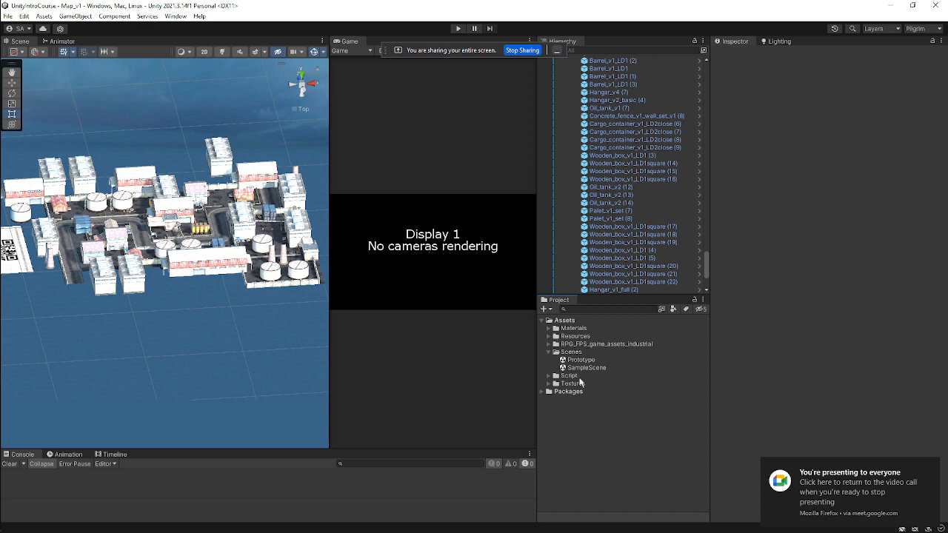
Open the SampleScene scene from the Scenes folder and rearrange the Scene and Game panels.
double_click(582, 368)
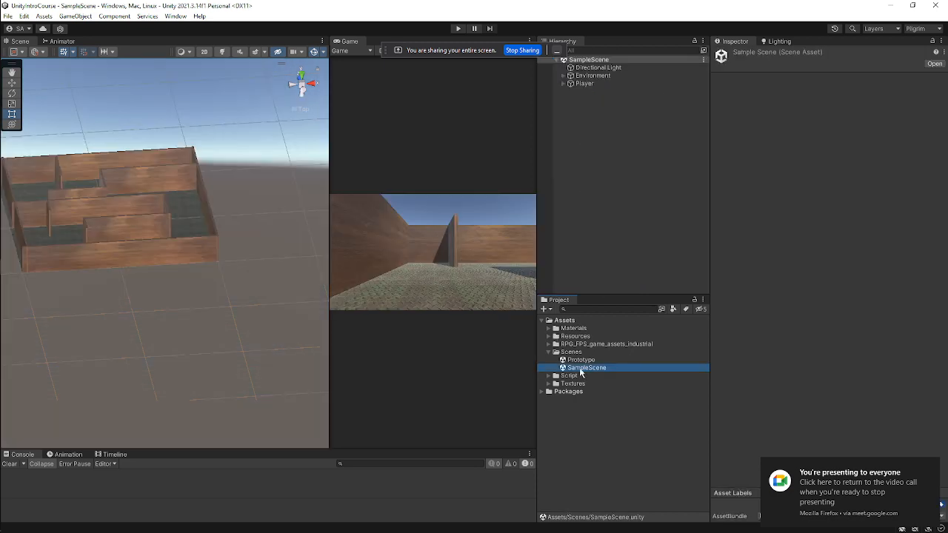
drag(537, 233, 641, 237)
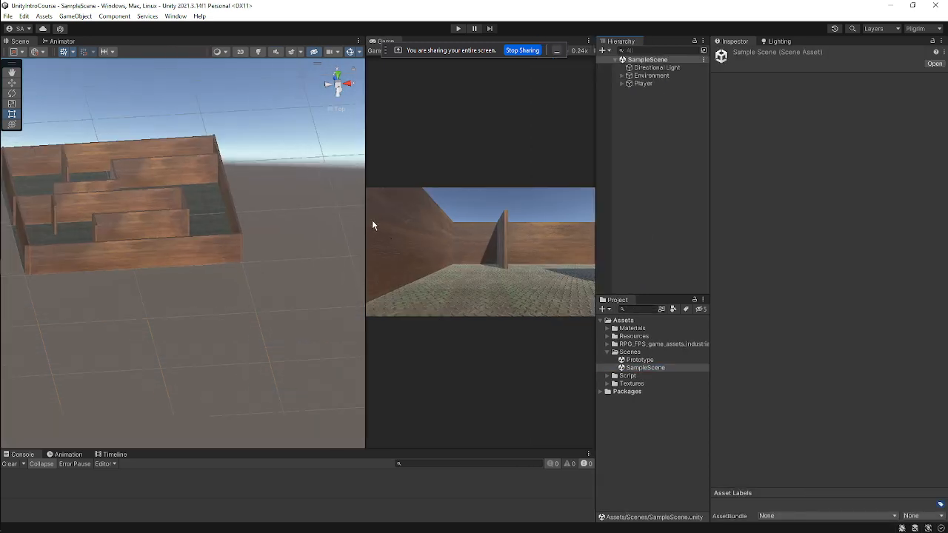
drag(372, 220, 183, 214)
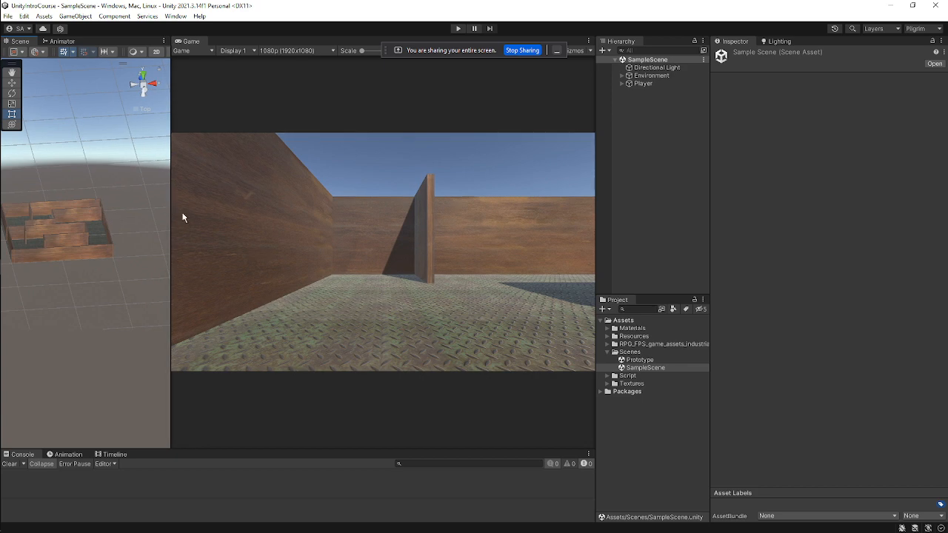
click(557, 50)
drag(593, 145, 659, 152)
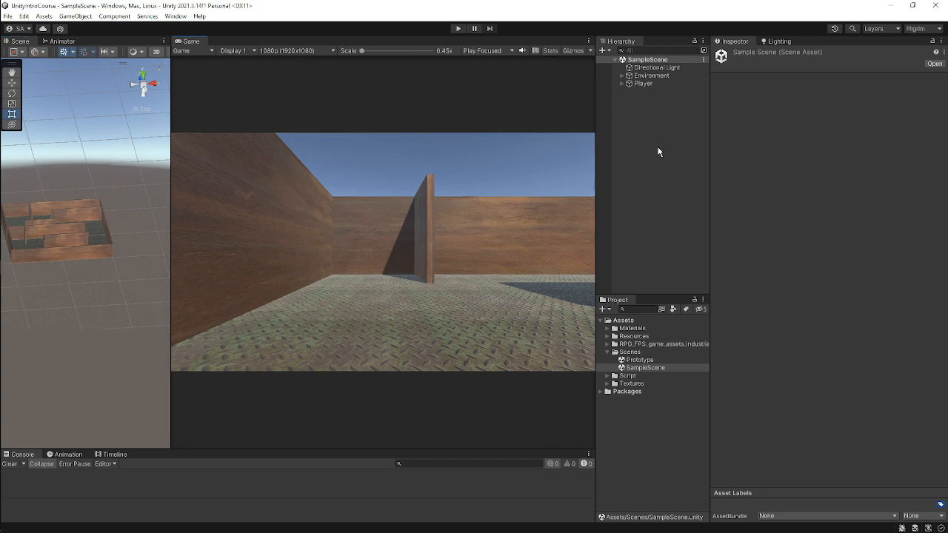
drag(171, 183, 337, 196)
Inspect the maze layout from above in the Scene view.
middle_drag(102, 184, 209, 149)
scroll(216, 254, up, 4)
scroll(220, 312, up, 2)
right_drag(209, 149, 151, 284)
scroll(160, 268, up, 1)
scroll(154, 274, up, 1)
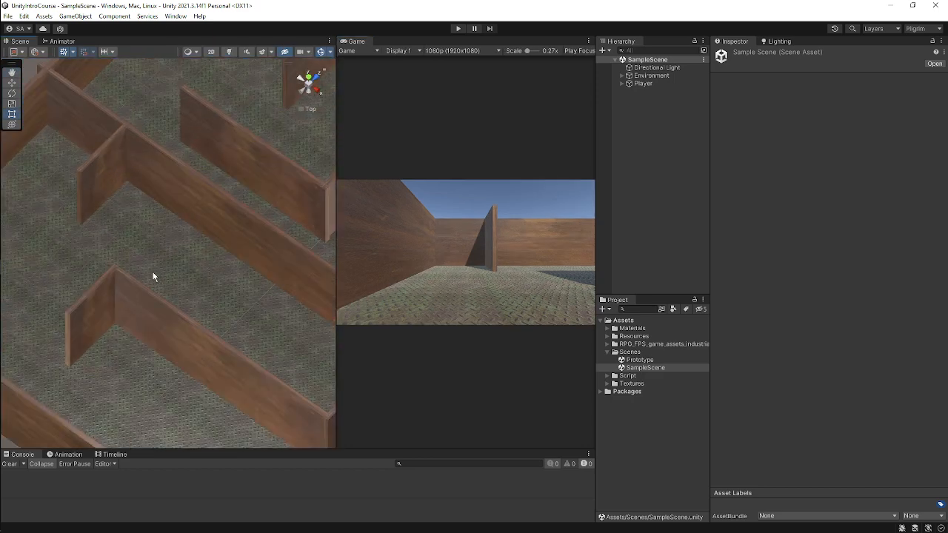
alt+drag(153, 275, 253, 241)
scroll(238, 233, up, 1)
scroll(111, 205, down, 4)
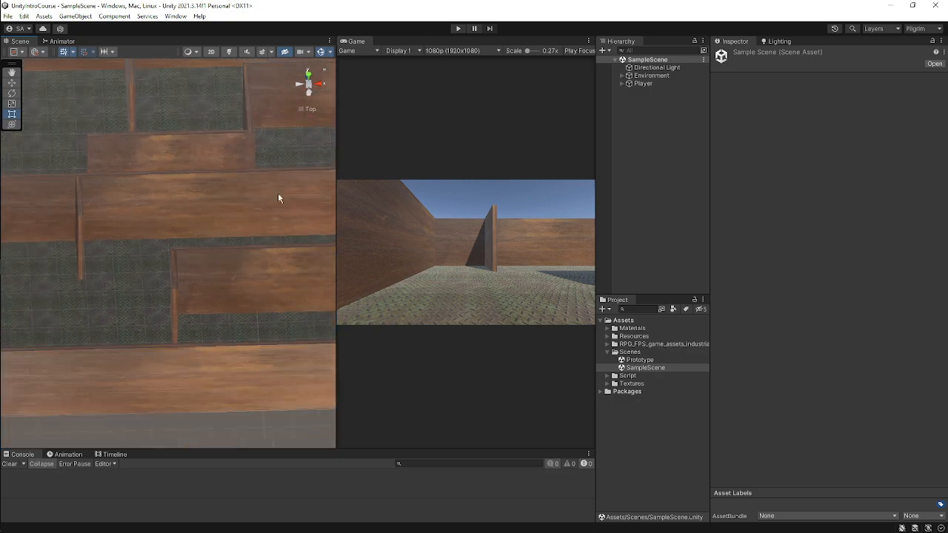
drag(337, 166, 478, 169)
alt+drag(267, 231, 98, 232)
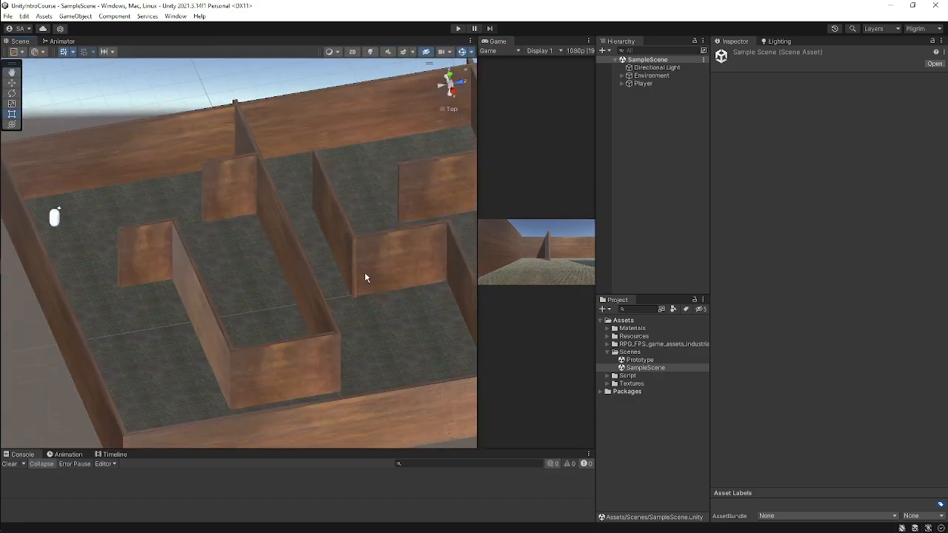
Examine the maze's inner walls and corridors up close in the Scene view.
alt+drag(363, 275, 225, 322)
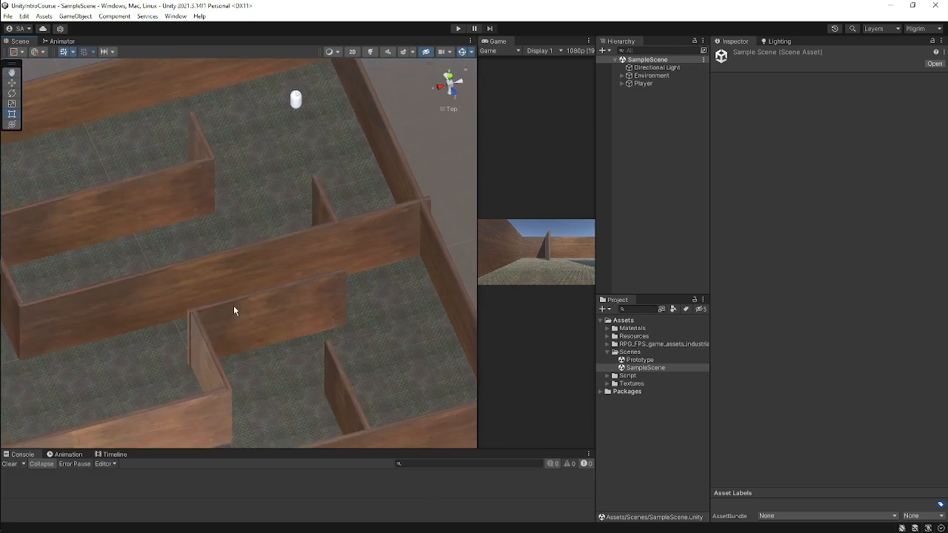
alt+drag(382, 344, 305, 389)
alt+drag(378, 344, 211, 375)
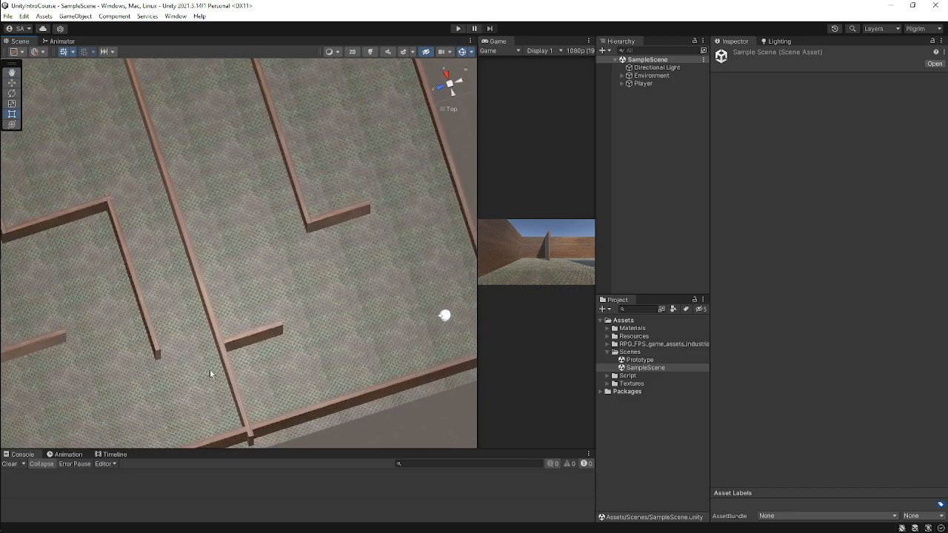
alt+drag(363, 334, 133, 324)
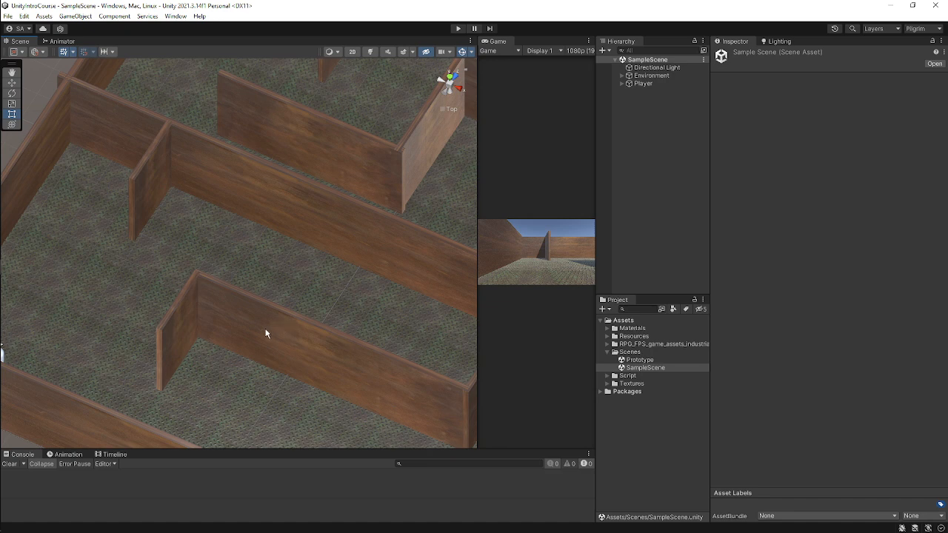
middle_drag(264, 333, 293, 375)
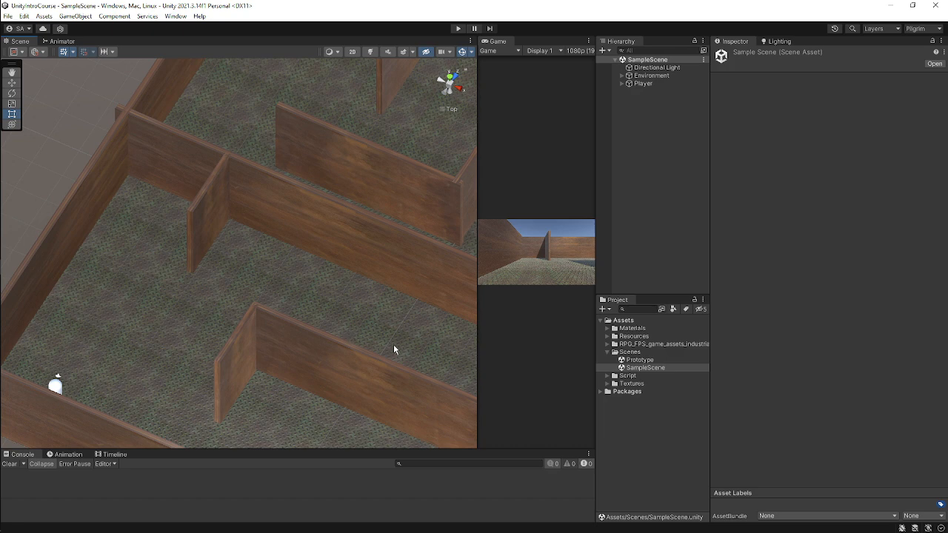
middle_drag(393, 345, 301, 279)
scroll(301, 279, down, 5)
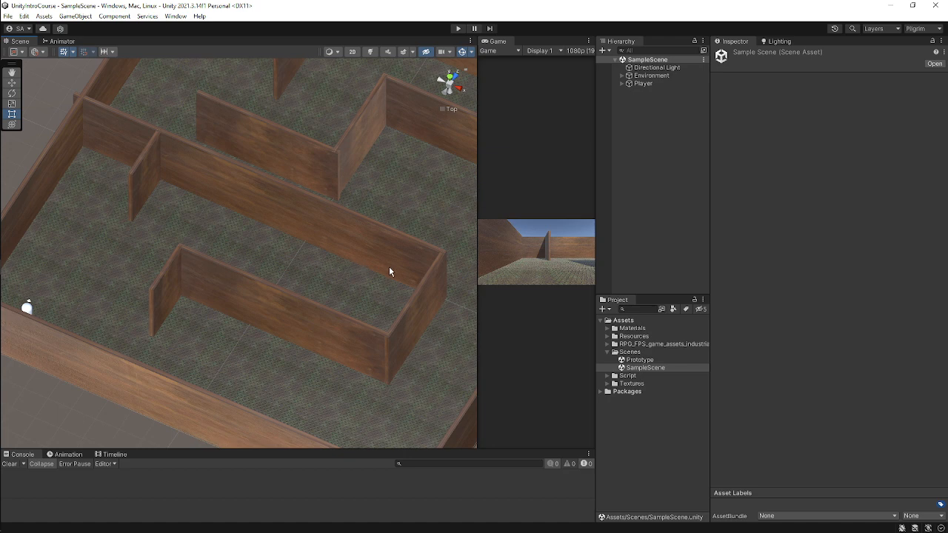
middle_drag(389, 267, 325, 309)
alt+drag(404, 328, 263, 335)
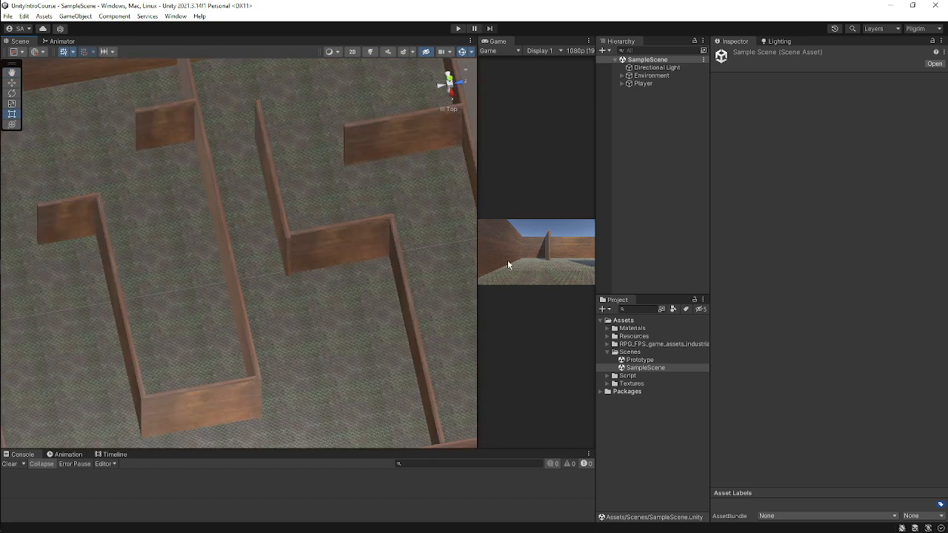
drag(476, 248, 546, 253)
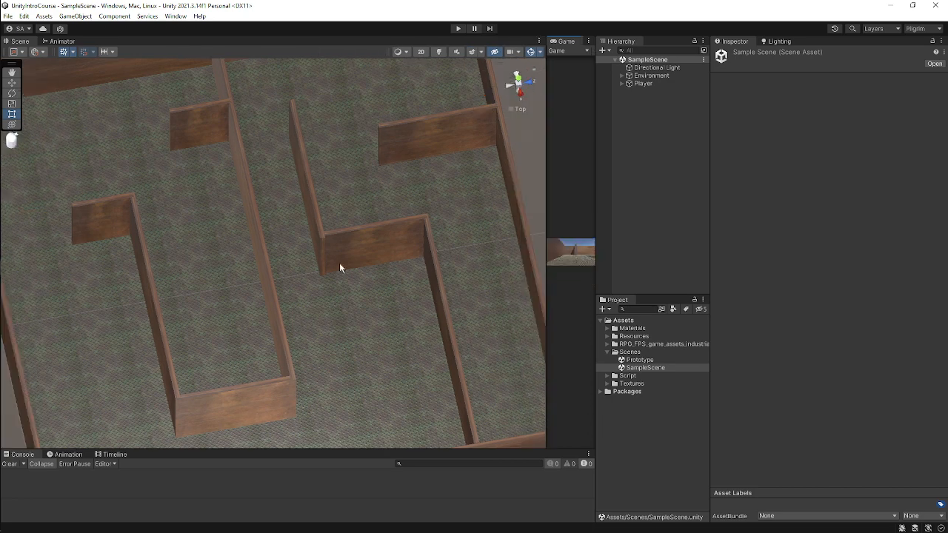
alt+drag(449, 319, 386, 294)
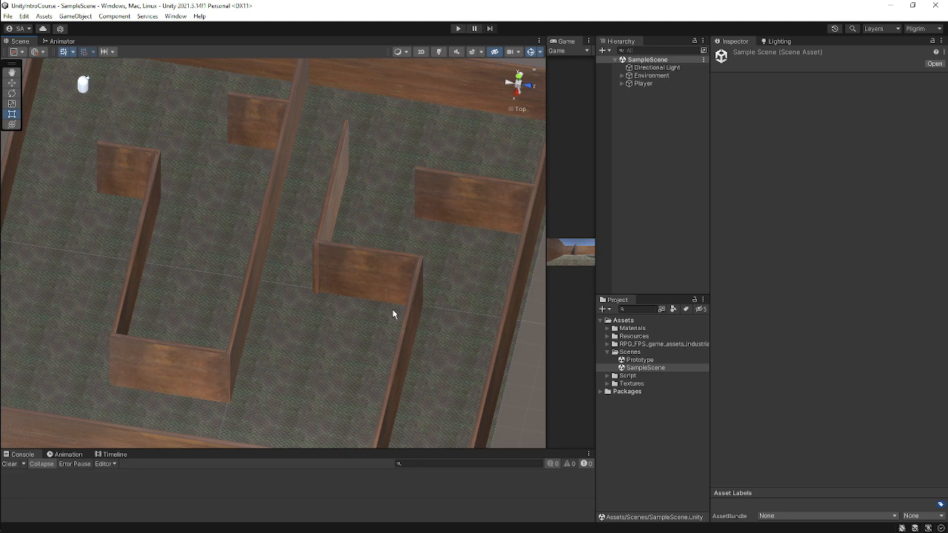
alt+drag(241, 334, 326, 298)
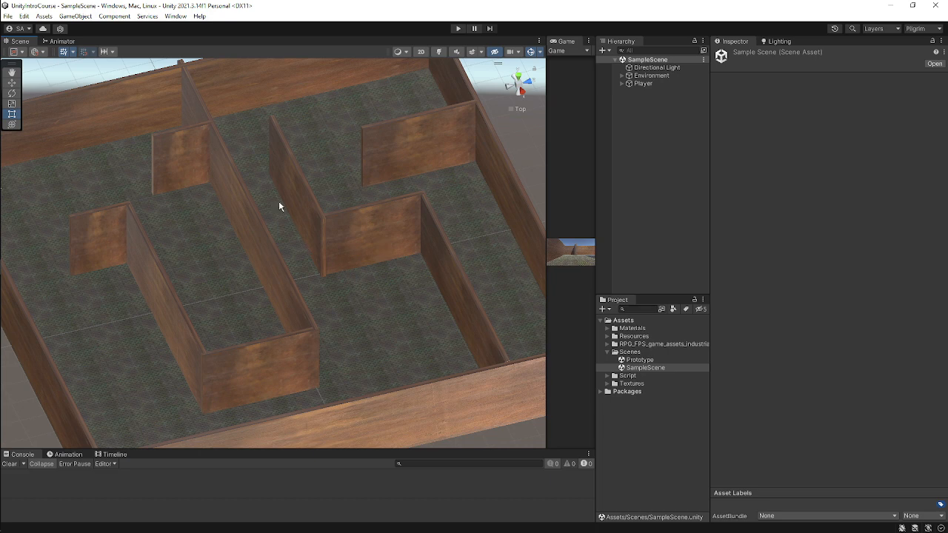
drag(547, 236, 338, 234)
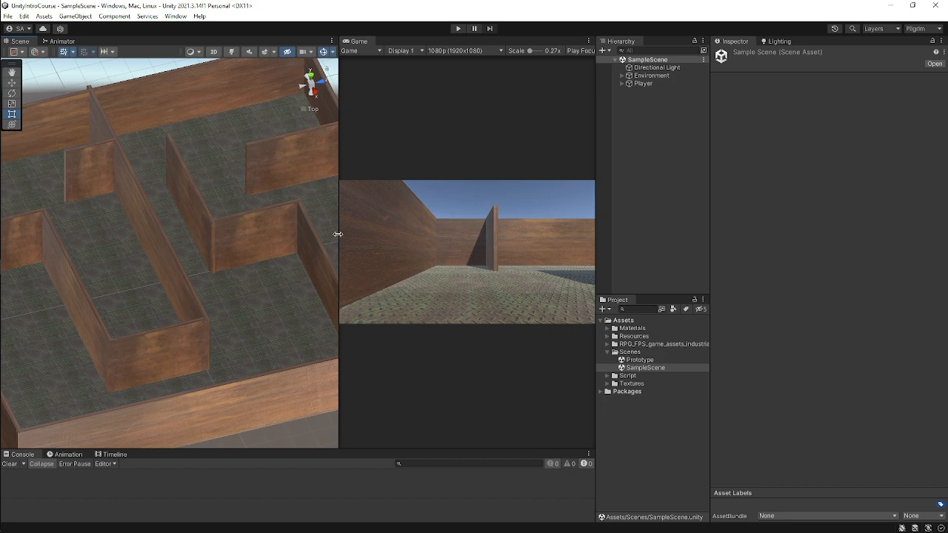
drag(337, 234, 431, 237)
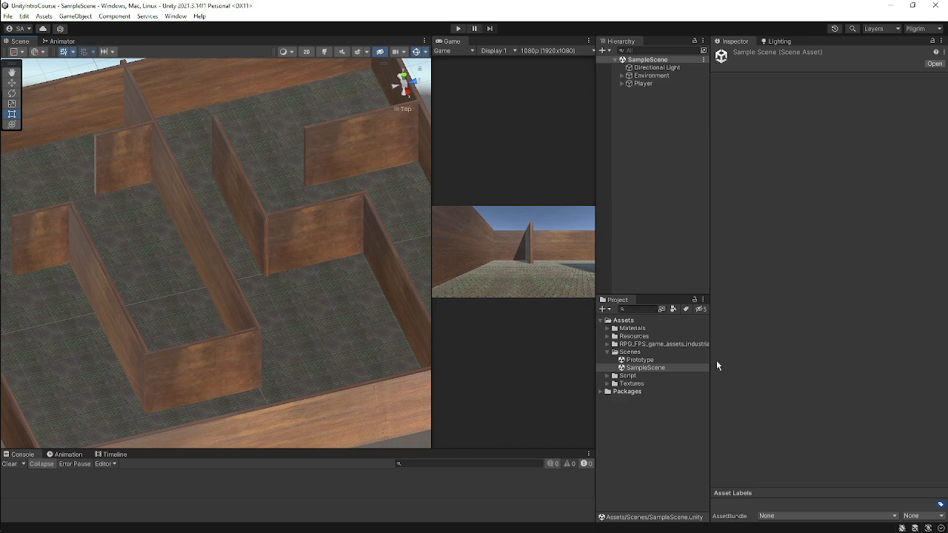
Try to create a new scene asset in the Scenes folder.
click(608, 353)
click(607, 353)
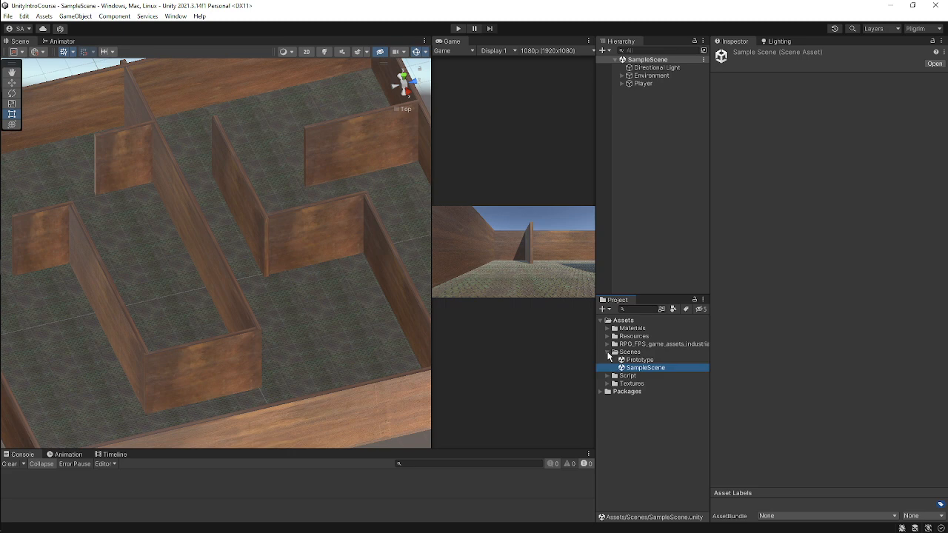
click(667, 357)
click(643, 367)
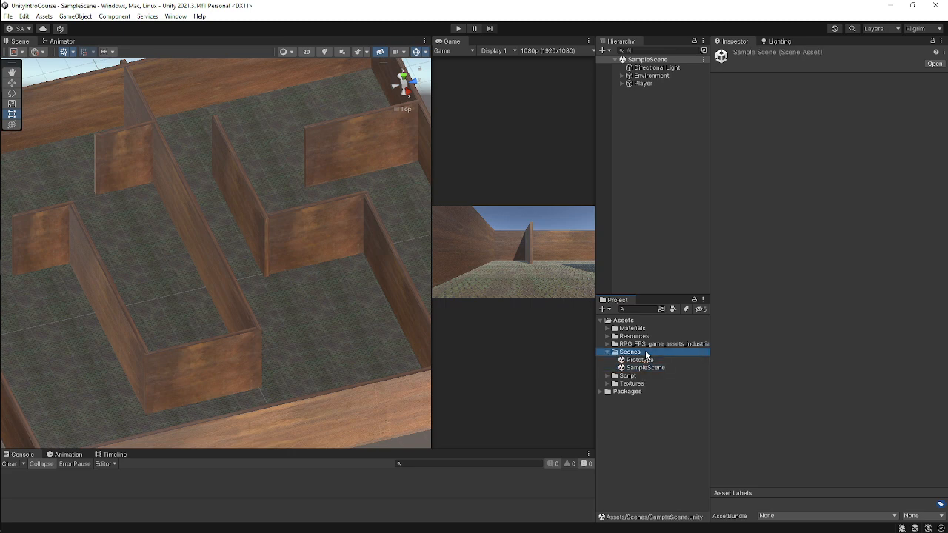
right_click(642, 352)
mouse_move(746, 88)
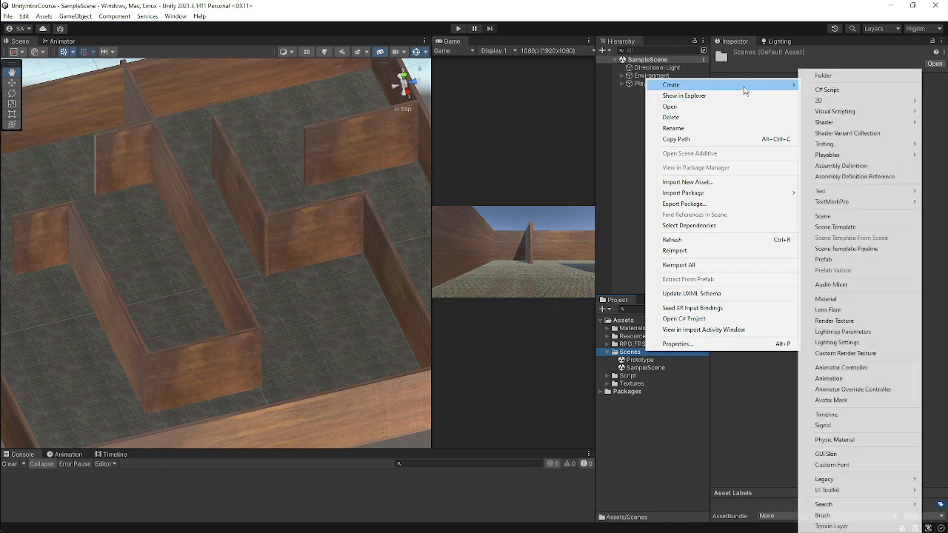
click(835, 215)
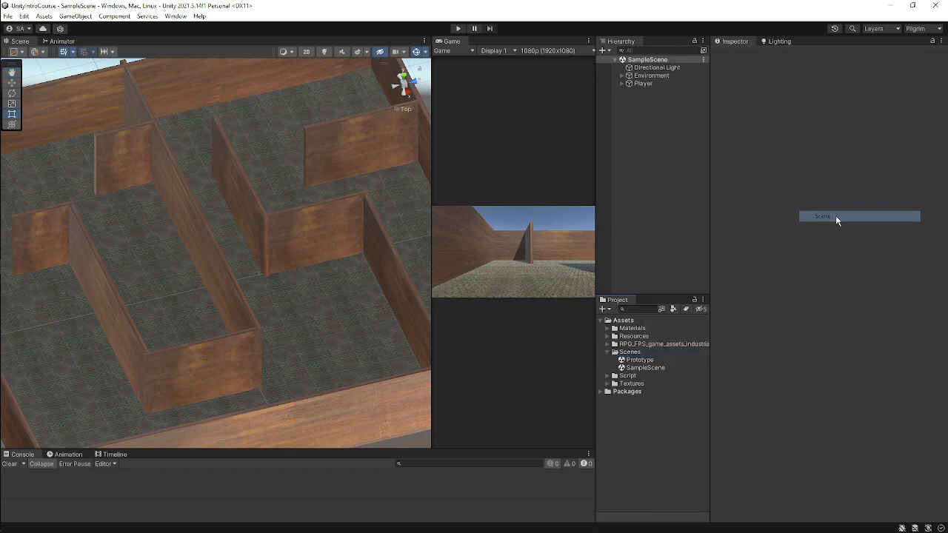
click(641, 353)
right_click(641, 353)
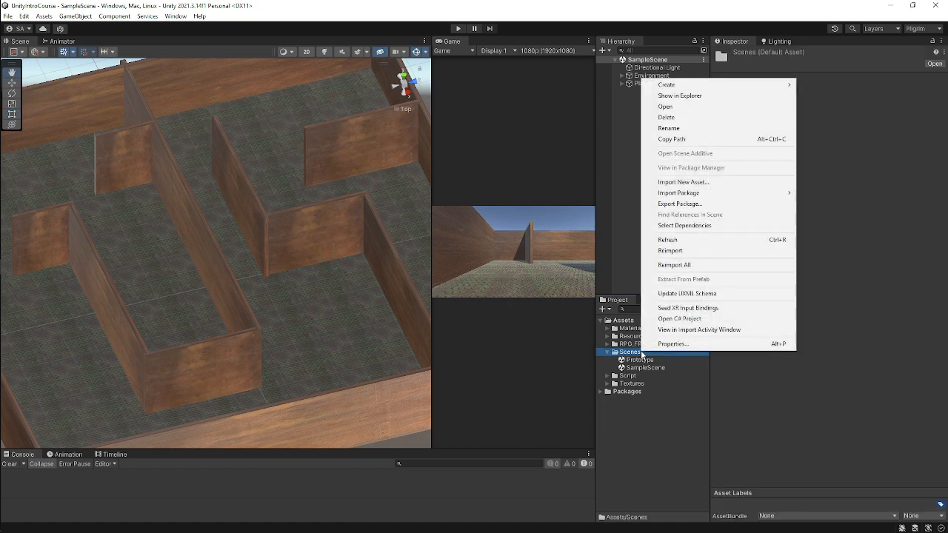
click(804, 372)
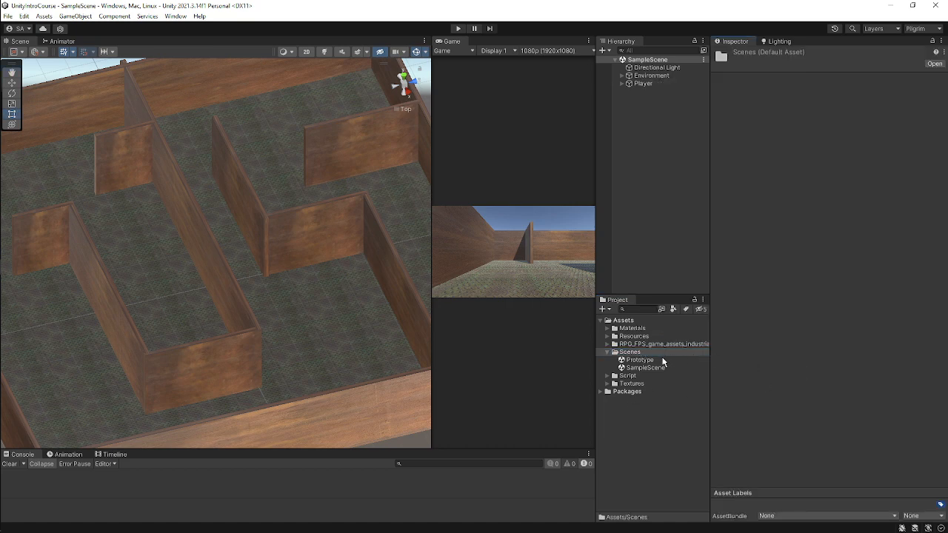
click(627, 353)
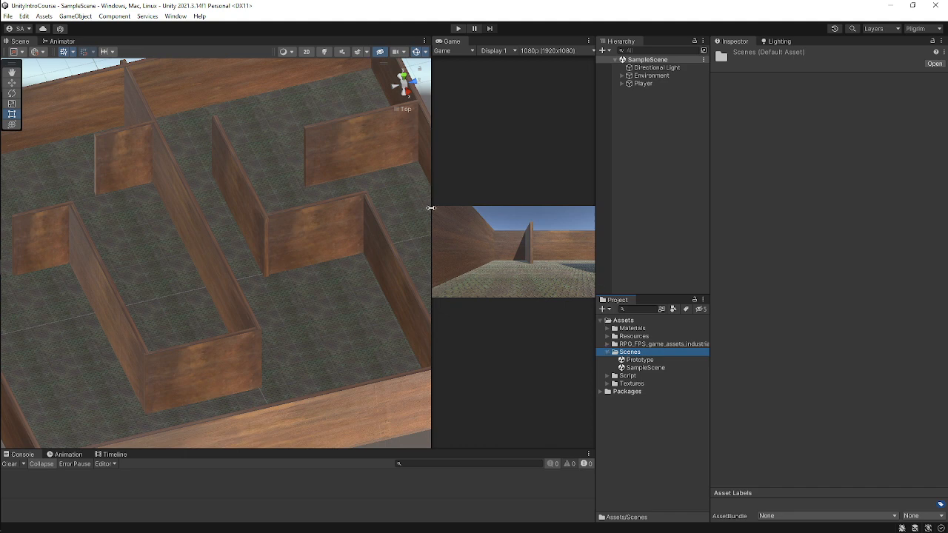
Switch the editor layout to Default and expand SampleScene in the Hierarchy.
click(916, 30)
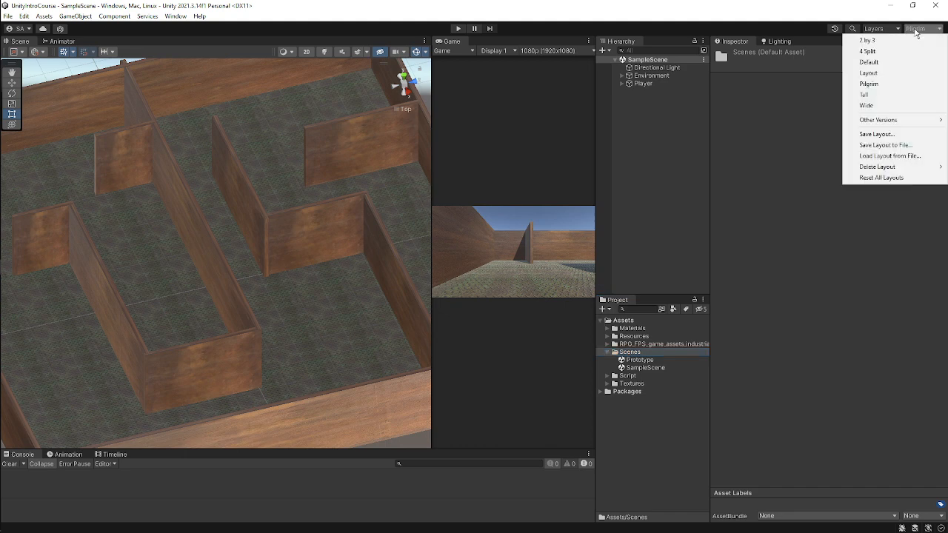
click(873, 62)
scroll(377, 219, down, 10)
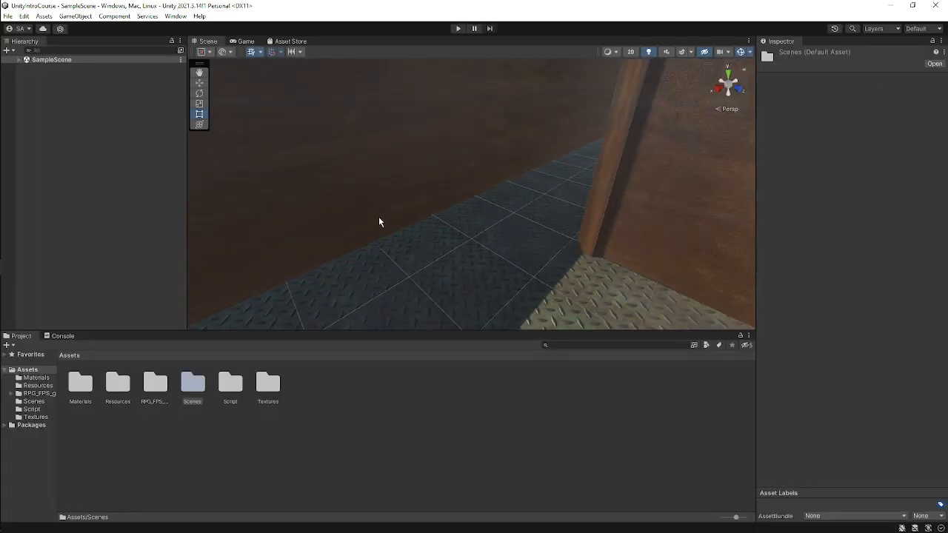
right_drag(310, 208, 385, 205)
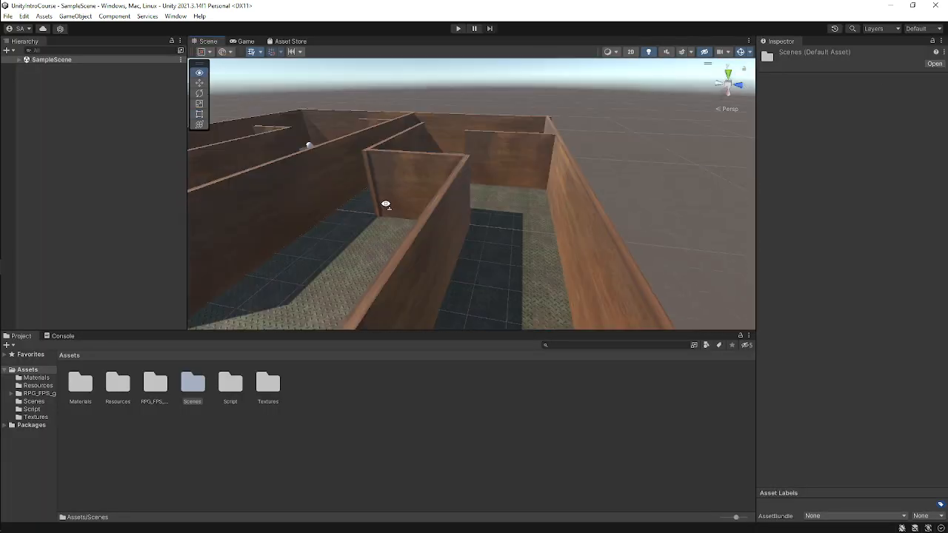
click(18, 60)
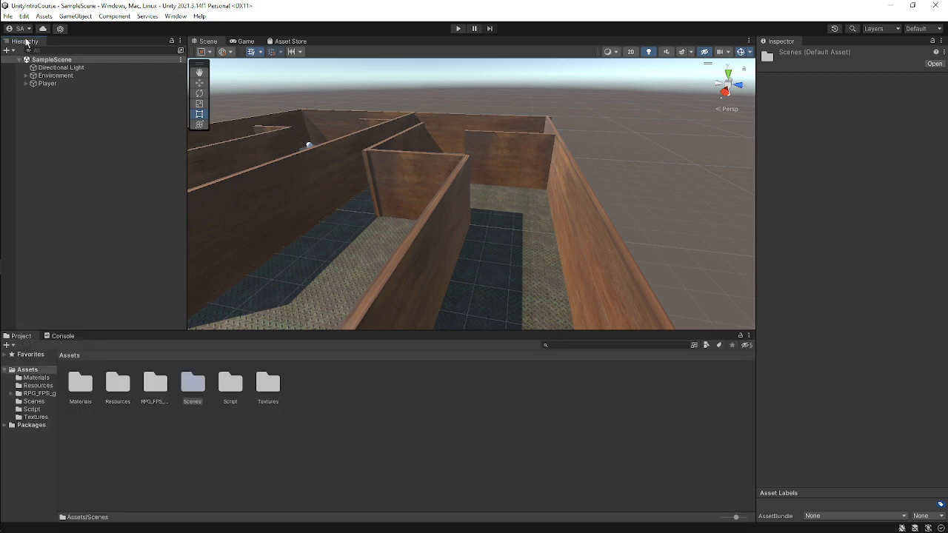
View the Game and Asset Store tabs and return to the Scene view.
click(244, 42)
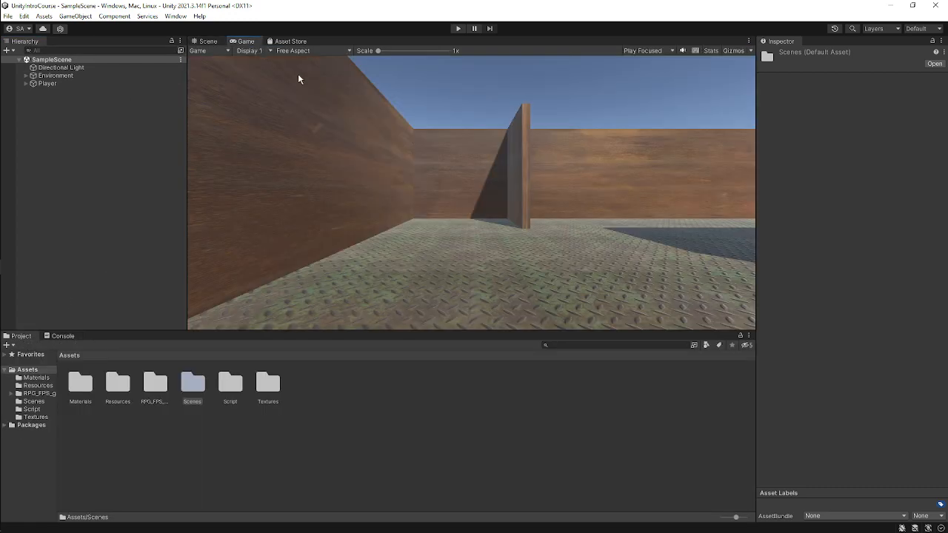
click(291, 41)
click(208, 41)
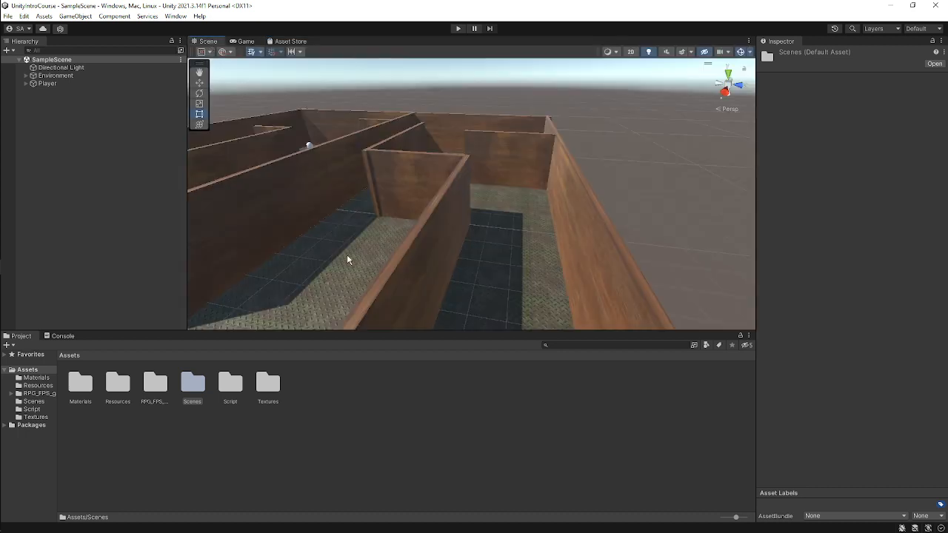
Orbit and zoom around the maze in the Scene view to inspect its walls.
scroll(363, 196, down, 5)
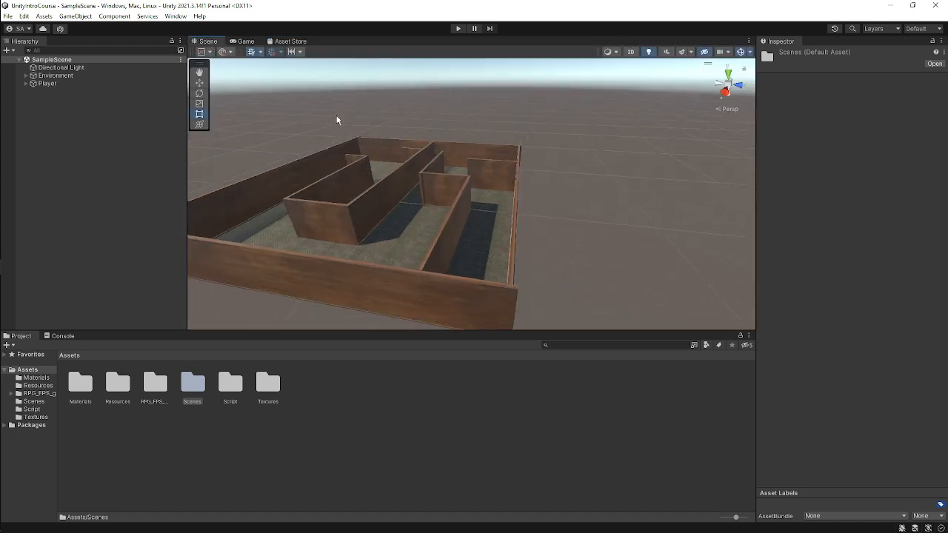
drag(474, 332, 478, 427)
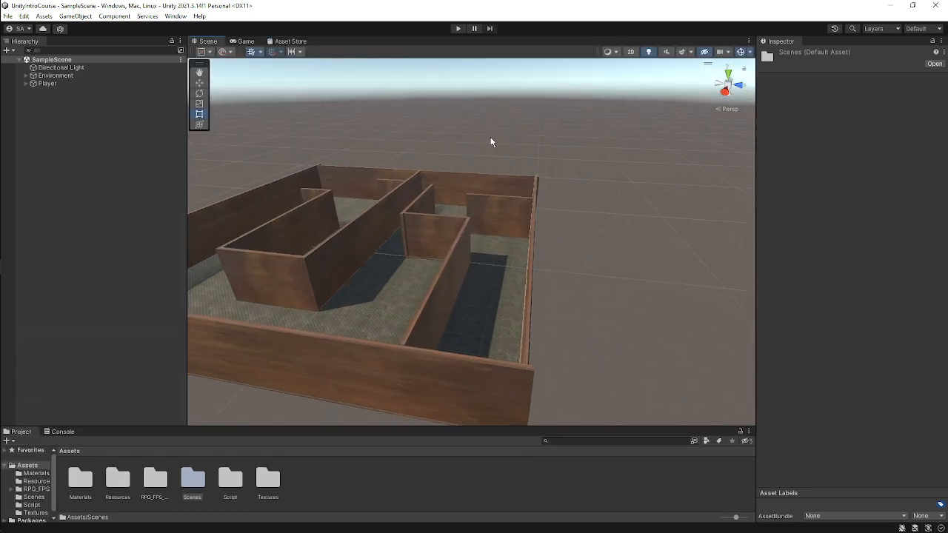
scroll(476, 248, down, 3)
right_drag(388, 226, 476, 249)
scroll(482, 244, up, 3)
right_drag(628, 325, 575, 305)
scroll(575, 305, up, 3)
middle_drag(648, 341, 557, 308)
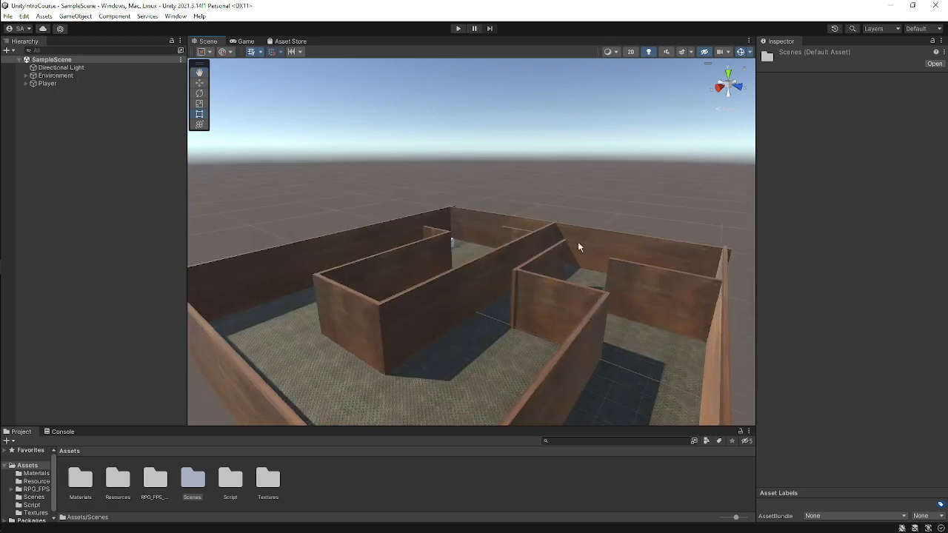
right_drag(656, 280, 569, 354)
middle_drag(659, 322, 608, 324)
Select the maze's outer side wall in the Scene view.
scroll(650, 290, up, 5)
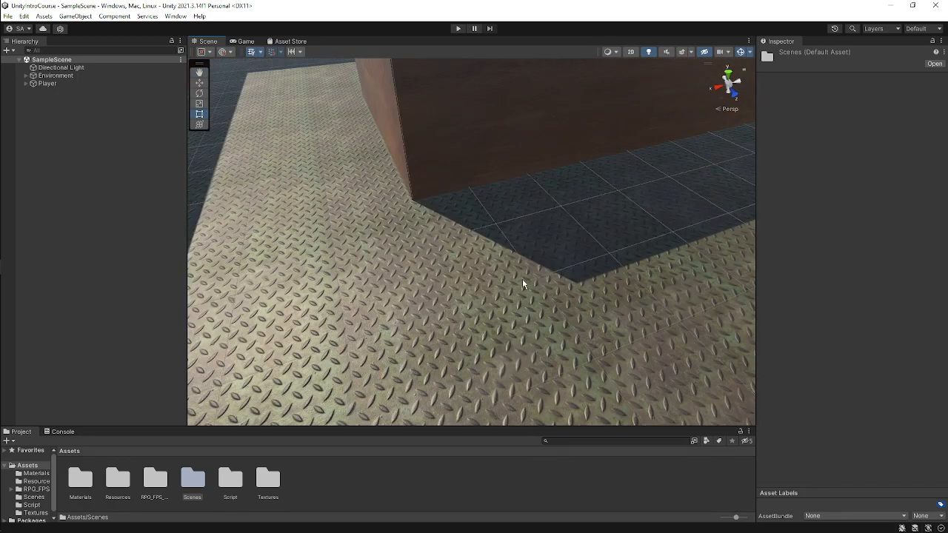
right_drag(522, 281, 454, 282)
scroll(454, 282, down, 5)
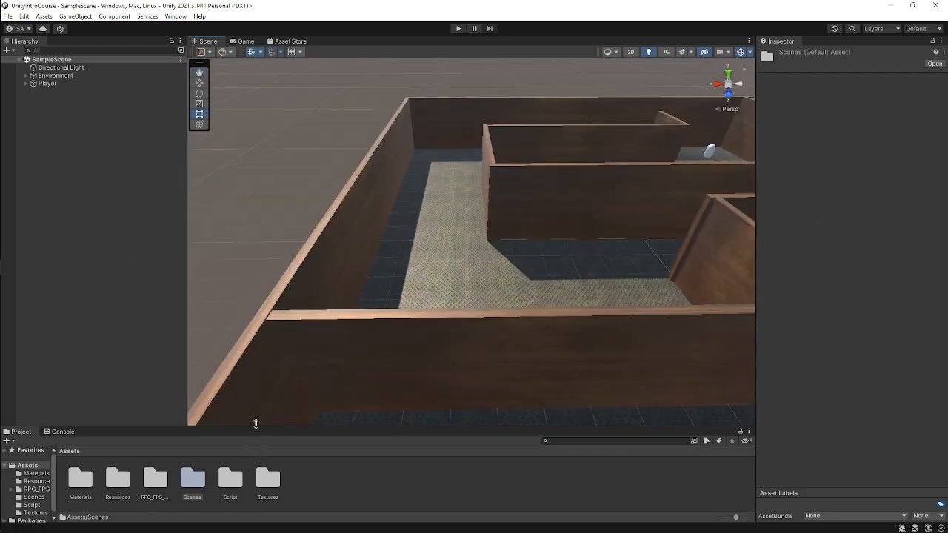
click(257, 423)
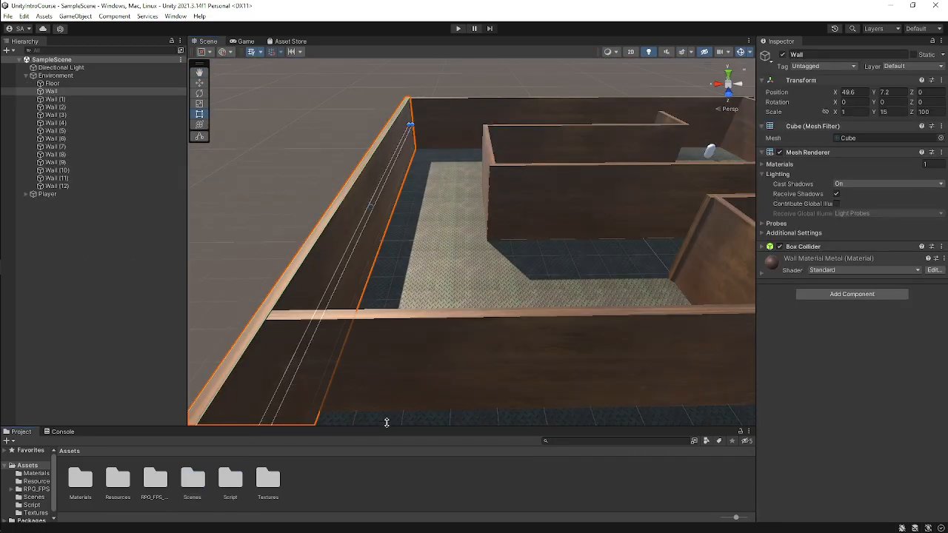
Enlarge the Project panel, deselect the wall, and collapse the Environment group in the Hierarchy.
drag(386, 426, 406, 349)
click(447, 433)
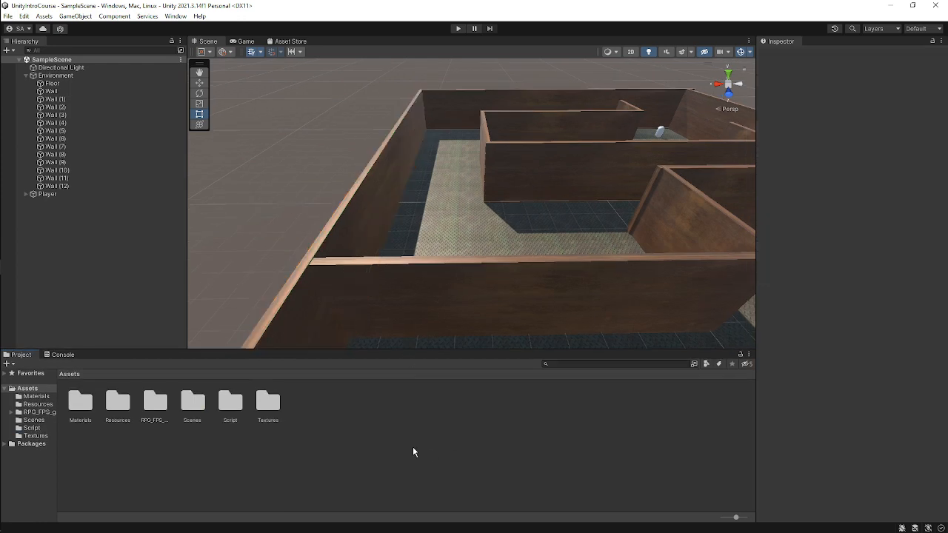
scroll(444, 257, down, 3)
middle_drag(476, 239, 505, 246)
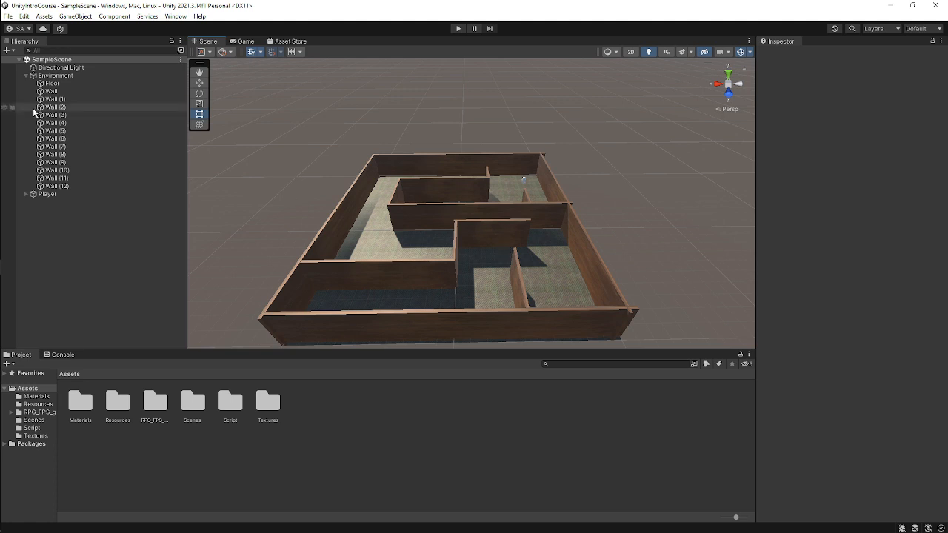
click(27, 76)
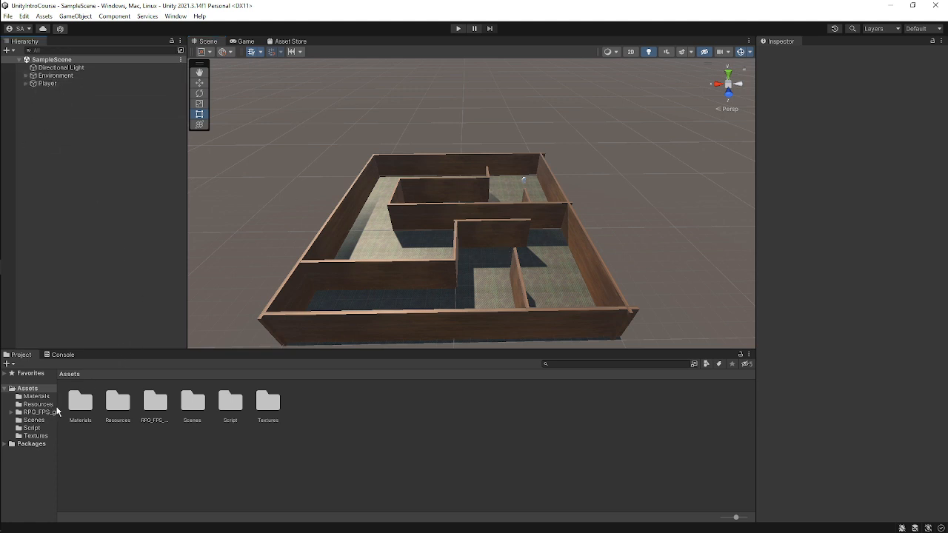
Widen the Project folder tree and open the Scenes folder.
drag(57, 411, 103, 392)
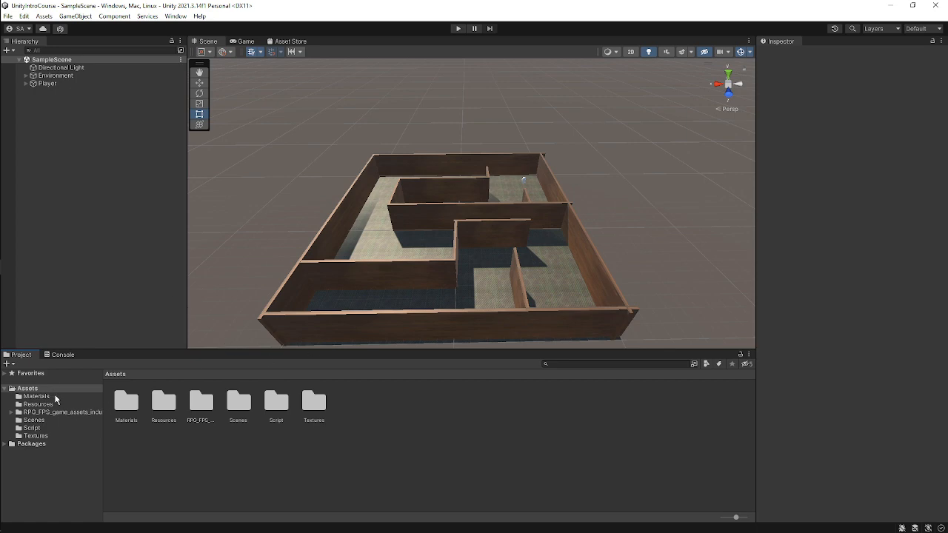
click(53, 420)
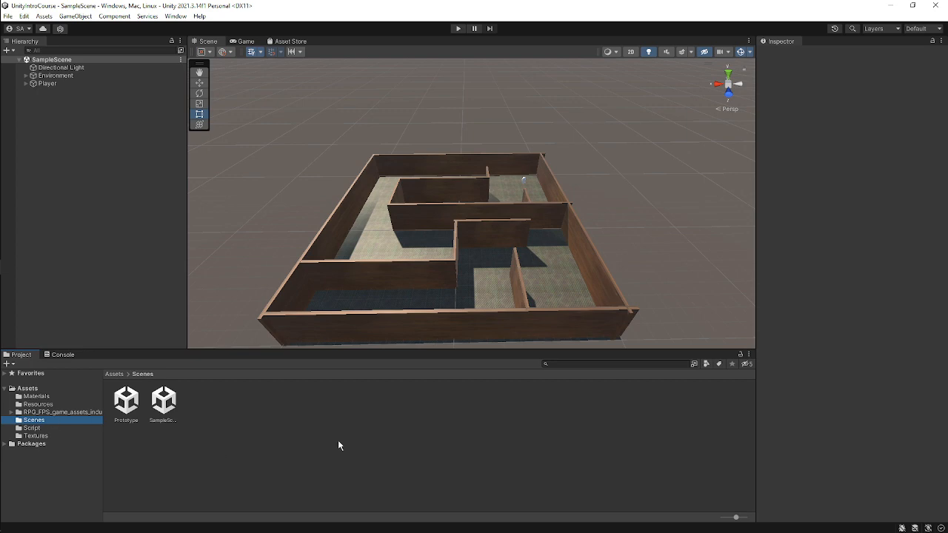
right_click(327, 422)
click(285, 426)
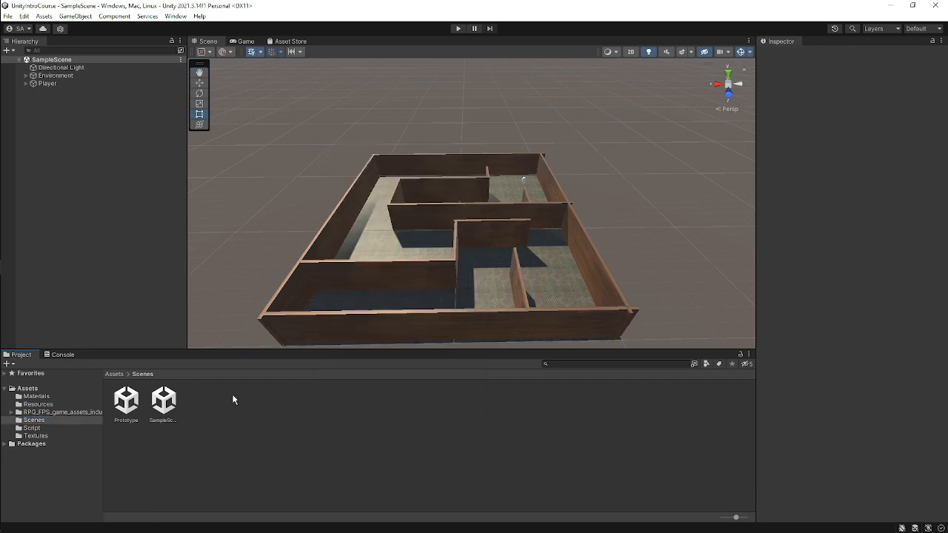
click(28, 389)
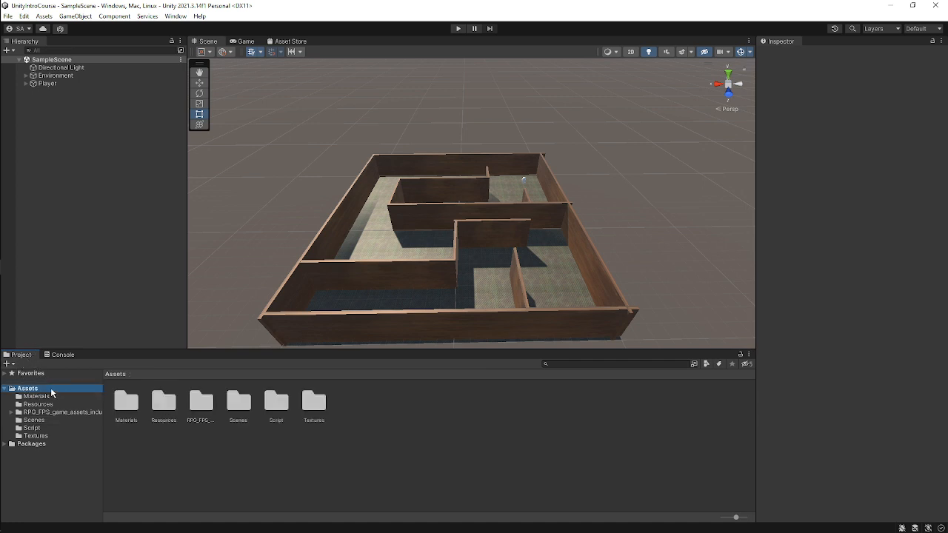
right_click(51, 393)
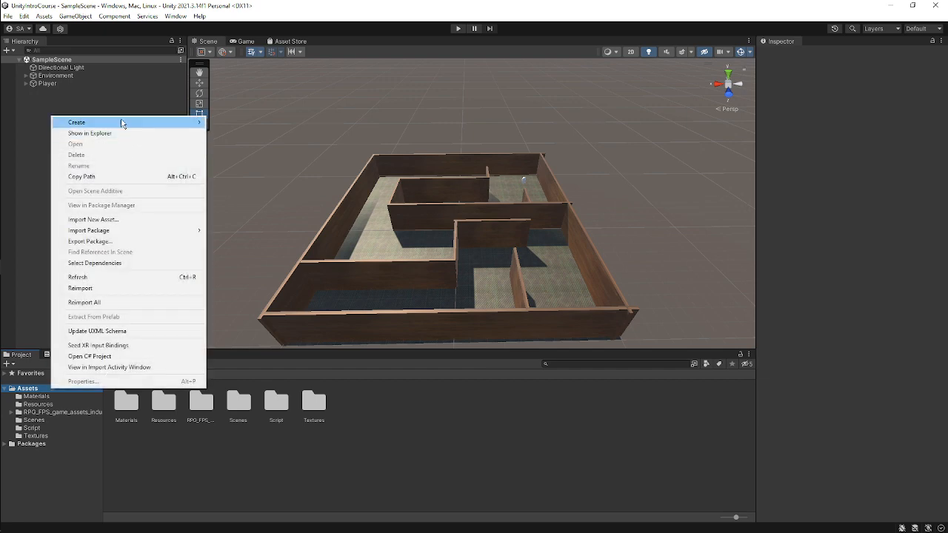
mouse_move(121, 122)
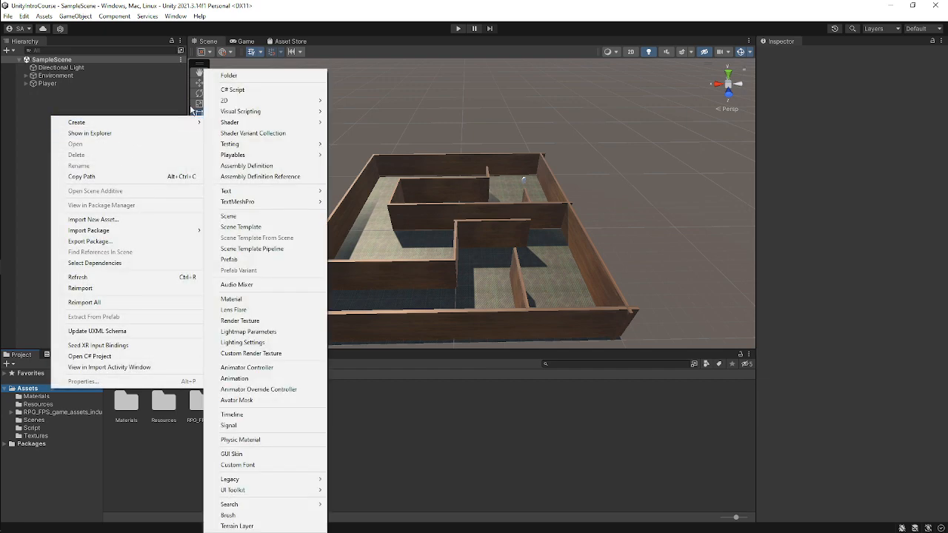
click(34, 419)
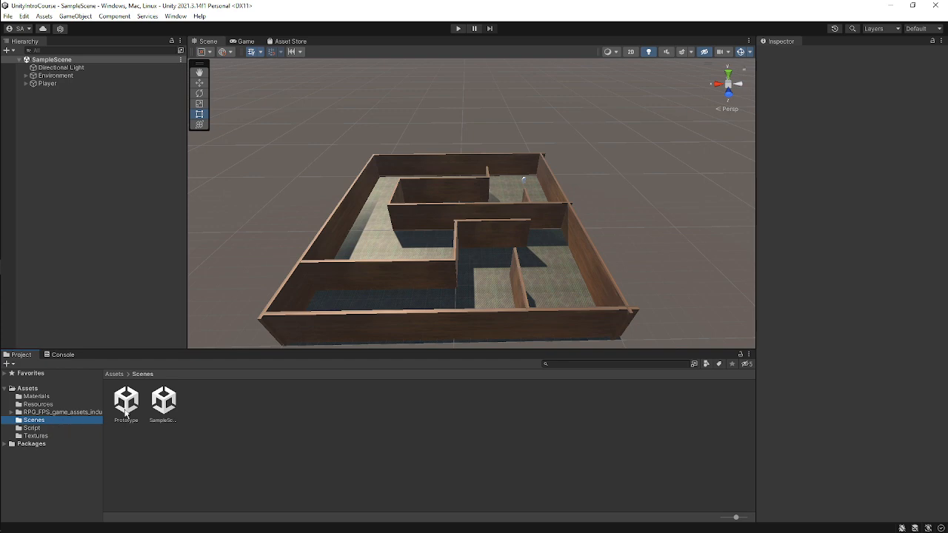
Create a new scene named Environment Staging in the Scenes folder.
right_click(290, 417)
mouse_move(413, 152)
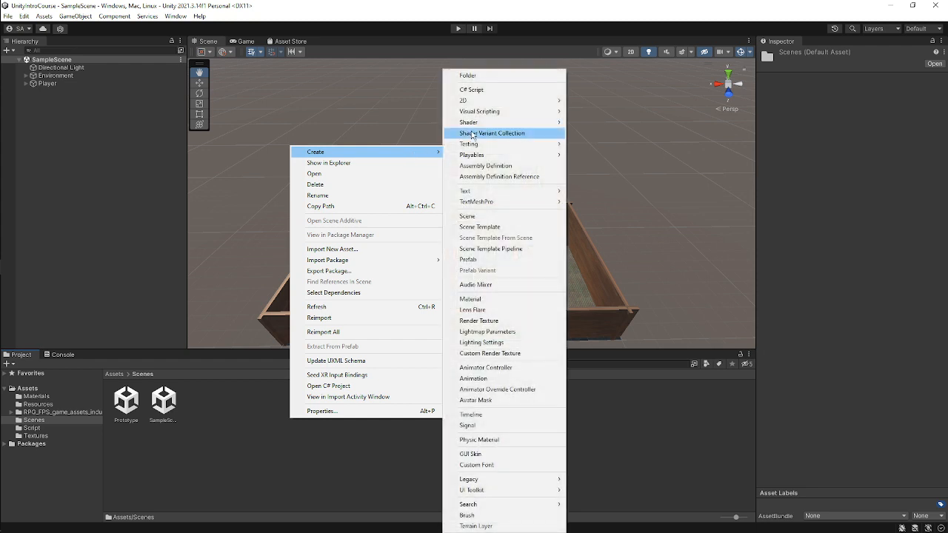
click(476, 217)
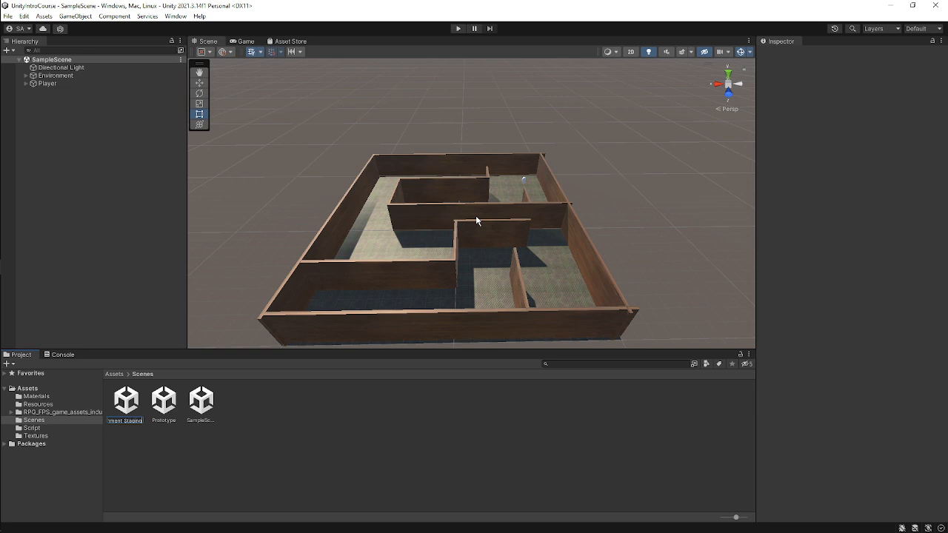
key(Return)
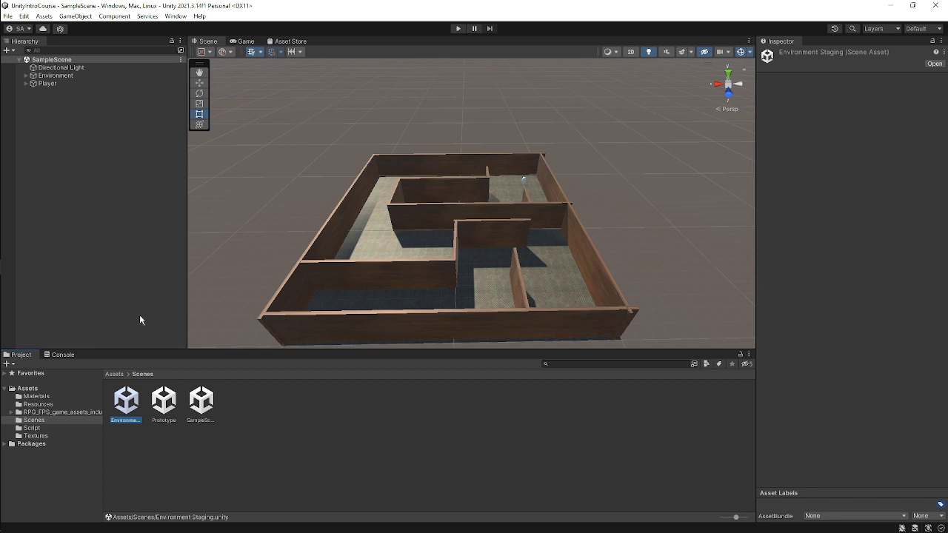
Open the Environment Staging scene.
click(227, 447)
double_click(128, 406)
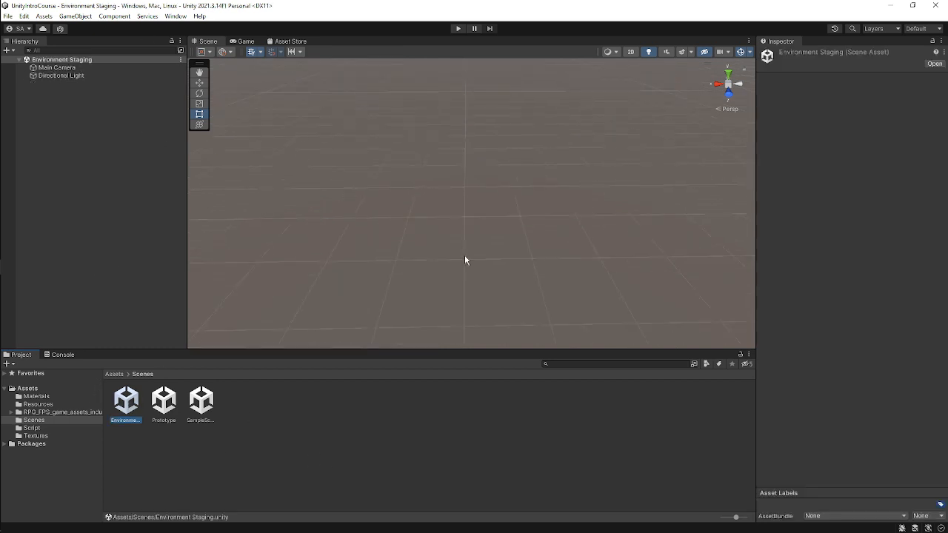
Examine the new scene's Main Camera and Directional Light and look around the empty scene.
right_drag(464, 260, 145, 119)
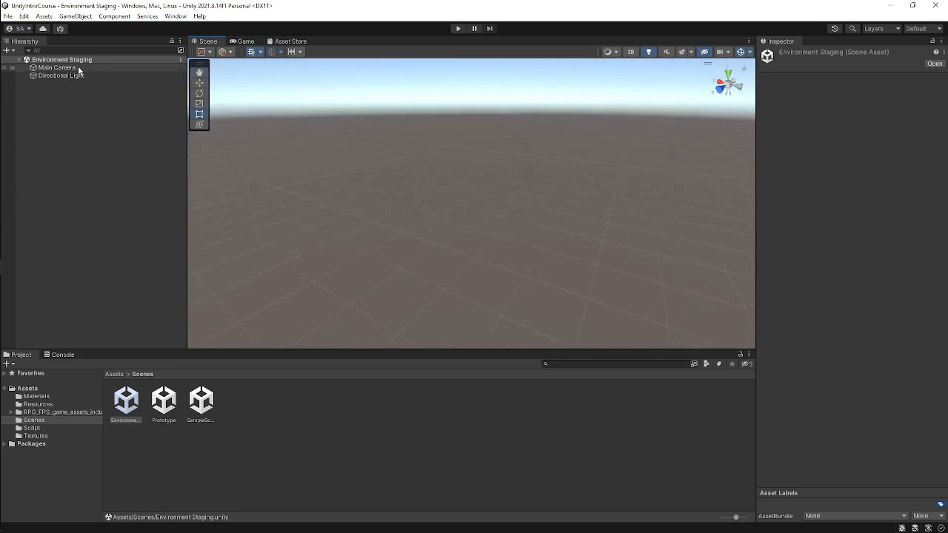
click(56, 68)
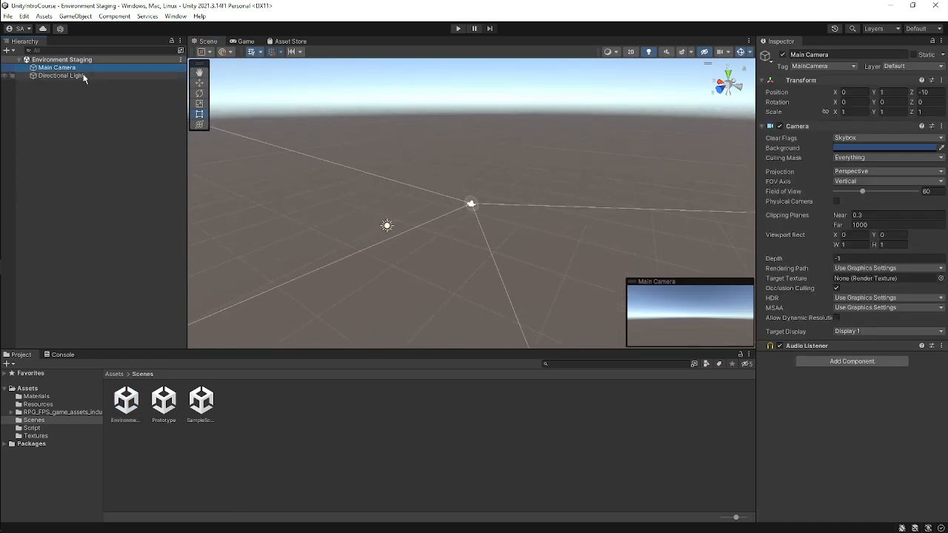
click(84, 76)
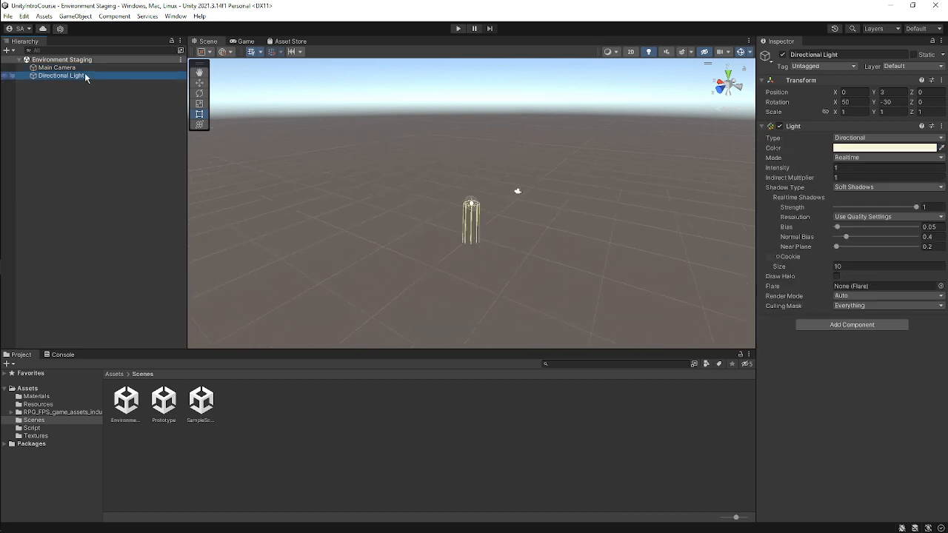
right_drag(583, 222, 589, 253)
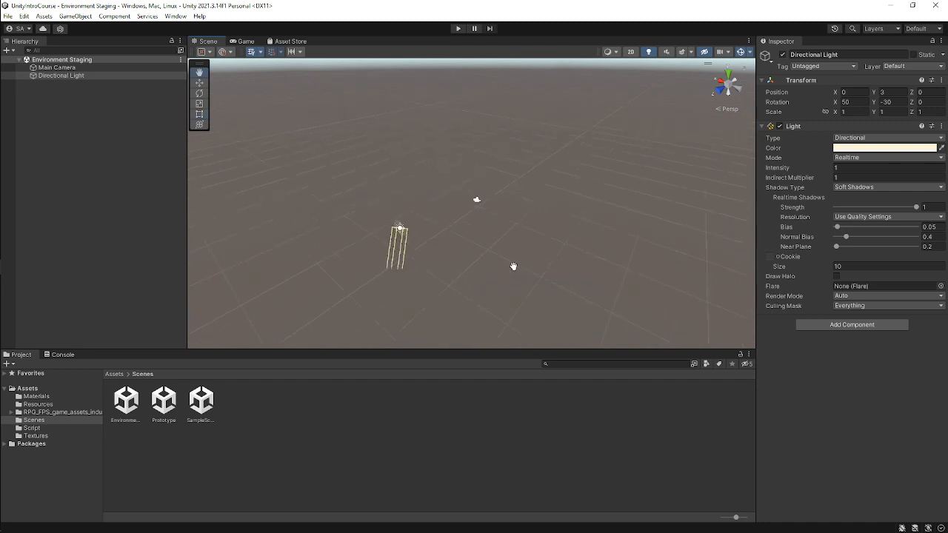
middle_drag(514, 266, 601, 274)
drag(522, 352, 522, 423)
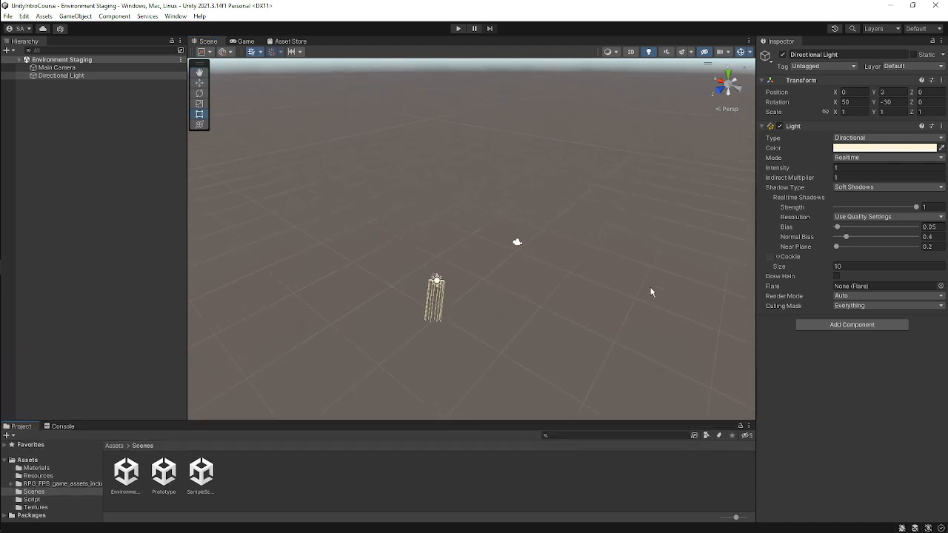
right_drag(649, 291, 415, 293)
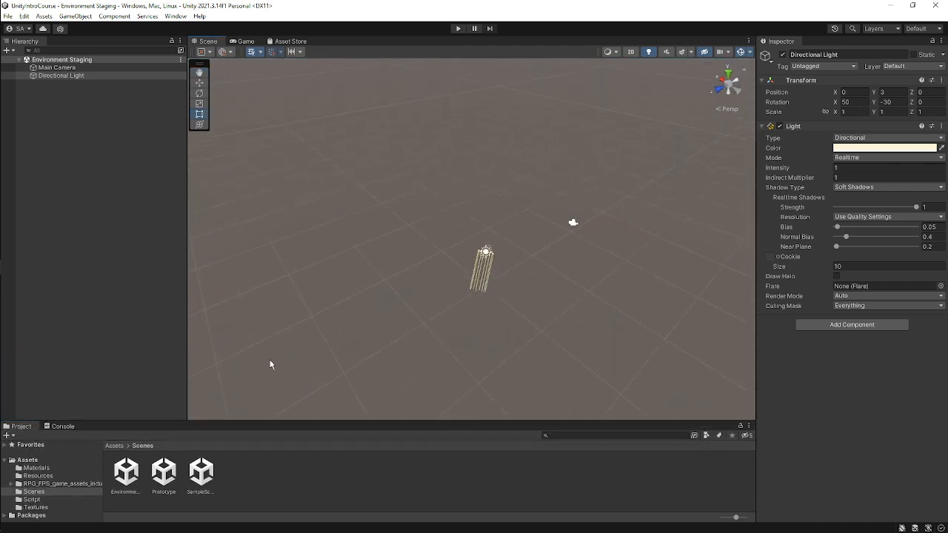
drag(257, 423, 301, 330)
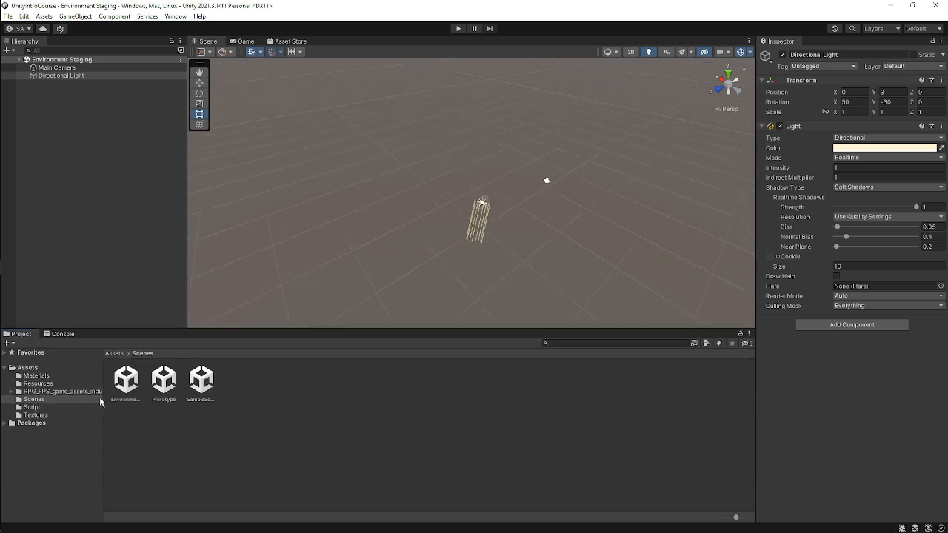
Widen the Project folder tree further, shorten the Project panel, and deselect the light.
drag(104, 401, 138, 406)
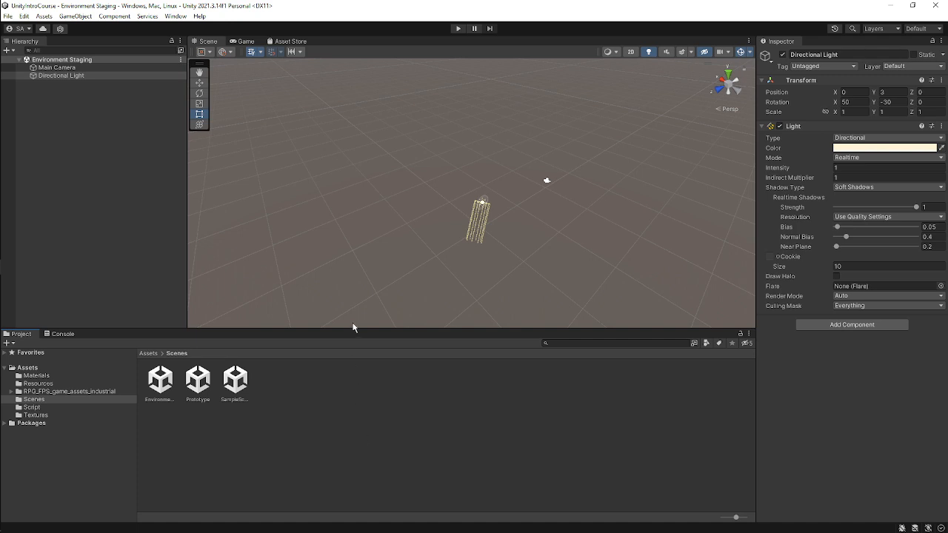
drag(354, 331, 381, 401)
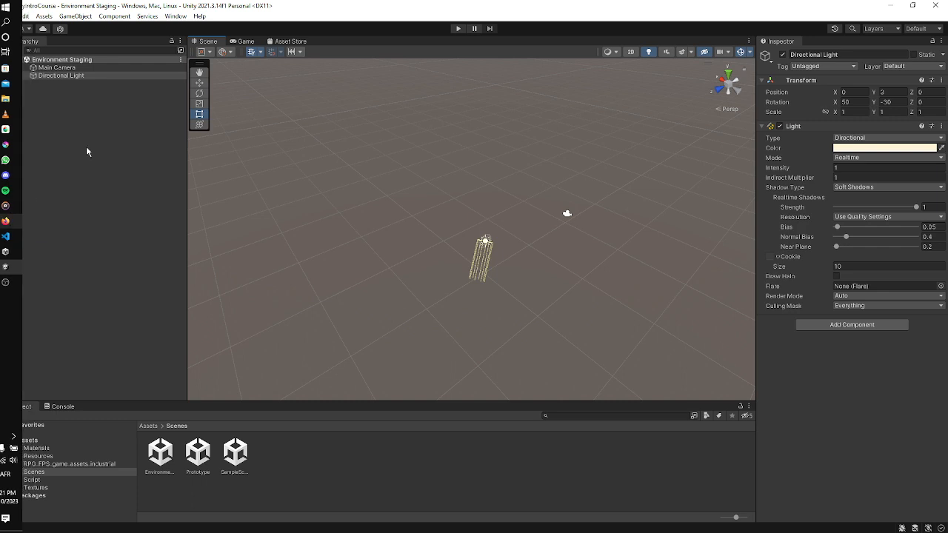
click(51, 202)
Switch to Firefox and open the Unity Asset Store tab, dismissing the screen-sharing notification.
mouse_move(2, 213)
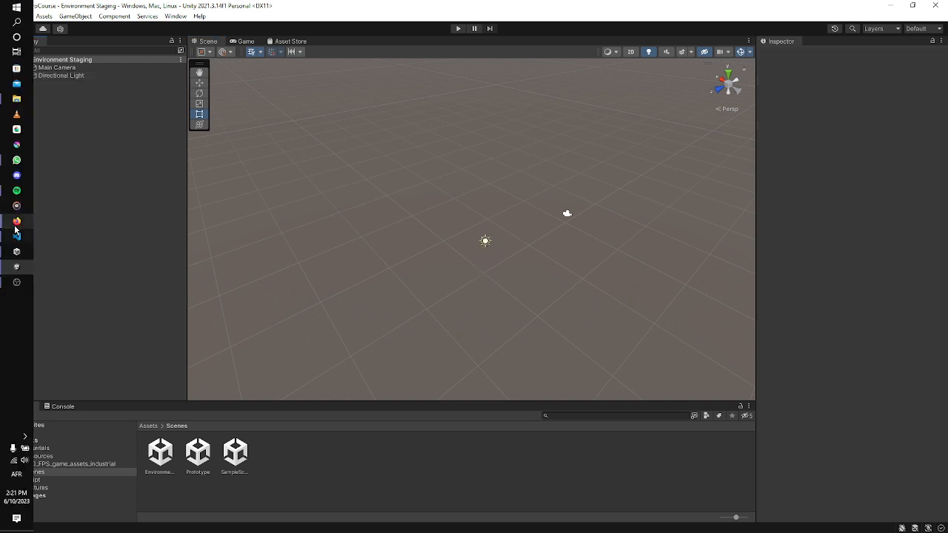
mouse_move(16, 231)
click(85, 214)
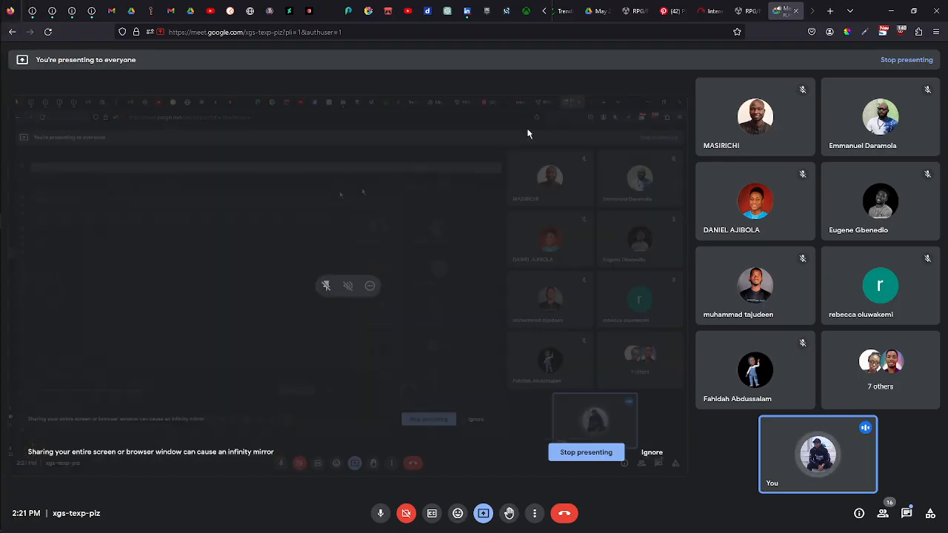
click(748, 12)
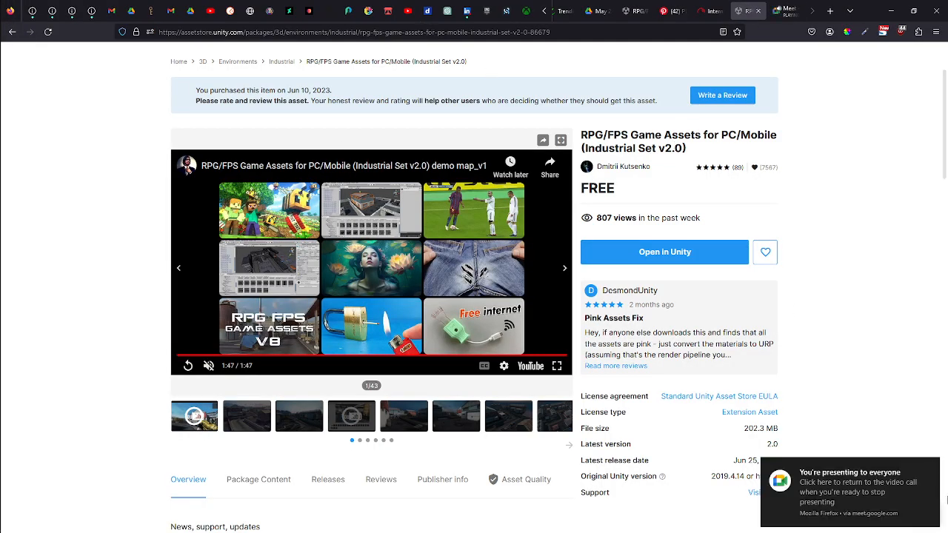
click(929, 468)
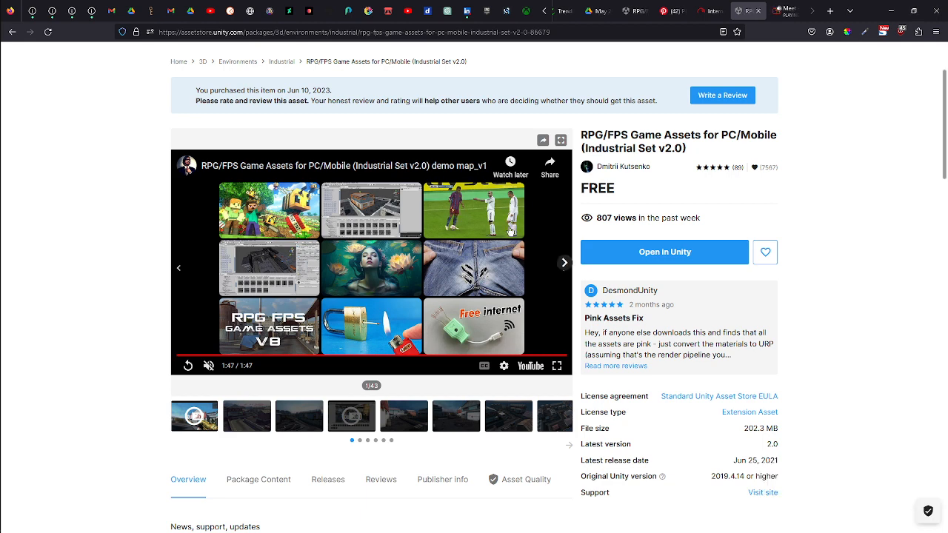
Search the Unity Asset Store for RPG/FPS.
scroll(544, 230, up, 2)
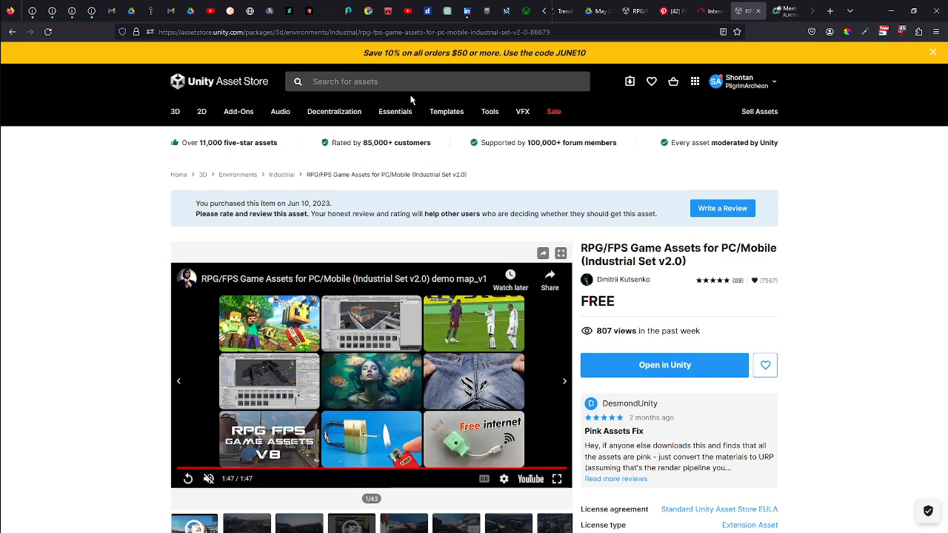
click(431, 82)
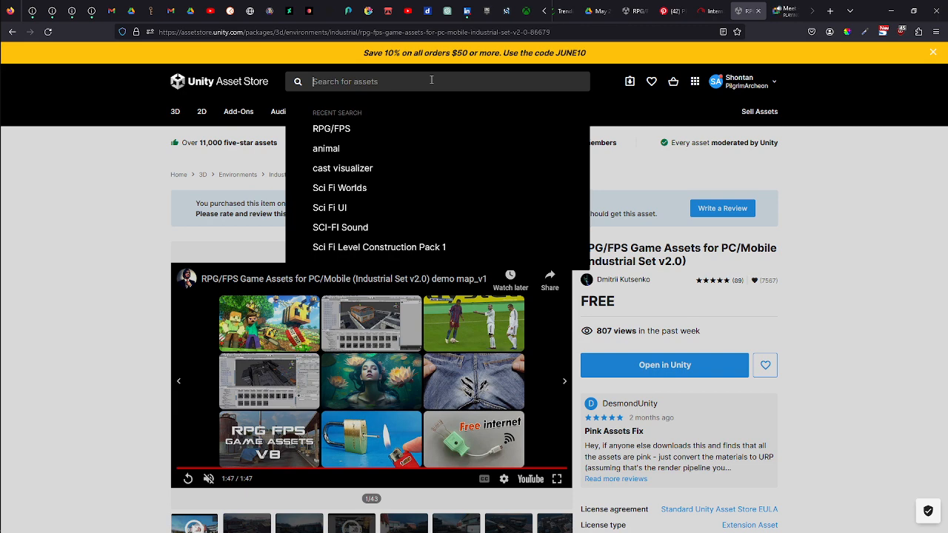
text(RP)
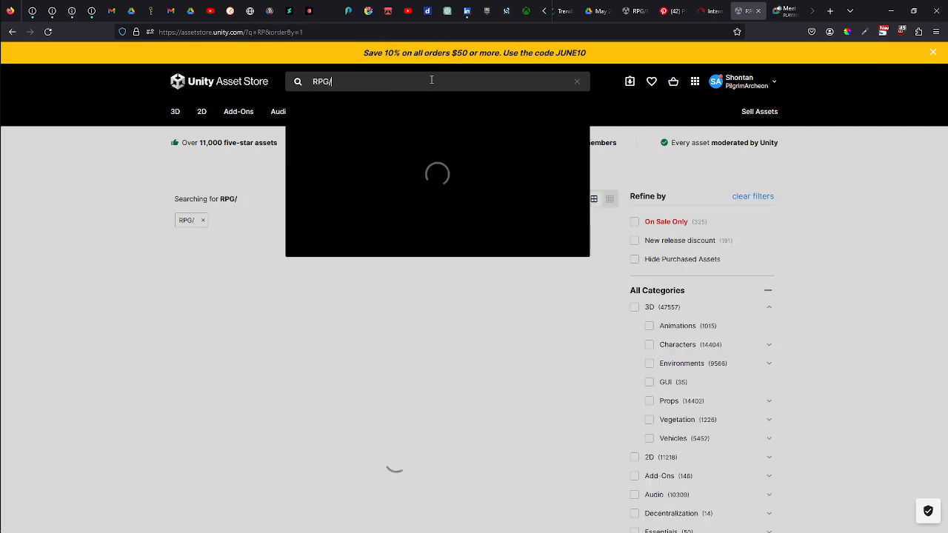
text(G/FP)
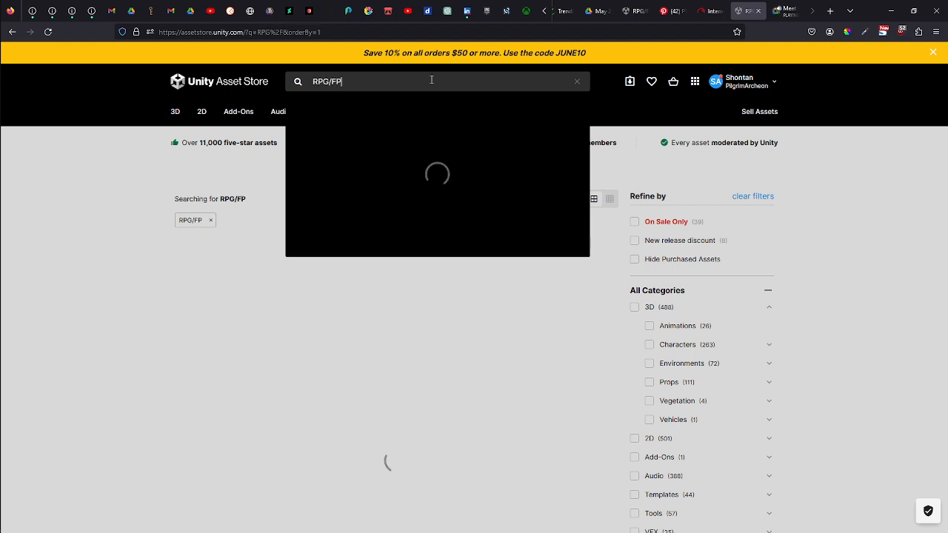
text(S)
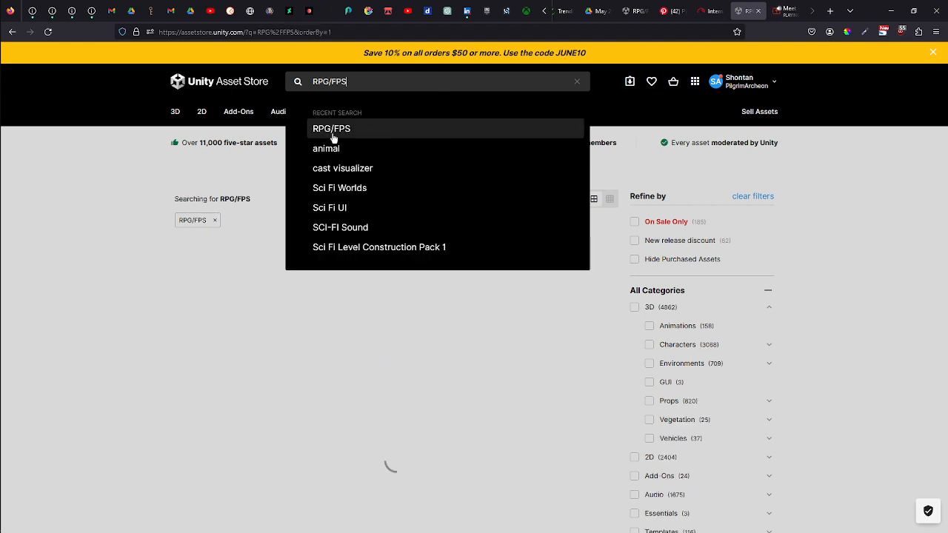
click(348, 130)
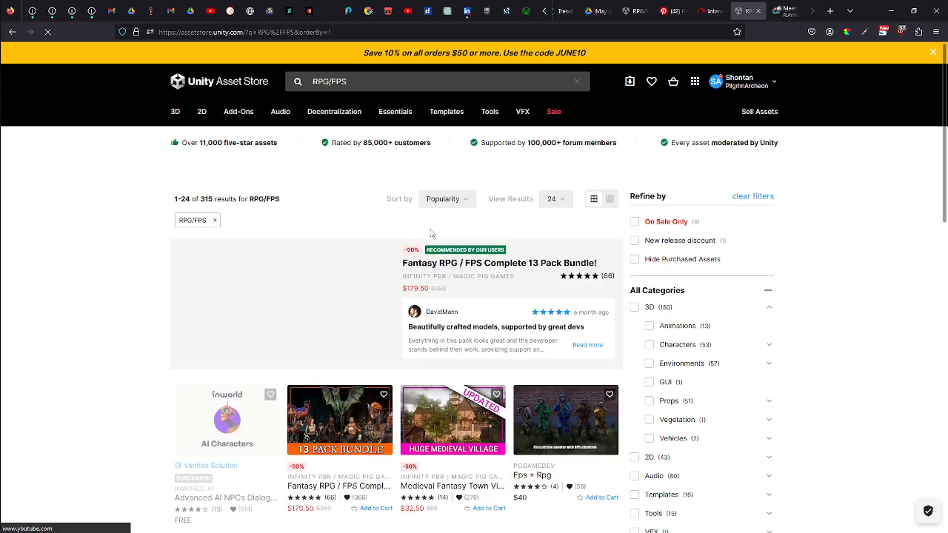
Open the RPG/FPS Game Assets for PC/Mobile (Industrial Set v2.0) product page from the results.
scroll(518, 233, down, 7)
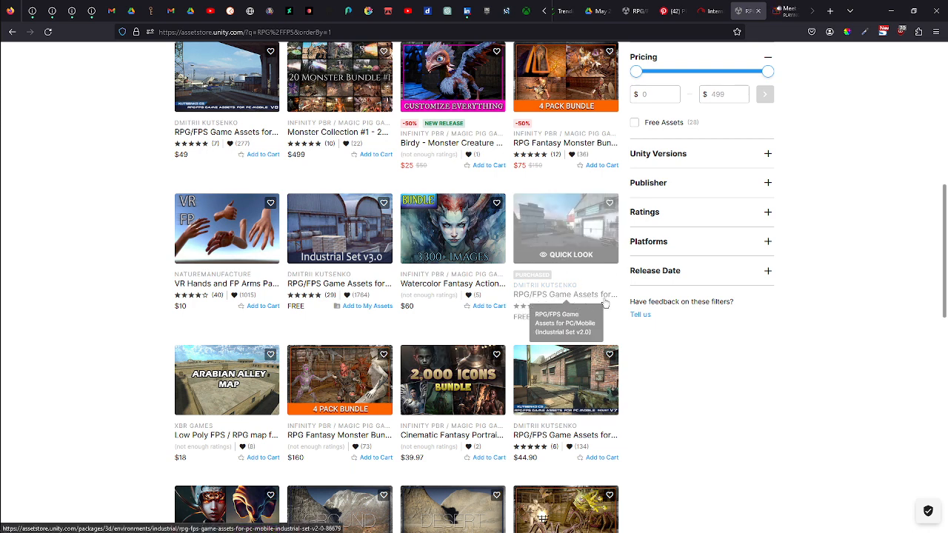
click(579, 222)
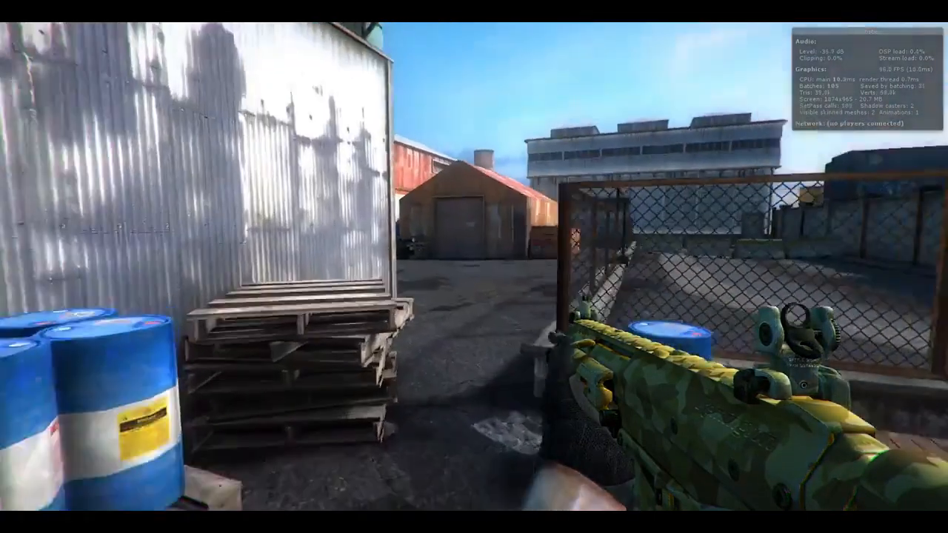
mouse_move(786, 384)
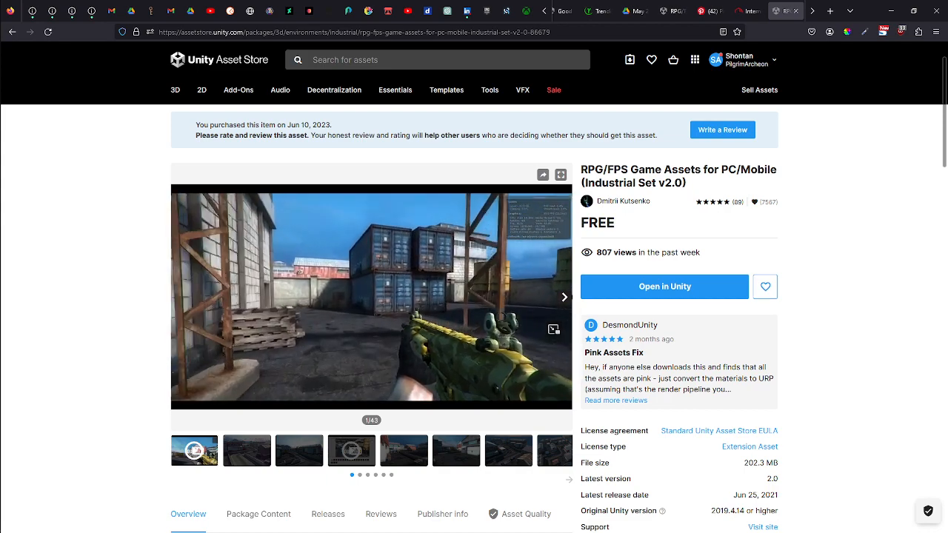
Open the RPG/FPS package in Unity from its store page, view My Assets, and switch back to the Unity editor.
mouse_move(457, 310)
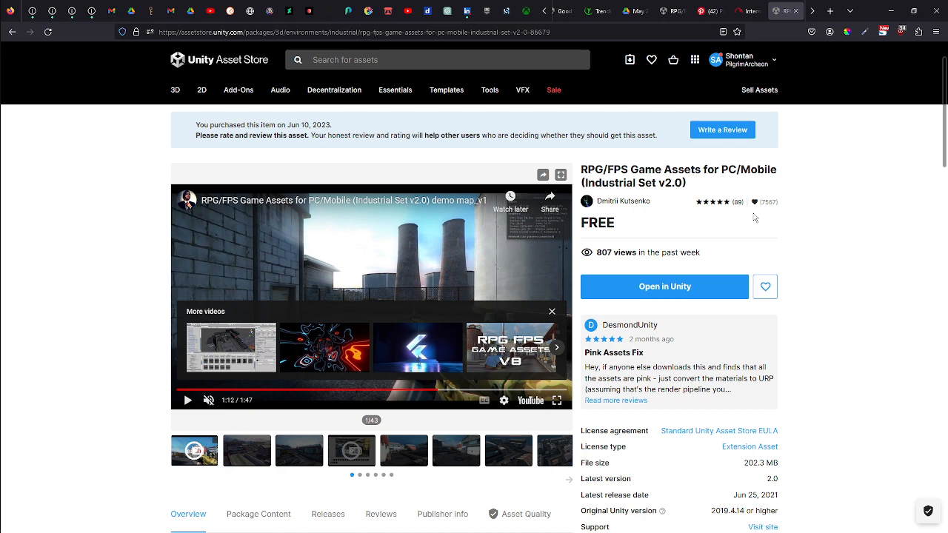
click(643, 283)
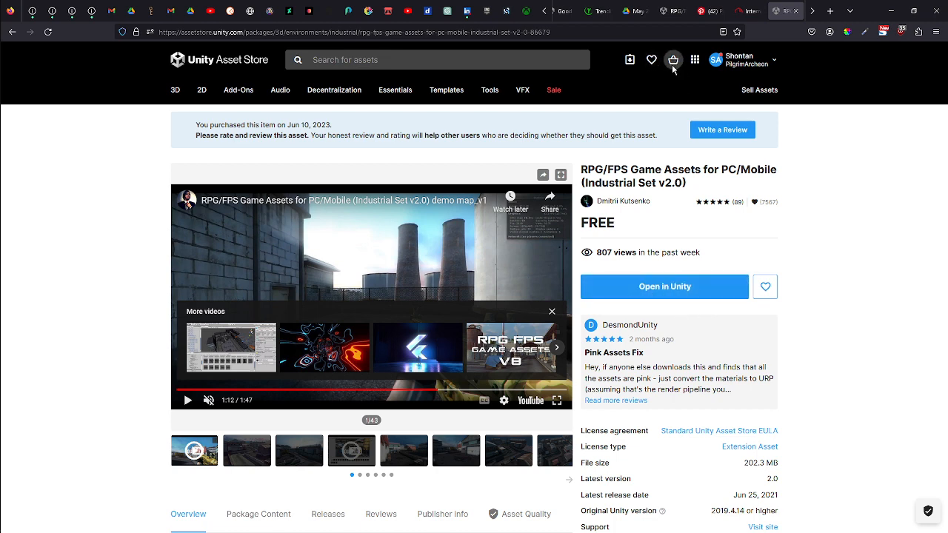
click(630, 60)
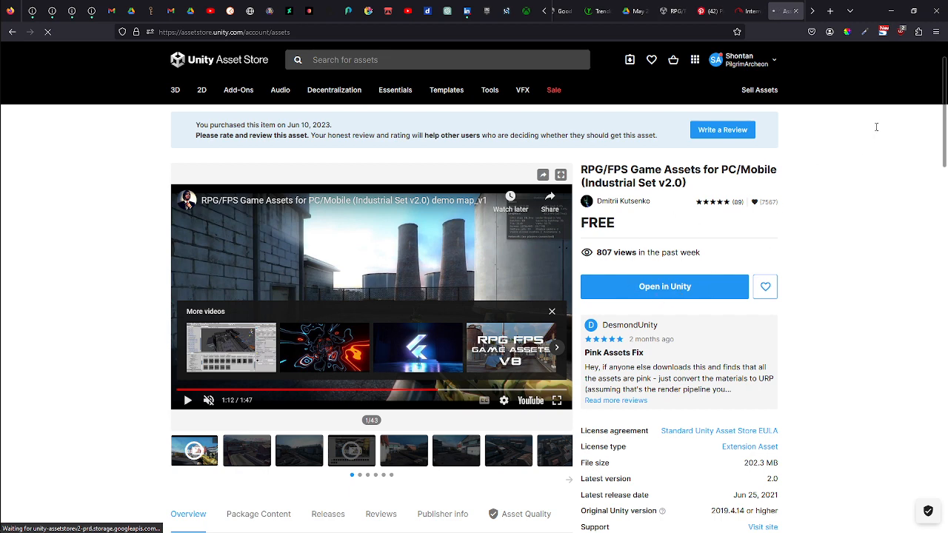
click(891, 10)
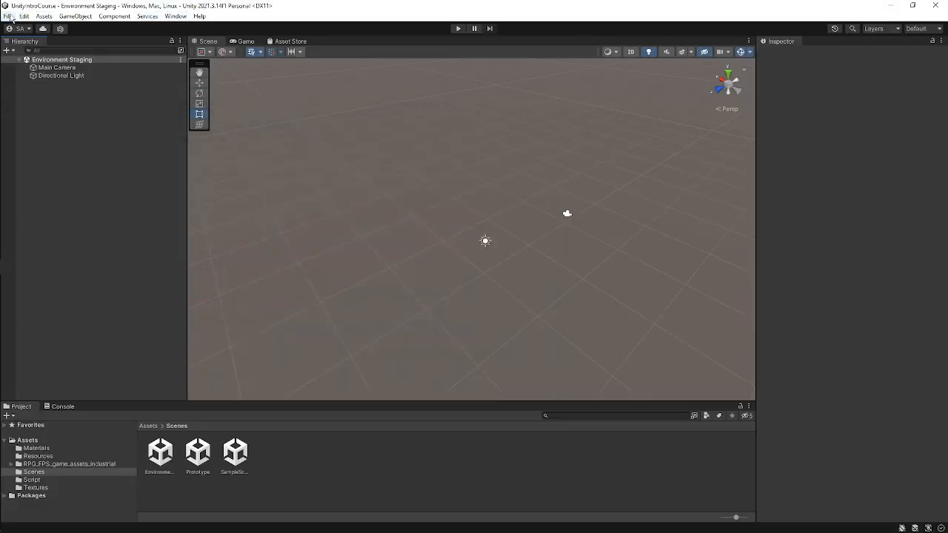
Open the Package Manager and maximize its window.
click(174, 16)
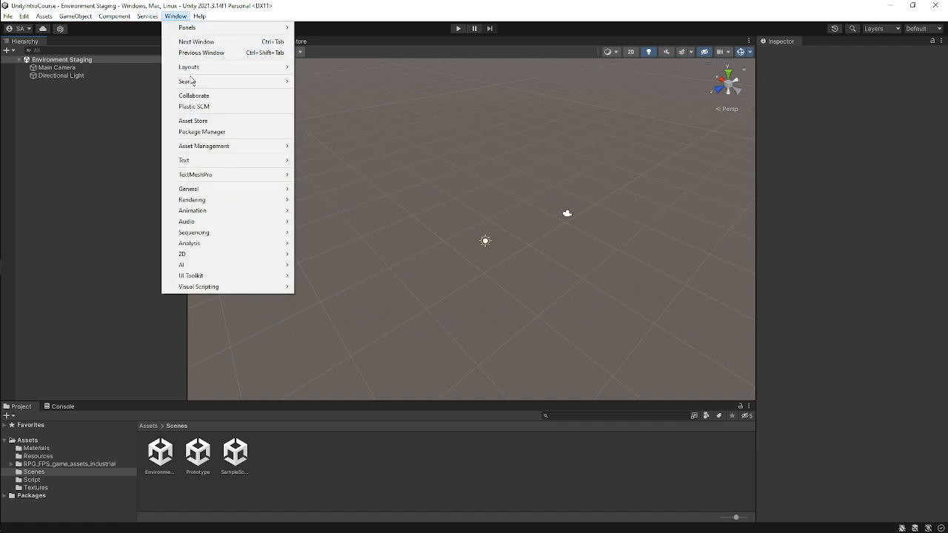
click(234, 133)
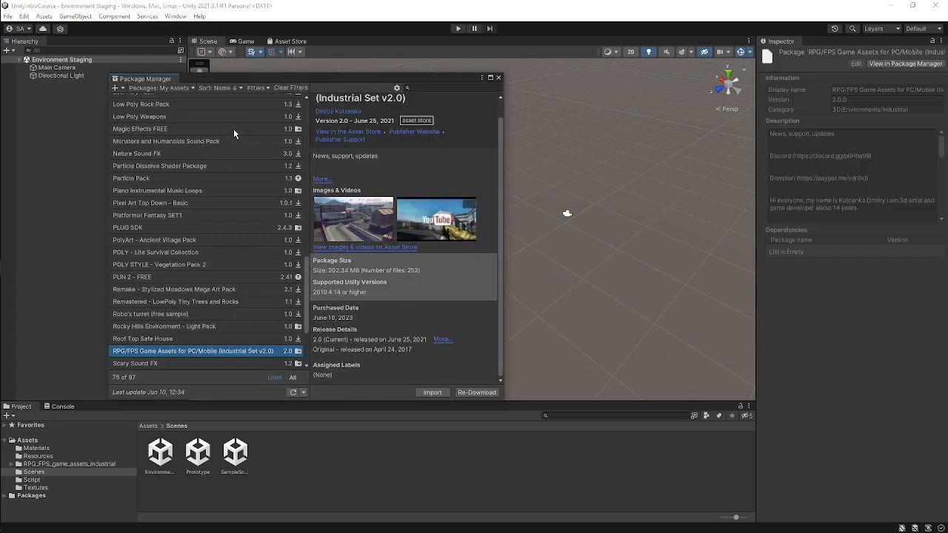
scroll(211, 271, up, 5)
scroll(211, 271, up, 5)
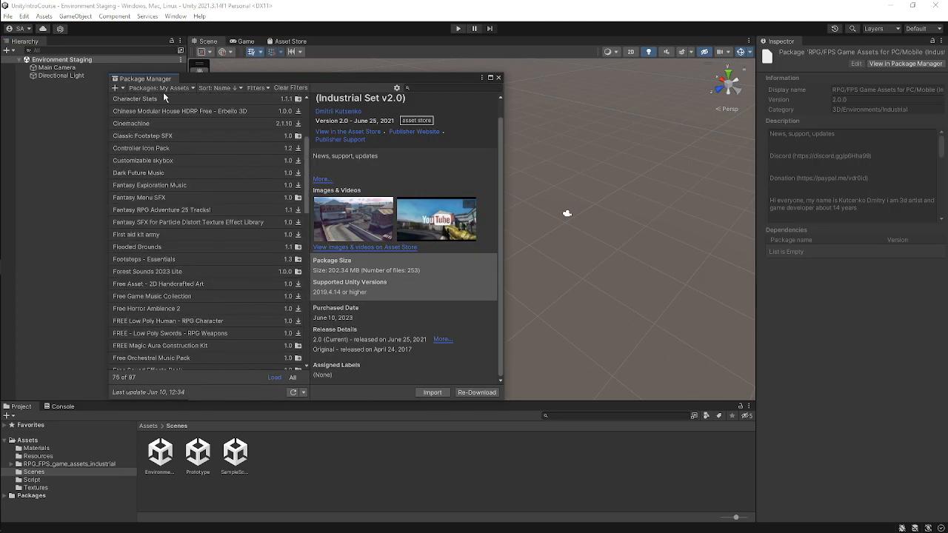
click(490, 77)
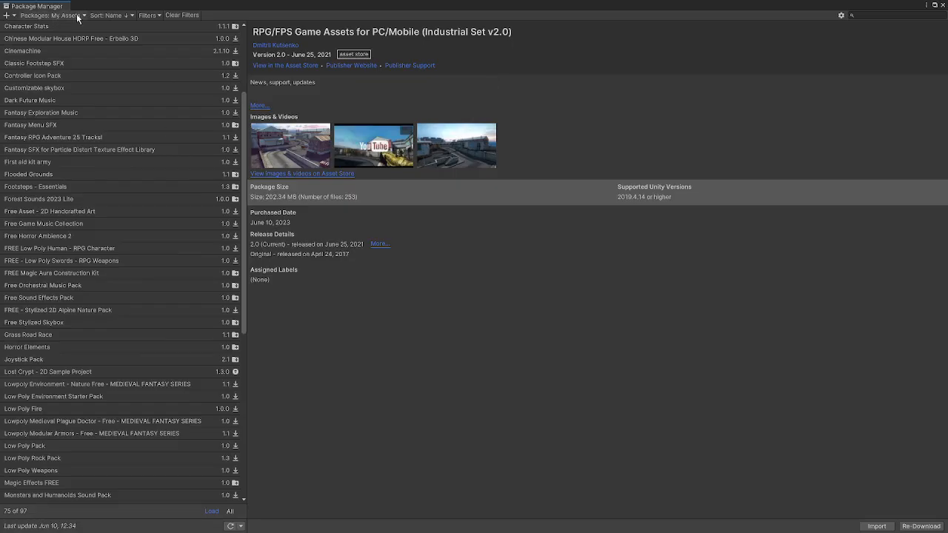
Switch the package list to Unity Registry and browse the available packages.
click(55, 16)
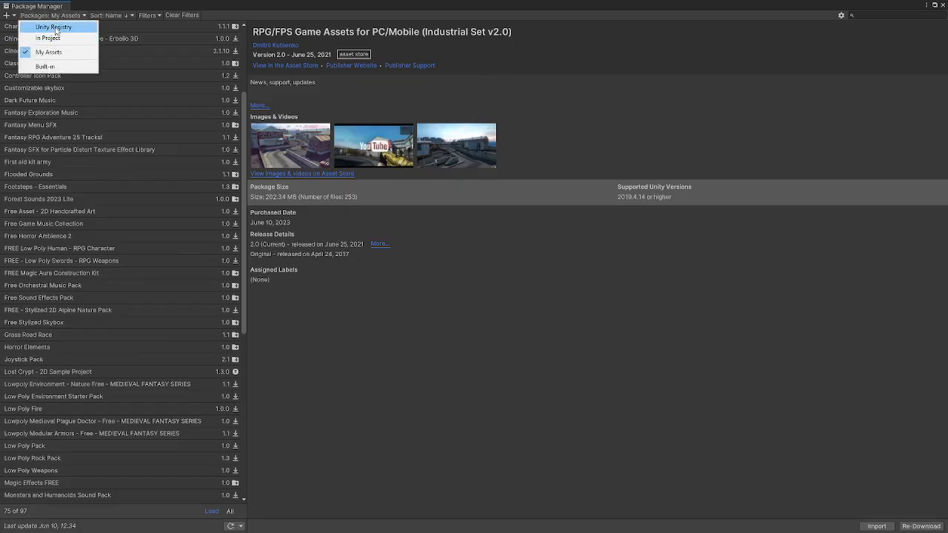
click(55, 27)
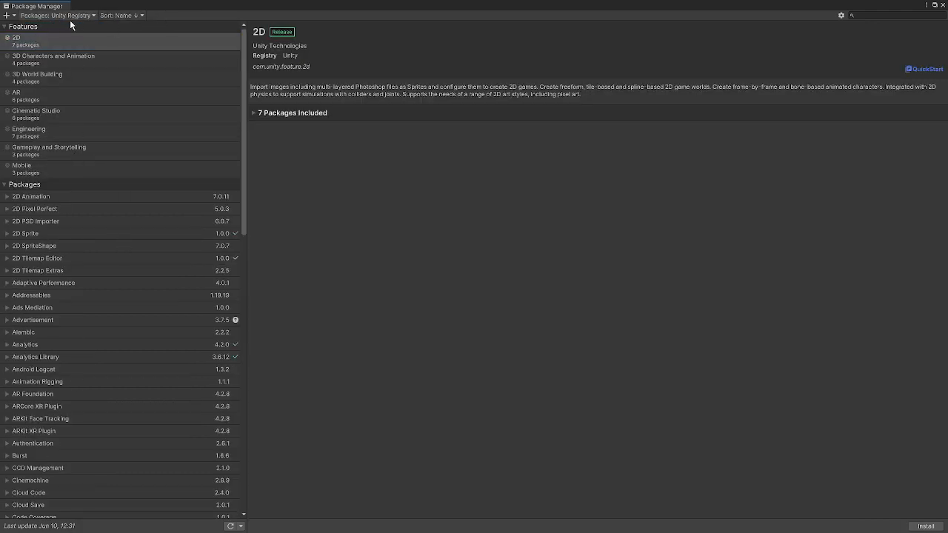
scroll(91, 276, down, 10)
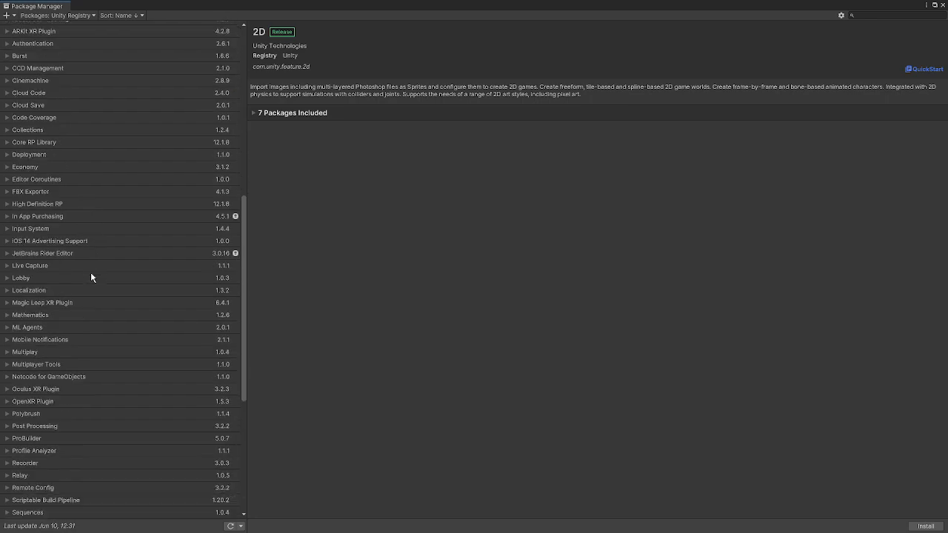
scroll(90, 272, down, 6)
scroll(92, 273, up, 12)
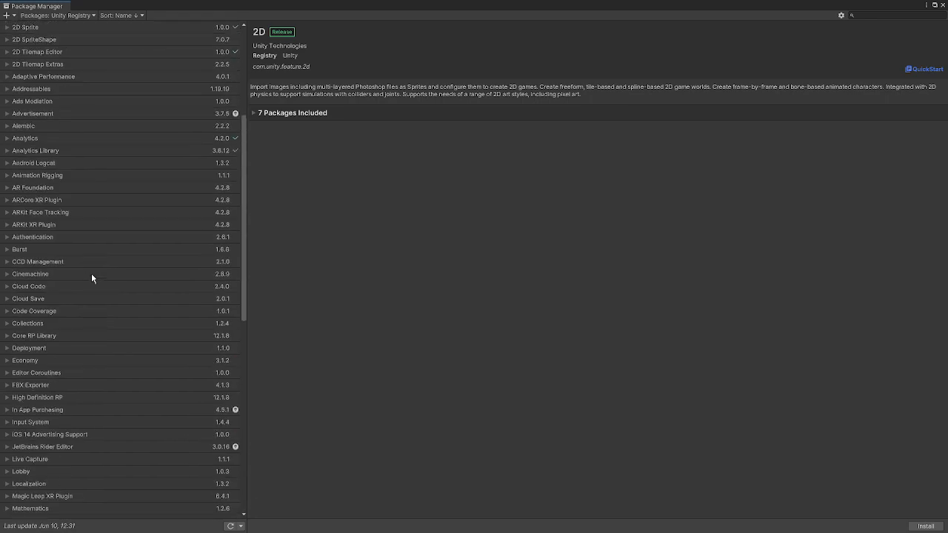
scroll(91, 273, up, 5)
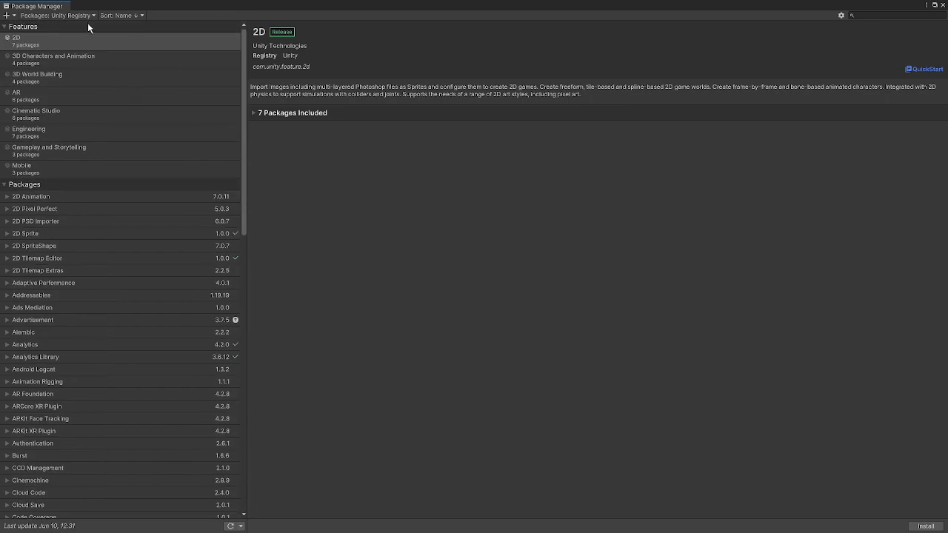
scroll(100, 156, down, 15)
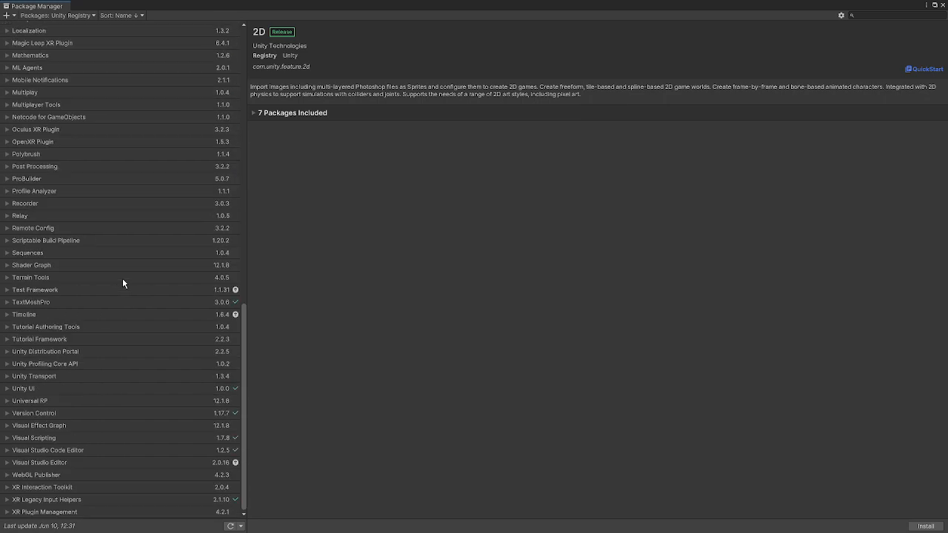
scroll(123, 283, up, 15)
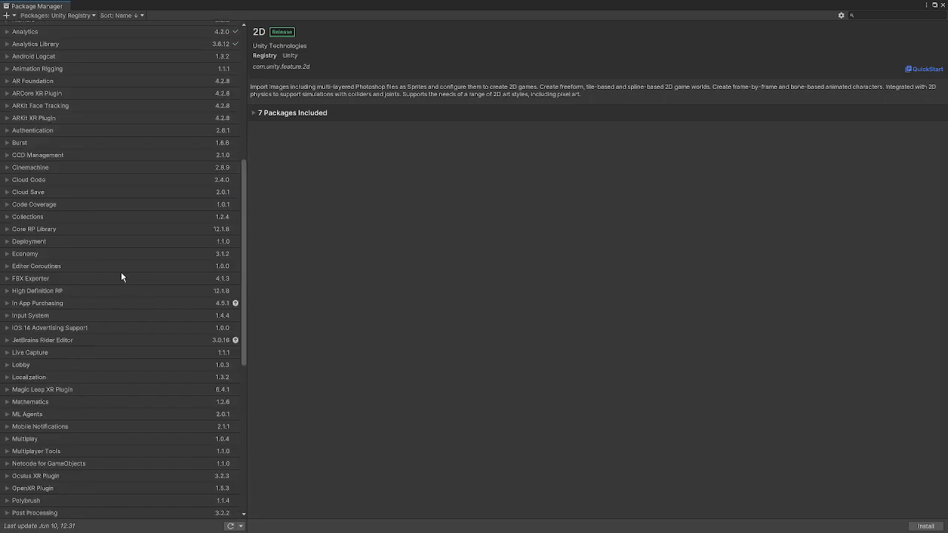
Return the package list to My Assets and select the RPG/FPS Game Assets for PC/Mobile (Industrial Set v2.0) package.
click(82, 16)
click(62, 57)
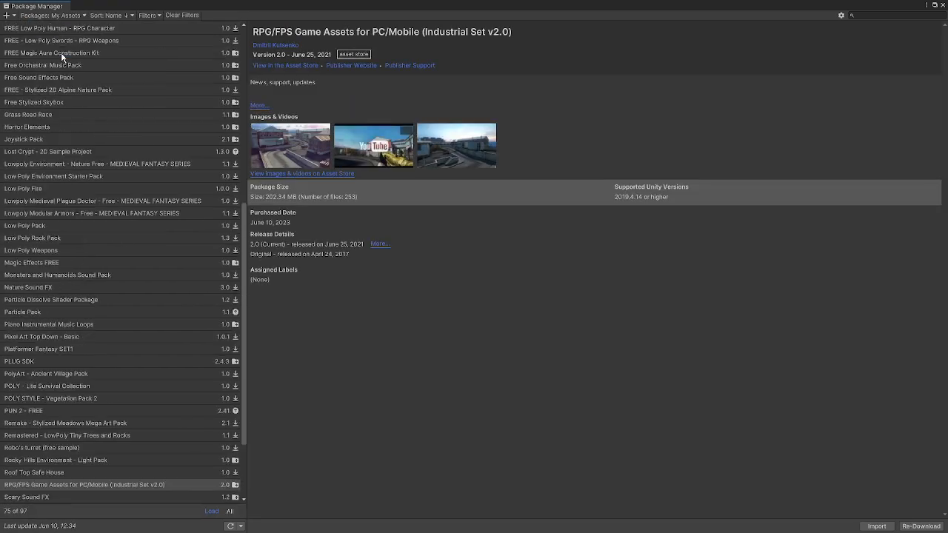
scroll(144, 222, up, 5)
scroll(138, 114, up, 3)
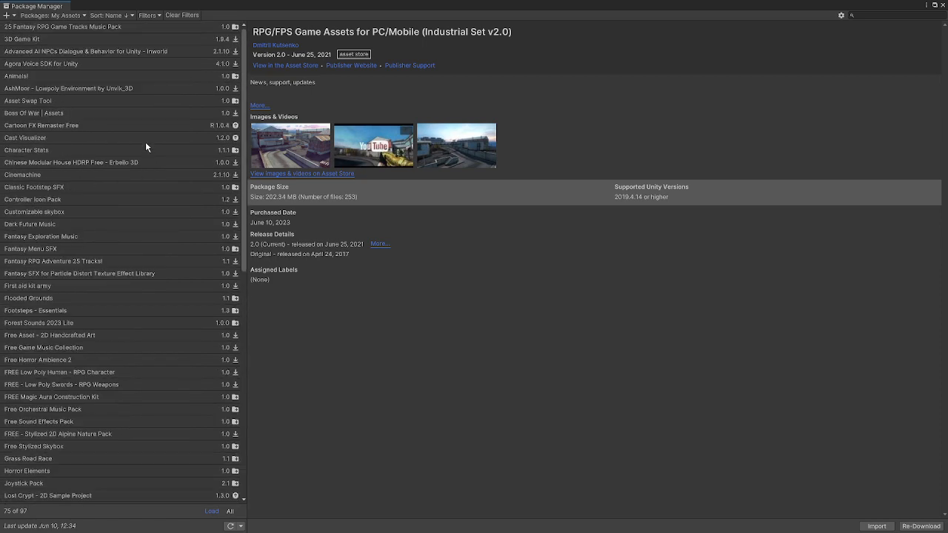
scroll(146, 117, down, 10)
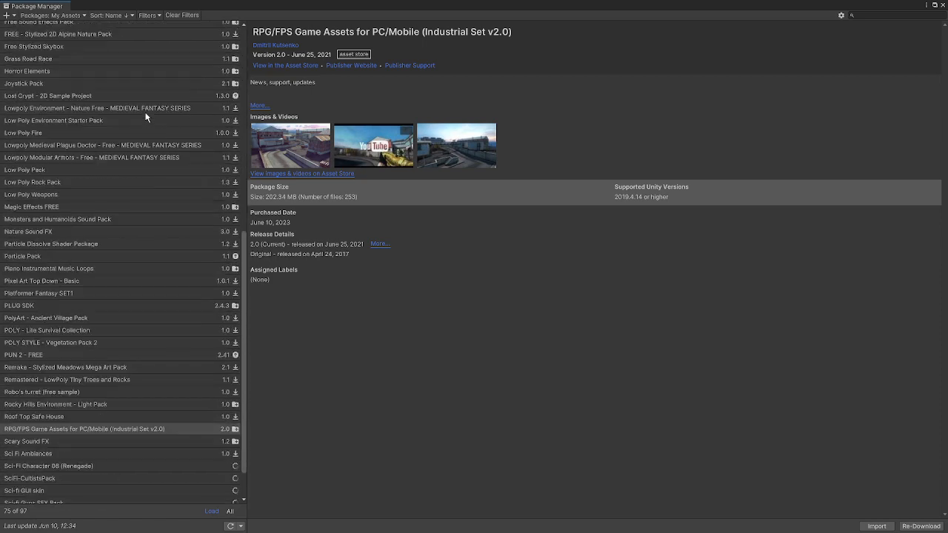
scroll(148, 133, down, 1)
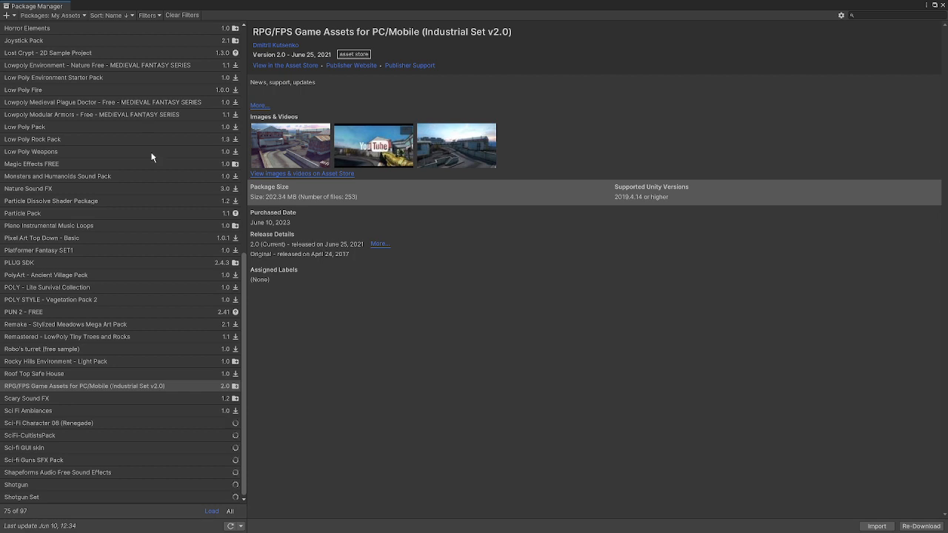
scroll(152, 156, up, 3)
scroll(152, 155, down, 3)
click(24, 388)
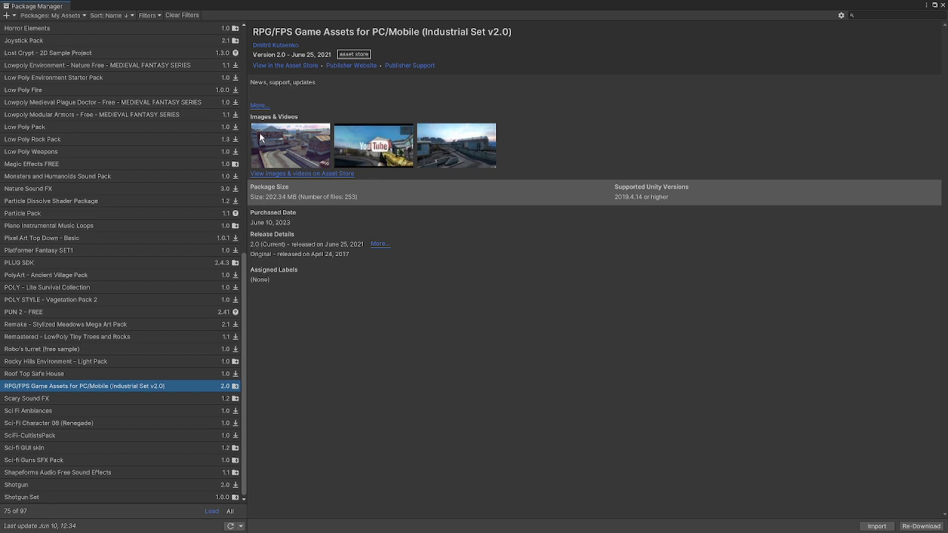
Start importing the RPG/FPS package and enlarge the Import Unity Package dialog.
click(878, 523)
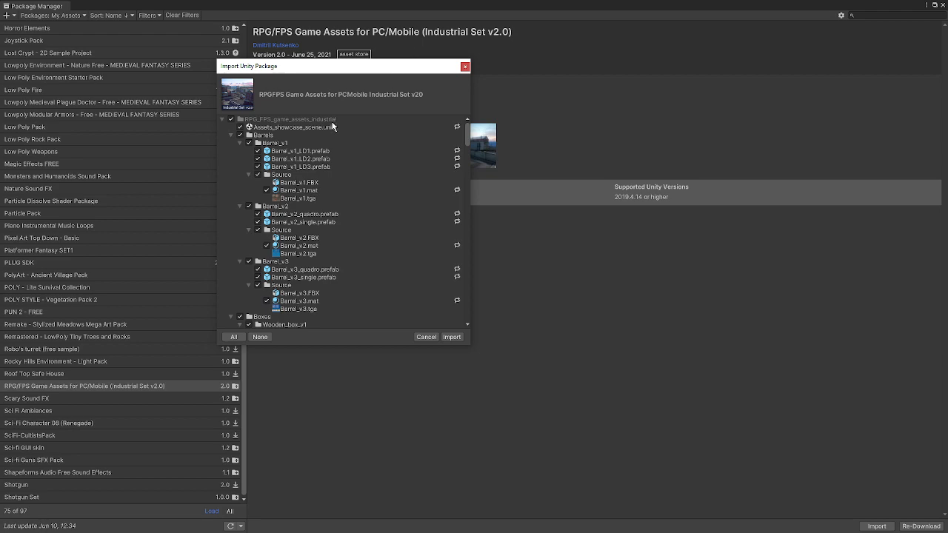
drag(355, 67, 392, 59)
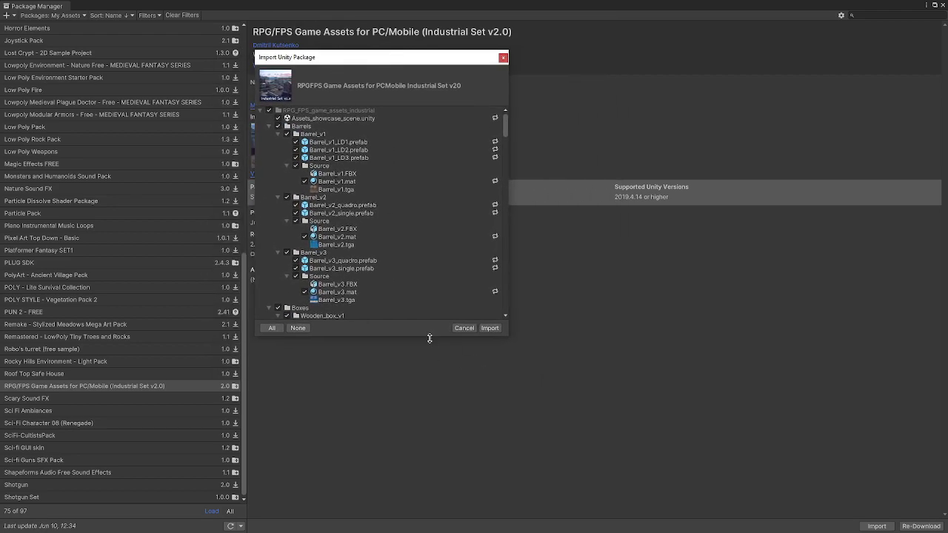
drag(434, 336, 448, 490)
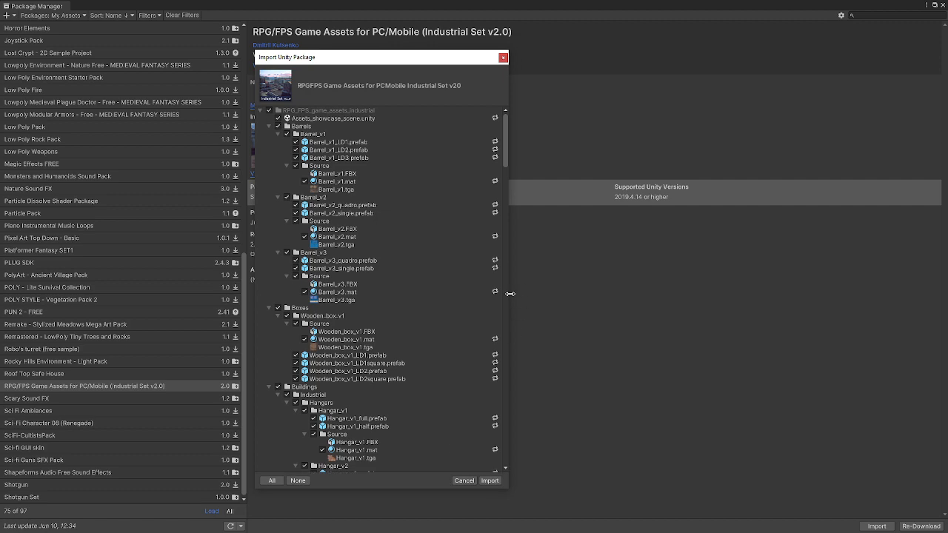
drag(510, 293, 632, 293)
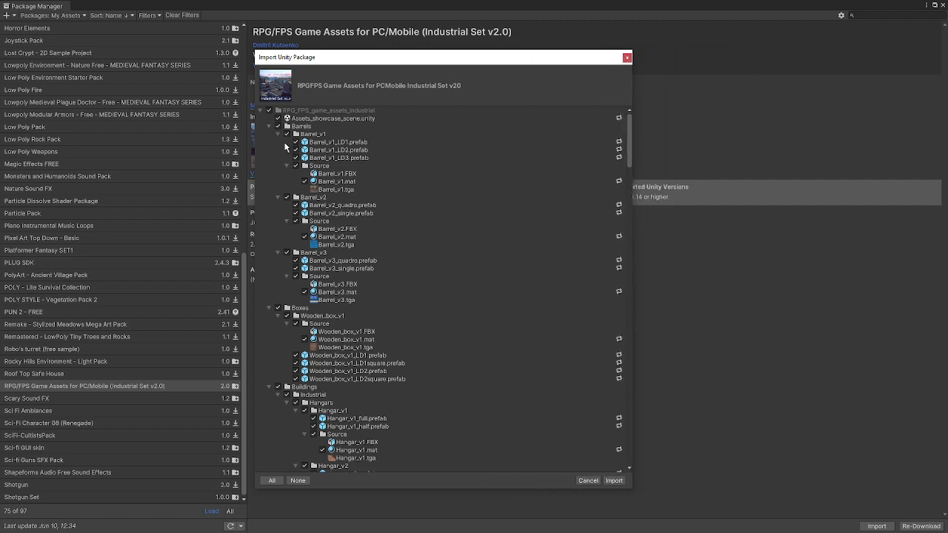
Review the package's contents, toggling the Road_sets folder off and back on, and cancel the import.
scroll(344, 193, down, 15)
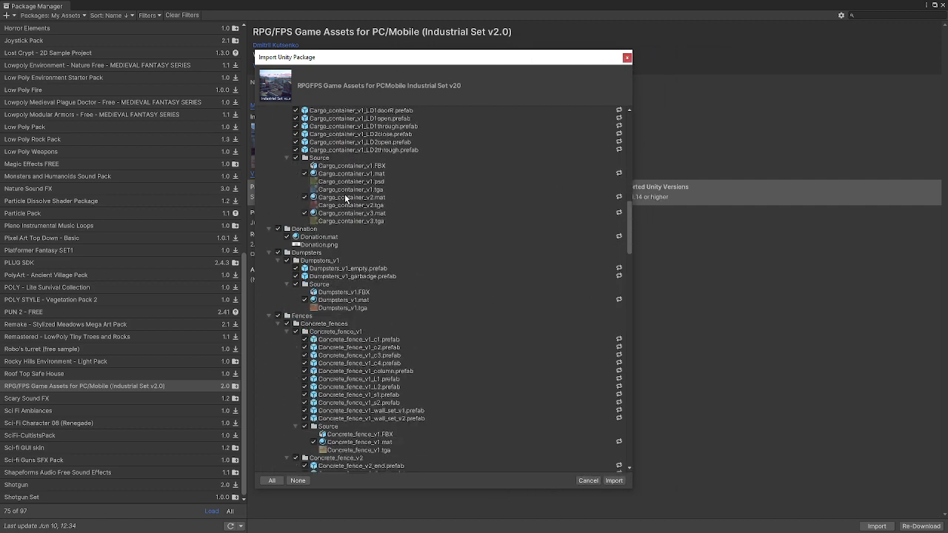
scroll(344, 198, down, 10)
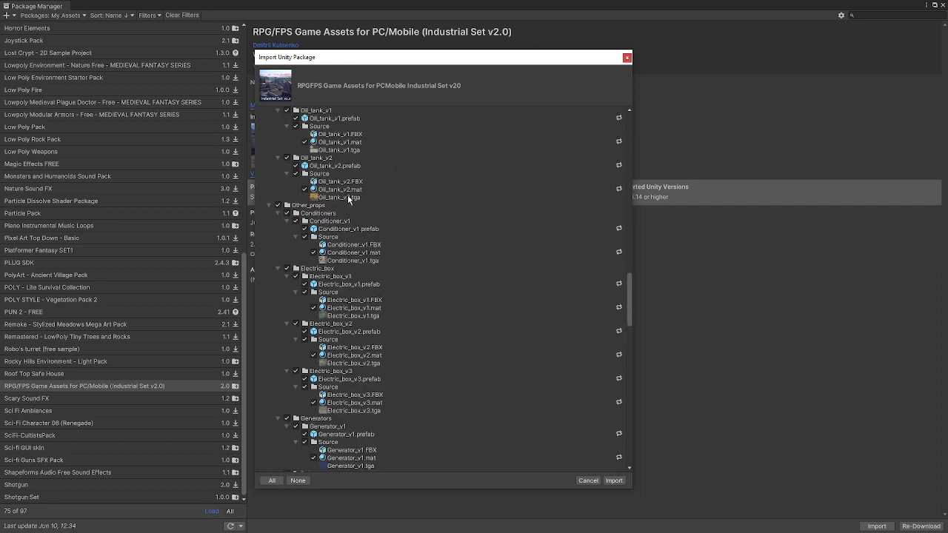
scroll(347, 195, down, 12)
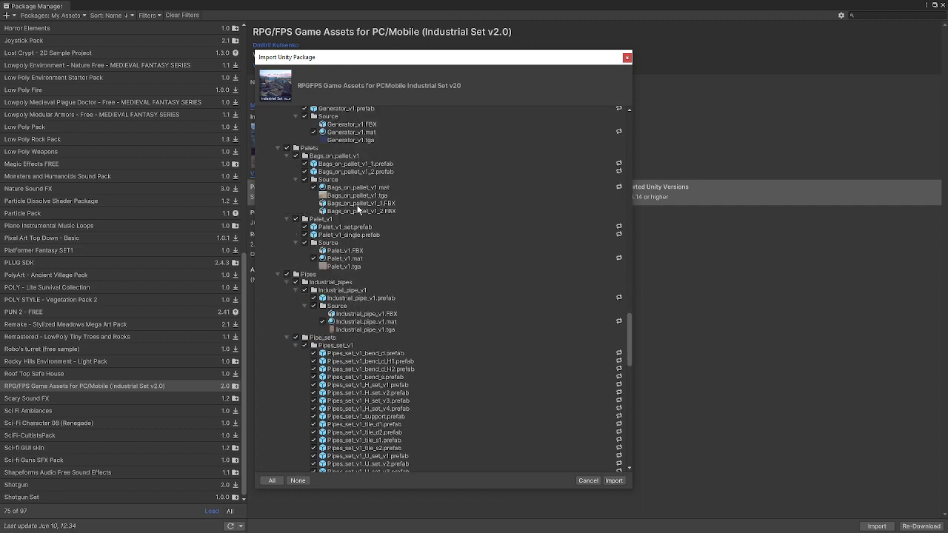
scroll(358, 211, down, 15)
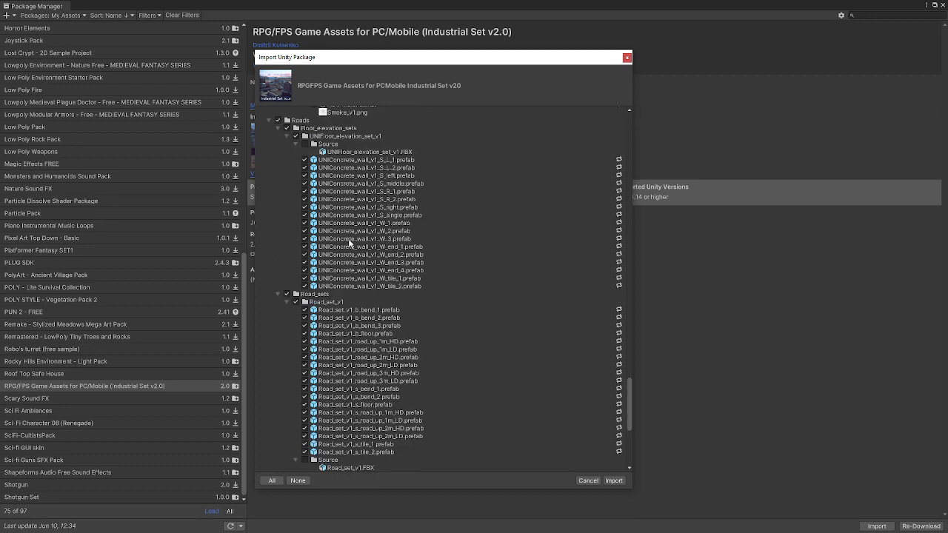
click(287, 294)
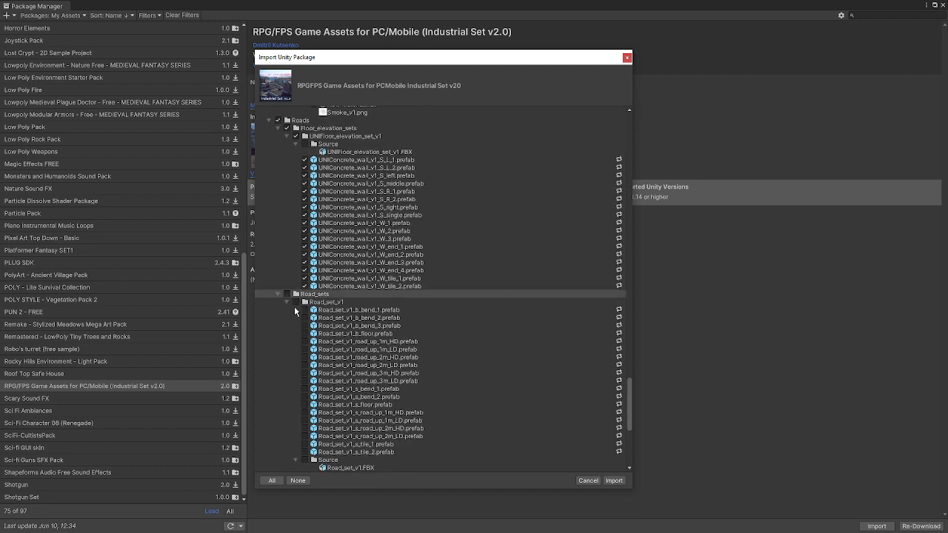
click(289, 295)
scroll(408, 279, down, 10)
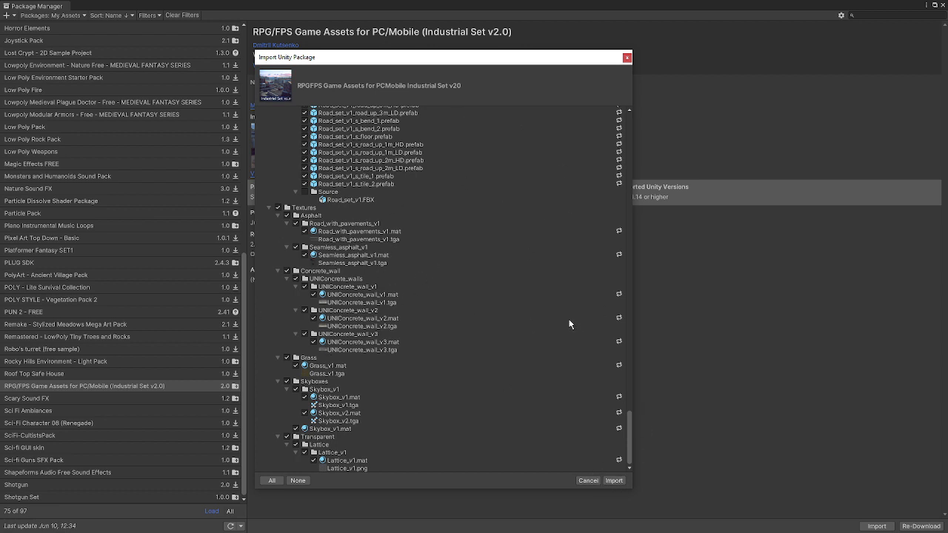
click(588, 480)
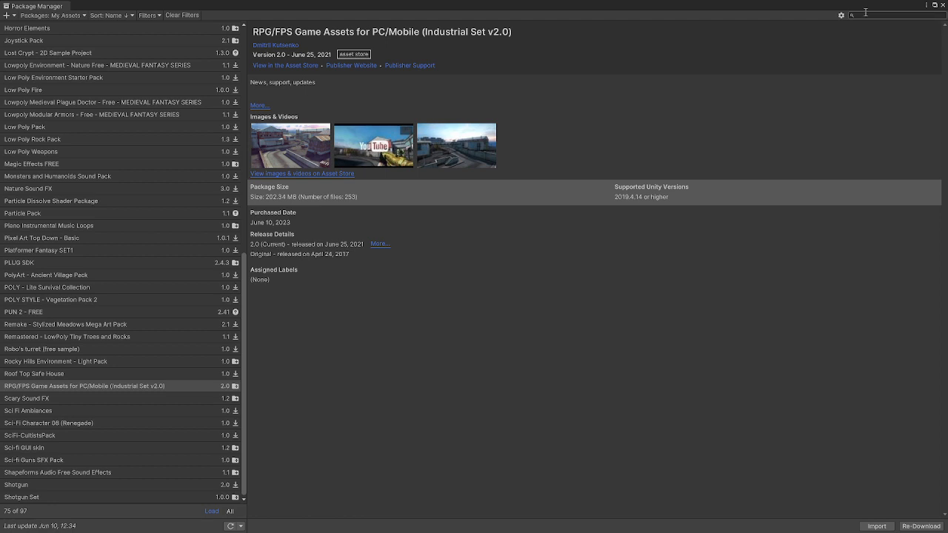
Open the RPG_FPS_game_assets_industrial folder in the Project panel and close the Package Manager.
click(934, 4)
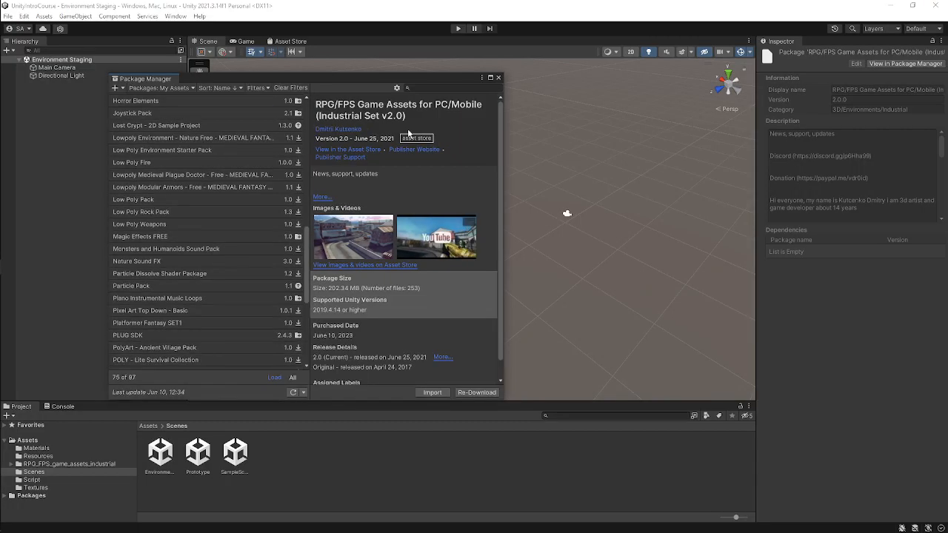
click(62, 464)
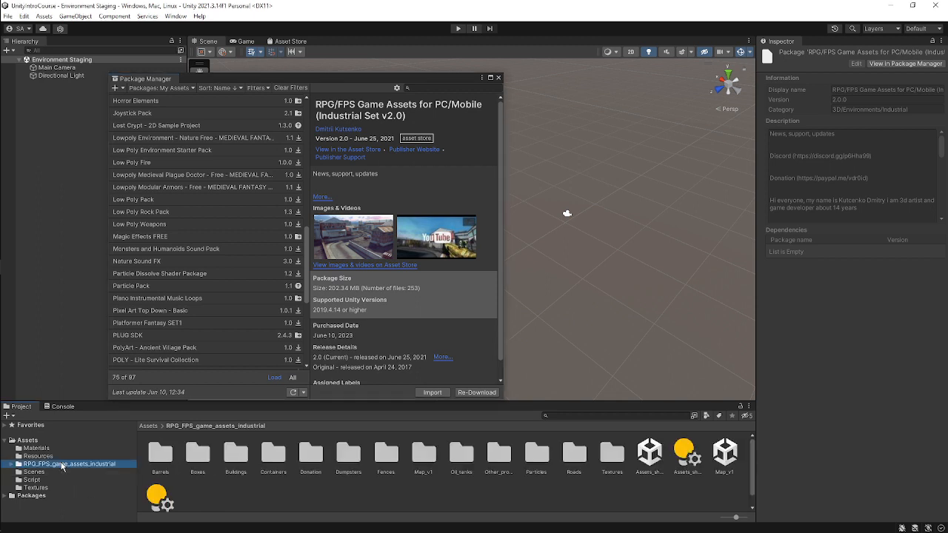
click(498, 78)
Enlarge the Project panel upward and select the Barrels, Boxes and Buildings folders in turn.
drag(244, 399, 329, 174)
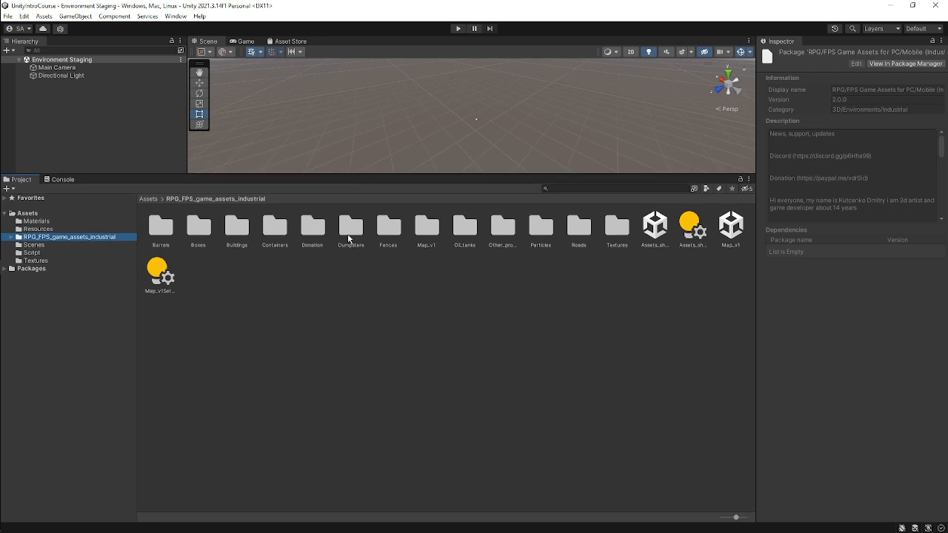
click(163, 231)
click(198, 230)
click(242, 231)
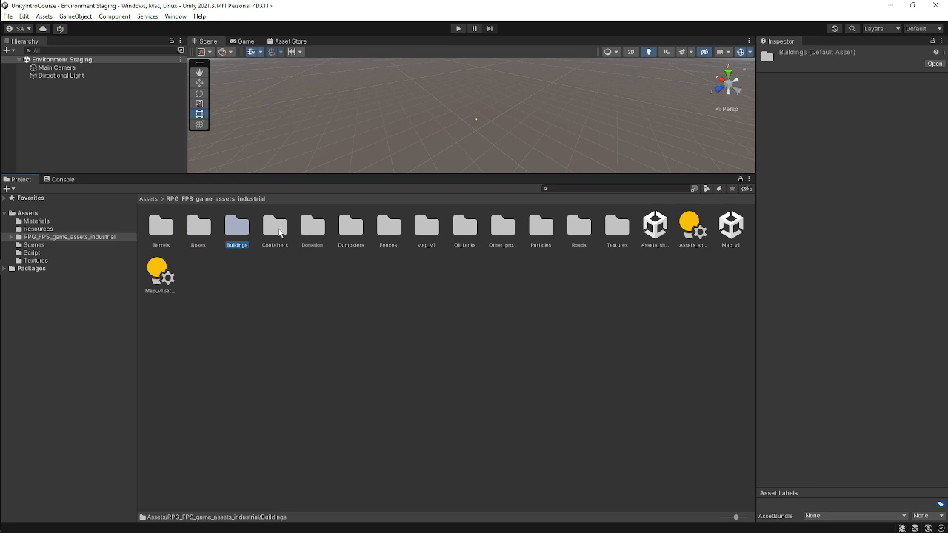
Step through the pack's folders from Containers to Textures to inspect each one.
click(279, 231)
click(305, 217)
click(351, 226)
click(388, 226)
click(426, 226)
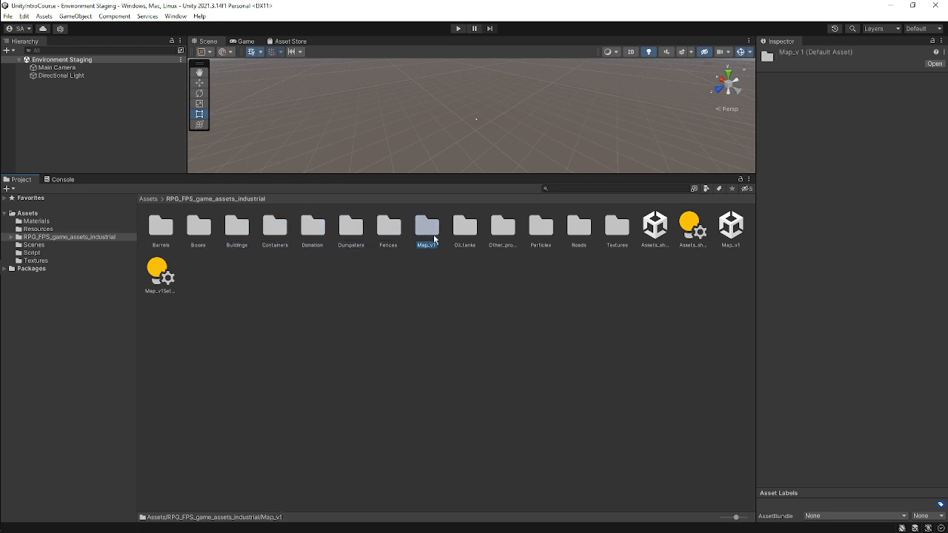
click(465, 225)
click(502, 225)
click(540, 226)
click(579, 226)
click(617, 226)
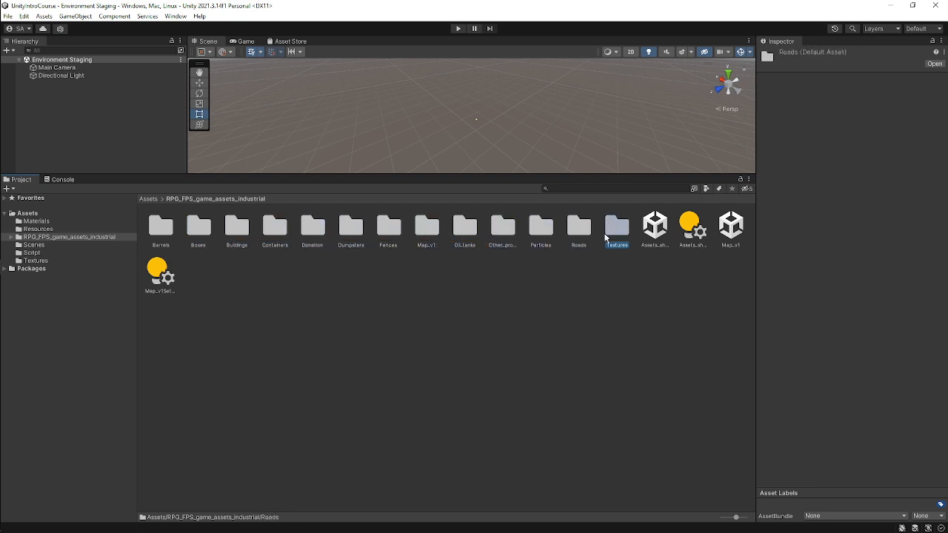
Go through the pack's folders again one by one, from Barrels to Textures.
click(152, 235)
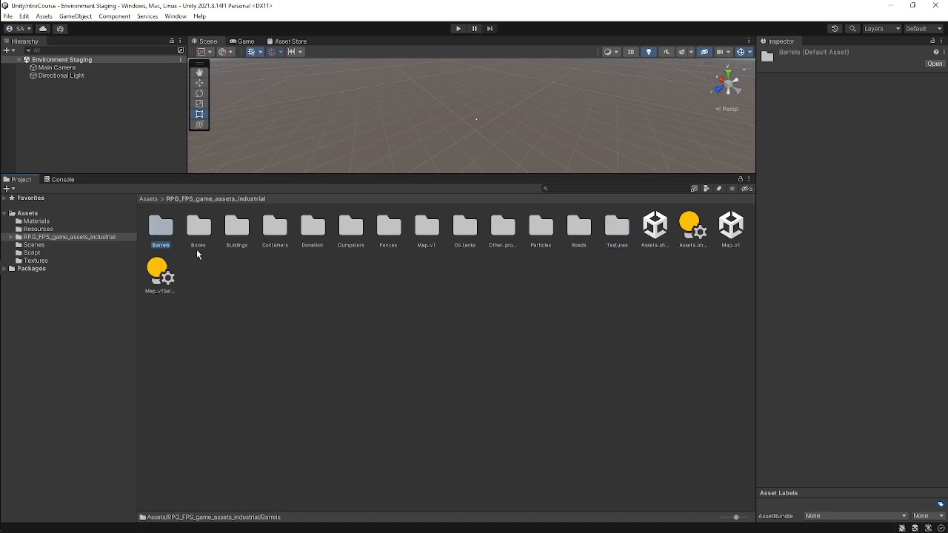
click(197, 231)
click(235, 227)
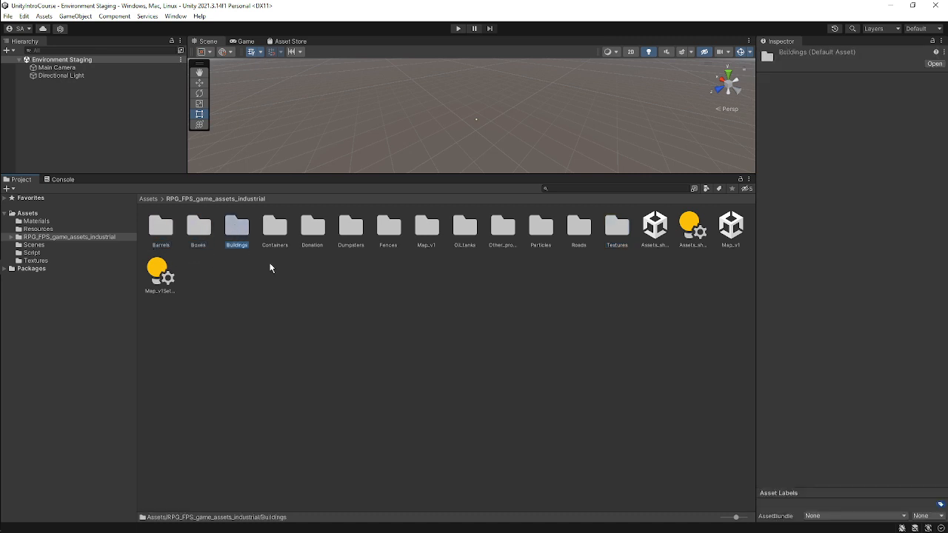
click(279, 232)
click(316, 231)
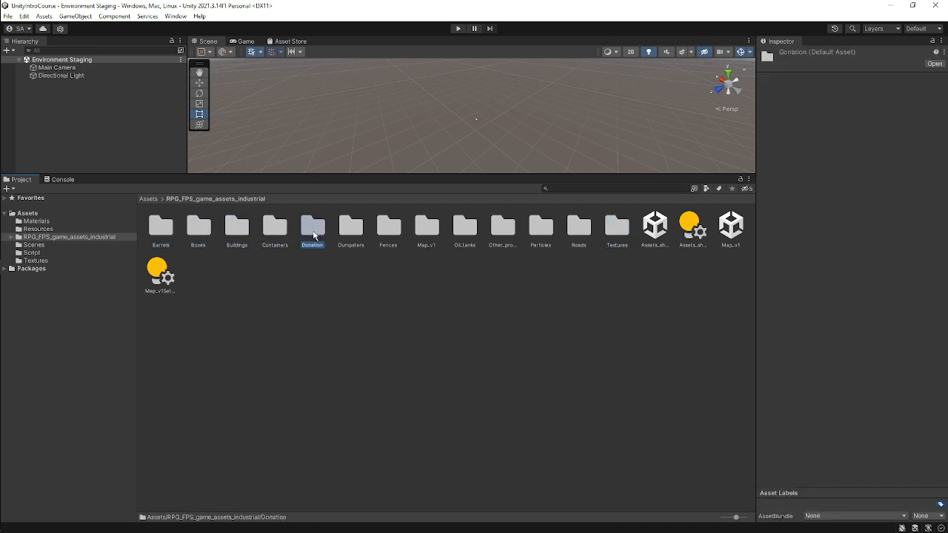
click(351, 234)
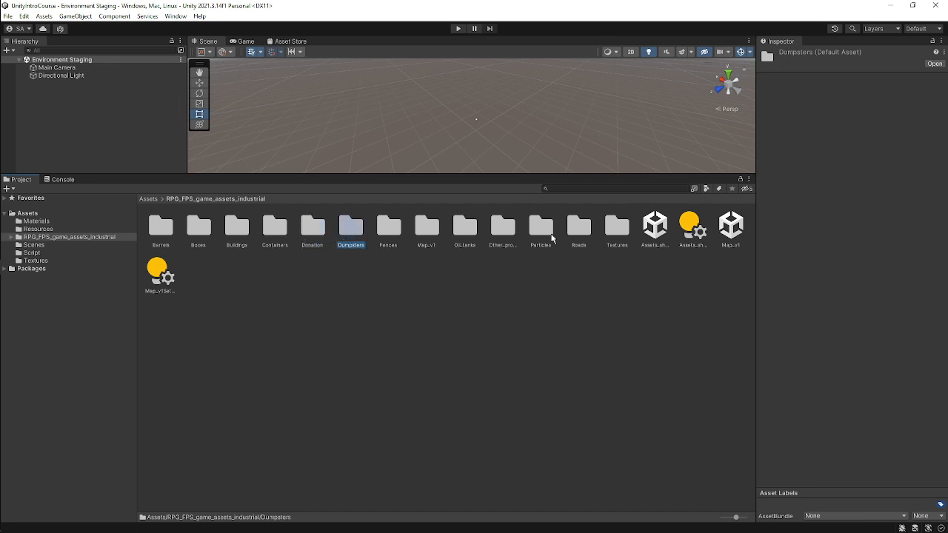
click(394, 233)
click(422, 229)
click(469, 231)
click(503, 229)
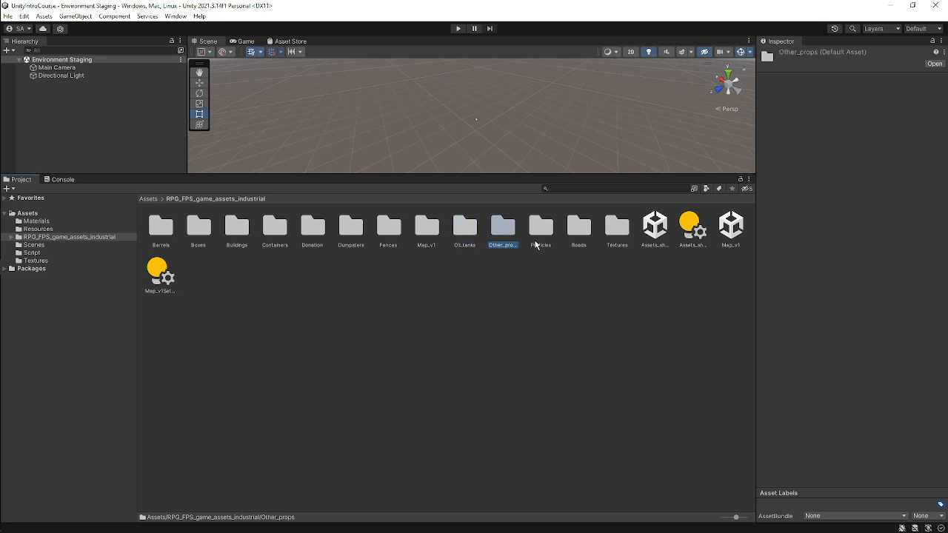
click(540, 230)
click(579, 229)
click(617, 229)
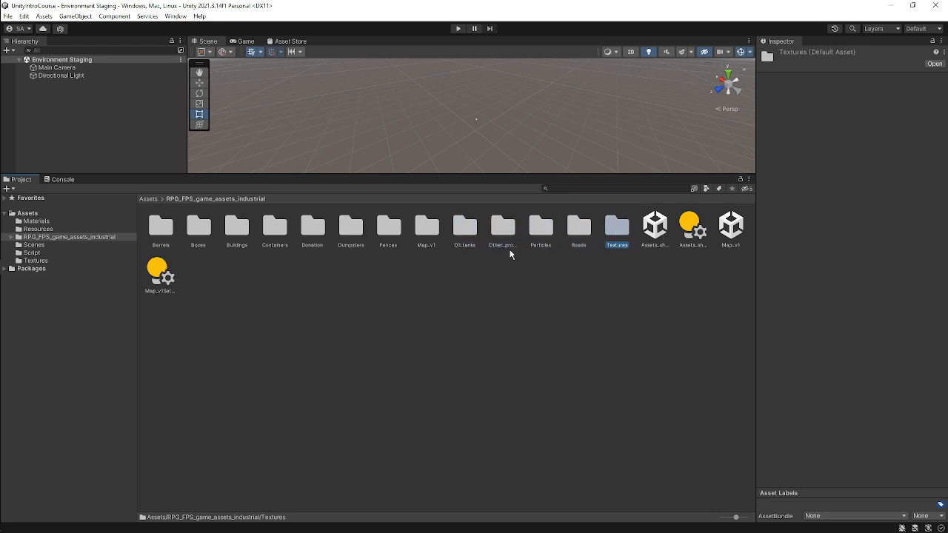
Open the Assets_showcase_scene and enlarge the Scene view downward over the Project panel.
double_click(654, 226)
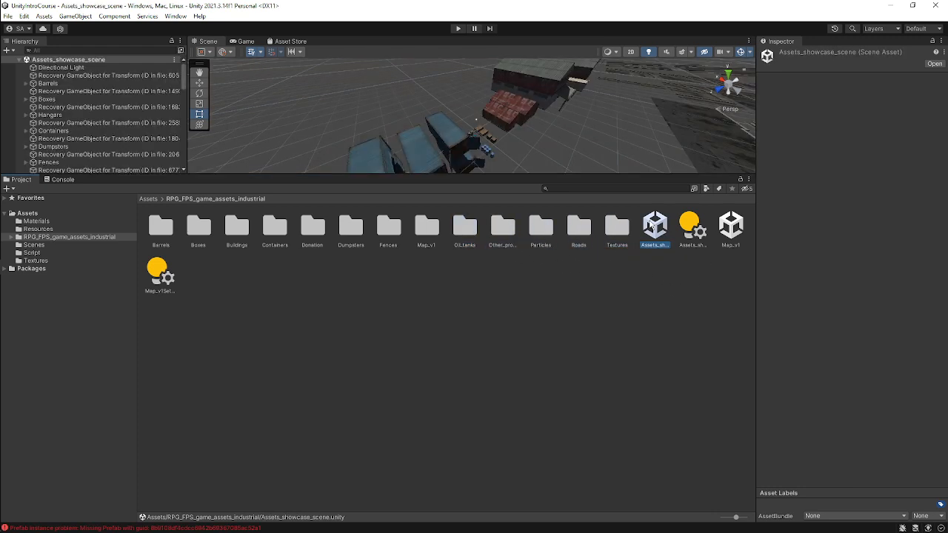
drag(536, 173, 536, 464)
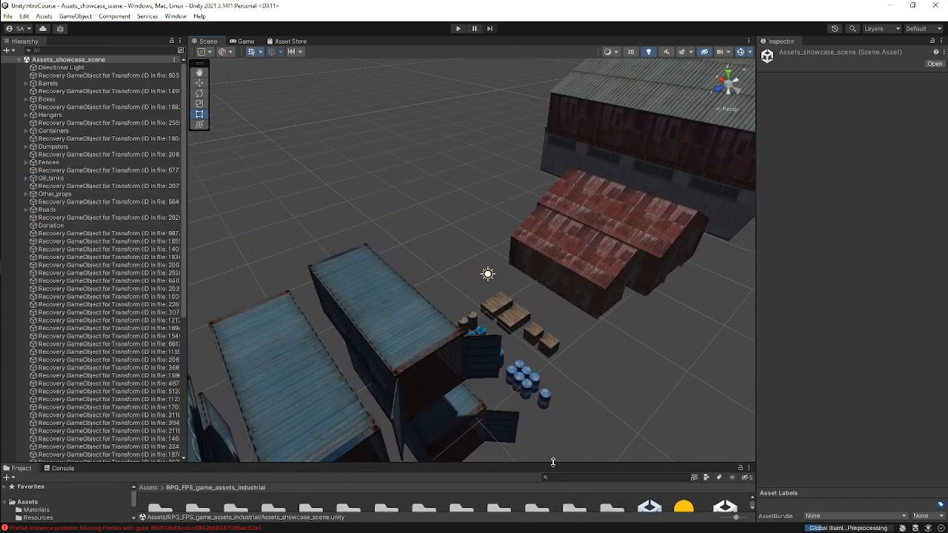
Explore the showcase scene's assets by zooming, panning and orbiting around the Scene view.
scroll(450, 123, down, 5)
middle_drag(463, 154, 481, 285)
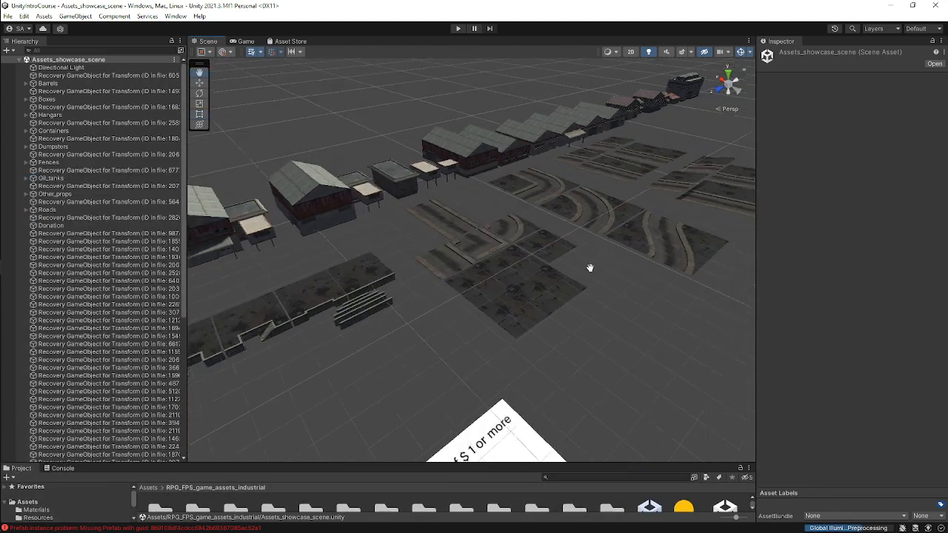
right_drag(655, 201, 351, 212)
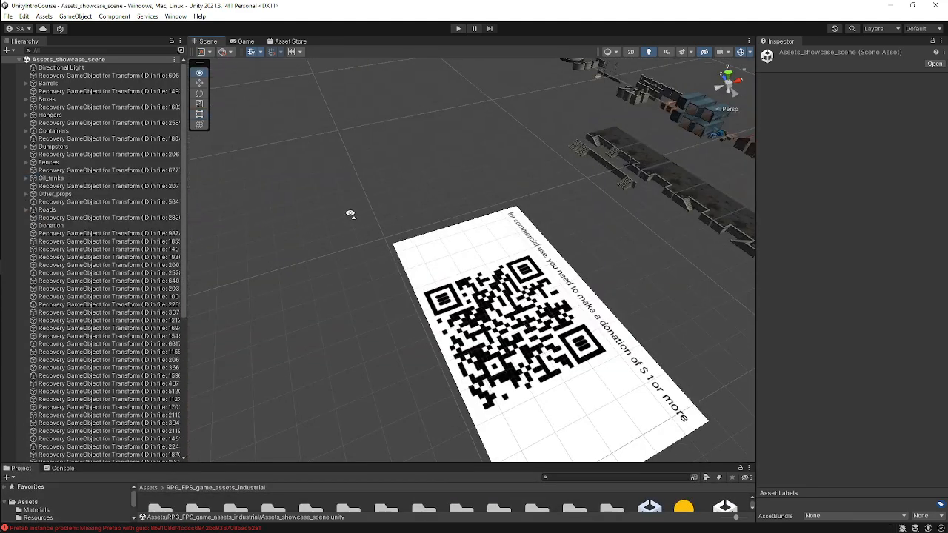
middle_drag(590, 207, 437, 263)
middle_drag(430, 120, 452, 224)
scroll(452, 224, up, 5)
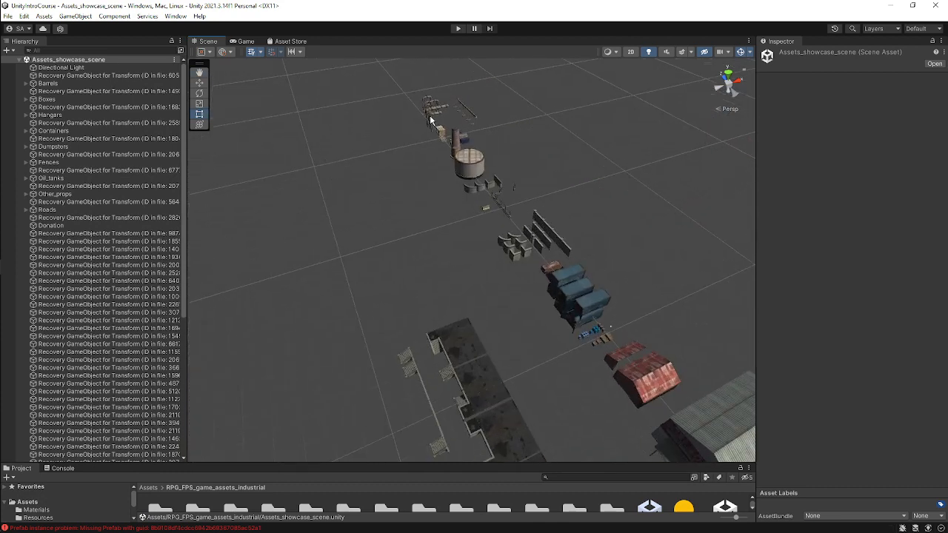
right_drag(365, 140, 503, 108)
middle_drag(417, 321, 552, 276)
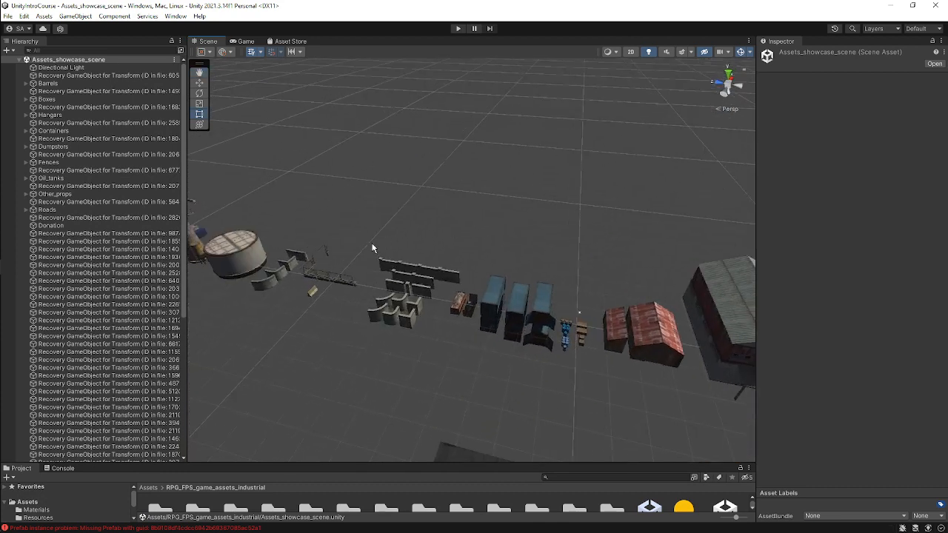
middle_drag(375, 248, 471, 239)
middle_drag(605, 321, 706, 348)
scroll(329, 258, up, 3)
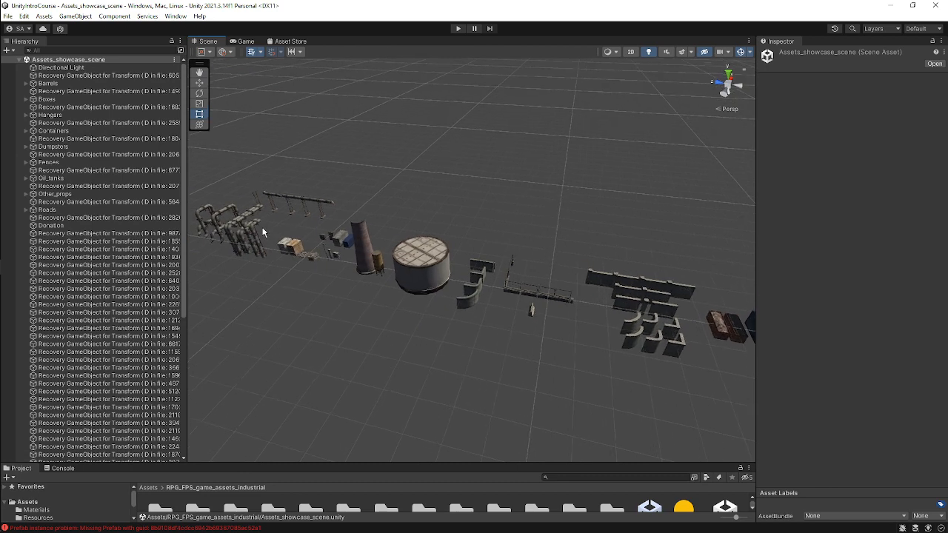
right_drag(318, 283, 374, 274)
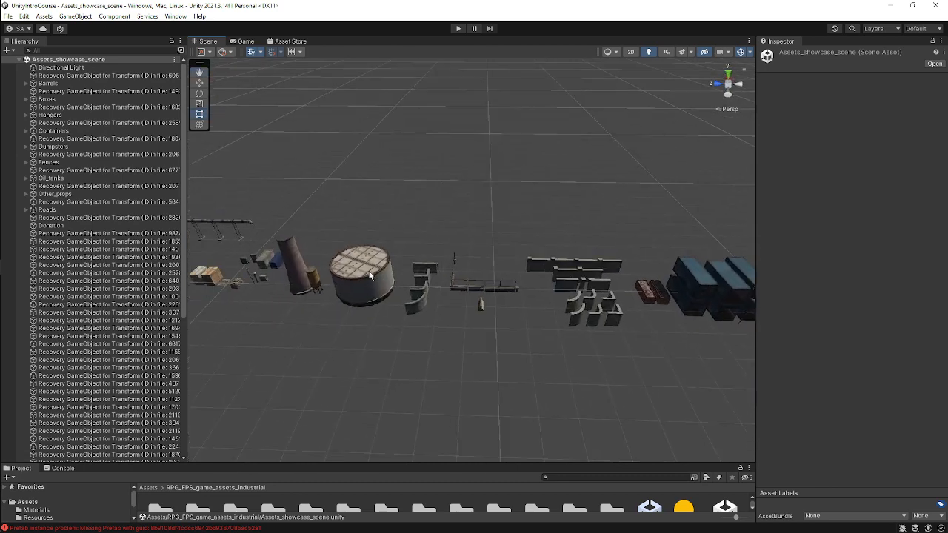
Select the oil tank and a concrete fence piece in the showcase scene to inspect them.
click(384, 276)
right_drag(492, 324, 505, 320)
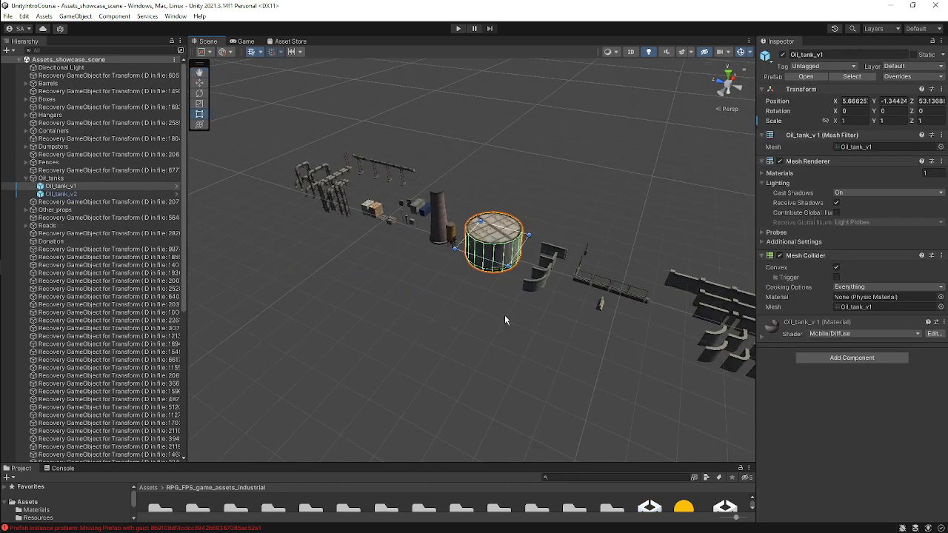
click(539, 291)
right_drag(577, 308, 610, 314)
right_drag(284, 277, 298, 279)
middle_drag(617, 355, 318, 303)
scroll(348, 330, down, 8)
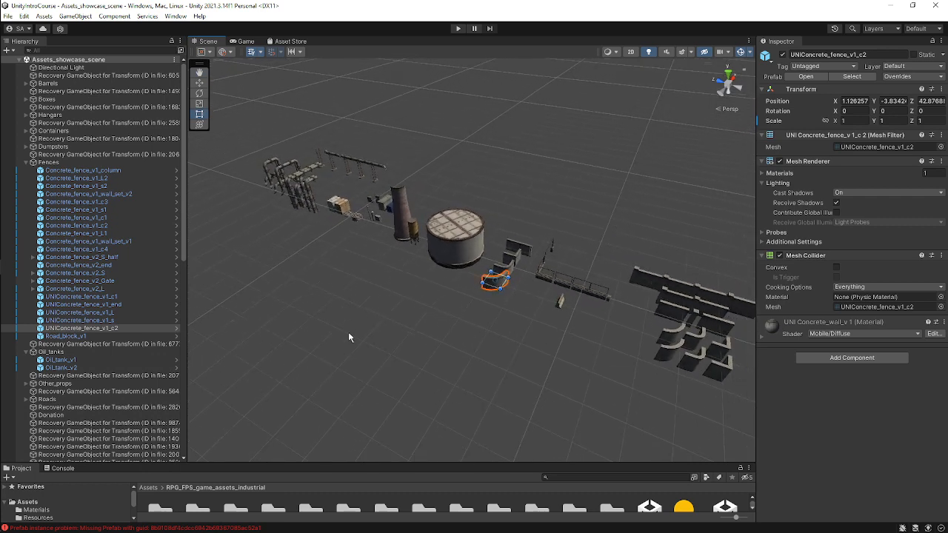
Select the open cargo container and its inner mesh in the showcase scene.
scroll(348, 324, down, 9)
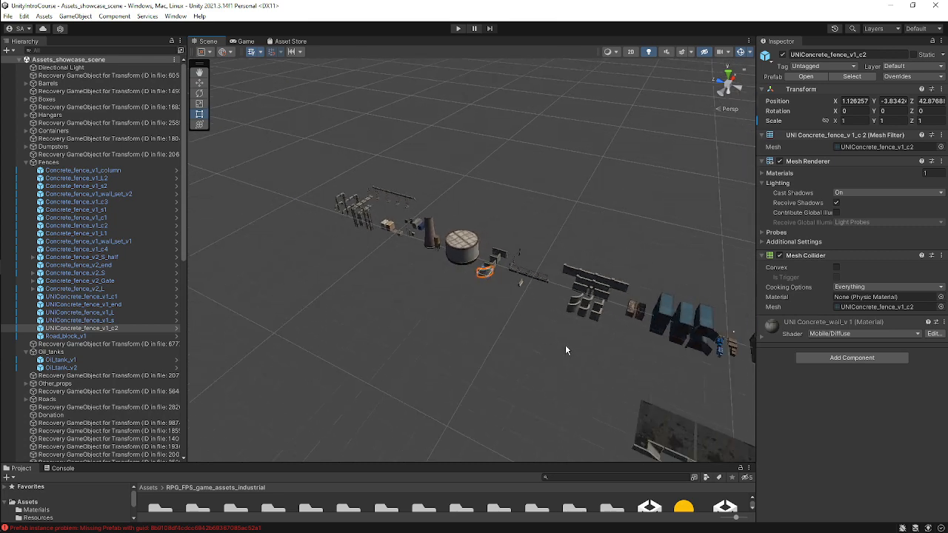
middle_drag(565, 348, 324, 304)
scroll(405, 275, up, 1)
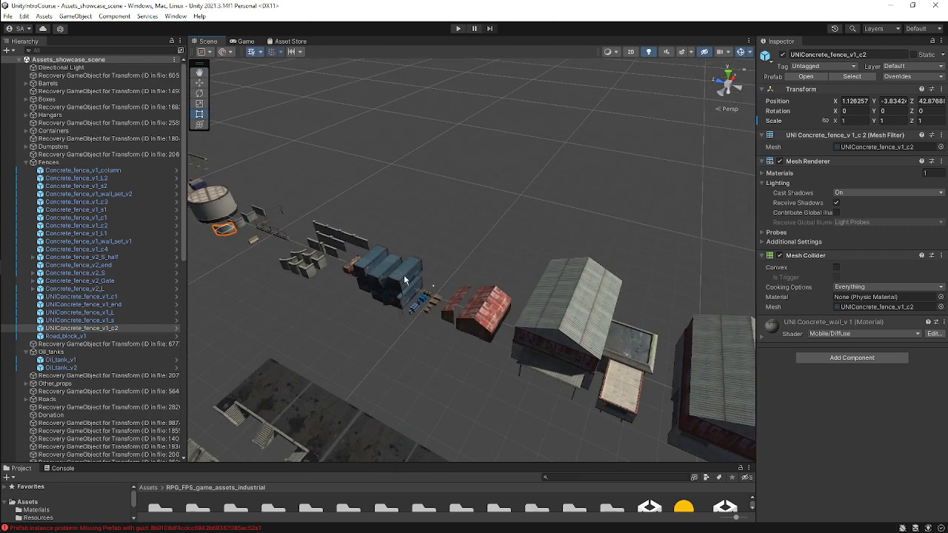
click(404, 279)
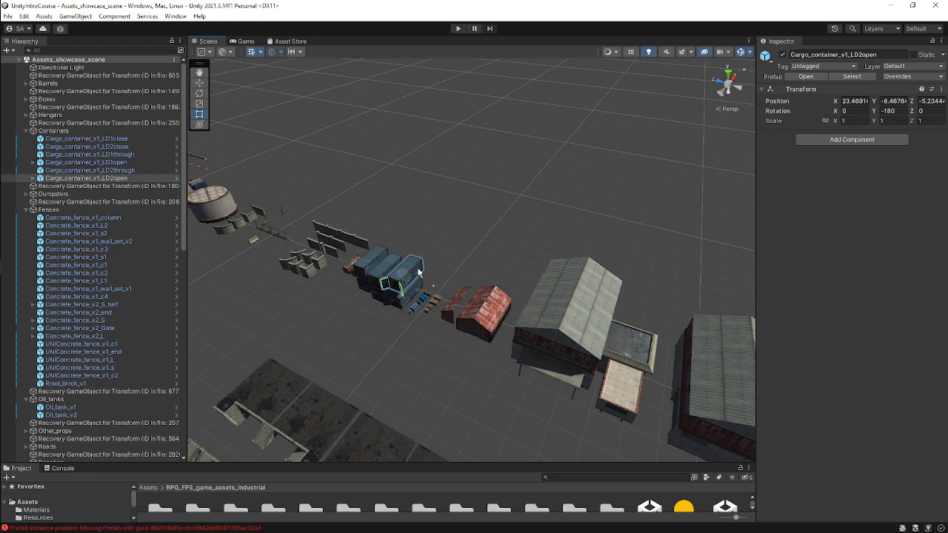
click(410, 264)
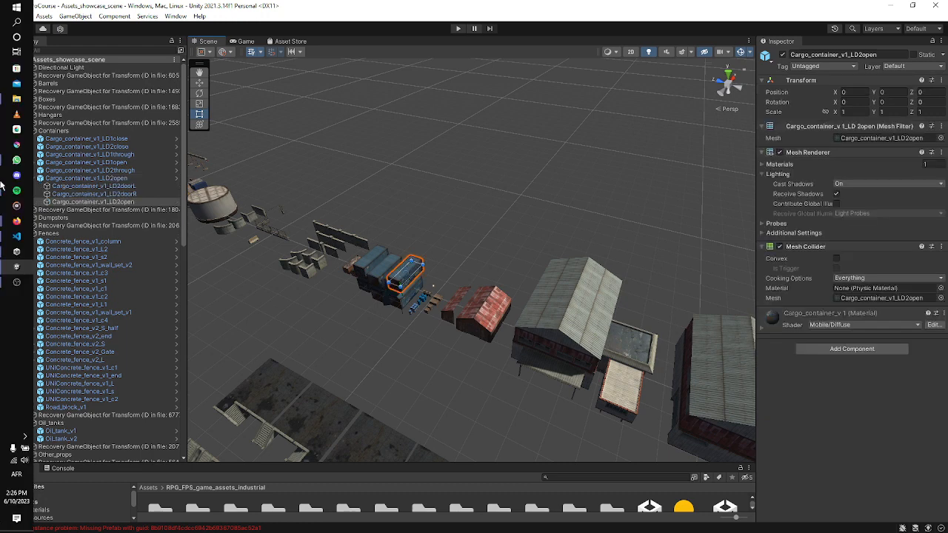
Switch to the web browser and go to the Google Meet call tab.
mouse_move(12, 225)
click(87, 215)
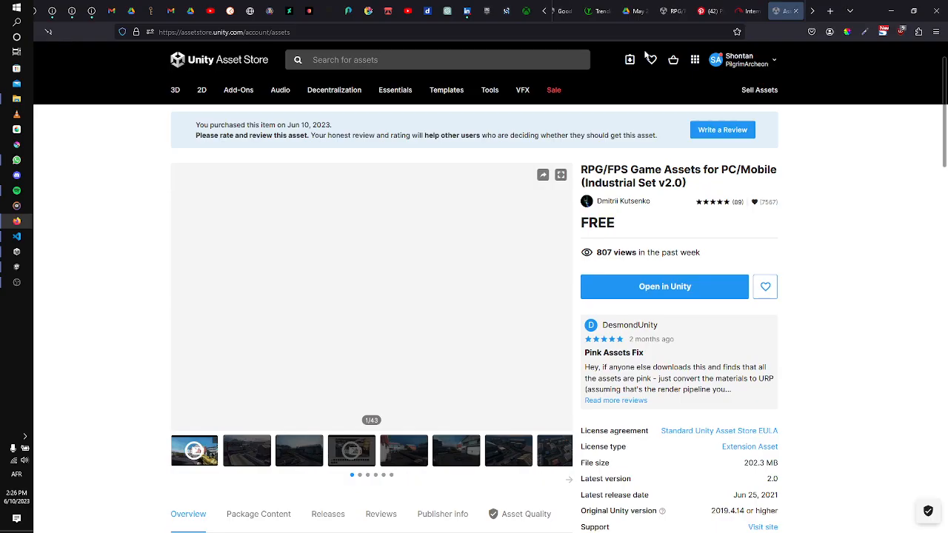
scroll(757, 14, down, 1)
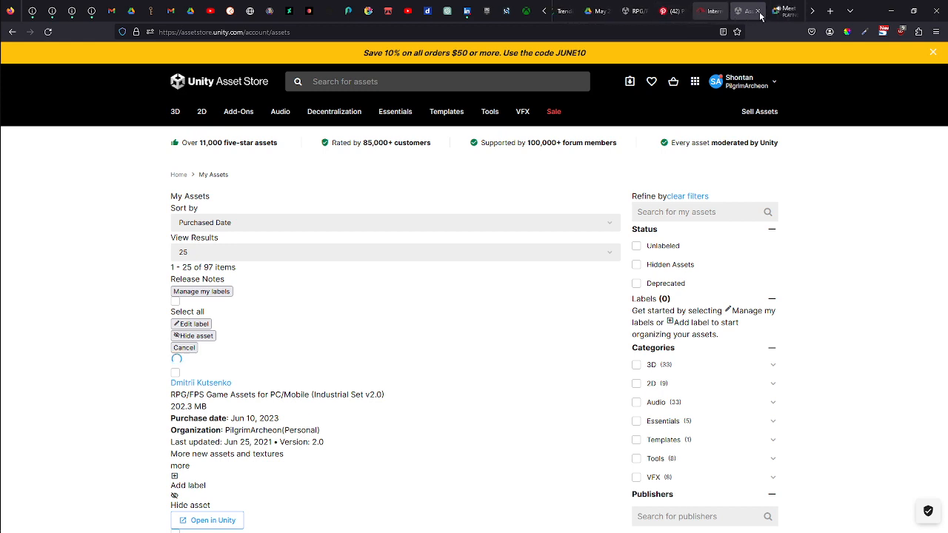
click(785, 14)
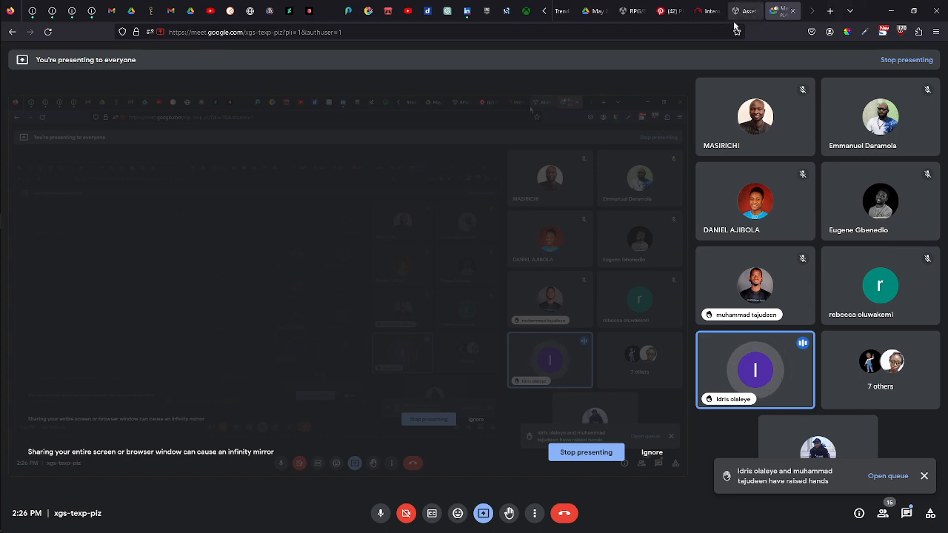
Open the package's Asset Store page and highlight its RPG/FPS Game Assets title.
click(630, 12)
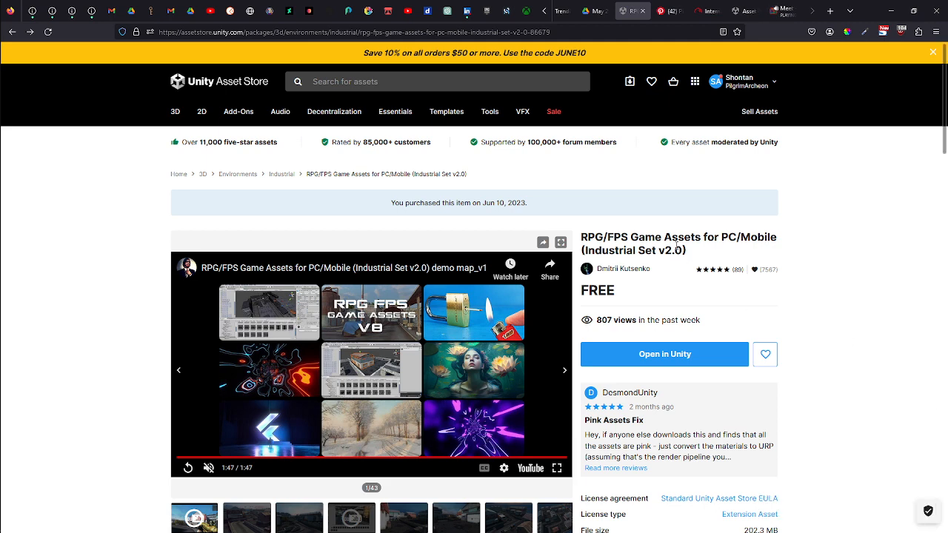
drag(701, 257, 579, 237)
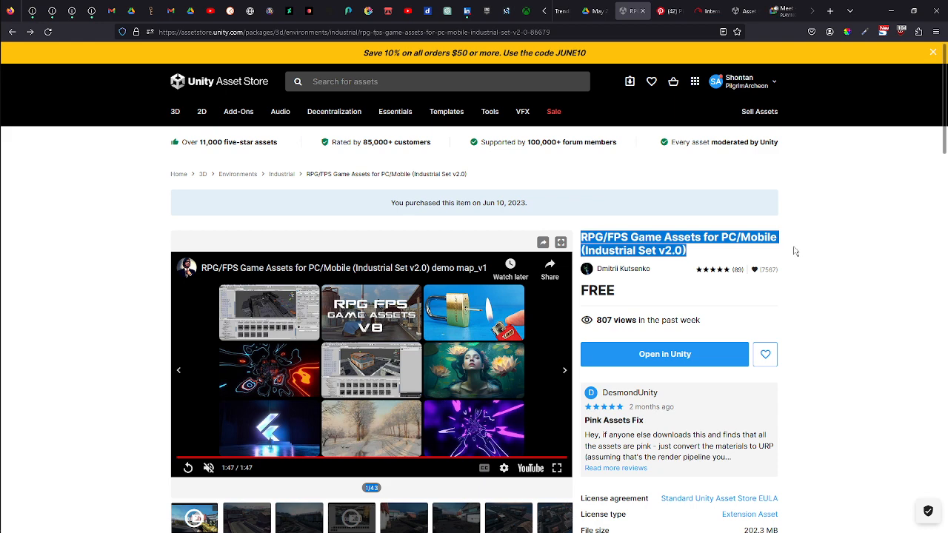
Return to the Meet call and open then close the in-call messages panel.
click(783, 11)
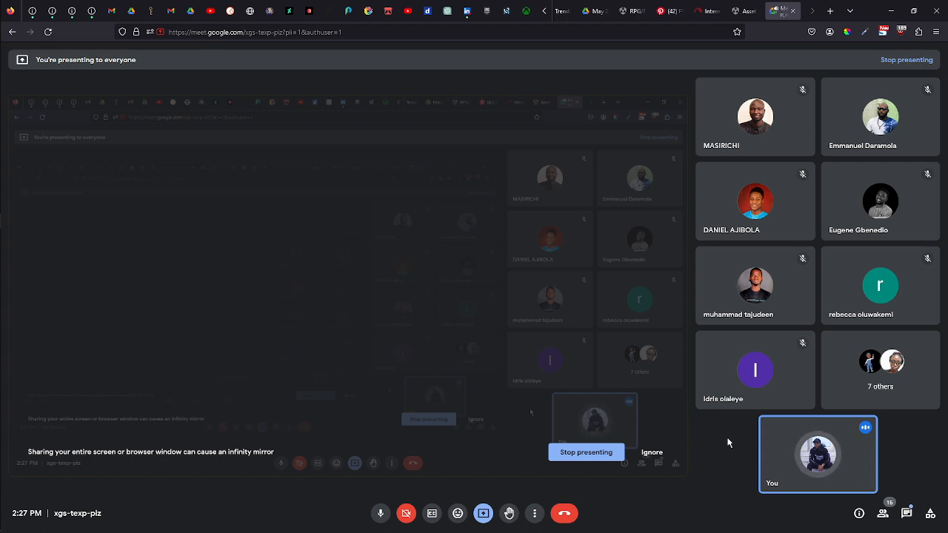
click(908, 514)
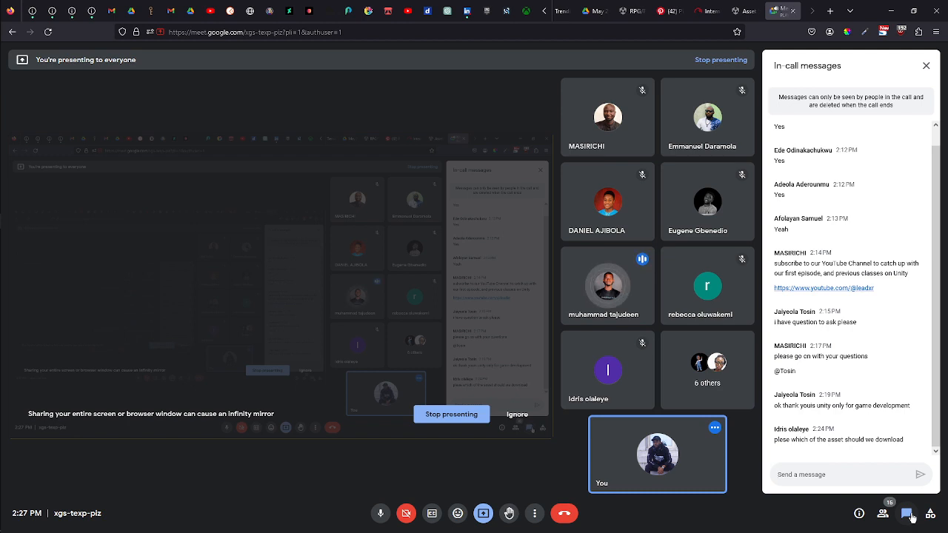
click(908, 515)
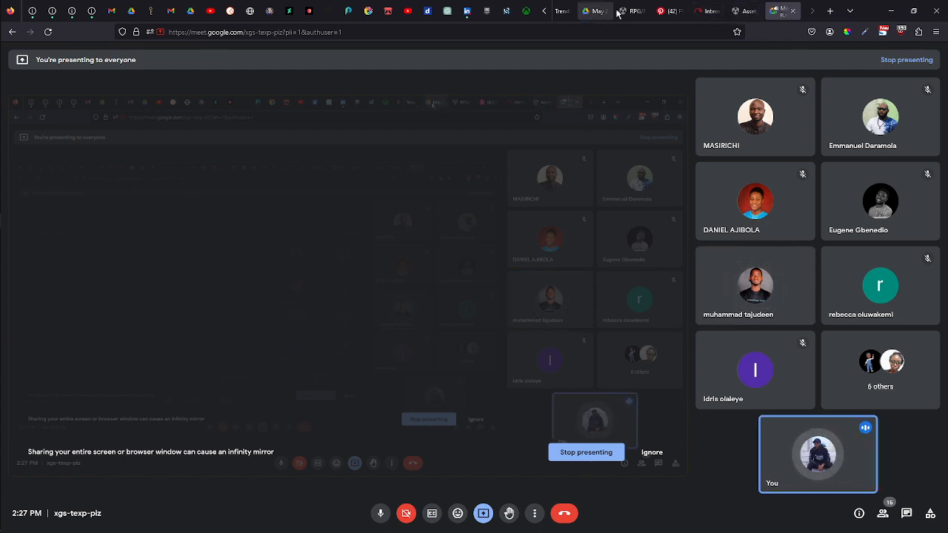
Open the Asset Store account menu, dismiss it, and go to the My Assets page.
click(743, 11)
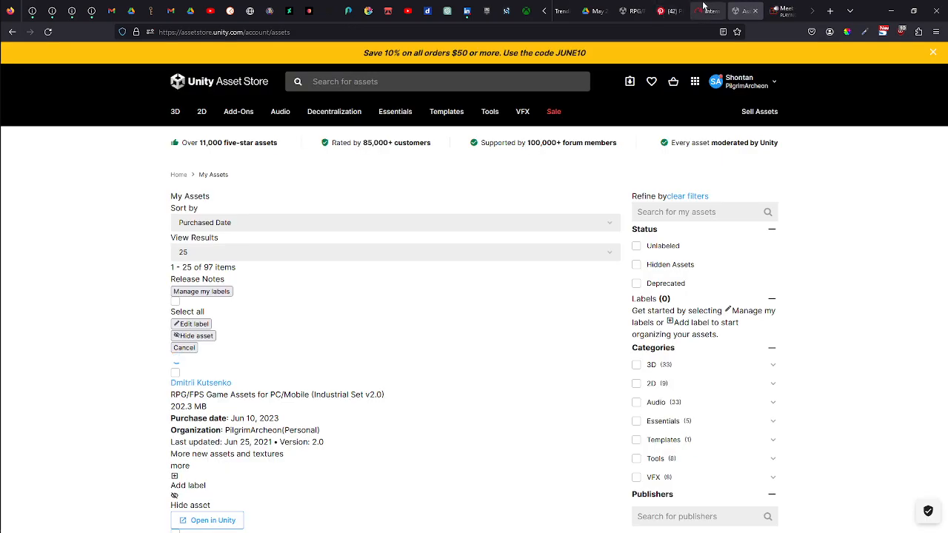
click(630, 10)
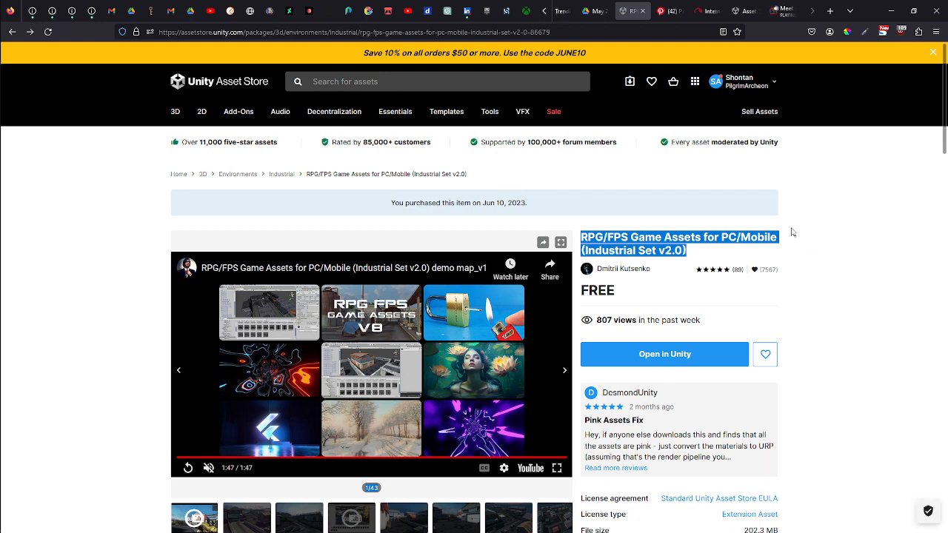
click(775, 83)
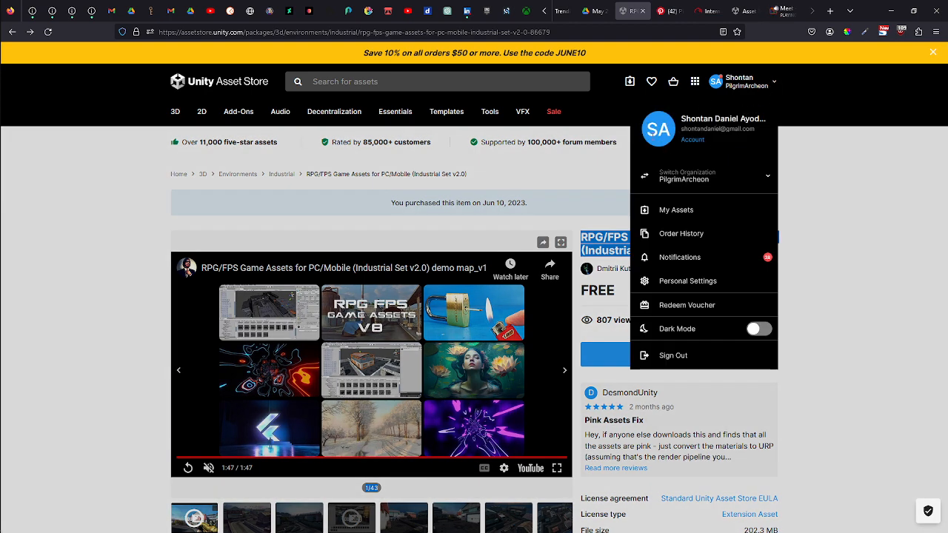
click(834, 198)
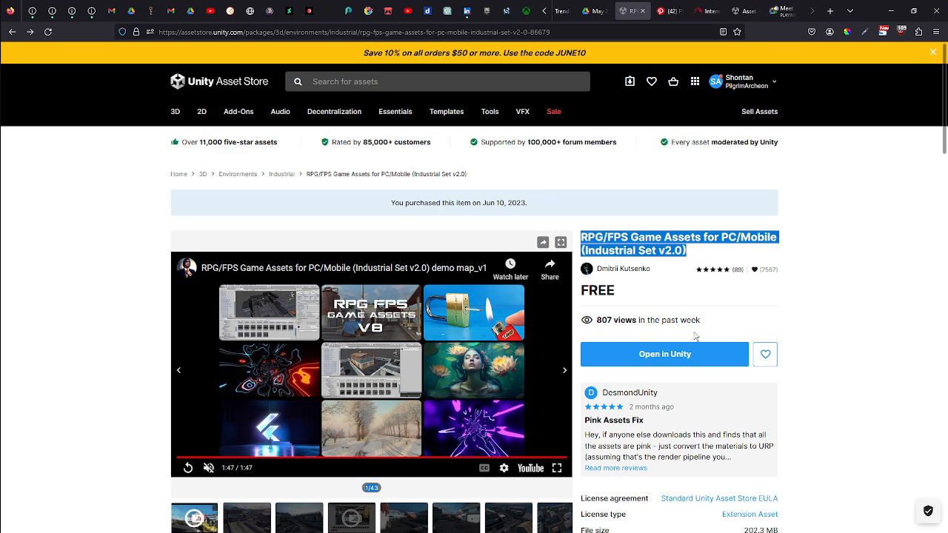
click(697, 260)
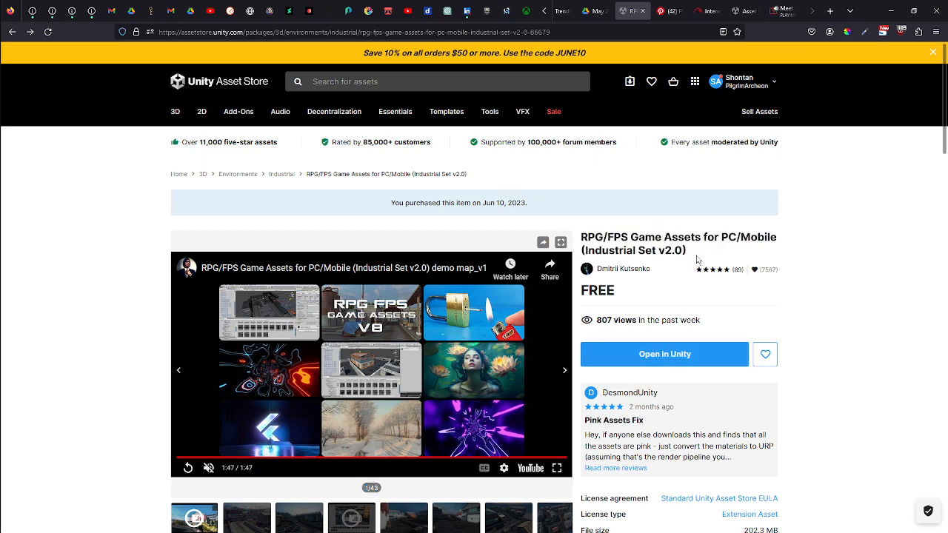
click(630, 84)
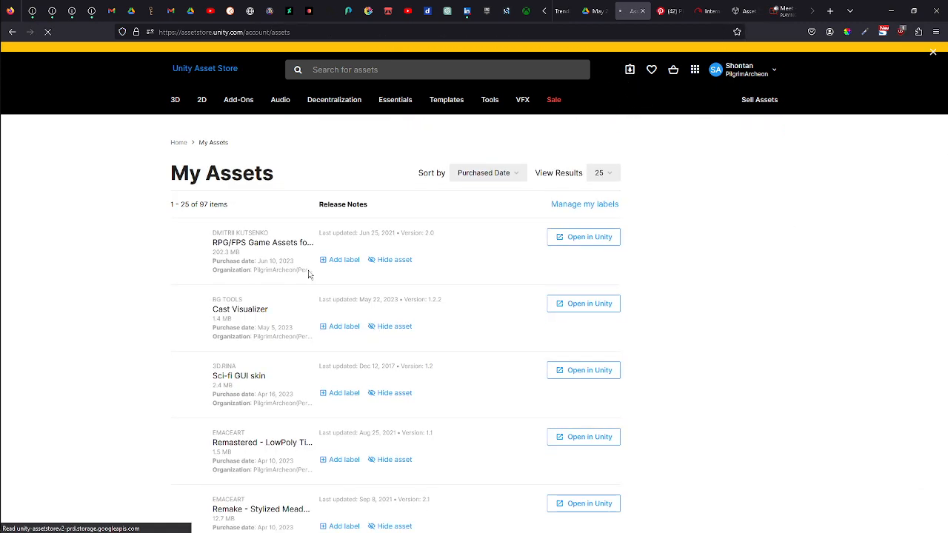
Leave the Asset Store and Meet tabs and return to the Unity editor with the showcase scene.
scroll(310, 274, down, 4)
scroll(395, 256, up, 4)
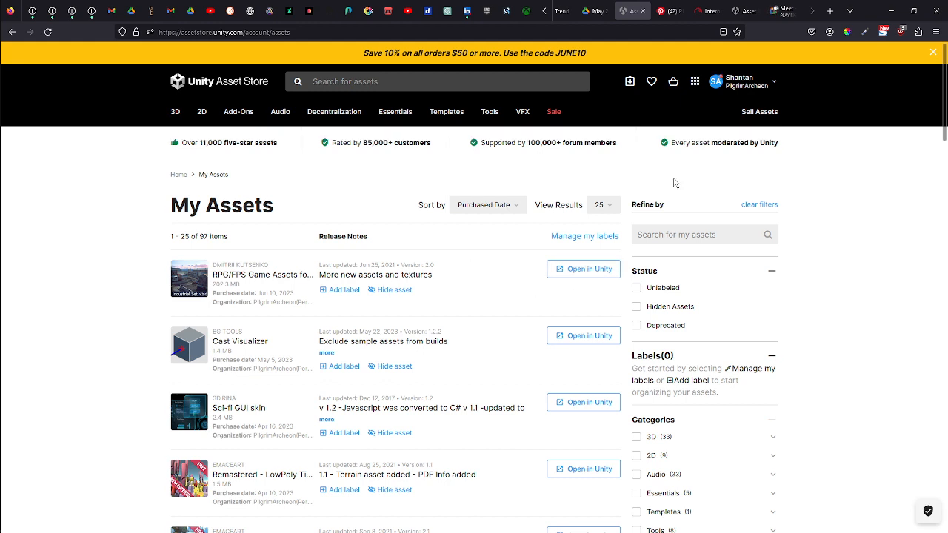
mouse_move(755, 112)
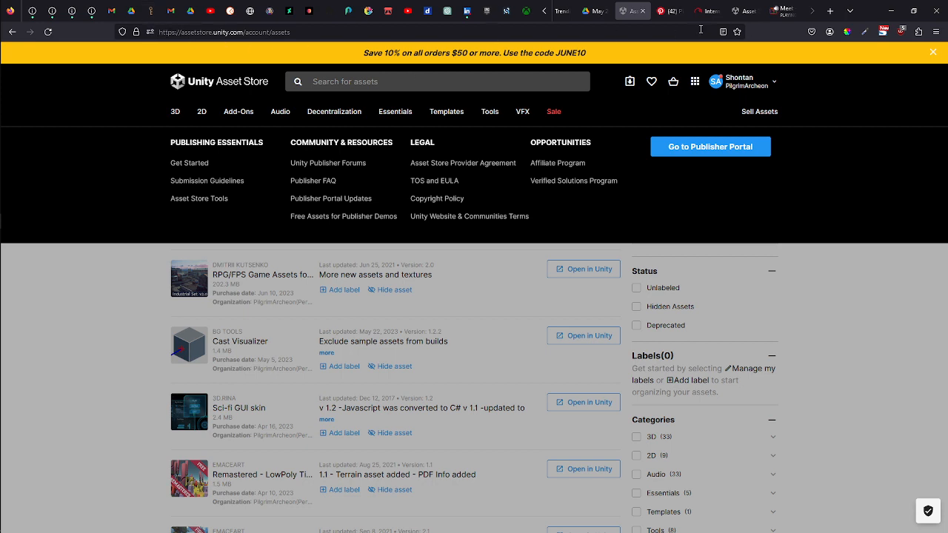
click(779, 10)
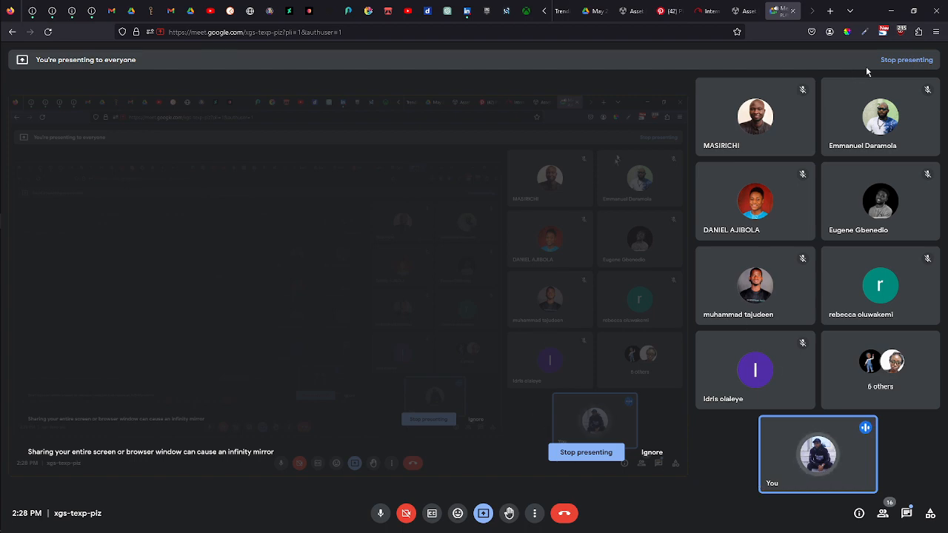
click(742, 11)
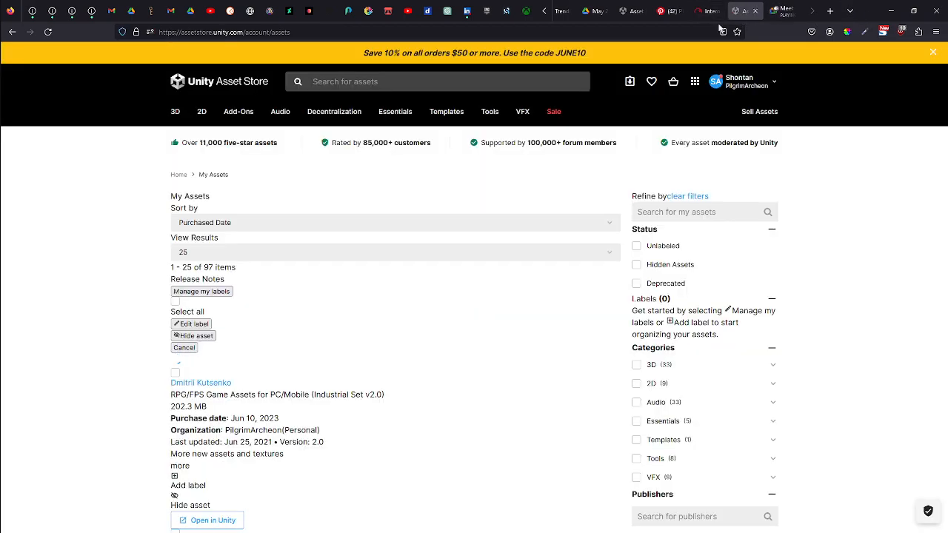
click(635, 11)
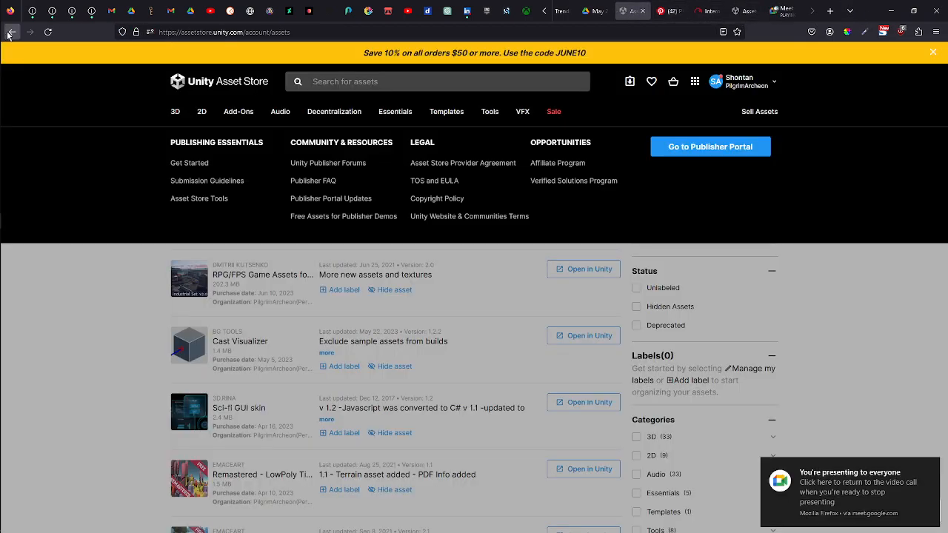
click(890, 11)
scroll(539, 256, down, 3)
scroll(539, 295, up, 3)
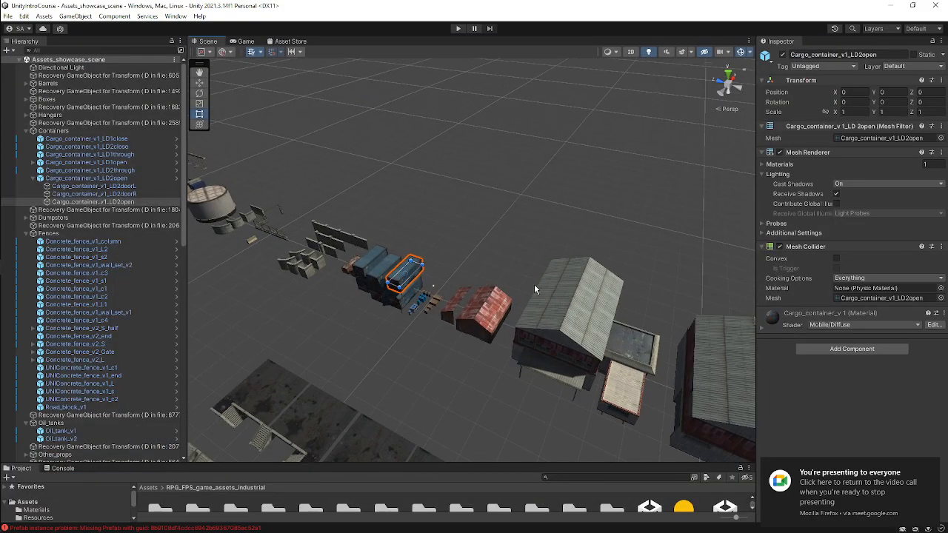
Select the Cargo_container_v1_LD2open prefab in the hierarchy and collapse its child objects.
click(96, 178)
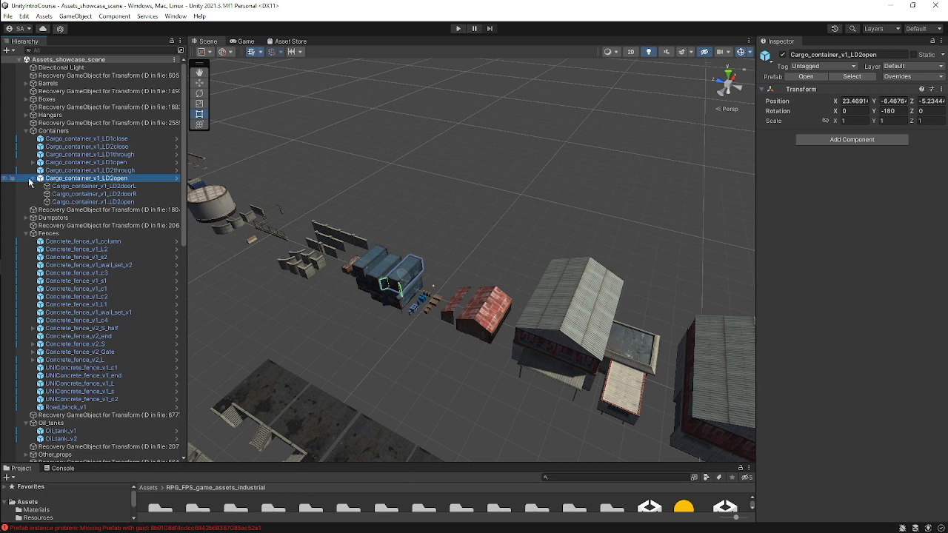
click(33, 180)
scroll(414, 307, up, 2)
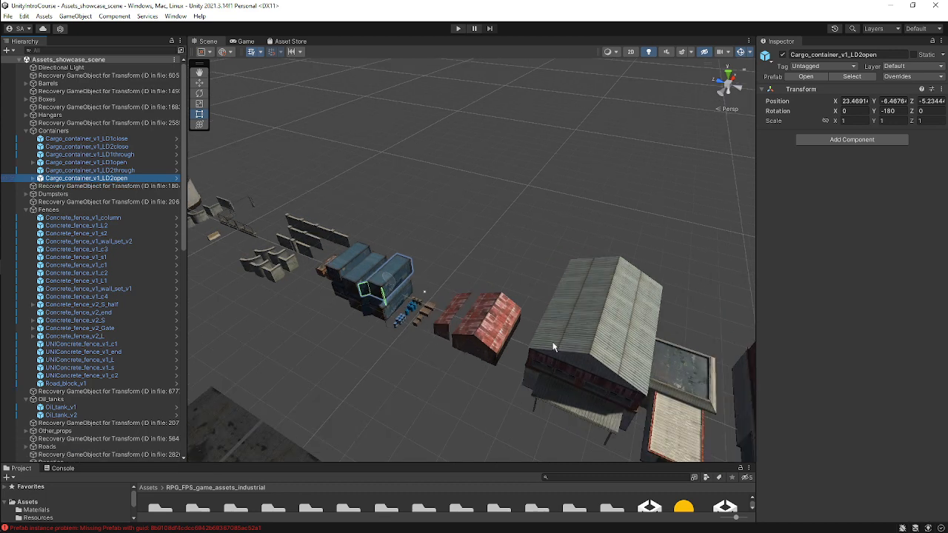
Navigate around the showcase scene to examine the hangars, containers, road tiles and buildings.
middle_drag(553, 347, 524, 254)
click(524, 257)
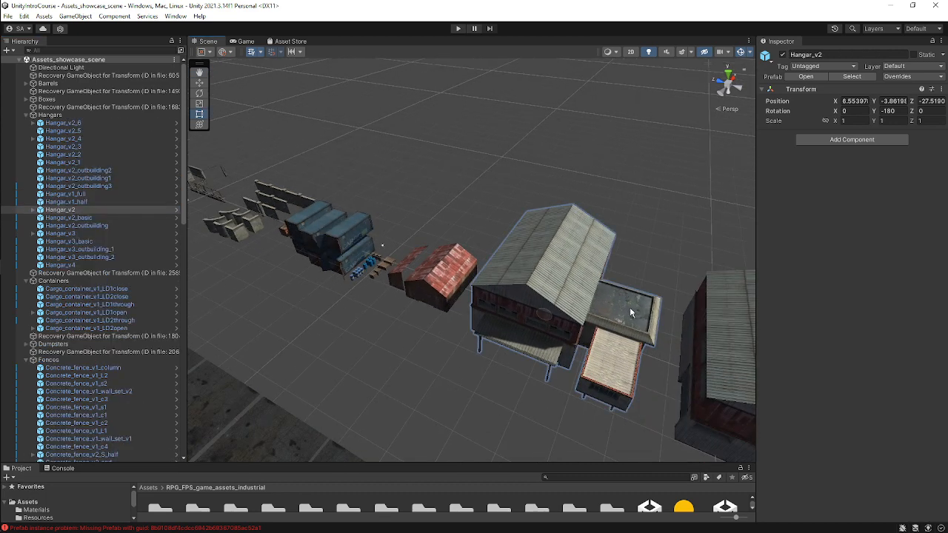
middle_drag(666, 353, 527, 243)
middle_drag(667, 324, 366, 227)
click(498, 255)
middle_drag(577, 347, 474, 306)
click(561, 314)
right_drag(650, 336, 516, 269)
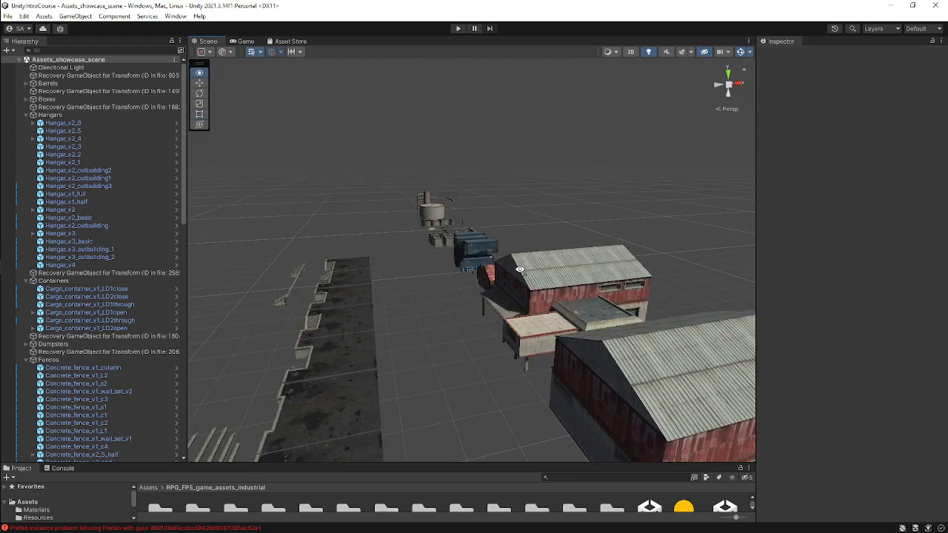
middle_drag(652, 370, 585, 240)
middle_drag(656, 333, 444, 333)
middle_drag(482, 429, 500, 316)
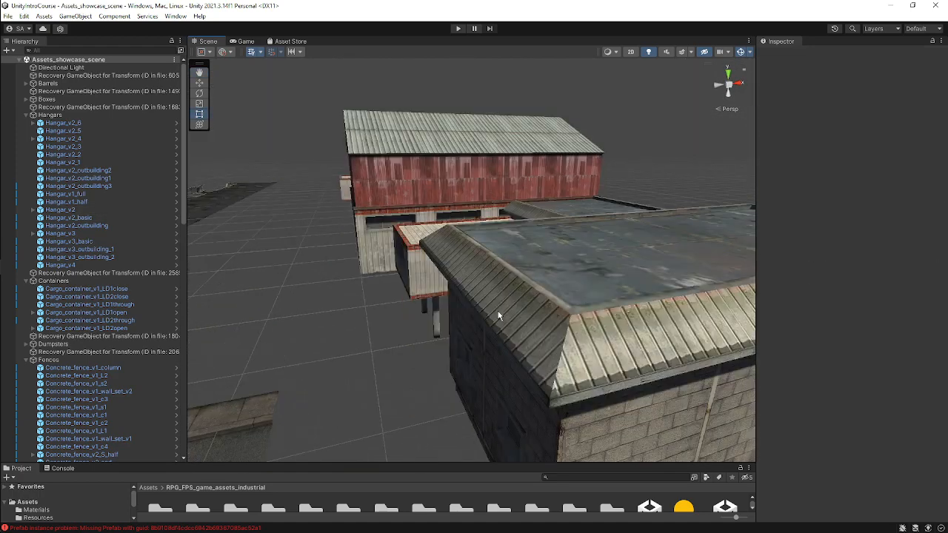
scroll(499, 316, down, 3)
right_drag(389, 281, 617, 330)
middle_drag(617, 330, 415, 215)
scroll(627, 362, down, 5)
middle_drag(630, 265, 467, 236)
middle_drag(587, 300, 576, 204)
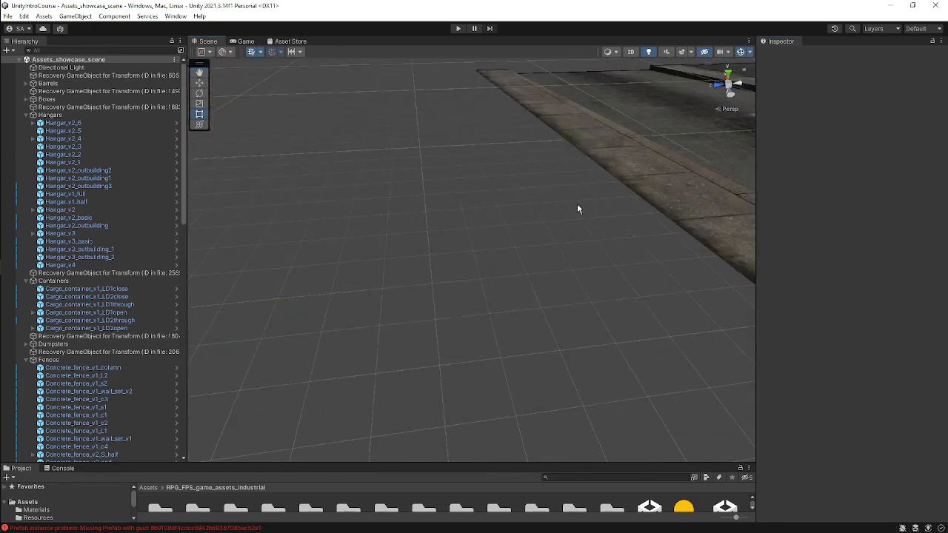
scroll(557, 305, down, 5)
middle_drag(469, 300, 578, 237)
scroll(577, 250, down, 5)
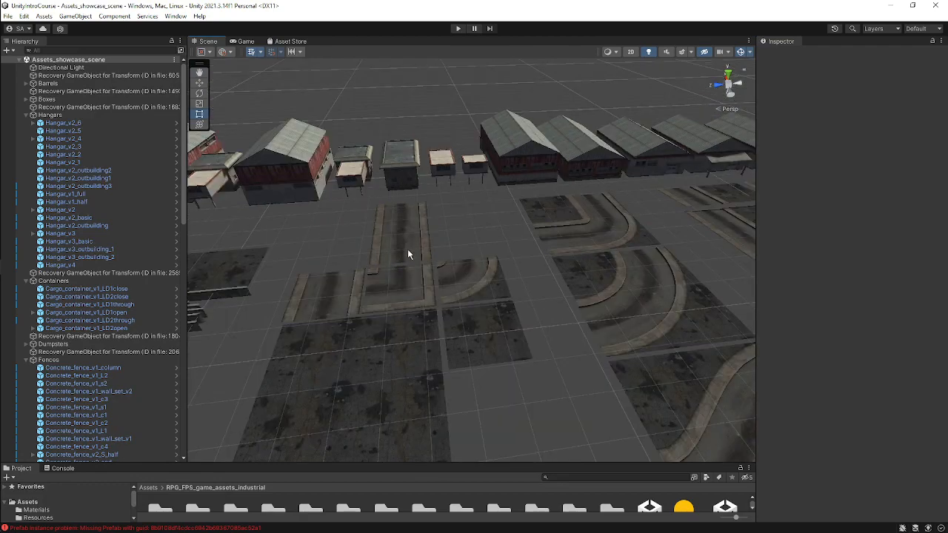
right_drag(408, 252, 474, 301)
middle_drag(575, 265, 484, 372)
scroll(579, 341, down, 5)
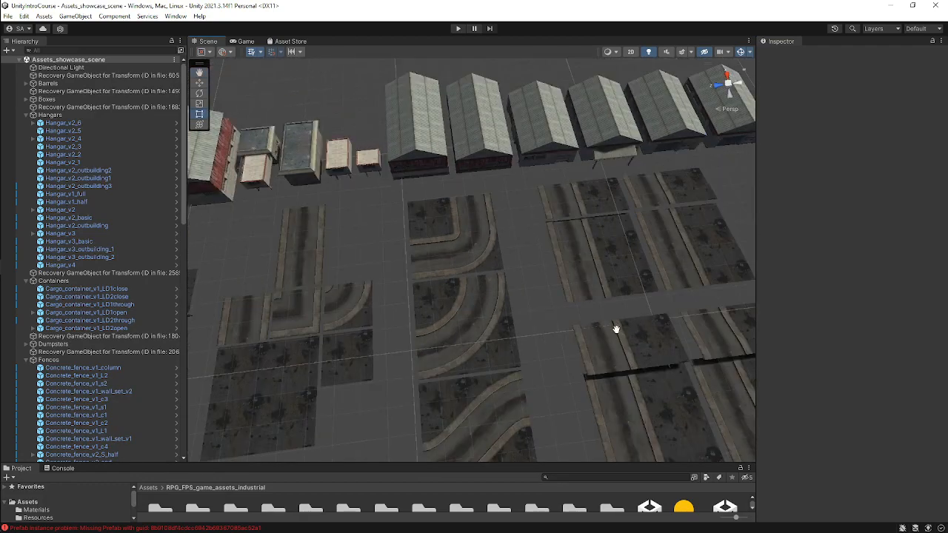
middle_drag(615, 328, 333, 326)
middle_drag(260, 304, 605, 250)
scroll(562, 294, down, 5)
middle_drag(533, 185, 529, 359)
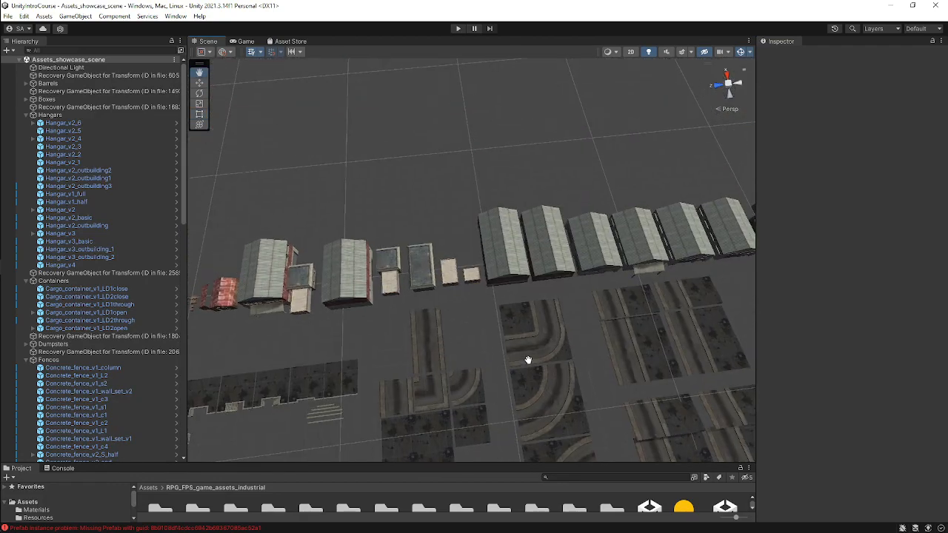
middle_drag(693, 354, 333, 342)
scroll(658, 221, up, 3)
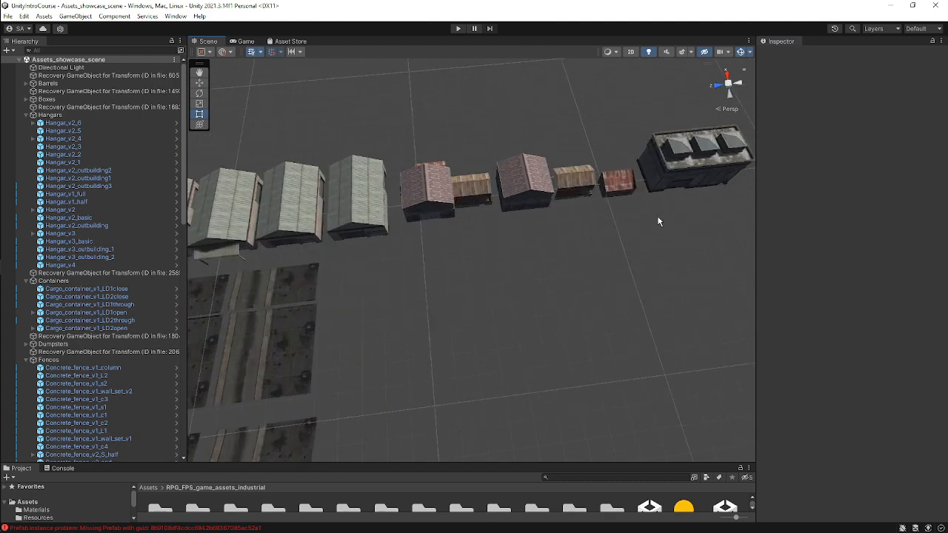
click(688, 176)
middle_drag(688, 175, 692, 242)
Enlarge the Project panel and open the Environment Staging scene from the Scenes folder.
click(533, 418)
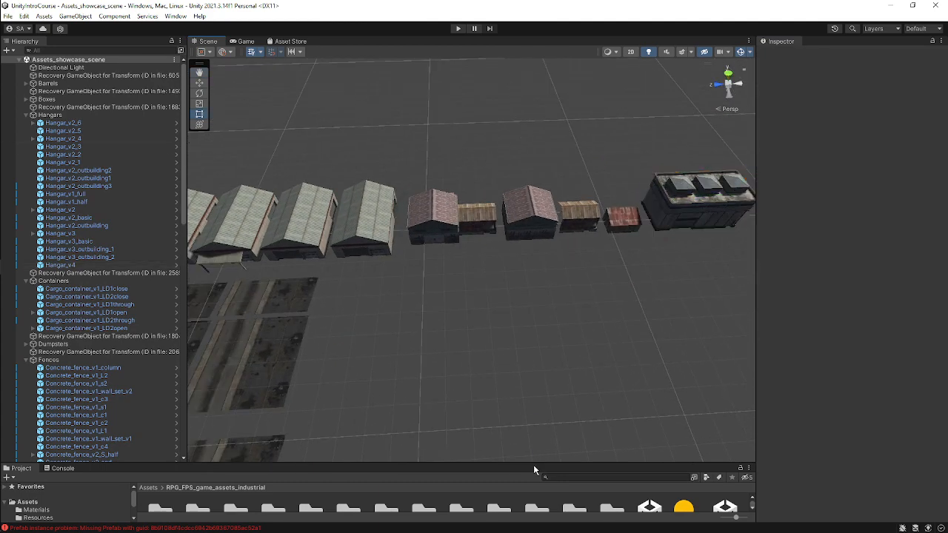
drag(533, 464, 533, 334)
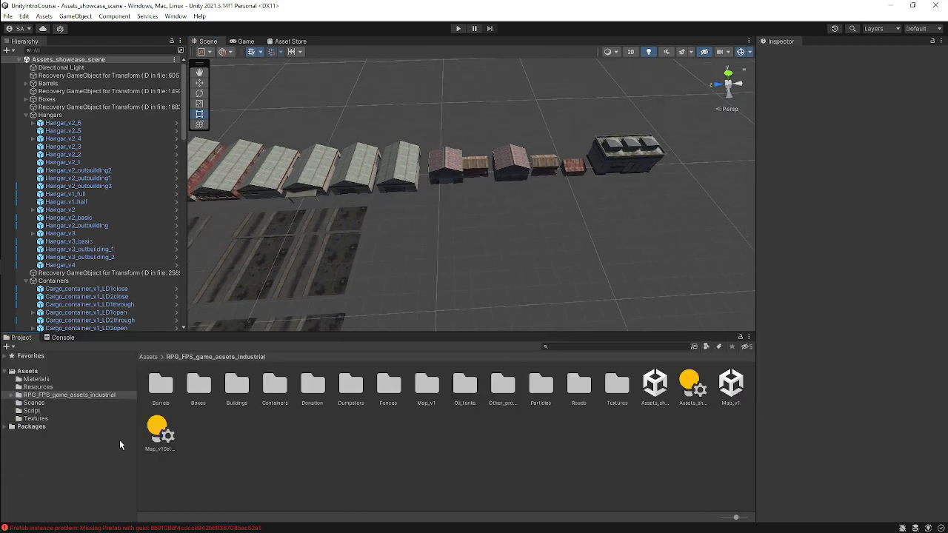
click(35, 403)
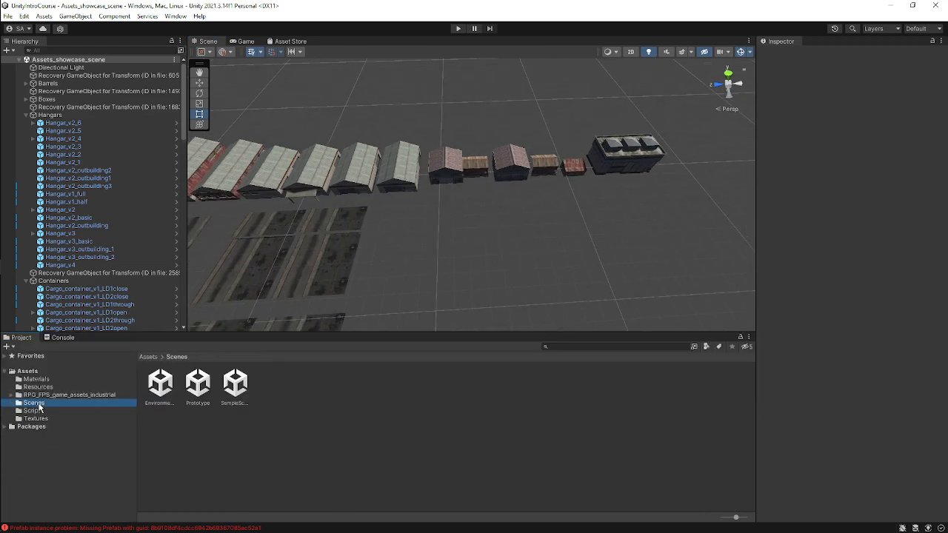
double_click(160, 379)
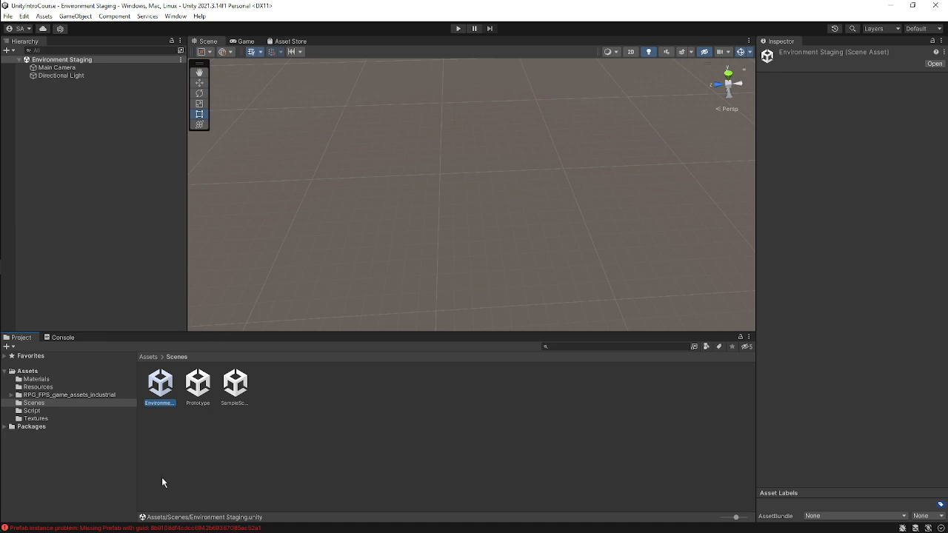
Clear all console error entries and shrink the Console panel back down.
click(62, 338)
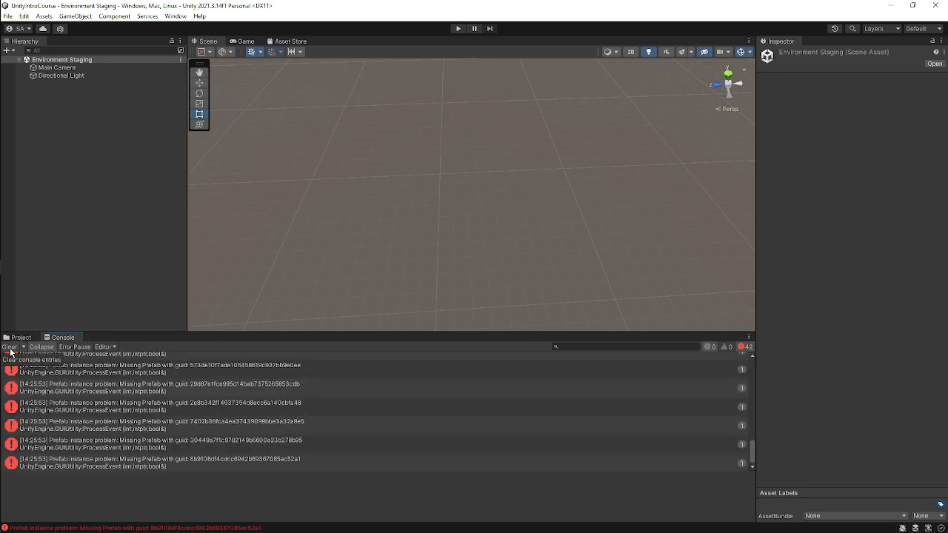
click(10, 348)
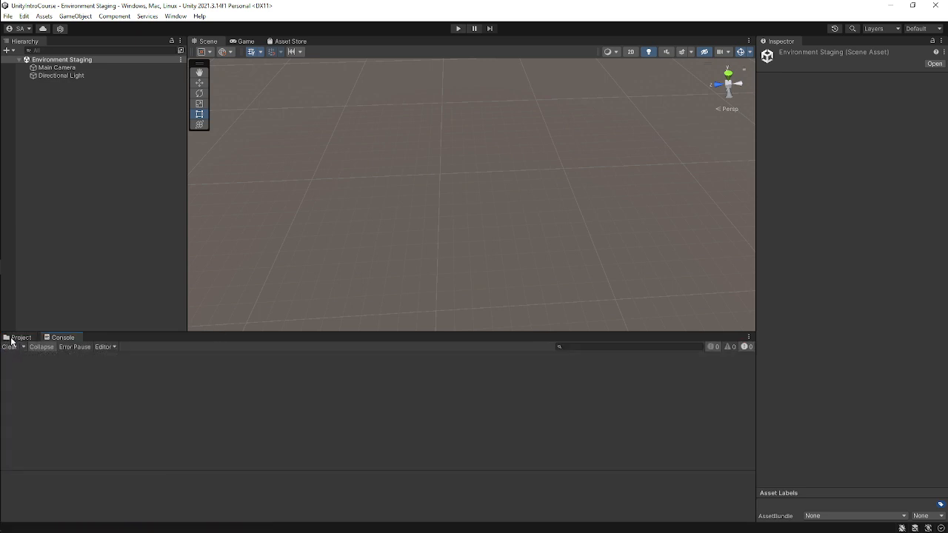
click(17, 337)
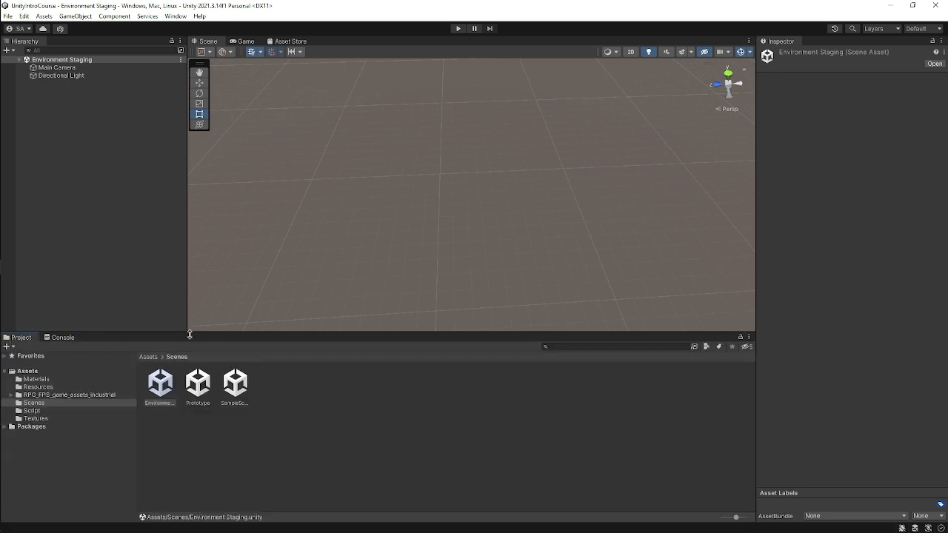
click(63, 338)
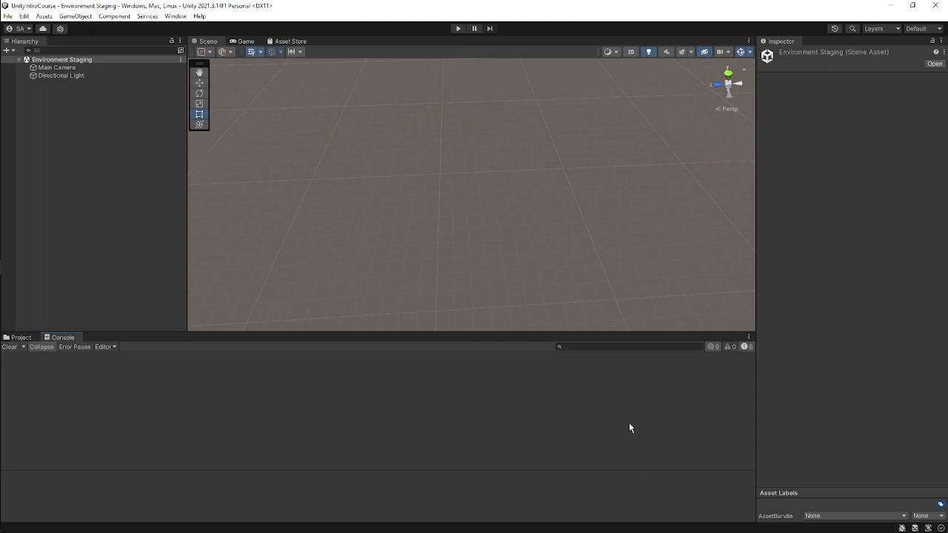
drag(336, 332, 353, 432)
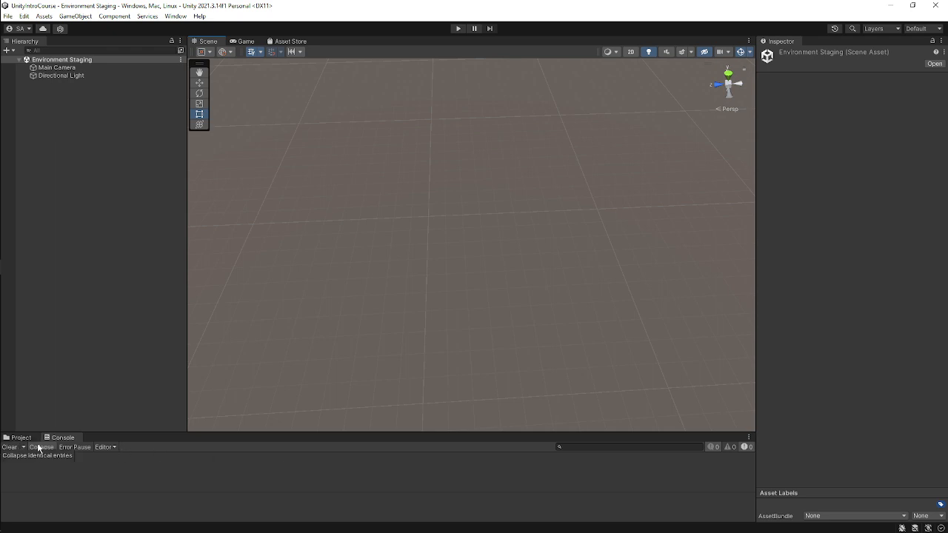
Switch to the Meet call, read the in-call messages, close them, and return to Unity.
mouse_move(1, 254)
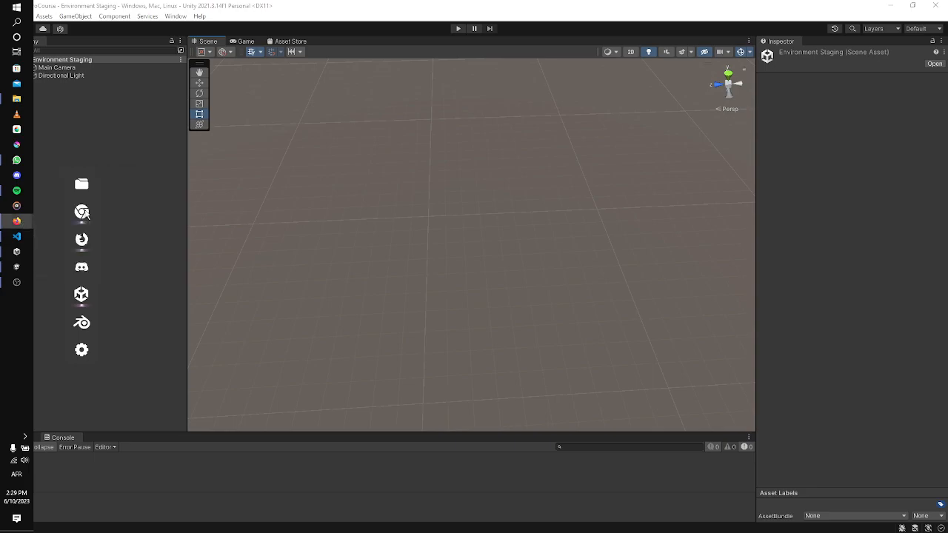
click(18, 223)
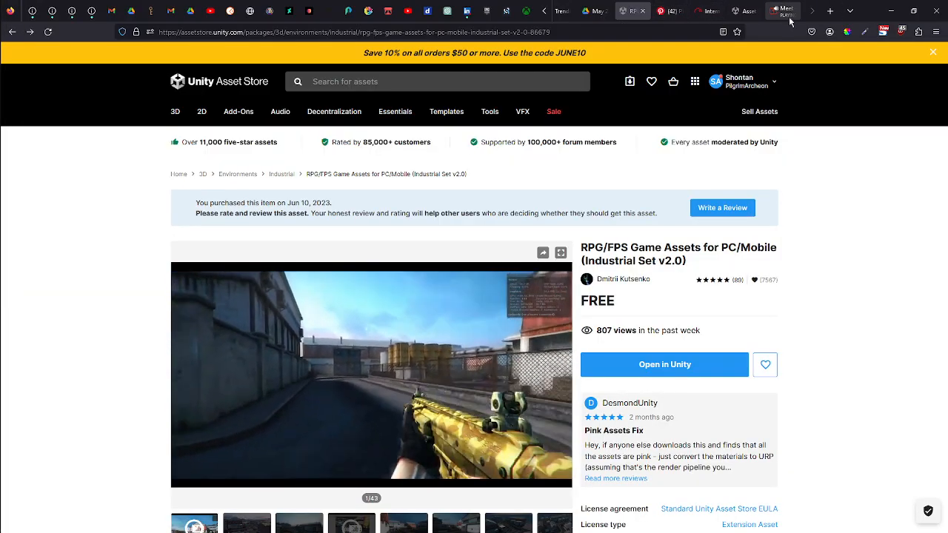
click(784, 13)
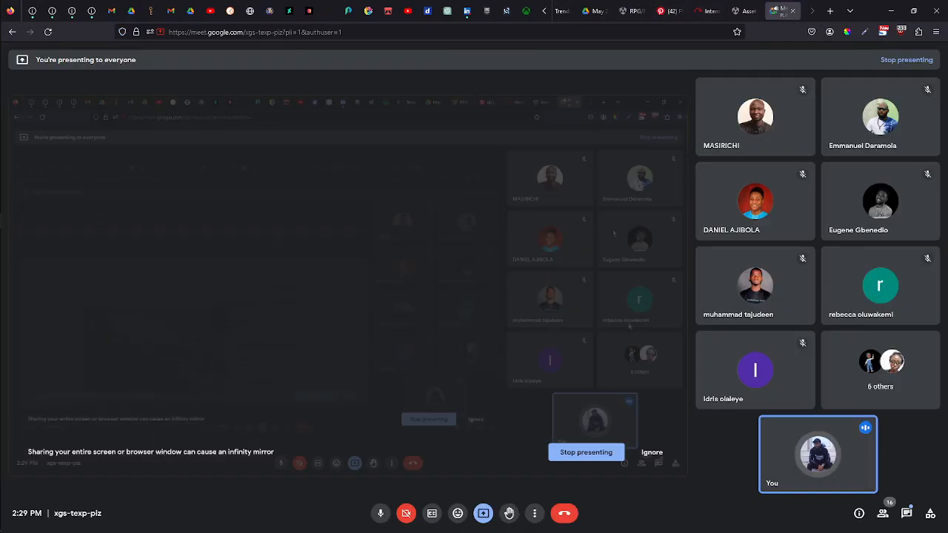
click(906, 513)
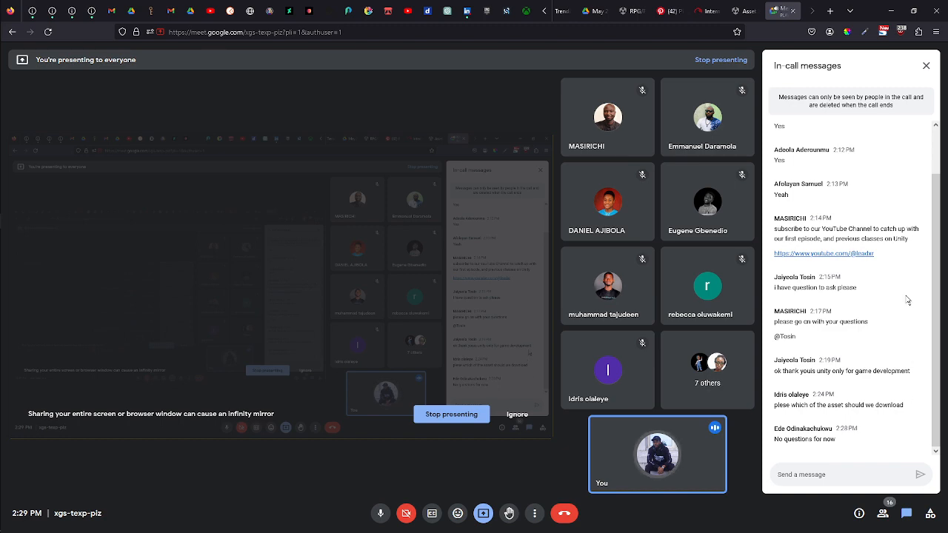
click(926, 66)
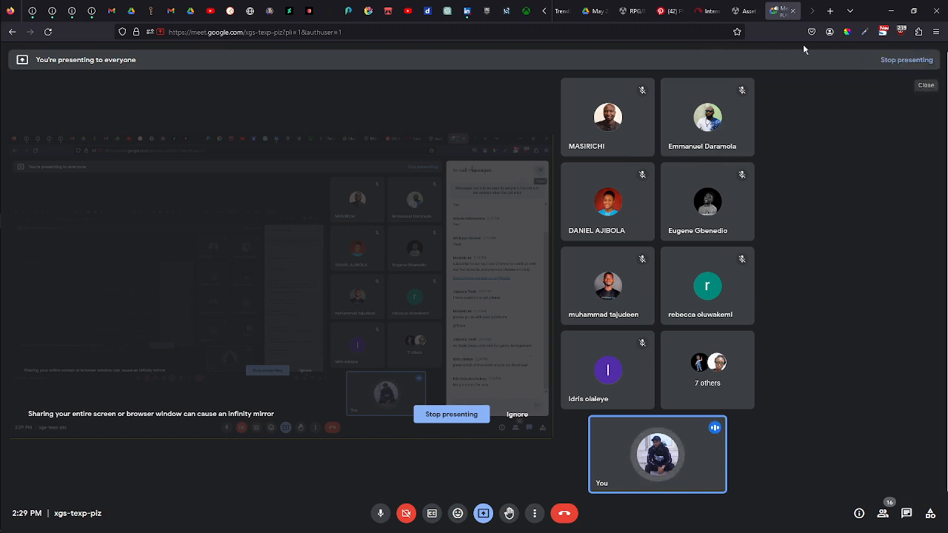
click(891, 15)
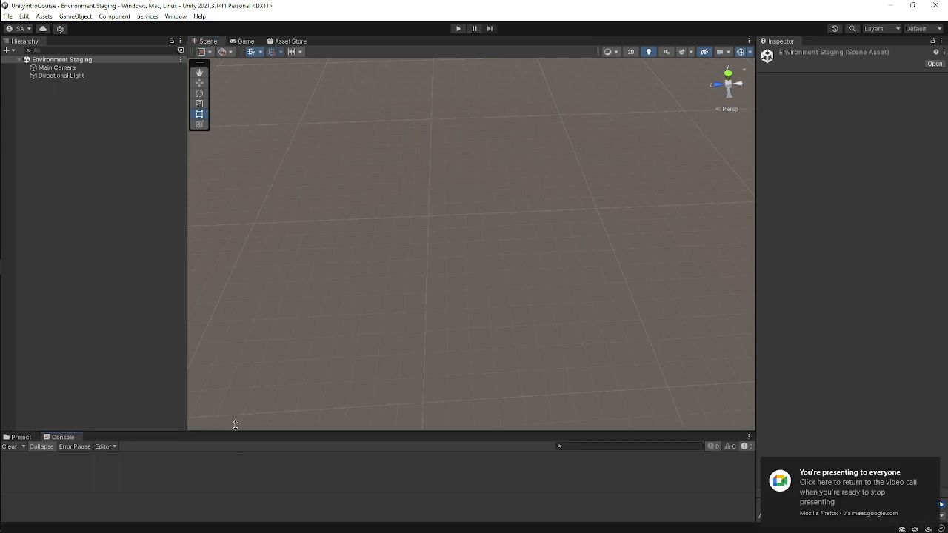
Enlarge the bottom panel and bring the Project browser to the front.
drag(232, 437, 148, 344)
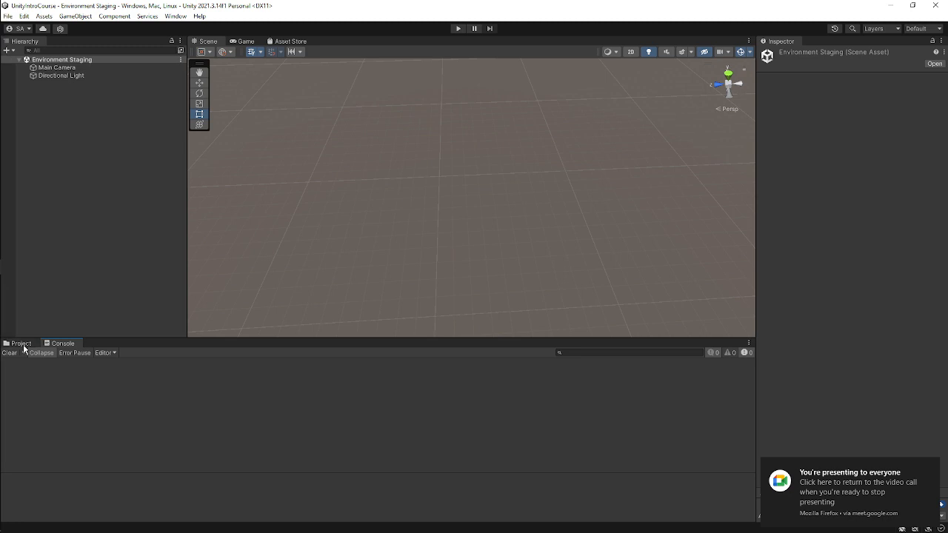
click(21, 343)
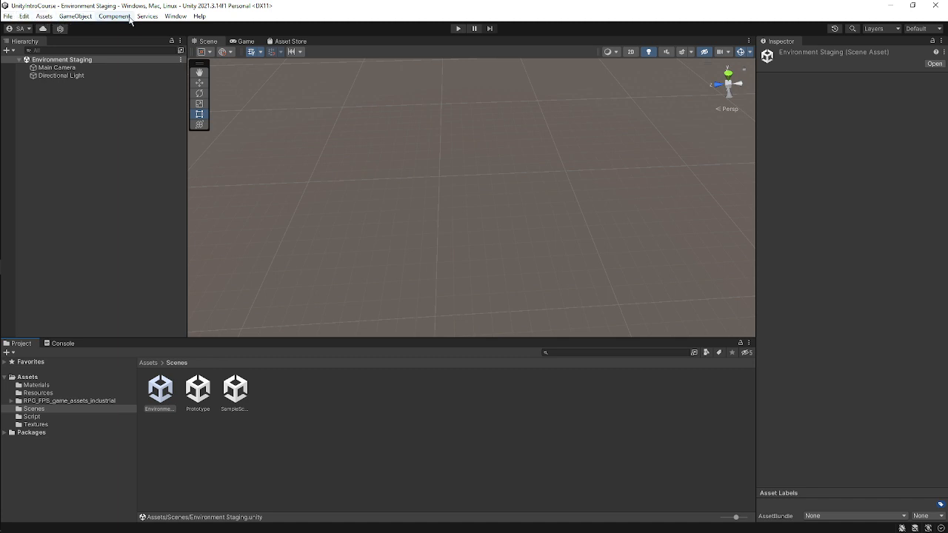
Open the Package Manager, browse My Assets to the RPG/FPS Game Assets for PC/Mobile (Industrial Set v2.0) package, try importing it, and close the window.
click(178, 20)
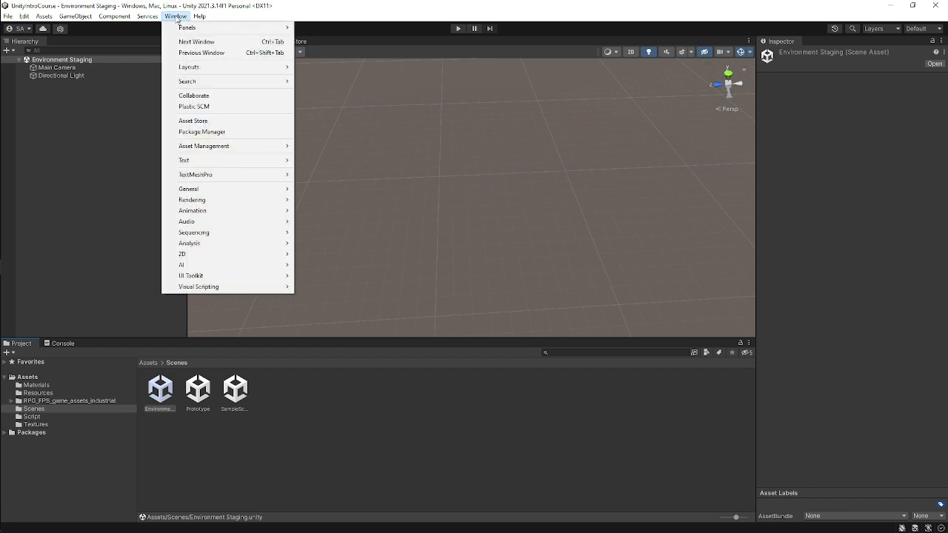
mouse_move(200, 16)
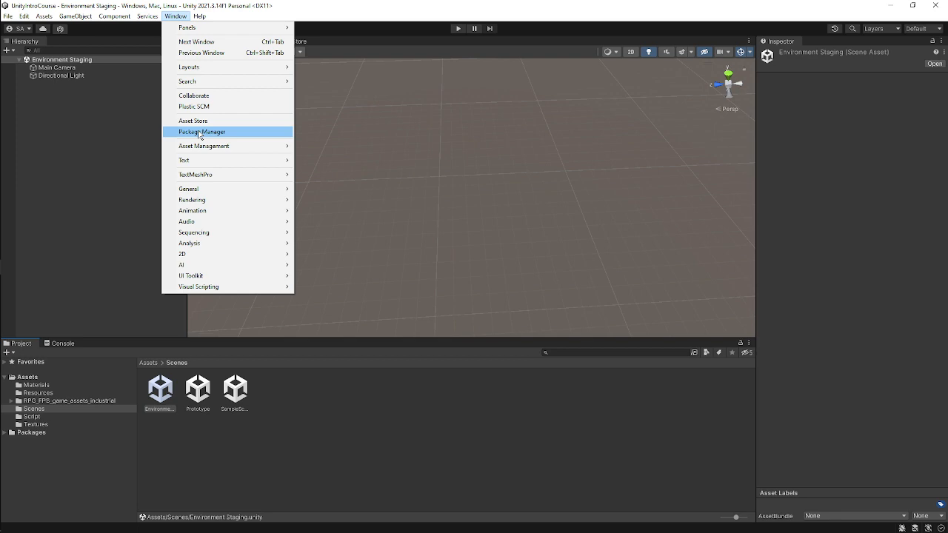
click(200, 133)
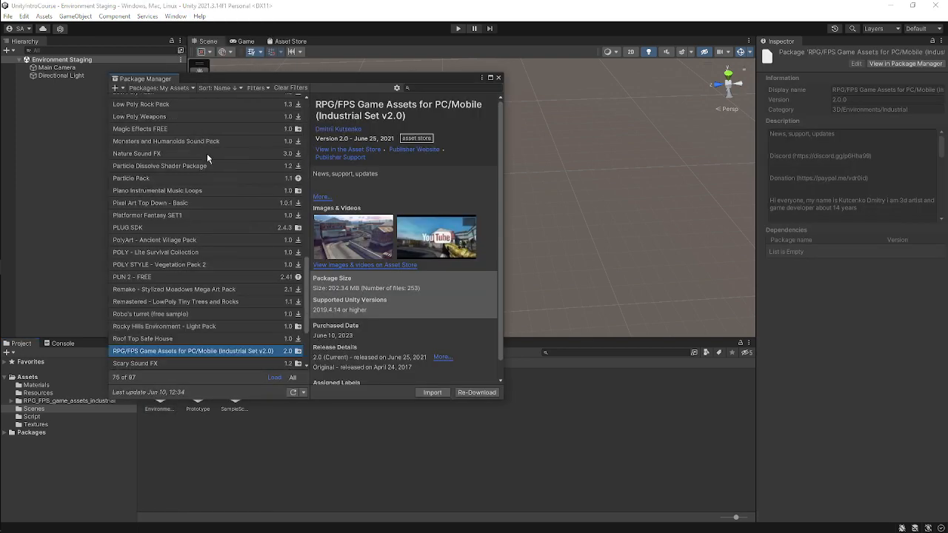
scroll(200, 148, up, 10)
click(176, 88)
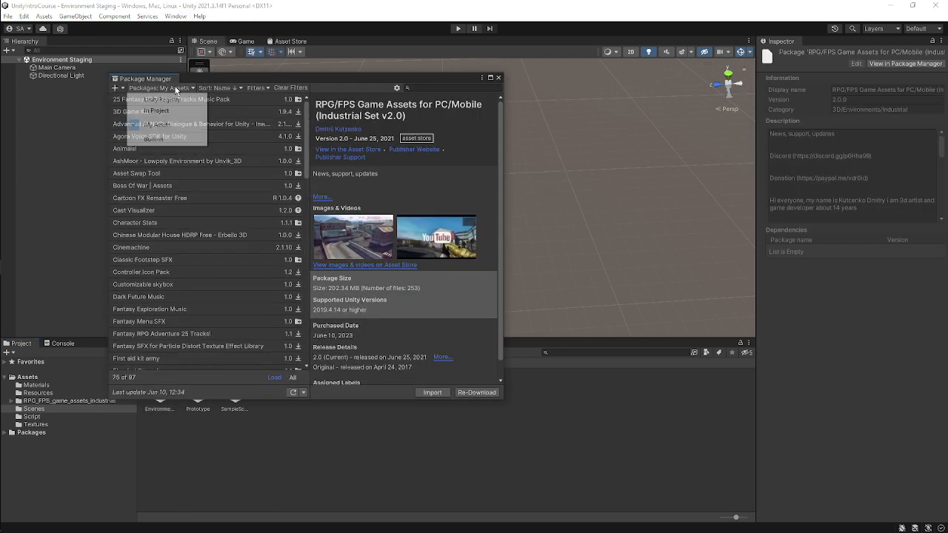
click(173, 99)
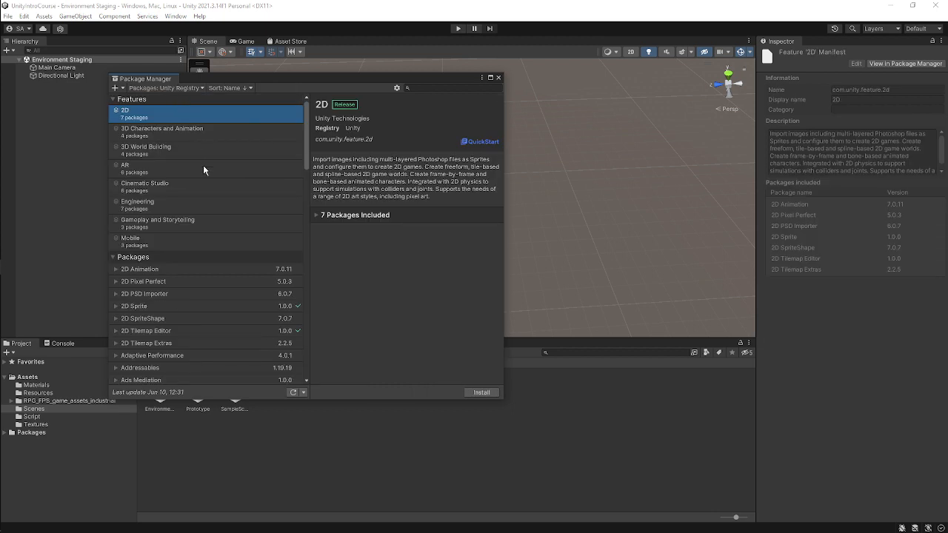
click(159, 89)
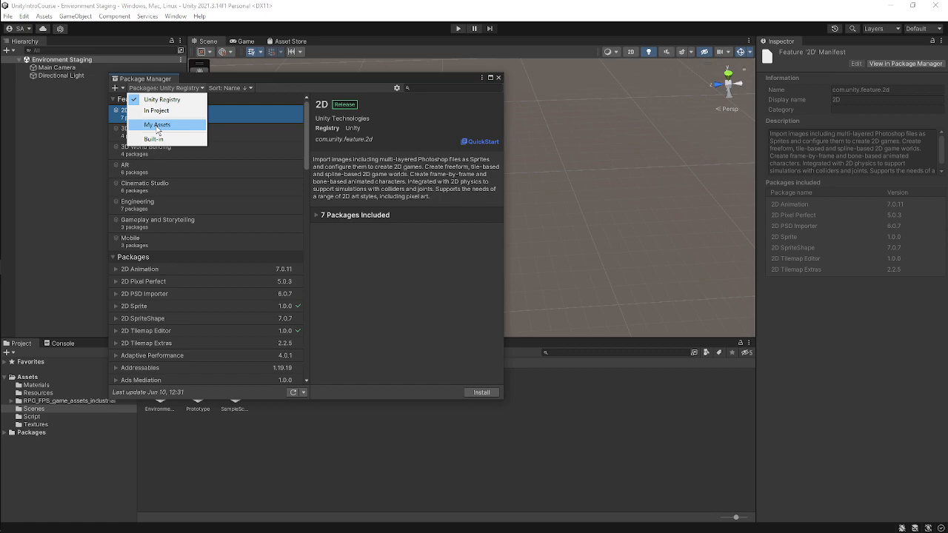
click(156, 125)
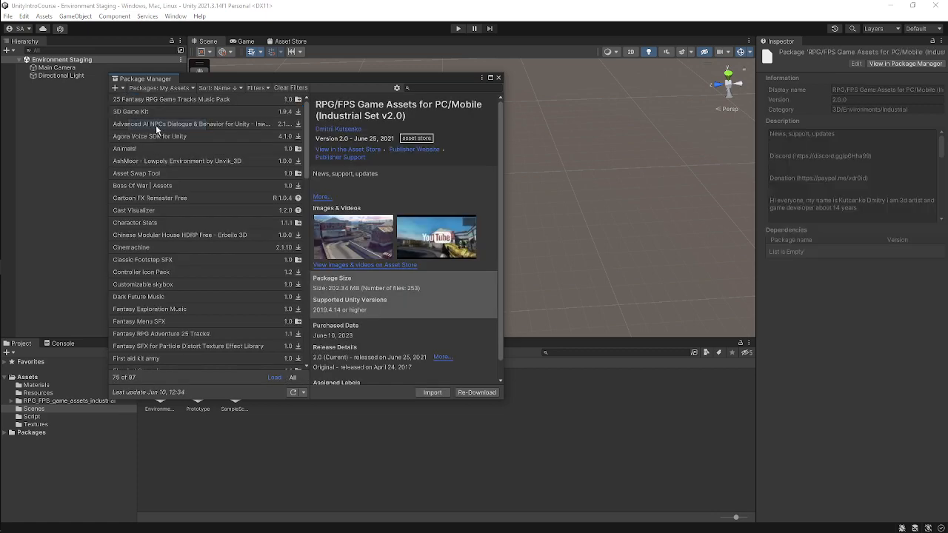
scroll(209, 130, down, 10)
scroll(212, 131, down, 10)
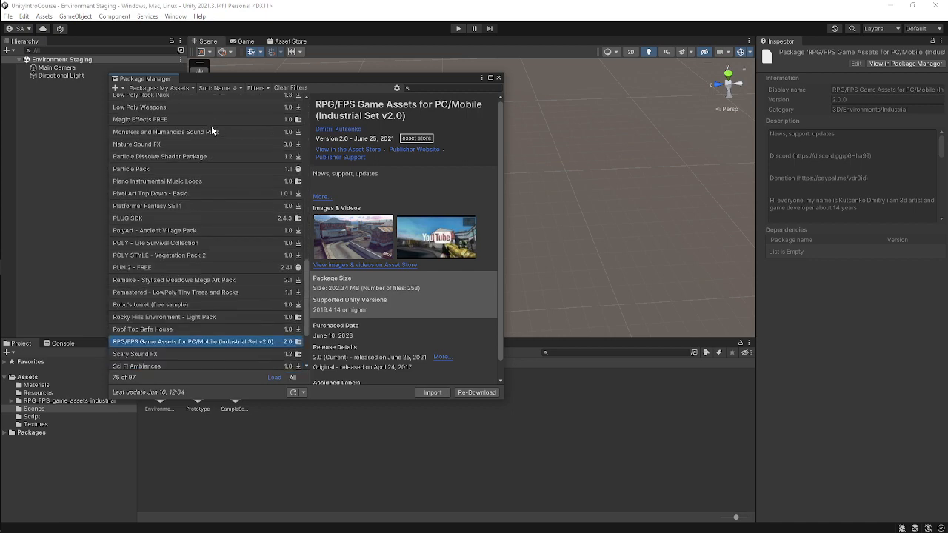
scroll(211, 130, up, 5)
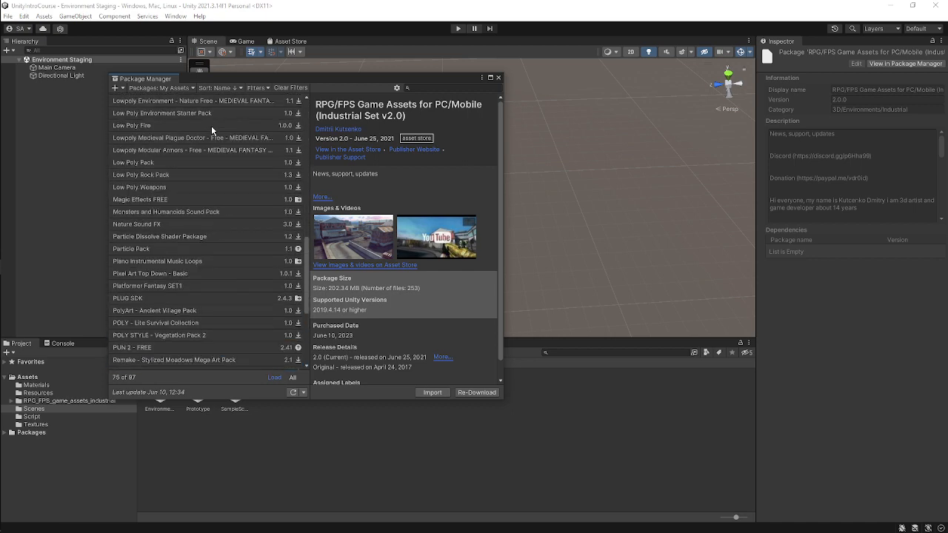
scroll(212, 130, down, 9)
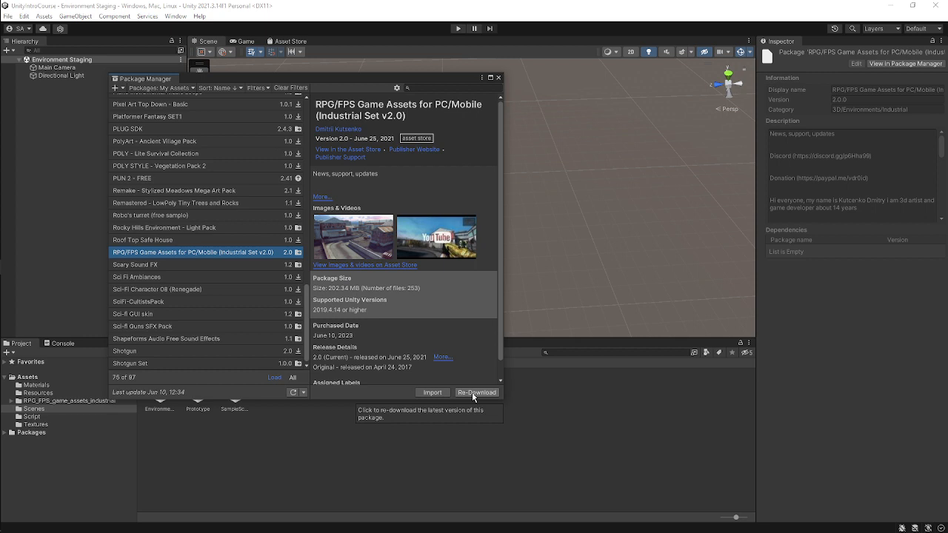
scroll(423, 235, down, 2)
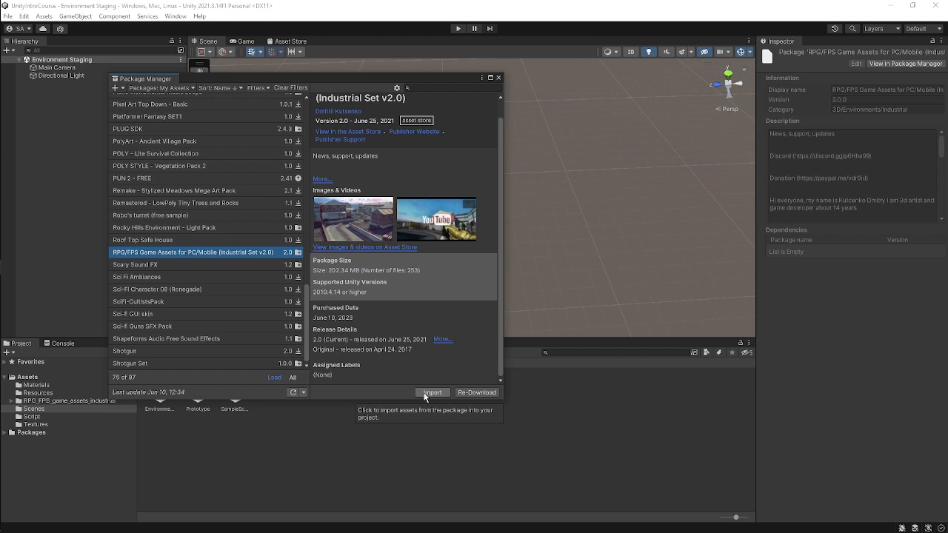
click(431, 392)
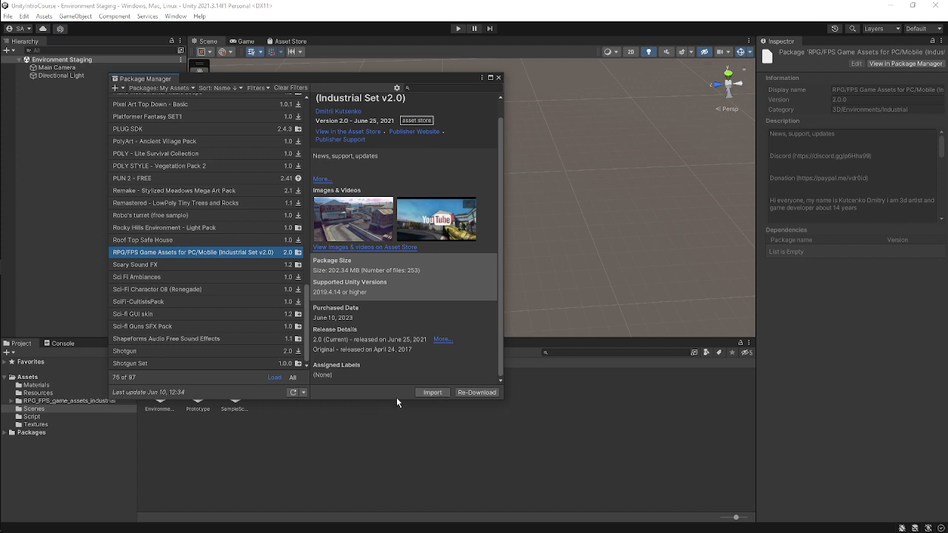
click(498, 77)
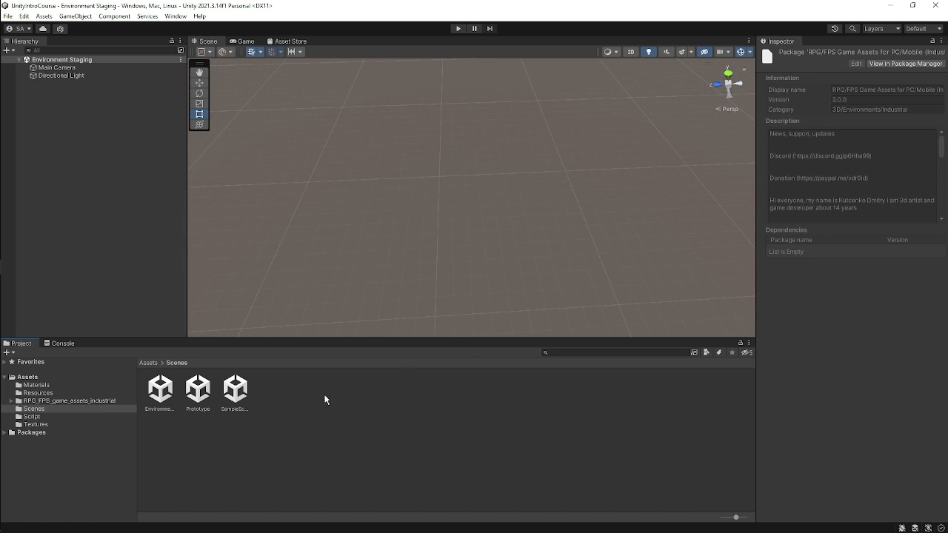
Open the RPG_FPS_game_assets_industrial folder and select its Barrels, Boxes and Buildings subfolders.
click(37, 403)
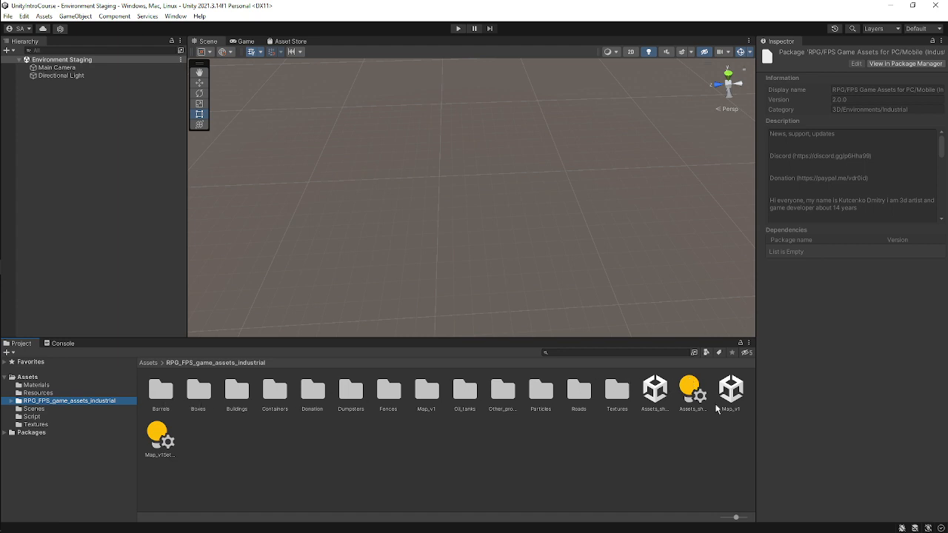
click(171, 397)
click(208, 400)
click(237, 395)
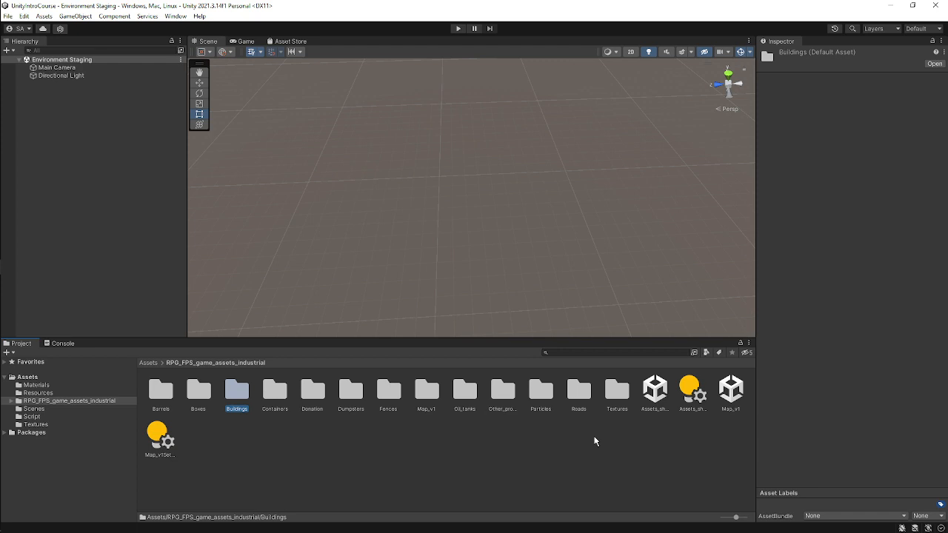
scroll(594, 268, down, 12)
scroll(596, 265, down, 3)
right_drag(353, 184, 303, 194)
right_drag(302, 194, 516, 135)
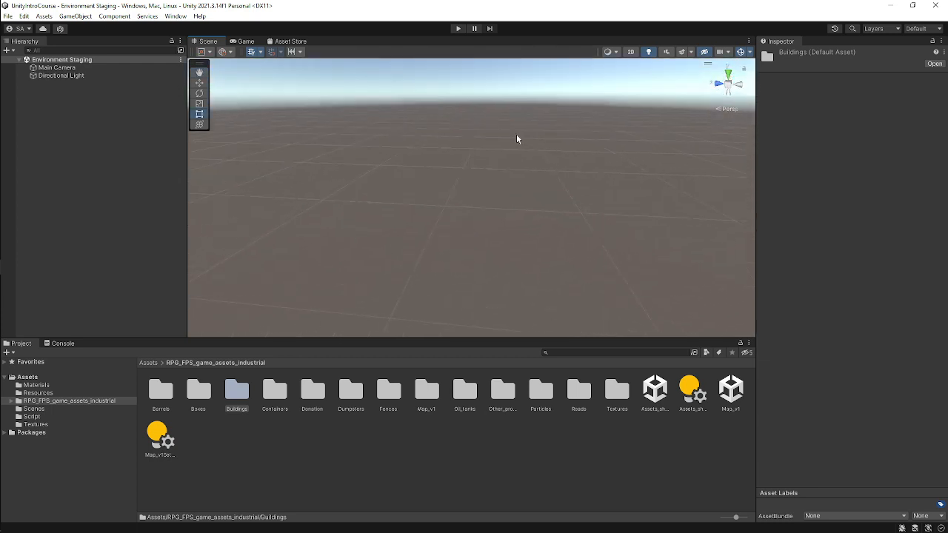
right_drag(439, 150, 459, 171)
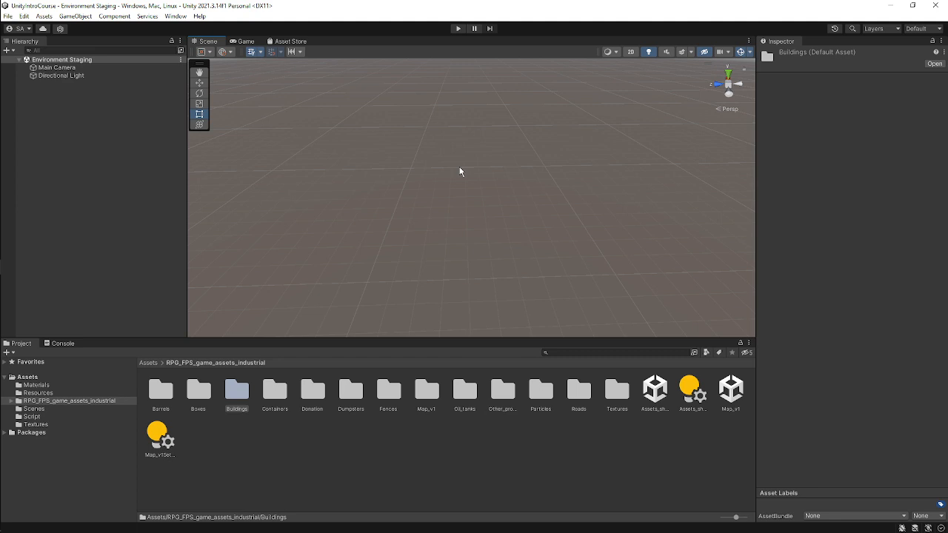
Switch to the Meet call window from the taskbar.
mouse_move(18, 224)
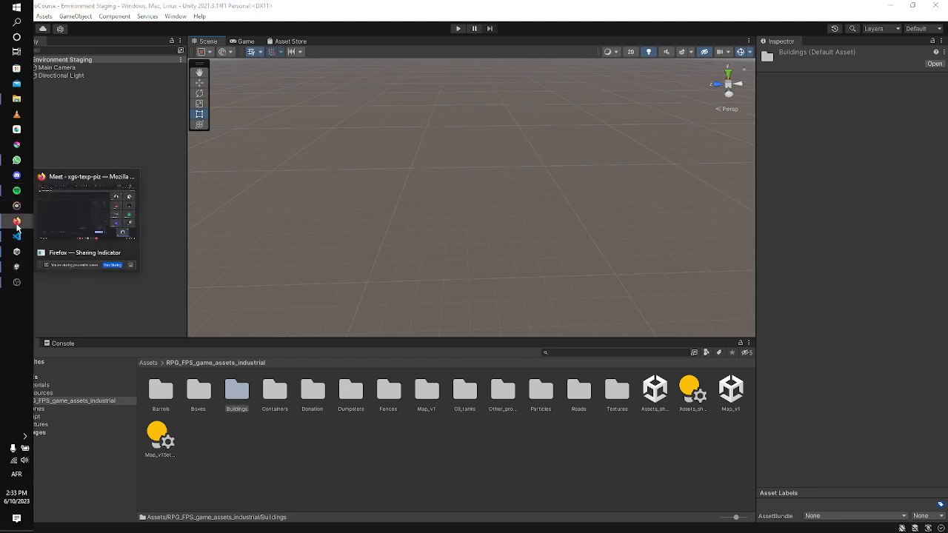
click(73, 207)
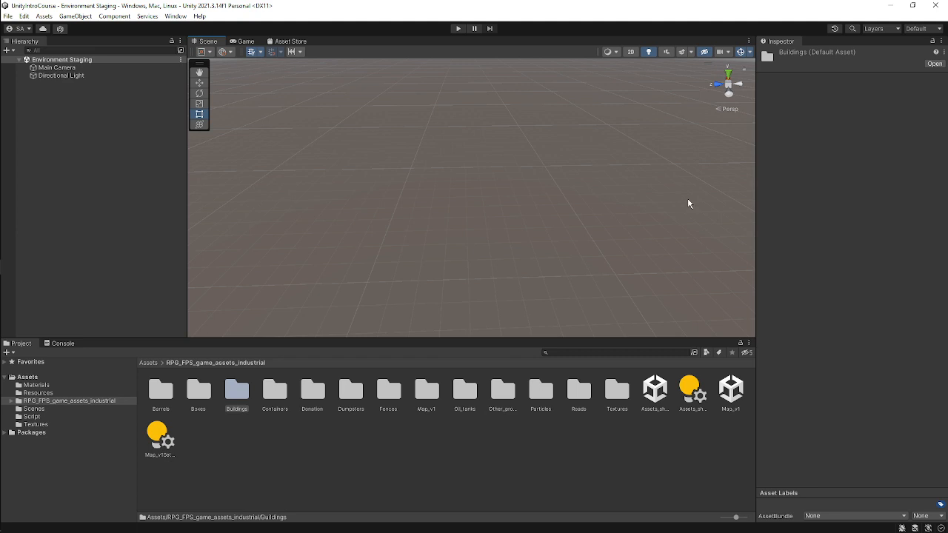
Snap the Scene view to the Top view with the orientation gizmo and clear the folder selection.
click(730, 77)
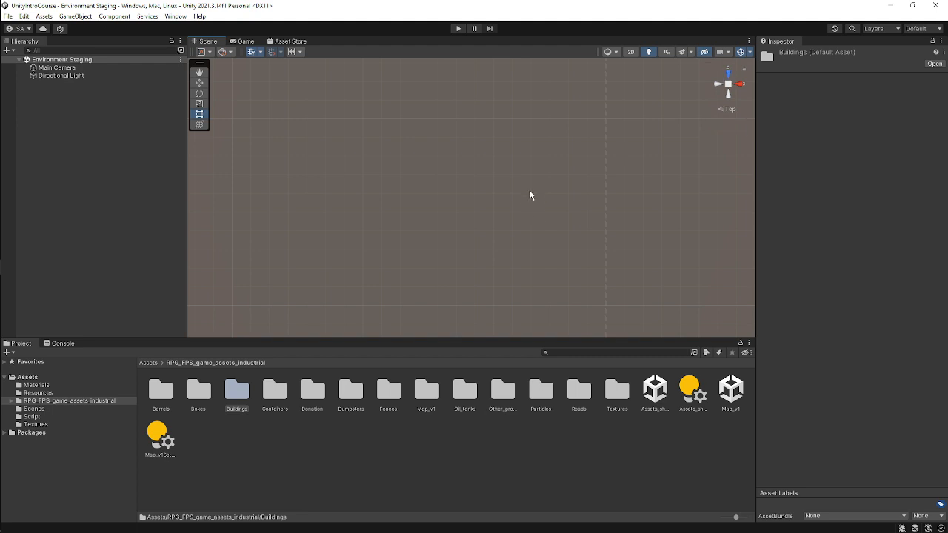
scroll(530, 196, down, 3)
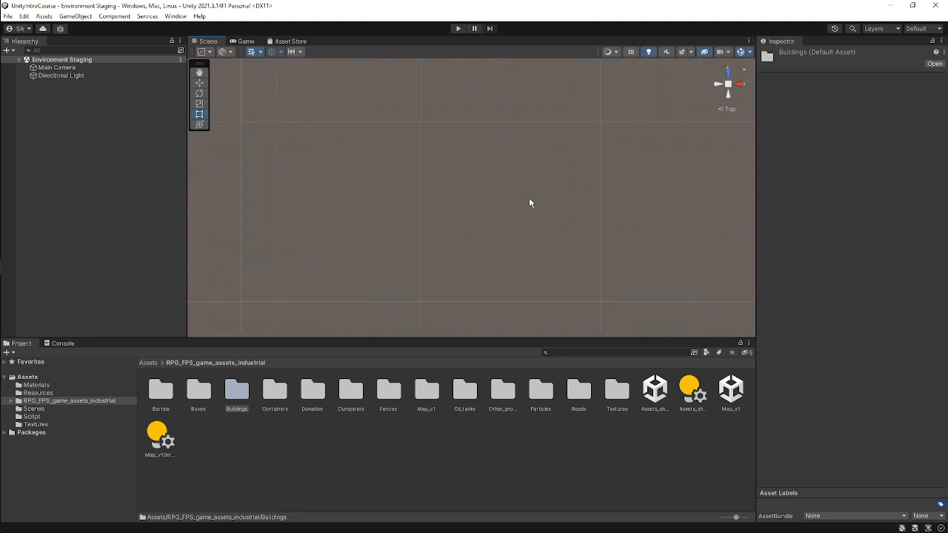
right_drag(593, 246, 571, 136)
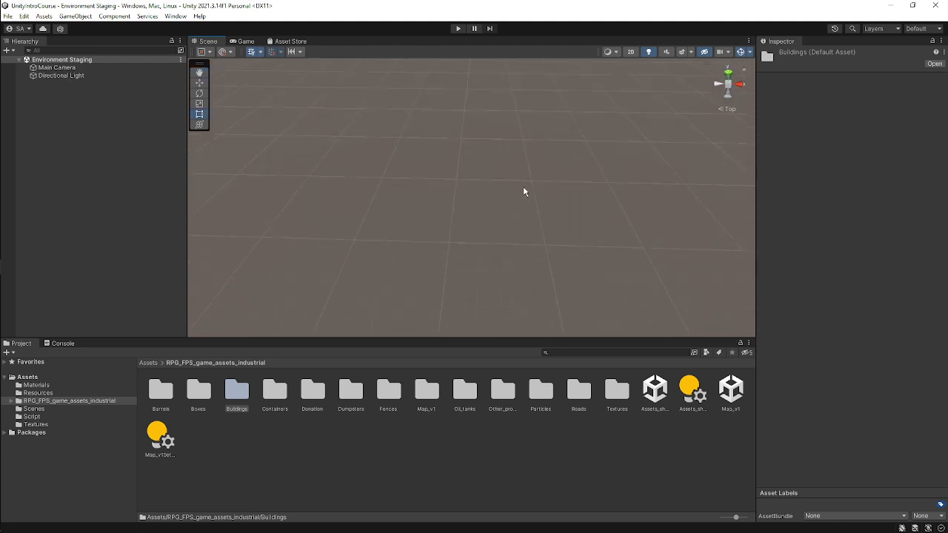
click(438, 463)
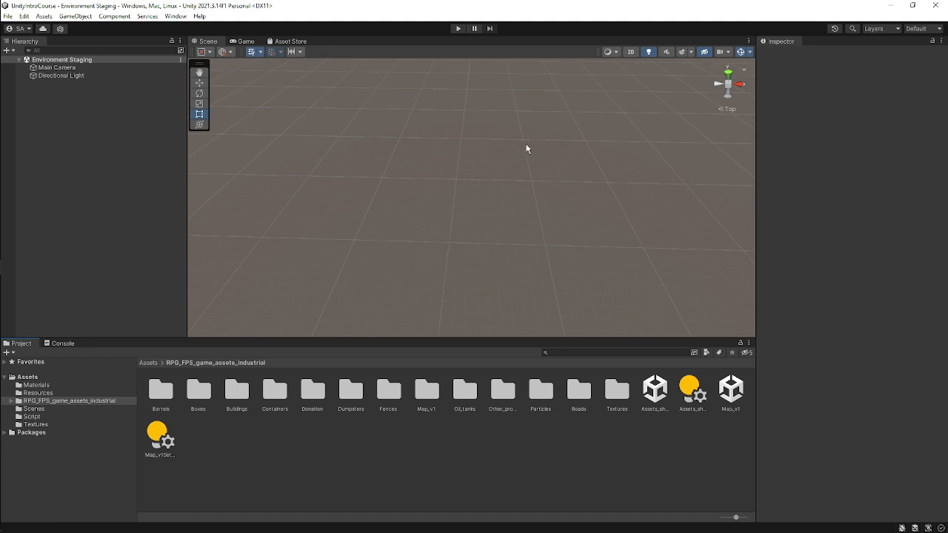
right_drag(535, 150, 246, 198)
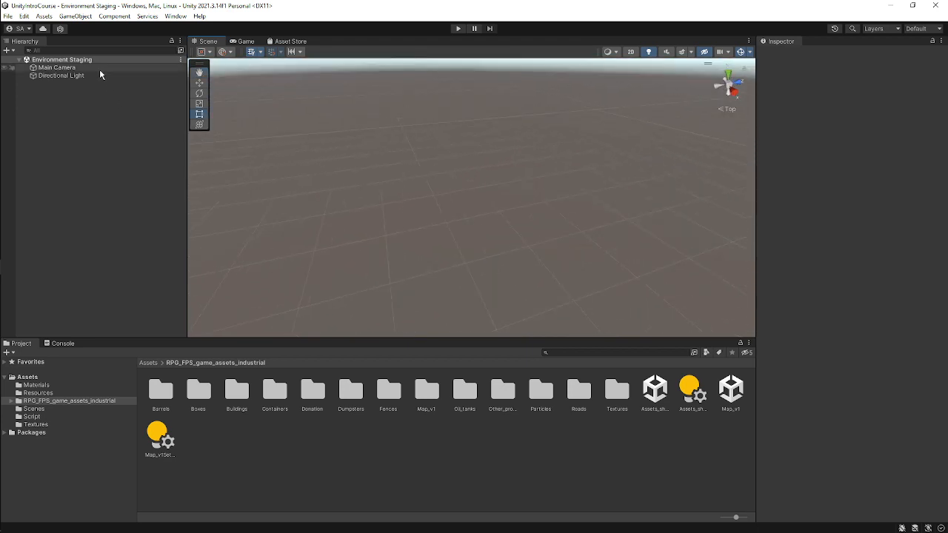
Select the Main Camera and cycle through the Hand, Move, Rotate, Scale and Rect tools on it.
click(103, 69)
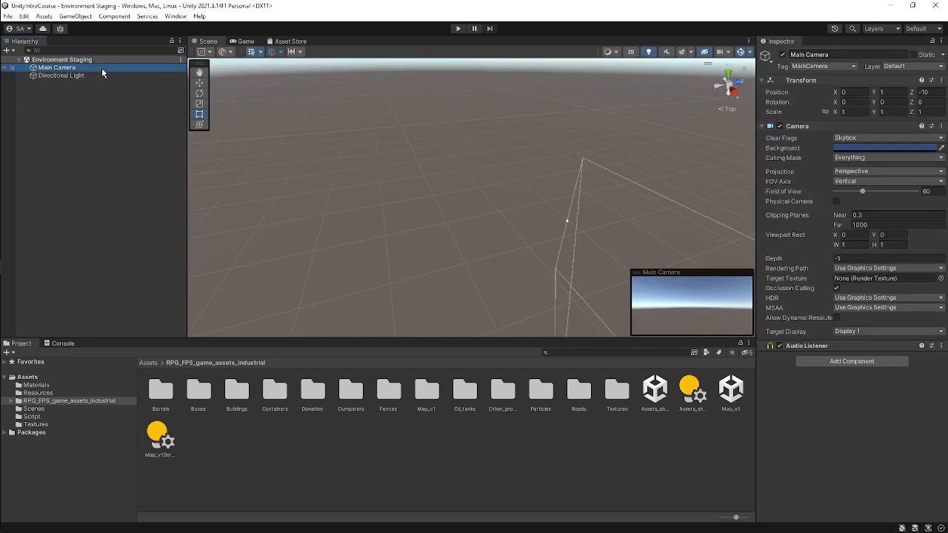
middle_drag(602, 295, 544, 182)
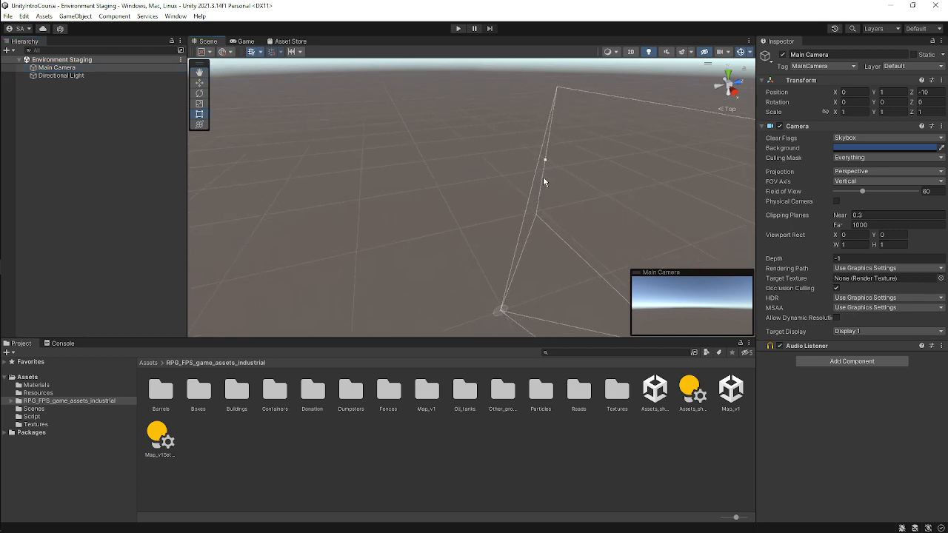
key(q)
key(w)
key(e)
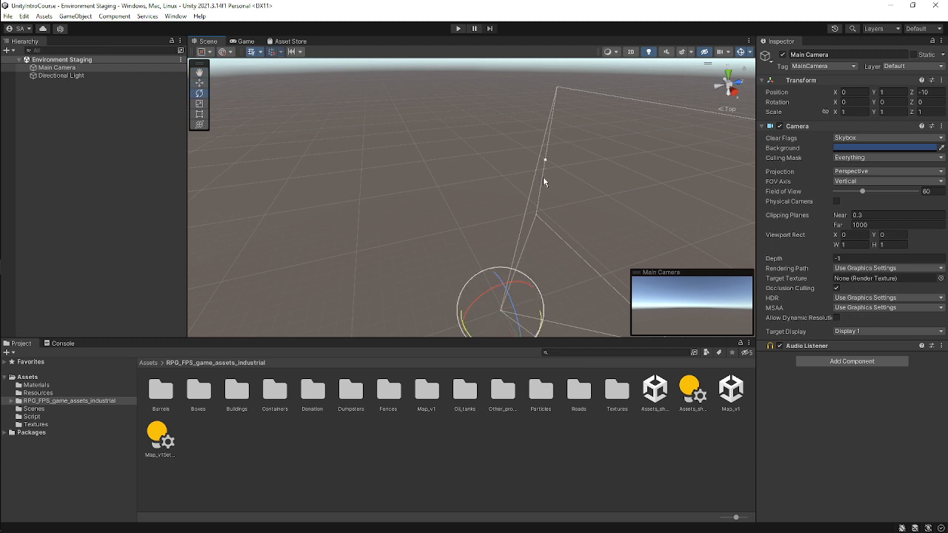
key(r)
key(t)
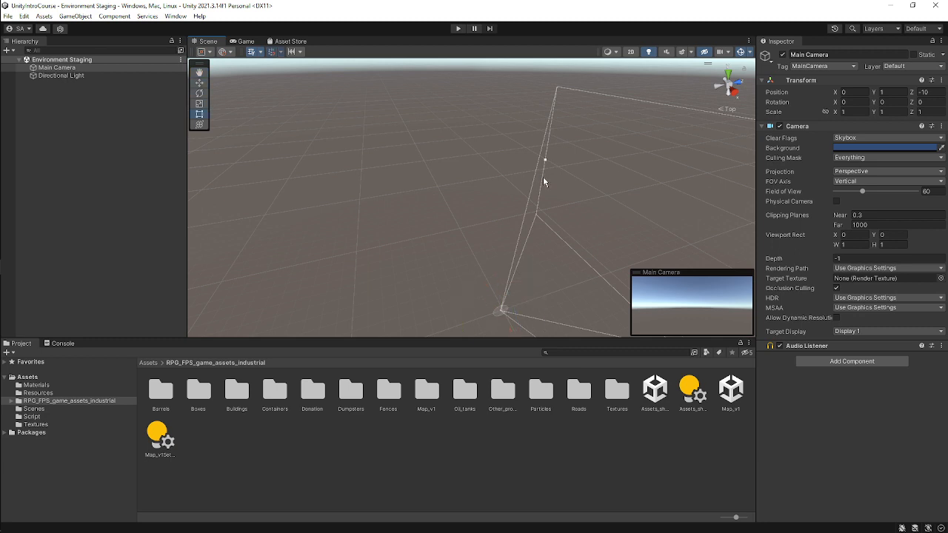
middle_drag(573, 256, 564, 160)
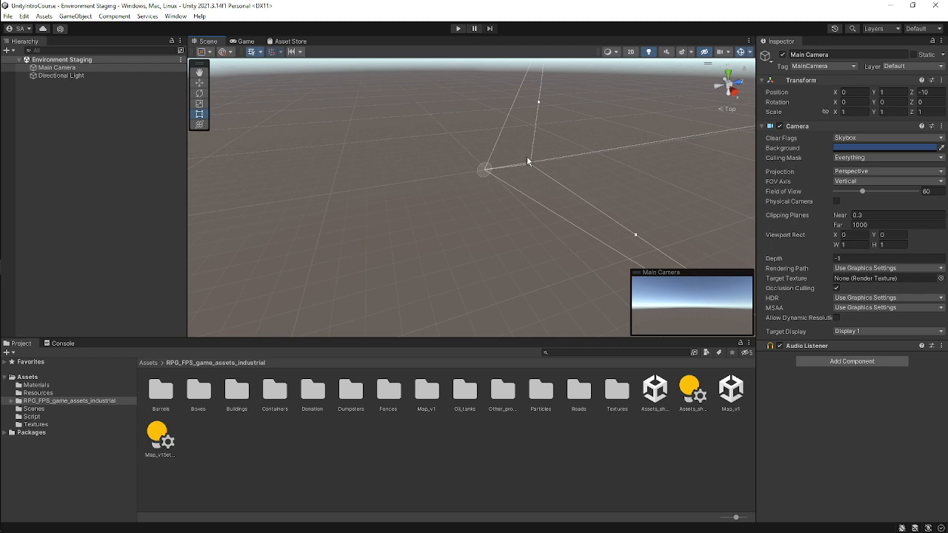
right_drag(386, 204, 421, 201)
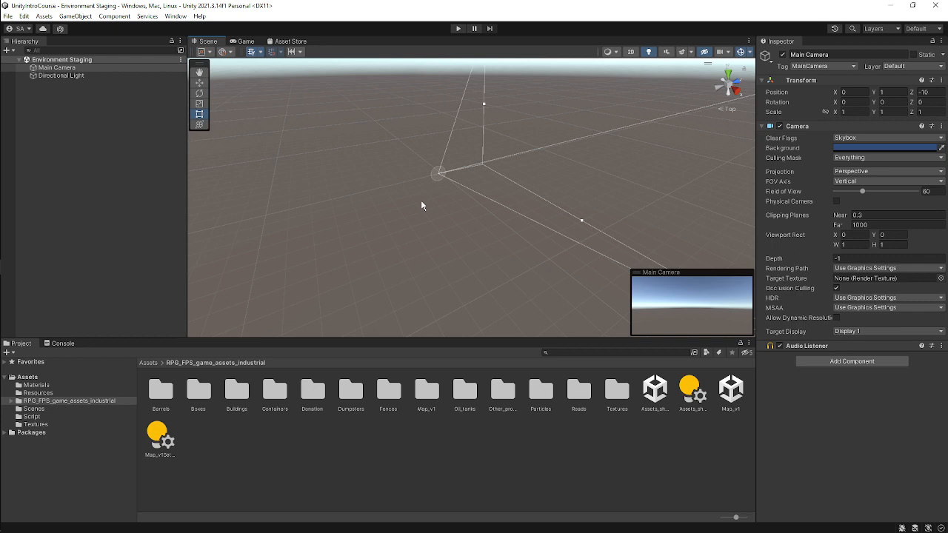
Repeat the Hand, Move, Rotate, Scale and Rect tool shortcuts around the Main Camera, finishing on the Hand tool.
key(q)
key(w)
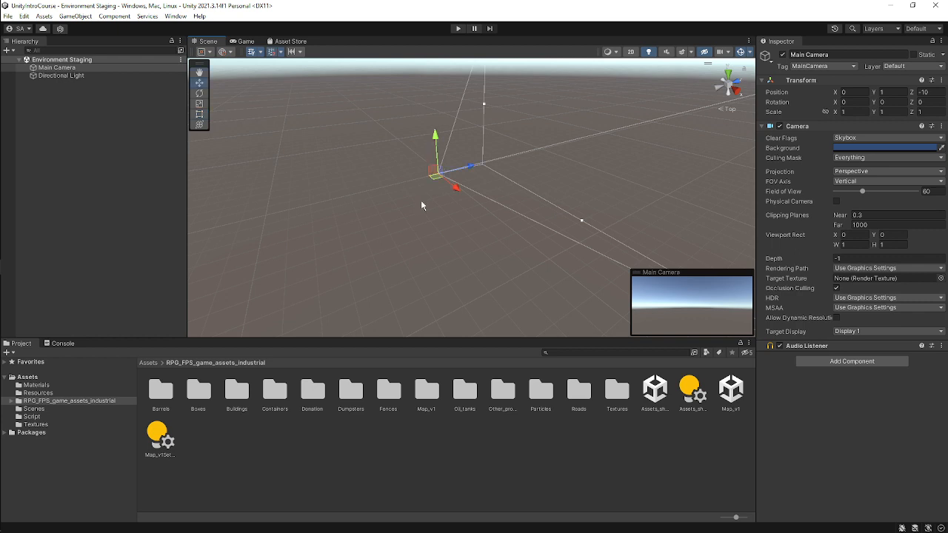
key(e)
key(r)
key(t)
scroll(464, 175, up, 2)
key(w)
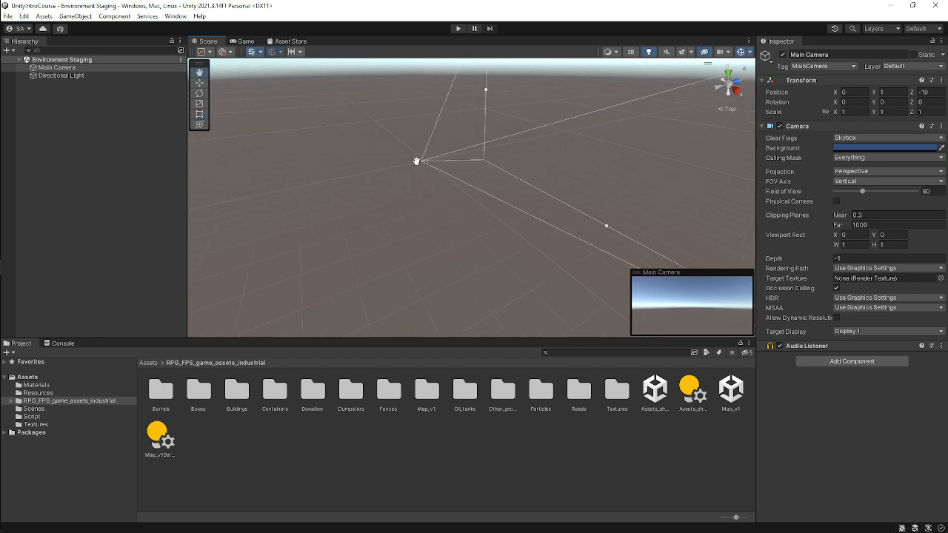
key(q)
key(w)
key(e)
key(r)
key(t)
key(q)
drag(670, 197, 555, 185)
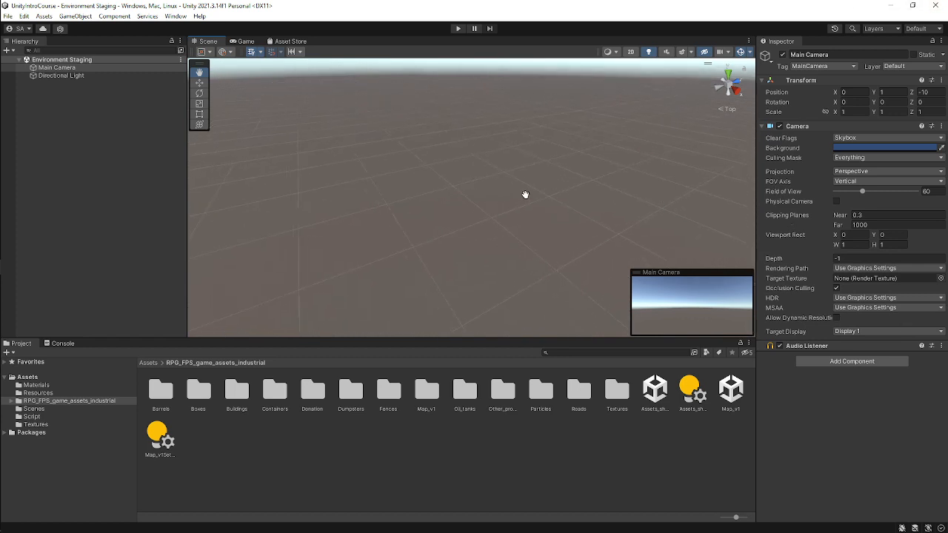
Move the Main Camera along its axes with the Move tool, then switch to the Rotate tool.
drag(686, 203, 484, 145)
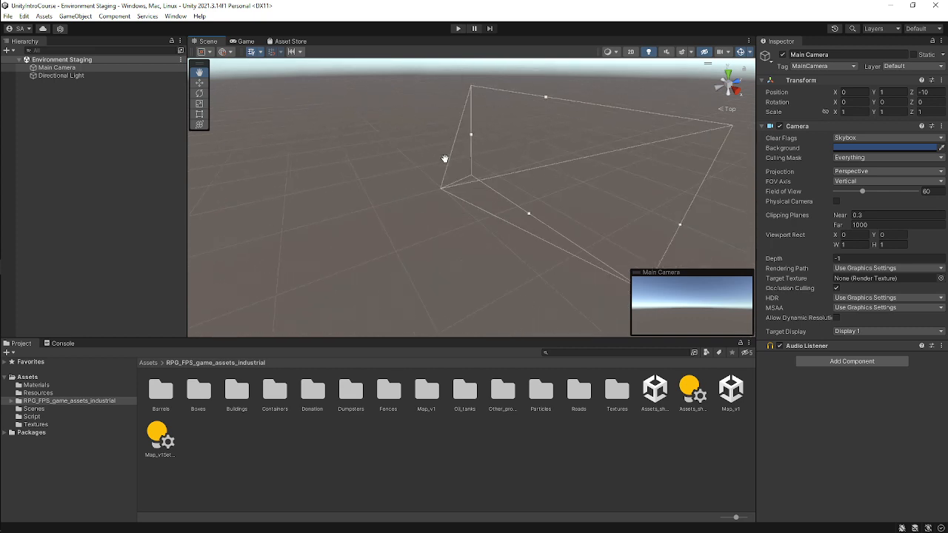
drag(590, 229, 485, 212)
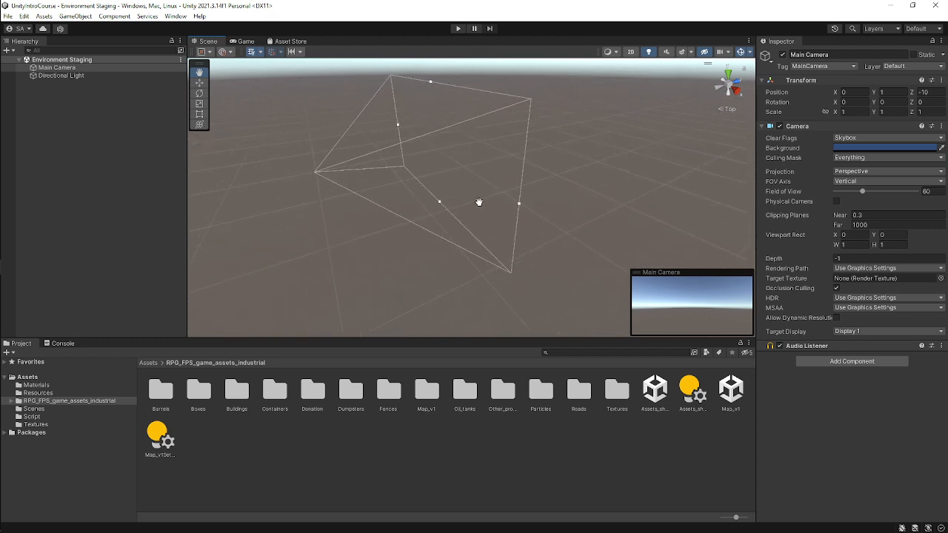
key(w)
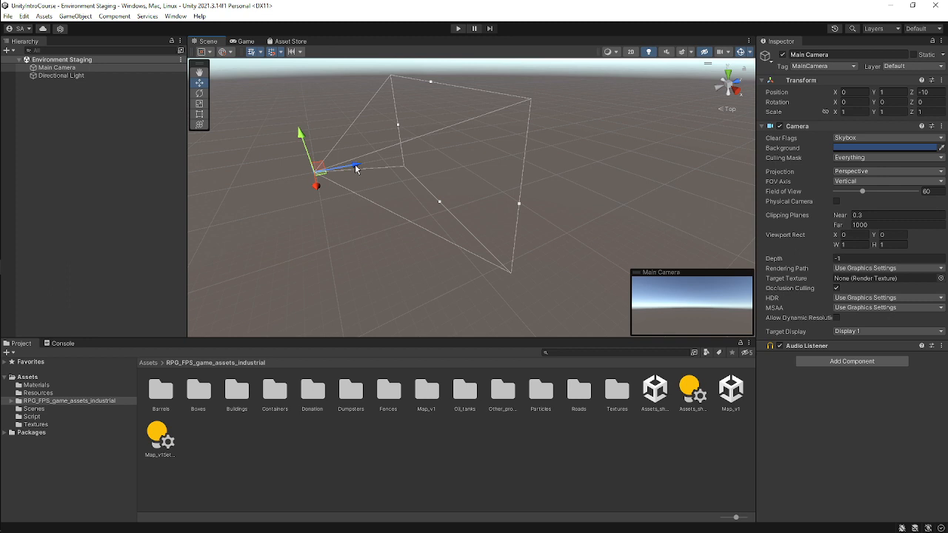
drag(355, 168, 385, 160)
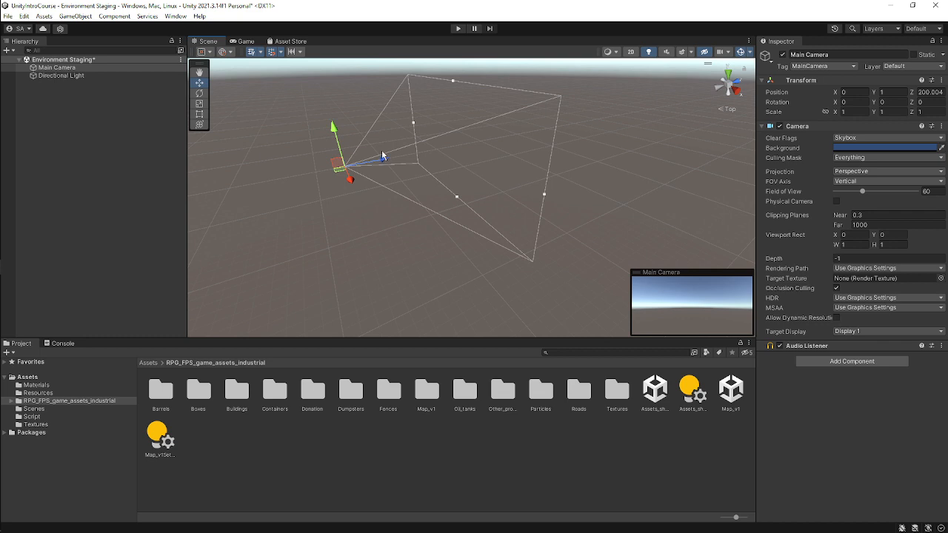
drag(376, 161, 424, 199)
key(e)
middle_drag(411, 198, 480, 182)
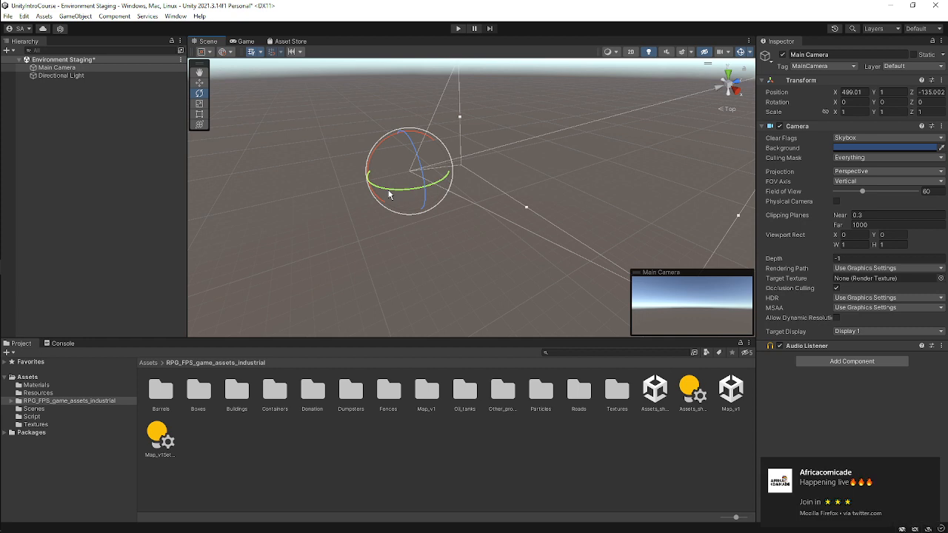
Dismiss the notification and rotate the Main Camera freely with the Rotate tool.
click(931, 471)
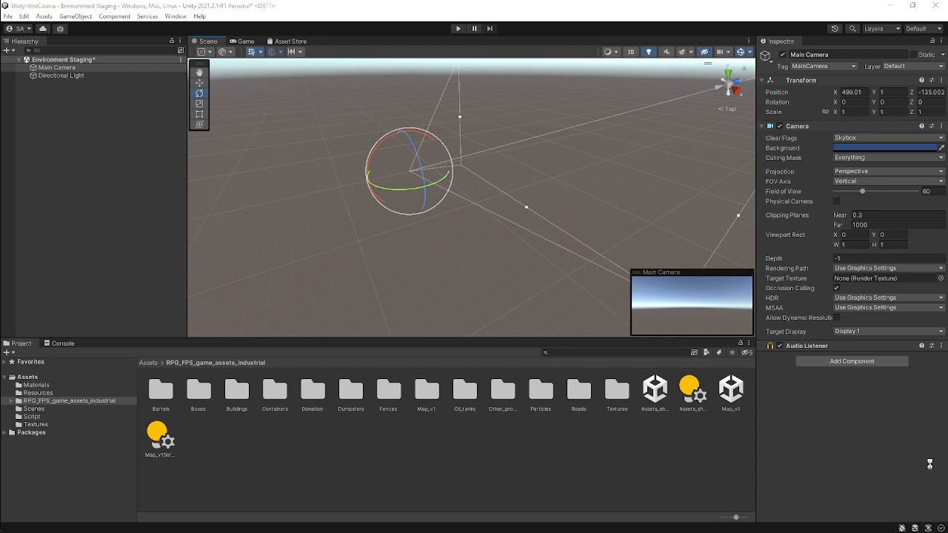
drag(447, 176, 353, 182)
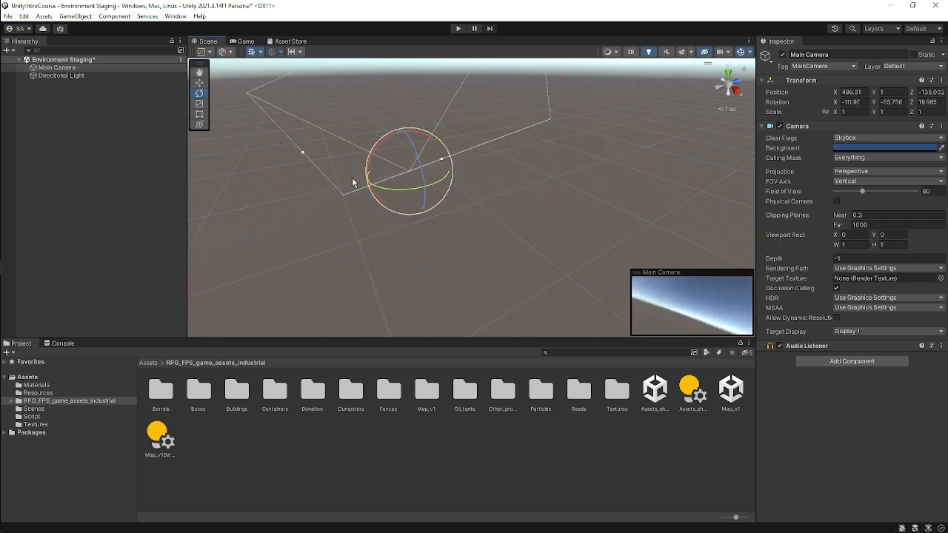
right_drag(355, 183, 588, 182)
middle_drag(416, 207, 736, 201)
key(f)
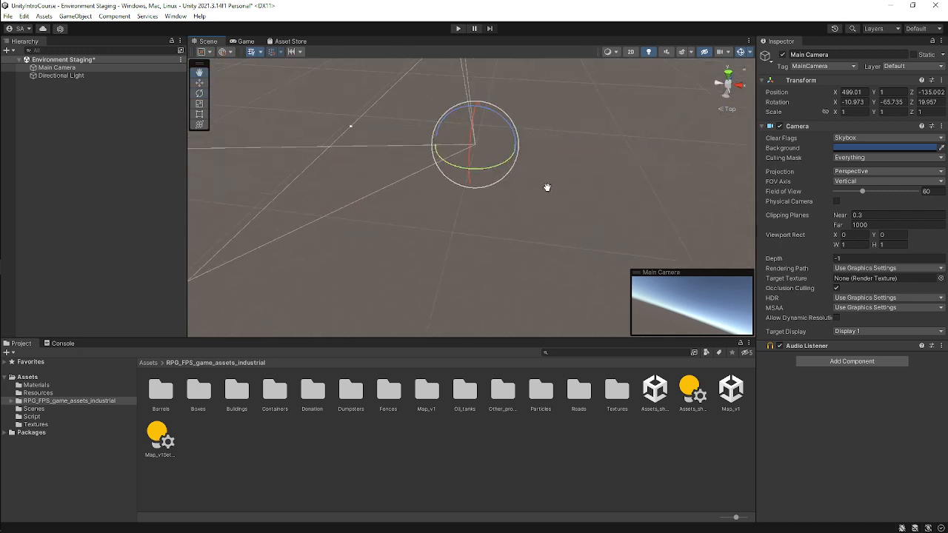
drag(497, 185, 453, 143)
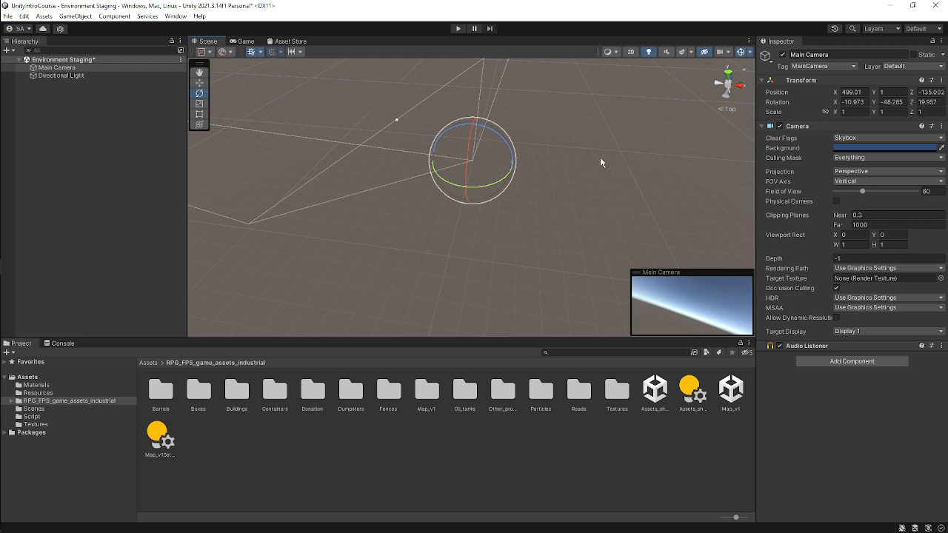
mouse_move(492, 171)
mouse_down()
mouse_move(469, 103)
mouse_move(402, 175)
mouse_move(478, 194)
mouse_move(471, 158)
mouse_move(474, 182)
mouse_move(482, 152)
mouse_move(492, 163)
mouse_up()
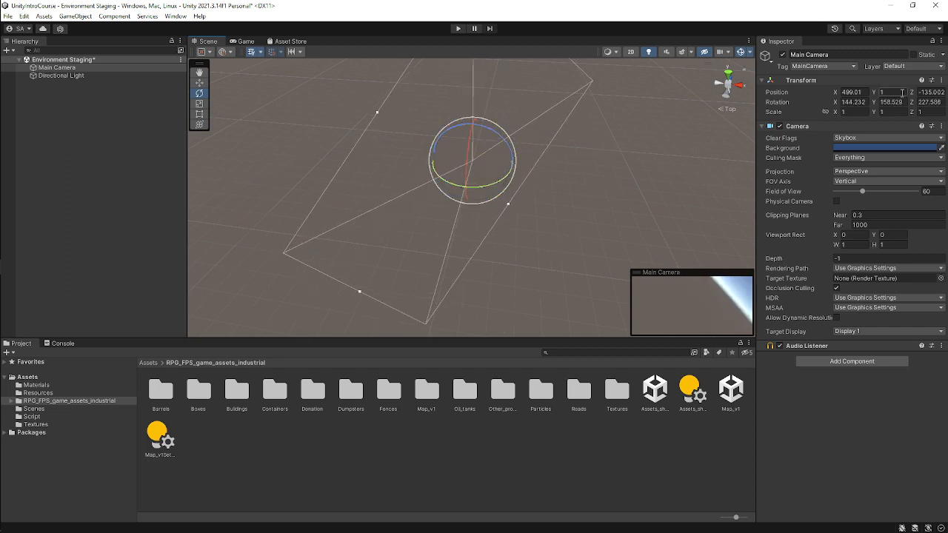
Undo the Main Camera's recent move and rotation changes.
key(ctrl+z)
key(ctrl+z)
key(ctrl+z)
key(ctrl+z)
key(ctrl+z)
key(ctrl+z)
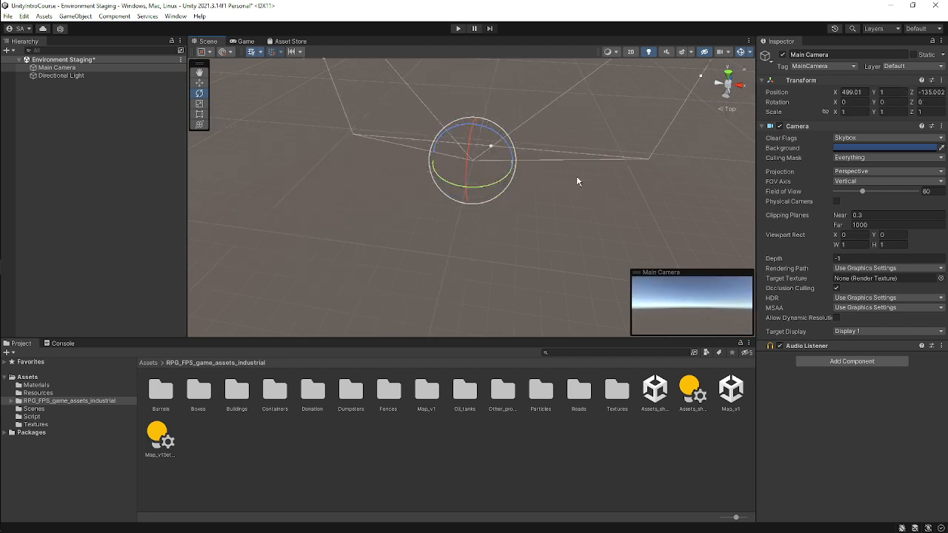
key(ctrl+z)
key(ctrl+z)
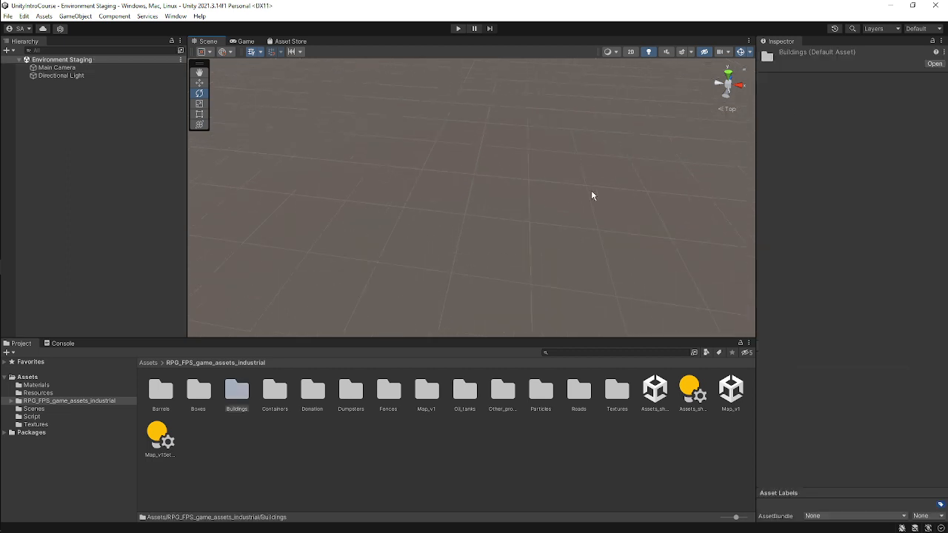
Select the Directional Light, frame it, and look around it in the Scene view.
scroll(398, 179, down, 5)
click(62, 76)
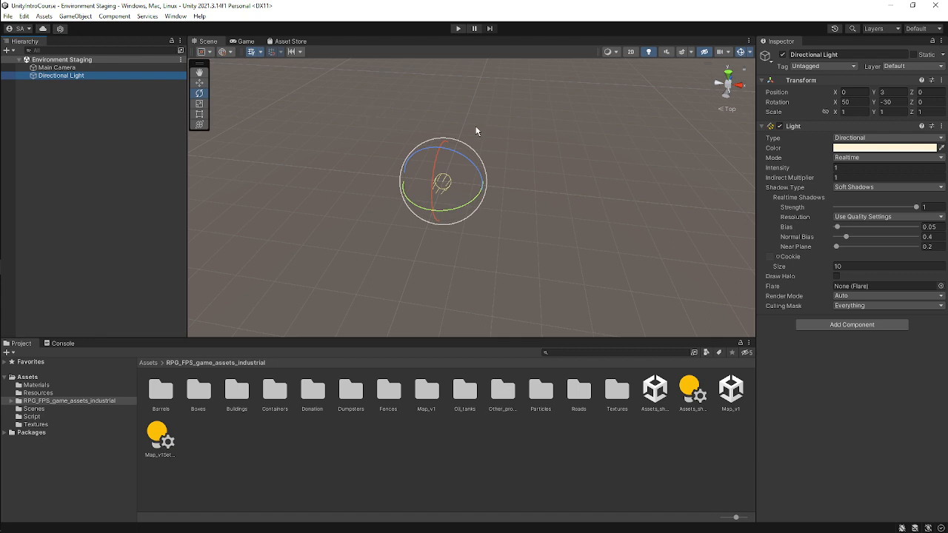
key(f)
scroll(476, 128, down, 5)
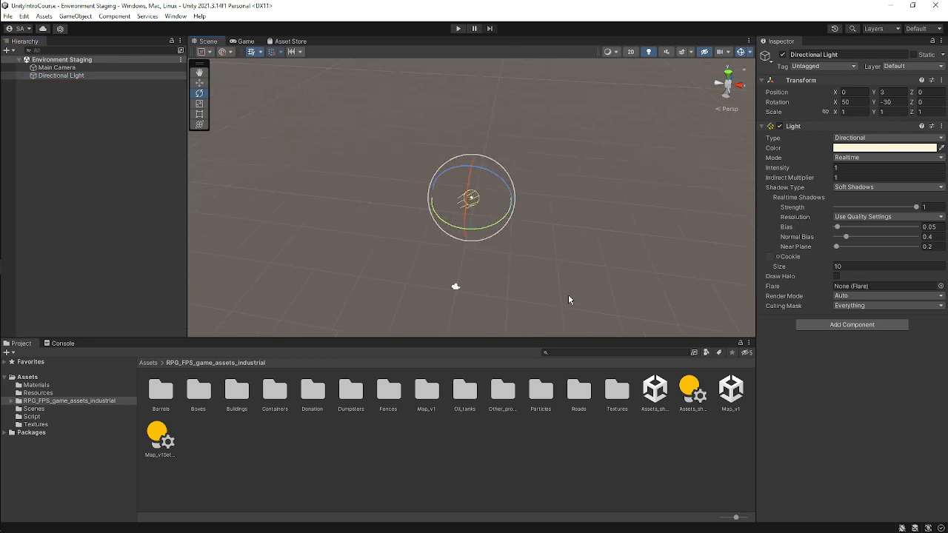
right_drag(569, 297, 394, 294)
middle_drag(637, 292, 532, 254)
Select the Main Camera and frame it in the Scene view with the Rotate tool active.
click(74, 68)
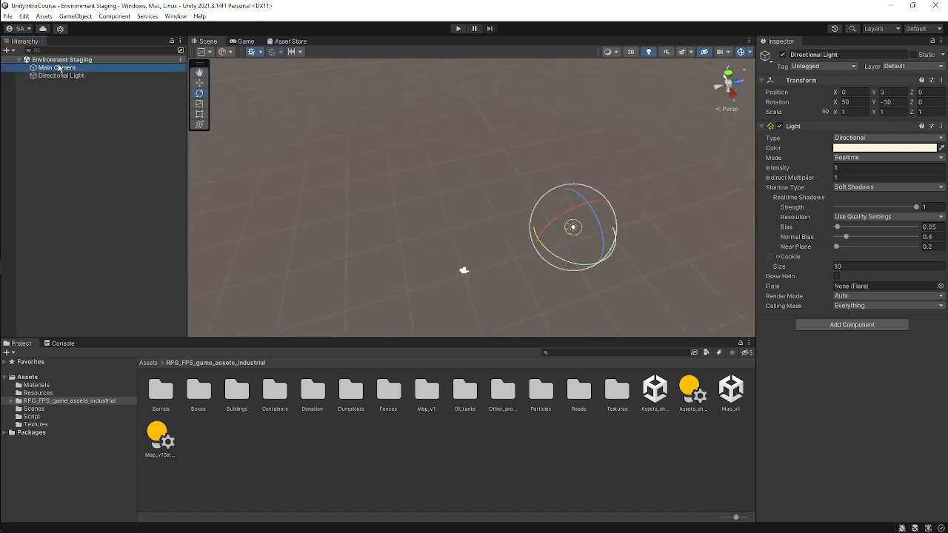
key(f)
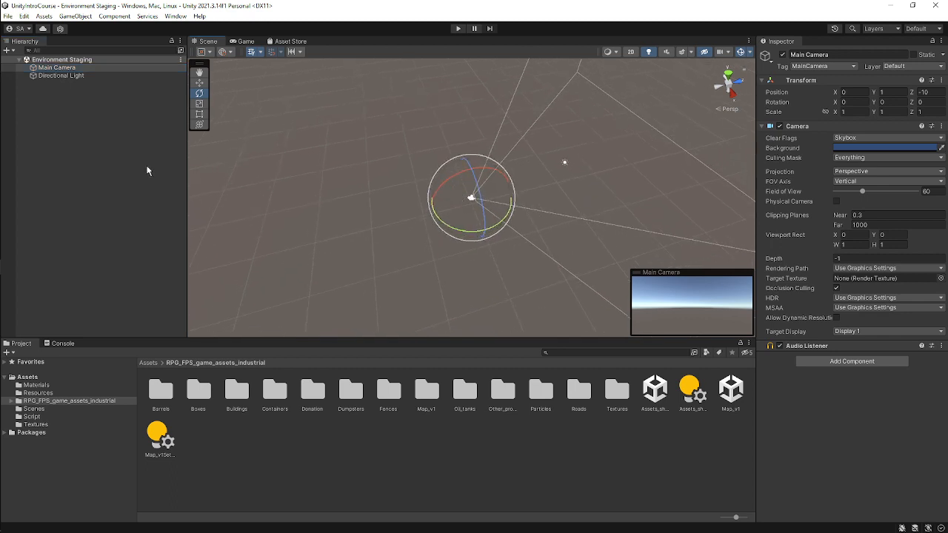
middle_drag(405, 209, 744, 130)
key(e)
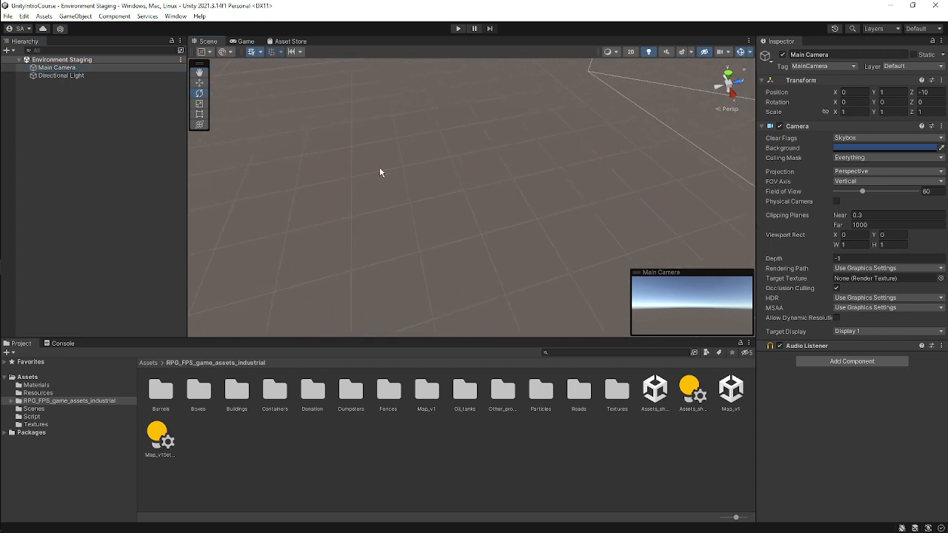
key(f)
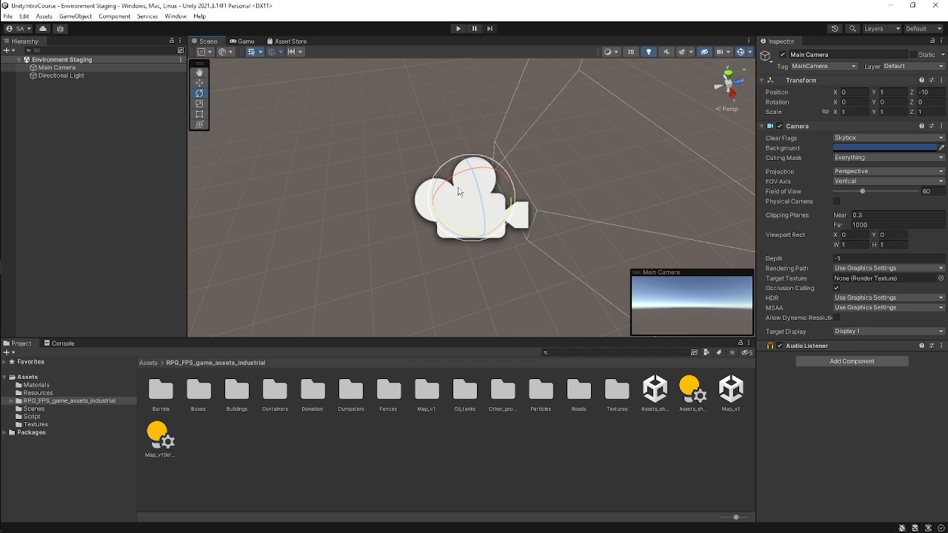
Try scaling the Main Camera with the Scale tool and undo the change.
scroll(556, 187, down, 4)
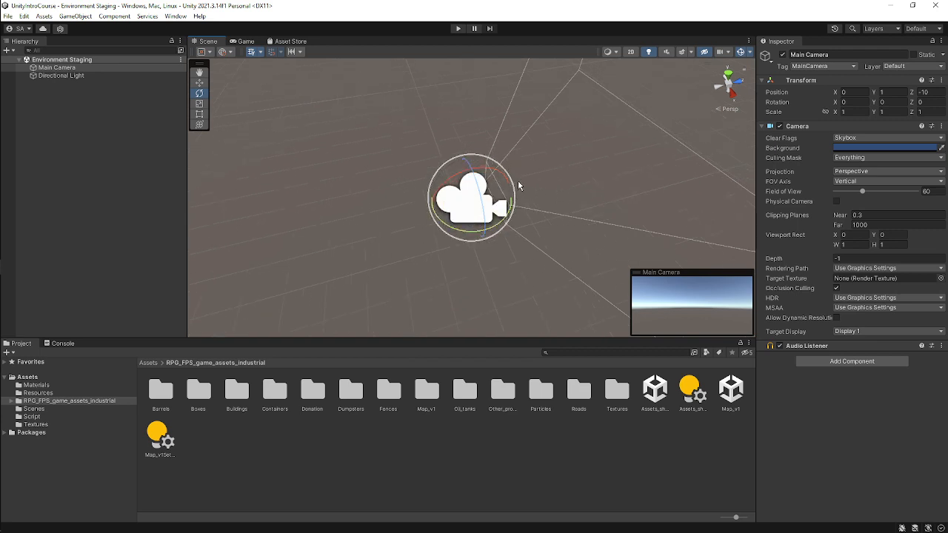
key(r)
drag(475, 205, 534, 203)
key(ctrl+z)
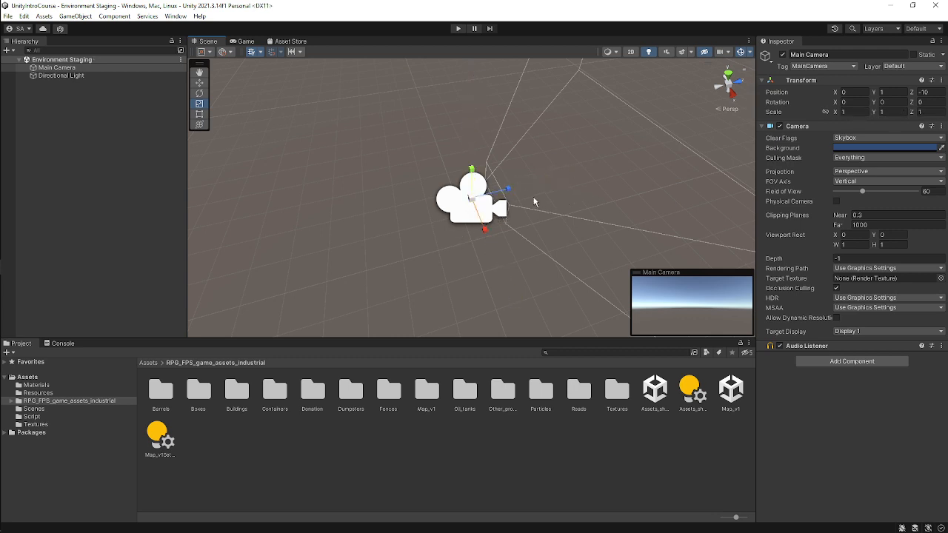
Switch to the Rect tool and create a 3D Cube object in the hierarchy.
middle_drag(570, 195, 459, 168)
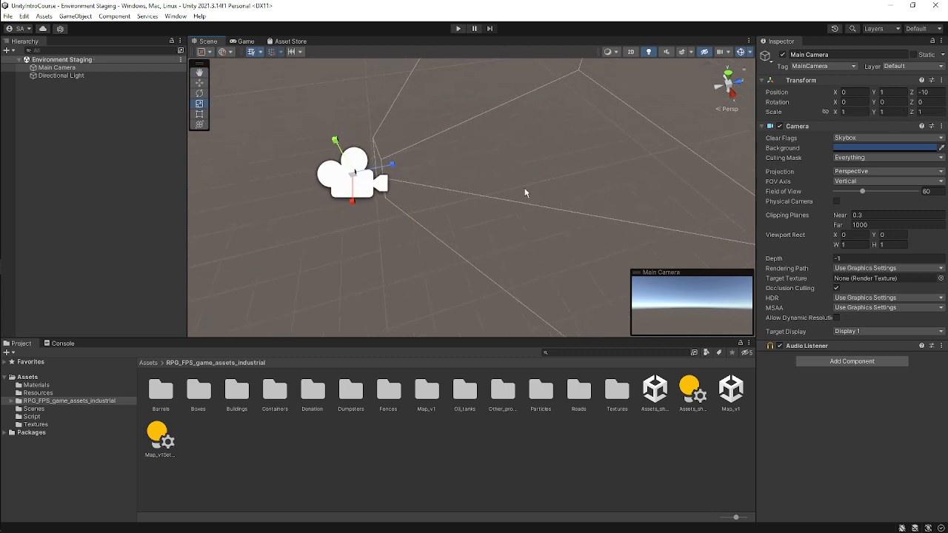
key(t)
scroll(387, 153, down, 4)
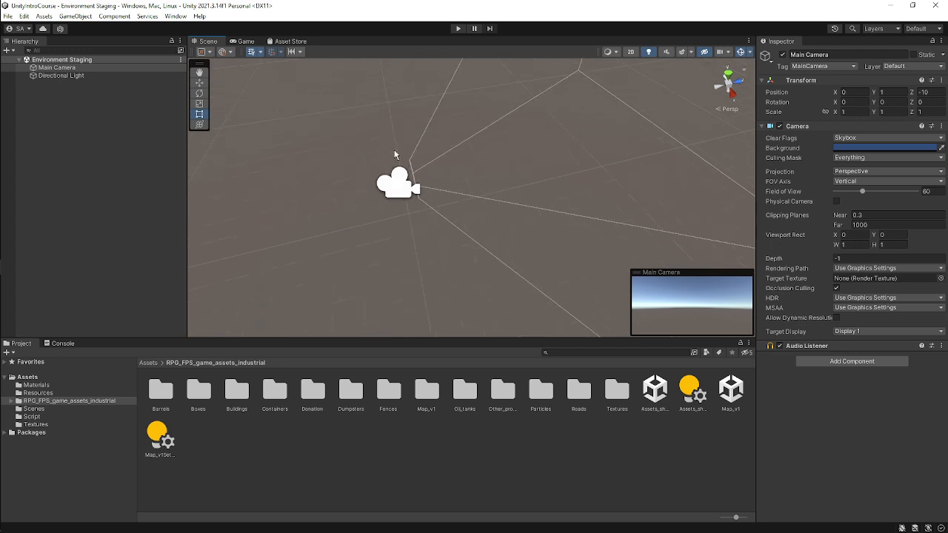
right_click(63, 158)
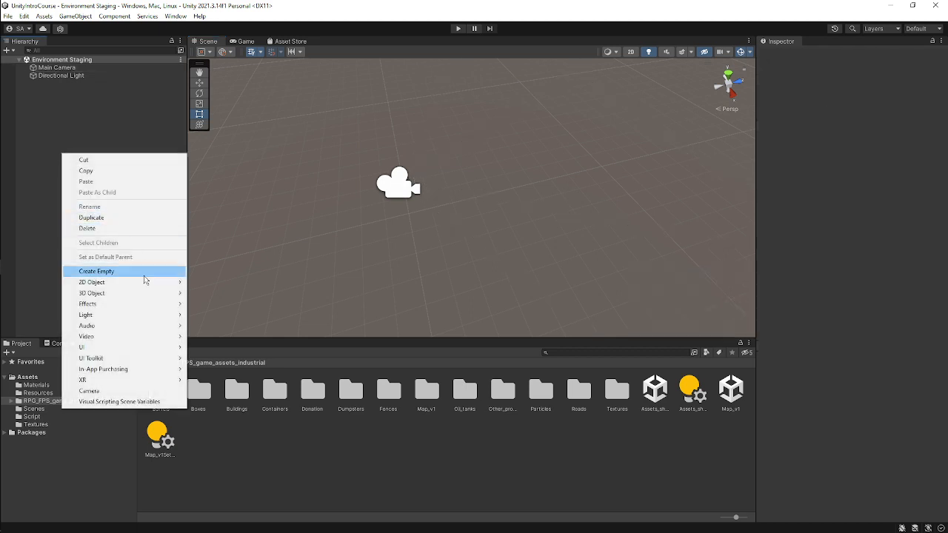
mouse_move(156, 291)
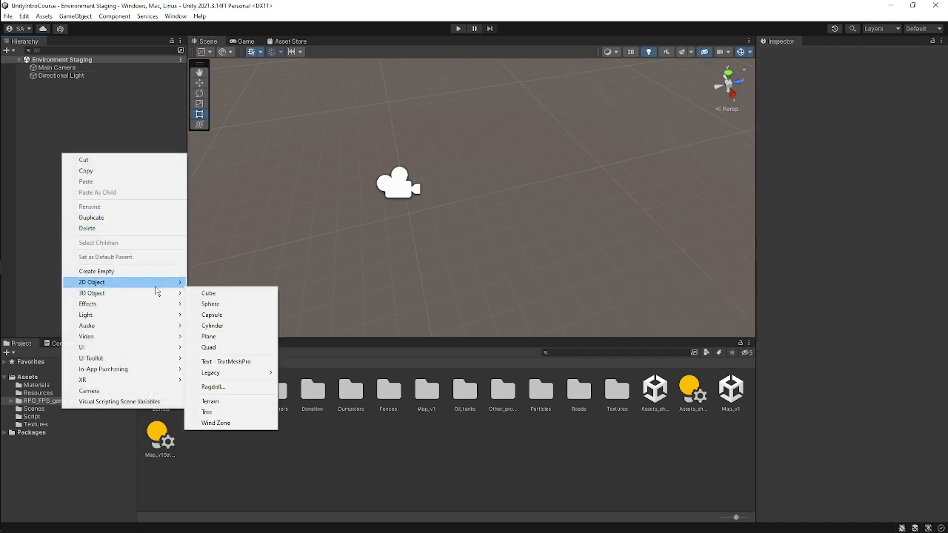
click(226, 295)
click(116, 165)
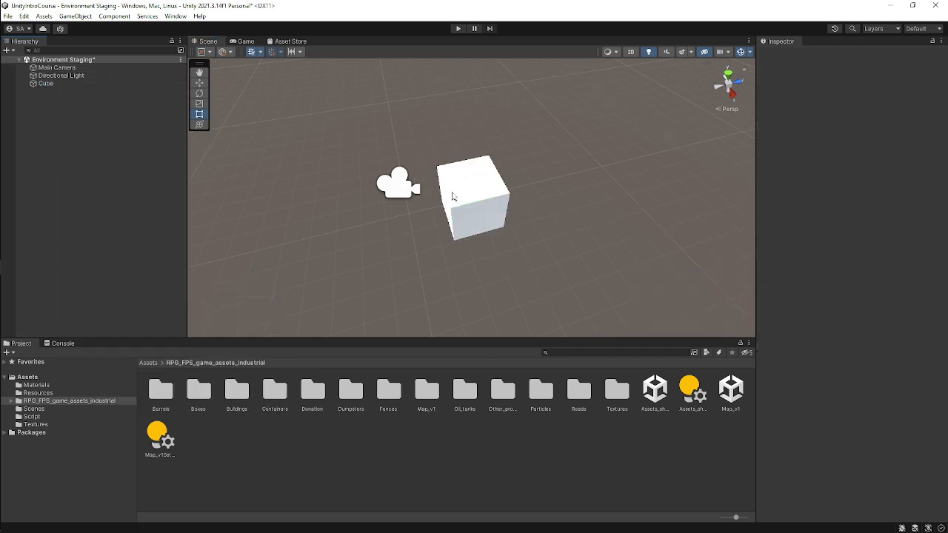
Select the Cube and move it to X 0, about Z -7 with the Move tool.
click(488, 217)
scroll(488, 217, up, 4)
right_drag(487, 216, 476, 233)
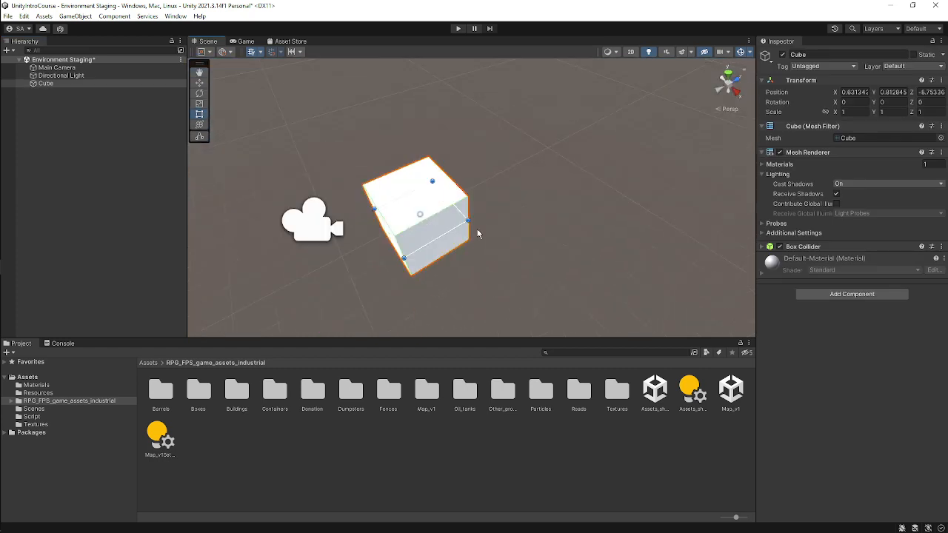
middle_drag(476, 233, 440, 207)
key(w)
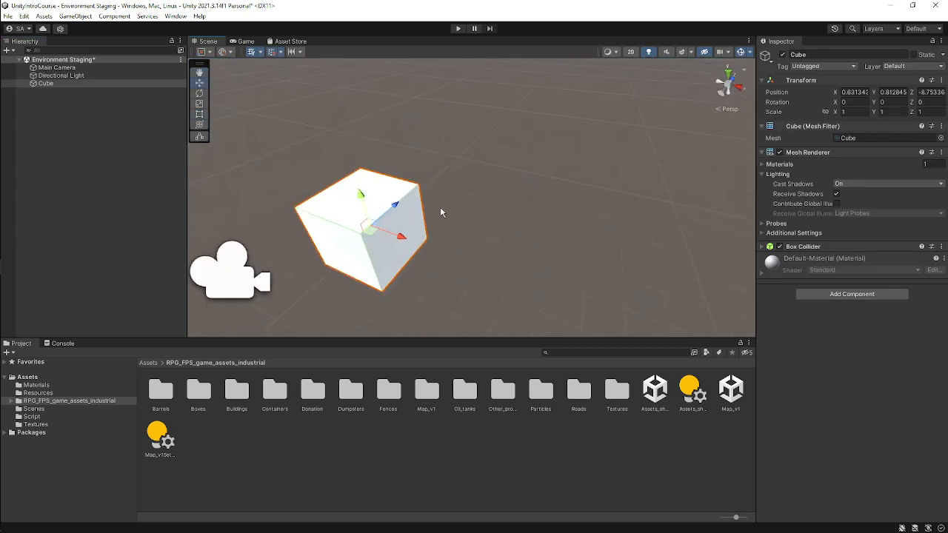
drag(398, 241, 440, 165)
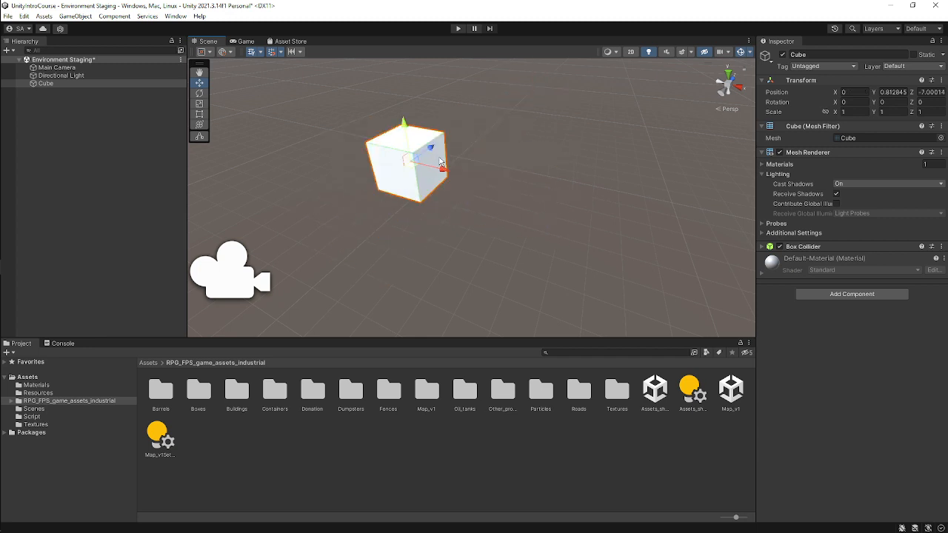
Stretch the Cube lengthwise with the Rect tool to a Z scale of about 6.
key(t)
alt+drag(504, 157, 478, 177)
right_drag(558, 177, 535, 100)
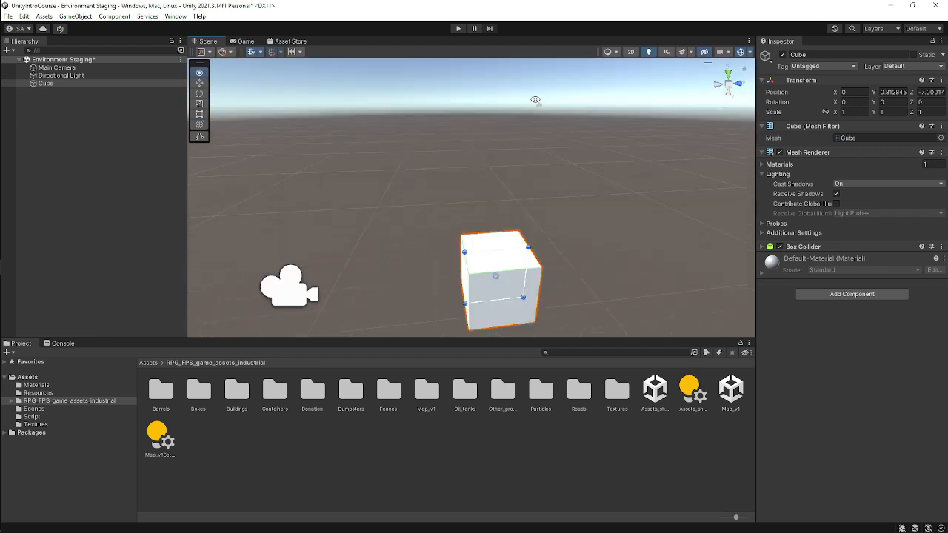
middle_drag(562, 243, 486, 128)
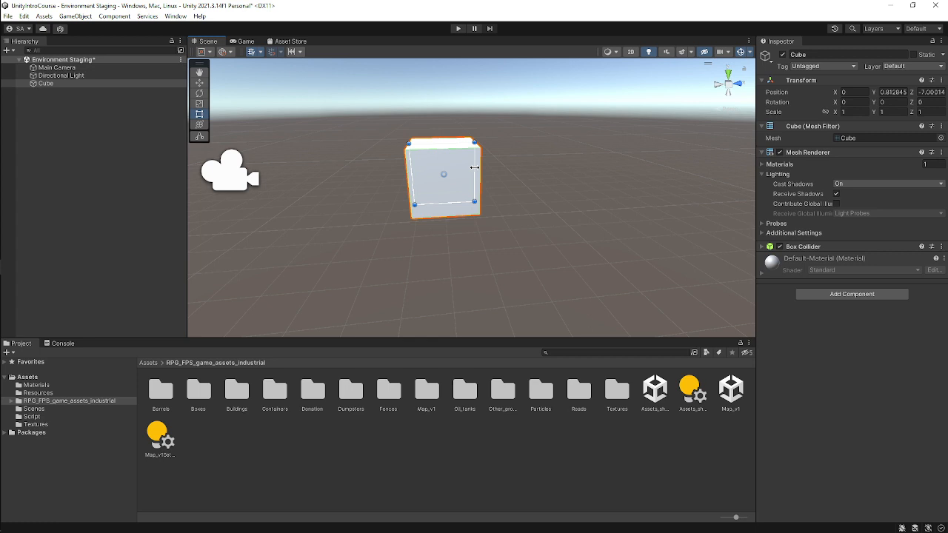
drag(474, 168, 746, 149)
key(f)
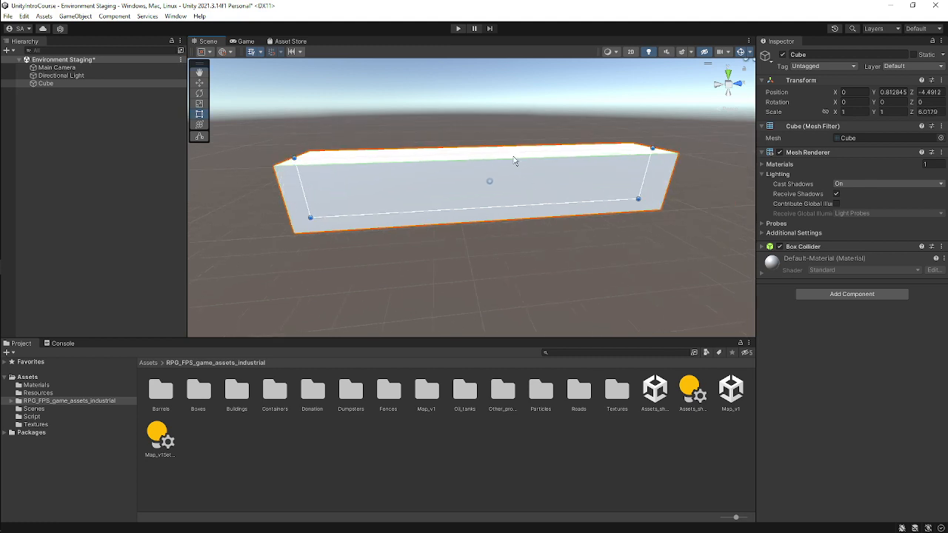
Widen the Cube with the Rect tool to an X scale of about 2.95.
right_drag(372, 143, 543, 225)
middle_drag(543, 224, 599, 262)
scroll(594, 238, down, 2)
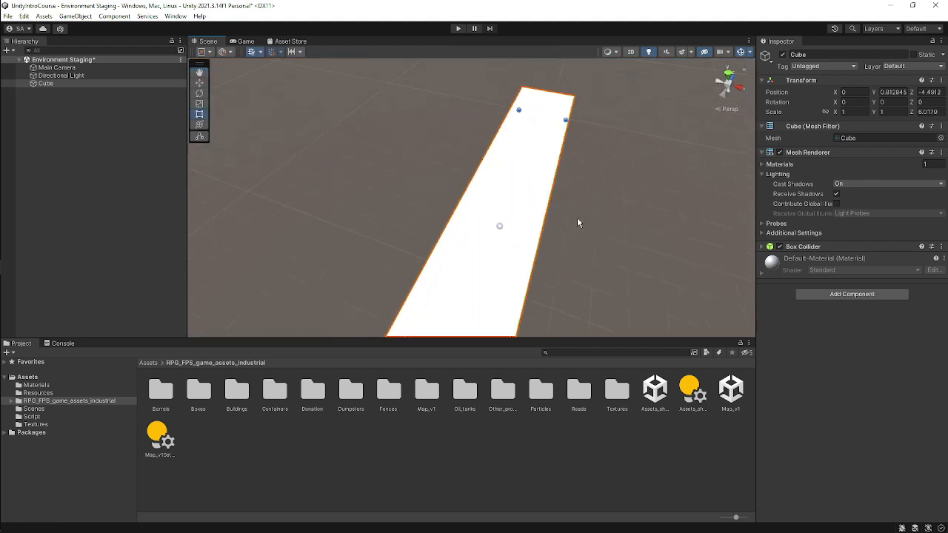
drag(546, 185, 696, 207)
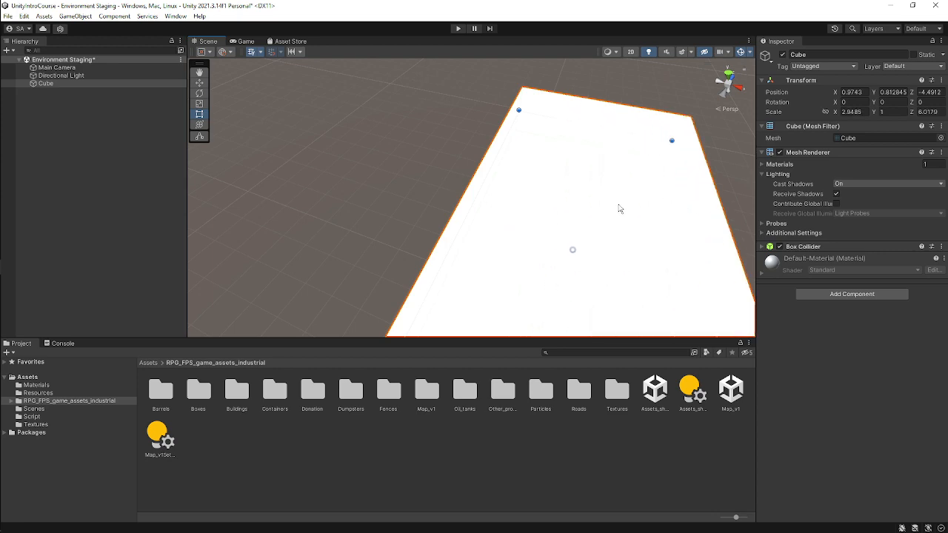
Frame the stretched Cube, orbit around it, and switch to the Scale tool.
key(f)
right_drag(591, 221, 518, 222)
middle_drag(556, 259, 477, 131)
key(r)
right_drag(475, 224, 492, 192)
middle_drag(507, 265, 503, 217)
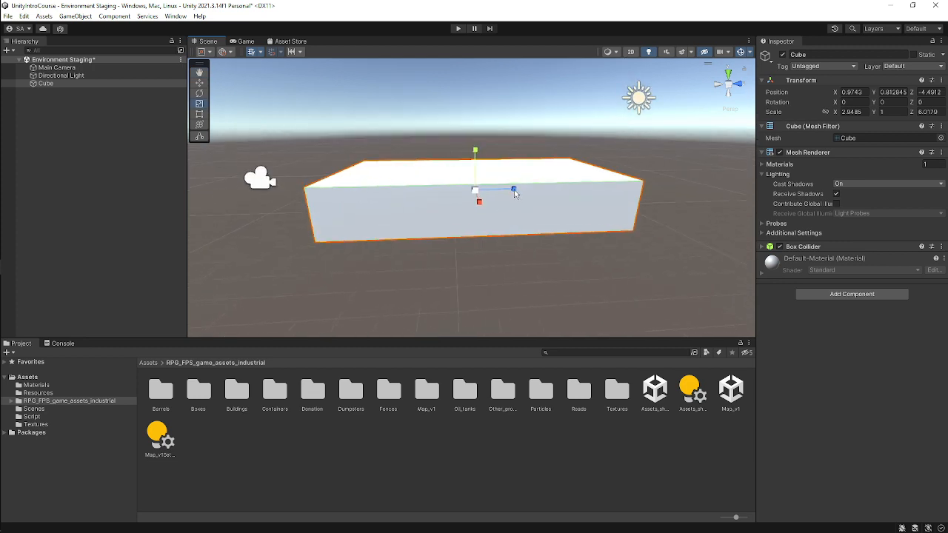
Scale the Cube down with the Scale tool to about 5.6 on Z and about 2.51 on X.
drag(515, 193, 480, 197)
right_drag(451, 175, 585, 256)
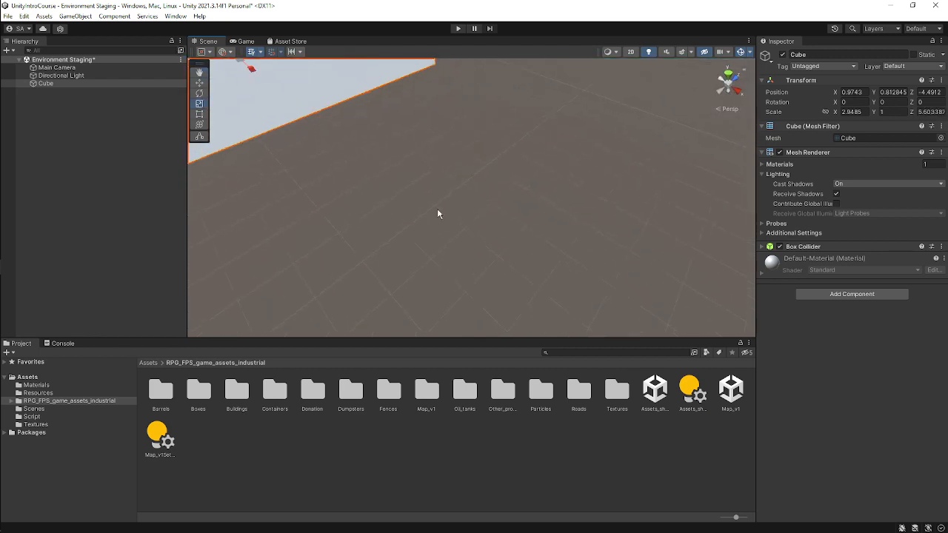
middle_drag(356, 171, 436, 220)
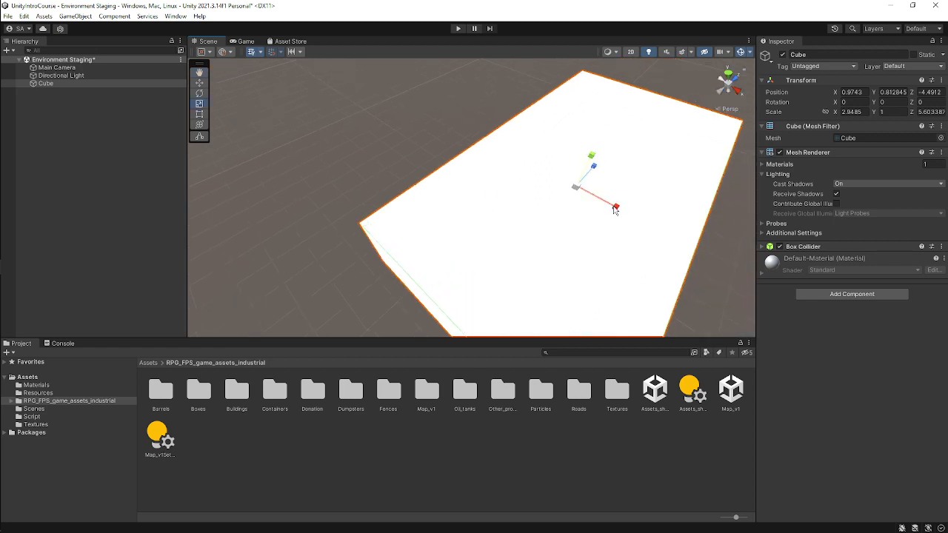
mouse_move(616, 207)
mouse_down()
mouse_move(657, 226)
mouse_move(615, 208)
mouse_up()
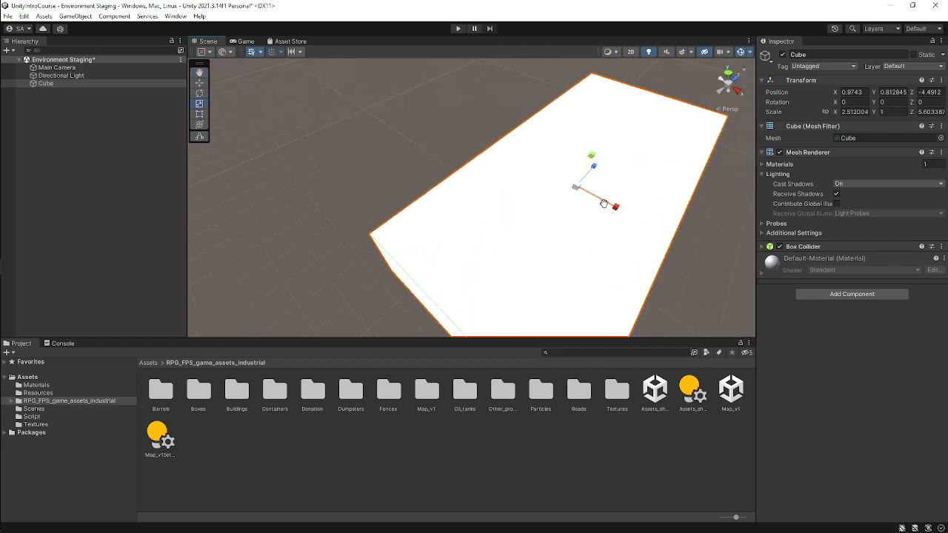
Switch to the Rect tool and widen the Cube to an X scale of about 4.26.
middle_drag(605, 205, 567, 207)
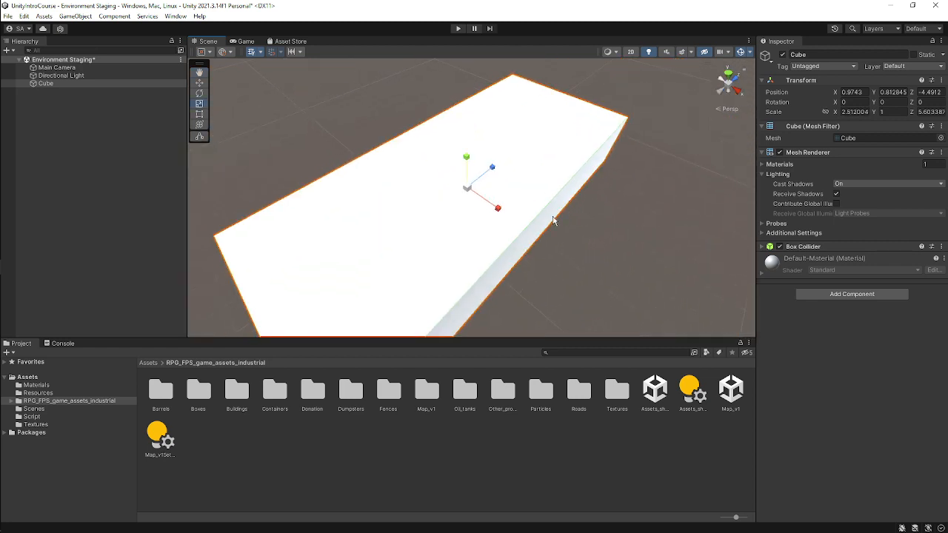
key(t)
drag(538, 226, 681, 299)
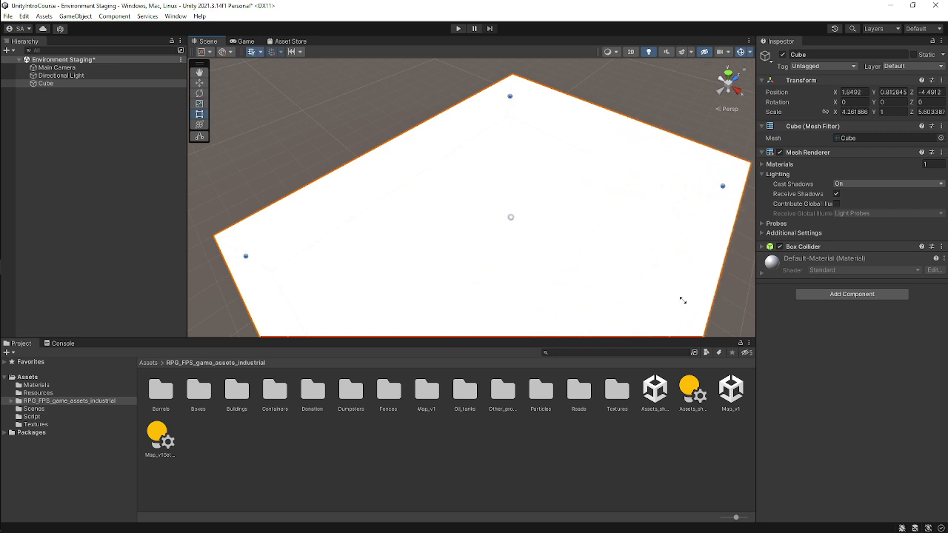
Delete the Cube from the scene and save the scene.
scroll(499, 167, down, 2)
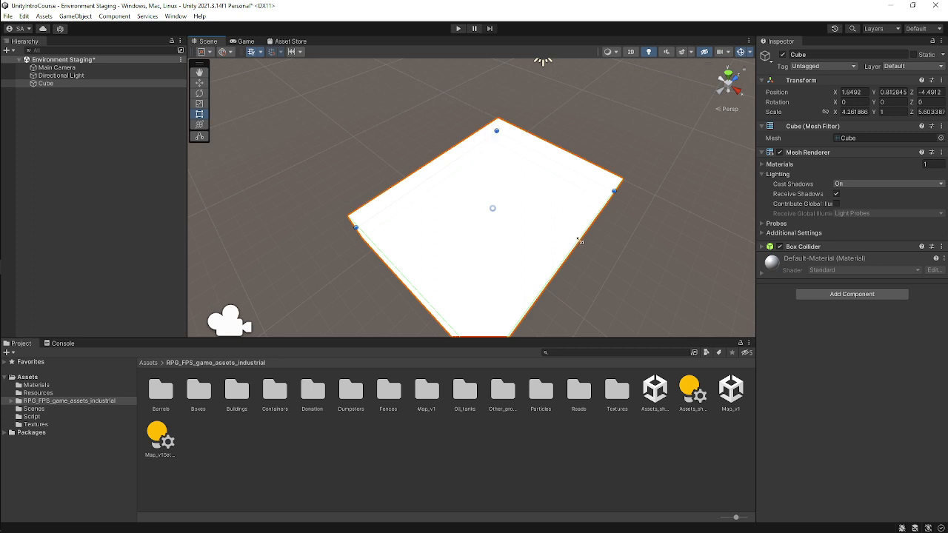
drag(581, 240, 541, 210)
key(Delete)
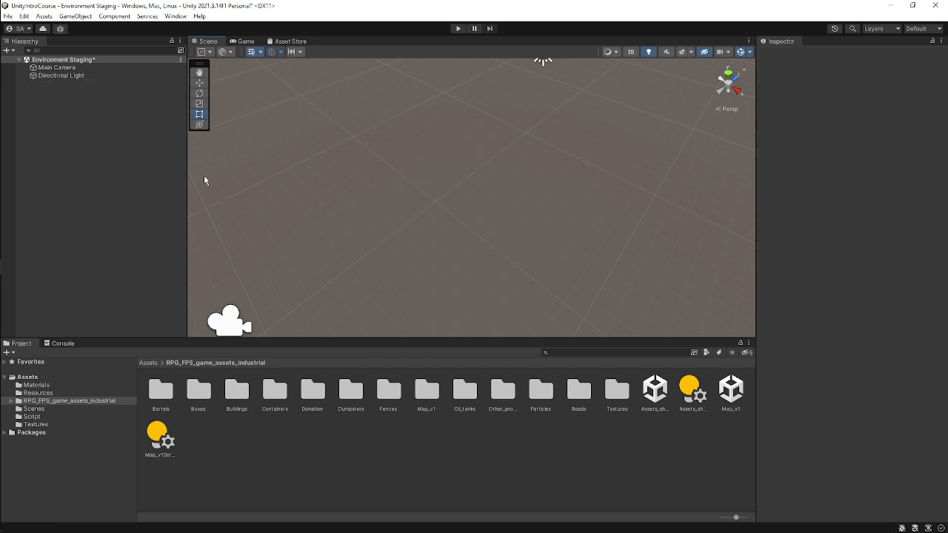
key(ctrl+s)
scroll(525, 187, down, 5)
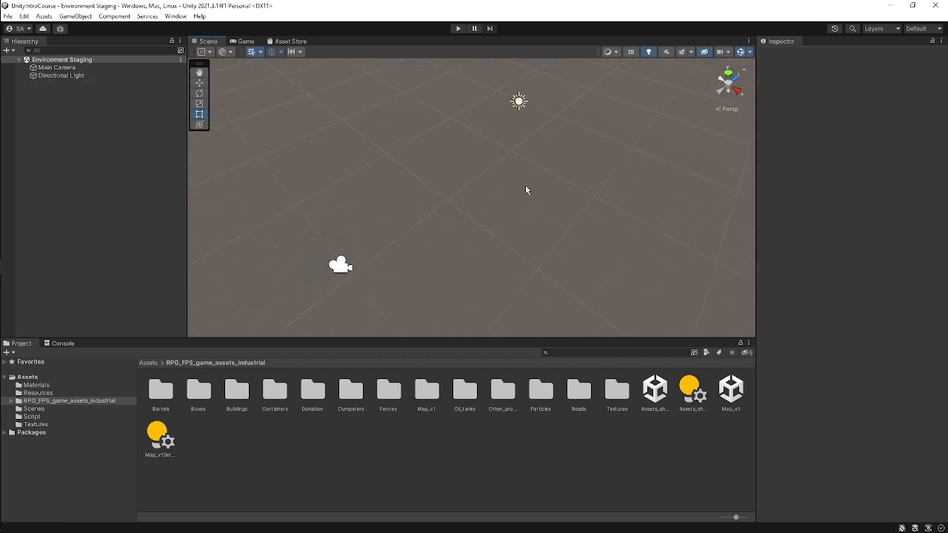
alt+drag(513, 179, 490, 240)
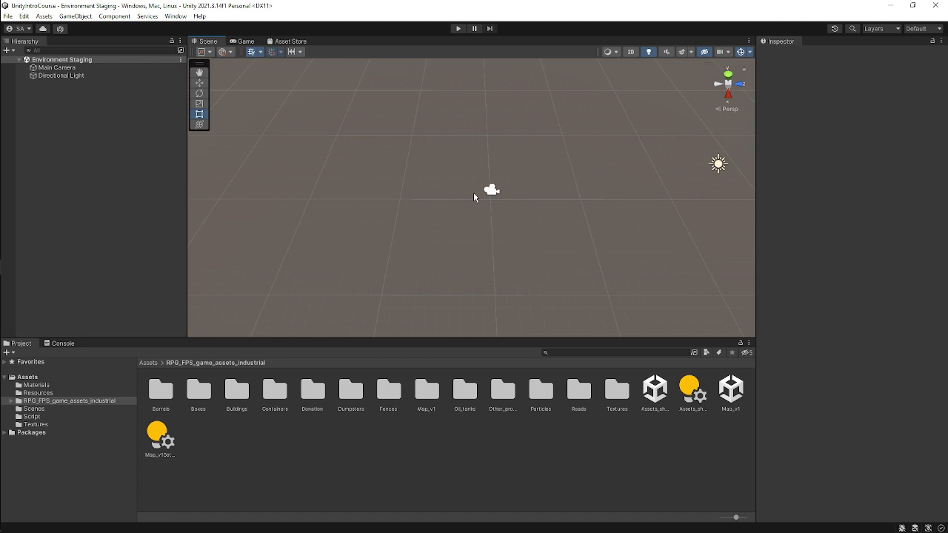
key(q)
key(w)
key(e)
middle_drag(628, 240, 472, 219)
scroll(467, 234, down, 2)
scroll(462, 221, up, 2)
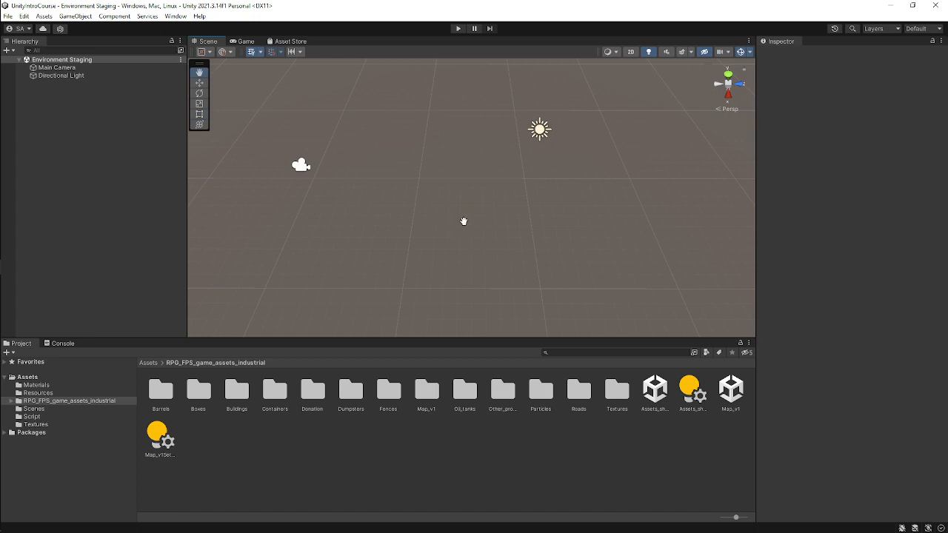
click(115, 76)
click(122, 182)
click(62, 404)
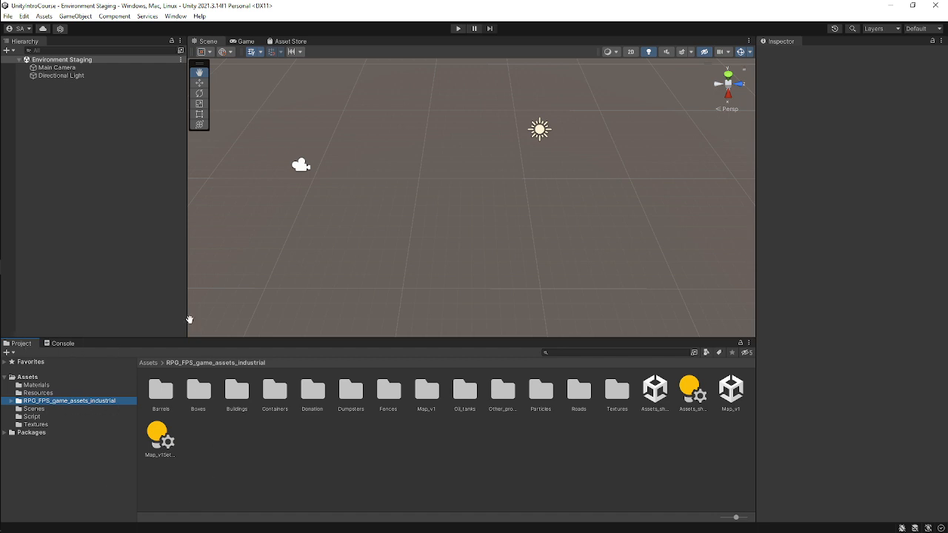
Enlarge the Project panel and browse to the RPG_FPS_game_assets_industrial folder under Assets.
drag(354, 341, 453, 80)
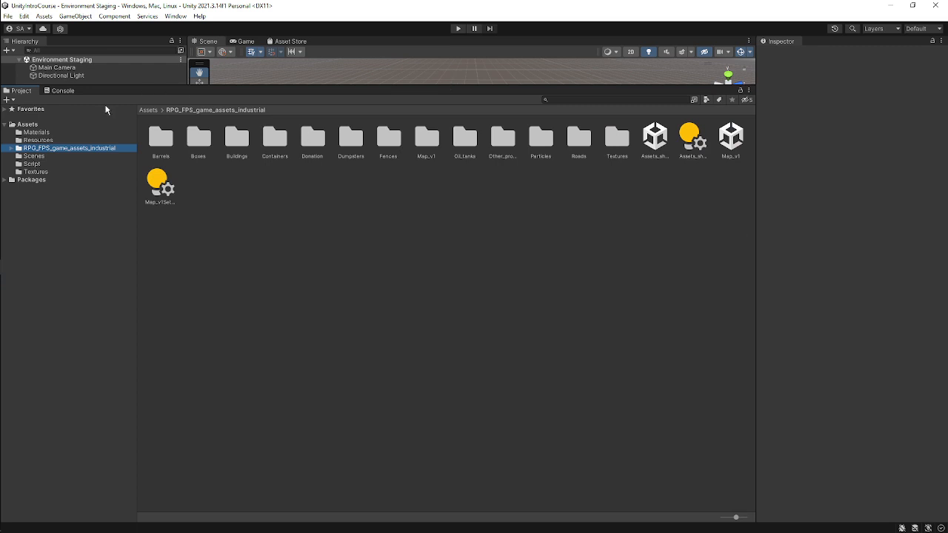
click(26, 125)
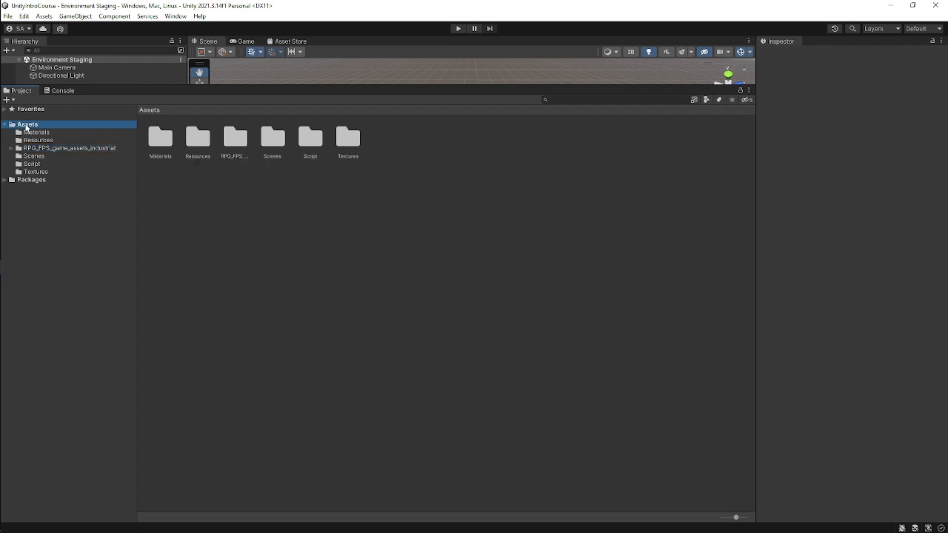
click(66, 148)
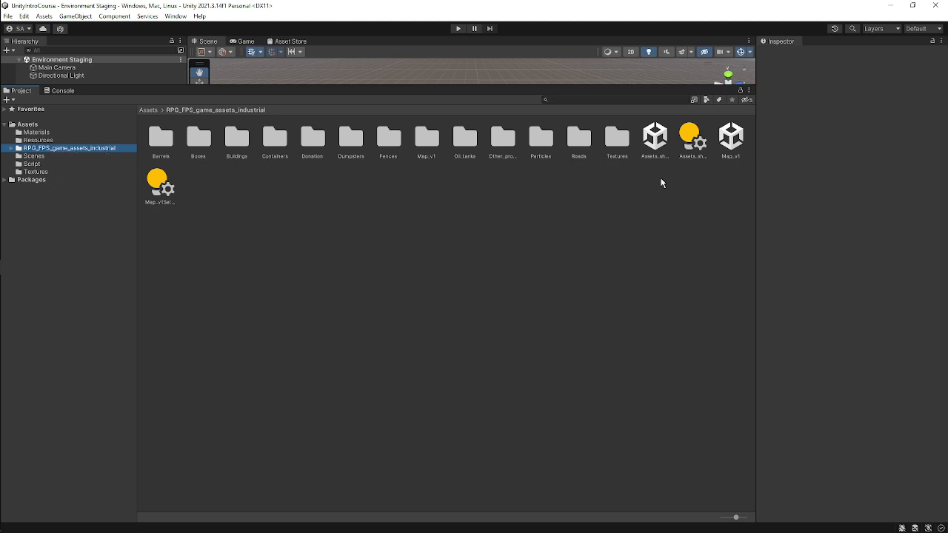
click(165, 141)
click(623, 259)
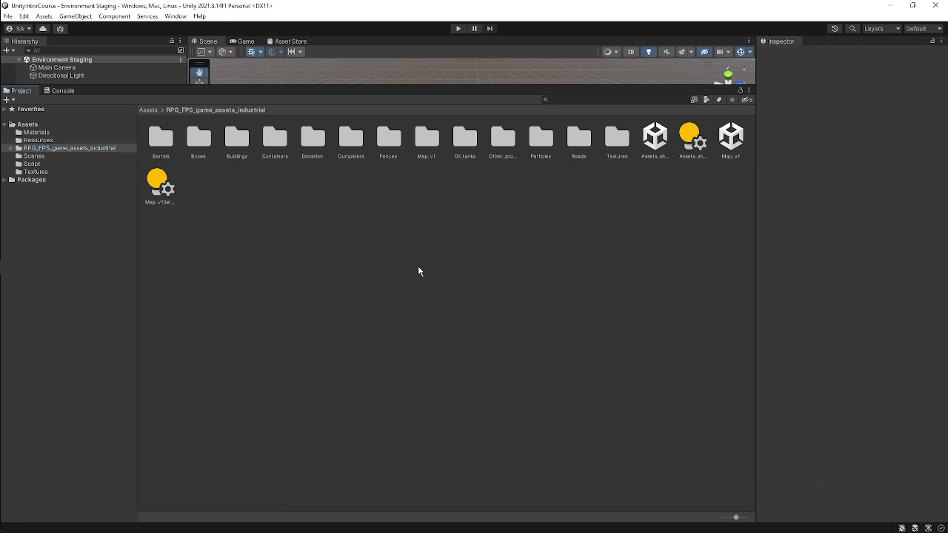
Expand the RPG_FPS_game_assets_industrial folder tree and each of its subfolders to survey the asset pack.
click(11, 148)
click(46, 157)
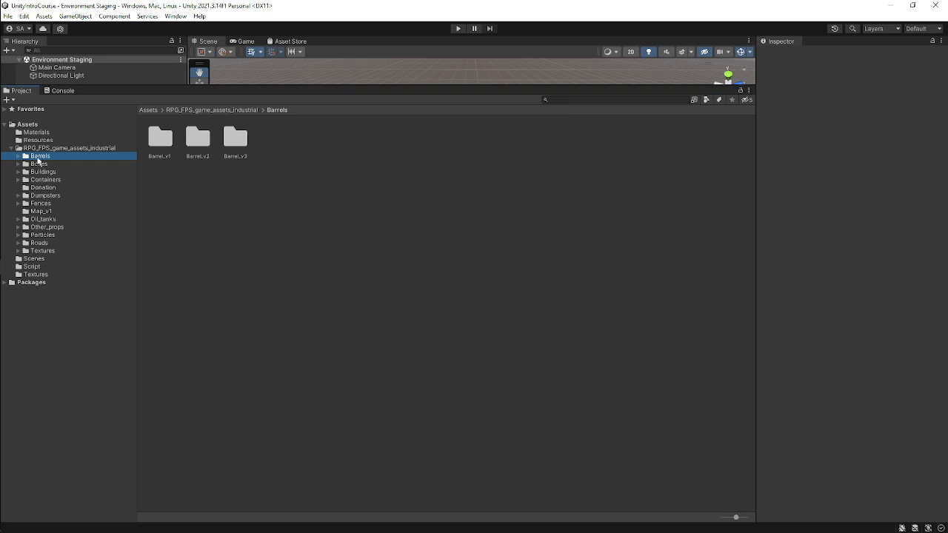
click(18, 156)
click(17, 188)
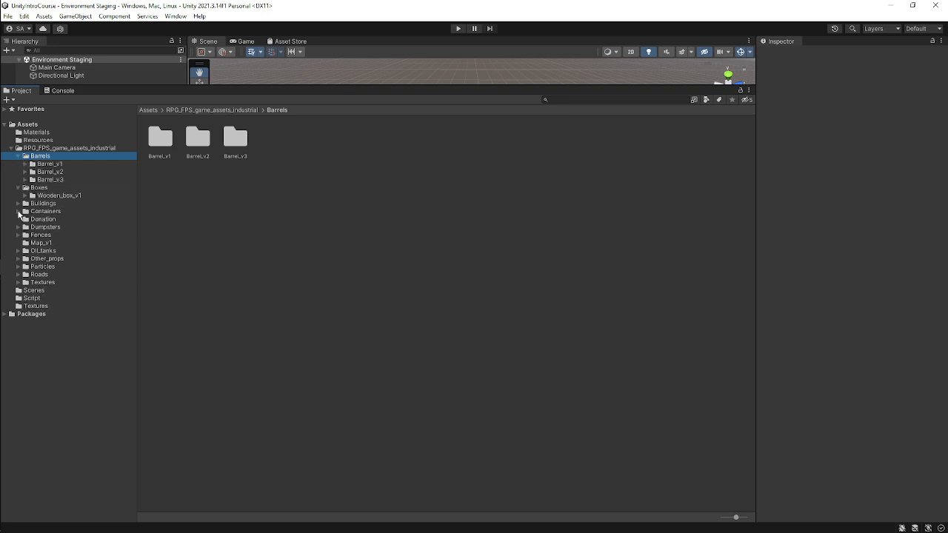
click(18, 204)
click(18, 219)
click(18, 243)
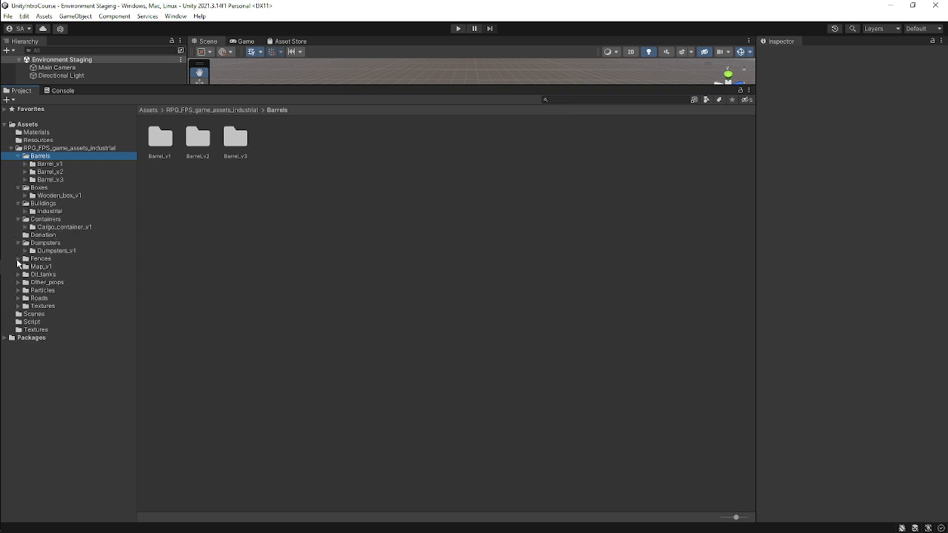
click(18, 258)
click(18, 290)
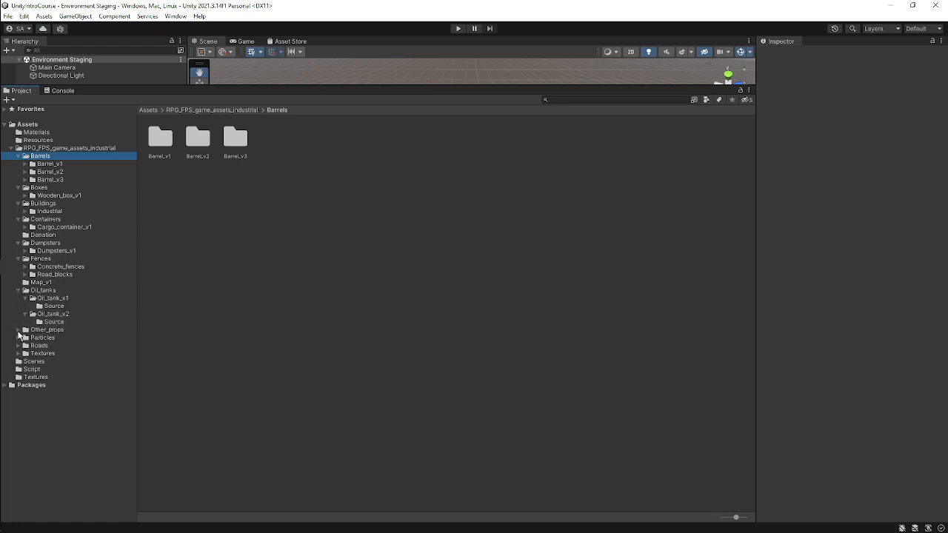
click(18, 330)
click(18, 392)
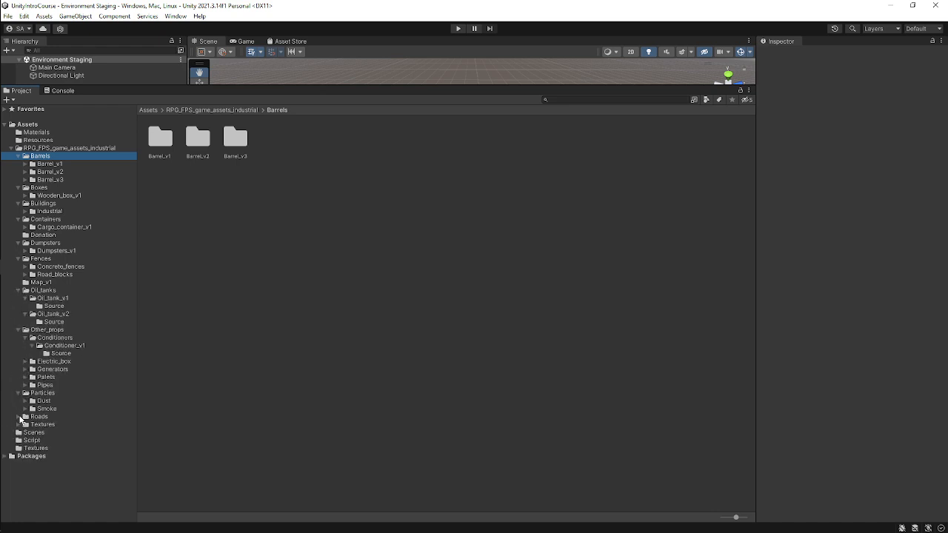
click(18, 416)
click(18, 456)
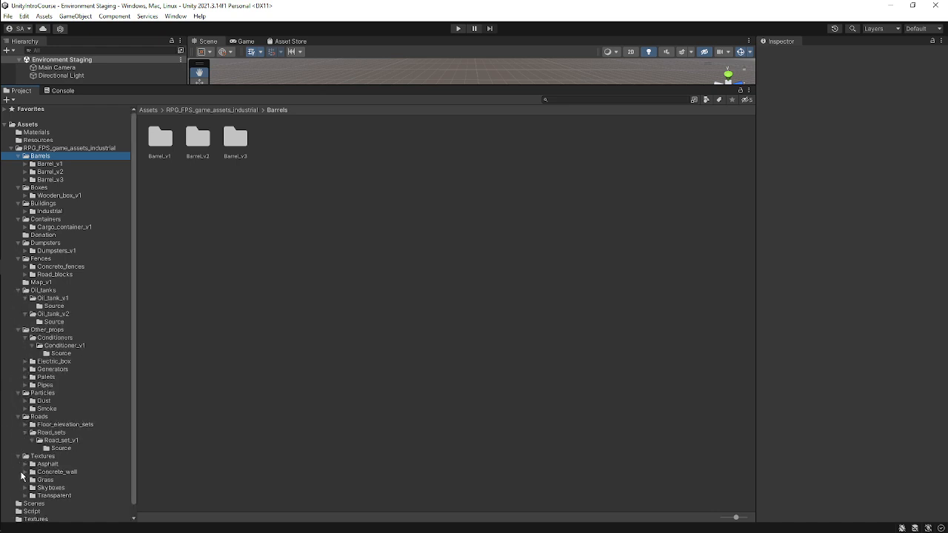
Open the Barrel_v1 folder, enlarge the asset thumbnails, and select the Barrel_v1_LD1 prefab.
click(50, 163)
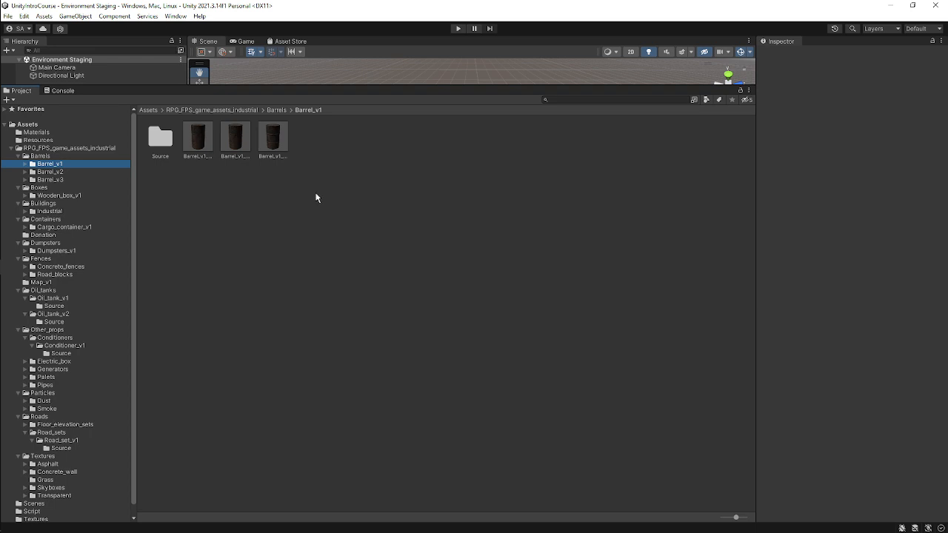
ctrl+scroll(315, 198, up, 3)
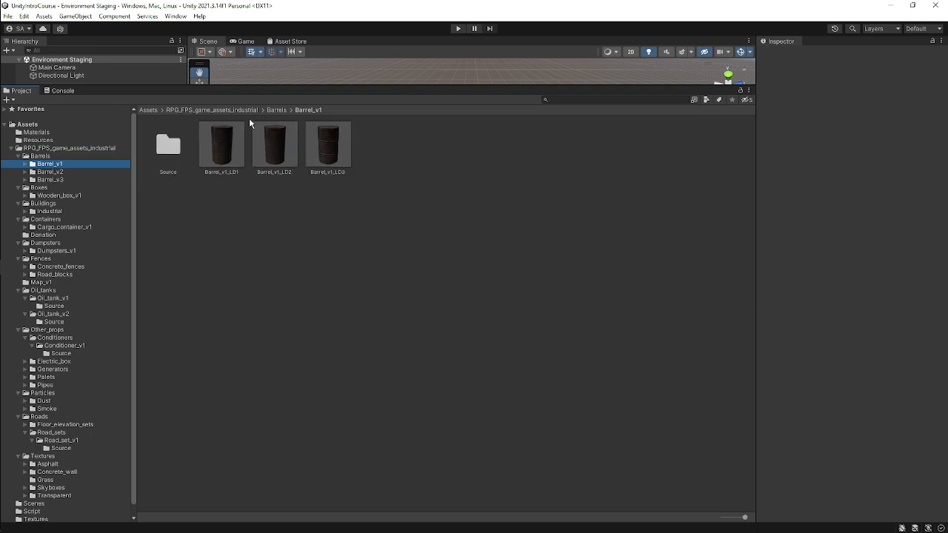
click(222, 144)
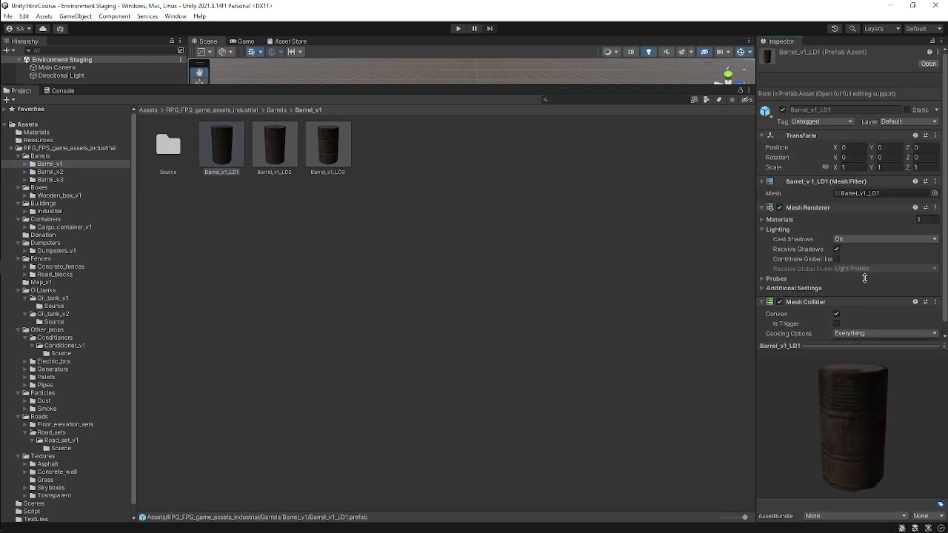
Enlarge the Inspector's preview area, widen the Inspector, and rotate the barrel preview.
drag(864, 278, 812, 235)
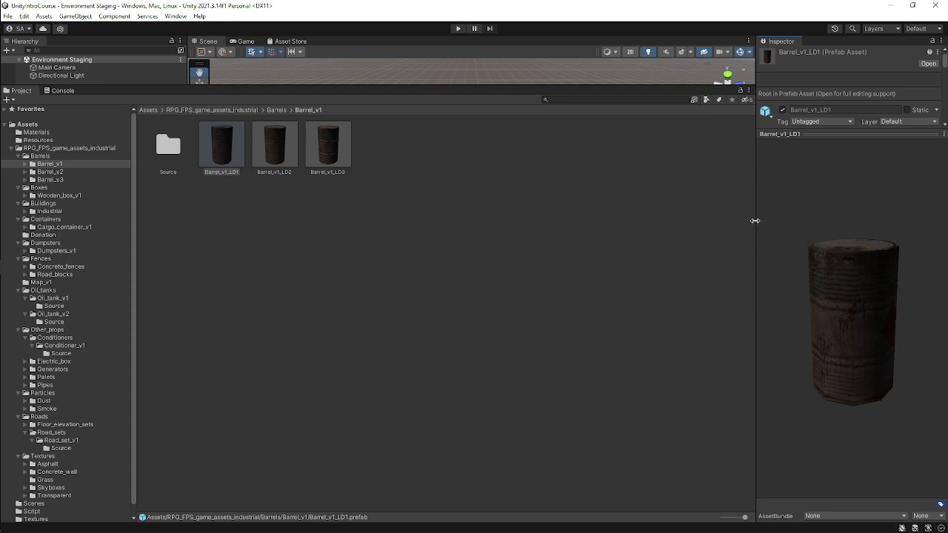
drag(754, 226, 590, 235)
drag(853, 356, 520, 341)
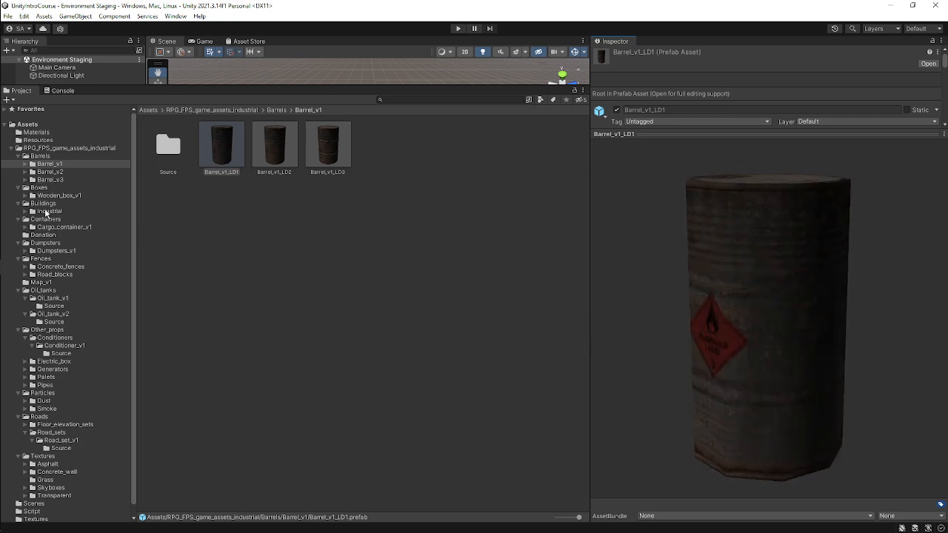
Open the Industrial > Hangars > Hangar_v1 folder and preview the Hangar_v1_full prefab from several angles.
click(48, 212)
click(24, 212)
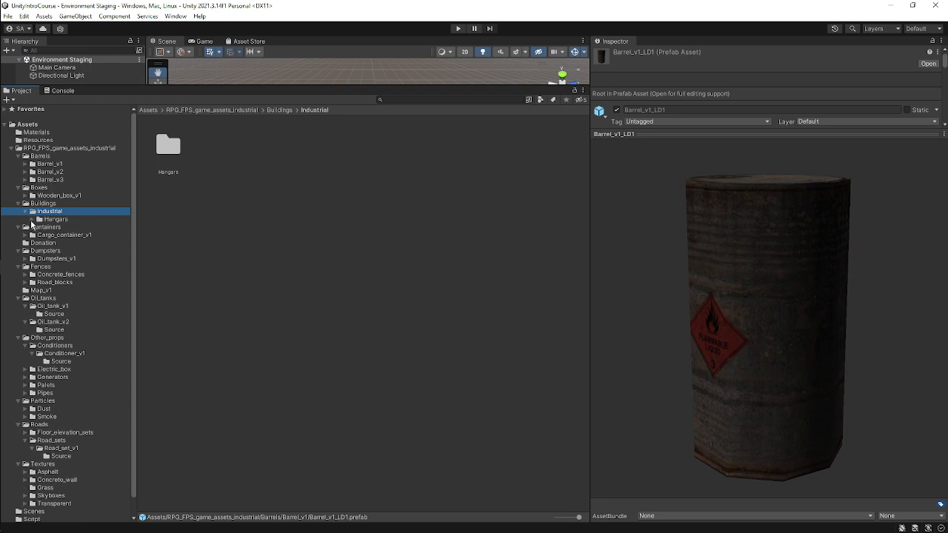
click(33, 220)
click(64, 227)
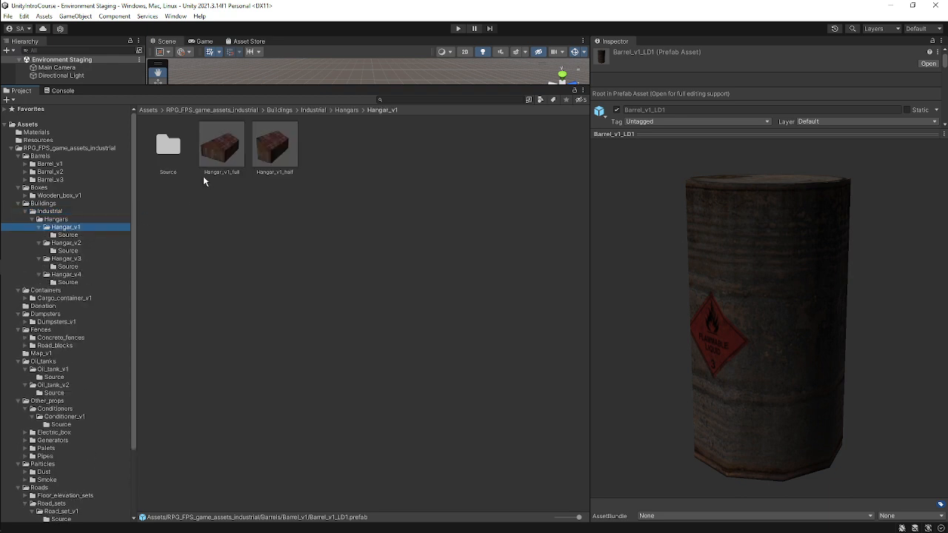
click(222, 150)
drag(776, 331, 436, 294)
drag(786, 313, 587, 135)
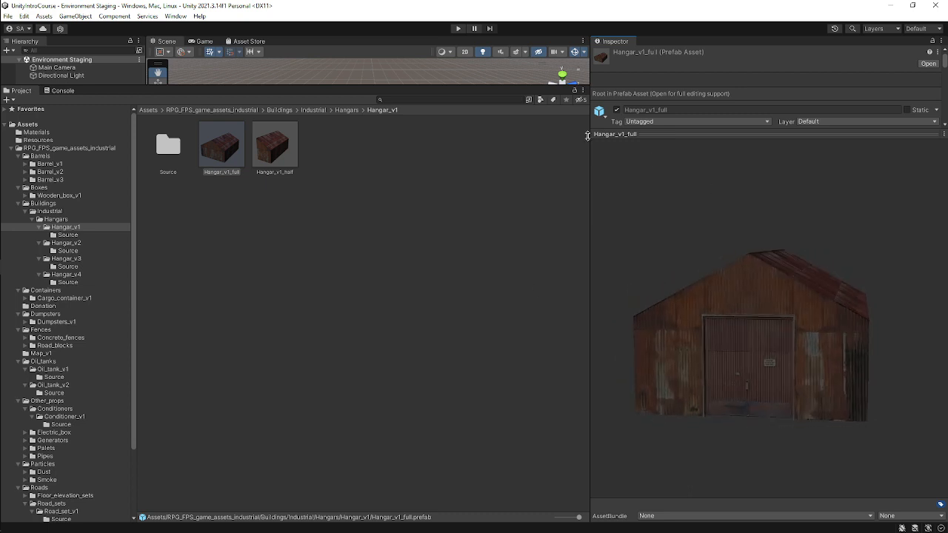
drag(703, 134, 703, 114)
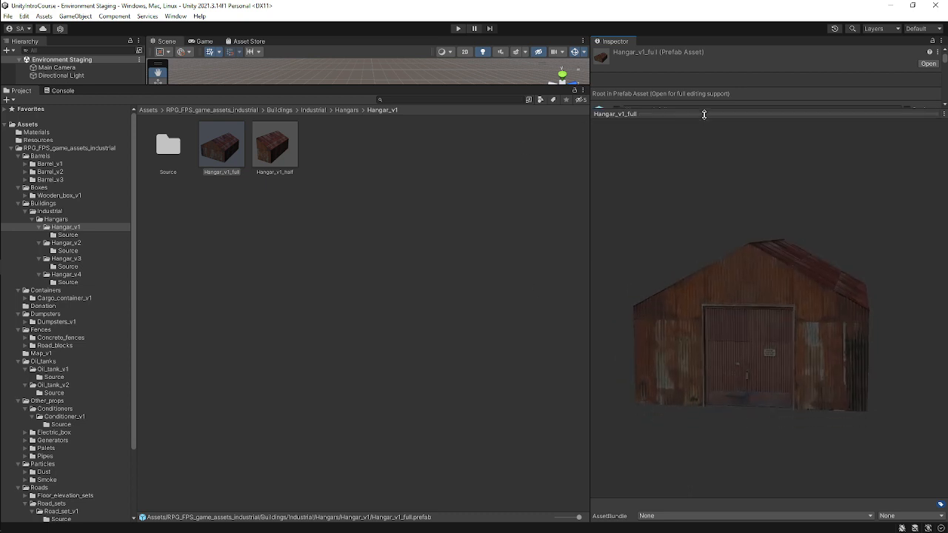
Open the Hangar_v2 folder and preview its hangar and outbuilding prefabs one by one, rotating each preview.
click(67, 243)
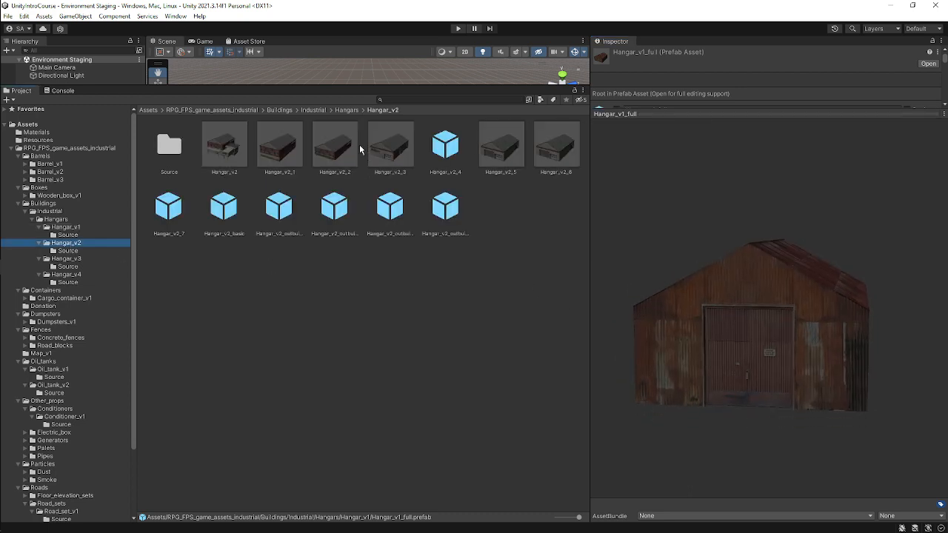
click(225, 147)
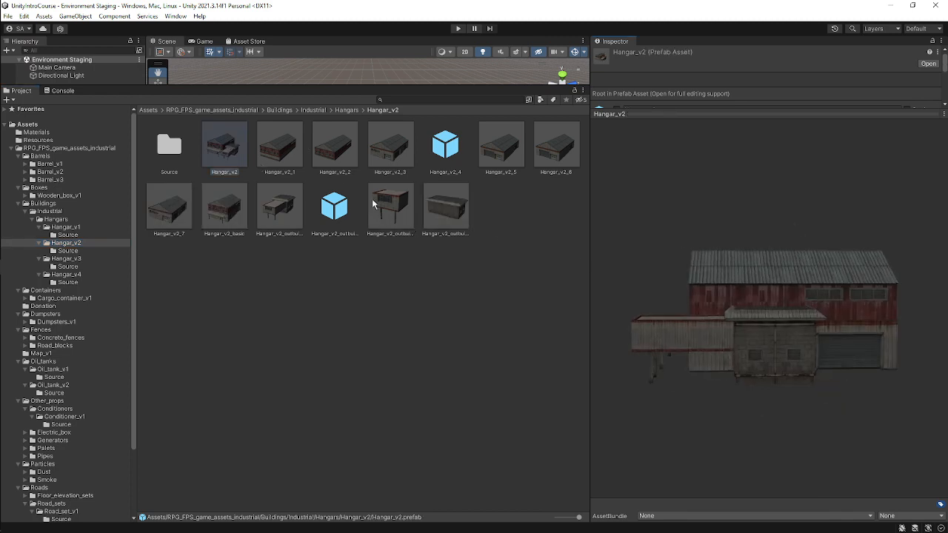
click(275, 152)
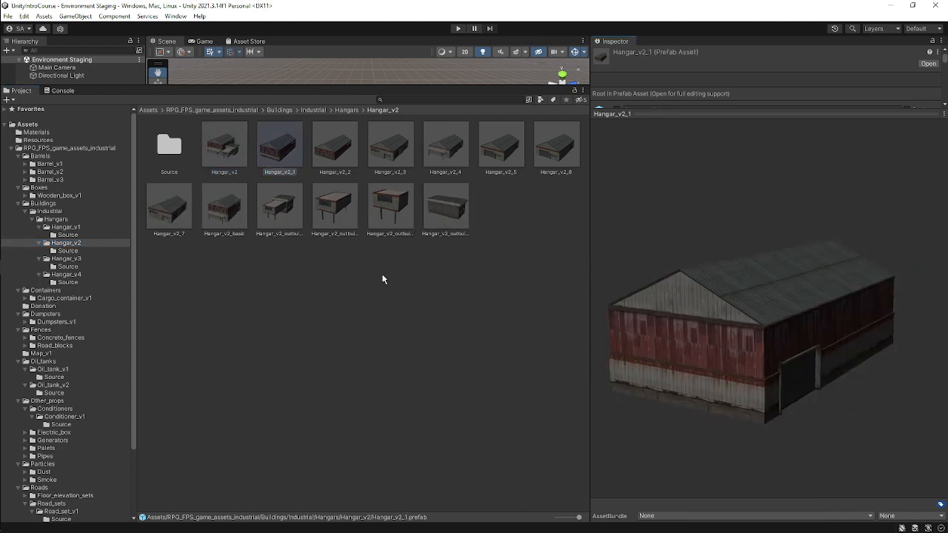
click(357, 154)
click(830, 380)
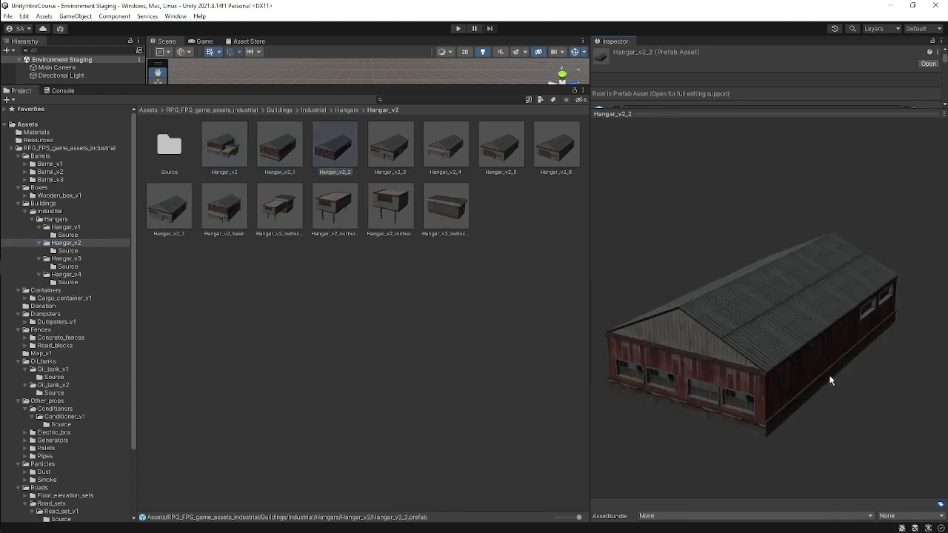
click(410, 153)
drag(900, 380, 710, 318)
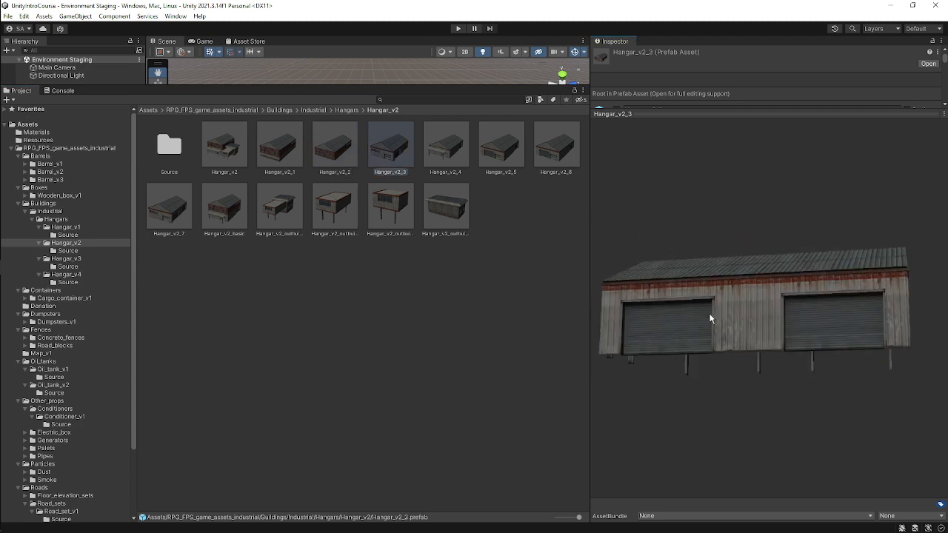
click(504, 152)
drag(859, 366, 167, 123)
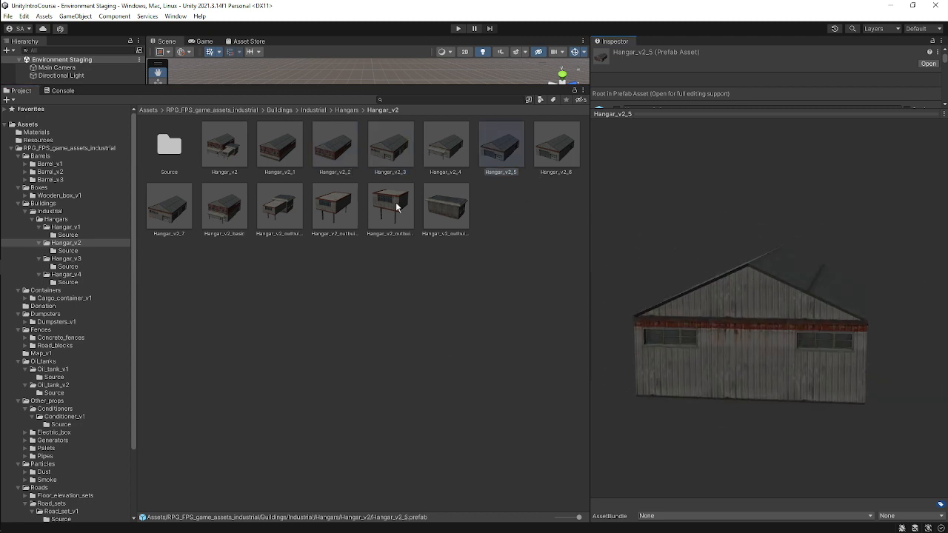
click(294, 211)
drag(904, 345, 682, 341)
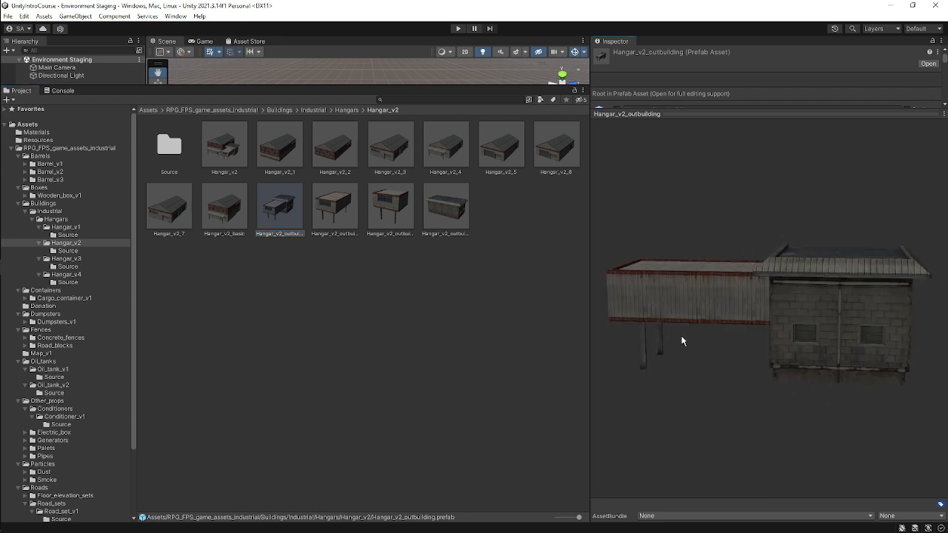
click(328, 214)
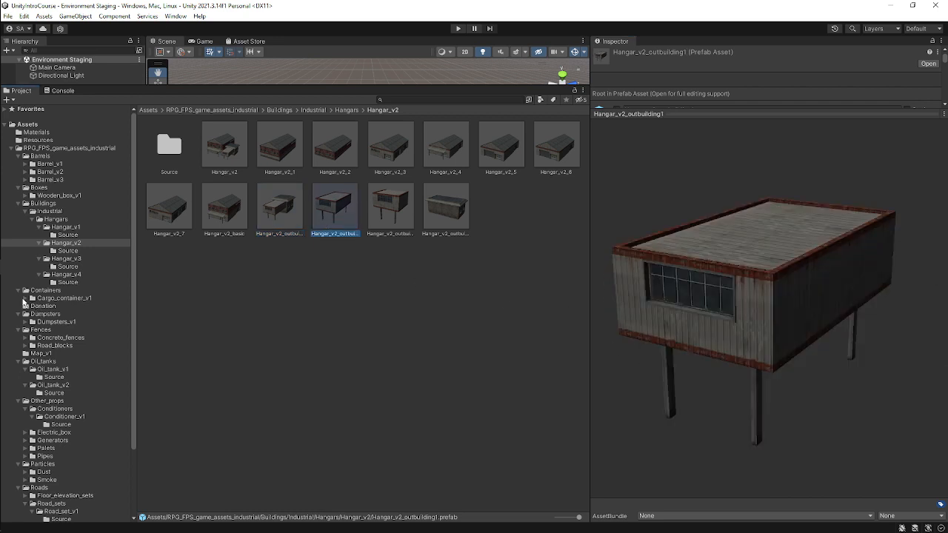
Open the Containers > Cargo_container_v1 folder and preview the closed and open cargo container prefabs.
click(24, 299)
click(65, 291)
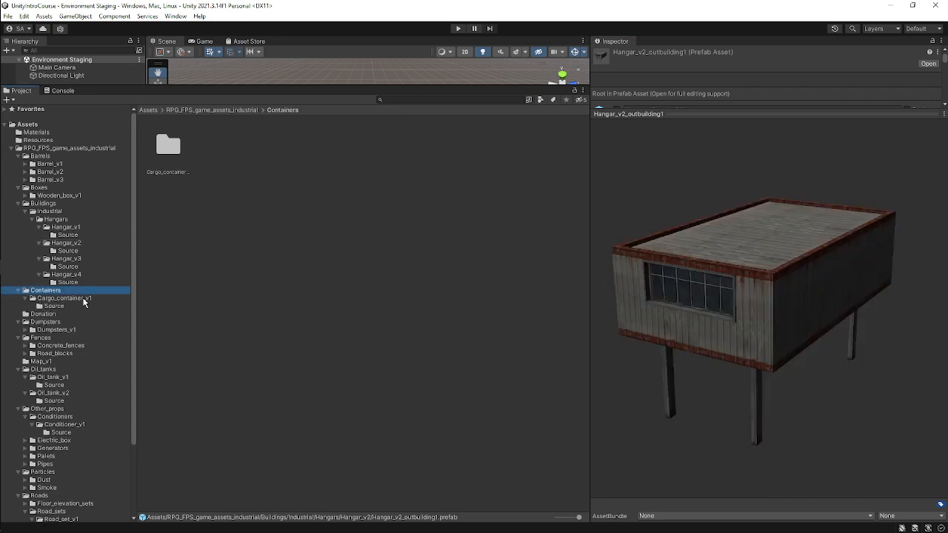
click(84, 299)
click(224, 148)
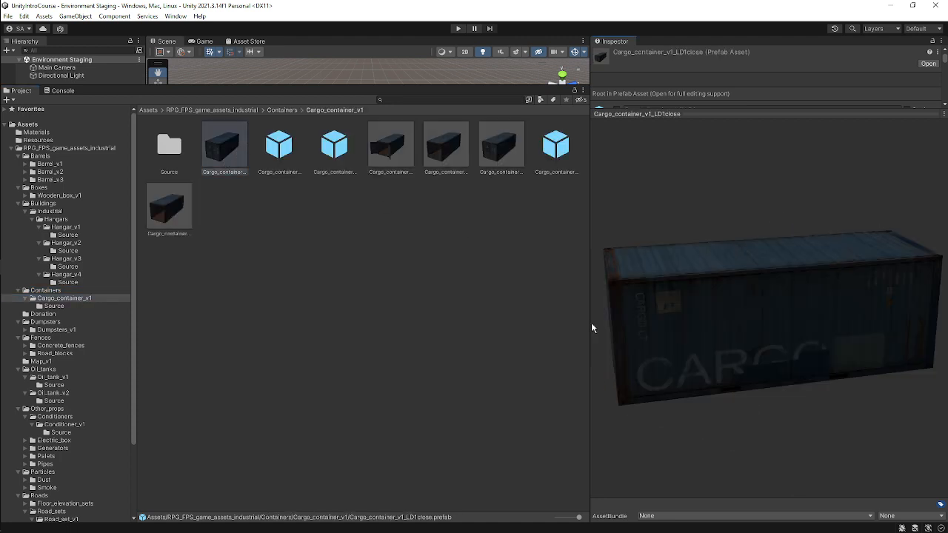
drag(590, 322, 694, 354)
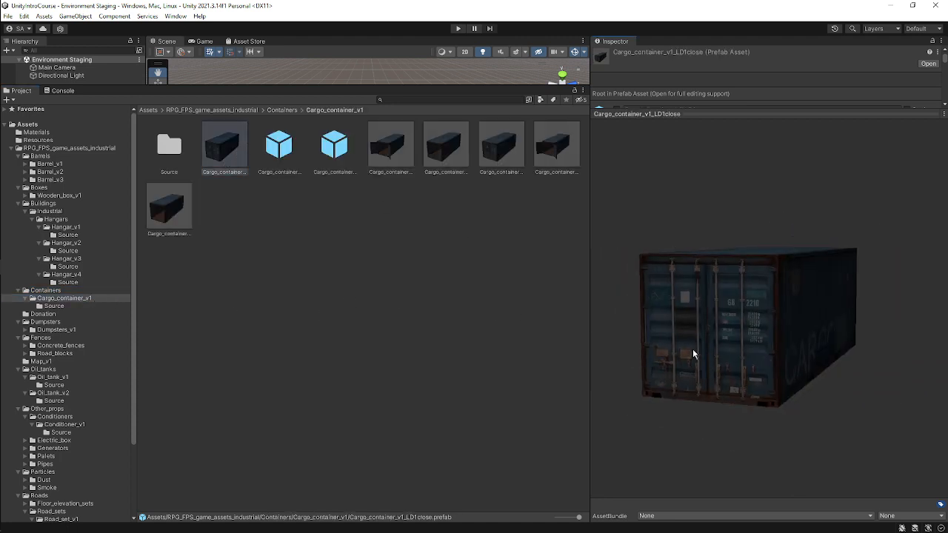
click(390, 148)
drag(787, 313, 729, 300)
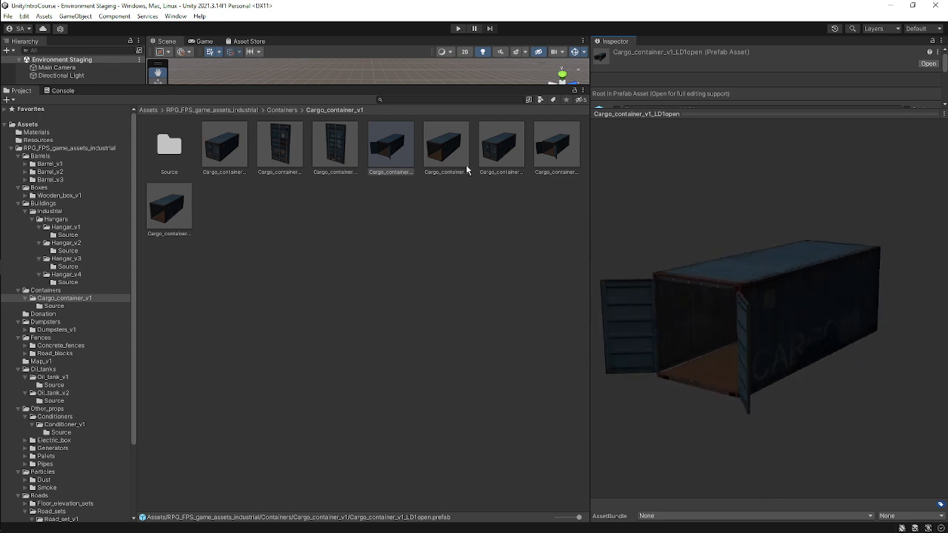
Preview the remaining cargo container variants, rotating each one in the Inspector preview.
click(464, 166)
drag(732, 239, 666, 281)
click(491, 126)
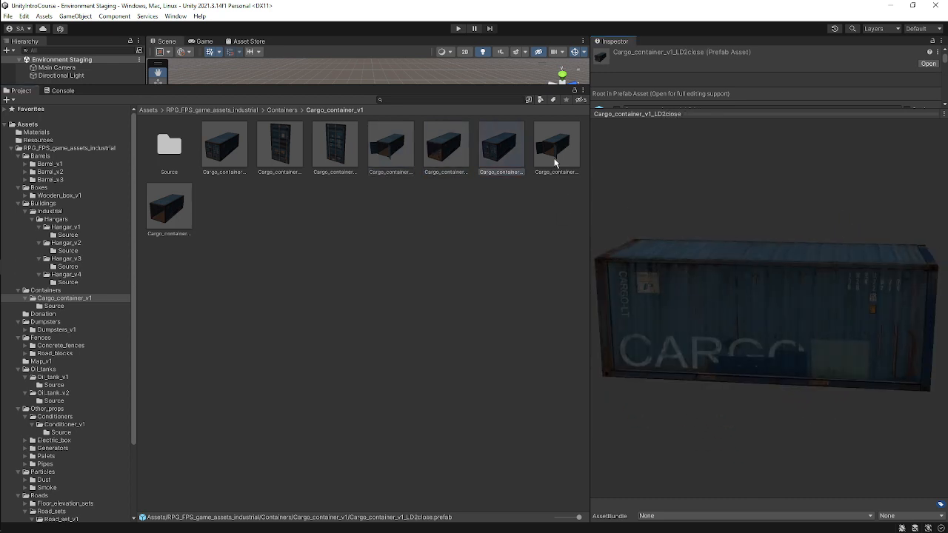
click(555, 162)
drag(804, 360, 778, 304)
click(172, 221)
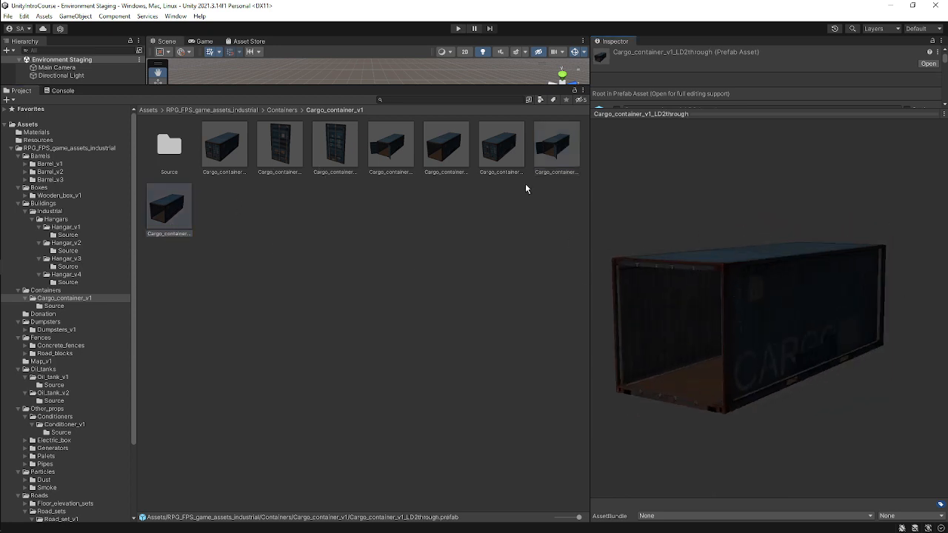
click(556, 165)
drag(832, 268, 797, 309)
click(488, 142)
drag(742, 297, 565, 209)
click(445, 145)
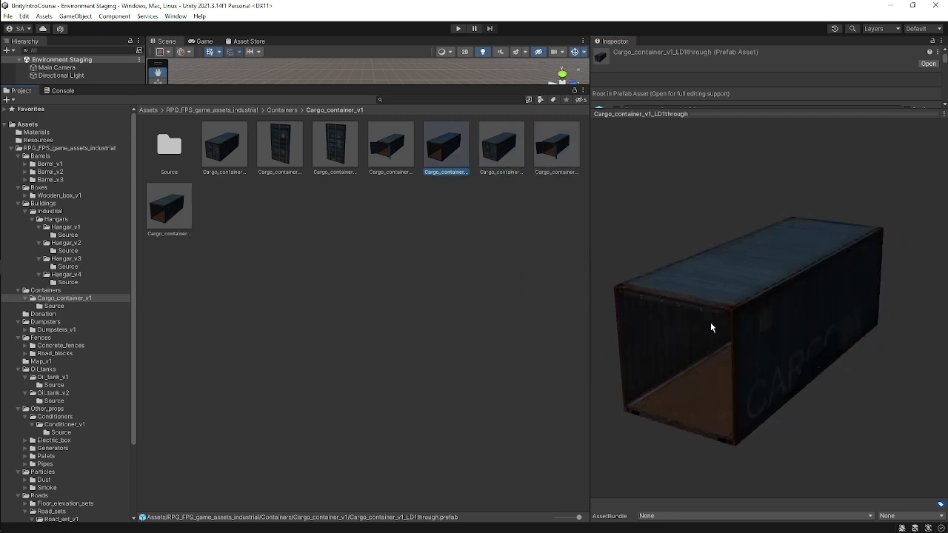
drag(710, 326, 730, 338)
click(407, 169)
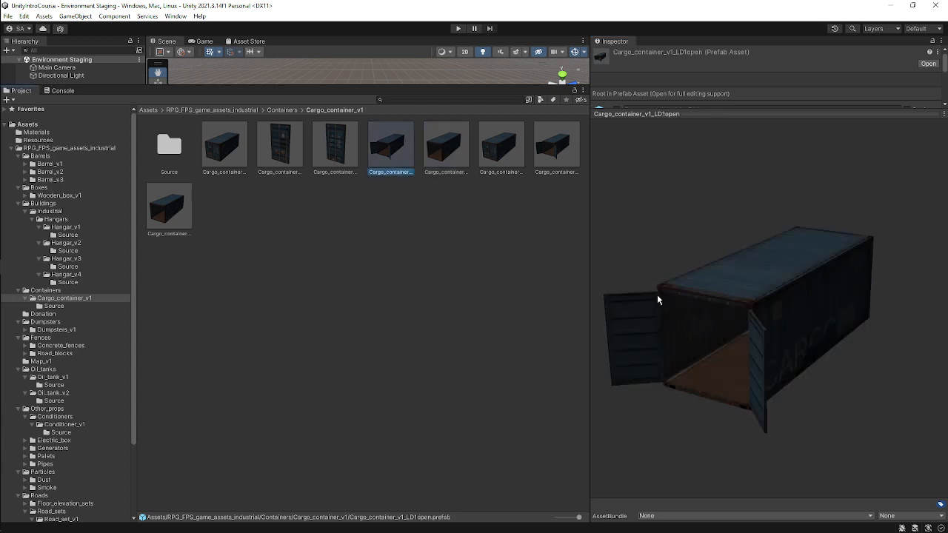
Compare the open, right-door, closed and through cargo container prefabs by rotating their Inspector previews.
drag(657, 300, 745, 364)
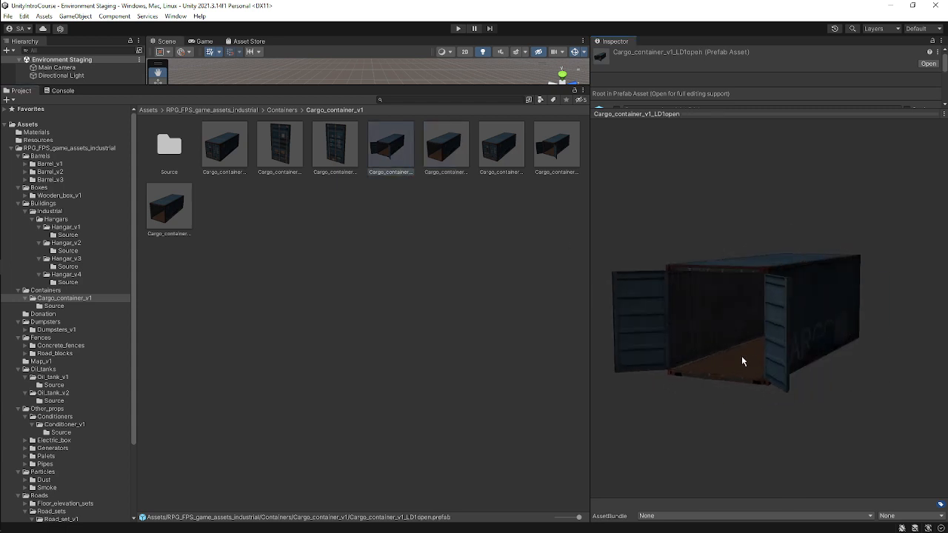
click(335, 144)
drag(607, 297, 709, 279)
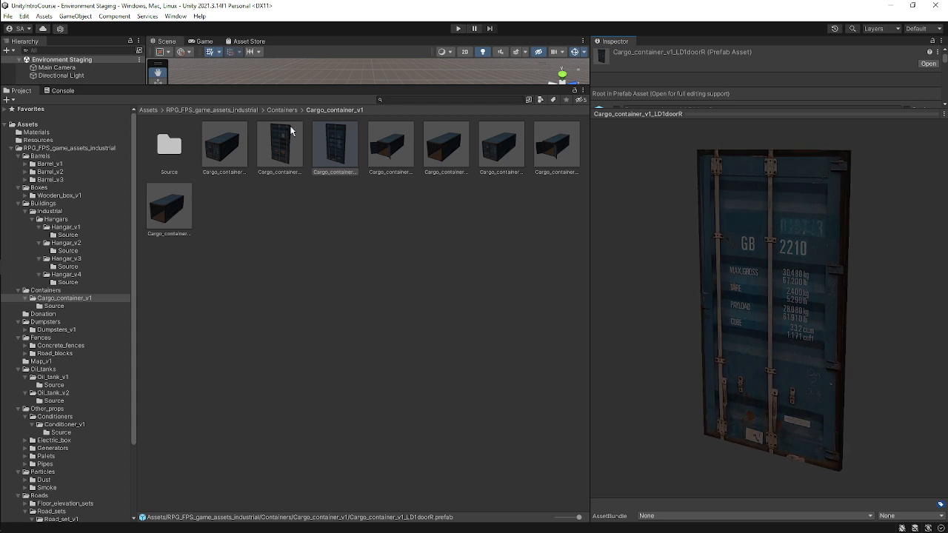
click(264, 142)
click(230, 157)
drag(607, 281, 690, 300)
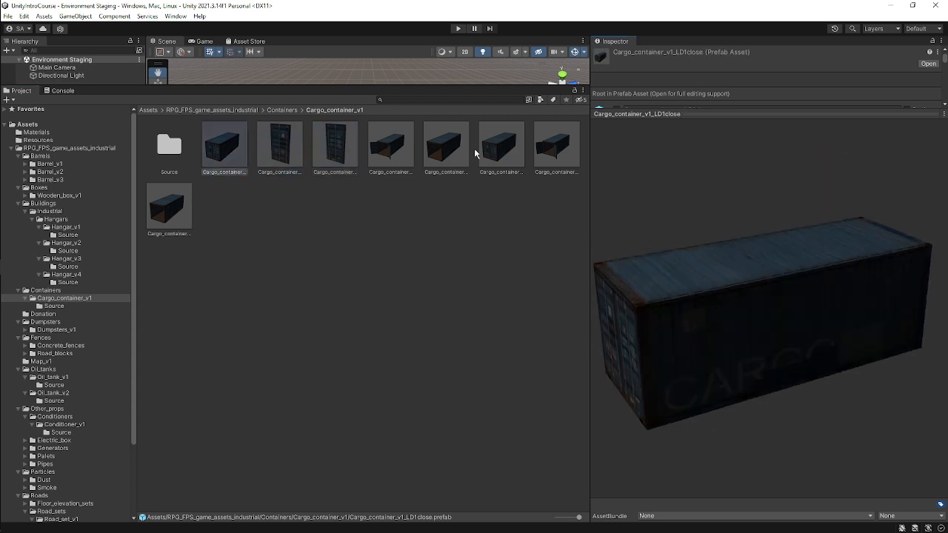
click(448, 146)
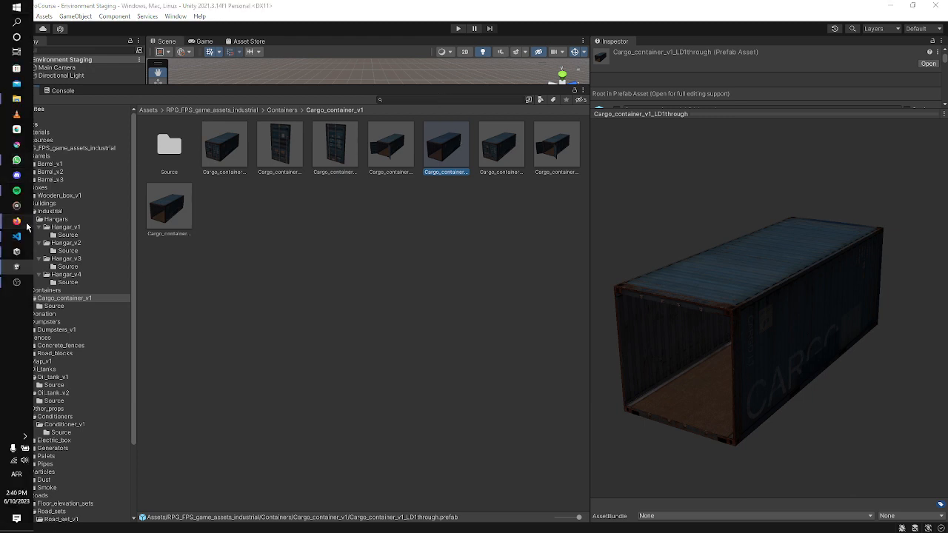
Switch to the browser and copy the URL of the RPG/FPS Game Assets (Industrial Set v2.0) Asset Store page.
mouse_move(27, 226)
click(85, 211)
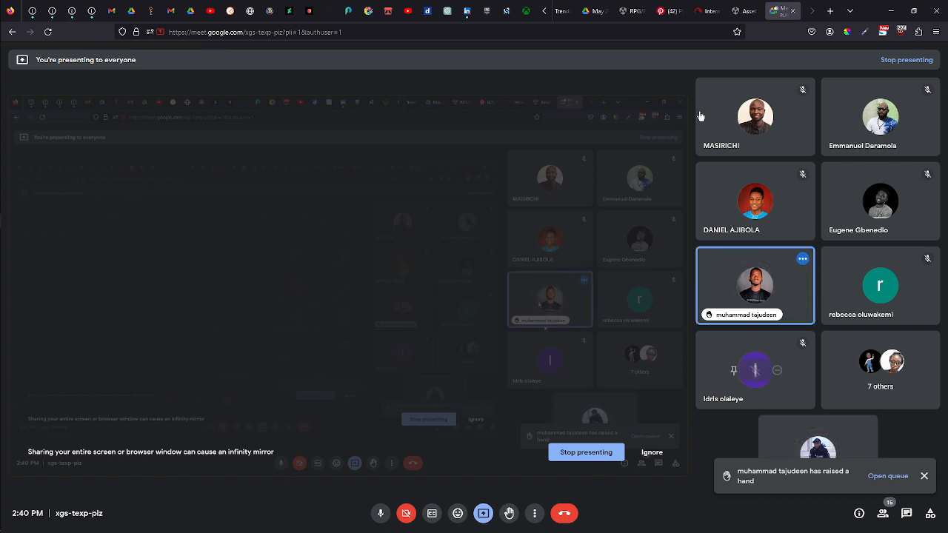
click(634, 11)
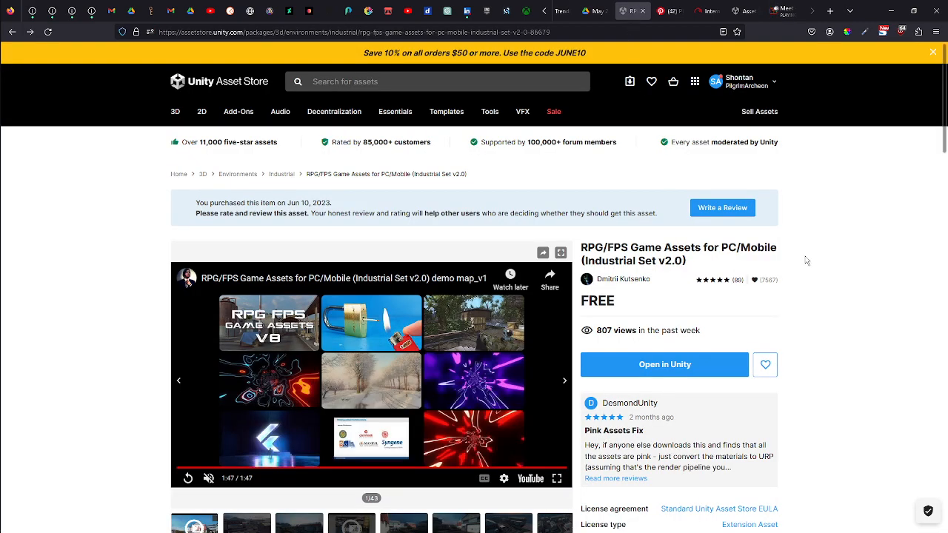
scroll(817, 257, down, 3)
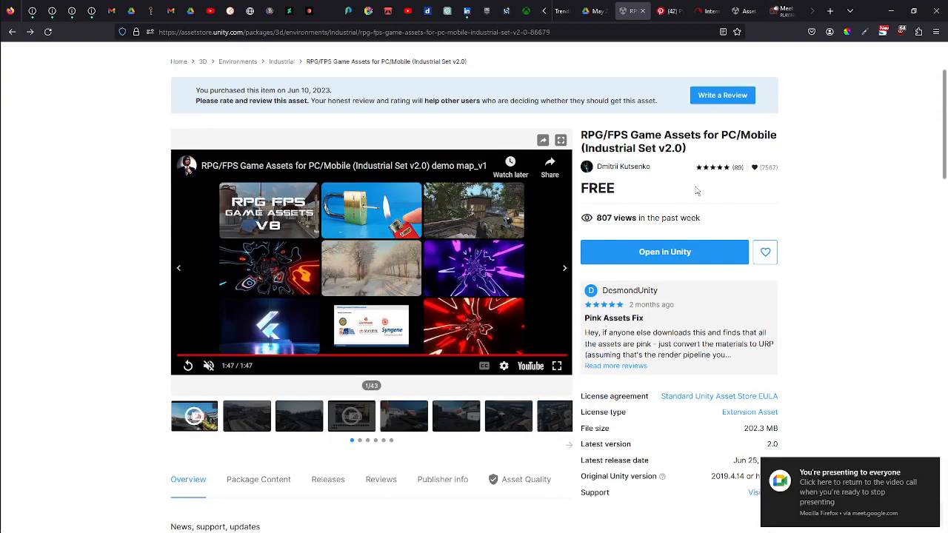
drag(693, 150, 581, 138)
click(592, 34)
key(ctrl+c)
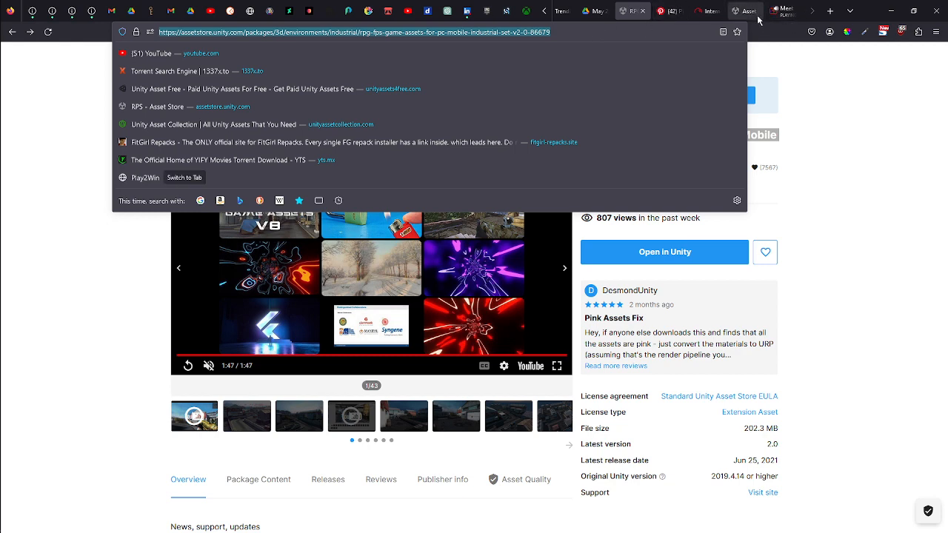
Paste the Asset Store package link into the Google Meet in-call messages and send it.
click(781, 11)
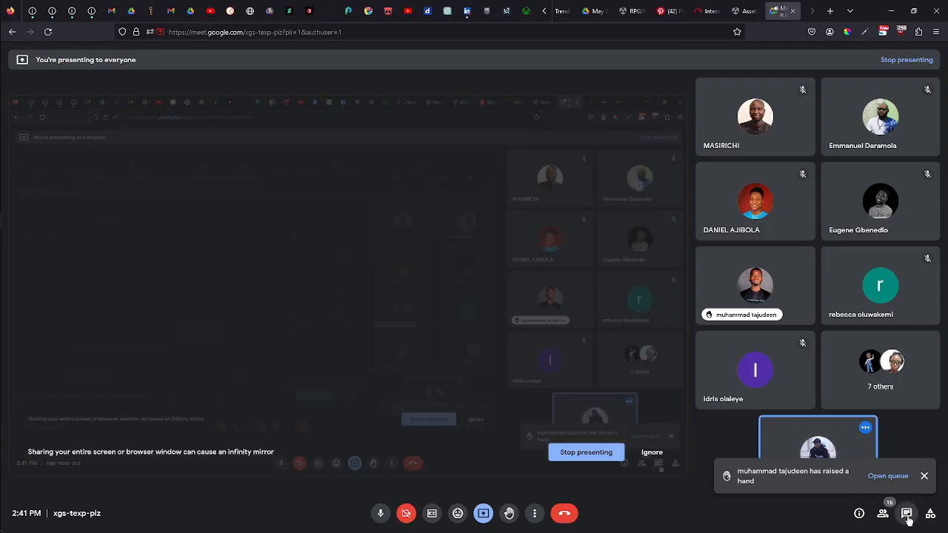
click(906, 514)
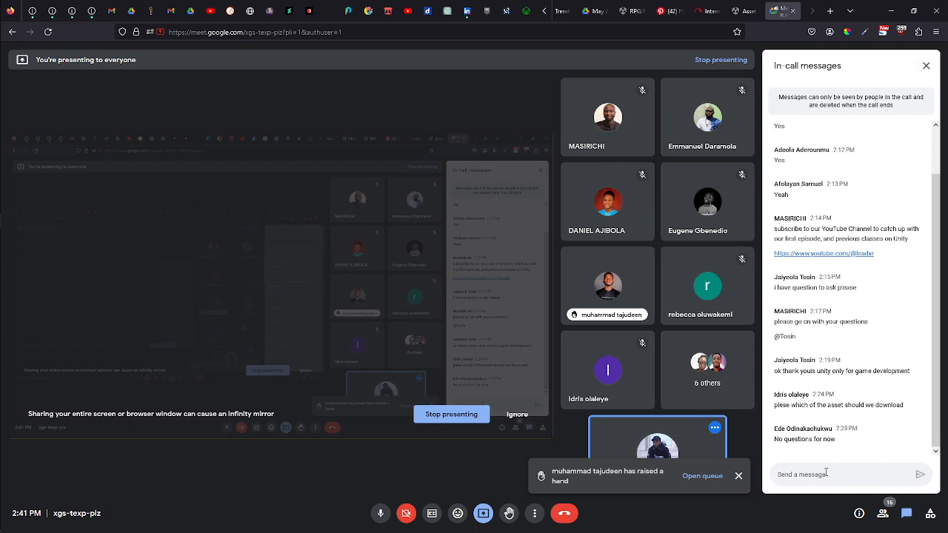
click(826, 472)
key(ctrl+v)
key(Return)
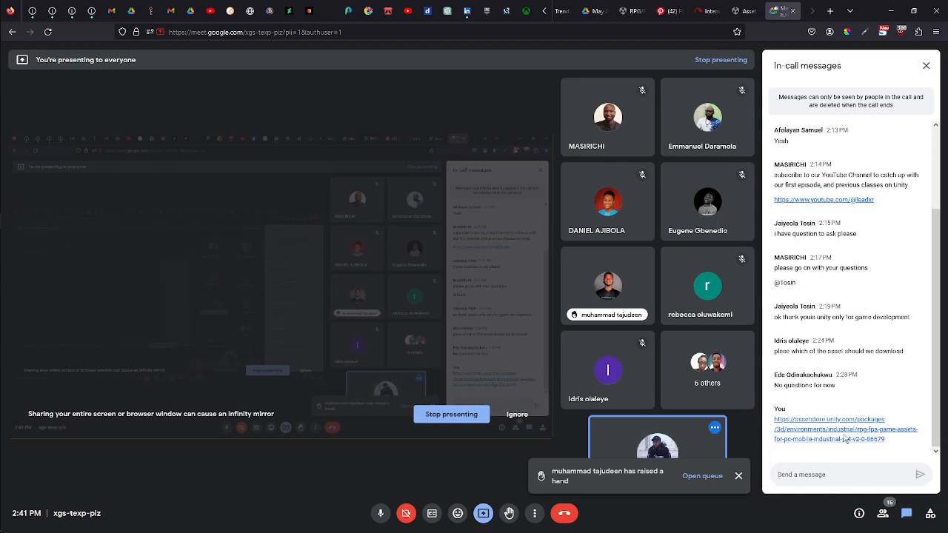
Dismiss the raised-hand notification and close the in-call messages panel.
click(739, 476)
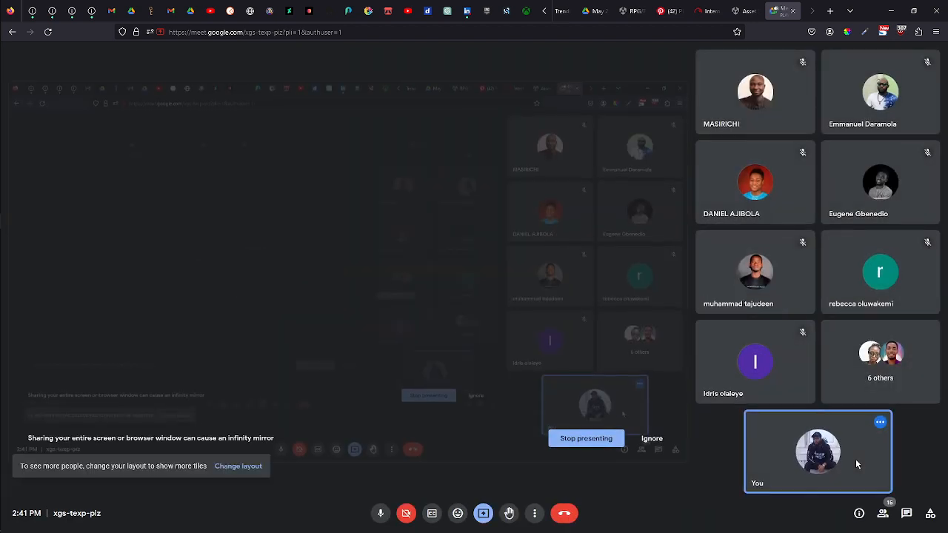
click(907, 515)
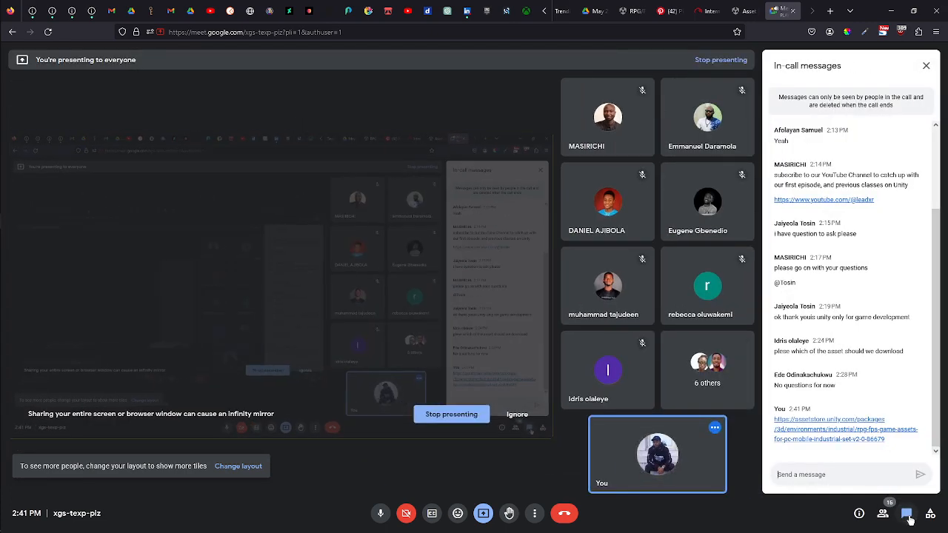
click(908, 516)
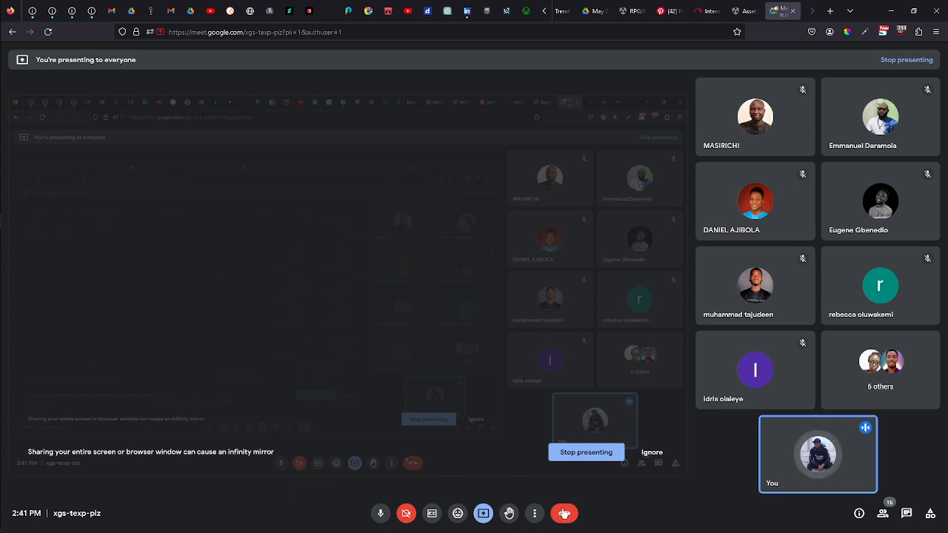
Return to Unity and preview the through and LD2open cargo container prefabs, rotating the preview.
click(892, 11)
drag(702, 258, 940, 414)
drag(842, 405, 677, 370)
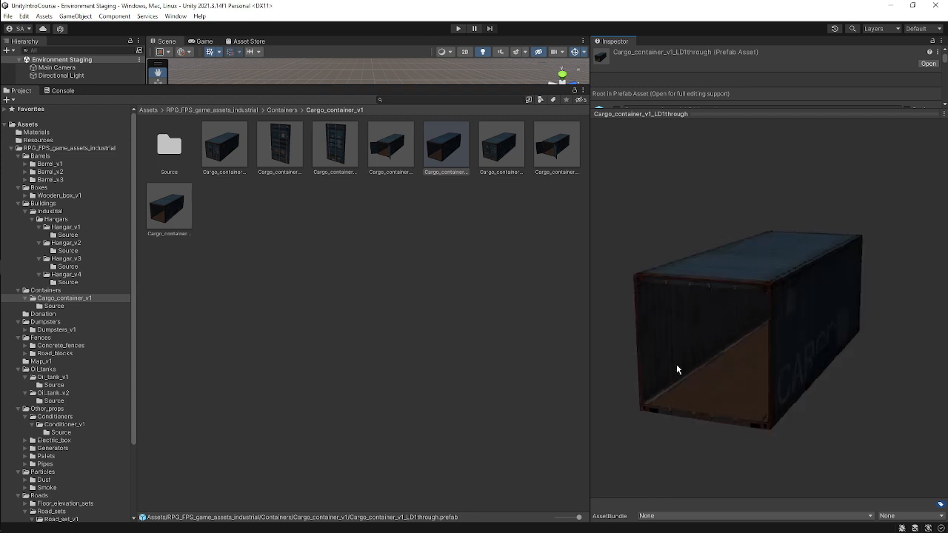
click(391, 148)
click(563, 149)
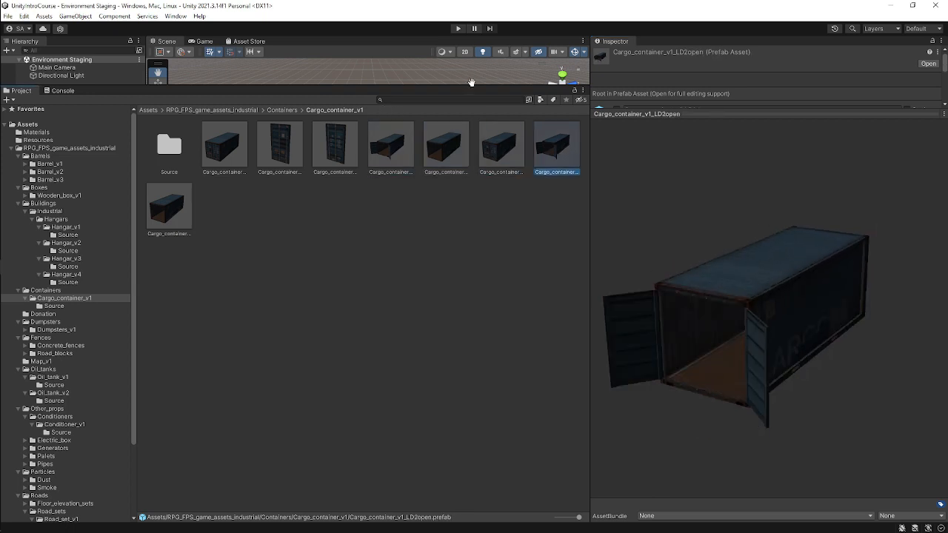
Open the Roads > Road_sets > Road_set_v1 folder and preview the road bend prefab from another angle.
drag(548, 86, 527, 422)
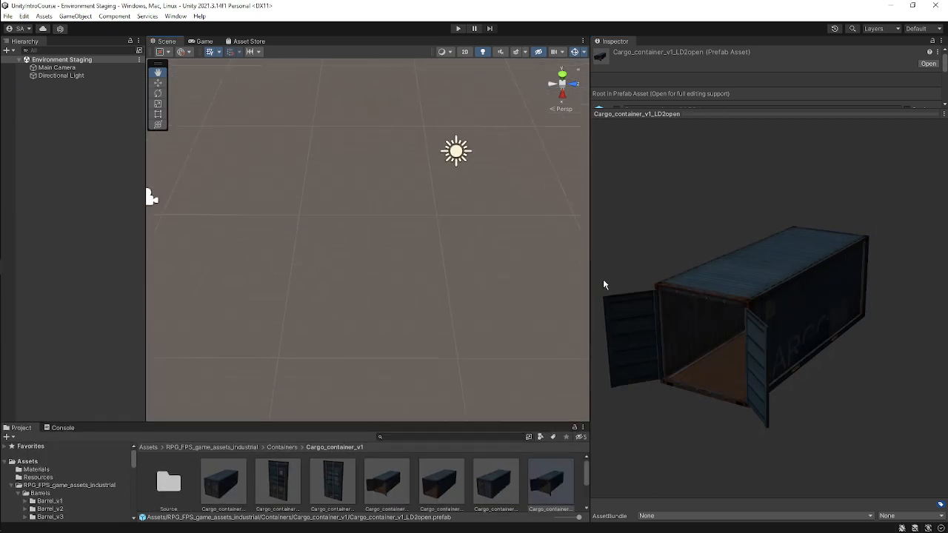
drag(450, 426, 459, 187)
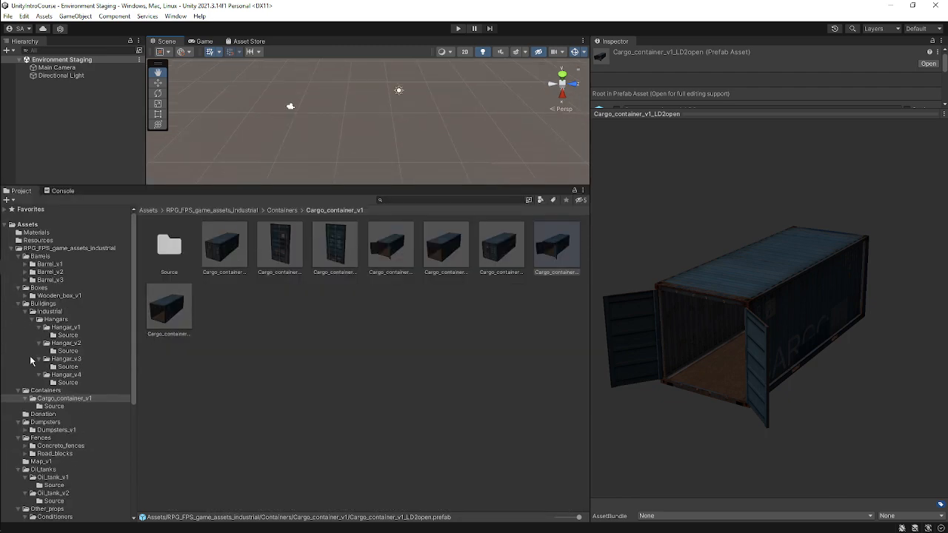
scroll(71, 371, down, 6)
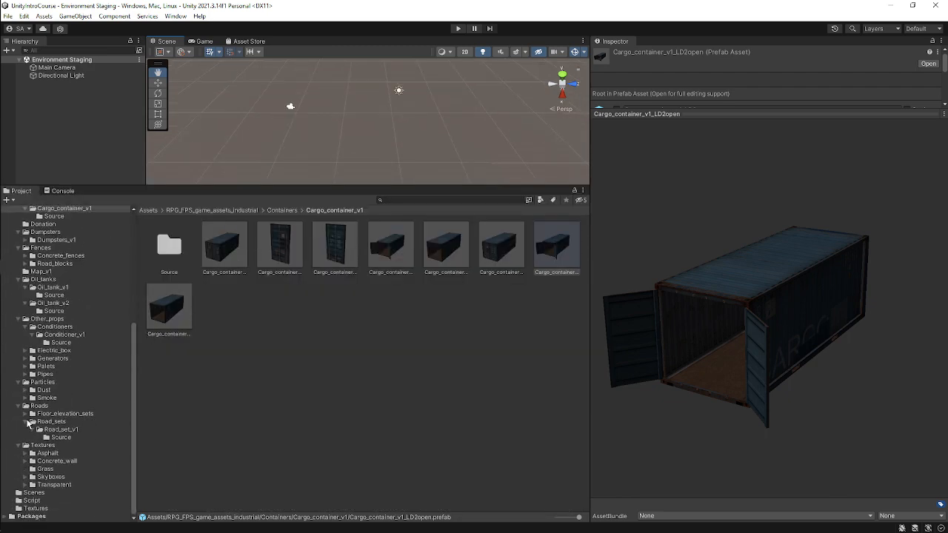
click(53, 420)
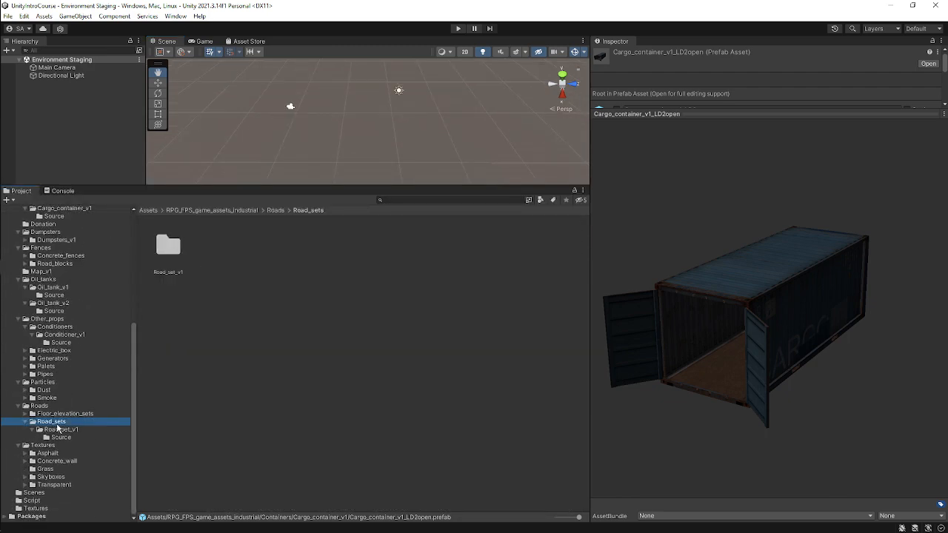
click(63, 429)
click(222, 254)
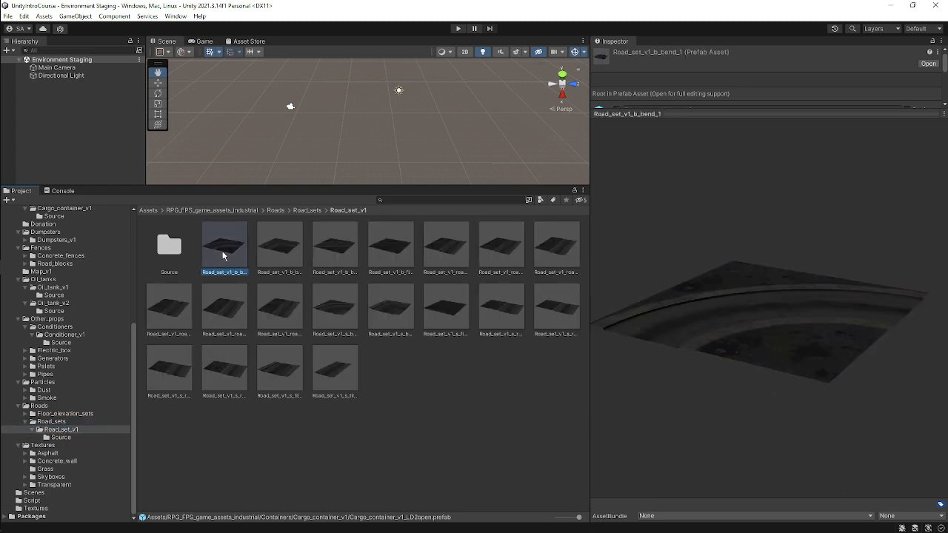
drag(794, 333, 782, 388)
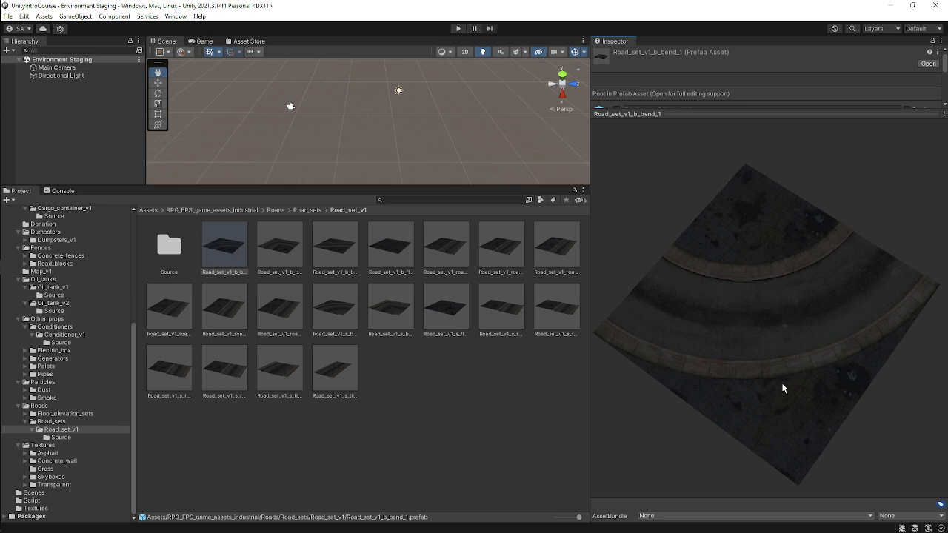
Preview the road floor and straight road prefabs in the first row, rotating the preview.
click(334, 245)
click(390, 244)
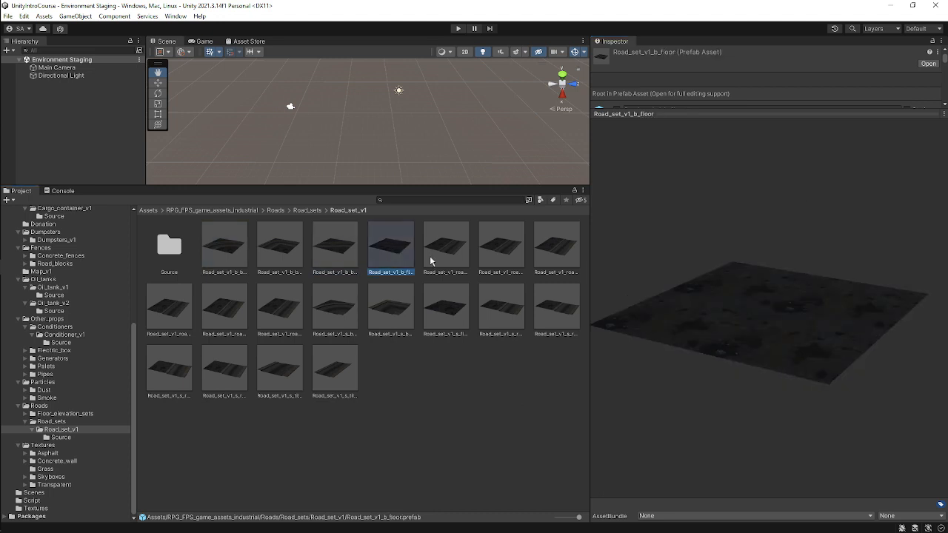
click(446, 245)
drag(765, 307, 723, 361)
drag(803, 366, 683, 348)
click(498, 251)
click(528, 242)
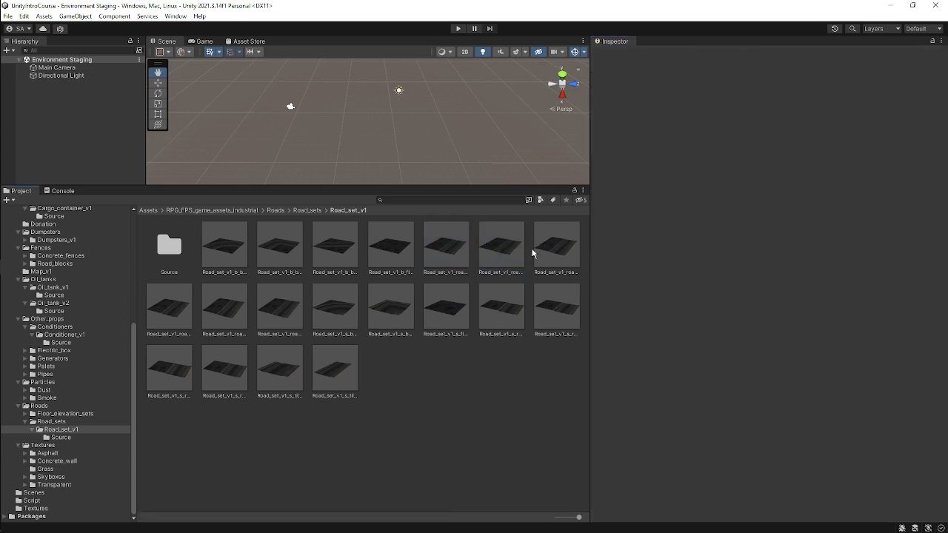
Preview the second row of road set prefabs one by one, ending on road_up_3m_HD.
click(557, 307)
click(506, 315)
click(446, 311)
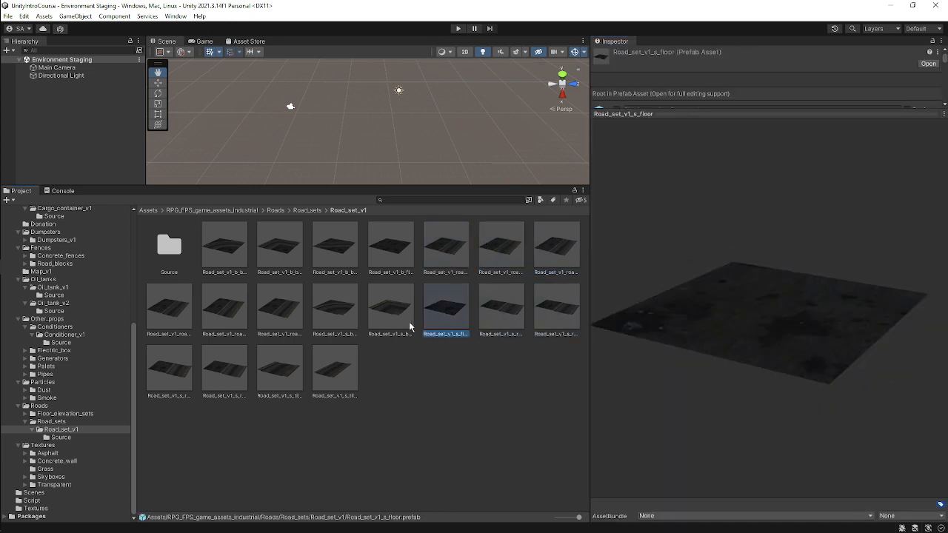
click(391, 311)
click(340, 312)
drag(844, 316, 706, 415)
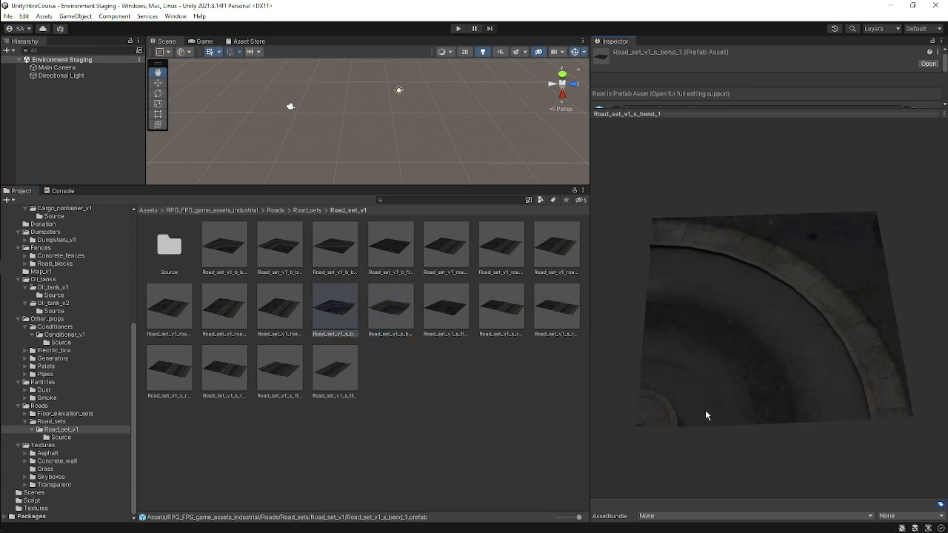
click(263, 310)
click(235, 310)
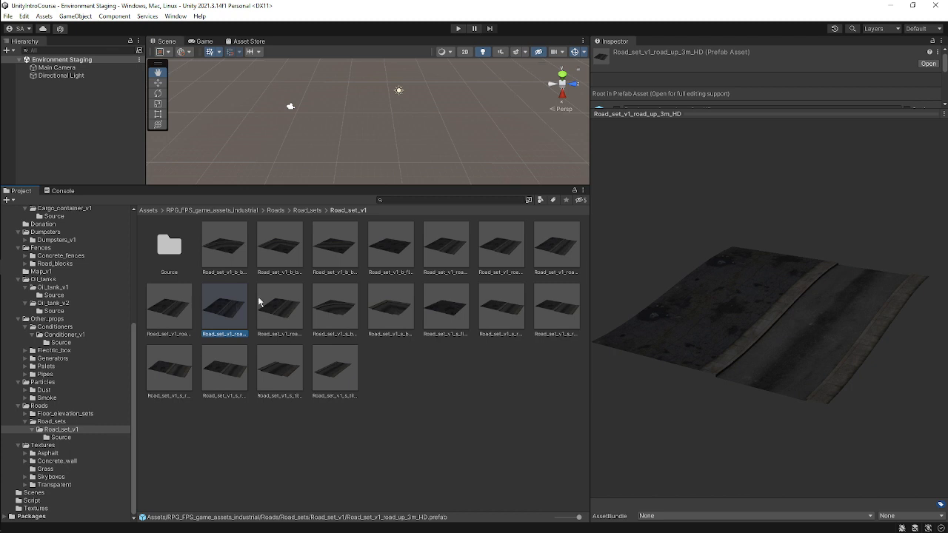
Enlarge the Scene view by resizing the Project and Inspector panels, orbiting the view.
drag(375, 185, 377, 317)
right_drag(489, 174, 566, 158)
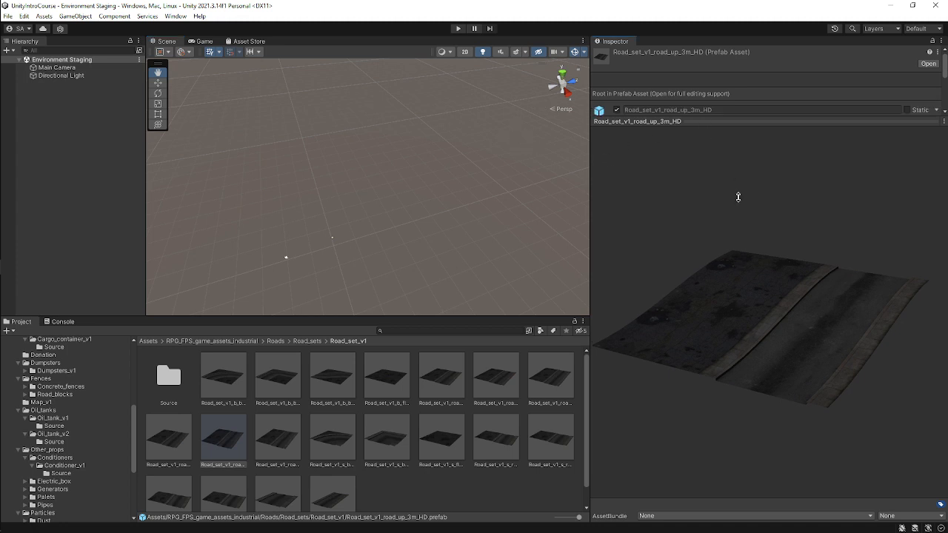
drag(591, 203, 744, 181)
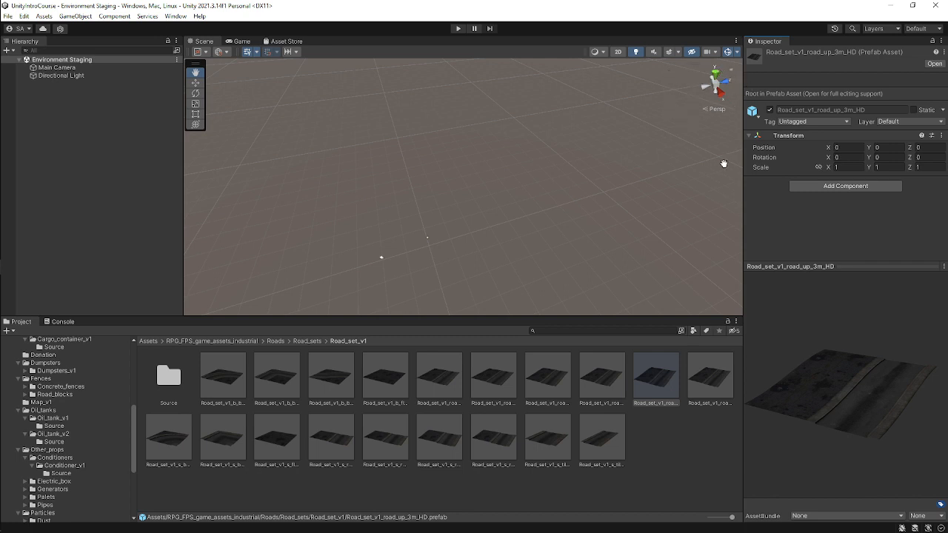
drag(723, 164, 613, 162)
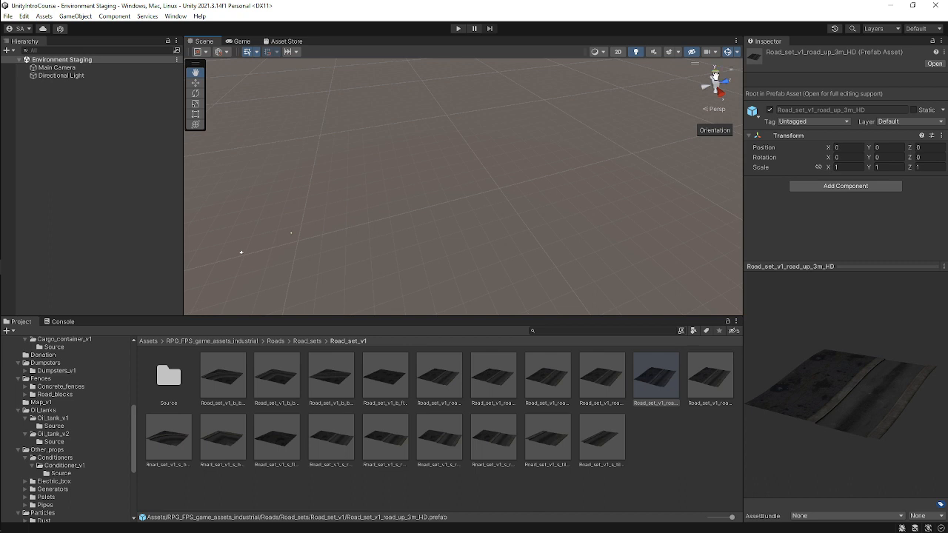
Switch the Scene view between axis-aligned orientations using the orientation gizmo.
click(714, 73)
click(728, 83)
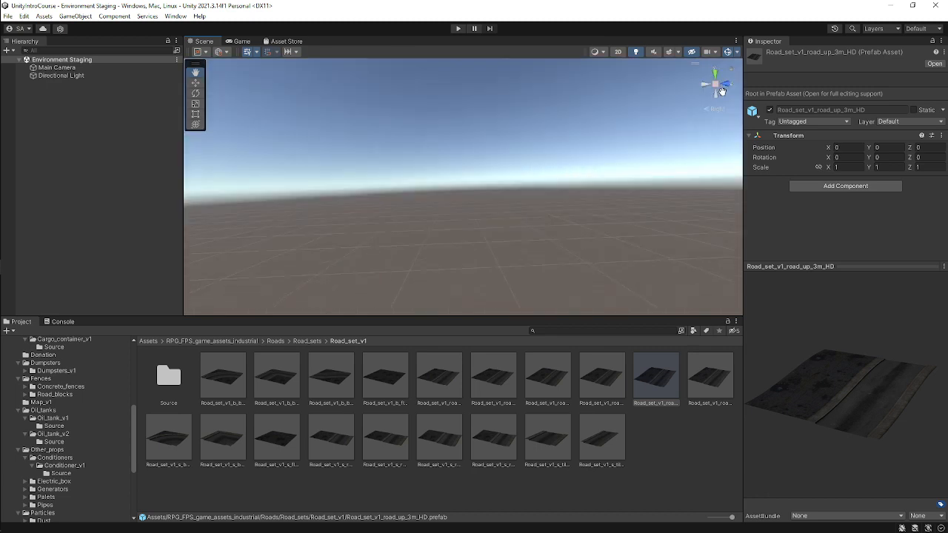
click(706, 85)
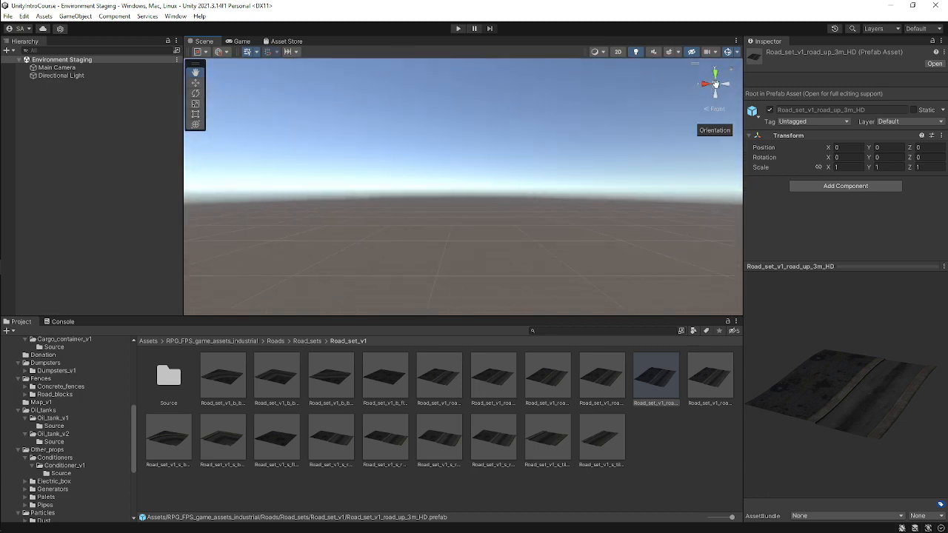
click(706, 86)
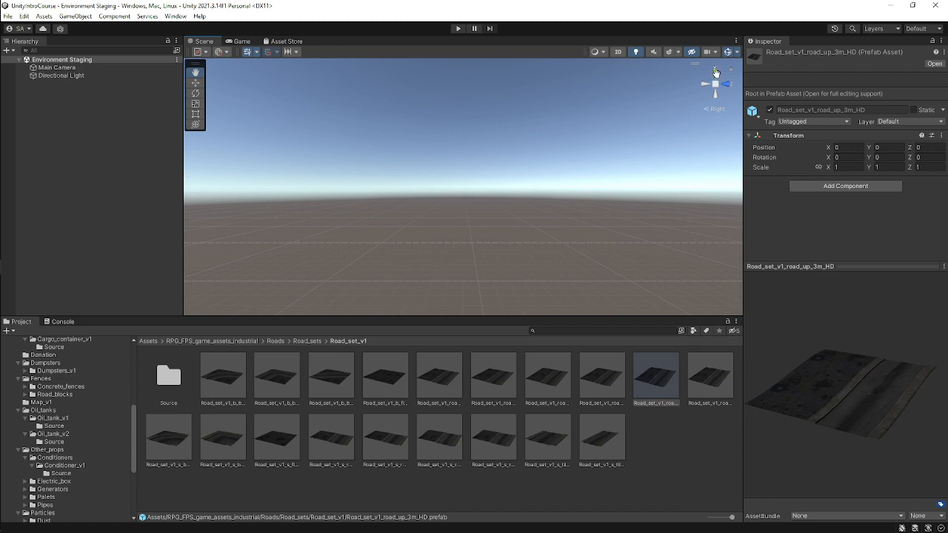
click(715, 74)
Toggle the Scene view into 2D mode and pan around the scene.
scroll(475, 195, down, 4)
drag(532, 181, 509, 172)
key(2)
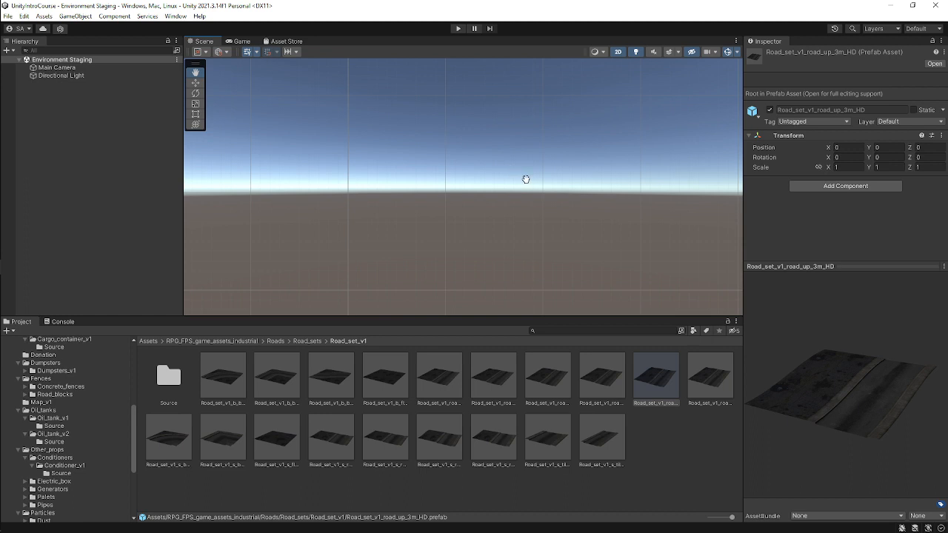
drag(625, 148, 624, 67)
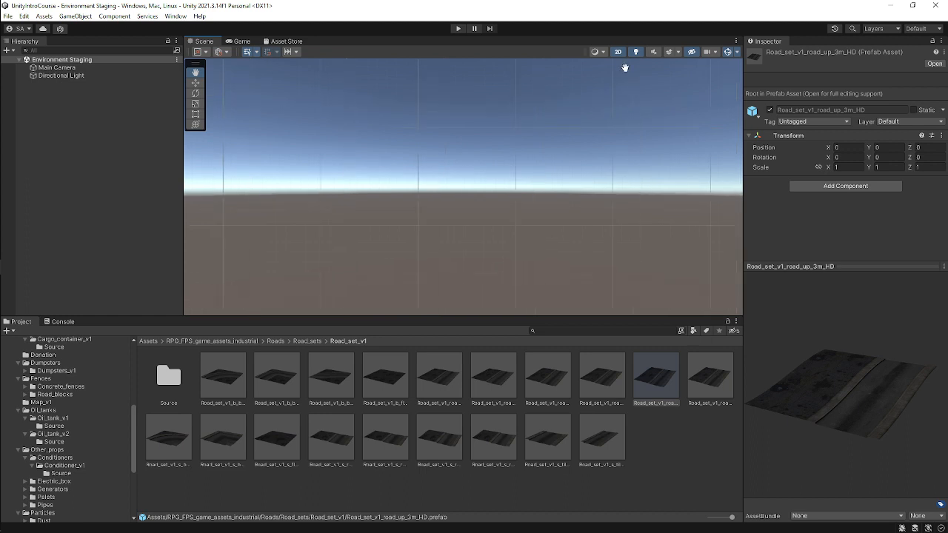
Switch the Scene view back to 3D and set it to the top view, zooming in and out.
click(619, 54)
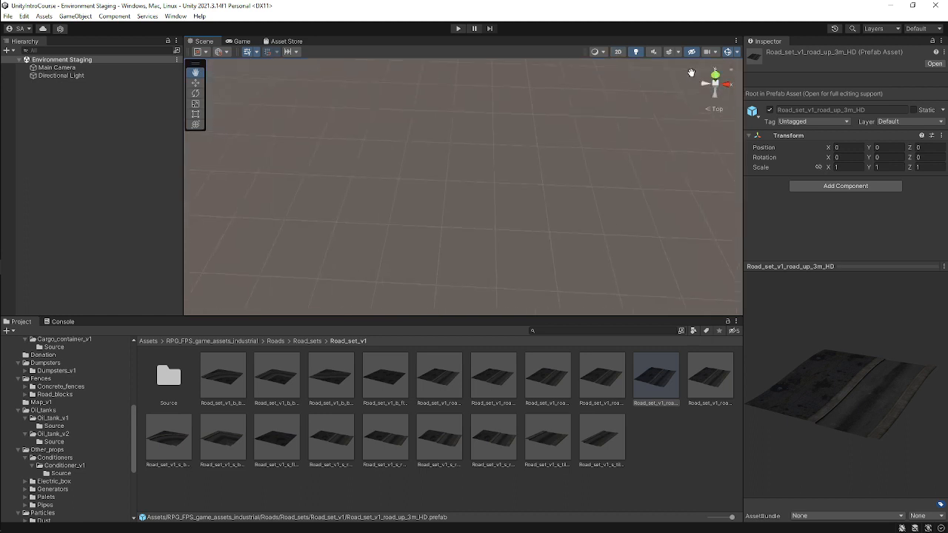
click(715, 75)
scroll(629, 149, up, 2)
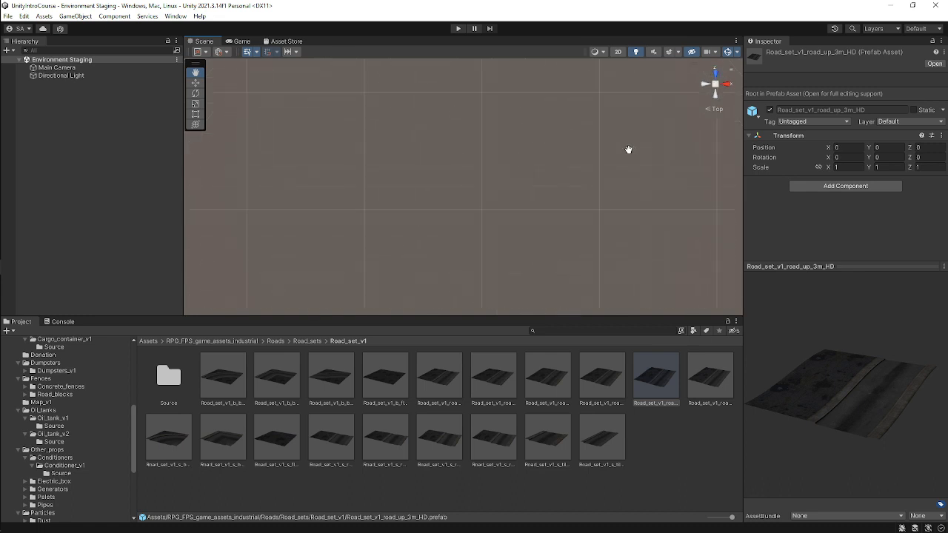
scroll(628, 150, down, 1)
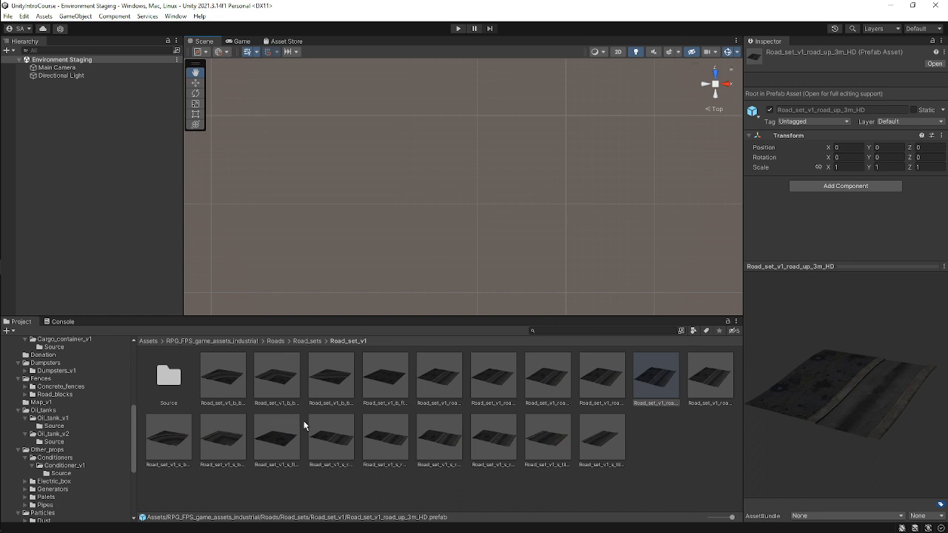
scroll(533, 216, up, 6)
scroll(498, 241, up, 2)
scroll(535, 238, down, 6)
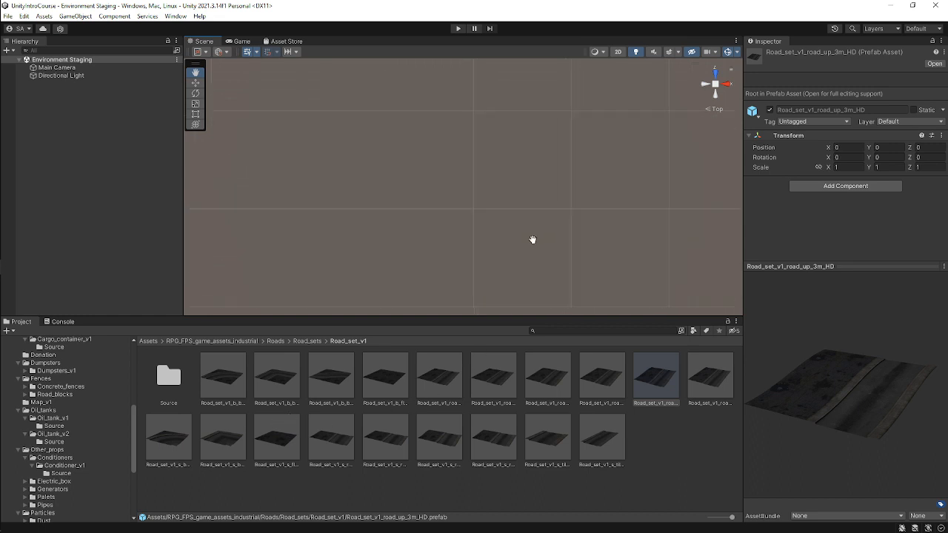
Preview the first-row road set prefabs one by one in the Inspector.
click(439, 377)
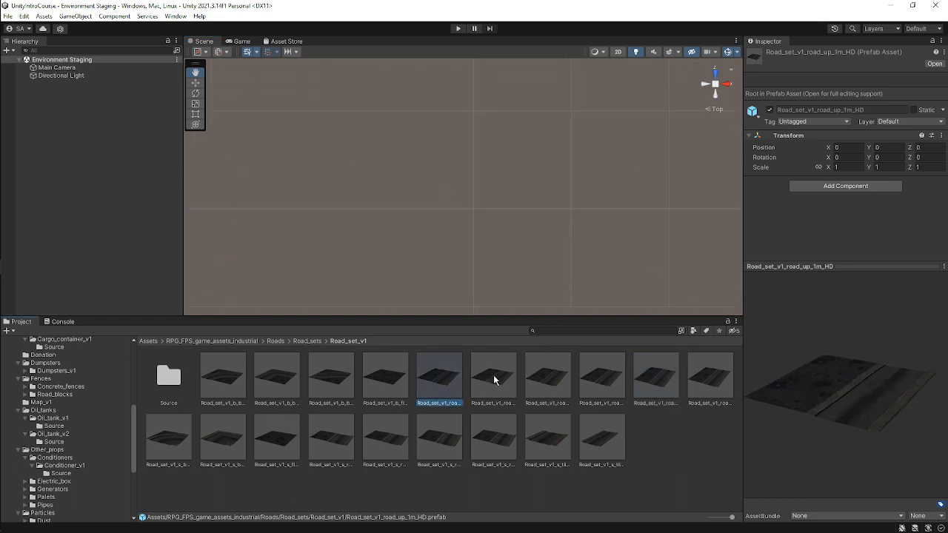
click(493, 376)
click(534, 382)
click(598, 377)
click(676, 379)
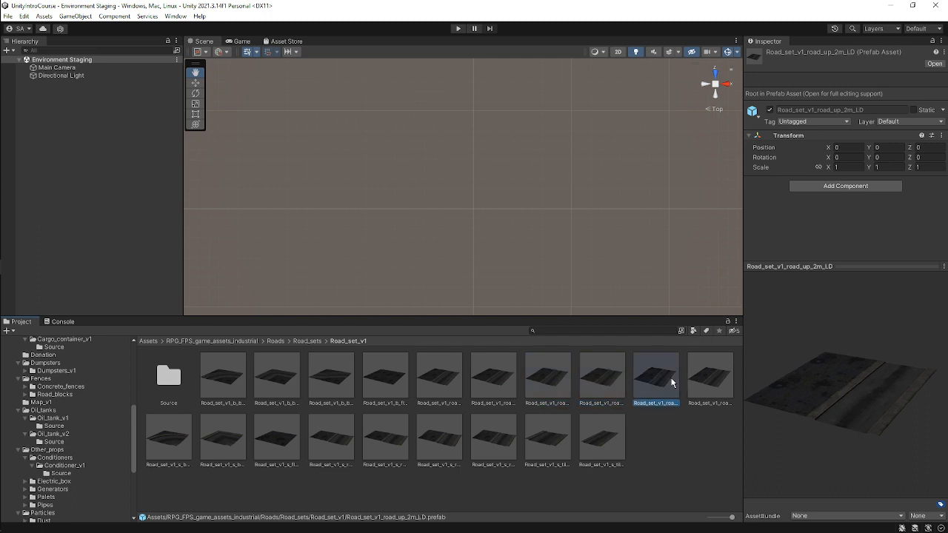
click(709, 377)
click(595, 433)
click(552, 436)
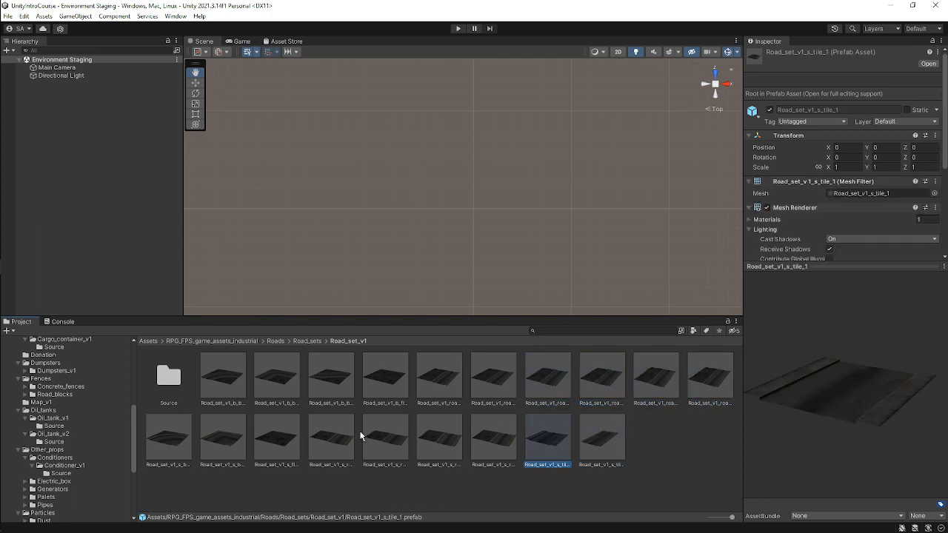
click(229, 389)
click(280, 376)
click(340, 381)
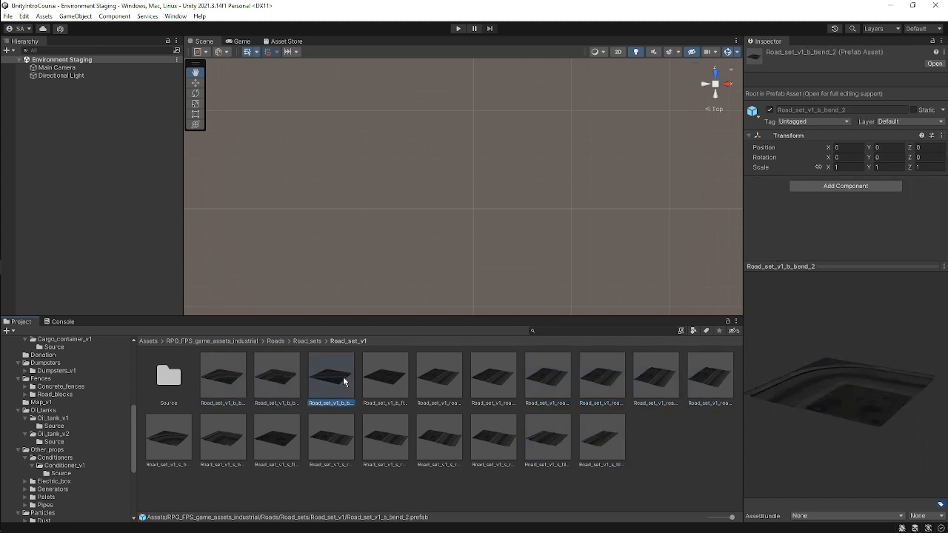
click(392, 378)
click(441, 378)
click(486, 376)
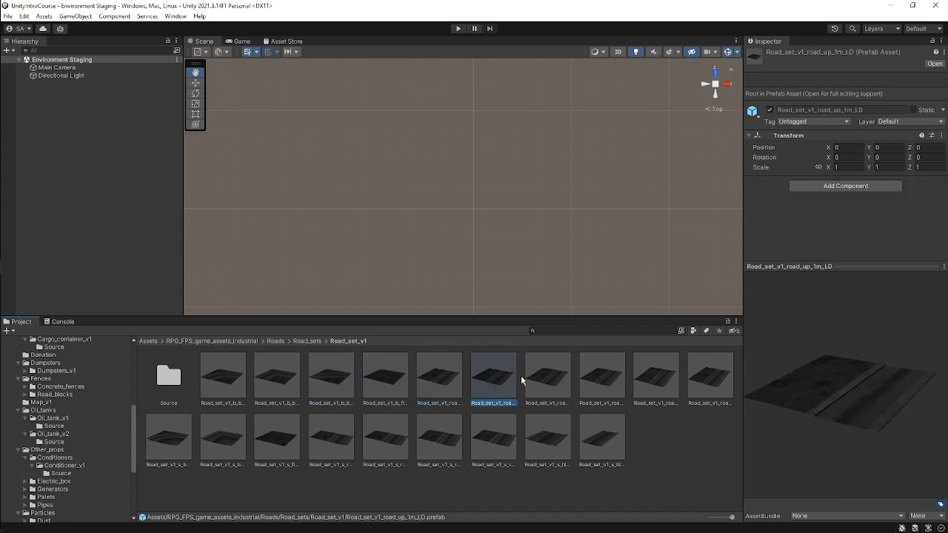
click(548, 378)
click(593, 378)
click(659, 377)
click(707, 378)
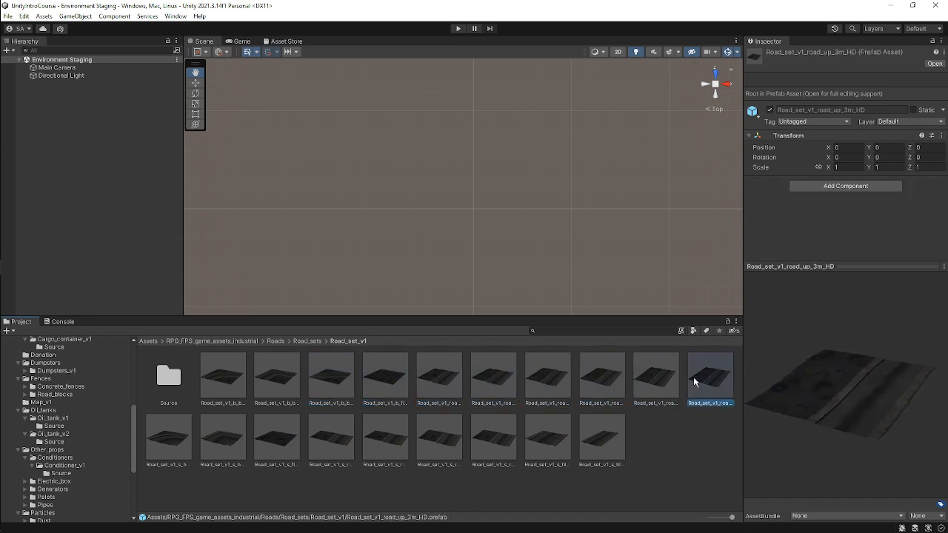
Compare the Road_set_v1_s_tile_1 and s_tile_2 prefabs by switching between them repeatedly.
click(175, 453)
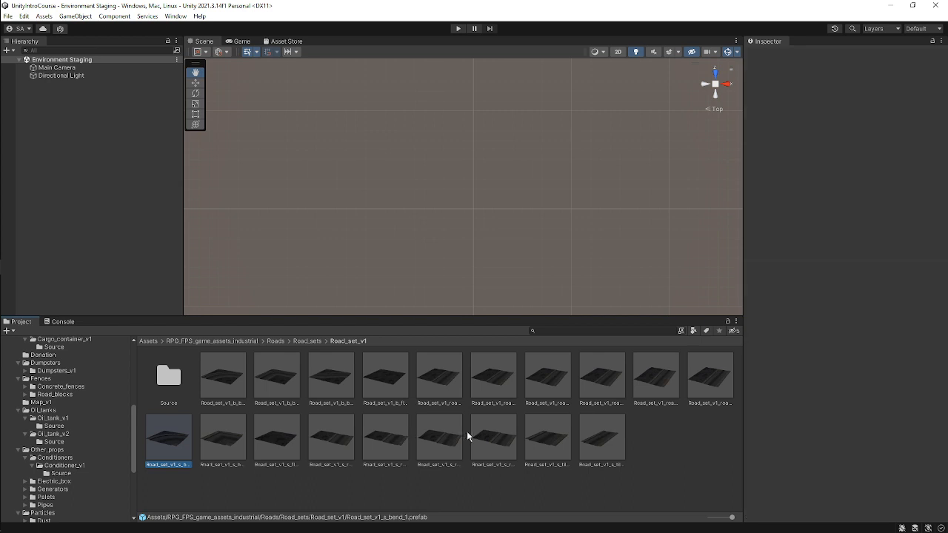
click(494, 438)
click(561, 442)
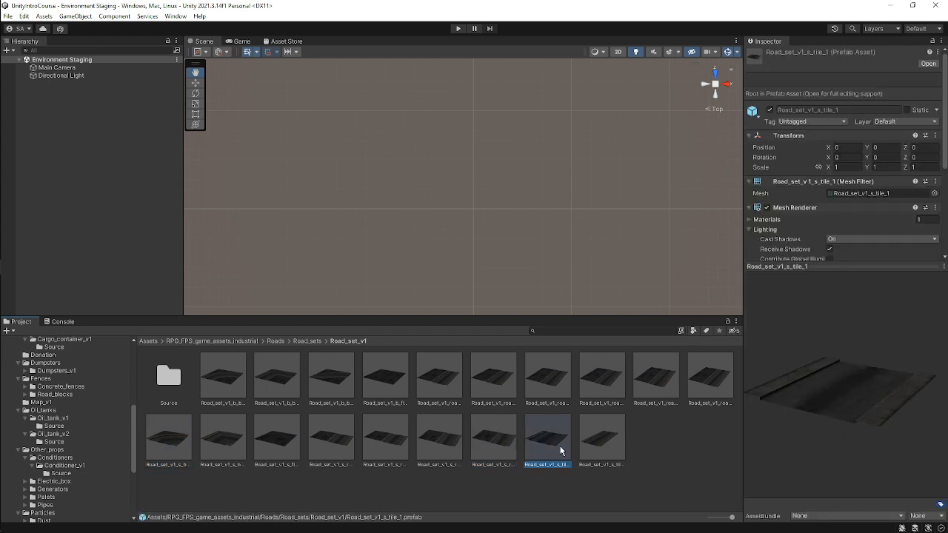
click(608, 443)
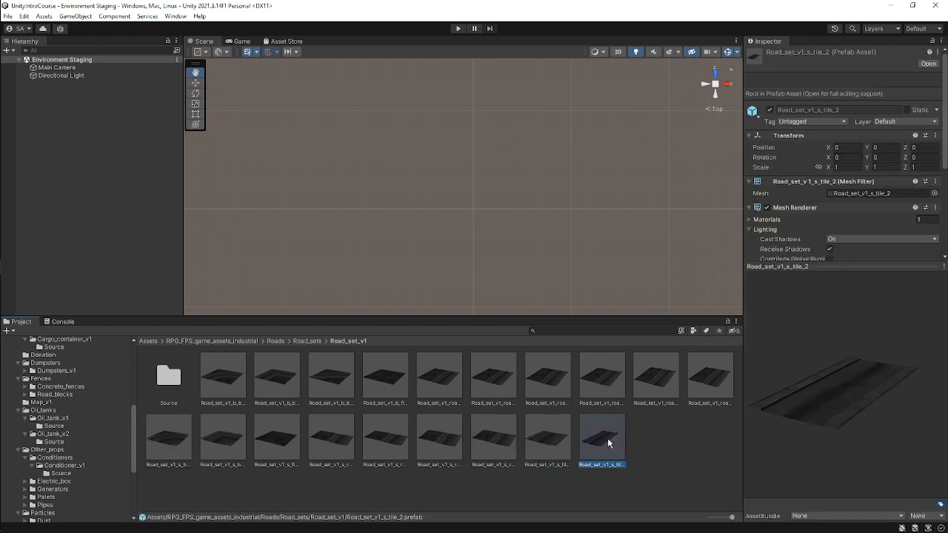
click(565, 444)
click(586, 445)
click(561, 447)
click(597, 444)
click(562, 443)
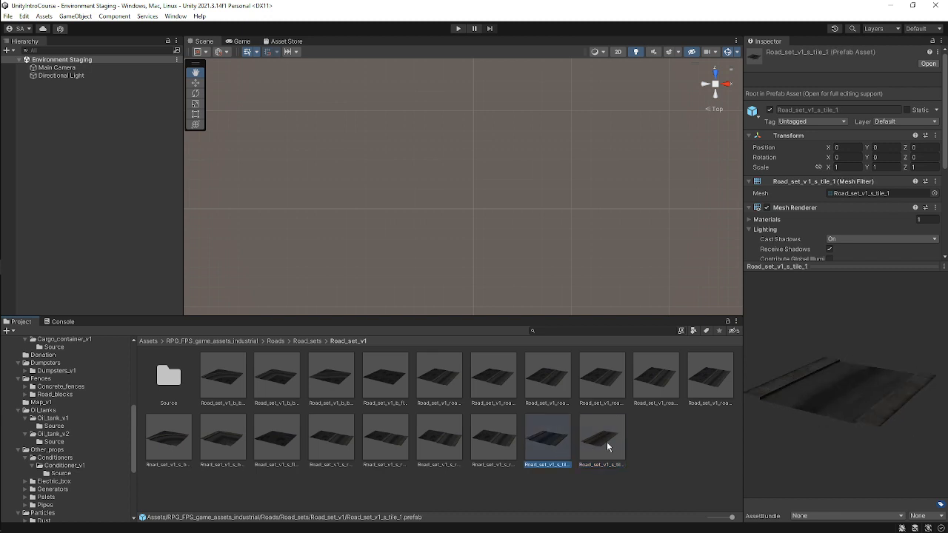
click(605, 443)
click(565, 444)
click(603, 442)
click(559, 441)
click(600, 442)
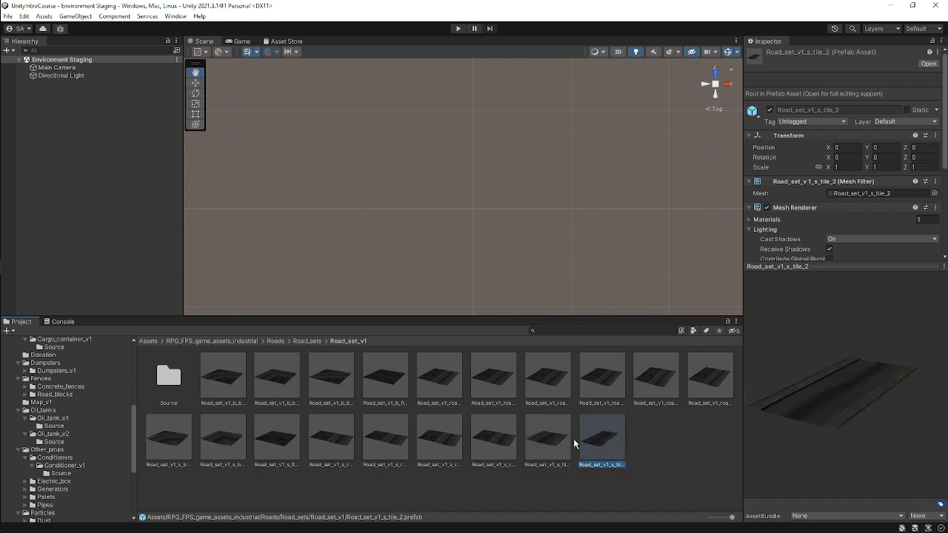
click(556, 441)
click(605, 443)
click(558, 443)
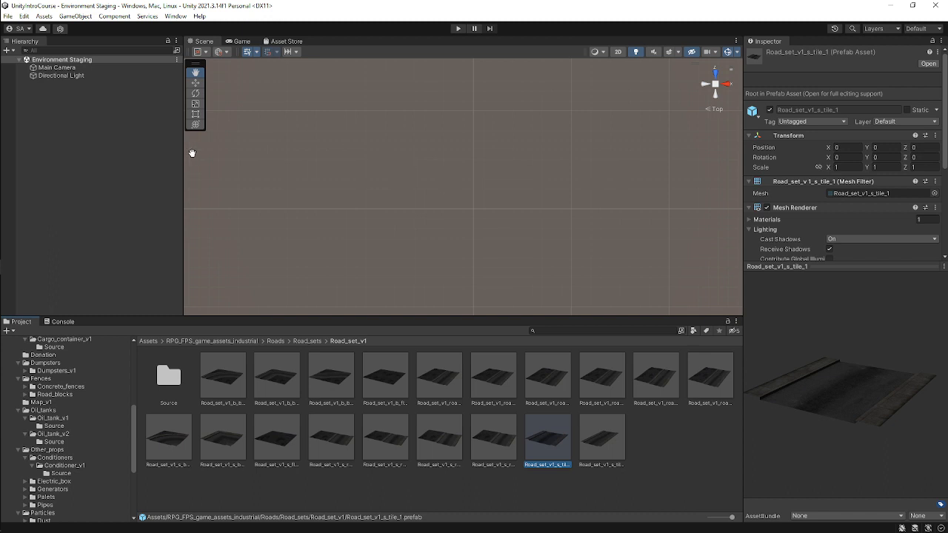
click(48, 111)
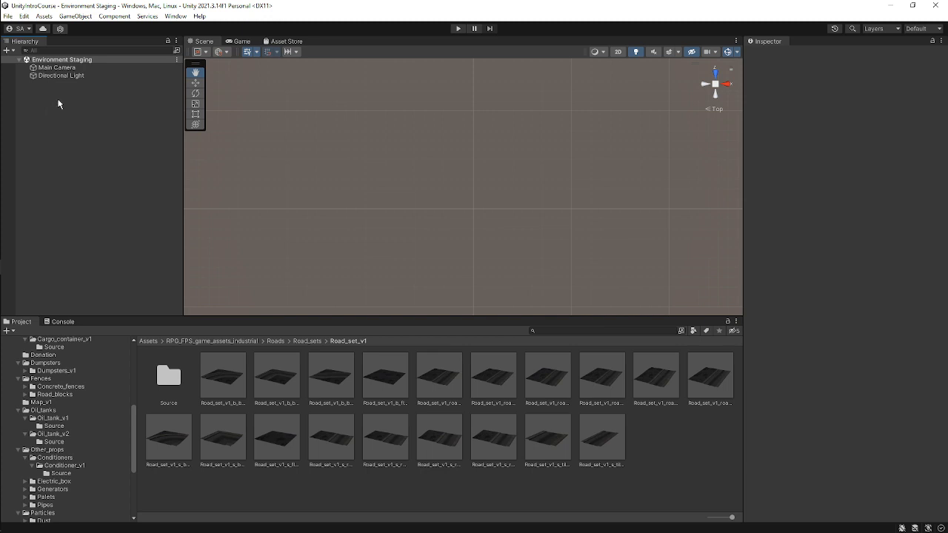
right_click(59, 102)
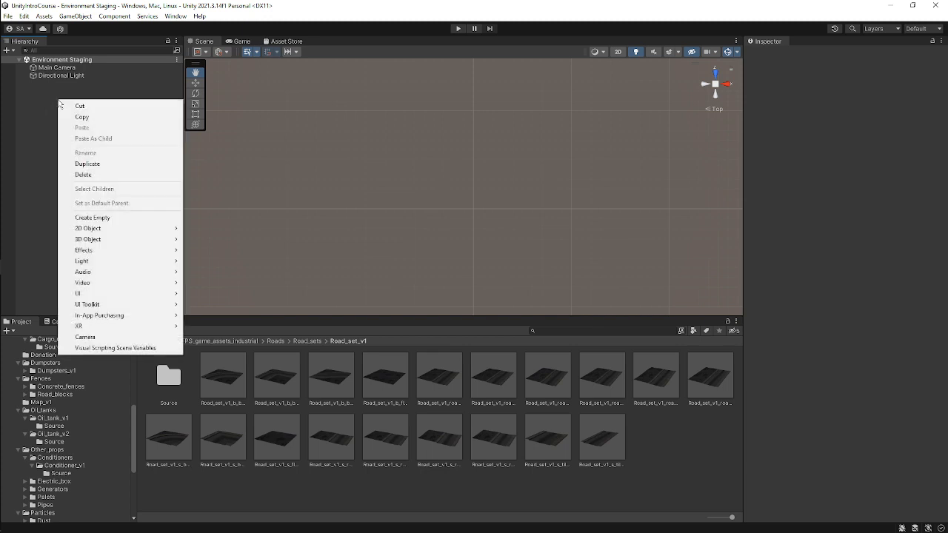
click(149, 218)
key(BackSpace)
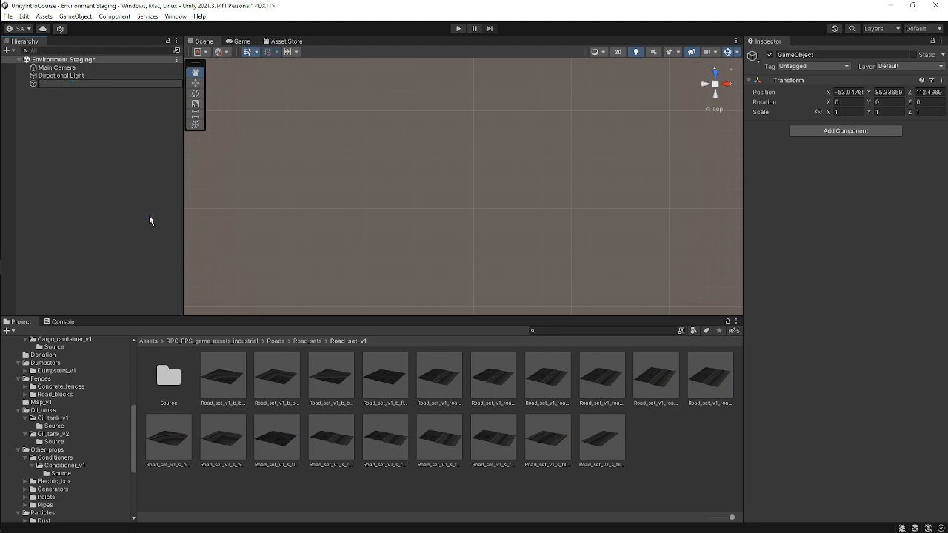
click(150, 216)
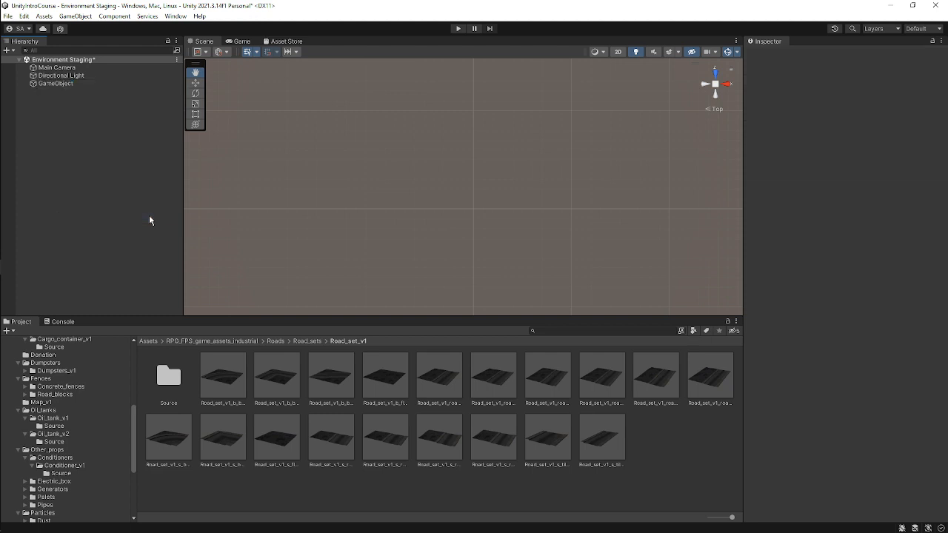
click(88, 85)
key(Delete)
Create an empty GameObject in the Hierarchy named Environment and save the scene.
right_click(64, 112)
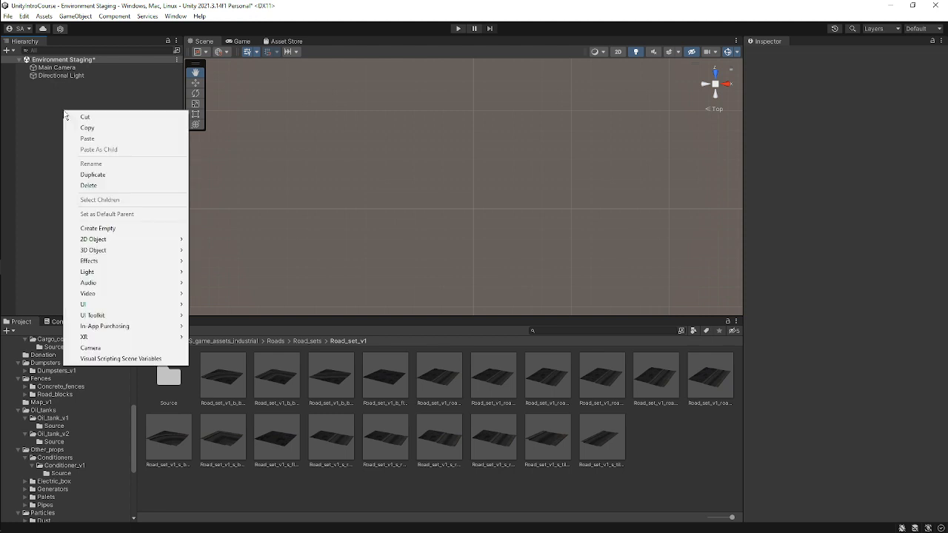
click(137, 228)
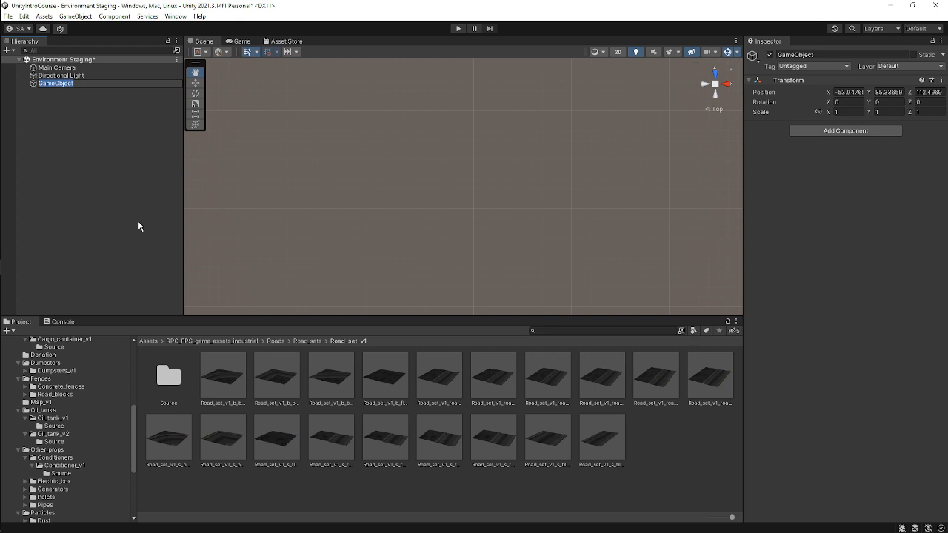
key(BackSpace)
text(Environment)
key(Return)
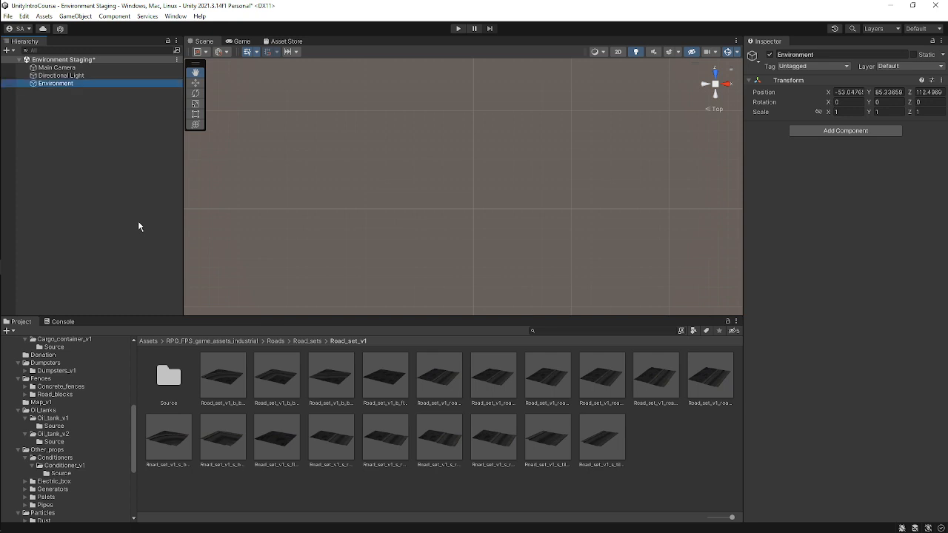
key(ctrl+s)
Reset the Environment object's transform, save, and undo the reset.
right_click(806, 82)
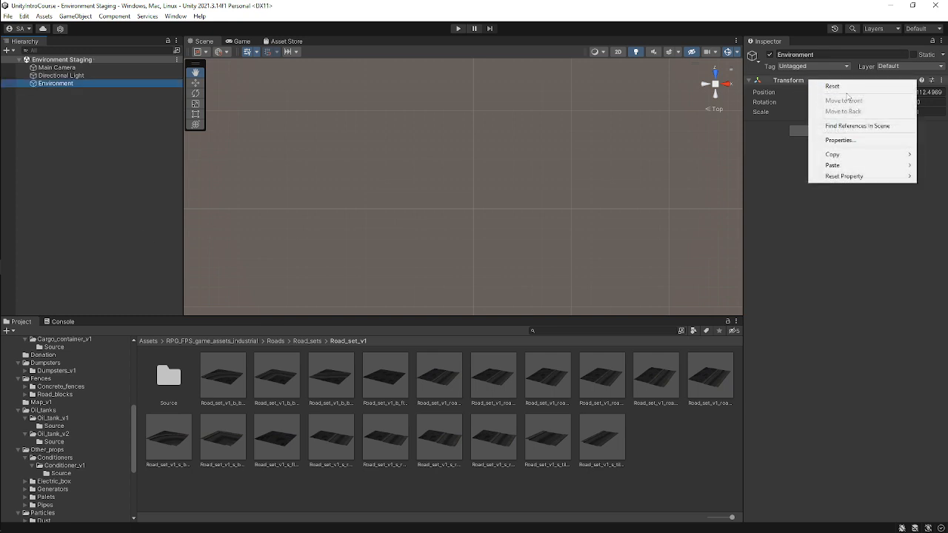
click(822, 88)
key(ctrl+s)
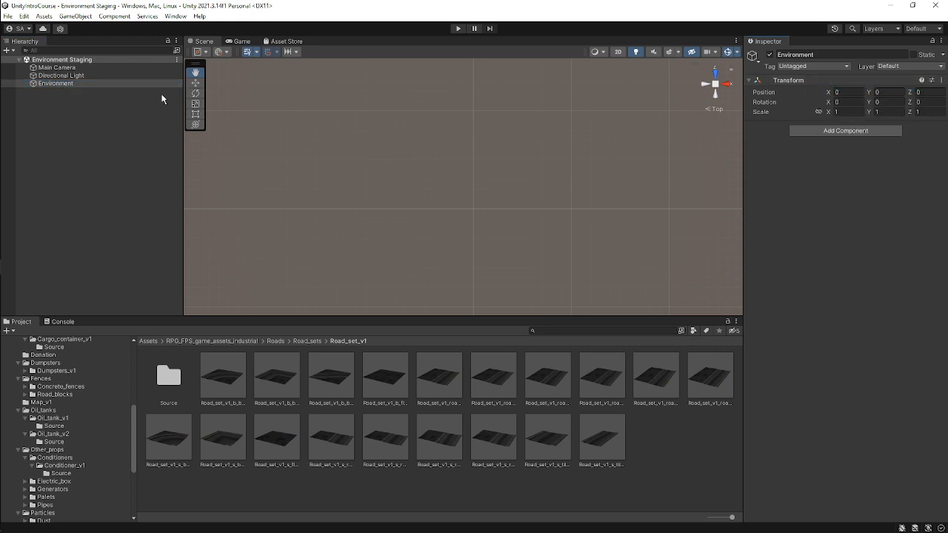
click(102, 84)
key(ctrl+z)
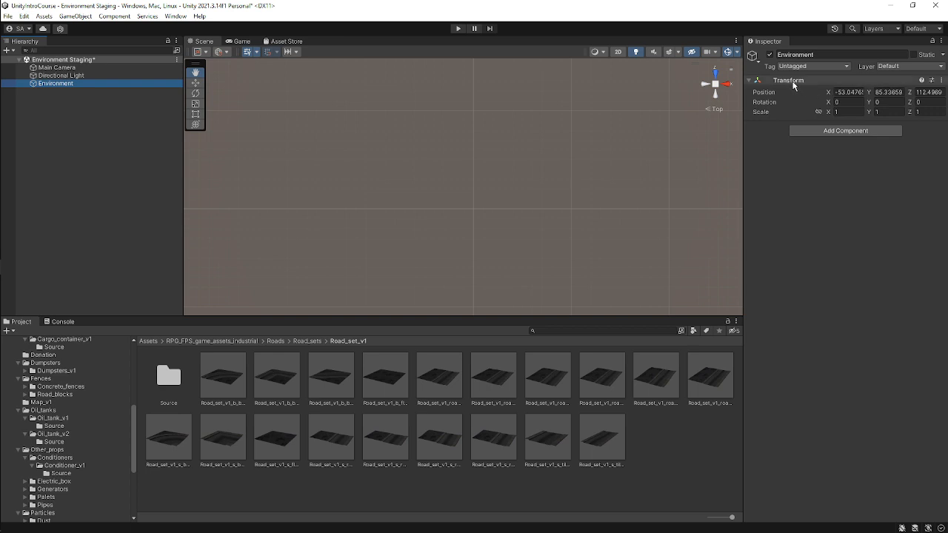
Reset the Environment object's transform to the origin and focus the Scene view on it.
right_click(846, 81)
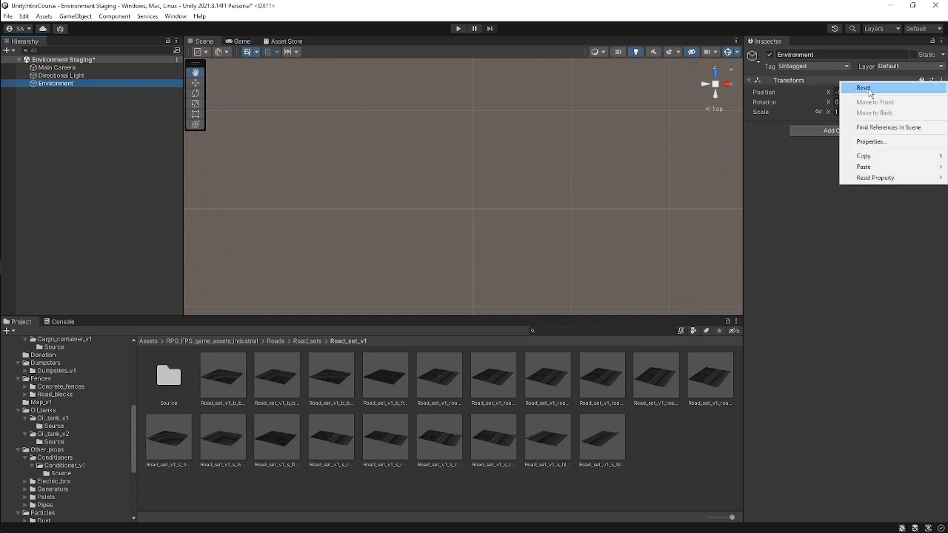
click(858, 88)
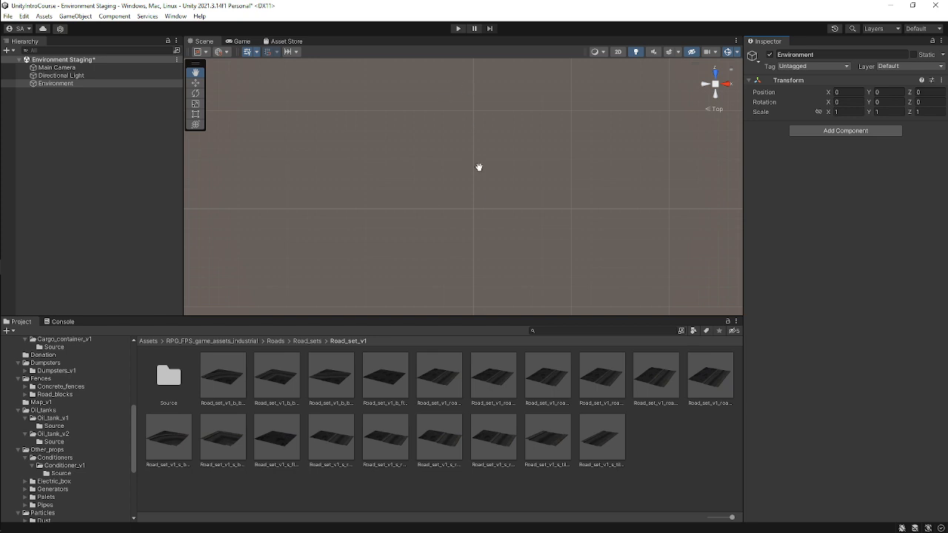
click(45, 85)
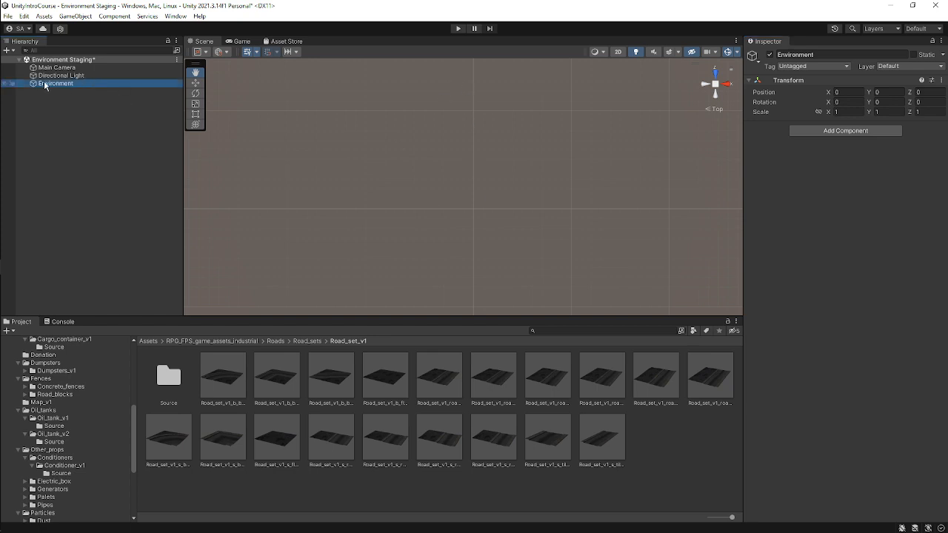
click(495, 185)
key(f)
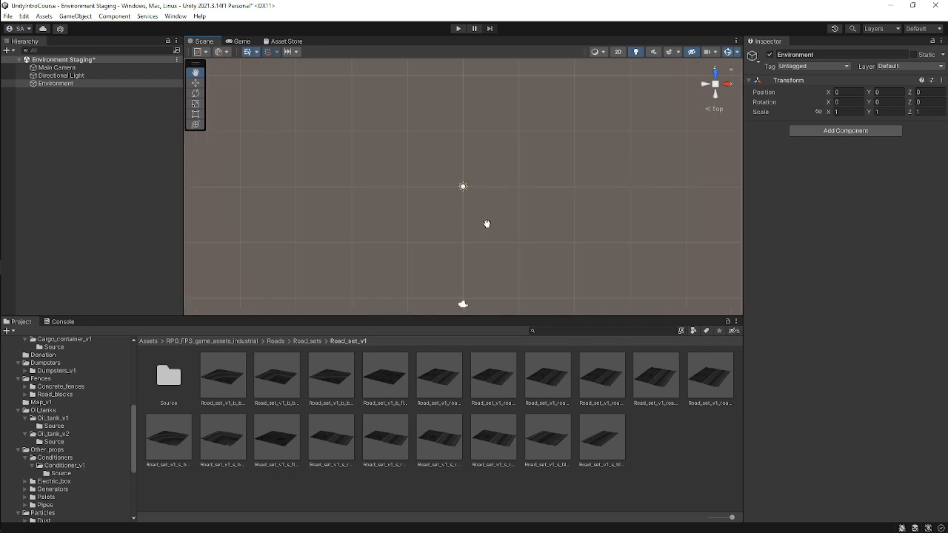
Select the Environment object with the Move tool active and save the scene.
scroll(474, 214, up, 1)
key(w)
scroll(491, 173, up, 4)
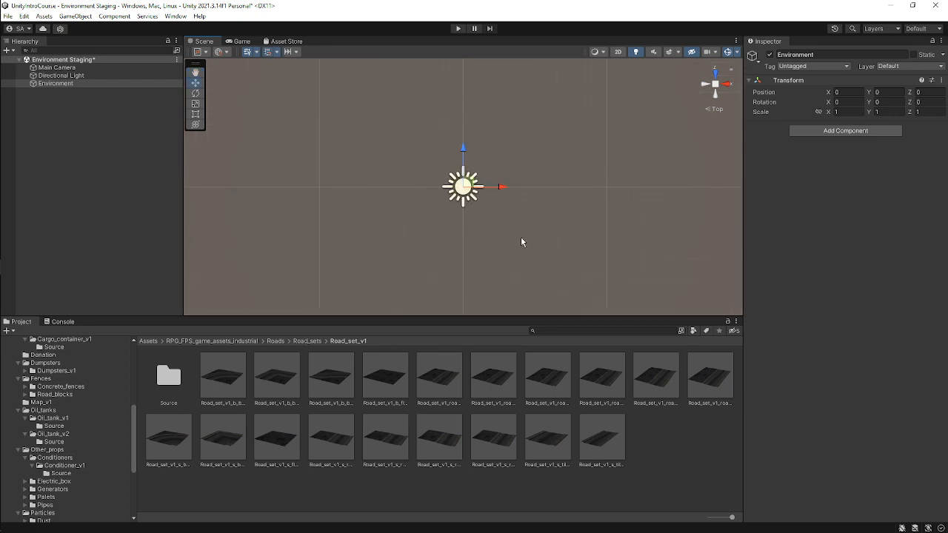
click(69, 83)
scroll(459, 189, down, 3)
scroll(457, 194, down, 3)
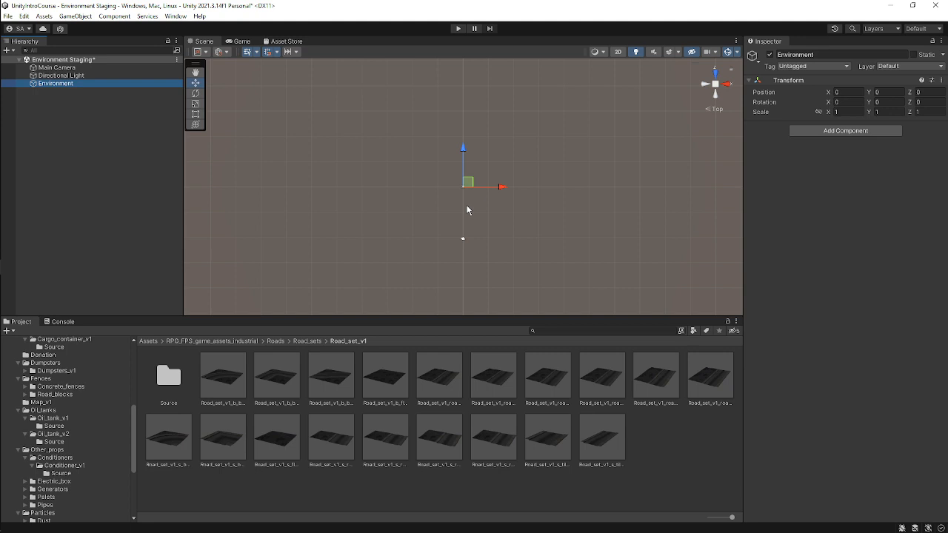
scroll(468, 210, up, 2)
scroll(470, 207, down, 1)
key(ctrl+s)
Browse the asset pack's folder tree in the Project panel.
scroll(73, 452, down, 2)
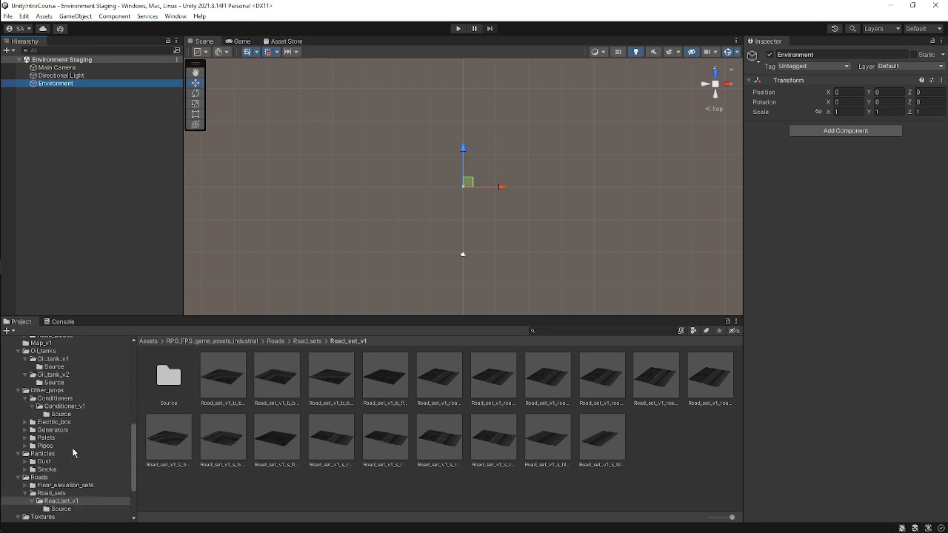
scroll(73, 452, up, 4)
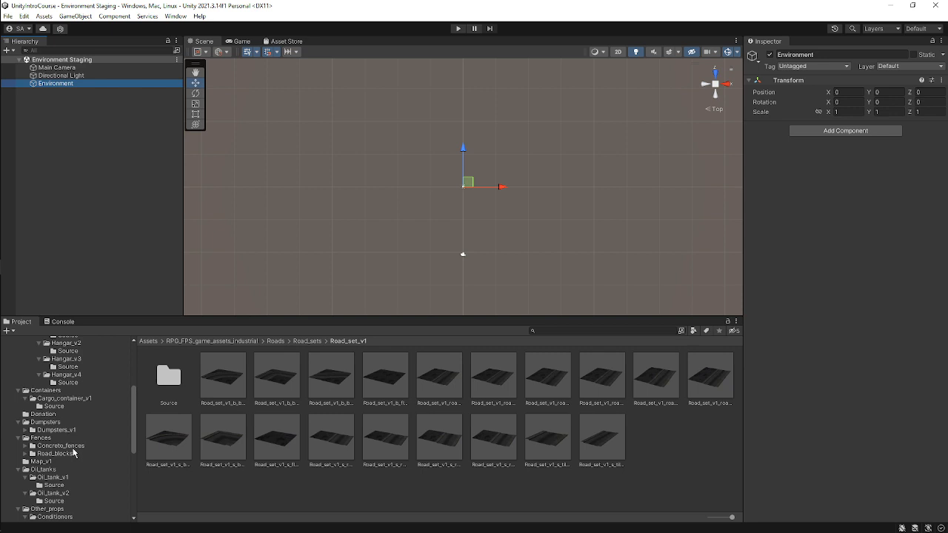
scroll(73, 452, down, 3)
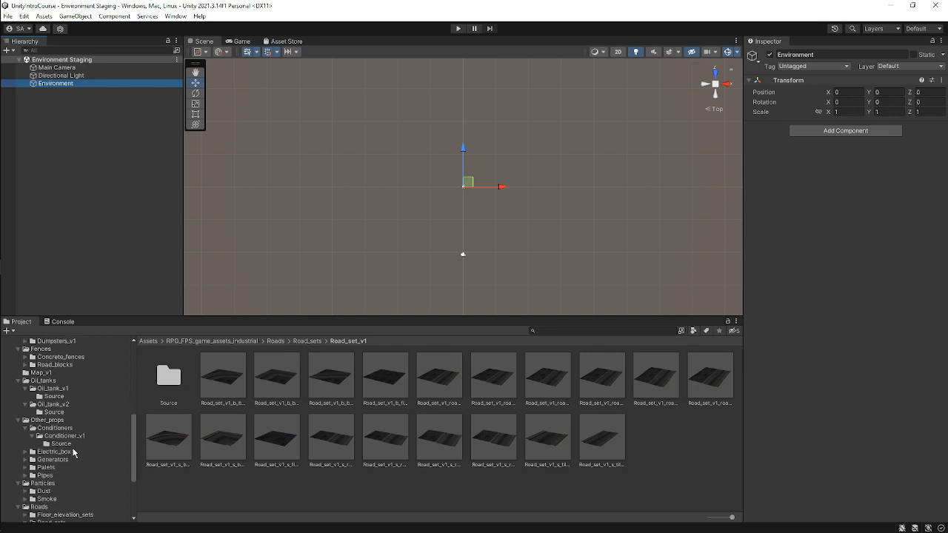
Open the Roads > Road_sets > Road_set_v1 folder of the asset pack in the Project panel.
scroll(79, 454, down, 3)
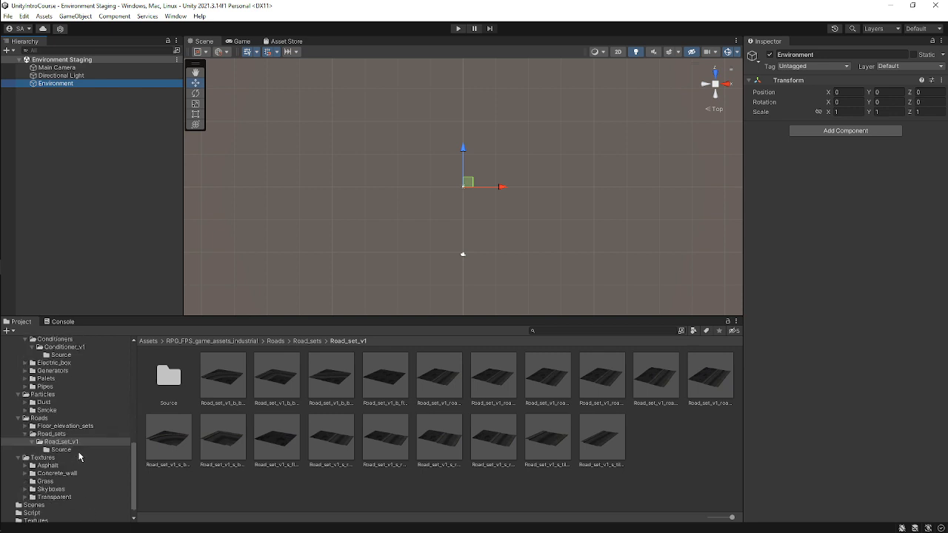
click(52, 419)
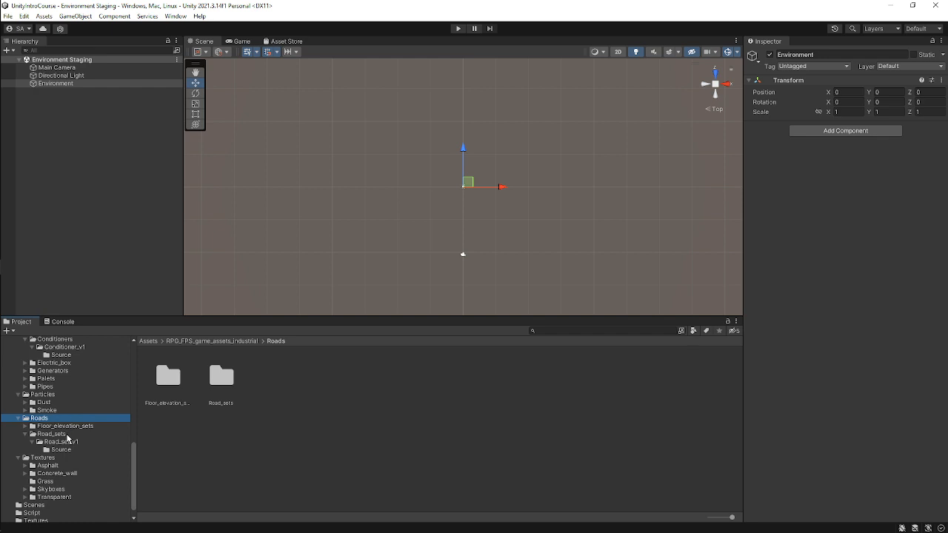
click(66, 435)
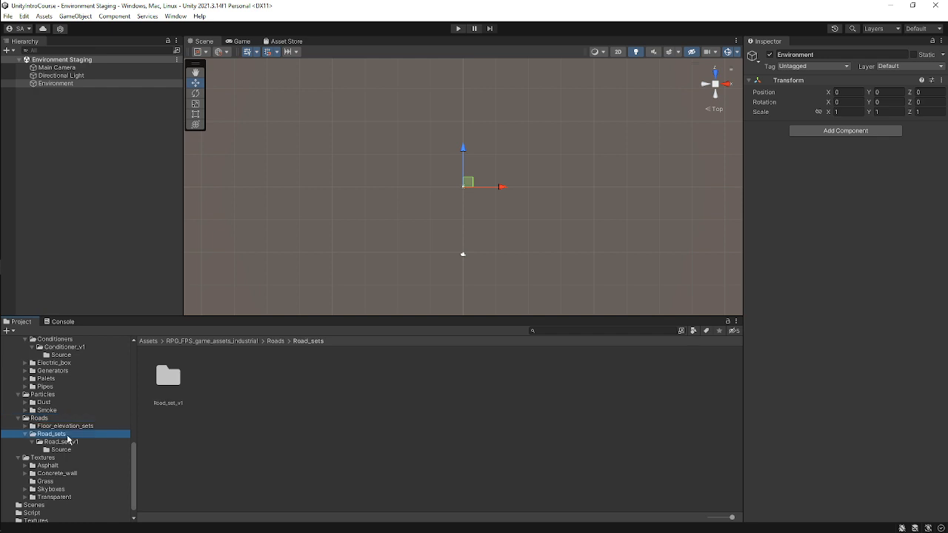
click(71, 442)
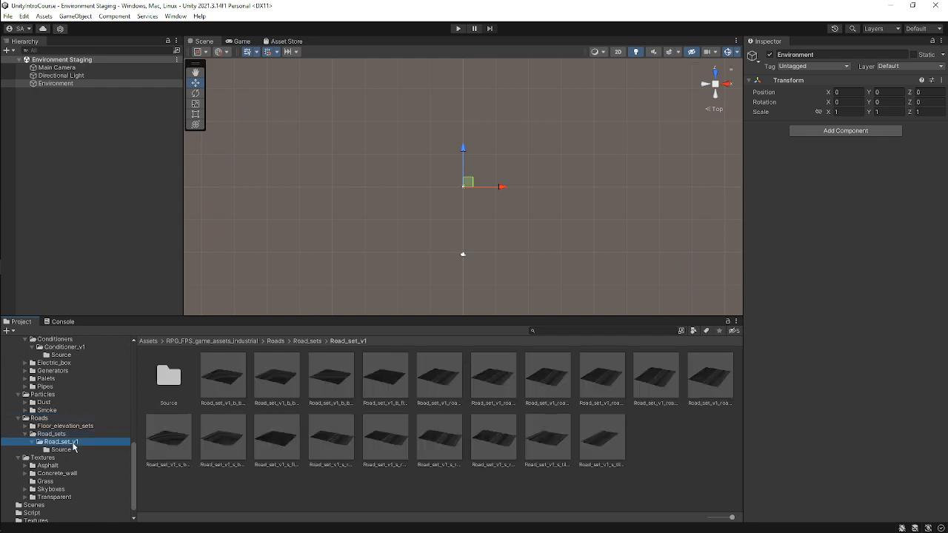
Open the Road_set_v1 Source folder and inspect the Road_set_v1 model's import settings and preview.
double_click(169, 378)
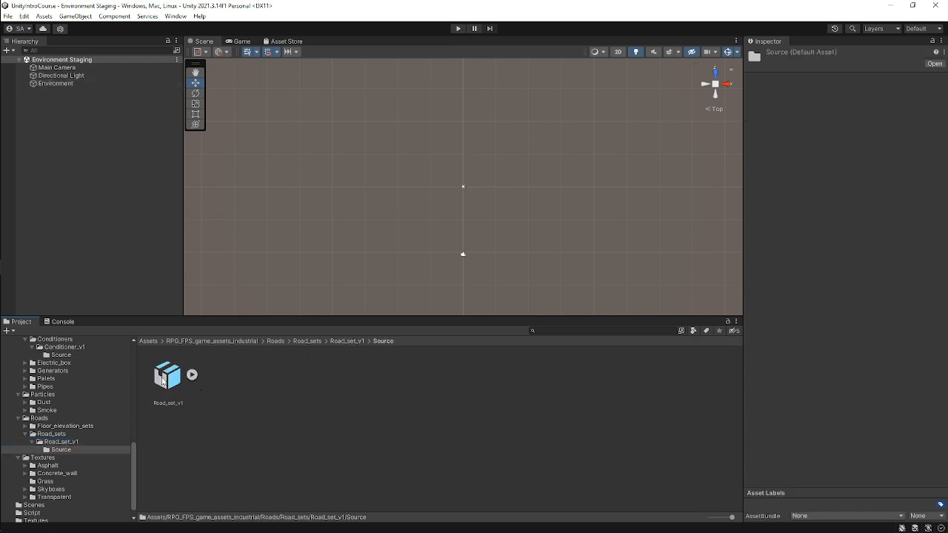
click(164, 380)
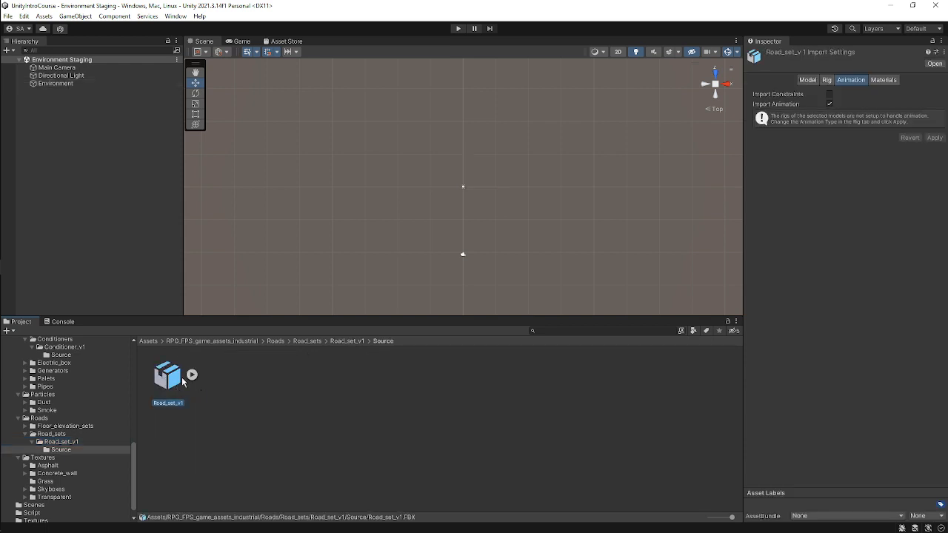
click(810, 79)
drag(864, 408, 771, 412)
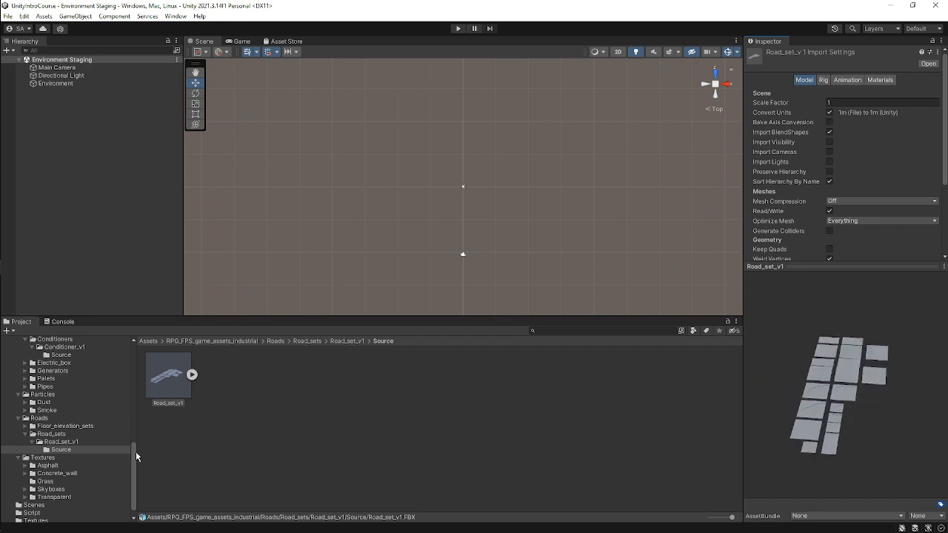
click(77, 442)
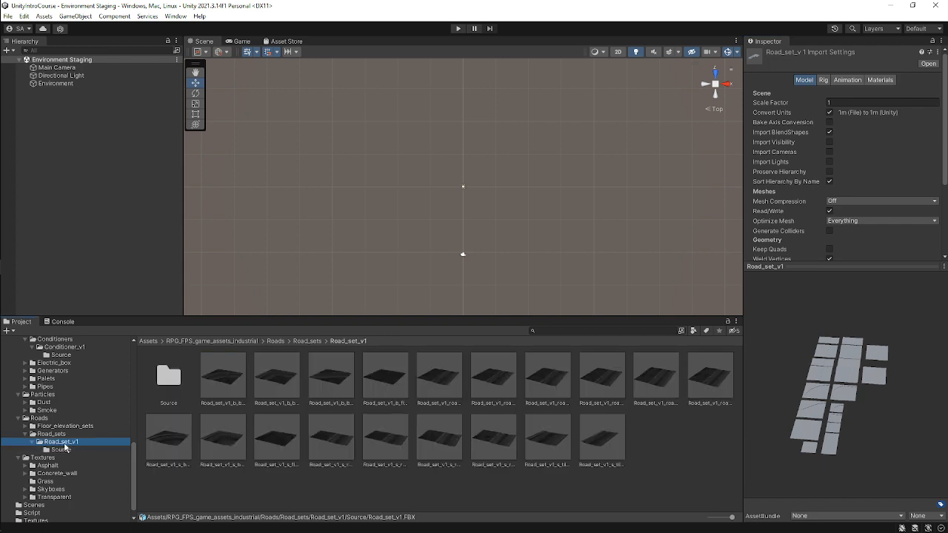
click(649, 434)
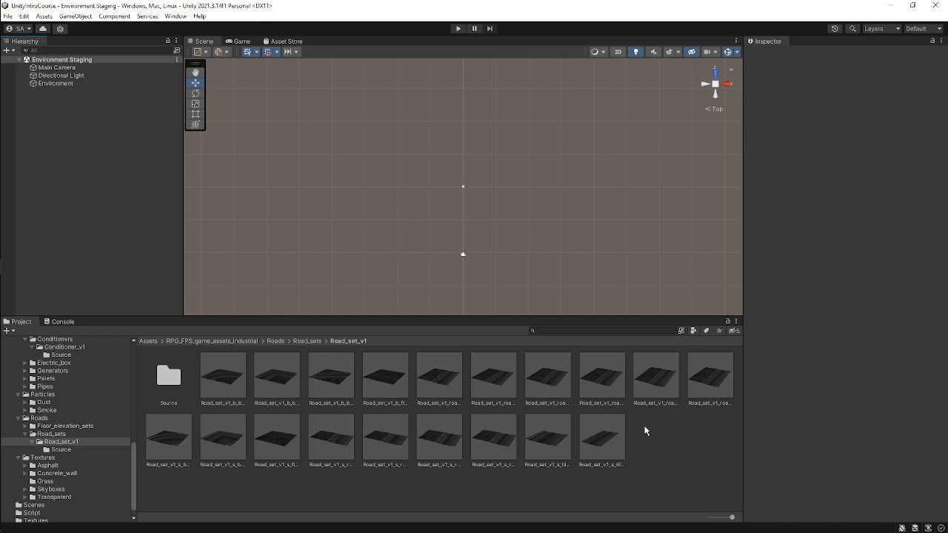
Create a 3D cube object in the Hierarchy.
right_click(108, 135)
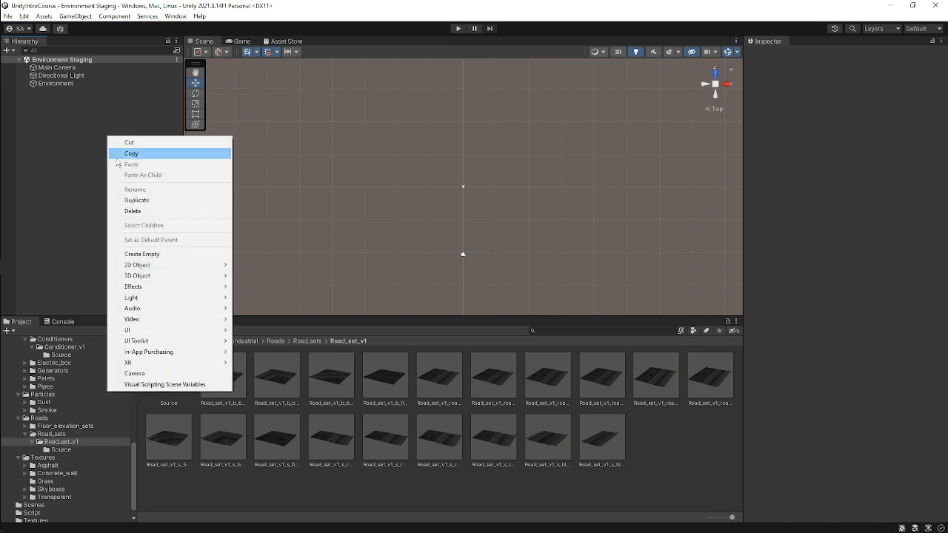
mouse_move(157, 276)
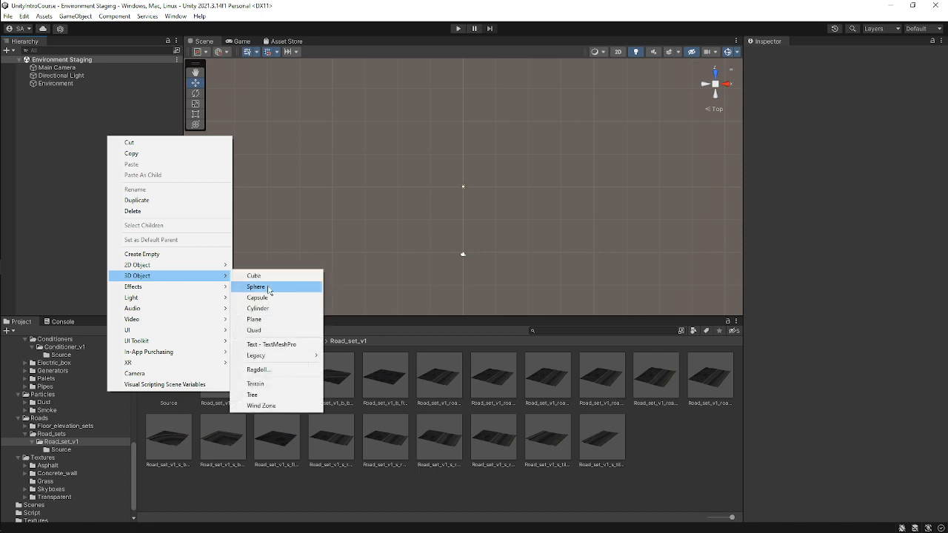
click(277, 280)
click(89, 140)
click(91, 92)
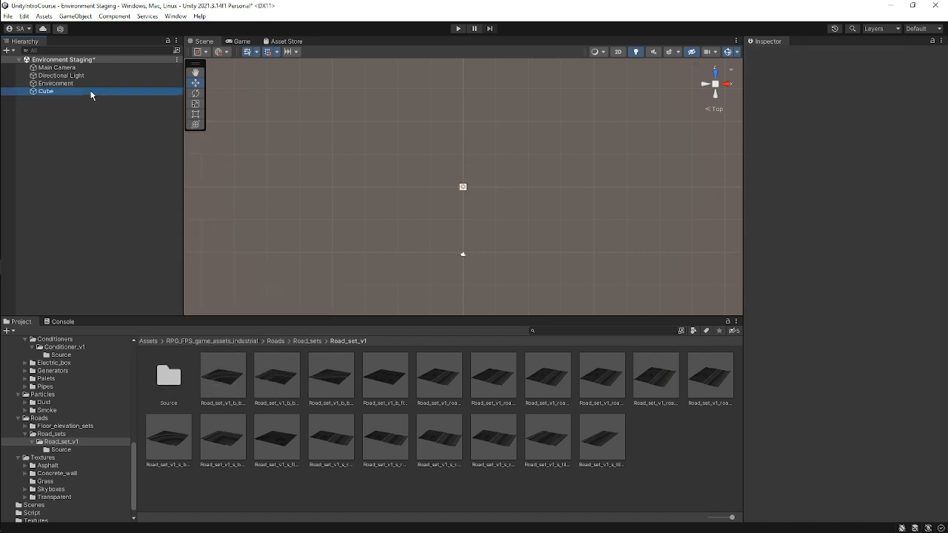
key(ctrl+d)
key(ctrl+d)
key(ctrl+d)
key(ctrl+d)
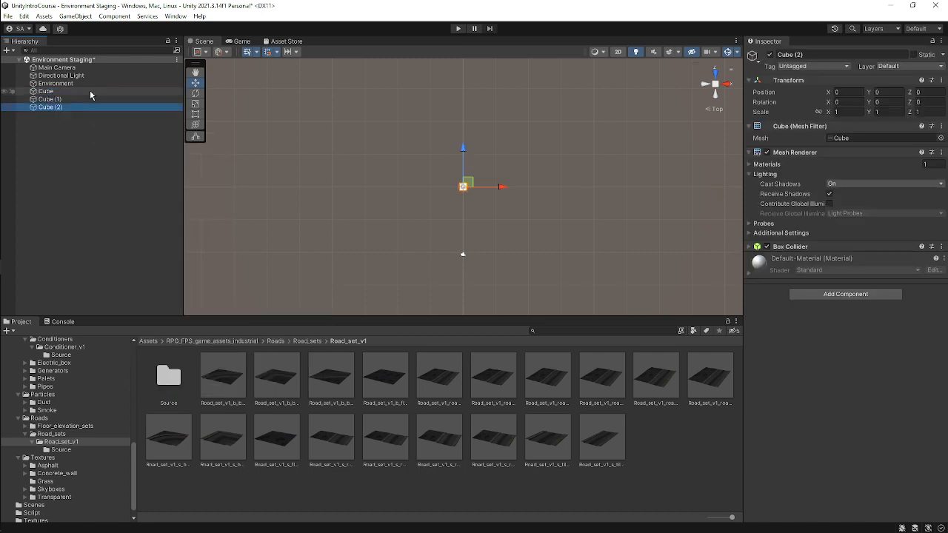
key(ctrl+d)
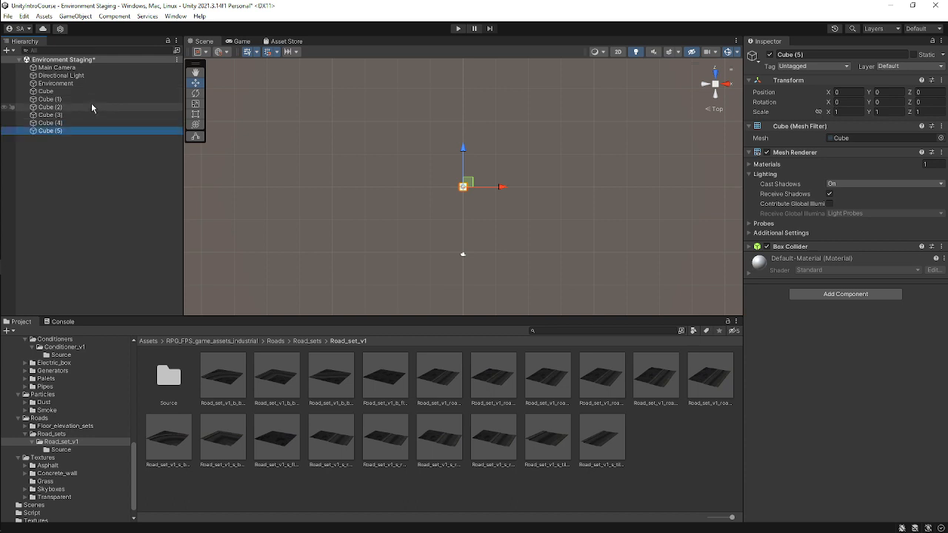
ctrl+click(92, 98)
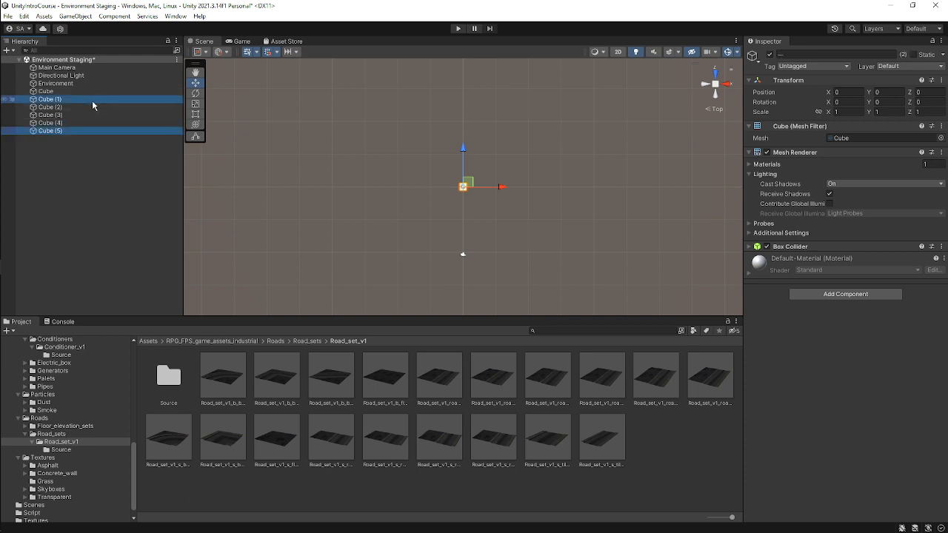
ctrl+click(91, 106)
ctrl+click(92, 115)
ctrl+click(92, 123)
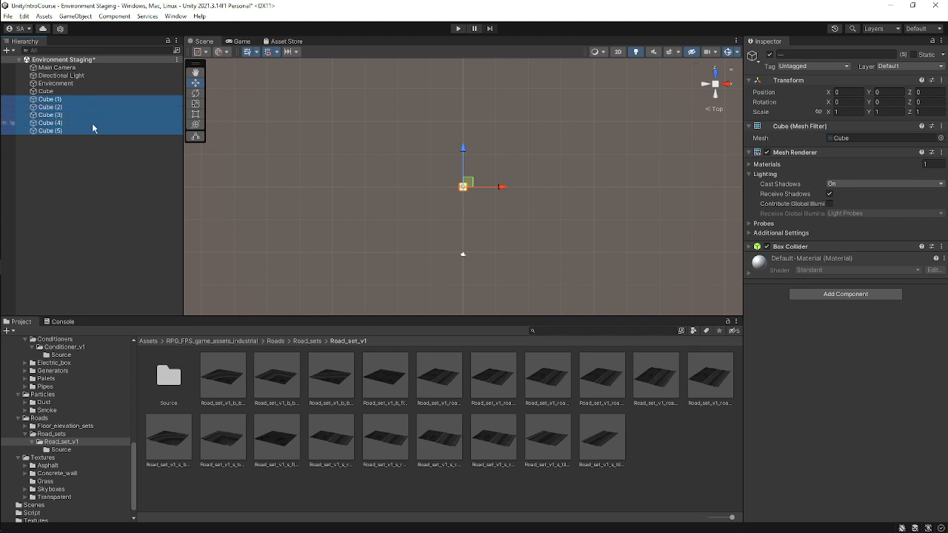
key(Delete)
Rename the cube to Floor Panel.
click(78, 90)
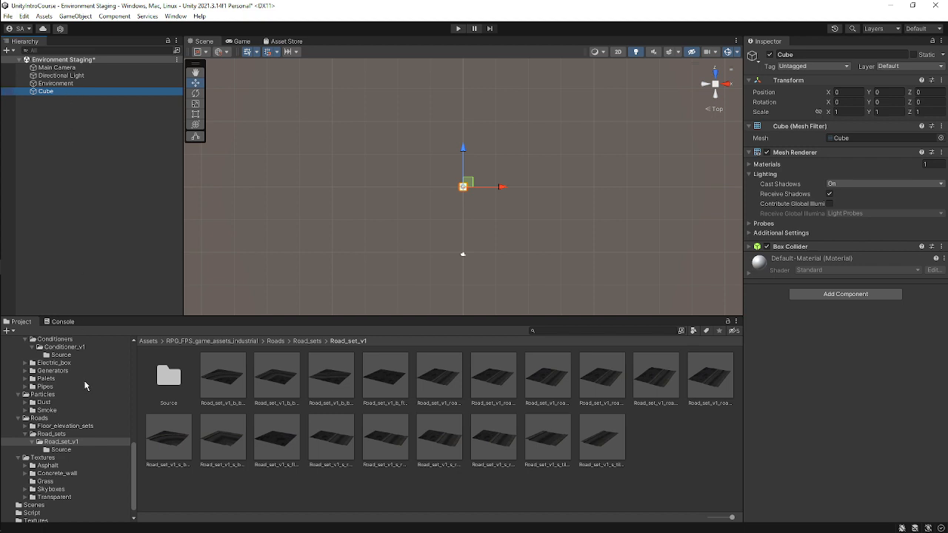
scroll(84, 385, up, 2)
click(82, 90)
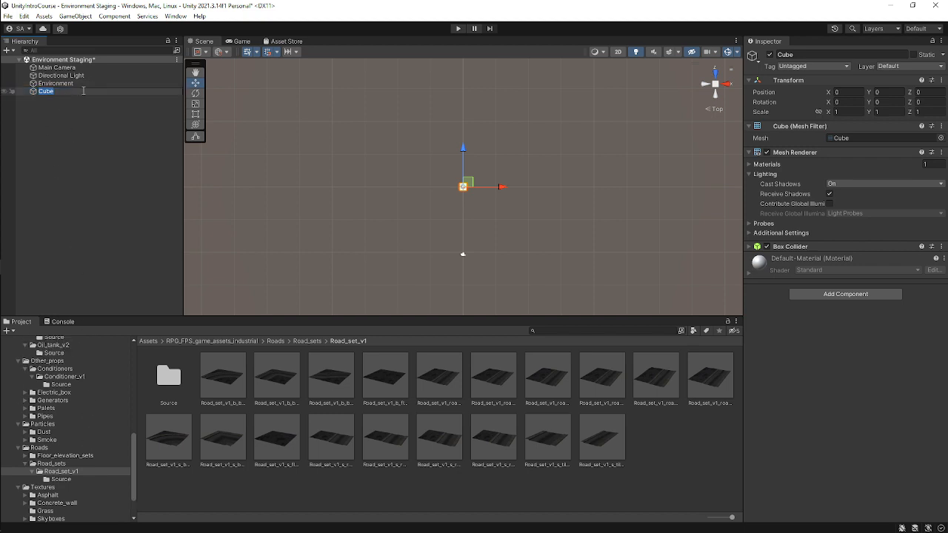
text(Floor Panel)
key(Return)
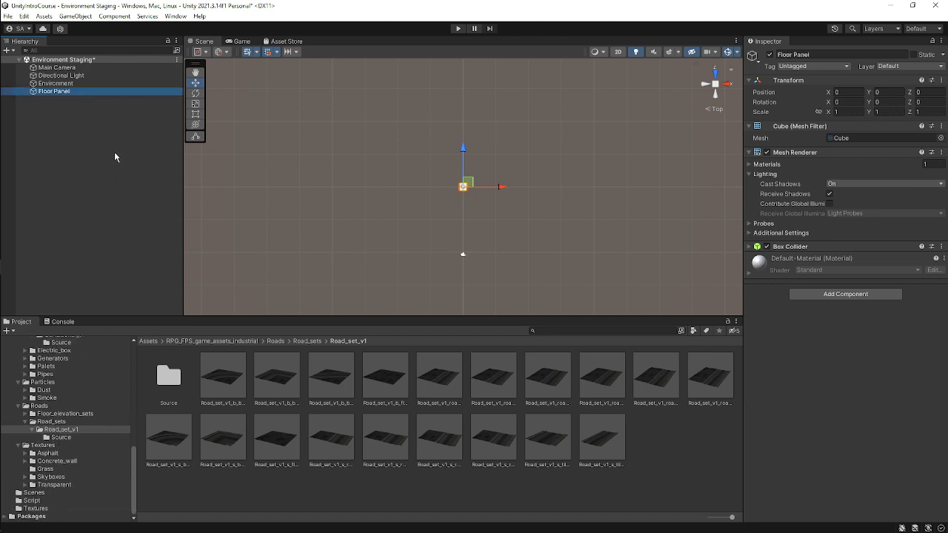
Make the Floor Panel object a prefab in the root Assets folder.
scroll(108, 400, up, 10)
scroll(104, 392, up, 5)
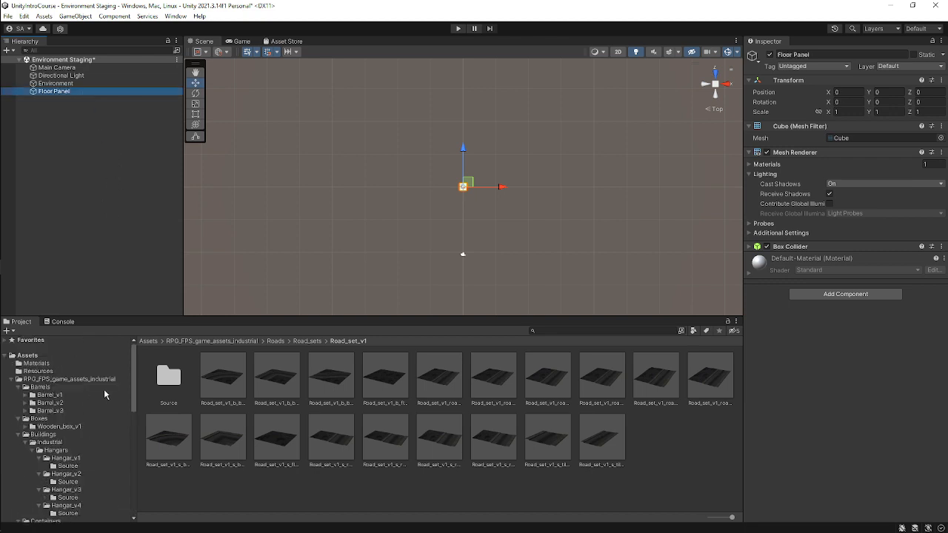
click(51, 355)
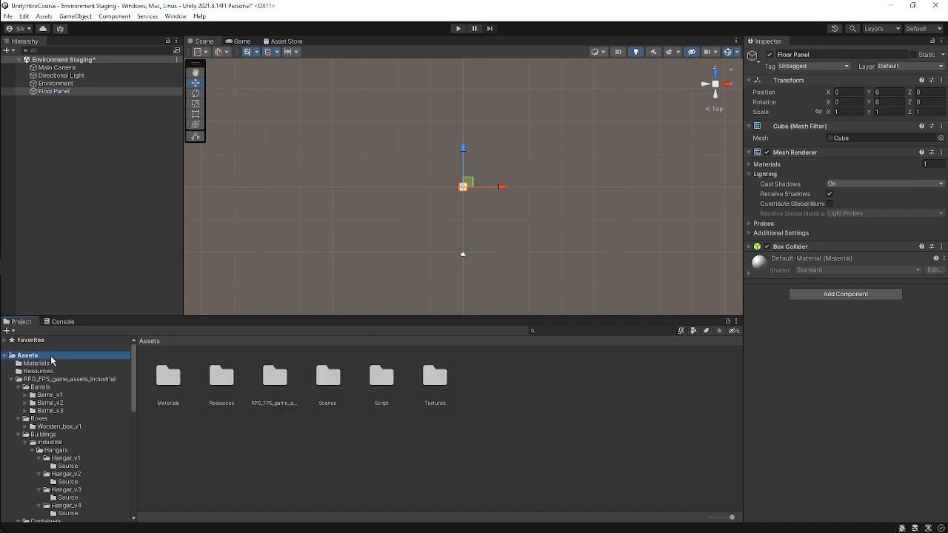
click(74, 92)
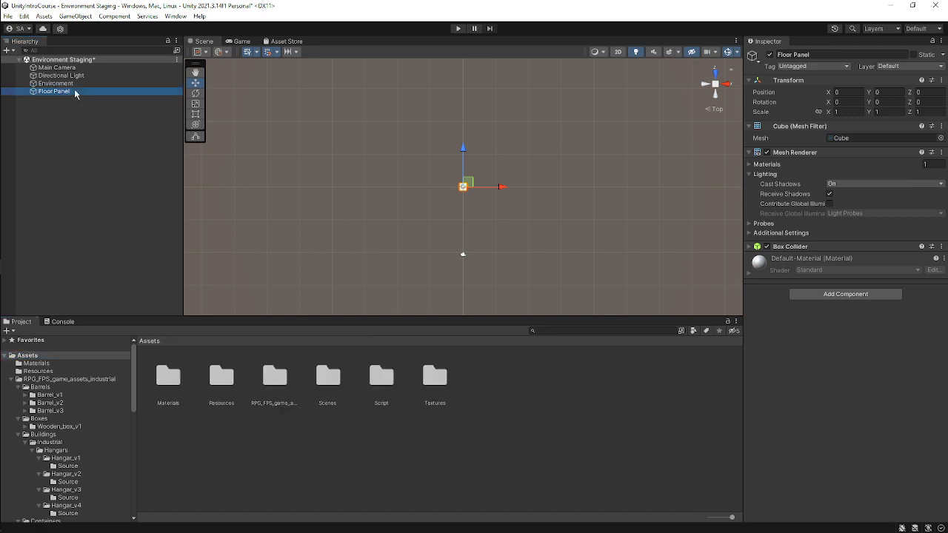
drag(75, 92, 606, 445)
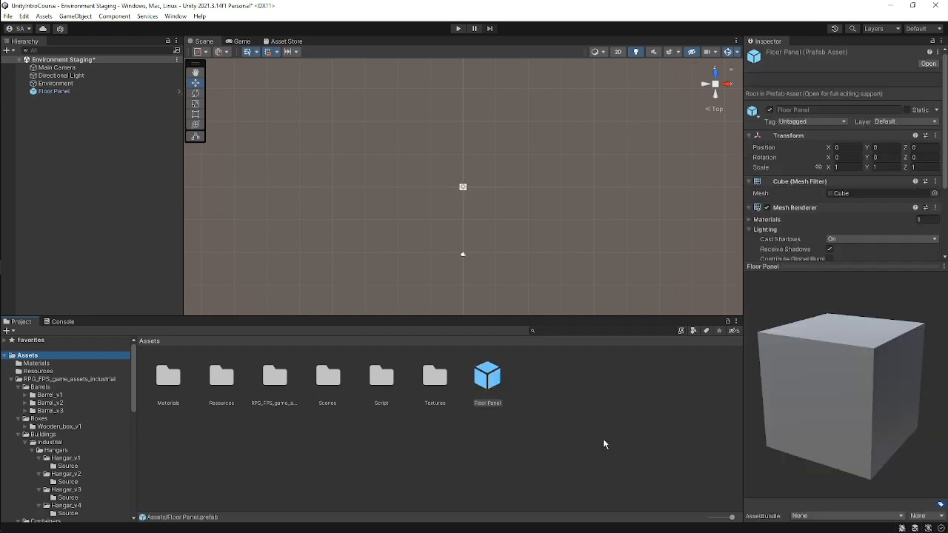
Inspect the Floor Panel instance and its prefab asset, rotating the prefab preview.
click(55, 94)
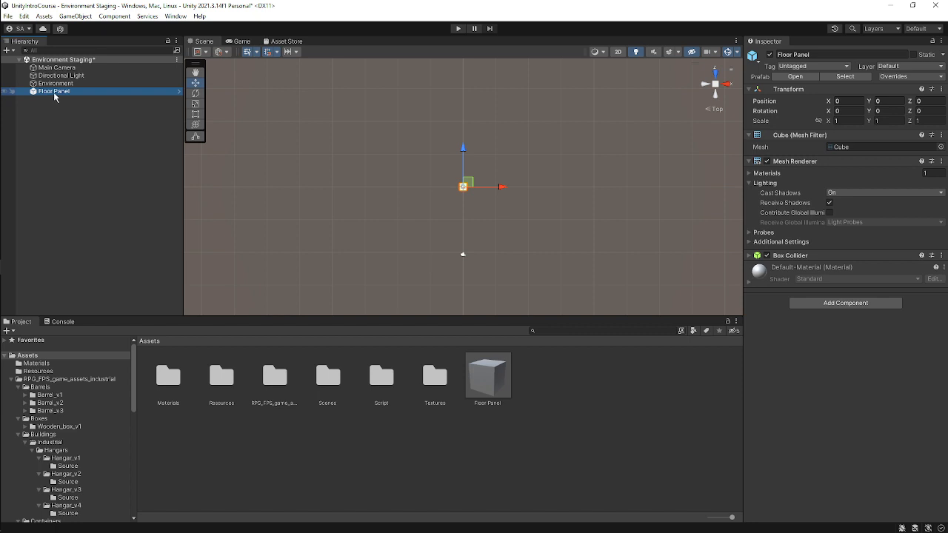
click(500, 384)
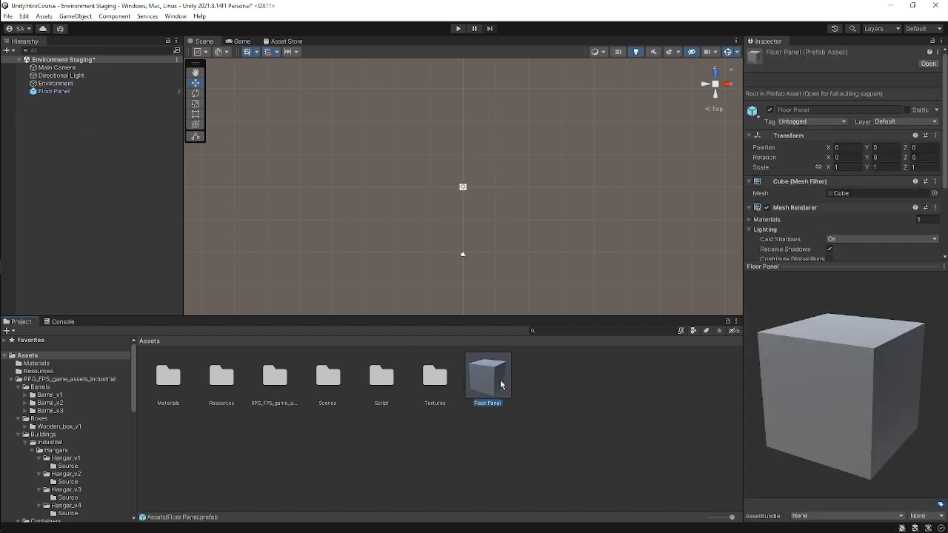
drag(928, 416, 621, 410)
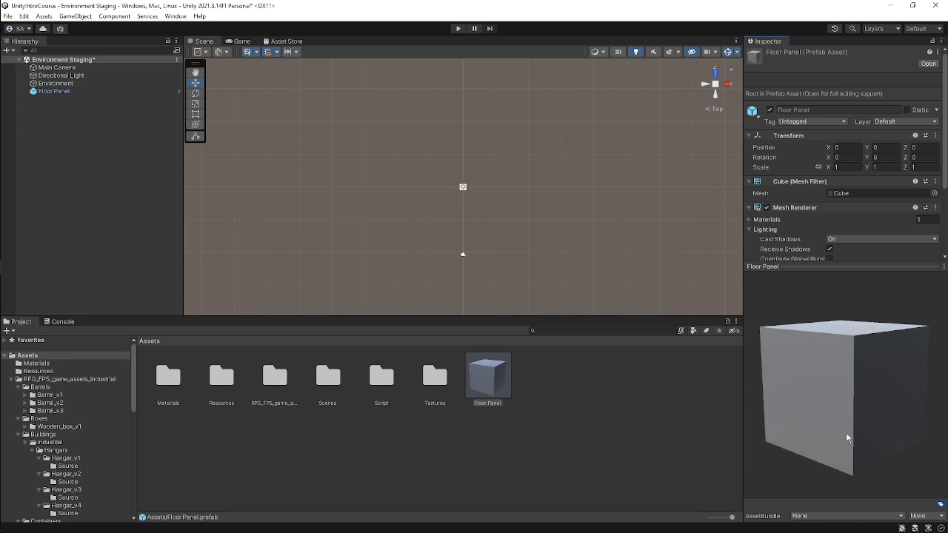
drag(849, 439, 831, 425)
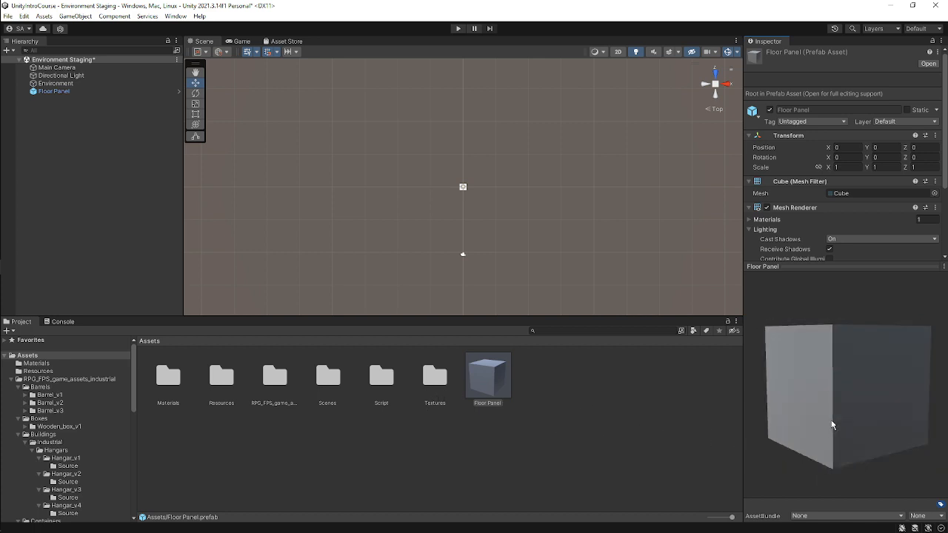
drag(859, 393, 804, 407)
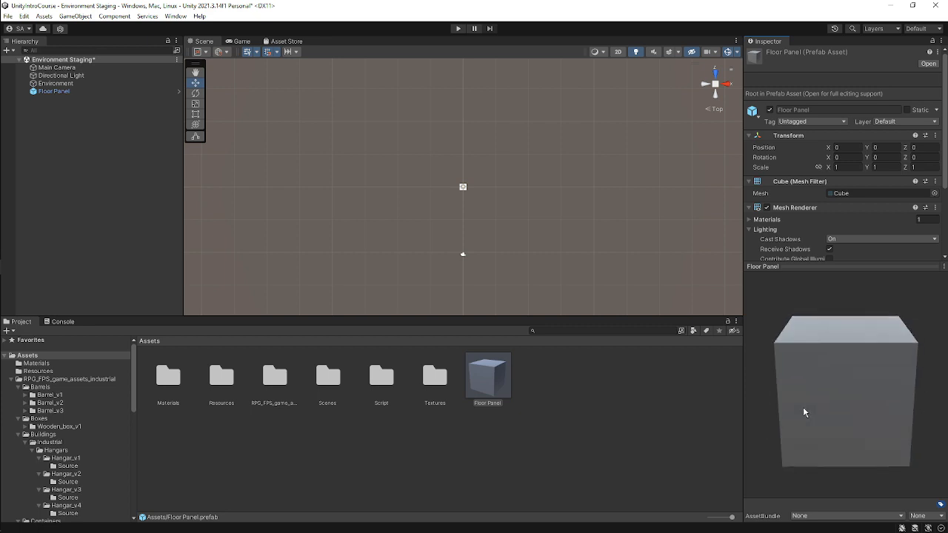
Add another Floor Panel instance from the prefab, then delete both Floor Panel instances from the scene.
drag(489, 382, 66, 146)
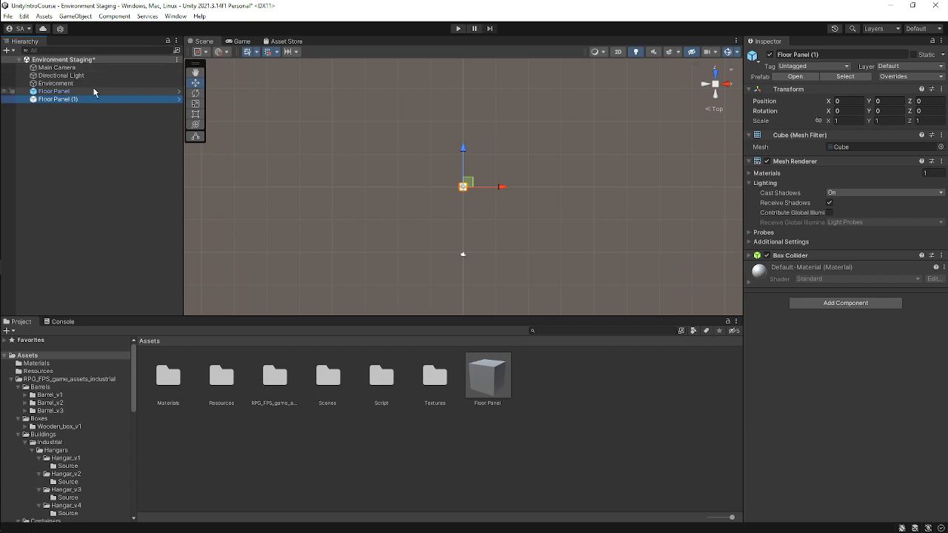
ctrl+click(94, 91)
key(Delete)
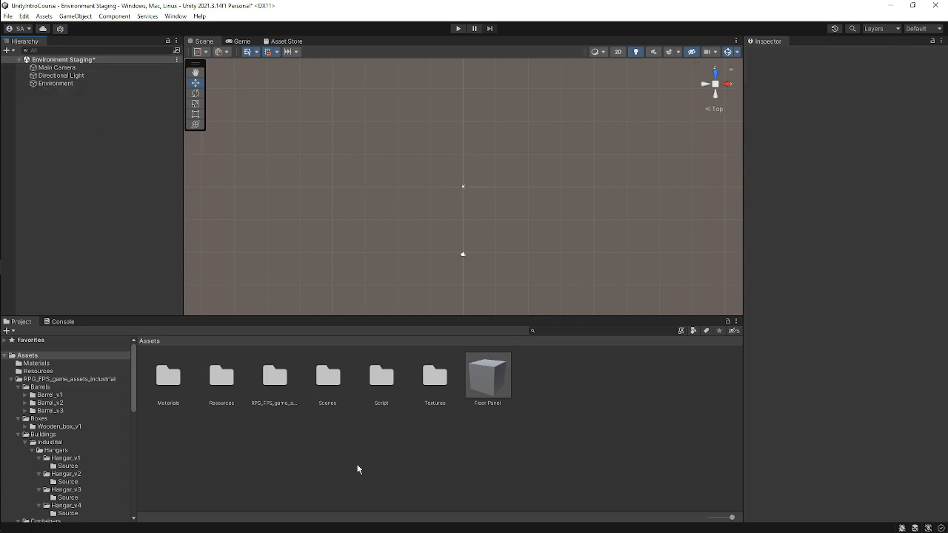
Delete the Floor Panel prefab asset from the Assets folder.
click(487, 386)
key(Delete)
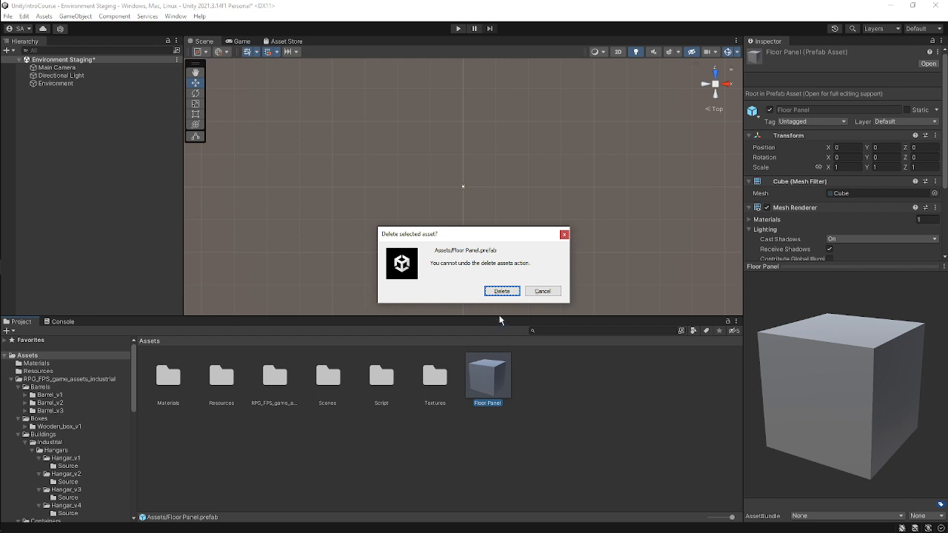
click(494, 289)
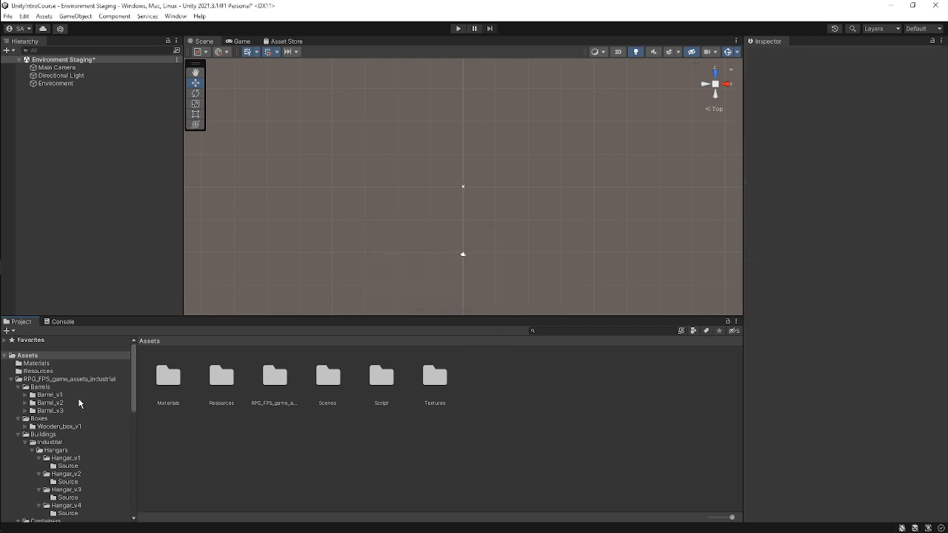
scroll(78, 399, down, 5)
scroll(123, 411, down, 4)
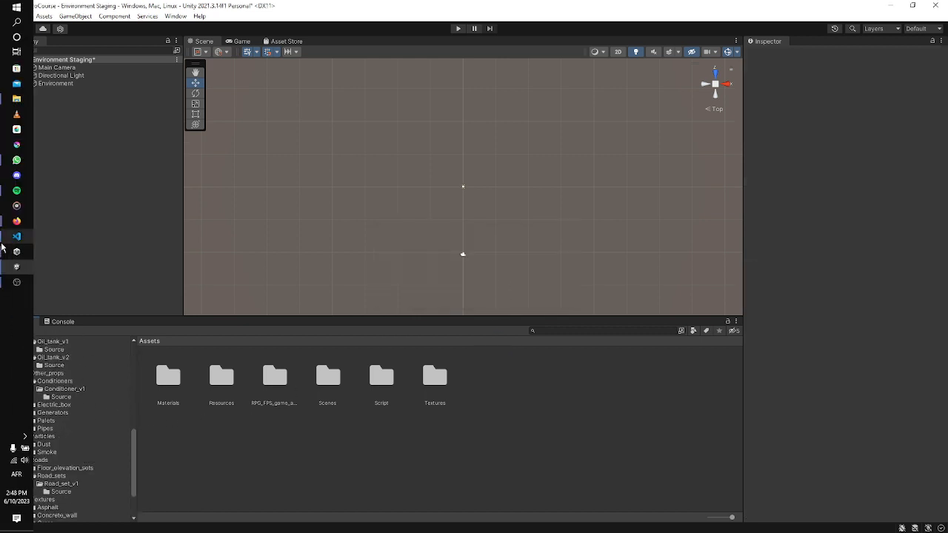
mouse_move(22, 225)
click(81, 214)
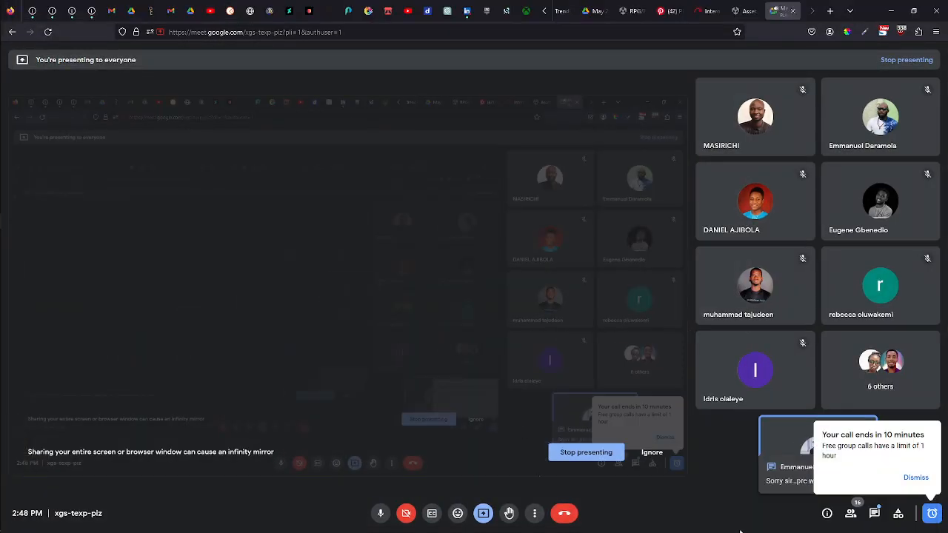
click(890, 10)
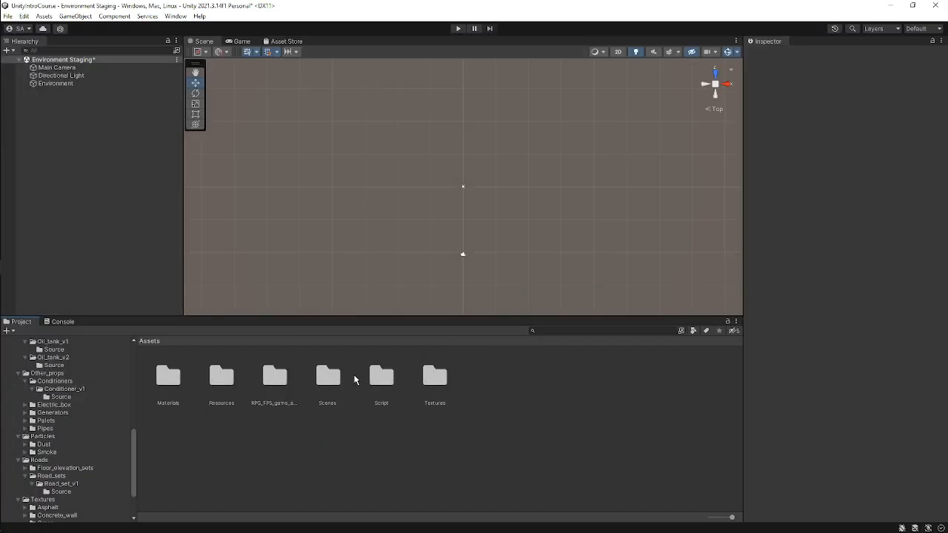
Open the Road_set_v1 folder under Roads > Road_sets in the project assets.
drag(476, 318, 530, 431)
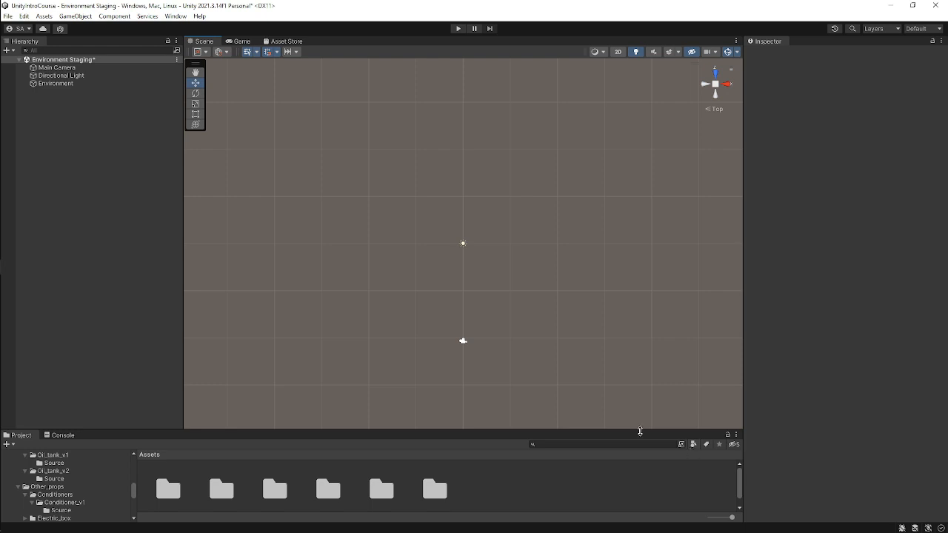
drag(642, 430, 640, 320)
scroll(104, 440, down, 3)
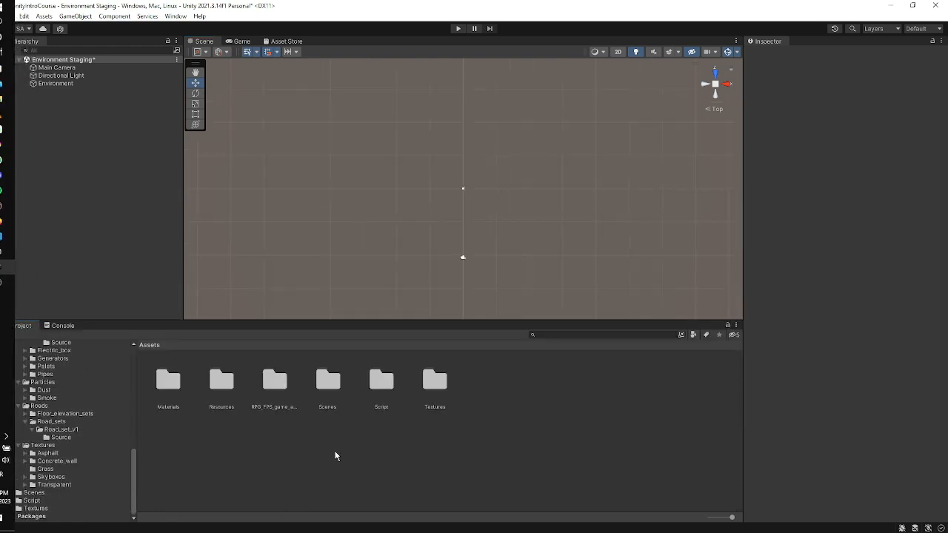
click(62, 429)
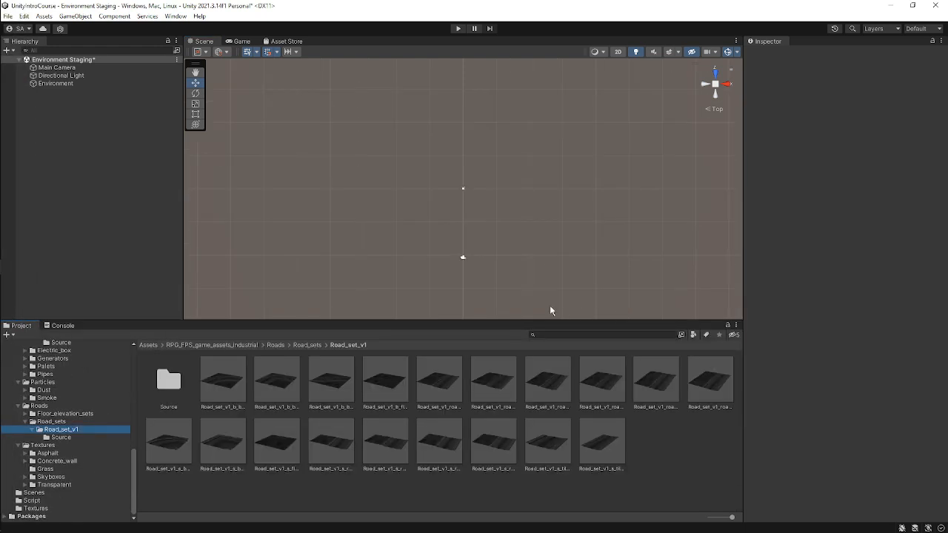
Place the Road_set_v1_s_tile_1 prefab in the scene and parent it under the Environment object.
scroll(518, 230, up, 3)
middle_drag(572, 222, 487, 172)
middle_drag(379, 130, 481, 162)
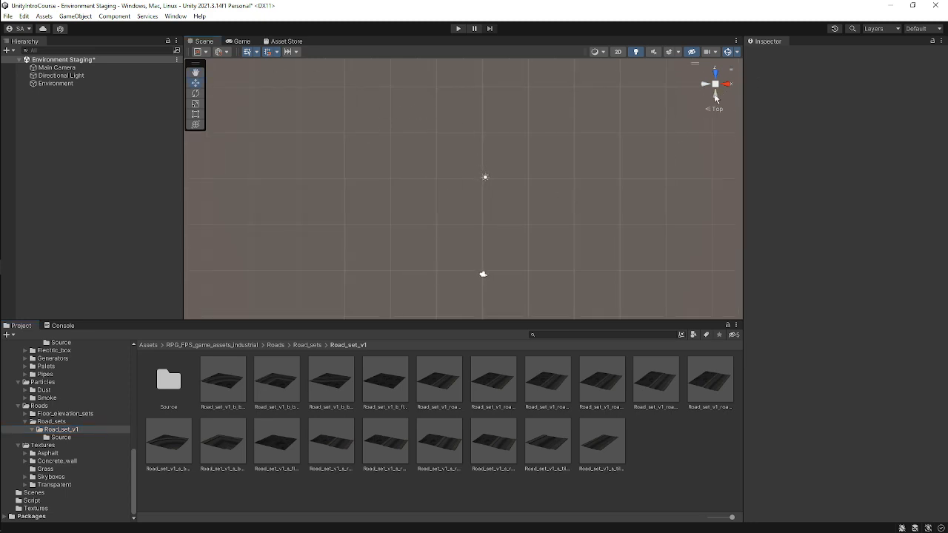
right_drag(707, 133, 707, 89)
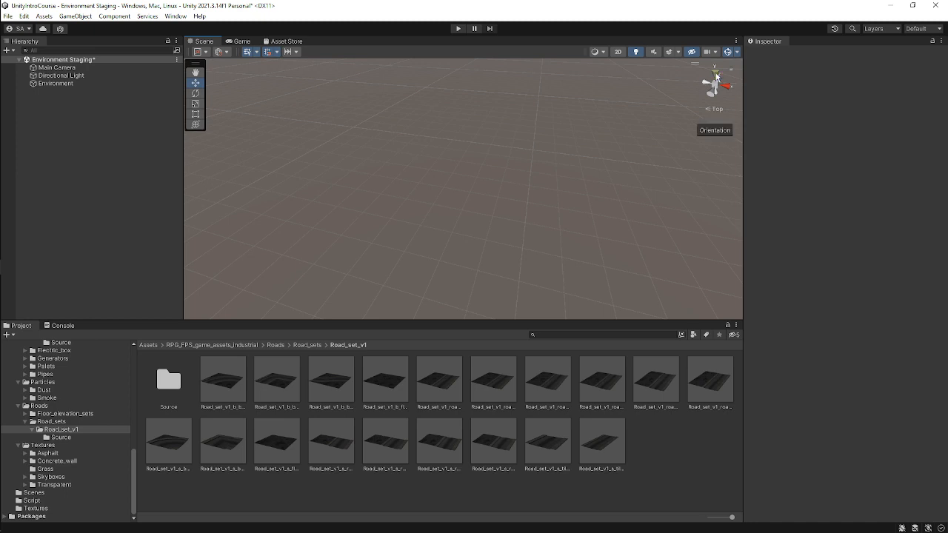
click(716, 76)
click(46, 83)
key(f)
scroll(525, 168, up, 3)
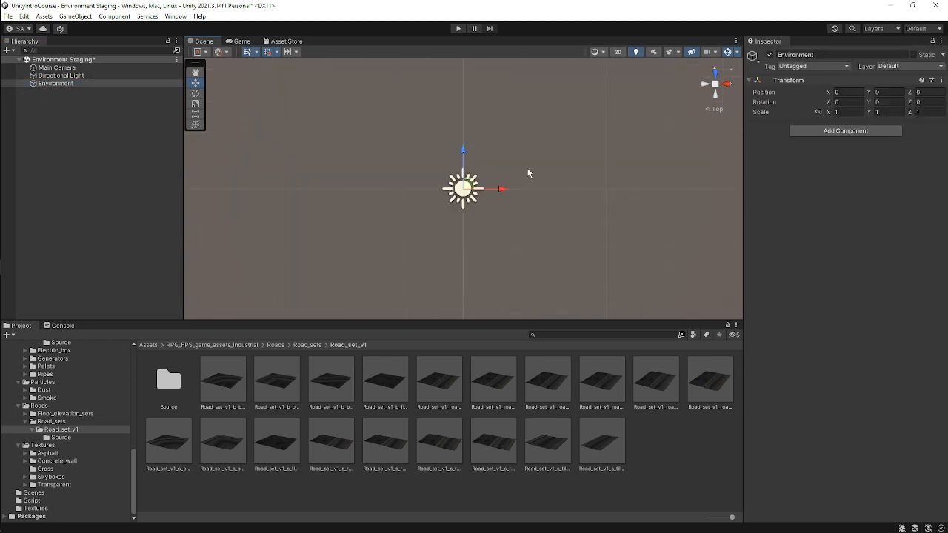
scroll(492, 236, down, 5)
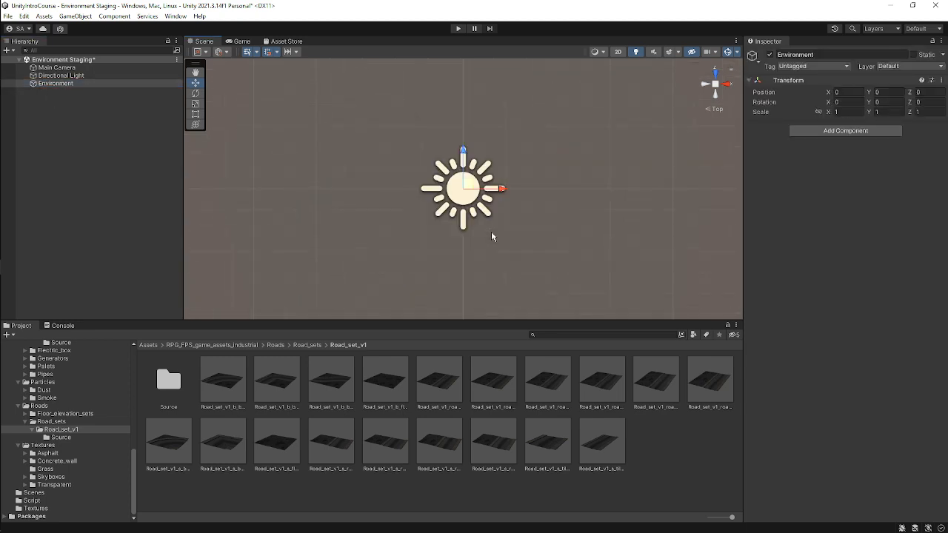
middle_drag(511, 236, 558, 211)
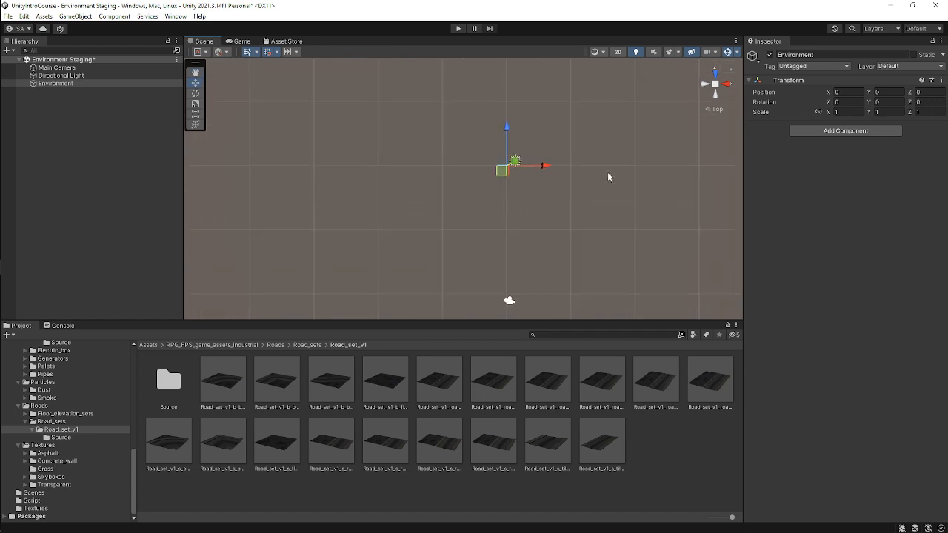
click(713, 84)
middle_drag(556, 249, 496, 229)
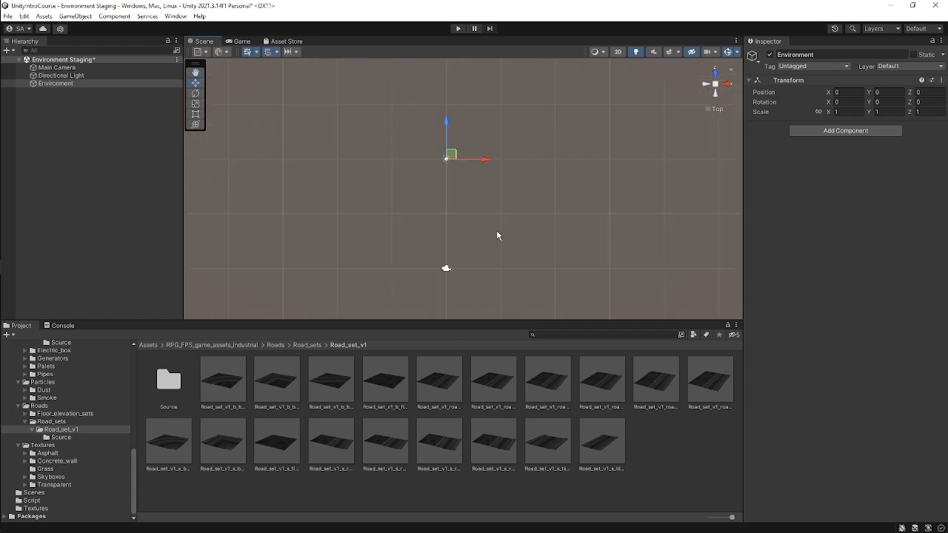
click(549, 445)
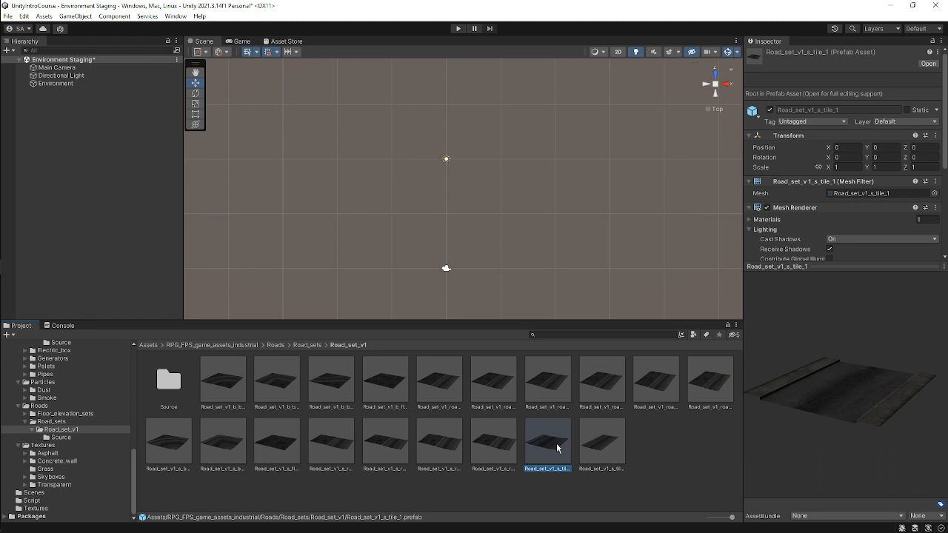
drag(557, 448, 447, 158)
drag(31, 107, 69, 89)
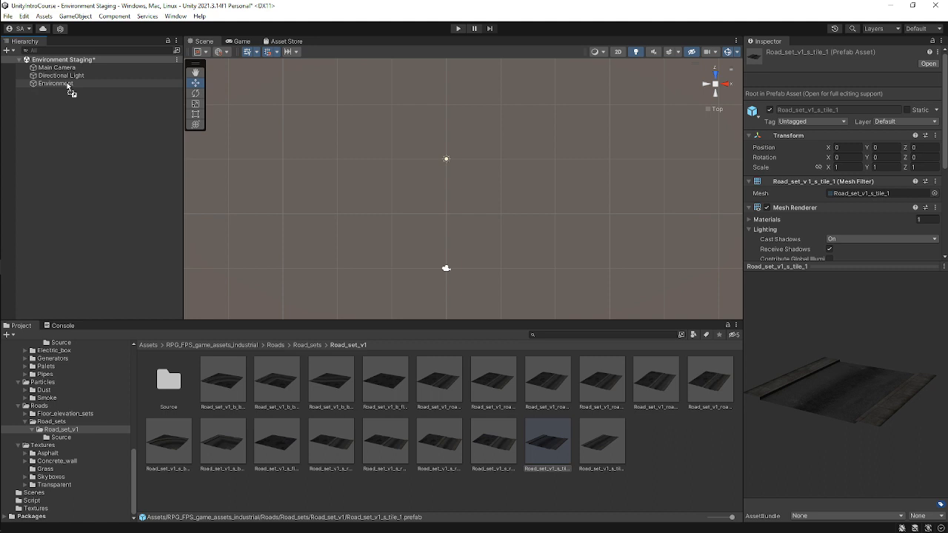
drag(69, 87, 105, 88)
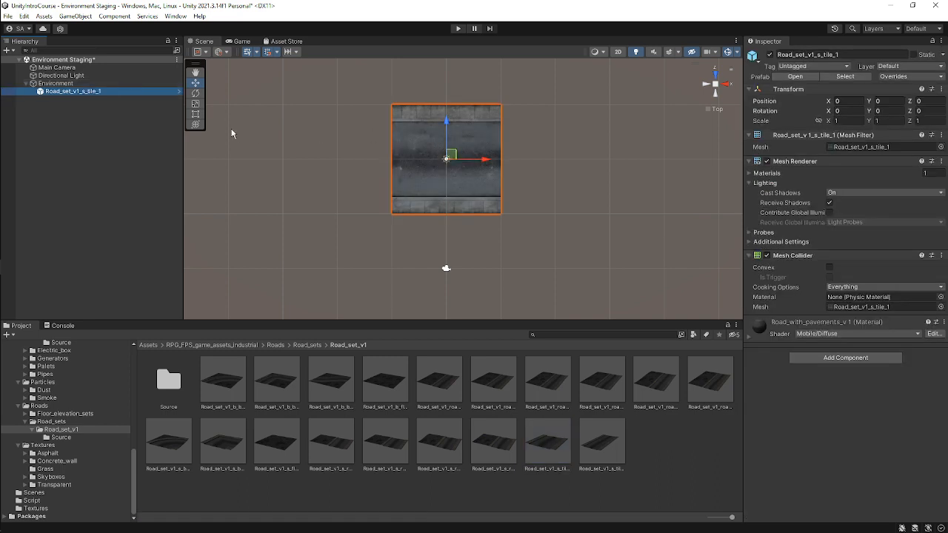
Undo an accidental move of the Environment object and save the scene.
click(93, 84)
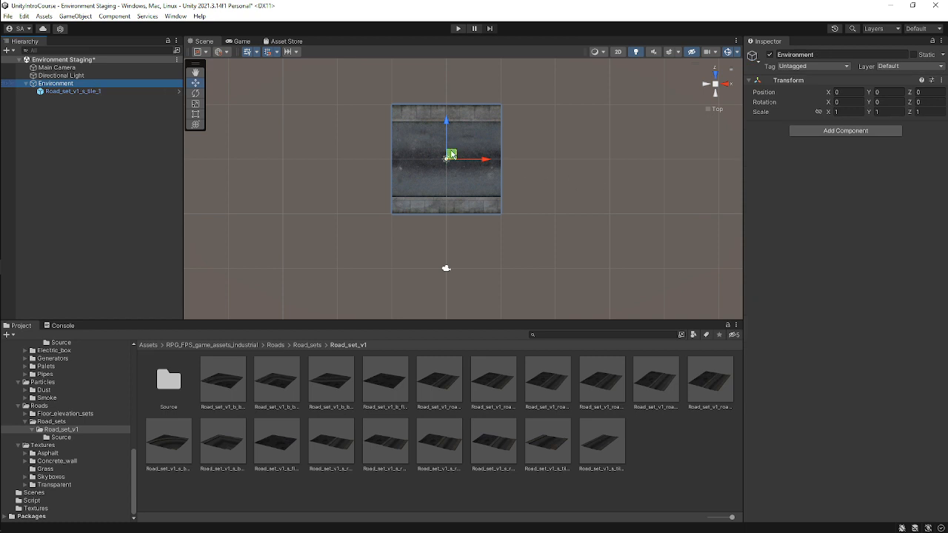
mouse_move(453, 154)
mouse_down()
mouse_move(506, 103)
mouse_move(403, 157)
mouse_move(448, 167)
mouse_move(470, 151)
mouse_up()
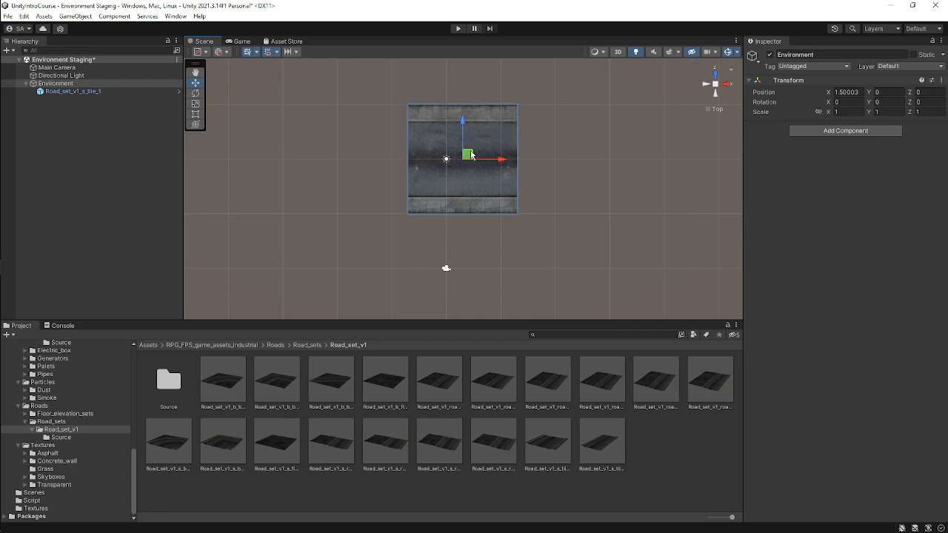
key(ctrl+z)
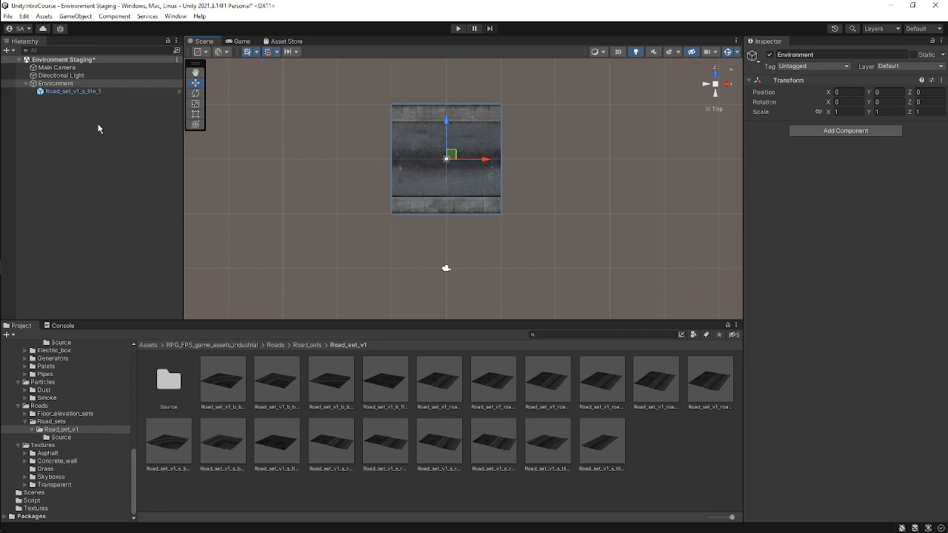
key(ctrl+s)
Inspect the road tile instance and the Environment object.
click(63, 92)
click(118, 83)
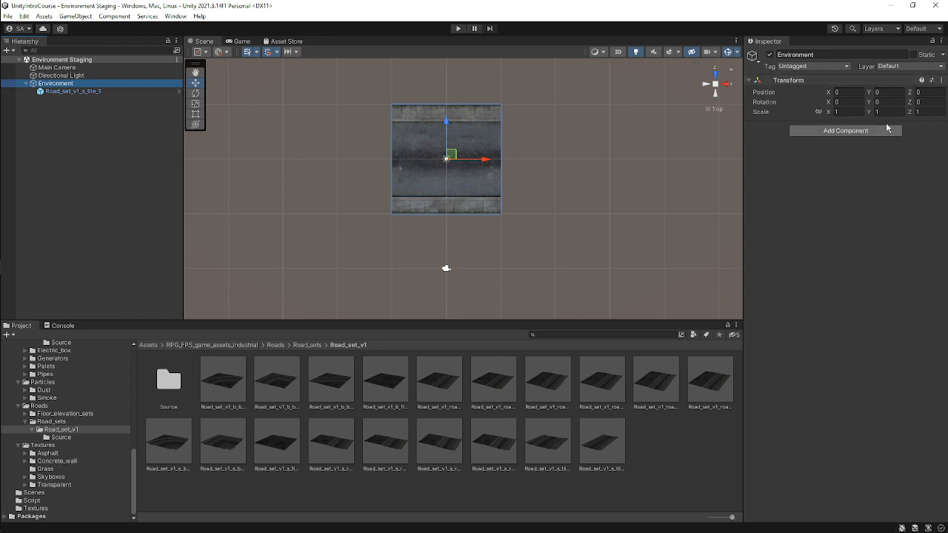
click(74, 91)
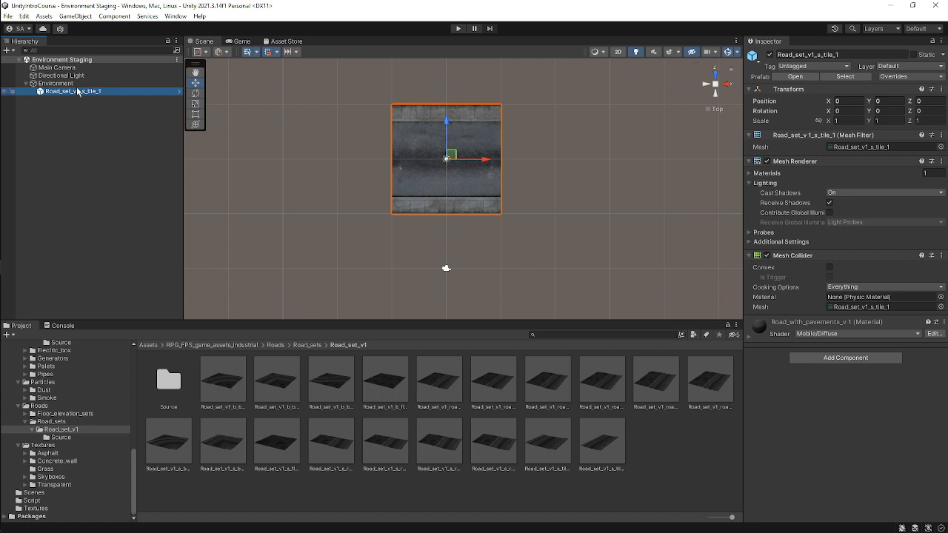
mouse_move(28, 248)
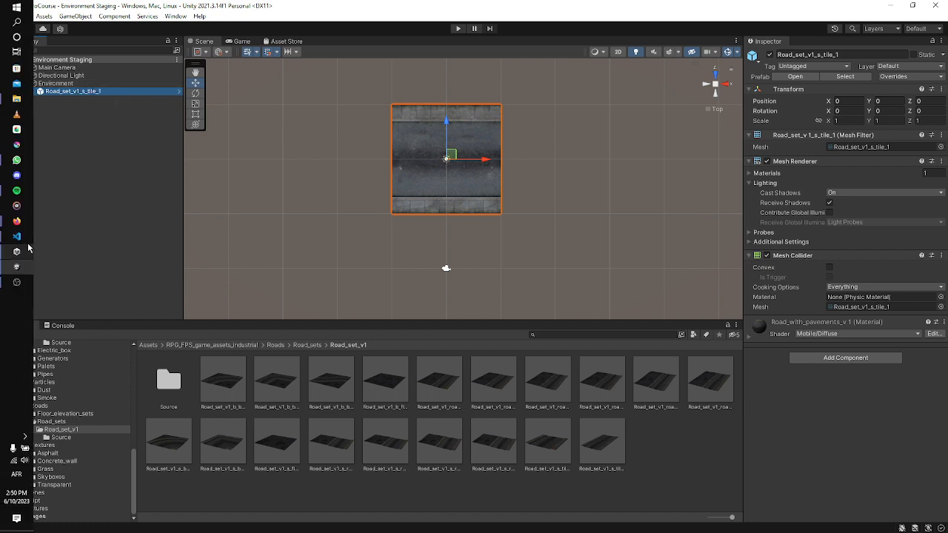
mouse_move(16, 223)
click(74, 219)
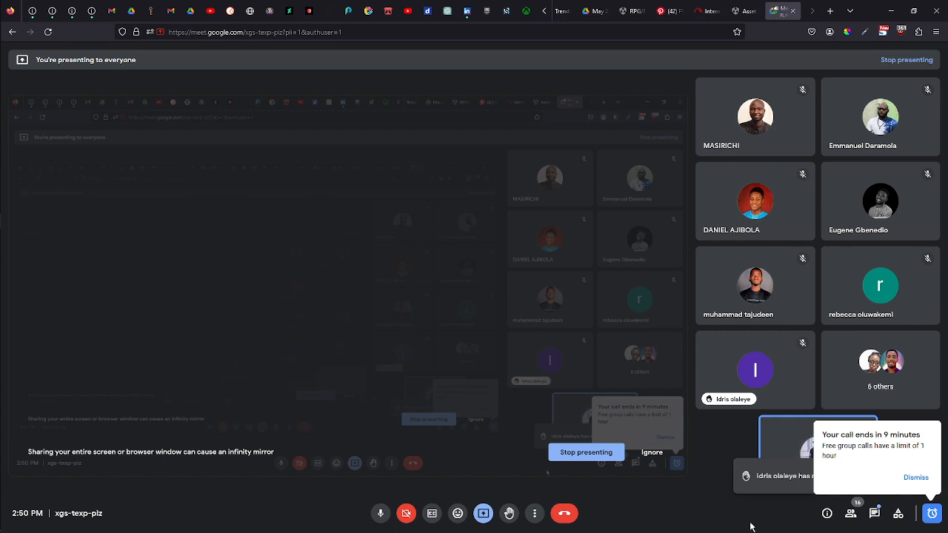
click(915, 478)
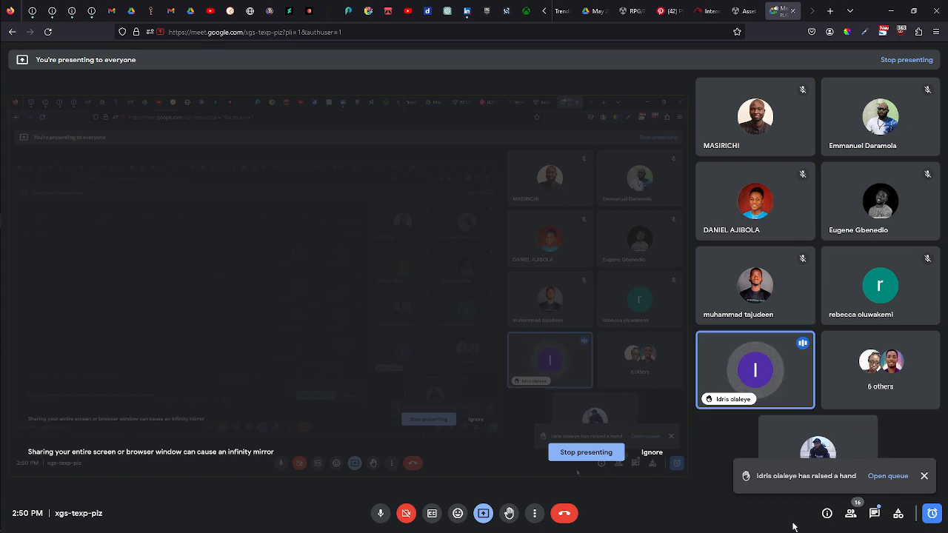
click(924, 476)
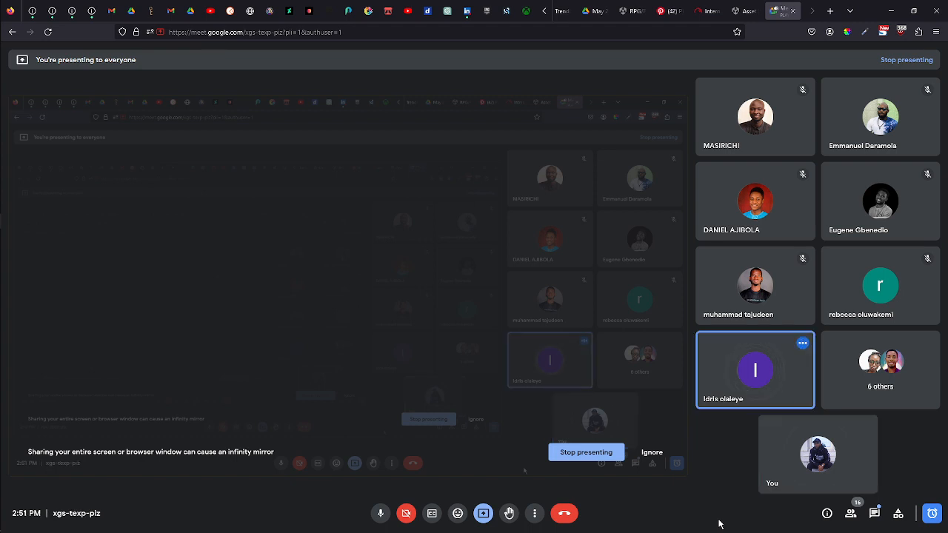
click(894, 11)
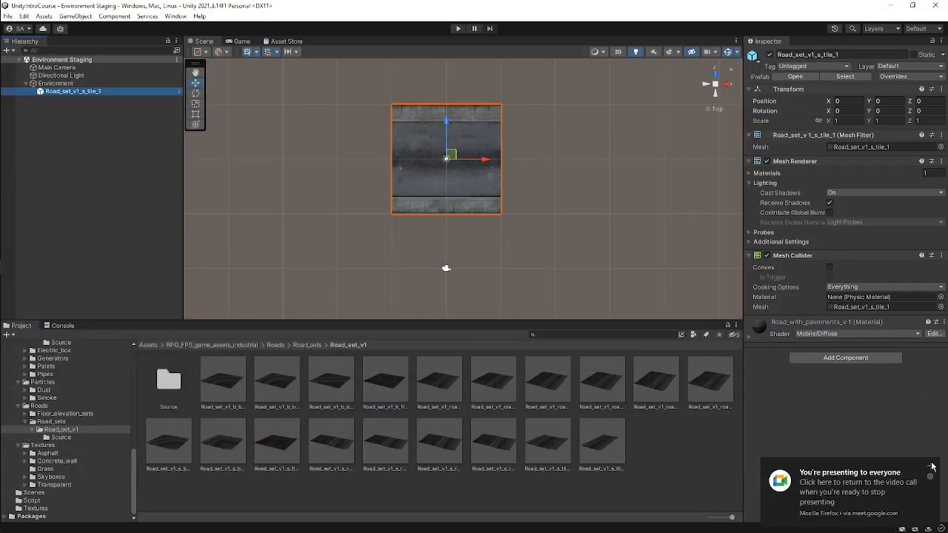
Create an empty child object under Environment and name it Roads.
click(92, 159)
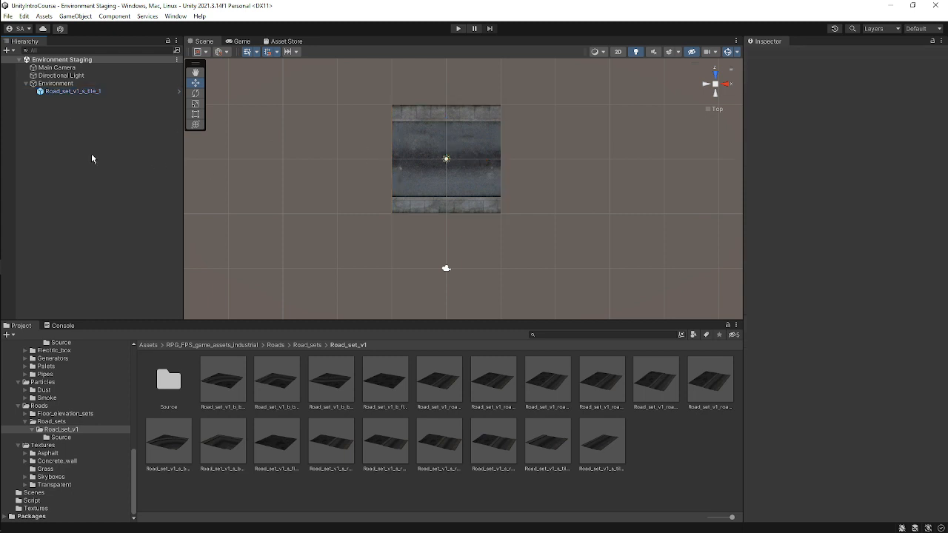
click(74, 84)
scroll(450, 169, down, 8)
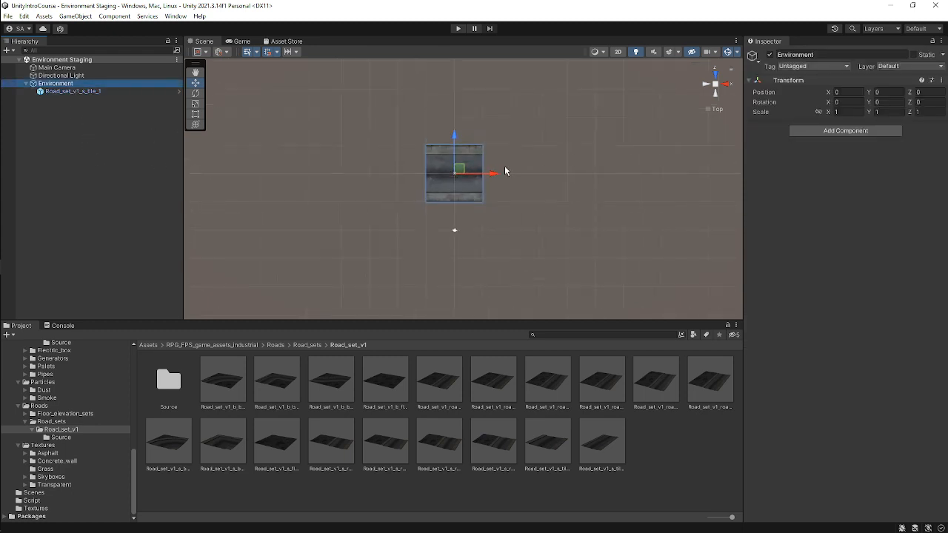
middle_drag(506, 170, 506, 225)
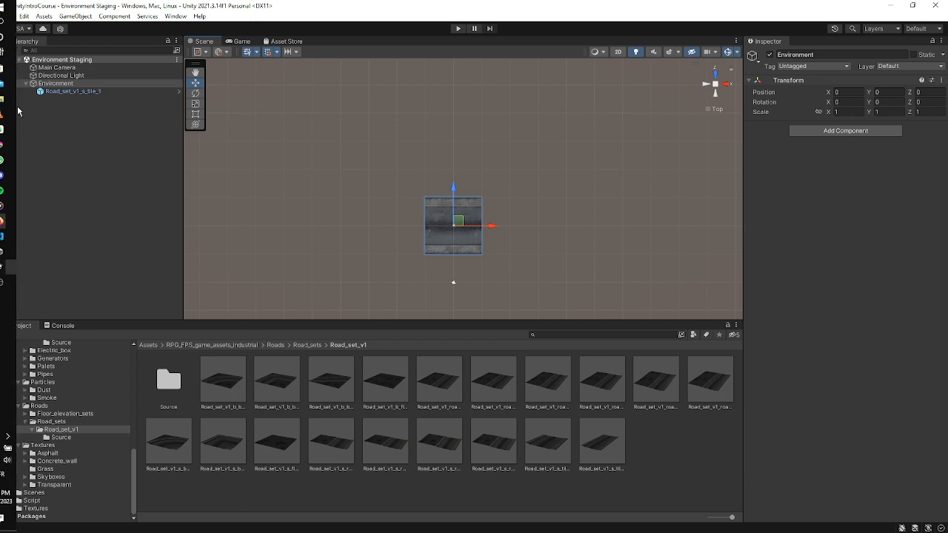
right_click(91, 83)
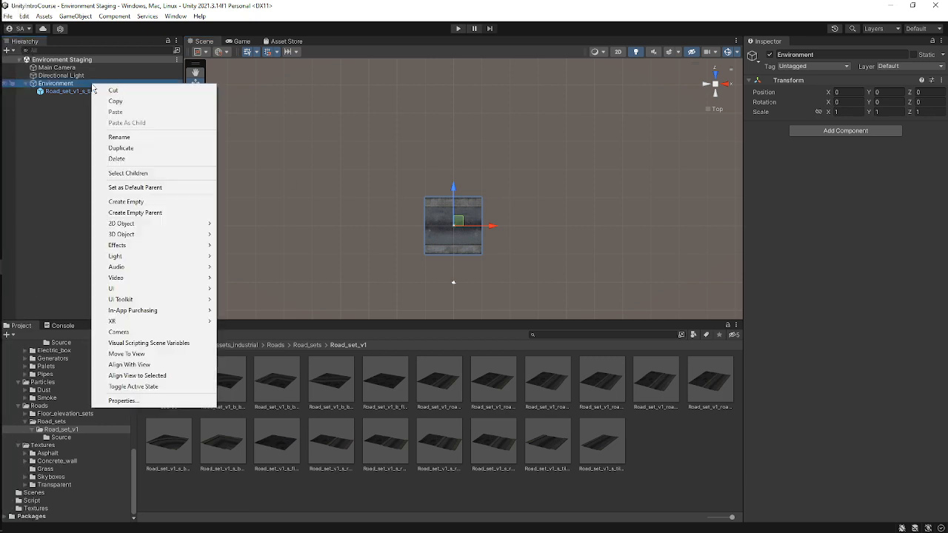
click(147, 202)
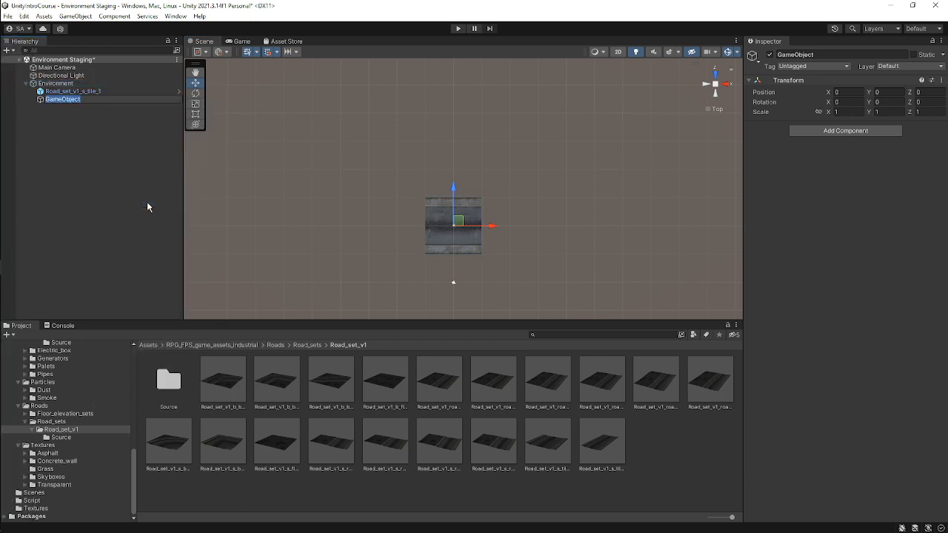
text(Roads)
key(Return)
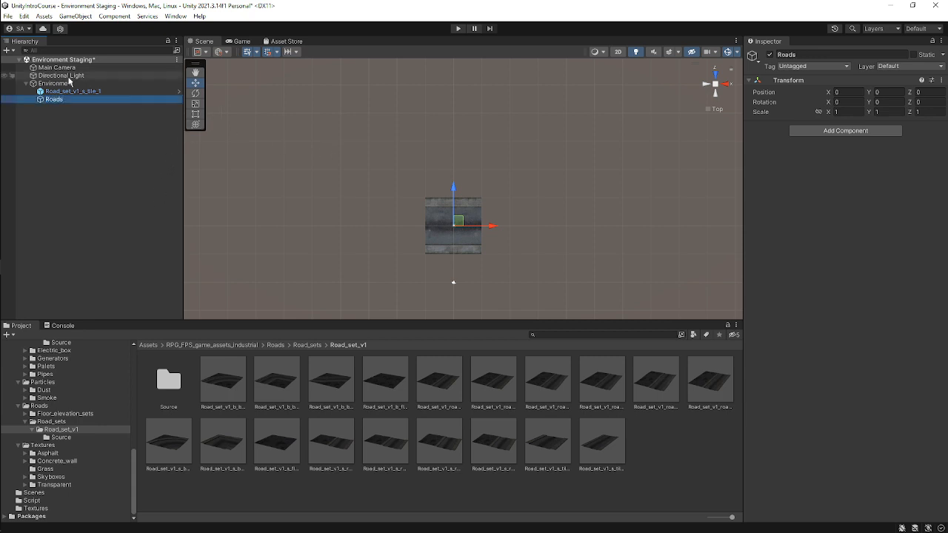
Move the road tile instance into the Roads object.
drag(64, 103, 99, 93)
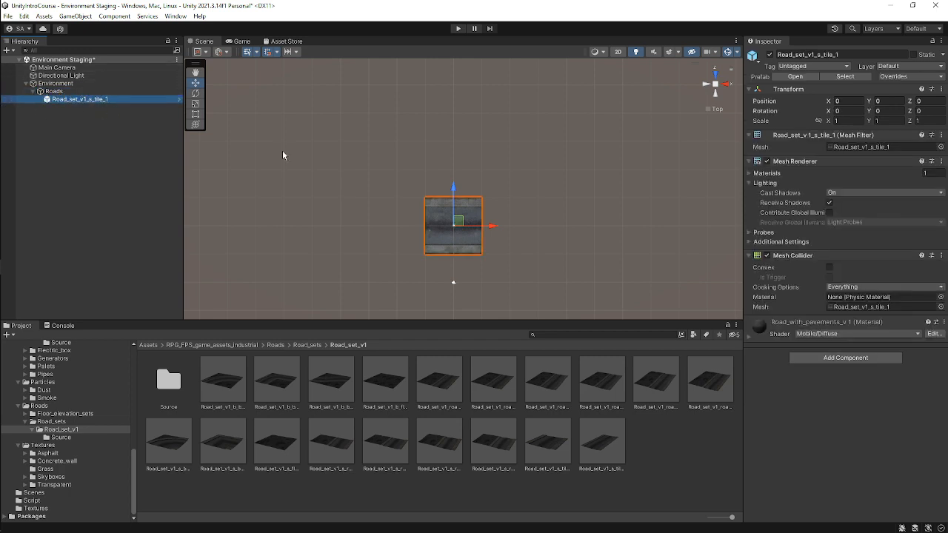
click(81, 92)
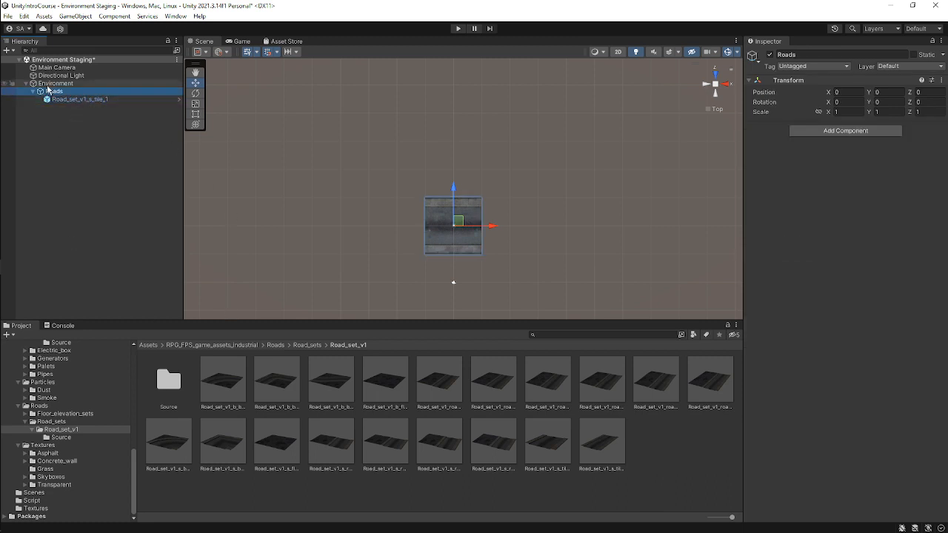
click(76, 84)
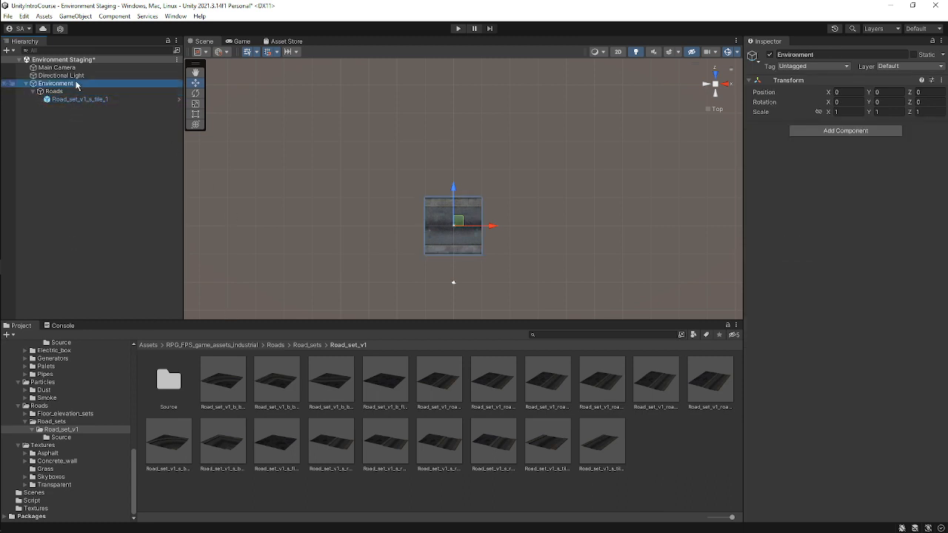
Create an empty object named Buildings, nest it under Environment, and save the scene.
right_click(78, 85)
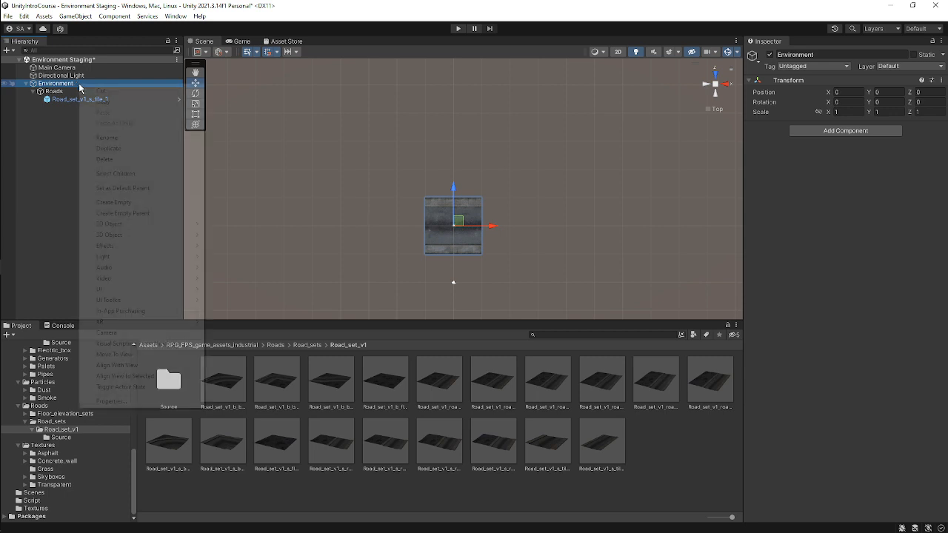
click(150, 203)
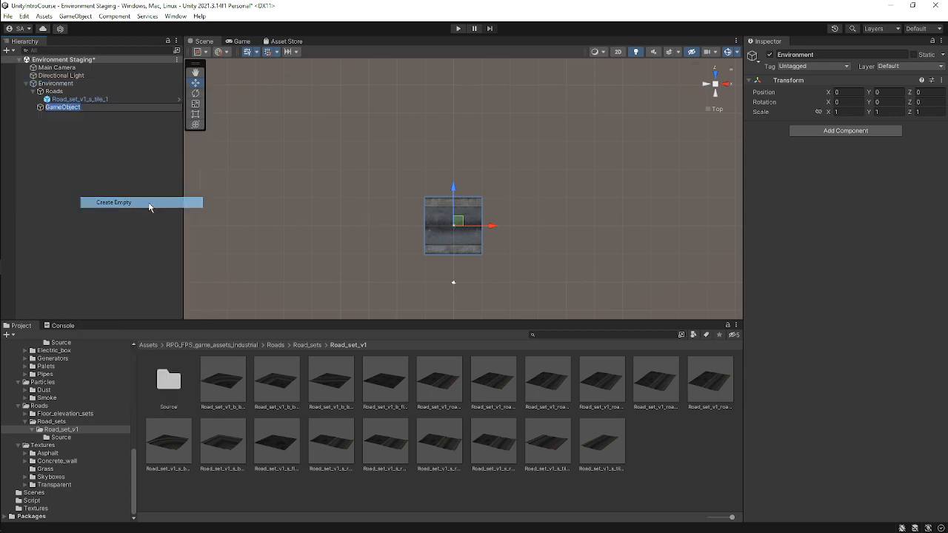
key(BackSpace)
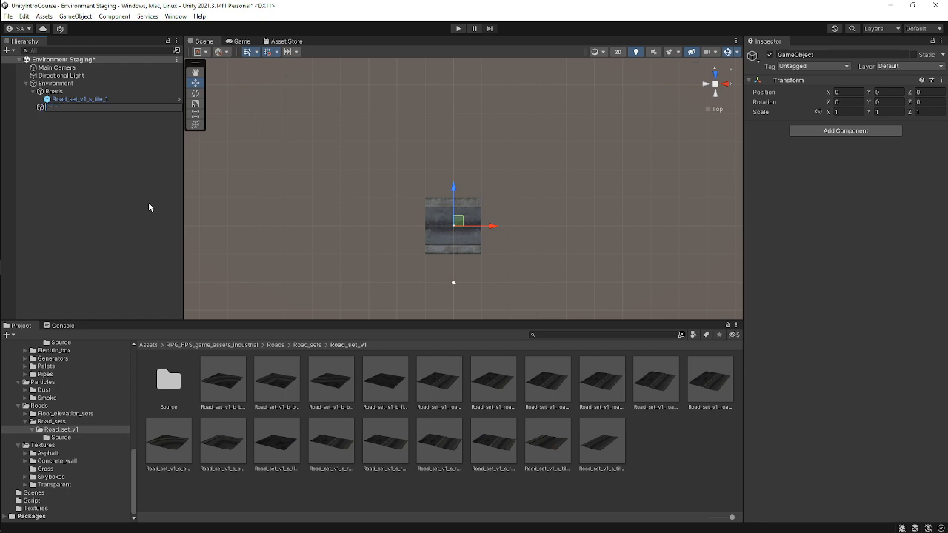
text(Buildings)
key(Return)
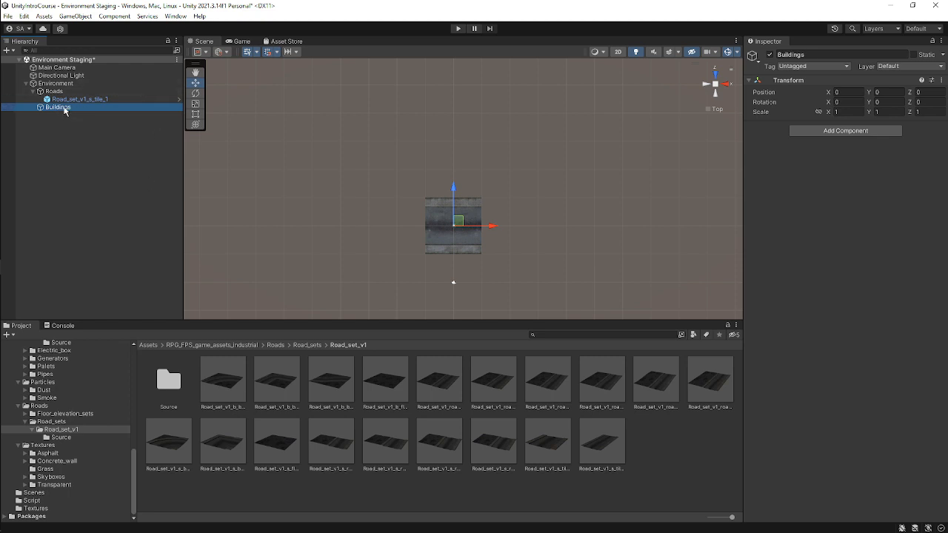
drag(59, 110, 77, 89)
click(106, 99)
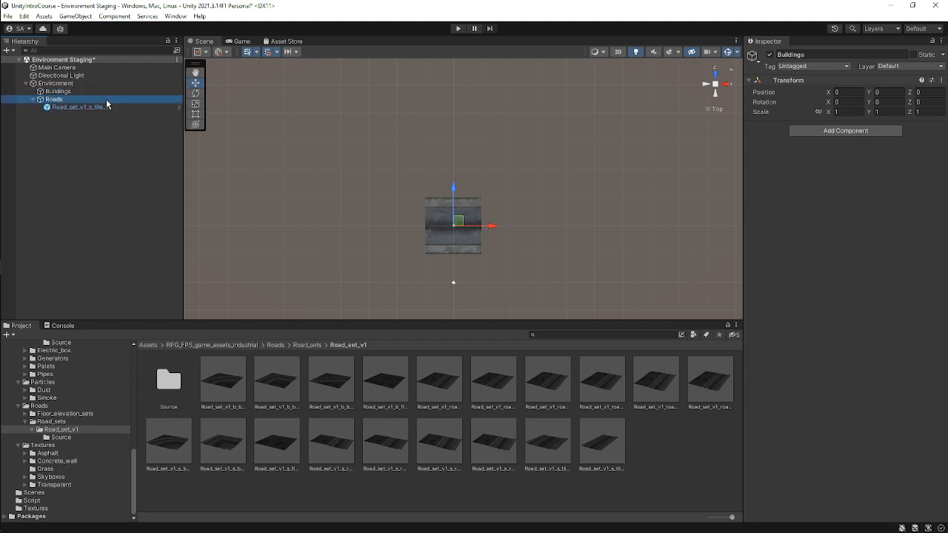
key(ctrl+s)
Duplicate the road tile instance and move the copy about 10 units along X beside the original.
scroll(493, 254, down, 2)
scroll(446, 250, up, 3)
scroll(464, 217, up, 2)
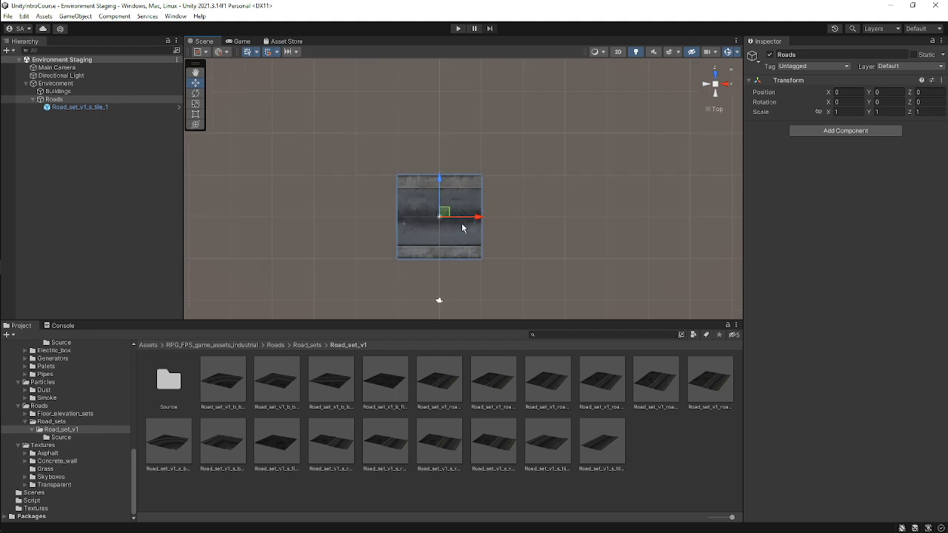
middle_drag(456, 222, 443, 175)
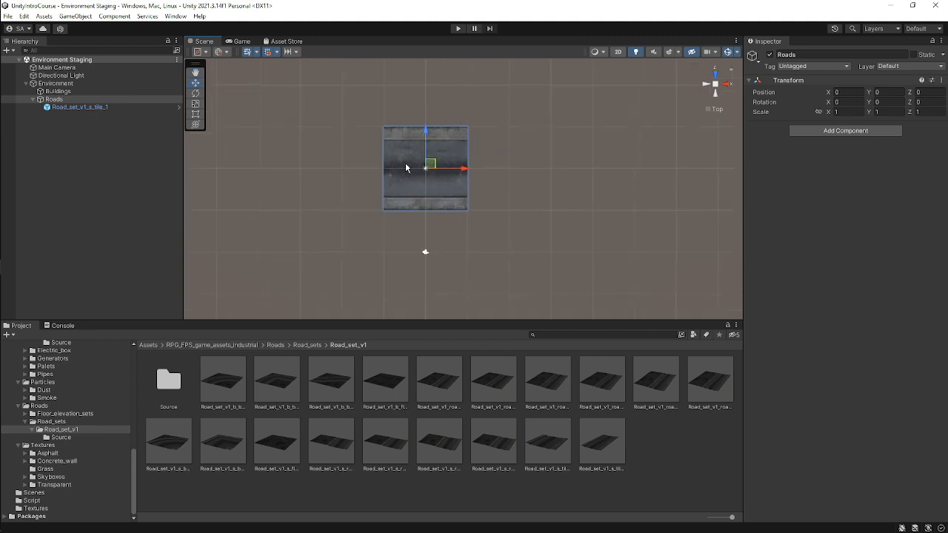
click(77, 107)
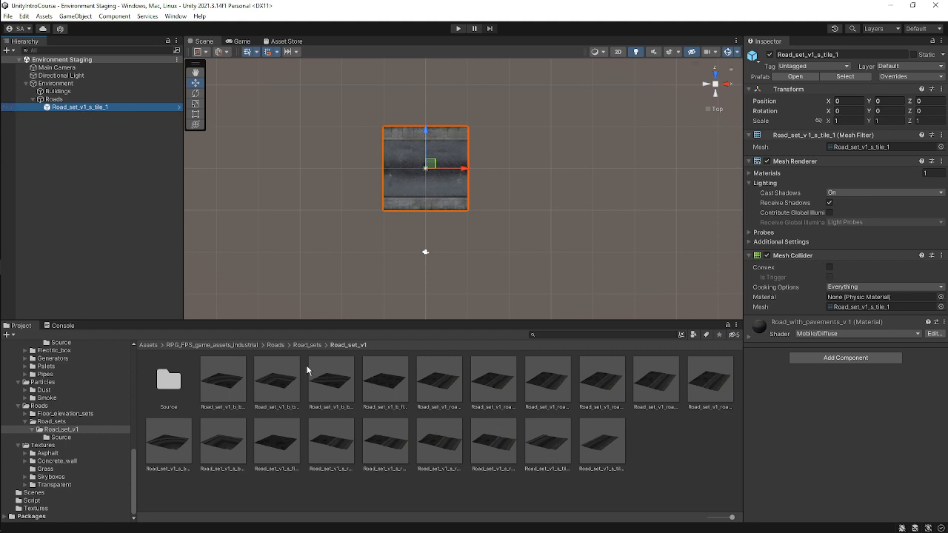
click(546, 447)
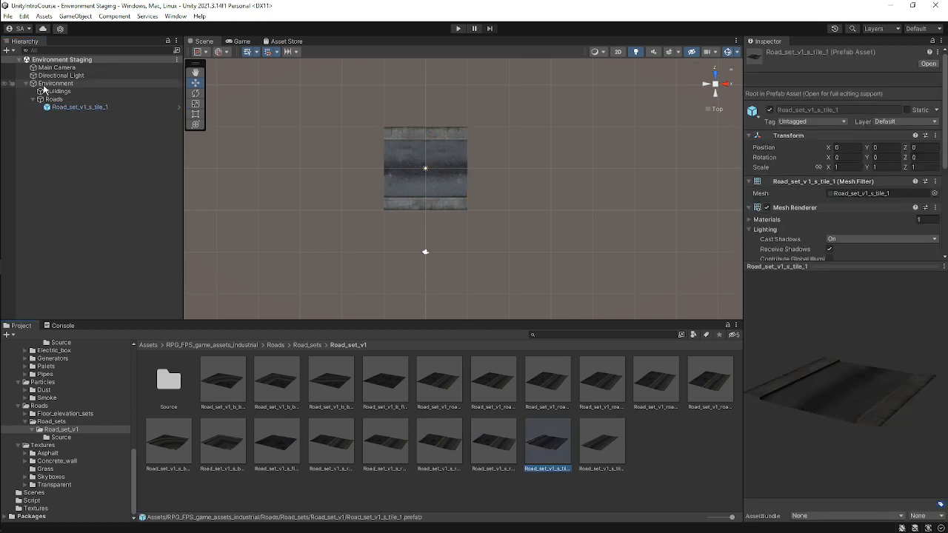
click(90, 107)
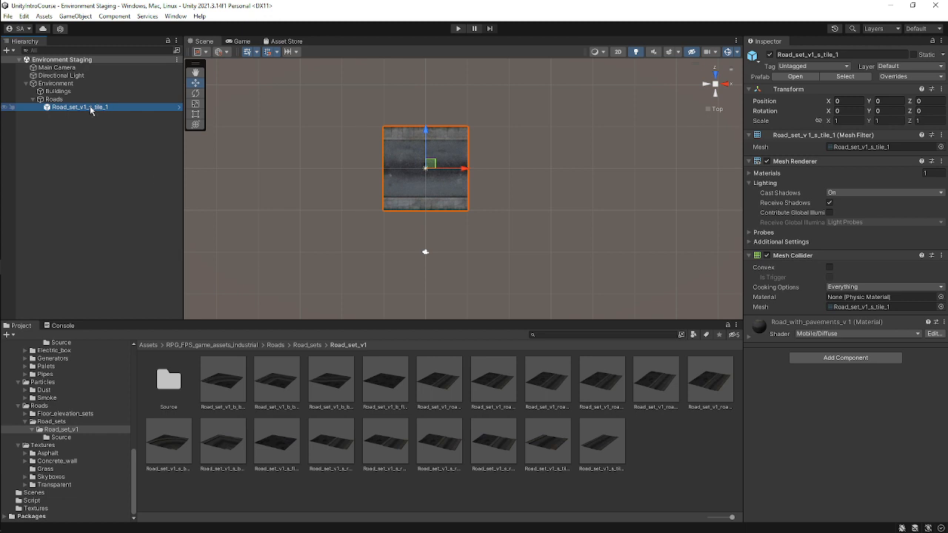
key(ctrl+d)
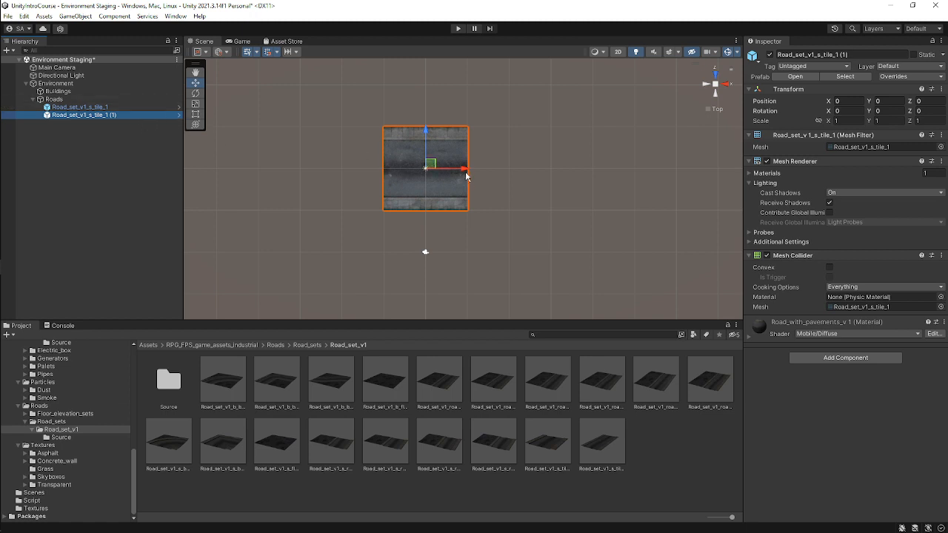
drag(465, 169, 548, 169)
click(574, 177)
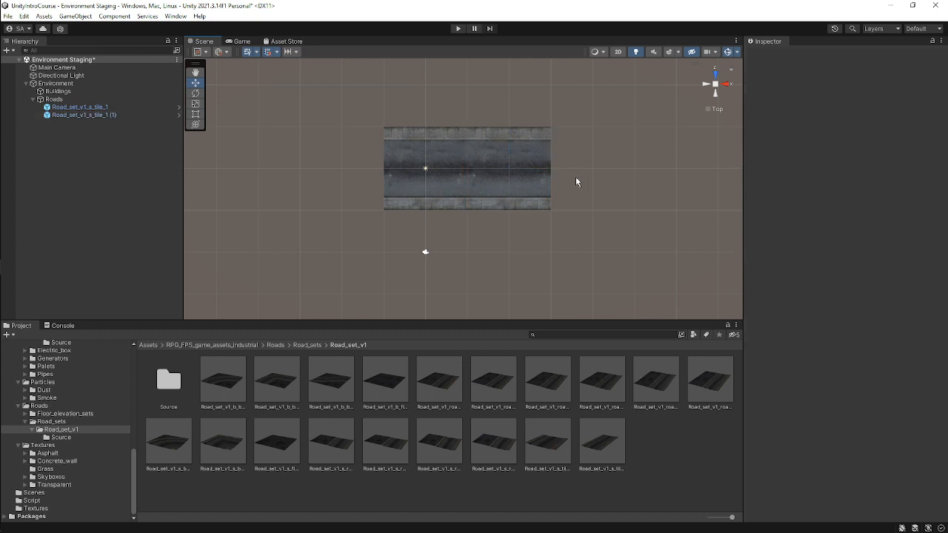
Zoom in and inspect how the two road tiles line up by selecting each in turn.
scroll(571, 182, up, 6)
scroll(571, 182, down, 6)
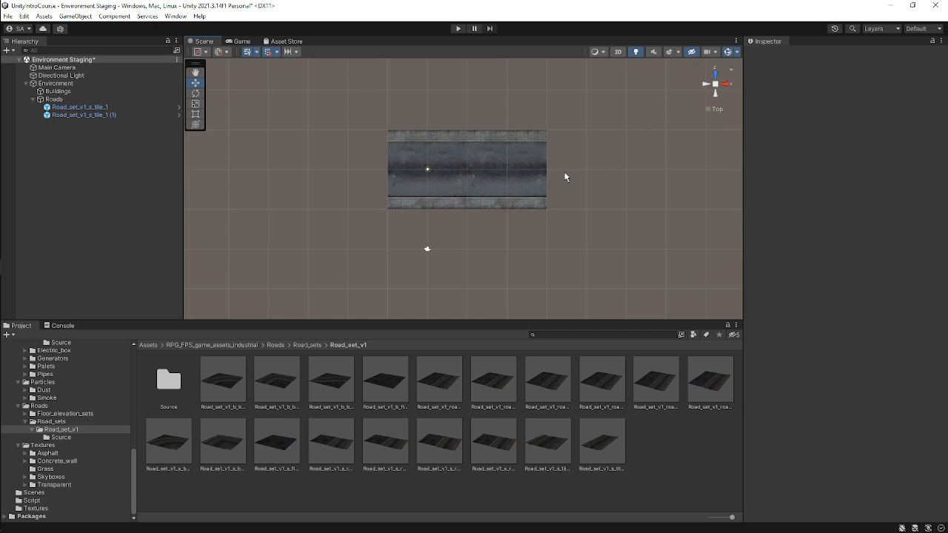
scroll(525, 178, up, 5)
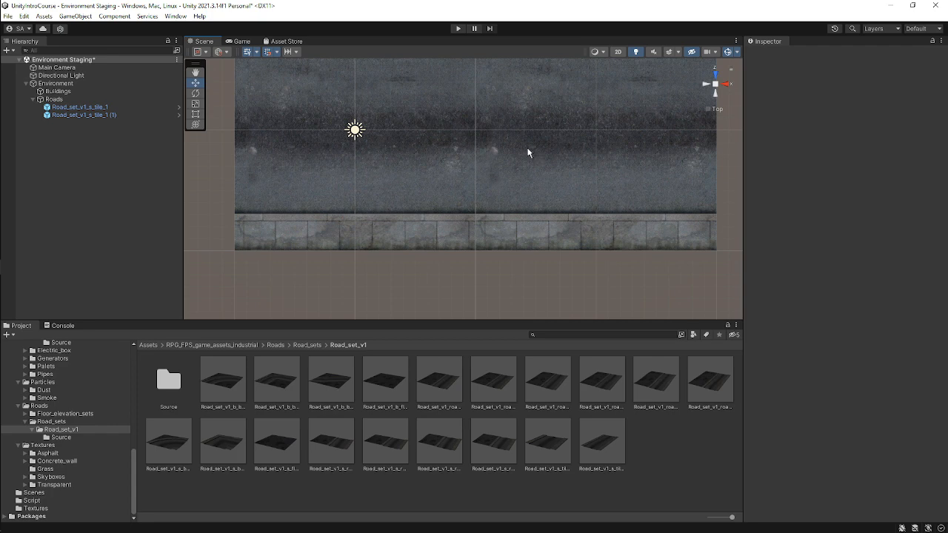
click(383, 147)
drag(392, 143, 570, 165)
click(450, 163)
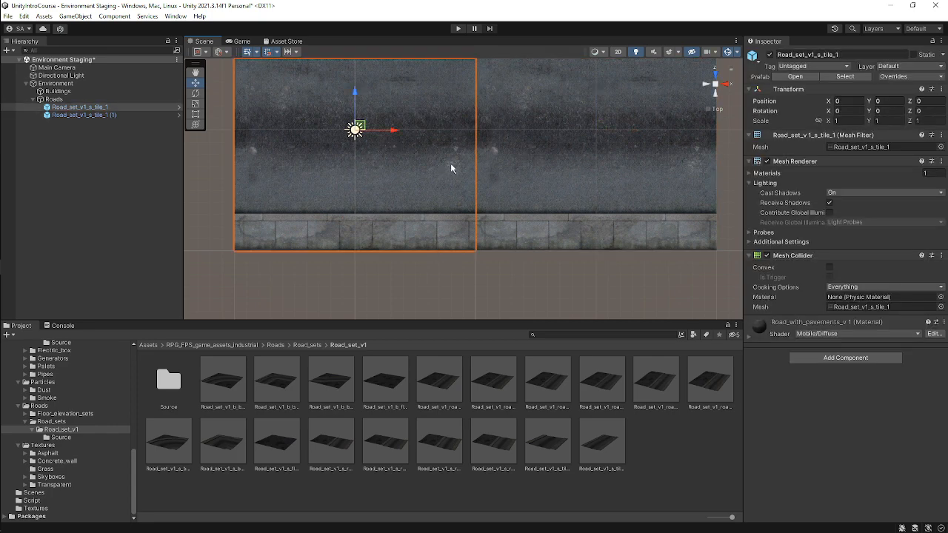
click(503, 161)
click(416, 163)
click(444, 161)
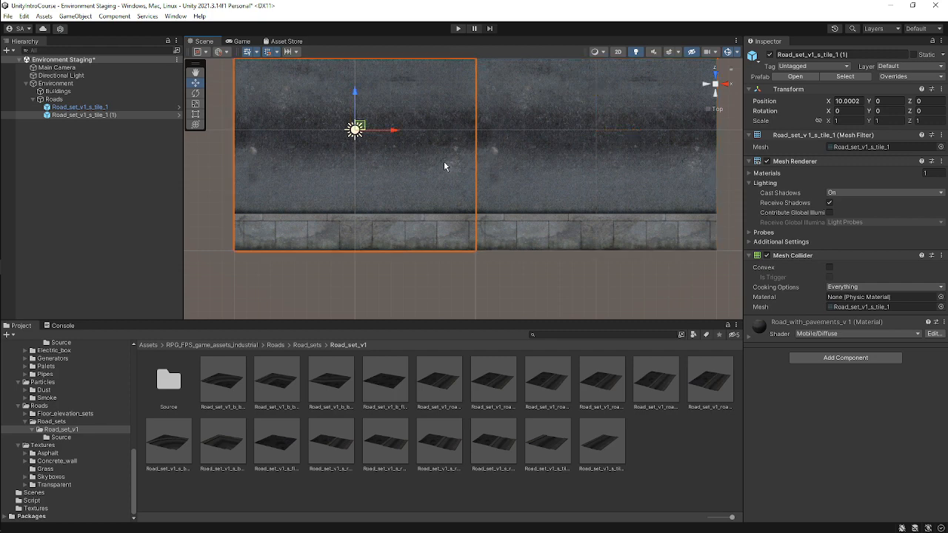
click(539, 160)
click(436, 160)
key(f)
scroll(532, 150, up, 2)
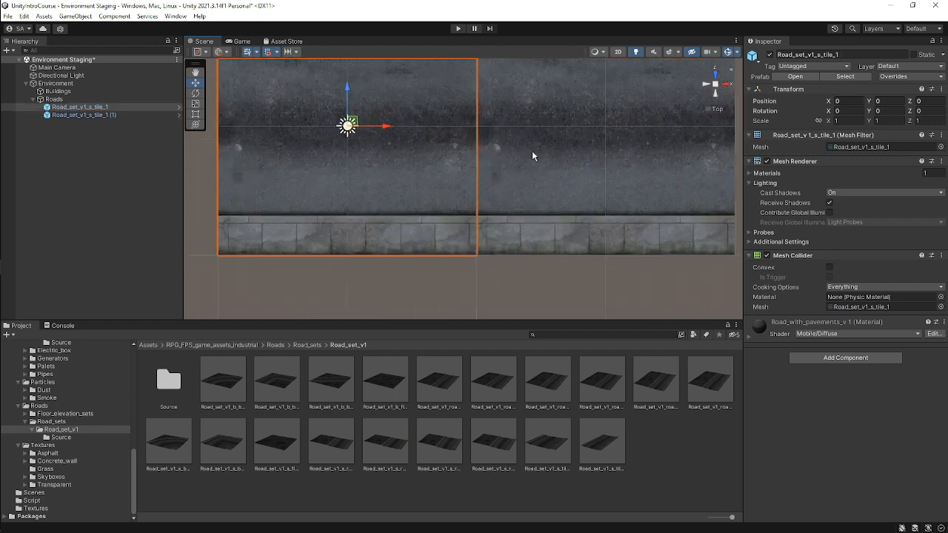
click(533, 153)
scroll(519, 153, down, 1)
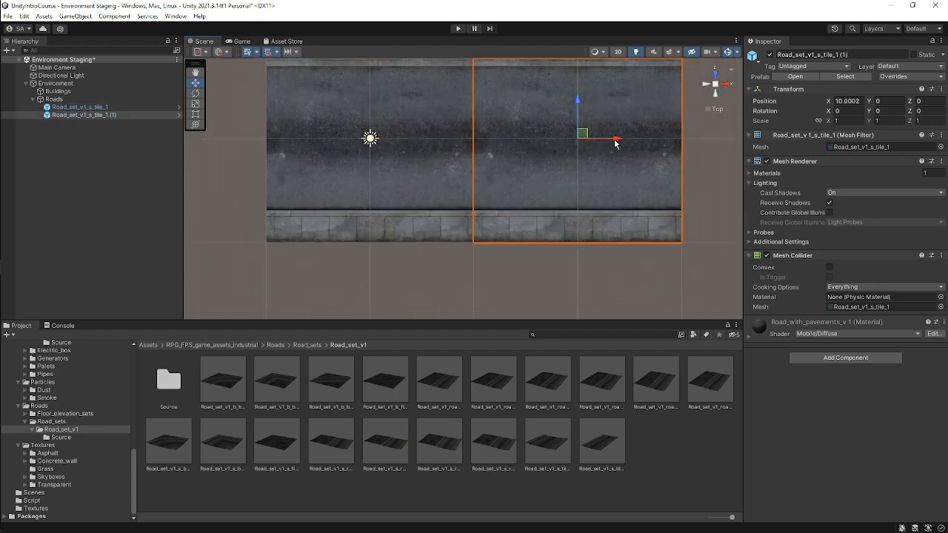
Try nudging the copied road tile along X to align its edge with the original.
drag(616, 138, 678, 138)
click(524, 105)
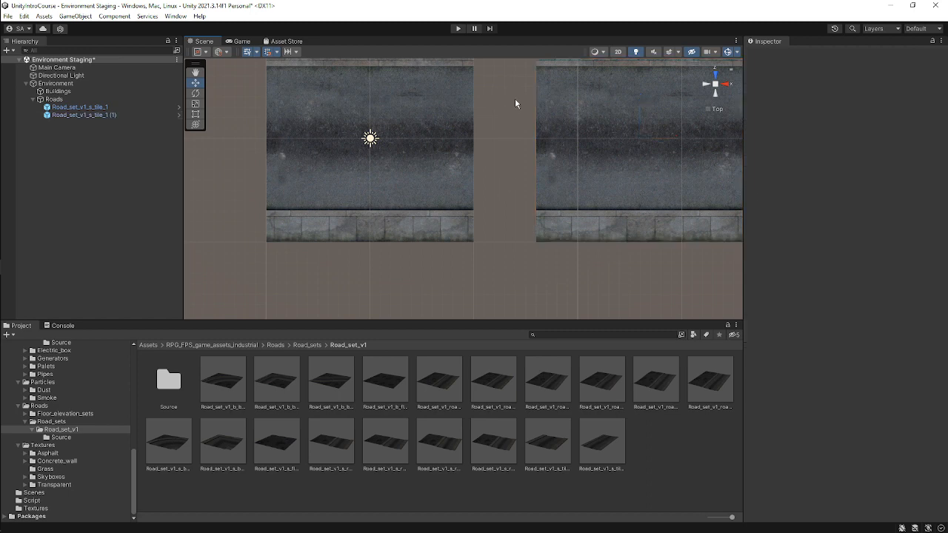
click(605, 140)
drag(678, 138, 615, 139)
Move the copied road tile further along X to about 13 units.
middle_drag(496, 116, 498, 174)
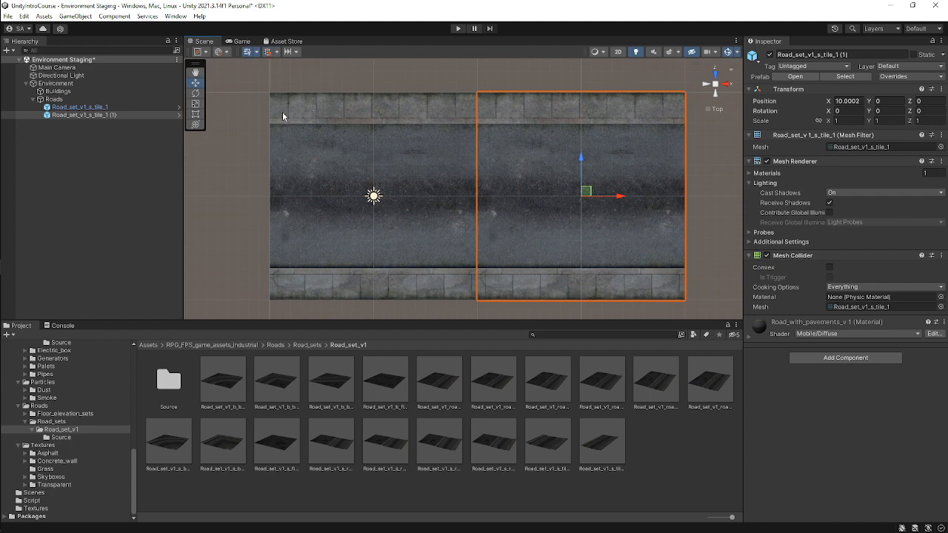
scroll(564, 191, down, 3)
mouse_move(598, 197)
mouse_down()
mouse_move(666, 197)
mouse_move(598, 215)
mouse_up()
scroll(598, 217, up, 2)
scroll(598, 217, up, 3)
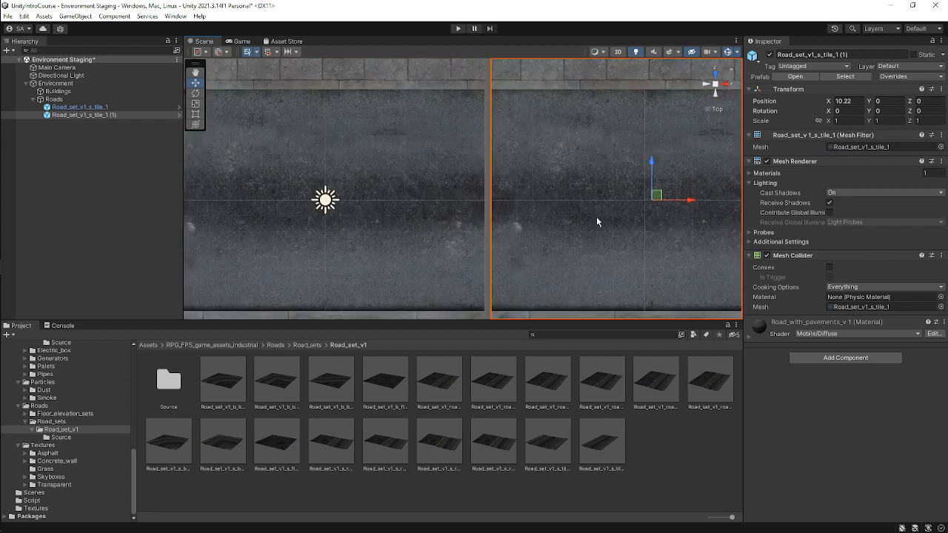
middle_drag(497, 134, 499, 180)
scroll(563, 172, down, 2)
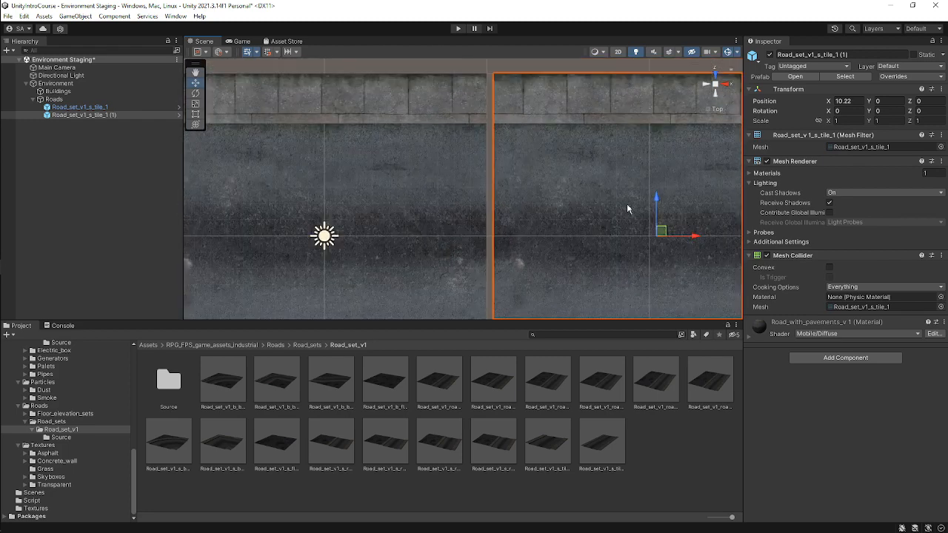
drag(695, 238, 687, 238)
drag(610, 206, 586, 218)
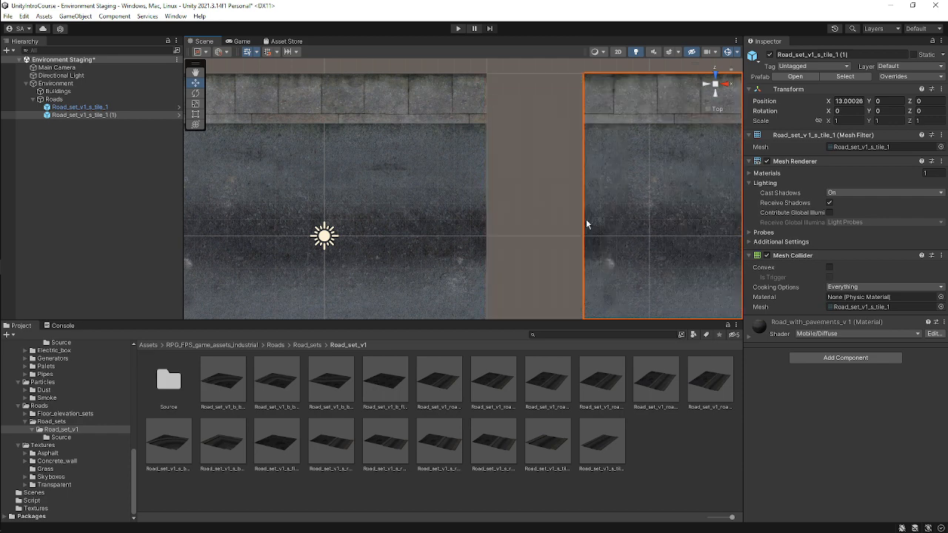
Compare the positions of the two road tiles by selecting each in turn.
scroll(480, 175, down, 4)
click(484, 174)
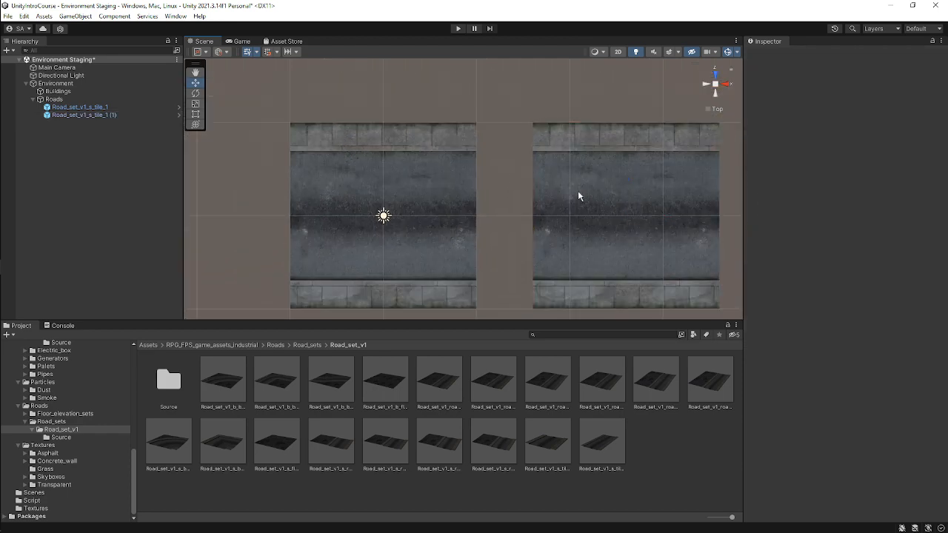
click(413, 161)
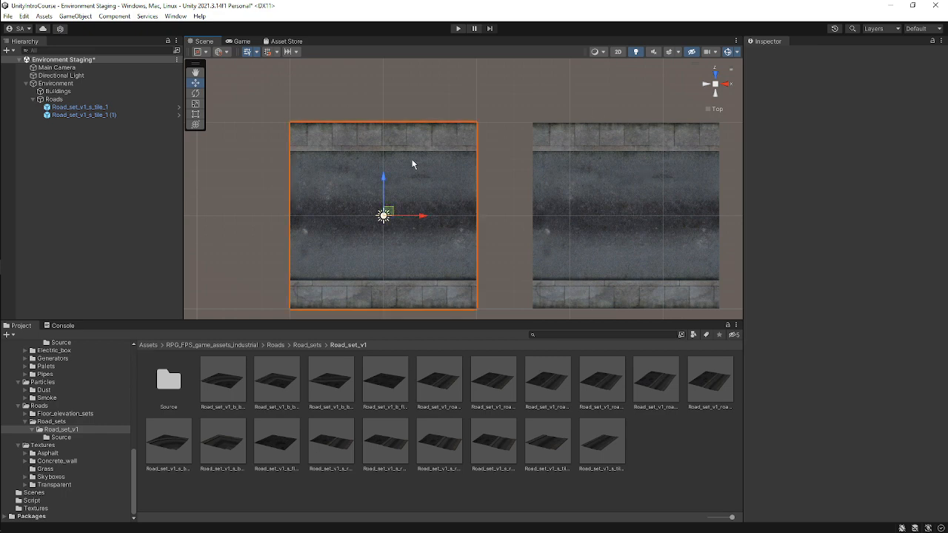
click(619, 196)
click(385, 184)
click(586, 187)
click(389, 189)
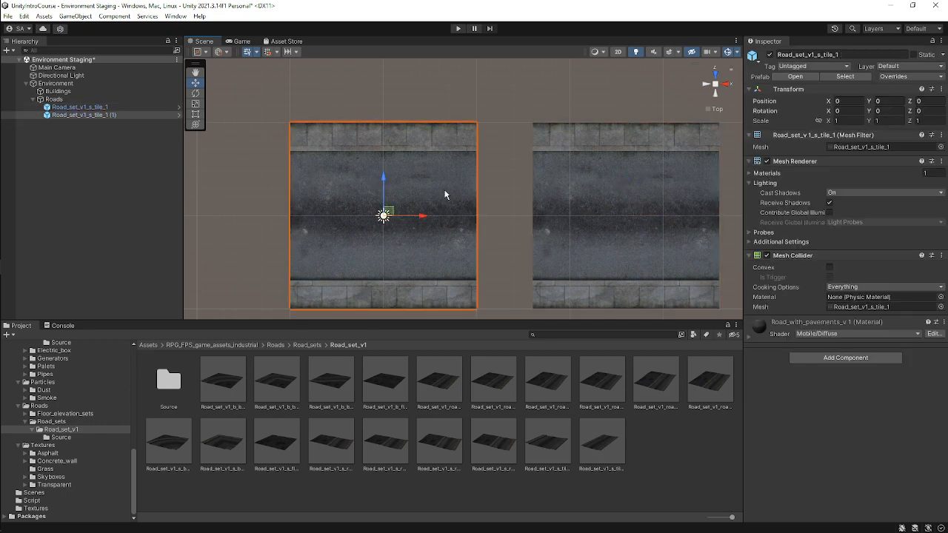
click(608, 194)
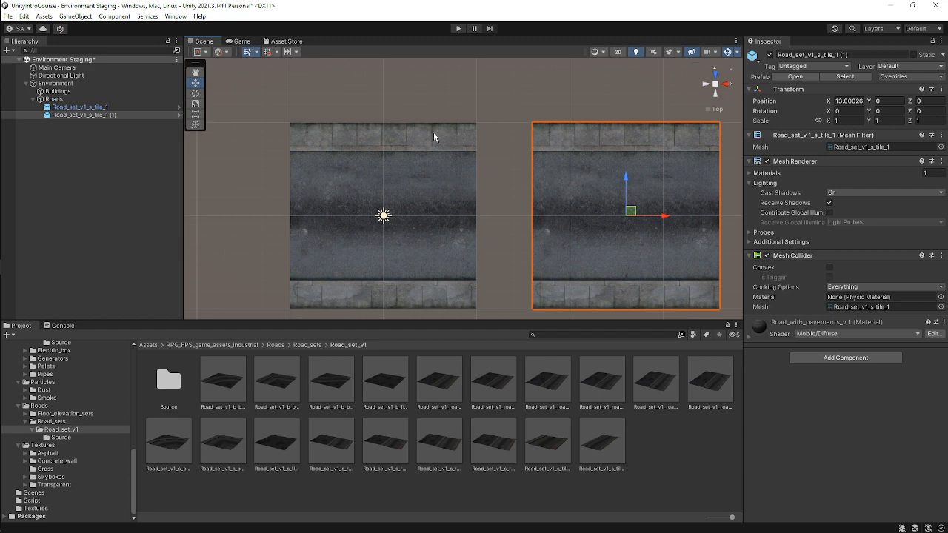
Undo the recent moves and delete the duplicated road tile.
key(ctrl+z)
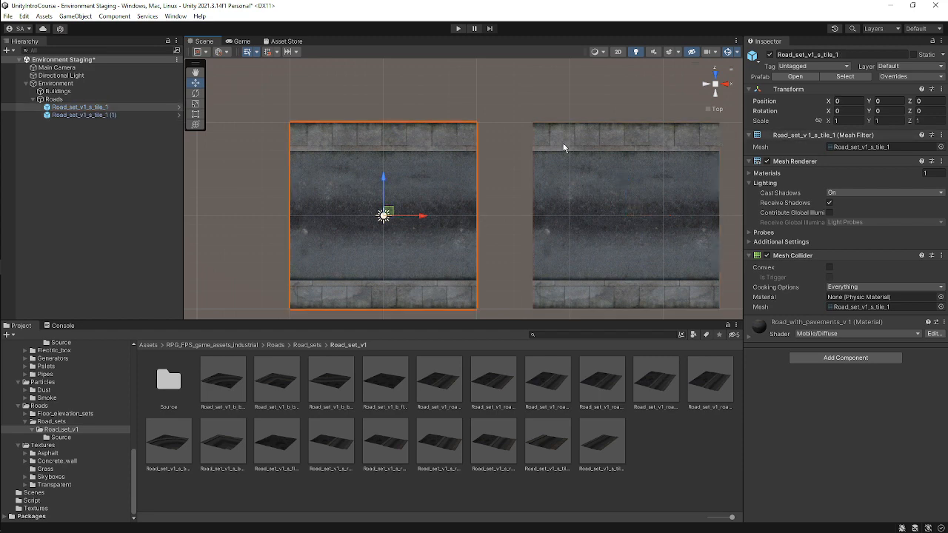
click(559, 146)
key(ctrl+z)
key(ctrl+z)
key(ctrl+z)
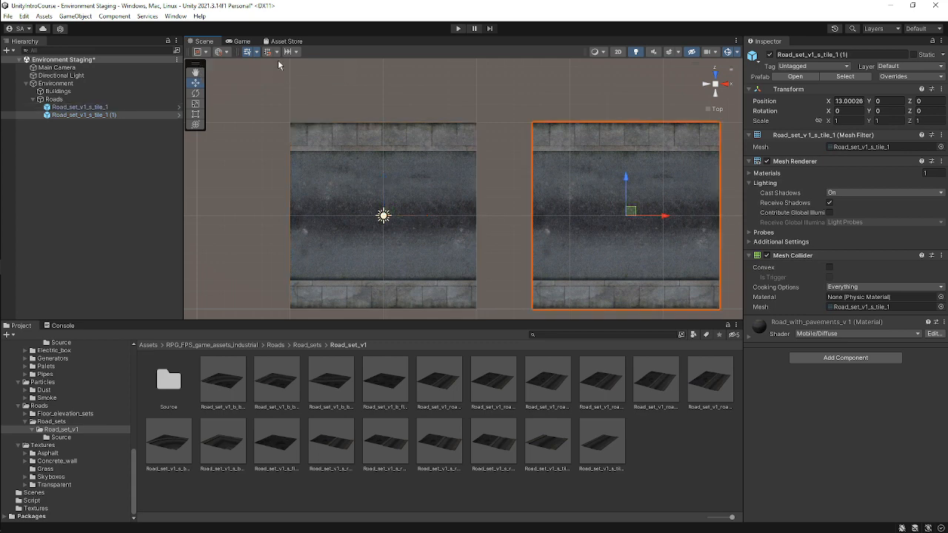
key(ctrl+z)
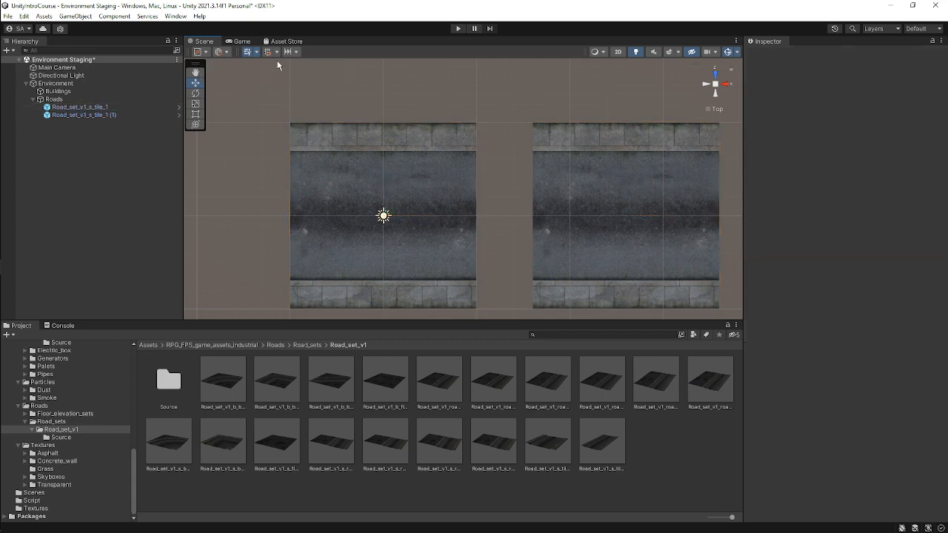
click(589, 199)
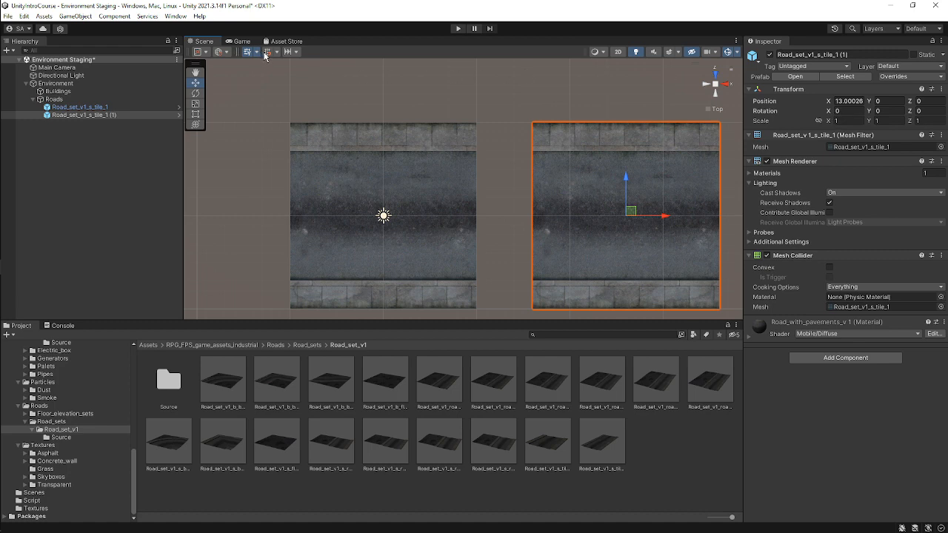
key(Delete)
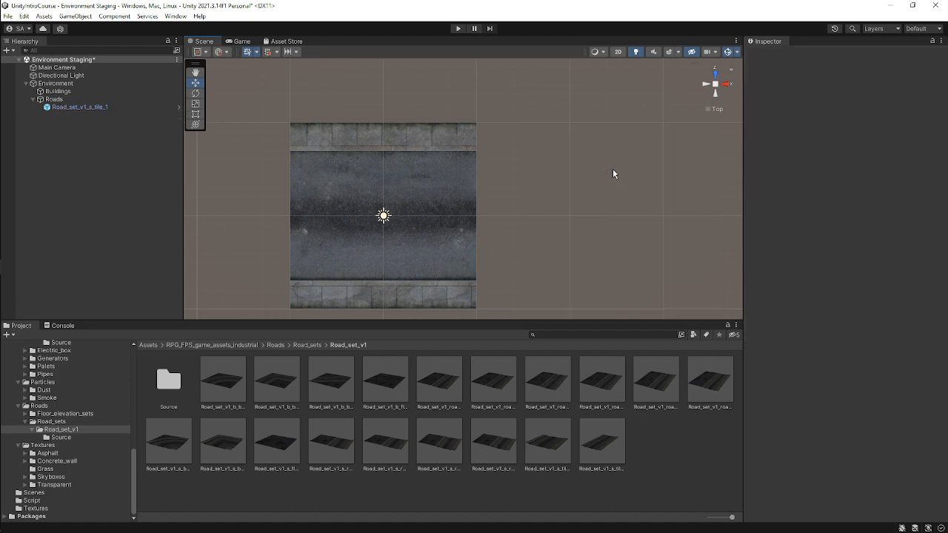
Set the grid snapping size to 5 on all axes.
click(278, 54)
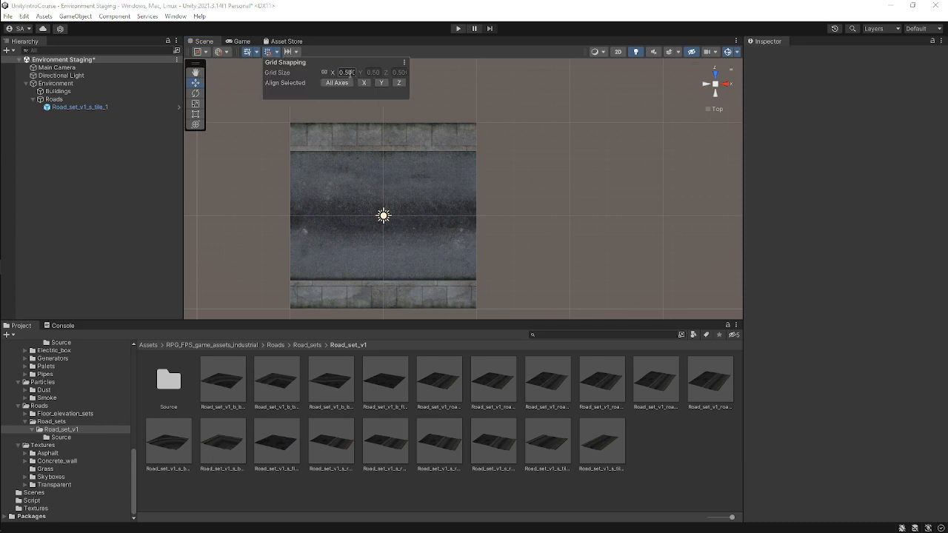
drag(348, 73, 410, 80)
text(0.5)
click(352, 73)
text(1)
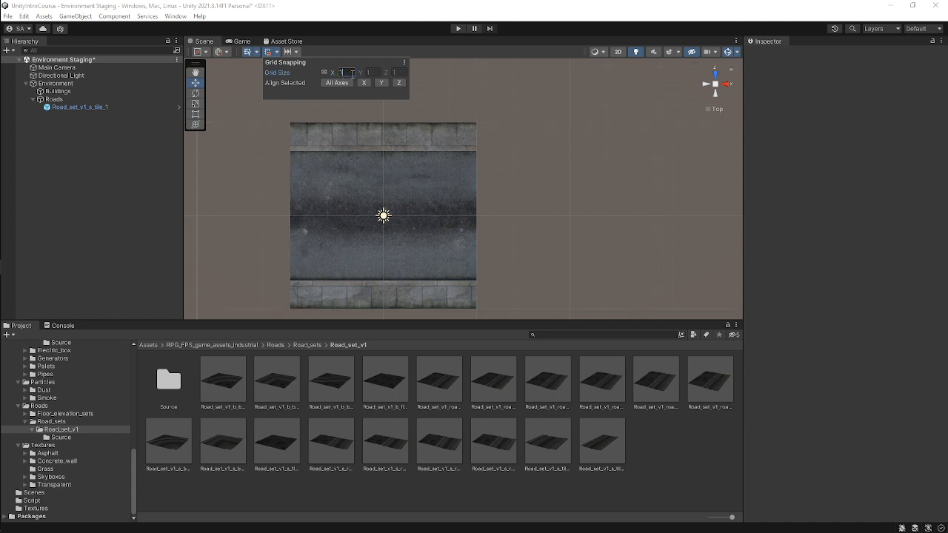
key(BackSpace)
text(5)
key(Return)
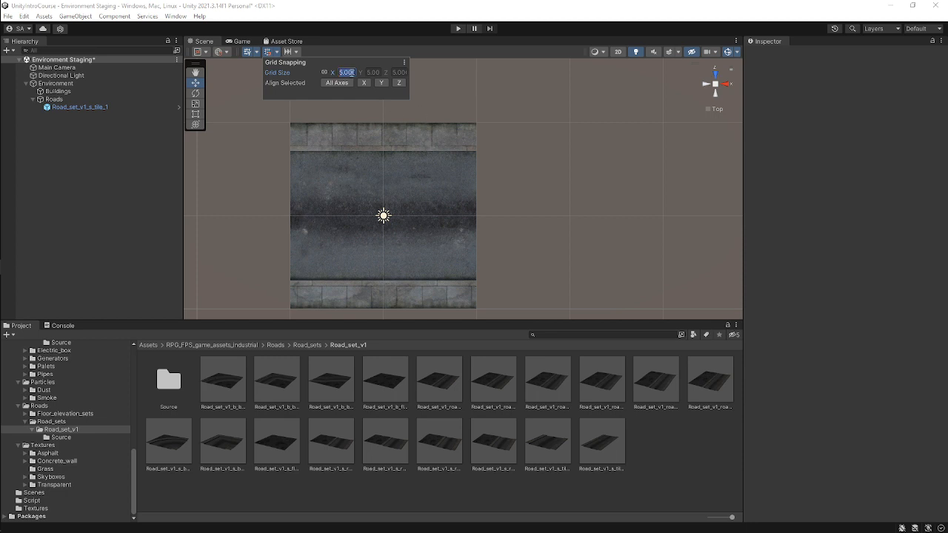
Change the grid snapping size along X to 0.5.
text(0.5)
key(BackSpace)
double_click(353, 72)
text(0.)
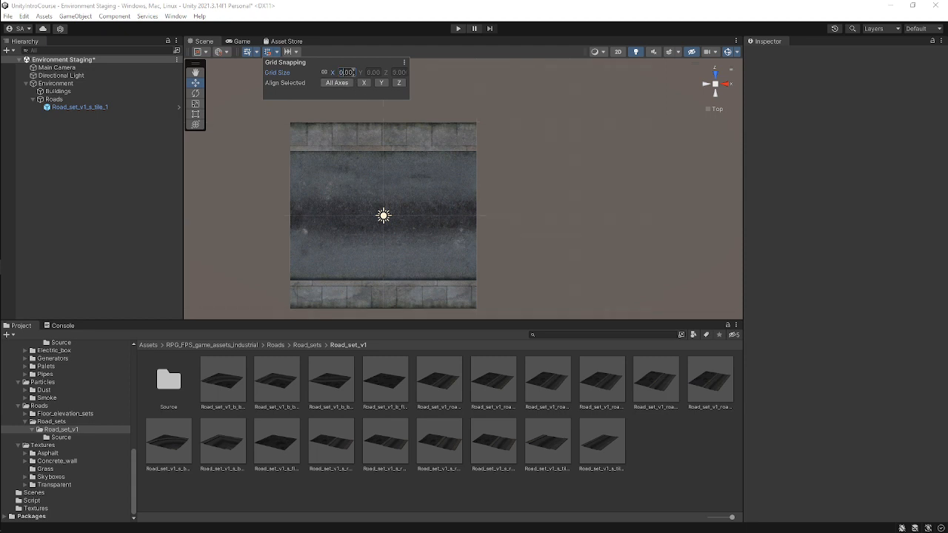
text(5)
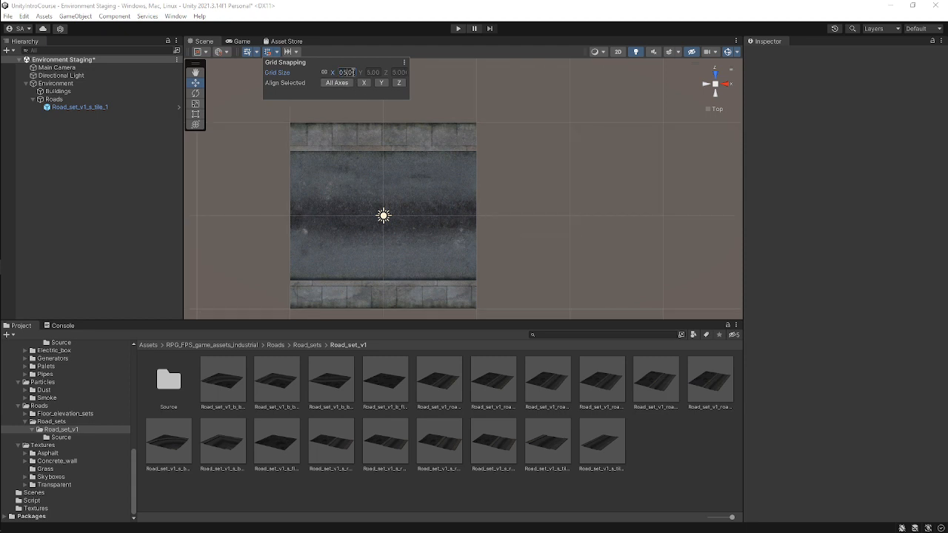
key(BackSpace)
text(5)
click(396, 192)
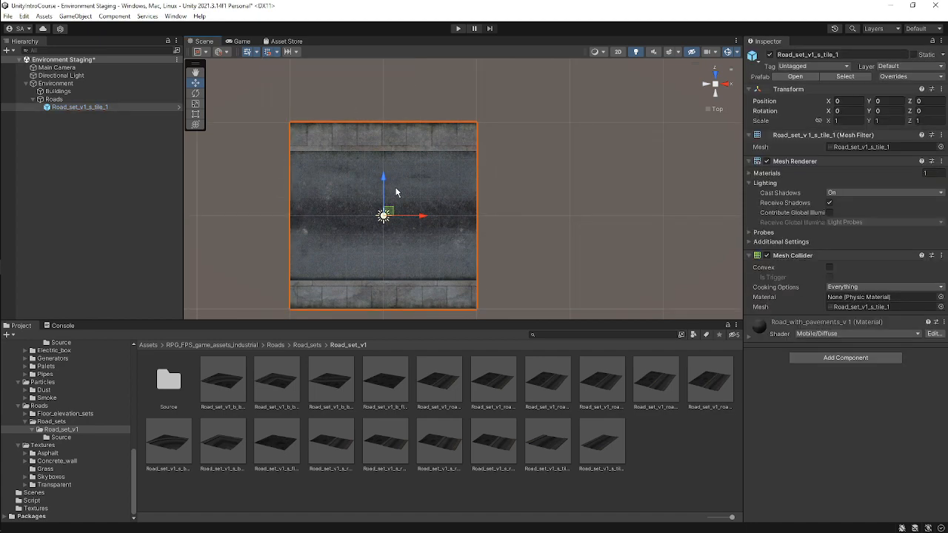
middle_drag(422, 209, 427, 171)
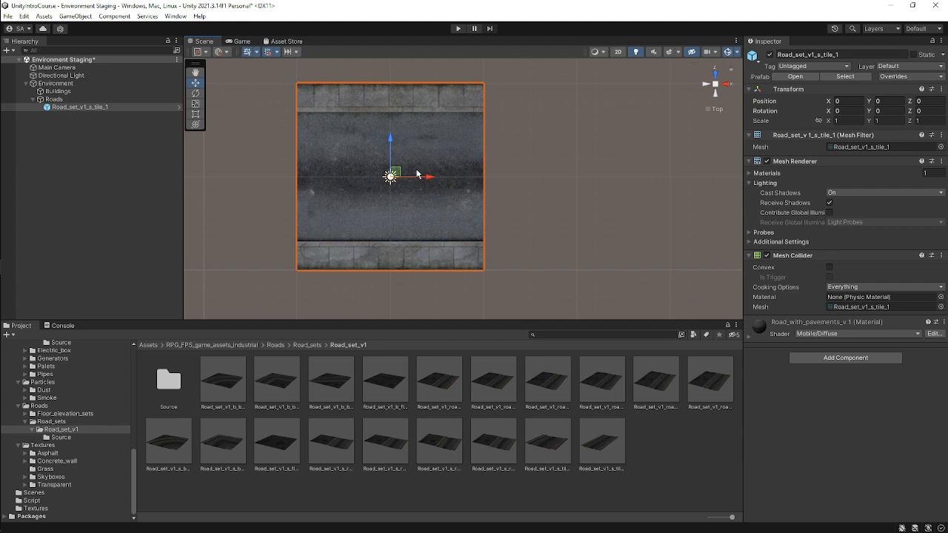
key(ctrl+d)
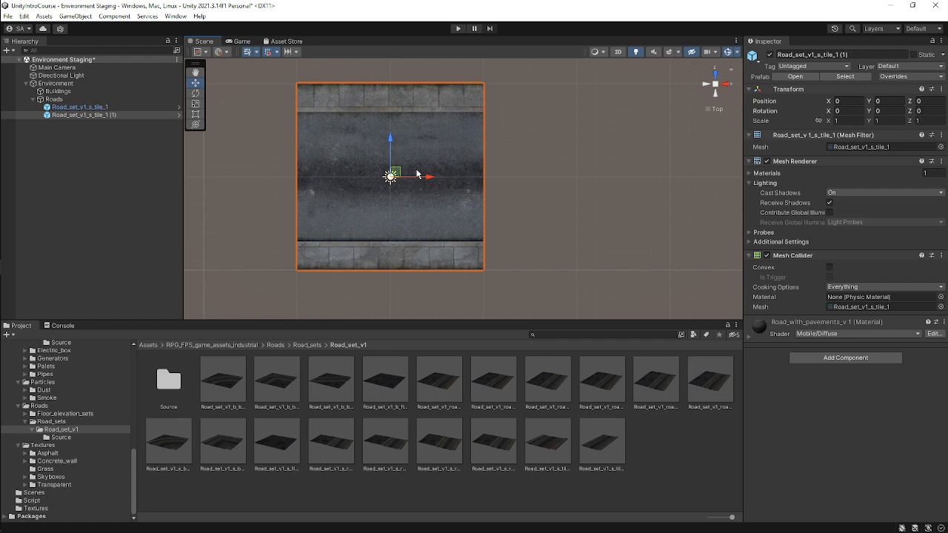
key(ctrl+z)
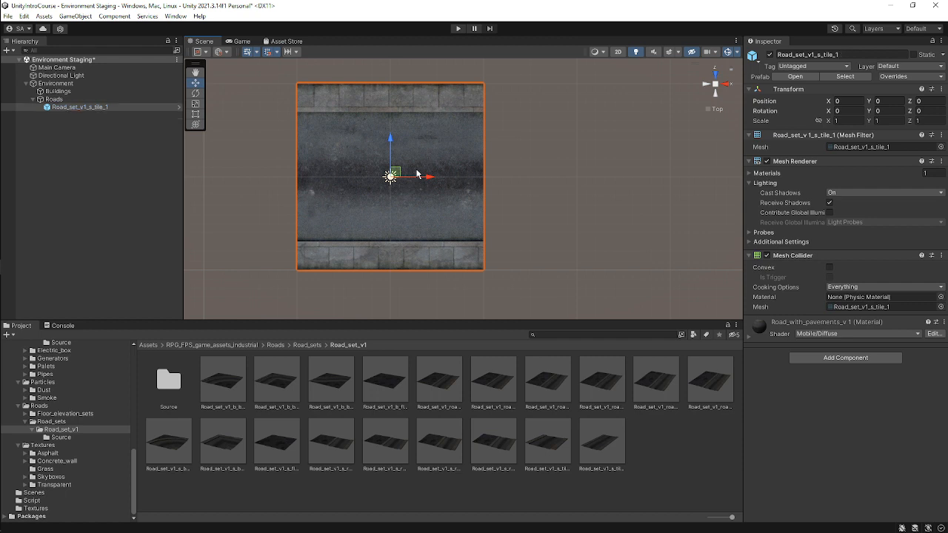
click(82, 109)
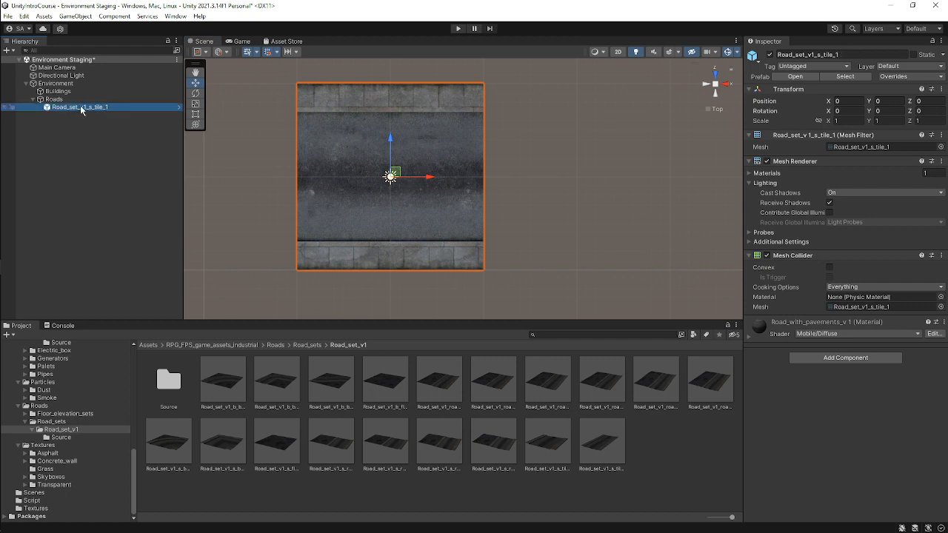
right_click(81, 109)
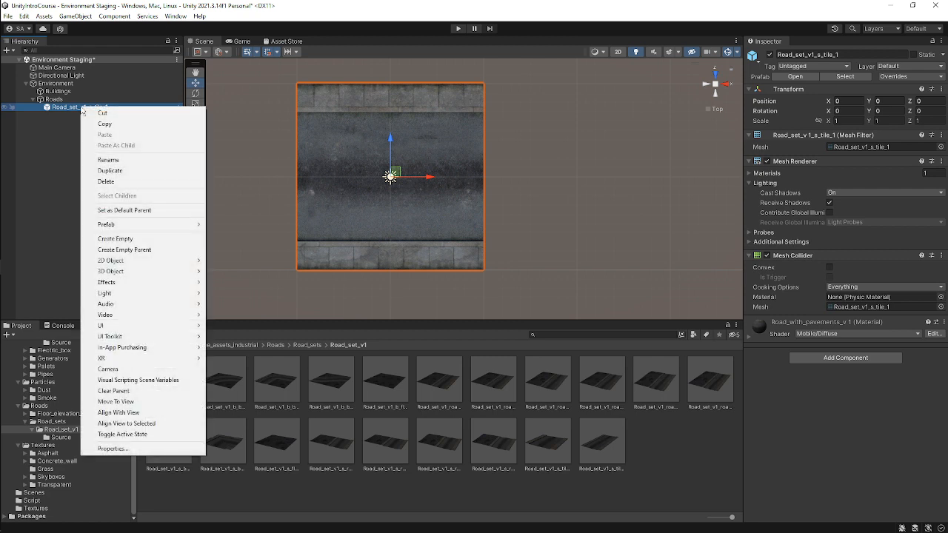
click(133, 171)
key(ctrl+z)
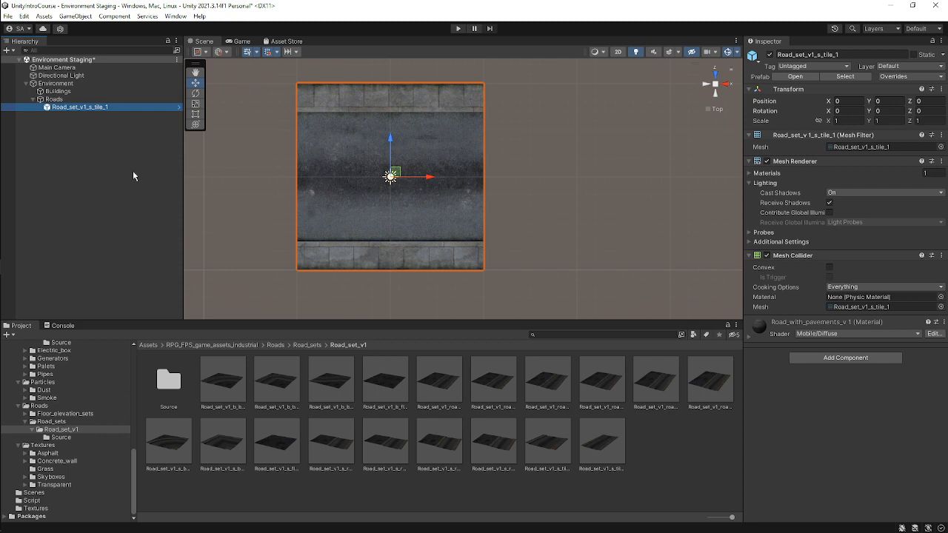
key(ctrl+d)
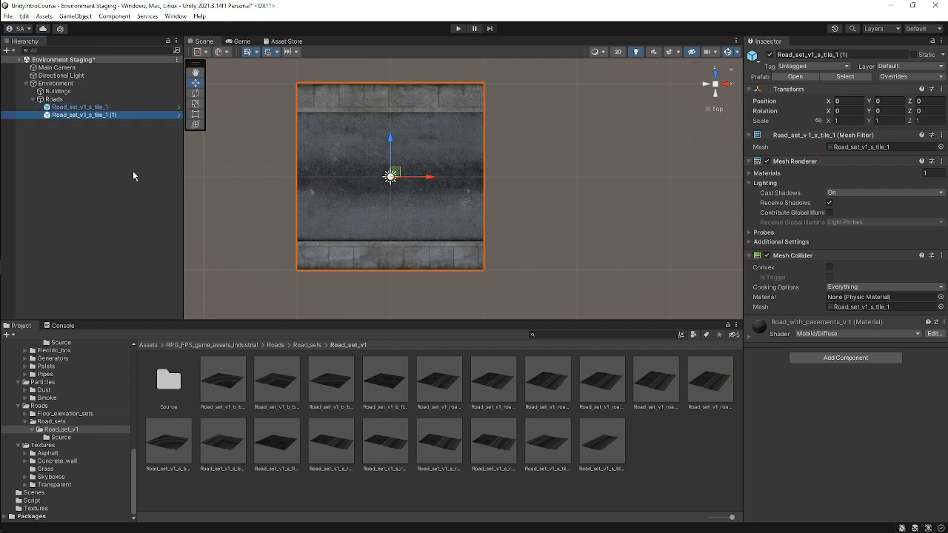
key(ctrl+z)
Duplicate the road tile and move the copy along X to about 10 units.
click(81, 106)
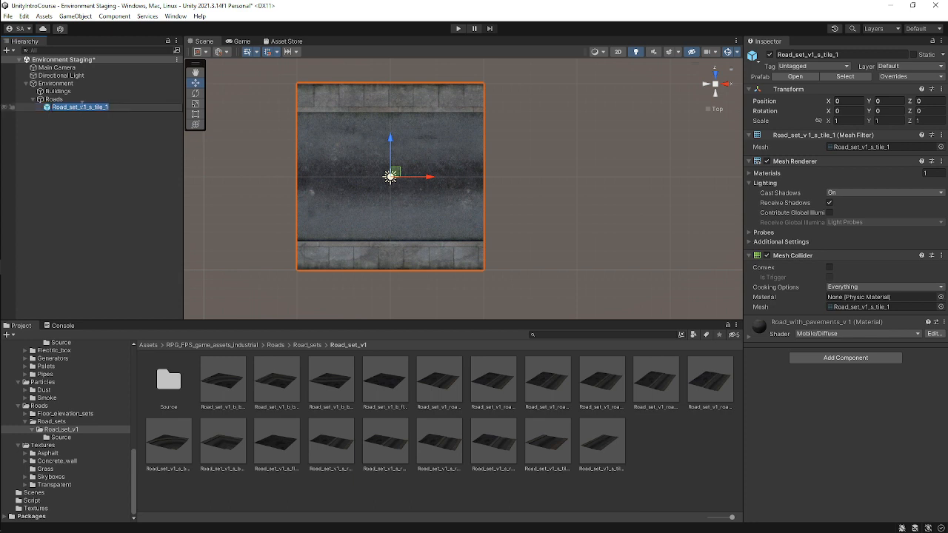
key(ctrl+d)
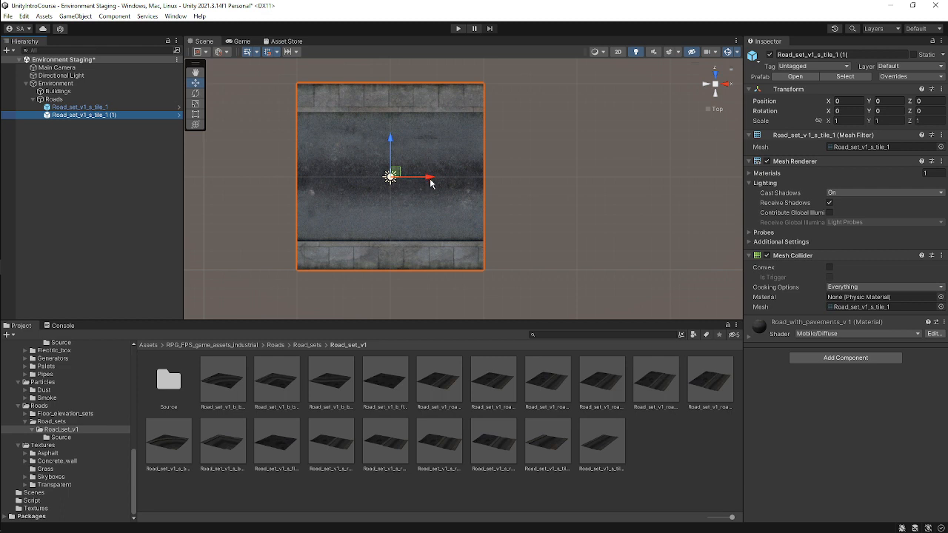
drag(428, 177, 613, 194)
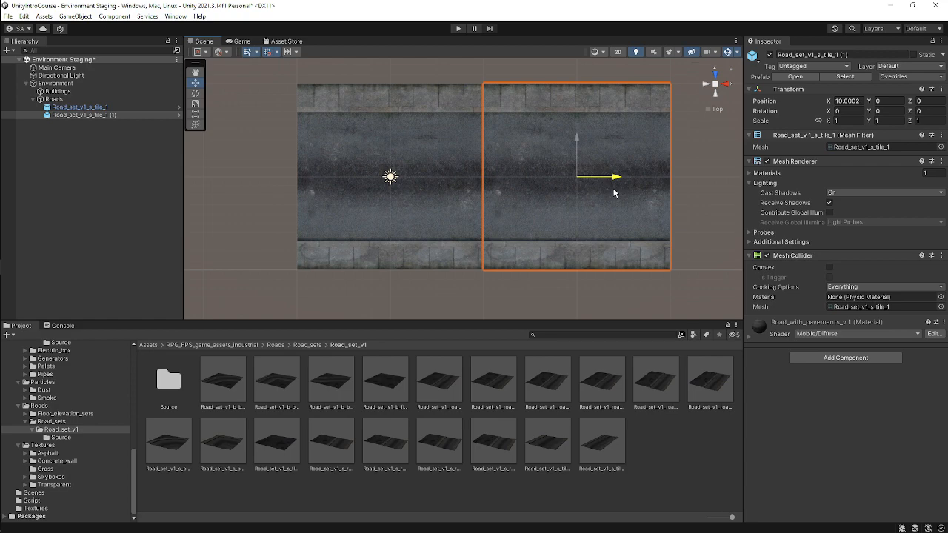
Zoom in on the seam between the two road tiles and select each tile to check their alignment.
scroll(544, 196, up, 5)
scroll(530, 164, up, 3)
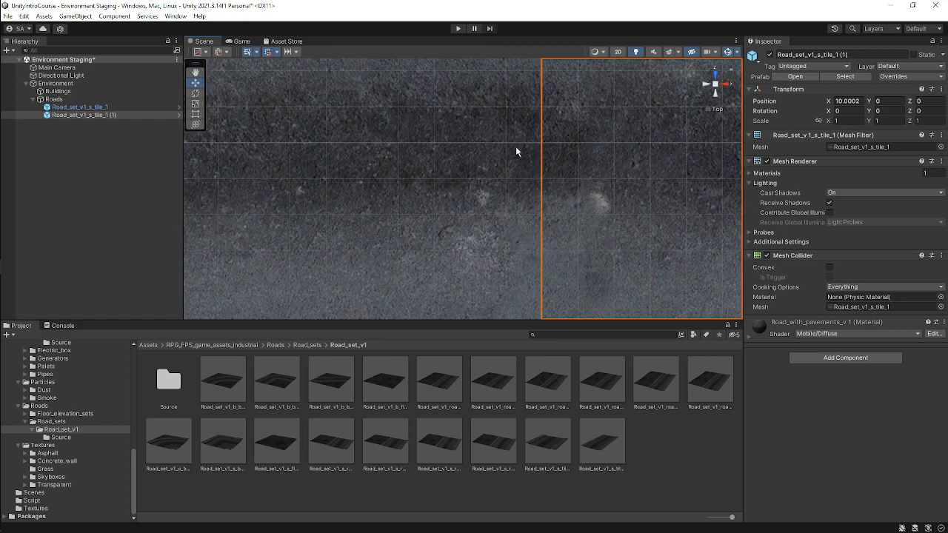
click(514, 159)
click(548, 144)
click(510, 130)
scroll(524, 188, down, 5)
scroll(507, 185, down, 4)
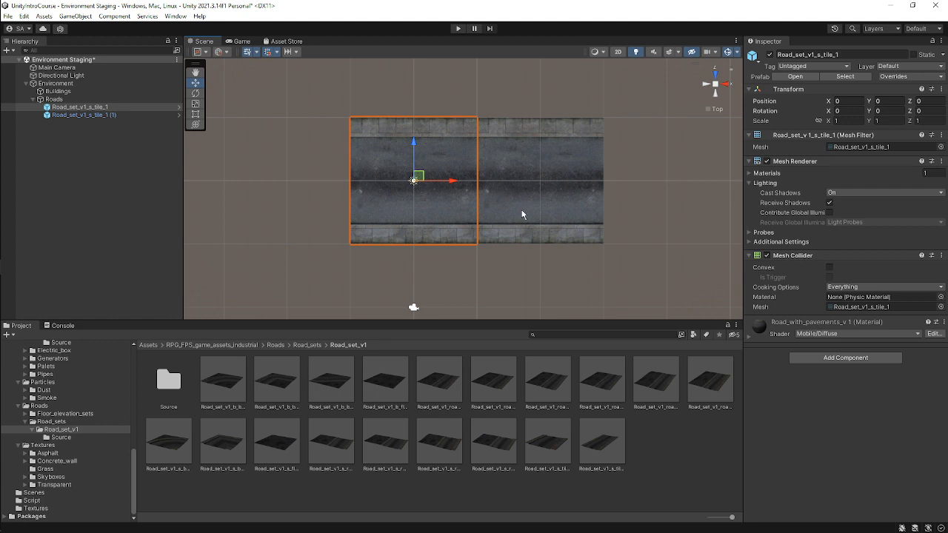
scroll(538, 213, up, 2)
click(543, 194)
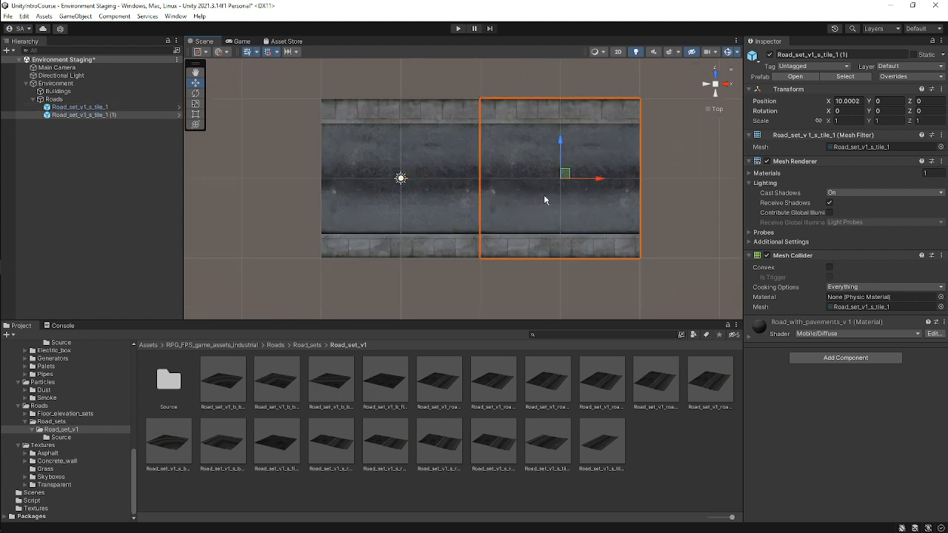
middle_drag(554, 219, 503, 231)
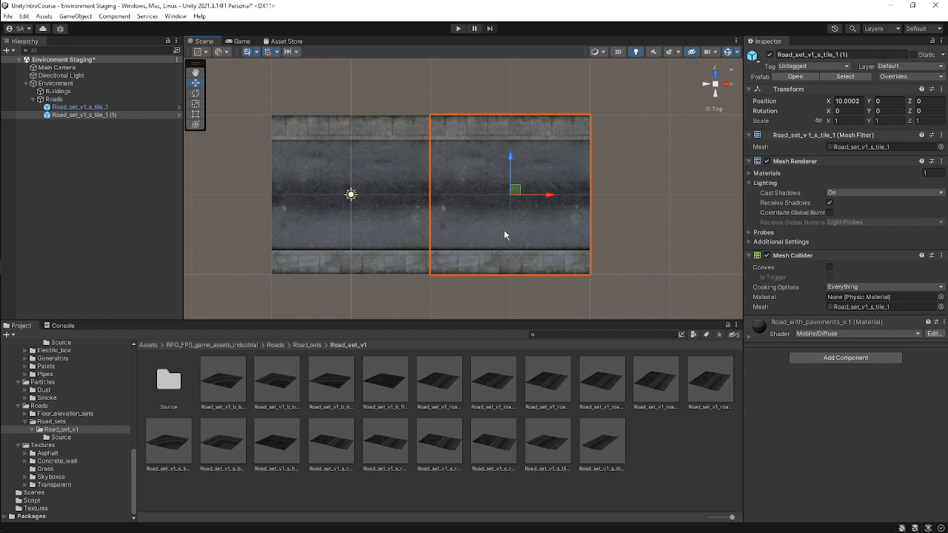
scroll(505, 234, up, 2)
scroll(491, 221, down, 6)
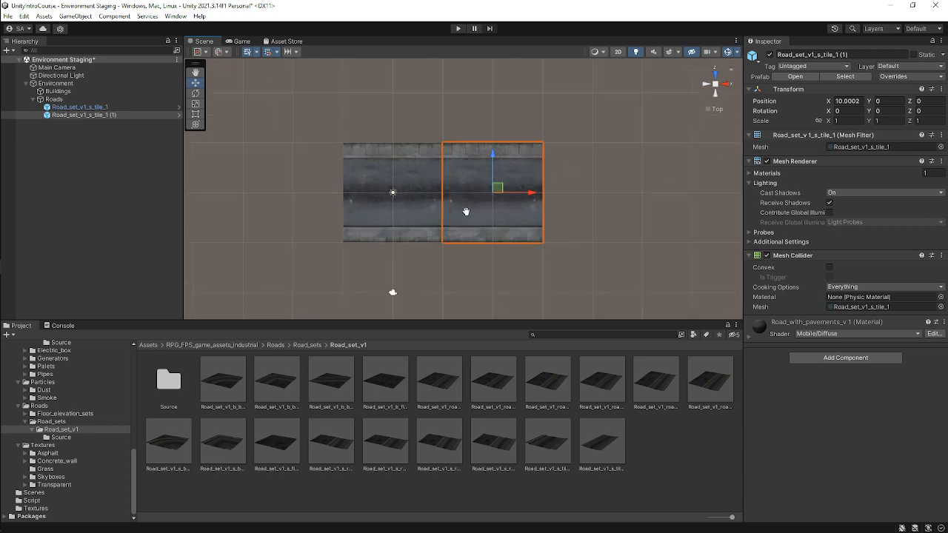
middle_drag(465, 212, 536, 226)
scroll(544, 189, down, 4)
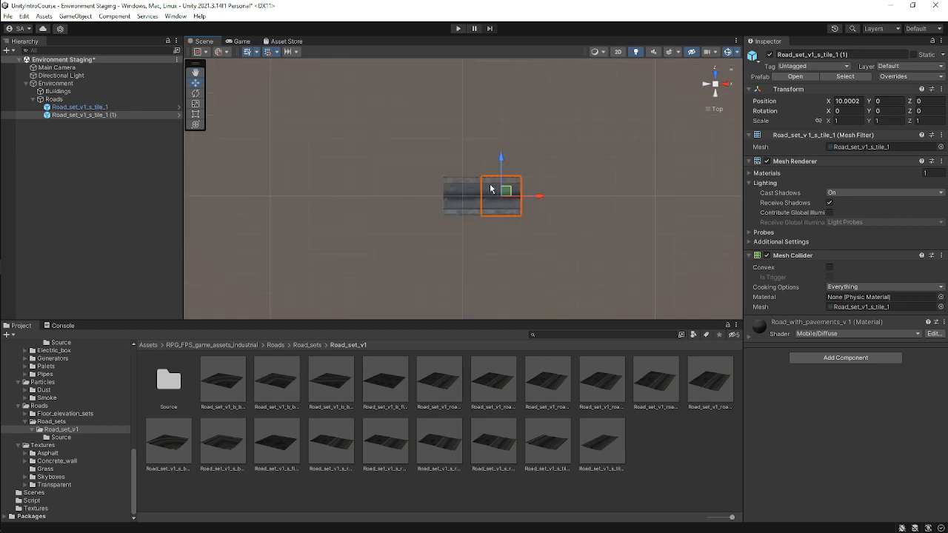
middle_drag(570, 178, 546, 219)
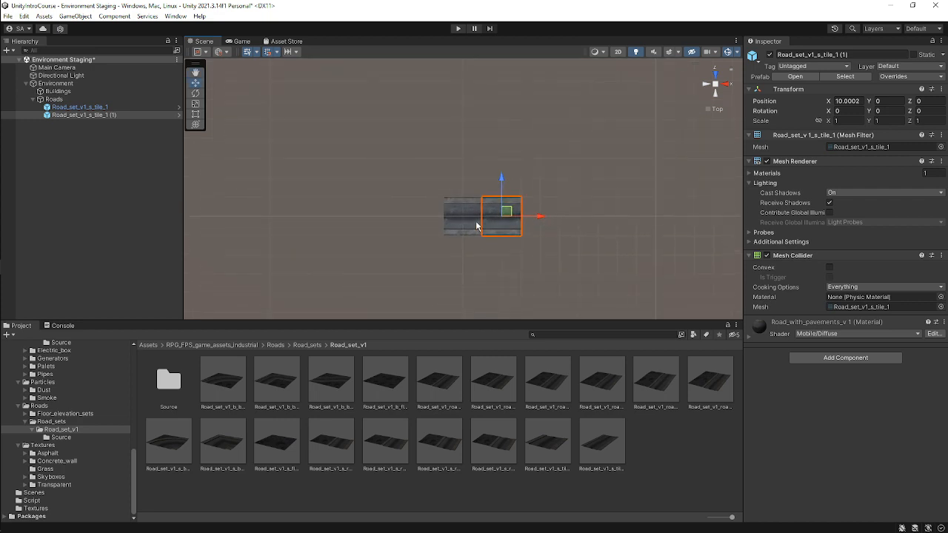
Duplicate the original road tile and move the new copy along X to about -10 units, then deselect it.
click(463, 221)
key(ctrl+d)
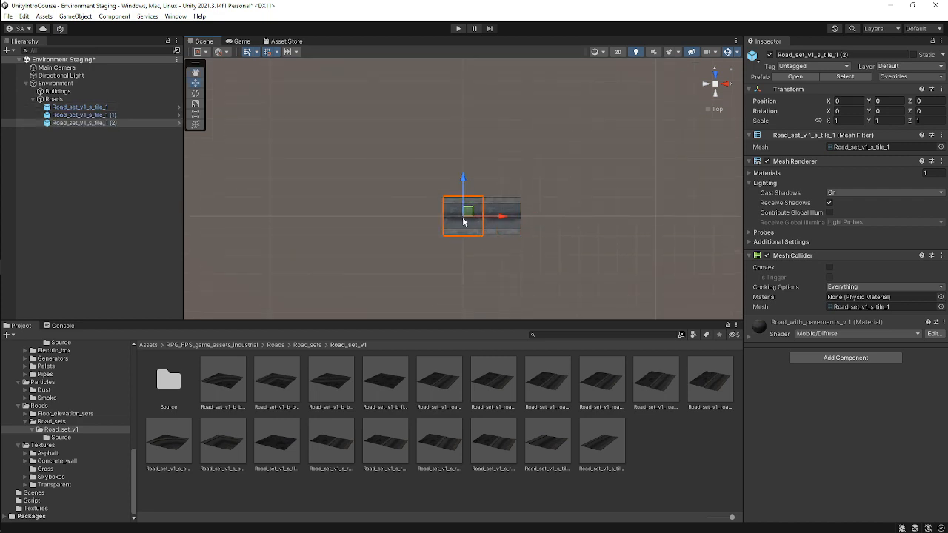
drag(501, 224, 460, 222)
scroll(465, 222, up, 5)
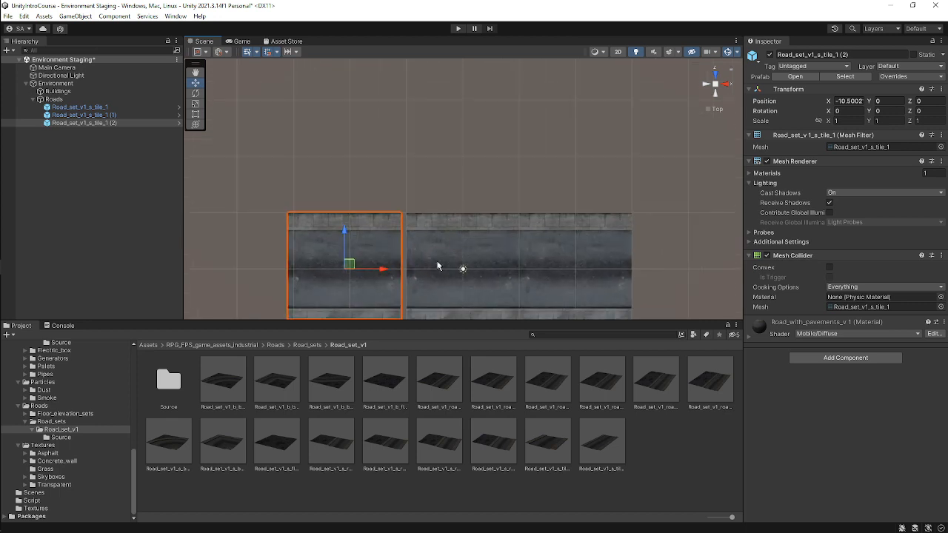
middle_drag(451, 263, 444, 215)
drag(375, 220, 383, 222)
click(437, 205)
click(382, 221)
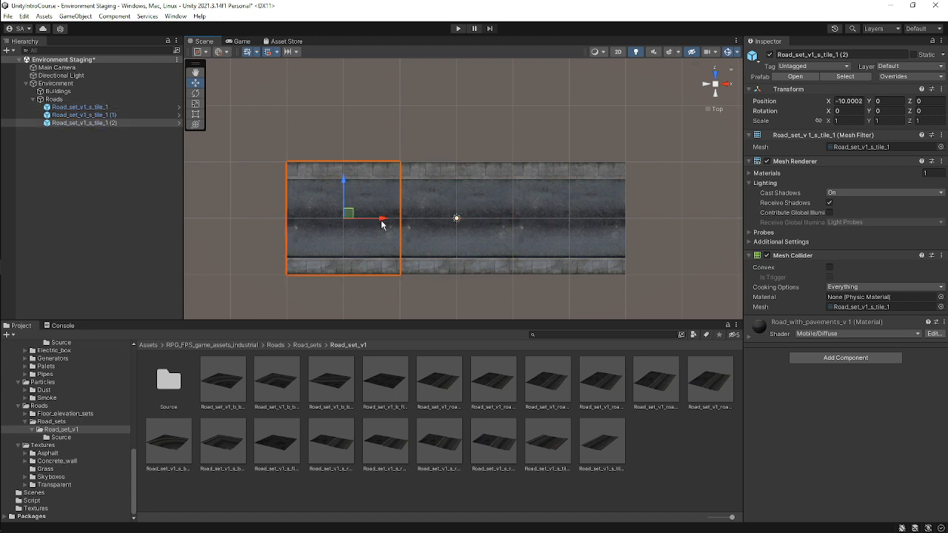
click(604, 300)
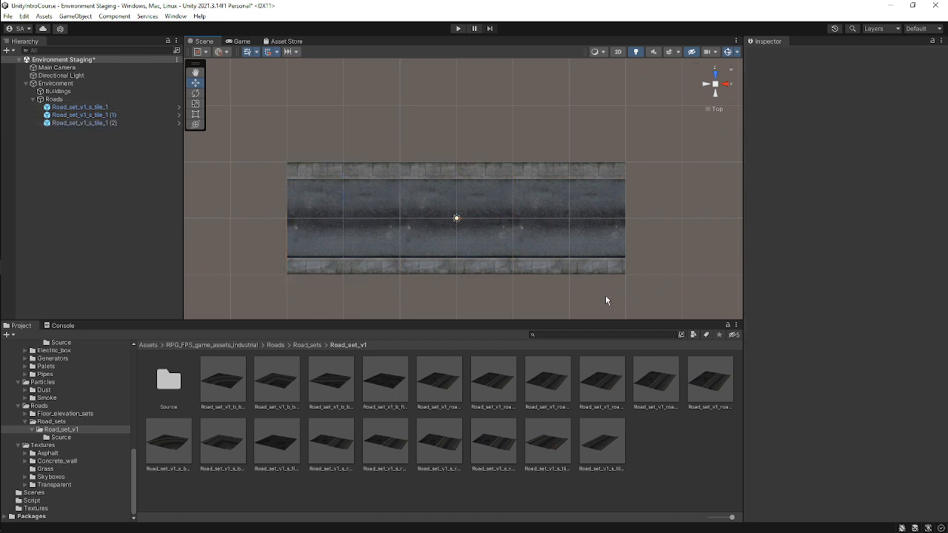
mouse_move(3, 155)
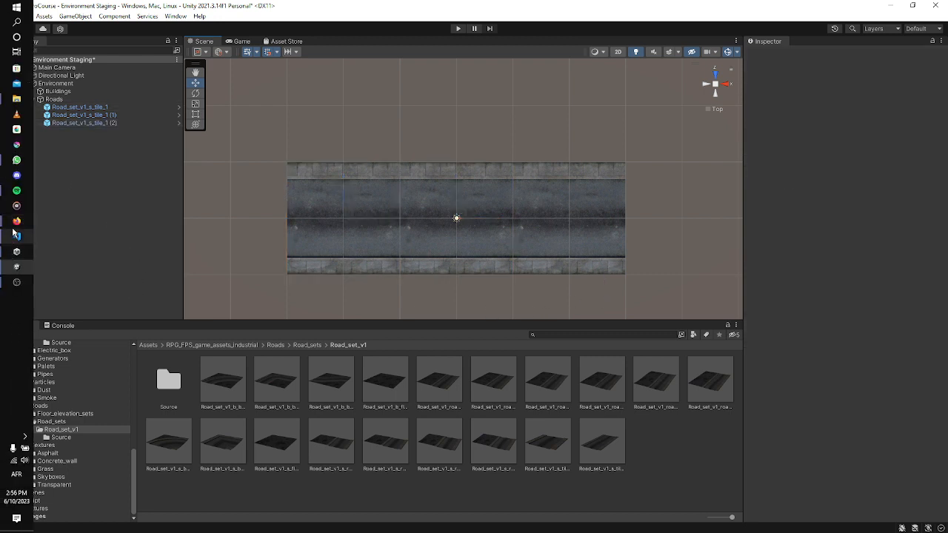
mouse_move(14, 226)
click(61, 205)
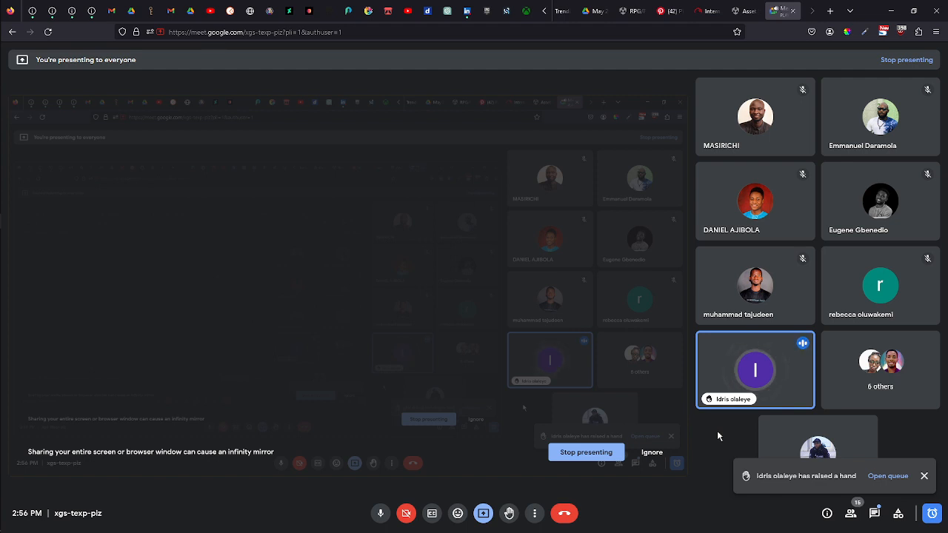
mouse_move(17, 273)
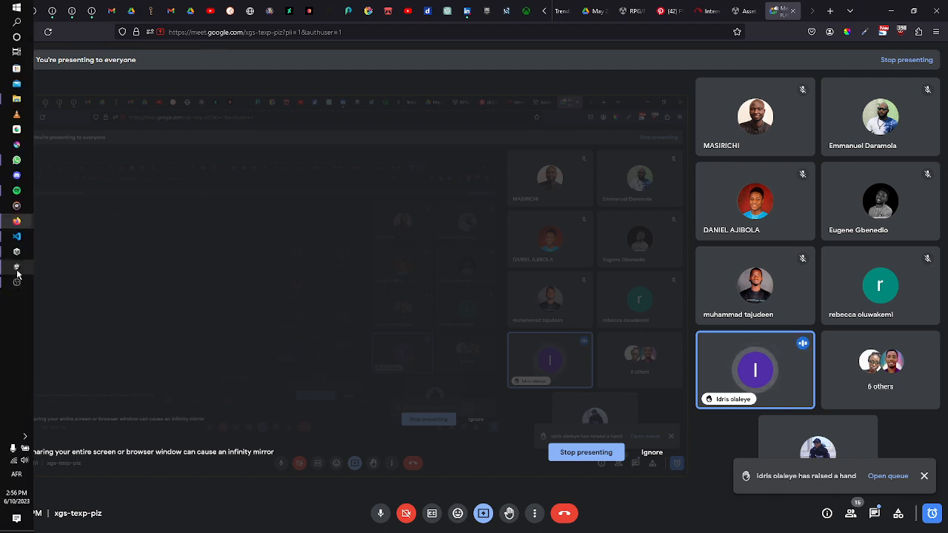
click(17, 269)
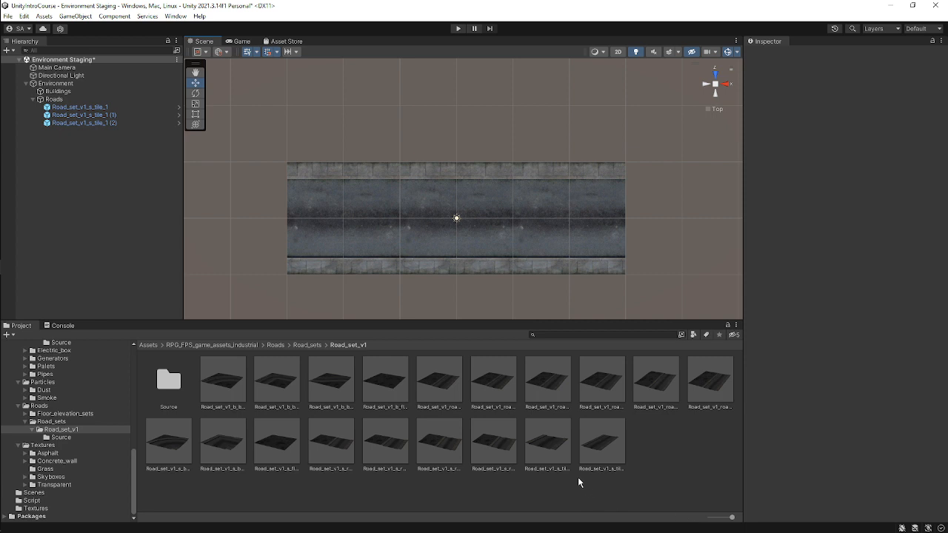
Browse to the Roads > Road_sets > Road_set_v1 folder and select the Road_set_v1_s_tile_1 prefab.
click(929, 466)
scroll(74, 404, up, 10)
click(62, 384)
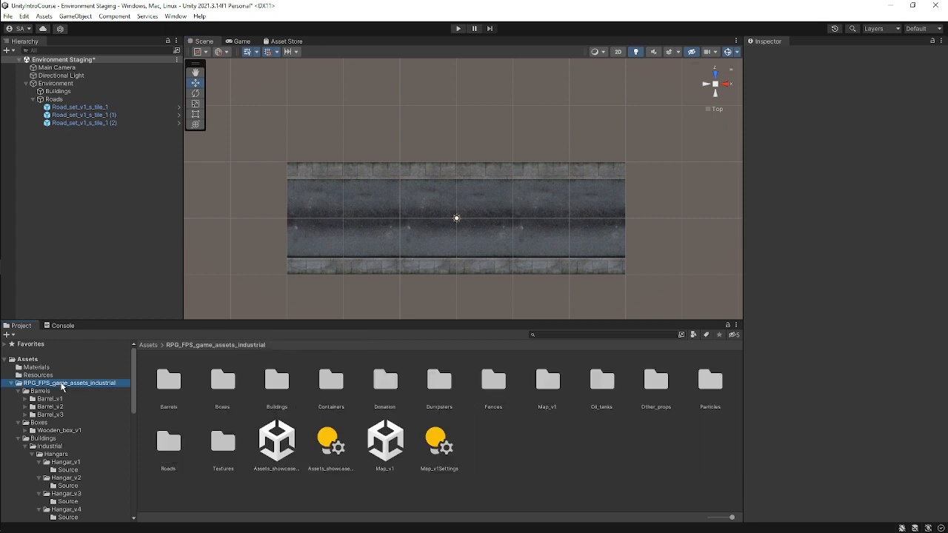
scroll(66, 386, down, 10)
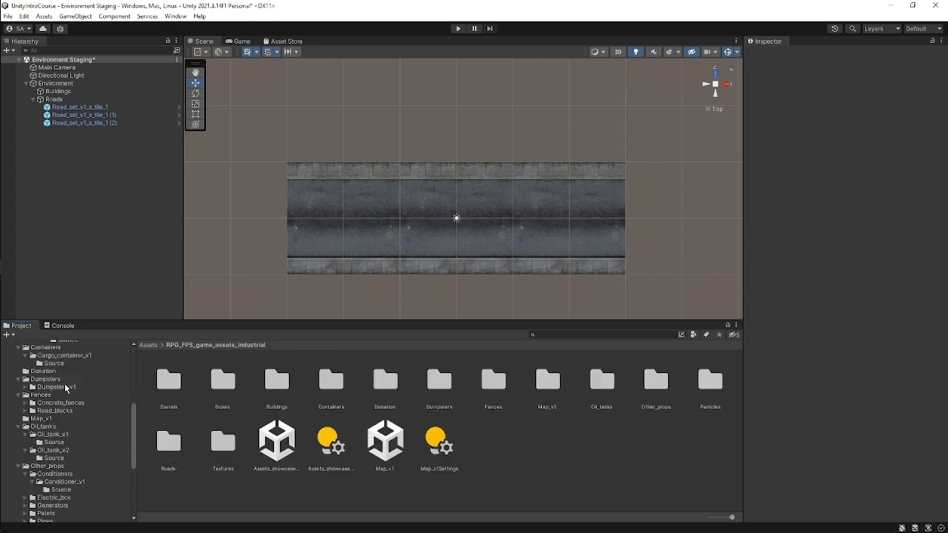
scroll(81, 447, down, 3)
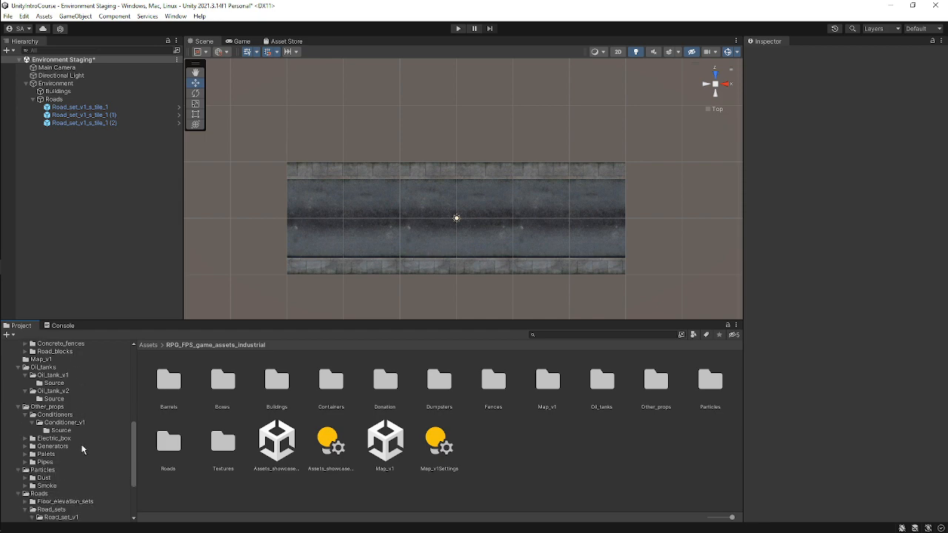
scroll(83, 449, down, 4)
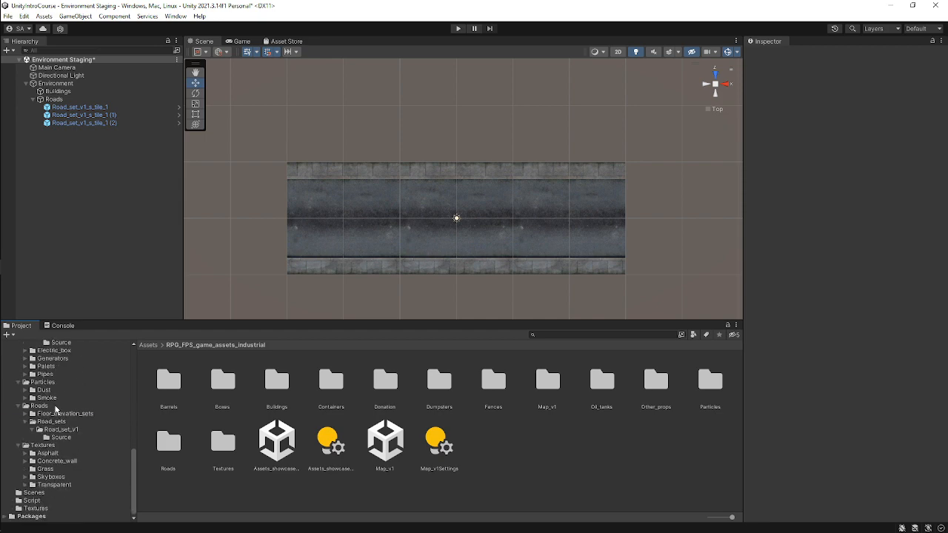
click(56, 407)
click(60, 422)
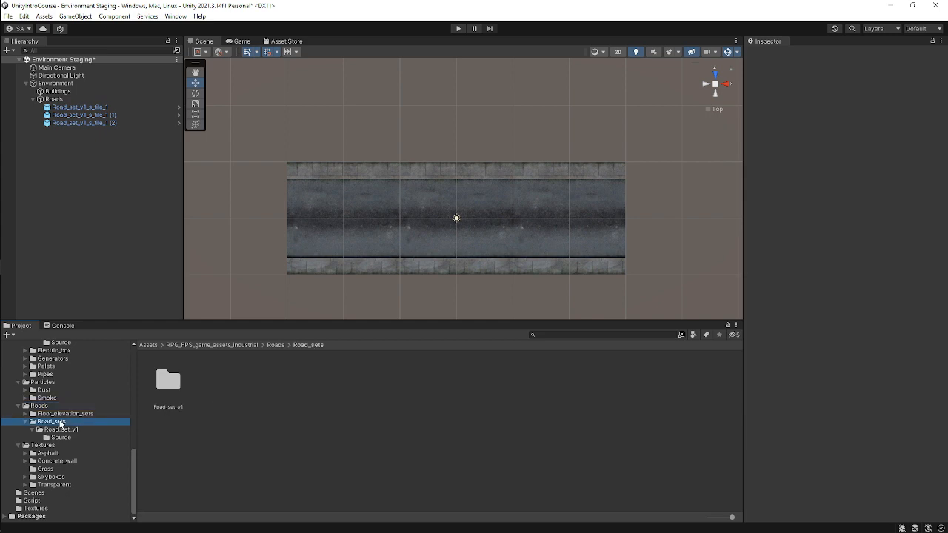
click(71, 431)
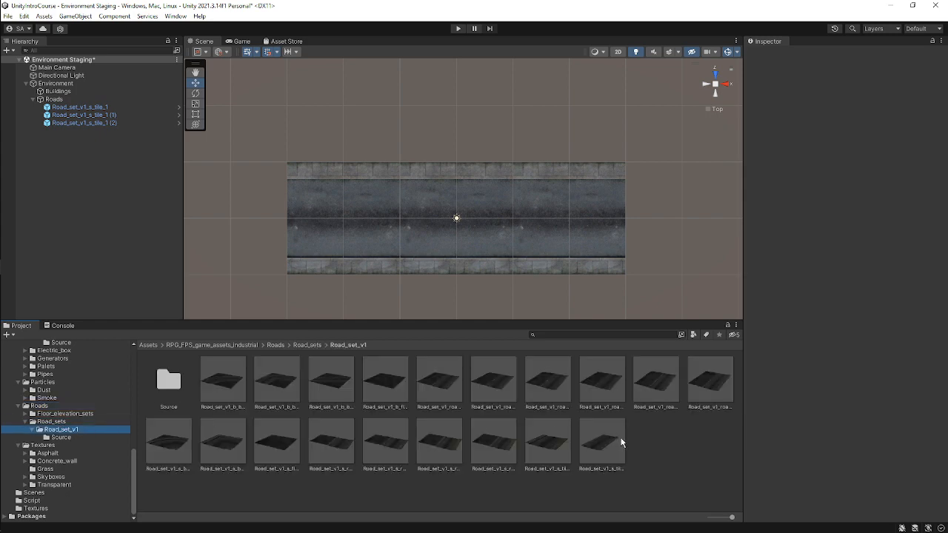
click(549, 453)
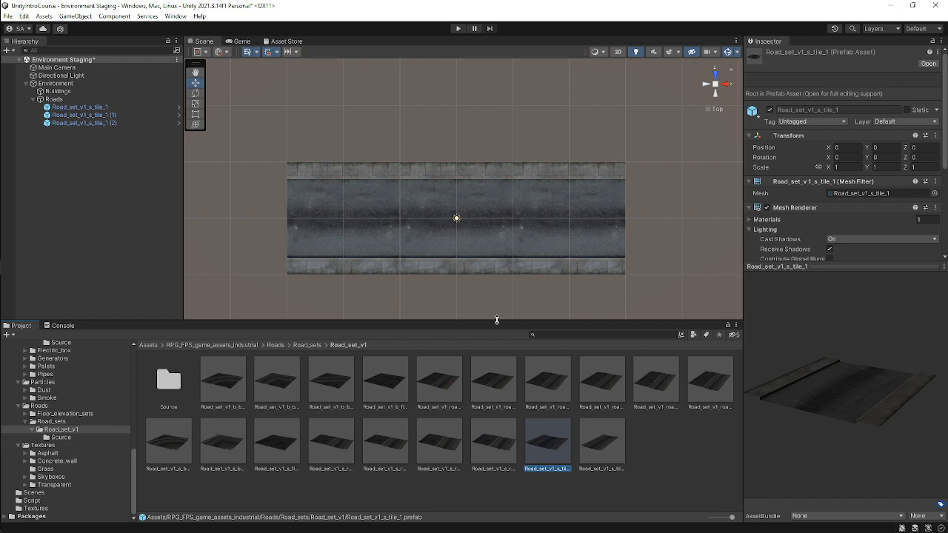
Inspect the three straight road tiles in the scene, selecting each one to check its position.
drag(496, 320, 500, 393)
scroll(430, 251, down, 3)
middle_drag(518, 275, 513, 212)
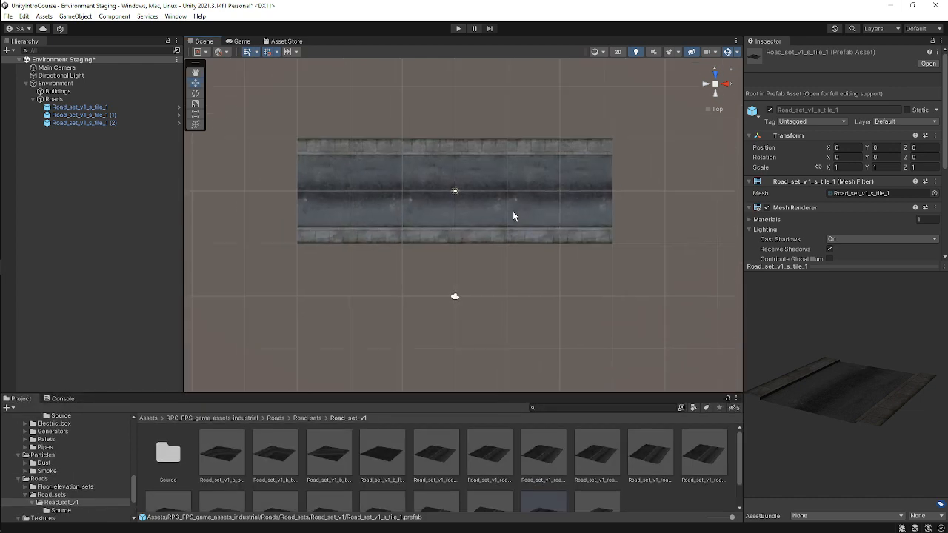
click(516, 200)
click(435, 199)
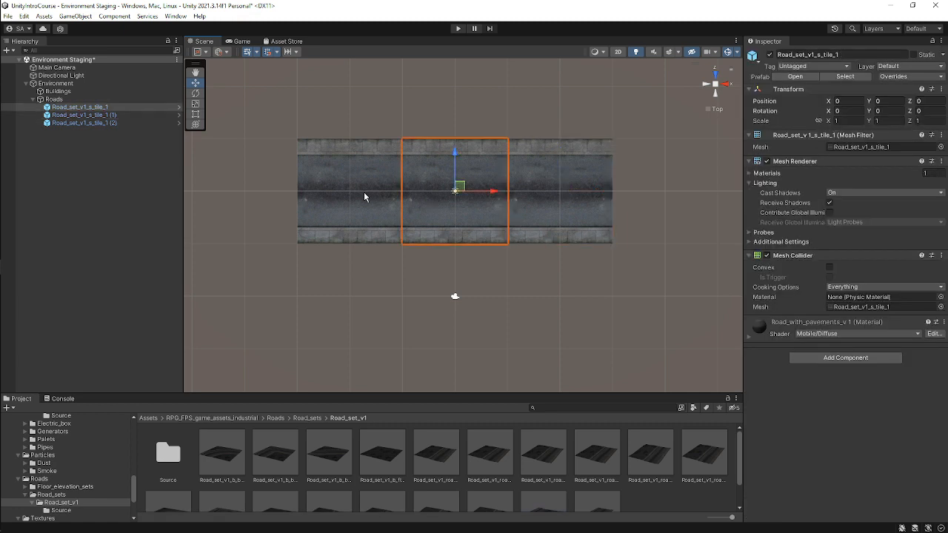
click(362, 193)
scroll(452, 189, down, 4)
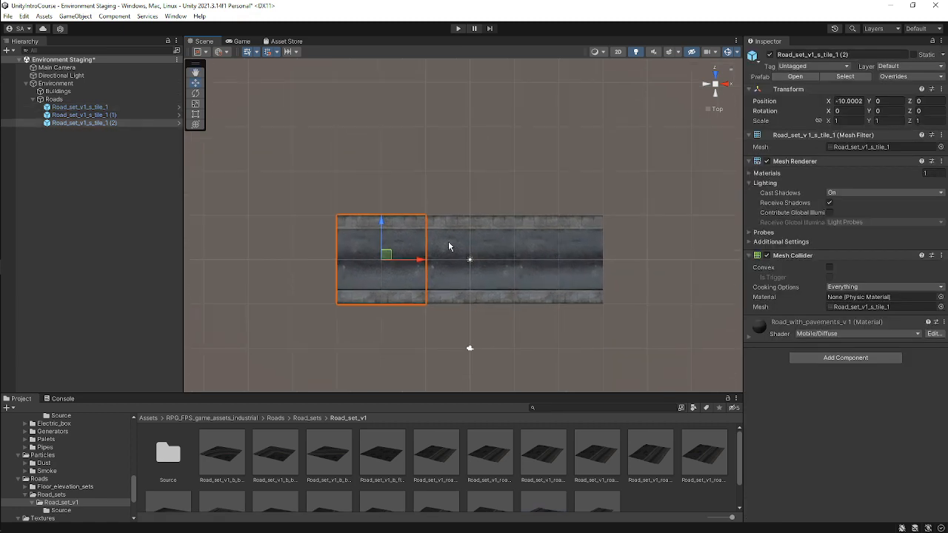
scroll(485, 258, up, 1)
scroll(478, 254, down, 1)
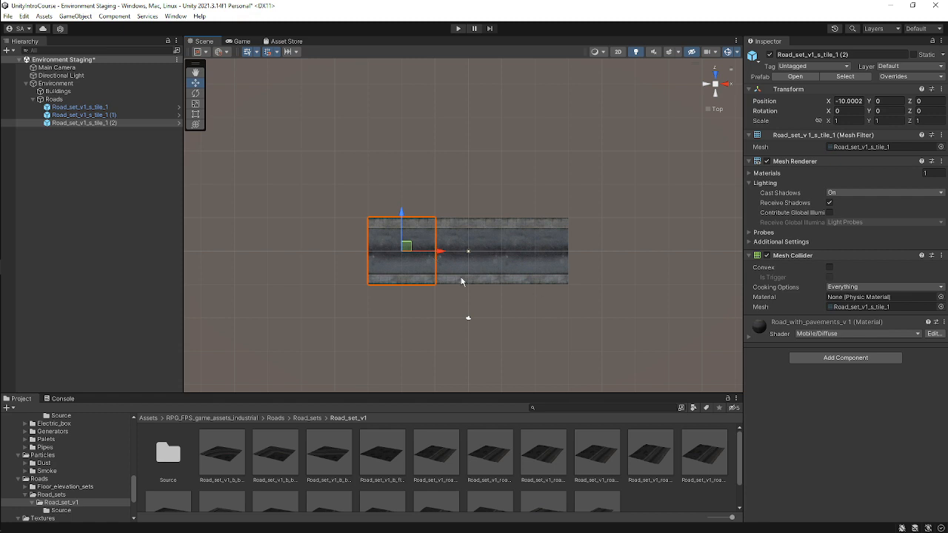
scroll(467, 273, up, 1)
scroll(482, 270, down, 3)
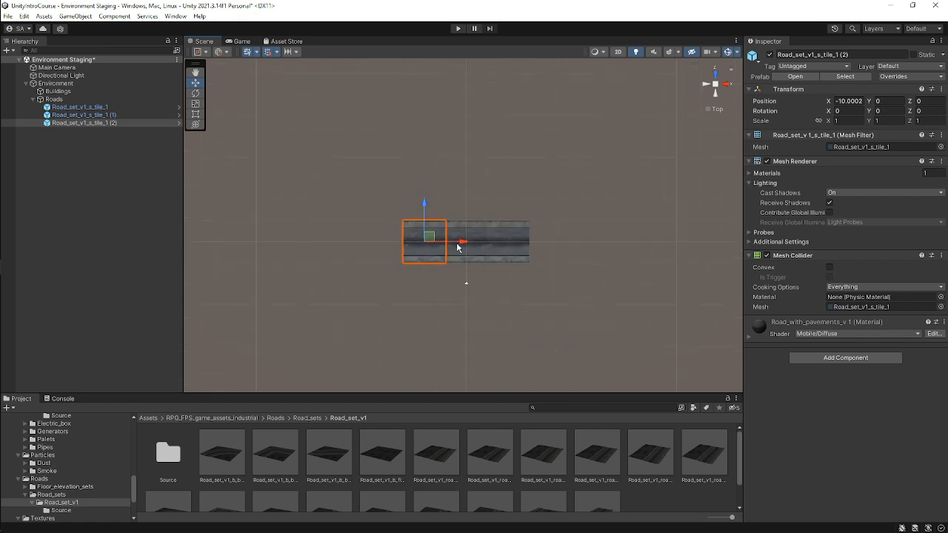
Try to move the left road tile along X and undo the move.
drag(462, 245, 392, 242)
key(ctrl+z)
click(493, 251)
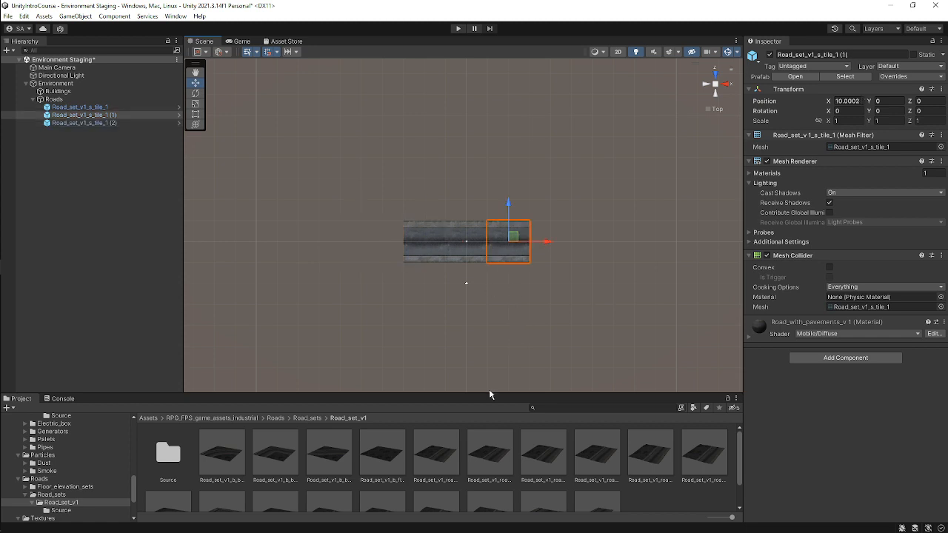
Browse the Road_set_v1 prefabs, previewing the bend, ramp and floor road pieces.
drag(488, 393, 496, 304)
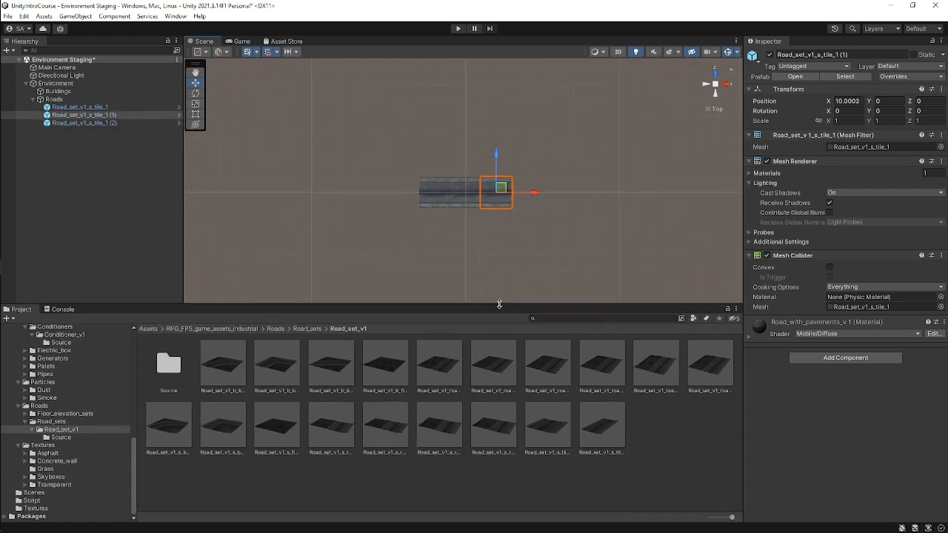
click(642, 411)
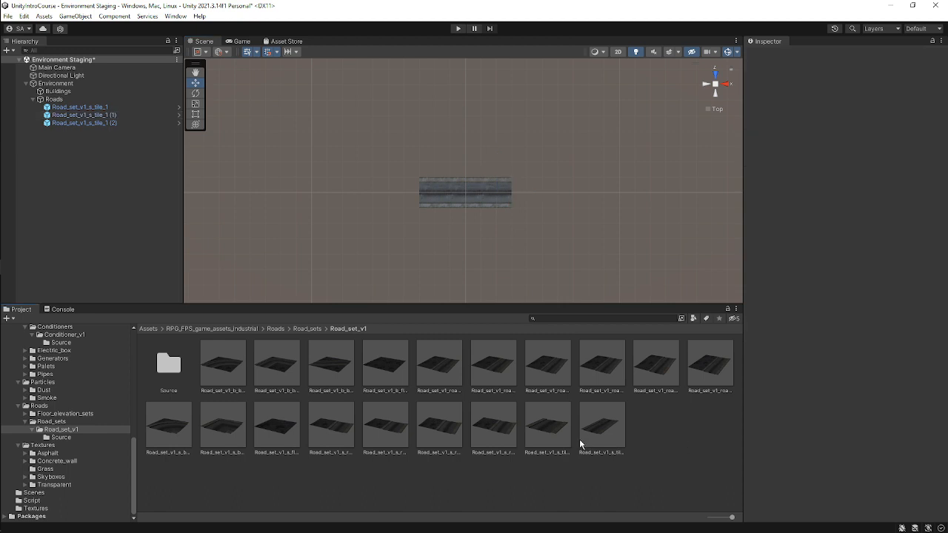
click(329, 363)
drag(908, 366, 894, 444)
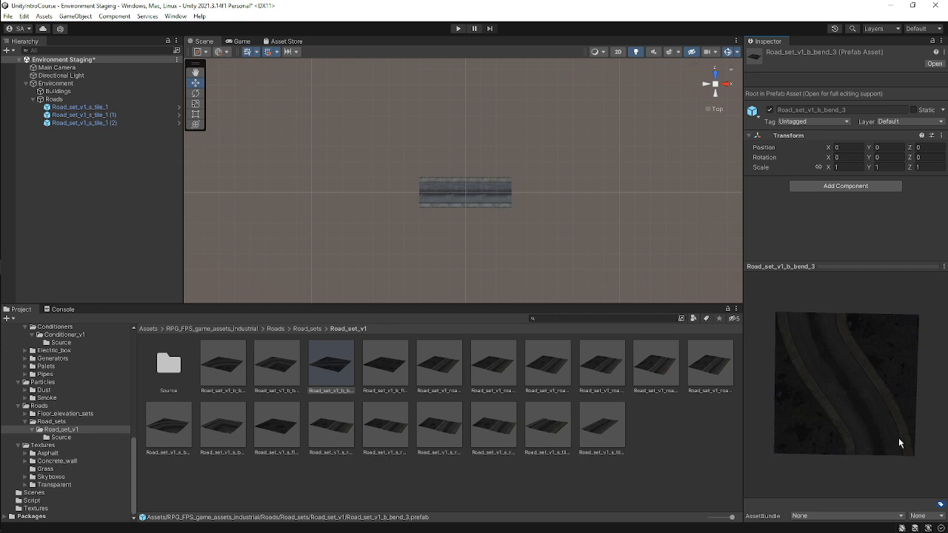
click(440, 375)
click(441, 422)
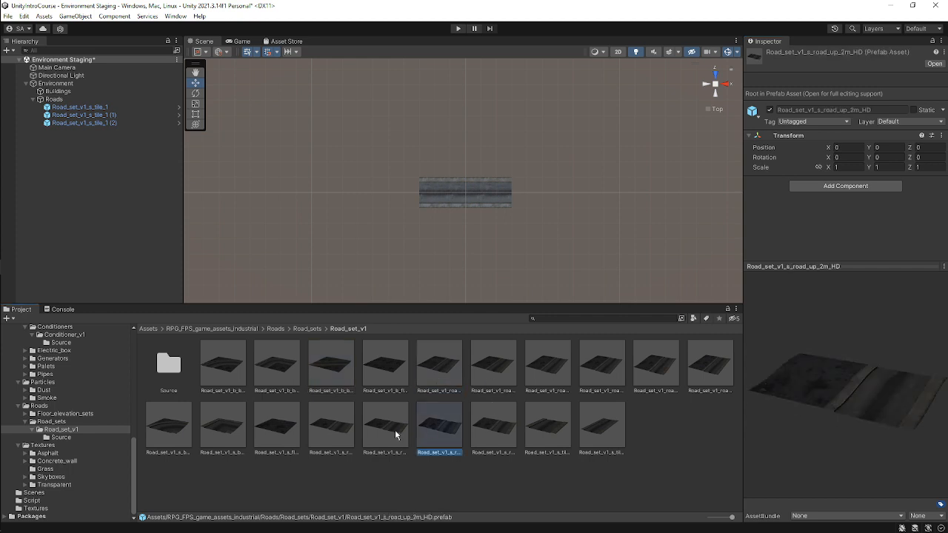
click(380, 427)
click(325, 429)
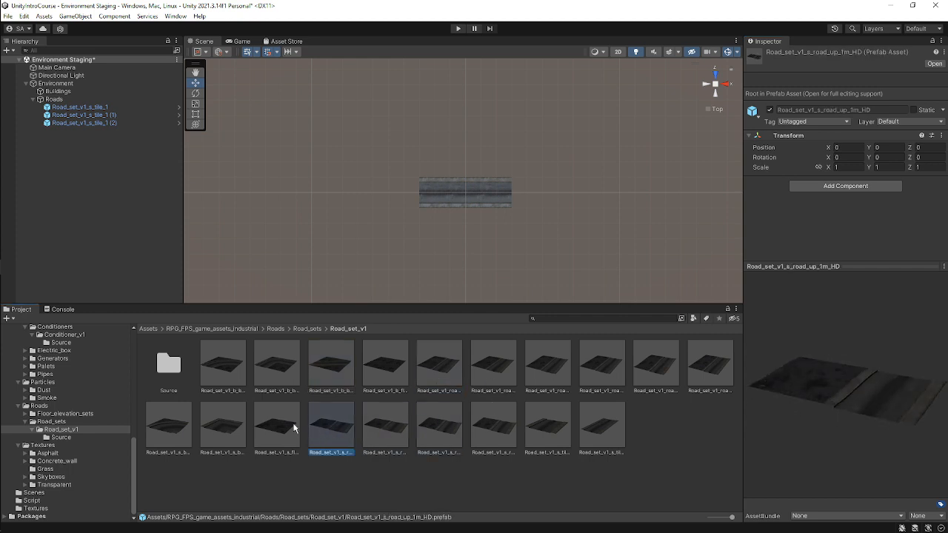
click(294, 428)
click(500, 371)
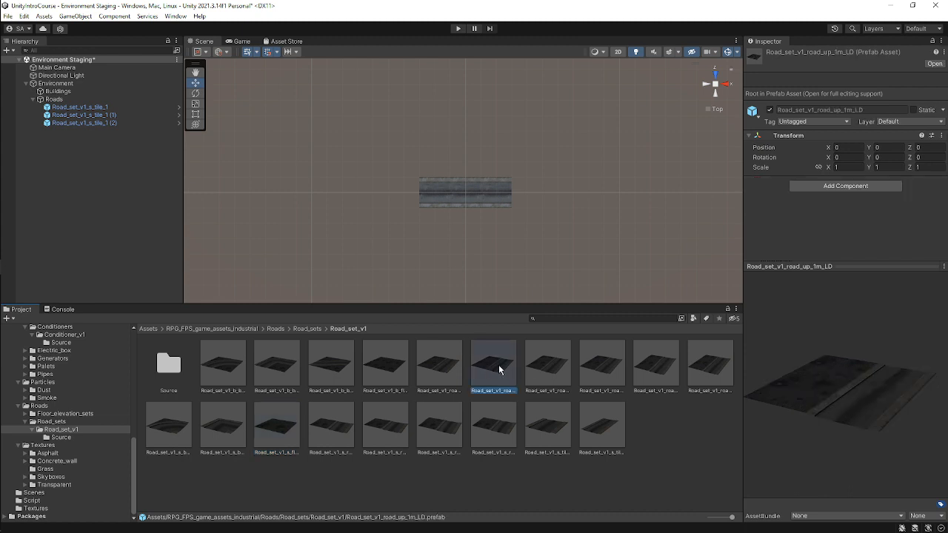
click(335, 370)
click(390, 370)
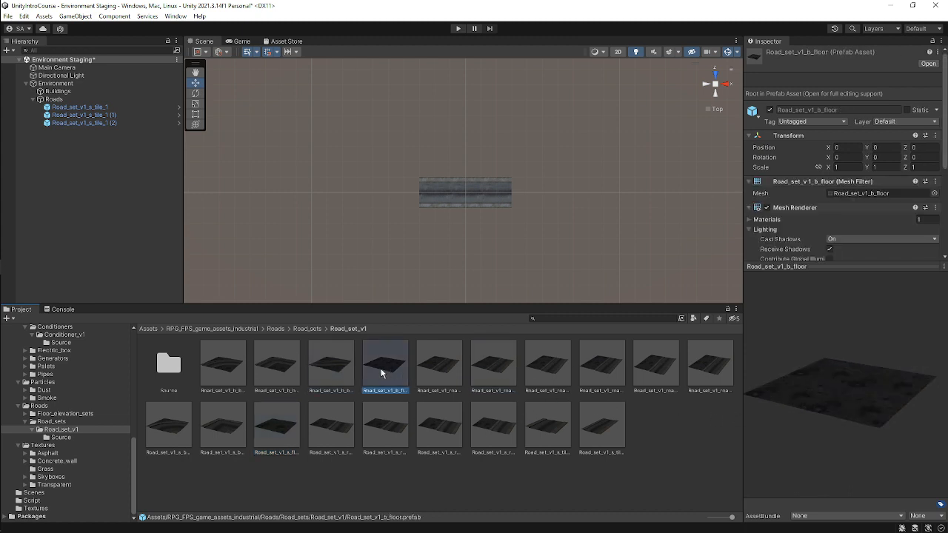
click(333, 371)
click(281, 371)
click(229, 371)
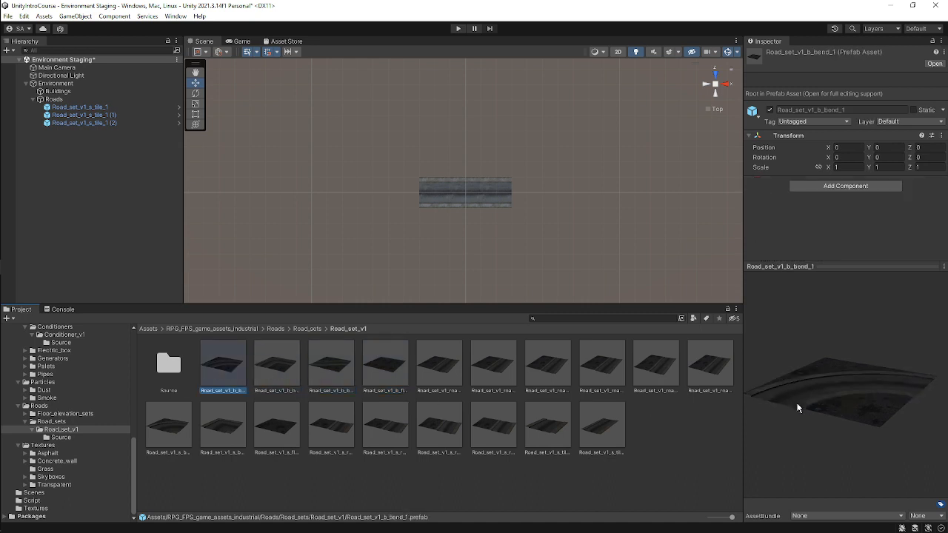
drag(874, 400, 864, 437)
Add the Road_set_v1_b_bend_1 prefab to the Roads group and place it at the left end of the road, about X -25, Z 5.
drag(227, 368, 128, 104)
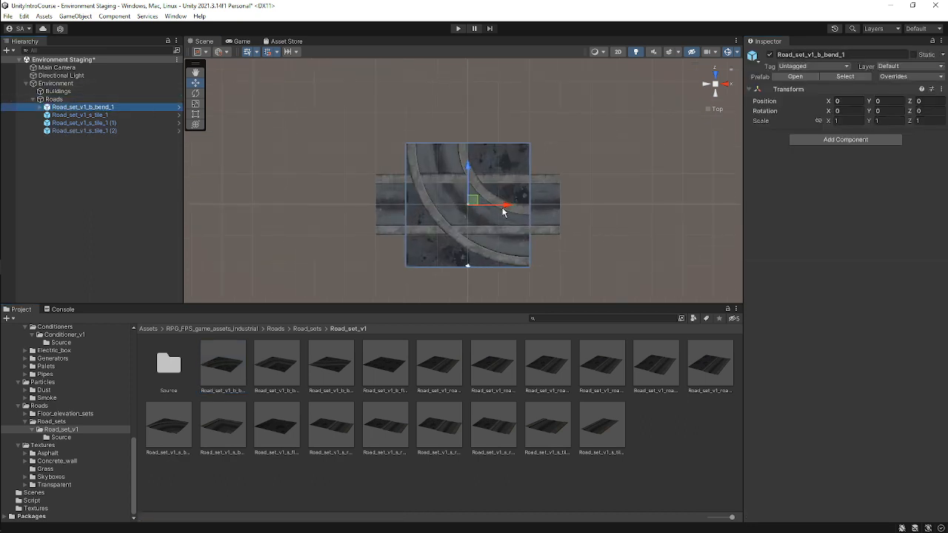
drag(506, 207, 353, 208)
drag(314, 173, 324, 145)
click(567, 144)
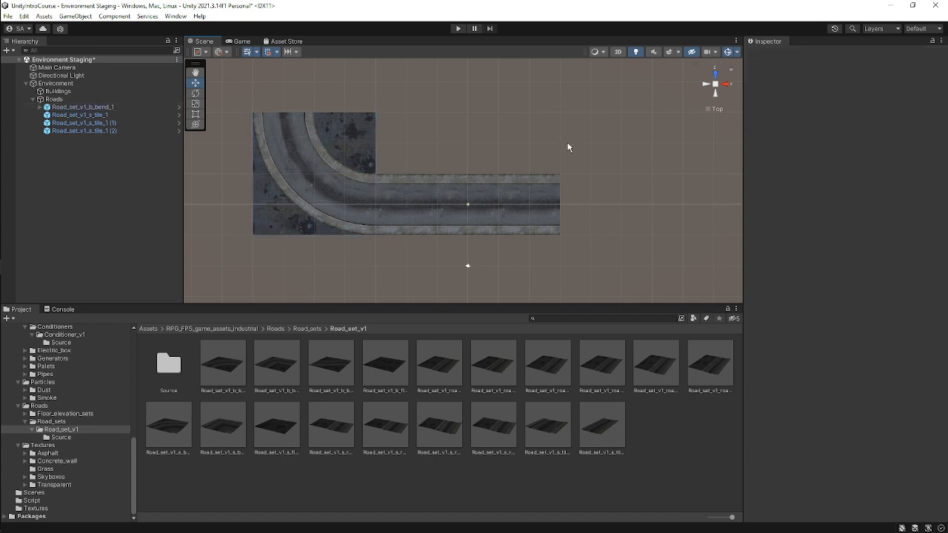
Examine the joint between the bend piece and the straight road tiles.
scroll(395, 180, up, 2)
scroll(463, 189, down, 2)
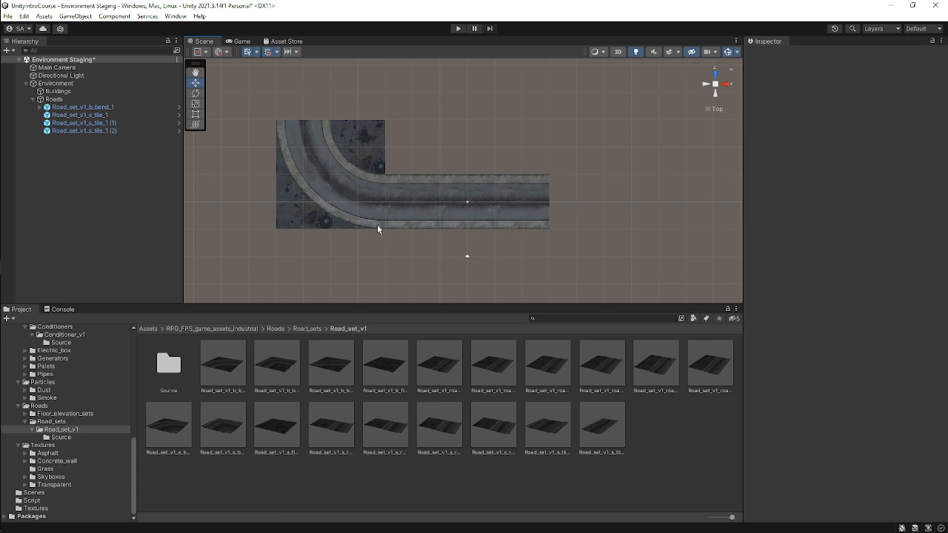
scroll(338, 176, down, 2)
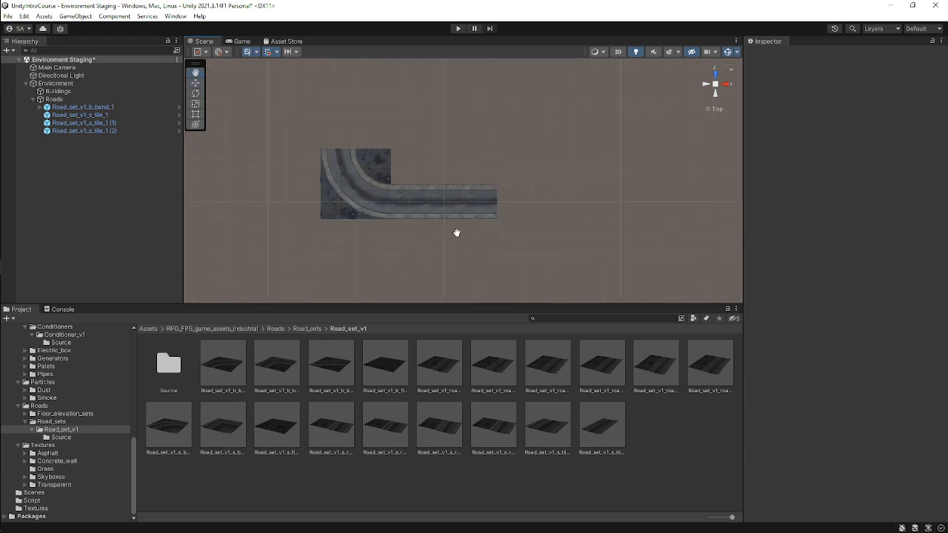
middle_drag(455, 232, 423, 232)
scroll(423, 231, up, 2)
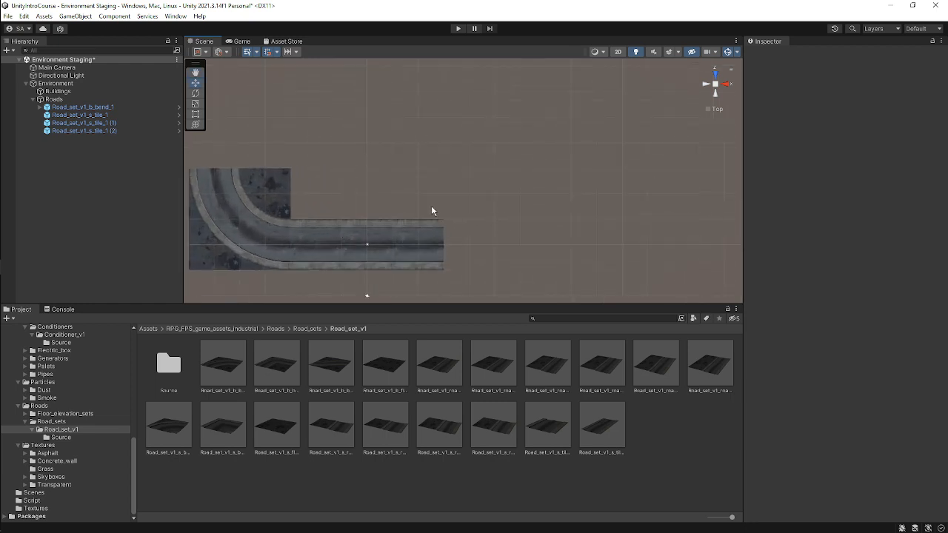
scroll(432, 211, down, 2)
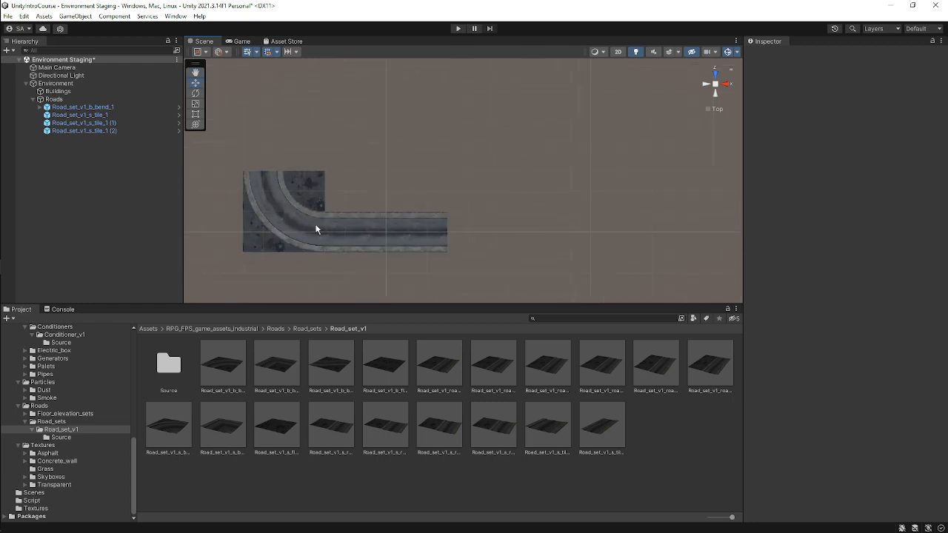
click(294, 225)
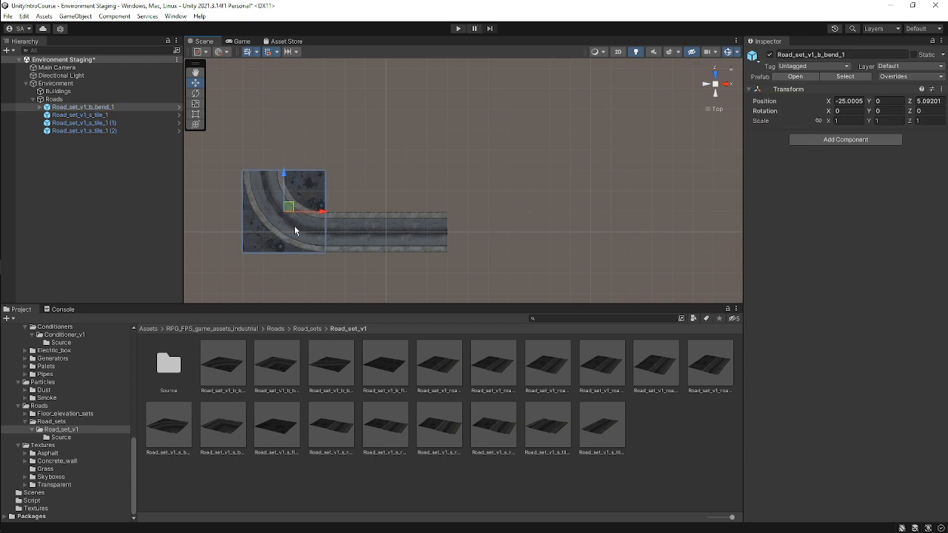
Duplicate the left straight road tile and set the copy's Y rotation to 90.
click(343, 236)
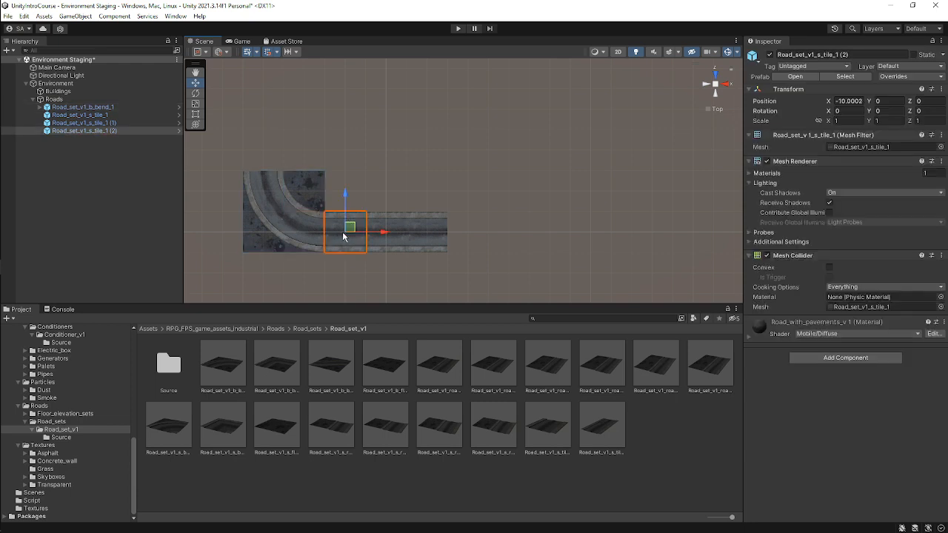
key(ctrl+d)
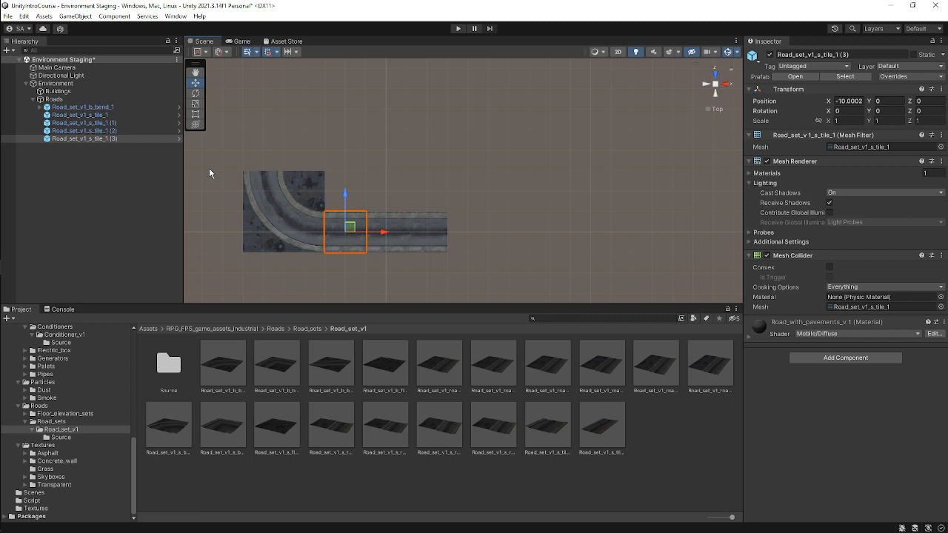
key(e)
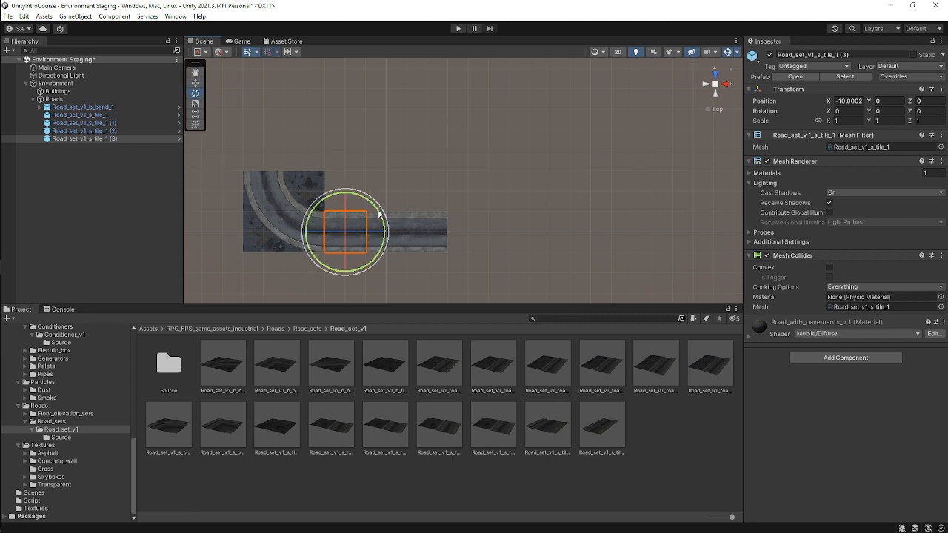
drag(379, 216, 323, 221)
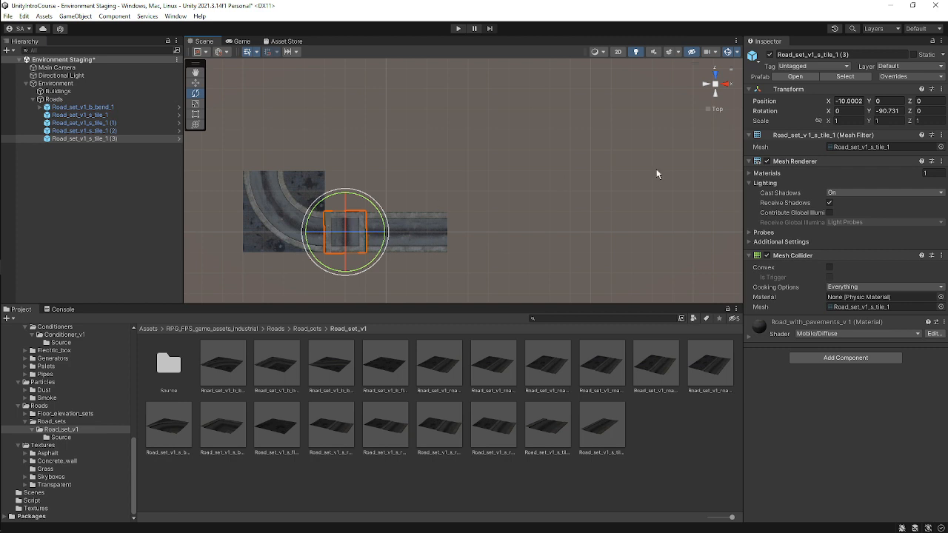
double_click(890, 110)
key(BackSpace)
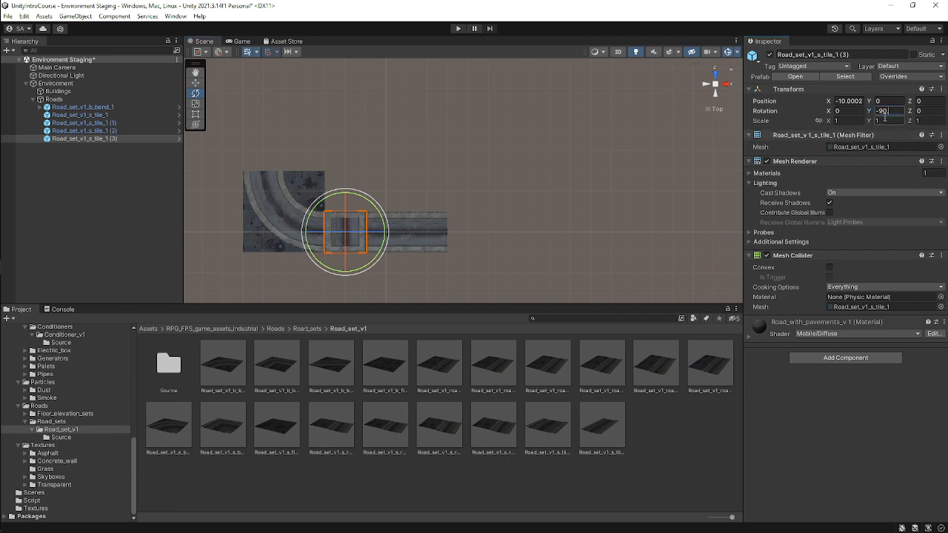
key(BackSpace)
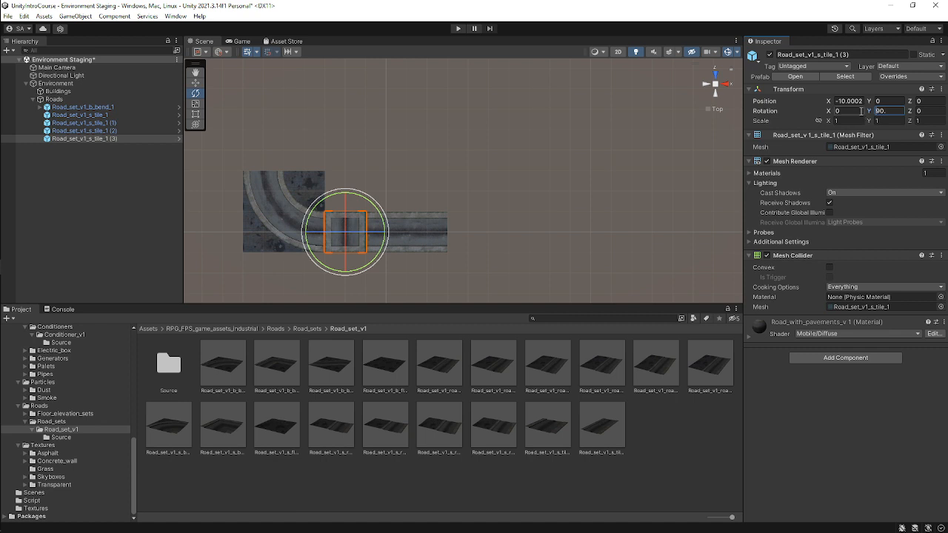
click(893, 111)
triple_click(894, 112)
text(90w)
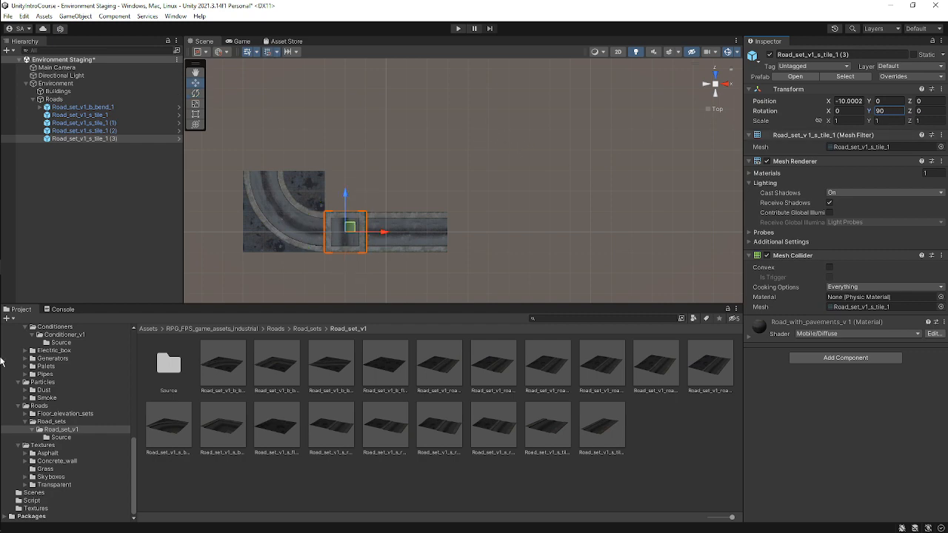
Leave Unity and open WhatsApp from the taskbar.
mouse_move(2, 361)
click(16, 219)
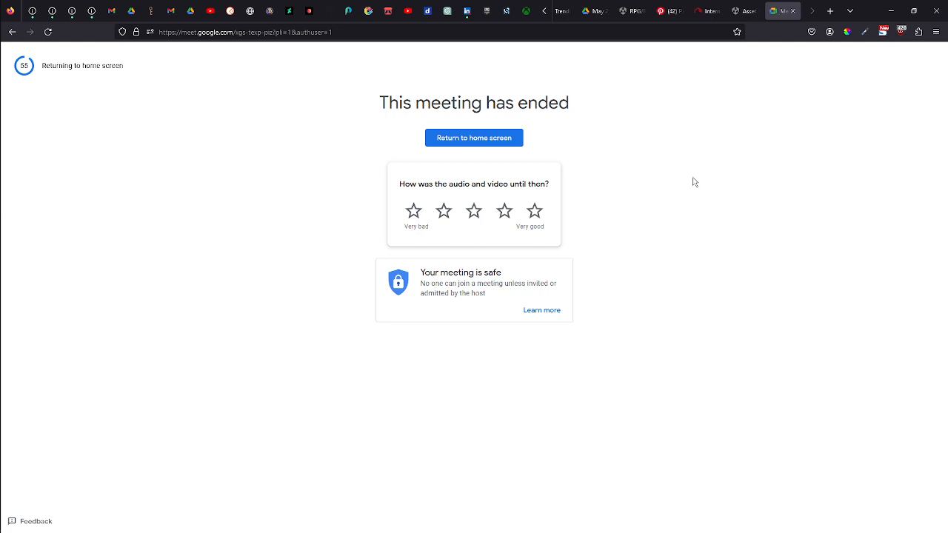
mouse_move(3, 159)
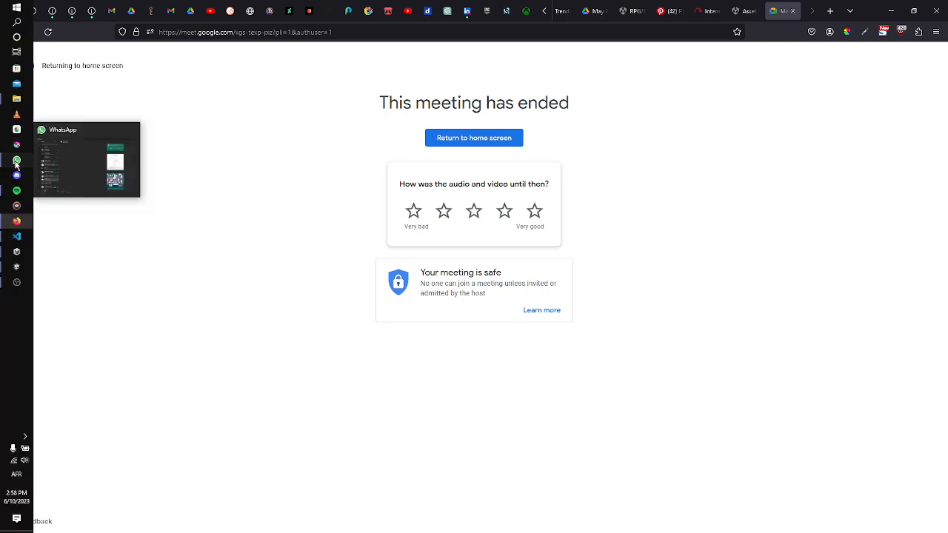
click(17, 161)
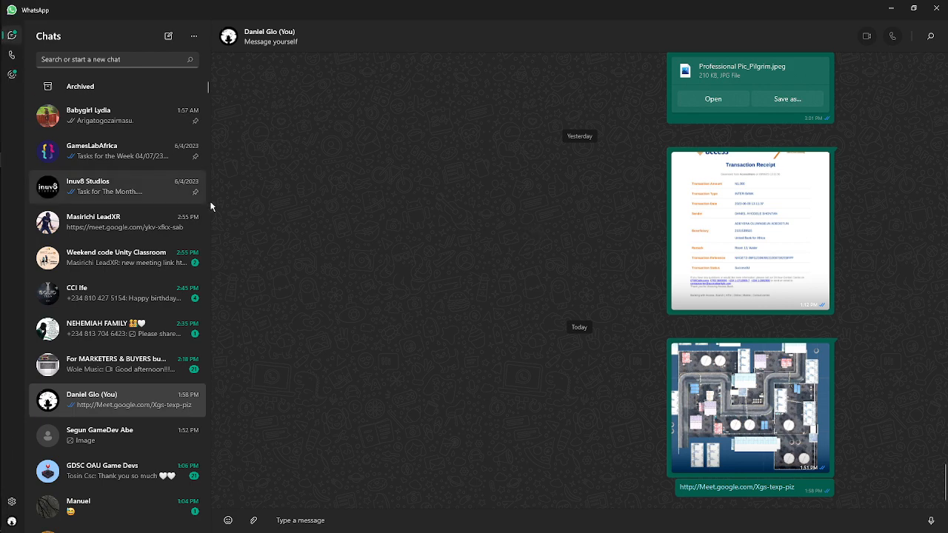
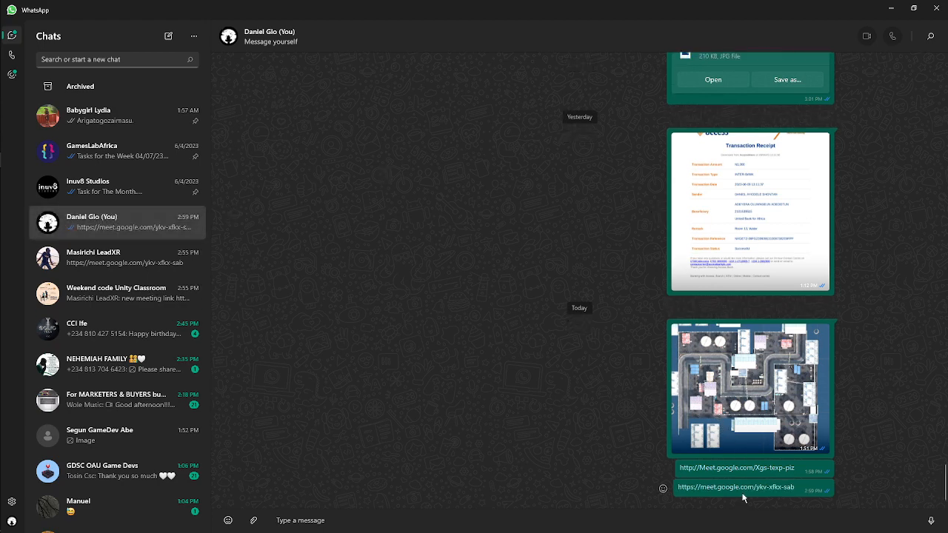
Open the Google Meet link from the self-chat and switch to a different Google account.
click(741, 487)
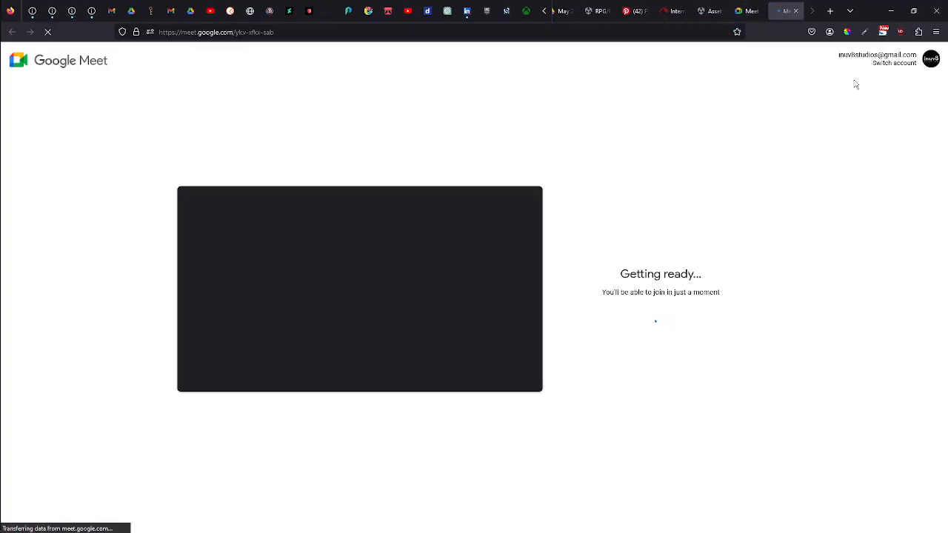
click(879, 64)
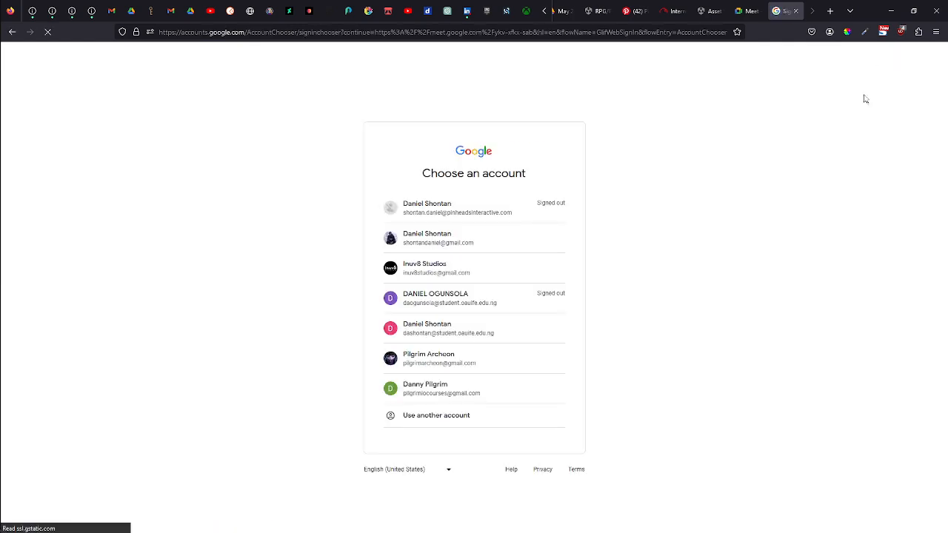
click(523, 239)
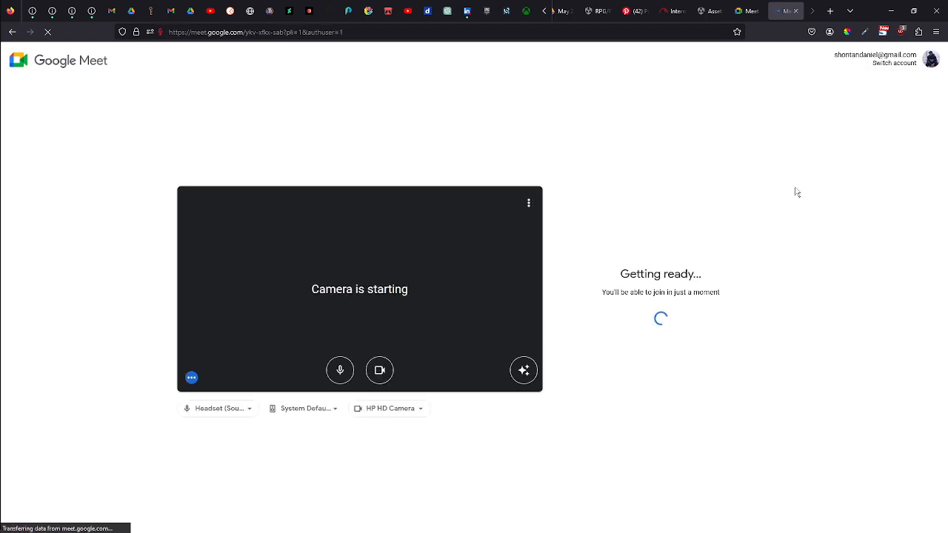
Turn the camera off and join the meeting.
click(379, 370)
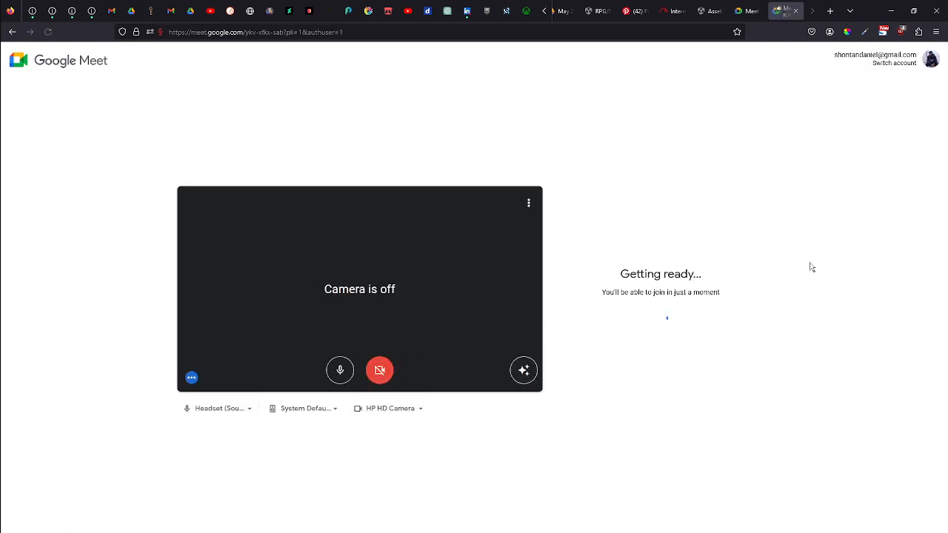
click(645, 285)
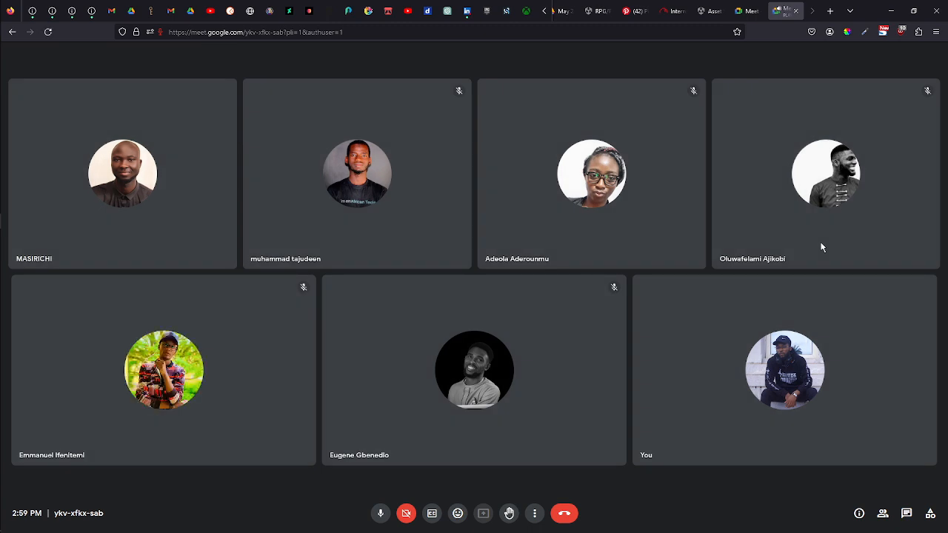
Present the entire screen to the meeting and hide the sharing notification bar.
mouse_move(794, 336)
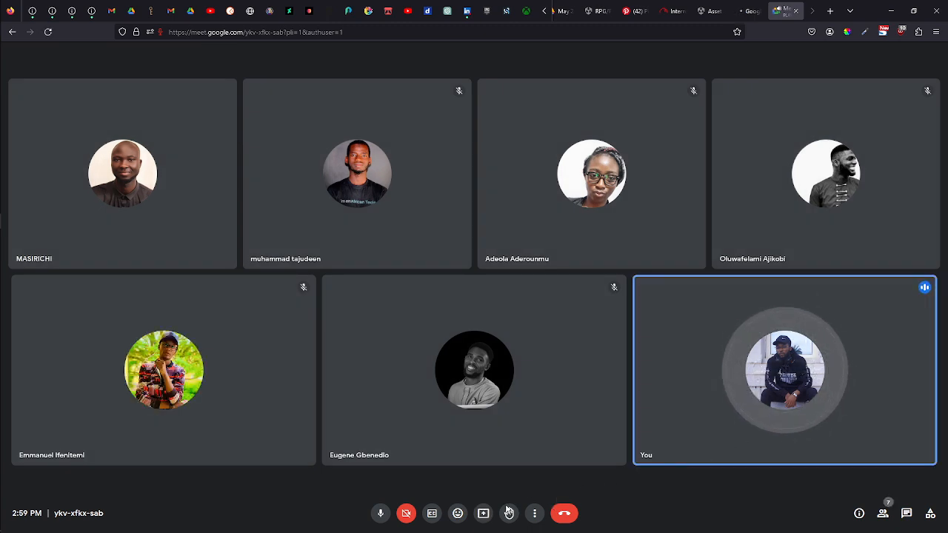
click(483, 516)
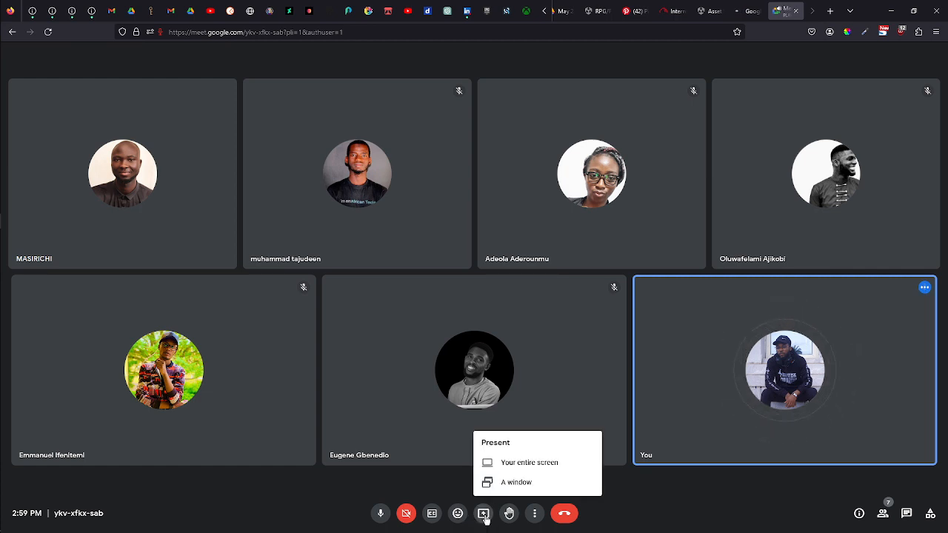
click(544, 463)
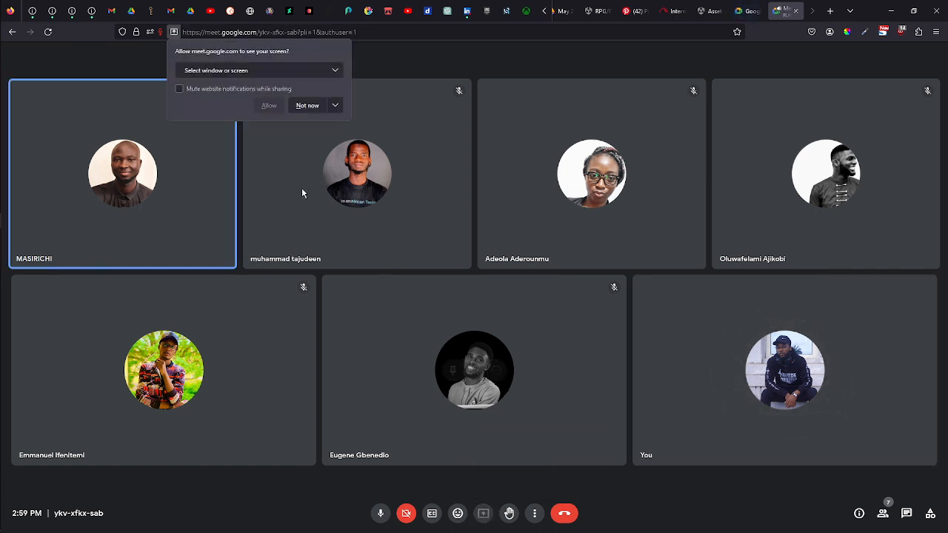
click(271, 75)
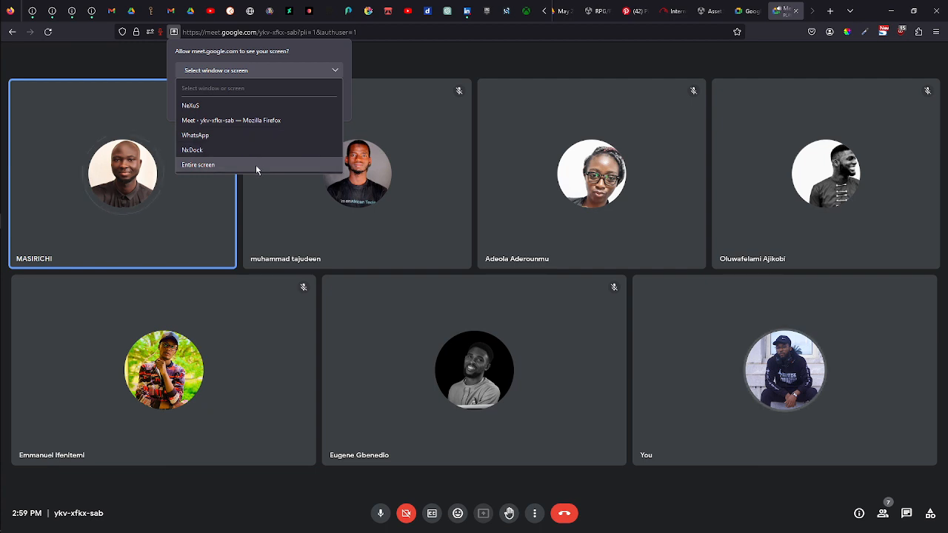
click(255, 164)
click(269, 239)
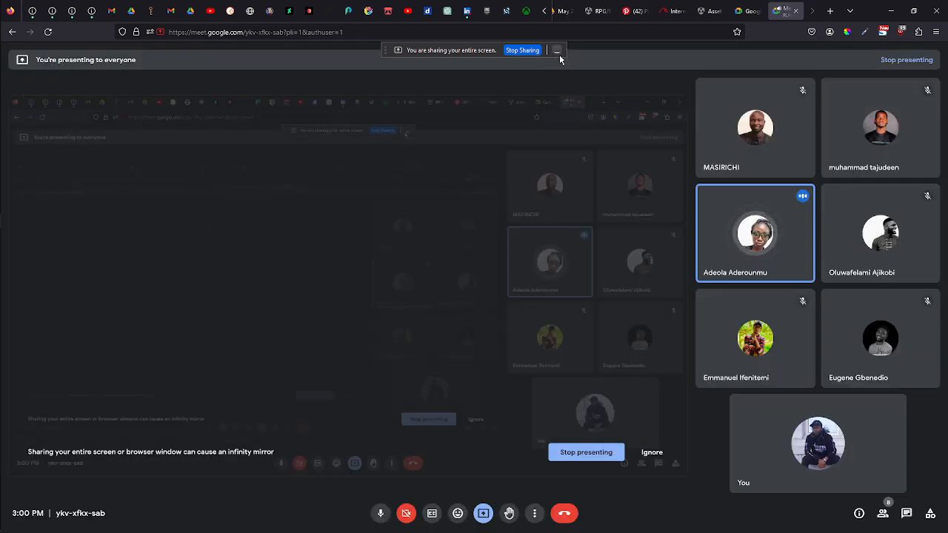
click(557, 51)
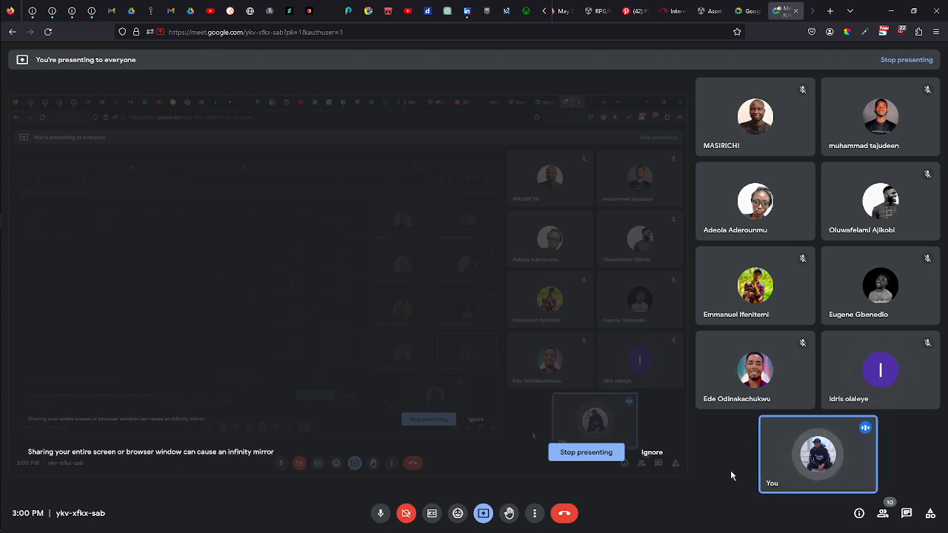
Switch back to Unity and dismiss the presenting notification.
mouse_move(2, 360)
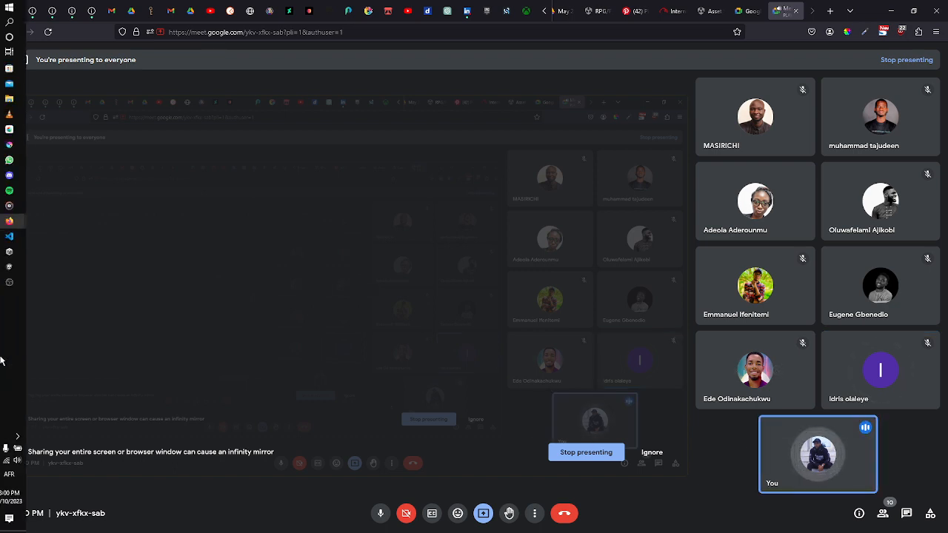
click(17, 267)
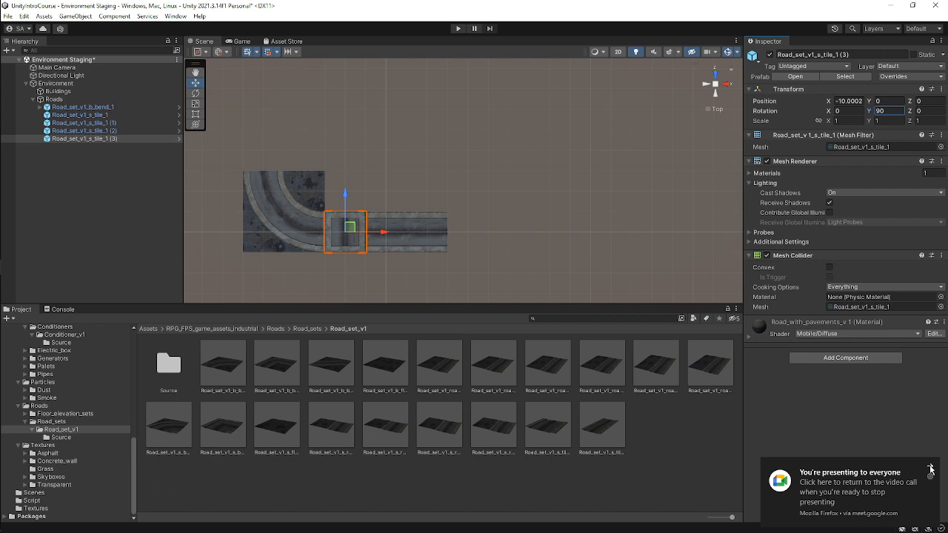
click(928, 465)
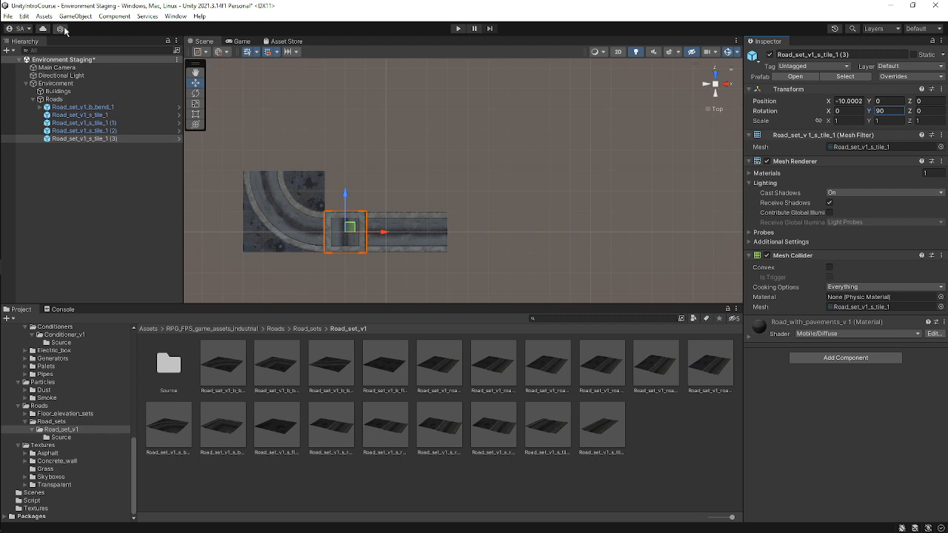
Open the Package Manager, switch to the Unity Registry list and examine the Universal RP package.
click(24, 17)
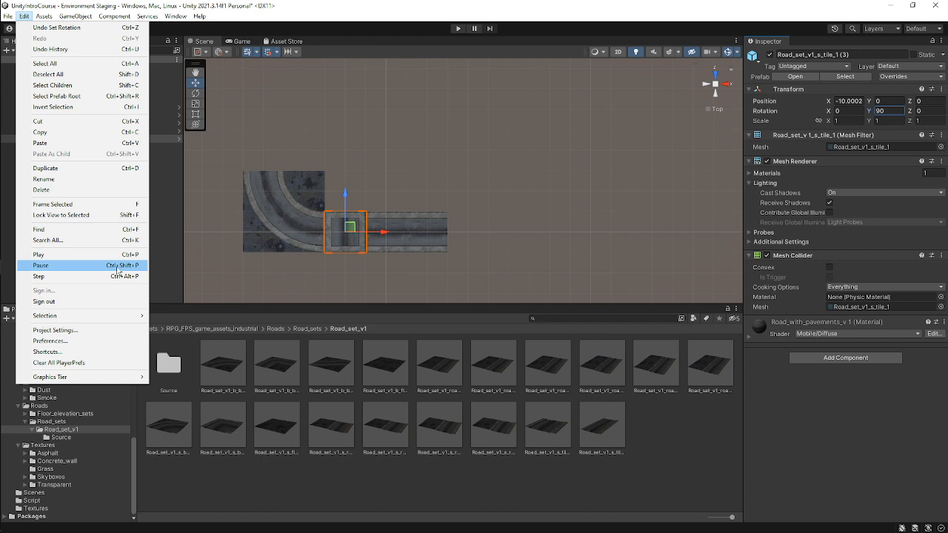
click(714, 477)
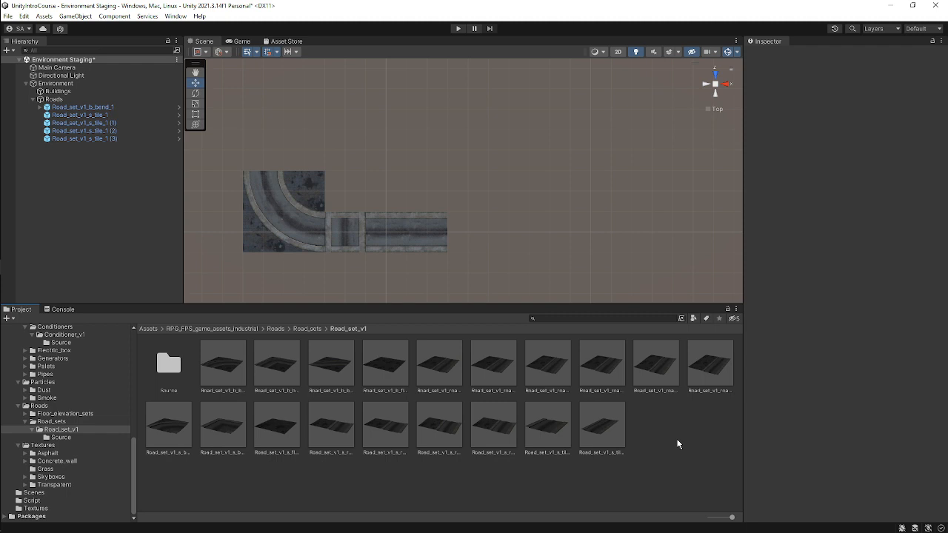
click(176, 16)
click(203, 132)
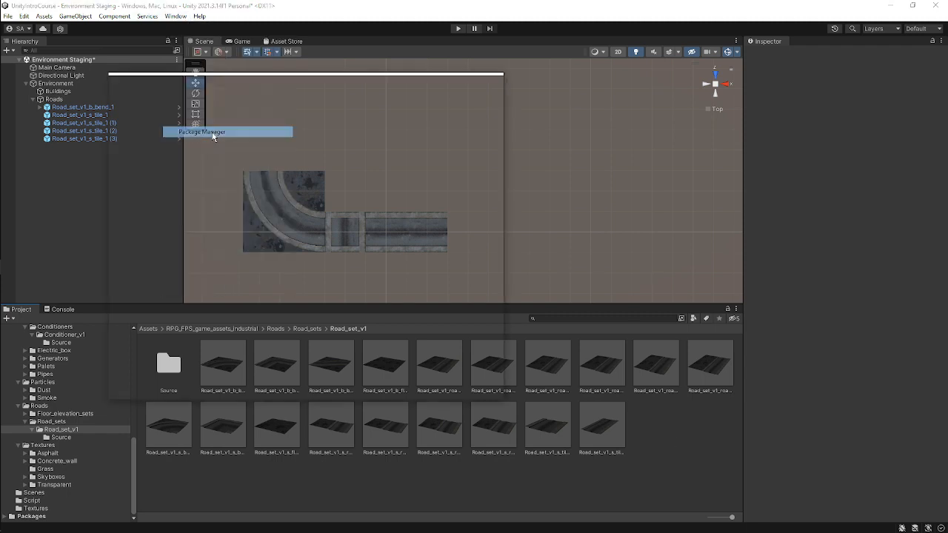
scroll(185, 148, up, 10)
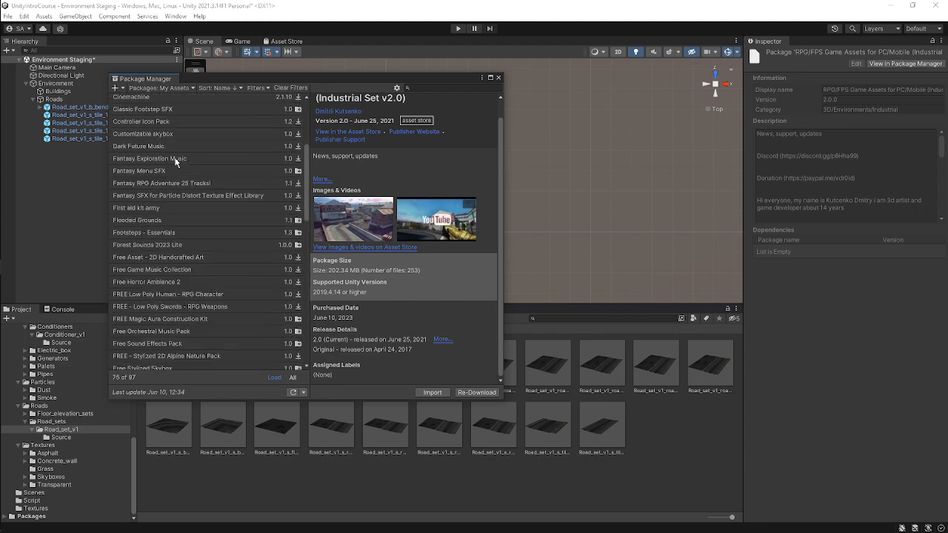
click(172, 89)
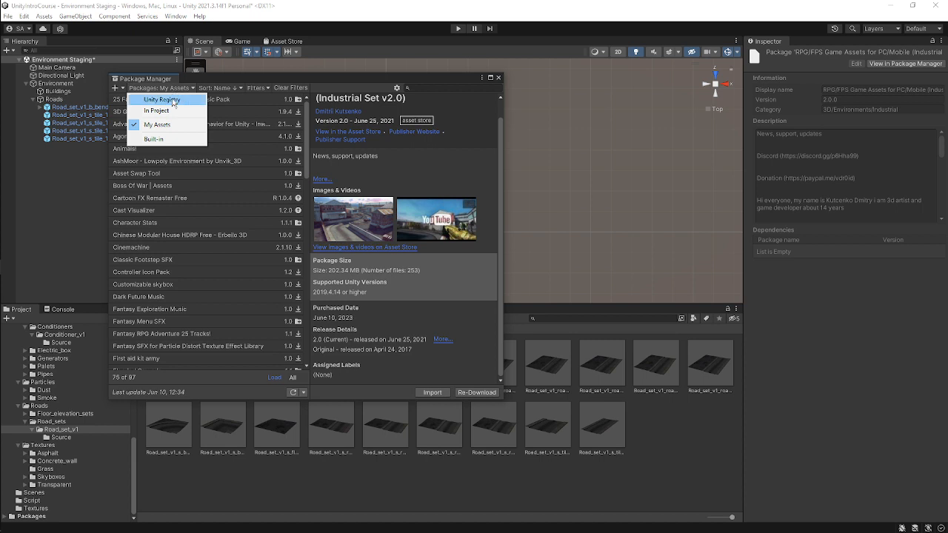
click(177, 100)
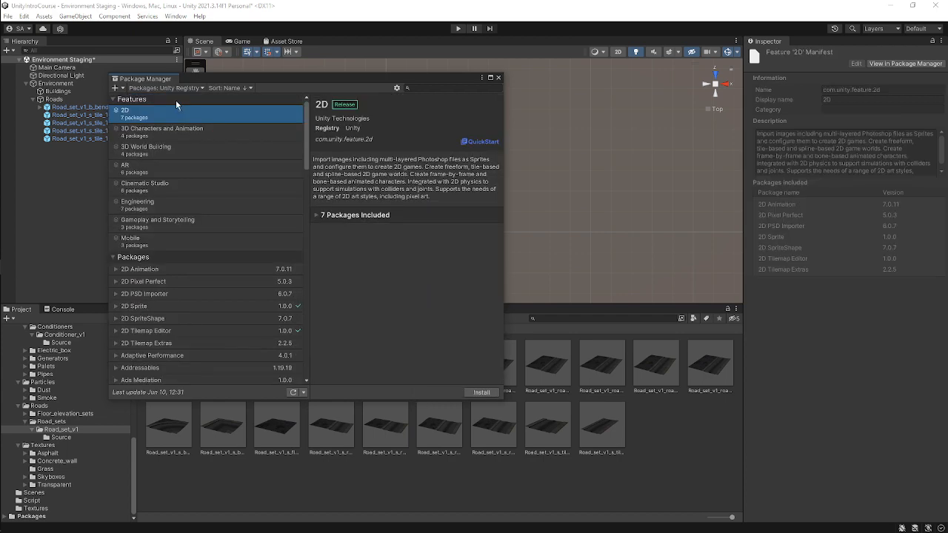
scroll(244, 200, down, 15)
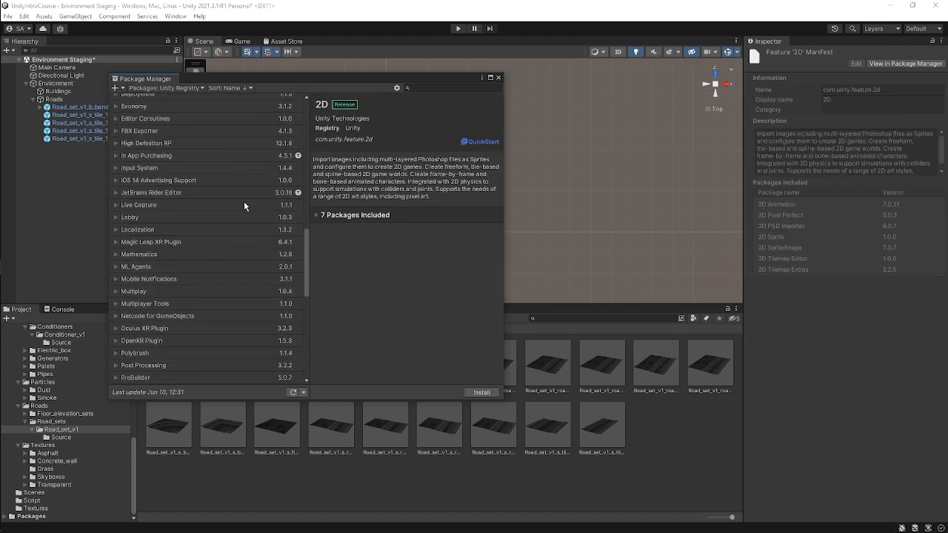
scroll(244, 200, down, 12)
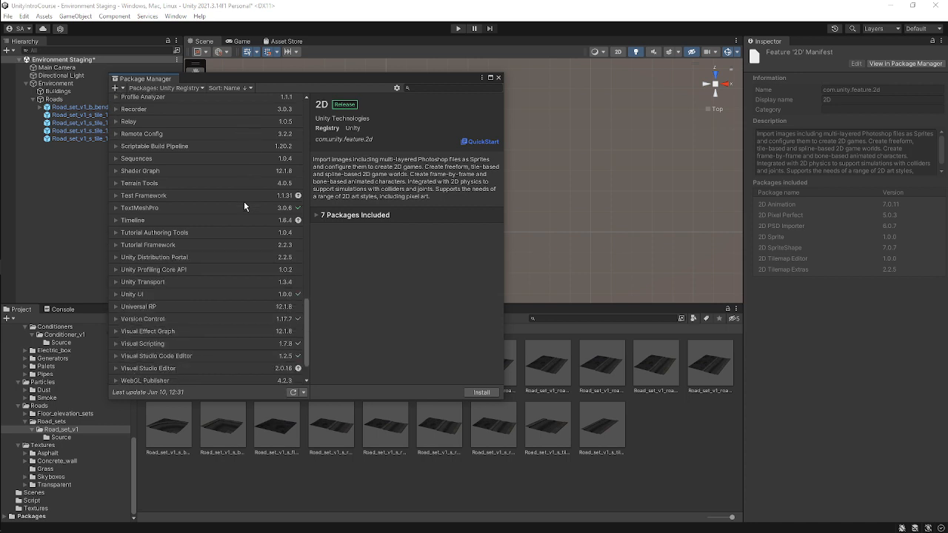
click(257, 307)
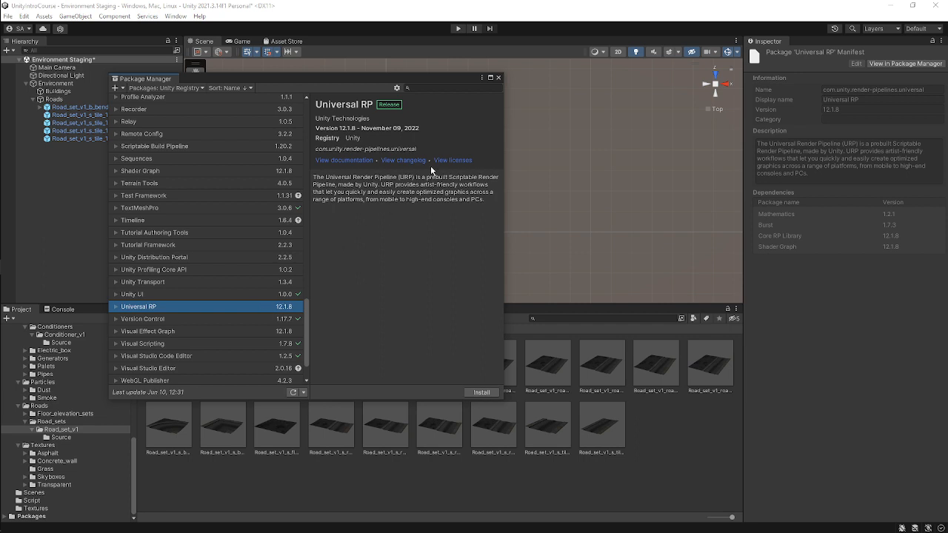
click(497, 77)
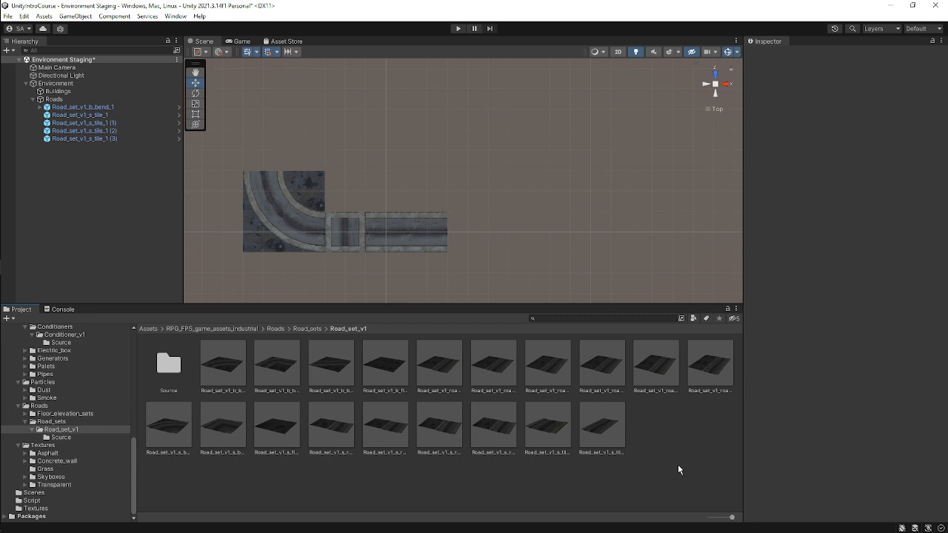
Try to move the rotated road tile to the upper end of the bend piece.
click(359, 231)
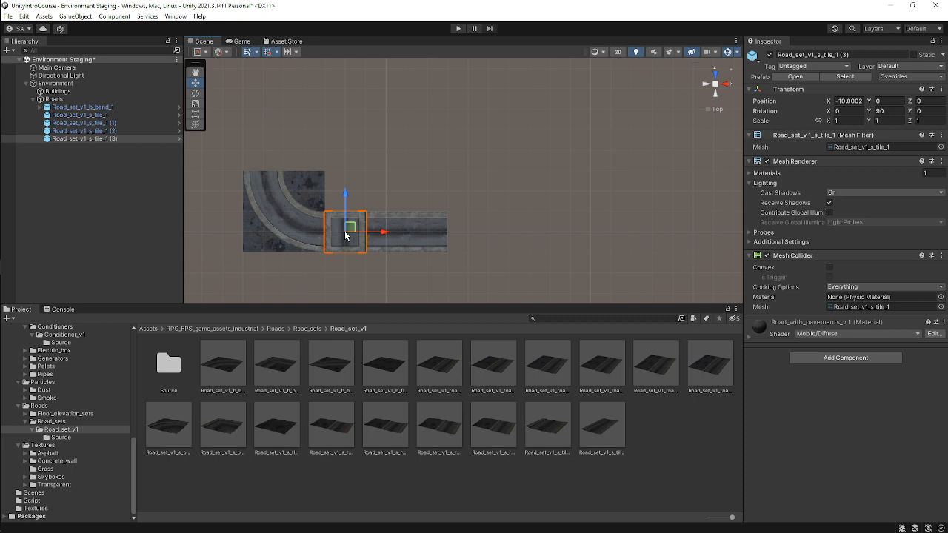
scroll(365, 223, up, 1)
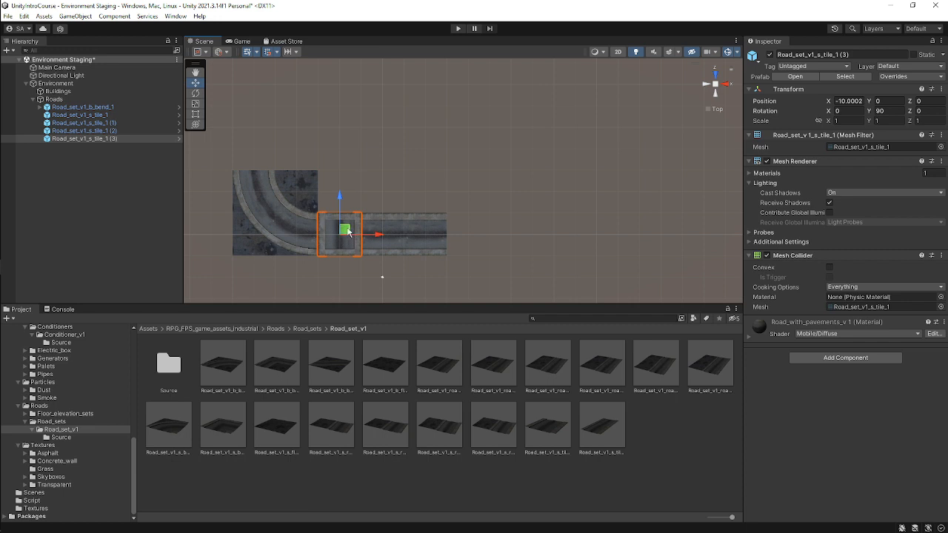
drag(345, 232, 260, 146)
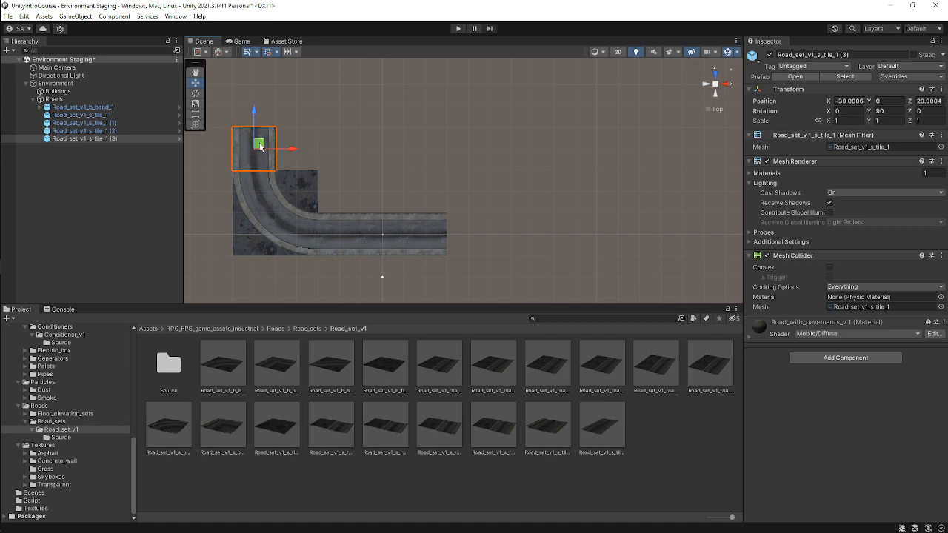
key(ctrl+z)
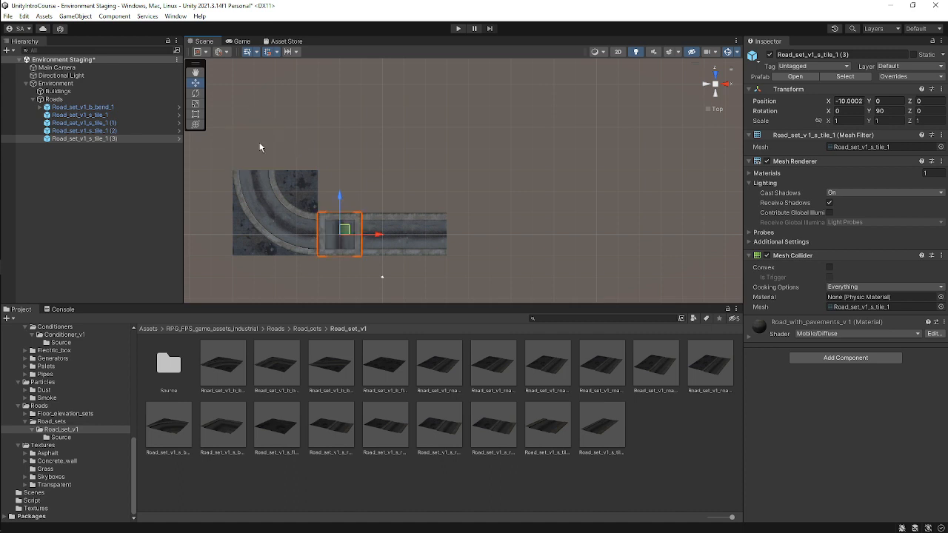
key(ctrl+z)
Experiment with the tile's Y rotation, setting it to 0, rotating it with the gizmo, then back to 90.
click(344, 229)
click(901, 110)
text(0)
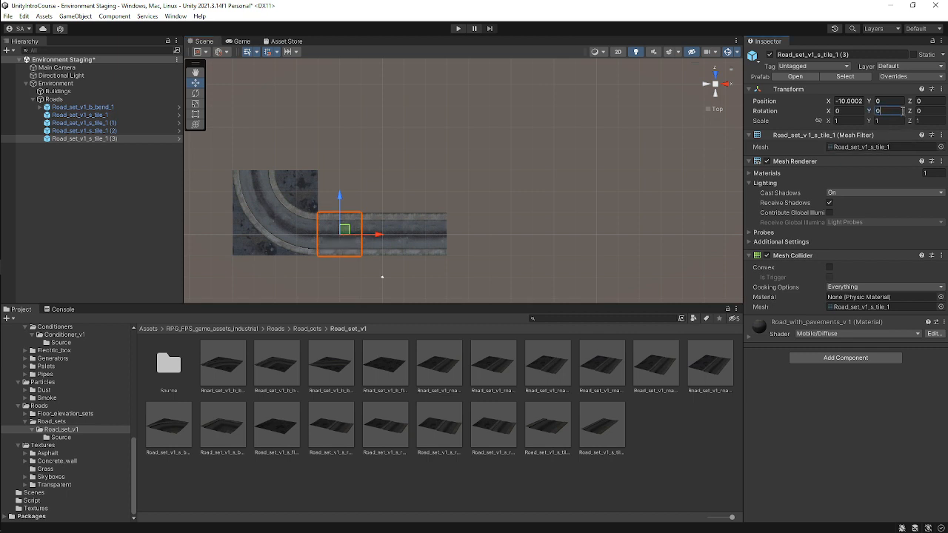
click(345, 234)
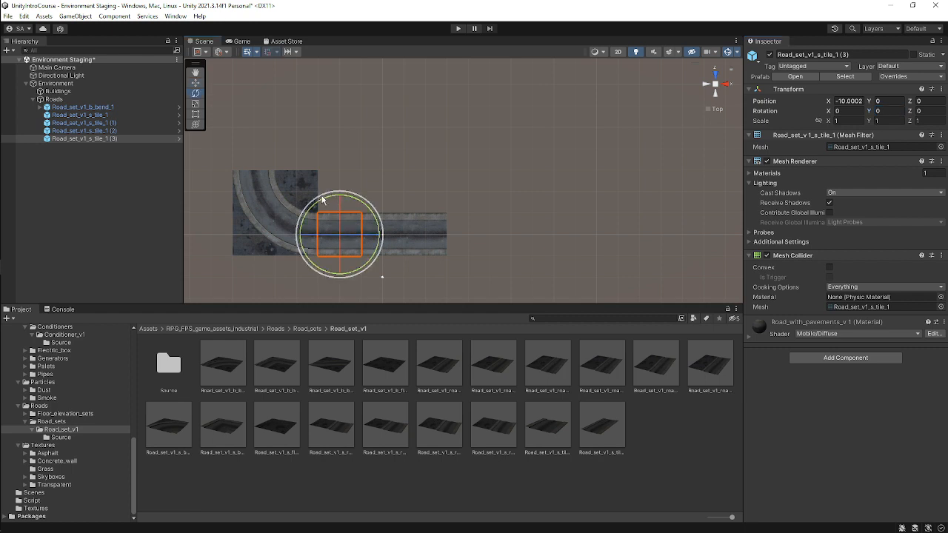
drag(323, 200, 315, 258)
click(889, 111)
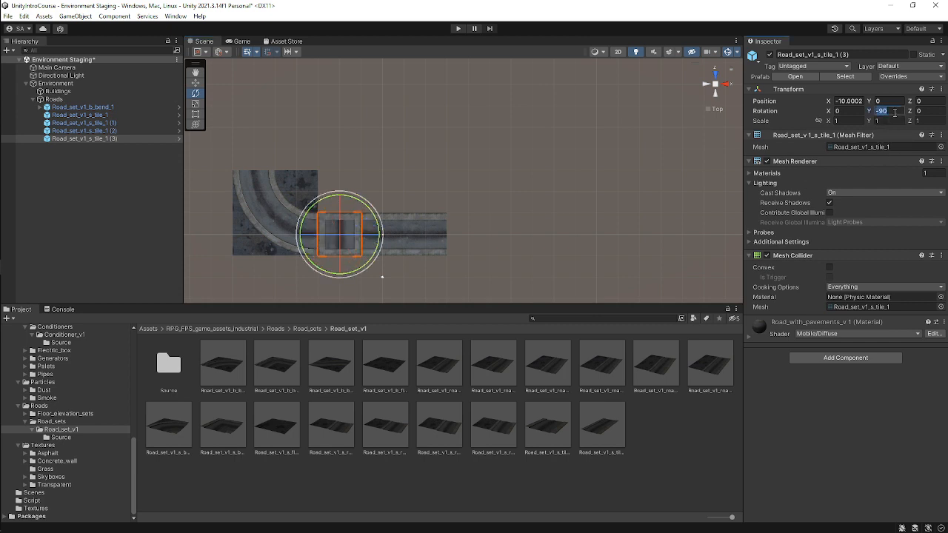
text(90)
key(Return)
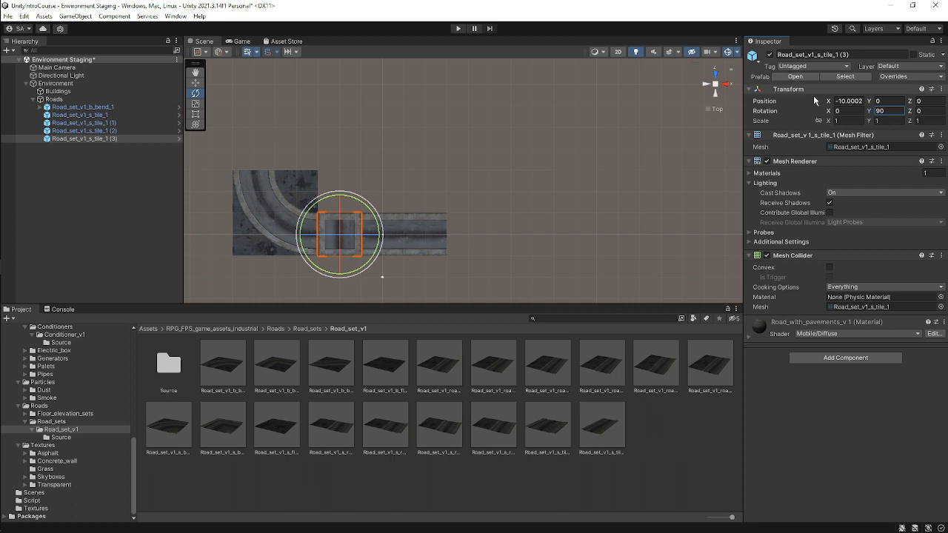
Keep the tile's Y rotation at 90 and move it onto the bend's upper end, about X -30, Z 20.
click(74, 140)
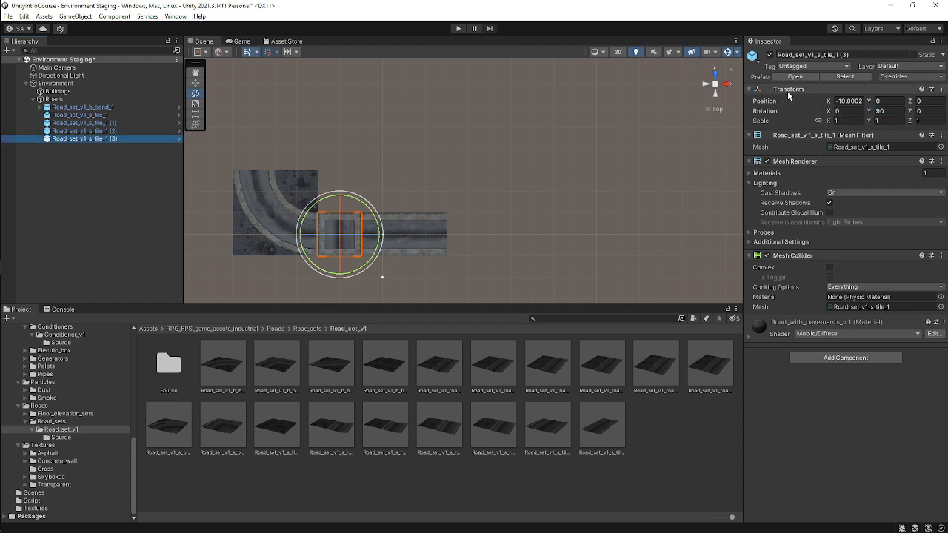
click(898, 111)
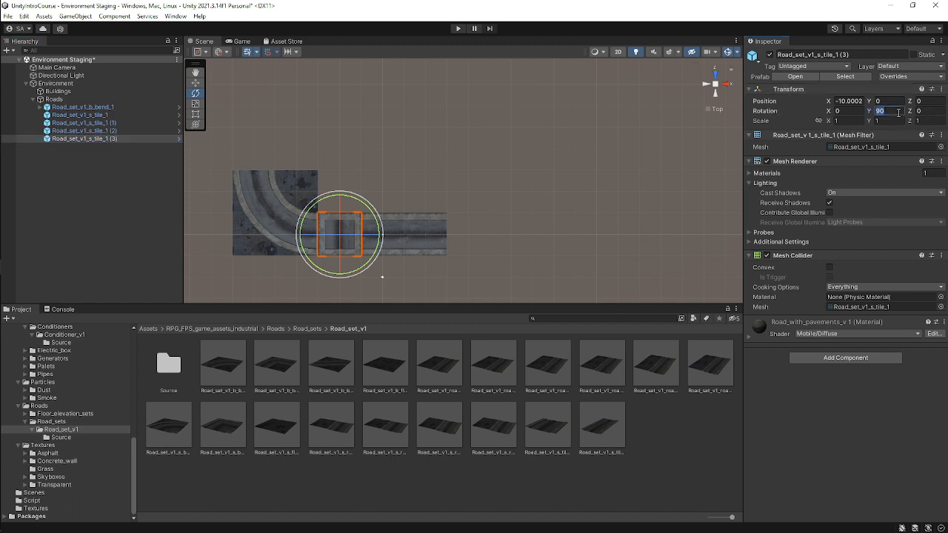
text(90w)
drag(340, 234, 263, 146)
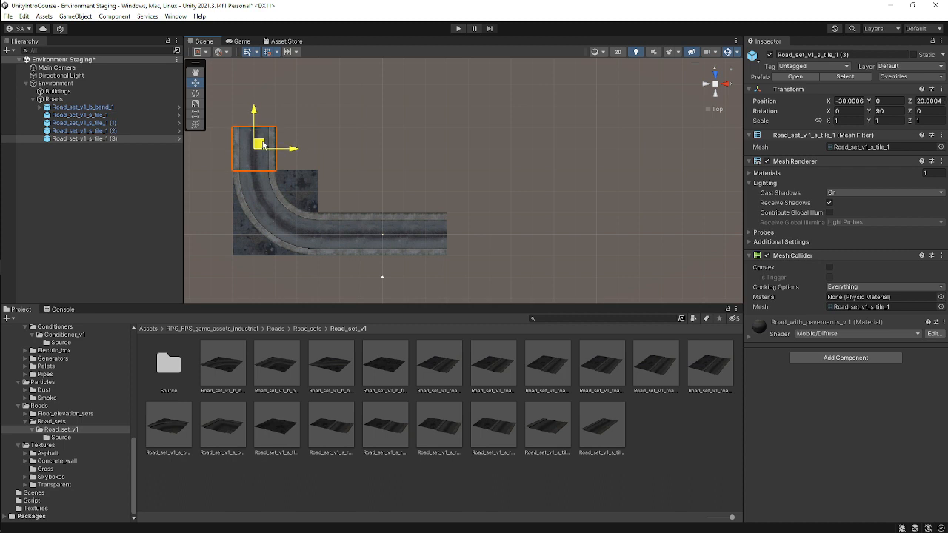
Duplicate the straight tile at the road's eastern end and move the copy one tile further along X.
click(362, 169)
scroll(257, 152, down, 4)
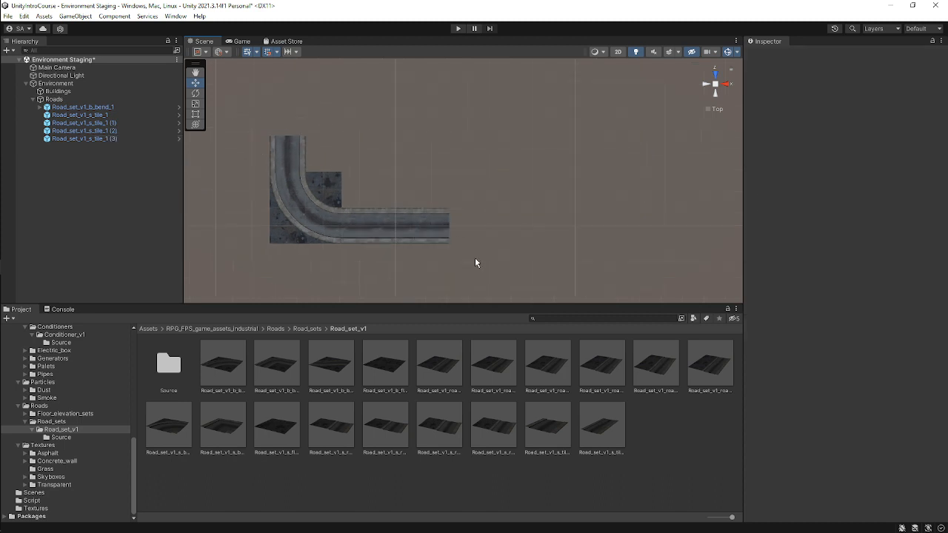
middle_drag(414, 194, 391, 223)
scroll(391, 224, down, 6)
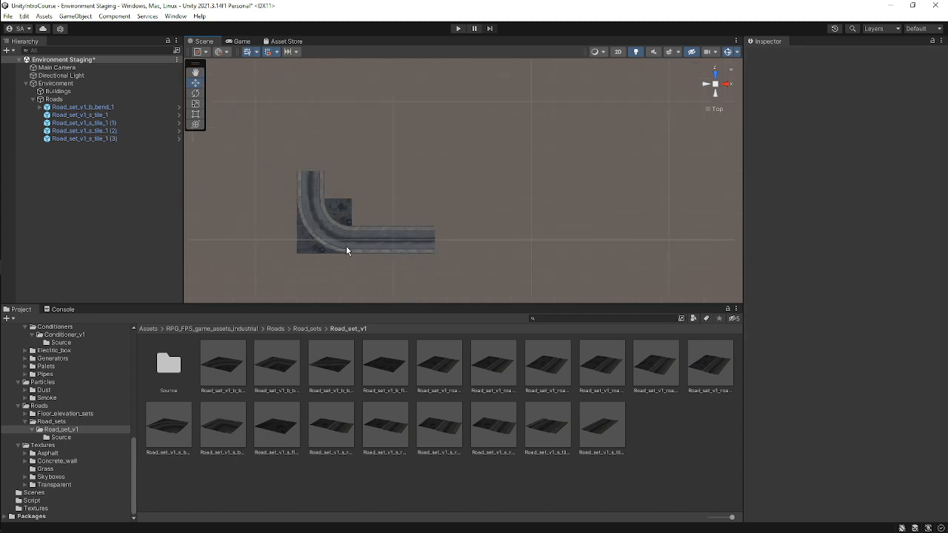
middle_drag(461, 234, 345, 209)
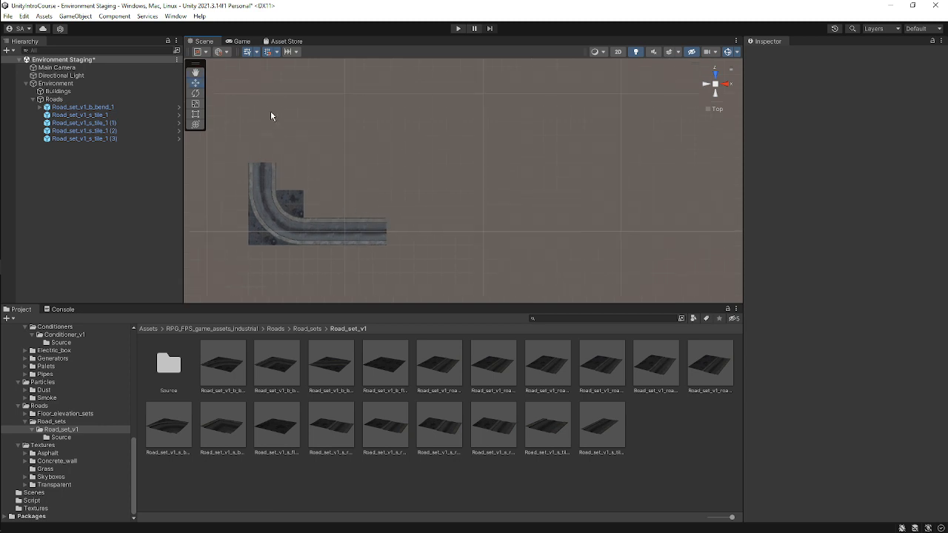
scroll(436, 181, down, 3)
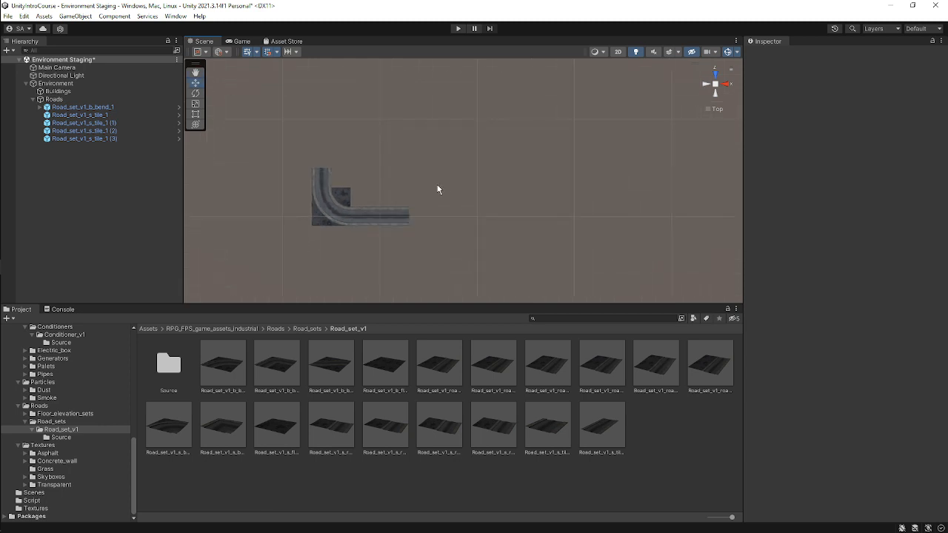
mouse_move(437, 190)
middle_down()
mouse_move(499, 224)
mouse_move(447, 199)
middle_up()
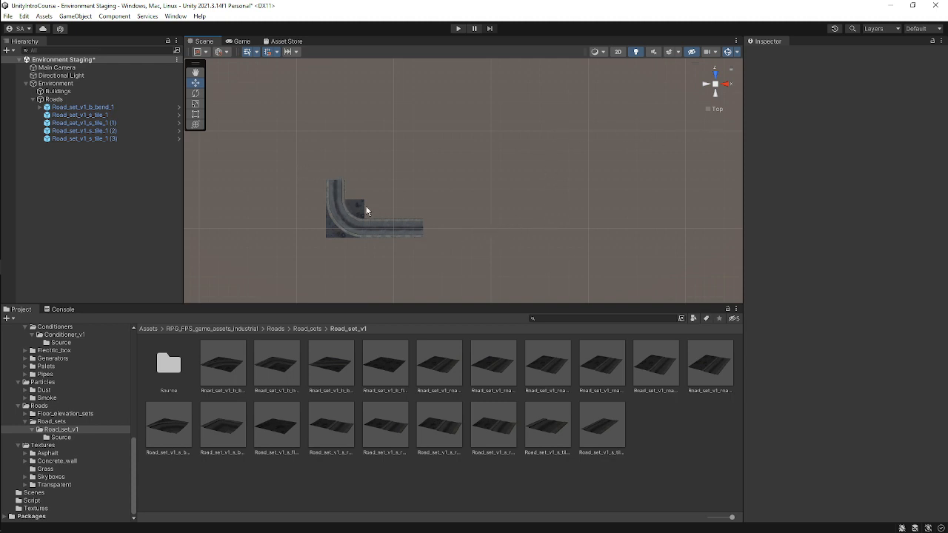
scroll(367, 210, up, 3)
scroll(400, 203, up, 4)
middle_drag(408, 256, 434, 207)
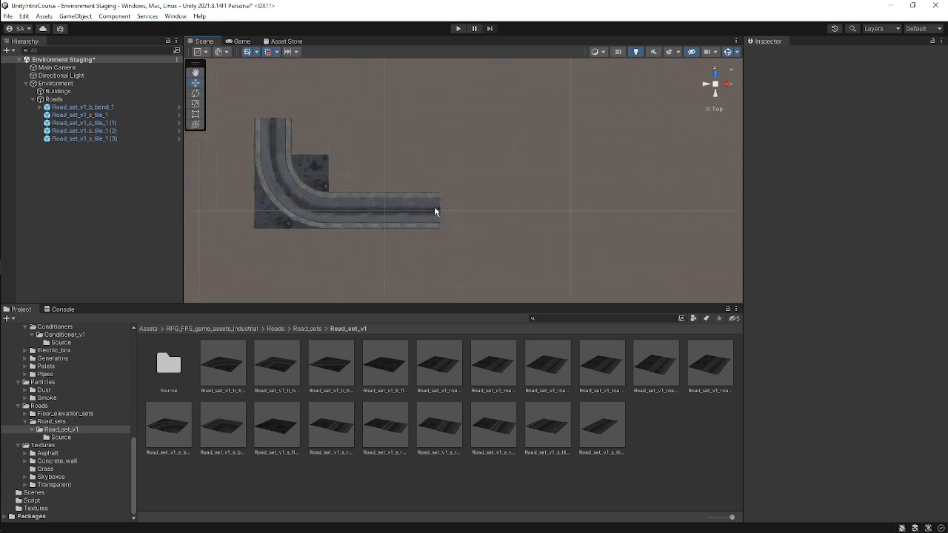
click(435, 211)
scroll(397, 210, up, 4)
scroll(421, 221, down, 5)
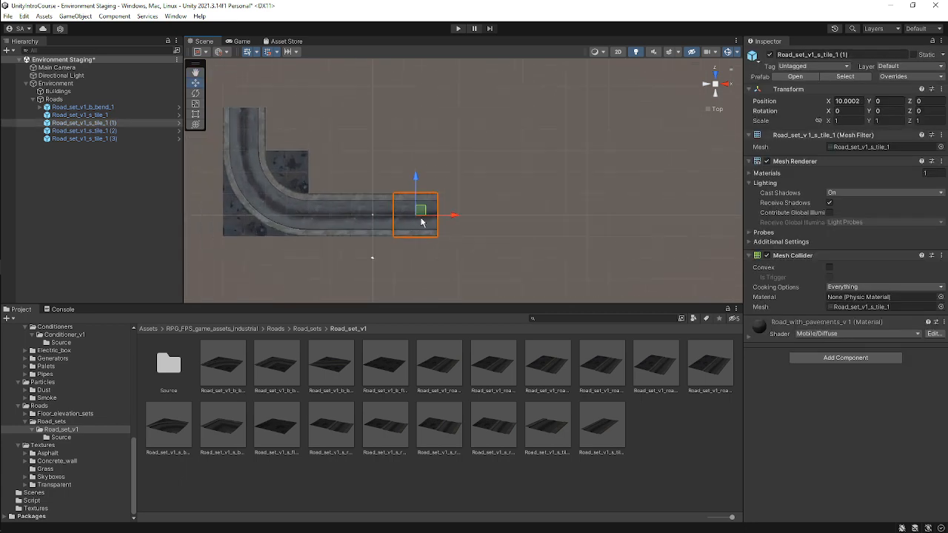
key(ctrl+d)
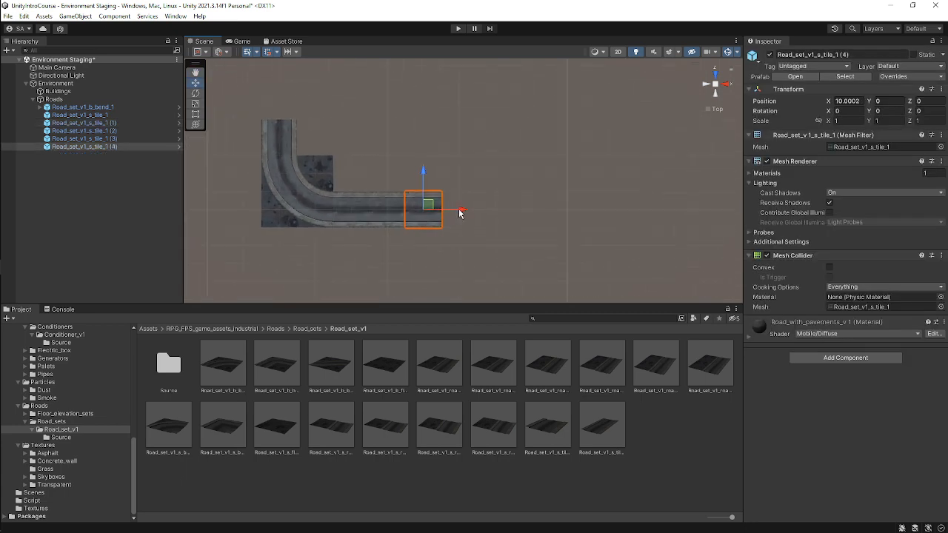
drag(462, 210, 493, 210)
Duplicate the bend piece and move the copy to the eastern end of the straight road.
click(287, 194)
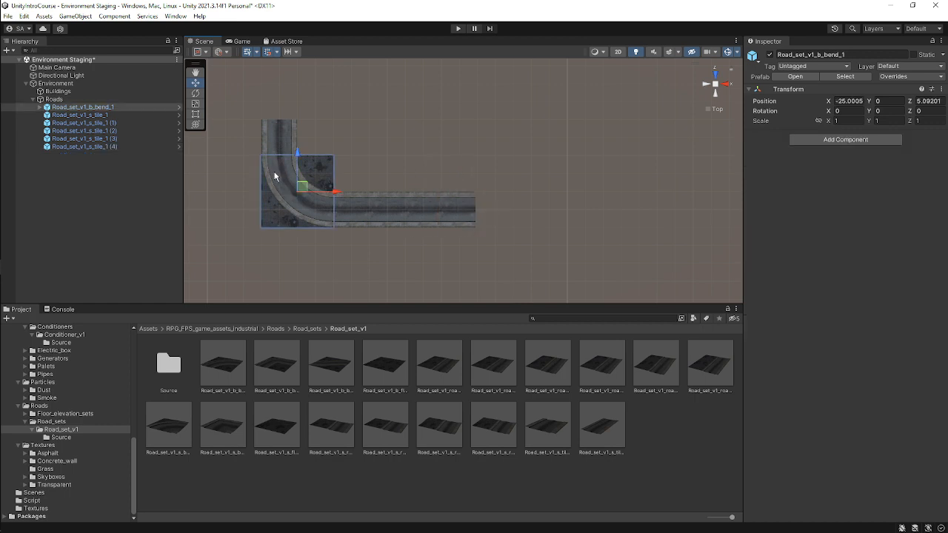
key(ctrl+d)
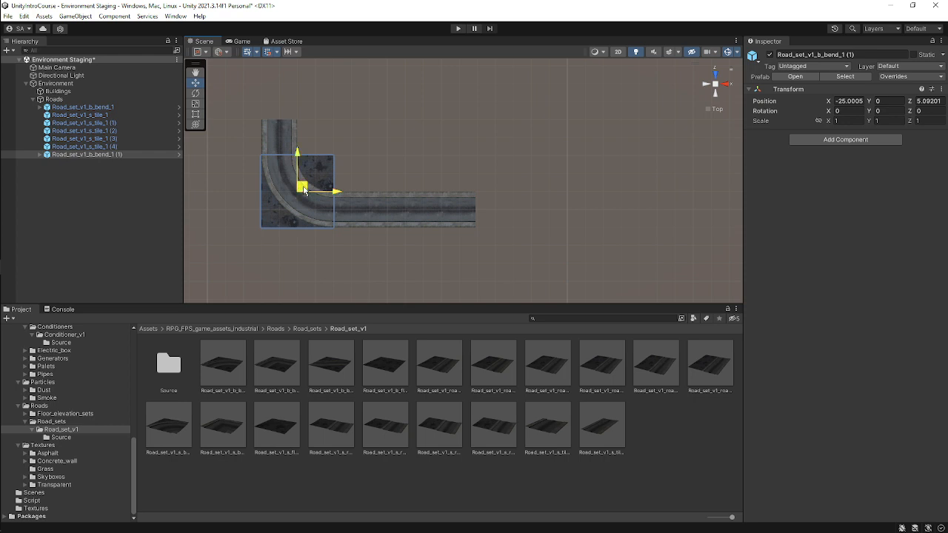
drag(311, 191, 519, 220)
Set the copied bend's Y rotation to -90 and move it to about Z 5 so it joins the road.
click(881, 111)
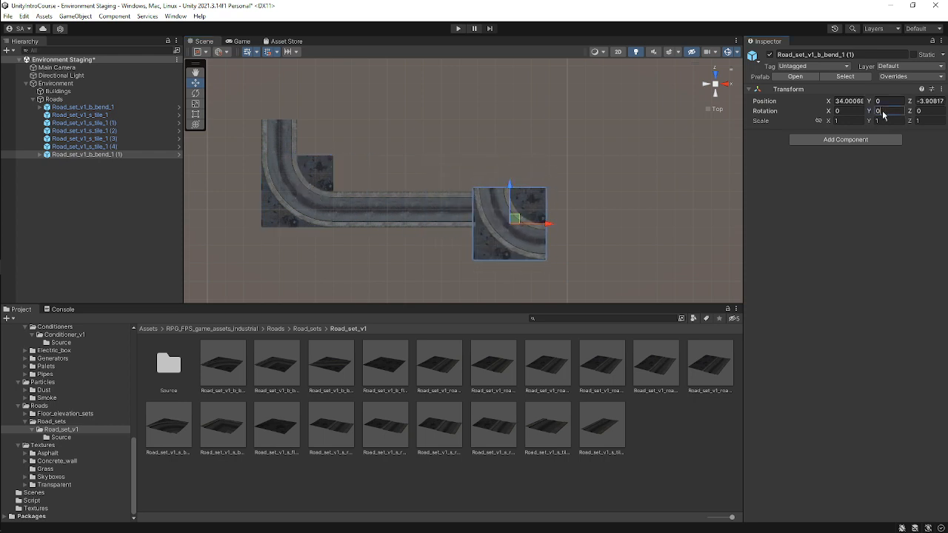
text(90)
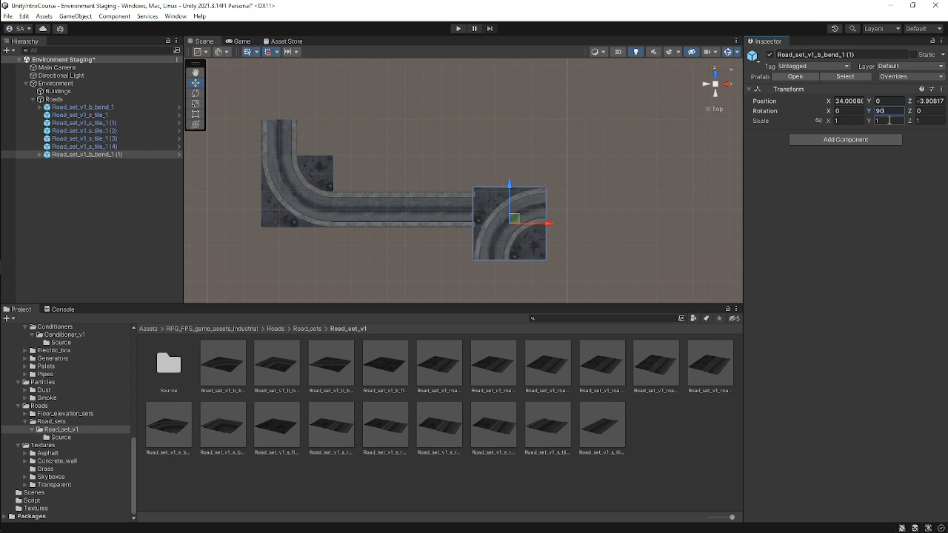
key(BackSpace)
key(BackSpace)
text(180)
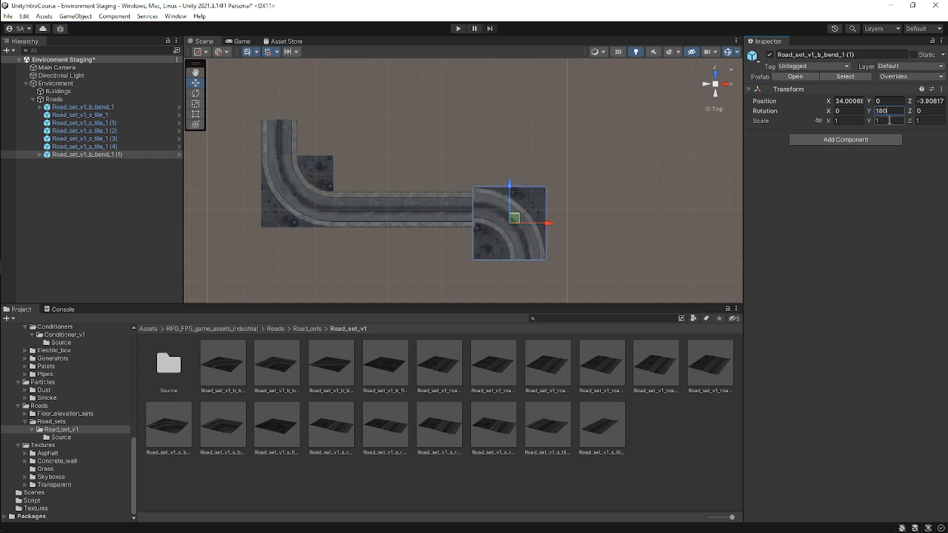
drag(514, 219, 517, 224)
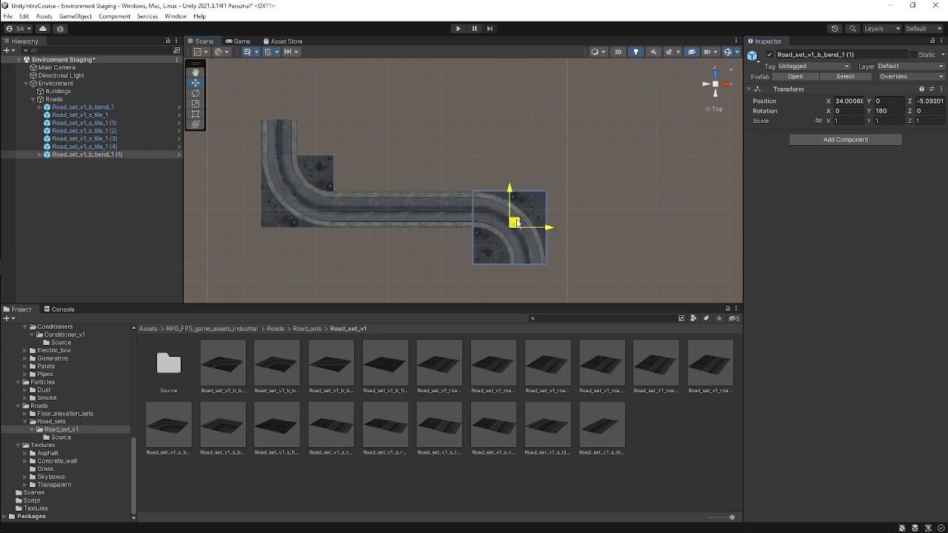
click(898, 113)
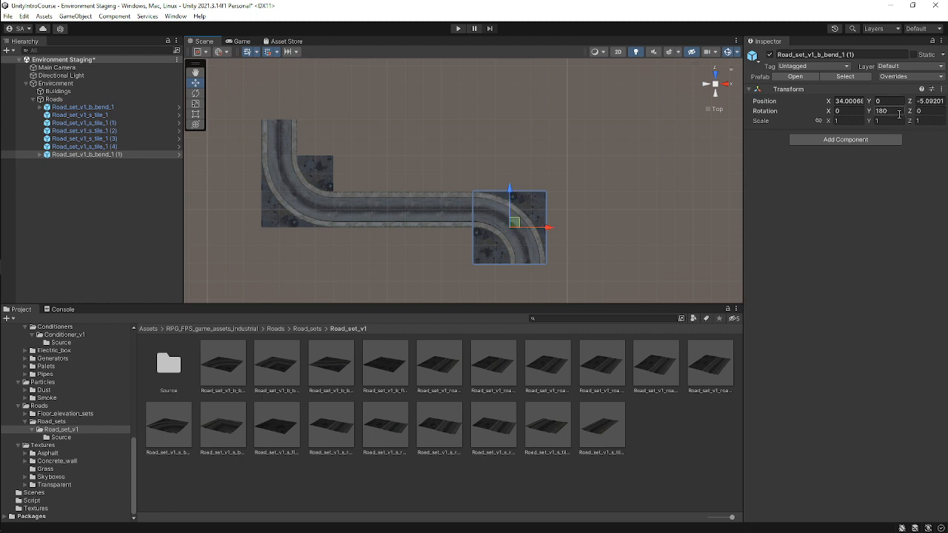
text(-)
key(BackSpace)
double_click(898, 113)
key(BackSpace)
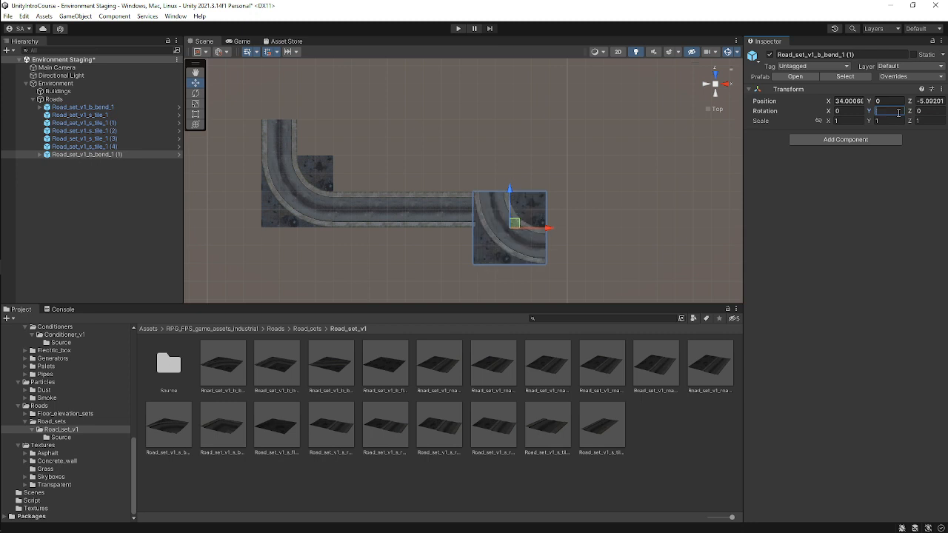
text(90)
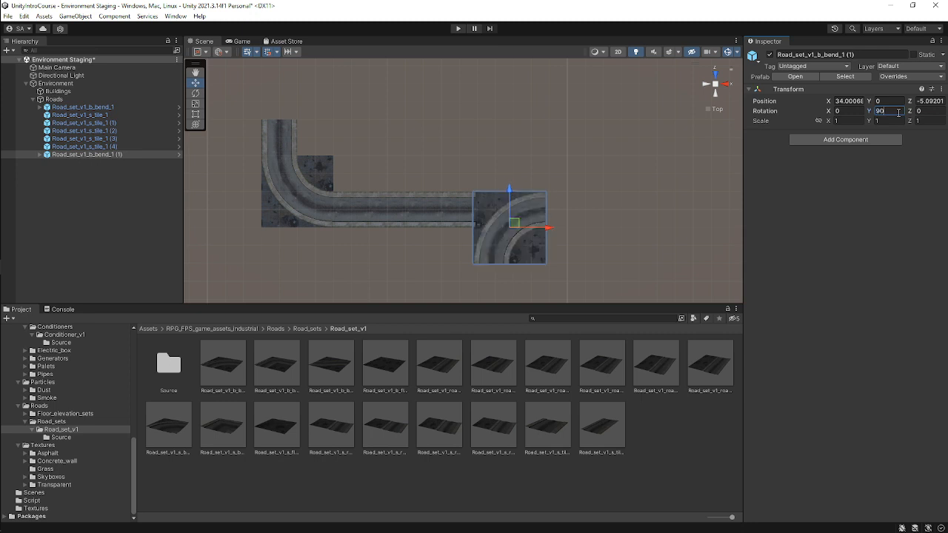
text(-)
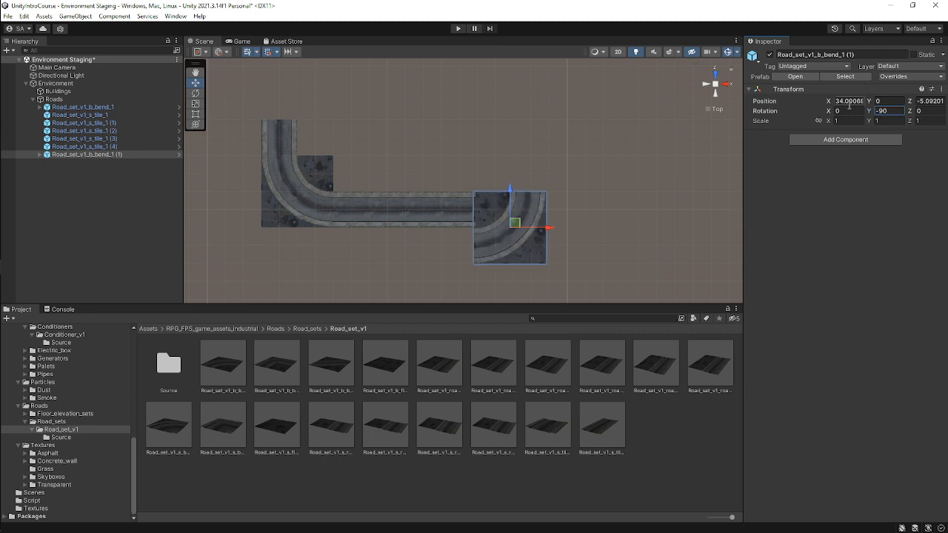
scroll(518, 229, up, 3)
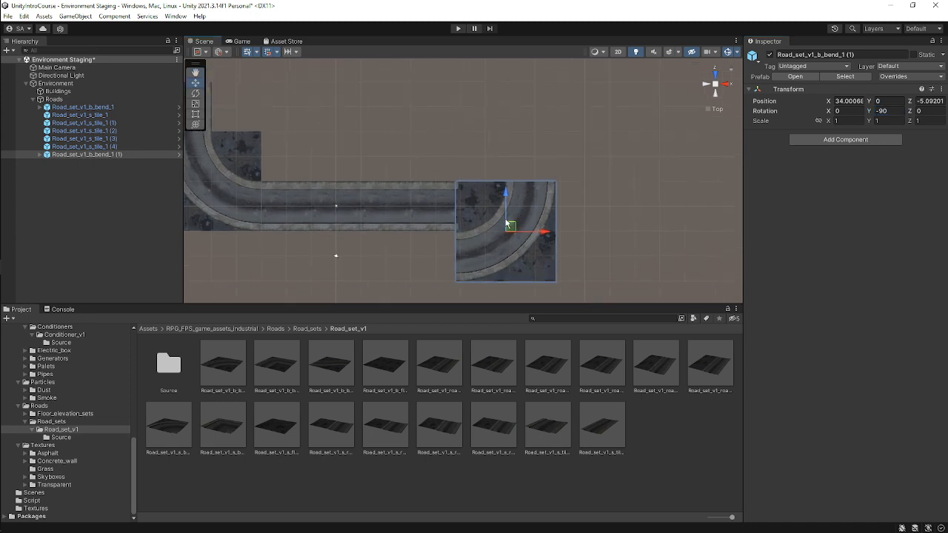
drag(508, 223, 511, 177)
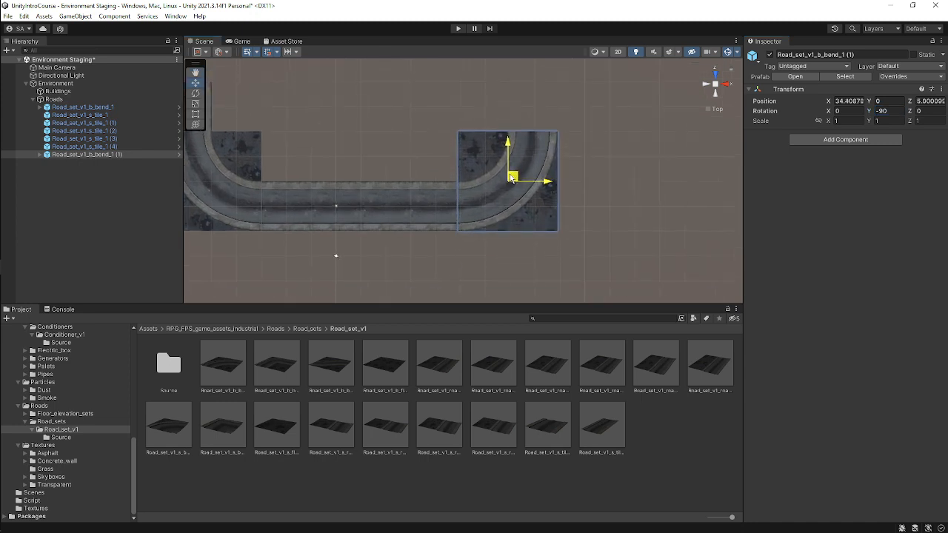
Duplicate the new bend, set the copy's Y rotation to 90 and place it at about X 44.6, Z 25.
click(617, 161)
middle_drag(422, 176, 481, 231)
scroll(444, 199, down, 2)
click(481, 198)
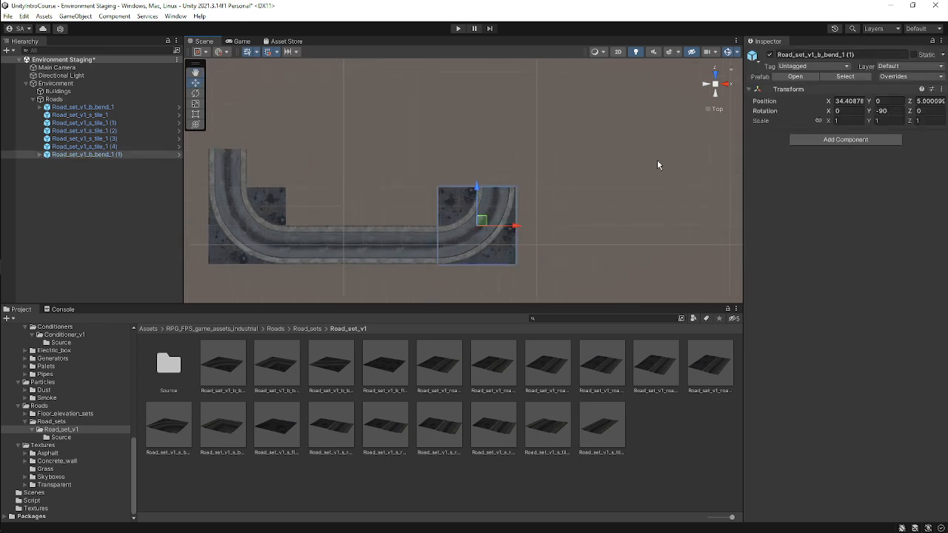
key(ctrl+d)
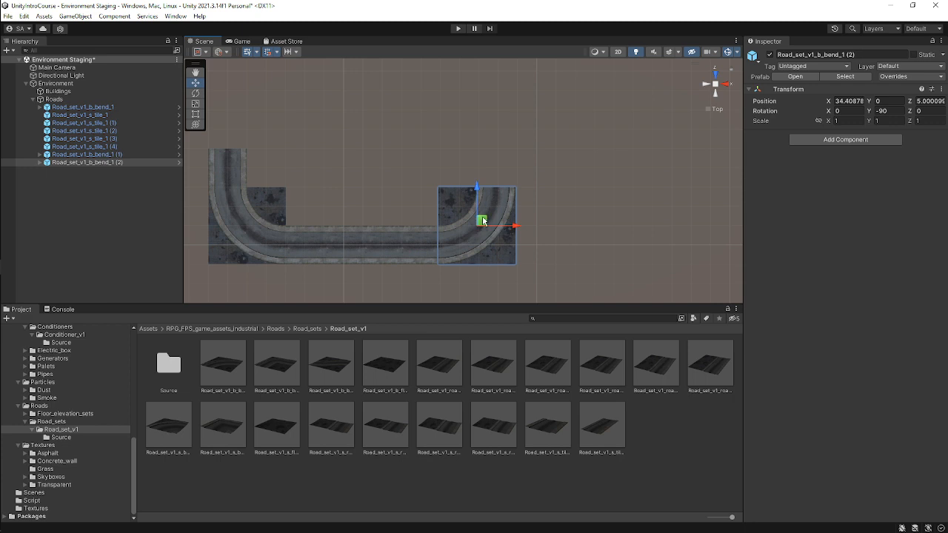
drag(481, 221, 482, 150)
click(895, 110)
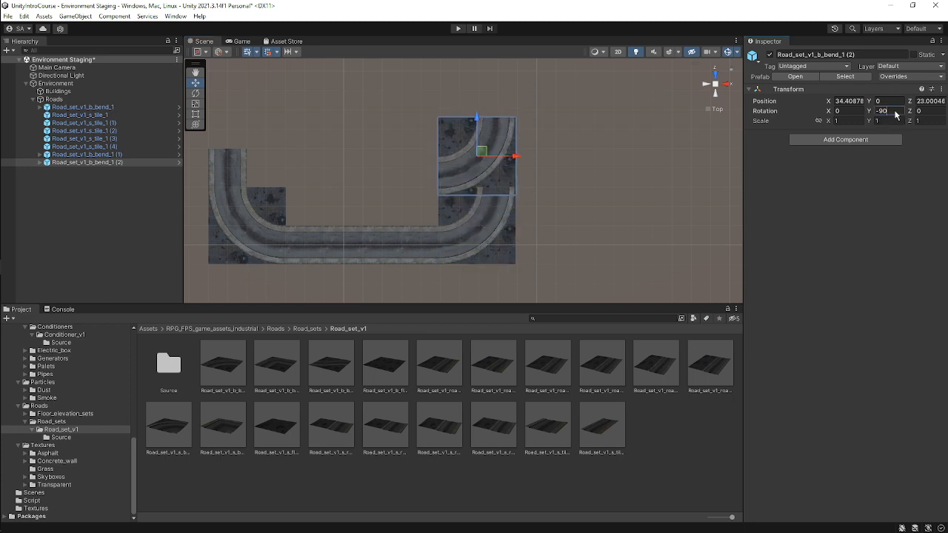
text(90)
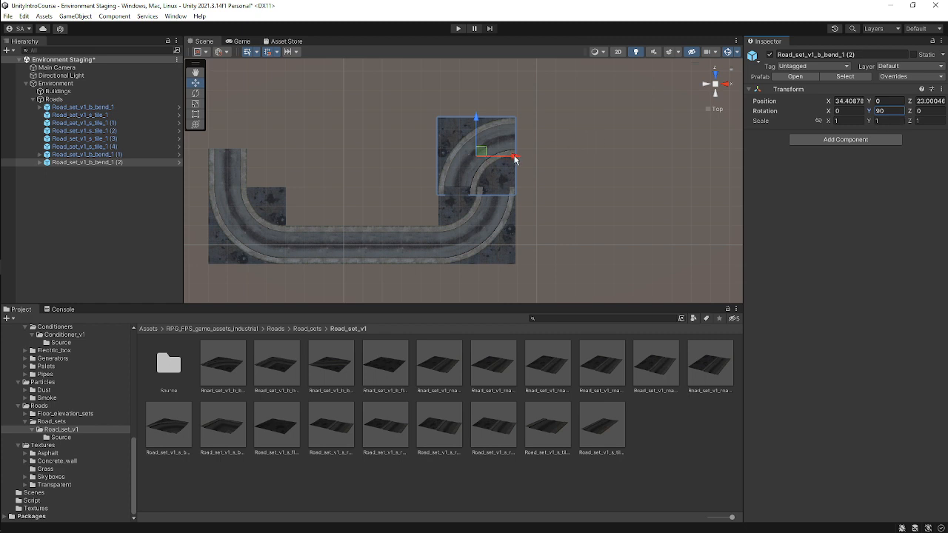
mouse_move(516, 160)
mouse_down()
mouse_move(550, 156)
mouse_move(521, 143)
mouse_up()
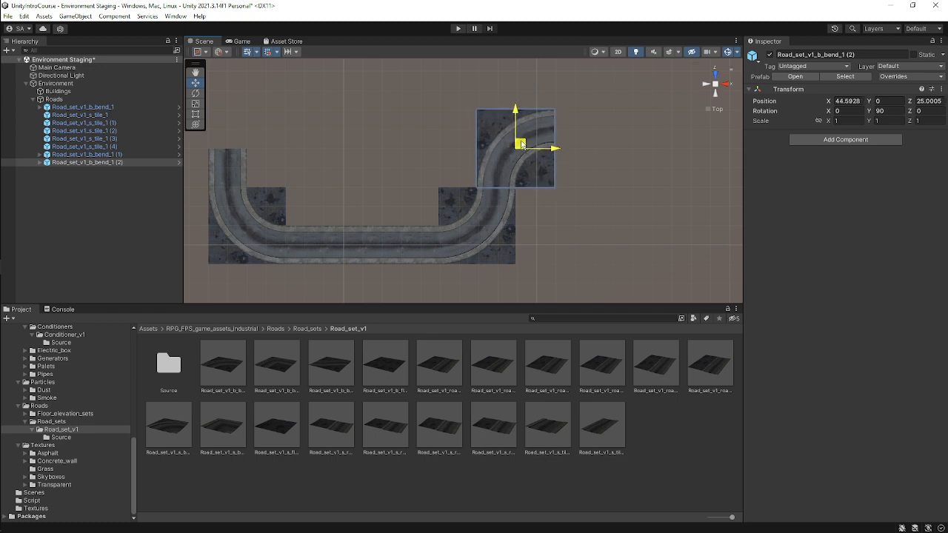
Duplicate a straight tile and place it at the upper bend's end, about X 59.5, Z 30.
click(597, 135)
scroll(518, 189, down, 2)
scroll(459, 174, up, 1)
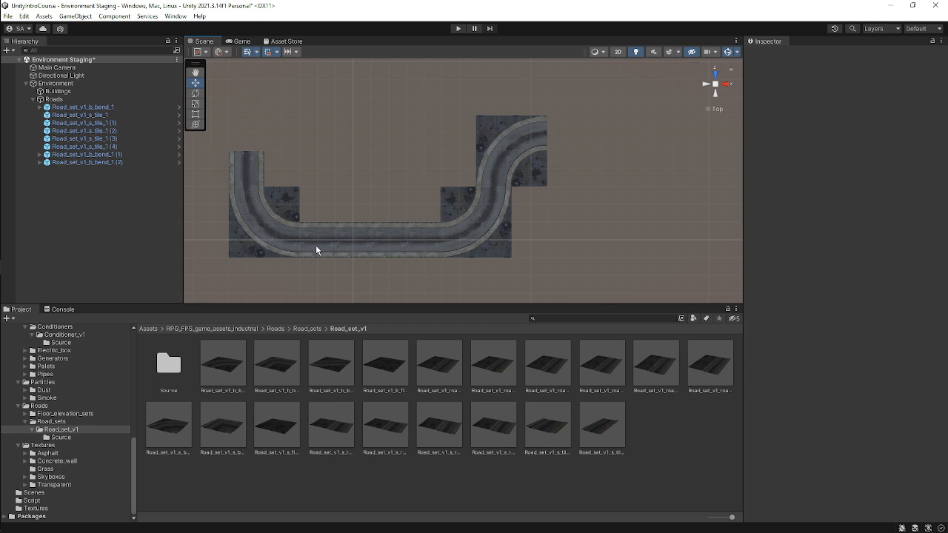
click(356, 235)
key(ctrl+d)
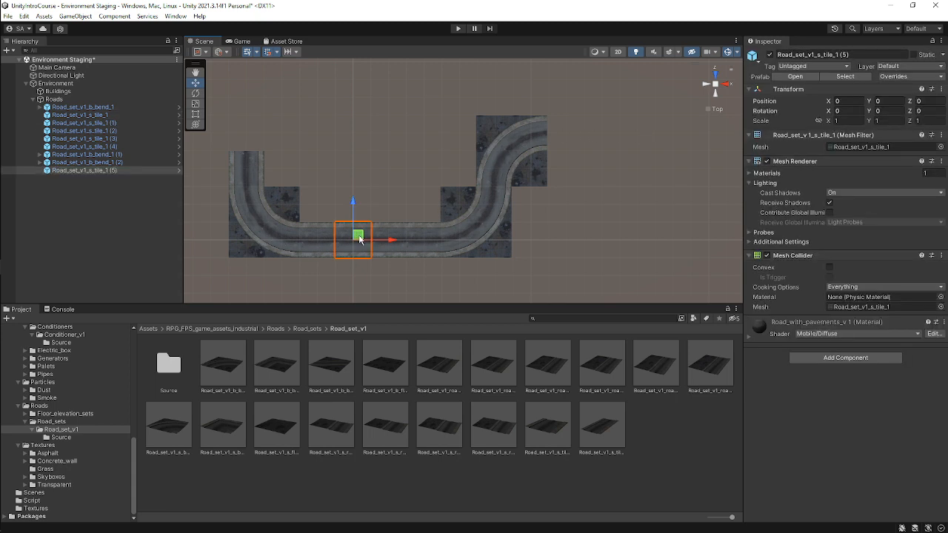
drag(358, 237, 595, 140)
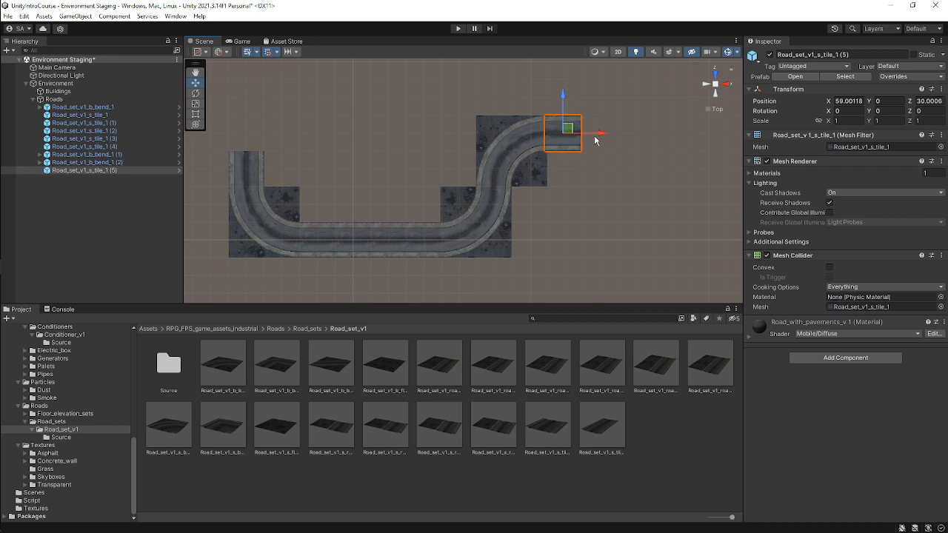
scroll(600, 139, up, 9)
middle_drag(601, 138, 506, 214)
scroll(629, 173, up, 6)
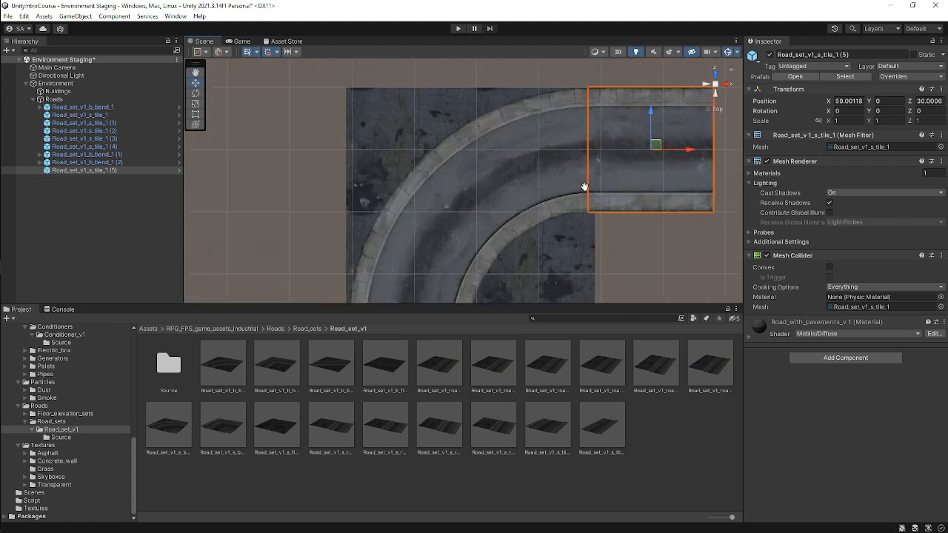
middle_drag(585, 186, 516, 198)
drag(540, 194, 552, 192)
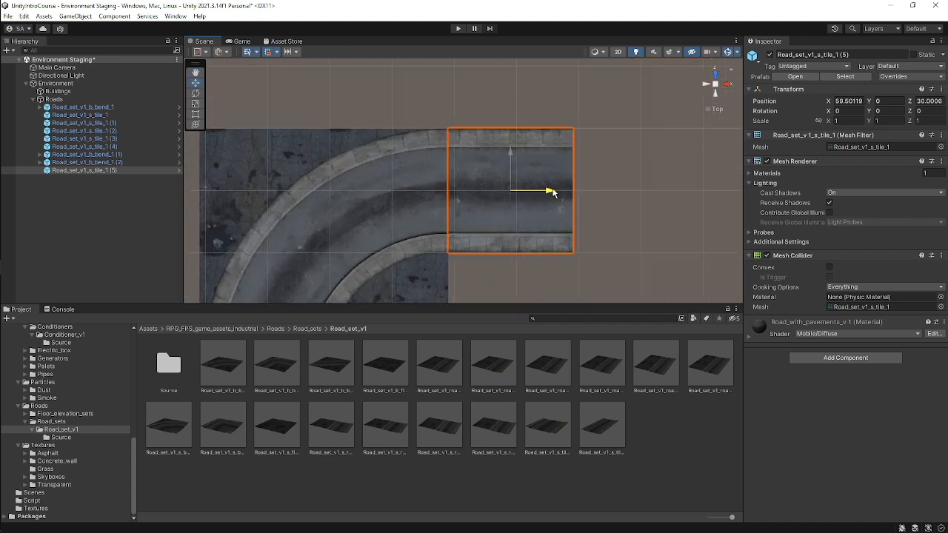
Add another straight tile continuing the upper road further along X.
click(598, 160)
scroll(454, 157, down, 8)
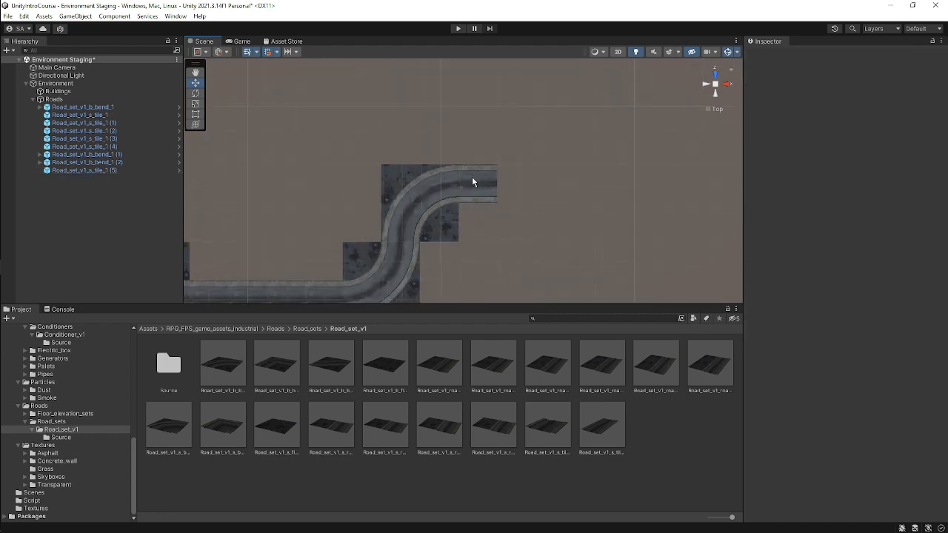
scroll(474, 182, down, 2)
middle_drag(478, 199, 502, 197)
click(502, 193)
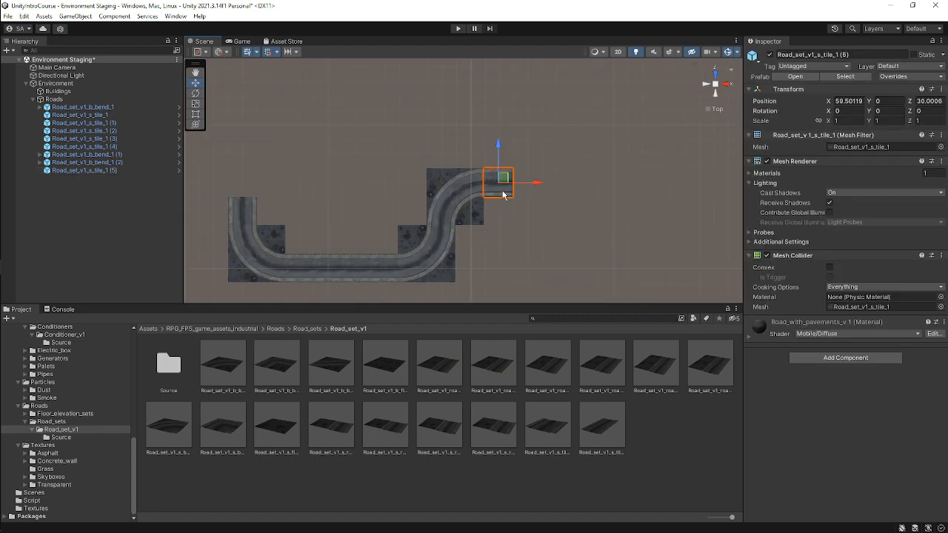
drag(540, 184, 561, 190)
click(568, 188)
middle_drag(425, 225, 530, 228)
scroll(462, 212, down, 5)
scroll(455, 211, up, 3)
scroll(485, 222, down, 2)
scroll(498, 234, up, 2)
scroll(491, 186, up, 2)
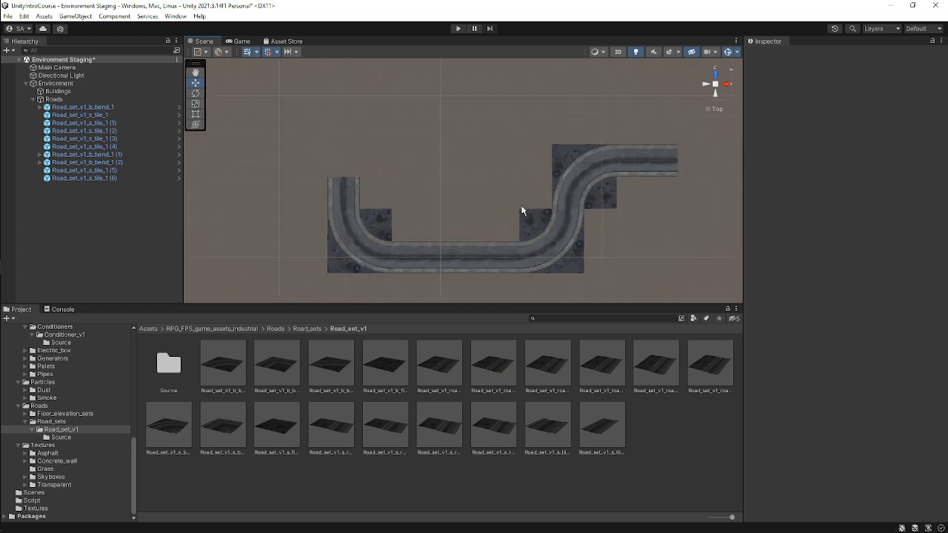
Duplicate the rotated tile at the road's western end and move the copy one tile up to about Z 30.
click(345, 194)
key(ctrl+d)
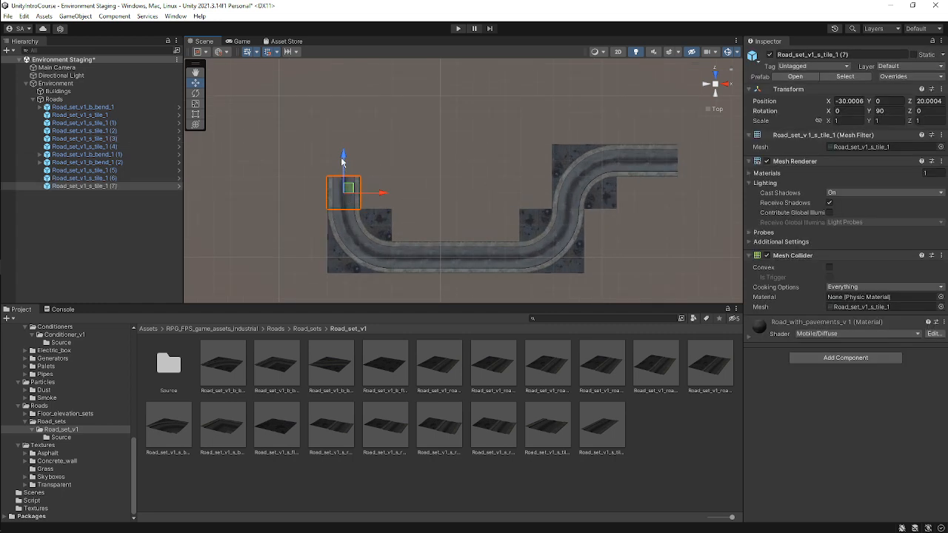
drag(345, 154, 349, 120)
Duplicate the tile at the road's western end and move the copy up to about Z 40.
scroll(391, 129, up, 3)
click(361, 130)
middle_drag(294, 180, 370, 221)
click(341, 195)
key(ctrl+d)
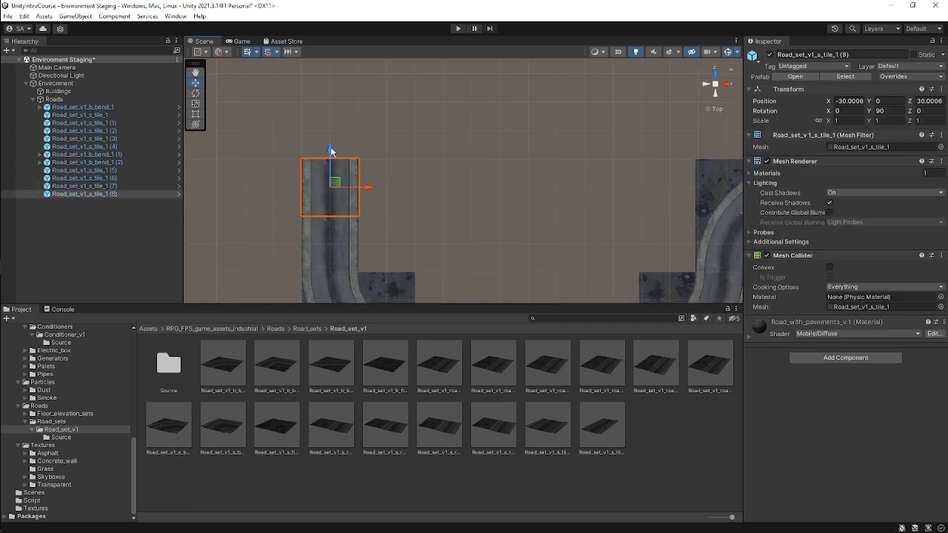
drag(331, 152, 339, 95)
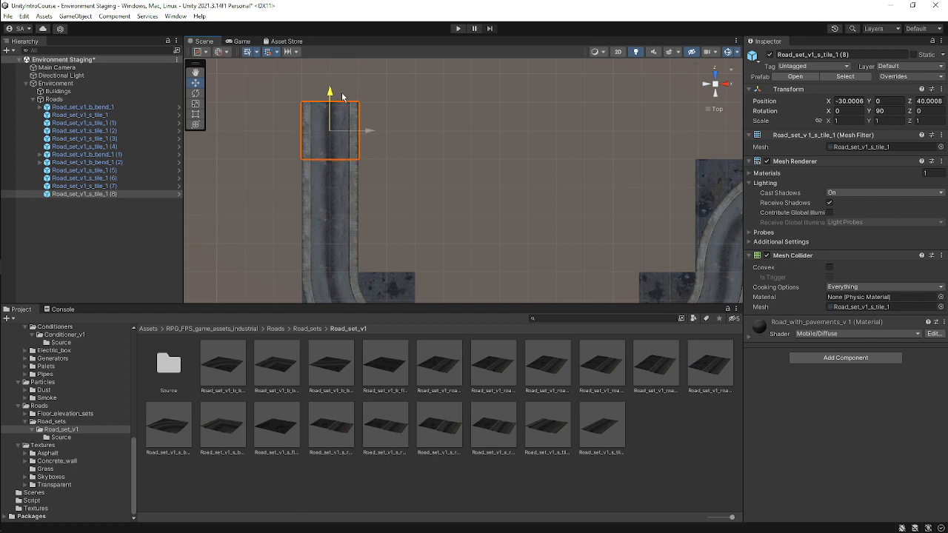
Inspect the Road_set_v1_s_floor prefab in the asset preview.
click(444, 123)
scroll(345, 159, down, 5)
middle_drag(405, 195, 289, 164)
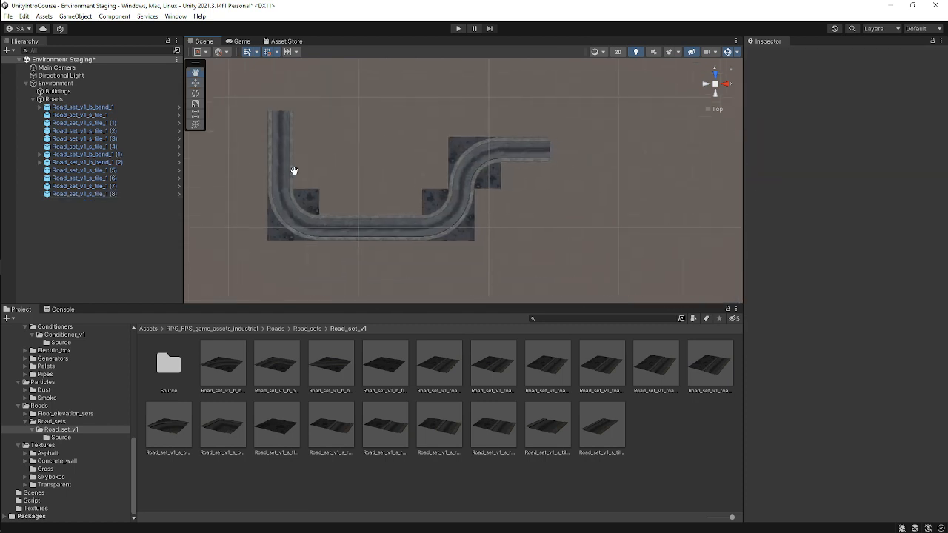
scroll(315, 181, down, 7)
scroll(352, 187, up, 6)
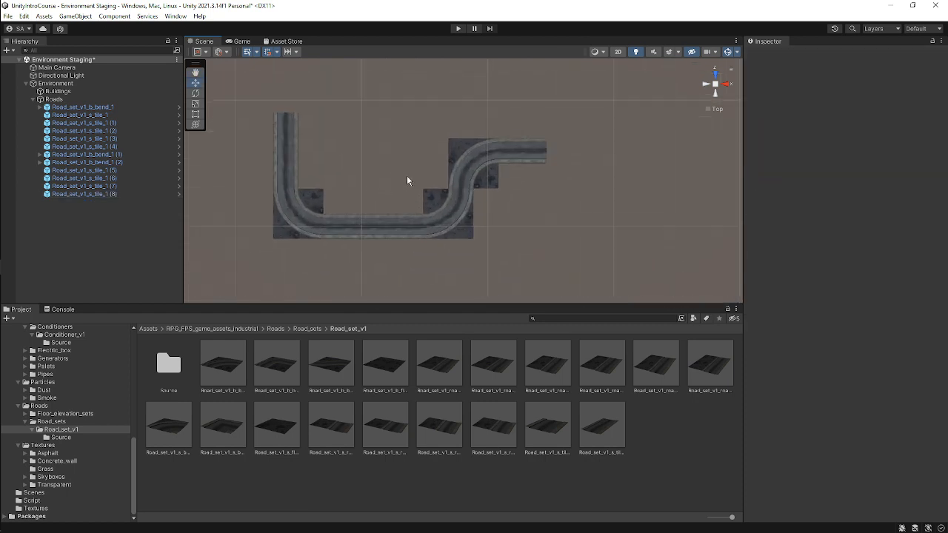
middle_drag(406, 181, 414, 222)
scroll(462, 210, down, 2)
scroll(463, 209, up, 2)
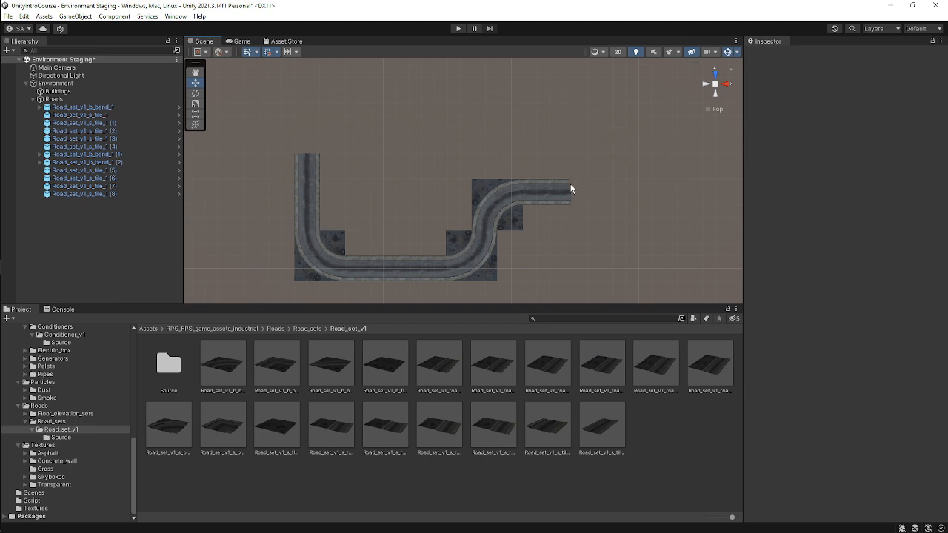
scroll(497, 212, down, 2)
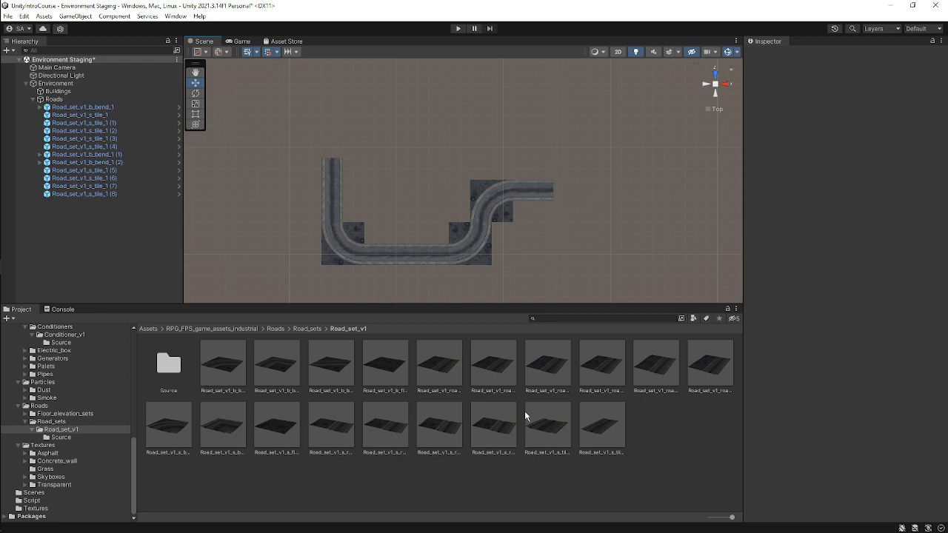
click(288, 436)
drag(890, 392, 22, 446)
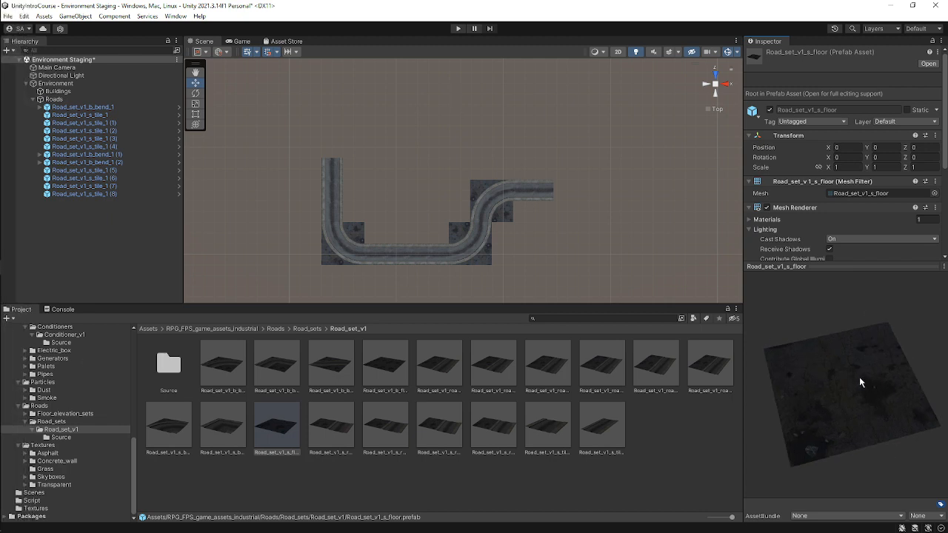
drag(859, 379, 281, 136)
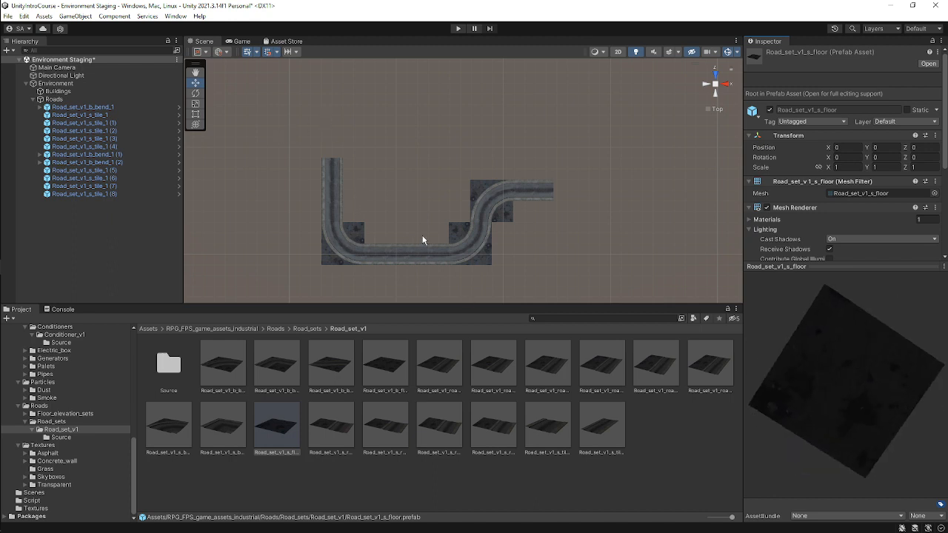
drag(926, 346, 855, 333)
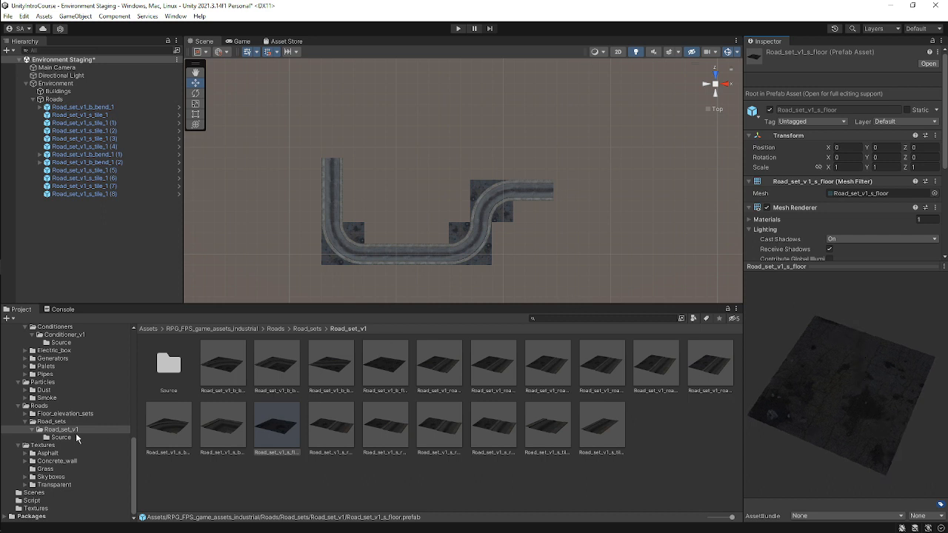
click(280, 439)
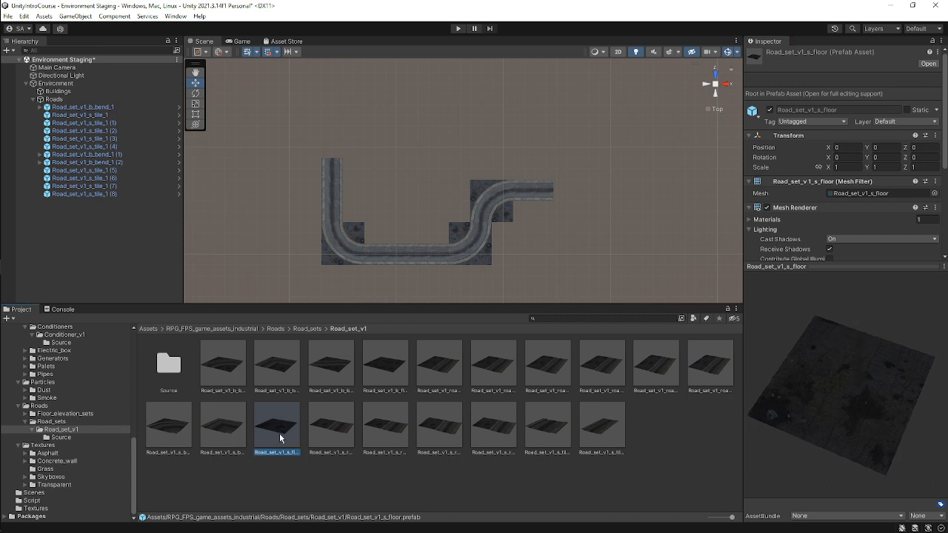
drag(280, 439, 385, 213)
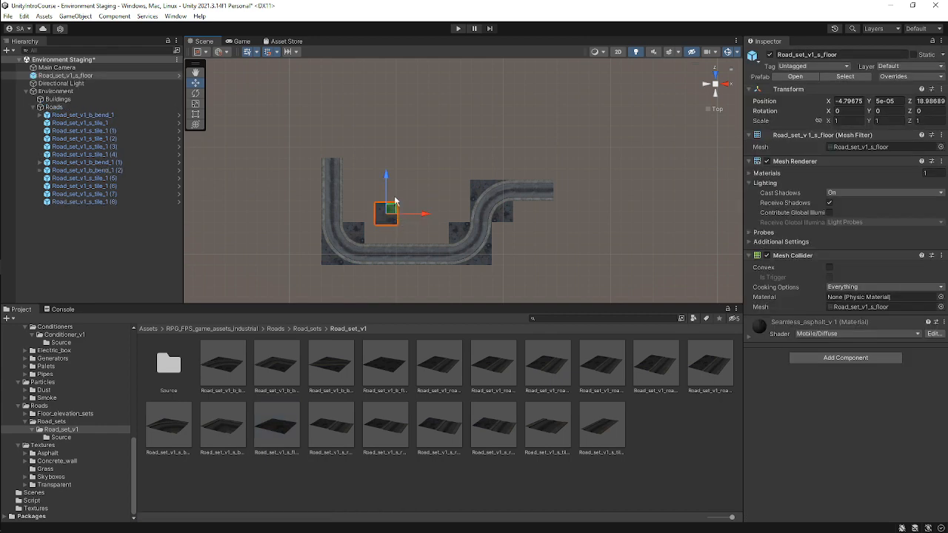
click(941, 89)
click(852, 94)
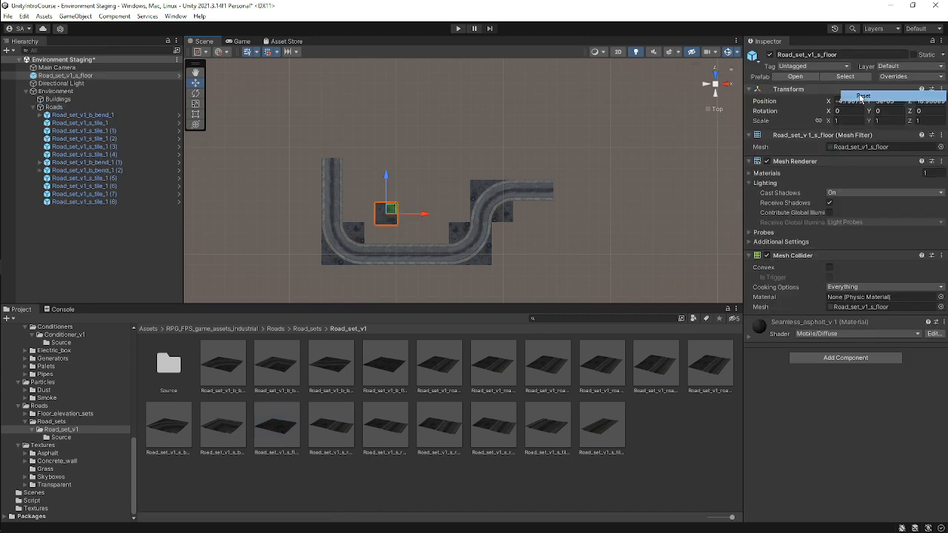
key(ctrl+z)
key(ctrl+z)
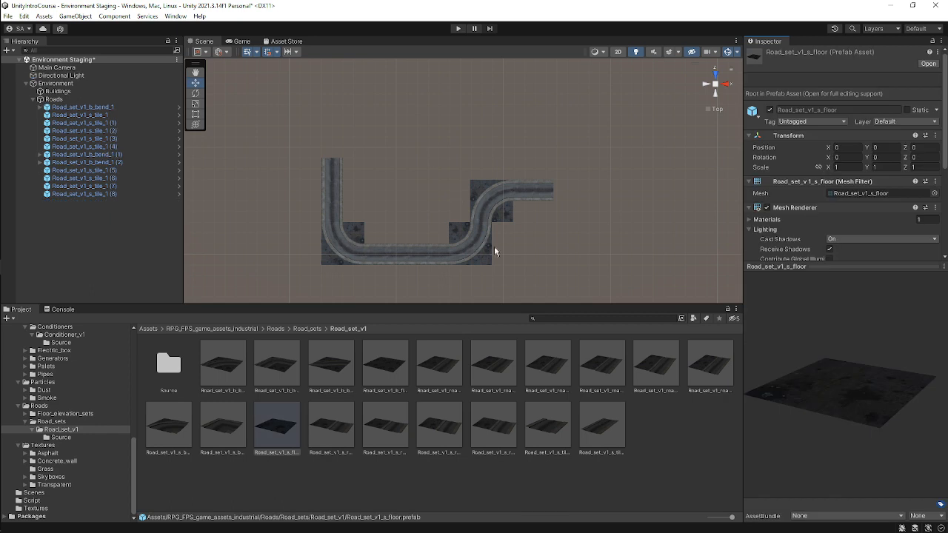
Add a Road_set_v1_s_floor tile under Roads and place it inside the lower bend at about X -11.5, Z 12.5.
drag(281, 435, 71, 105)
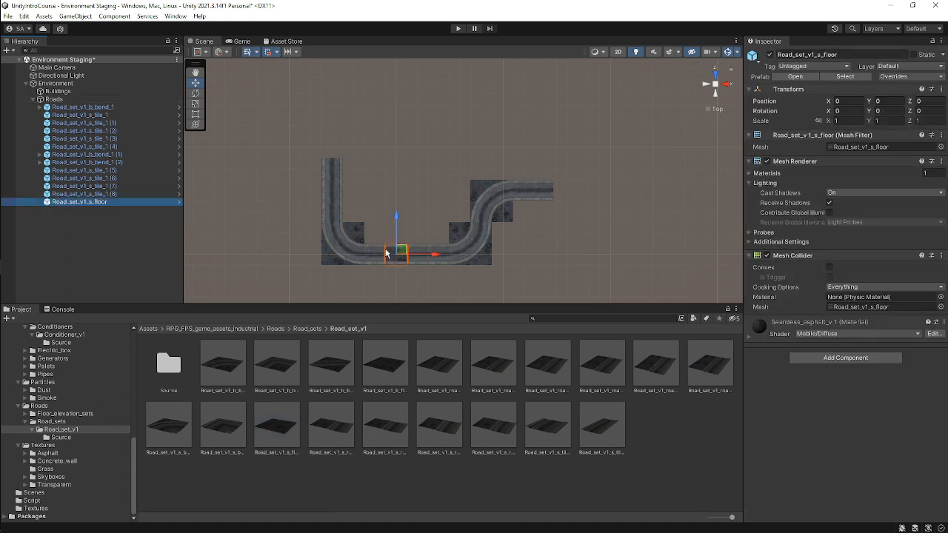
drag(401, 252, 373, 222)
scroll(402, 257, up, 2)
middle_drag(380, 249, 406, 136)
scroll(378, 154, up, 3)
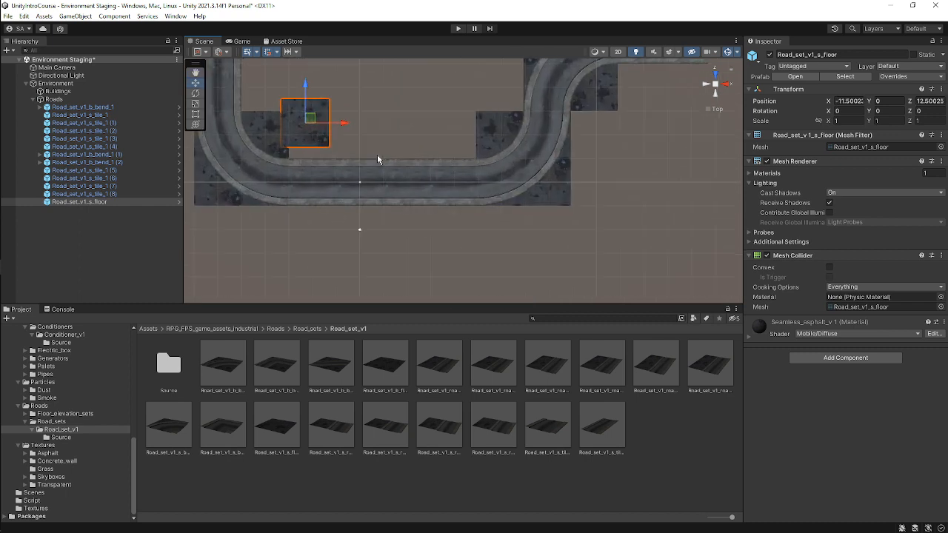
Duplicate the floor tile three times to fill the strip inside the bend, up to about X 19.5, Z 10.
drag(312, 119, 314, 119)
drag(320, 129, 490, 138)
key(ctrl+d)
key(ctrl+d)
key(ctrl+d)
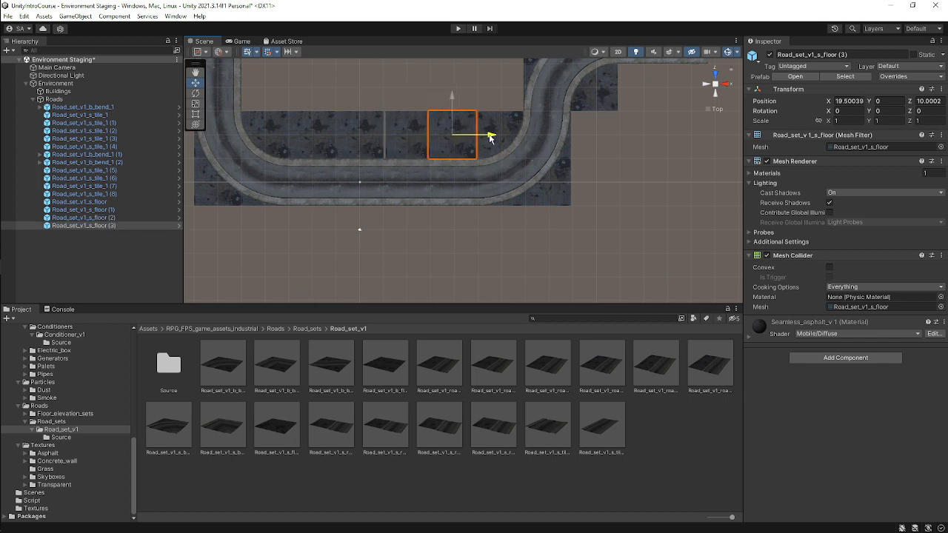
scroll(423, 131, up, 5)
click(444, 169)
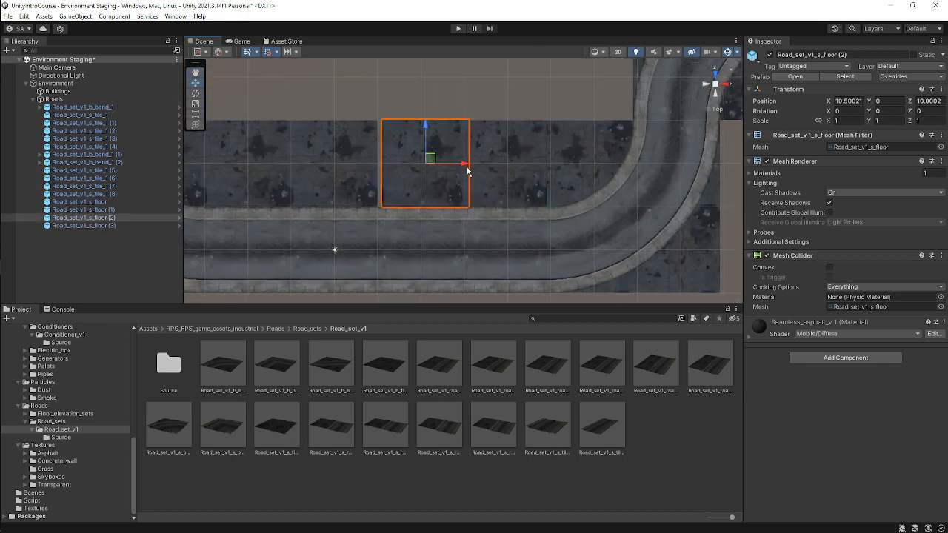
click(510, 155)
scroll(510, 154, down, 1)
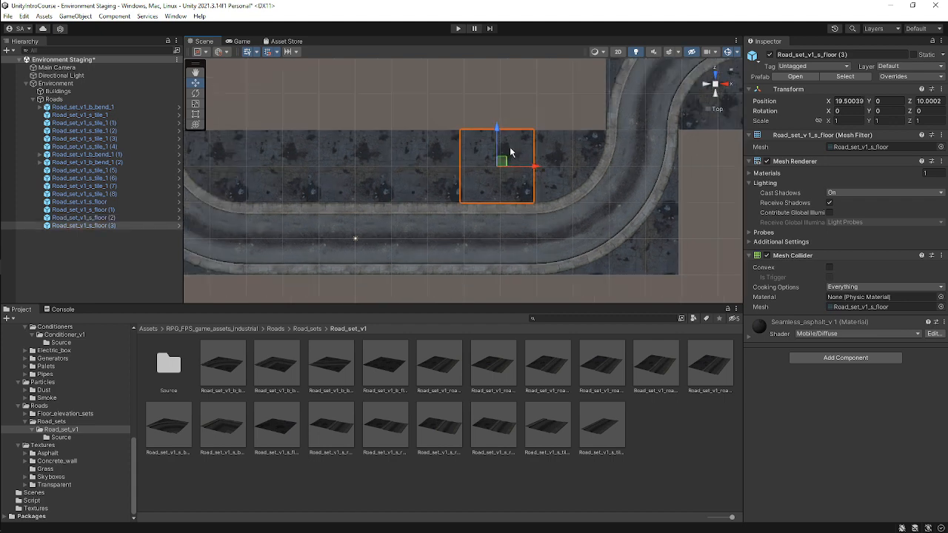
click(513, 121)
scroll(543, 177, down, 3)
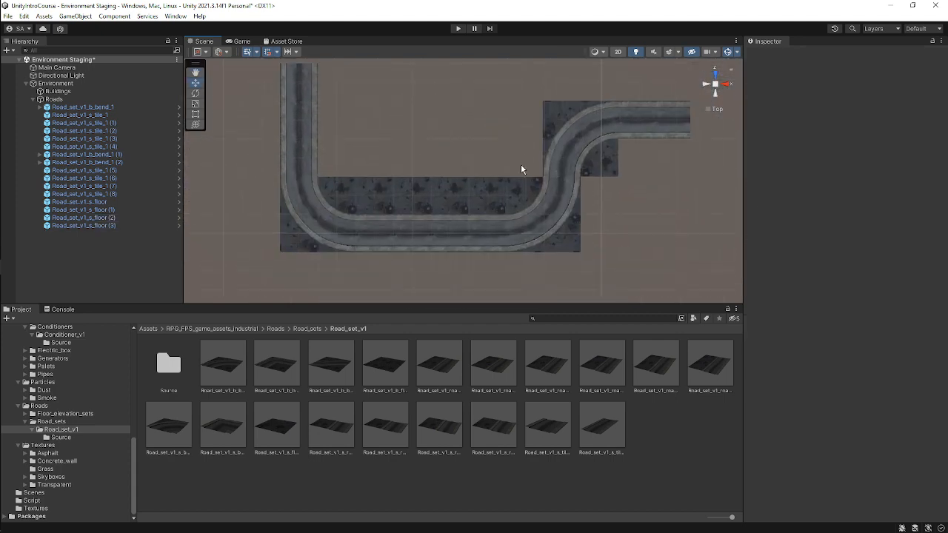
Duplicate the last floor tile and move the copy along X to fill the gap beside the S-bend.
scroll(520, 168, down, 2)
scroll(504, 181, up, 2)
click(491, 189)
key(ctrl+d)
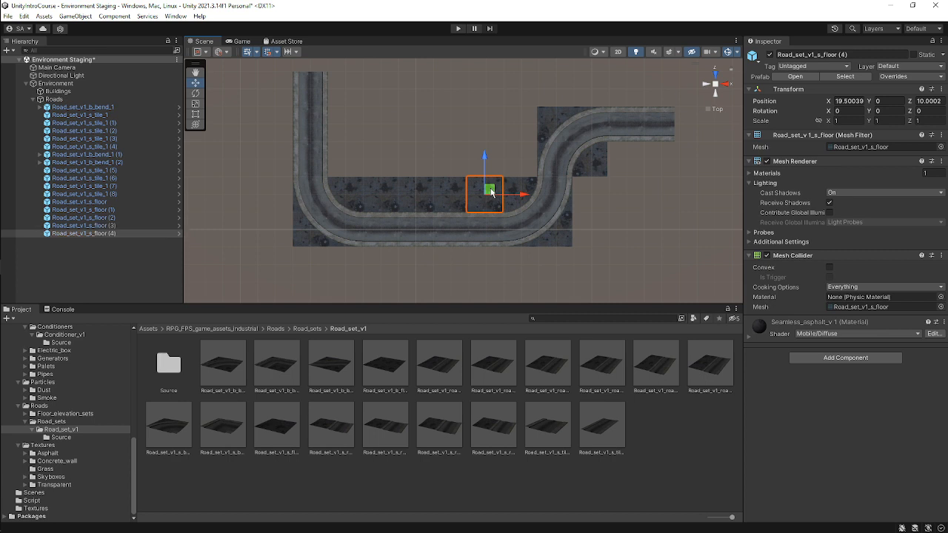
drag(518, 195, 631, 201)
click(645, 205)
Orbit around the road layout to inspect it in perspective, then return to the top view.
scroll(641, 210, up, 2)
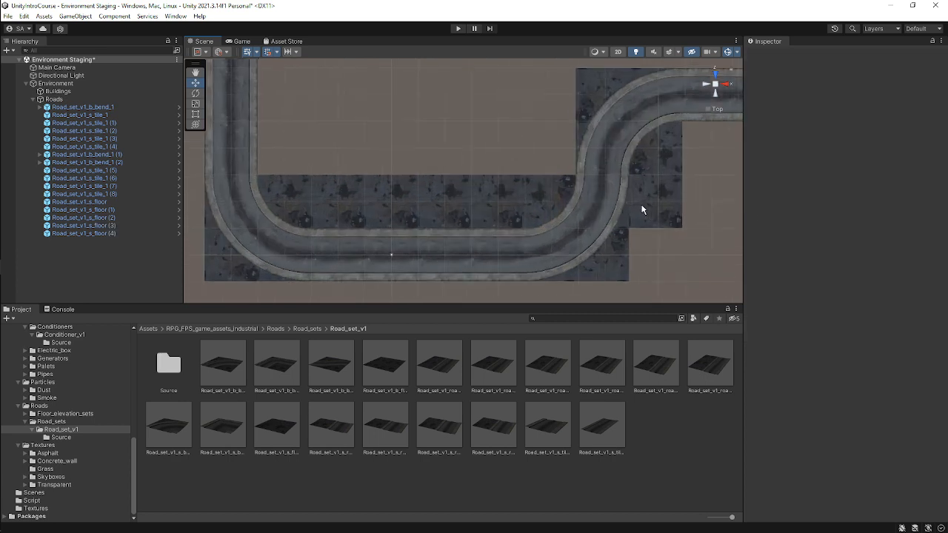
scroll(607, 203, up, 1)
middle_drag(602, 200, 483, 197)
scroll(518, 191, down, 3)
middle_drag(418, 181, 492, 173)
scroll(482, 197, down, 6)
scroll(516, 173, up, 2)
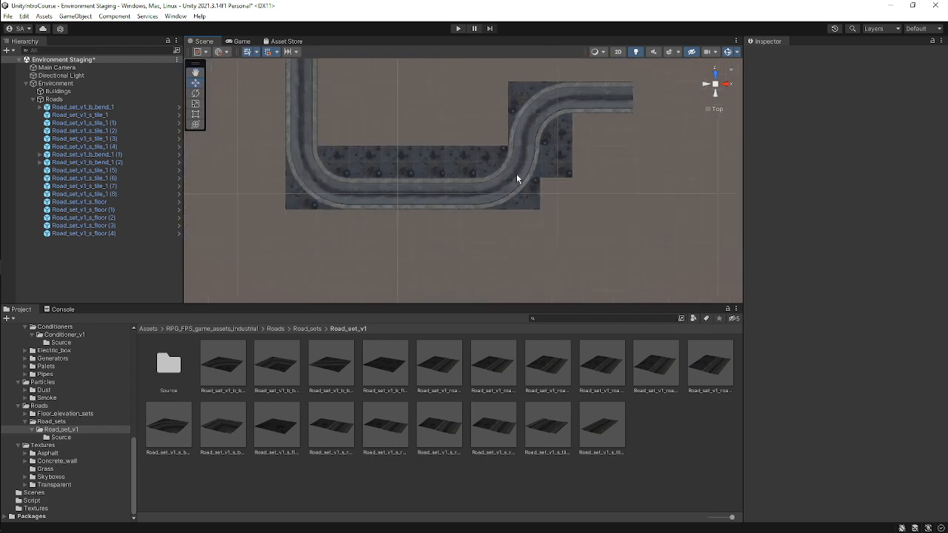
middle_drag(548, 179, 539, 218)
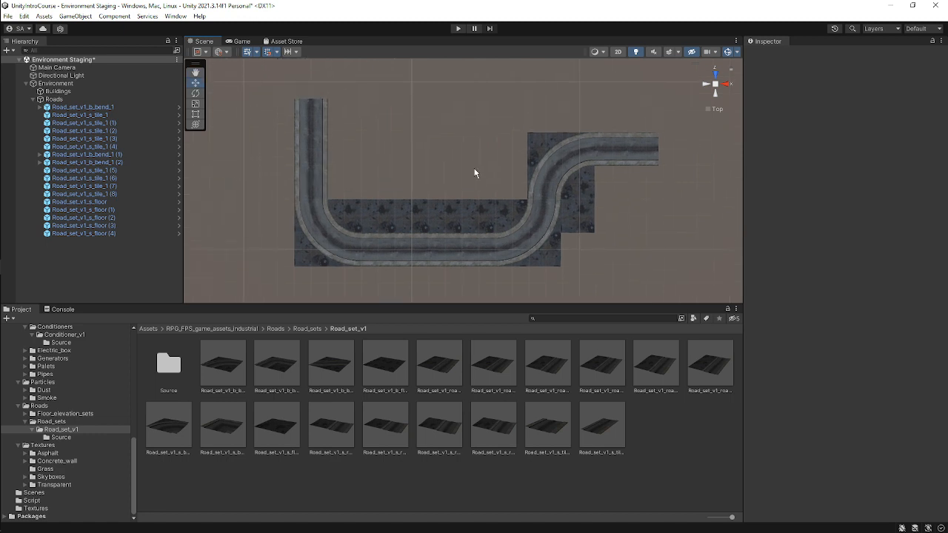
alt+drag(450, 188, 565, 43)
middle_drag(560, 174, 554, 214)
alt+drag(554, 218, 537, 257)
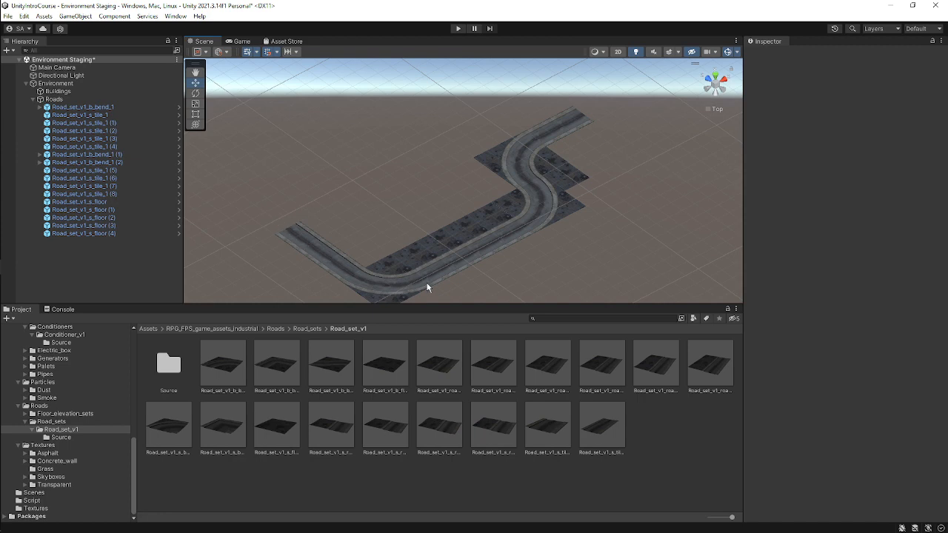
click(714, 78)
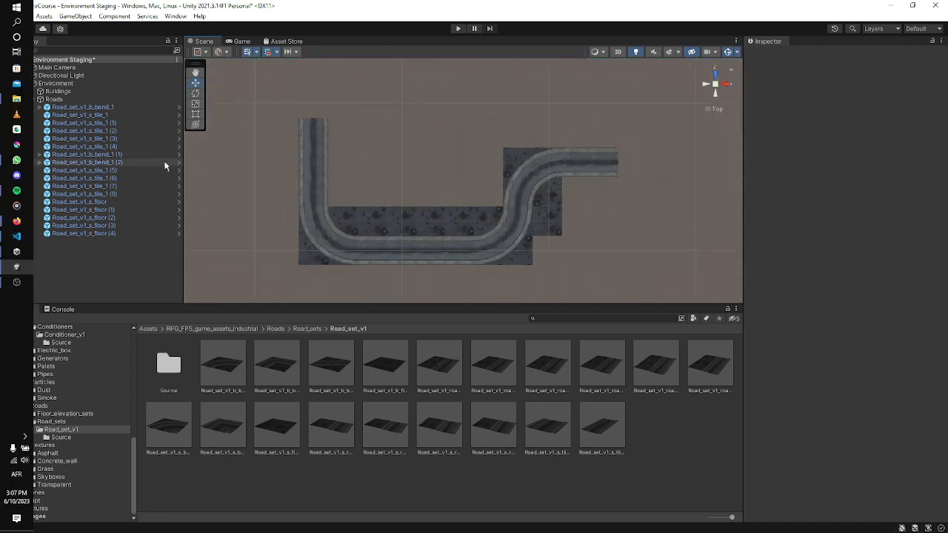
Select the Buildings group and preview the Hangar_v1_full prefab from the Buildings asset folder.
click(82, 91)
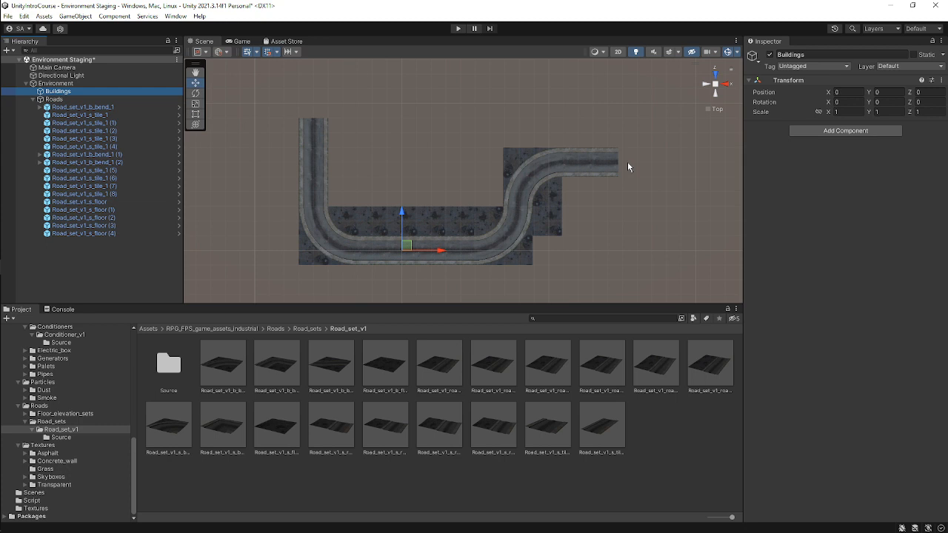
scroll(582, 178, down, 2)
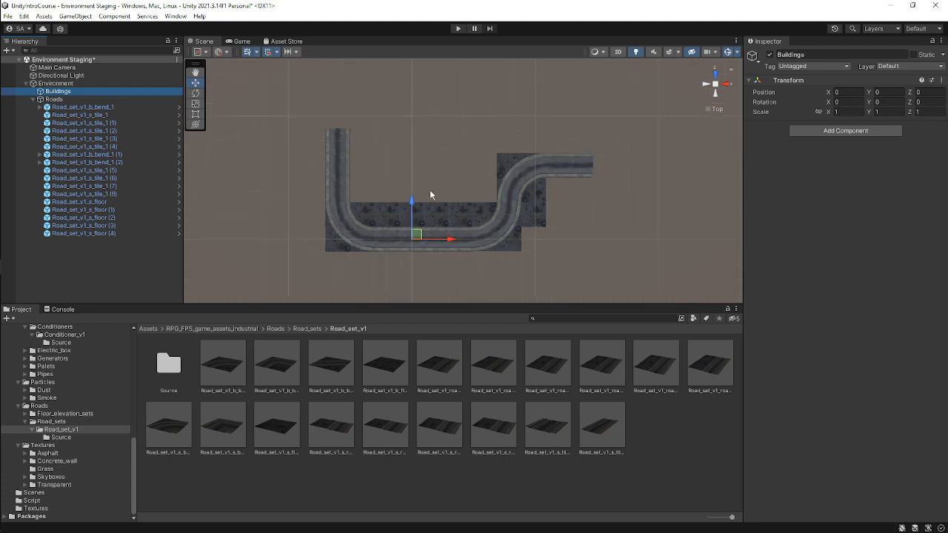
scroll(92, 386, up, 10)
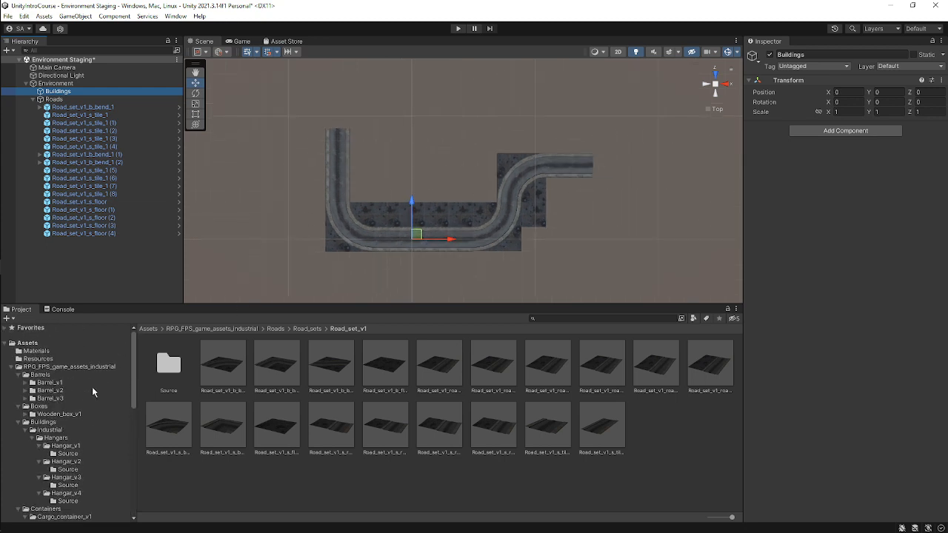
click(68, 420)
scroll(74, 415, down, 3)
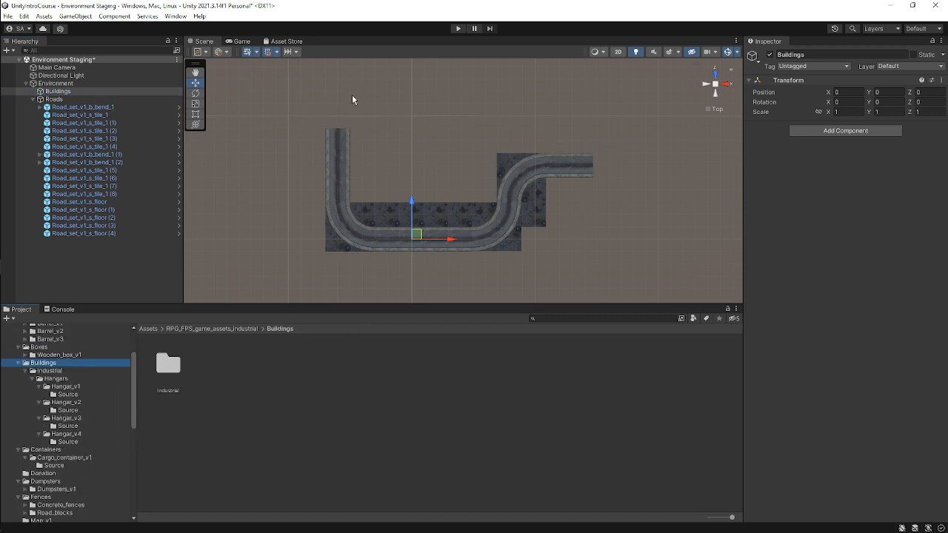
click(70, 388)
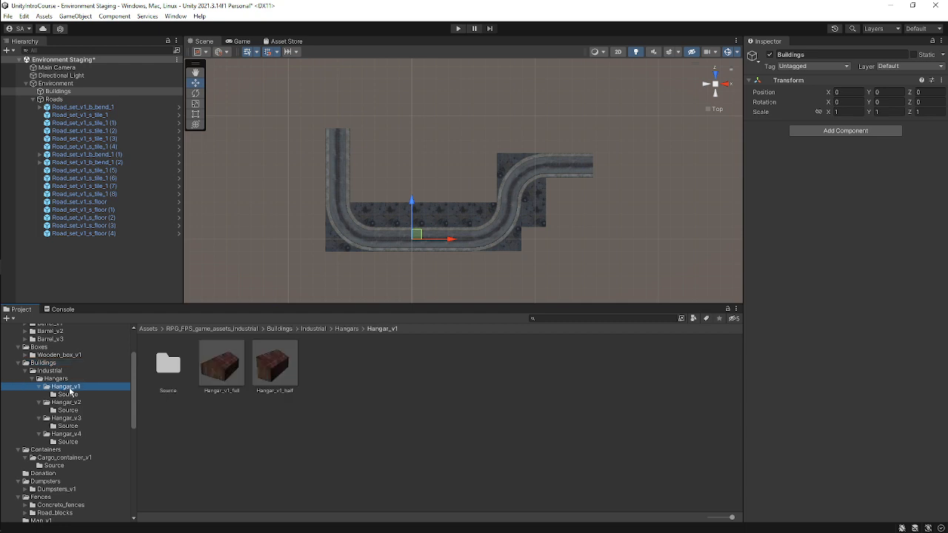
click(221, 366)
drag(849, 419, 641, 400)
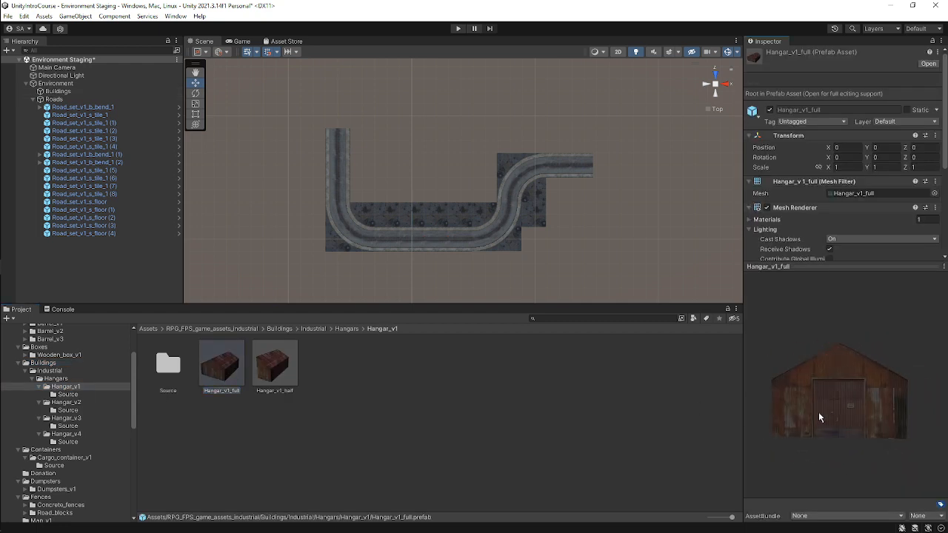
Browse the Hangar_v2 prefabs, previewing Hangar_v2_3 and Hangar_v2_1.
click(67, 402)
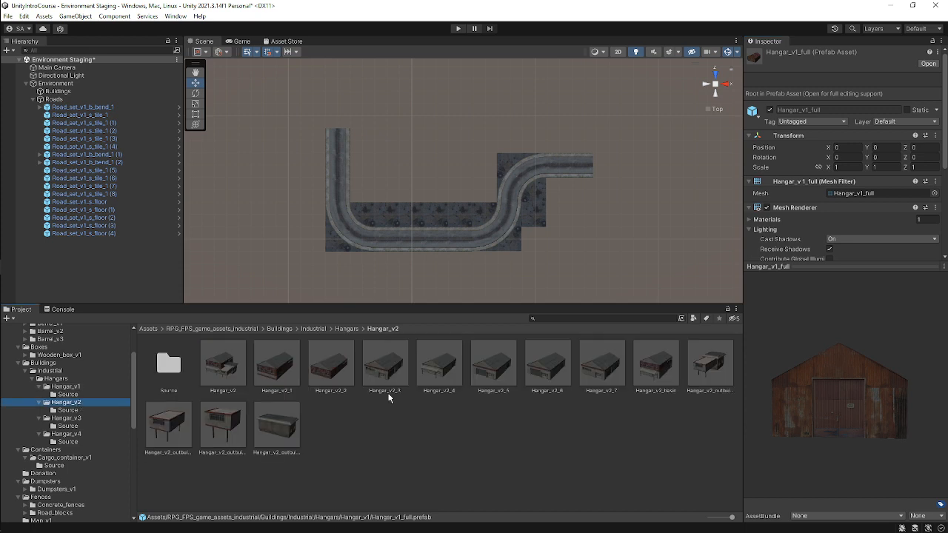
drag(668, 378, 444, 367)
click(564, 235)
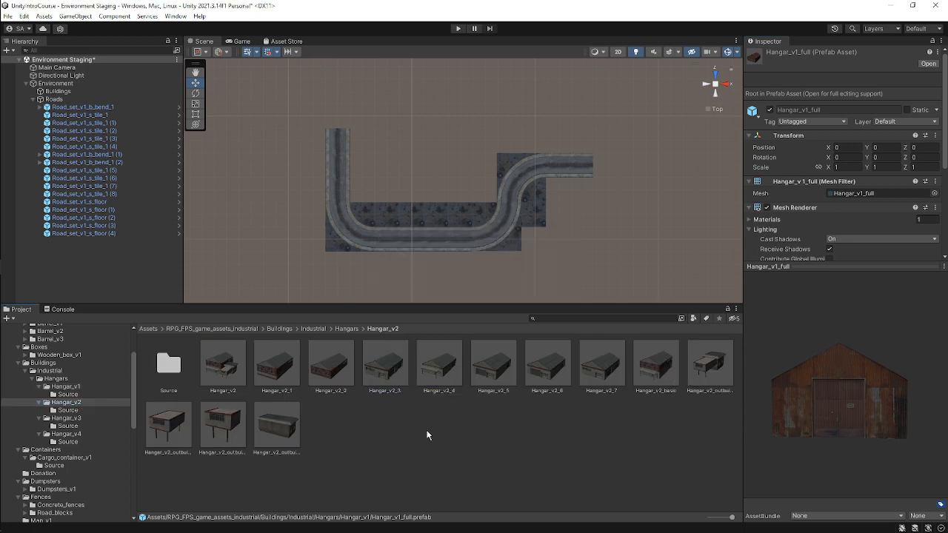
click(384, 362)
drag(830, 400, 910, 389)
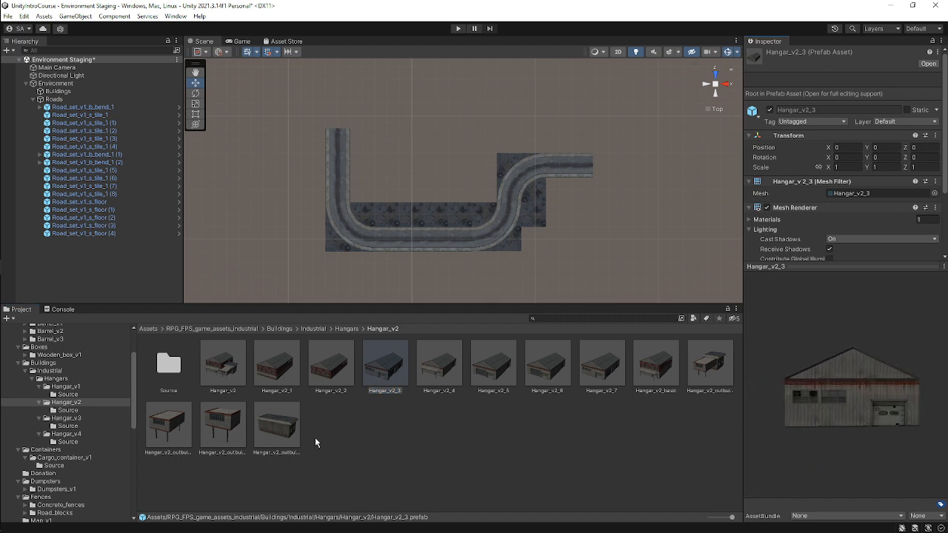
click(280, 367)
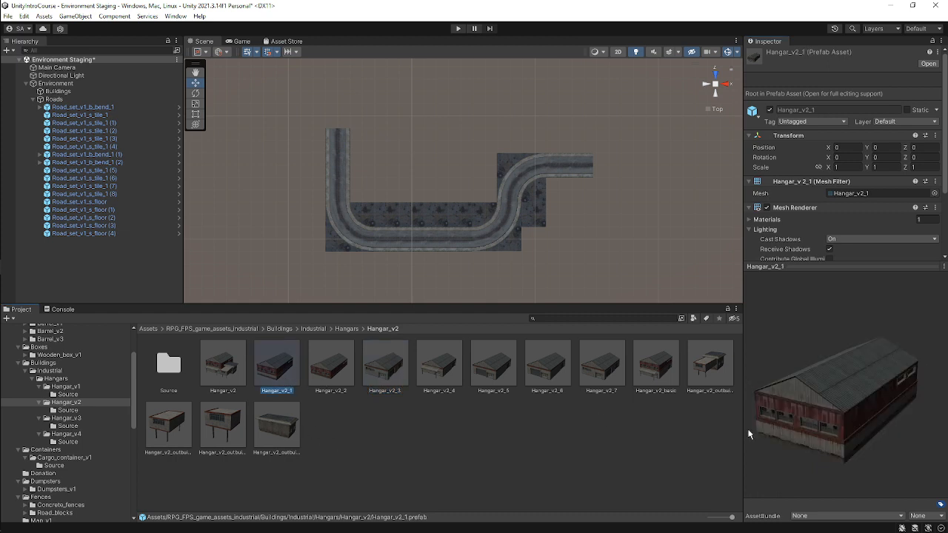
drag(749, 434, 538, 431)
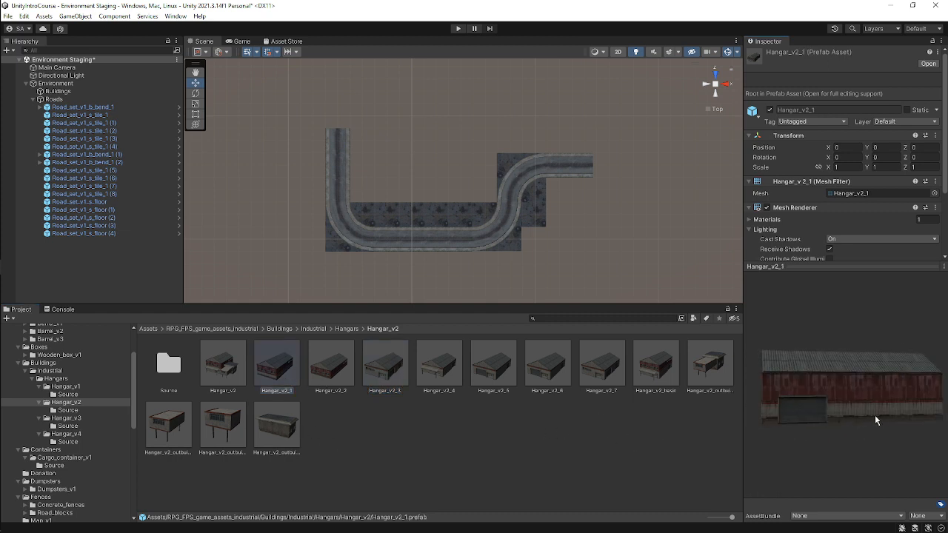
drag(875, 416, 852, 420)
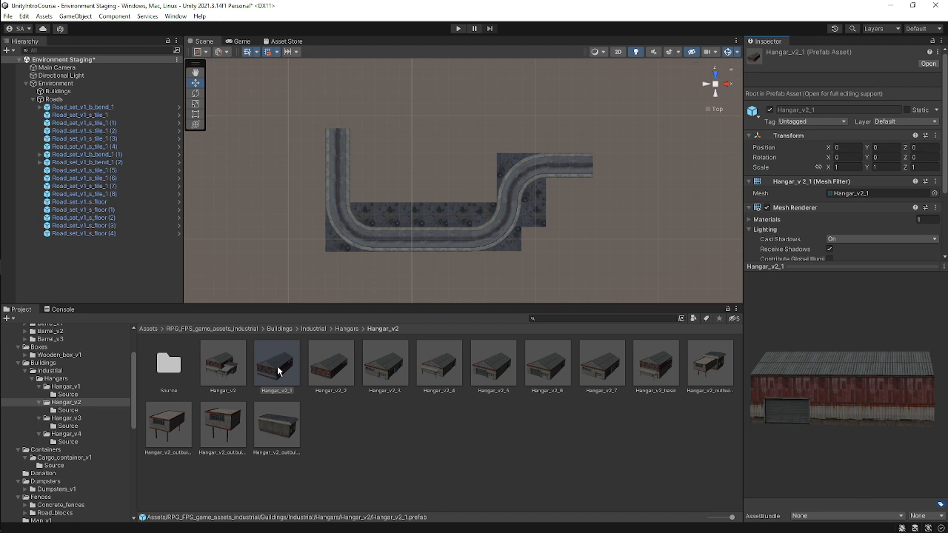
Add the Hangar_v2_1 prefab to the Buildings group and move it to the top end of the vertical road.
drag(277, 371, 114, 91)
drag(416, 243, 356, 108)
alt+drag(368, 148, 401, 23)
scroll(364, 131, up, 10)
middle_drag(323, 124, 505, 140)
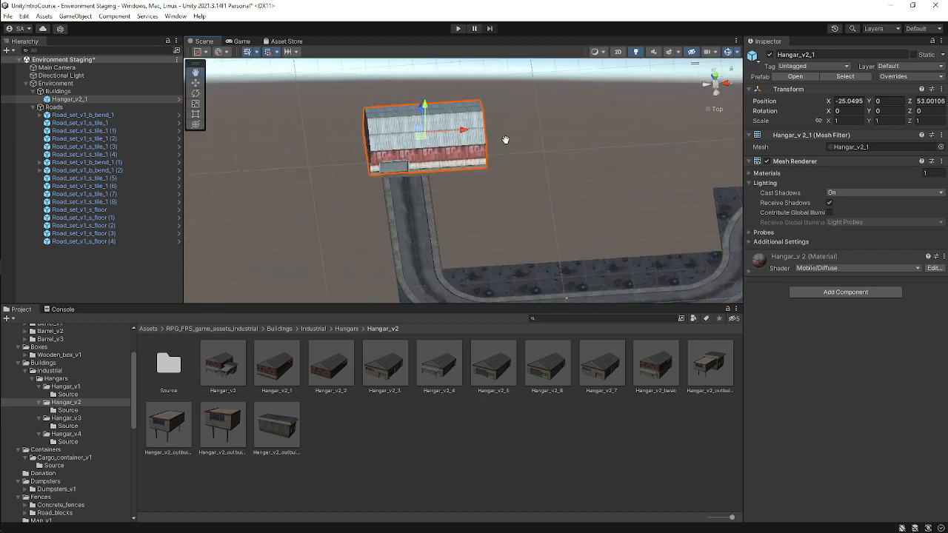
drag(465, 134, 430, 114)
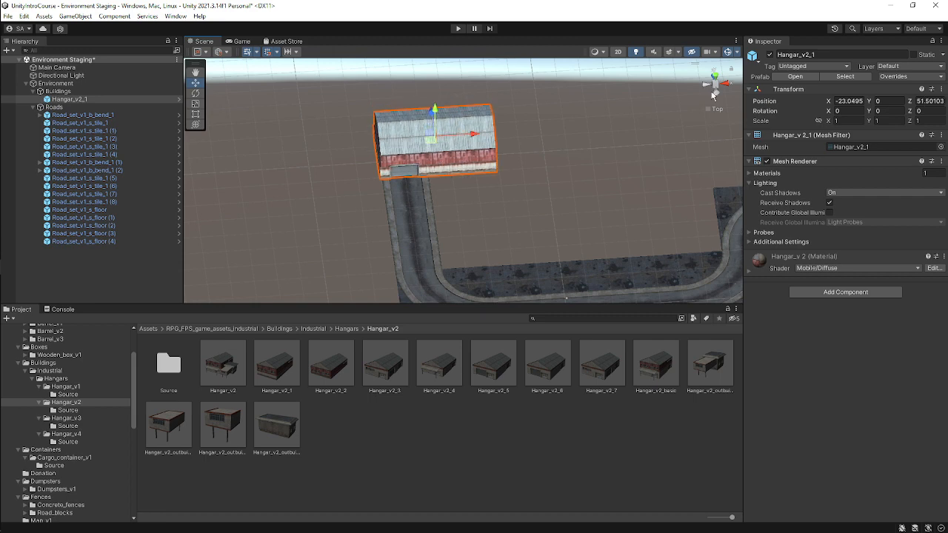
middle_drag(468, 136, 469, 290)
scroll(448, 195, up, 3)
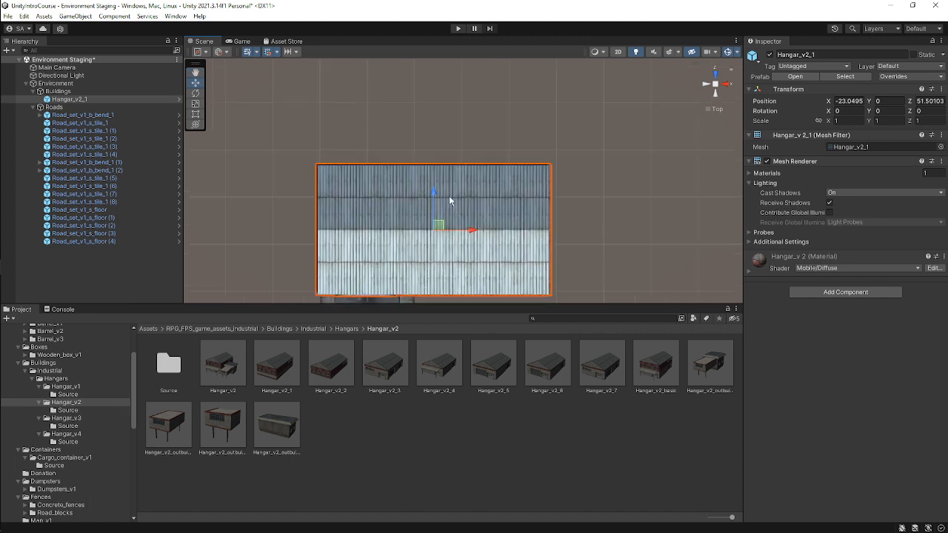
middle_drag(478, 212, 488, 53)
right_drag(533, 182, 529, 34)
middle_drag(534, 233, 529, 161)
drag(479, 77, 484, 77)
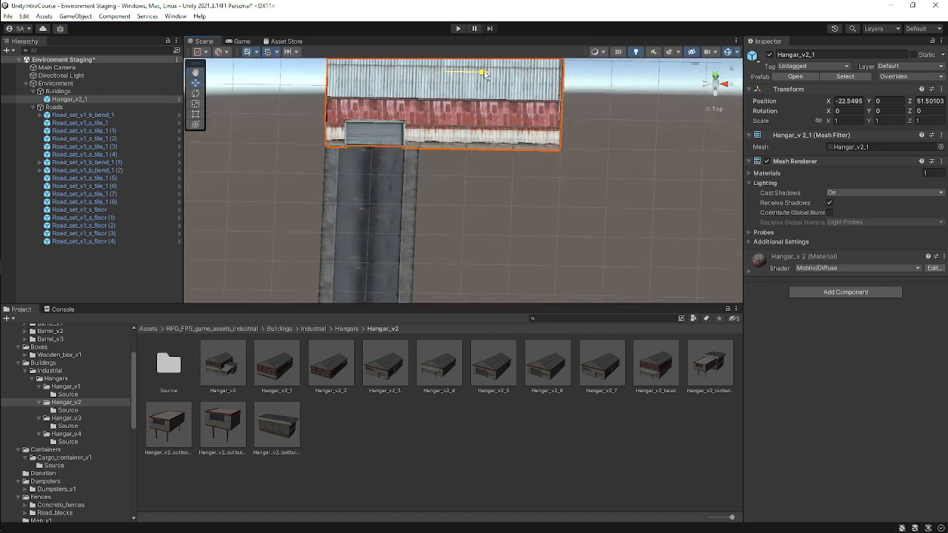
Fine-tune the hangar's position so its door lines up with the road end, checking it in perspective.
click(447, 217)
right_drag(447, 216, 507, 186)
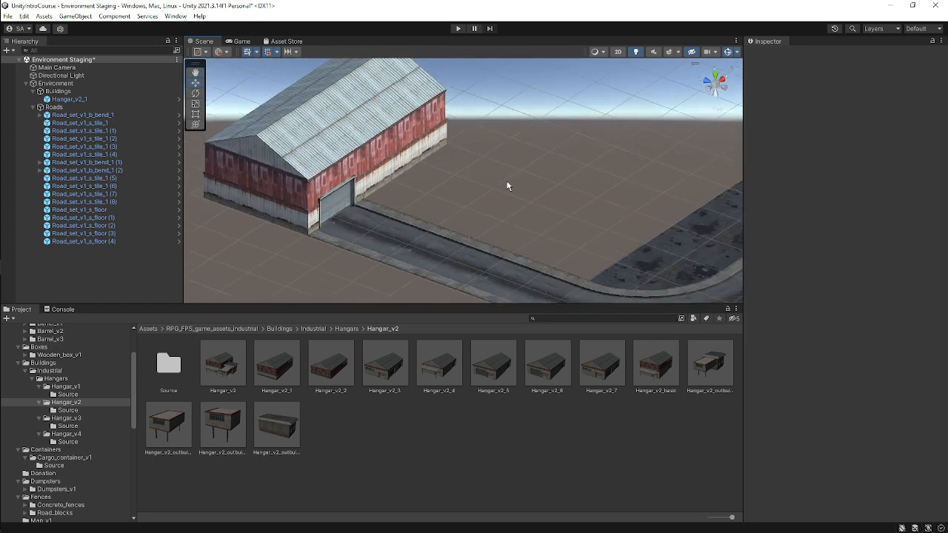
right_drag(509, 248, 346, 175)
right_drag(409, 194, 448, 297)
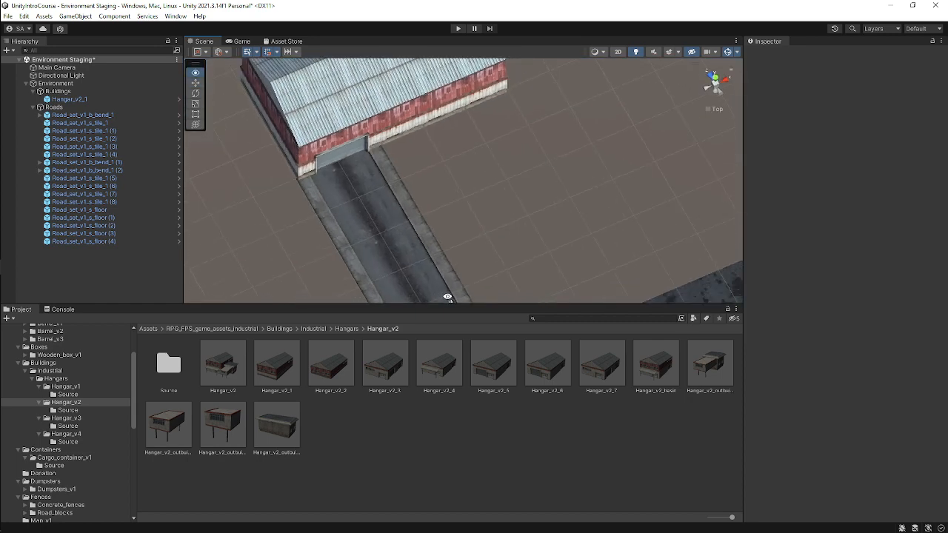
click(715, 77)
click(461, 141)
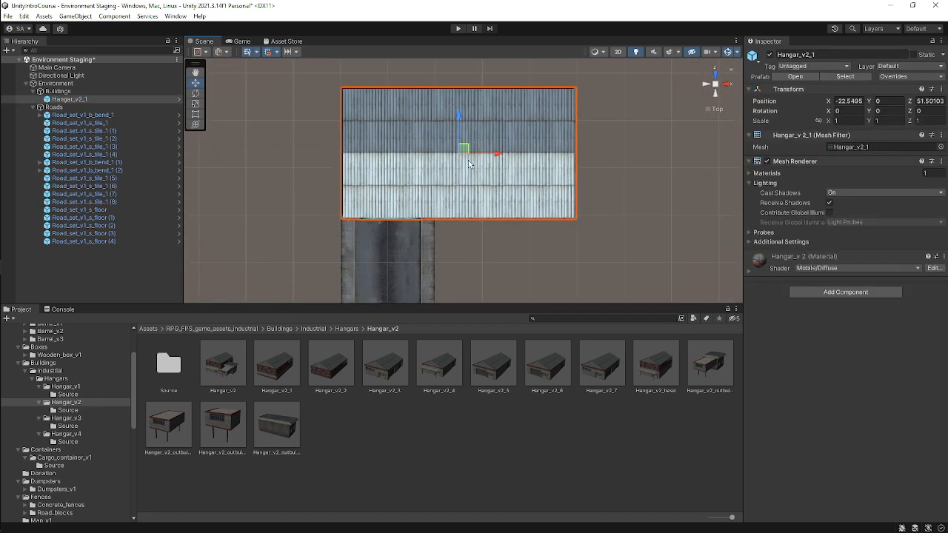
mouse_move(463, 149)
mouse_down()
mouse_move(453, 141)
mouse_move(466, 145)
mouse_up()
click(525, 235)
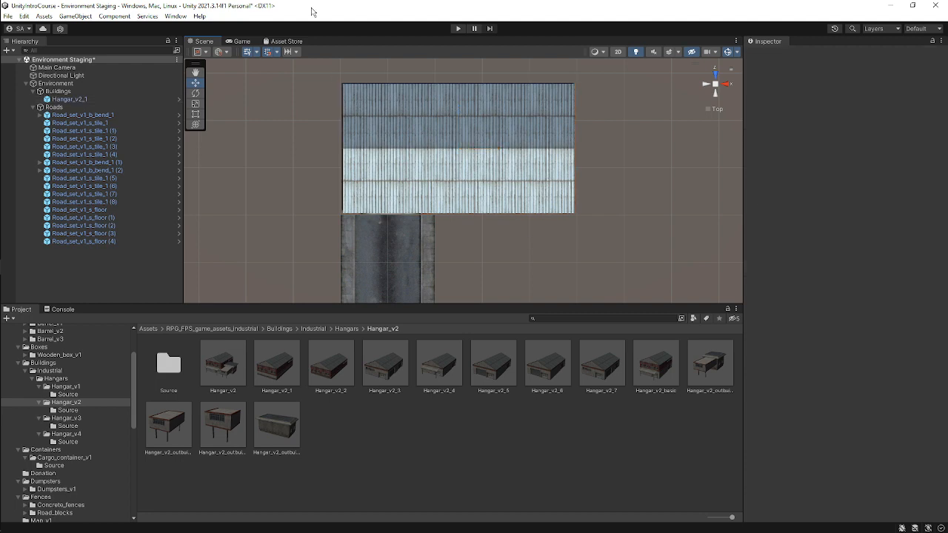
click(408, 168)
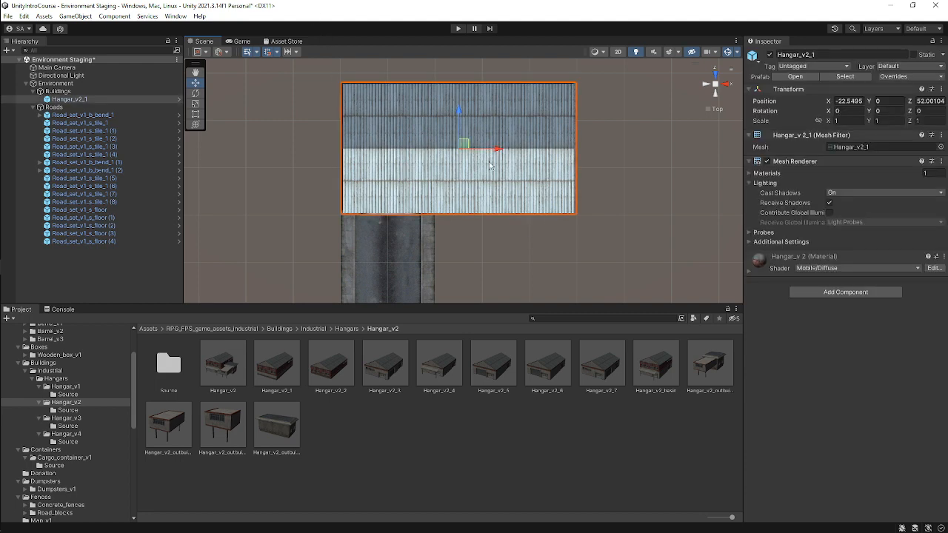
alt+drag(489, 166, 538, 162)
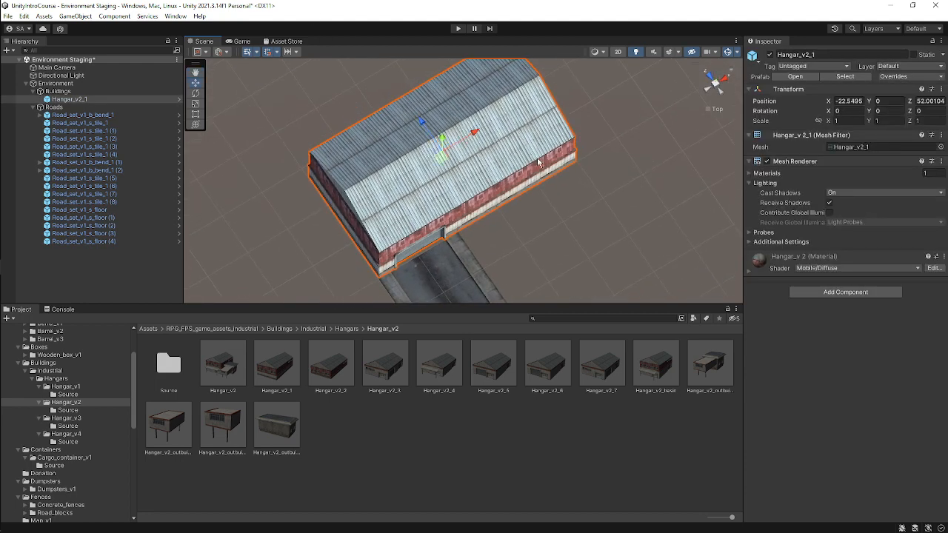
drag(419, 121, 423, 126)
click(575, 233)
alt+drag(575, 236, 462, 200)
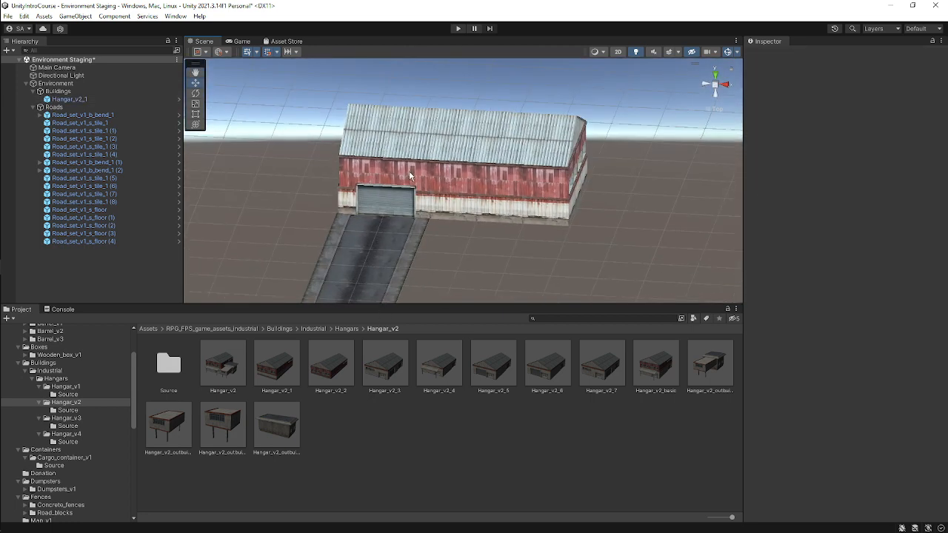
alt+drag(410, 176, 457, 169)
click(473, 176)
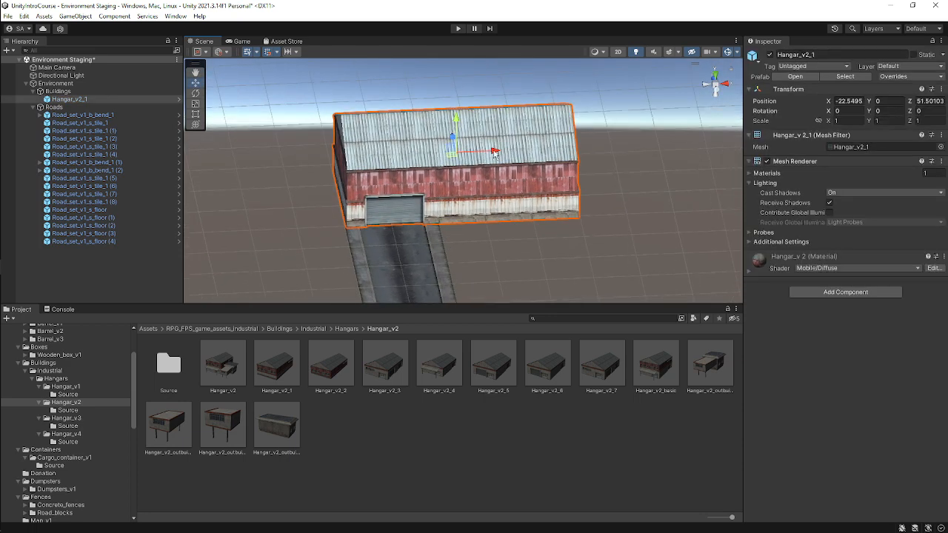
Save the scene.
click(508, 250)
alt+drag(461, 237, 526, 297)
scroll(428, 222, down, 5)
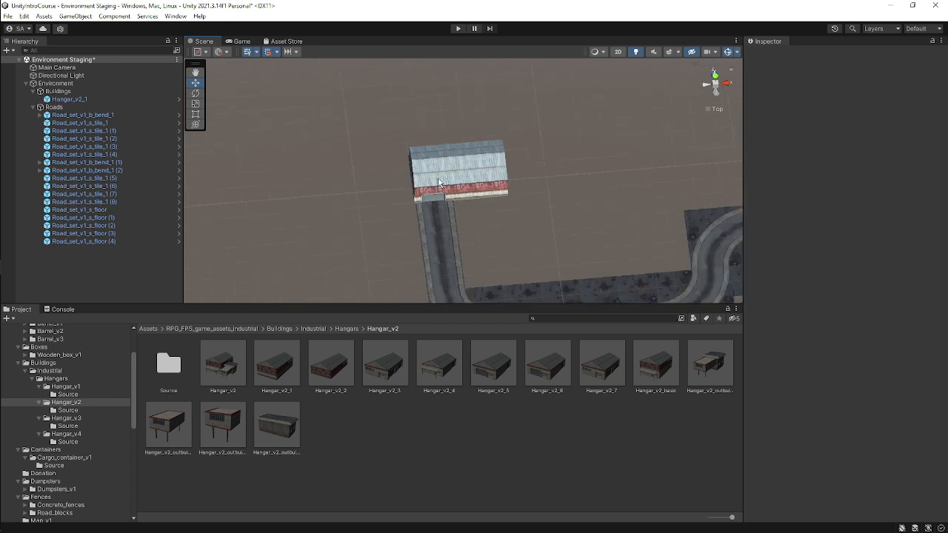
scroll(438, 183, down, 1)
click(715, 81)
middle_drag(589, 226, 502, 101)
middle_drag(653, 127, 543, 194)
middle_drag(413, 180, 522, 106)
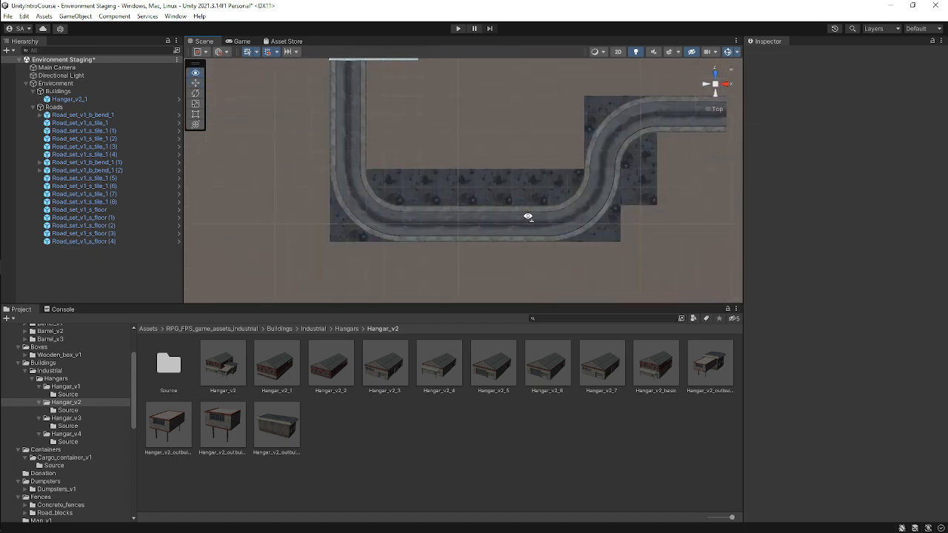
alt+drag(528, 217, 531, 100)
middle_drag(342, 175, 326, 232)
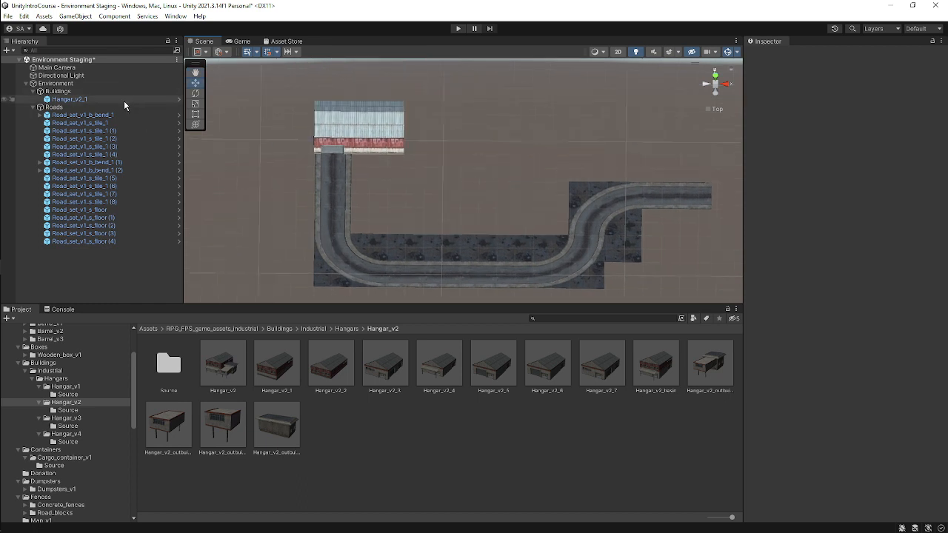
key(ctrl+s)
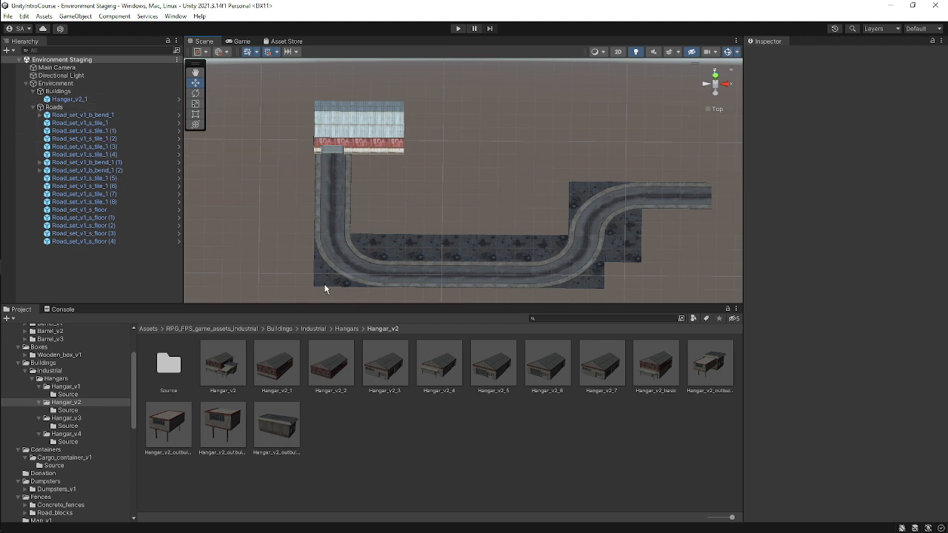
Browse the Hangar_v2 prefabs, previewing Hangar_v2_4 and Hangar_v2_basic.
drag(886, 410, 686, 389)
click(603, 370)
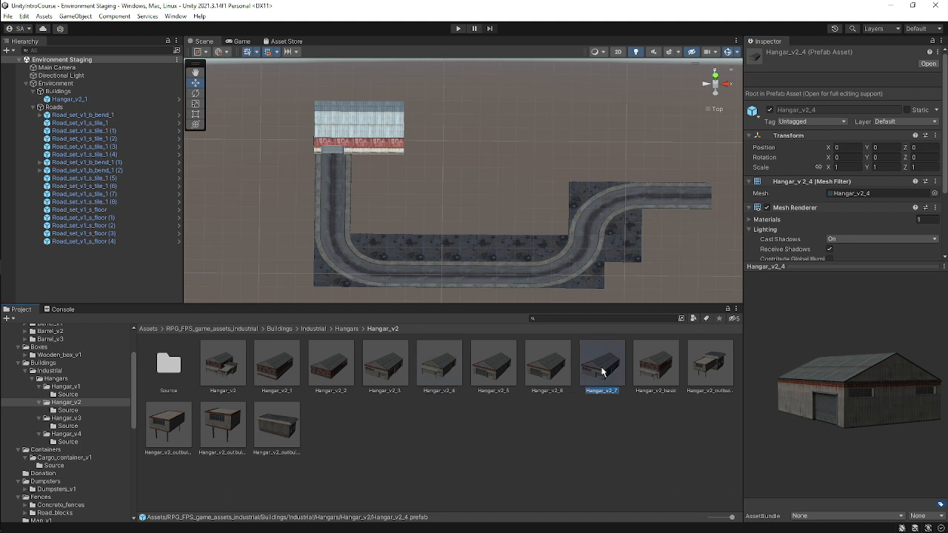
drag(838, 399, 734, 387)
click(655, 364)
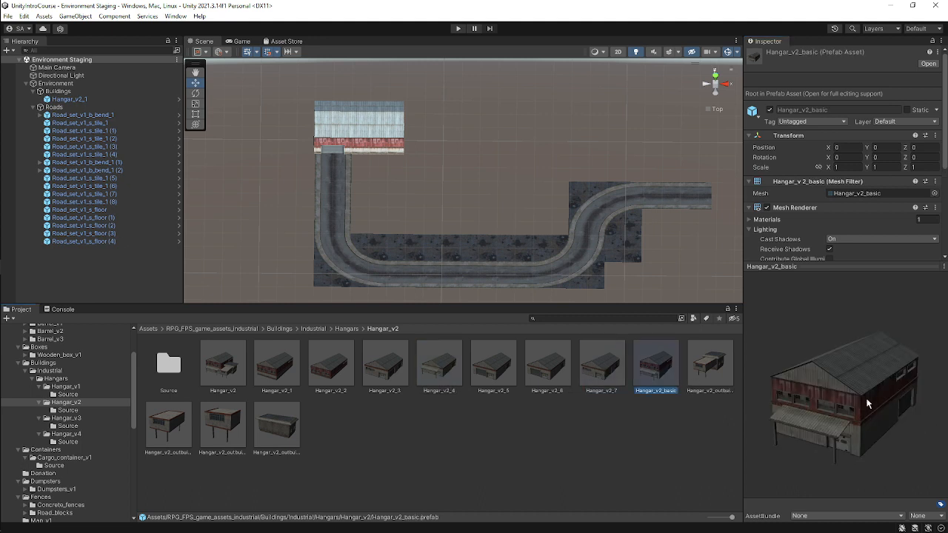
mouse_move(815, 385)
mouse_down()
mouse_move(891, 364)
mouse_move(741, 398)
mouse_move(880, 378)
mouse_move(797, 384)
mouse_up()
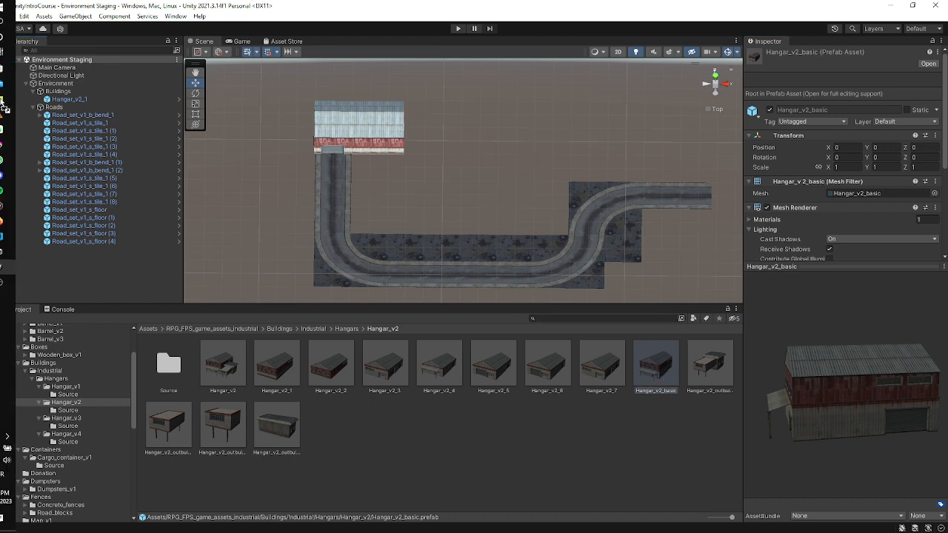
Add the Hangar_v2_basic prefab to the Buildings group and move it to the end of the upper road.
drag(92, 95, 92, 96)
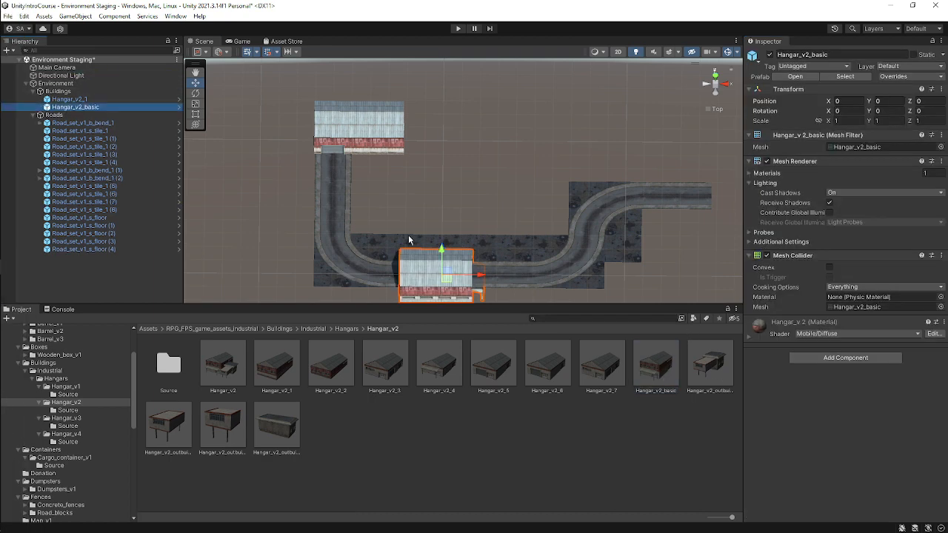
scroll(529, 259, up, 1)
middle_drag(535, 262, 481, 229)
click(715, 83)
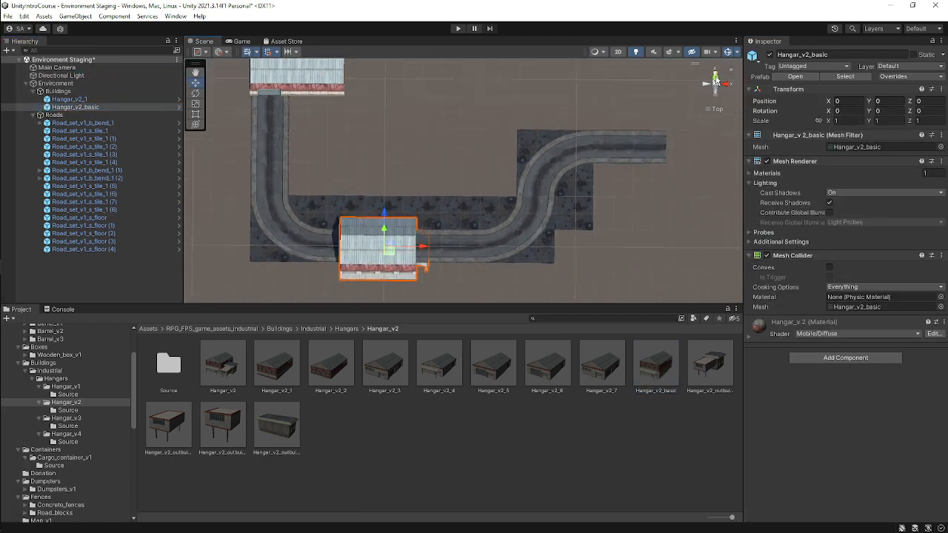
middle_drag(414, 251, 382, 244)
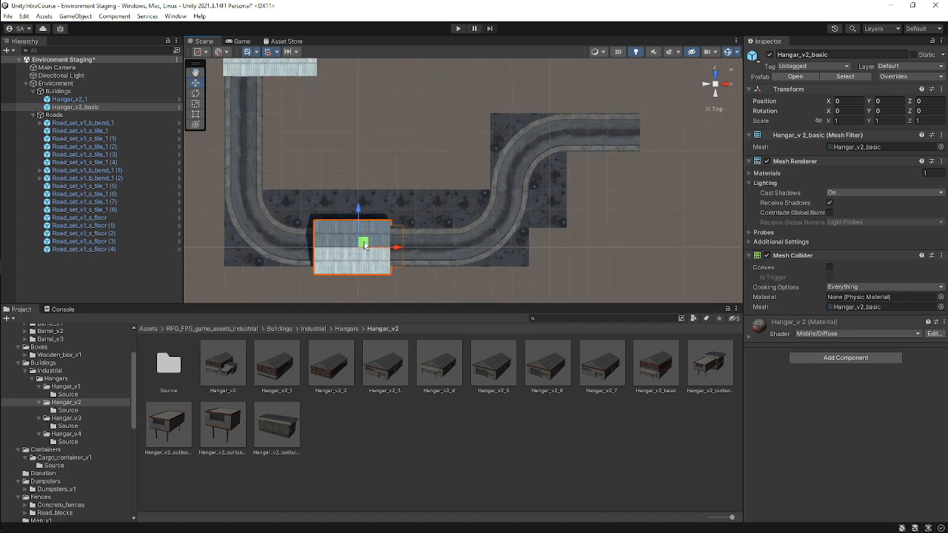
drag(364, 245, 683, 109)
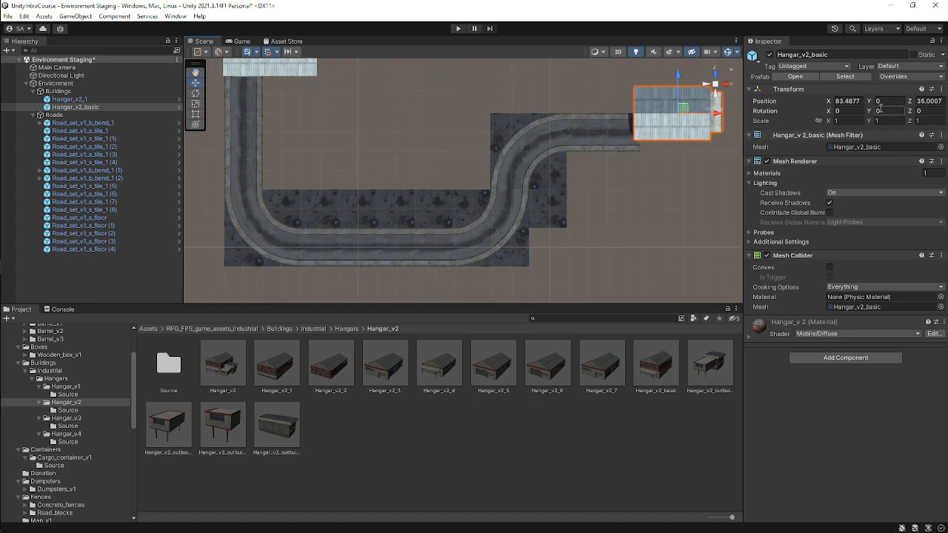
Try a 90° Y rotation on Hangar_v2_basic, then reset its Y rotation to 0.
click(888, 111)
text(90)
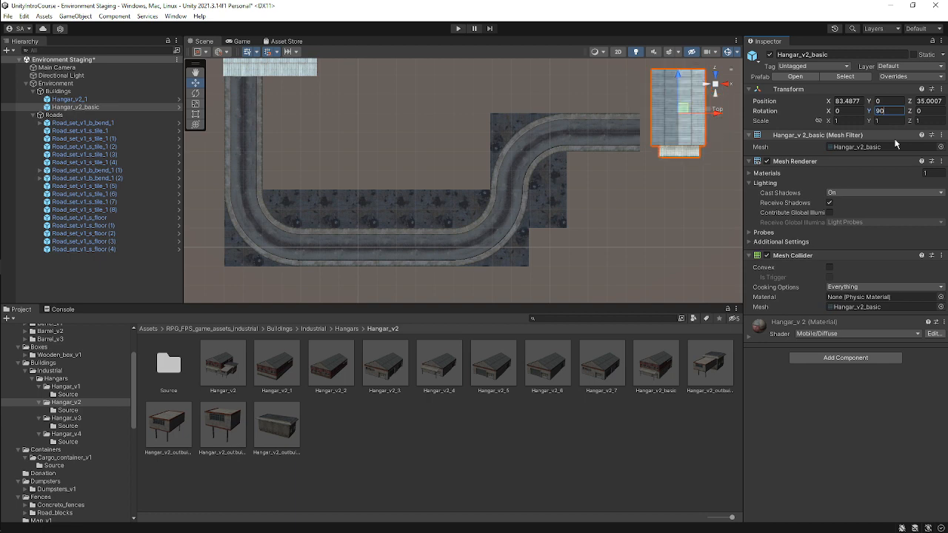
right_drag(522, 172, 643, 62)
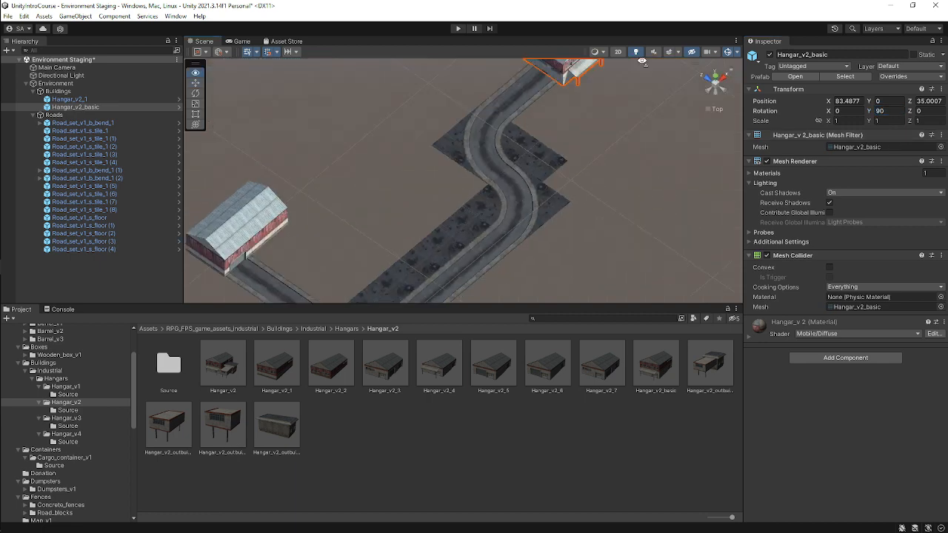
middle_drag(631, 103, 572, 217)
scroll(572, 216, up, 3)
alt+drag(607, 210, 536, 210)
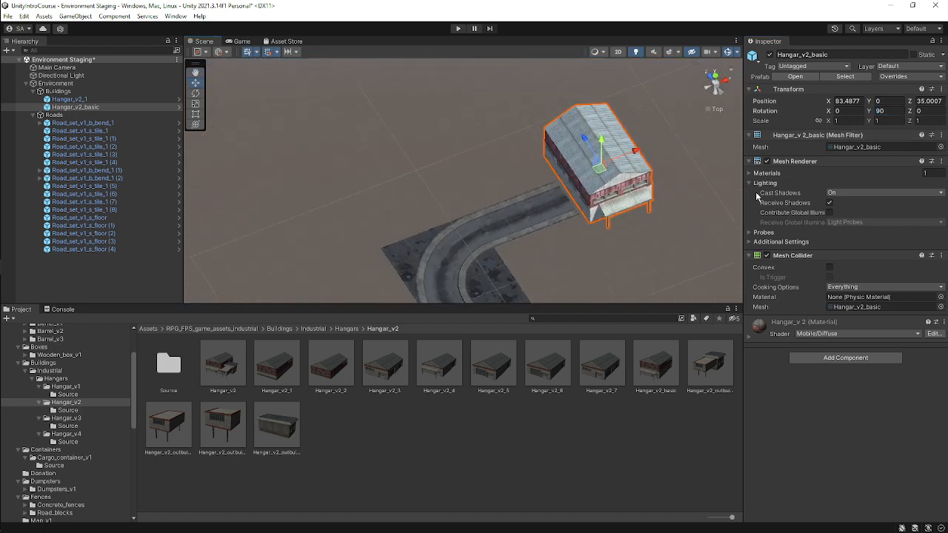
text(0)
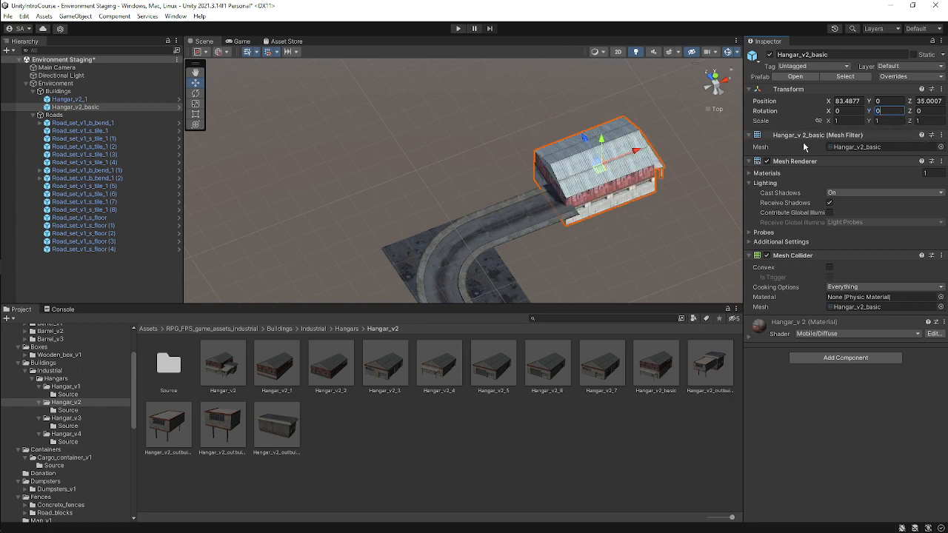
text(e)
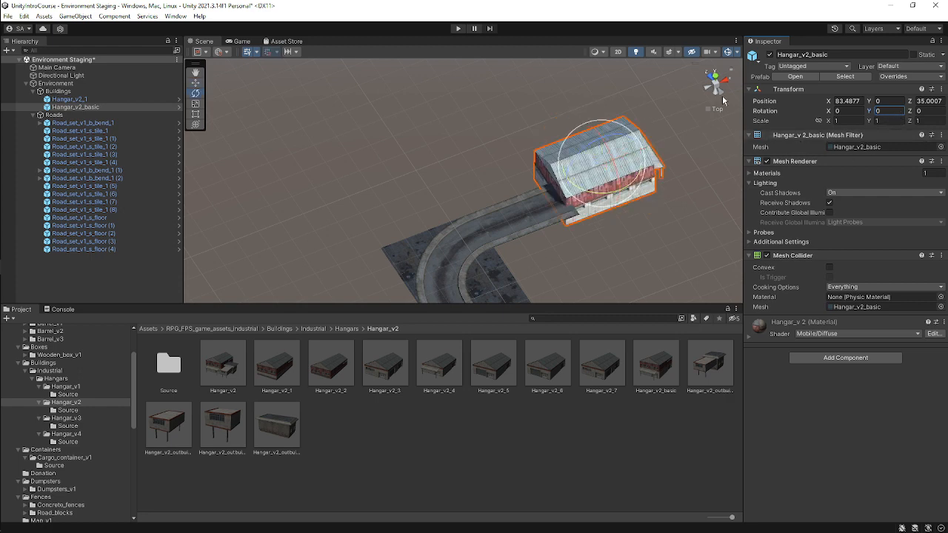
Rotate Hangar_v2_basic about Y so its door faces the road, setting its Y rotation to 270.
drag(633, 183, 174, 151)
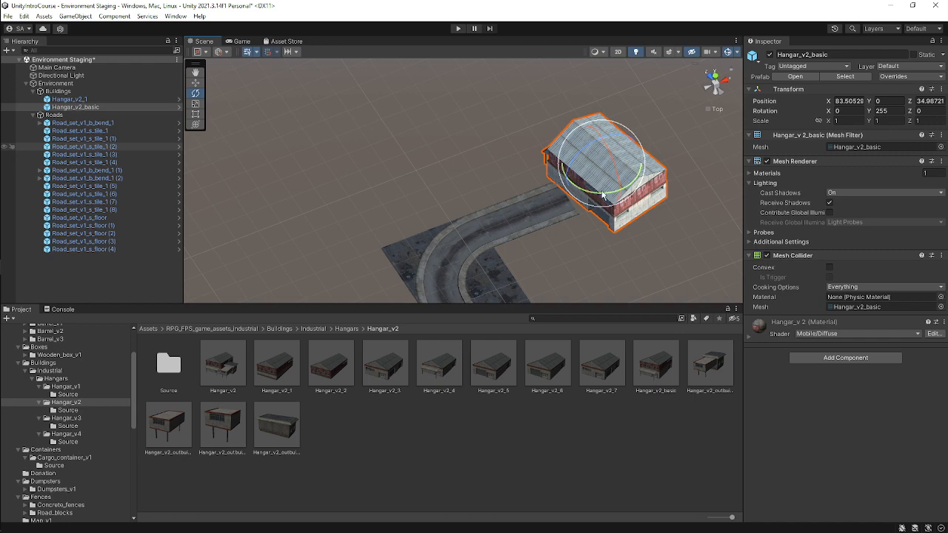
drag(593, 196, 621, 196)
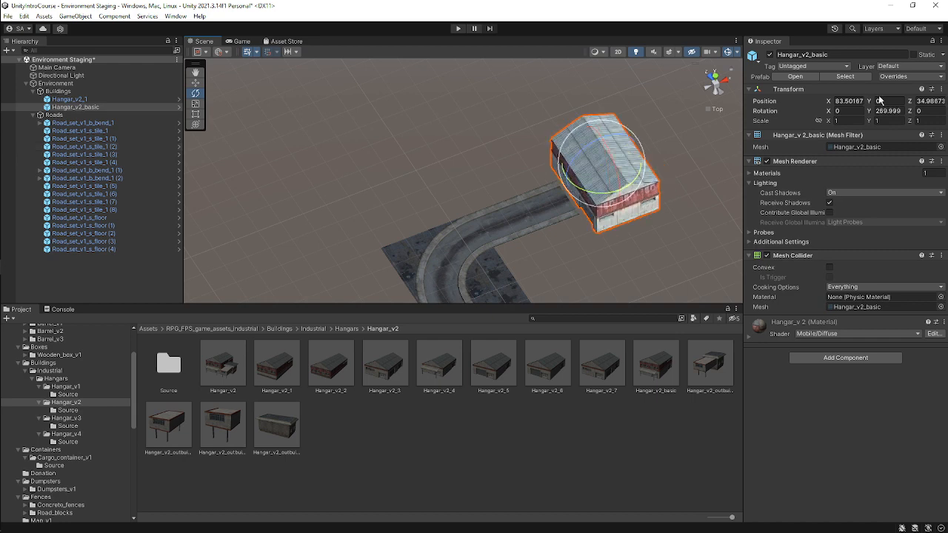
click(879, 112)
text(270w)
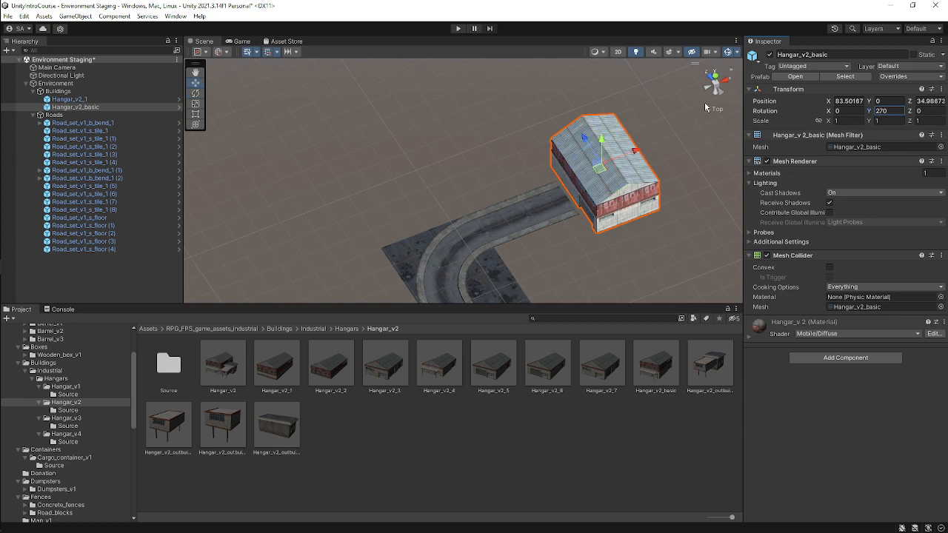
Move Hangar_v2_basic along X so its door meets the end of the upper road.
click(715, 79)
scroll(658, 174, up, 5)
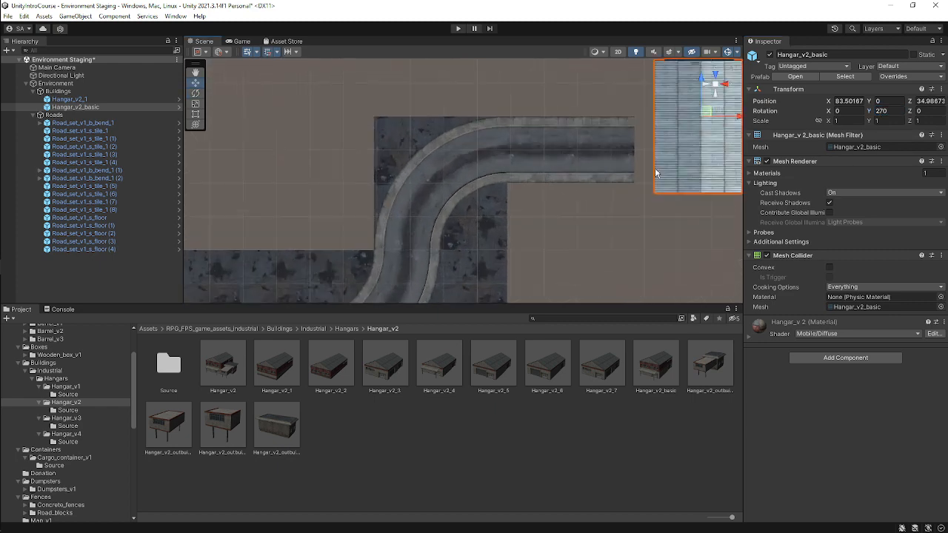
middle_drag(643, 173, 521, 211)
scroll(531, 203, up, 5)
scroll(588, 137, up, 2)
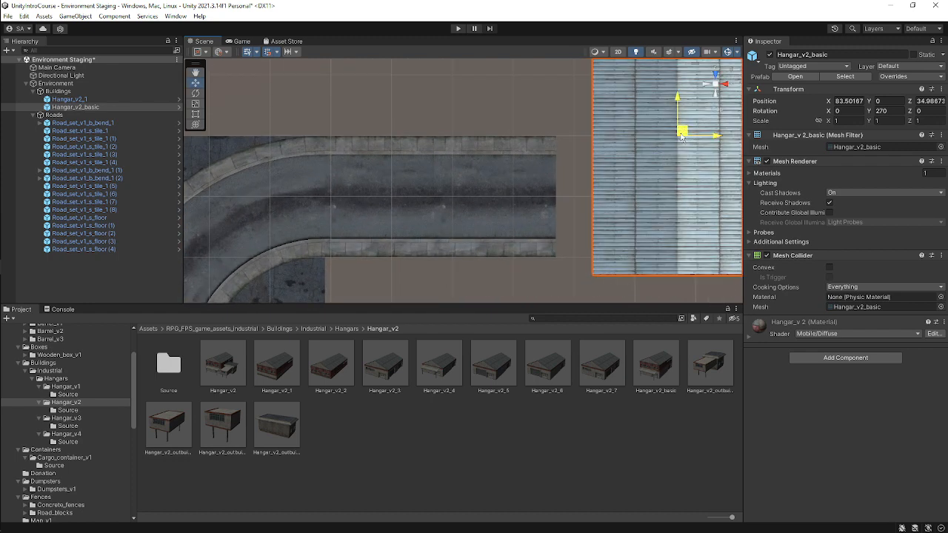
drag(684, 132, 644, 127)
right_drag(499, 165, 660, 79)
key(f)
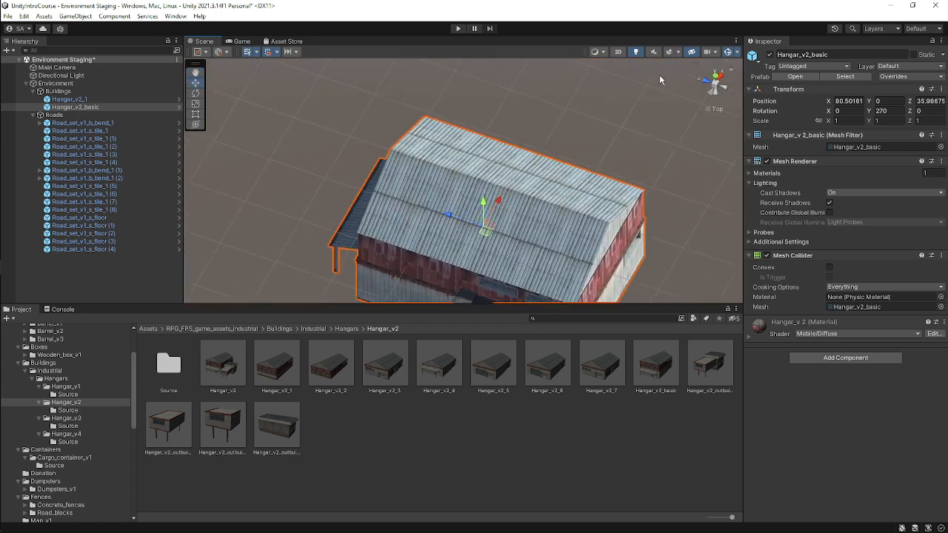
middle_drag(641, 189, 629, 65)
scroll(600, 137, up, 3)
middle_drag(611, 211, 574, 122)
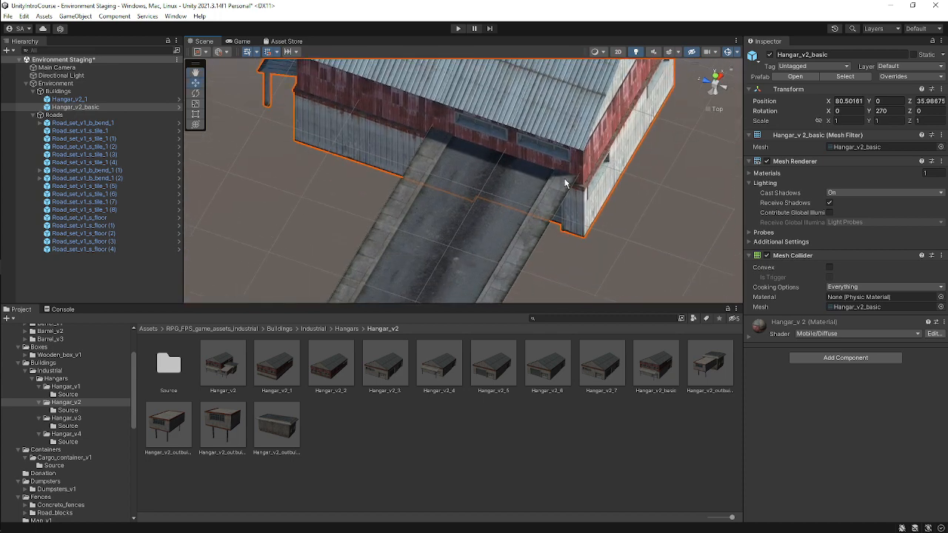
Raise Hangar_v2_basic along Y to about 5.5 so its floor sits level with the road.
scroll(568, 182, down, 3)
right_drag(568, 182, 633, 299)
key(f)
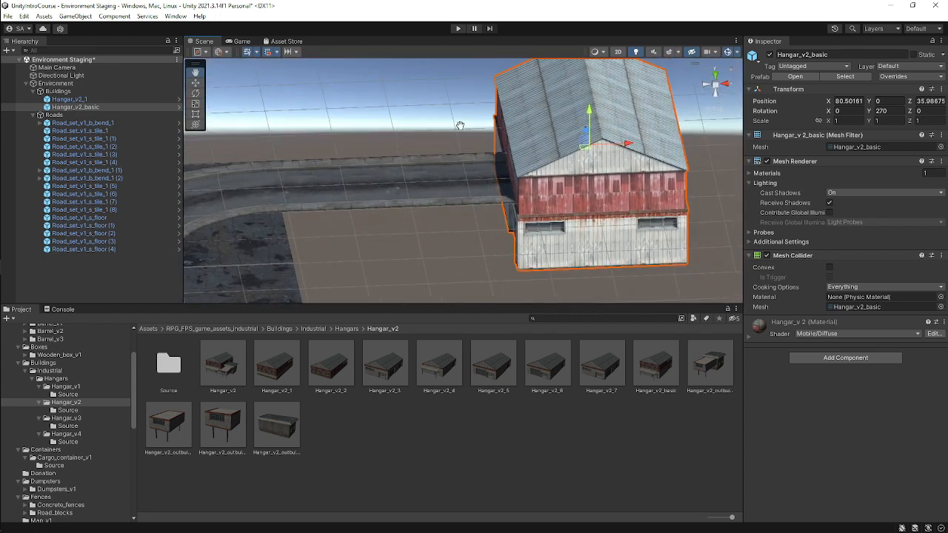
click(924, 101)
drag(585, 127, 587, 78)
alt+drag(489, 198, 657, 197)
alt+drag(532, 192, 461, 178)
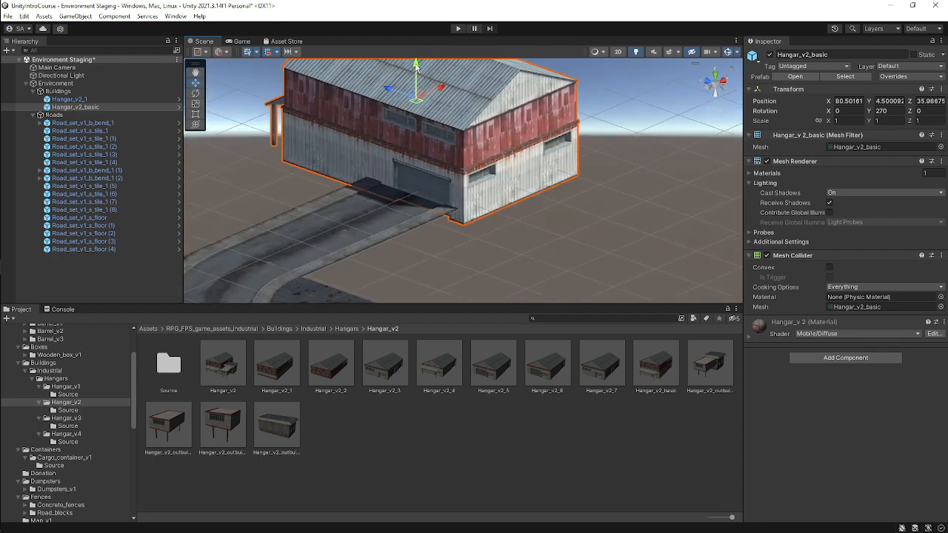
ctrl+drag(416, 66, 422, 56)
scroll(472, 153, up, 2)
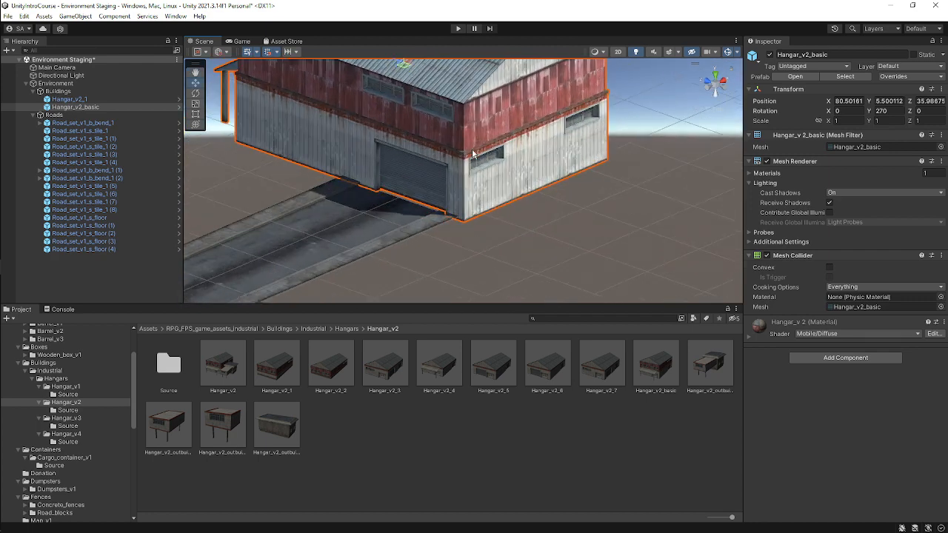
alt+drag(472, 154, 461, 202)
click(511, 200)
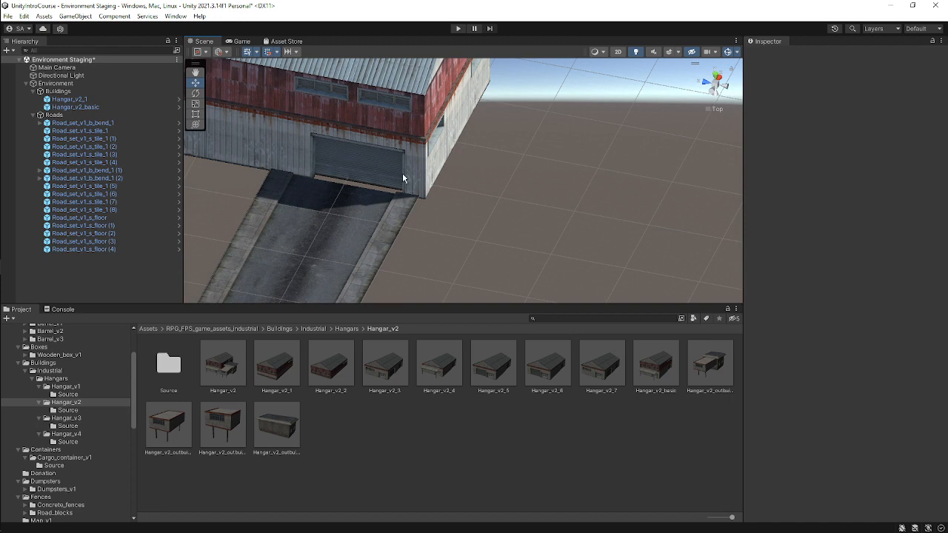
Review the road layout and both hangars from a top-down view and save the scene.
click(397, 143)
key(f)
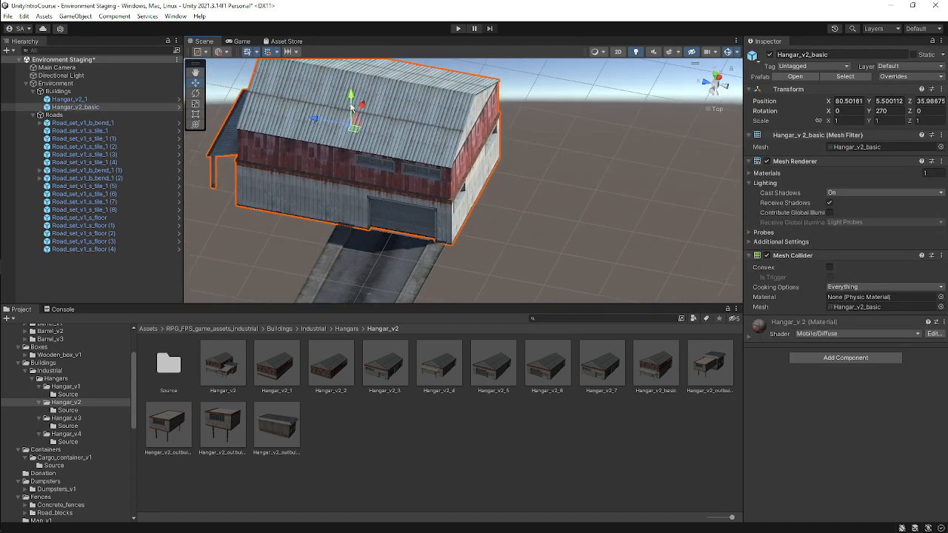
ctrl+drag(363, 106, 360, 112)
alt+drag(428, 158, 485, 148)
ctrl+drag(264, 176, 260, 176)
click(490, 170)
scroll(545, 201, down, 3)
scroll(548, 211, down, 3)
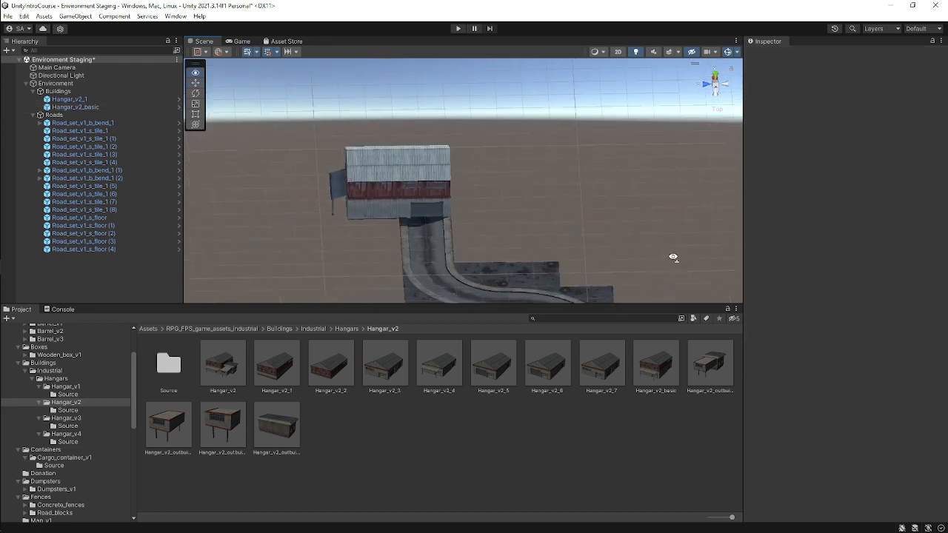
alt+drag(671, 258, 487, 204)
middle_drag(488, 204, 707, 97)
scroll(707, 97, down, 3)
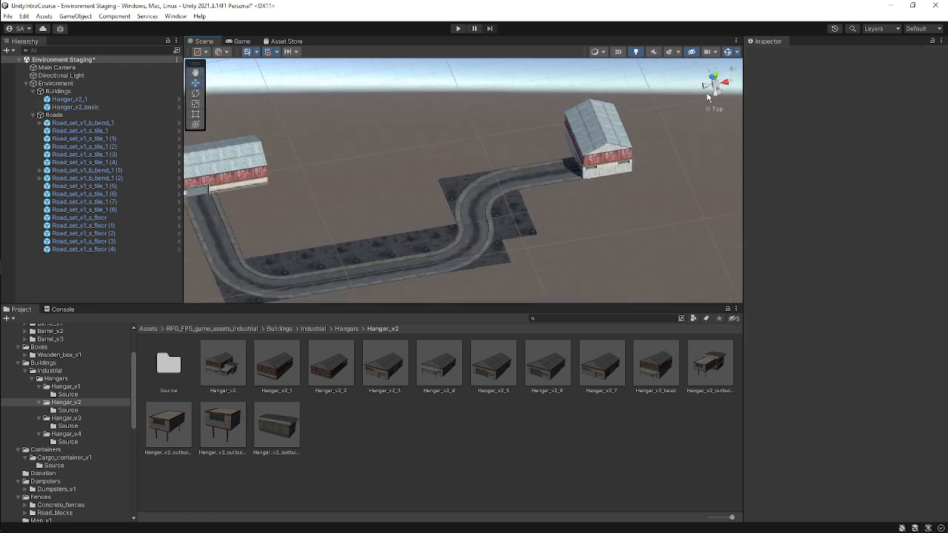
click(716, 79)
middle_drag(506, 213, 544, 192)
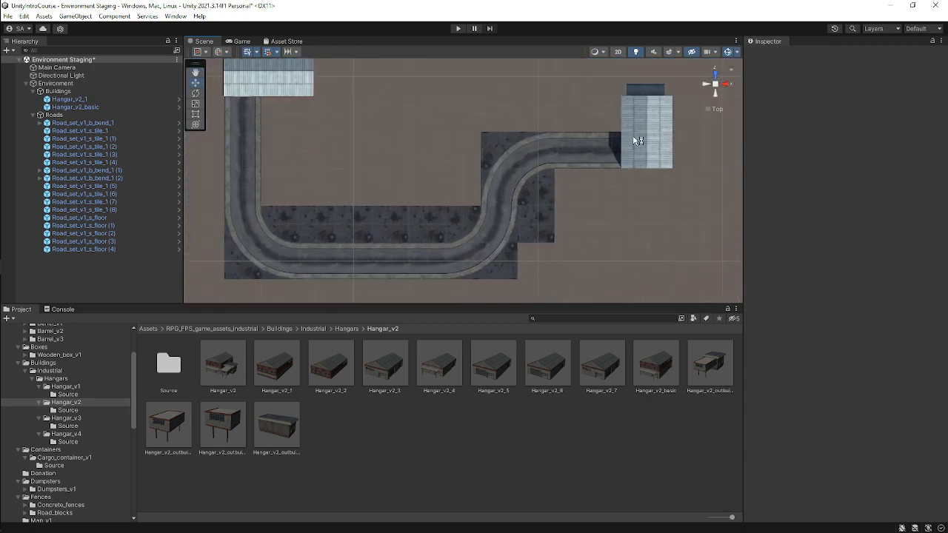
alt+drag(524, 243, 508, 150)
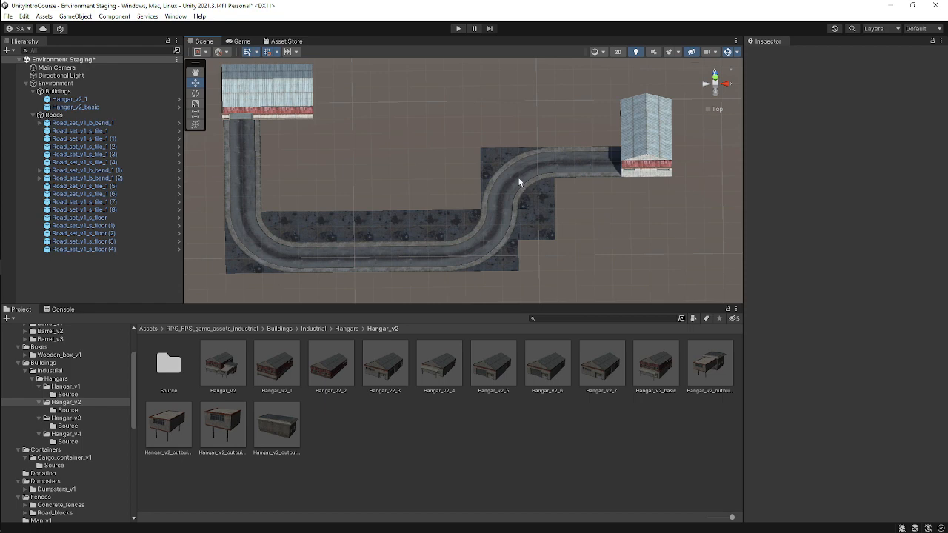
click(716, 83)
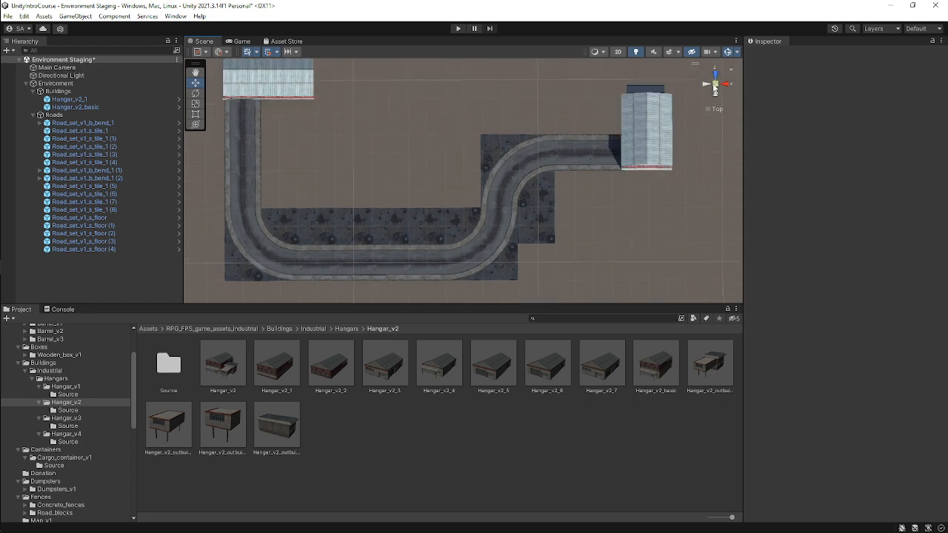
alt+drag(419, 215, 486, 177)
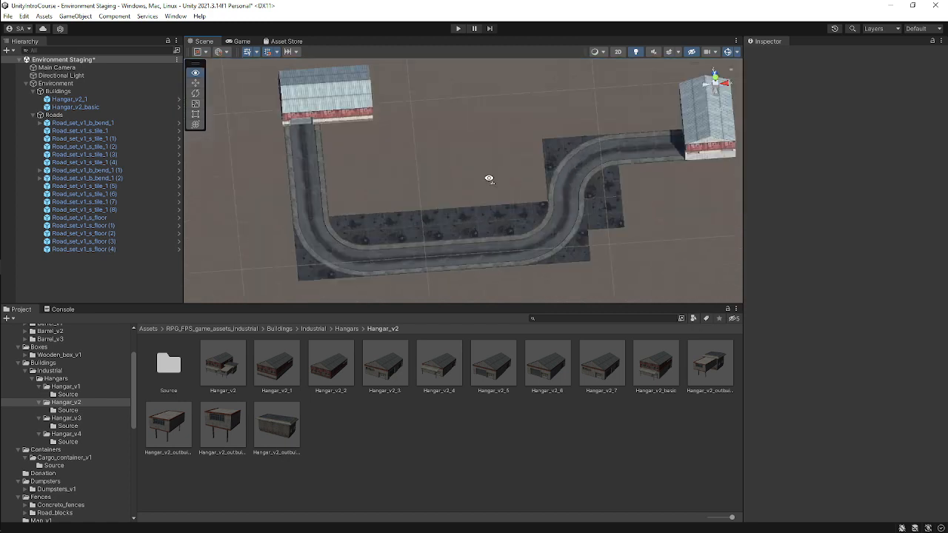
click(716, 77)
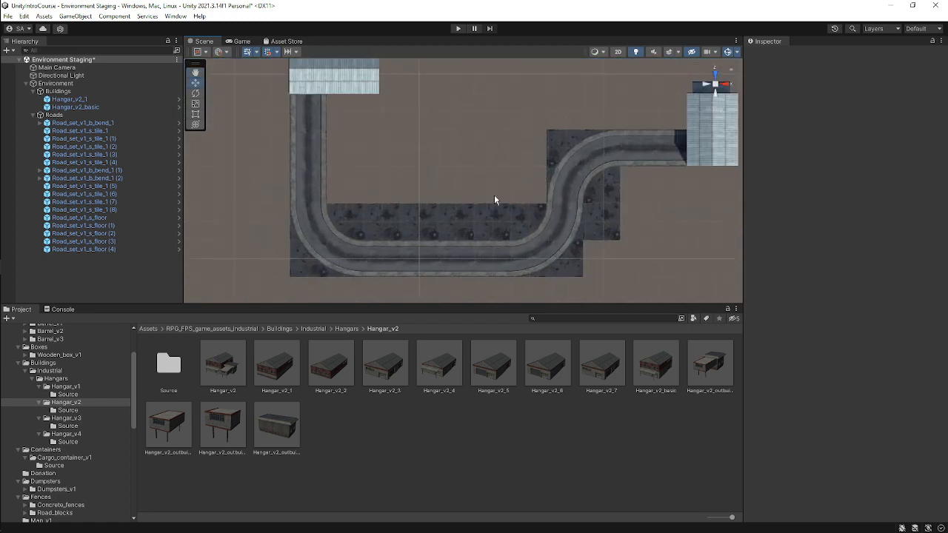
key(ctrl+s)
drag(494, 192, 494, 75)
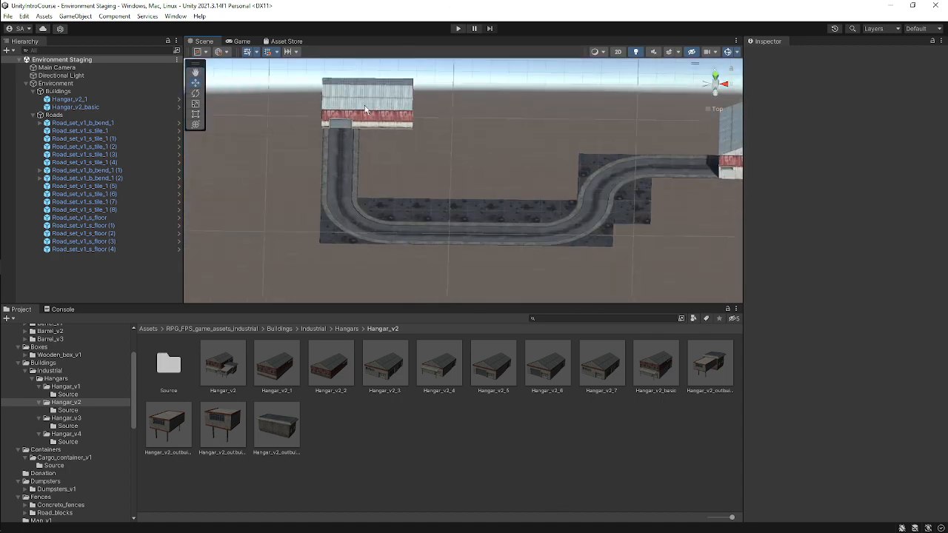
Select Hangar_v2_1 and examine its placement at the end of the road from above.
click(368, 107)
alt+drag(559, 132, 576, 198)
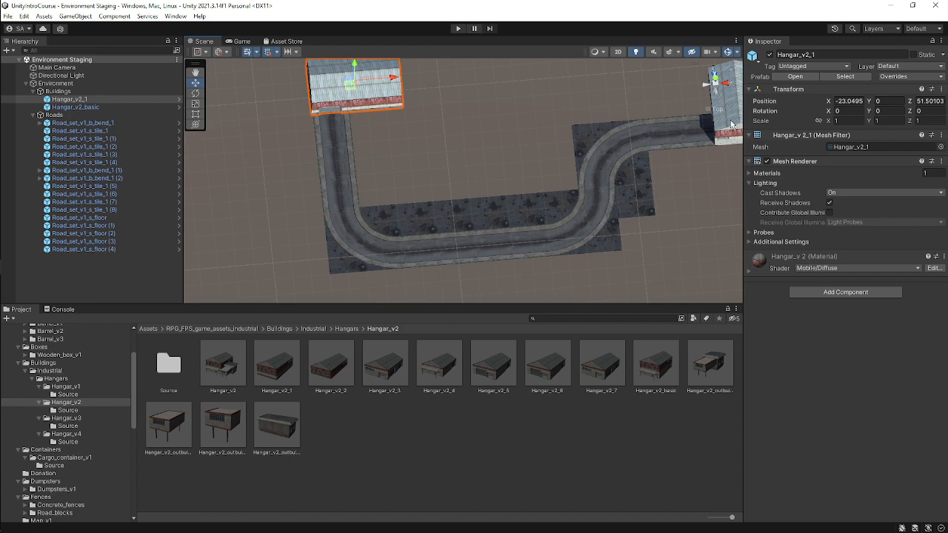
click(715, 80)
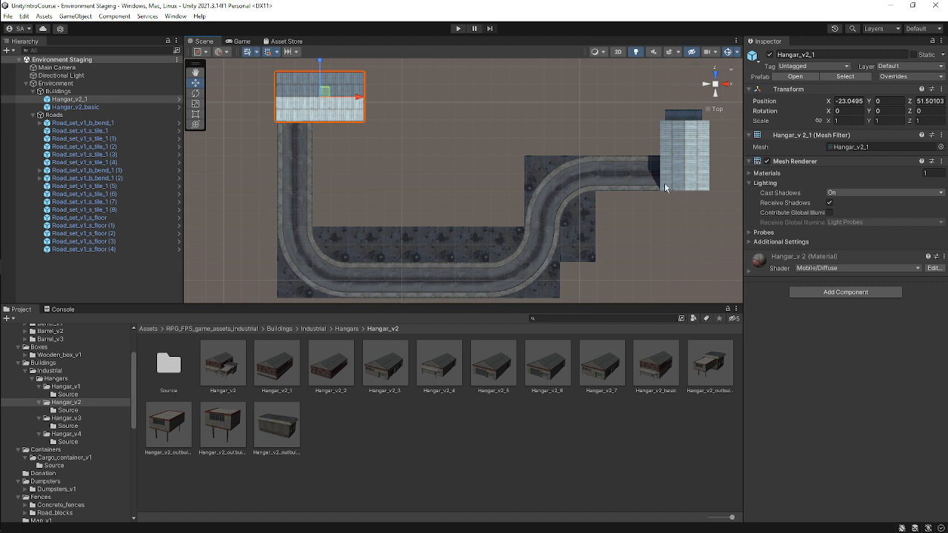
middle_drag(344, 197, 349, 175)
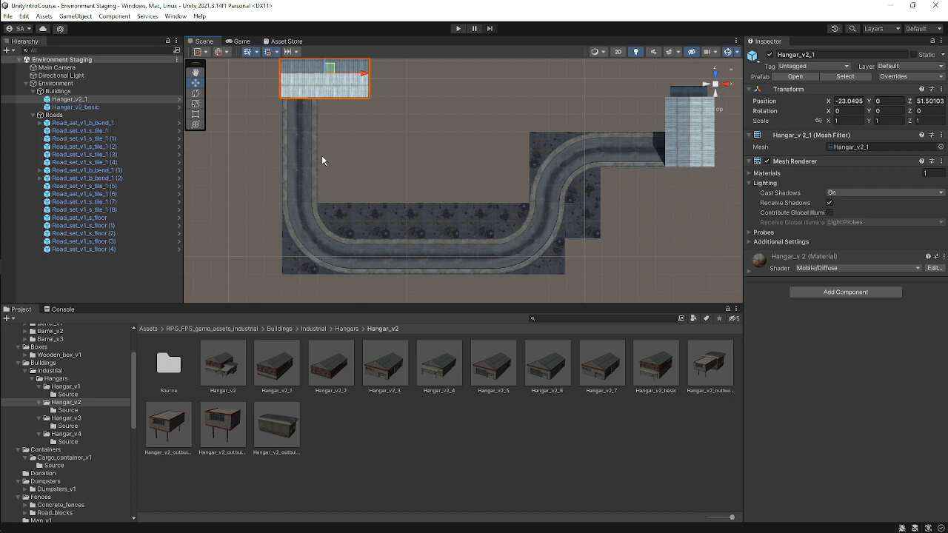
Browse the Fences > Concrete_fences > Concrete_fence_v1 asset folder and preview its fence prefabs.
scroll(96, 413, up, 2)
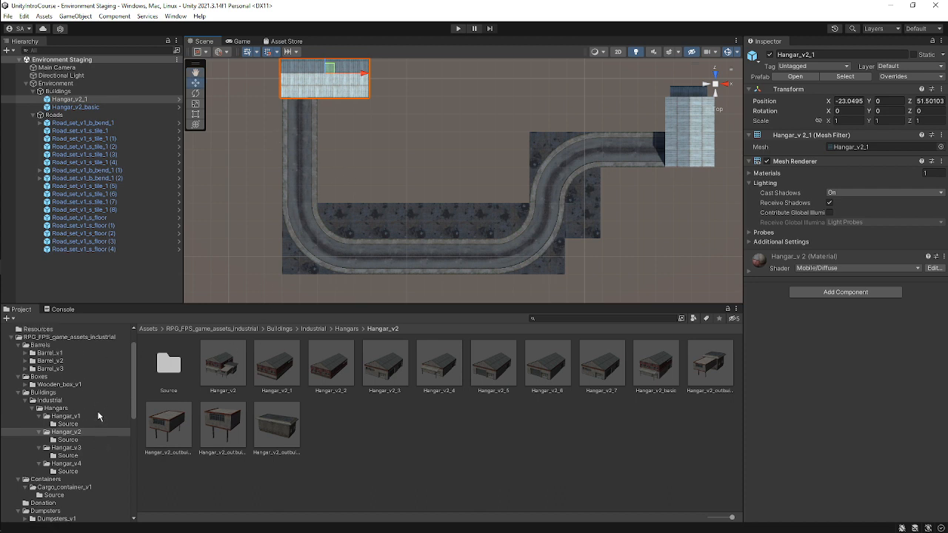
scroll(98, 416, down, 10)
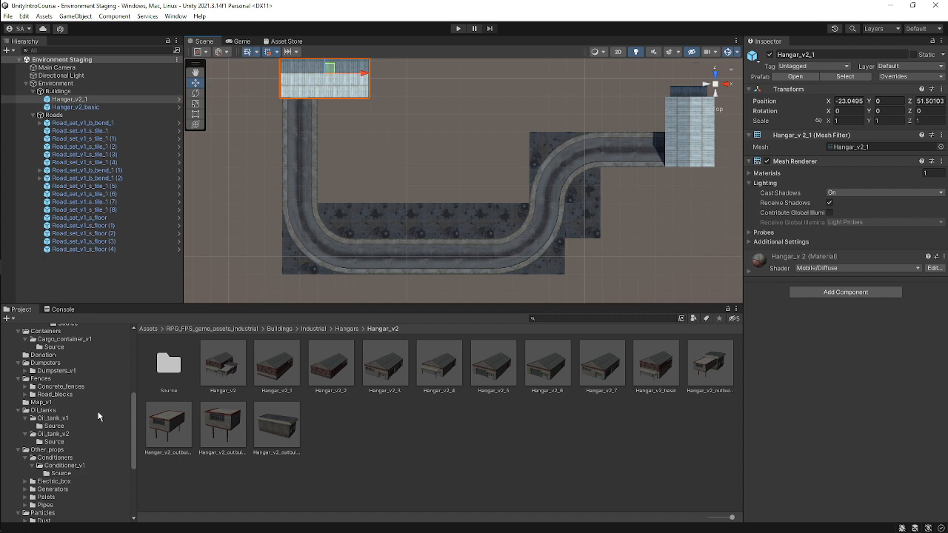
scroll(98, 416, down, 4)
scroll(98, 416, up, 4)
scroll(98, 416, up, 6)
scroll(98, 416, up, 4)
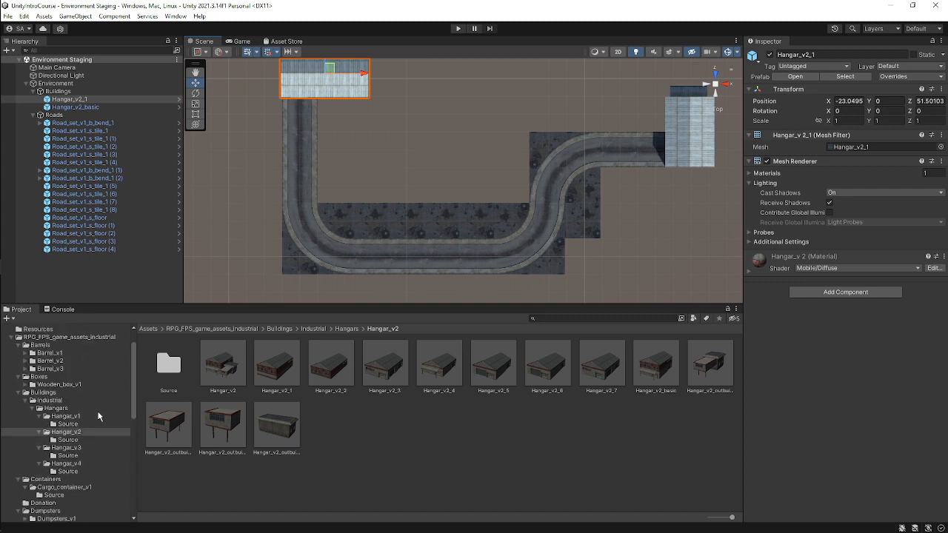
scroll(98, 417, down, 6)
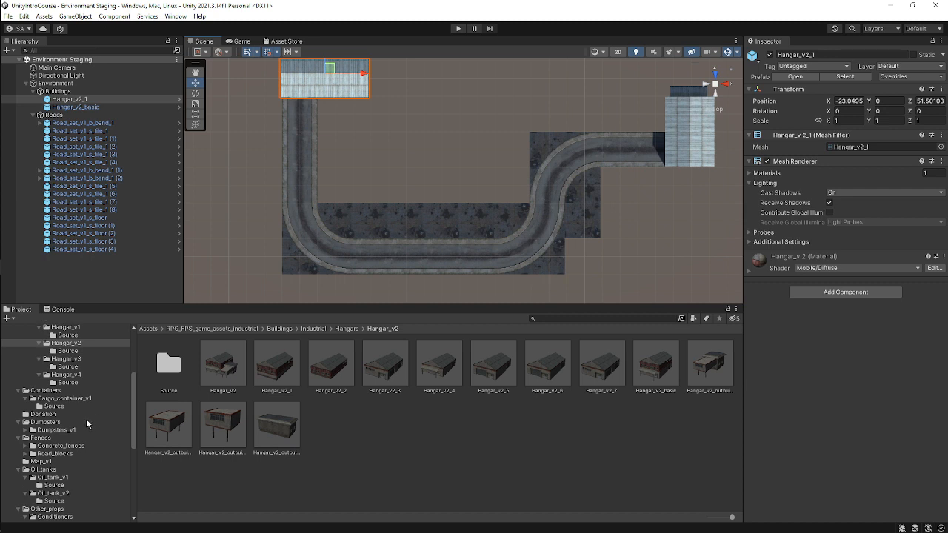
click(86, 421)
click(74, 430)
click(77, 439)
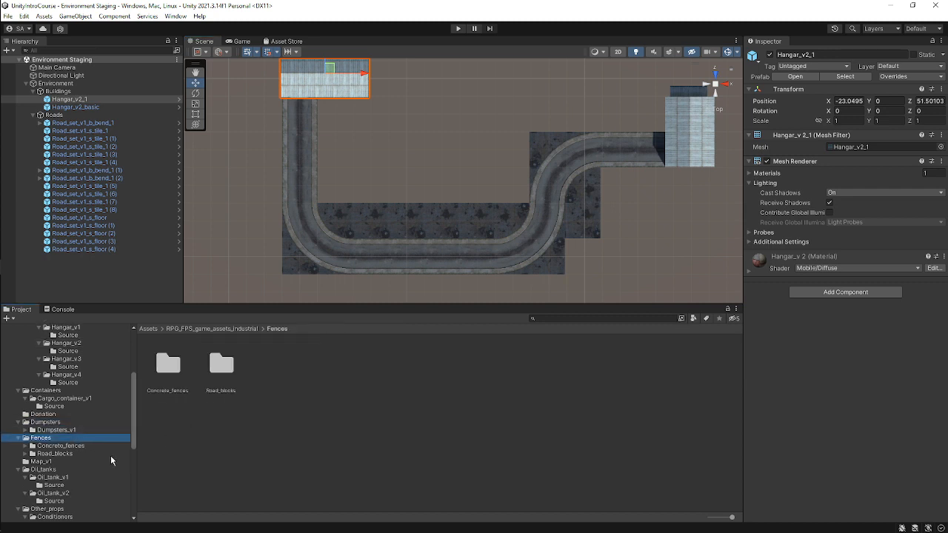
click(74, 445)
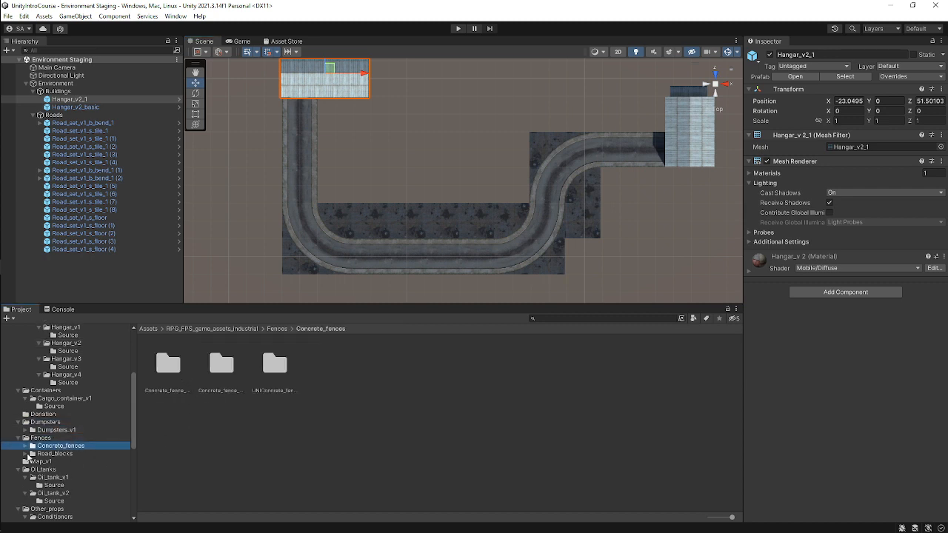
click(33, 446)
click(80, 394)
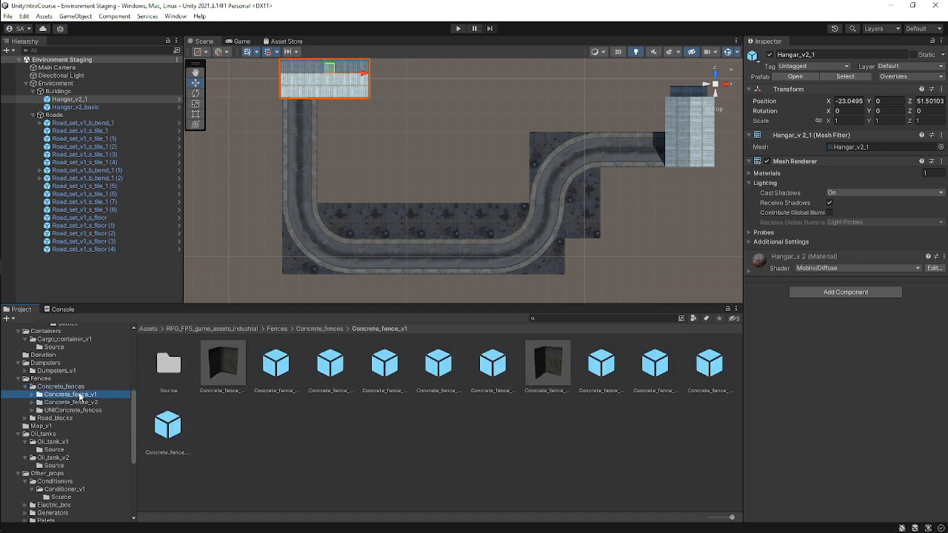
click(601, 370)
drag(854, 393, 743, 413)
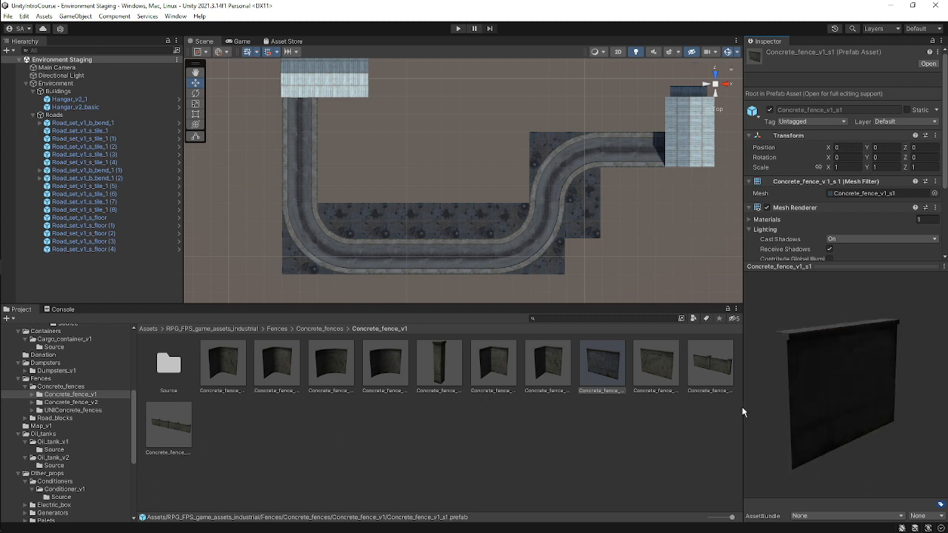
click(712, 370)
drag(819, 416, 777, 415)
click(169, 426)
scroll(313, 206, down, 2)
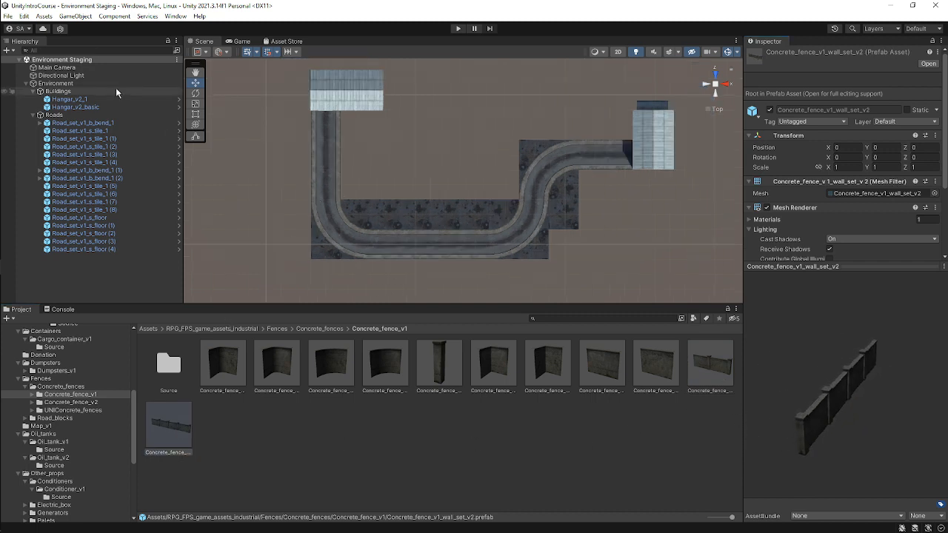
Create an empty GameObject named Fences under Environment, collapsing the Roads group.
click(46, 83)
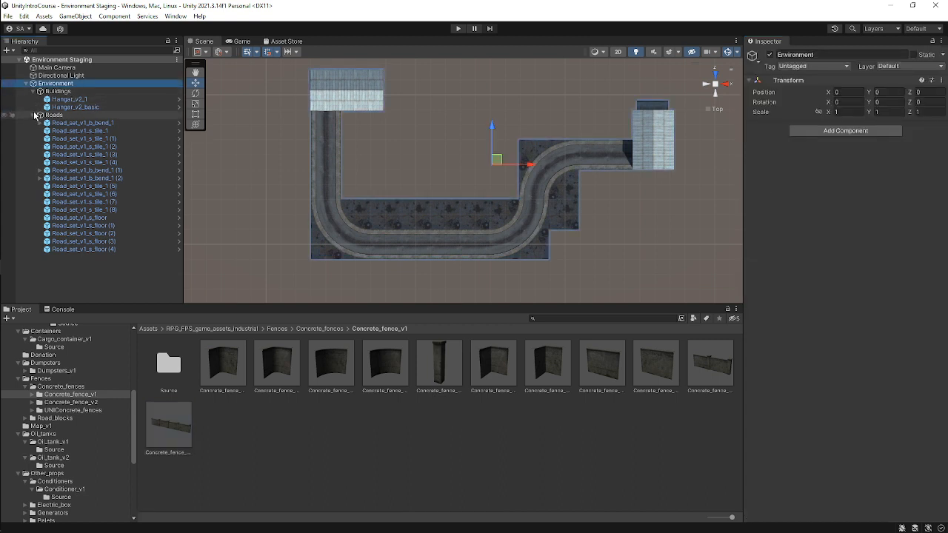
click(33, 115)
right_click(86, 83)
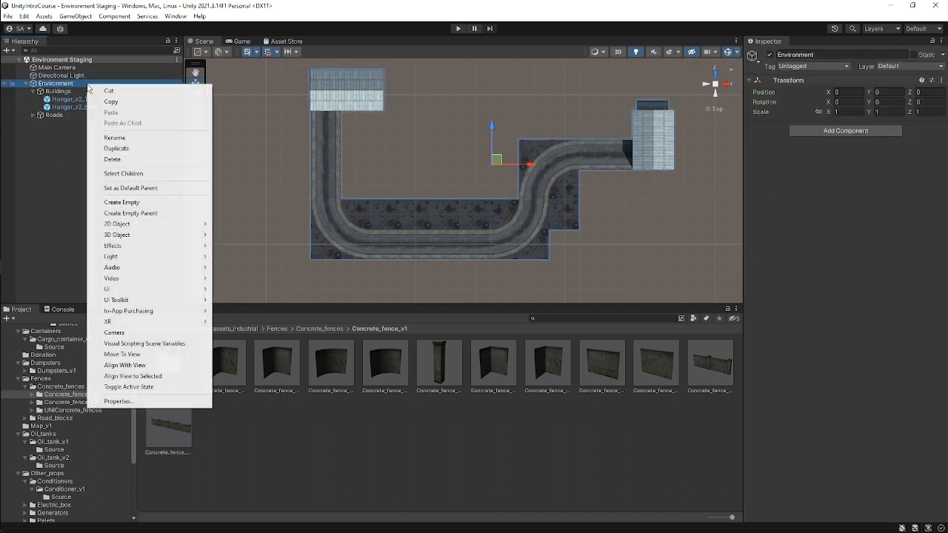
click(141, 204)
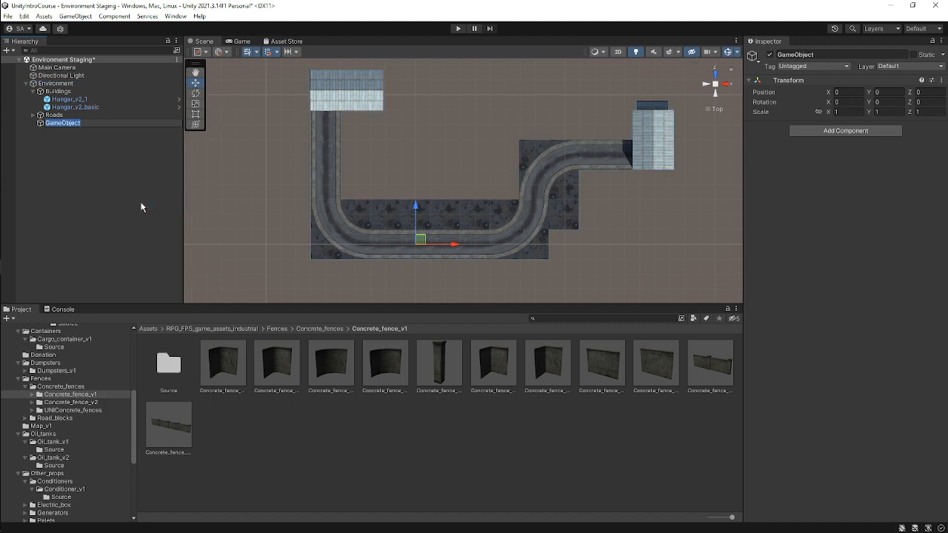
text(Fences)
key(Return)
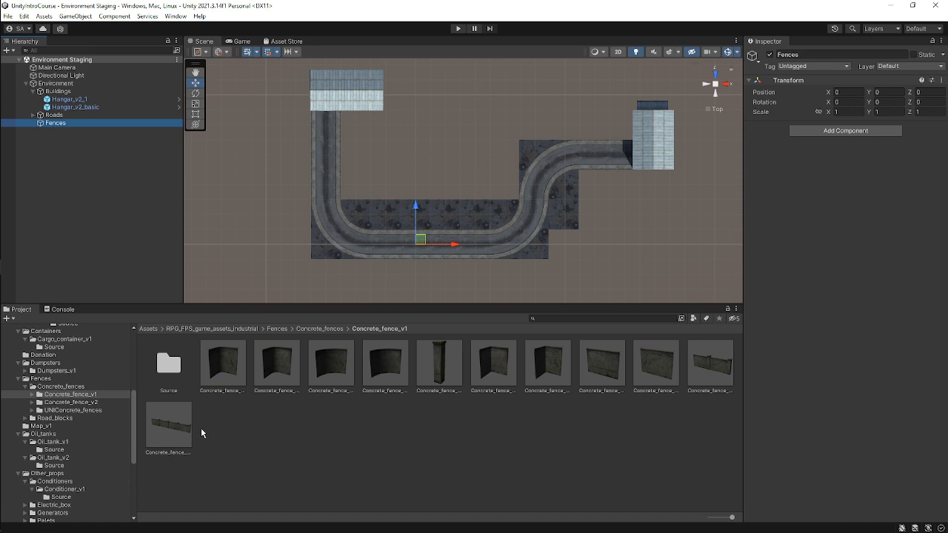
Add the Concrete_fence_v1_wall_set_v2 prefab into the Fences group.
click(171, 431)
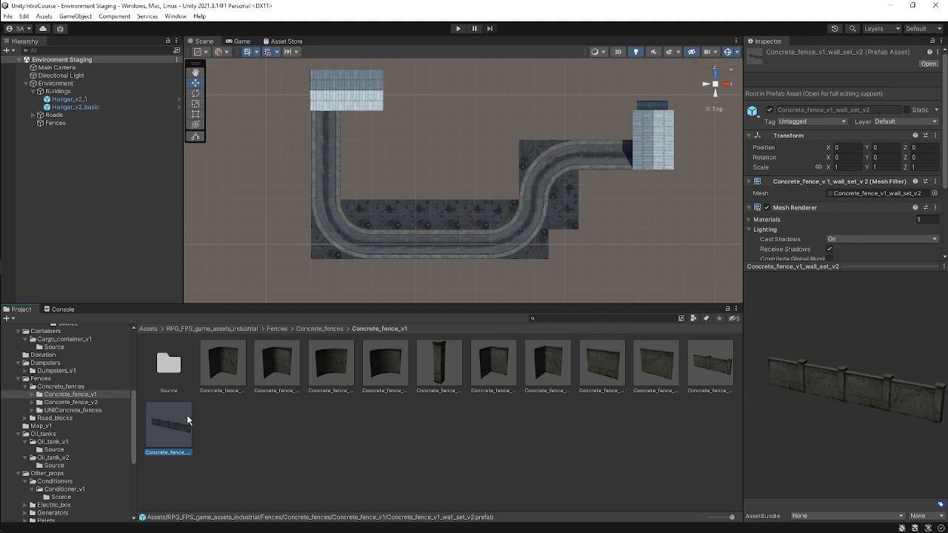
drag(178, 424, 82, 122)
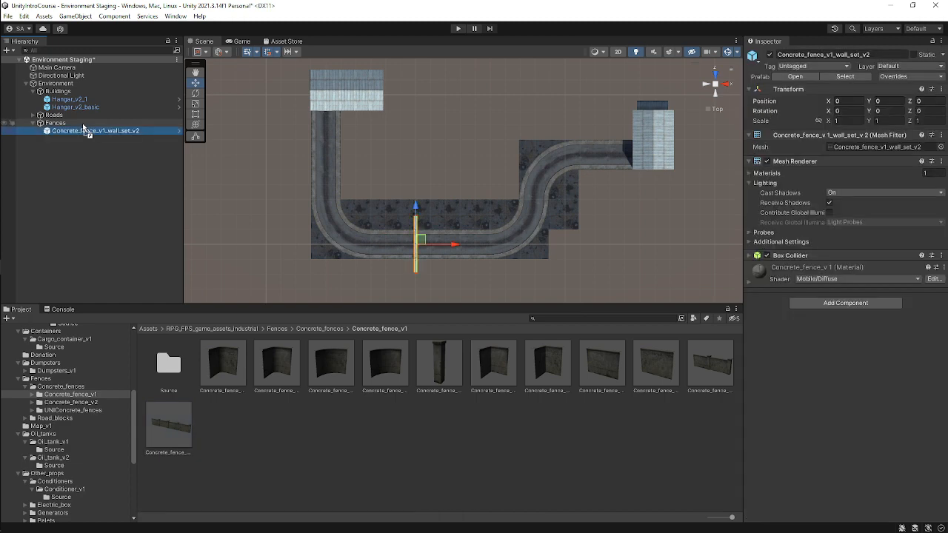
scroll(483, 252, up, 2)
alt+drag(483, 251, 377, 178)
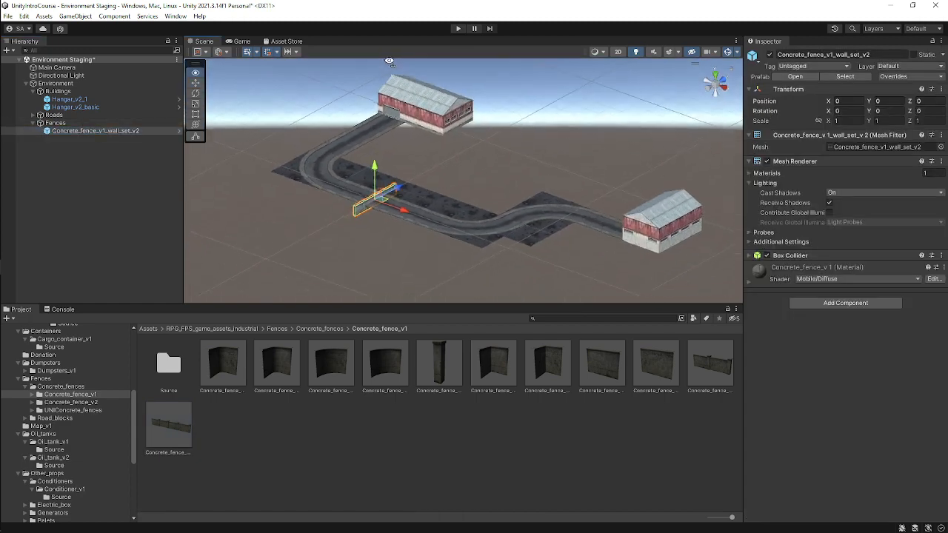
scroll(373, 190, up, 2)
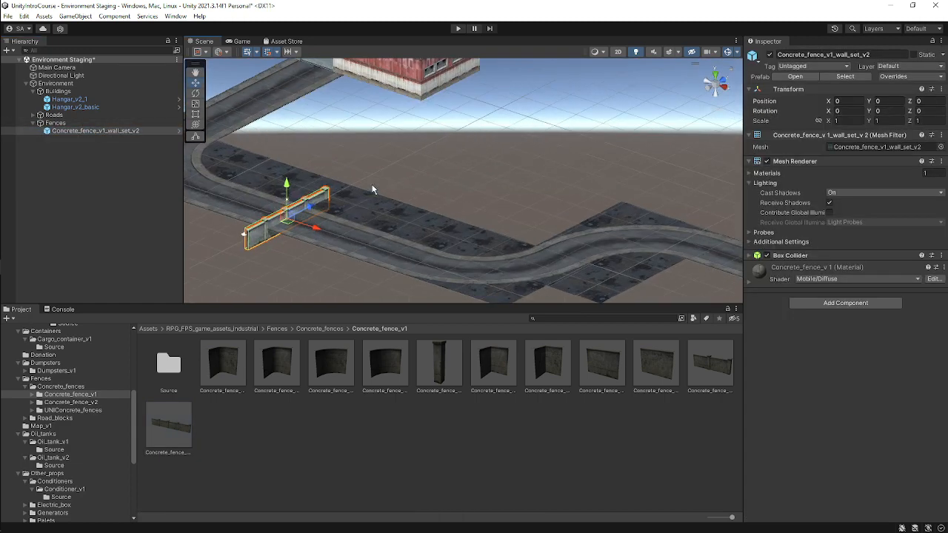
click(718, 74)
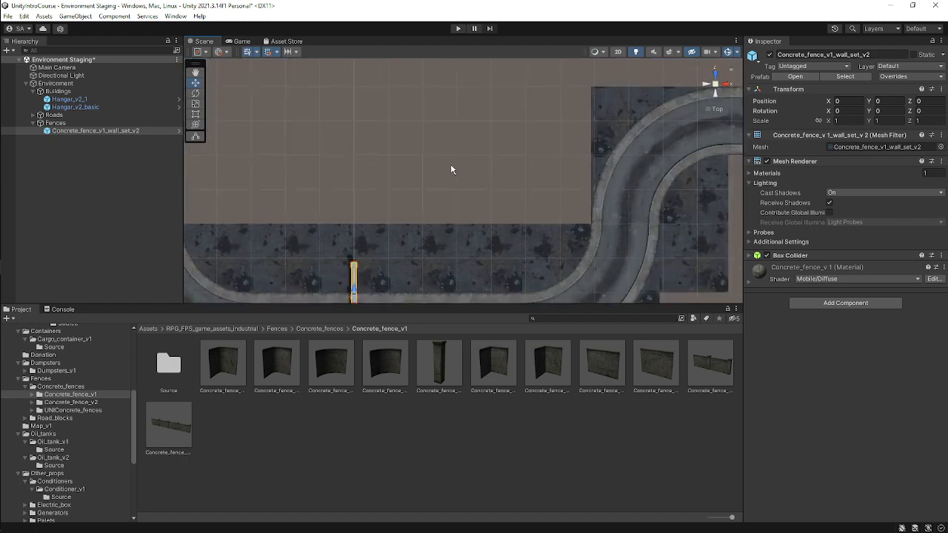
middle_drag(450, 166, 534, 126)
scroll(522, 139, down, 3)
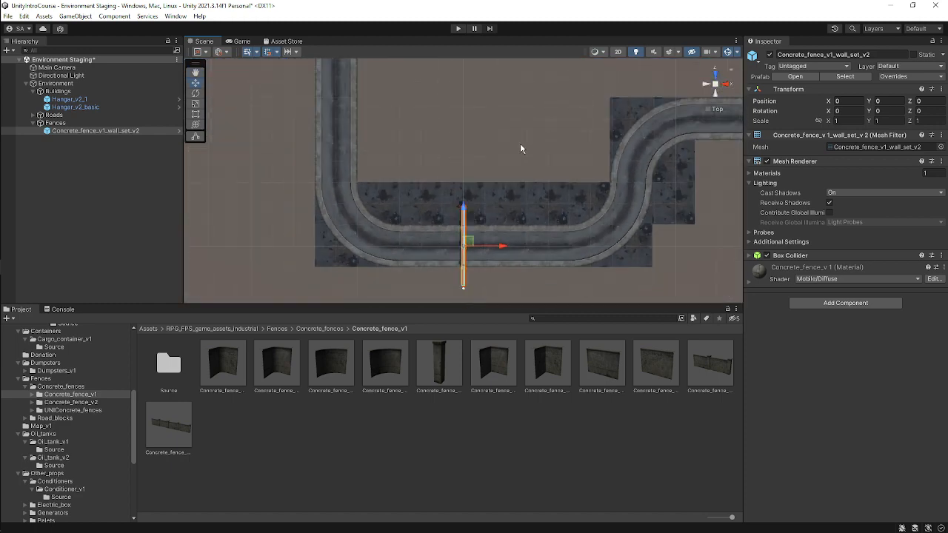
Move the fence prefab beside the road's left edge next to the hangar, at about X -35, Y 2, Z 35.5.
middle_drag(512, 190, 560, 227)
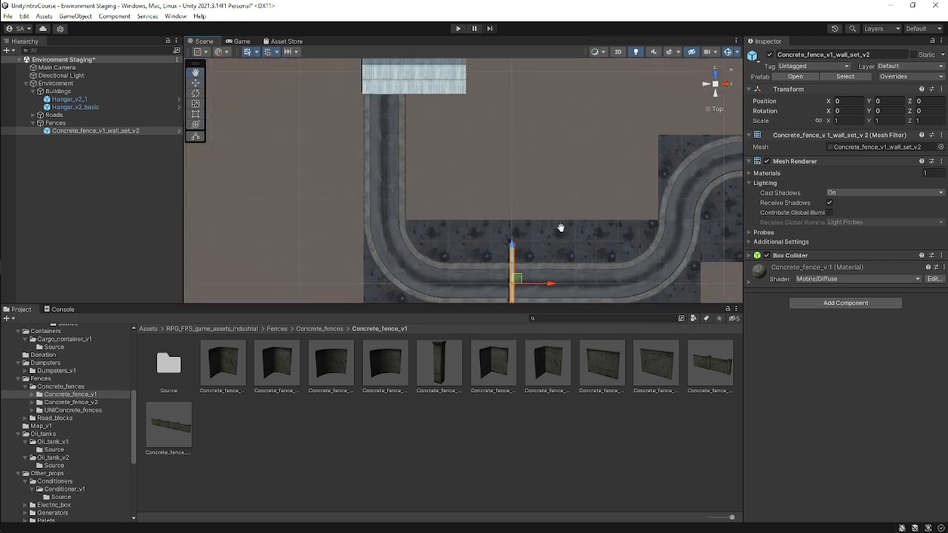
scroll(552, 220, down, 3)
scroll(503, 243, up, 1)
scroll(509, 258, up, 1)
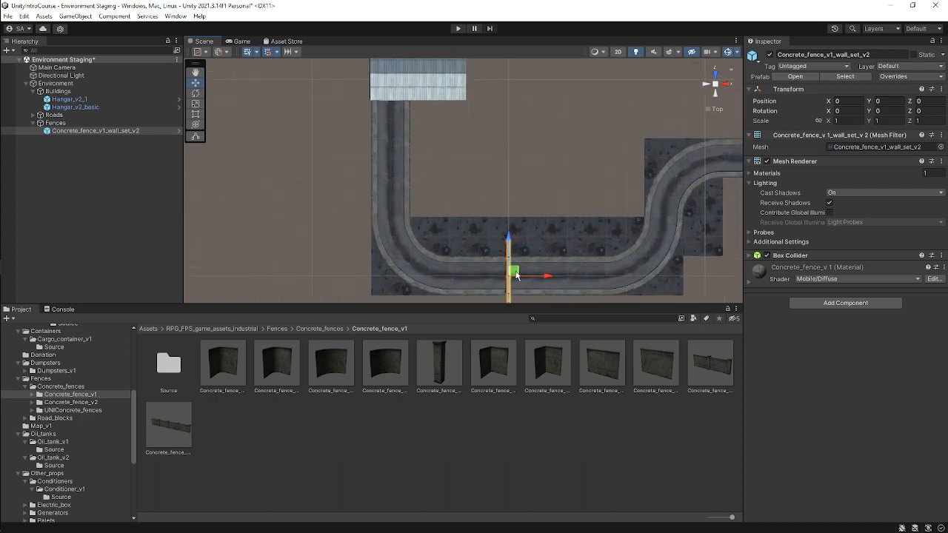
drag(516, 275, 380, 130)
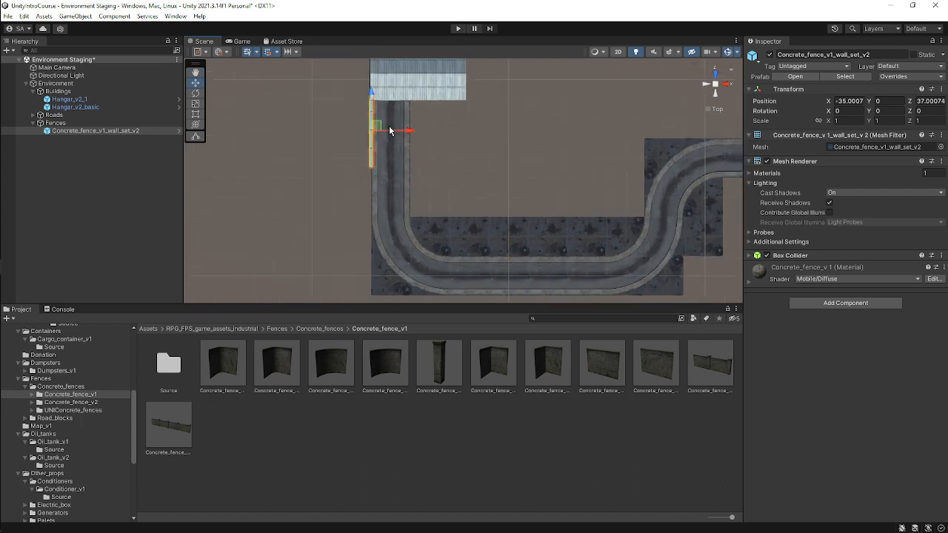
scroll(382, 119, up, 4)
middle_drag(375, 90, 423, 167)
scroll(423, 168, up, 4)
alt+drag(480, 152, 425, 99)
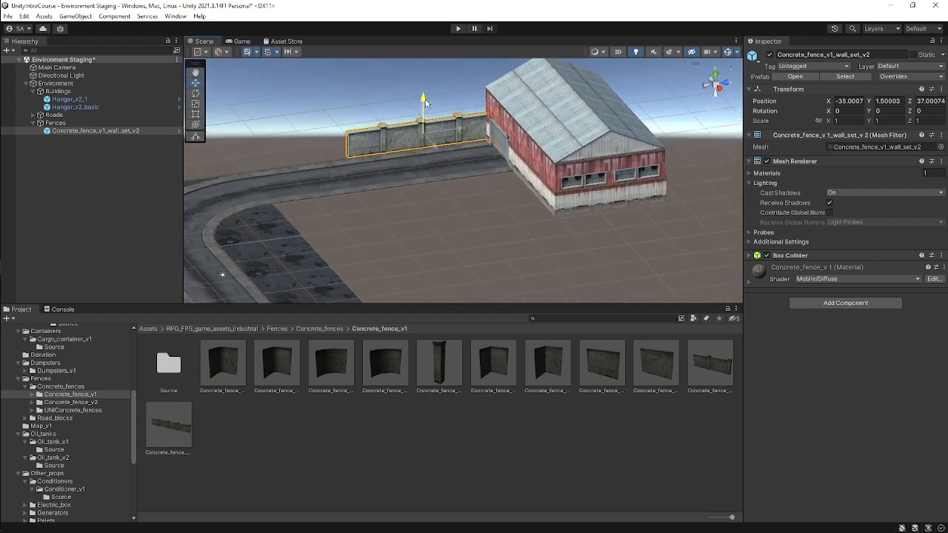
scroll(351, 142, up, 3)
middle_drag(351, 142, 422, 210)
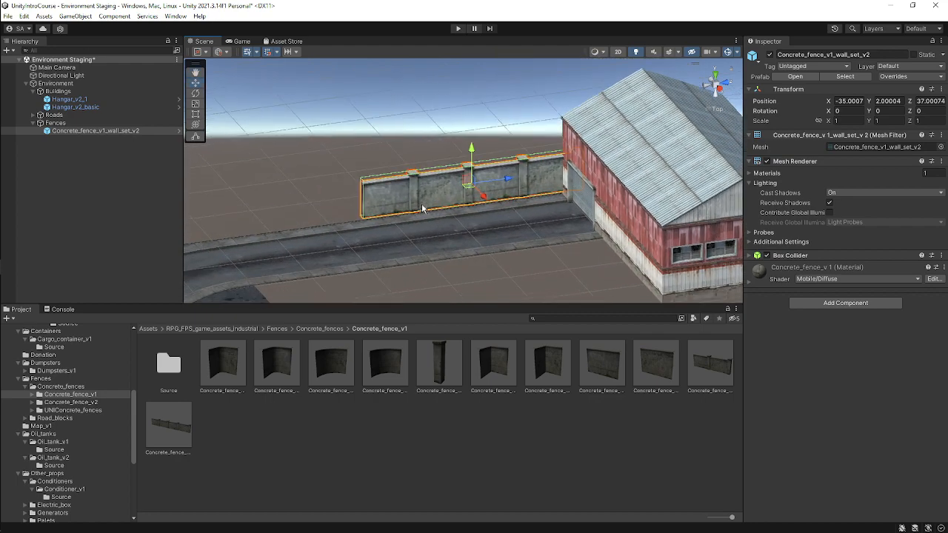
alt+drag(462, 215, 466, 183)
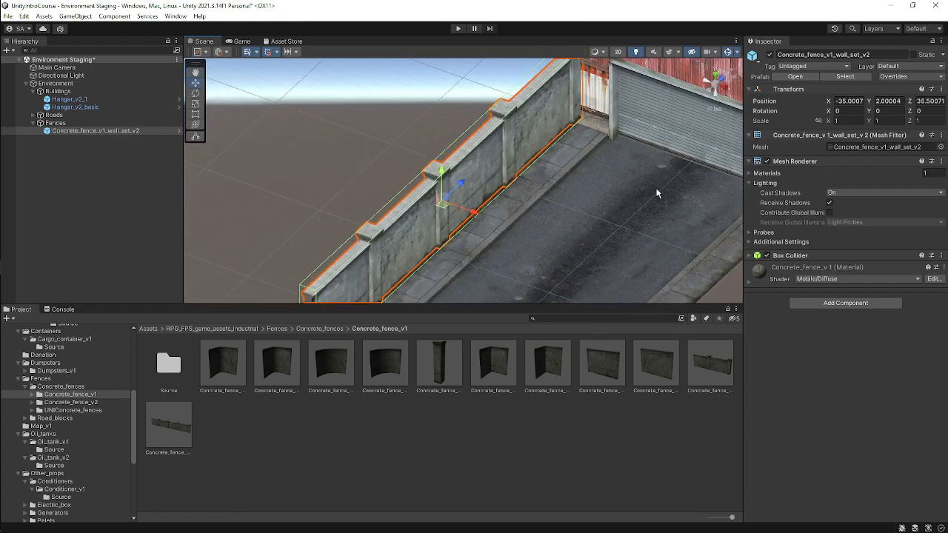
Duplicate the fence segment and move the copy further down along the road's left edge.
alt+drag(658, 194, 736, 134)
click(714, 75)
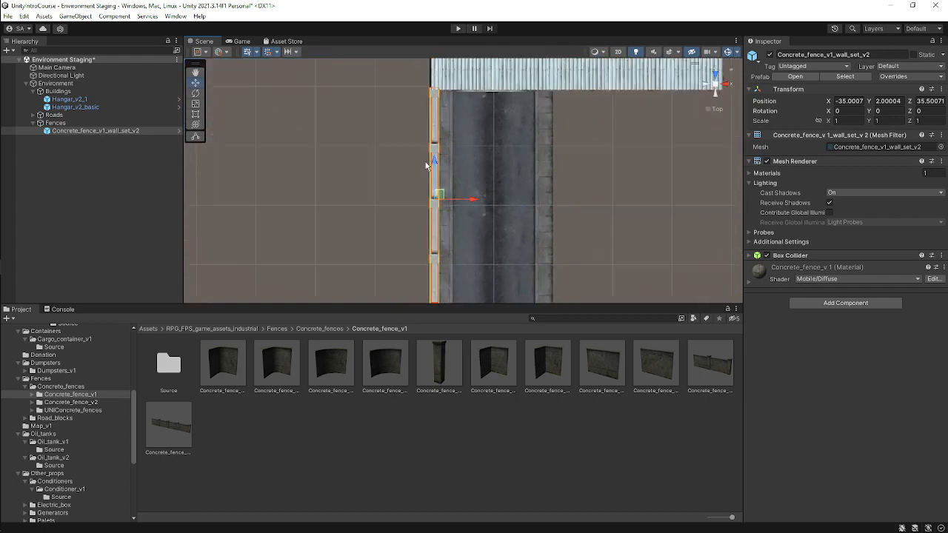
scroll(428, 163, down, 5)
middle_drag(554, 231, 361, 176)
scroll(444, 153, down, 10)
scroll(444, 153, down, 4)
key(ctrl+d)
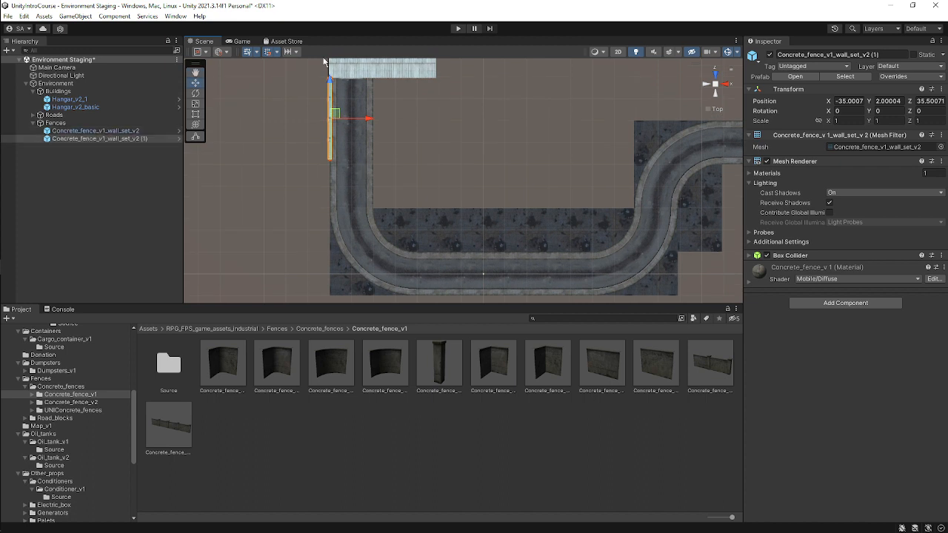
drag(330, 83, 331, 160)
Duplicate the second fence segment and move the third copy further down the road's left edge.
scroll(356, 140, up, 7)
click(355, 140)
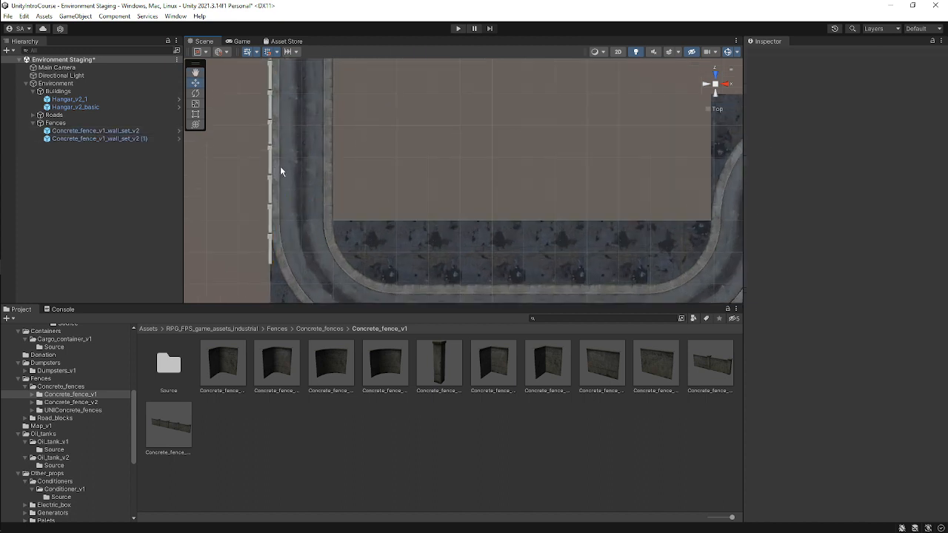
scroll(268, 148, down, 4)
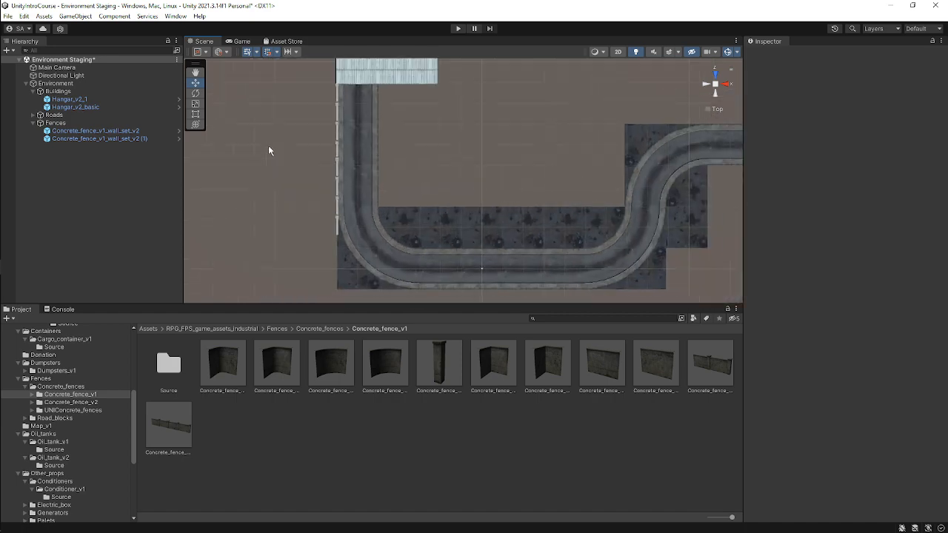
click(357, 195)
key(ctrl+d)
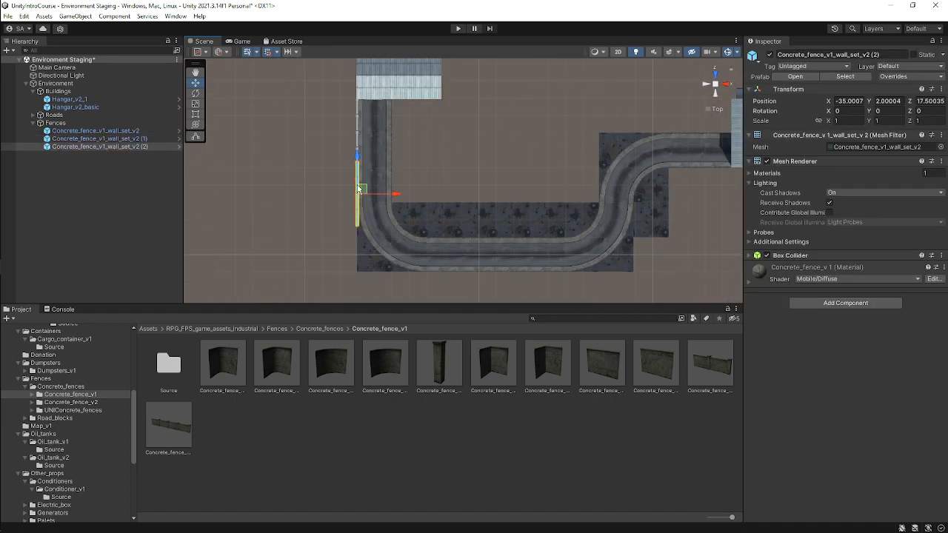
drag(358, 159, 367, 220)
click(442, 242)
scroll(459, 239, up, 4)
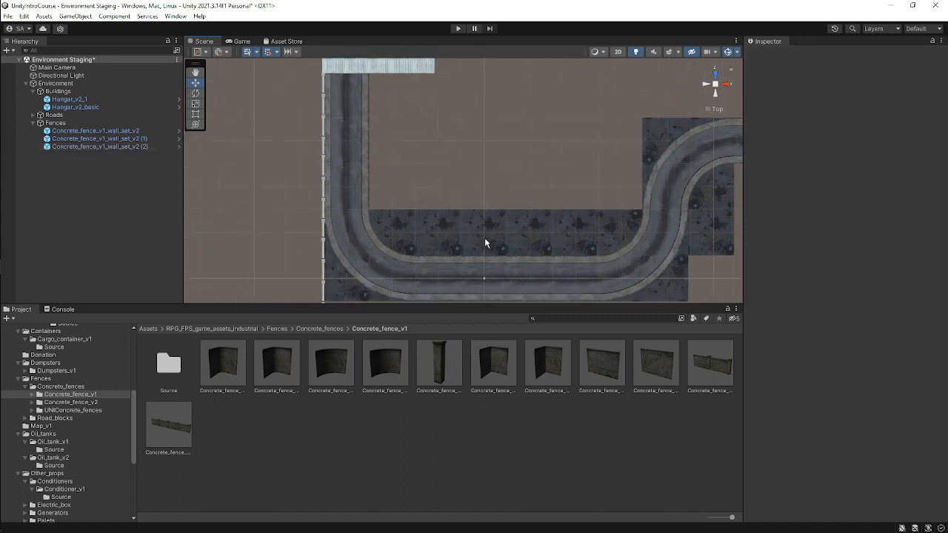
Examine the alignment of the fence line along the road in perspective view.
alt+drag(503, 198, 571, 202)
click(567, 83)
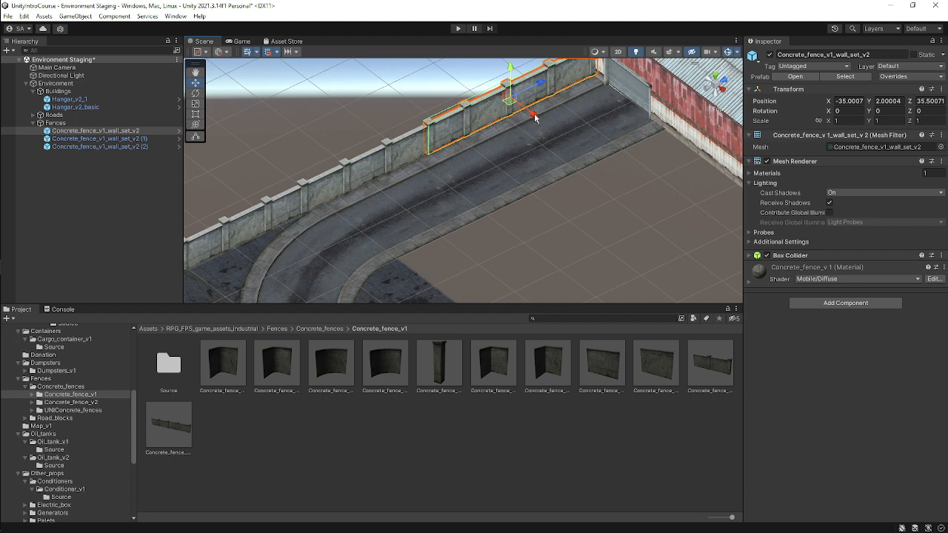
alt+drag(492, 144, 624, 158)
middle_drag(356, 122, 494, 206)
alt+drag(494, 206, 494, 192)
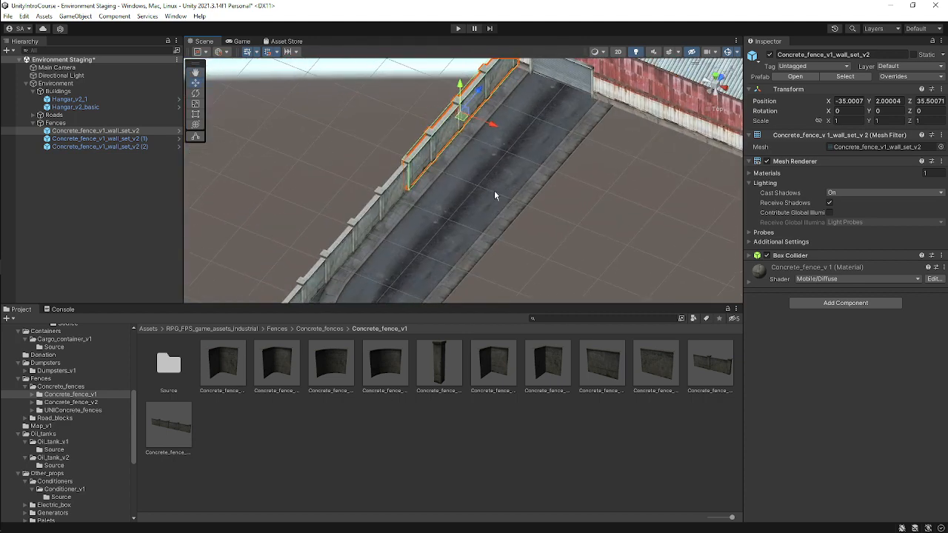
key(f)
click(376, 110)
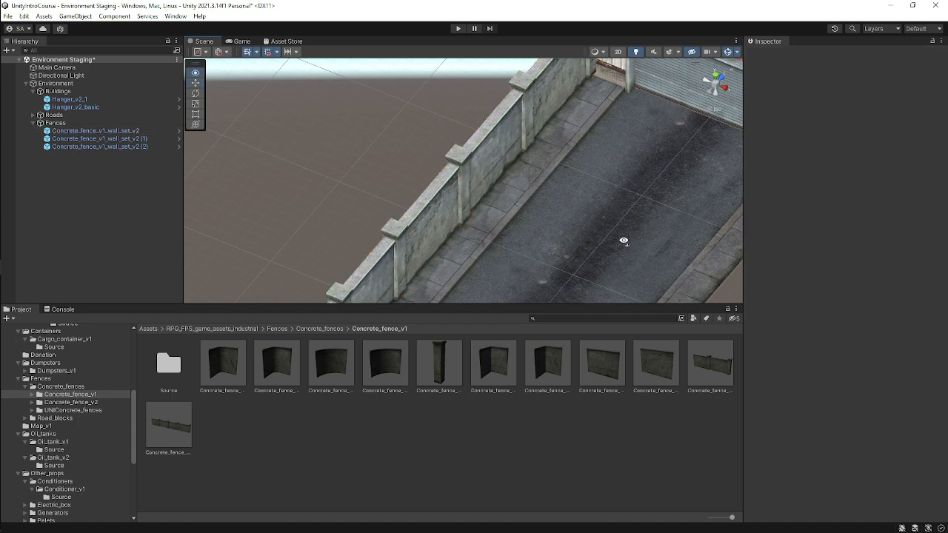
Select all three fence segments and lower them together to a height of about Y 1.5.
alt+drag(619, 243, 512, 162)
alt+drag(679, 243, 626, 208)
click(626, 207)
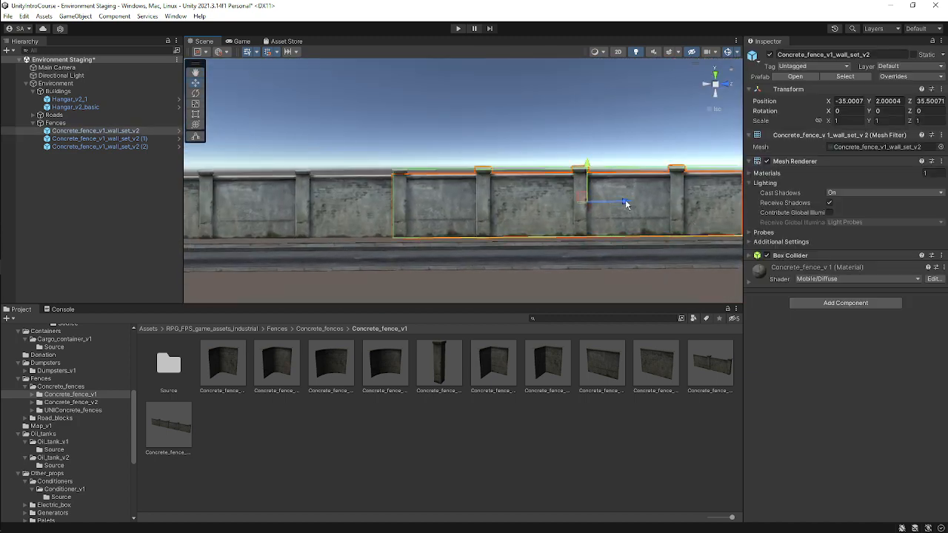
scroll(625, 207, down, 5)
middle_drag(594, 209, 711, 225)
shift+click(465, 222)
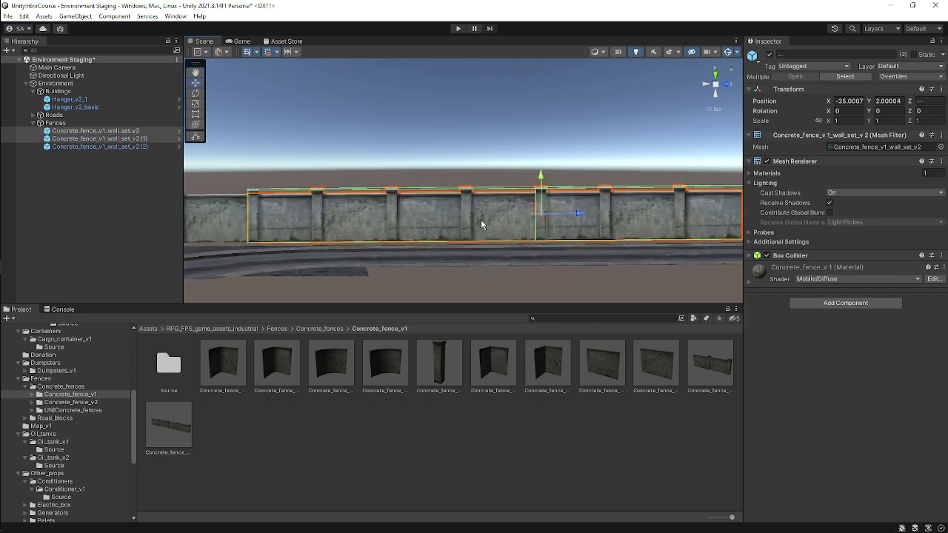
scroll(582, 207, up, 2)
shift+click(292, 208)
scroll(379, 225, down, 2)
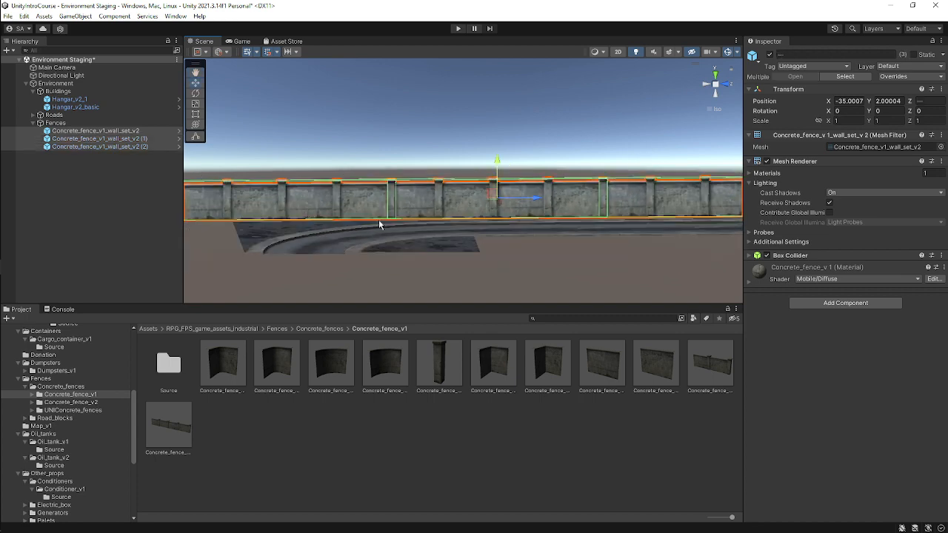
scroll(580, 238, up, 5)
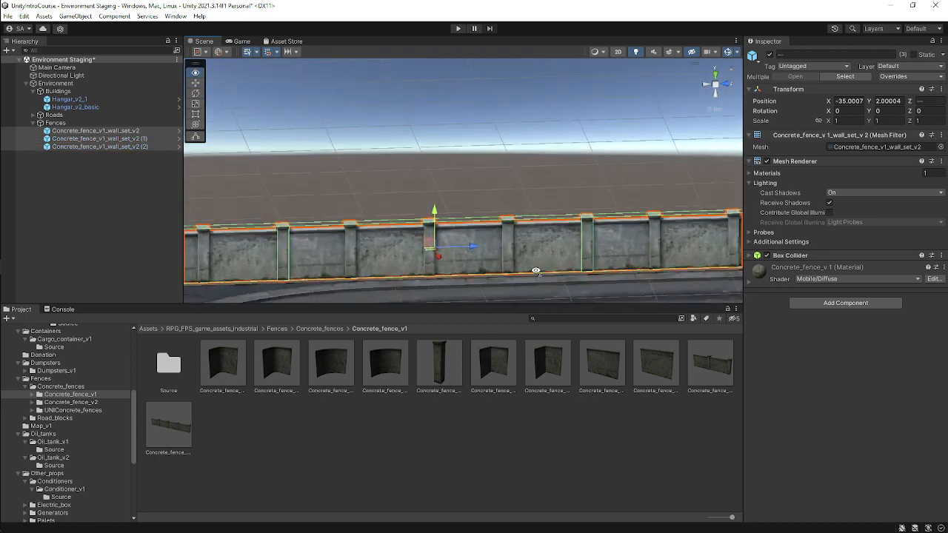
drag(434, 211, 434, 215)
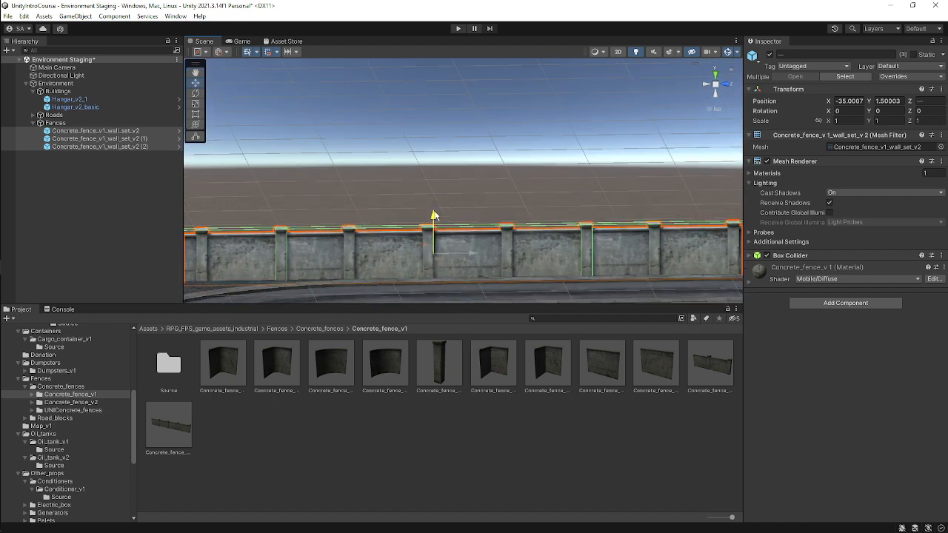
Examine the finished fence line along the road from perspective and top views.
click(466, 166)
alt+drag(467, 166, 658, 241)
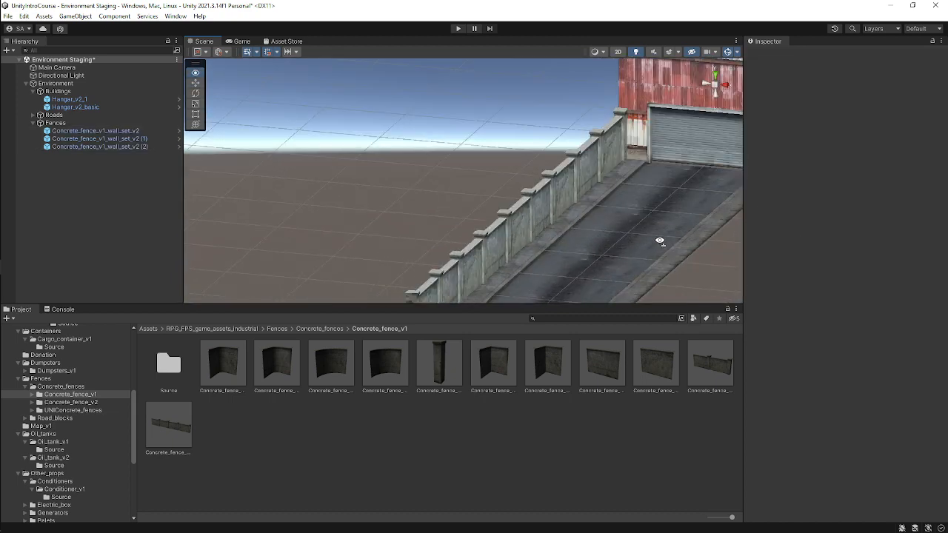
scroll(629, 203, down, 5)
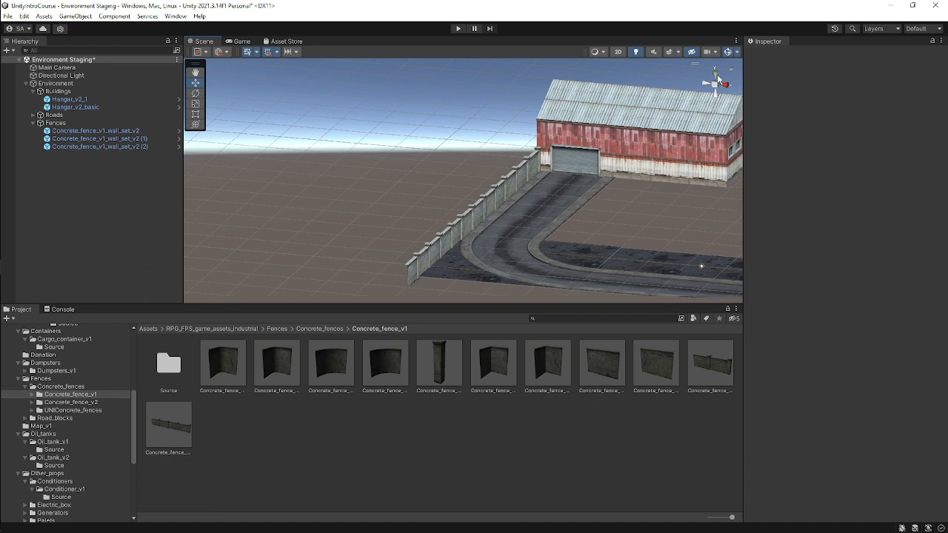
click(716, 74)
middle_drag(480, 174, 411, 74)
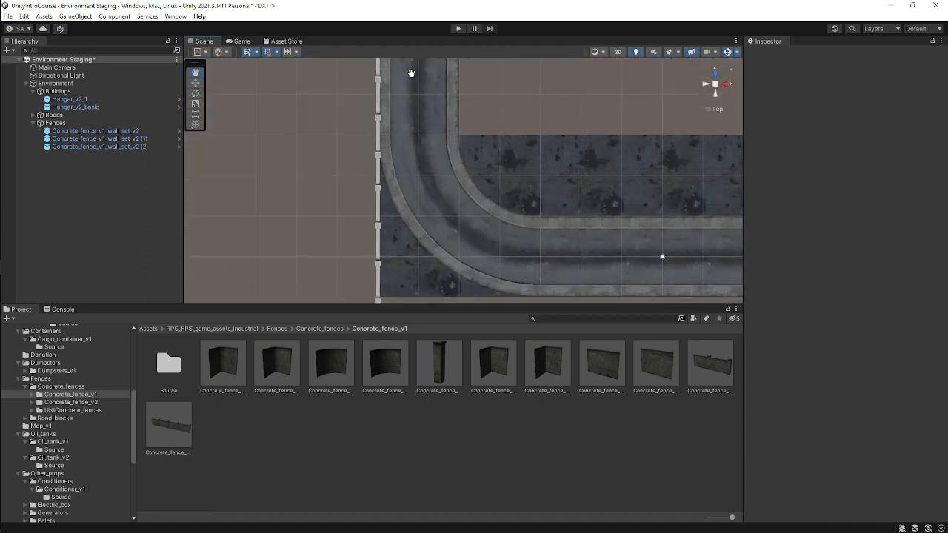
scroll(454, 152, down, 5)
middle_drag(510, 191, 442, 160)
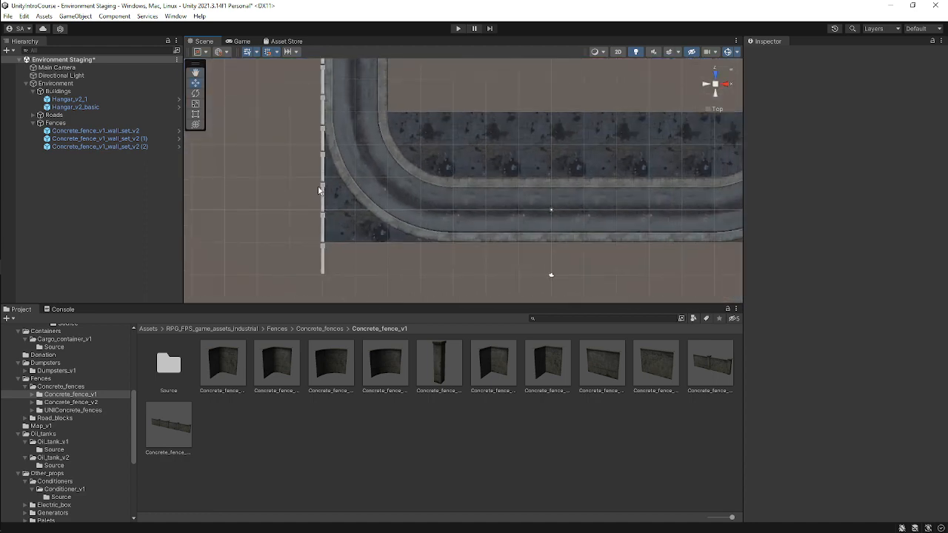
scroll(371, 203, down, 6)
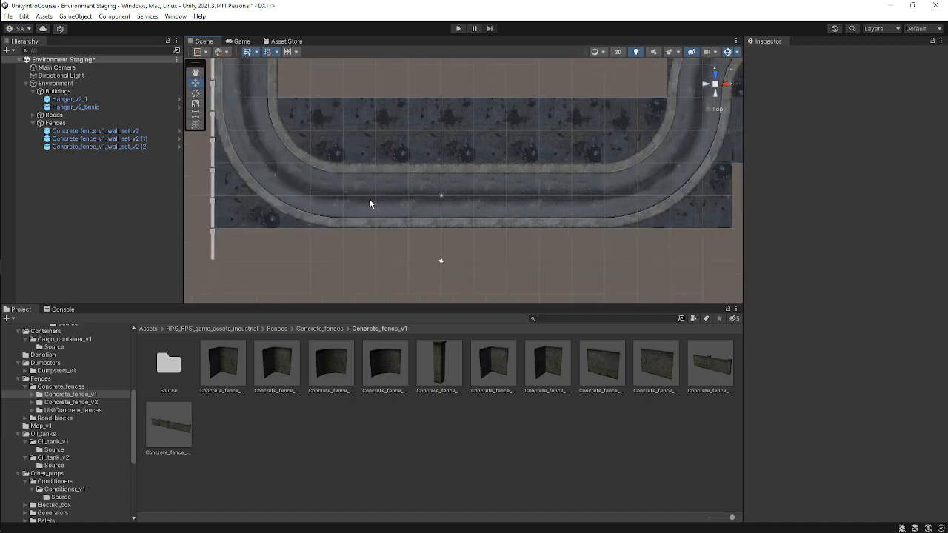
middle_drag(462, 226, 416, 208)
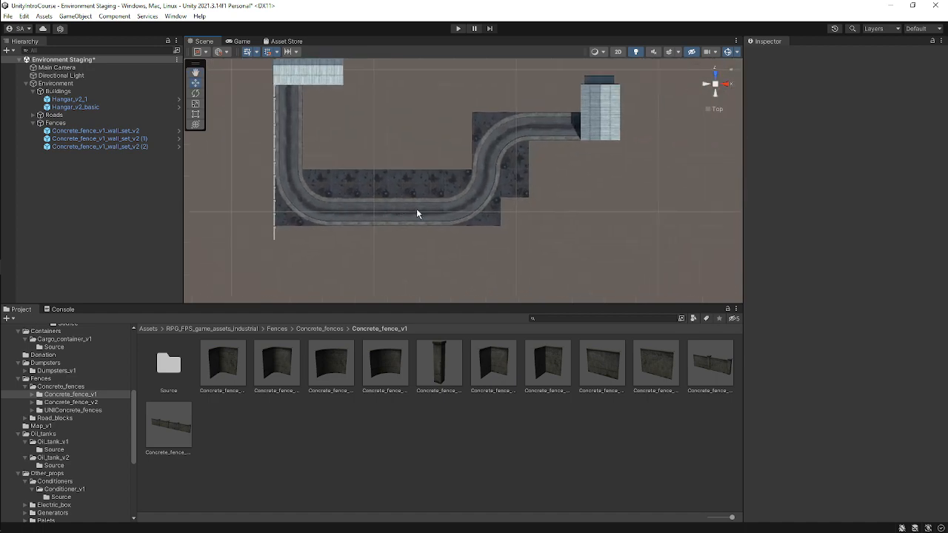
scroll(392, 214, up, 3)
Duplicate the lowest fence segment and set the copy's Y rotation to 90.
click(216, 206)
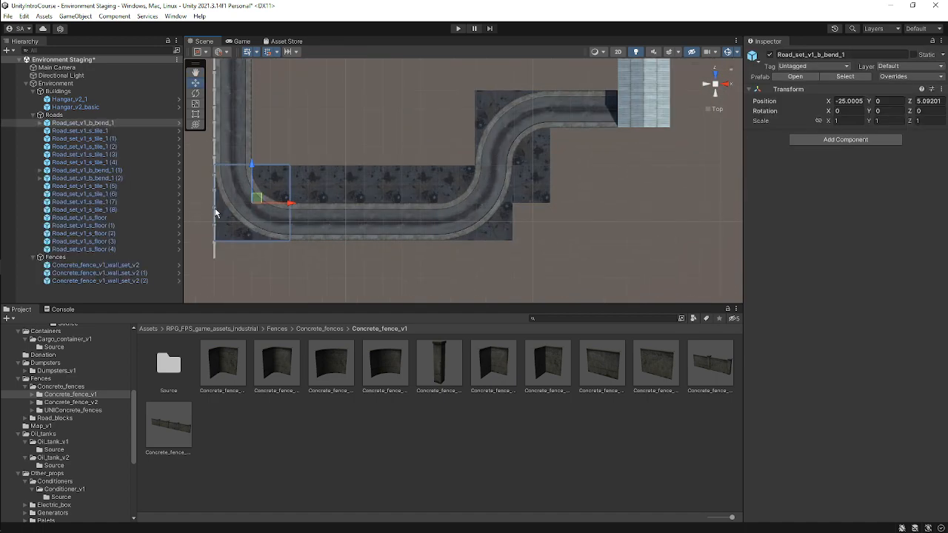
click(216, 206)
scroll(222, 215, up, 2)
scroll(221, 215, down, 3)
middle_drag(296, 217, 355, 226)
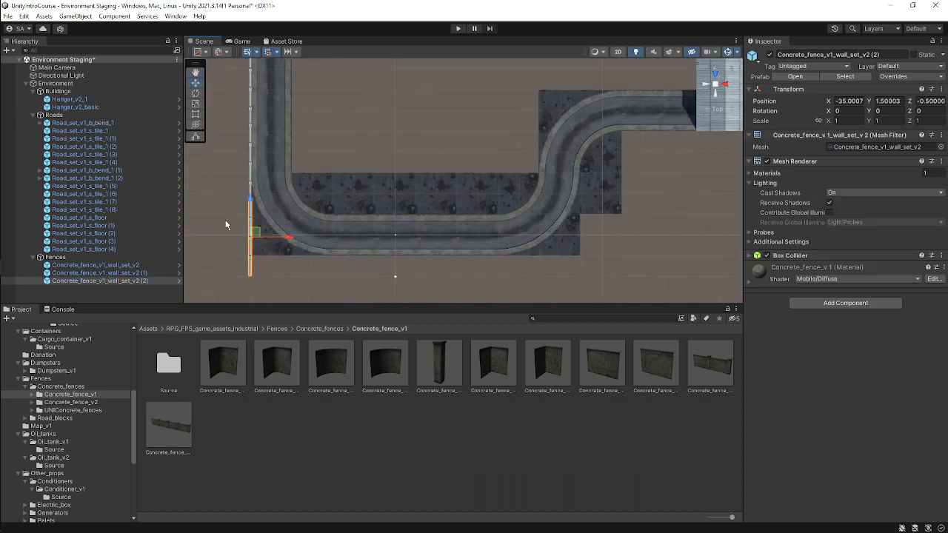
key(ctrl+d)
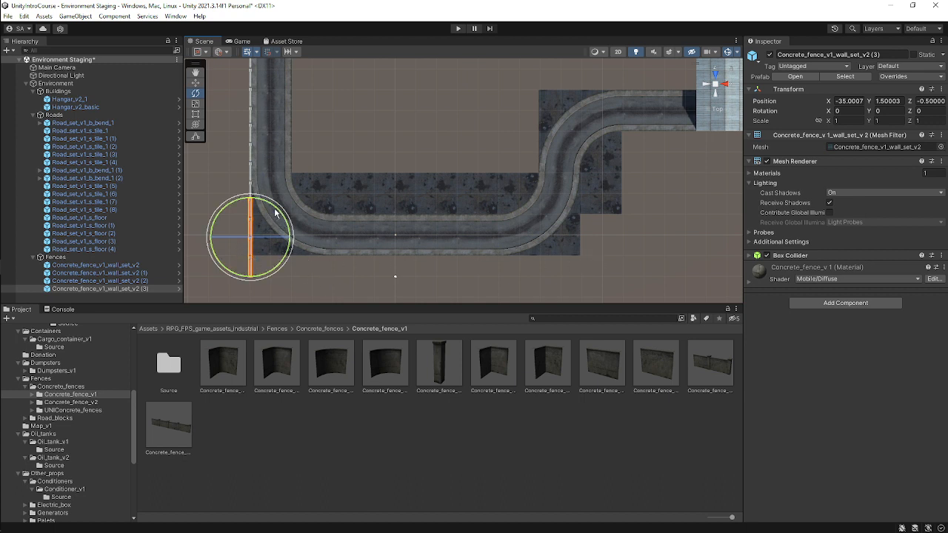
ctrl+drag(275, 212, 307, 317)
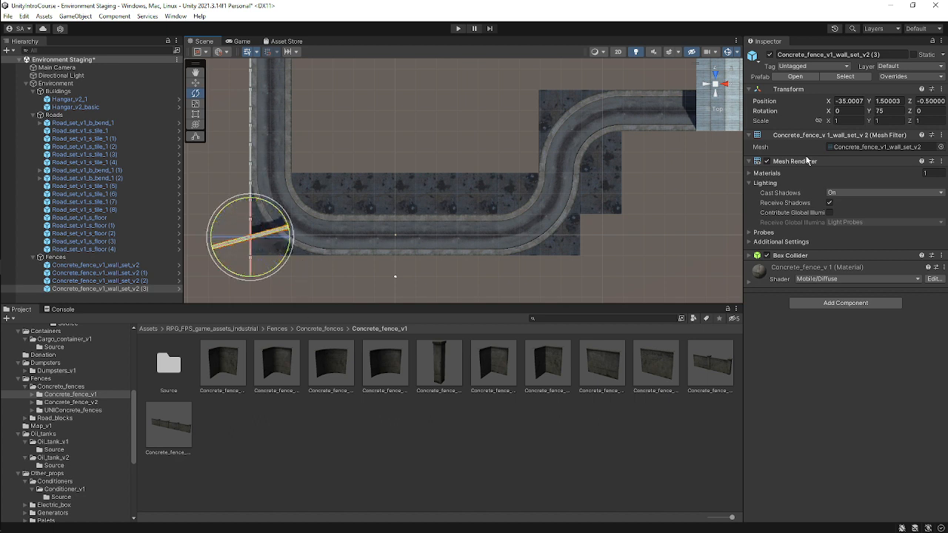
click(881, 110)
text(90)
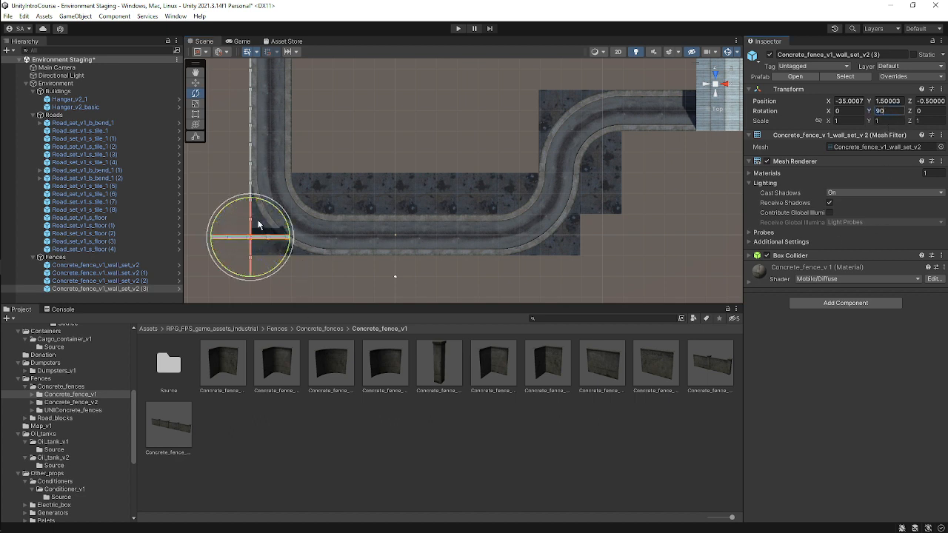
text(w)
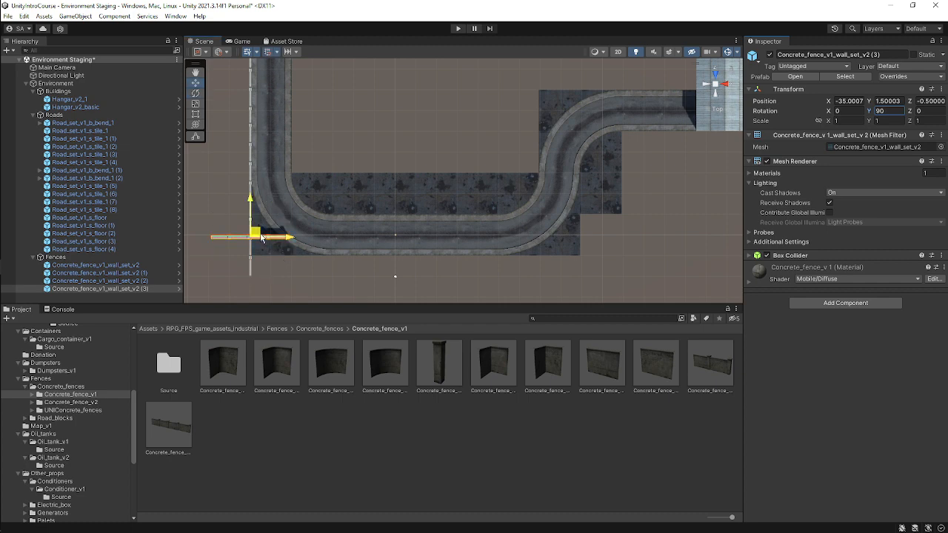
Move the rotated fence along the road's lower edge to about X -26, Z -5, at the corner.
drag(257, 234, 295, 252)
scroll(295, 252, up, 10)
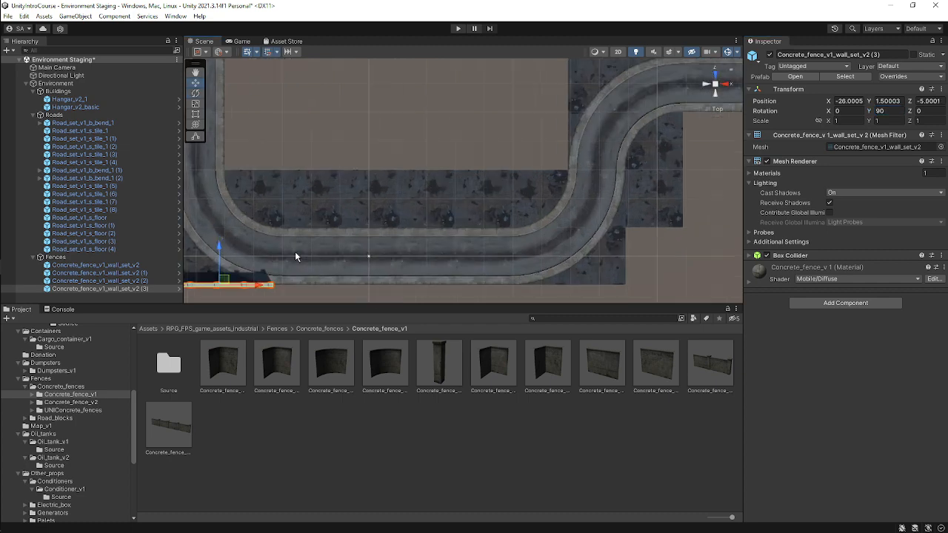
middle_drag(296, 253, 557, 136)
scroll(486, 191, up, 1)
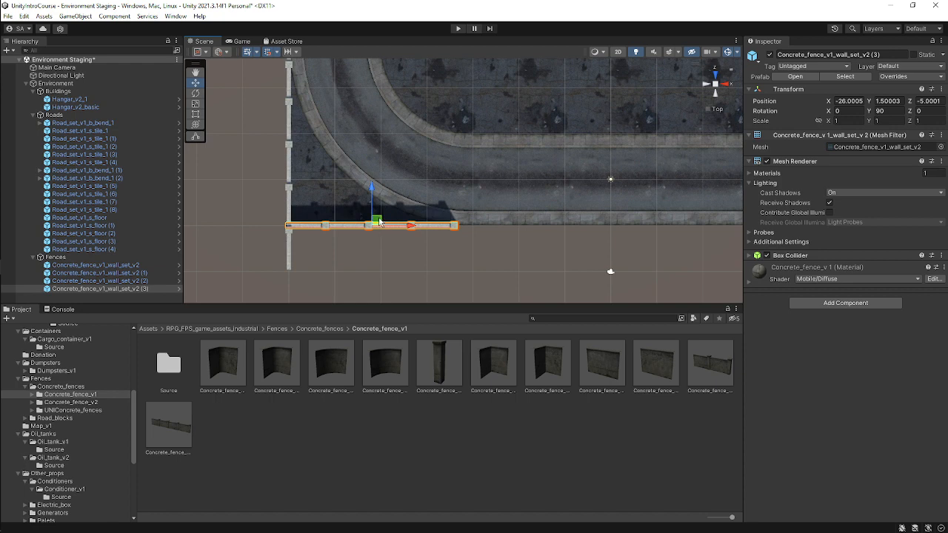
drag(384, 224, 379, 223)
scroll(471, 227, down, 6)
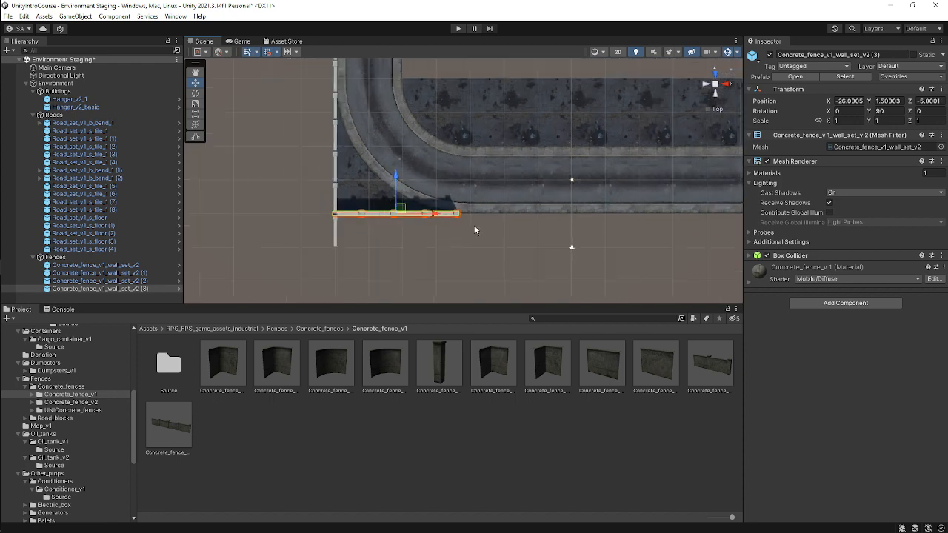
Duplicate the corner fence segment and move the copy along the road's lower edge.
middle_drag(472, 227, 364, 223)
scroll(400, 195, down, 10)
middle_drag(402, 195, 351, 256)
scroll(351, 252, down, 3)
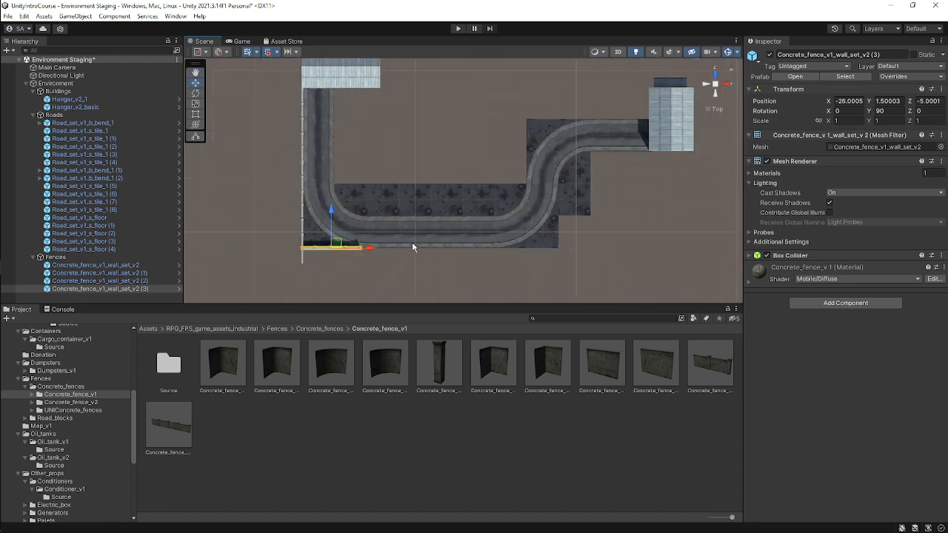
middle_drag(415, 248, 365, 229)
key(ctrl+d)
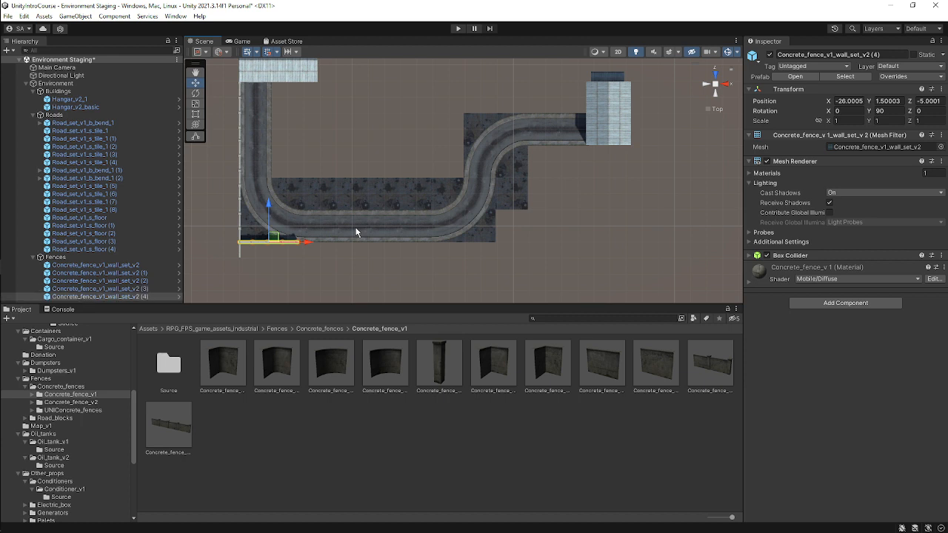
drag(307, 242, 478, 261)
scroll(366, 241, up, 2)
Duplicate more fence segments and move them further along the lower edge, extending the fence line past the road bend.
key(ctrl+d)
key(ctrl+d)
middle_drag(520, 242, 444, 242)
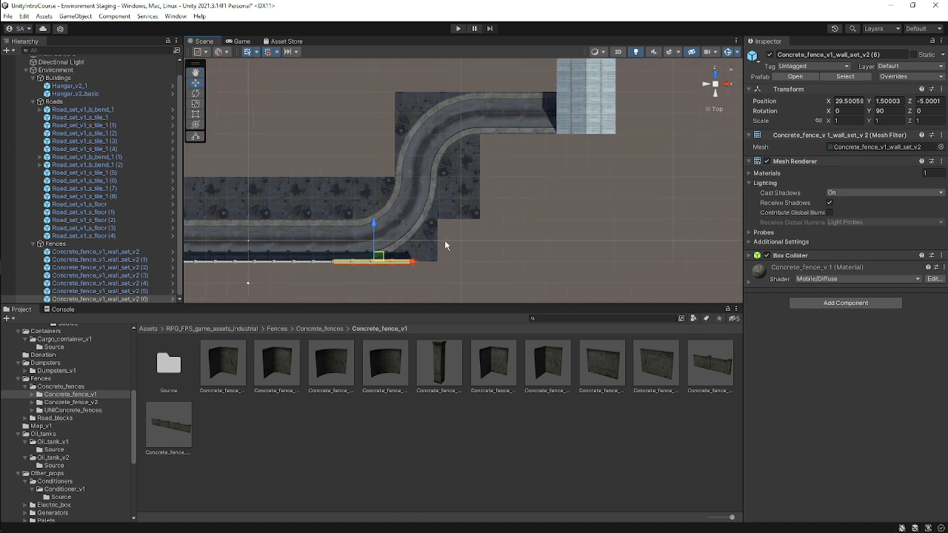
key(ctrl+d)
drag(411, 261, 498, 265)
click(537, 208)
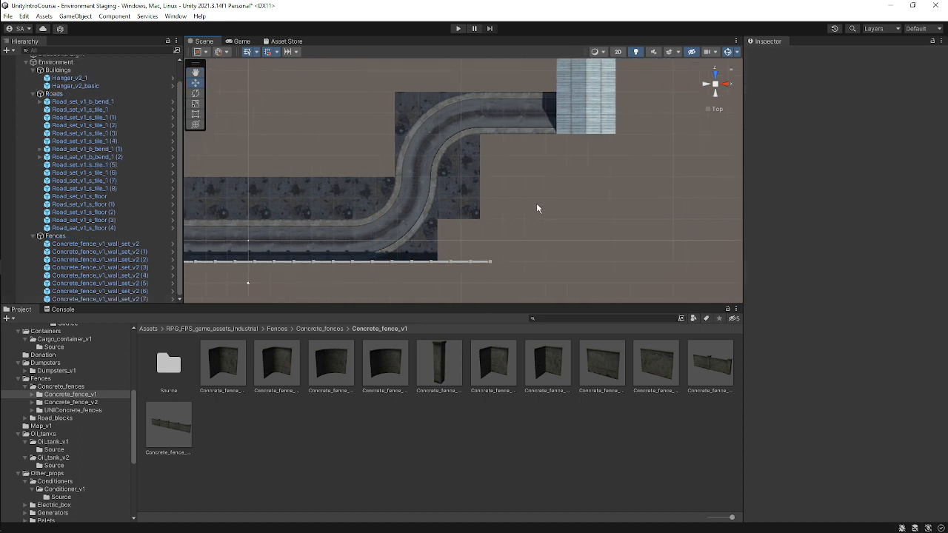
Examine the extended fence line and the road floor tiles near the bend in top view.
scroll(576, 206, up, 1)
middle_drag(576, 207, 591, 233)
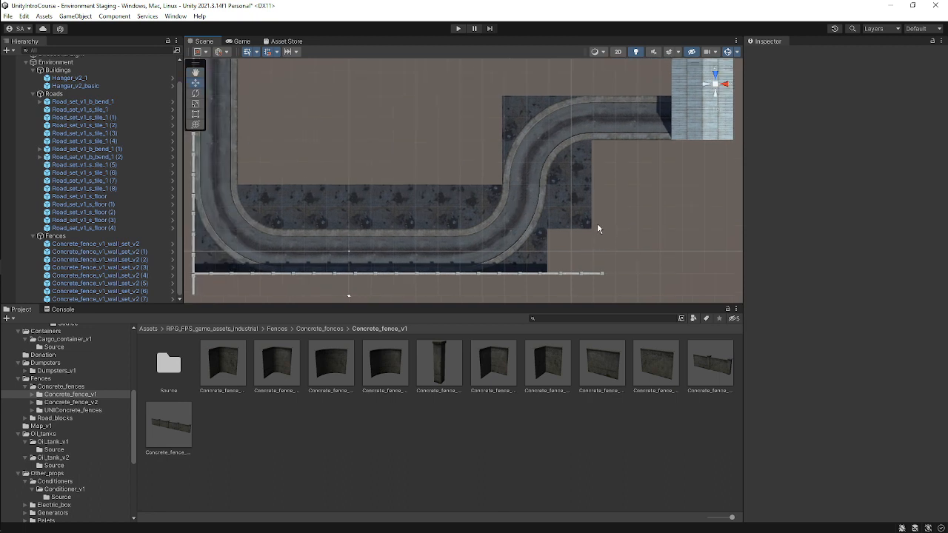
middle_drag(628, 224, 565, 207)
scroll(565, 207, up, 5)
middle_drag(502, 178, 578, 208)
scroll(439, 205, down, 5)
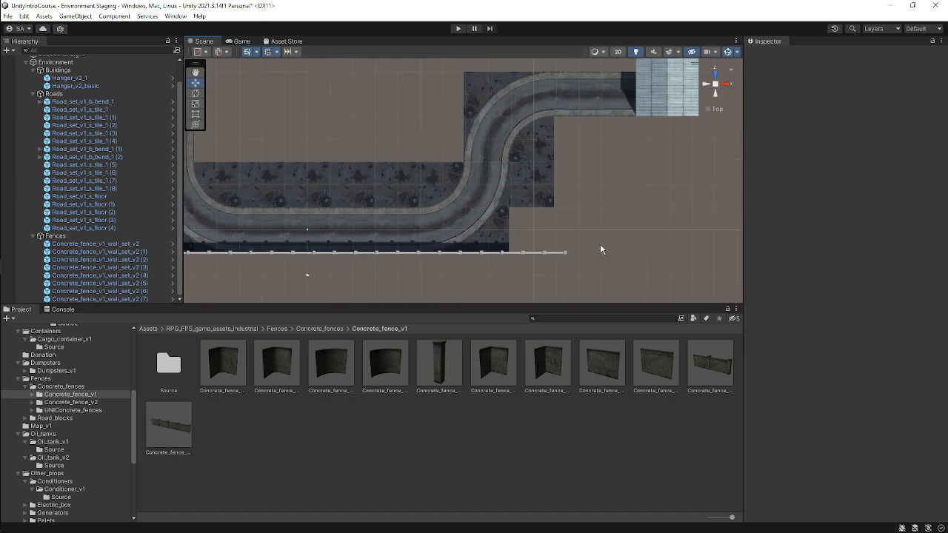
scroll(601, 249, up, 2)
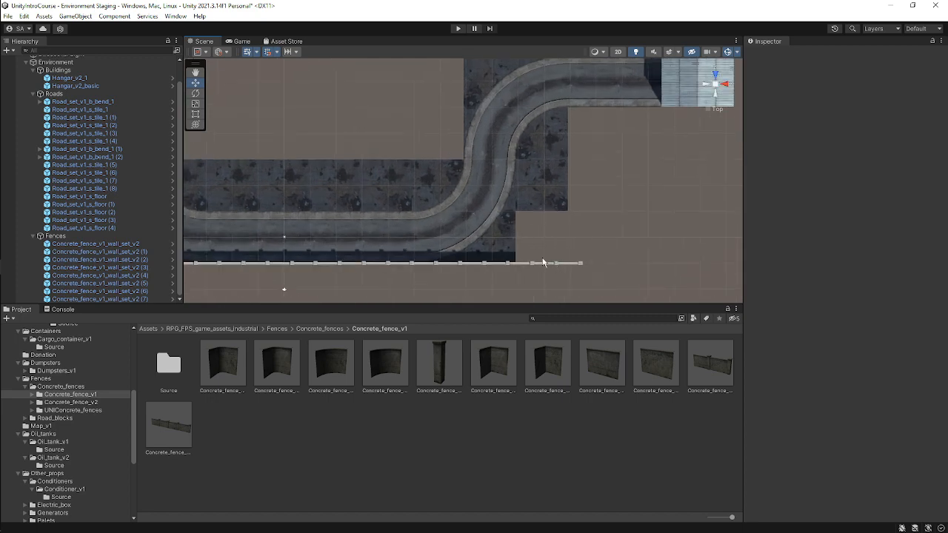
click(413, 192)
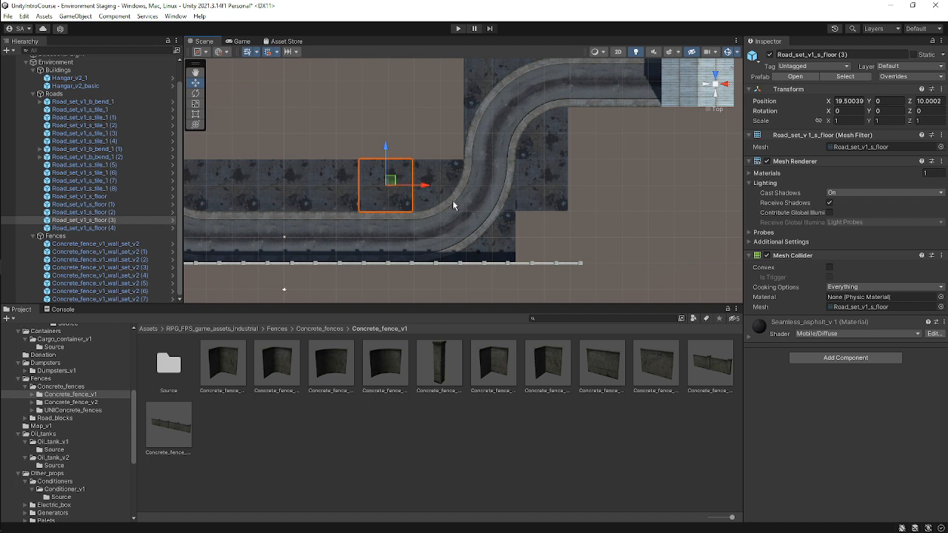
Duplicate the road floor tile and move the copy to about X 49.5, Z 0.5, filling the gap beside the bend.
key(ctrl+d)
drag(392, 182, 548, 235)
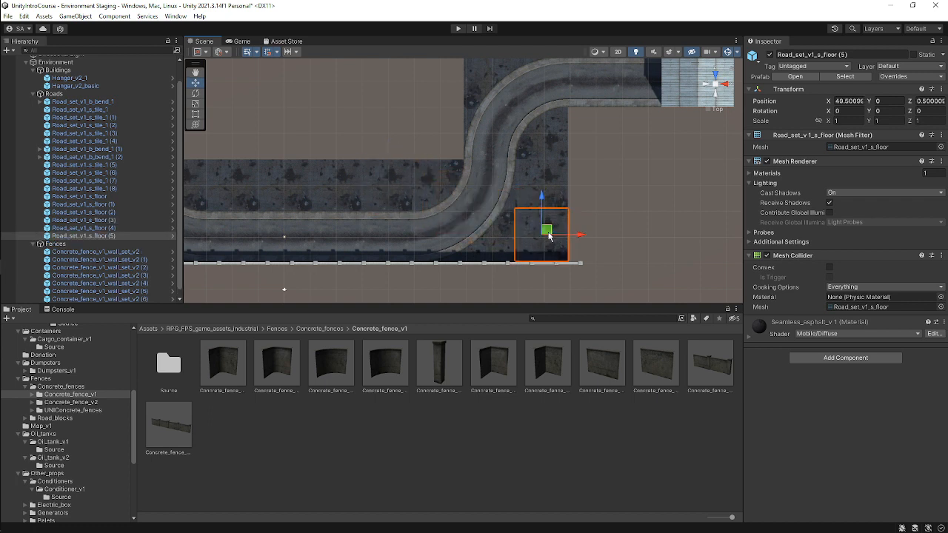
click(625, 201)
click(553, 241)
drag(542, 195, 542, 197)
click(622, 195)
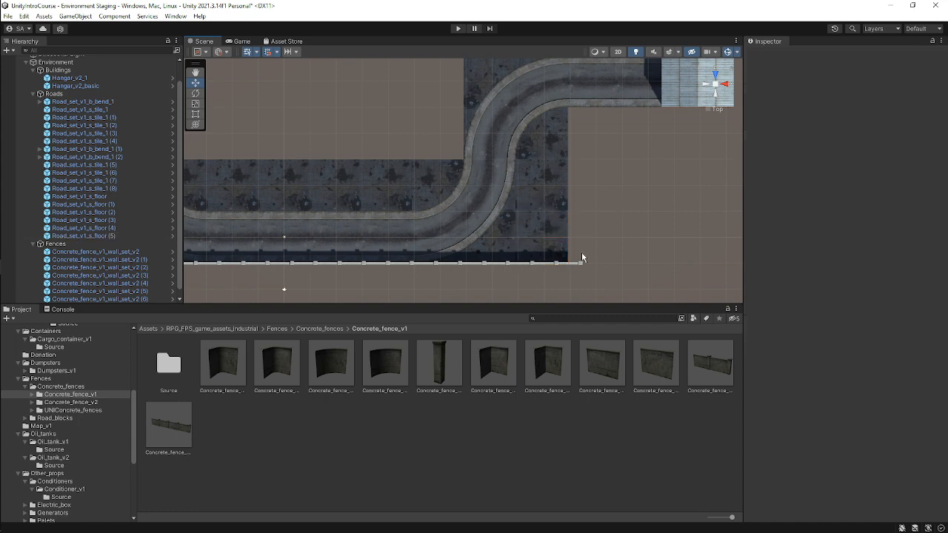
Duplicate the last lower-edge fence segment, set its Y rotation to 0, and move it to about X 54.5, Z 4.
drag(579, 267, 579, 267)
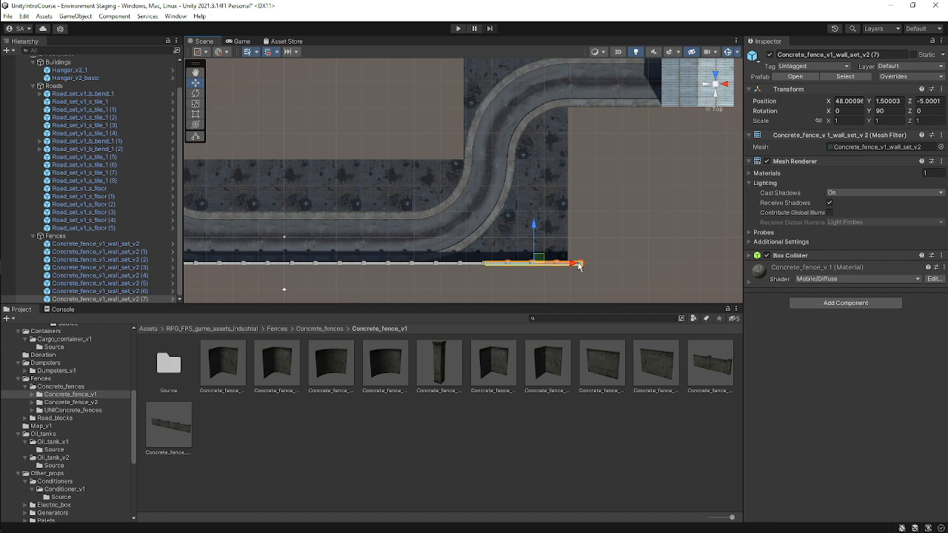
key(ctrl+d)
click(880, 110)
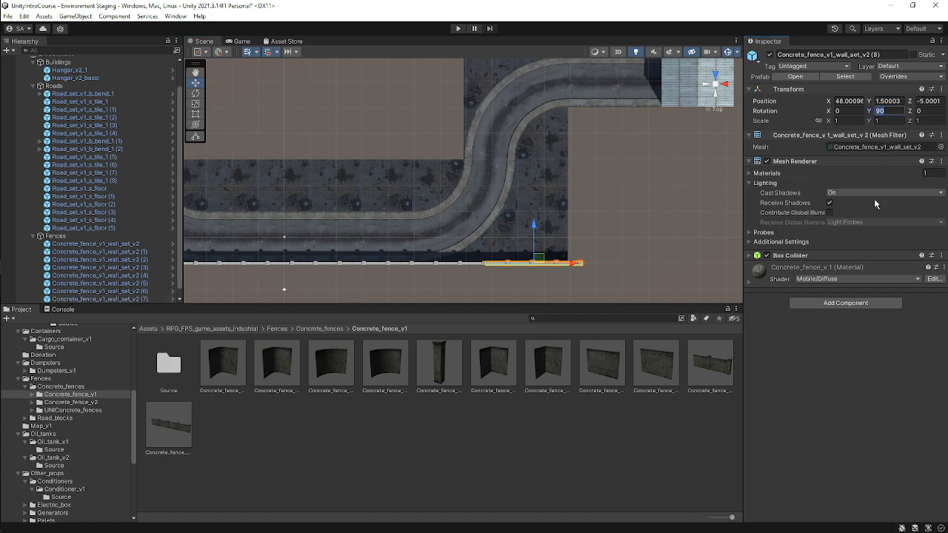
text(0)
middle_drag(553, 165, 505, 171)
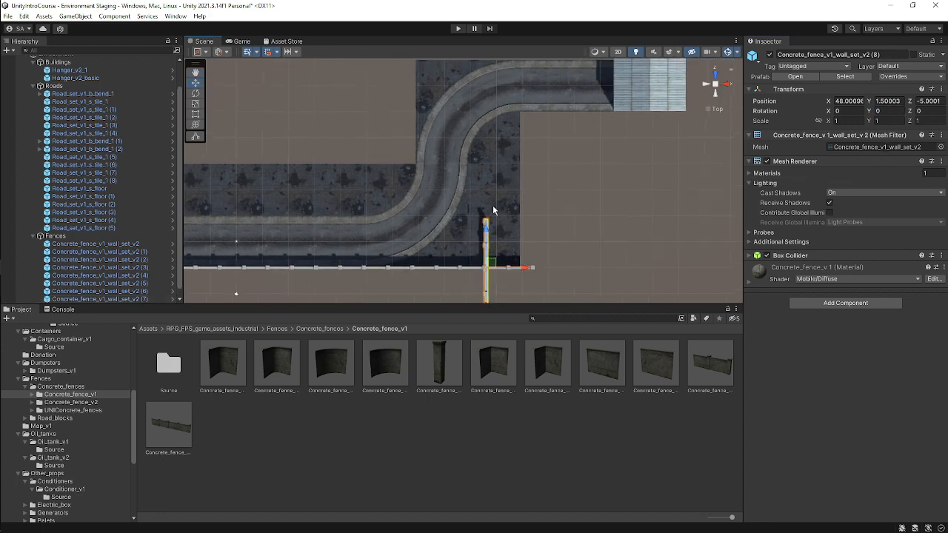
drag(496, 259, 529, 213)
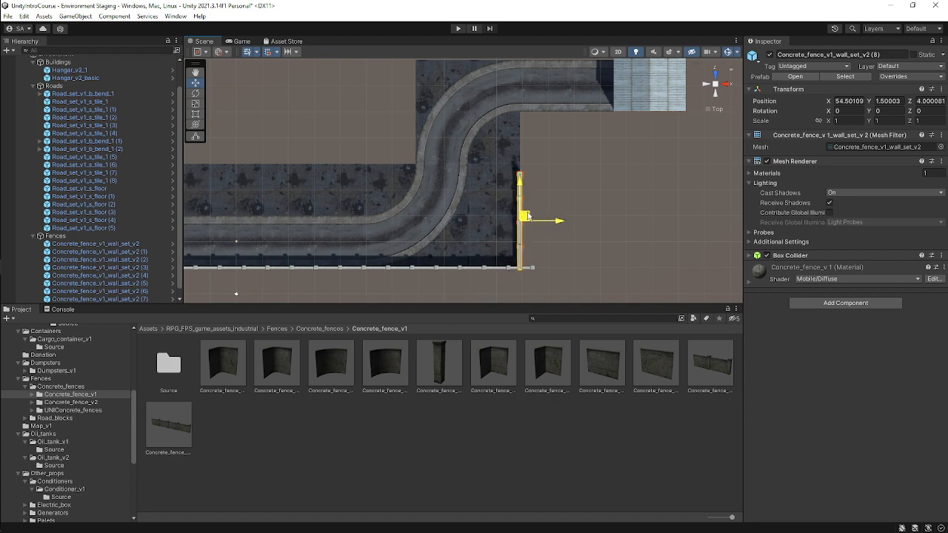
middle_drag(548, 180, 478, 178)
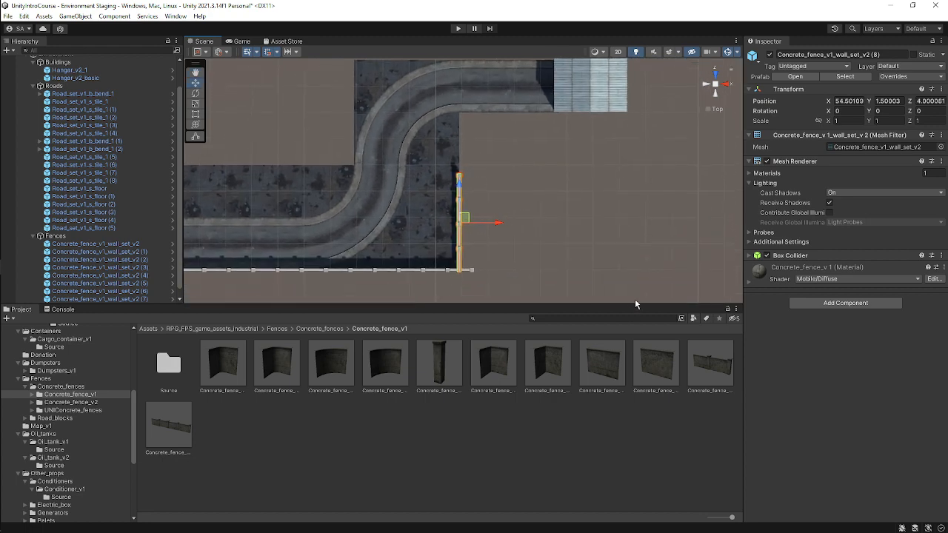
middle_drag(489, 222, 517, 213)
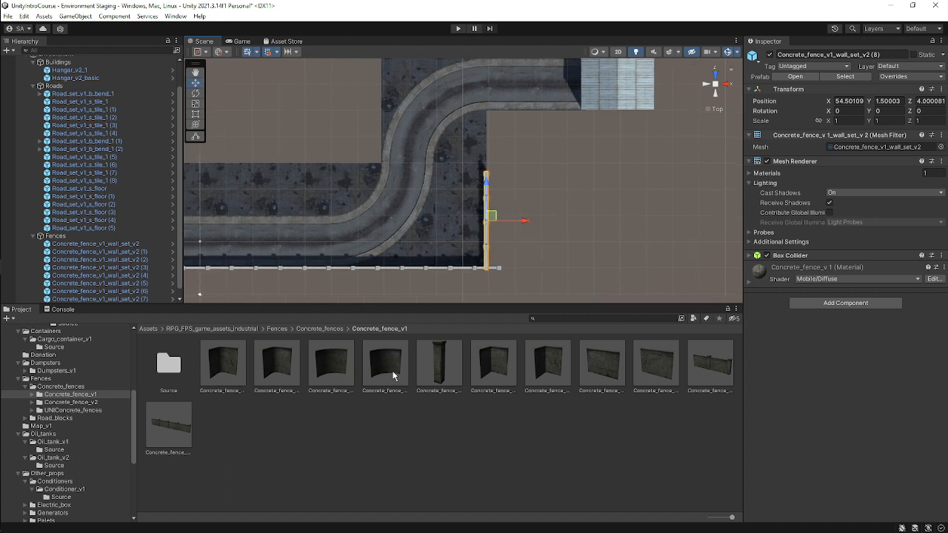
Add a curved concrete fence piece under Fences, set its Y rotation to 90, and place it near X 49.3, Z 18.7.
drag(393, 370, 106, 243)
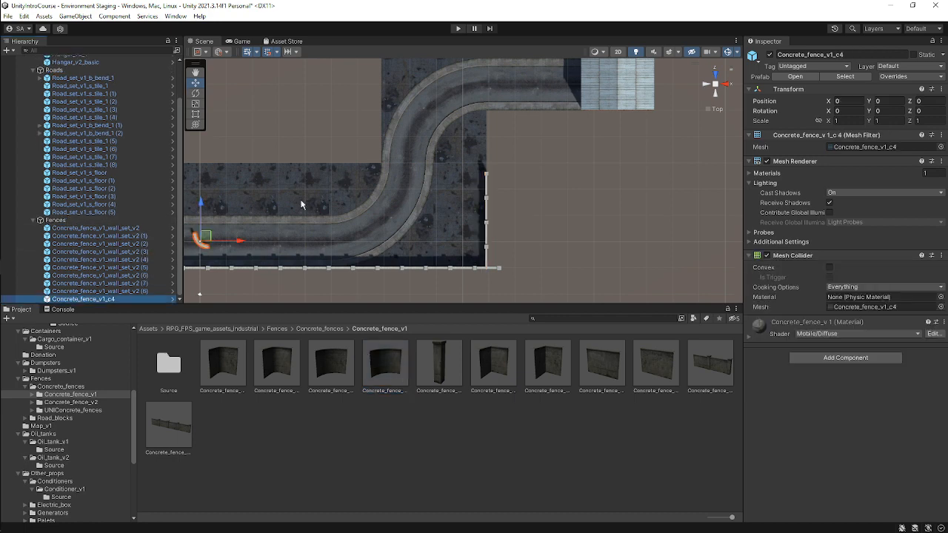
drag(205, 234, 491, 147)
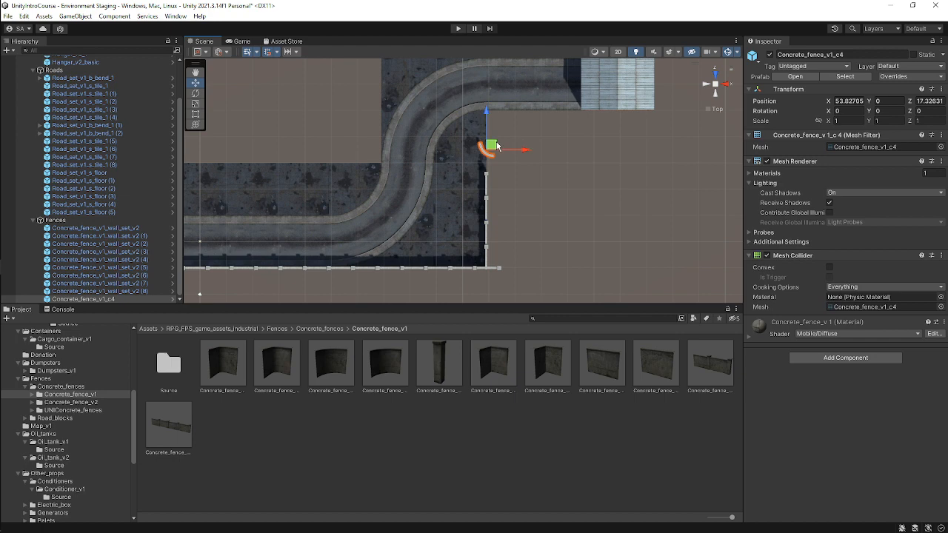
click(901, 112)
text(90)
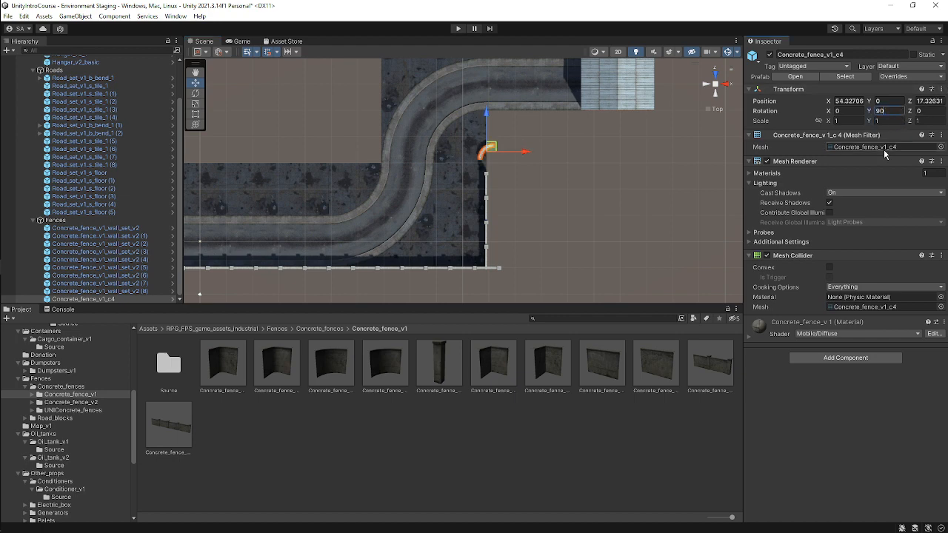
scroll(480, 160, up, 5)
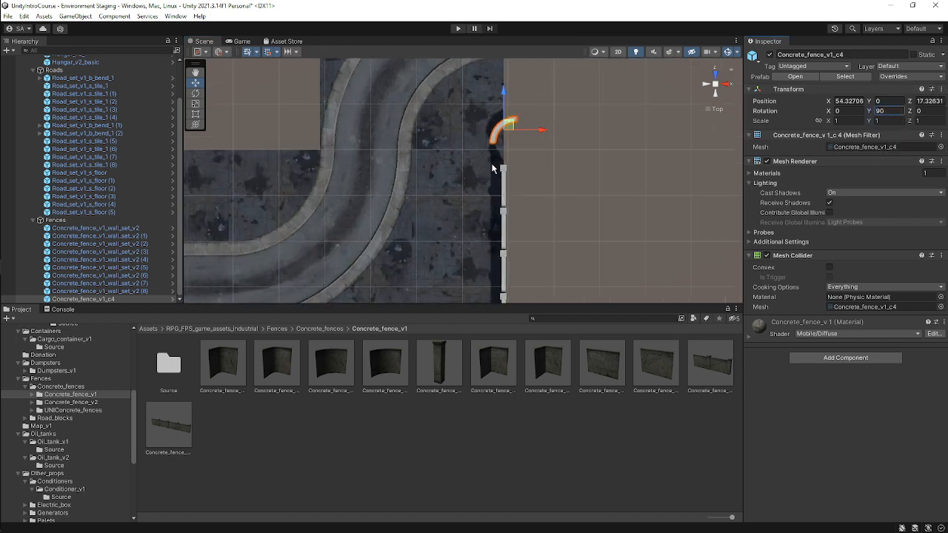
middle_drag(482, 160, 488, 193)
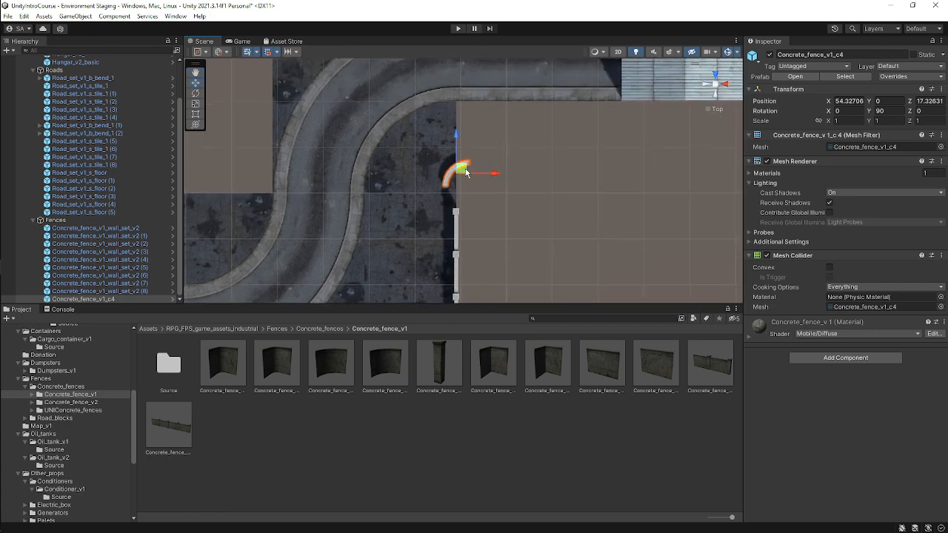
drag(461, 174, 416, 162)
middle_drag(469, 234, 510, 136)
scroll(510, 136, down, 3)
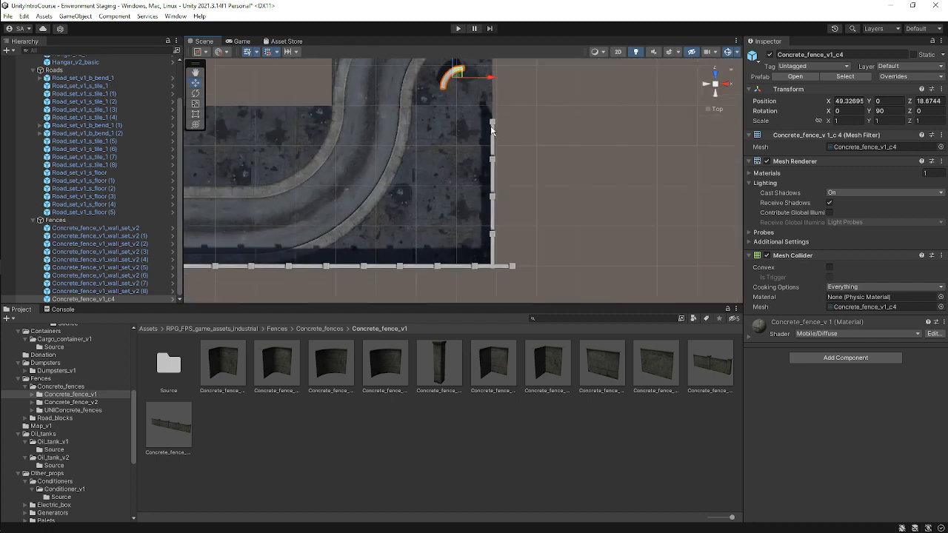
Move the vertical fence segment to about X 48.5, Z 8 along the bend tile's edge.
click(492, 131)
drag(527, 194, 479, 182)
middle_drag(470, 142, 474, 173)
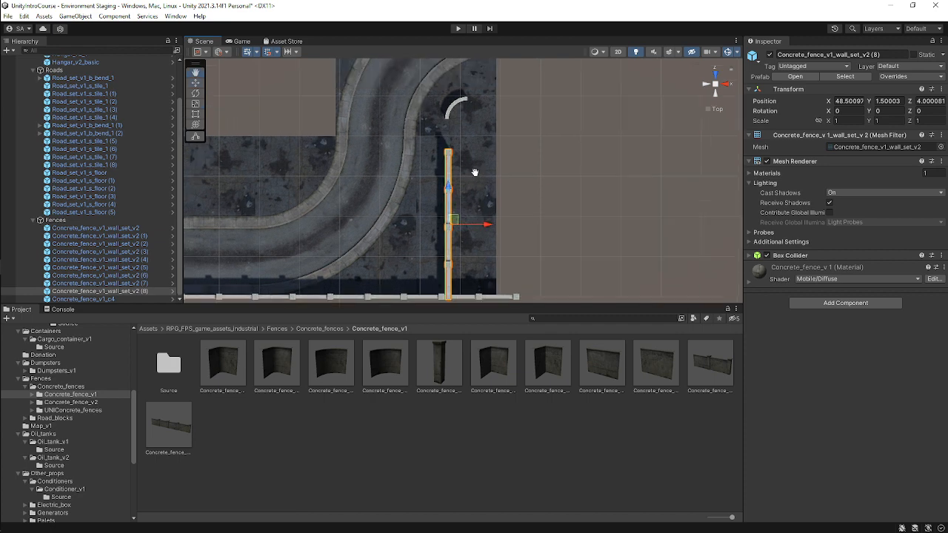
scroll(456, 117, up, 3)
middle_drag(469, 104, 488, 67)
middle_drag(459, 154, 469, 172)
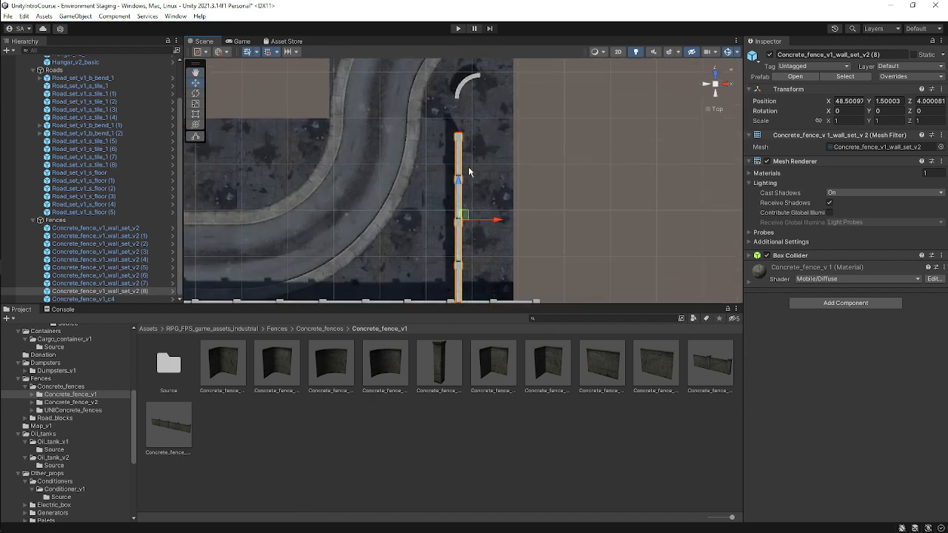
drag(458, 184, 457, 143)
middle_drag(509, 119, 481, 207)
middle_drag(443, 171, 493, 181)
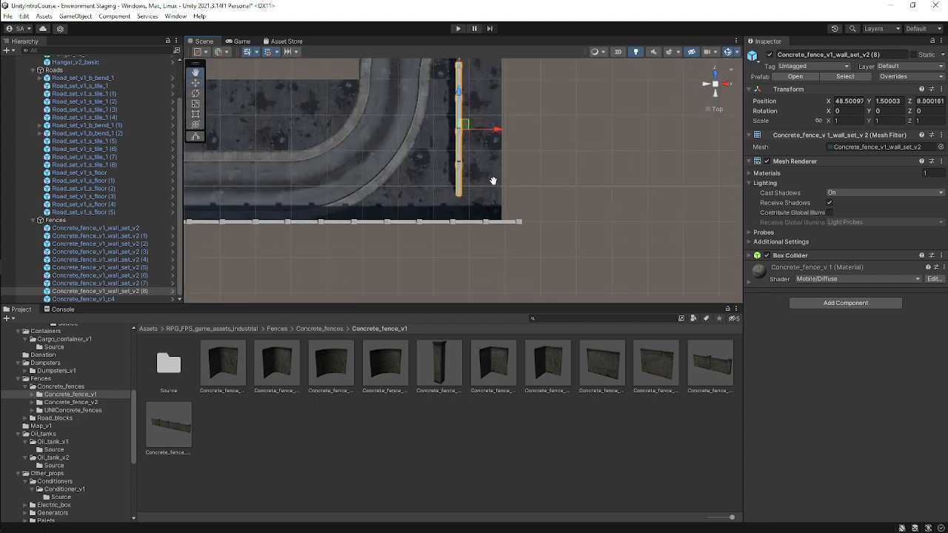
Add another curved concrete fence piece under Fences and place it near X 48.3, Z -3.2 at the lower corner.
click(495, 226)
scroll(495, 228, up, 1)
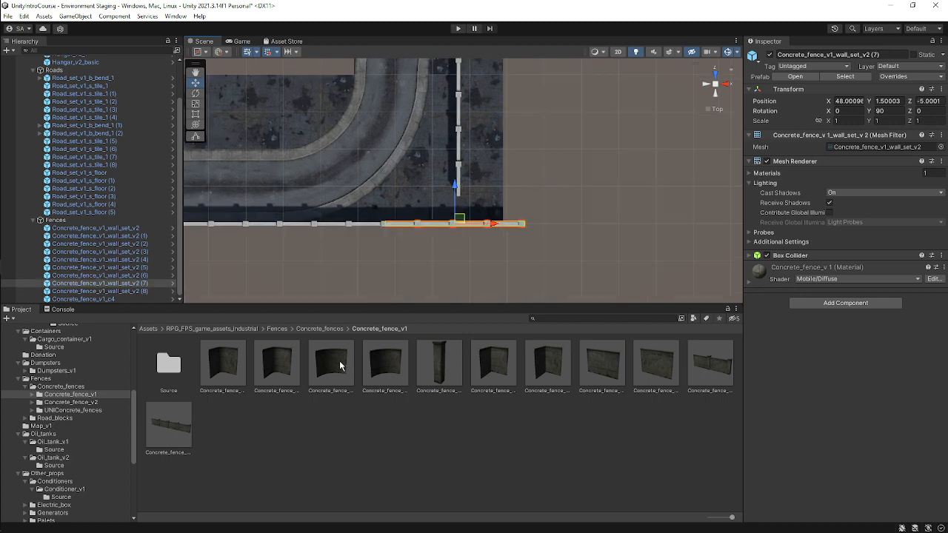
drag(337, 361, 88, 222)
scroll(460, 218, down, 4)
middle_drag(385, 203, 448, 217)
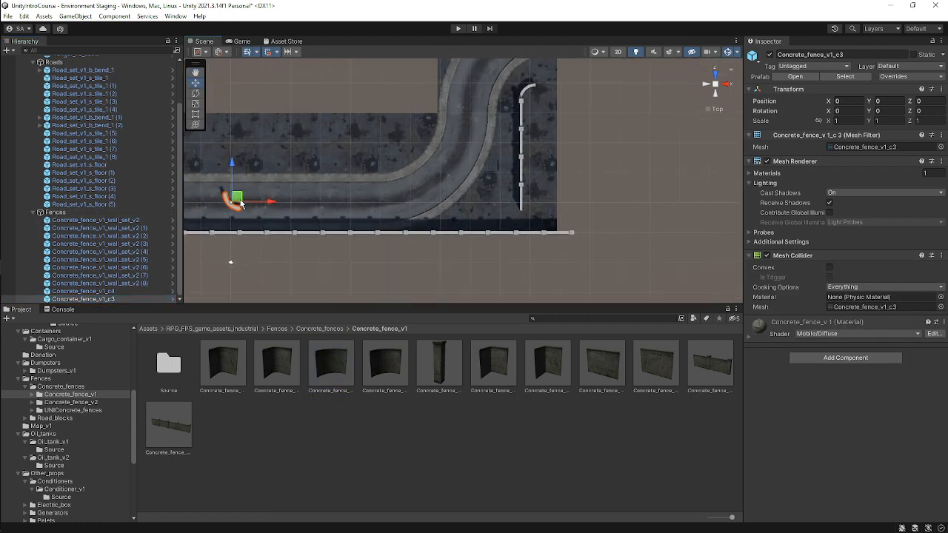
drag(238, 201, 531, 215)
scroll(736, 206, up, 4)
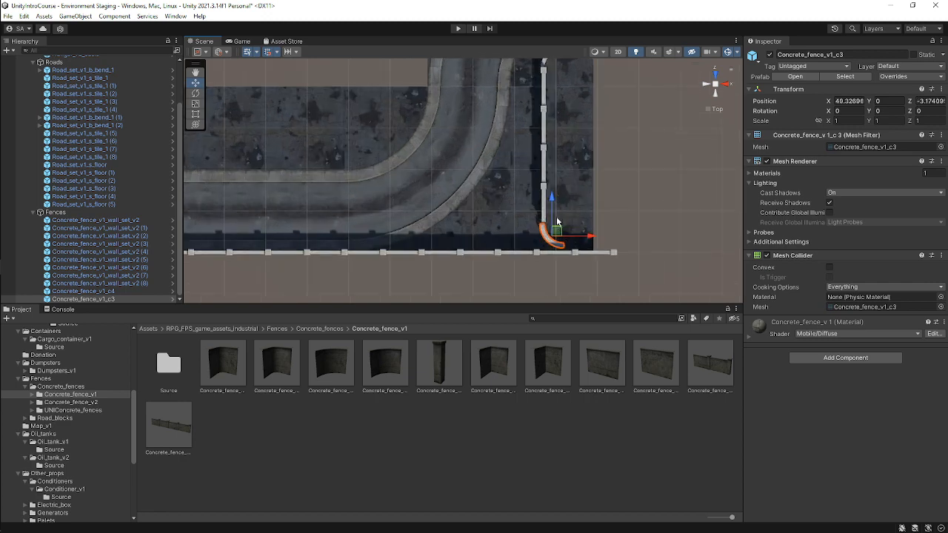
Set the corner curved piece's Y rotation to 270 and shift it to about X 47.7.
click(885, 111)
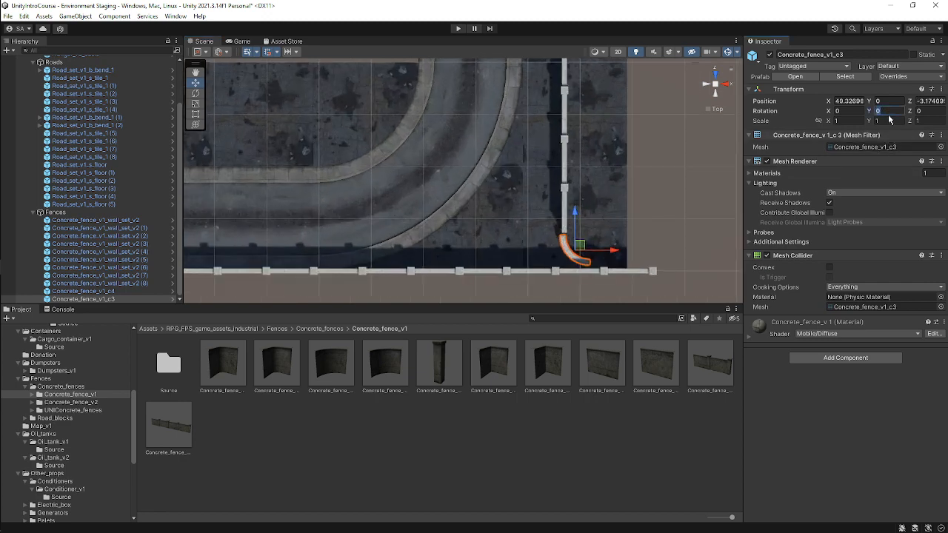
text(90)
key(BackSpace)
key(BackSpace)
text(27)
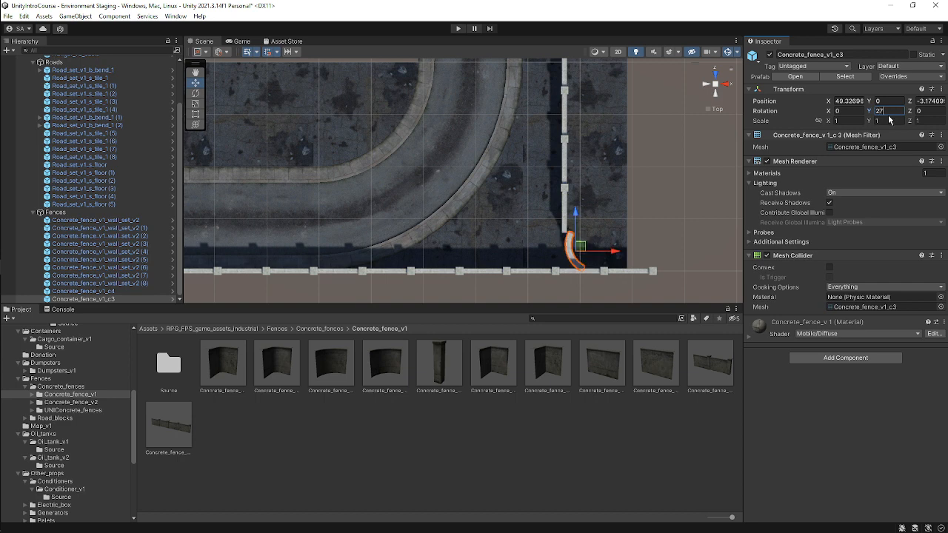
text(0)
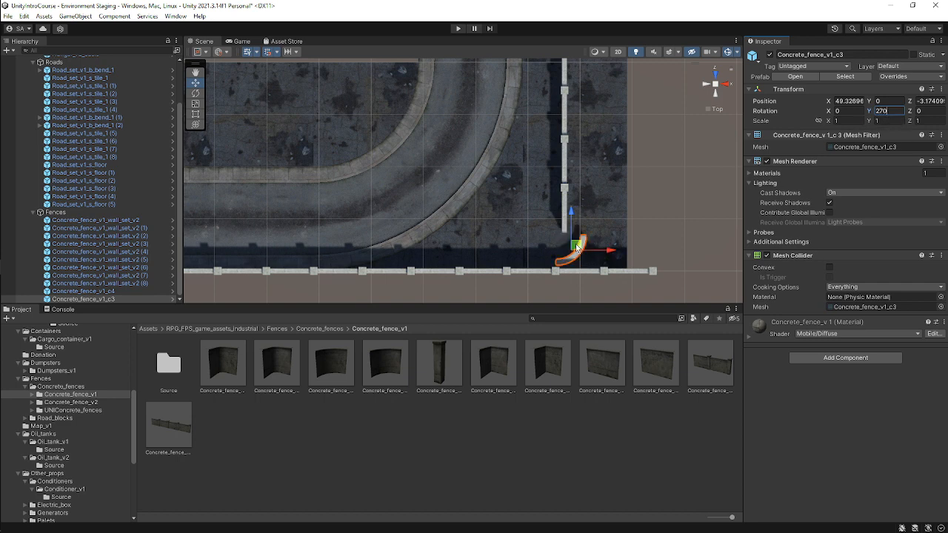
drag(577, 248, 561, 249)
Zoom in to inspect how the curved corner piece meets the vertical and lower fence lines.
scroll(528, 192, up, 3)
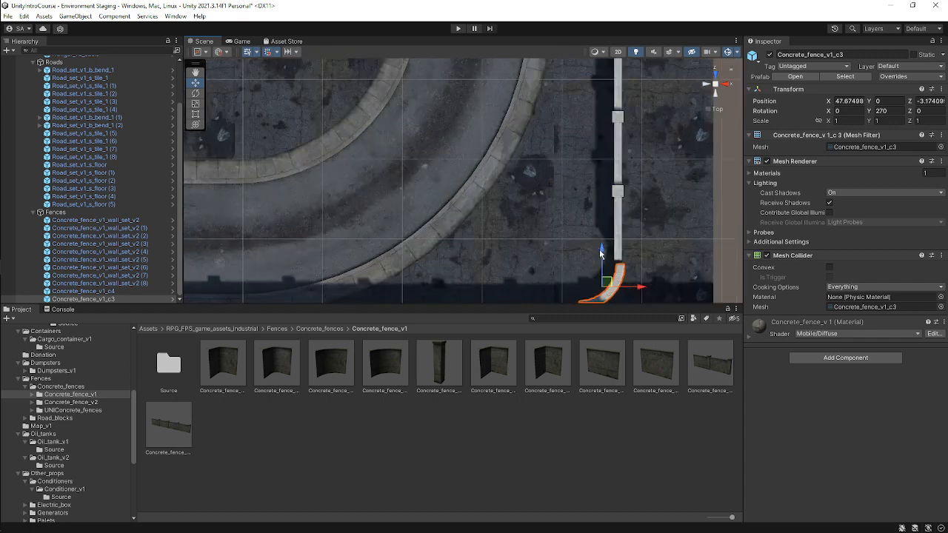
scroll(528, 192, up, 2)
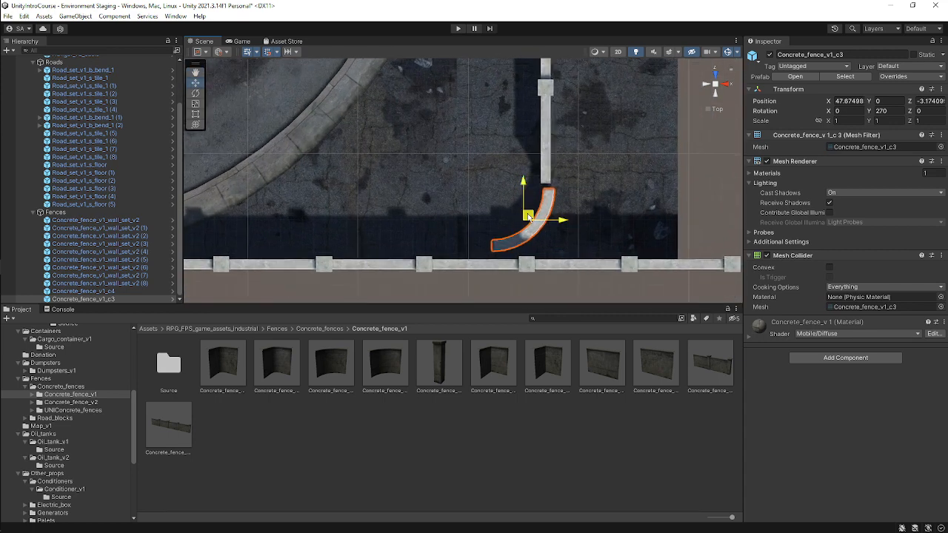
mouse_move(526, 222)
mouse_down()
mouse_move(523, 212)
mouse_move(534, 224)
mouse_up()
middle_drag(552, 188, 452, 172)
scroll(468, 172, down, 4)
middle_drag(528, 132, 497, 212)
click(481, 177)
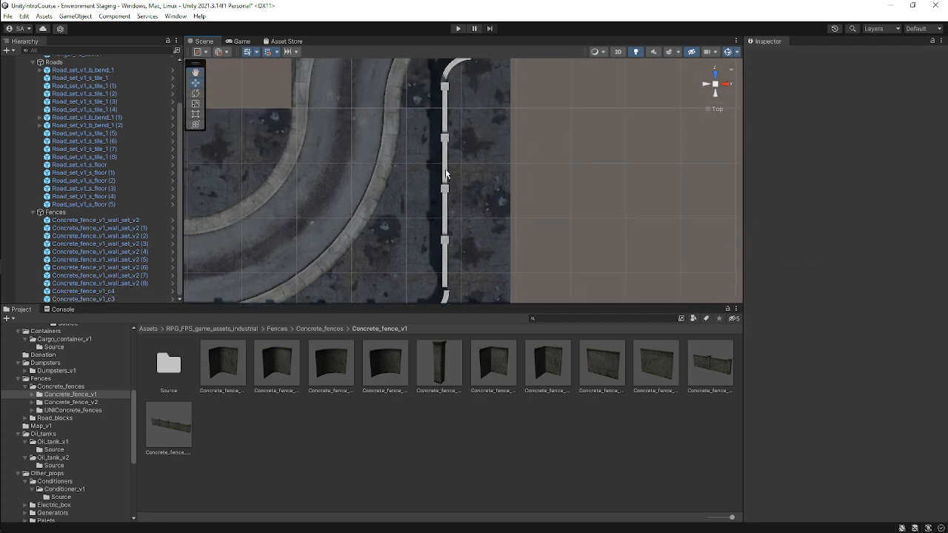
Align the curved corner piece to about X 47.5, Z -4 between the vertical and lower fence lines.
click(447, 173)
middle_drag(468, 183, 472, 128)
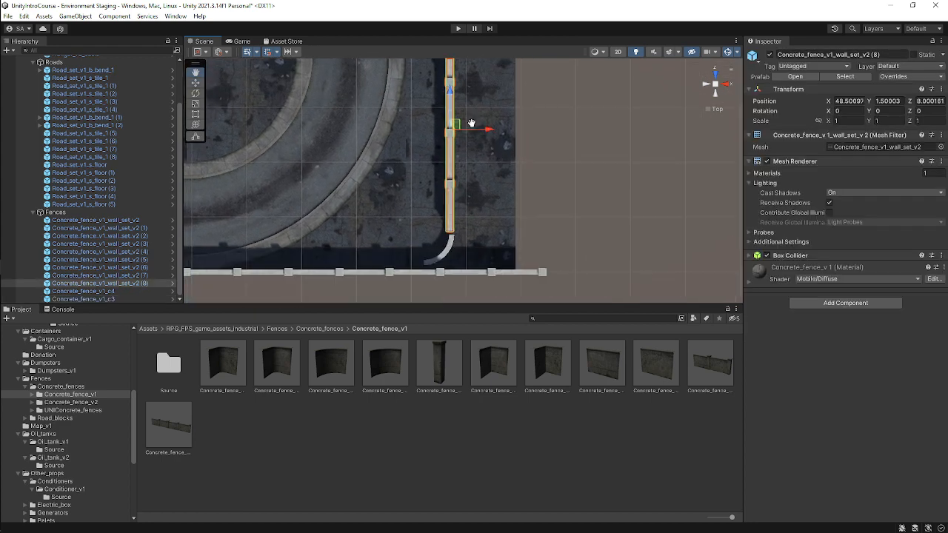
click(444, 256)
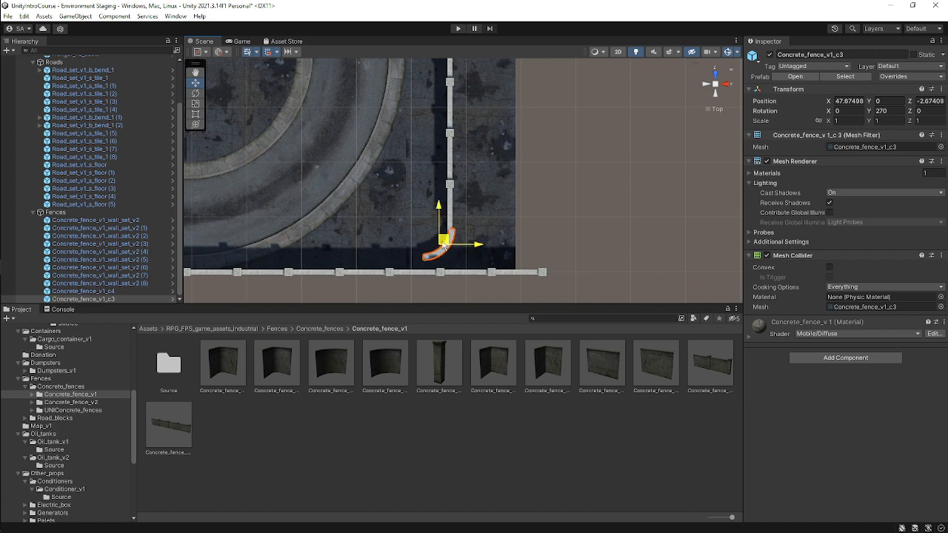
drag(443, 245, 441, 245)
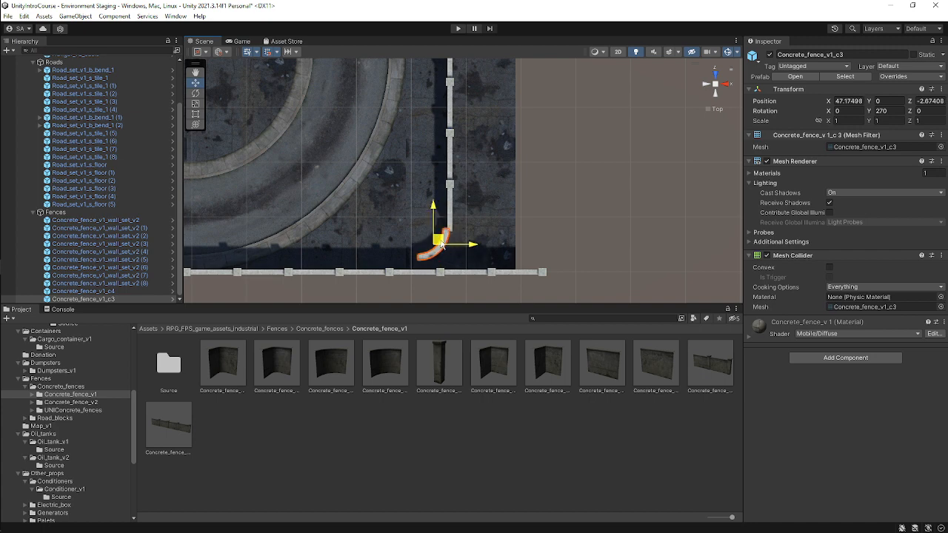
scroll(487, 159, up, 3)
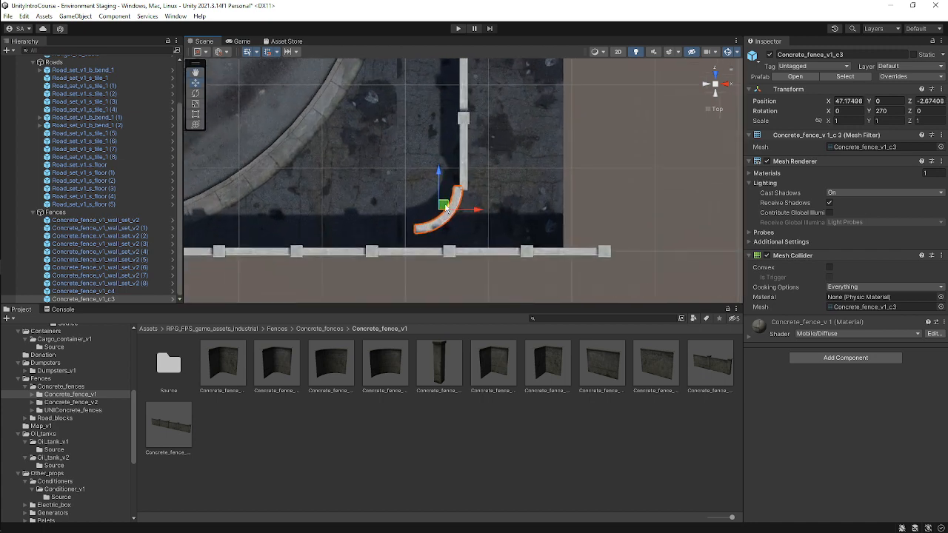
drag(446, 208, 450, 216)
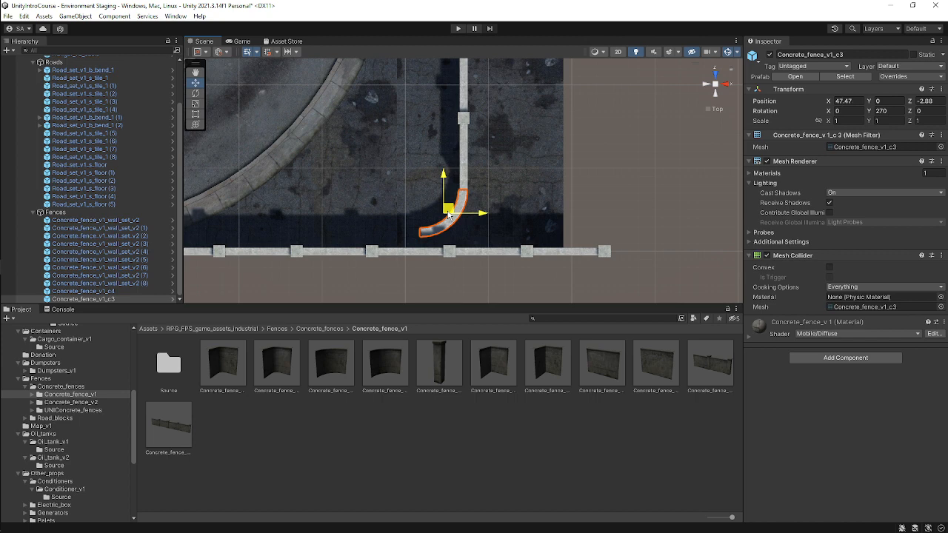
middle_drag(470, 229, 574, 223)
click(506, 246)
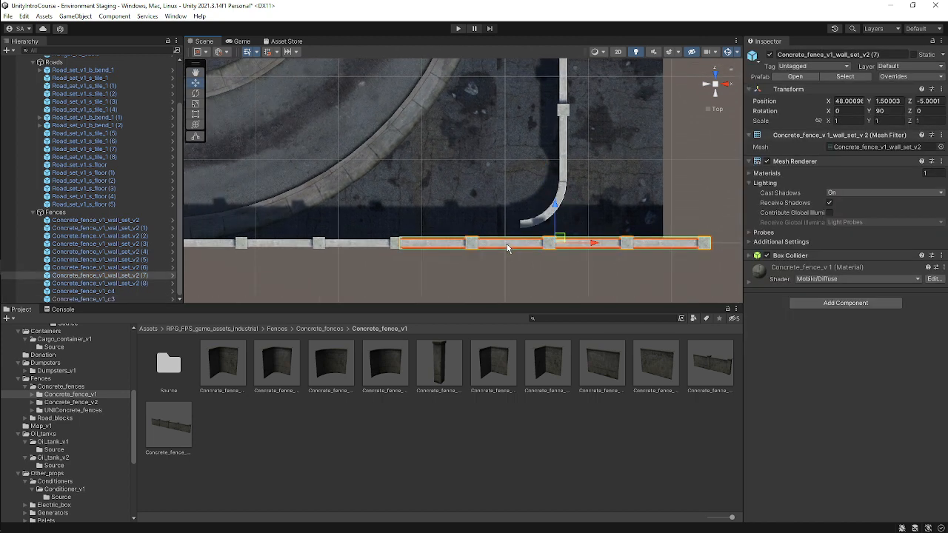
middle_drag(543, 189, 495, 194)
click(510, 203)
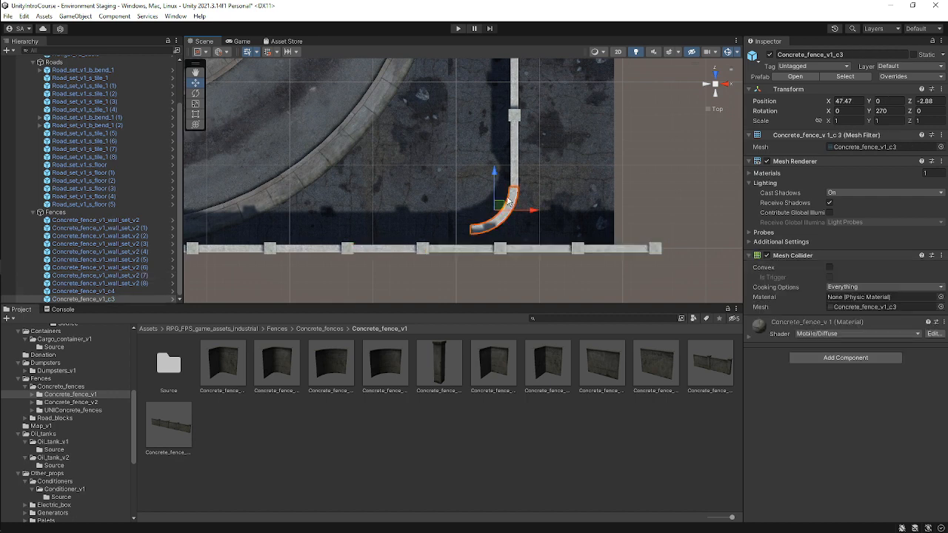
drag(497, 178, 498, 192)
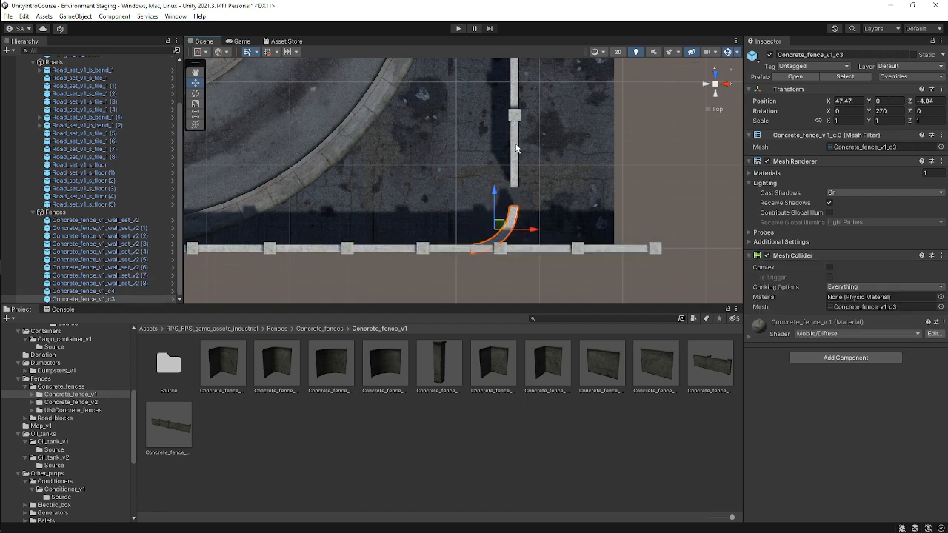
Nudge the last vertical fence section and move the upper curved corner piece to about X 49.6, Z 17.8.
click(514, 151)
key(f)
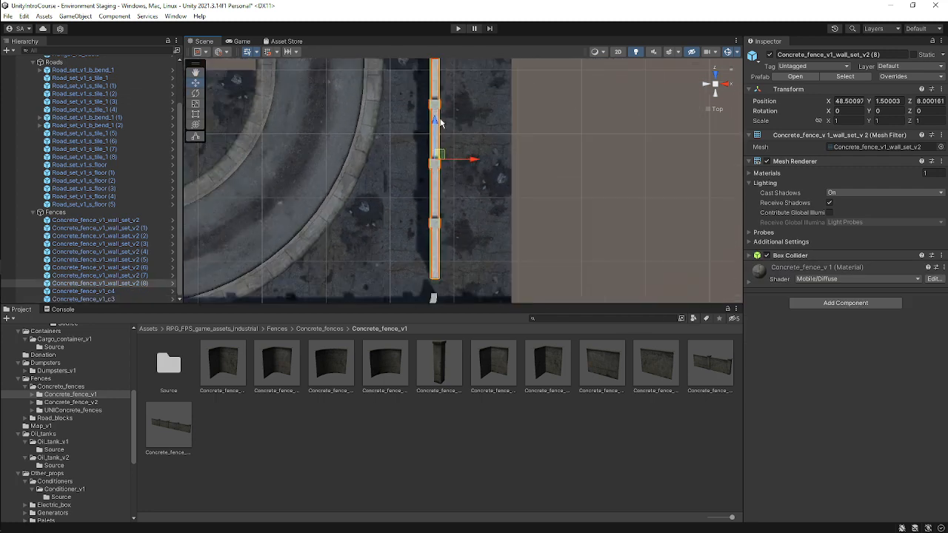
drag(436, 123, 436, 140)
middle_drag(469, 73, 469, 178)
scroll(466, 138, up, 3)
click(450, 206)
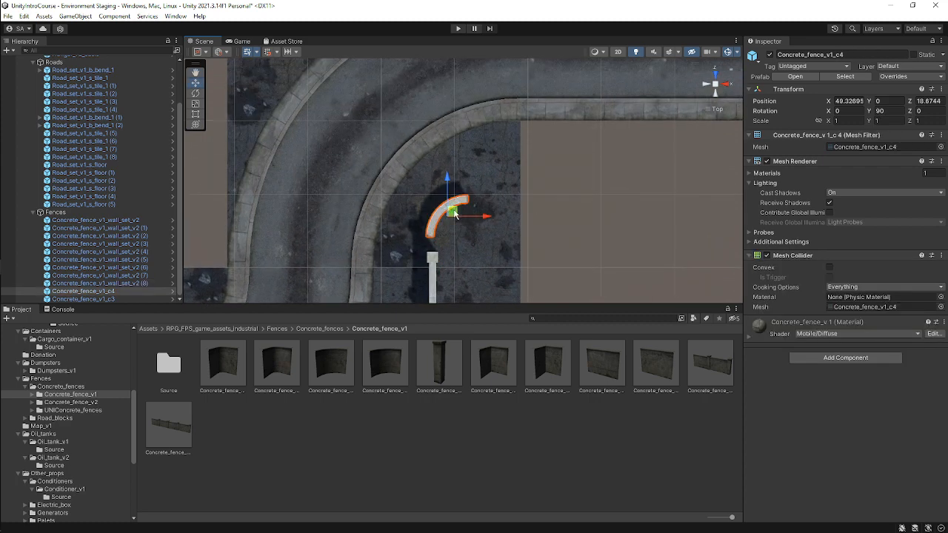
drag(451, 210, 458, 229)
middle_drag(472, 205, 412, 98)
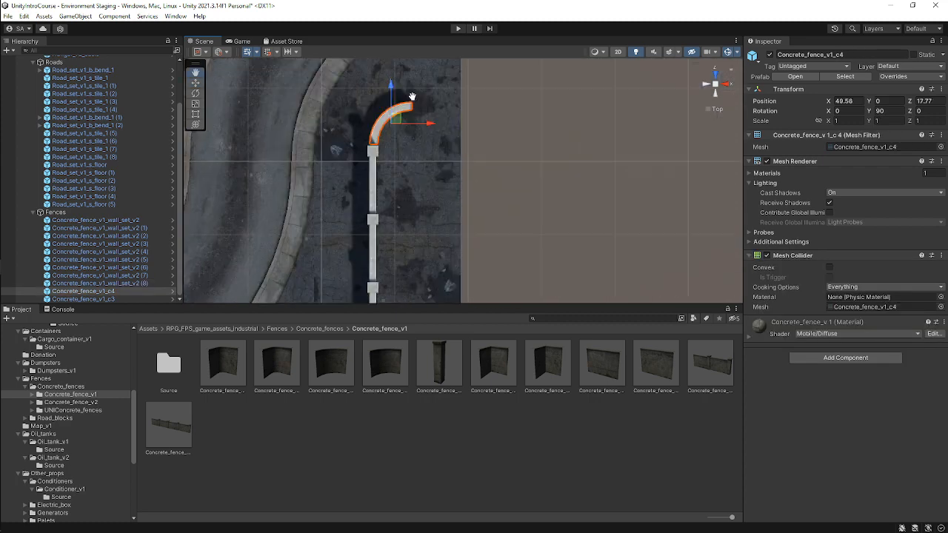
Move a straight fence section up to the upper road segment at about X 60.5, Z 19.
scroll(414, 113, down, 9)
middle_drag(484, 205, 380, 205)
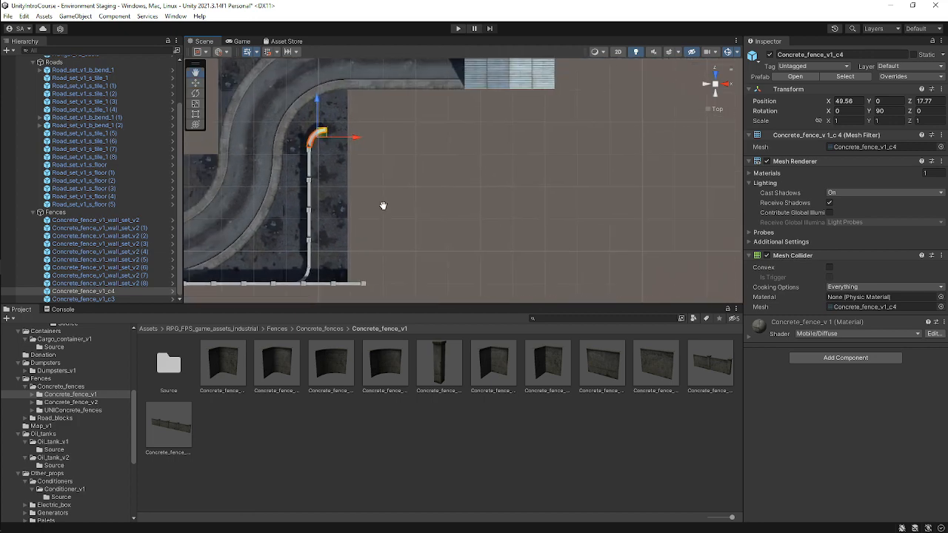
middle_drag(363, 142, 362, 176)
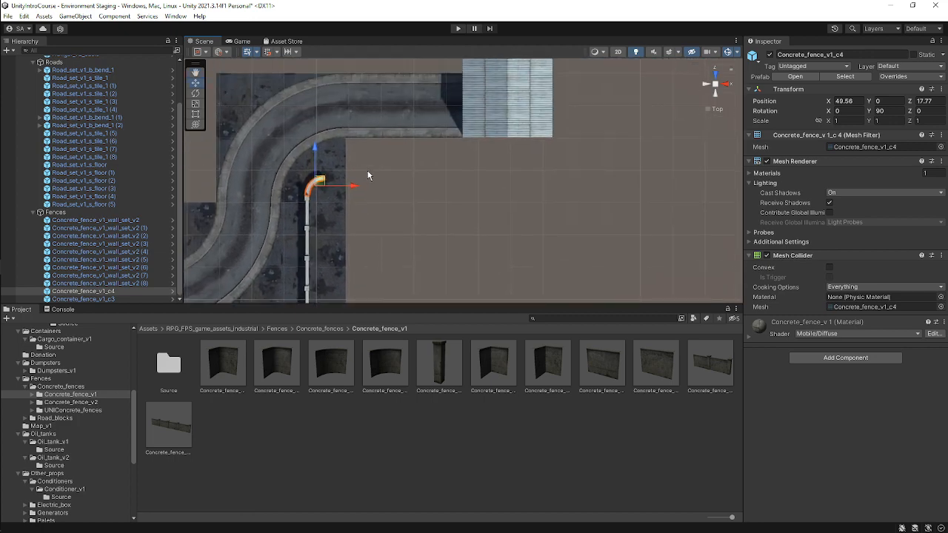
middle_drag(368, 102, 373, 91)
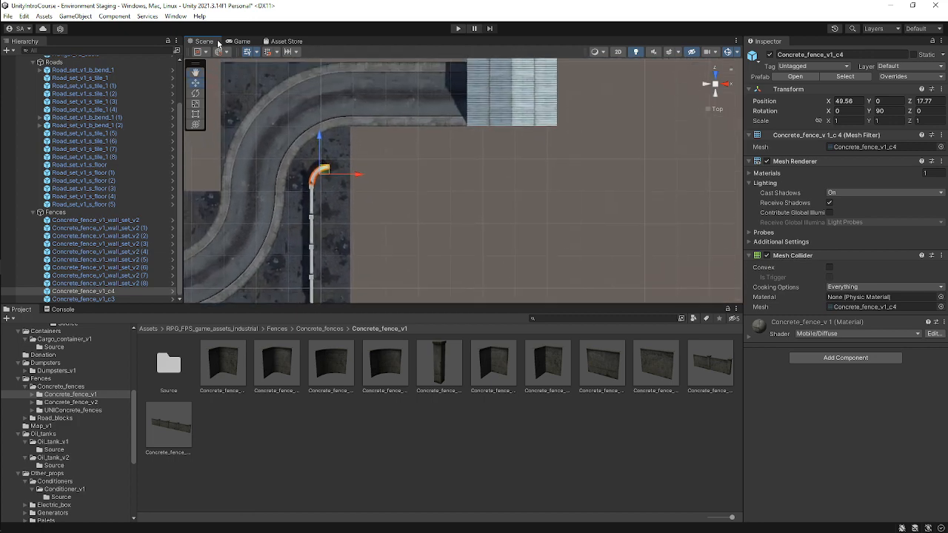
middle_drag(381, 189, 395, 111)
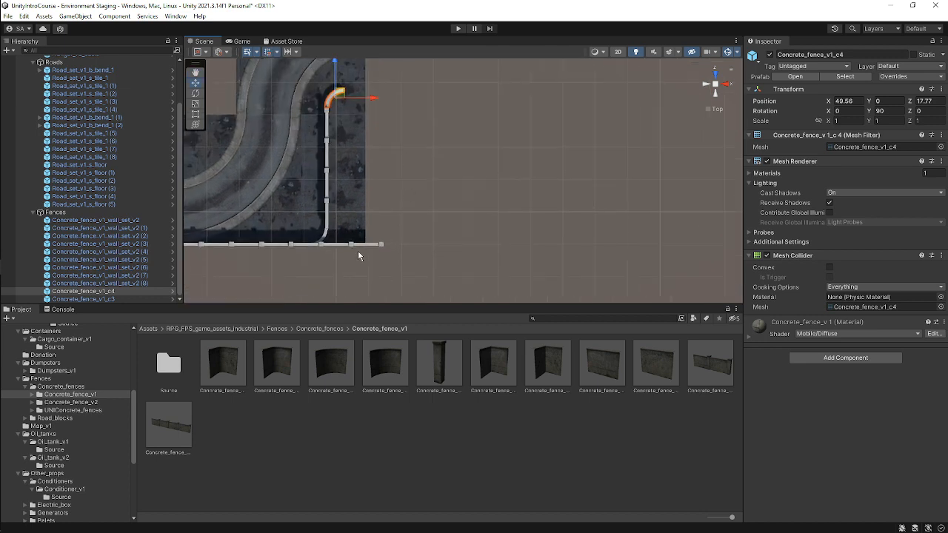
click(352, 247)
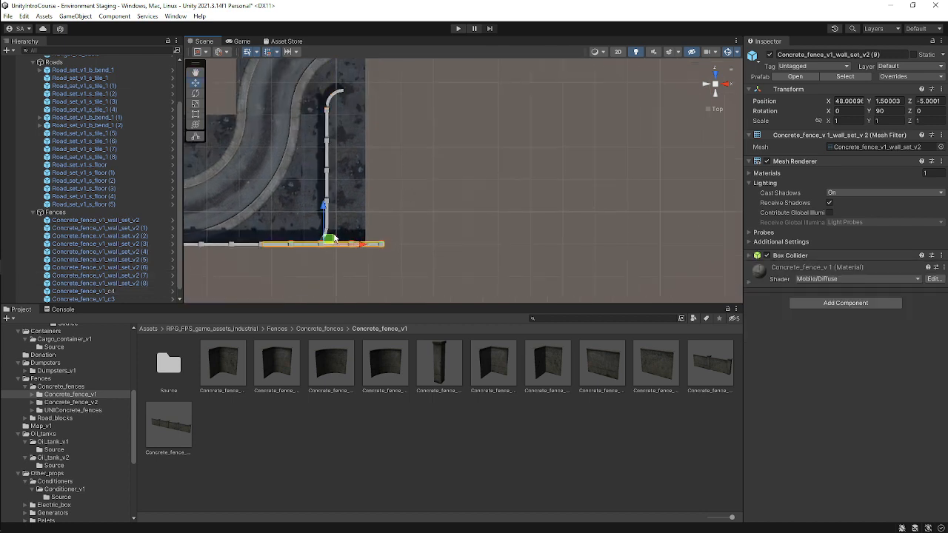
drag(332, 239, 413, 85)
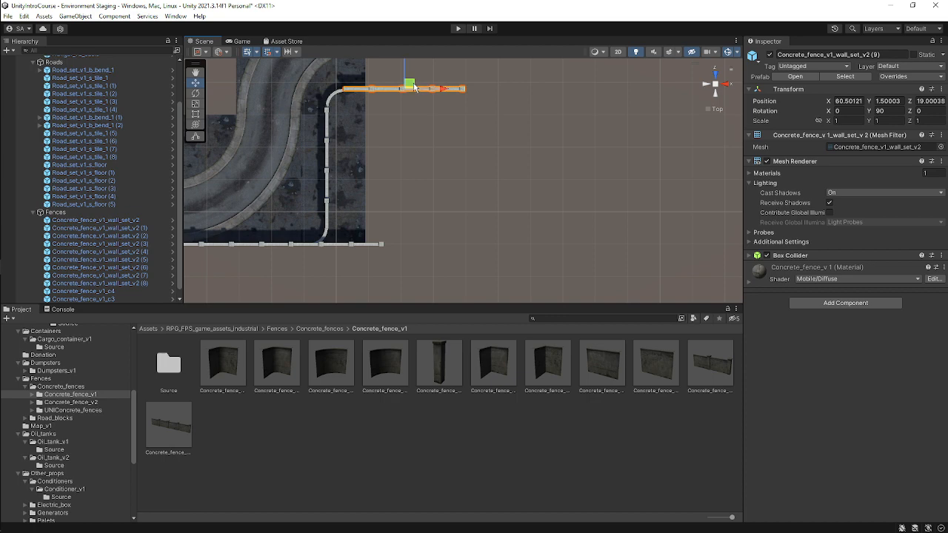
scroll(422, 99, up, 2)
middle_drag(394, 142, 433, 349)
middle_drag(442, 241, 433, 169)
scroll(414, 162, up, 6)
scroll(417, 160, down, 3)
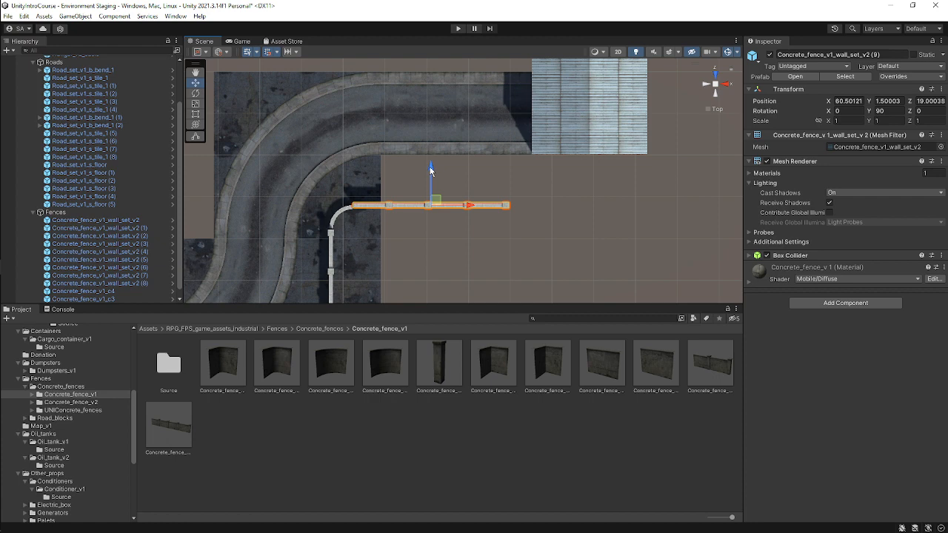
middle_drag(432, 170, 522, 174)
scroll(431, 215, down, 4)
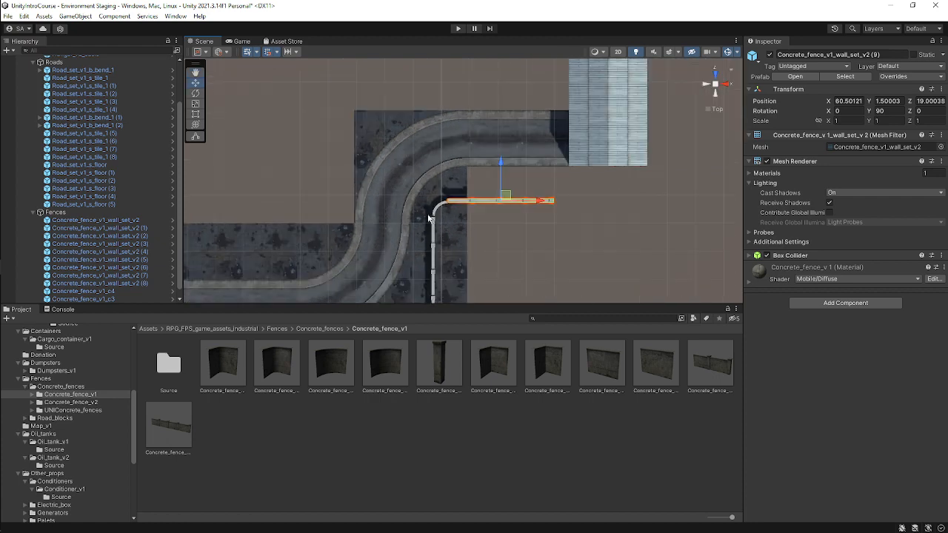
Place a road floor tile beside the upper road at about X 59.5, Z 20.
click(314, 230)
drag(318, 231, 497, 191)
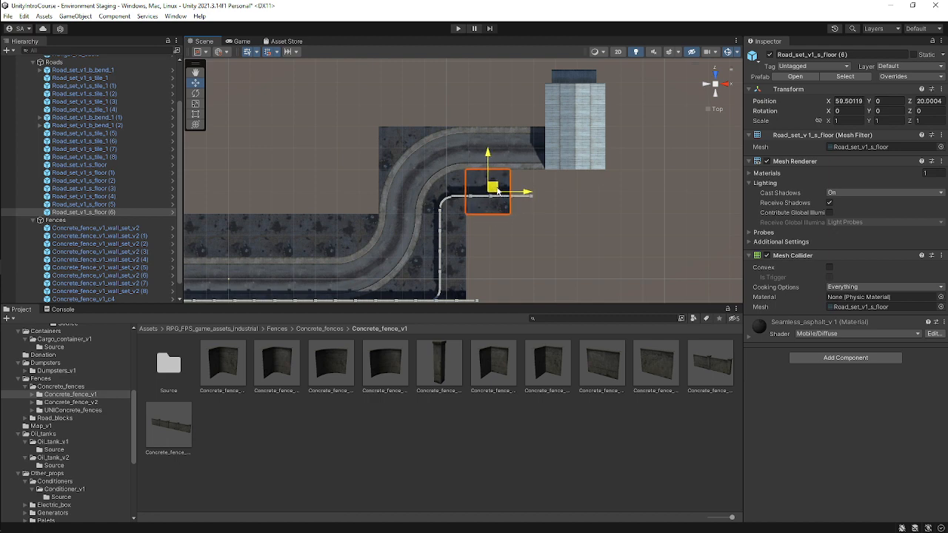
scroll(532, 191, up, 15)
scroll(570, 179, down, 4)
Duplicate the floor tile and place the copy next to it to extend the ground.
middle_drag(593, 196, 494, 192)
key(ctrl+d)
drag(454, 206, 546, 202)
click(624, 200)
scroll(543, 196, up, 2)
scroll(543, 196, down, 2)
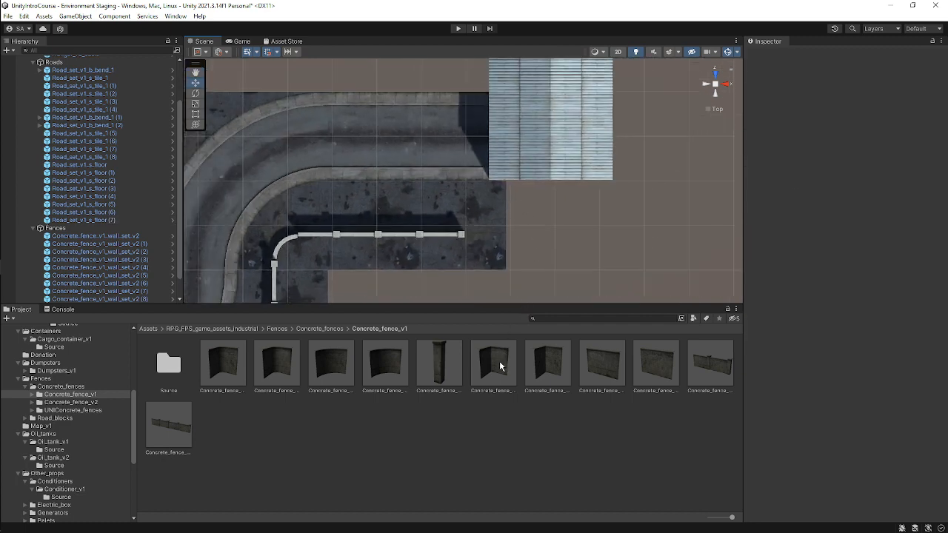
Add an L-shaped concrete fence piece under Fences and move it to about X 70.5, Z 21.
drag(494, 361, 112, 246)
scroll(507, 205, down, 4)
middle_drag(410, 244, 506, 179)
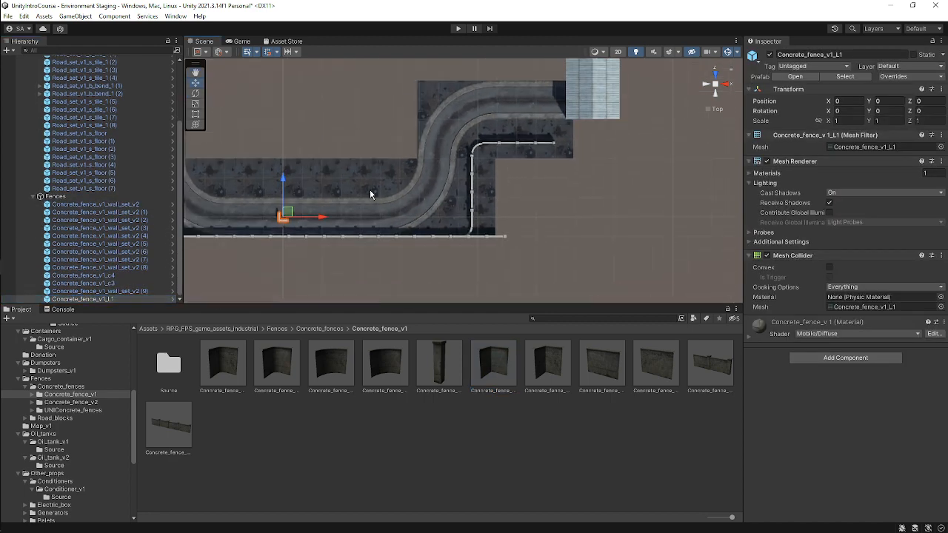
drag(285, 215, 559, 137)
scroll(585, 133, up, 9)
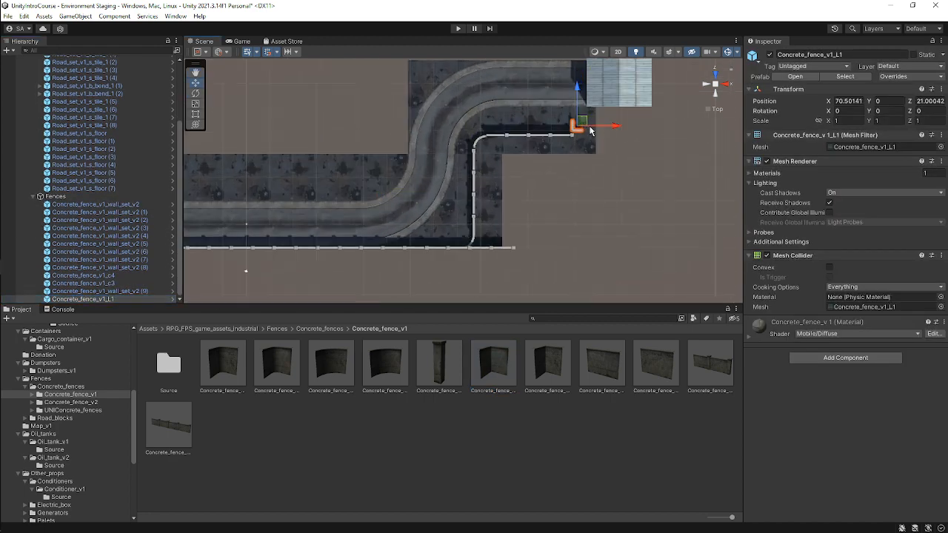
middle_drag(629, 111, 465, 175)
Set the L-shaped piece's Y rotation to -90 and place it at about X 71, Z 20.
scroll(527, 245, up, 6)
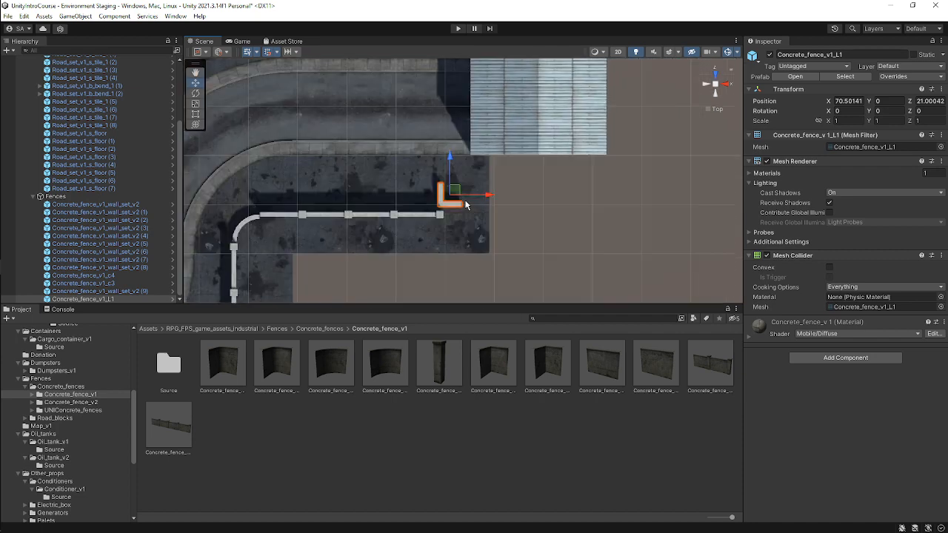
scroll(466, 174, up, 2)
click(891, 112)
text(90)
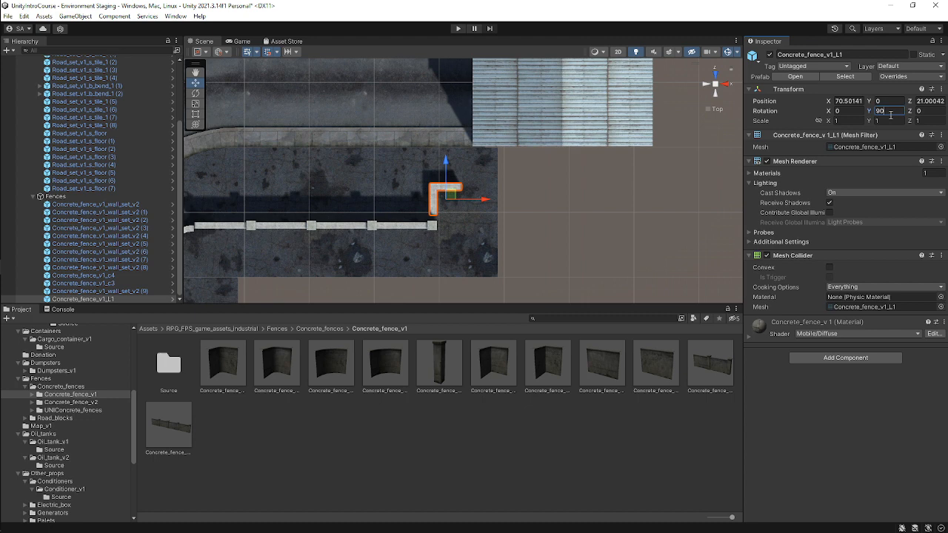
text(-)
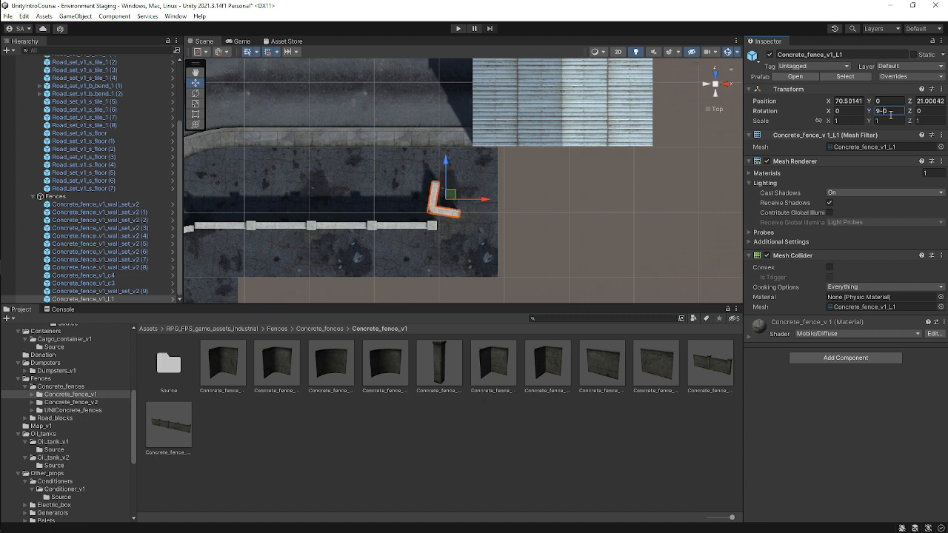
key(BackSpace)
key(Left)
text(-)
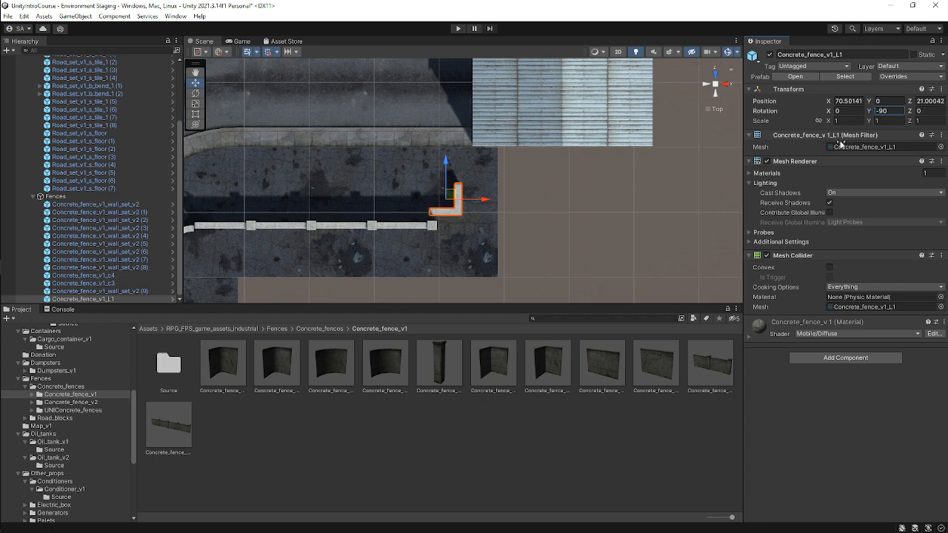
drag(451, 195, 458, 211)
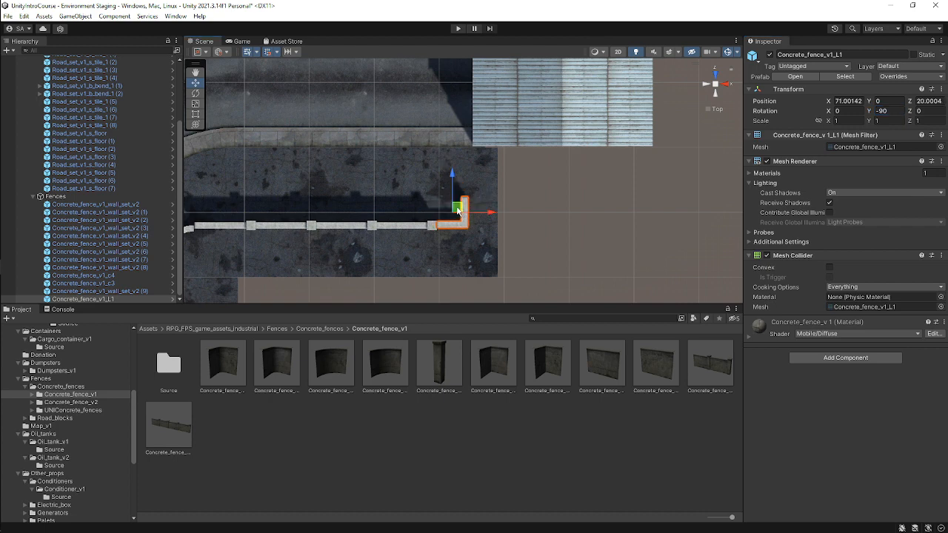
middle_drag(498, 190, 449, 185)
click(721, 422)
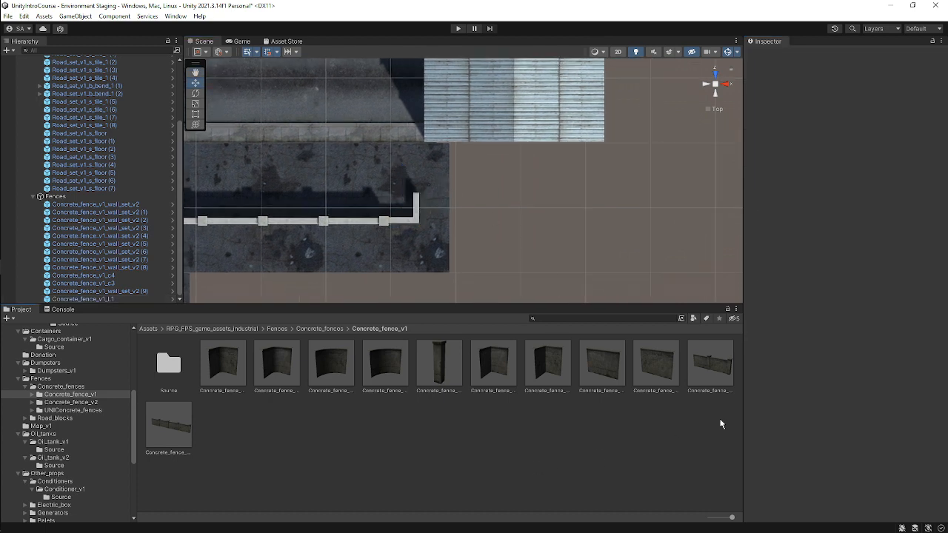
Add a short concrete fence piece under Fences and place it at about X 72, Z 23 beside the L-piece.
click(649, 370)
drag(655, 366, 116, 198)
scroll(425, 169, down, 1)
scroll(425, 169, down, 6)
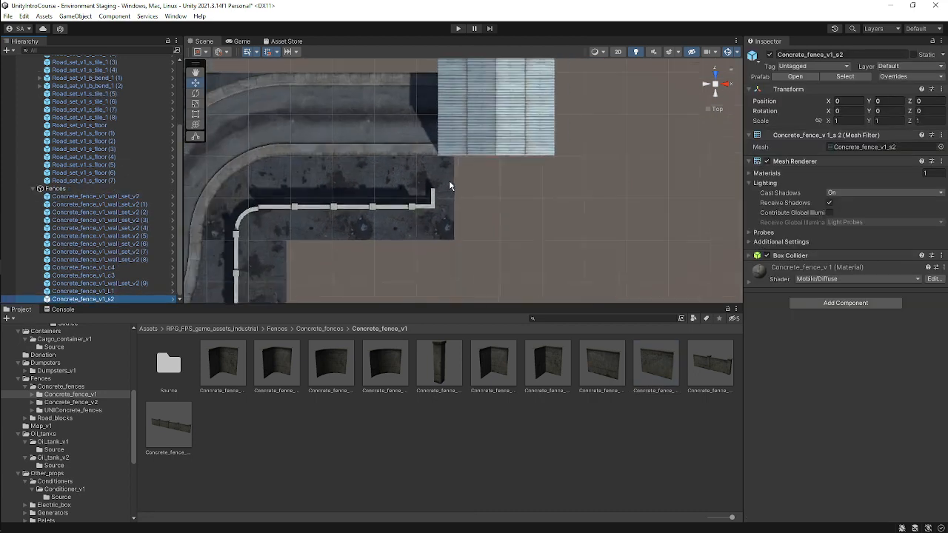
scroll(485, 151, down, 1)
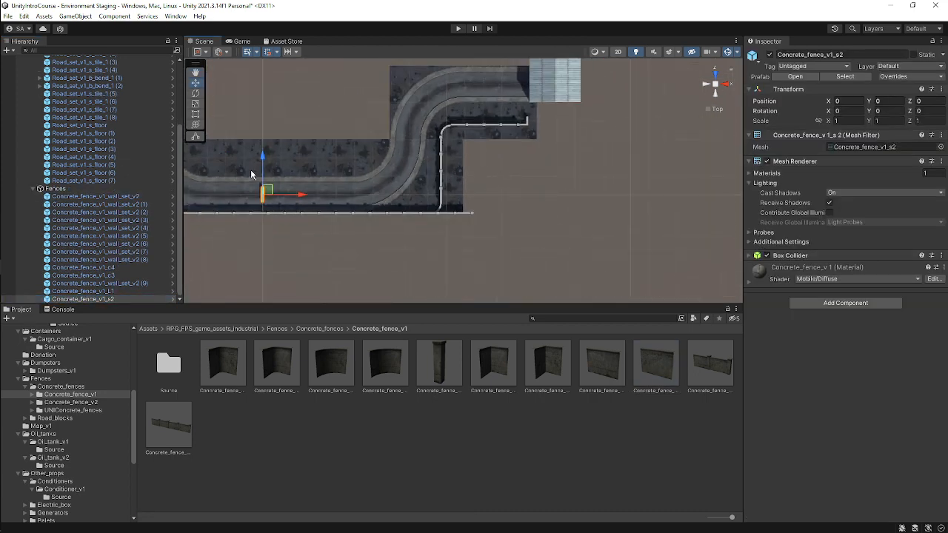
drag(267, 190, 502, 152)
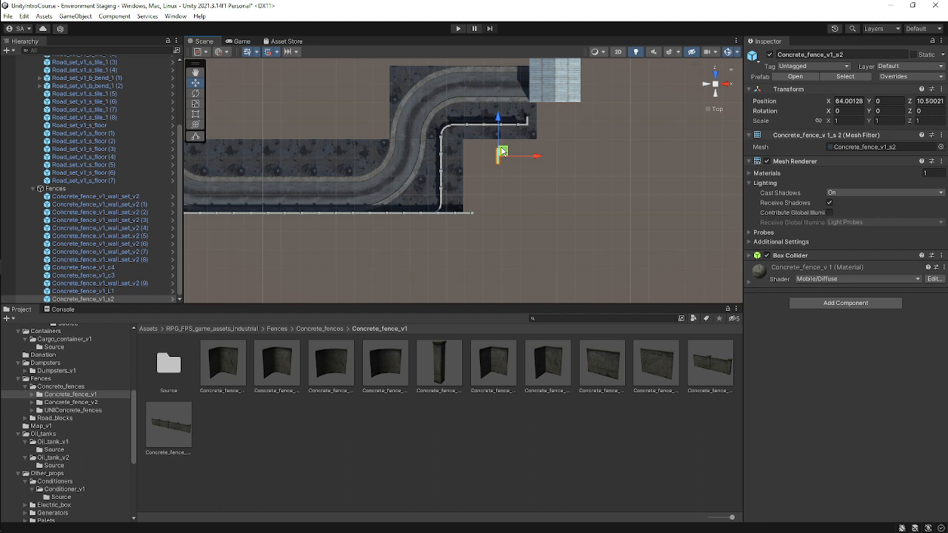
scroll(396, 221, up, 5)
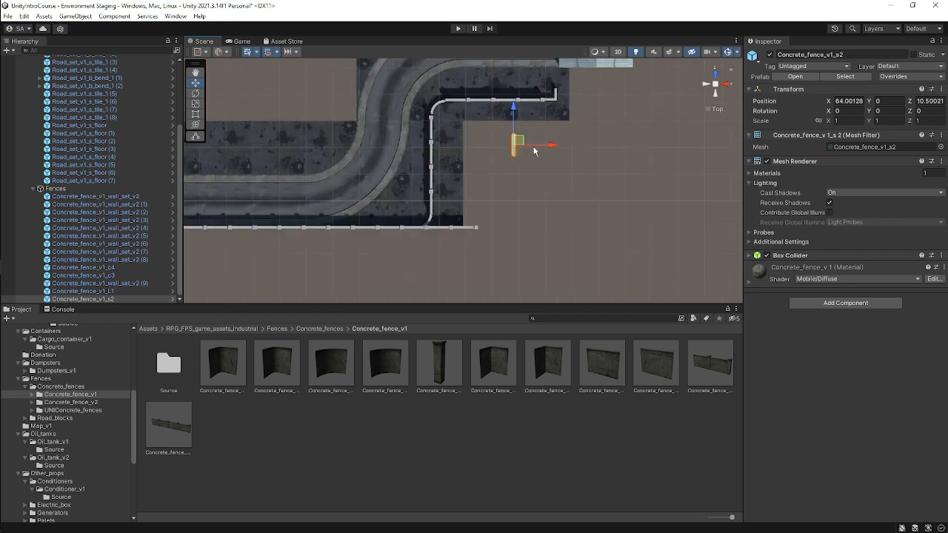
drag(312, 264, 382, 158)
scroll(383, 159, up, 4)
middle_drag(324, 165, 517, 216)
scroll(589, 205, up, 4)
drag(504, 186, 488, 205)
scroll(549, 191, down, 2)
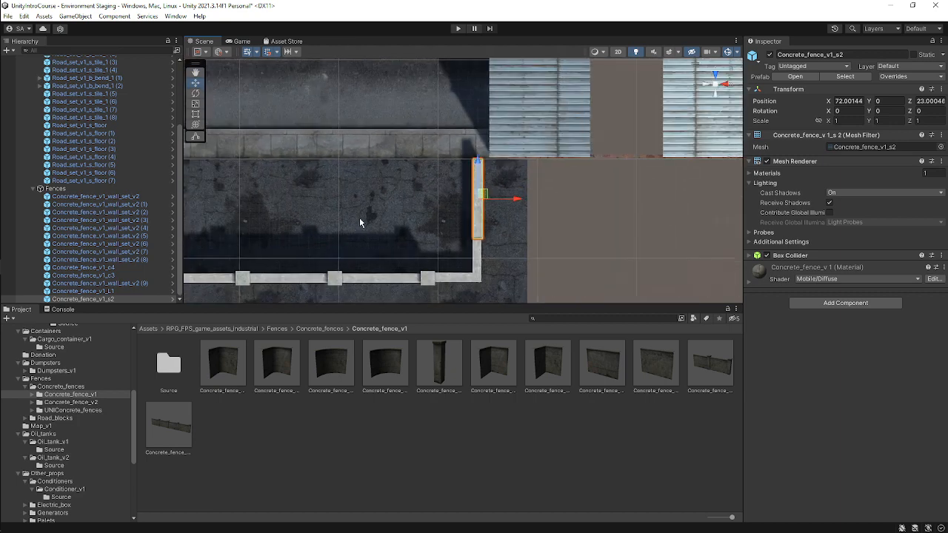
Orbit the scene in perspective to inspect the fence walls and the upper curved corner.
alt+drag(360, 221, 517, 83)
shift+click(529, 116)
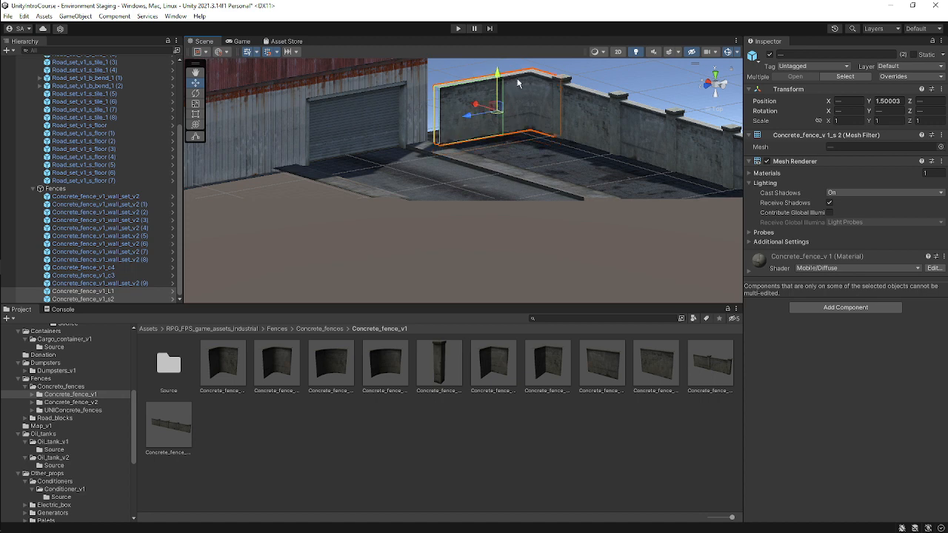
click(629, 77)
alt+drag(576, 128, 520, 141)
click(507, 181)
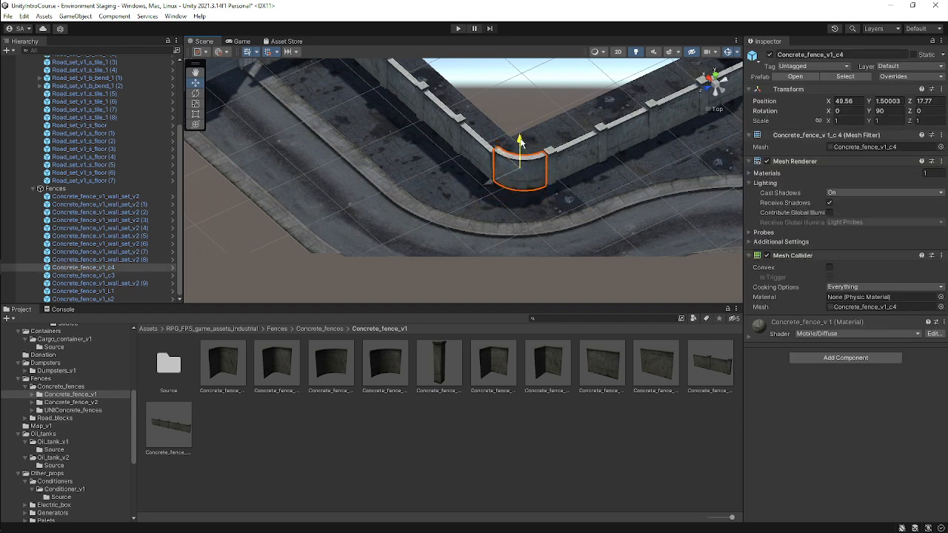
click(554, 91)
alt+drag(516, 191, 579, 208)
scroll(460, 228, up, 1)
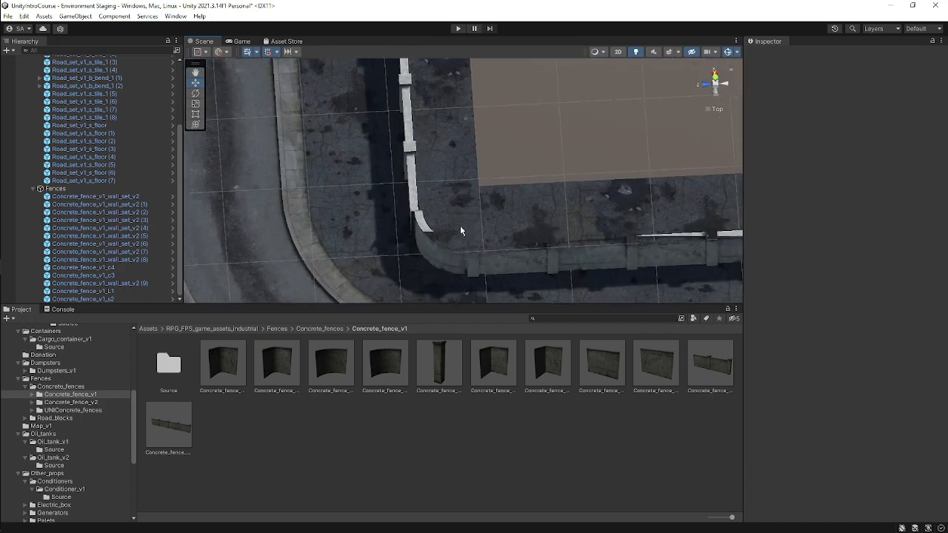
scroll(485, 250, down, 1)
Nudge the upper curved corner piece to about X 49.5, Z 17.8 and check it from top and perspective views.
click(437, 238)
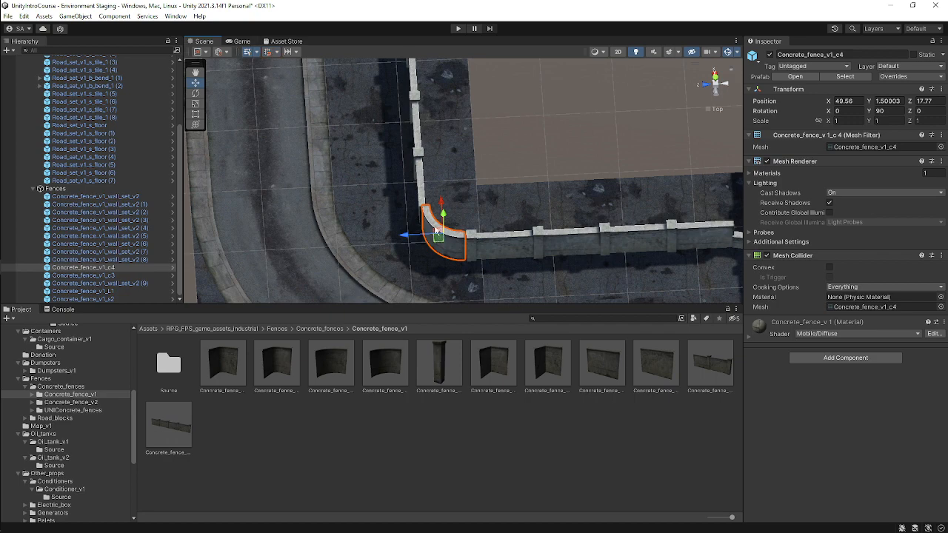
click(715, 84)
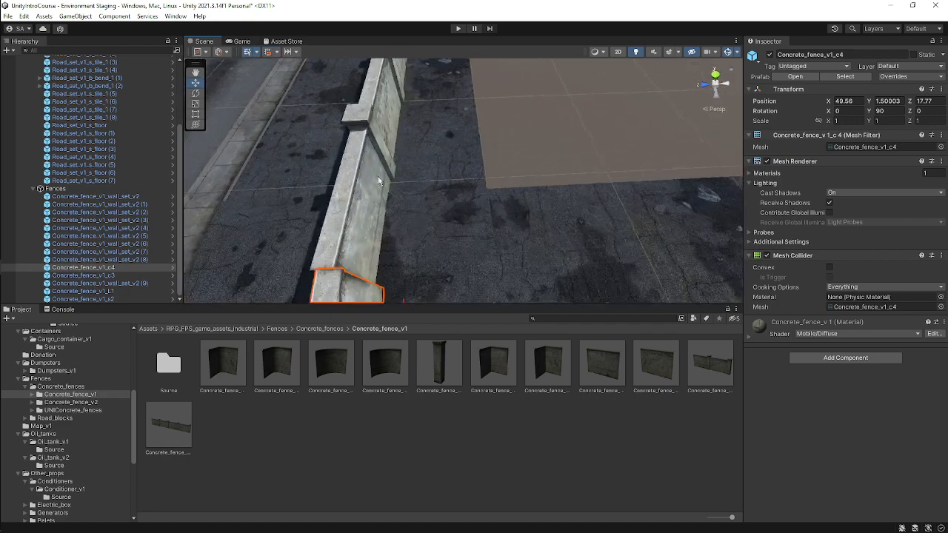
scroll(386, 137, down, 3)
scroll(389, 133, down, 4)
drag(443, 236, 448, 246)
right_drag(499, 245, 594, 150)
scroll(595, 151, down, 2)
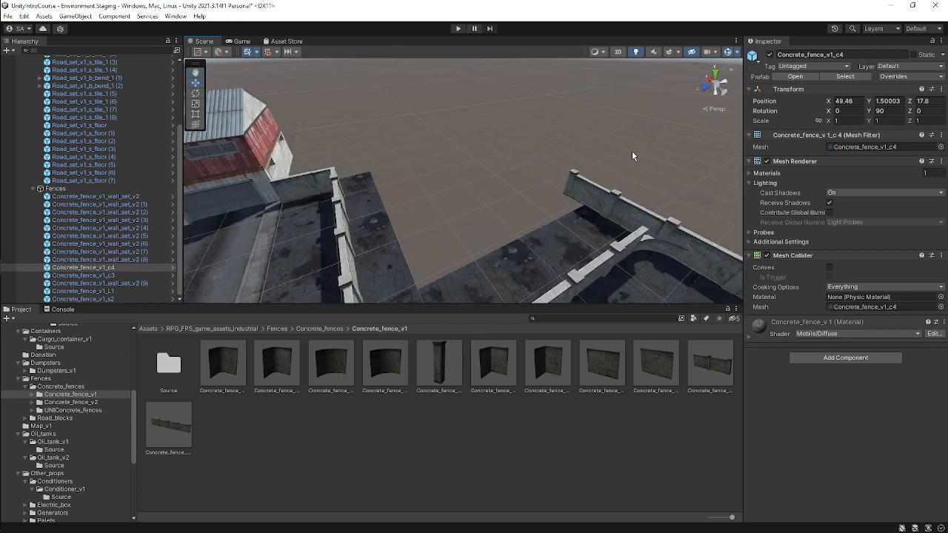
click(723, 94)
middle_drag(314, 176, 471, 272)
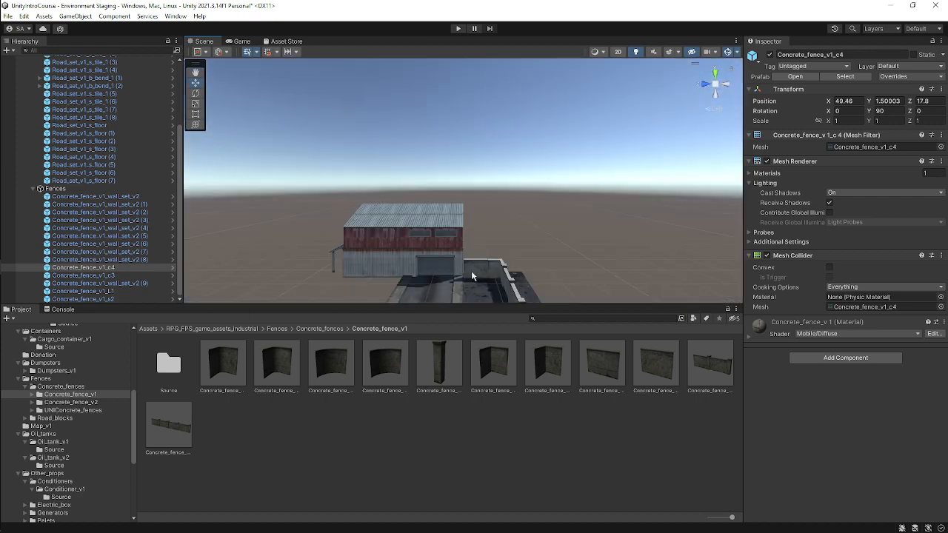
scroll(483, 174, down, 2)
click(714, 72)
scroll(437, 237, up, 5)
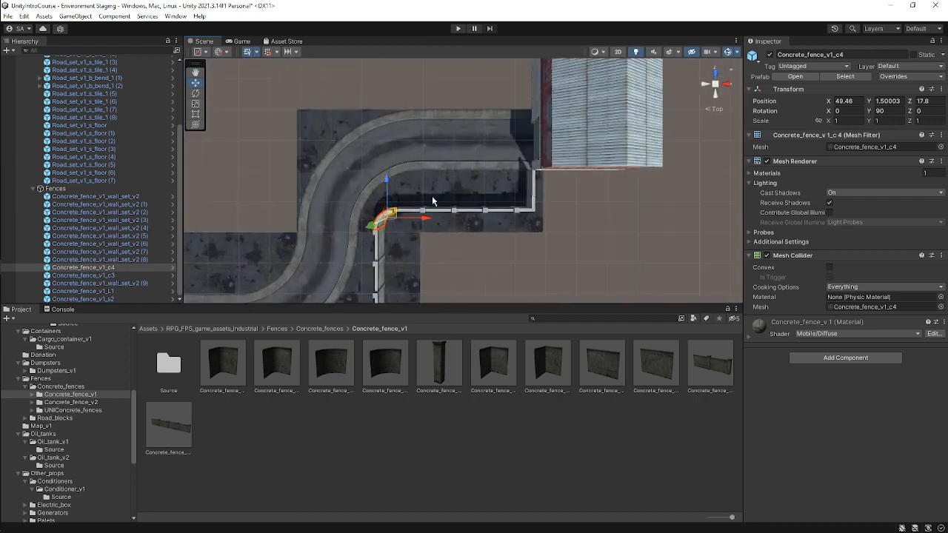
scroll(409, 232, up, 3)
click(715, 85)
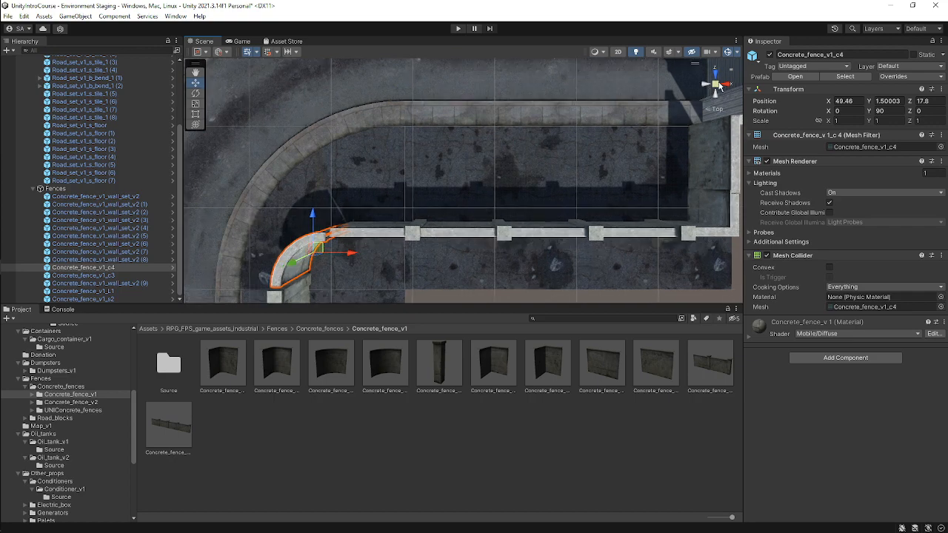
Stretch the upper curved corner piece with the Rect tool to a scale of about X 1.13, Z 1.08 so it meets the fences.
middle_drag(376, 197, 441, 144)
scroll(448, 170, up, 5)
middle_drag(390, 163, 455, 158)
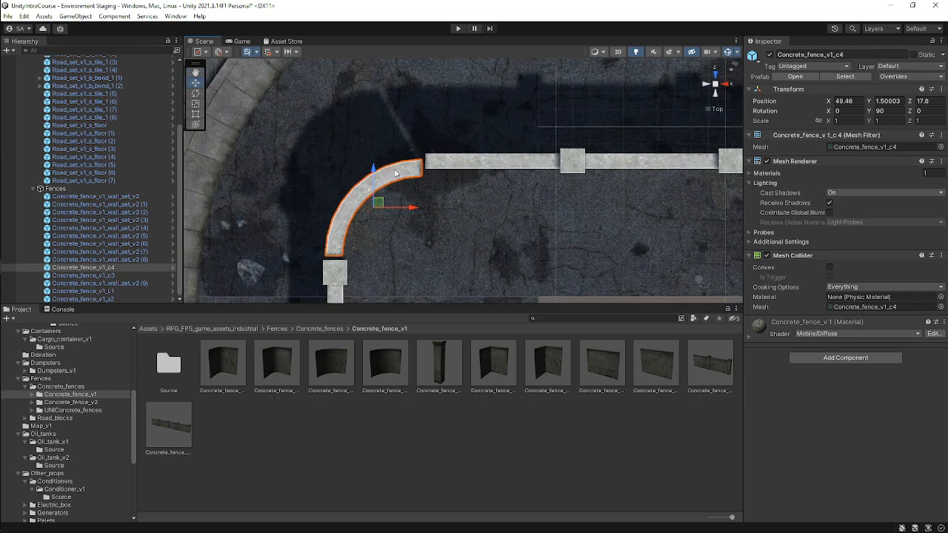
key(t)
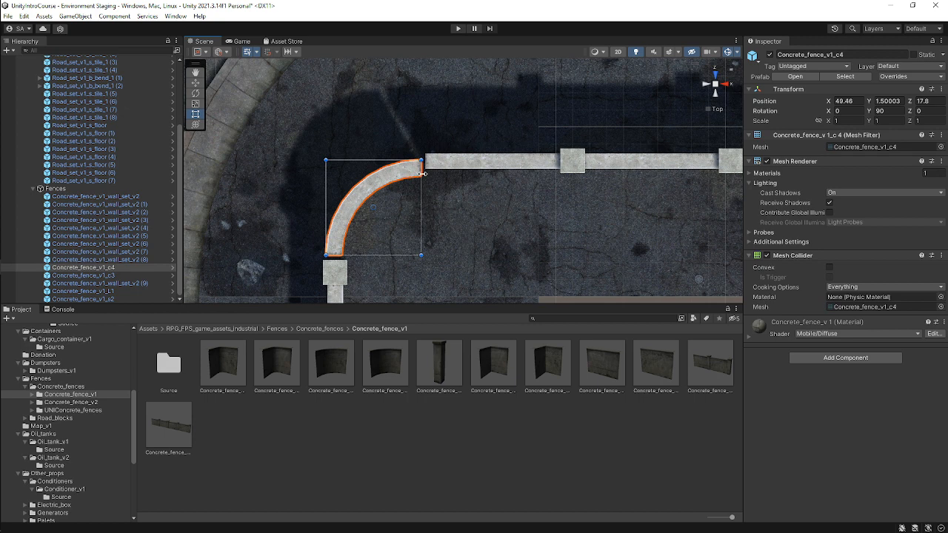
drag(423, 173, 429, 171)
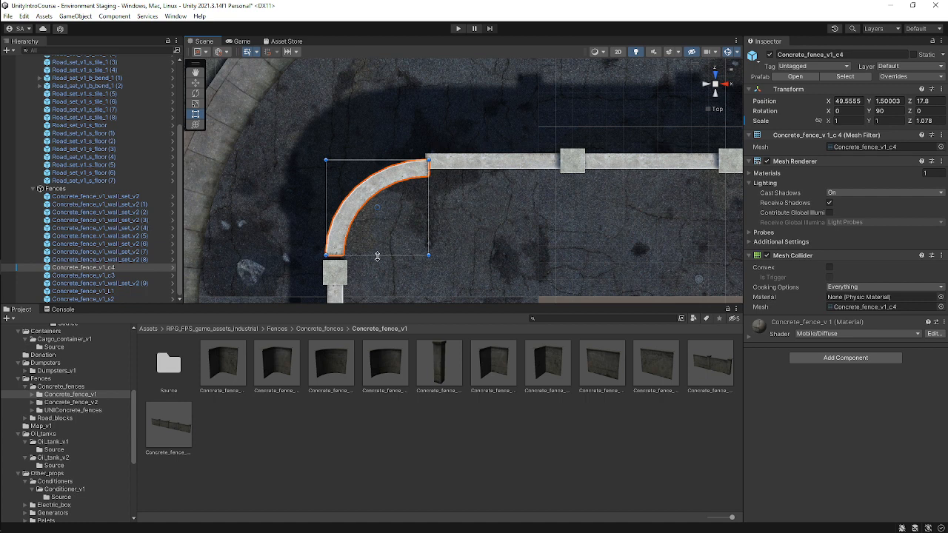
drag(377, 256, 378, 262)
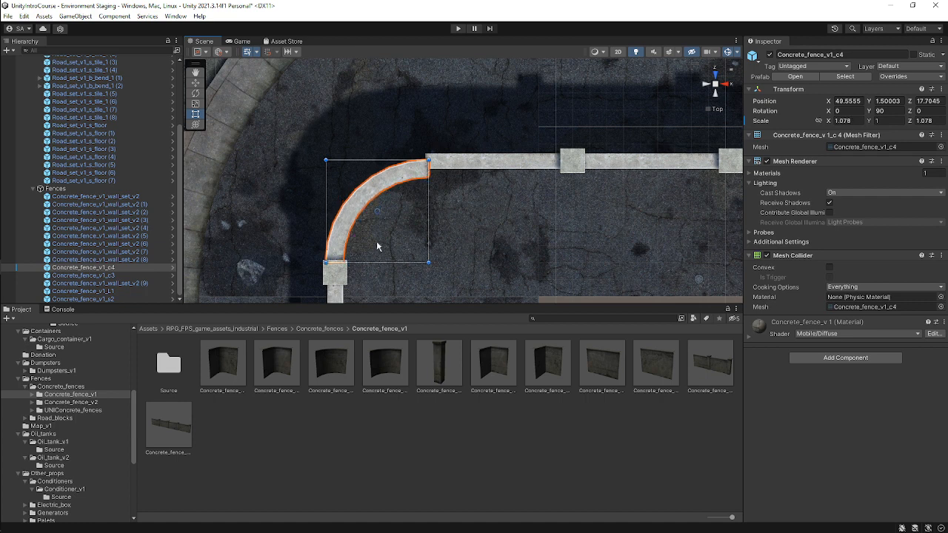
drag(379, 162, 381, 155)
Orbit the scene in perspective to inspect the resized curved corner and the fence walls along the road.
alt+drag(478, 230, 703, 63)
alt+drag(539, 196, 671, 94)
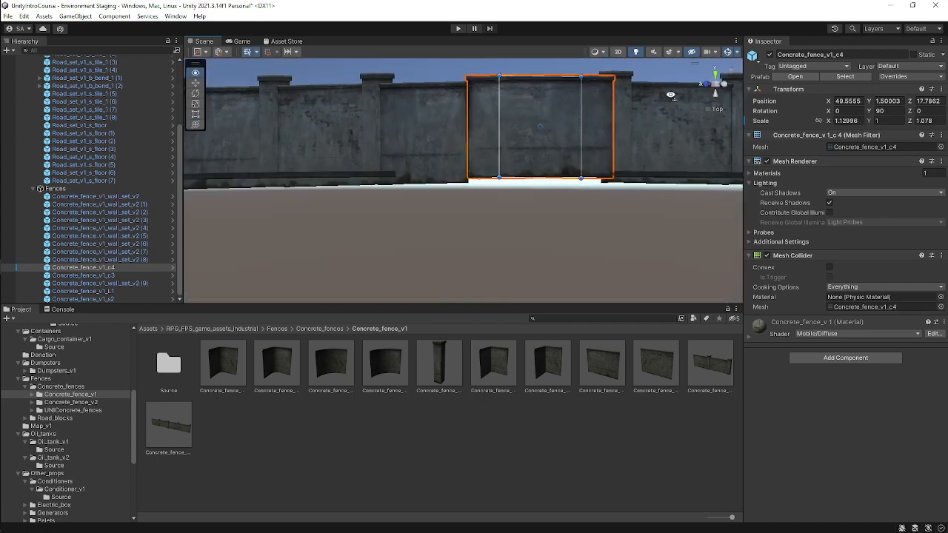
alt+drag(625, 134, 543, 183)
key(w)
click(485, 94)
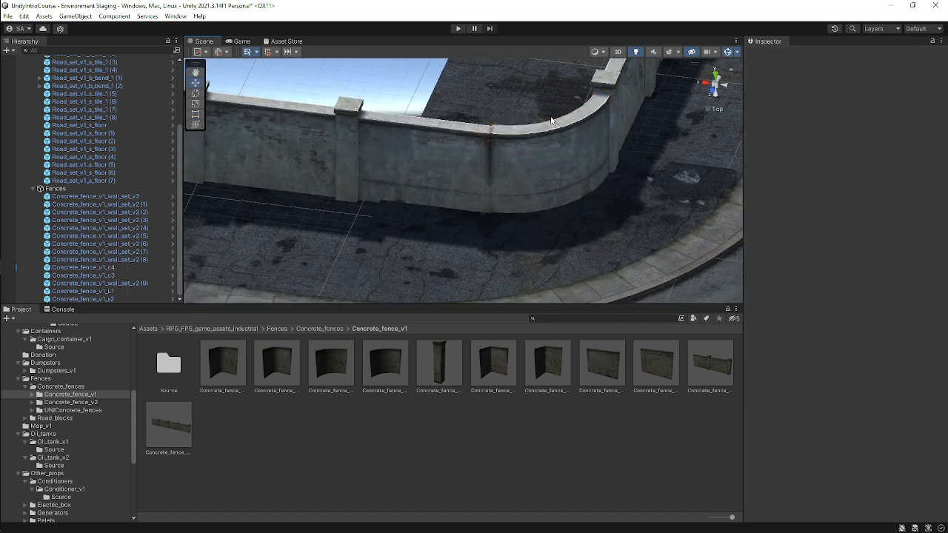
click(560, 157)
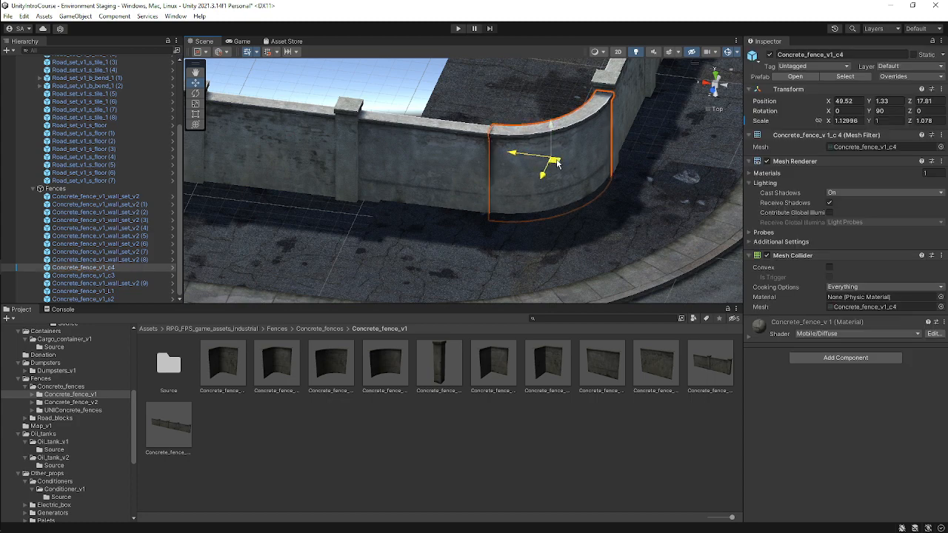
click(673, 203)
alt+drag(674, 203, 412, 126)
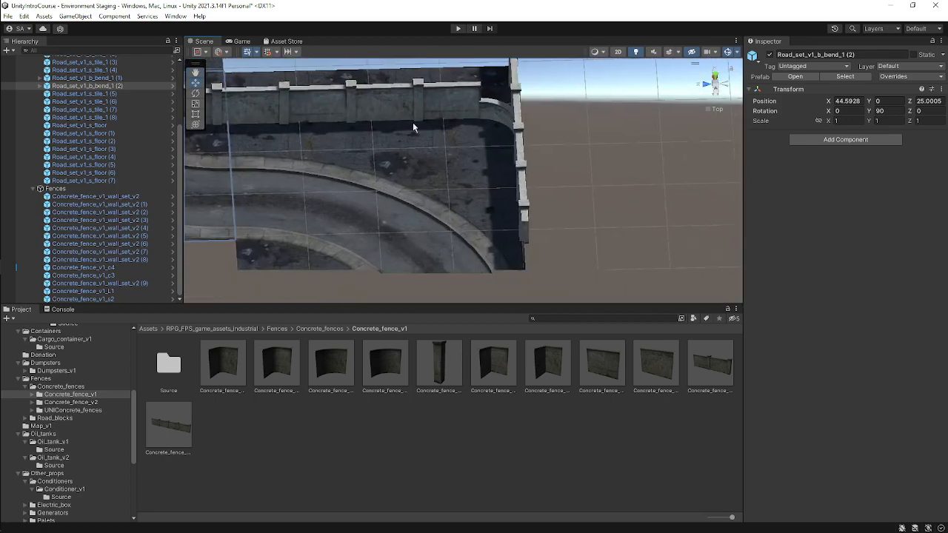
alt+drag(474, 137, 590, 111)
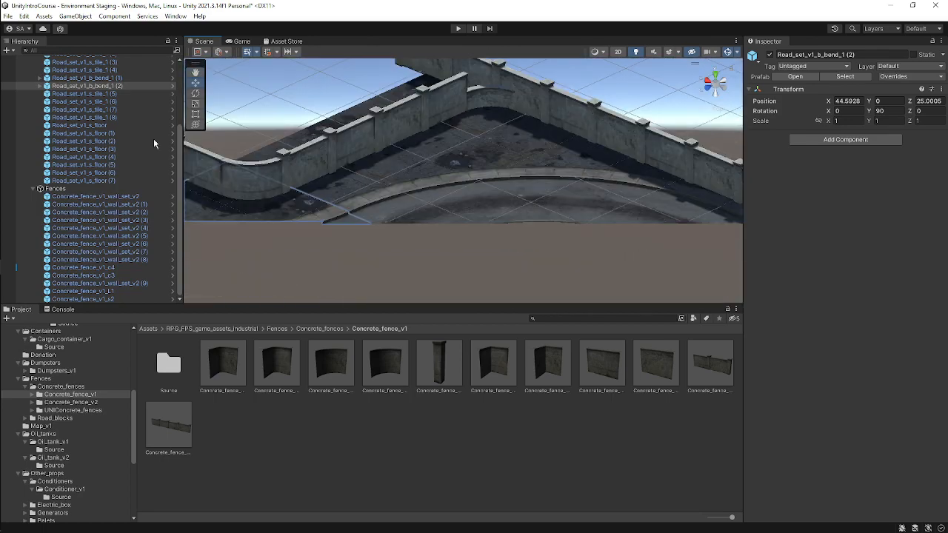
Switch to the Google Meet call, dismiss the raised-hand notification, and return to Unity.
mouse_move(16, 221)
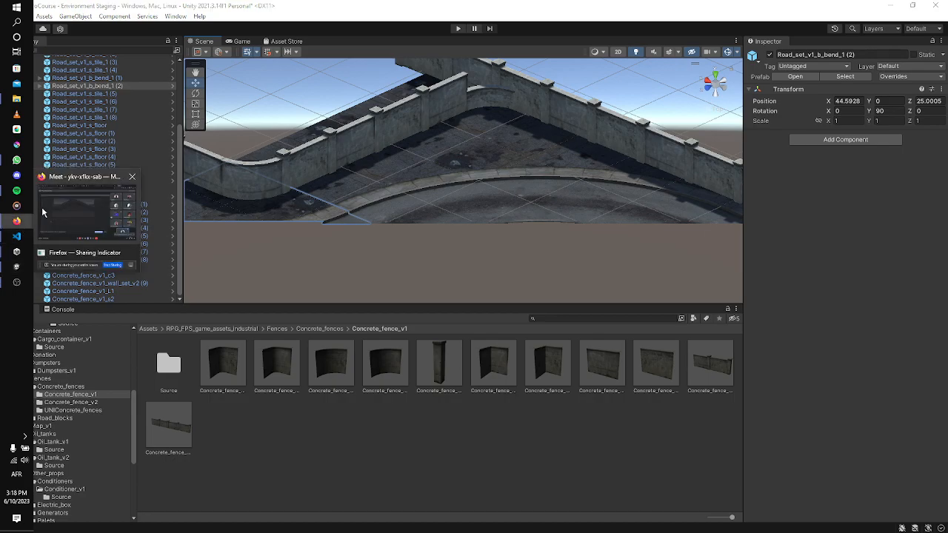
click(42, 210)
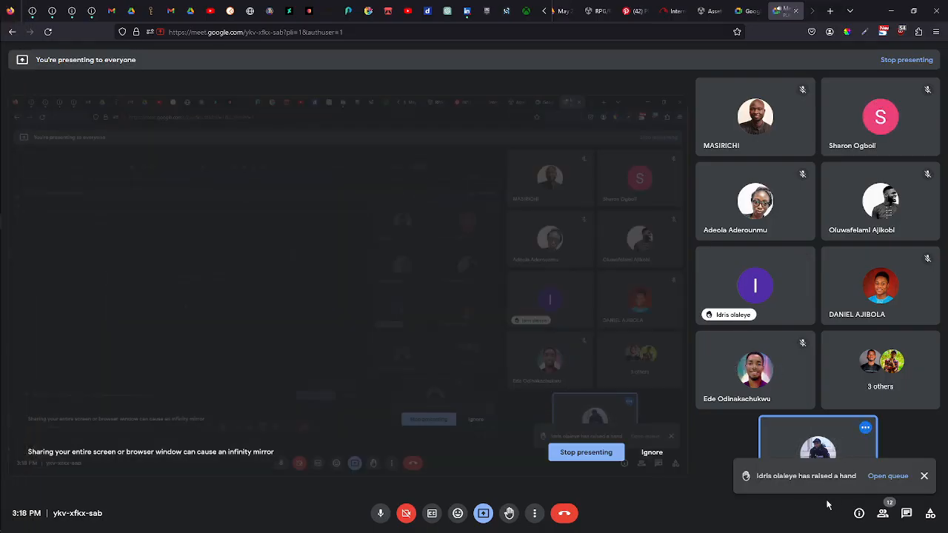
click(924, 477)
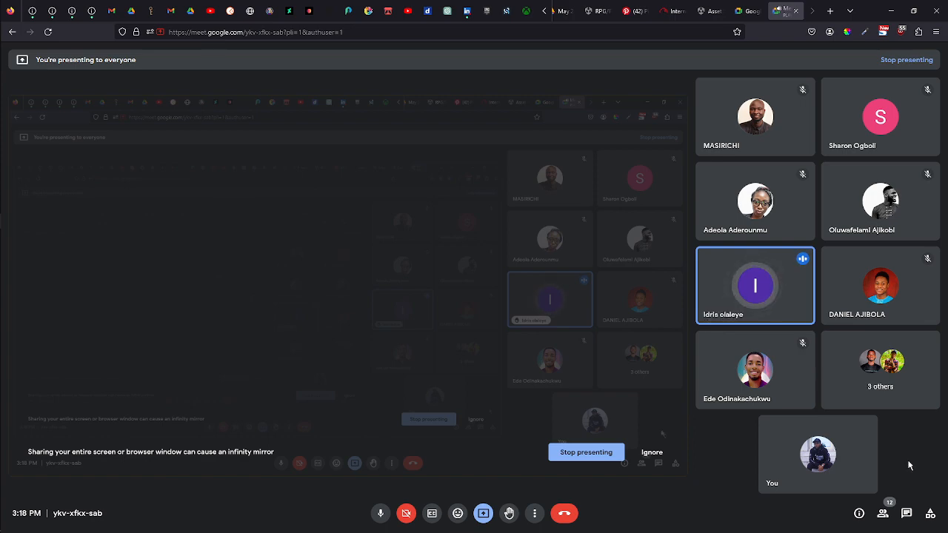
click(891, 10)
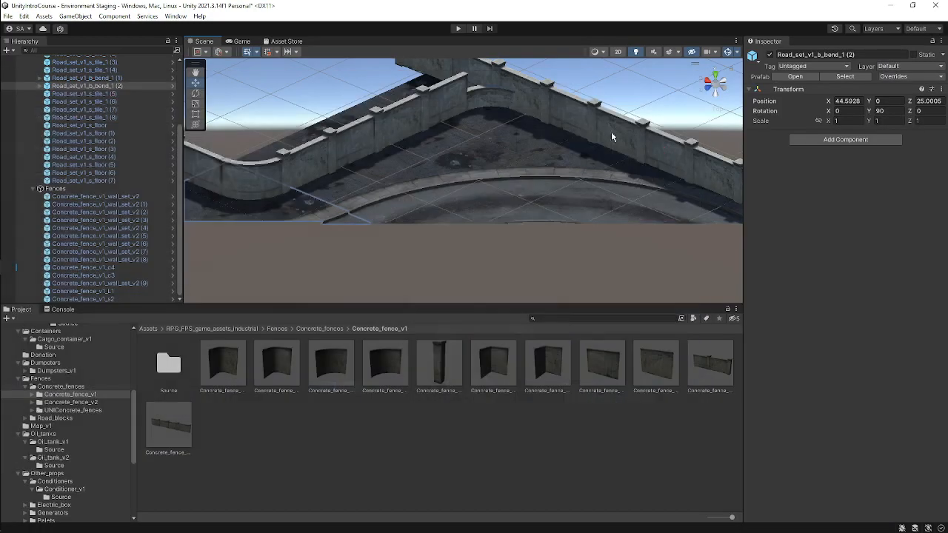
Orbit and zoom around the road bend to inspect the fence line along the curve.
scroll(504, 158, down, 3)
alt+drag(603, 174, 445, 225)
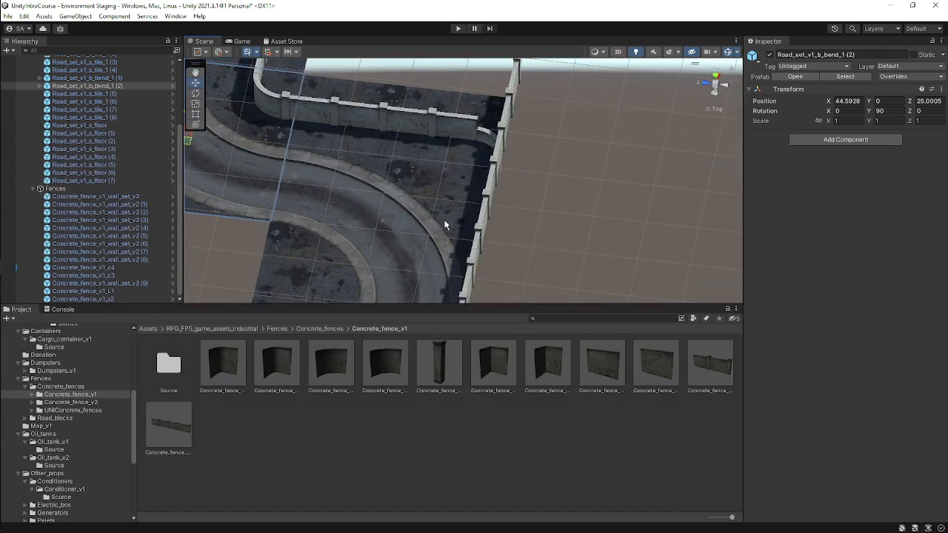
middle_drag(298, 191, 531, 250)
alt+drag(652, 213, 475, 243)
scroll(509, 208, down, 3)
middle_drag(476, 191, 508, 209)
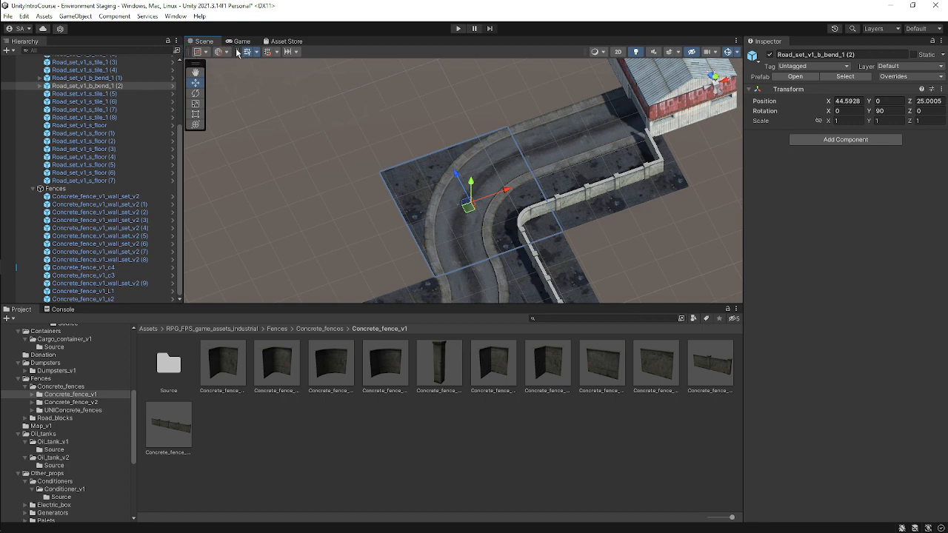
Explore the Scene view toolbar options for grid snapping, Center/Pivot, Global/Local handles and grid visibility.
mouse_move(238, 53)
mouse_down()
mouse_move(257, 118)
mouse_move(239, 52)
mouse_up()
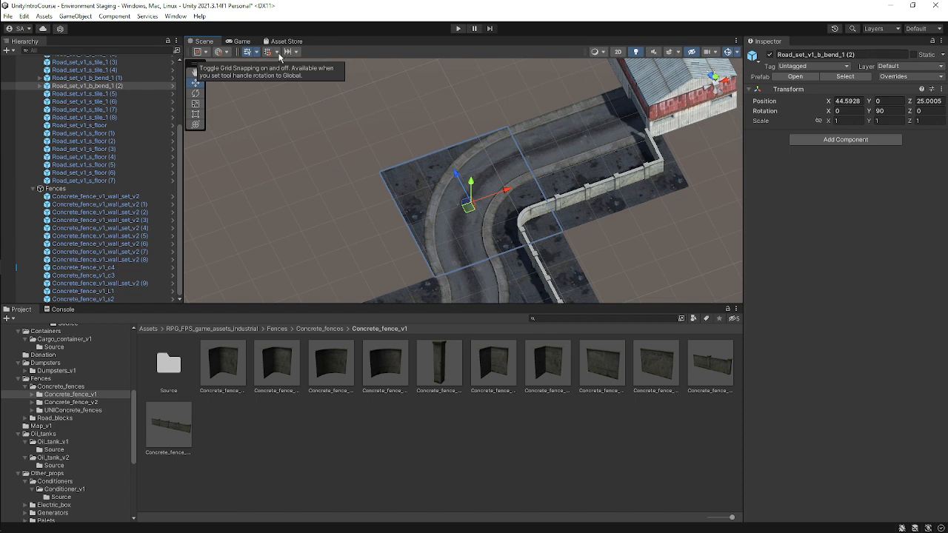
click(276, 53)
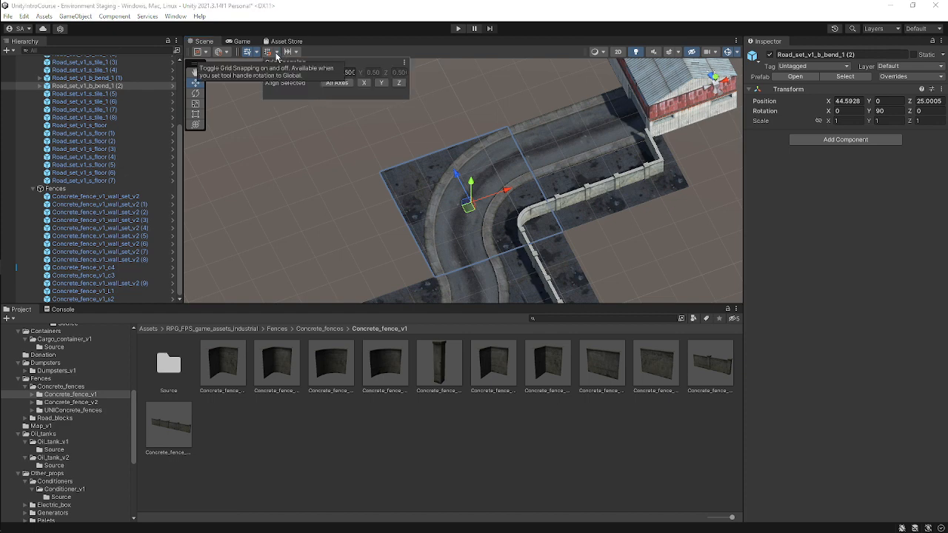
click(289, 154)
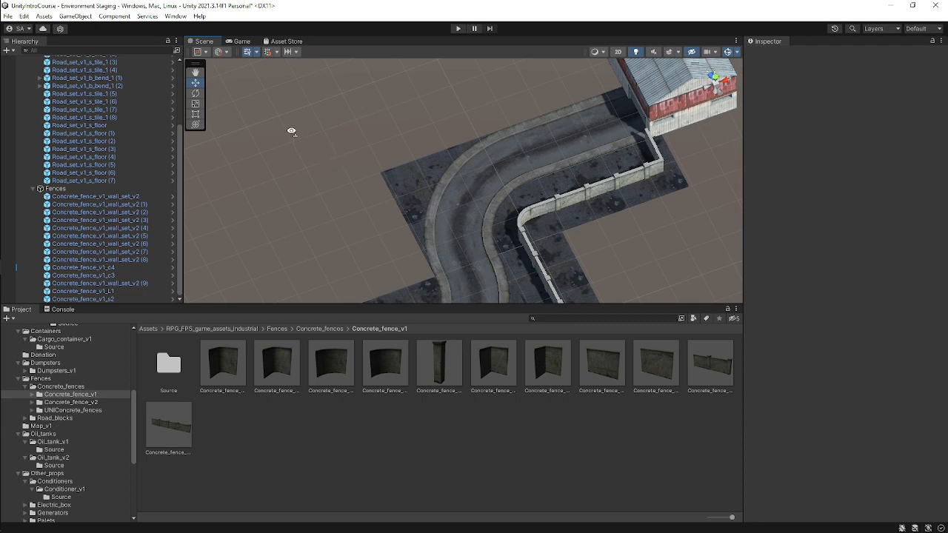
alt+drag(292, 130, 392, 138)
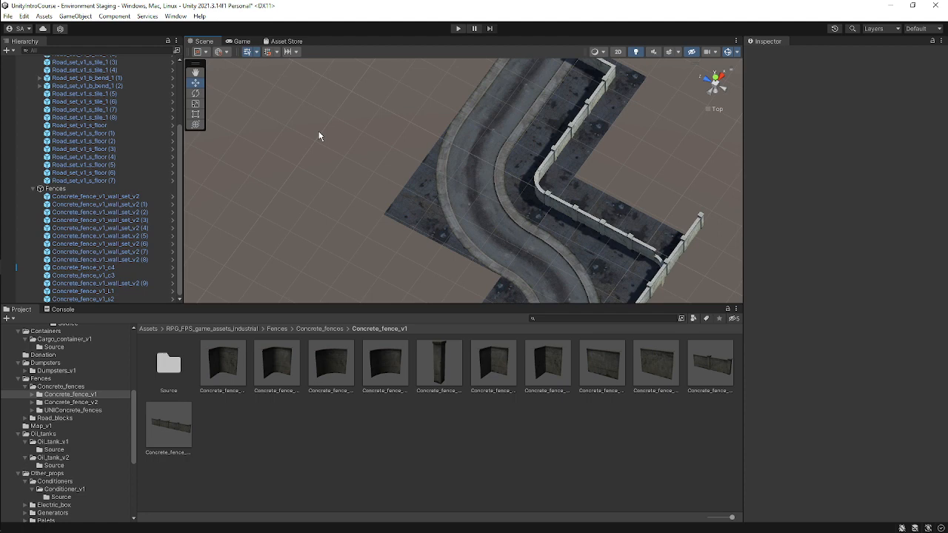
click(227, 52)
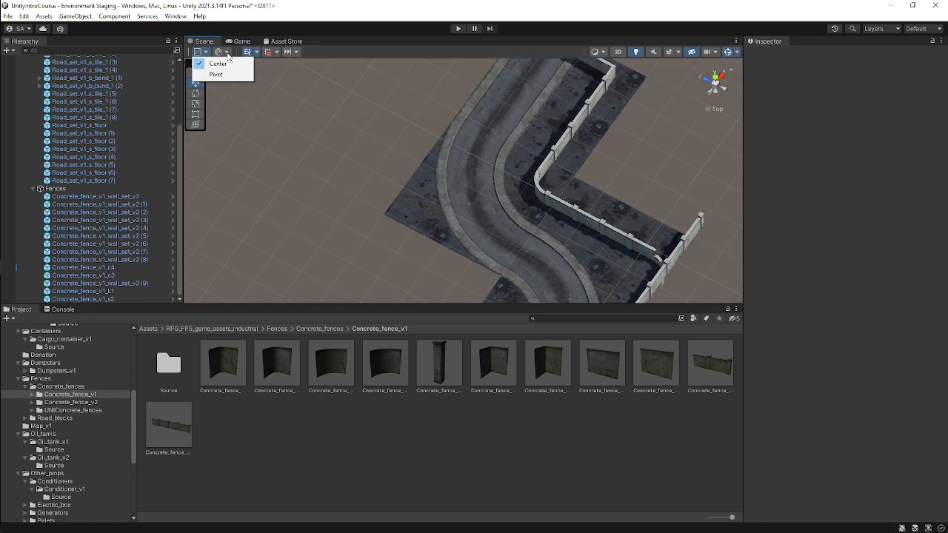
click(227, 54)
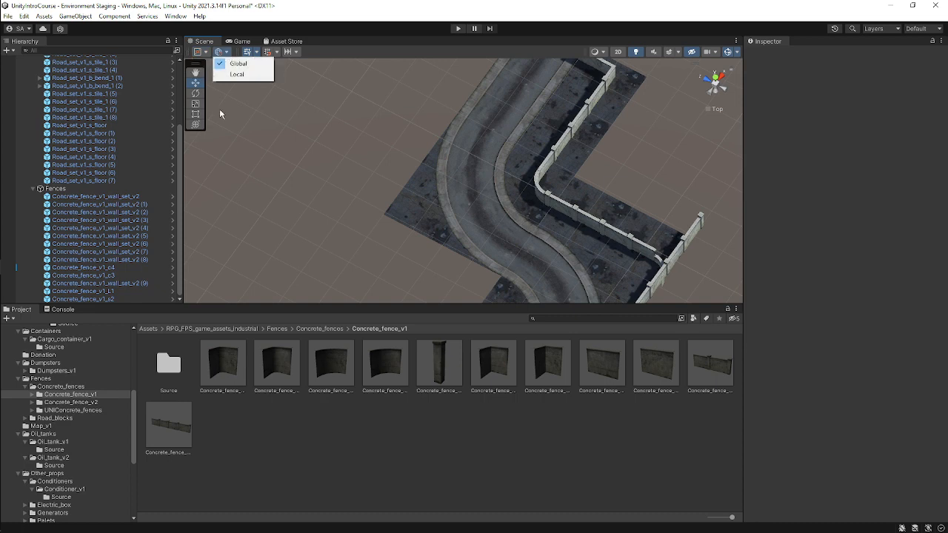
click(251, 138)
click(205, 52)
click(215, 75)
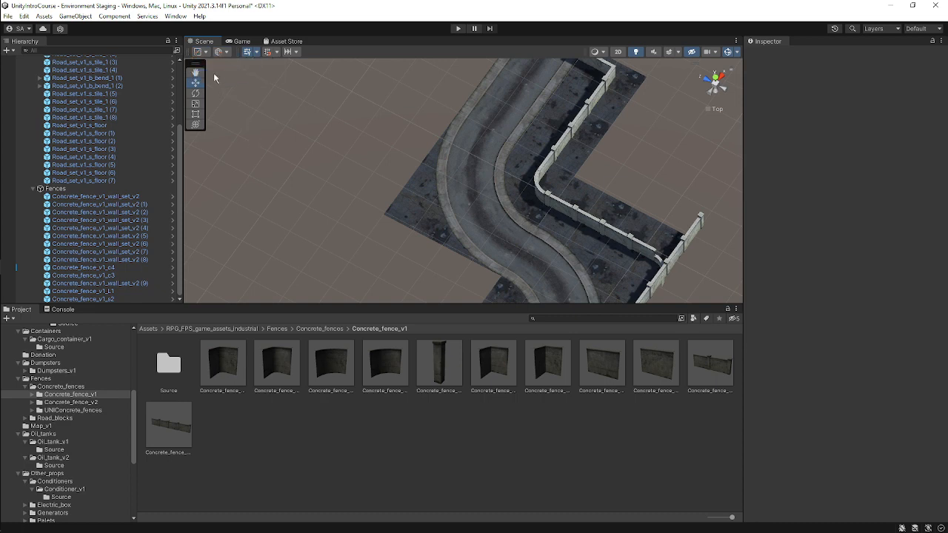
click(207, 53)
click(213, 64)
click(226, 53)
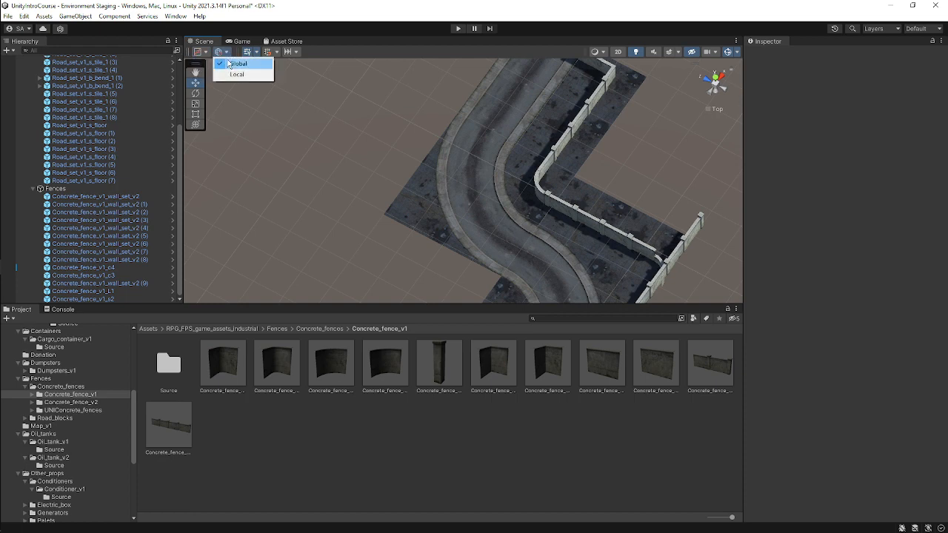
click(236, 75)
click(220, 52)
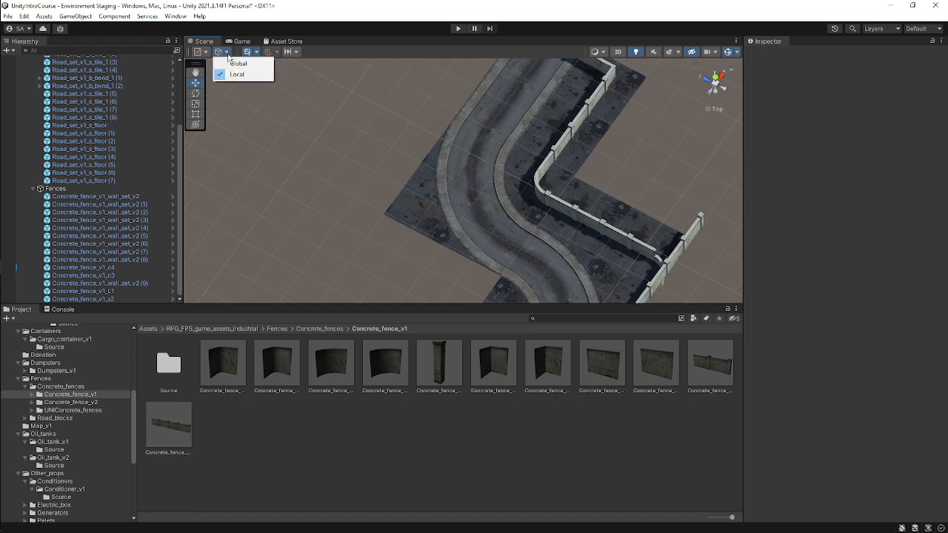
click(251, 63)
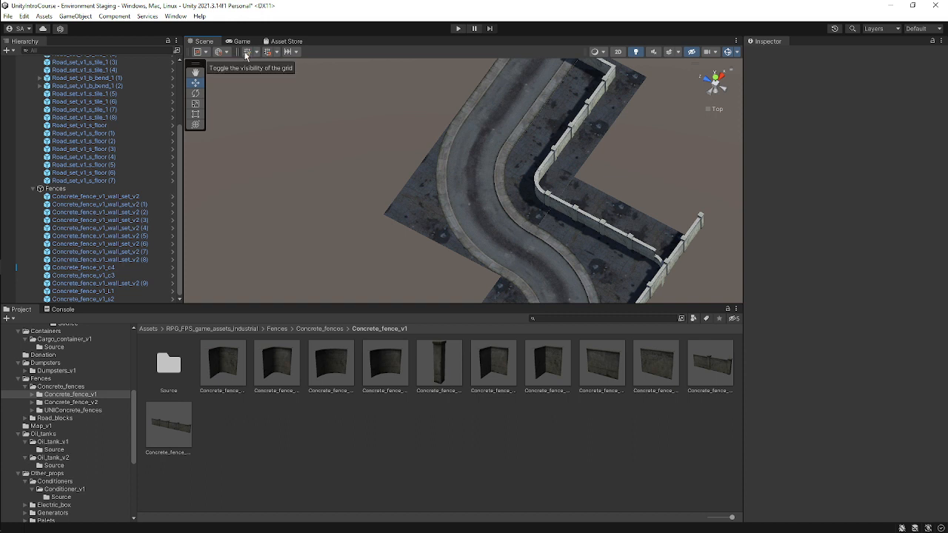
click(246, 53)
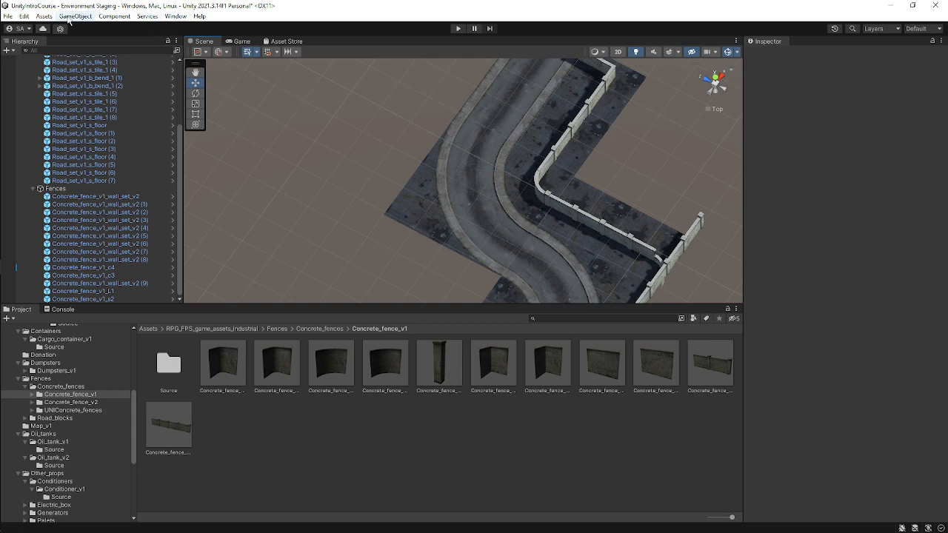
click(25, 17)
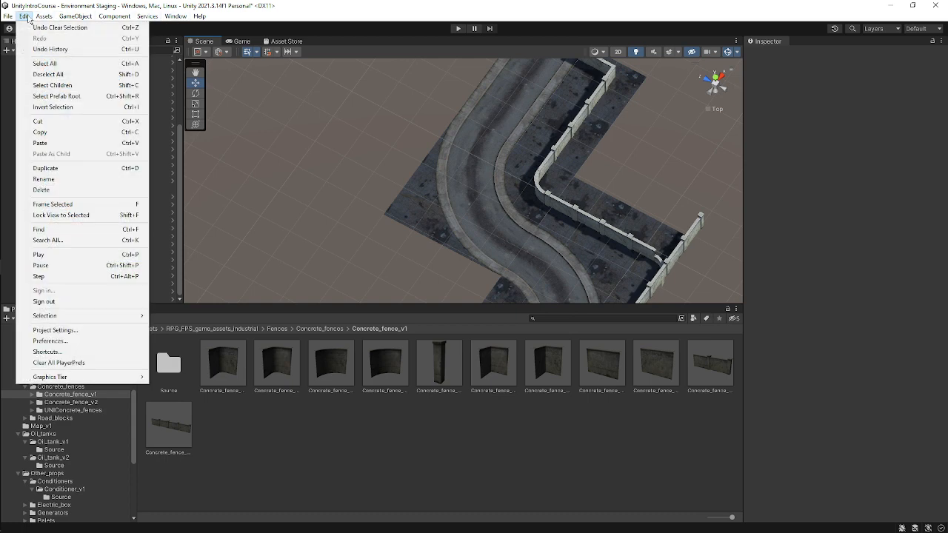
mouse_move(175, 18)
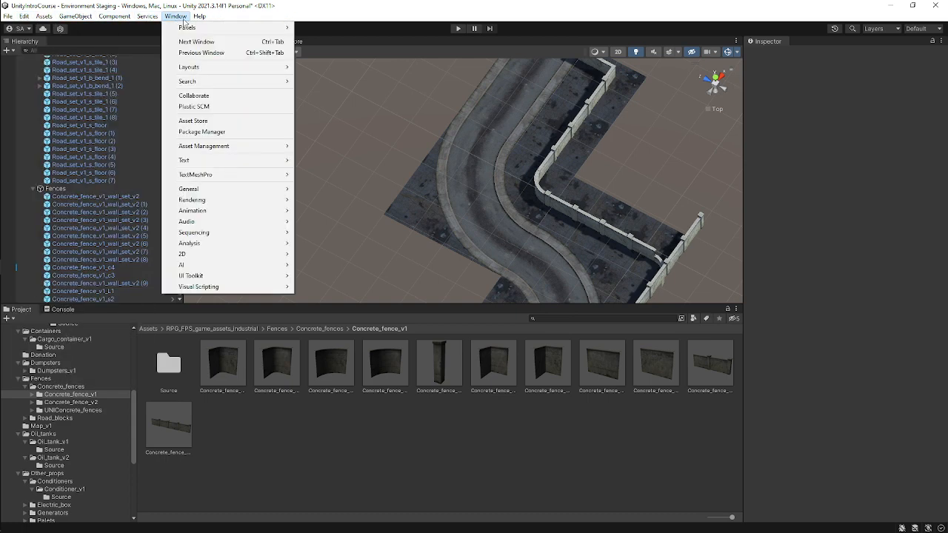
mouse_move(217, 30)
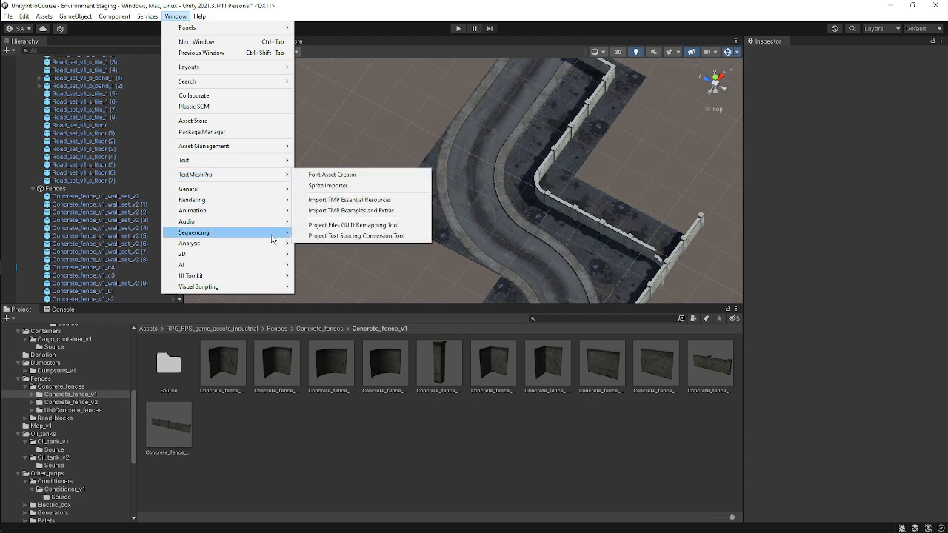
mouse_move(284, 278)
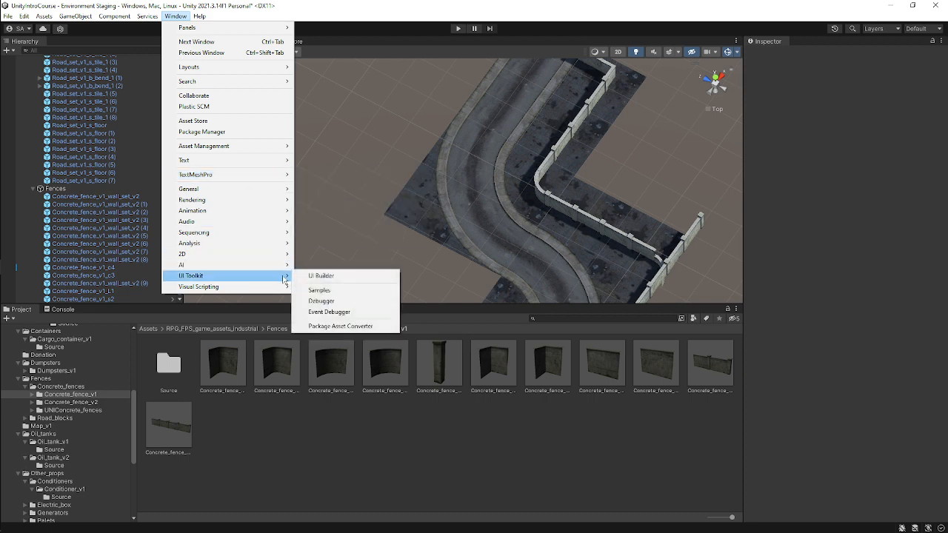
click(377, 178)
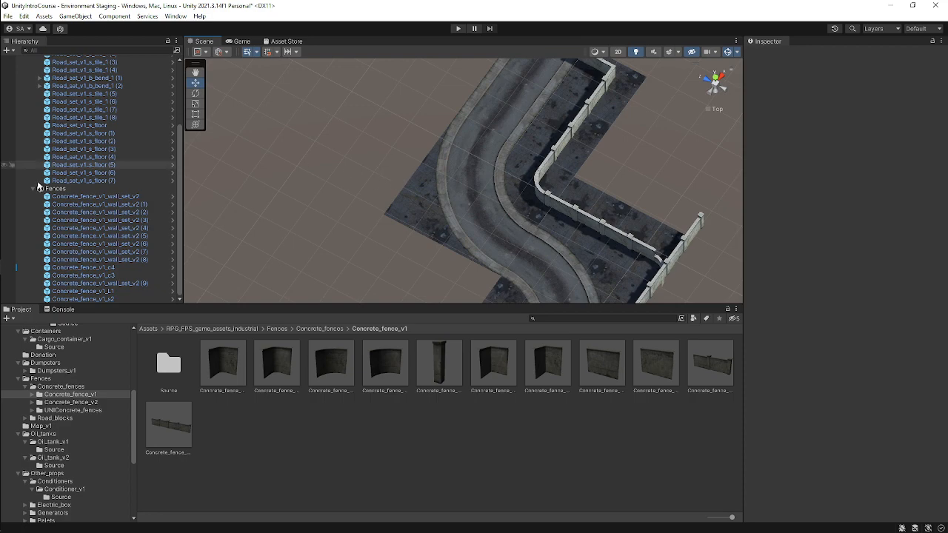
Open the Google Meet chat to read participants' messages, then return to Unity.
mouse_move(6, 237)
click(16, 220)
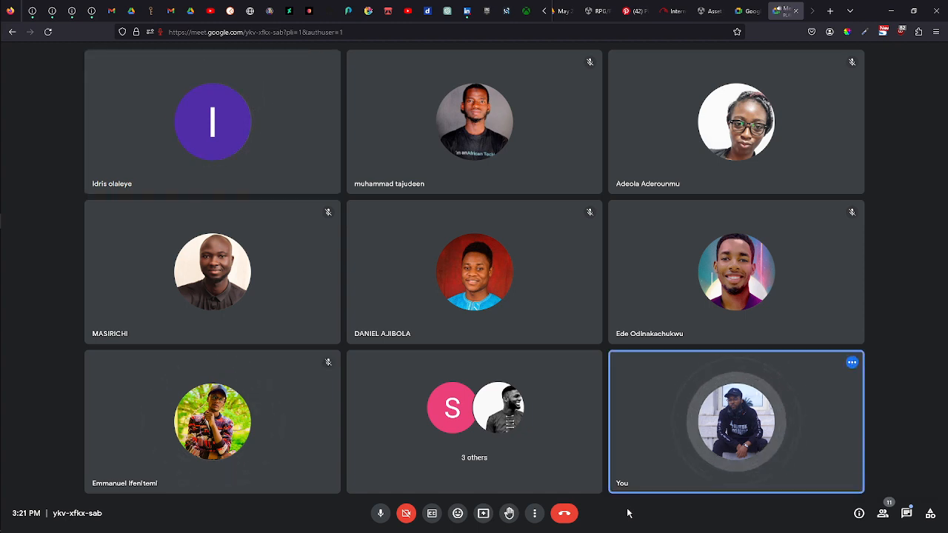
click(905, 514)
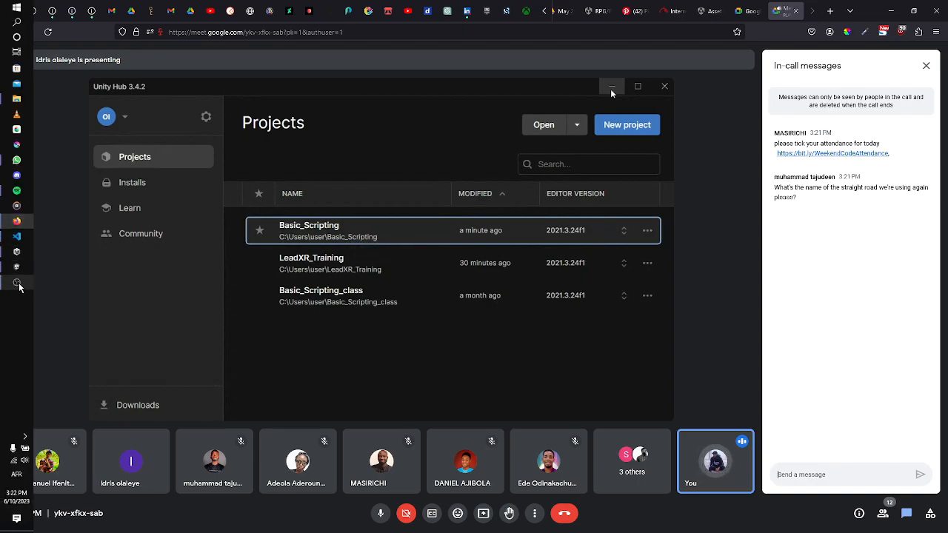
click(16, 267)
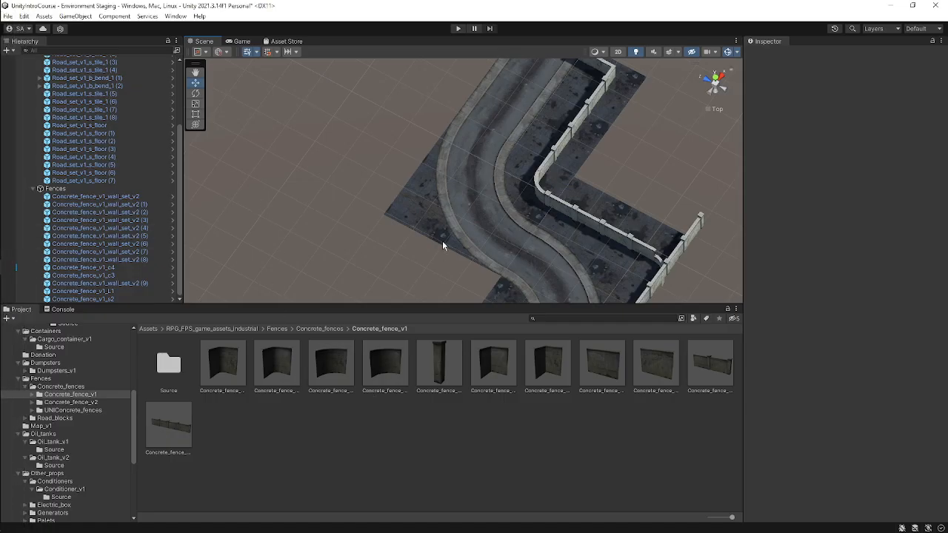
Select a straight road tile in the scene to identify its name.
scroll(482, 256, down, 3)
middle_drag(482, 256, 483, 207)
click(486, 222)
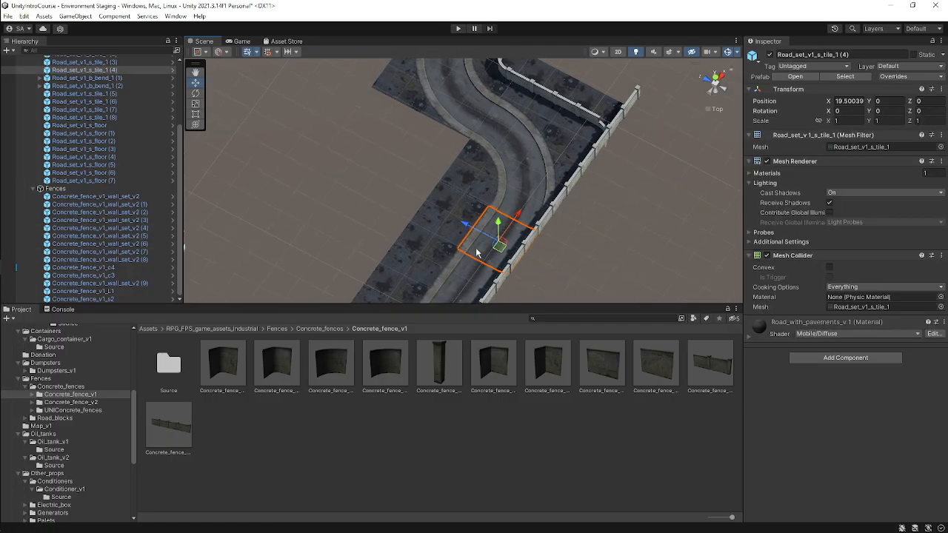
Copy the selected straight road tile's name and send it as Road_set_v1_s_tile_1 in the Google Meet chat.
click(864, 54)
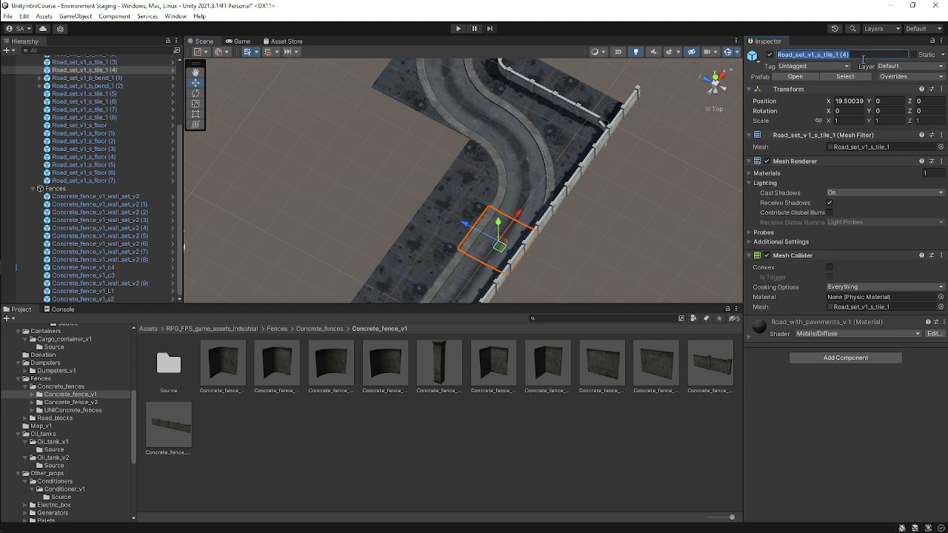
click(839, 54)
key(shift+Left)
key(shift+Left)
key(shift+Left)
key(shift+Left)
key(shift+Left)
key(shift+Left)
key(shift+Left)
key(shift+Left)
key(shift+Left)
key(shift+Left)
key(shift+Left)
key(shift+Left)
key(shift+Left)
key(shift+Left)
key(shift+Left)
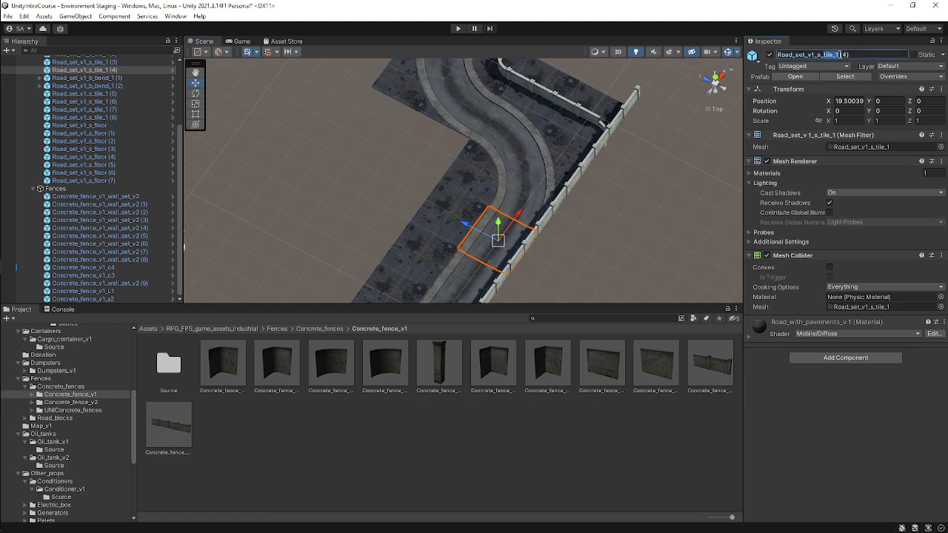
key(shift+Left)
key(shift+Left)
key(shift+Left)
key(shift+Left)
key(shift+Left)
key(ctrl+c)
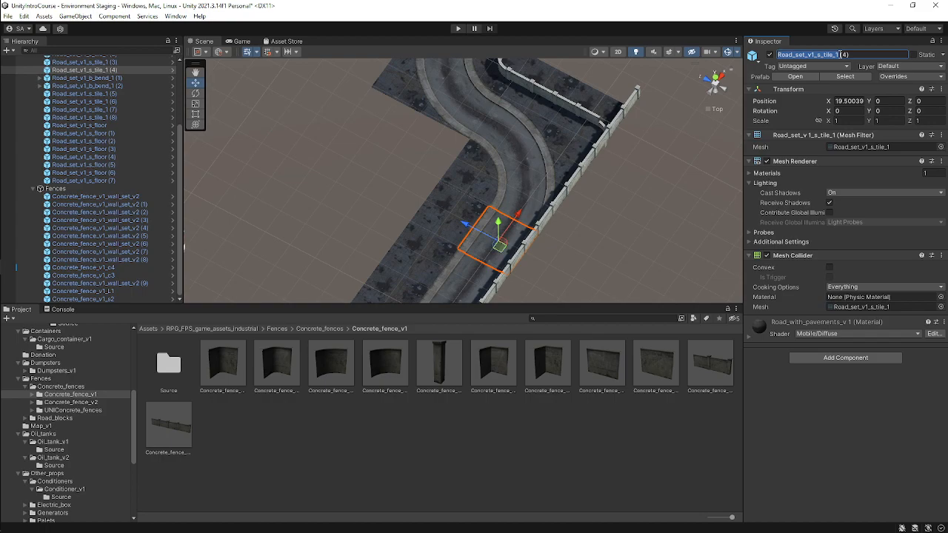
click(16, 221)
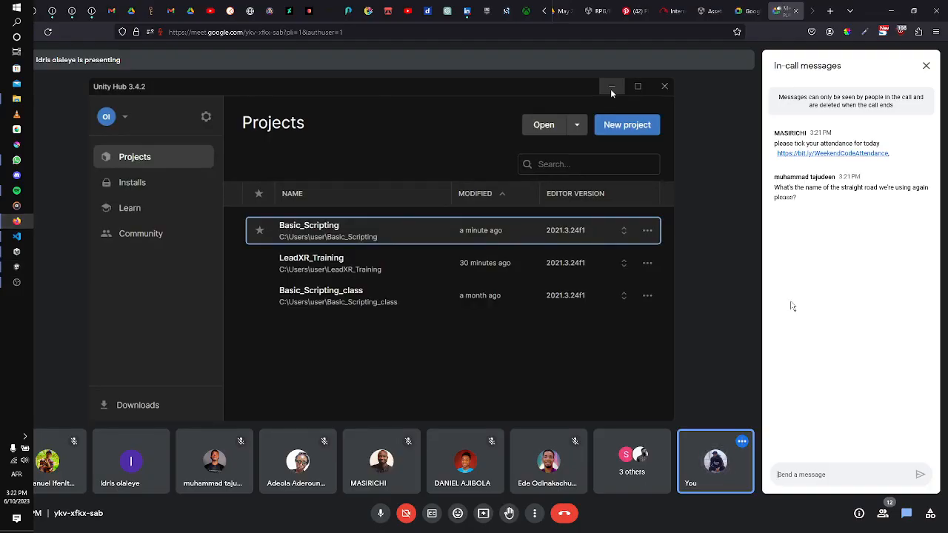
click(802, 477)
key(ctrl+v)
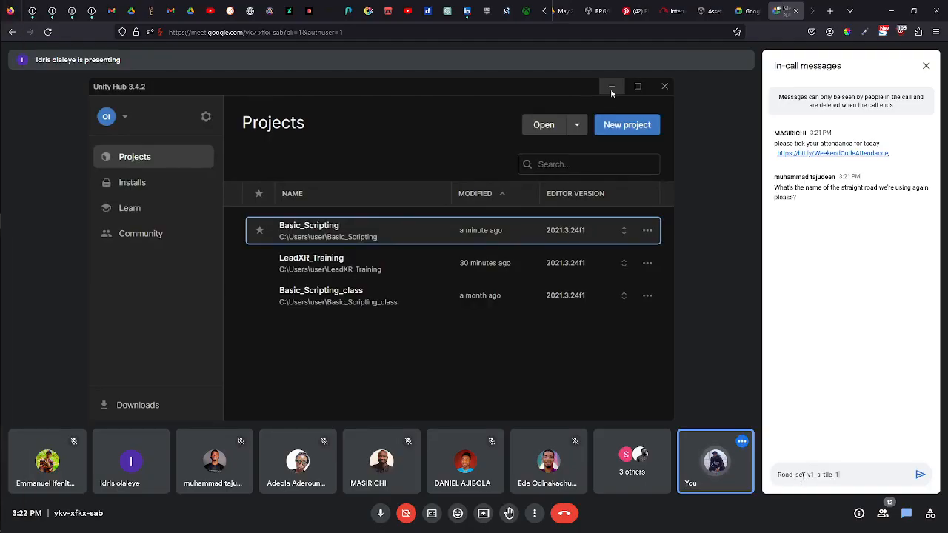
key(Return)
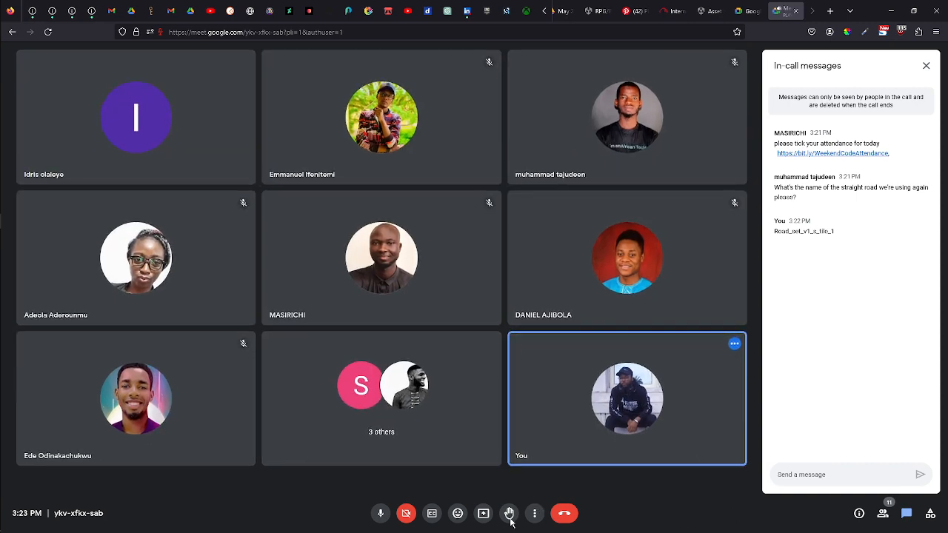
Present the entire screen in Google Meet, close the chat panel and return to Unity.
click(483, 514)
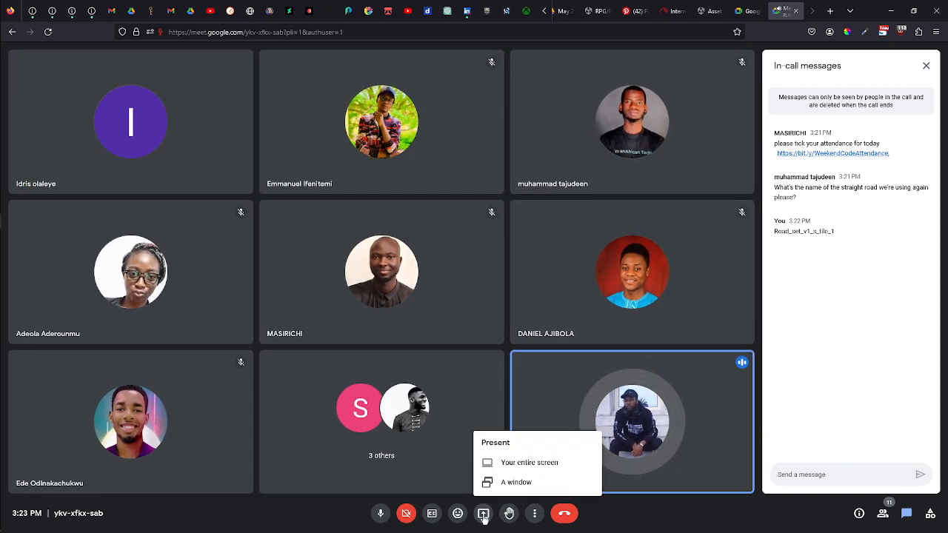
click(544, 462)
click(214, 70)
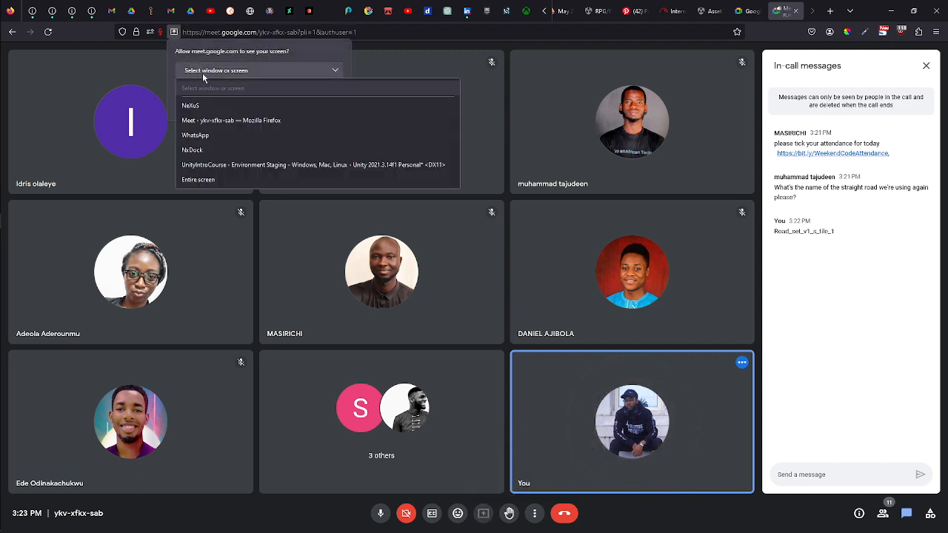
click(198, 180)
click(269, 238)
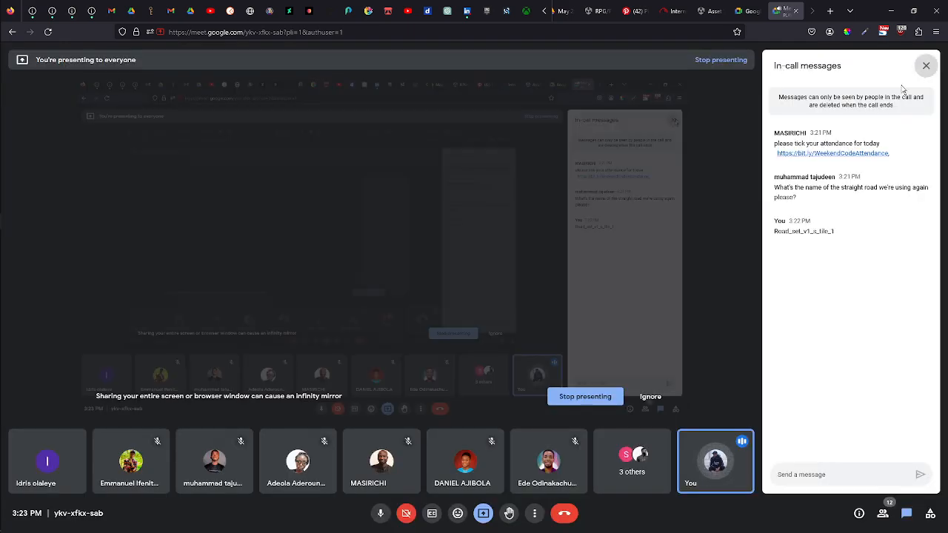
click(926, 65)
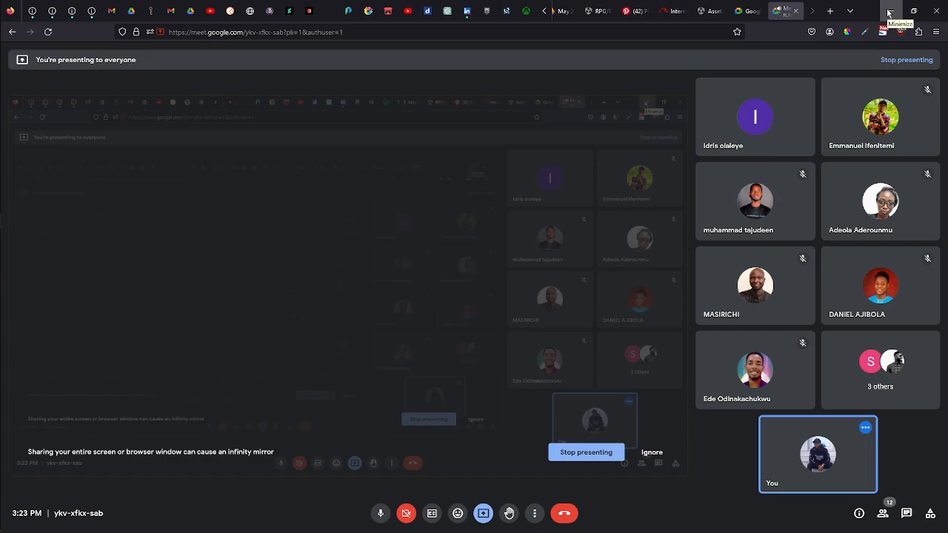
click(889, 12)
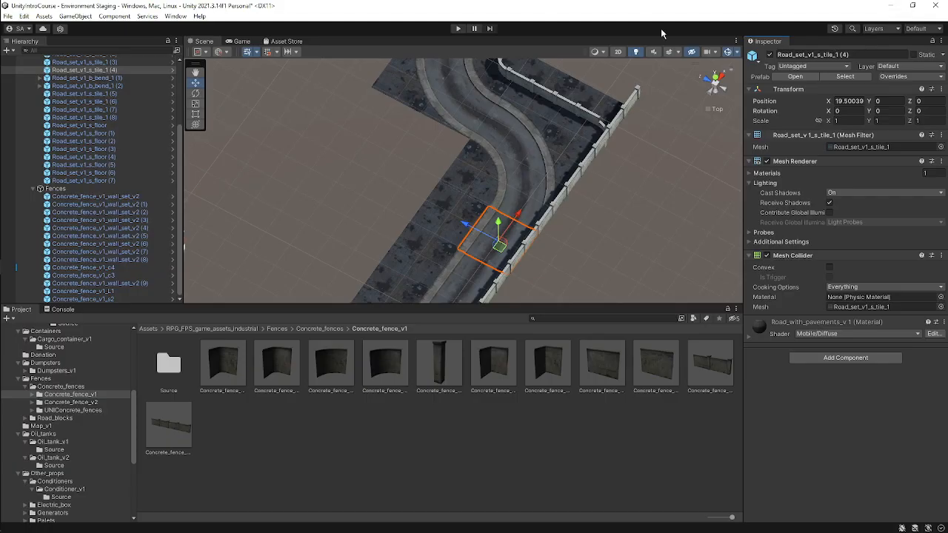
In top view, stretch the short fence piece at the L-shaped corner with the Rect tool to close the gap.
click(716, 84)
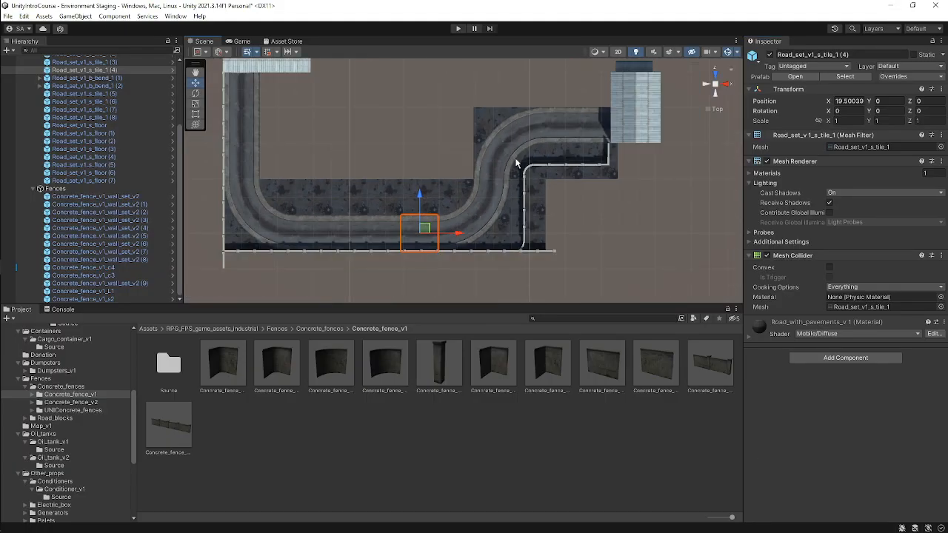
middle_drag(525, 175, 449, 174)
scroll(588, 151, down, 4)
scroll(584, 134, up, 14)
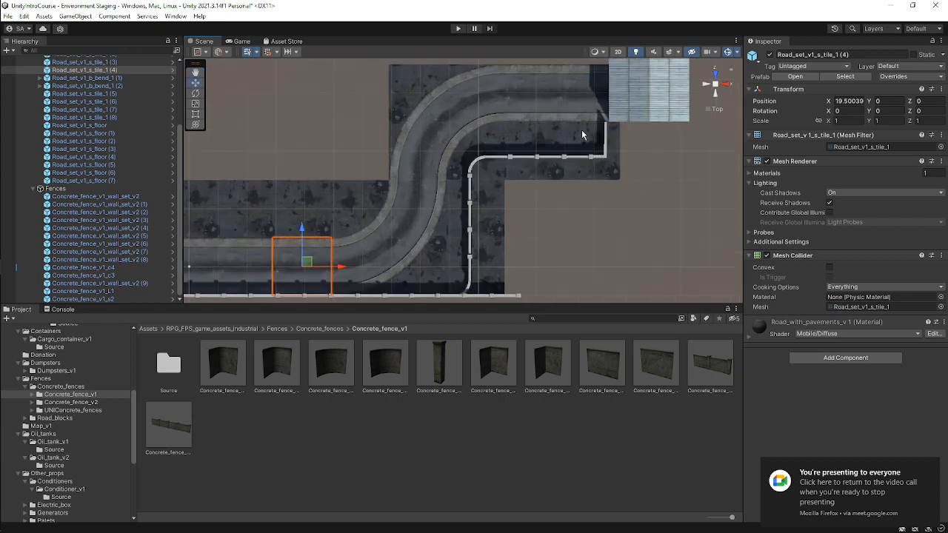
middle_drag(626, 131, 485, 139)
scroll(636, 91, up, 3)
middle_drag(622, 91, 508, 167)
scroll(481, 162, up, 2)
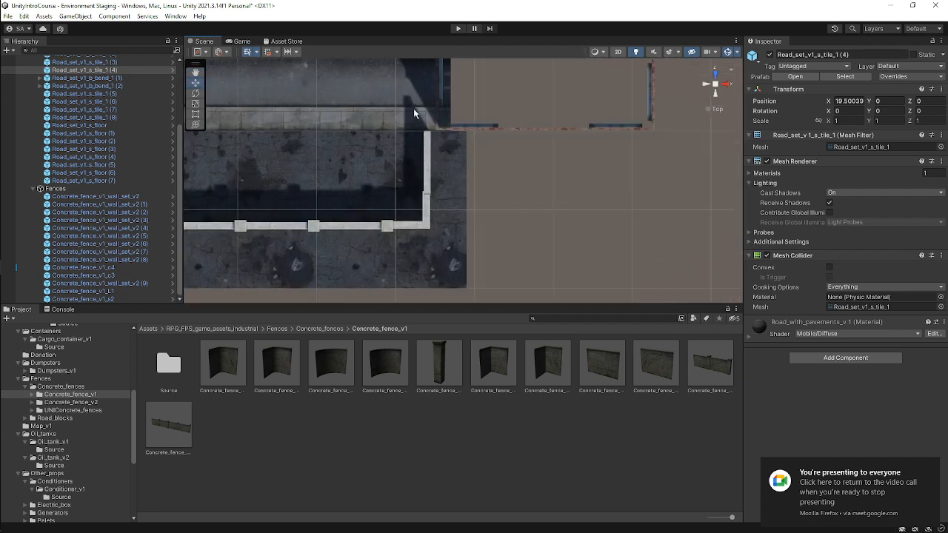
click(428, 145)
scroll(427, 144, up, 2)
scroll(427, 144, down, 2)
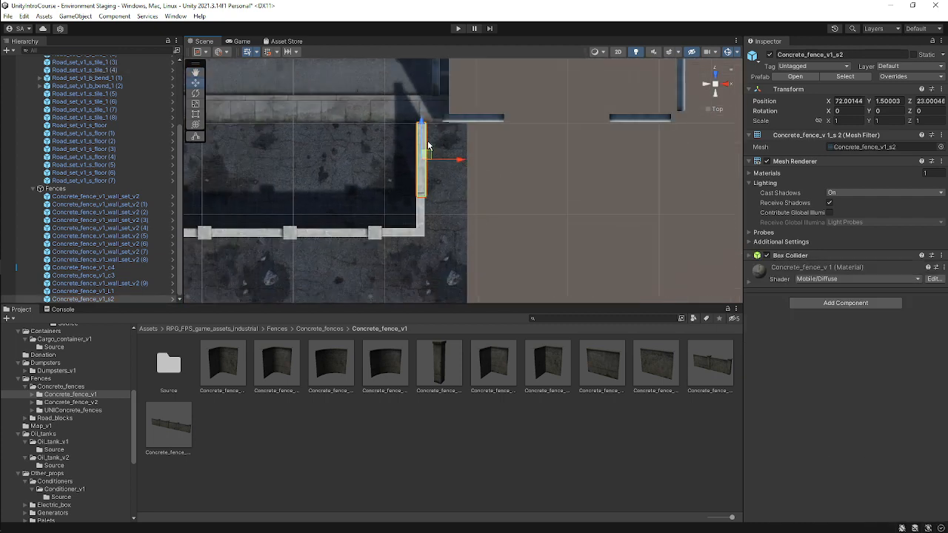
key(t)
drag(432, 149, 441, 146)
click(431, 211)
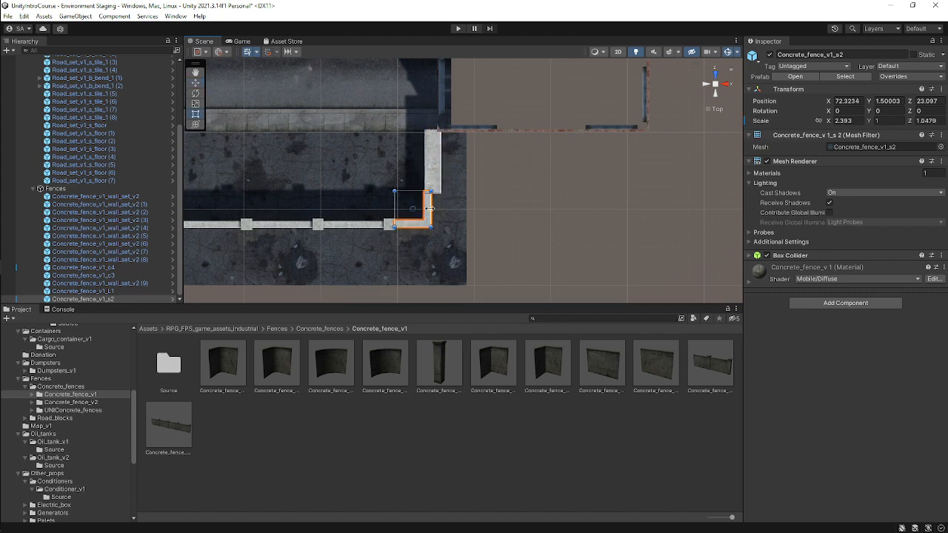
drag(432, 207, 424, 228)
Orbit and zoom around the fence corner to inspect how the pieces meet.
scroll(419, 215, down, 4)
middle_drag(396, 185, 524, 517)
click(488, 212)
alt+drag(471, 221, 638, 166)
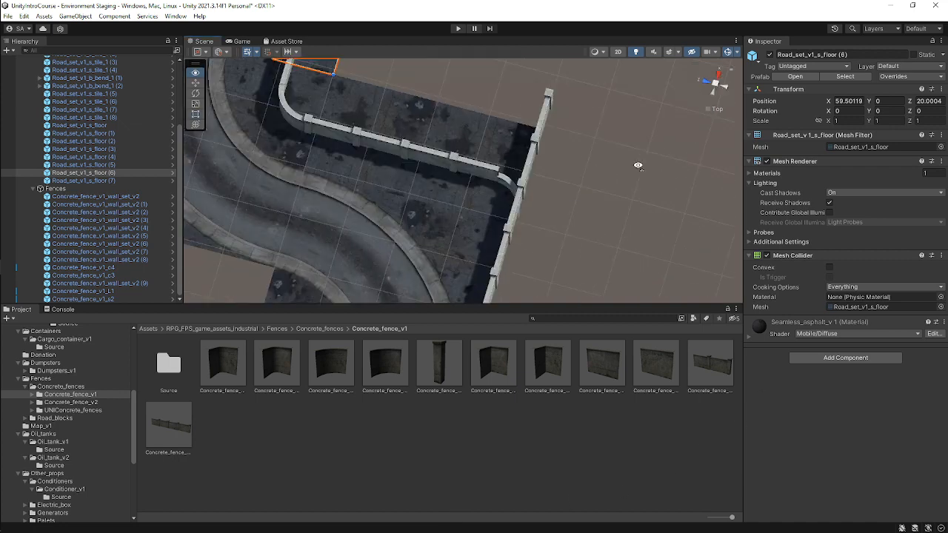
alt+drag(494, 226, 533, 152)
click(525, 191)
key(w)
click(591, 132)
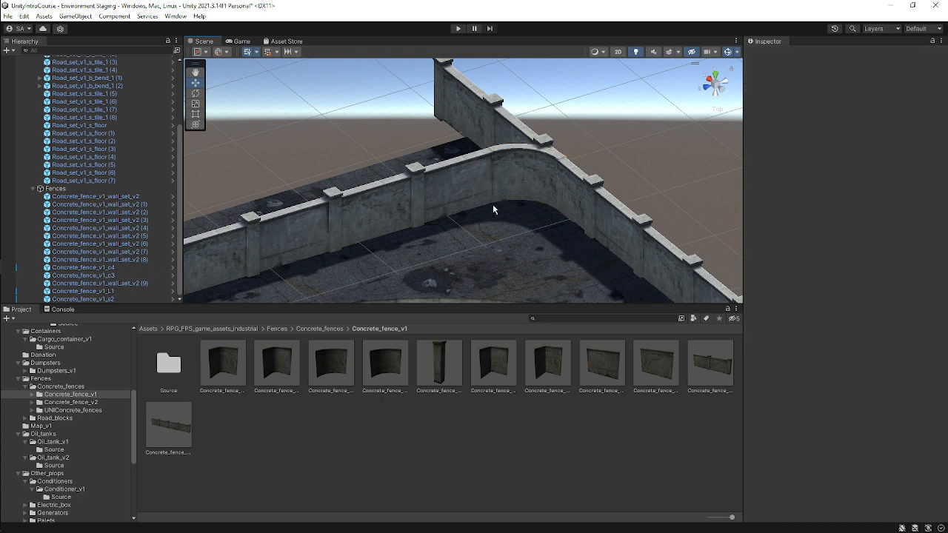
right_drag(493, 206, 464, 152)
scroll(463, 153, down, 7)
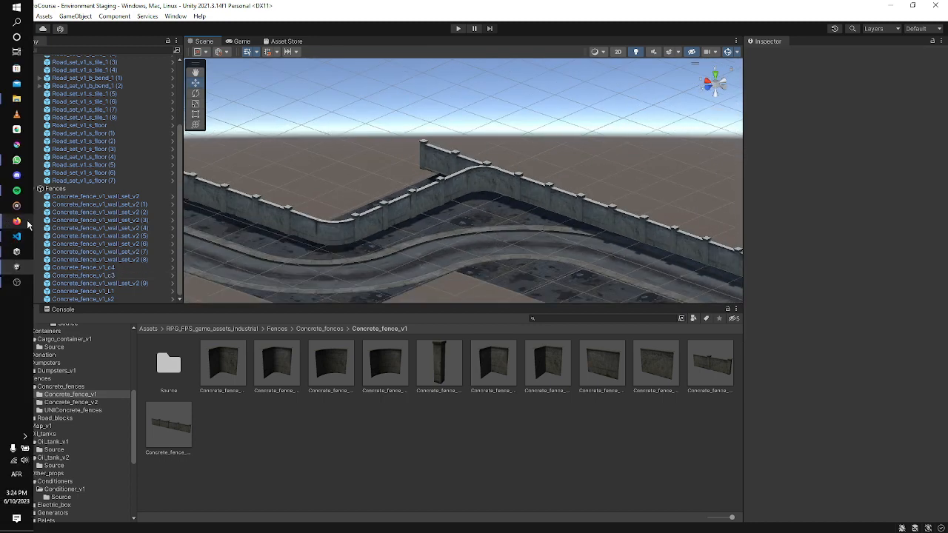
mouse_move(18, 221)
click(77, 199)
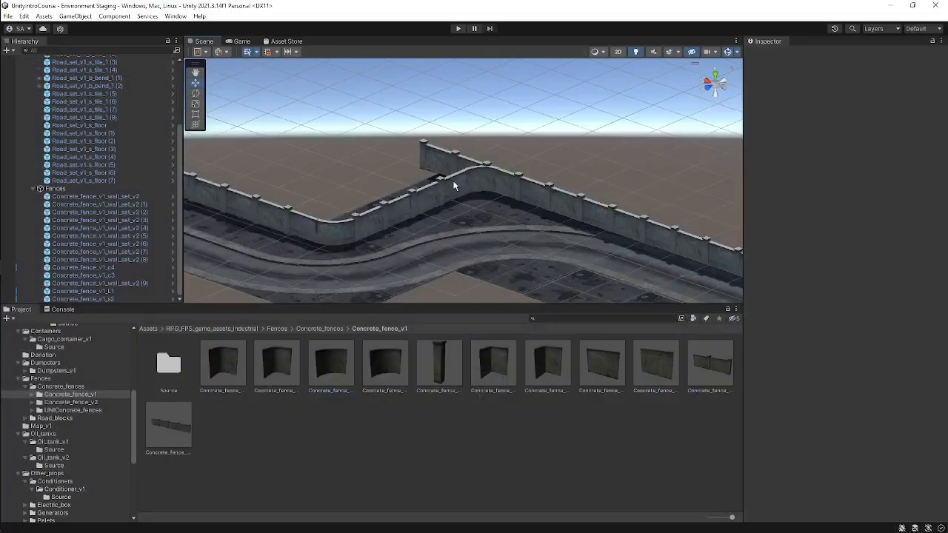
scroll(467, 205, down, 5)
alt+drag(468, 204, 357, 244)
scroll(357, 244, down, 3)
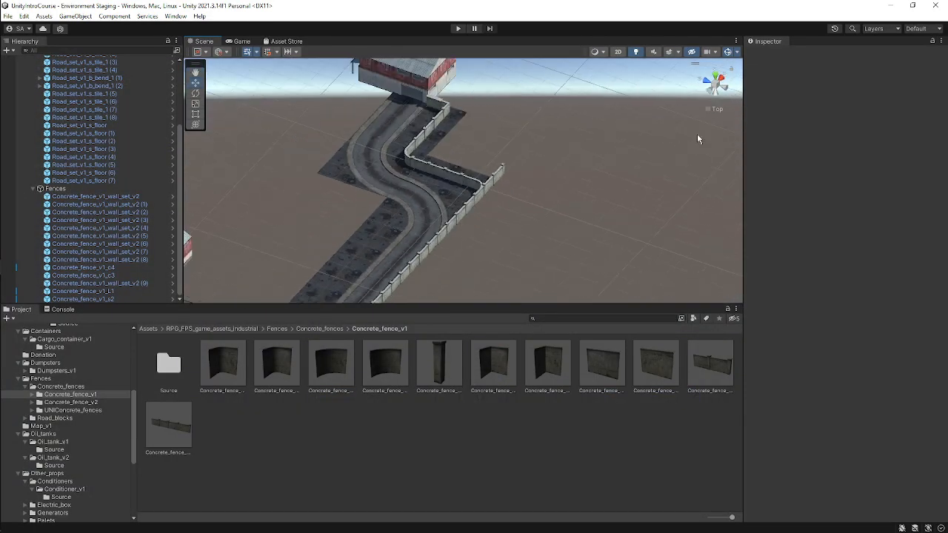
Select the five straight fence segments along the lower road edge, duplicate them and move the copies up beside the hangars.
click(714, 72)
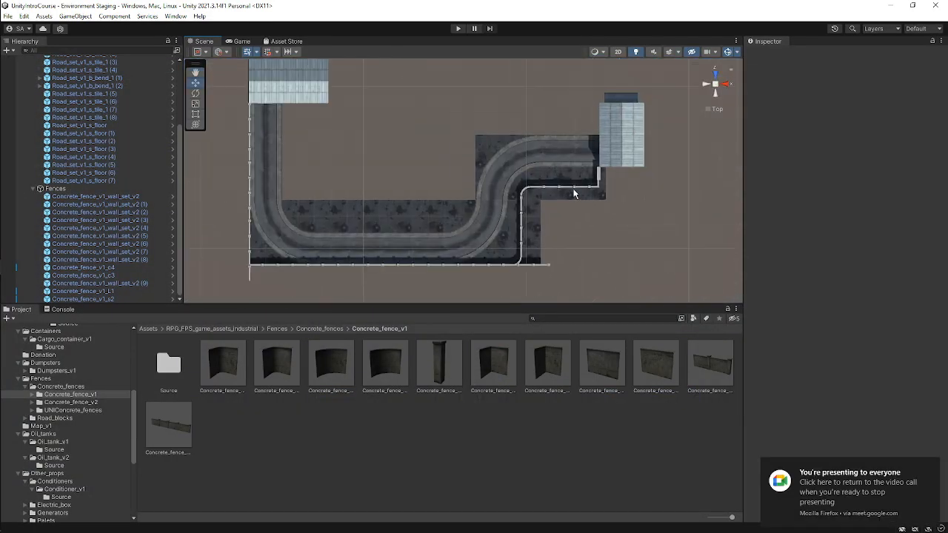
scroll(574, 194, up, 2)
middle_drag(529, 153, 630, 127)
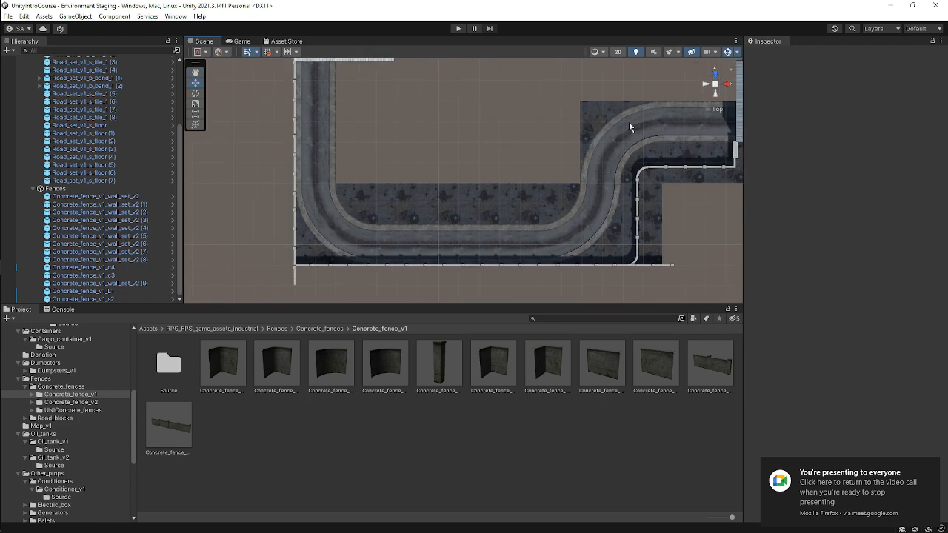
click(305, 268)
shift+click(390, 268)
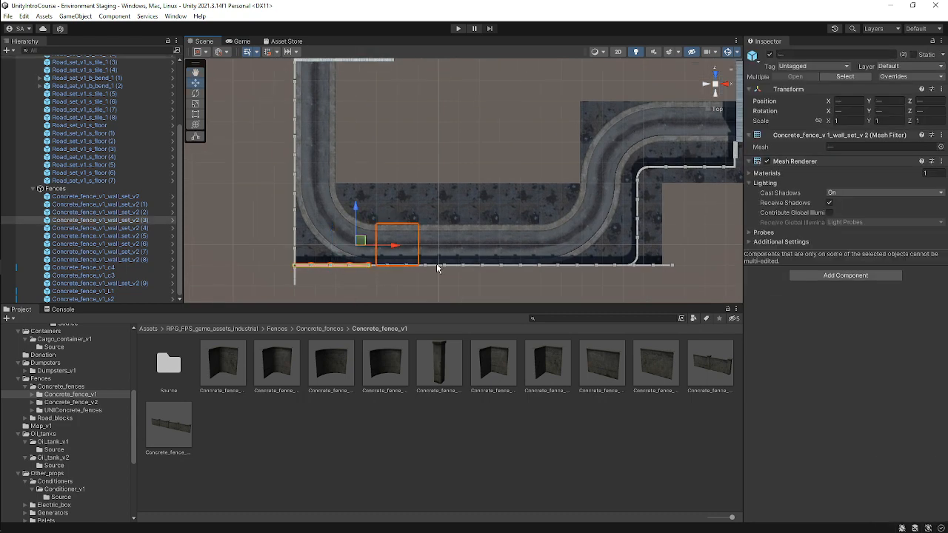
scroll(360, 280, up, 2)
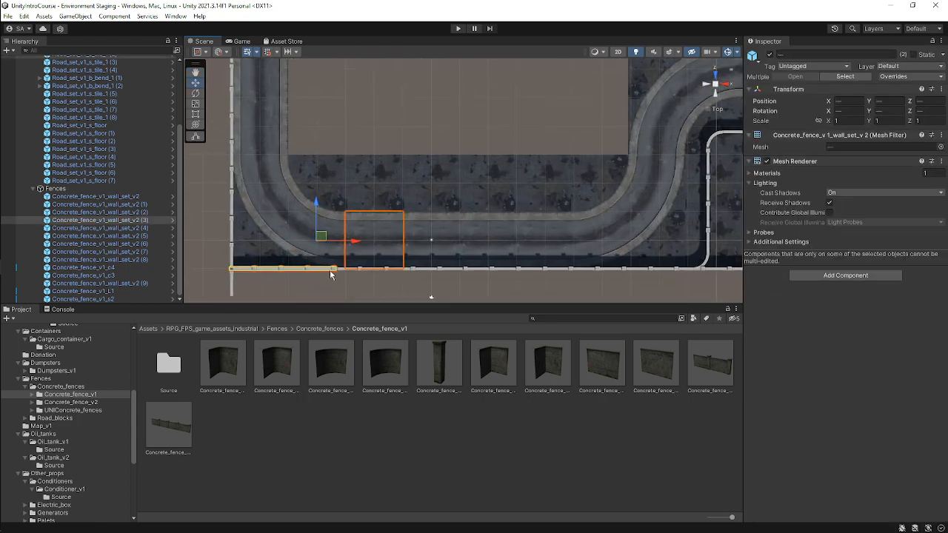
click(353, 278)
click(316, 271)
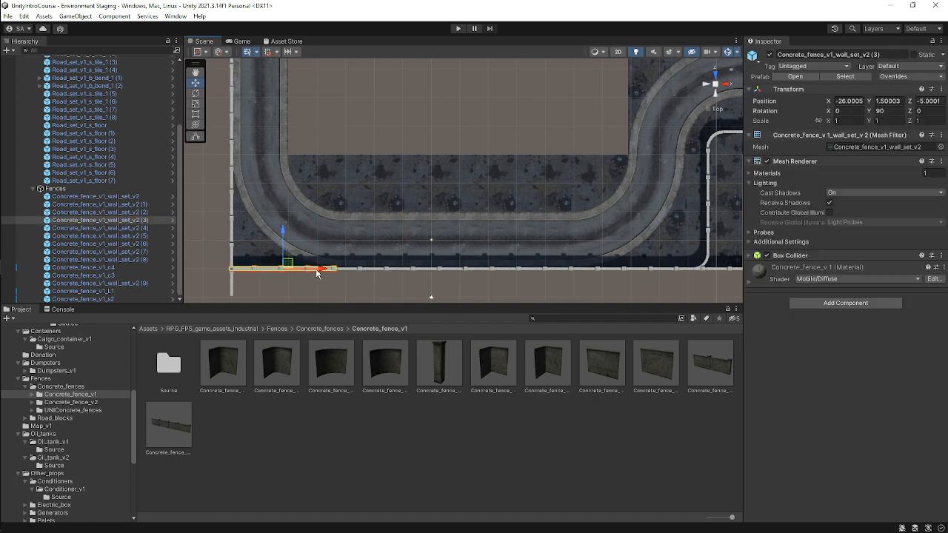
shift+click(363, 271)
shift+click(470, 271)
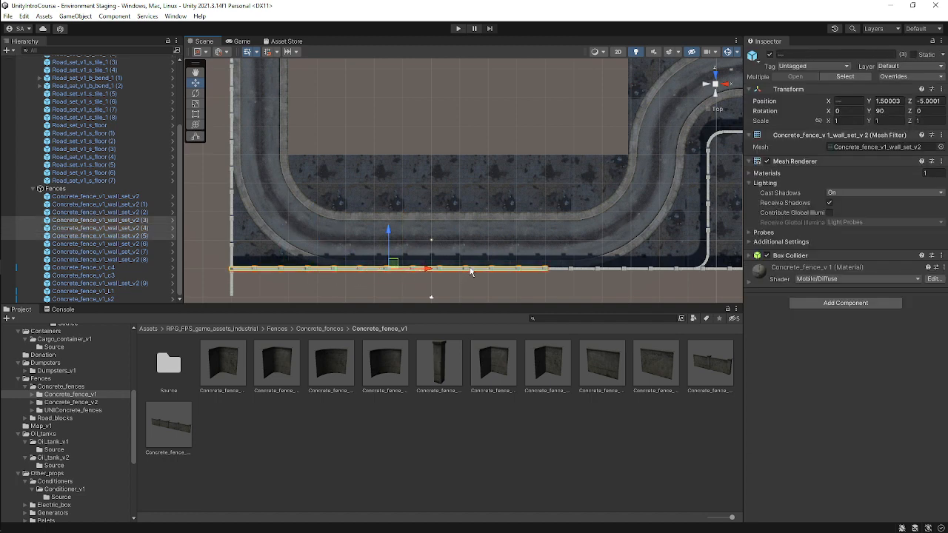
shift+click(560, 271)
shift+click(676, 271)
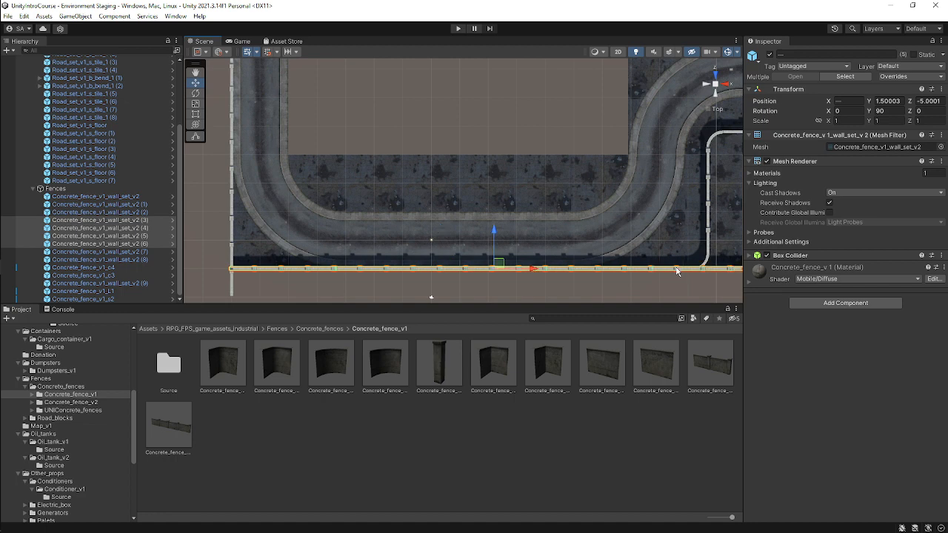
scroll(651, 256, down, 3)
middle_drag(544, 215, 487, 266)
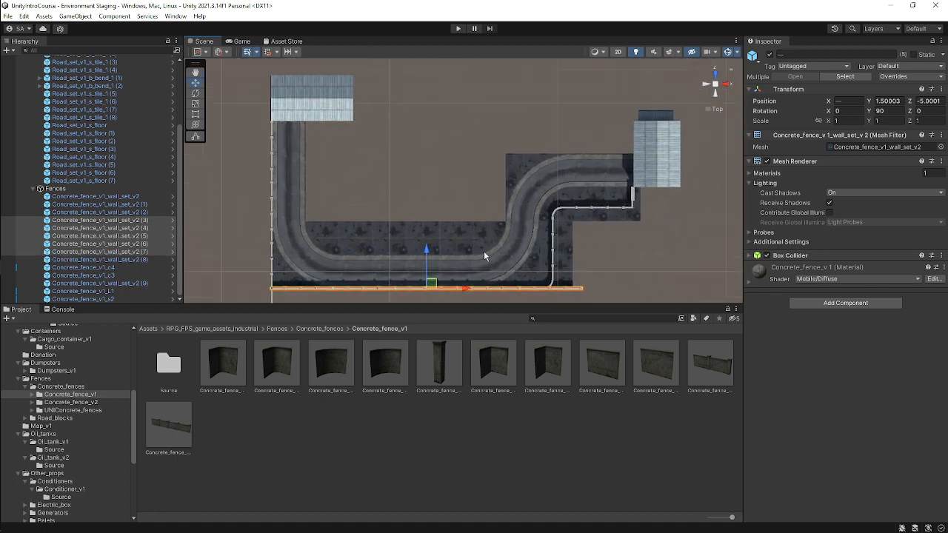
key(ctrl+d)
drag(434, 282, 504, 104)
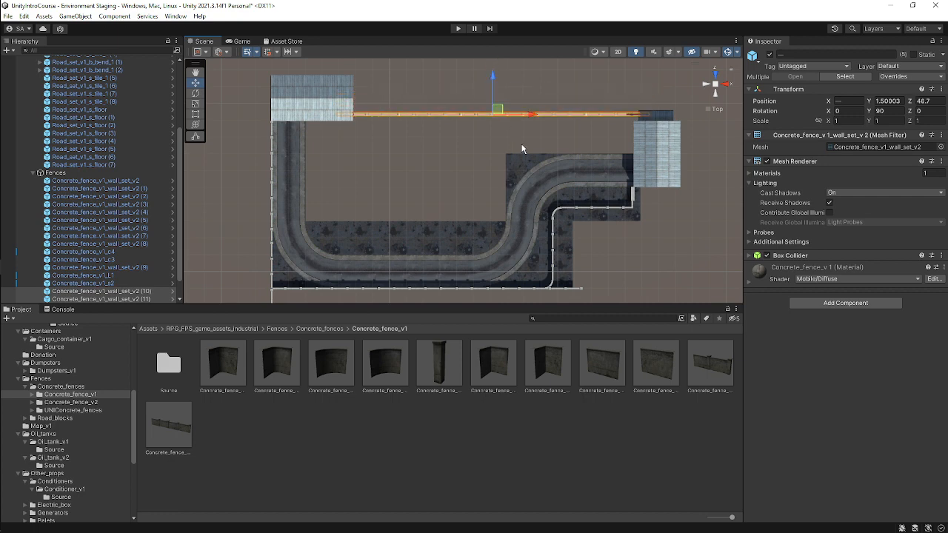
Nudge the duplicated fence row to Z 45.4 so it lines up along the upper edge.
scroll(520, 170, up, 3)
middle_drag(552, 173, 493, 238)
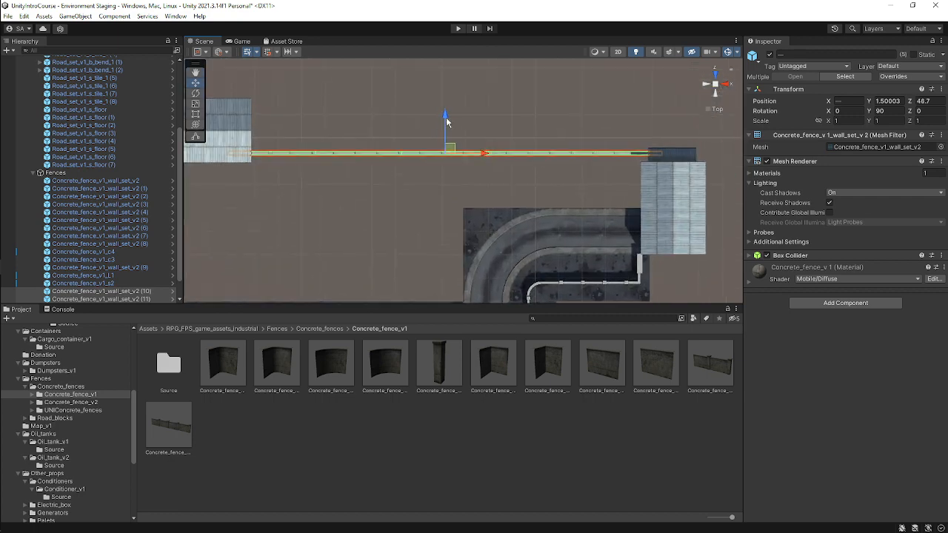
drag(447, 121, 447, 128)
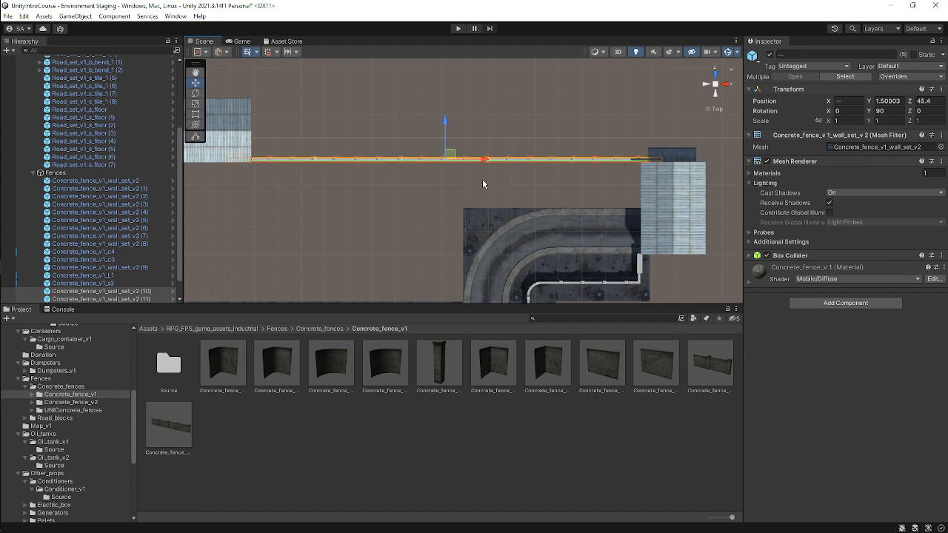
alt+drag(482, 179, 564, 71)
click(583, 106)
Orbit and zoom around the hangar to inspect the new fence line.
scroll(511, 160, up, 4)
middle_drag(504, 165, 444, 194)
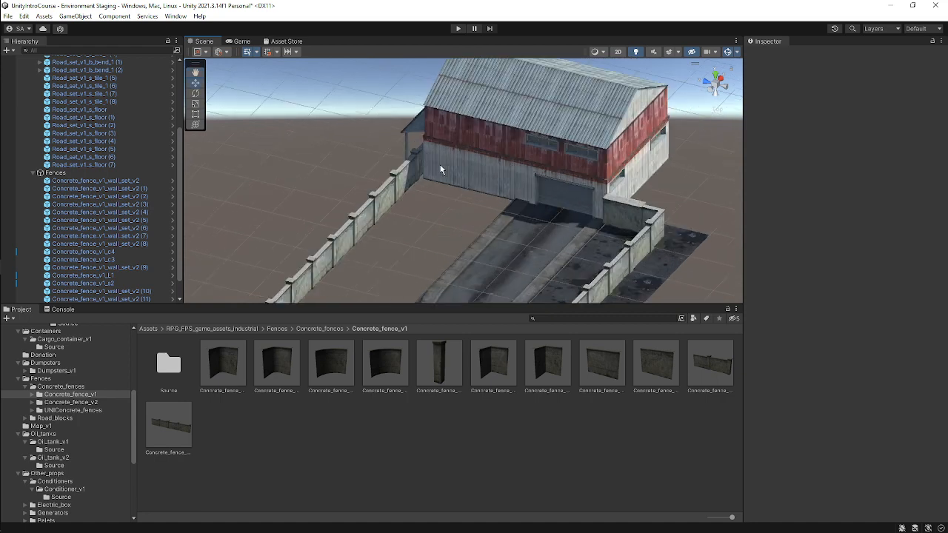
scroll(437, 160, up, 2)
scroll(444, 163, up, 3)
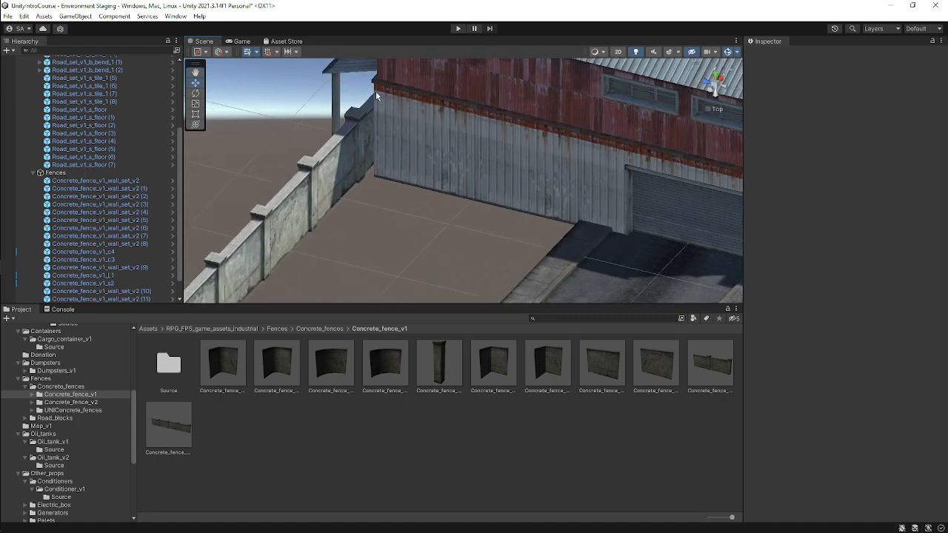
scroll(381, 111, up, 1)
alt+drag(357, 140, 375, 154)
scroll(374, 157, down, 3)
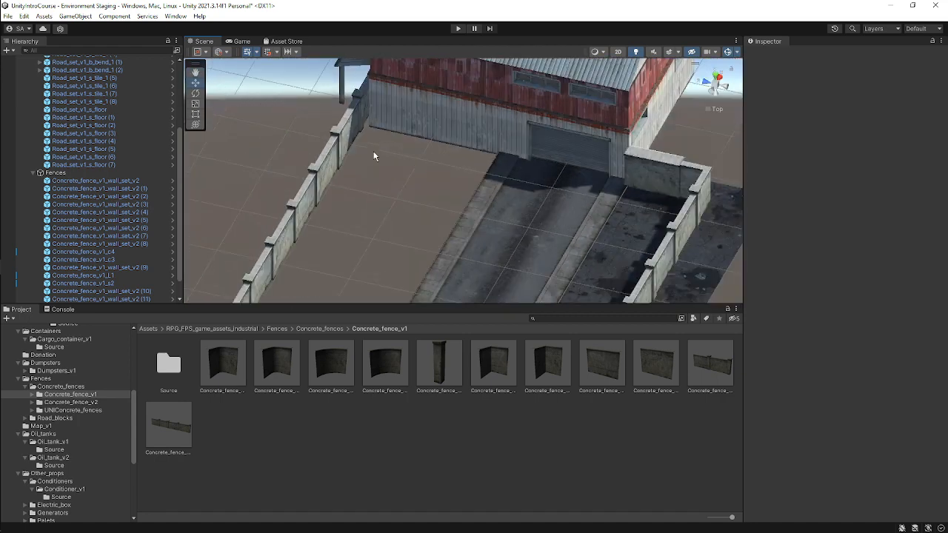
Duplicate the corner fence piece, set its Y rotation to 0 and move it to the fence end beside the hangar.
scroll(476, 169, down, 2)
click(634, 180)
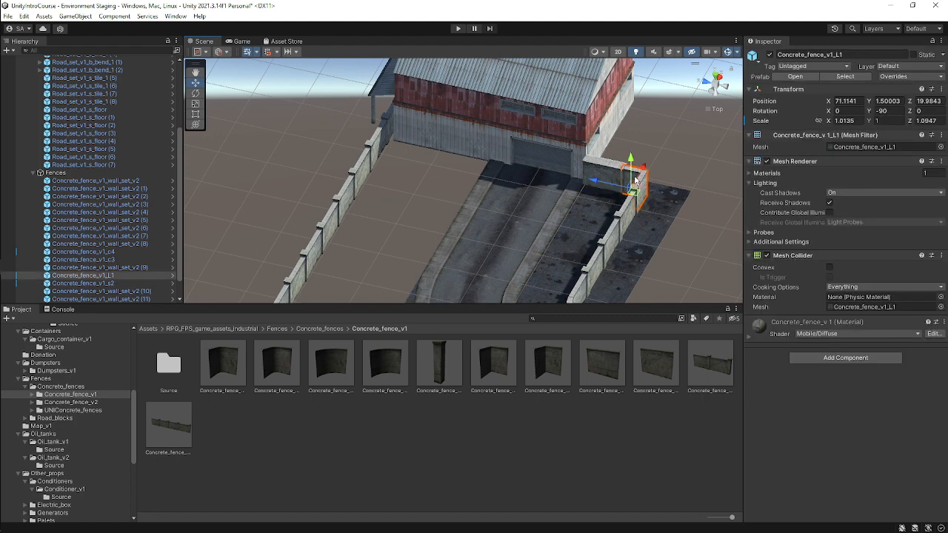
key(ctrl+d)
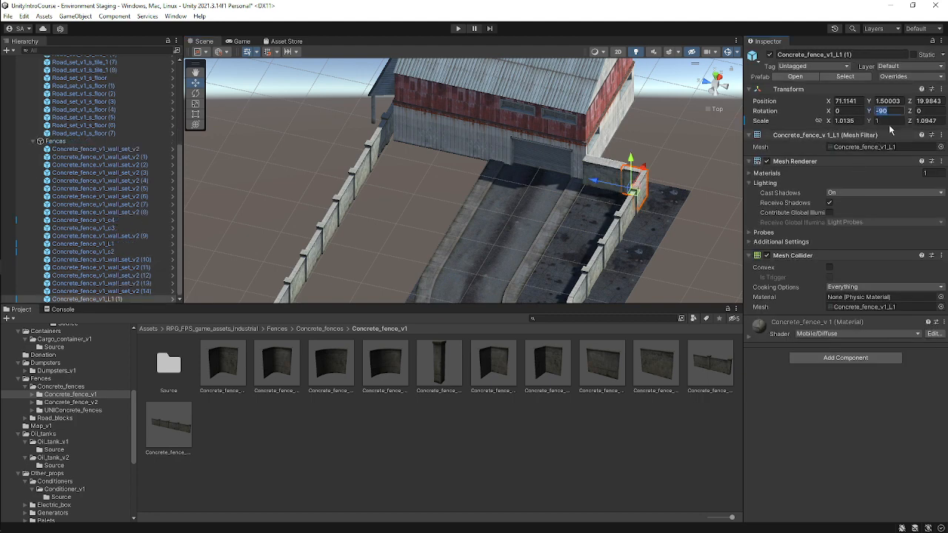
key(Escape)
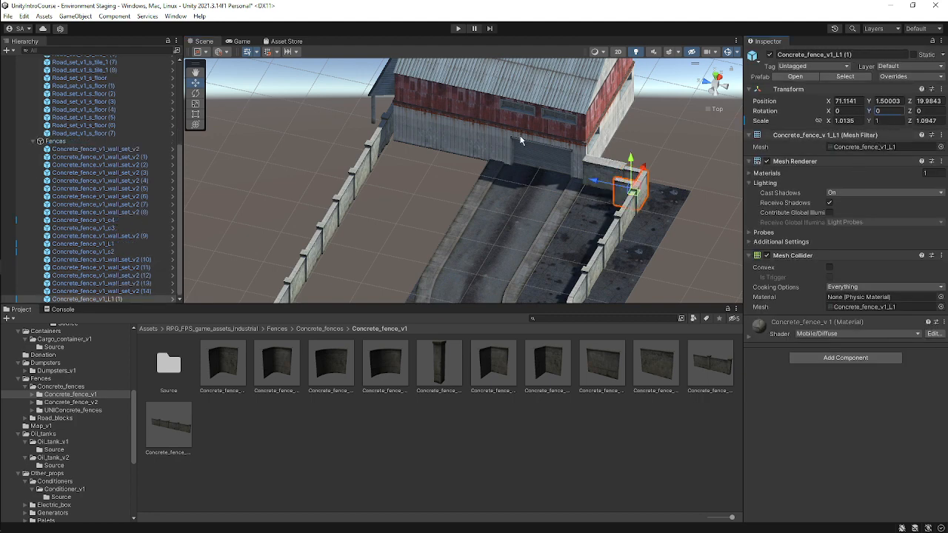
alt+drag(522, 140, 540, 237)
middle_drag(608, 196, 500, 251)
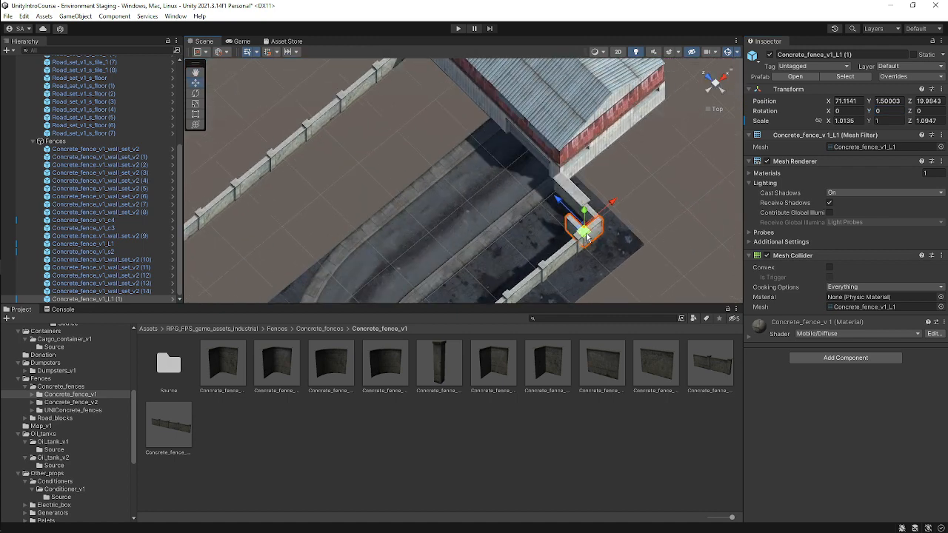
drag(585, 236, 422, 104)
scroll(472, 170, up, 2)
middle_drag(472, 171, 504, 275)
right_drag(695, 109, 684, 106)
click(714, 77)
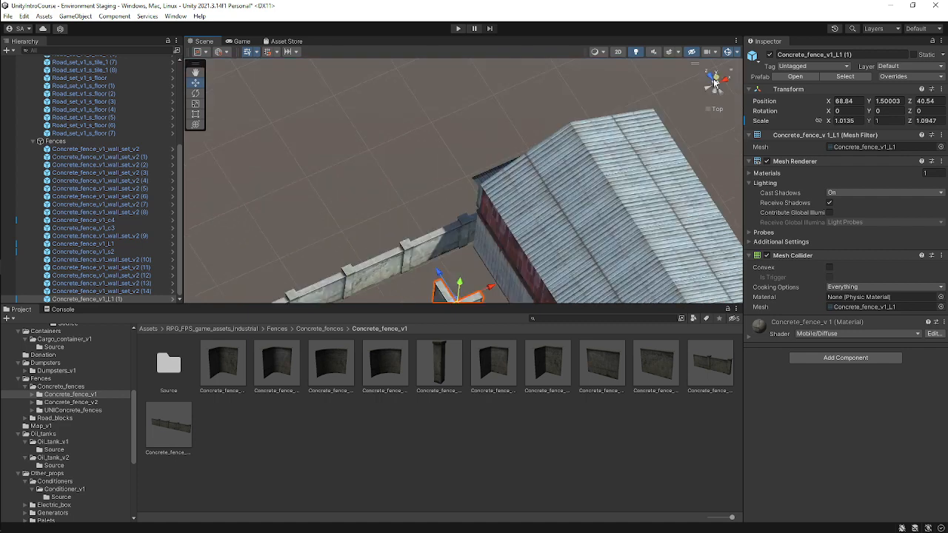
drag(485, 206, 531, 153)
right_drag(481, 194, 543, 107)
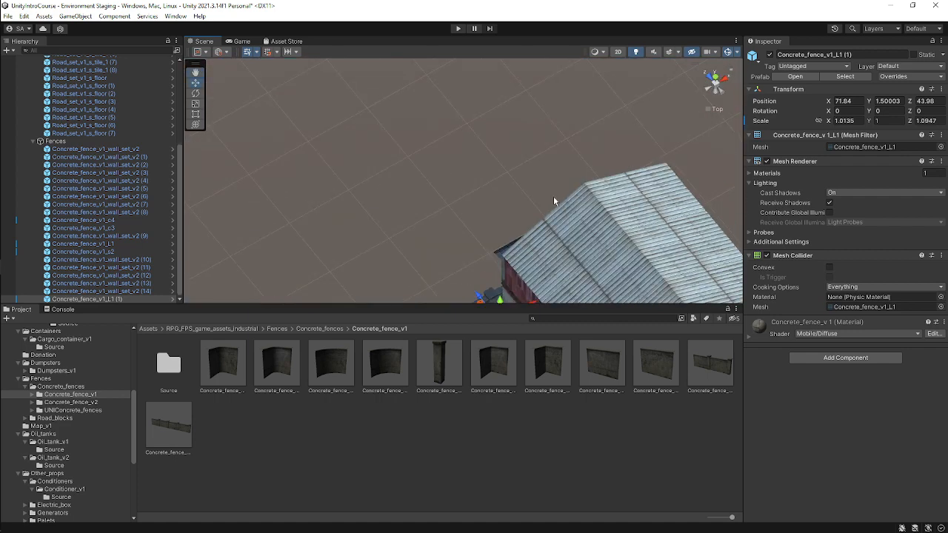
Focus on the new corner piece and lower it to Y 1.294 so it sits level with the fence.
click(713, 79)
key(f)
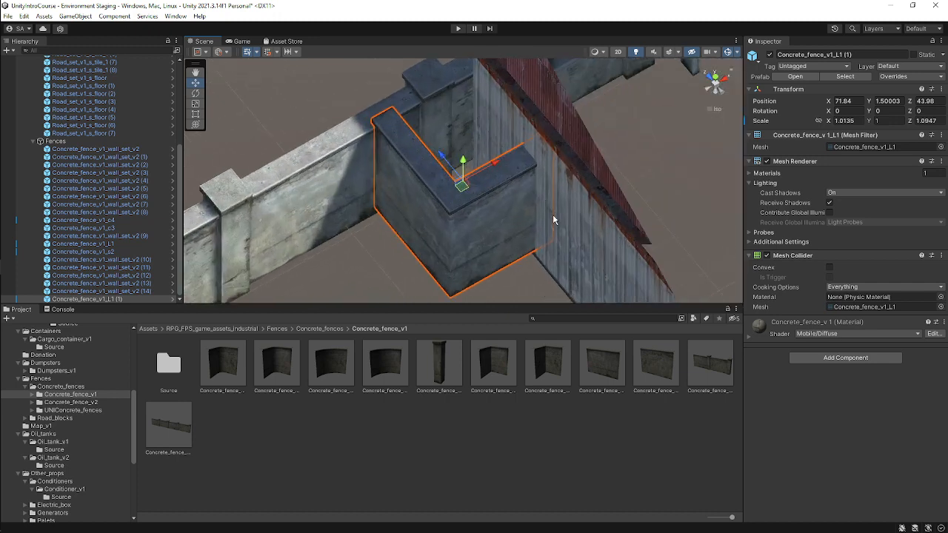
right_drag(522, 205, 502, 116)
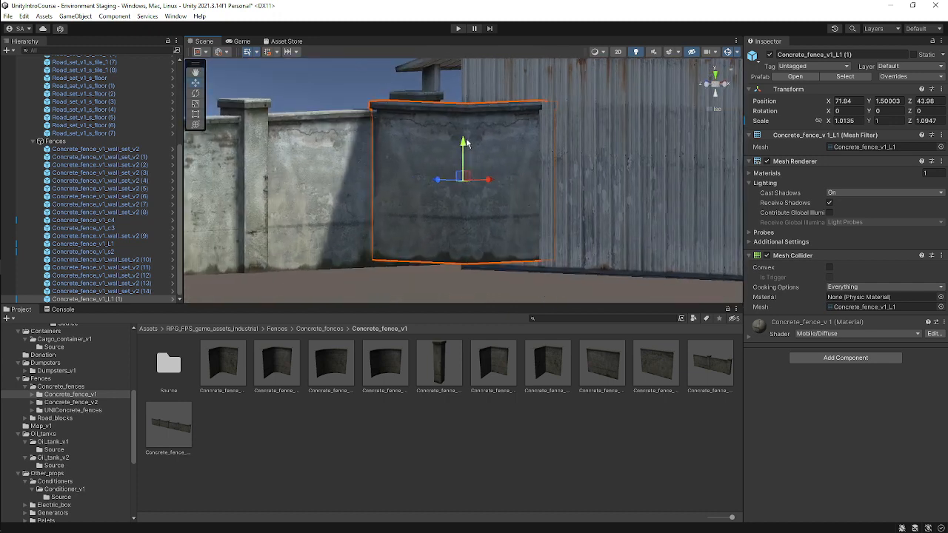
drag(465, 142, 463, 152)
scroll(462, 150, down, 2)
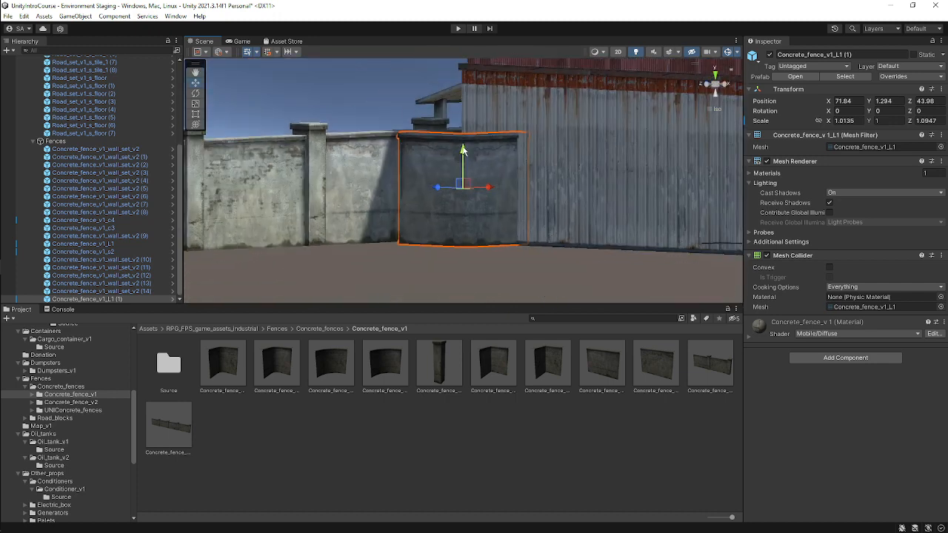
click(361, 104)
right_drag(444, 207, 561, 335)
scroll(500, 189, down, 3)
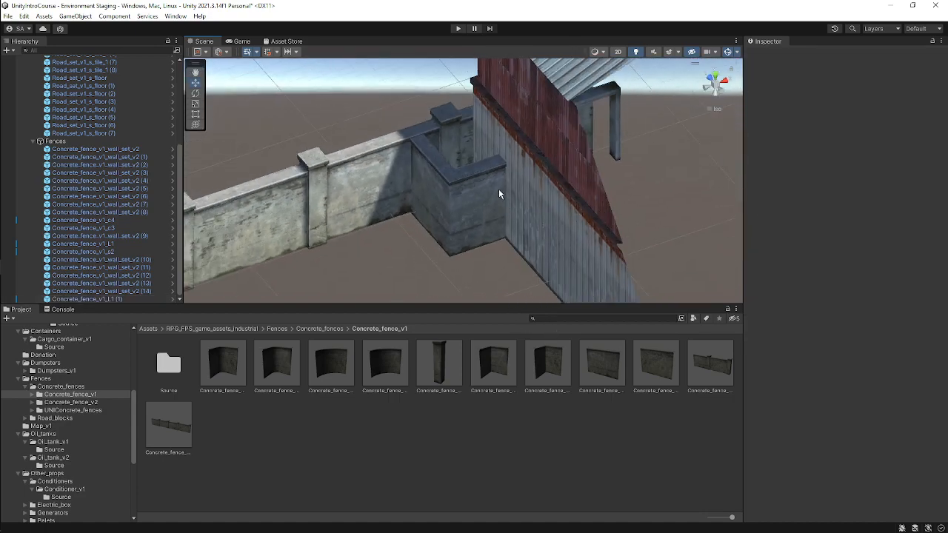
scroll(500, 182, down, 5)
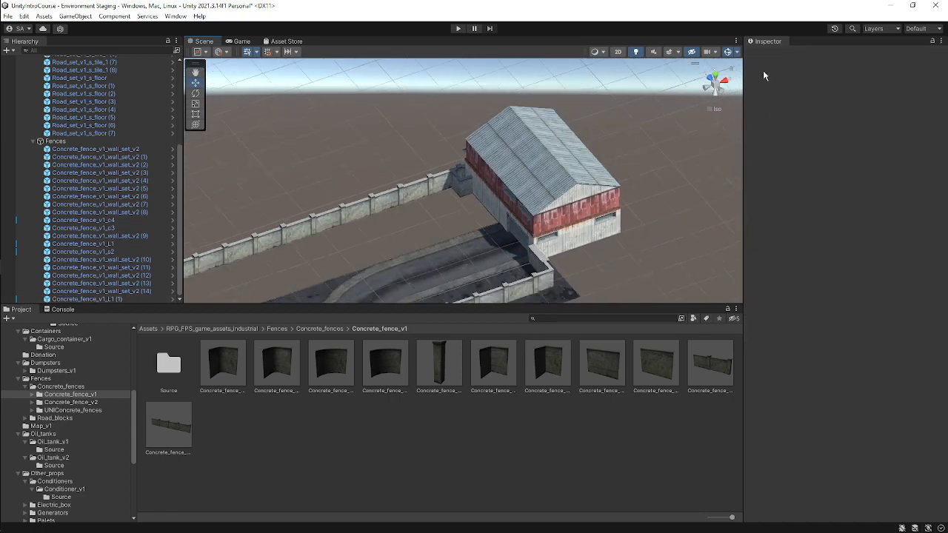
Switch to the top view and inspect the road layout and fence lines from above.
click(715, 76)
middle_drag(492, 188, 675, 77)
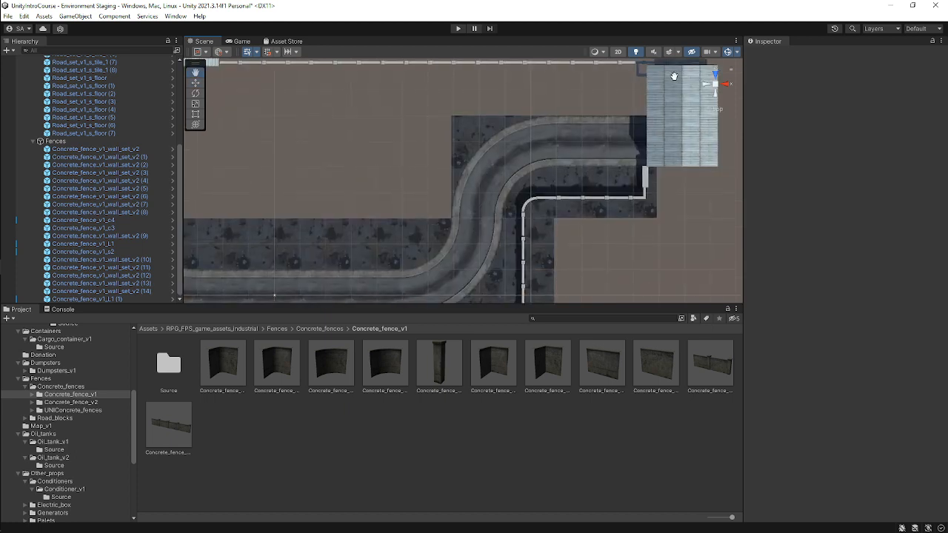
middle_drag(505, 128, 655, 121)
scroll(561, 148, down, 4)
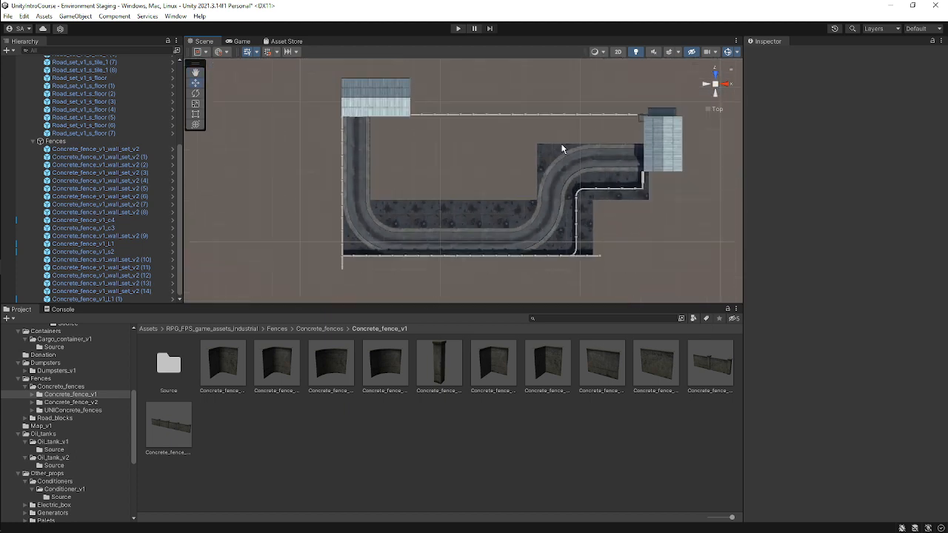
scroll(561, 149, down, 1)
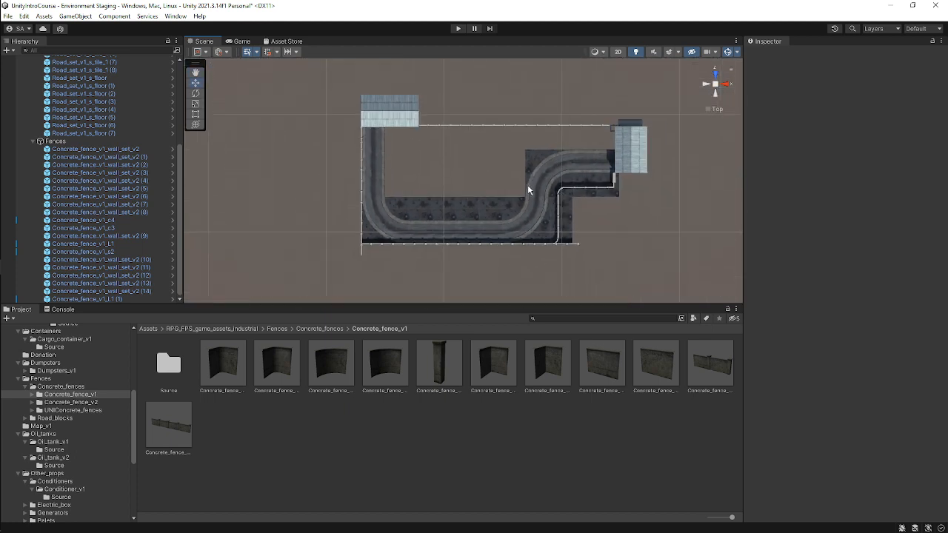
scroll(527, 184, up, 2)
scroll(619, 176, up, 1)
alt+drag(604, 200, 594, 151)
click(716, 79)
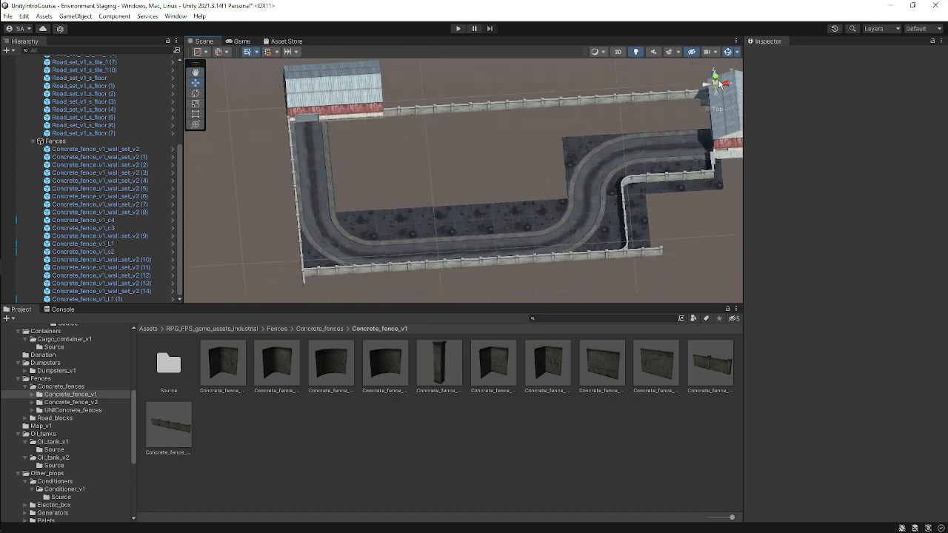
click(716, 82)
scroll(542, 175, down, 2)
drag(541, 178, 515, 217)
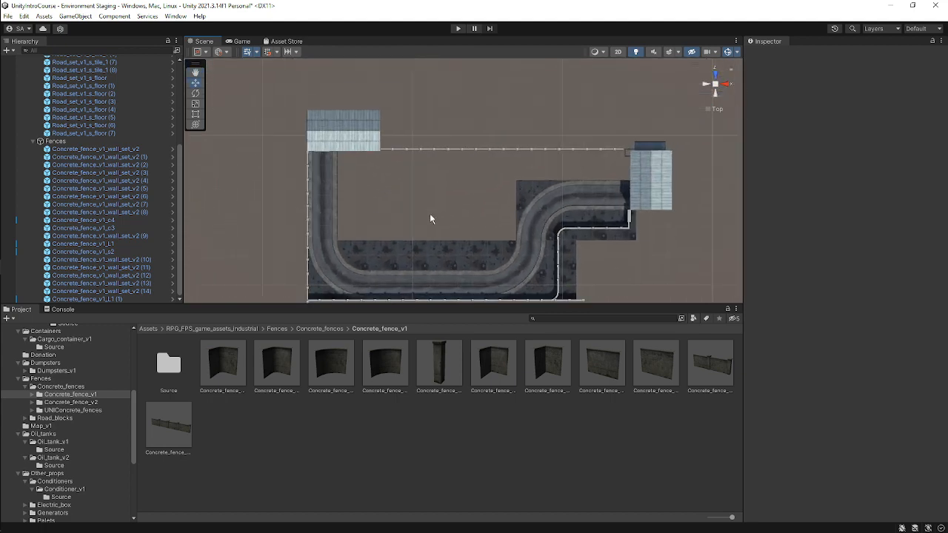
Select the four floor tiles inside the road bend, duplicate them and move copies up to fill the area to Z 40.
click(371, 261)
shift+click(422, 263)
shift+click(455, 264)
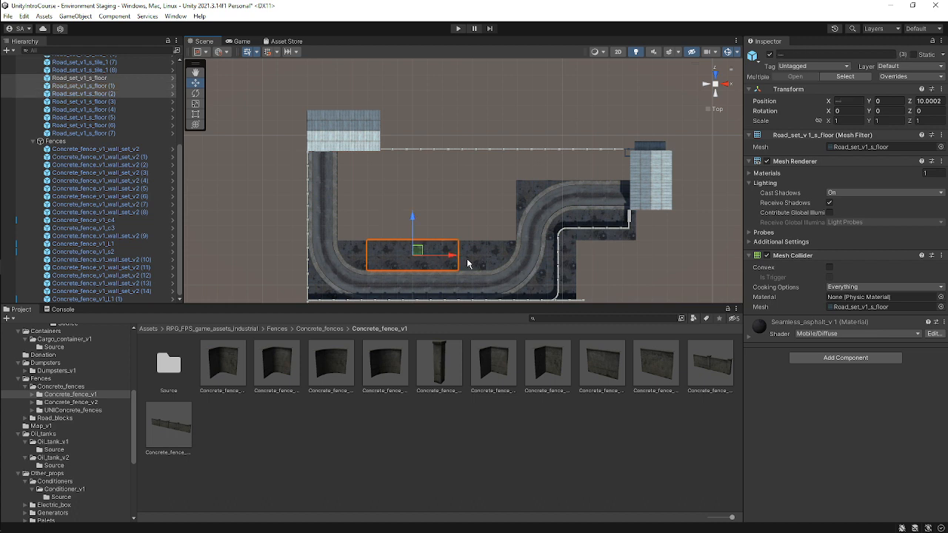
shift+click(467, 263)
key(ctrl+d)
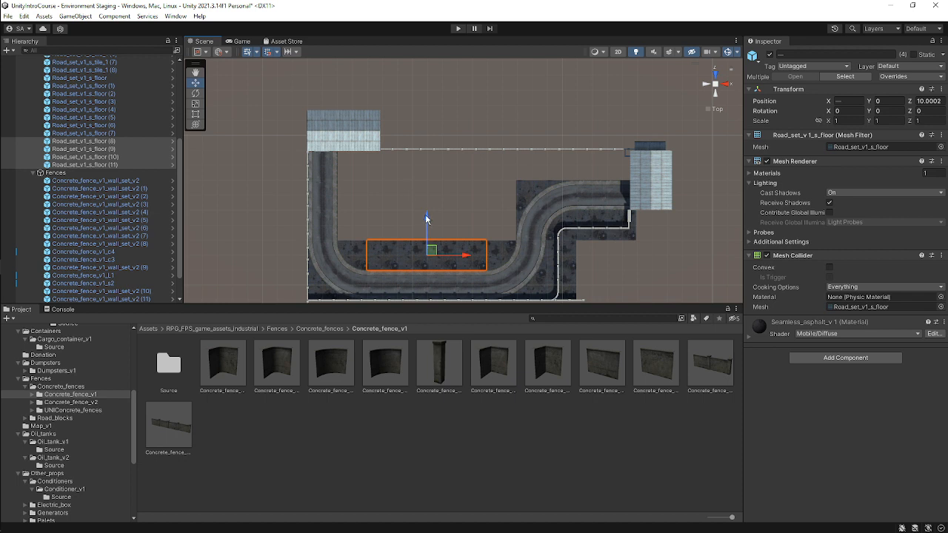
drag(426, 218, 441, 192)
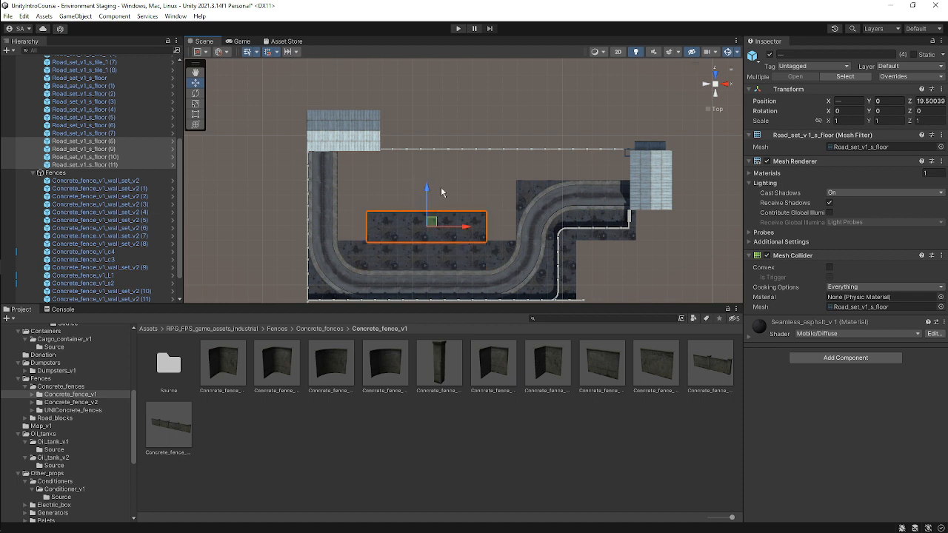
scroll(474, 210, up, 2)
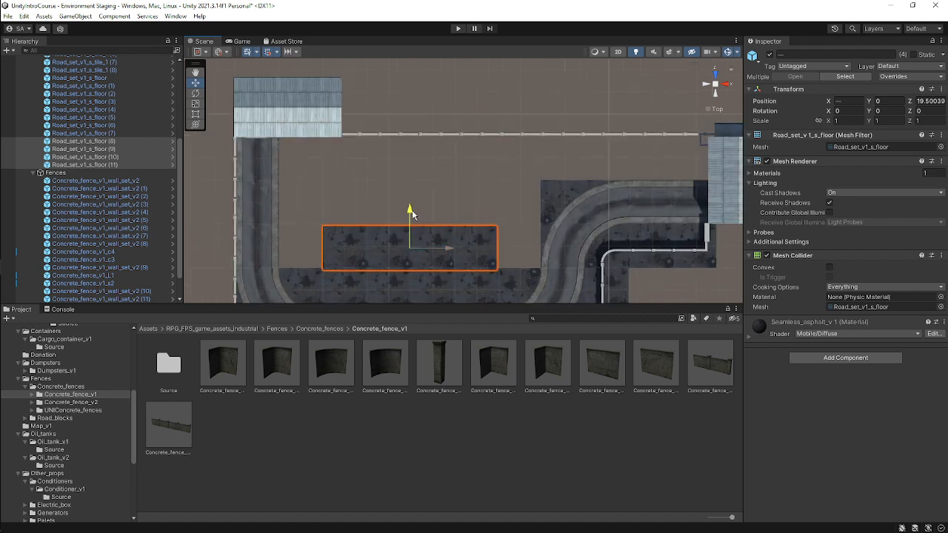
drag(411, 214, 421, 126)
key(ctrl+d)
key(ctrl+d)
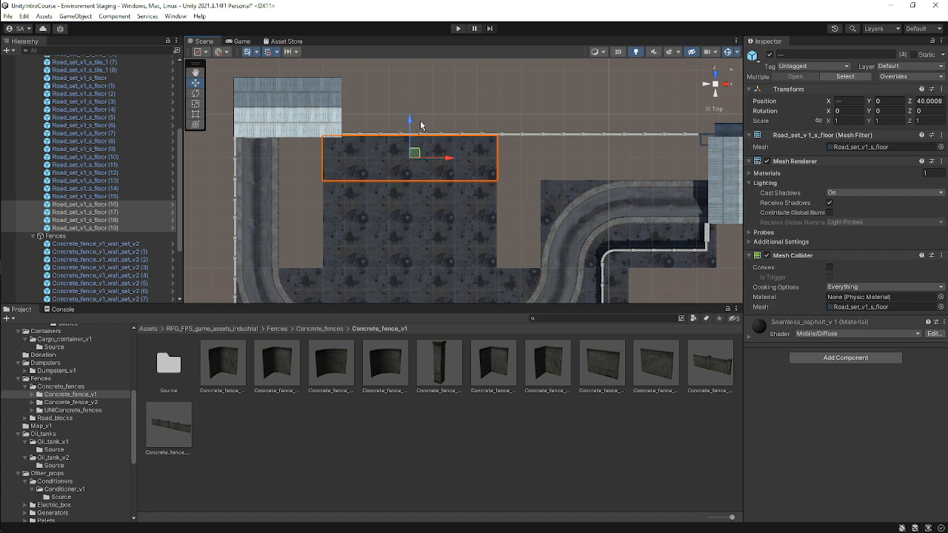
Select the leftmost column of three floor tiles and duplicate it.
click(342, 159)
shift+click(339, 203)
shift+click(344, 259)
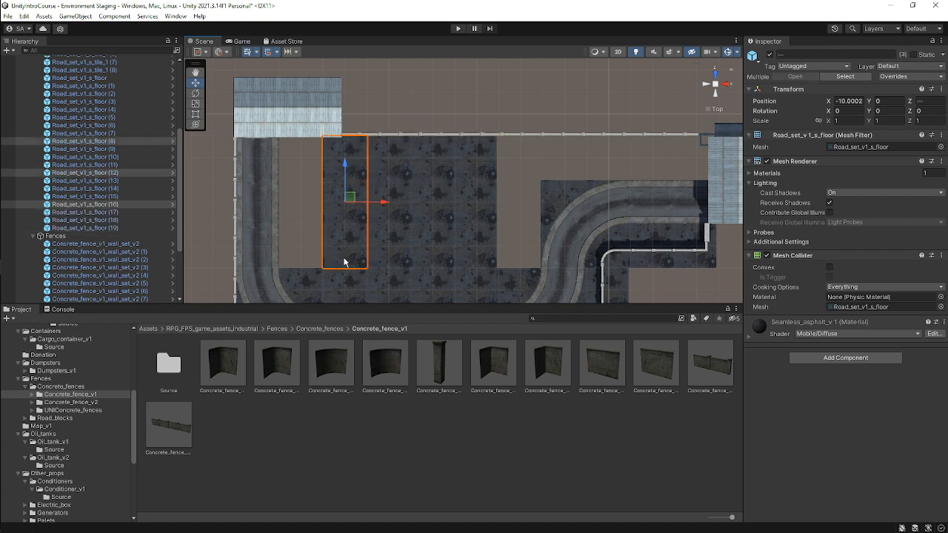
key(ctrl+d)
drag(347, 201, 339, 201)
Duplicate the right column of three floor tiles and move the copy to X 29.5.
click(485, 165)
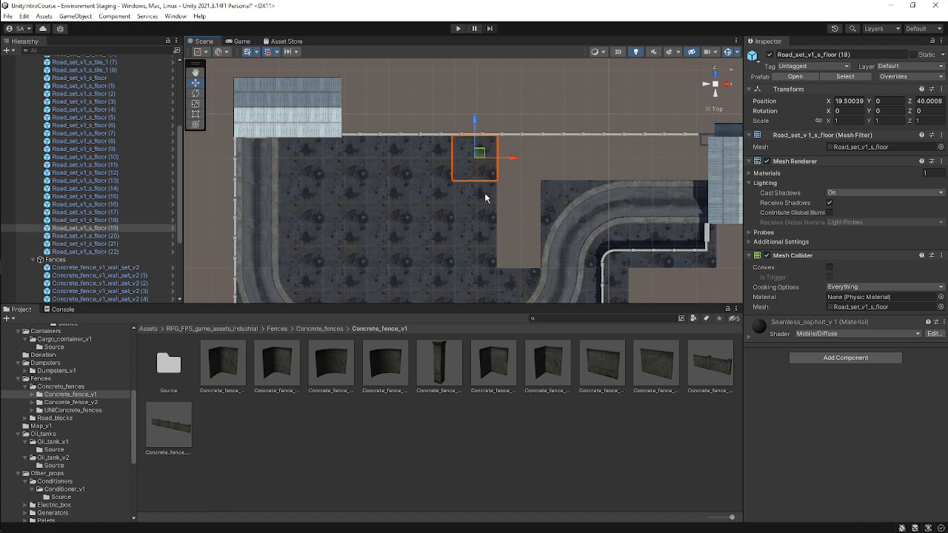
shift+click(486, 197)
shift+click(482, 243)
key(ctrl+d)
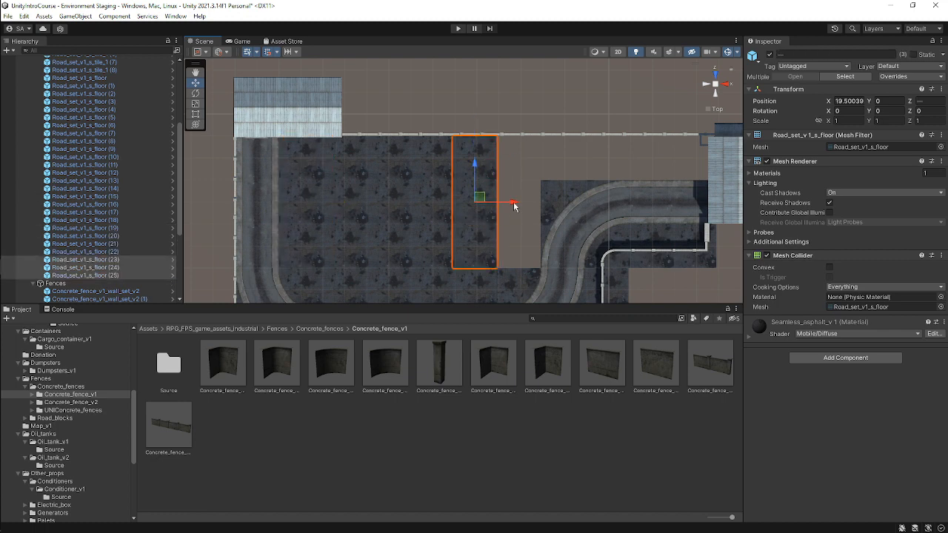
drag(515, 206, 558, 209)
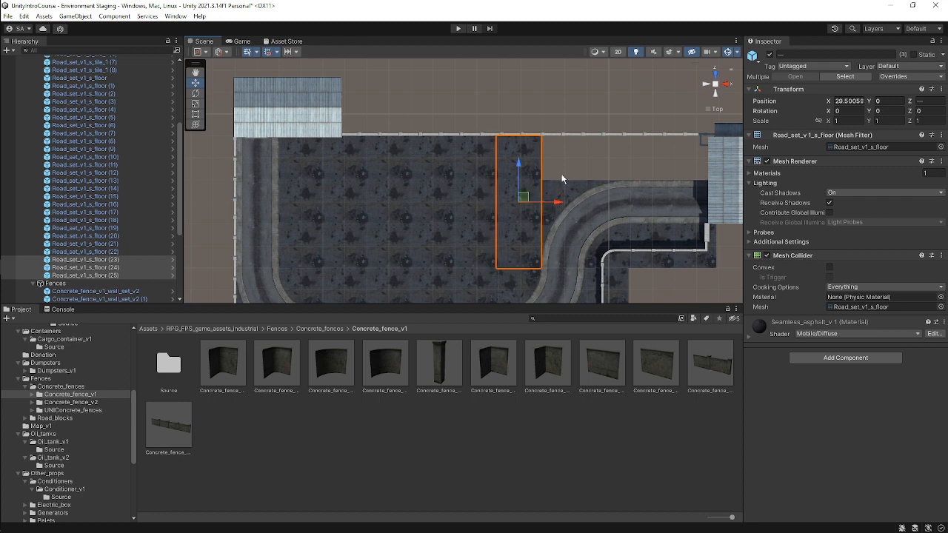
middle_drag(561, 179, 459, 205)
Duplicate the top-right floor tile and move the copy to X 40 along the upper fence.
click(426, 185)
key(ctrl+d)
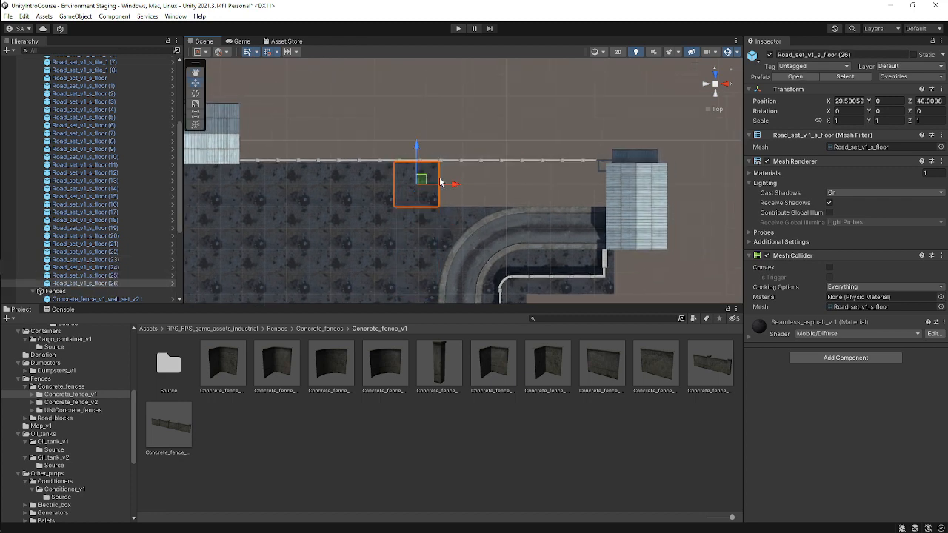
drag(457, 190, 502, 184)
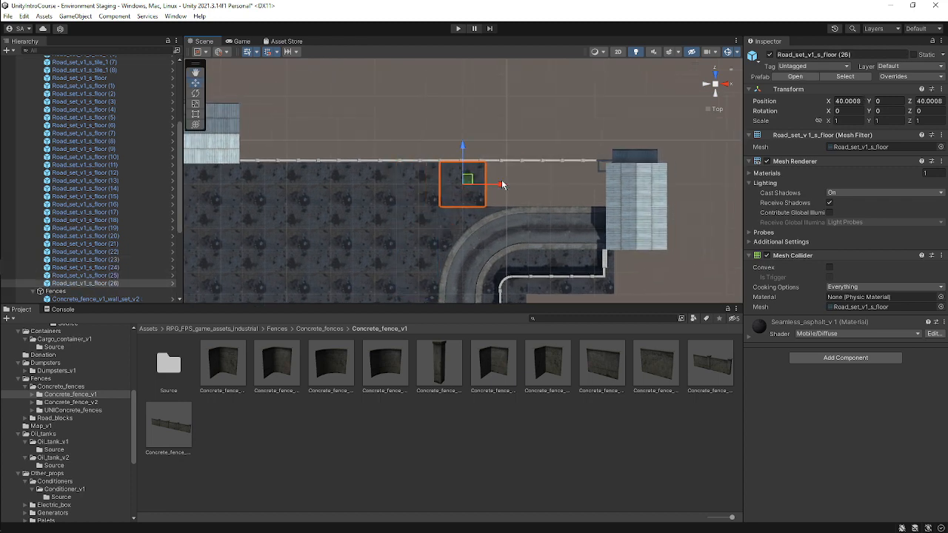
scroll(501, 179, up, 2)
click(503, 169)
scroll(501, 173, up, 1)
click(493, 191)
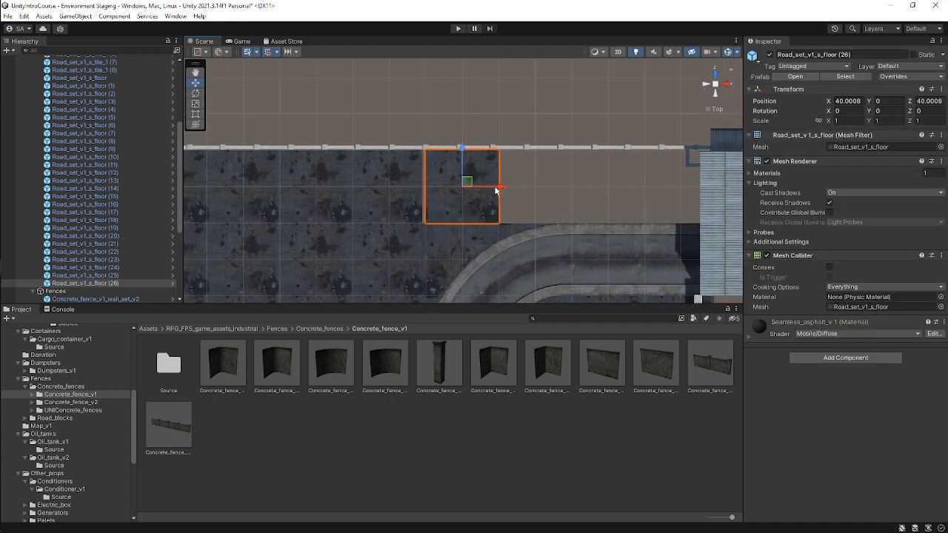
drag(496, 187, 493, 187)
click(484, 213)
middle_drag(466, 202, 395, 205)
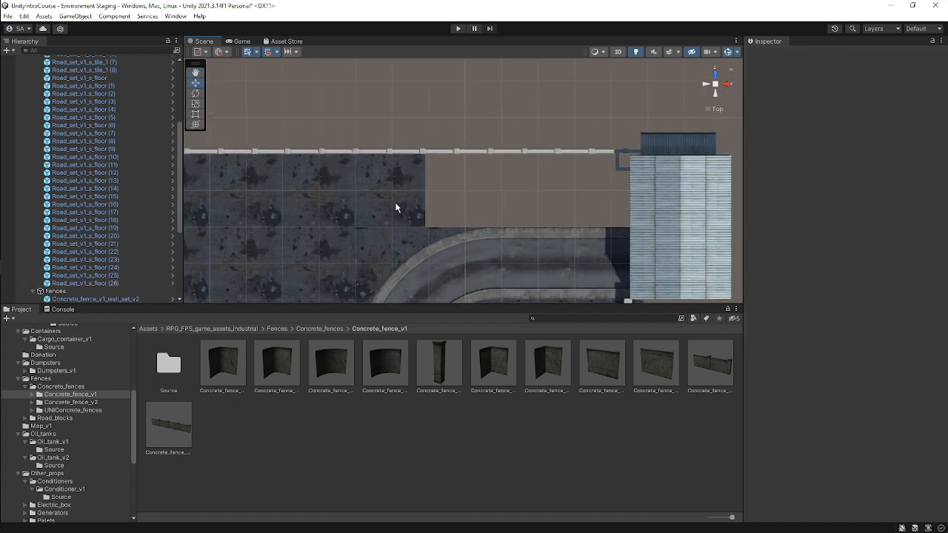
Duplicate the top floor tile twice, placing the copies at X 49.5 and X 59.5 along the fence.
click(396, 206)
key(ctrl+d)
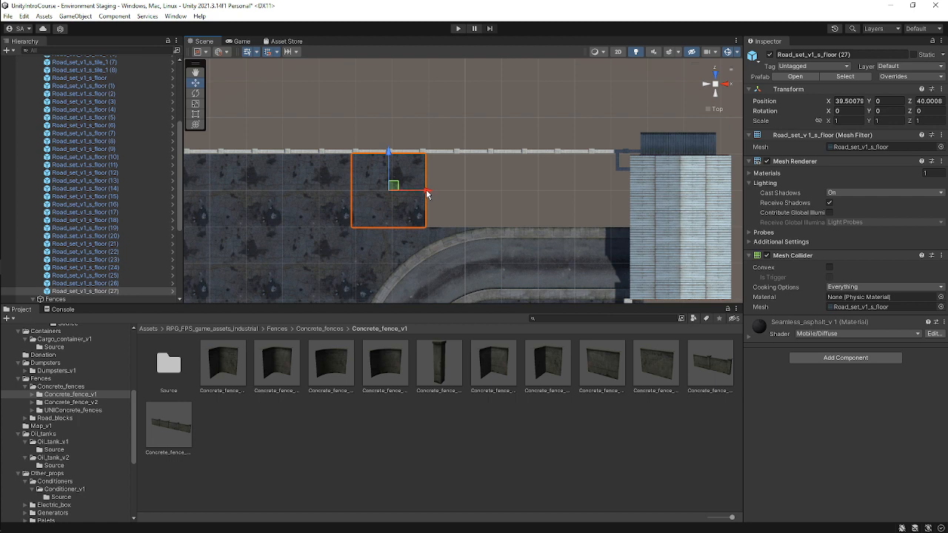
drag(427, 194, 501, 191)
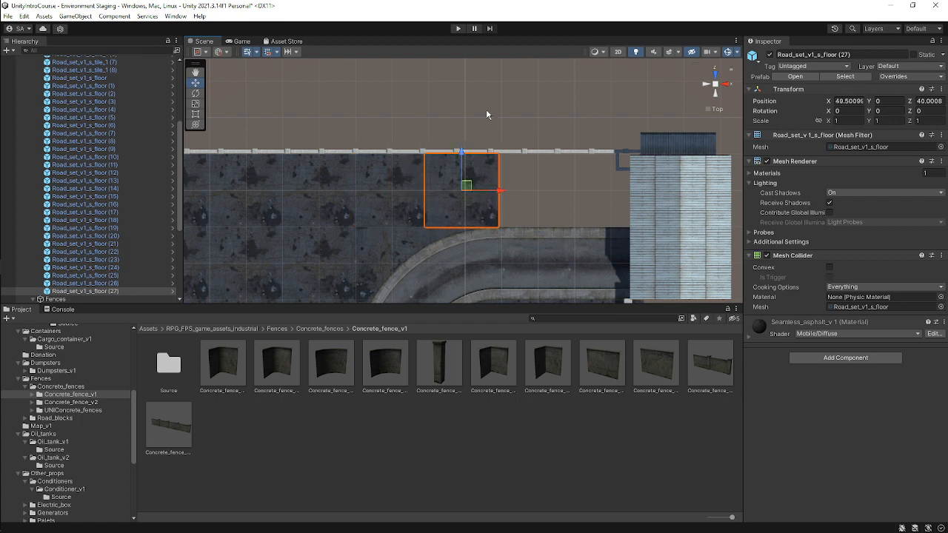
click(487, 112)
middle_drag(487, 186, 429, 184)
click(429, 185)
key(ctrl+d)
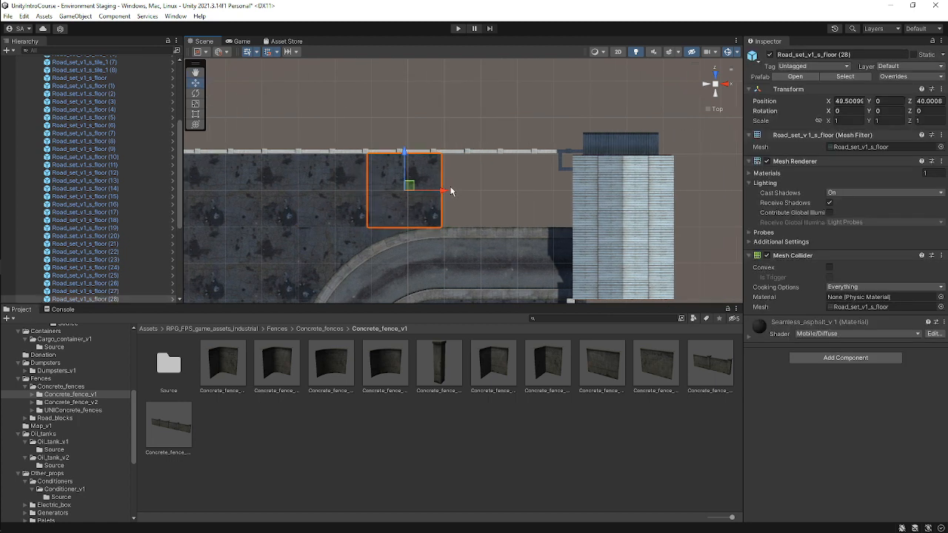
drag(441, 194, 518, 193)
middle_drag(499, 159, 453, 158)
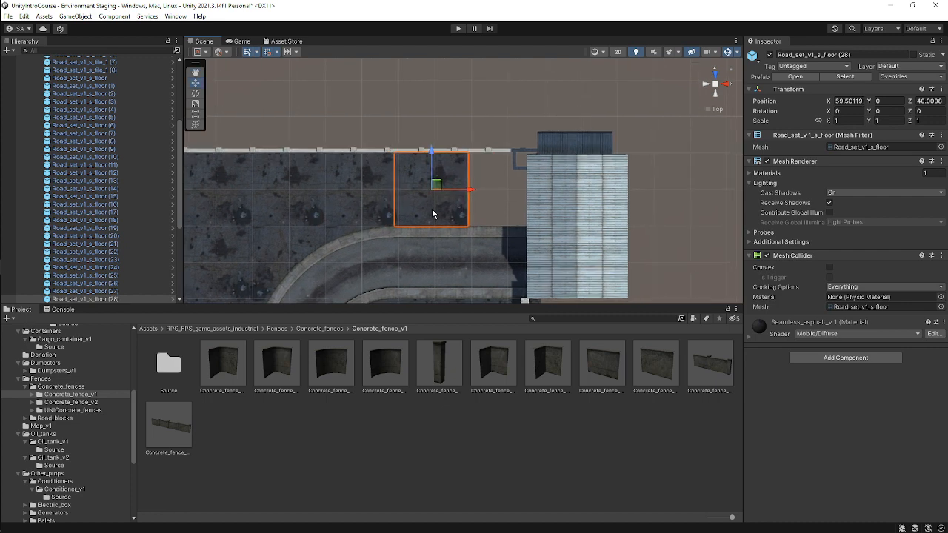
Duplicate the top floor tile again and move the copy right up to the hangar.
key(ctrl+d)
drag(467, 190, 543, 202)
click(506, 128)
scroll(508, 184, down, 8)
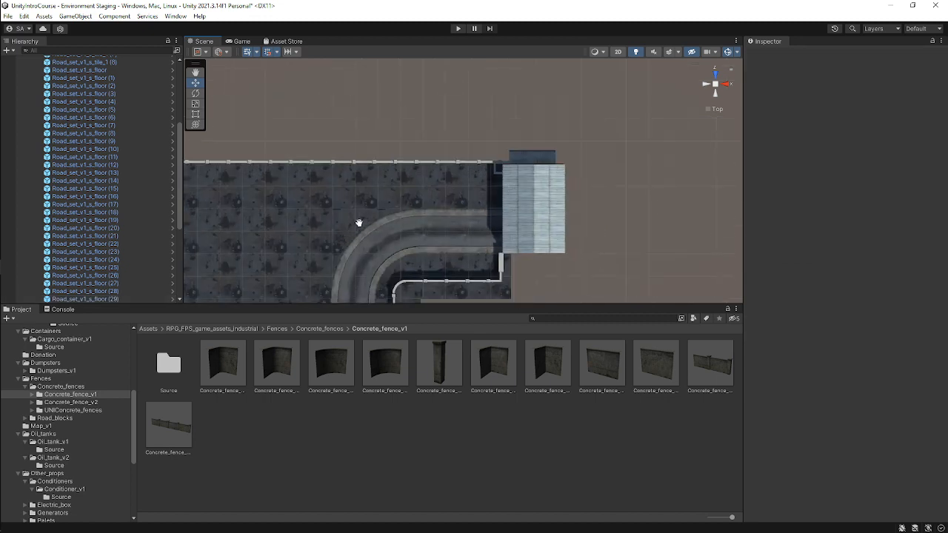
middle_drag(359, 222, 496, 152)
scroll(495, 153, down, 5)
alt+drag(496, 140, 656, 50)
scroll(585, 158, up, 8)
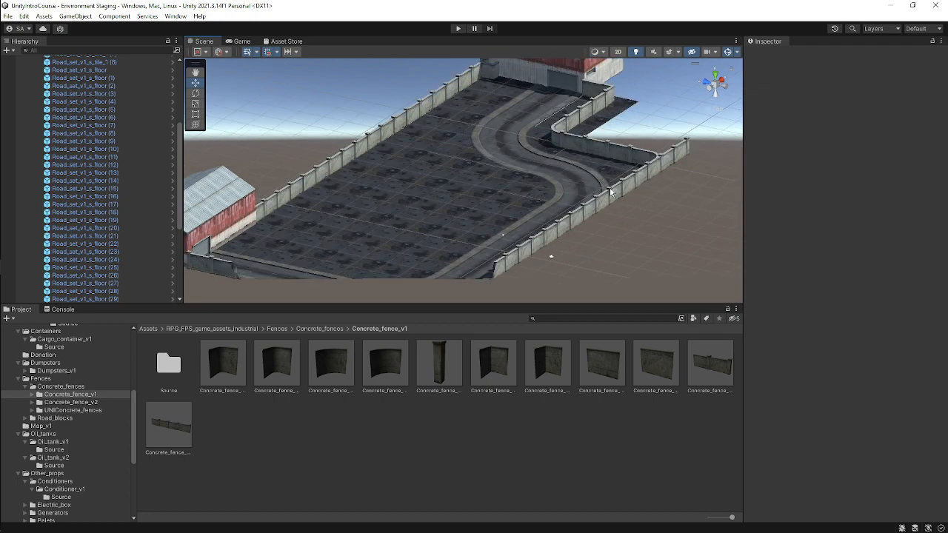
Review the floor tiles placed beside the right-hand hangar from top and angled views, and save the scene.
alt+drag(552, 256, 607, 177)
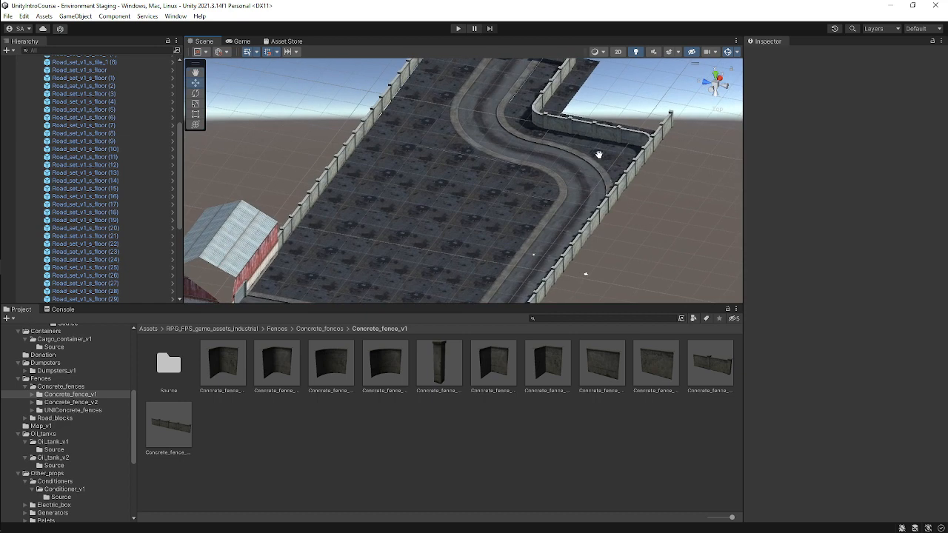
middle_drag(599, 155, 551, 208)
click(715, 74)
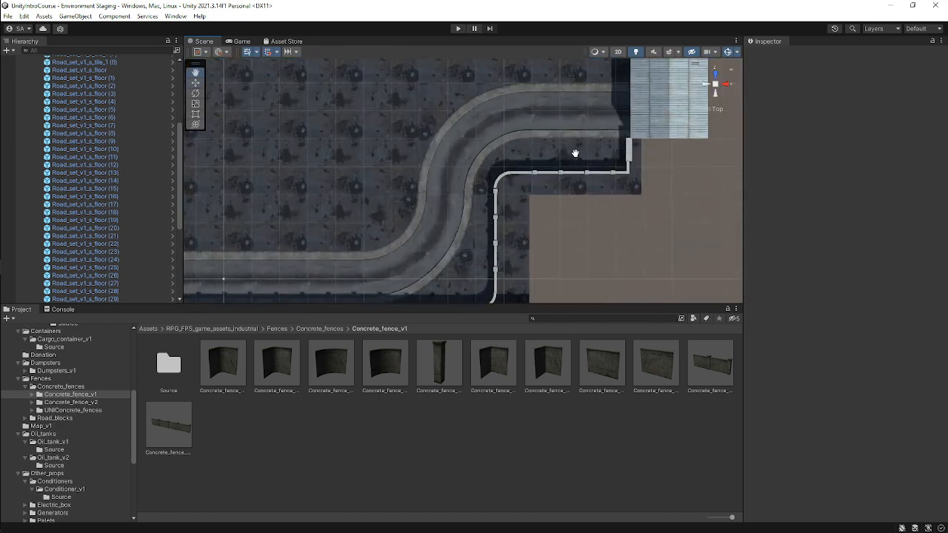
middle_drag(565, 152, 520, 177)
click(520, 177)
scroll(619, 173, up, 2)
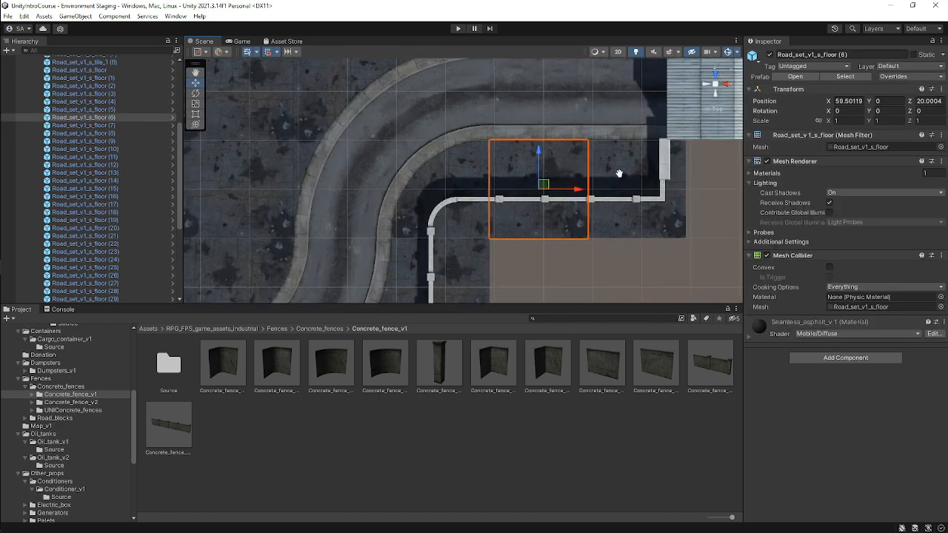
shift+click(626, 165)
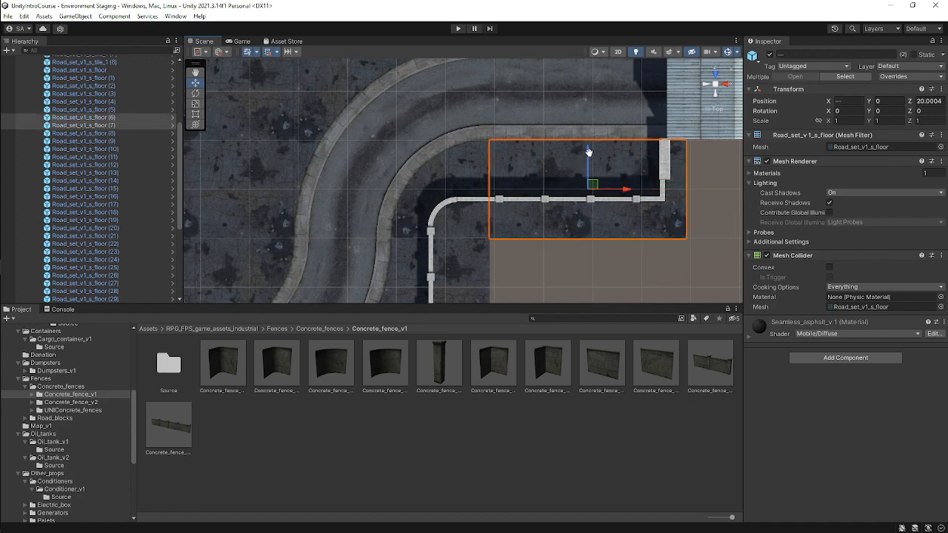
drag(588, 152, 588, 150)
click(633, 233)
alt+drag(633, 234, 483, 178)
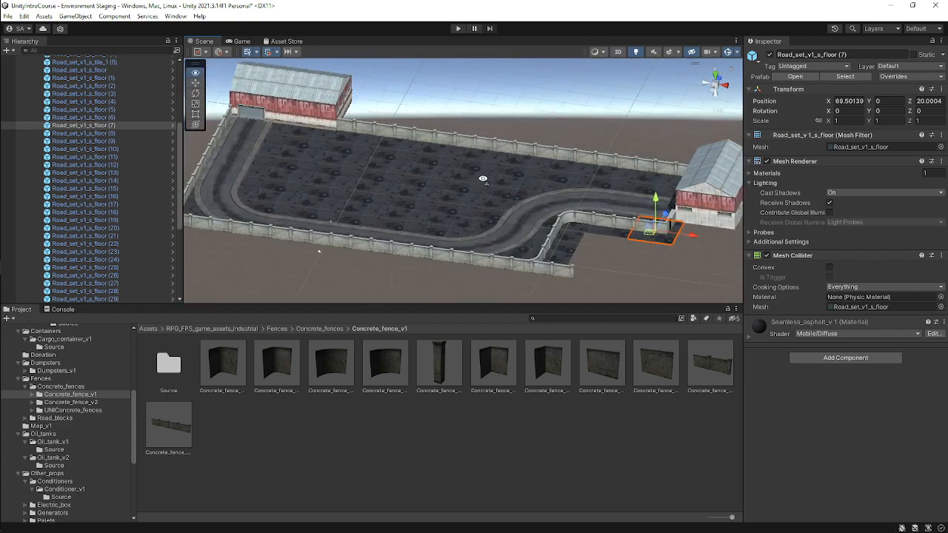
right_drag(483, 178, 510, 197)
key(ctrl+s)
scroll(464, 171, down, 5)
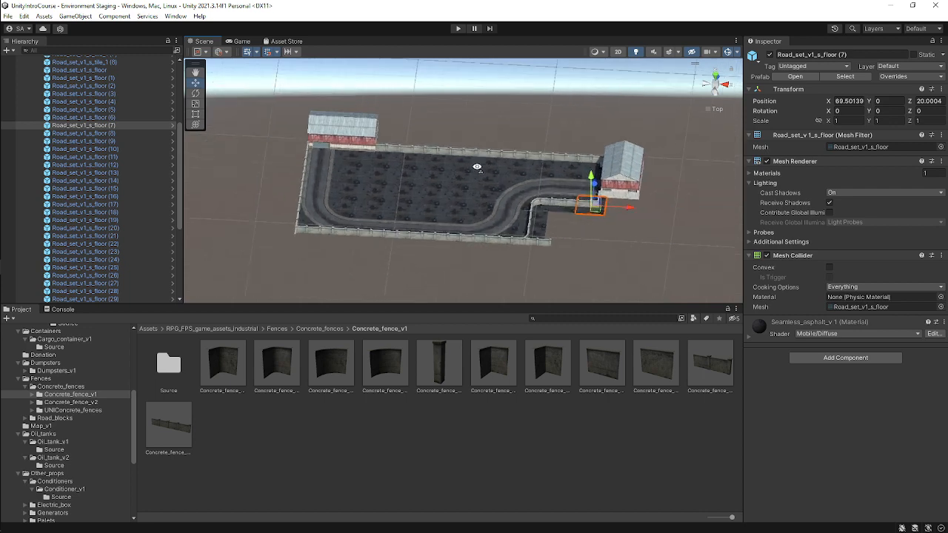
scroll(476, 167, up, 2)
click(717, 80)
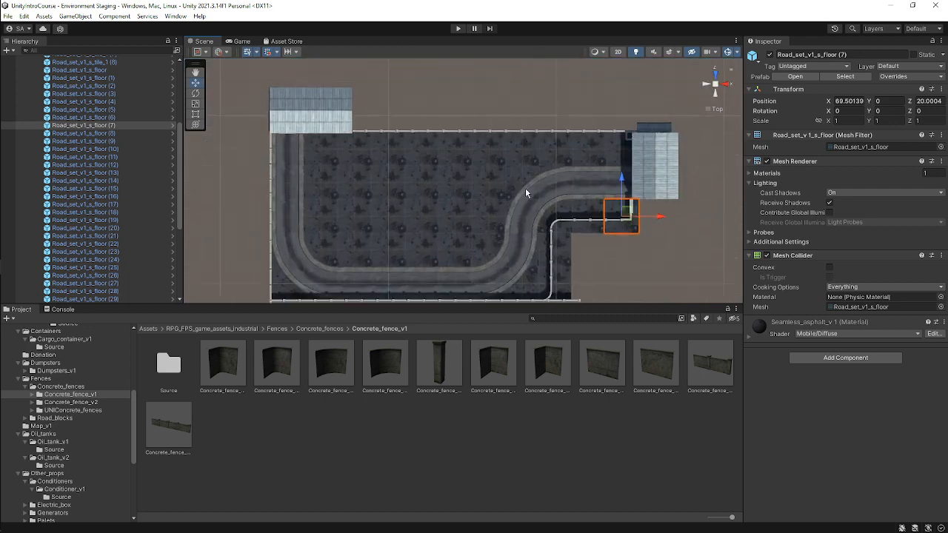
right_drag(482, 148, 668, 69)
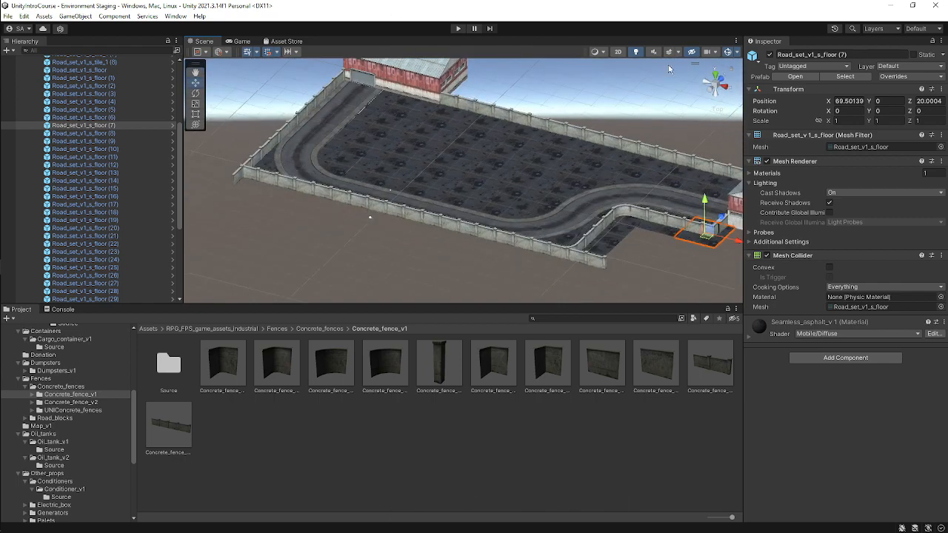
click(718, 73)
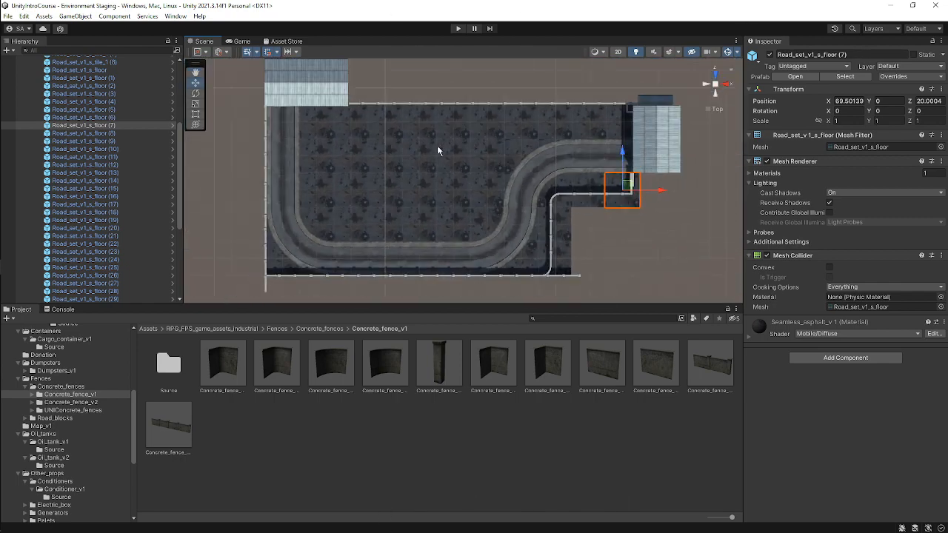
scroll(110, 124, up, 10)
Collapse the Roads and Fences groups and move them above Buildings in the Environment hierarchy.
click(34, 114)
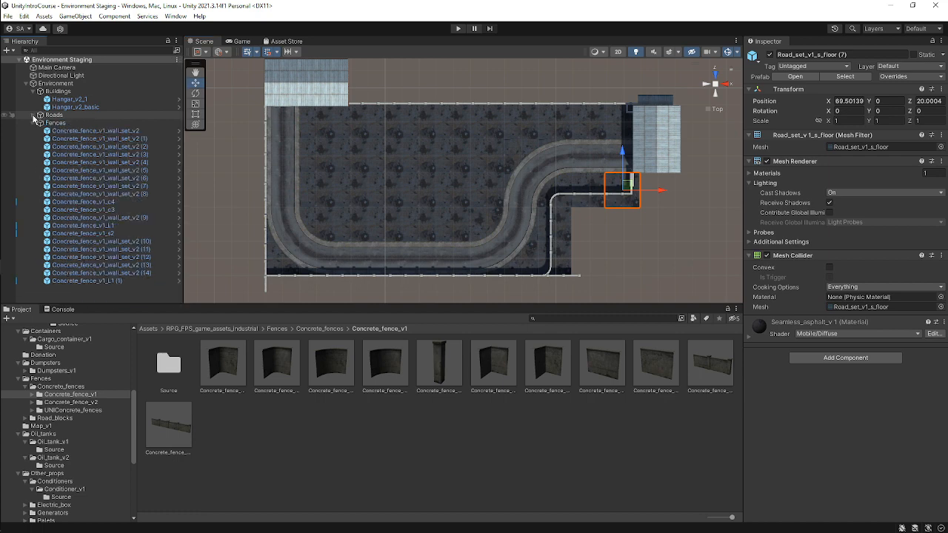
drag(55, 116, 89, 93)
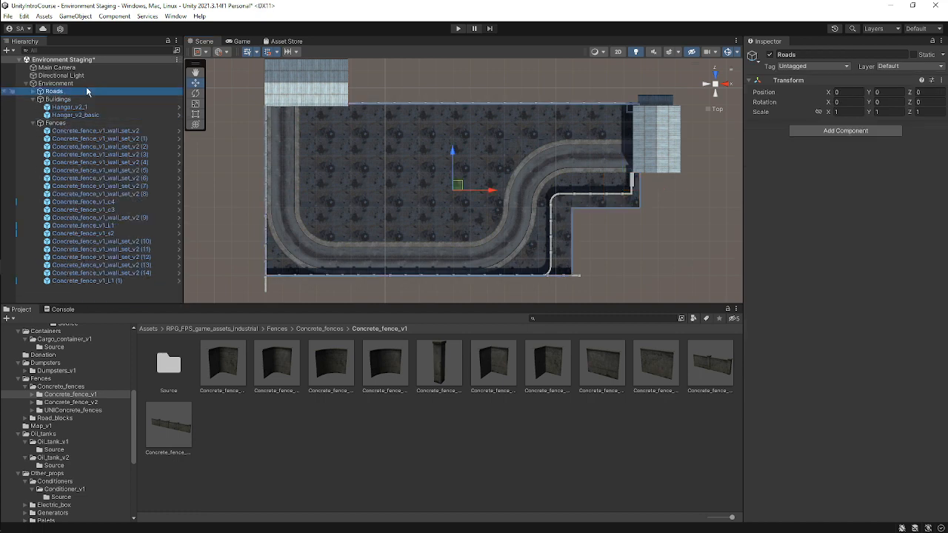
click(32, 123)
click(57, 123)
drag(84, 102, 80, 96)
click(73, 168)
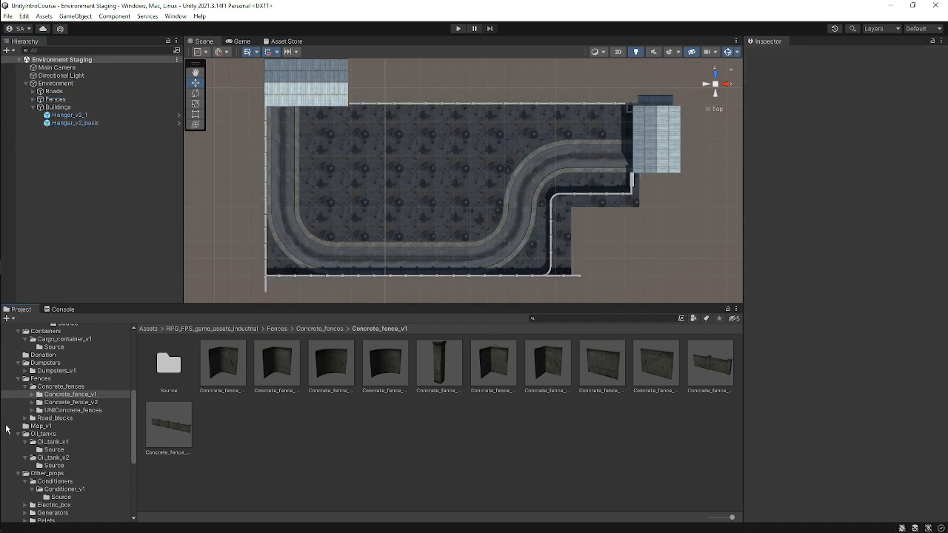
Browse the hangar asset folders and preview the Hangar_v3 and Hangar_v3_basic prefabs.
scroll(100, 418, up, 5)
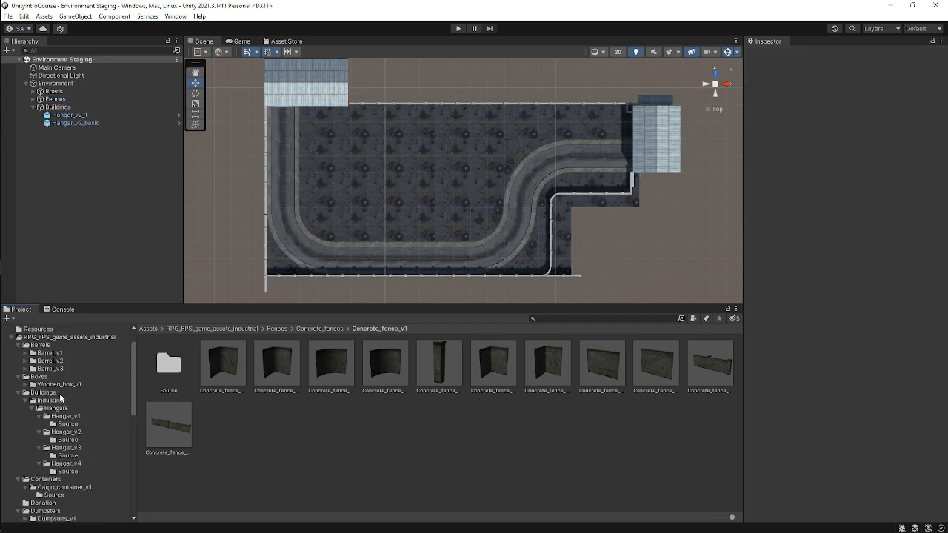
click(43, 392)
click(65, 416)
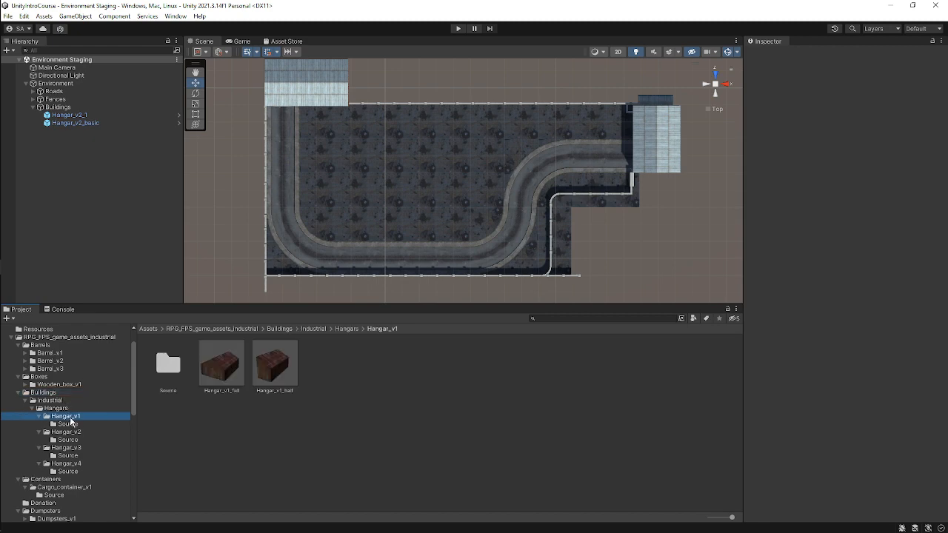
click(66, 431)
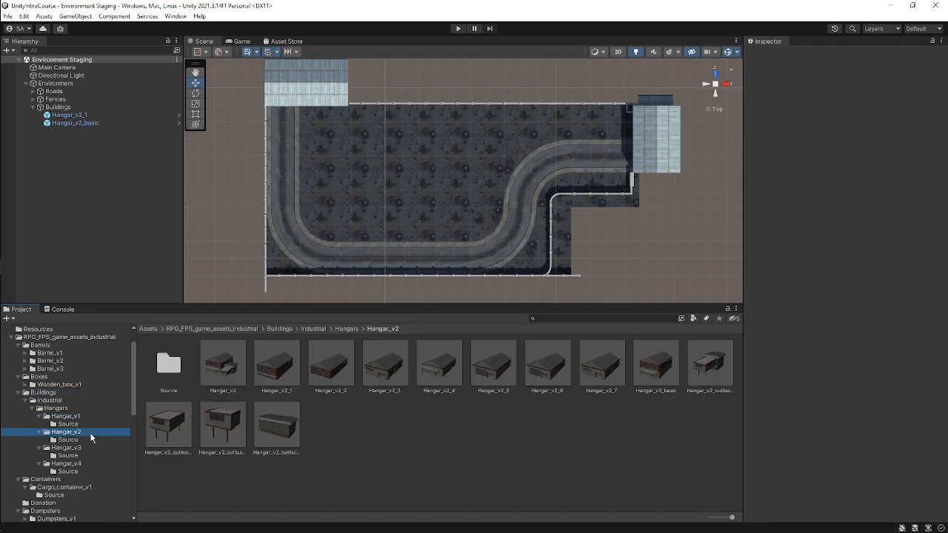
click(75, 447)
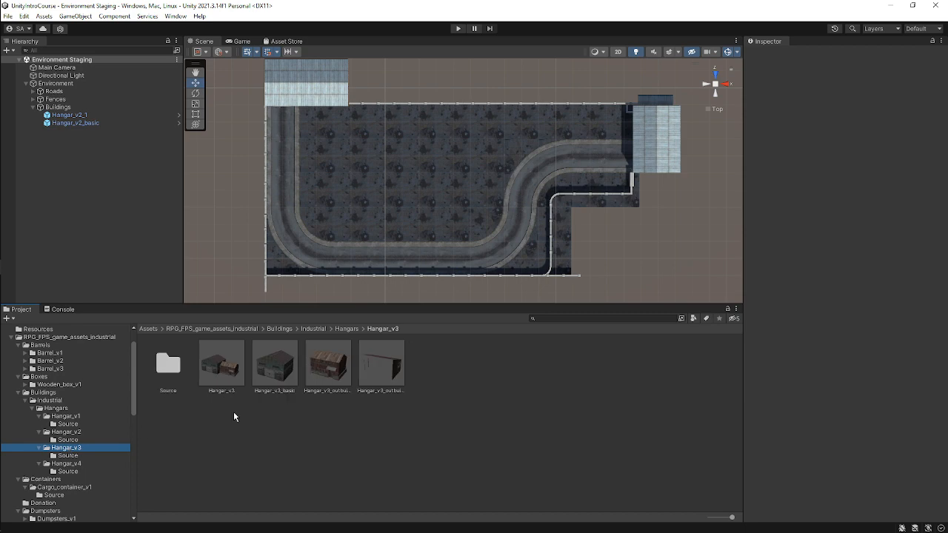
click(281, 382)
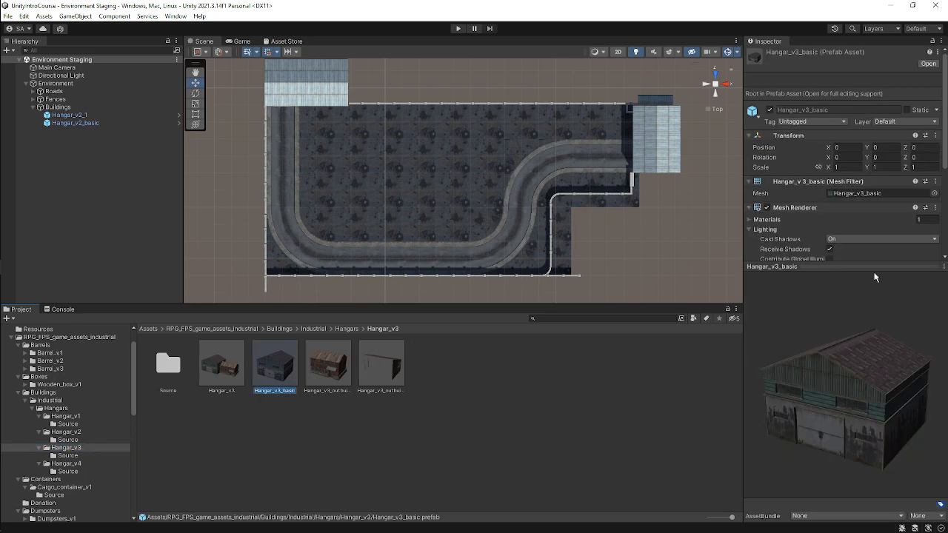
drag(900, 382, 838, 435)
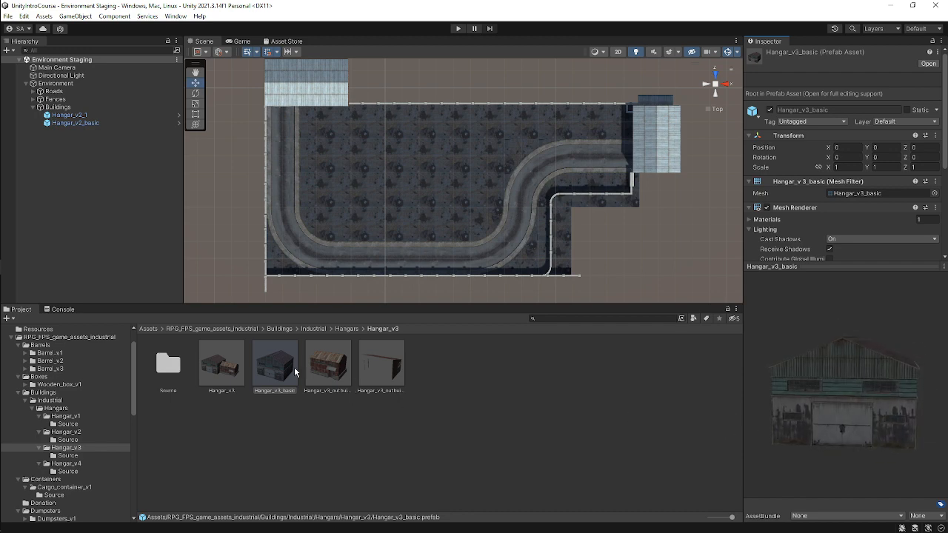
click(227, 371)
drag(836, 400, 871, 378)
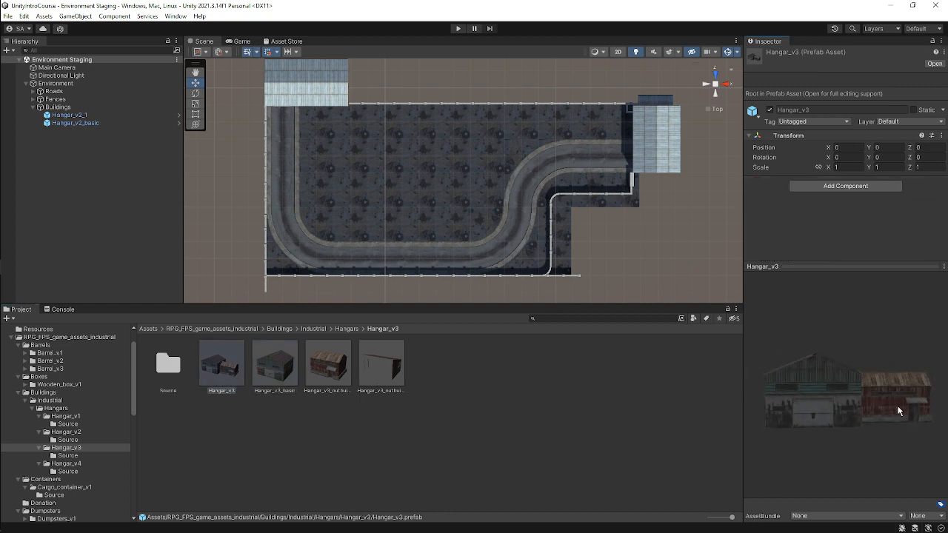
drag(897, 411, 867, 421)
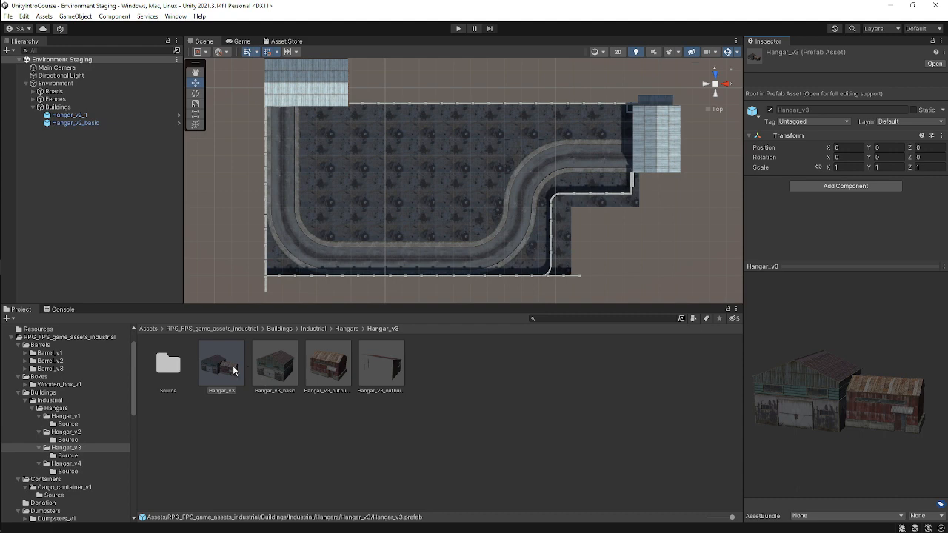
Add a Hangar_v3 prefab to the scene inside the Buildings group.
drag(227, 370, 104, 127)
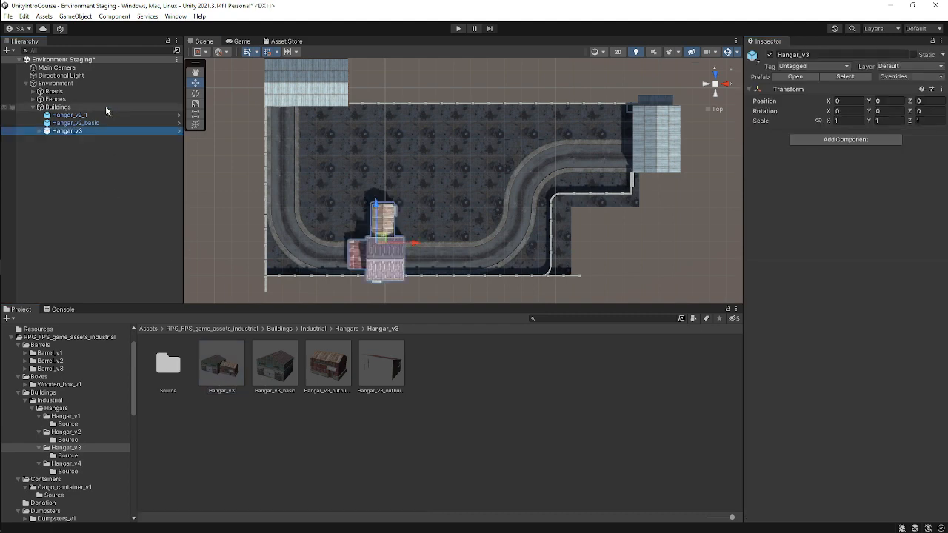
scroll(445, 245, up, 2)
scroll(422, 234, down, 3)
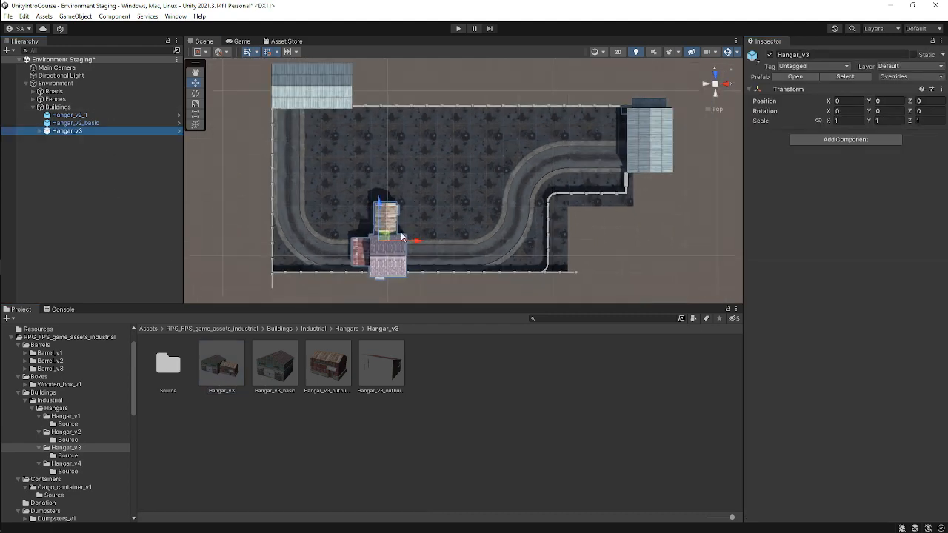
Move the new hangar into the upper-left corner of the floor area, to about X -16 and Z 31.8.
drag(385, 241, 368, 155)
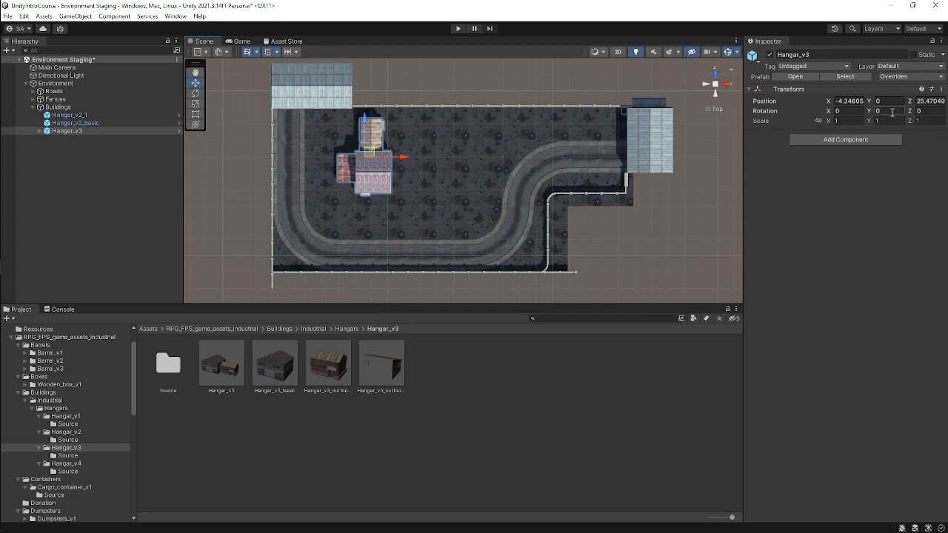
text(90)
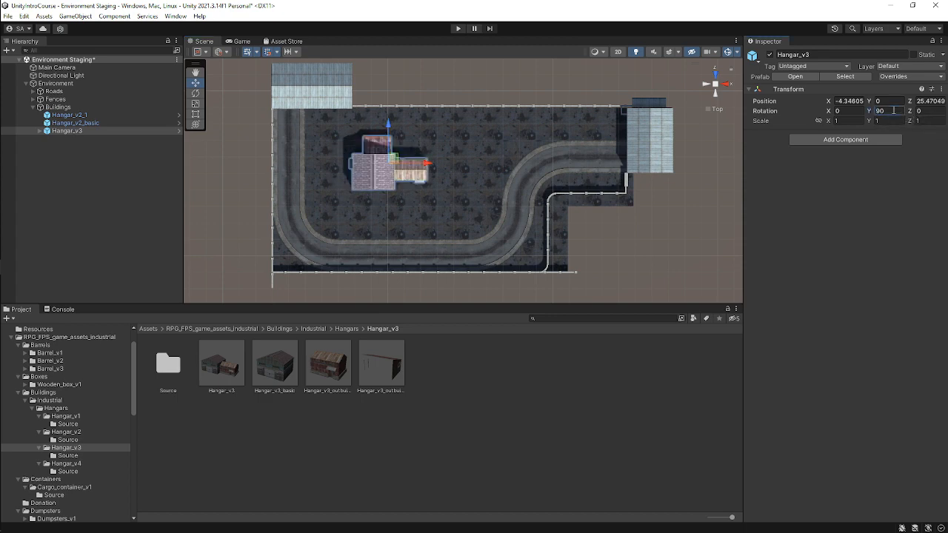
alt+drag(633, 118, 496, 200)
scroll(470, 185, up, 4)
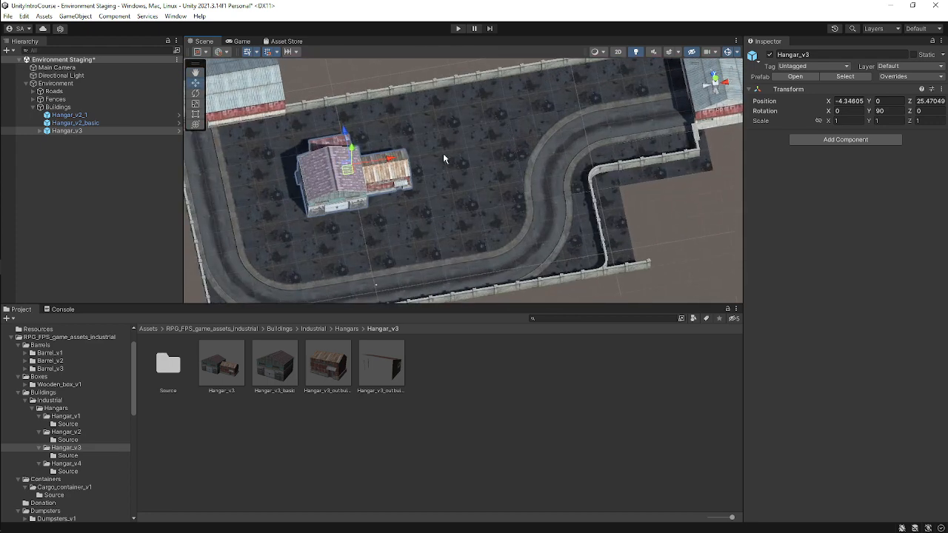
middle_drag(445, 156, 587, 123)
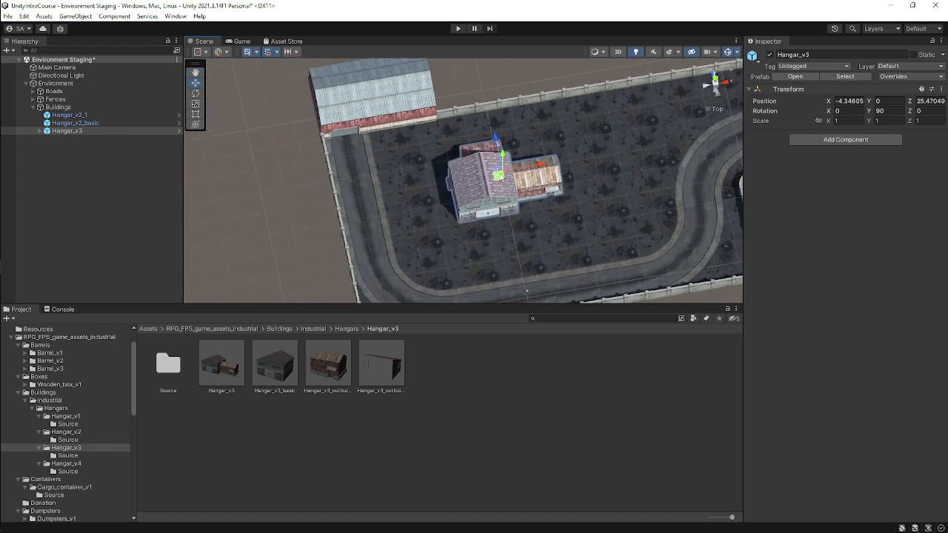
drag(501, 178, 437, 152)
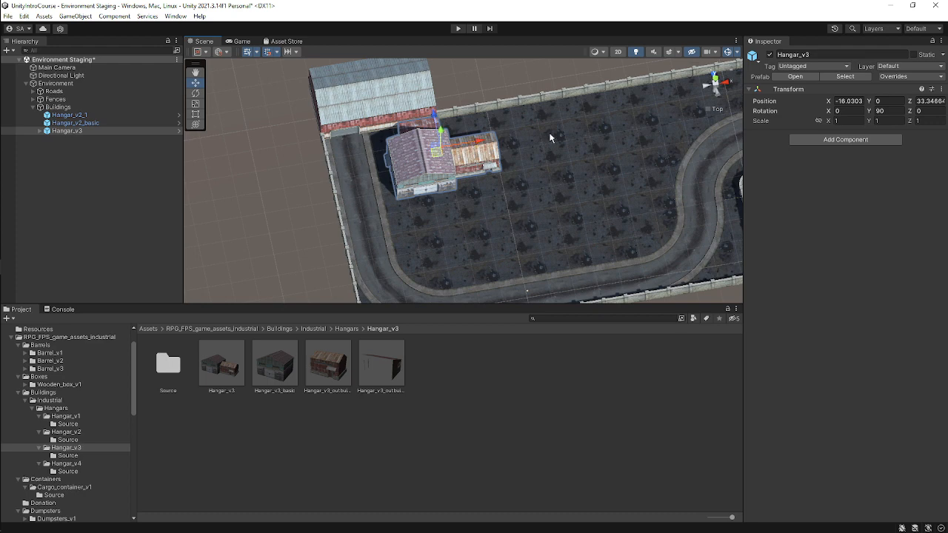
middle_drag(549, 138, 582, 201)
click(717, 81)
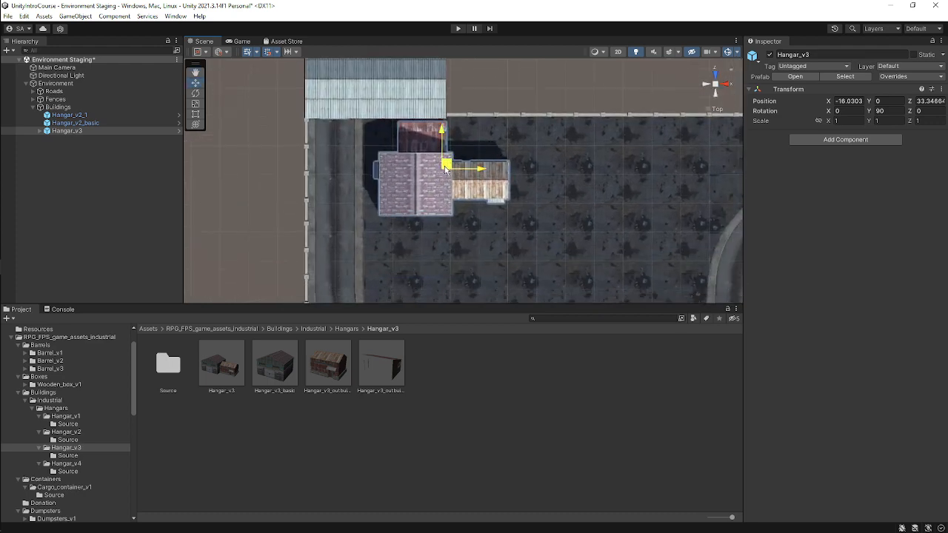
drag(445, 161, 445, 174)
Rotate the new hangar to -180 degrees around Y.
alt+drag(526, 241, 671, 69)
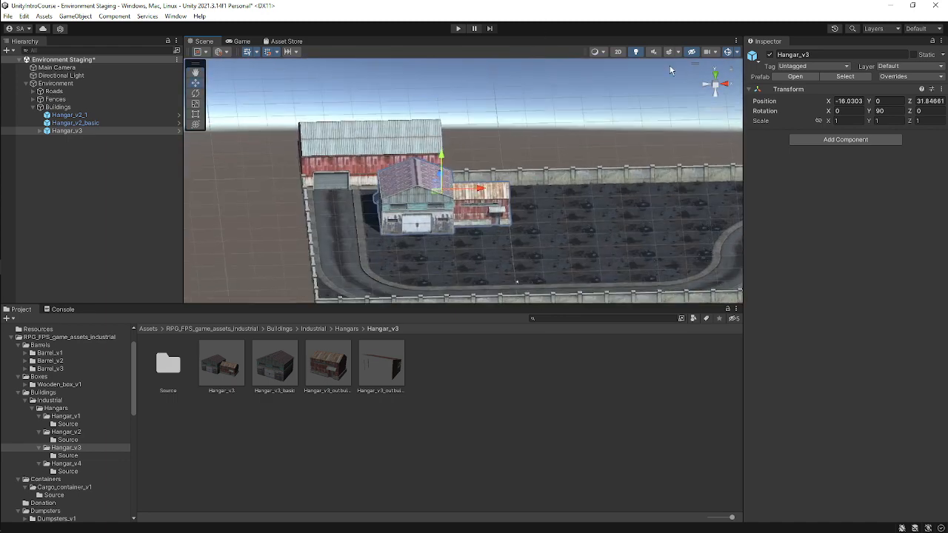
click(901, 114)
text(0)
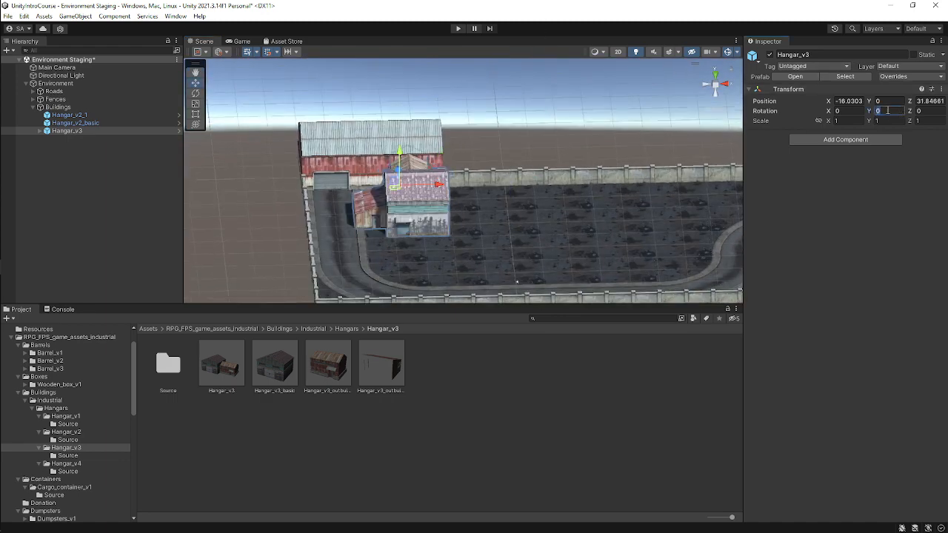
text(-90)
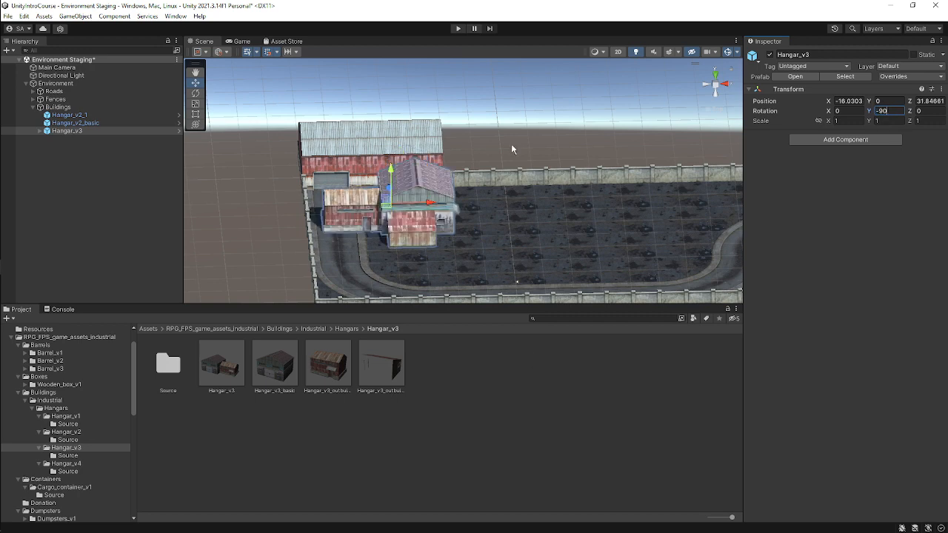
click(715, 71)
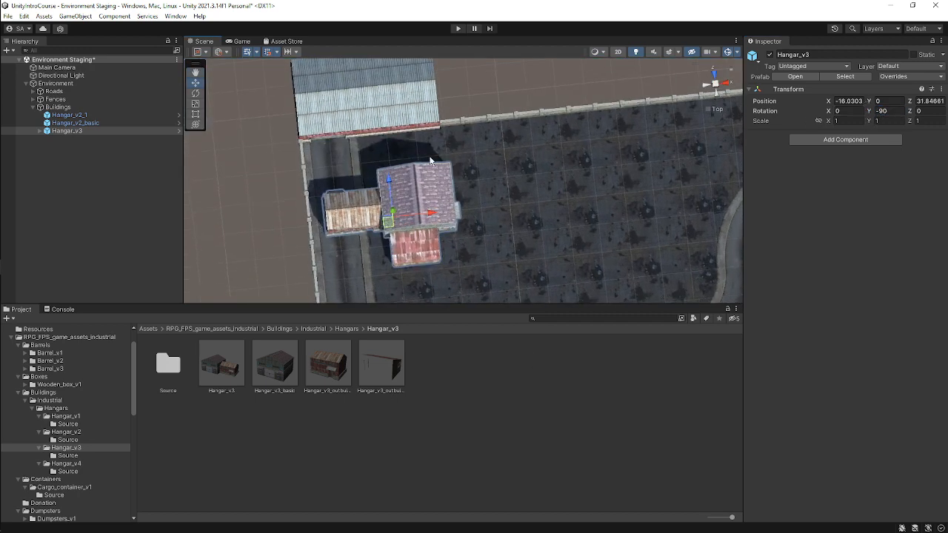
key(e)
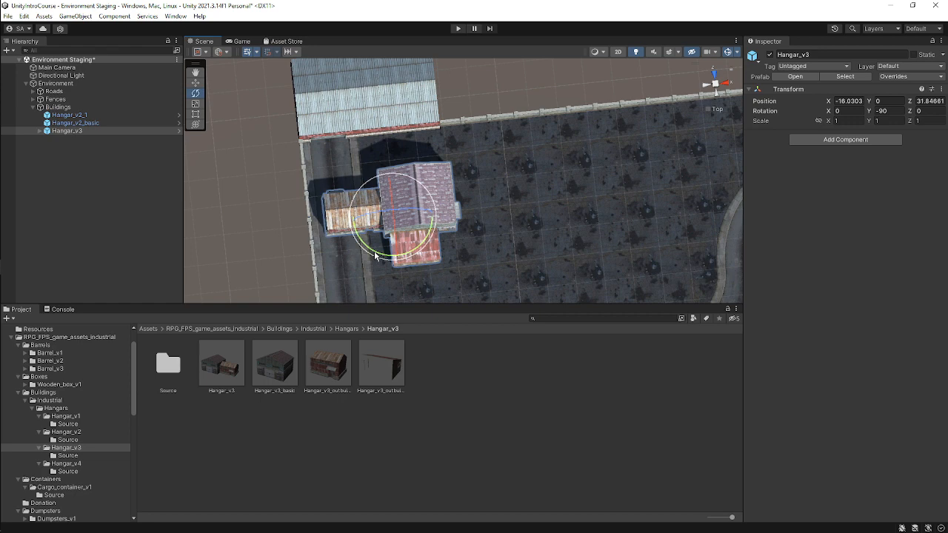
drag(375, 255, 508, 203)
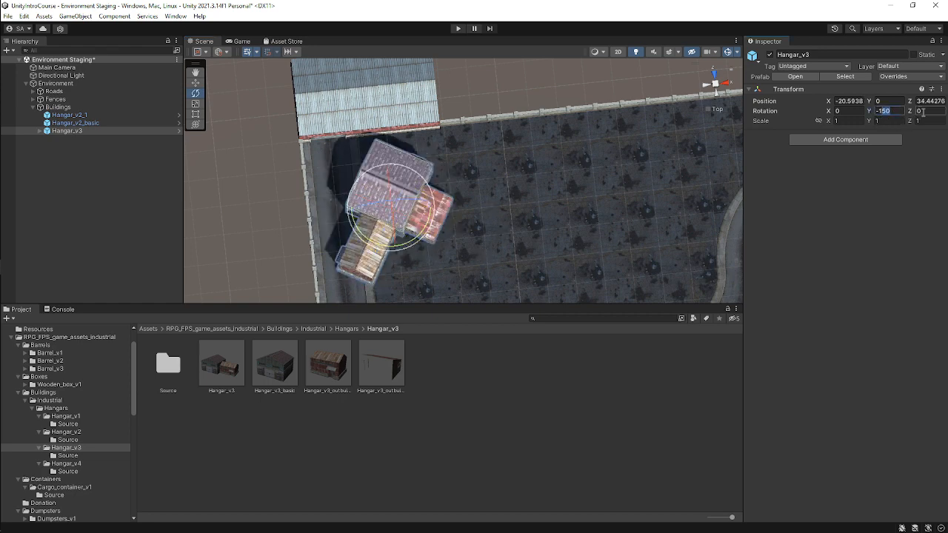
text(-180)
middle_drag(491, 208, 501, 111)
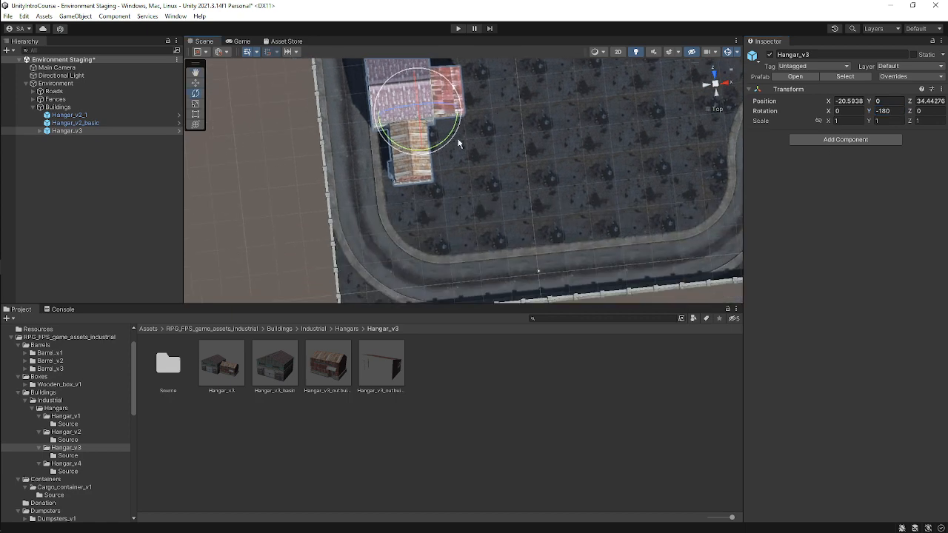
Nudge the Hangar_v3 building sideways to about X -19.2.
alt+drag(357, 162, 494, 57)
scroll(433, 147, up, 2)
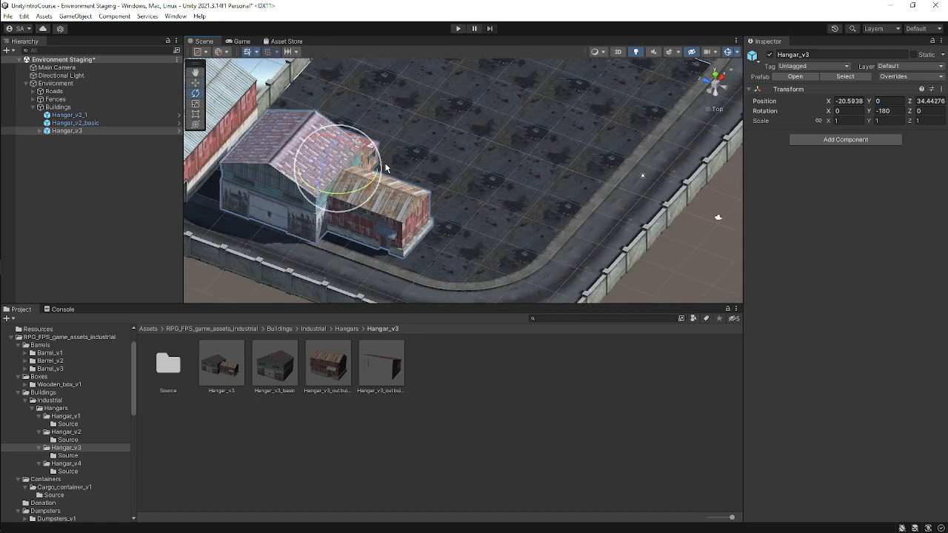
key(w)
scroll(416, 150, up, 1)
key(f)
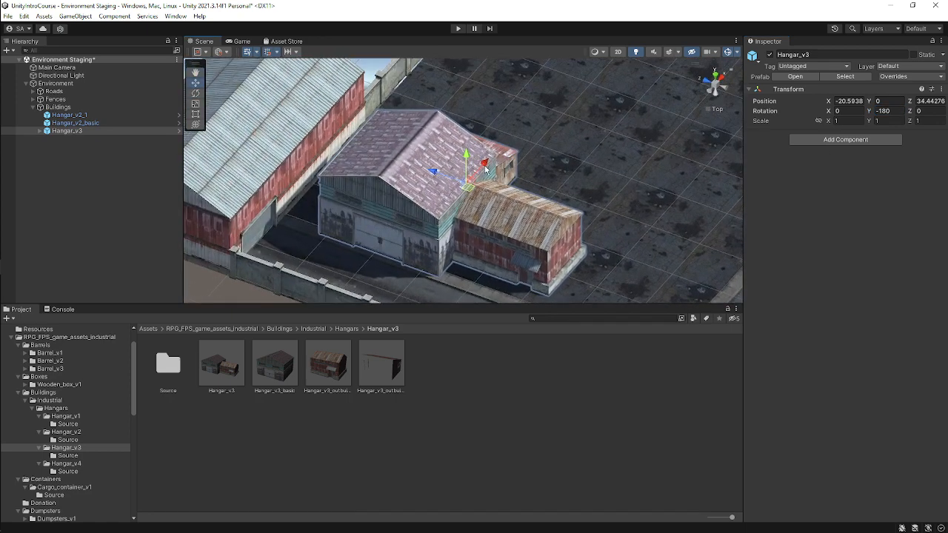
drag(487, 166, 495, 158)
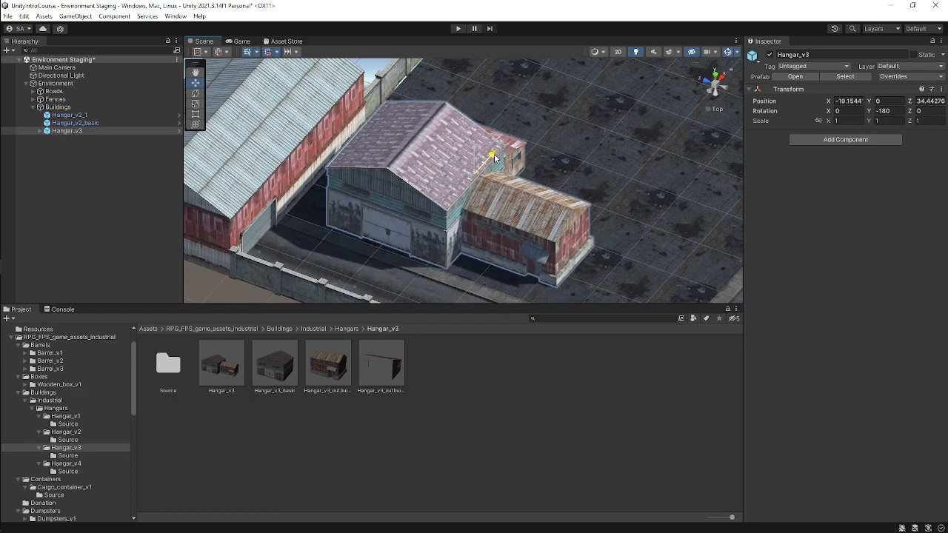
Inspect the hangar's placement and the remaining floor area from several angles and the top view.
scroll(370, 212, up, 3)
middle_drag(367, 215, 408, 169)
scroll(408, 169, up, 1)
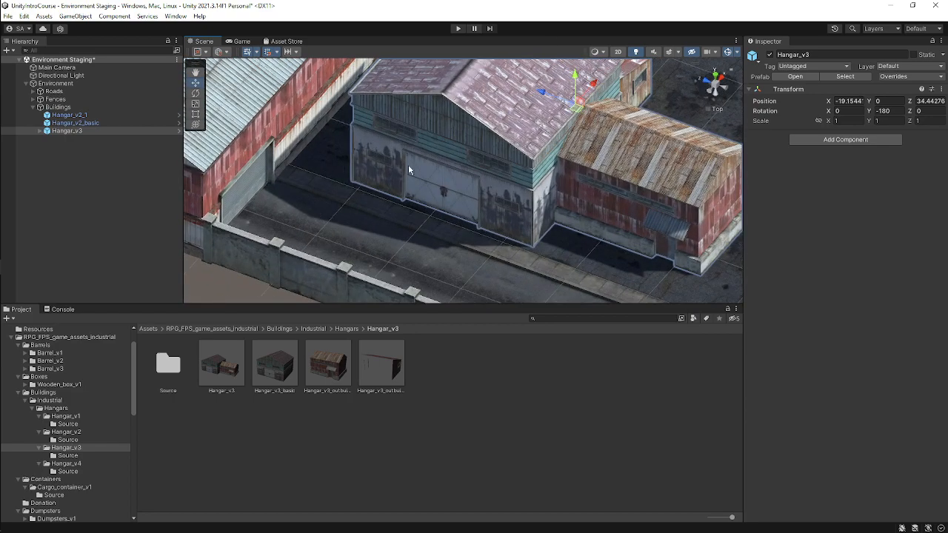
alt+drag(408, 169, 431, 180)
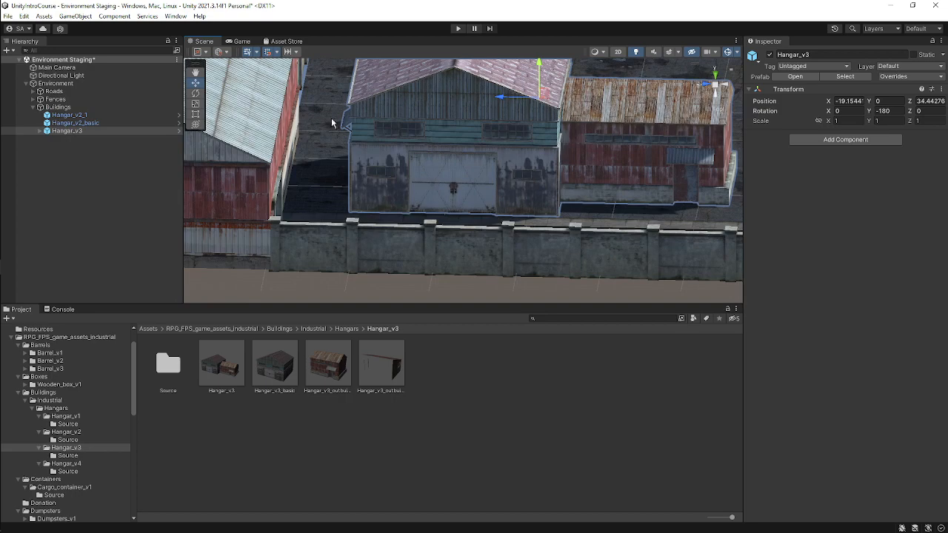
middle_drag(591, 216, 482, 215)
alt+drag(555, 192, 610, 142)
scroll(424, 116, down, 4)
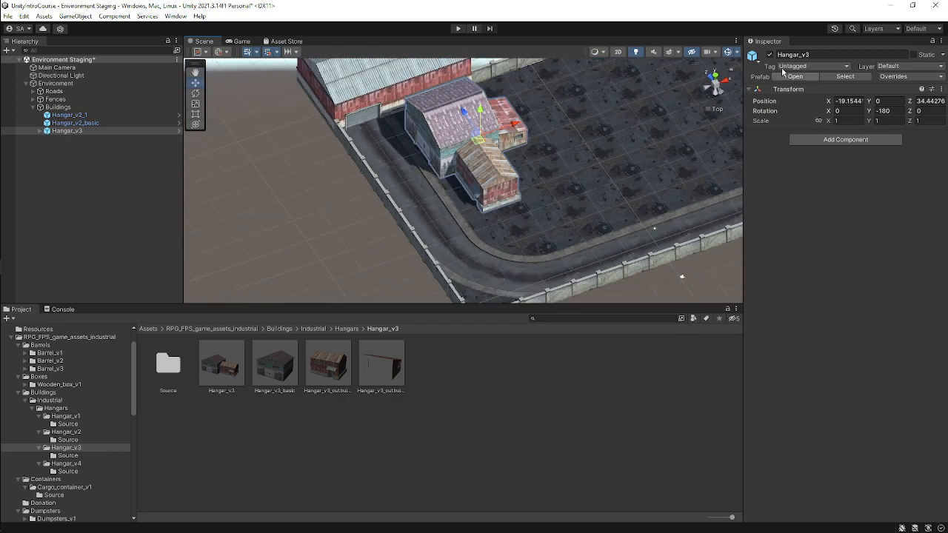
click(715, 75)
scroll(498, 132, down, 6)
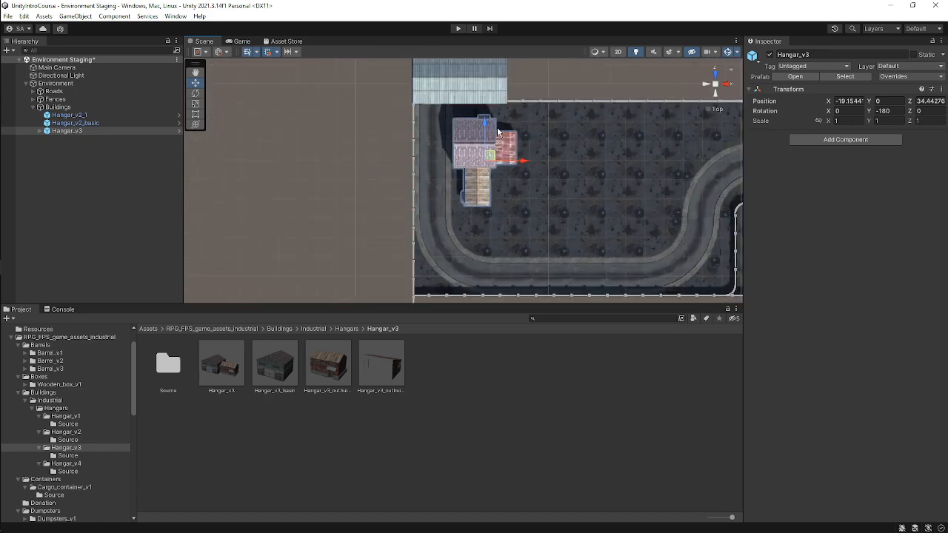
scroll(508, 201, down, 5)
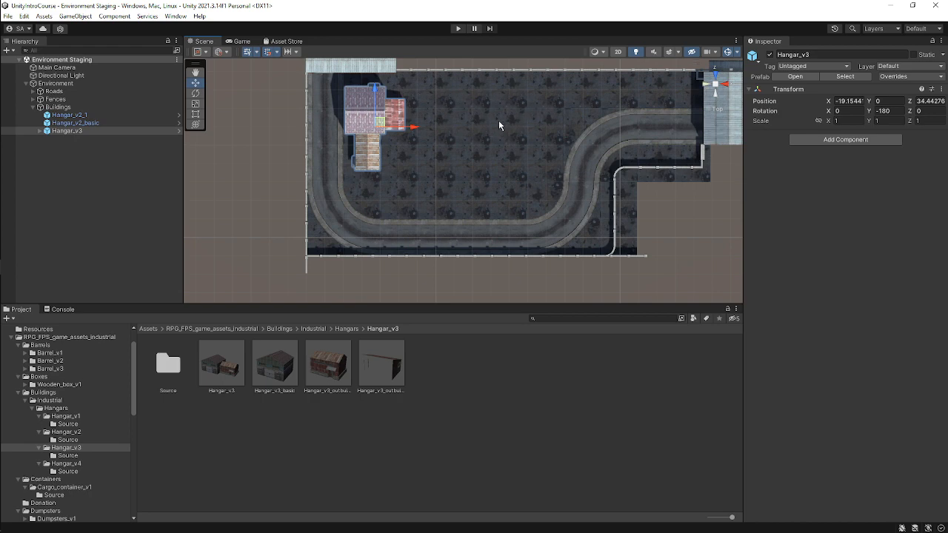
scroll(494, 111, up, 2)
middle_drag(484, 163, 537, 74)
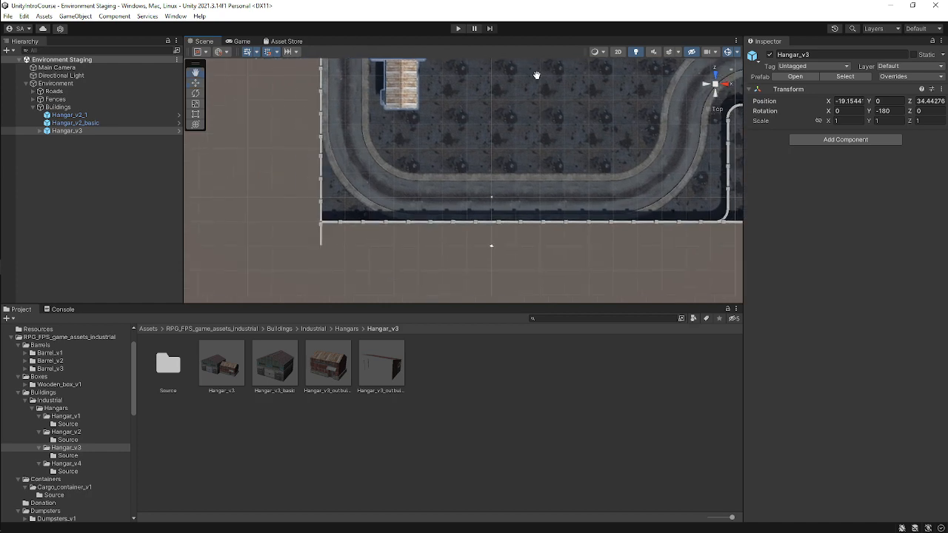
scroll(450, 116, up, 3)
right_drag(449, 116, 434, 348)
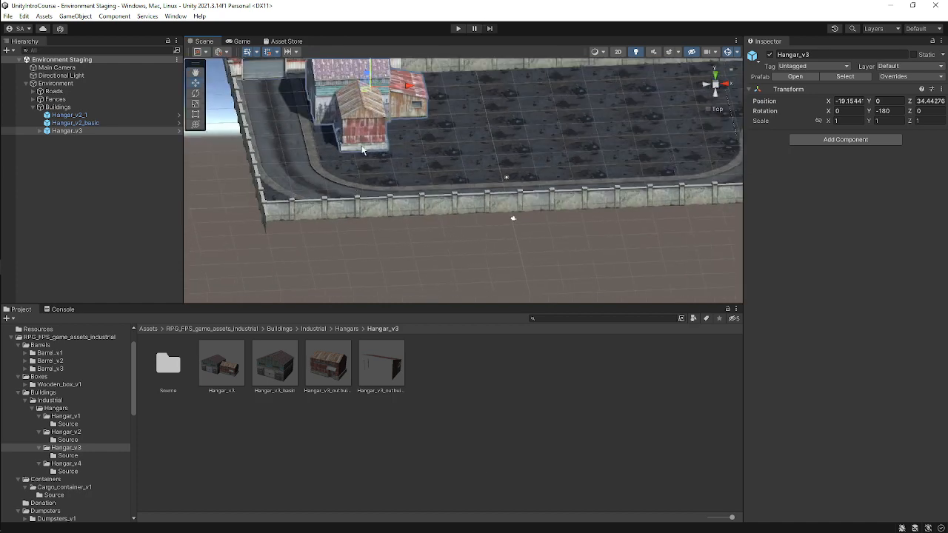
scroll(365, 152, up, 2)
click(716, 77)
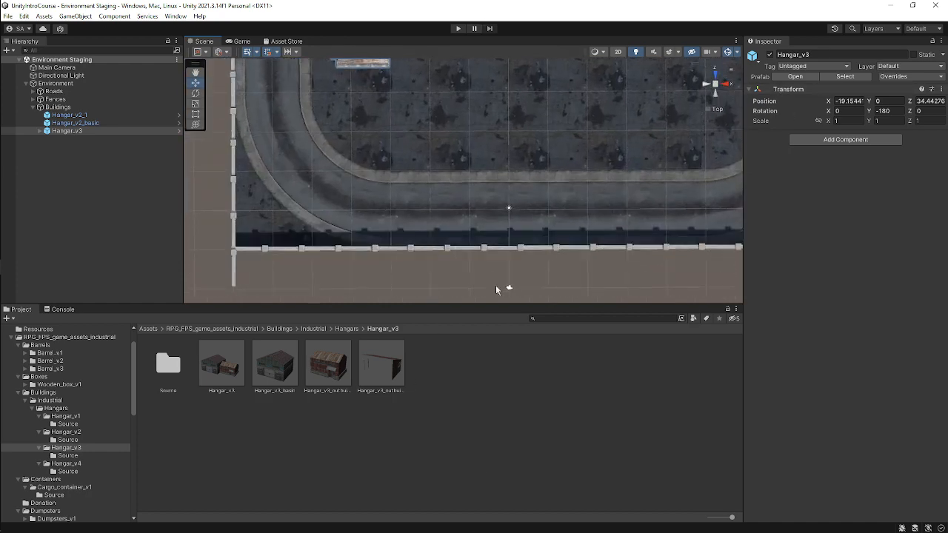
Open the Hangar_v4 folder and preview the Hangar_v4 prefab.
click(68, 463)
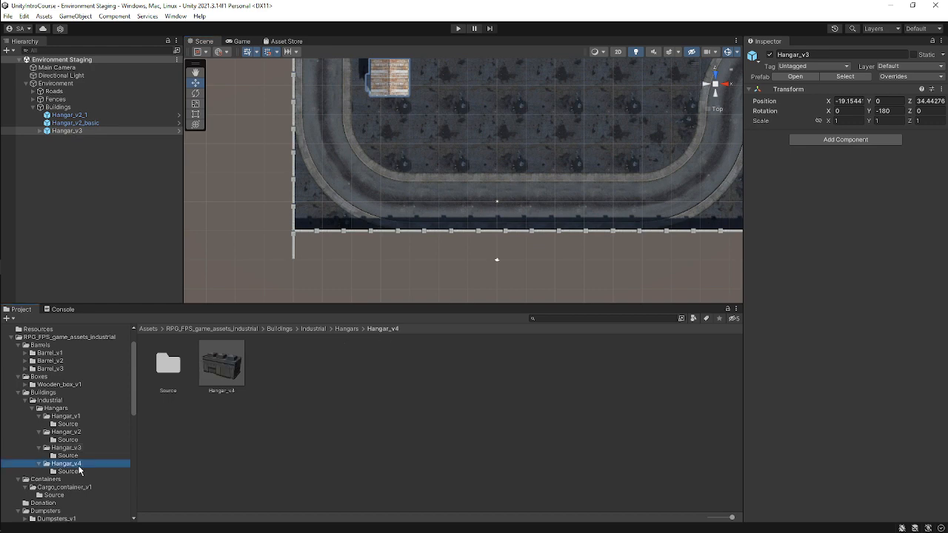
click(230, 377)
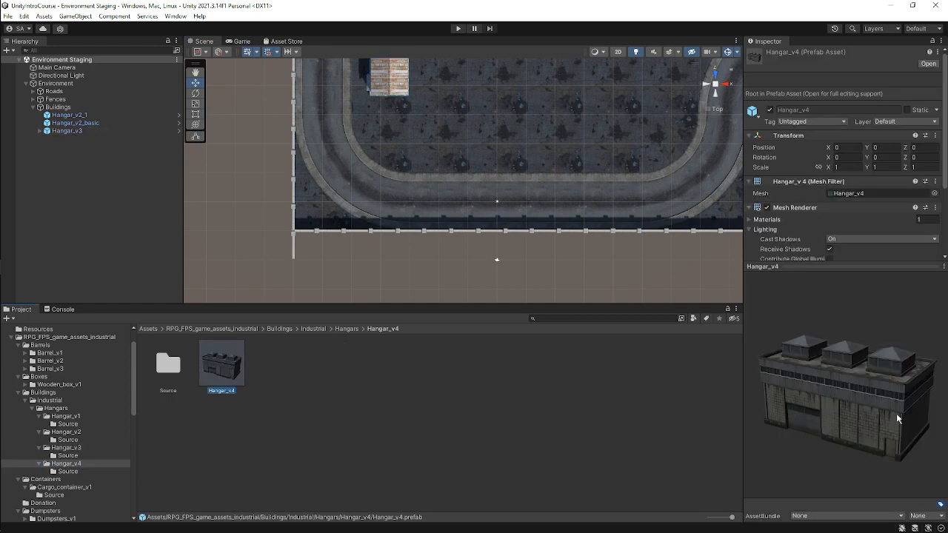
drag(896, 419, 910, 443)
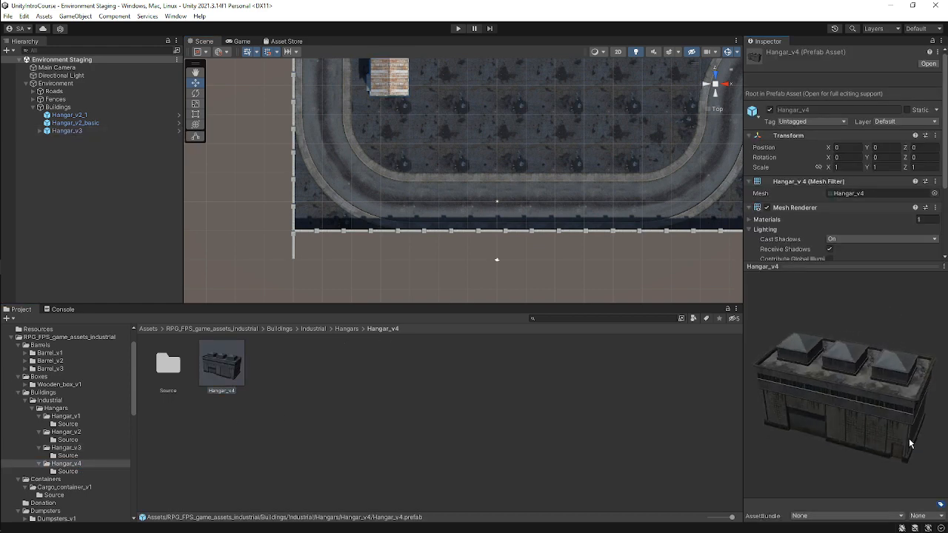
Add a Hangar_v4 prefab to the Buildings group and place it at about X 11, Z 17.5.
drag(221, 366, 110, 107)
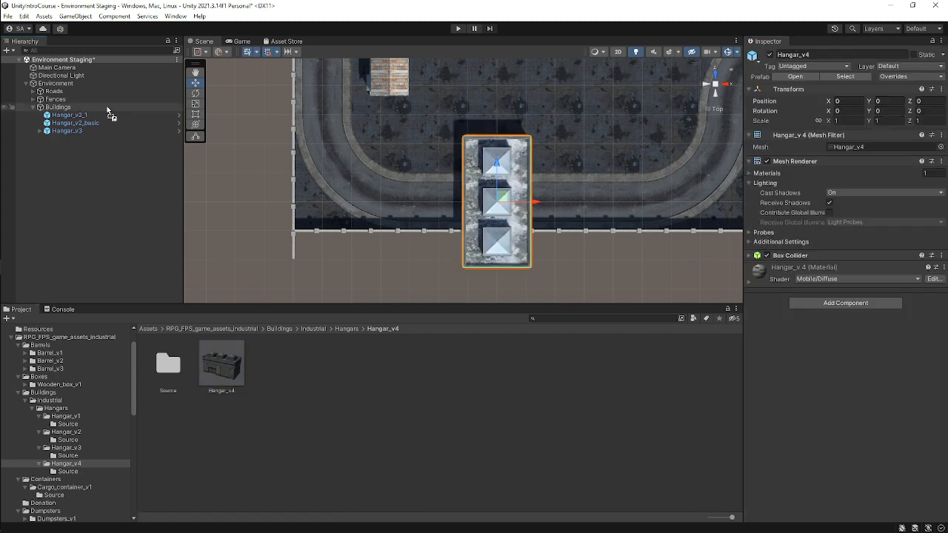
middle_drag(551, 159, 468, 244)
scroll(450, 212, down, 5)
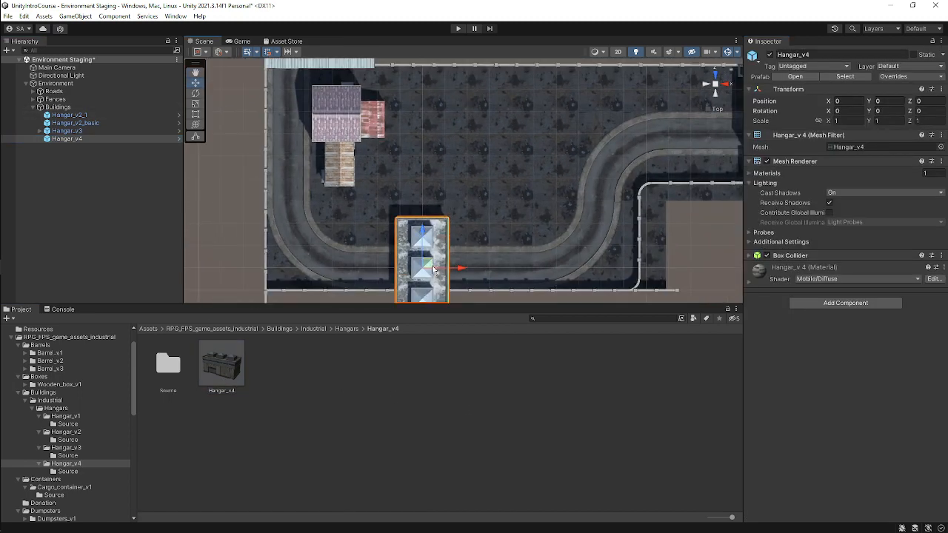
drag(431, 266, 479, 187)
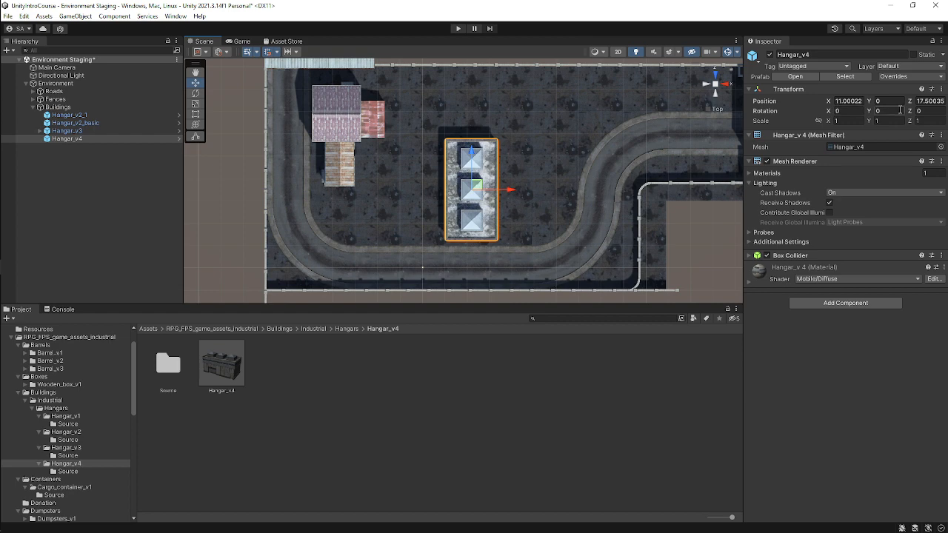
Rotate the Hangar_v4 to 90 degrees around Y and shift it to about Z 10.5.
text(90)
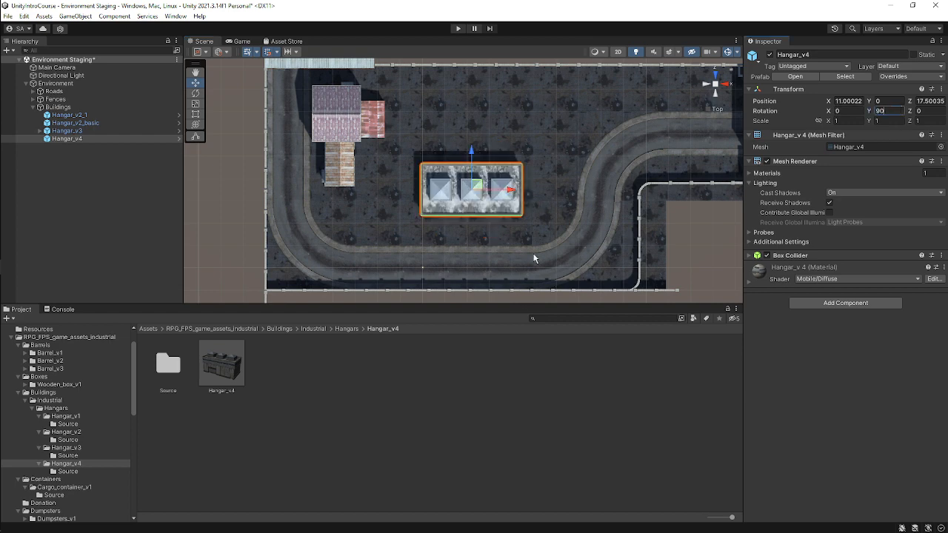
alt+drag(536, 217, 525, 48)
scroll(473, 178, up, 5)
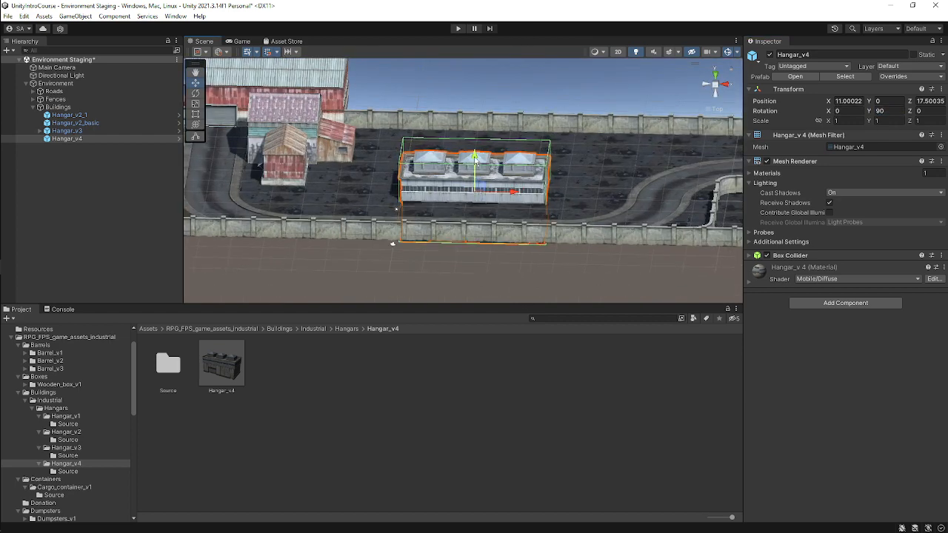
mouse_move(474, 159)
mouse_down()
mouse_move(474, 127)
mouse_move(458, 169)
mouse_up()
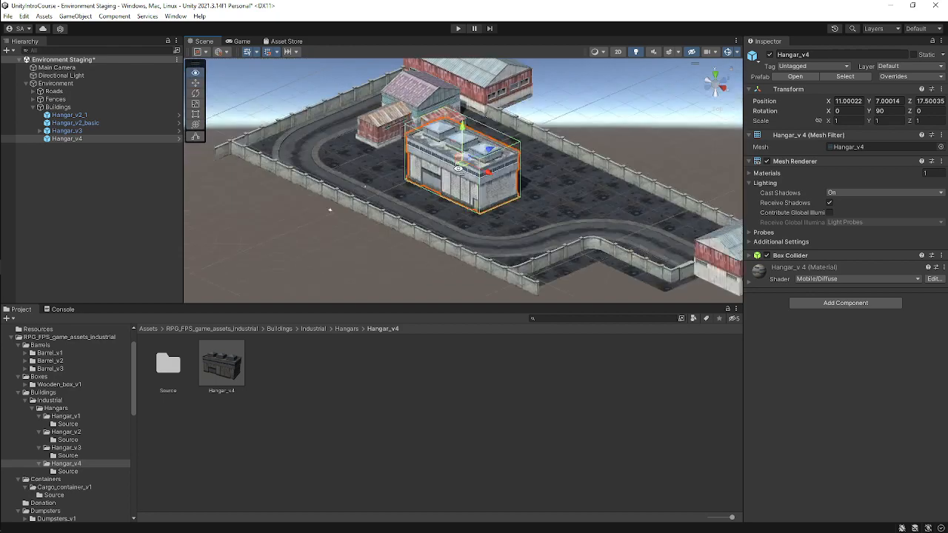
scroll(458, 169, up, 6)
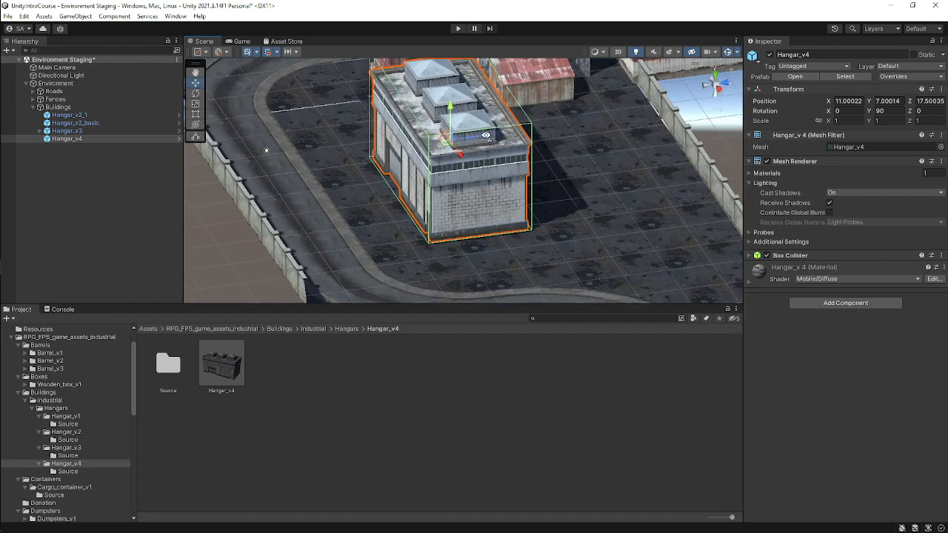
alt+drag(489, 152, 422, 141)
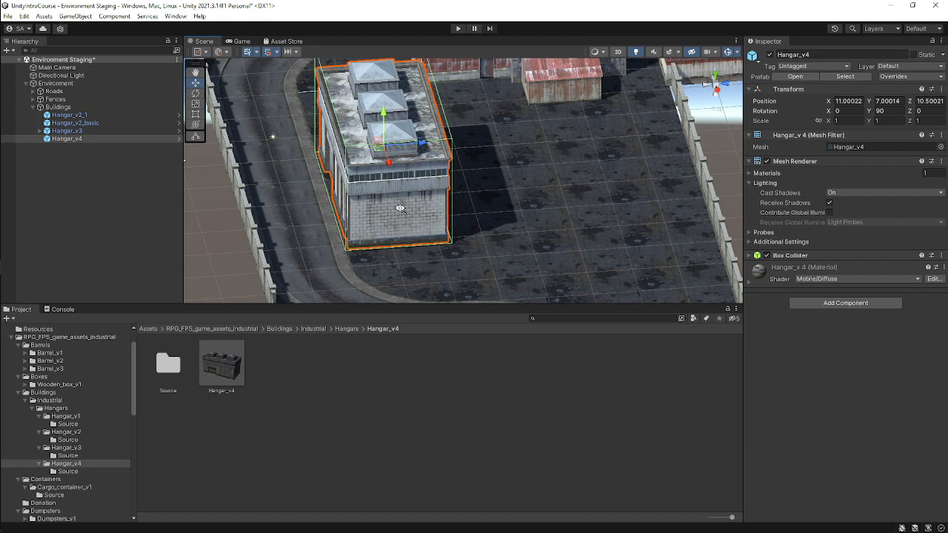
Lower the Hangar_v4 to a height of about Y 6.5 so it rests on the floor.
alt+drag(400, 209, 622, 189)
click(658, 188)
alt+drag(433, 212, 496, 136)
click(549, 140)
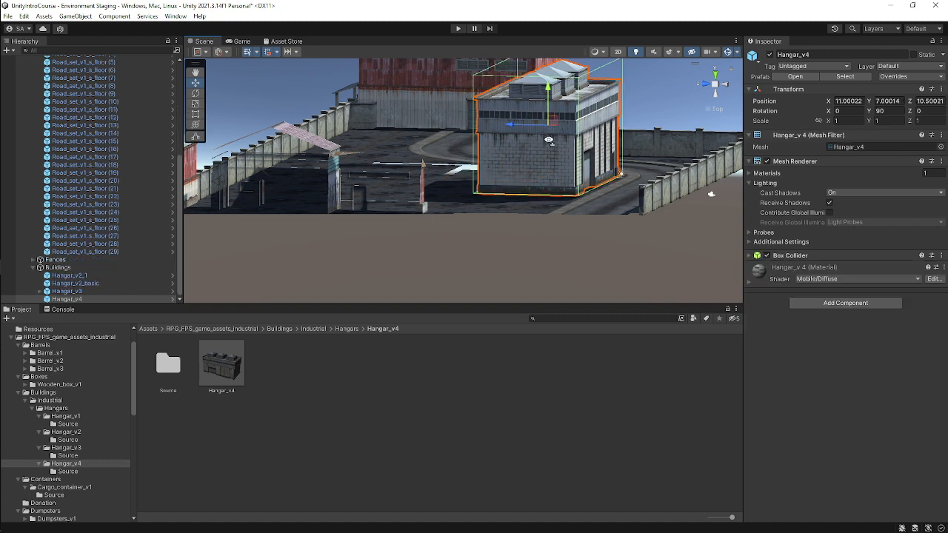
ctrl+drag(547, 86, 548, 89)
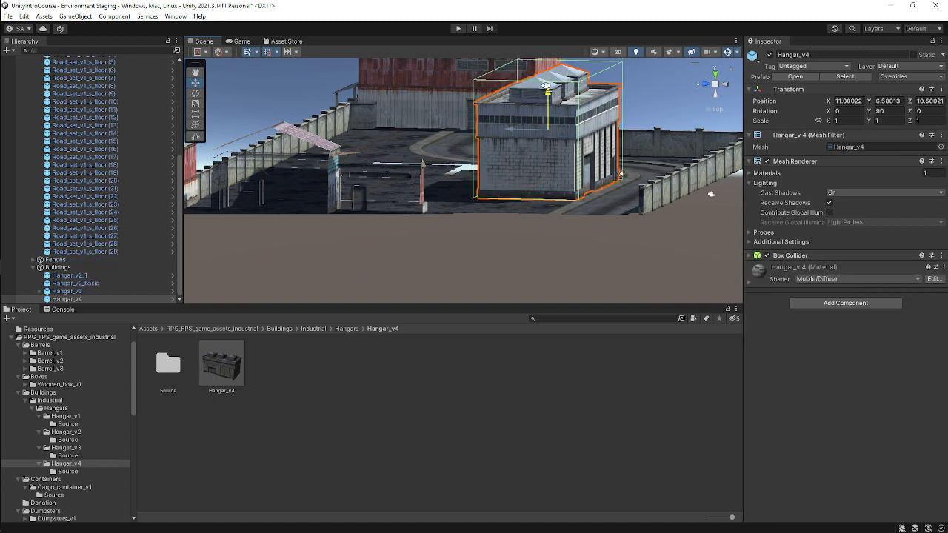
alt+drag(472, 151, 604, 175)
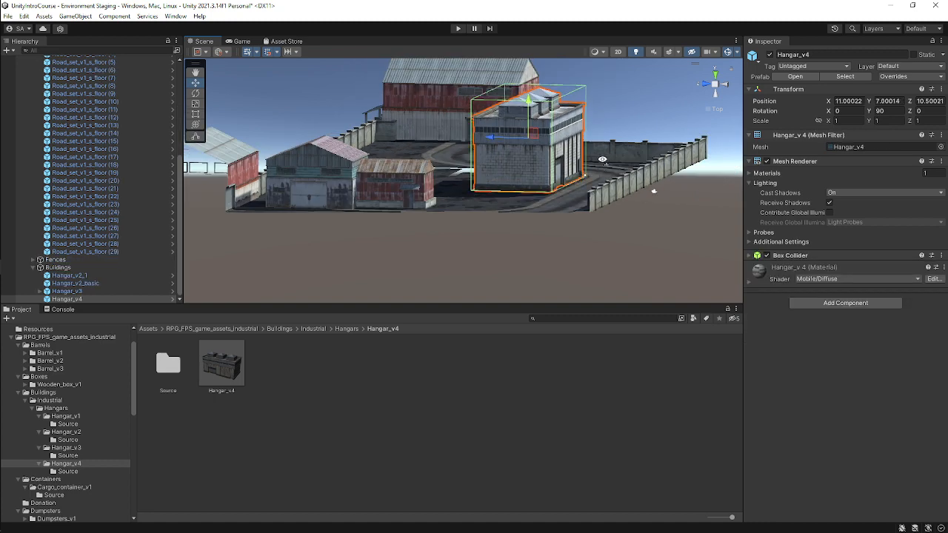
click(602, 159)
click(537, 147)
scroll(538, 147, up, 4)
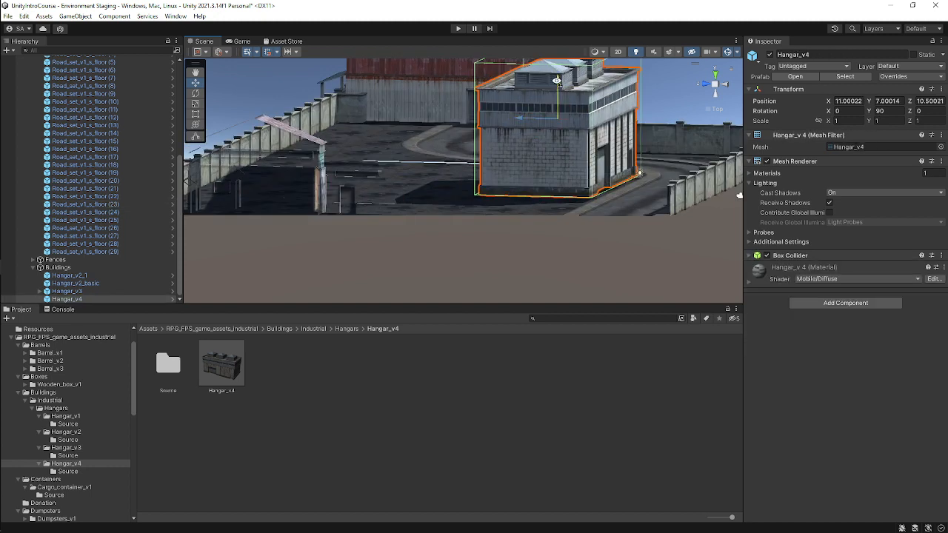
drag(557, 80, 556, 84)
click(669, 116)
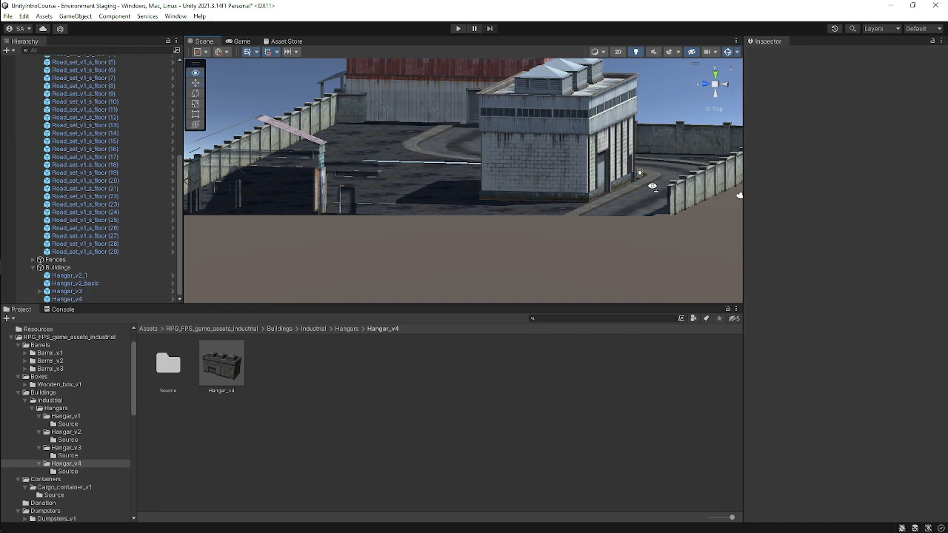
Inspect the Hangar_v4's position among the roads and fences from several views.
alt+drag(654, 185, 463, 176)
middle_drag(466, 176, 577, 150)
scroll(576, 150, down, 2)
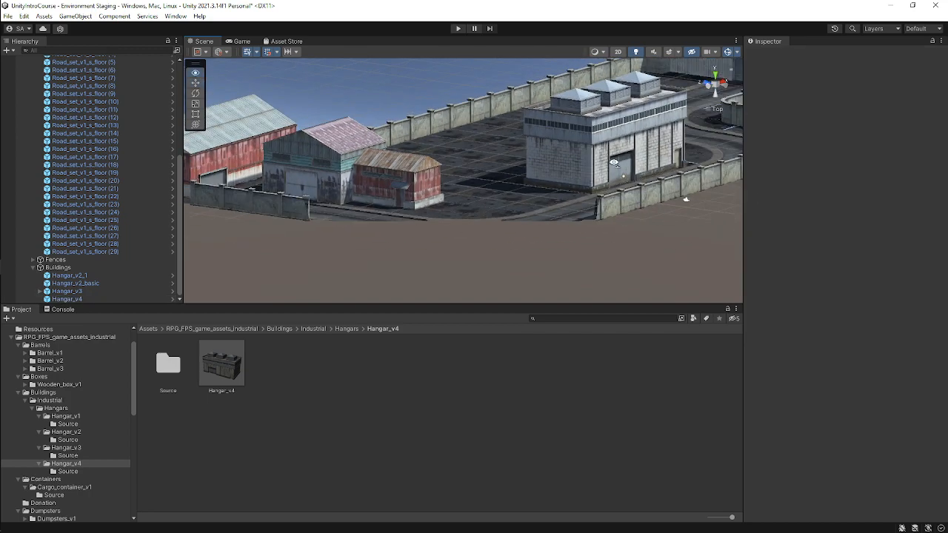
alt+drag(613, 163, 494, 206)
scroll(481, 190, up, 2)
middle_drag(511, 191, 363, 178)
scroll(588, 191, down, 3)
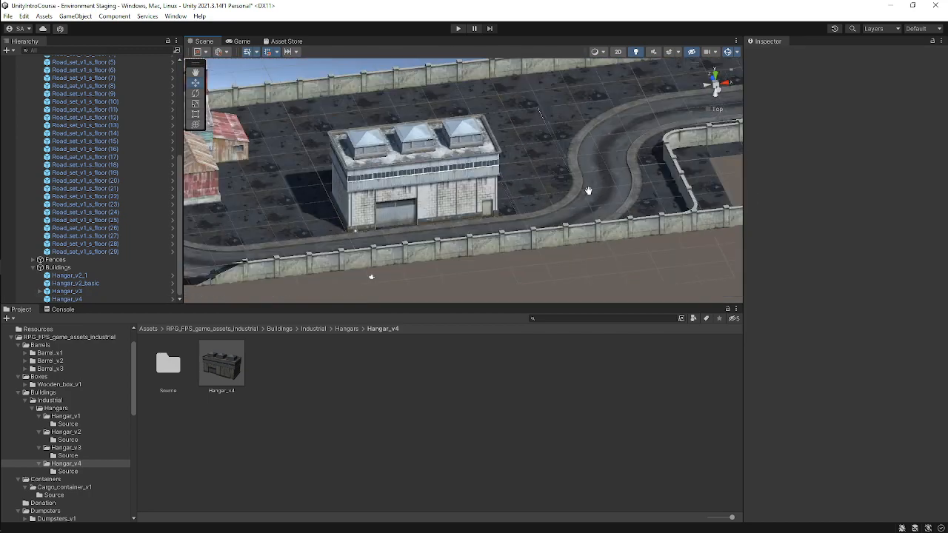
alt+drag(588, 190, 507, 214)
scroll(506, 215, down, 3)
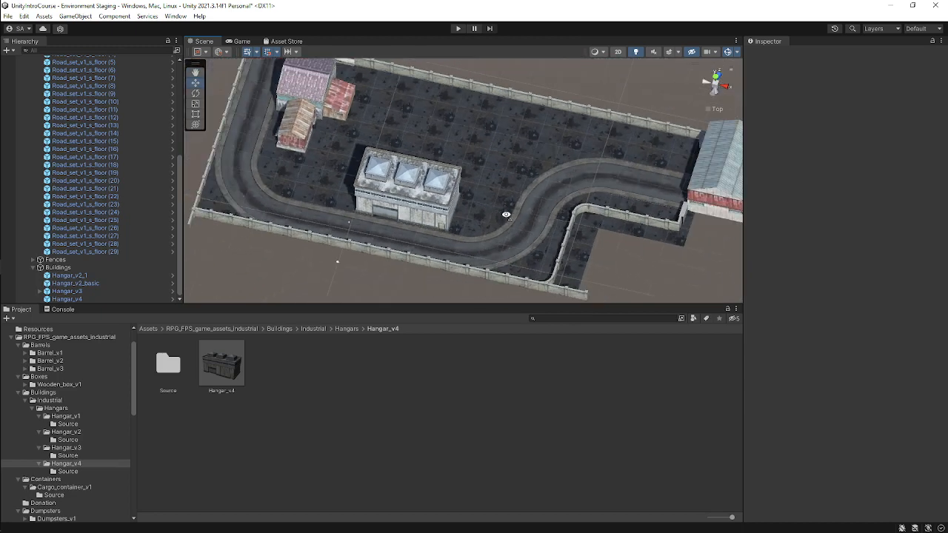
click(727, 90)
scroll(525, 160, up, 4)
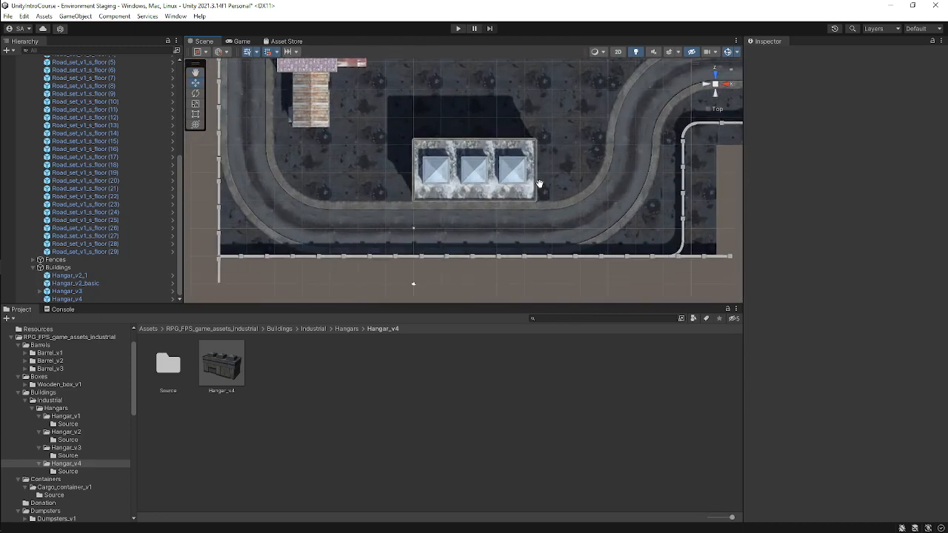
Move the Hangar_v4 along X to about 17.
click(498, 174)
ctrl+drag(513, 171, 547, 171)
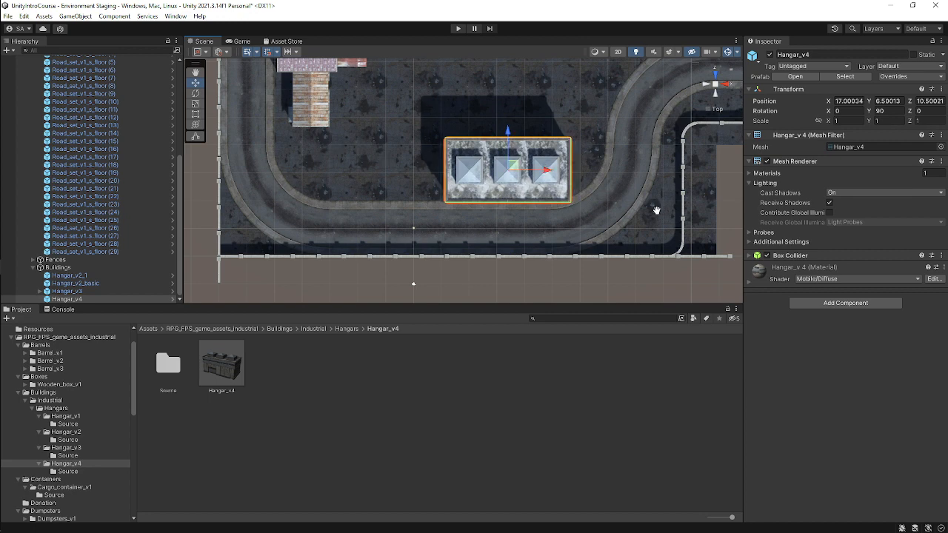
alt+drag(656, 208, 429, 150)
scroll(504, 194, up, 2)
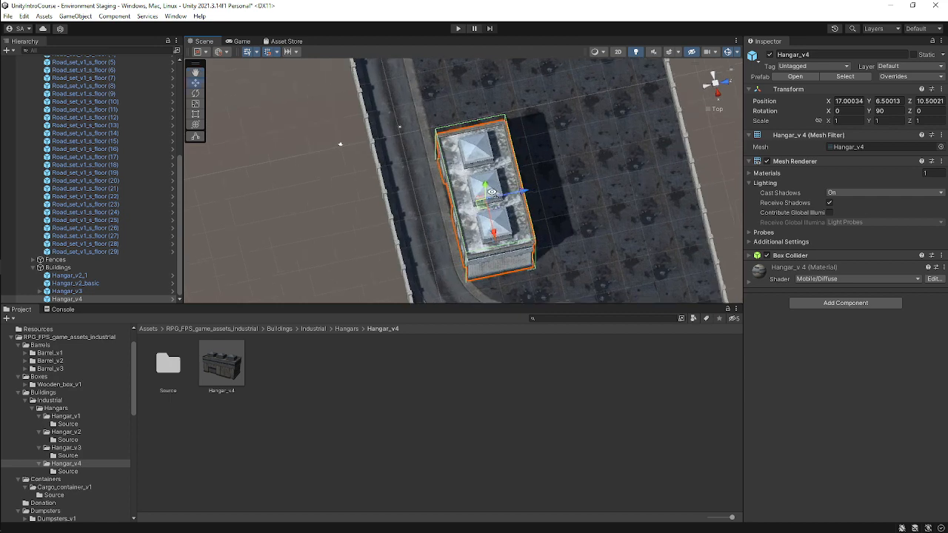
middle_drag(510, 197, 451, 122)
scroll(447, 140, up, 2)
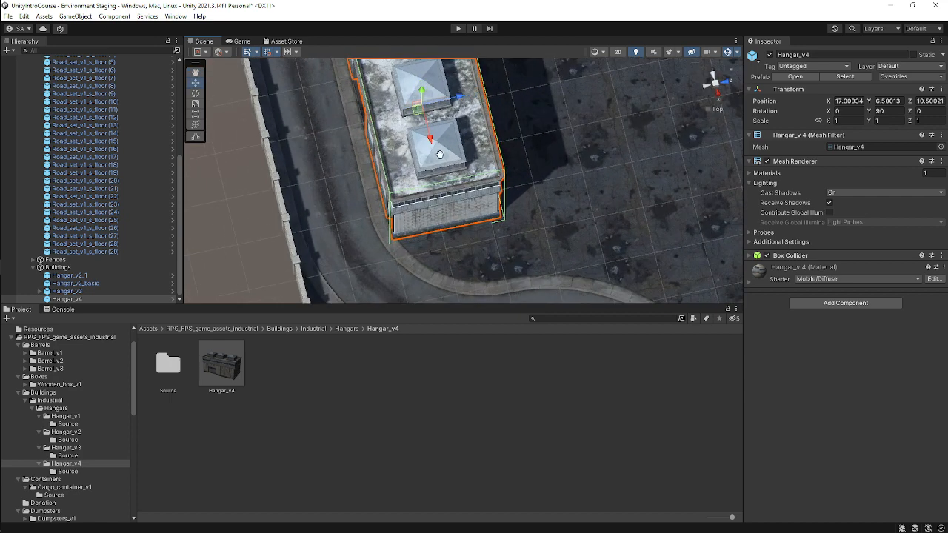
drag(430, 138, 430, 133)
Move the Hangar_v4 along X to about 16.
click(580, 176)
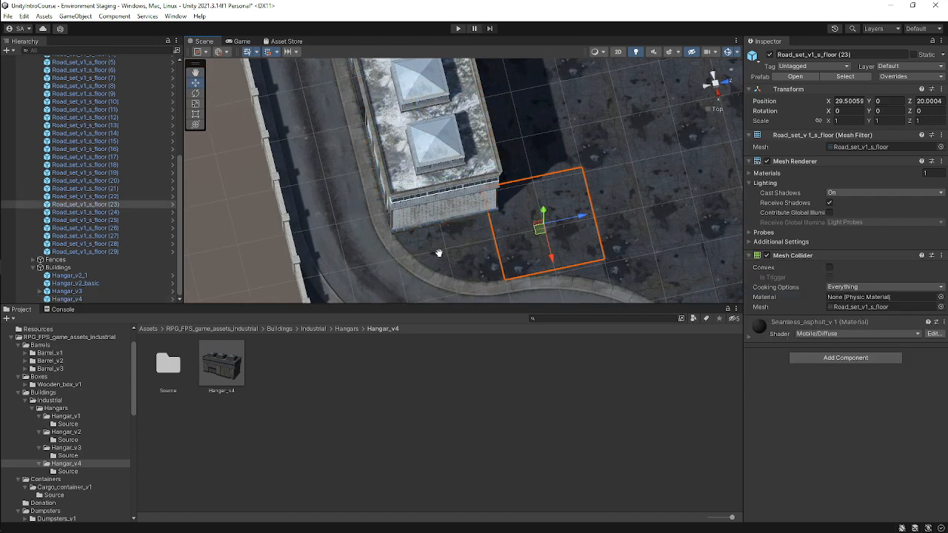
alt+drag(437, 252, 421, 138)
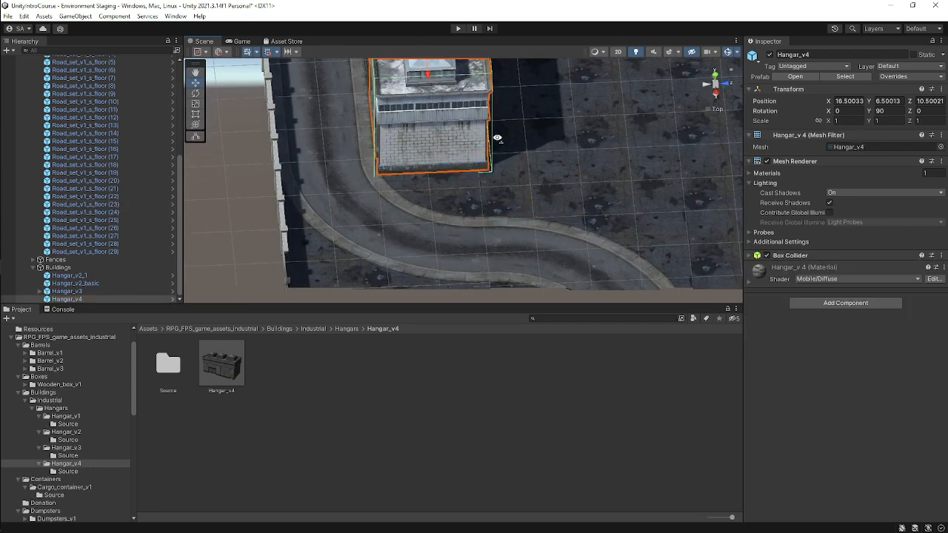
middle_drag(420, 62, 429, 116)
middle_drag(438, 154, 439, 146)
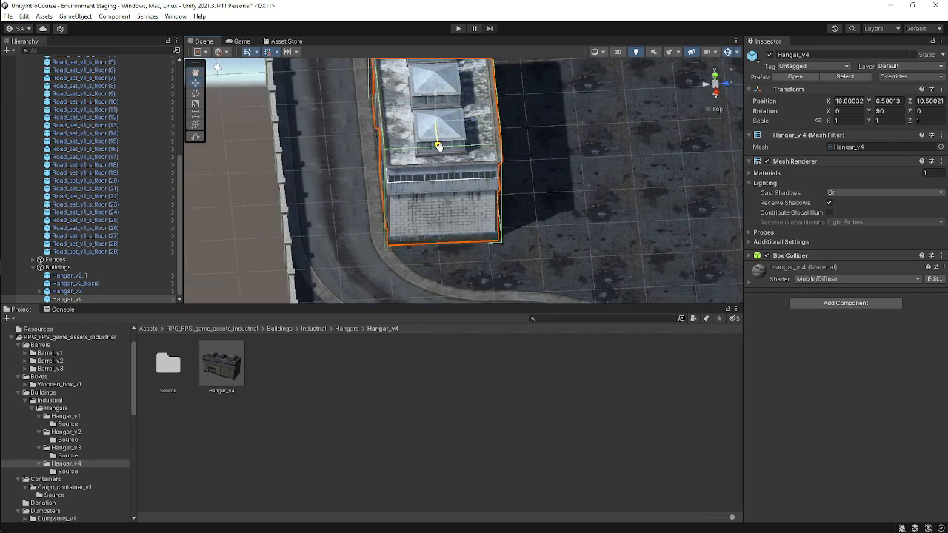
Inspect the hangar and road layout from top and perspective views.
click(468, 249)
alt+drag(468, 249, 614, 237)
scroll(614, 237, down, 3)
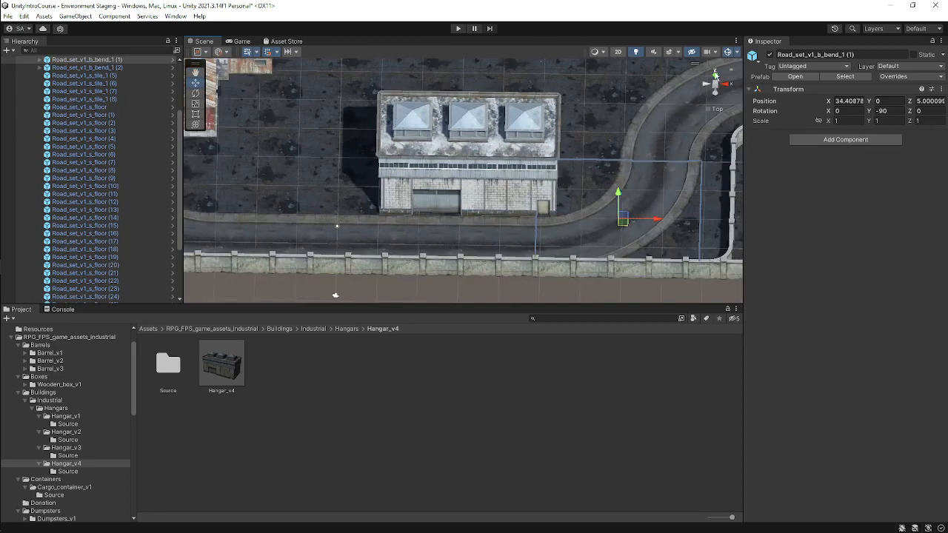
click(716, 82)
scroll(614, 148, down, 5)
right_drag(452, 285, 559, 242)
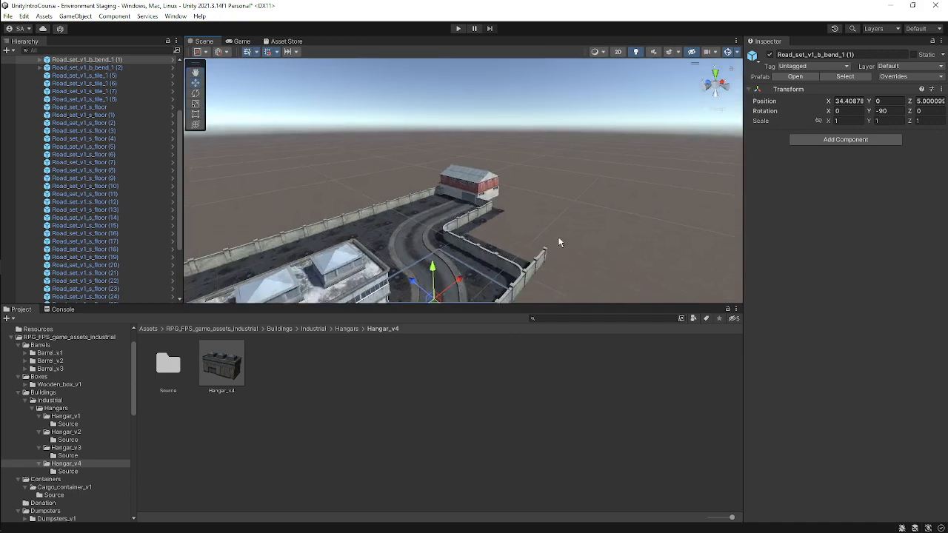
key(f)
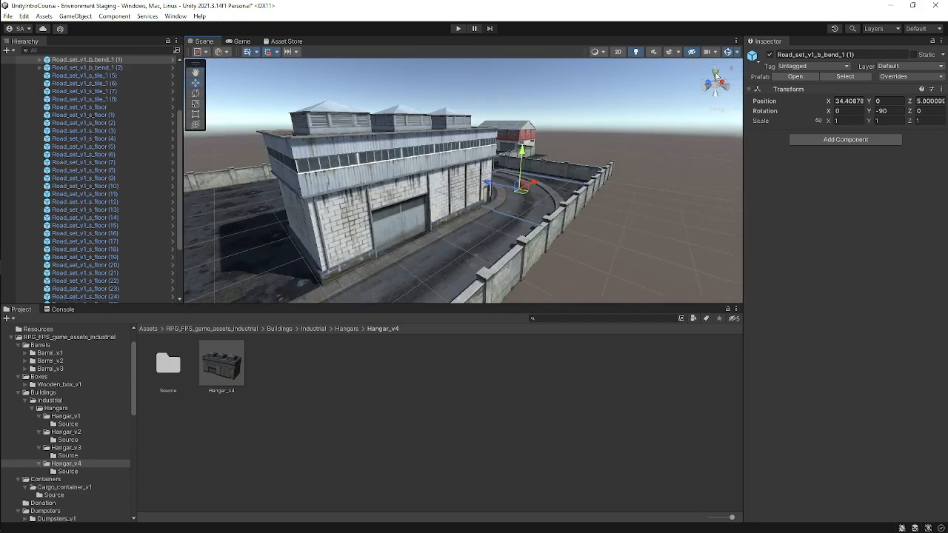
click(716, 75)
scroll(529, 183, down, 5)
middle_drag(438, 202, 480, 171)
scroll(637, 162, up, 2)
scroll(370, 157, up, 3)
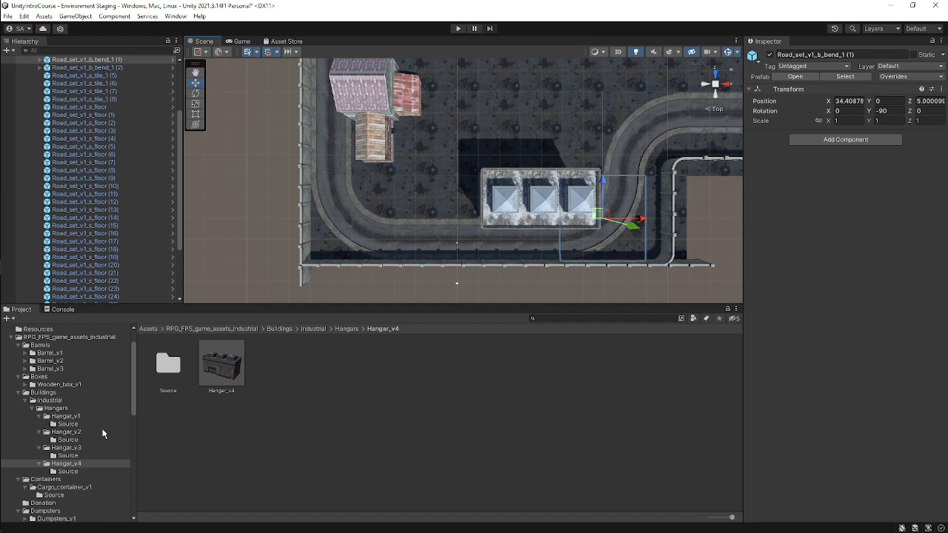
Browse the Hangar_v3 and Hangar_v2 prefab folders and rotate the previews of several hangar prefabs.
click(78, 448)
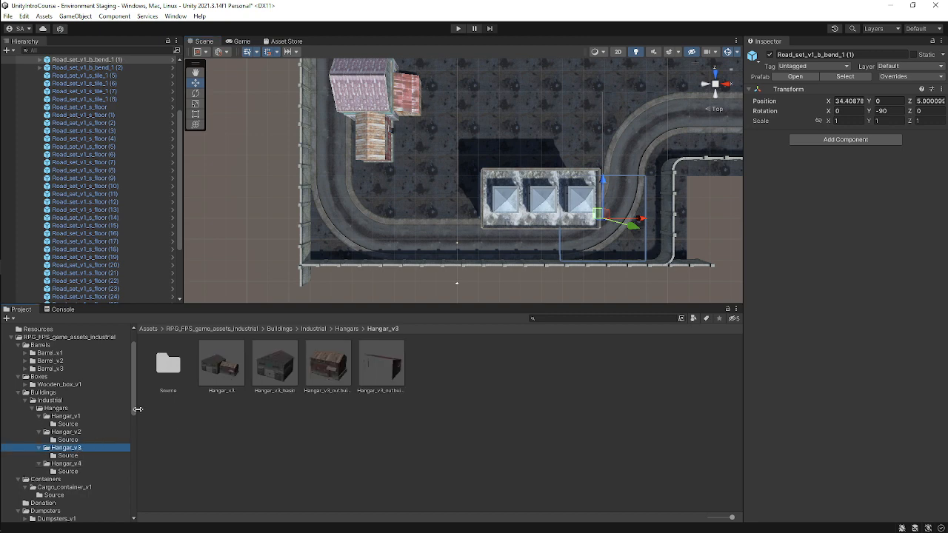
click(94, 431)
click(229, 371)
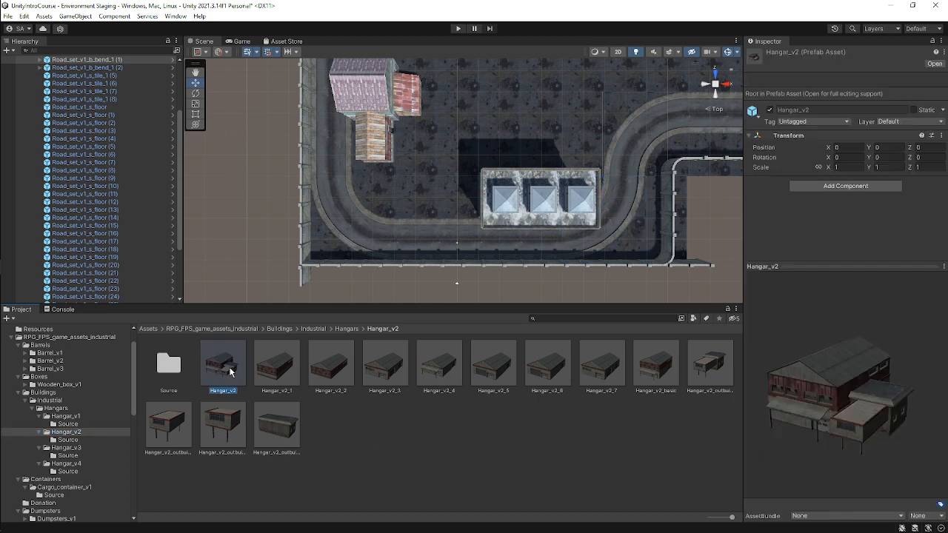
drag(852, 399, 771, 367)
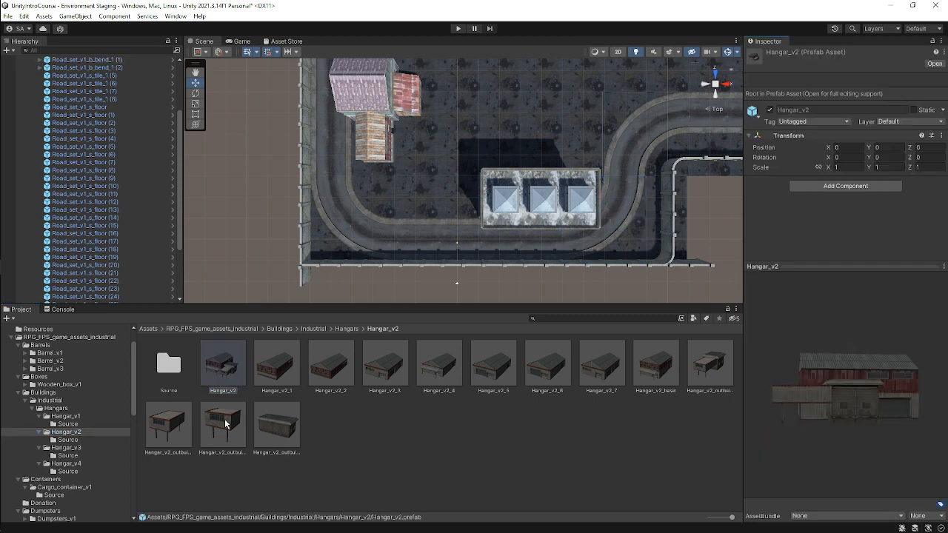
click(226, 423)
click(274, 426)
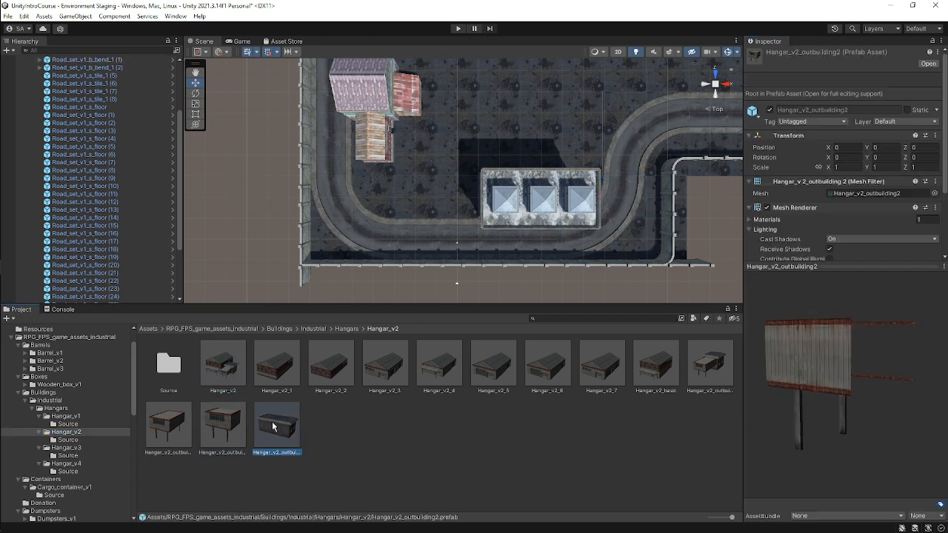
drag(898, 418, 0, 402)
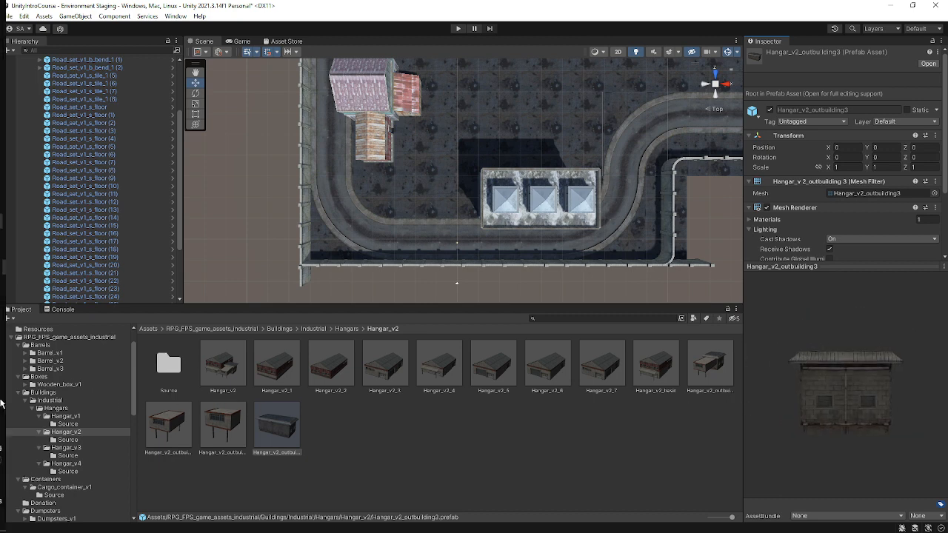
click(709, 363)
drag(844, 392, 461, 416)
drag(487, 378, 14, 420)
click(504, 377)
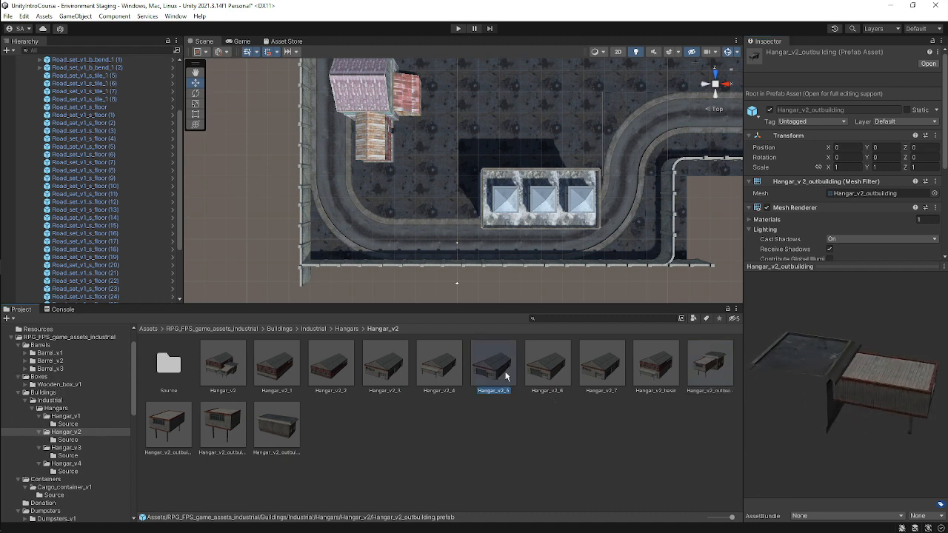
drag(868, 413, 45, 405)
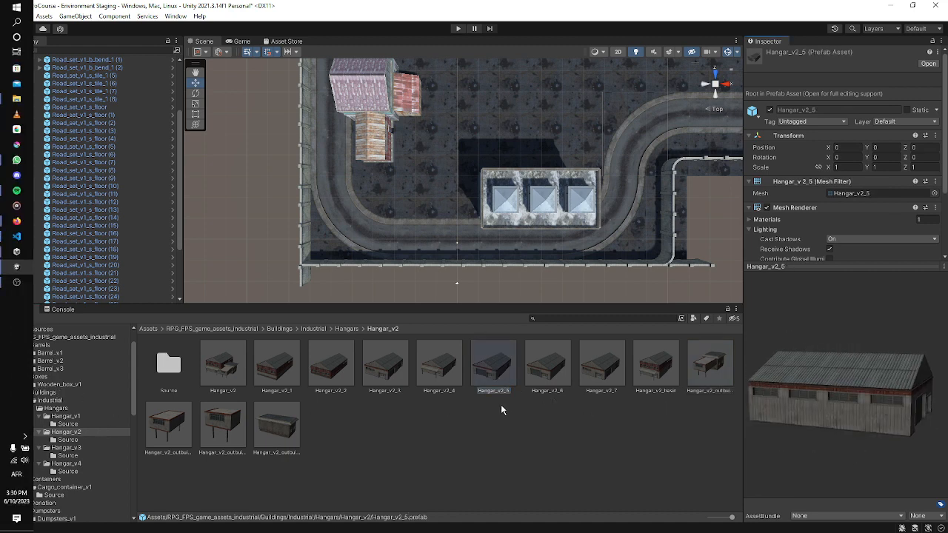
click(439, 364)
drag(859, 392, 9, 378)
mouse_move(11, 305)
click(273, 366)
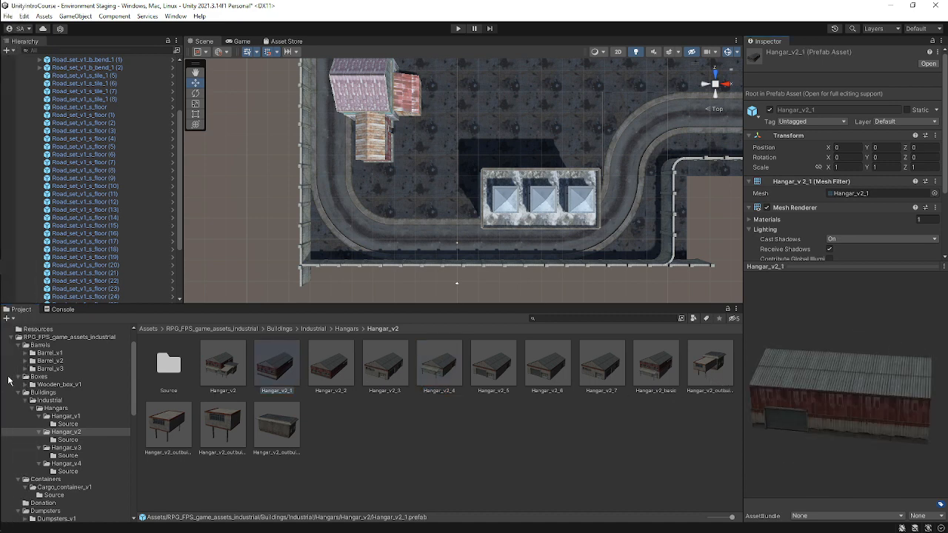
mouse_move(1, 257)
mouse_move(17, 224)
click(86, 196)
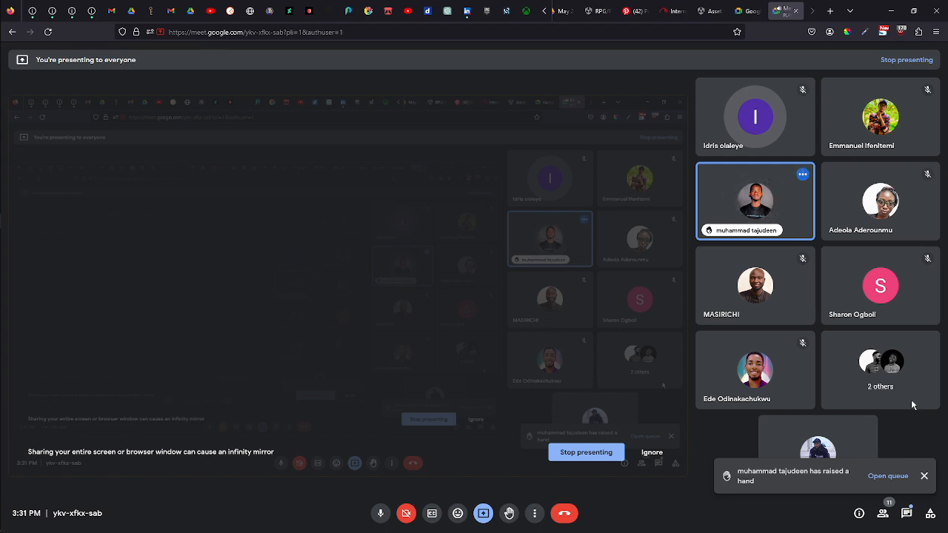
click(922, 480)
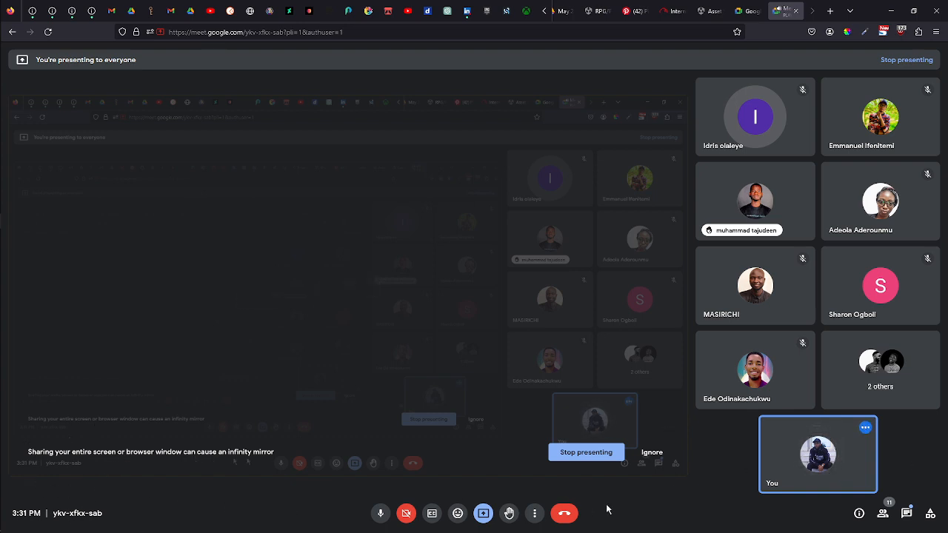
click(906, 513)
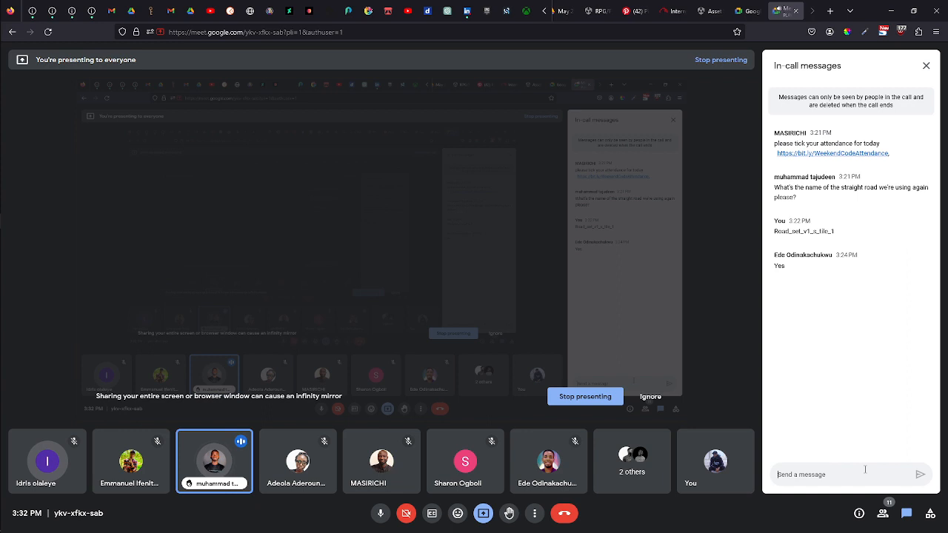
click(926, 65)
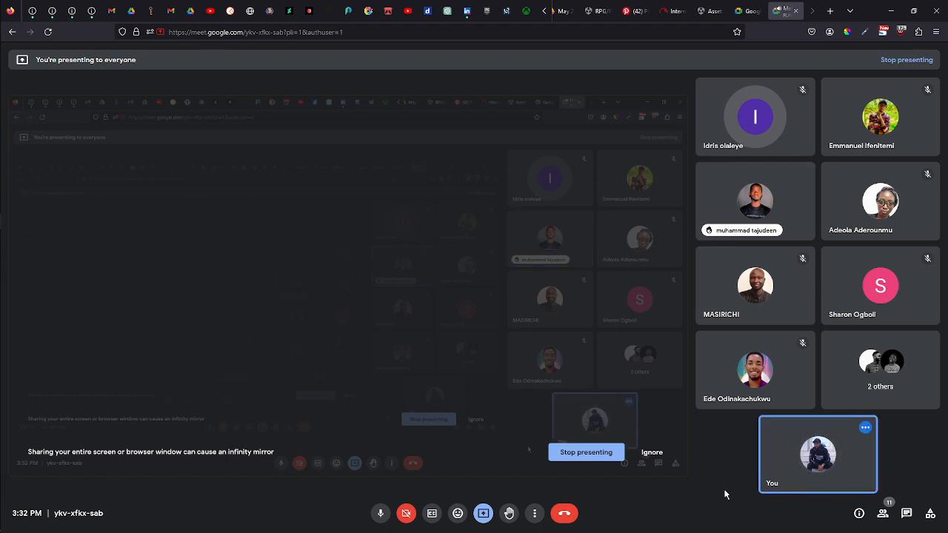
mouse_move(2, 322)
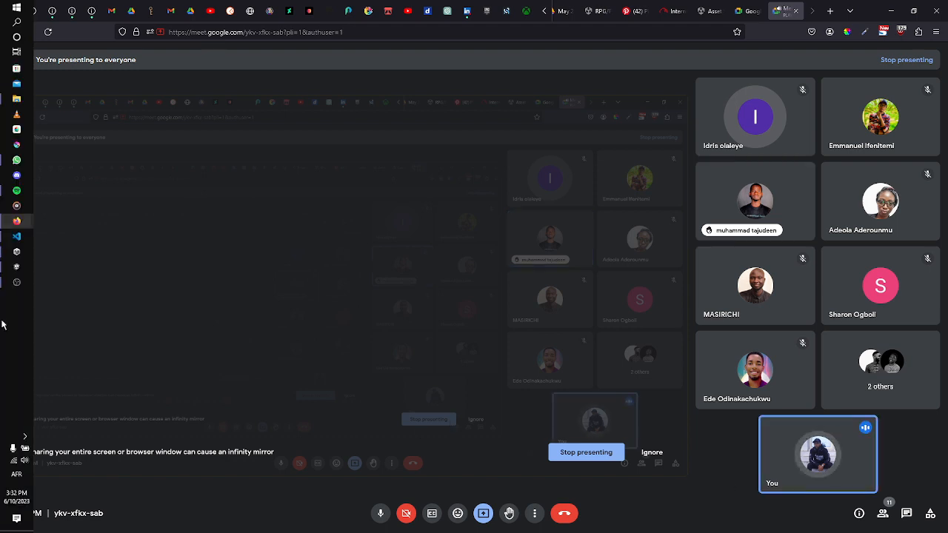
click(18, 283)
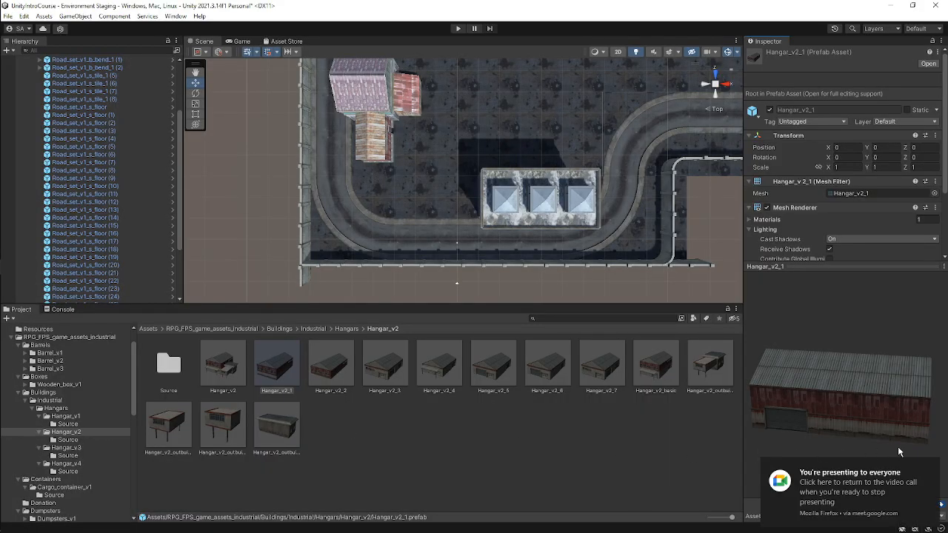
click(934, 467)
Collapse the Environment group, add a Hangar_v2_5 prefab to the scene, and delete it again.
scroll(60, 148, up, 5)
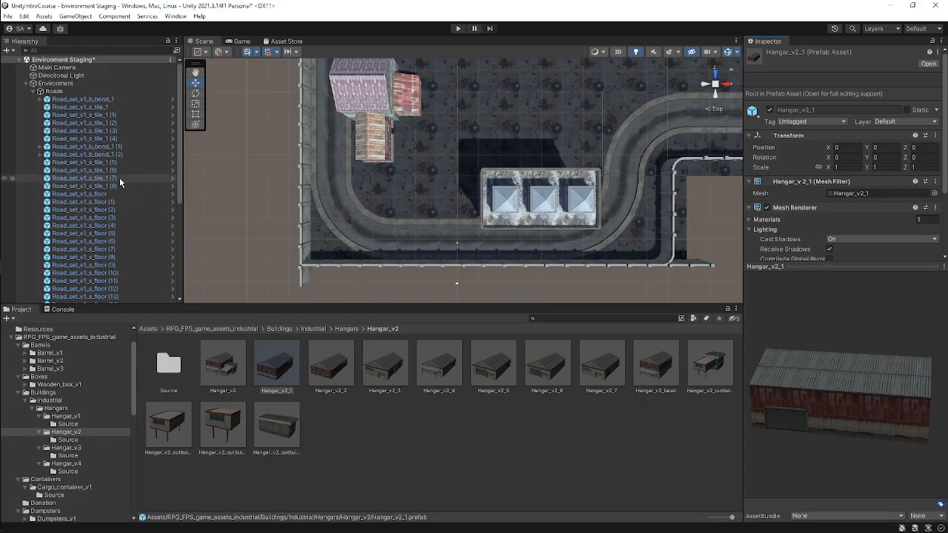
click(40, 91)
click(26, 83)
click(45, 84)
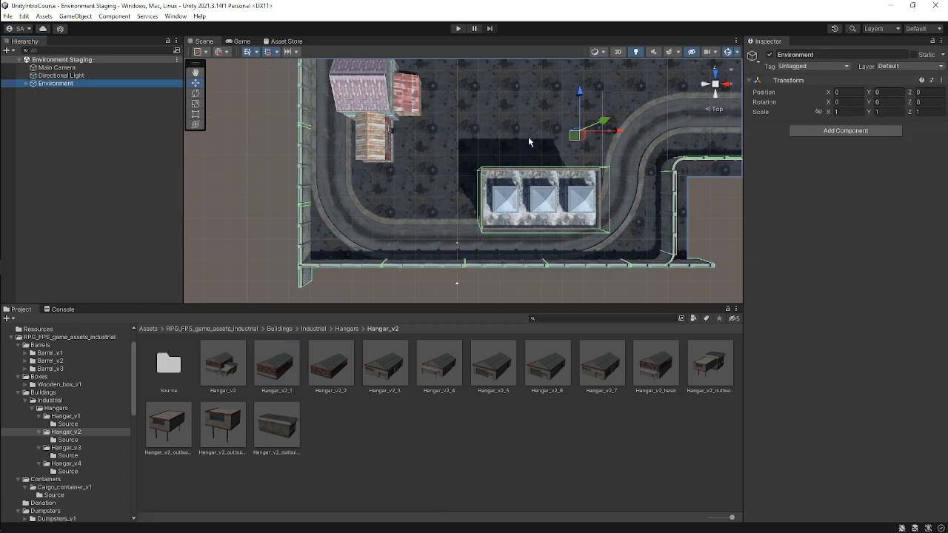
click(507, 387)
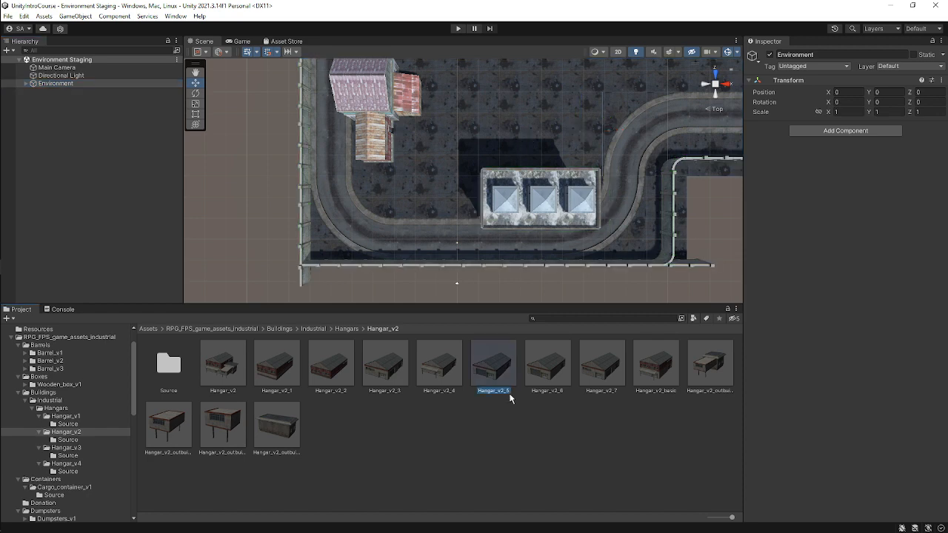
drag(493, 372, 57, 167)
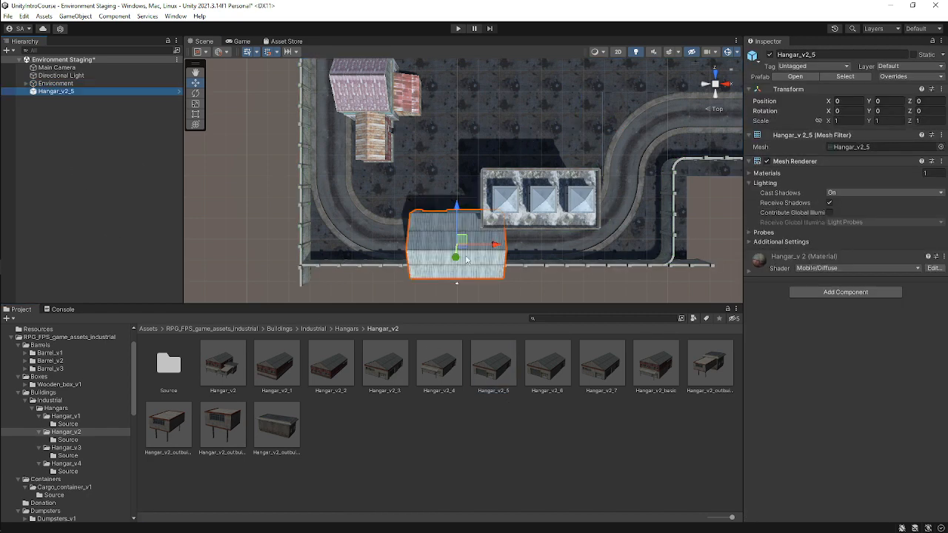
right_drag(466, 260, 479, 154)
middle_drag(478, 154, 486, 38)
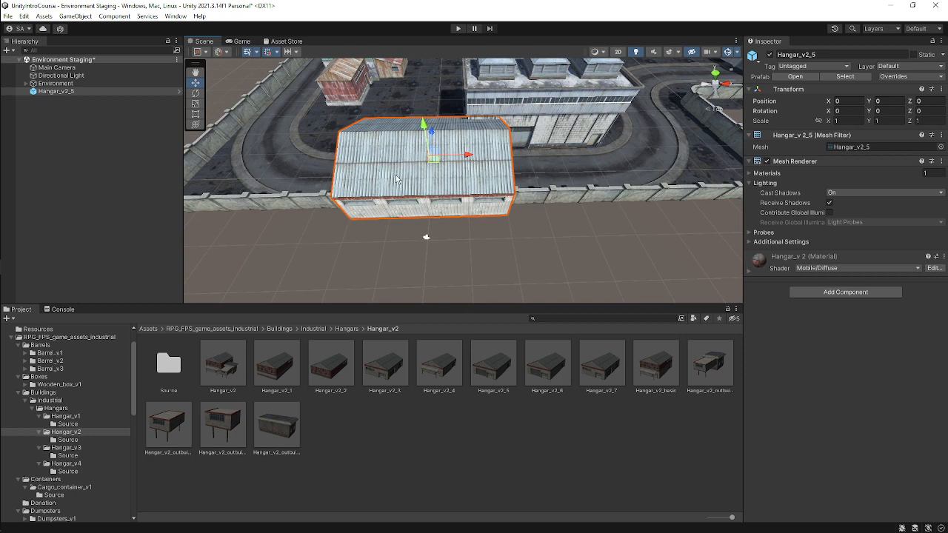
key(Delete)
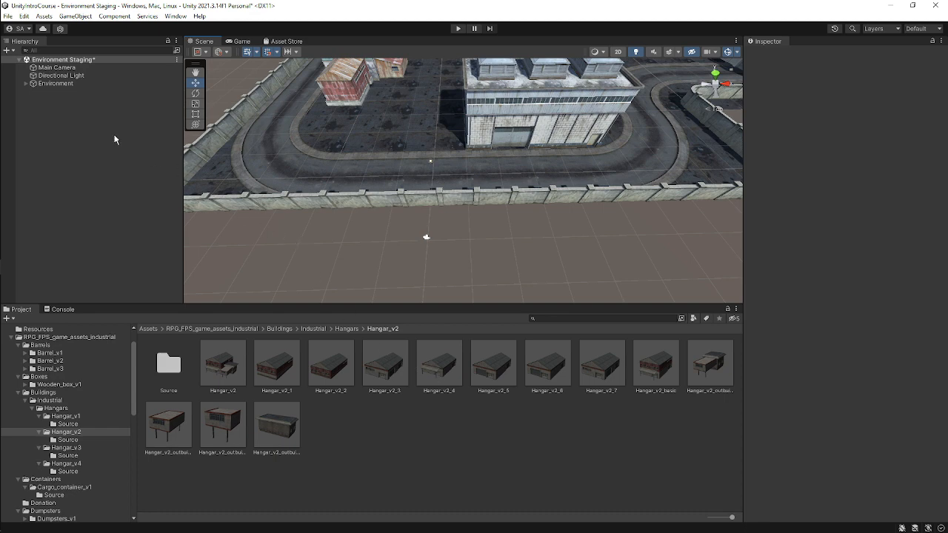
Add a Hangar_v2_4 prefab to the scene, move it along X, and delete it.
drag(435, 375, 102, 116)
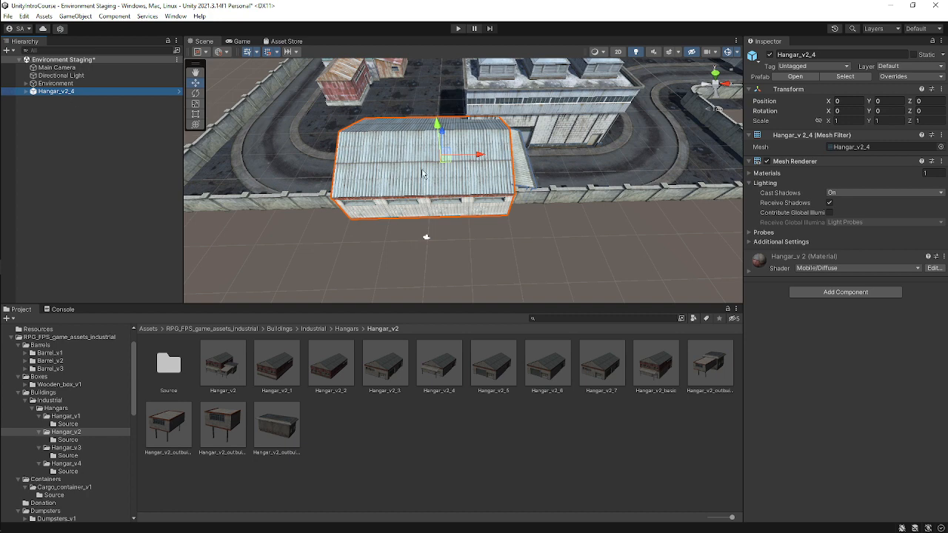
click(389, 164)
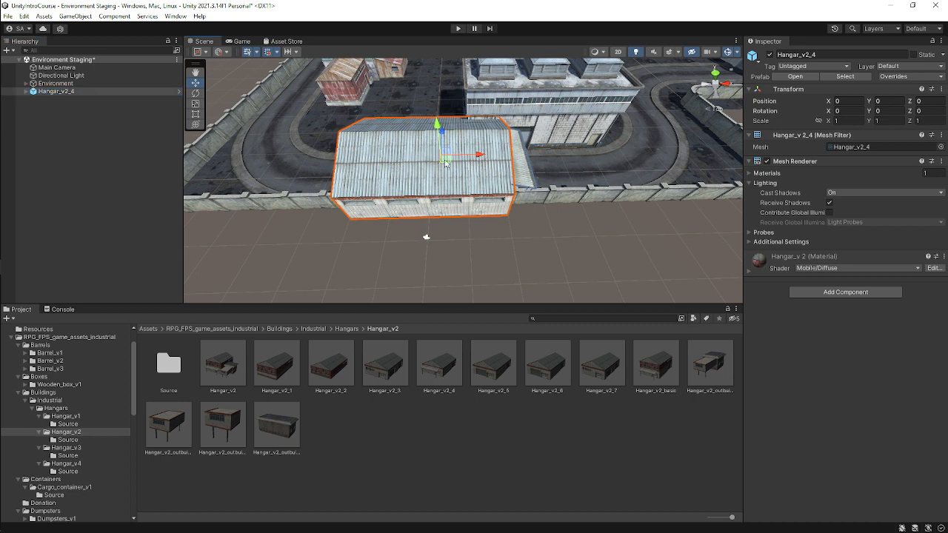
drag(480, 156, 437, 157)
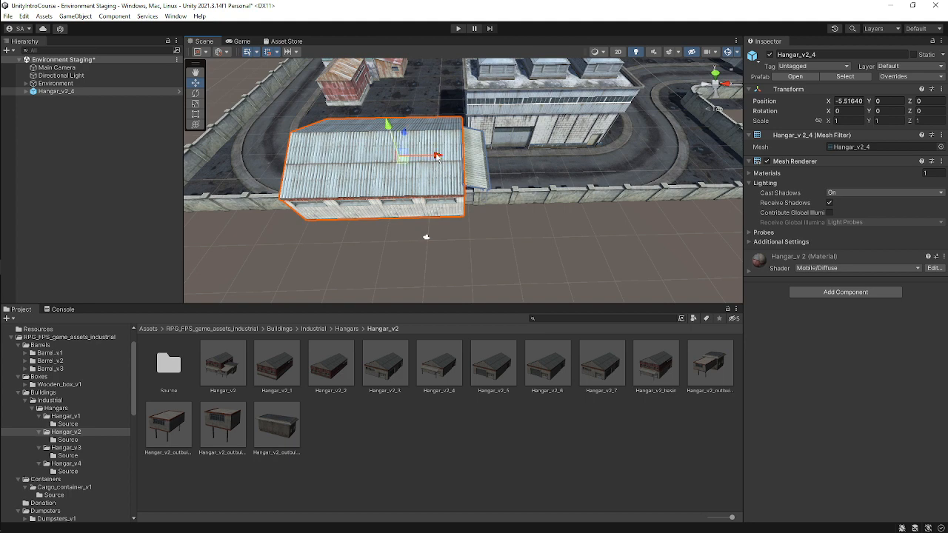
key(Delete)
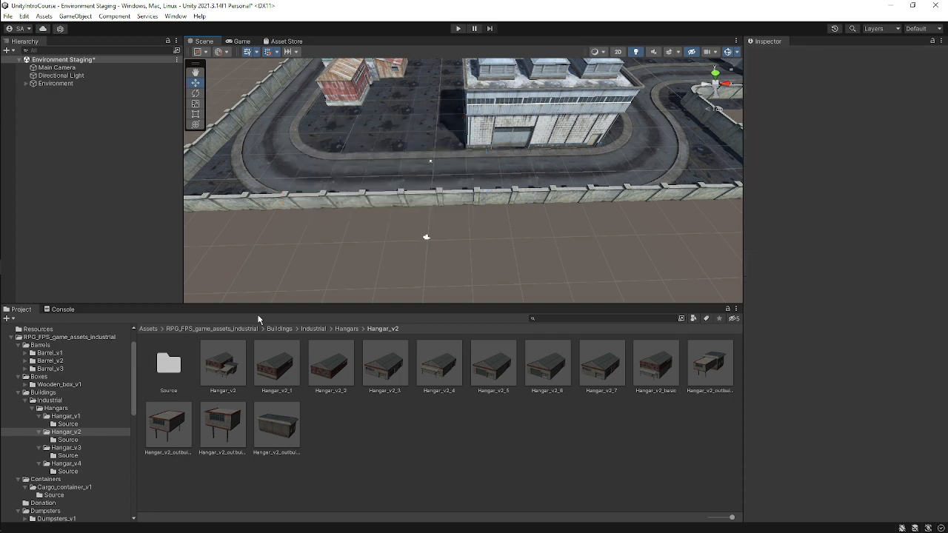
Add the Hangar_v2 source model from the Source folder to the scene and delete it.
click(169, 362)
double_click(169, 362)
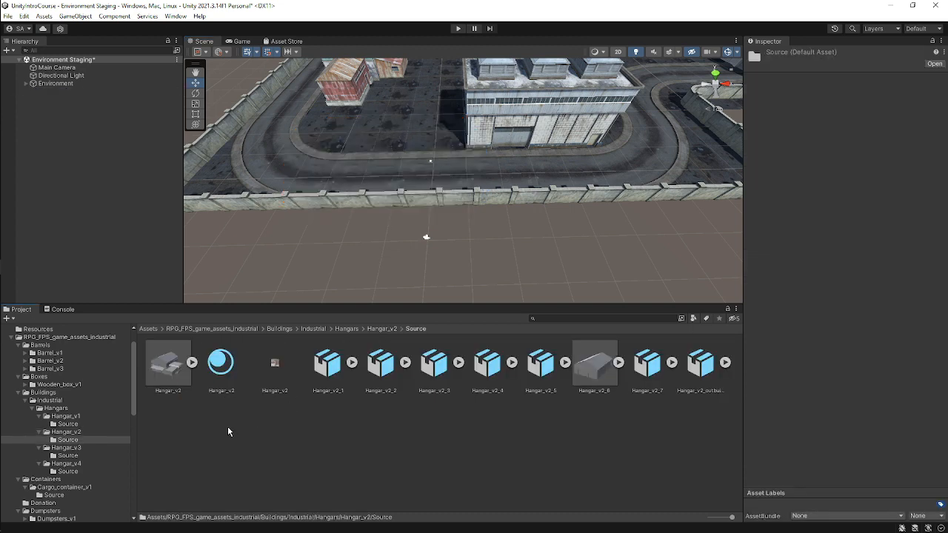
drag(168, 362, 69, 120)
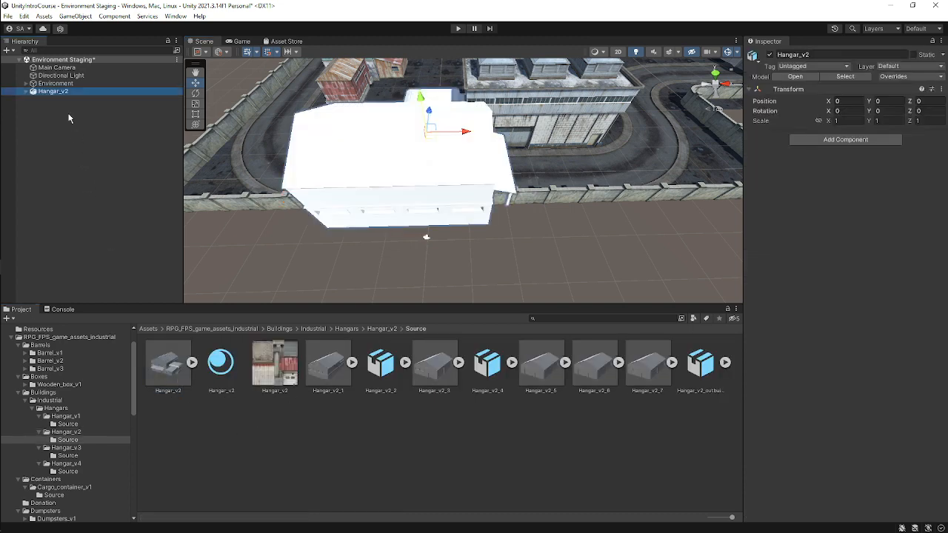
key(Delete)
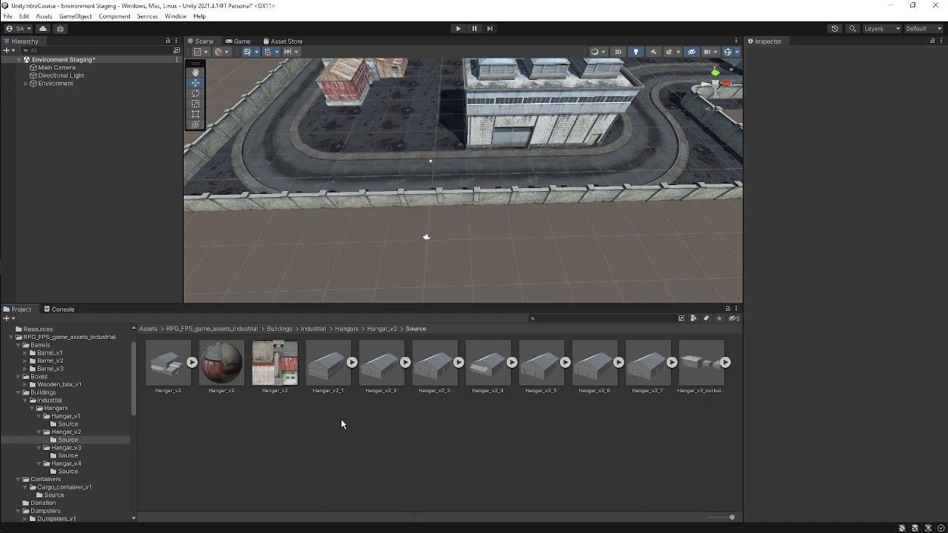
key(BackSpace)
click(411, 461)
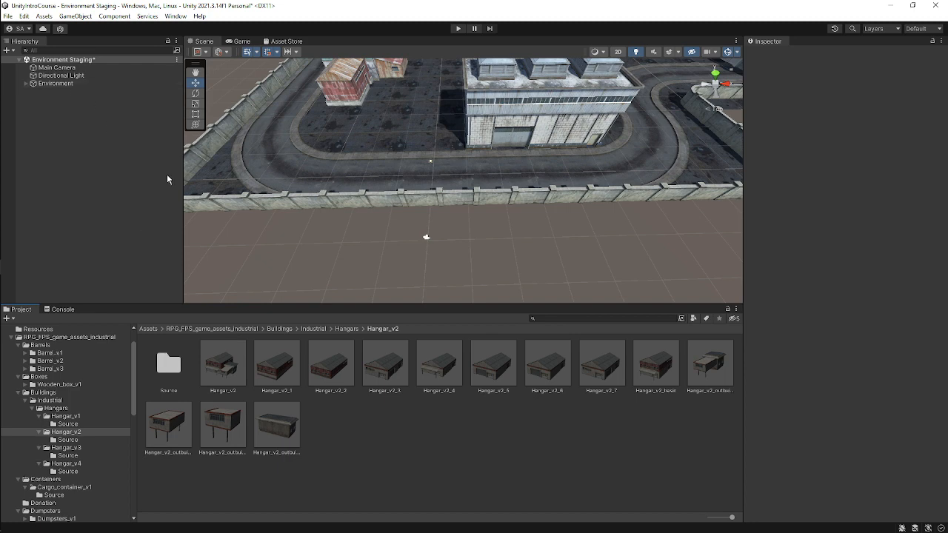
Add the Hangar_v2_3 prefab to the scene and expand its Mesh Renderer materials list.
drag(371, 348, 85, 163)
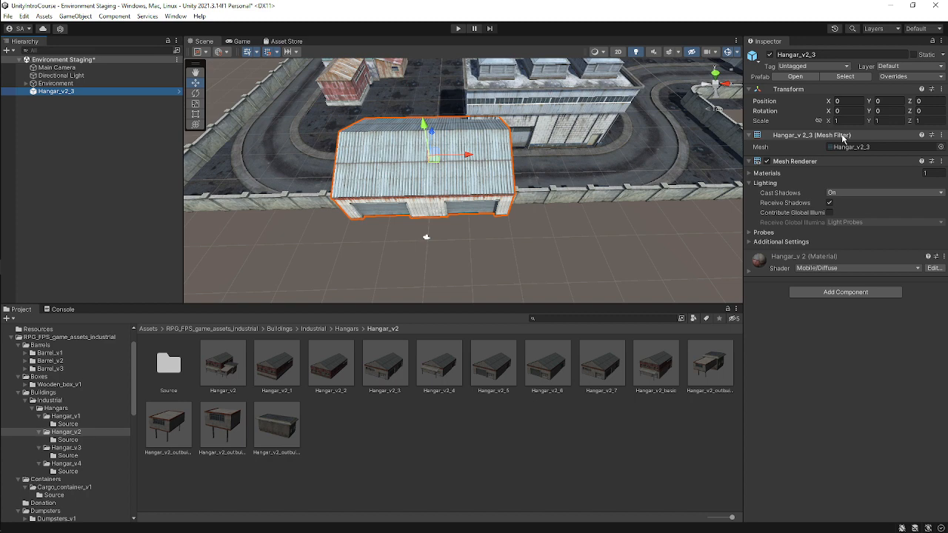
click(786, 175)
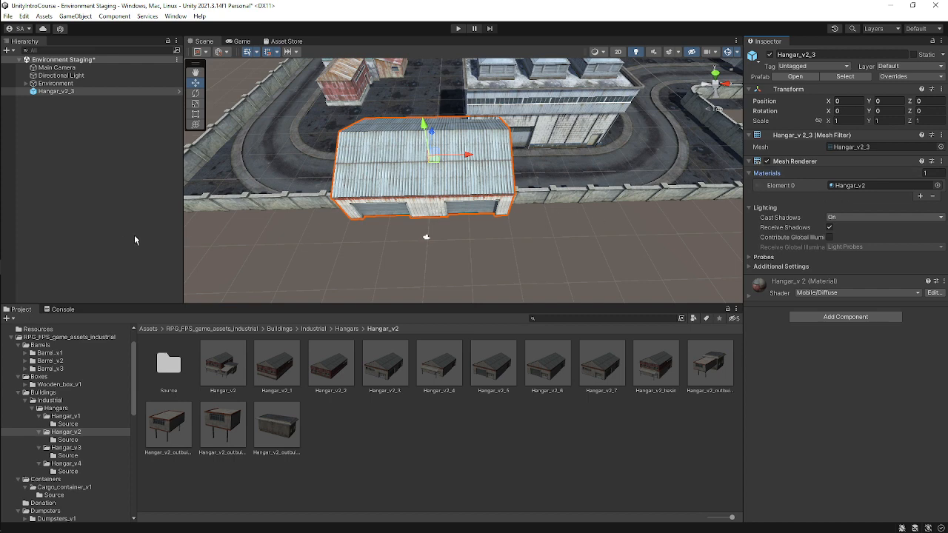
Switch to the Google Meet call in Firefox and open the options for presenting a window or the entire screen.
mouse_move(14, 226)
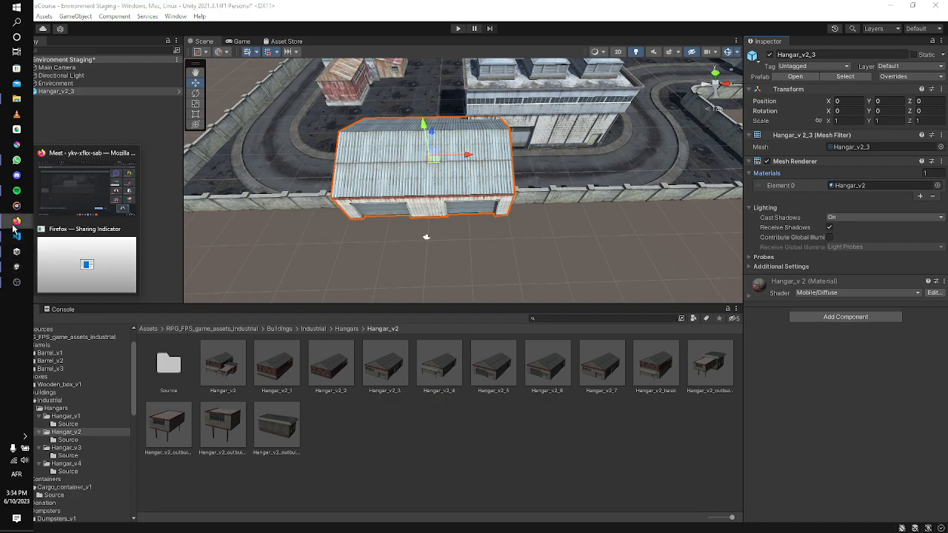
click(75, 193)
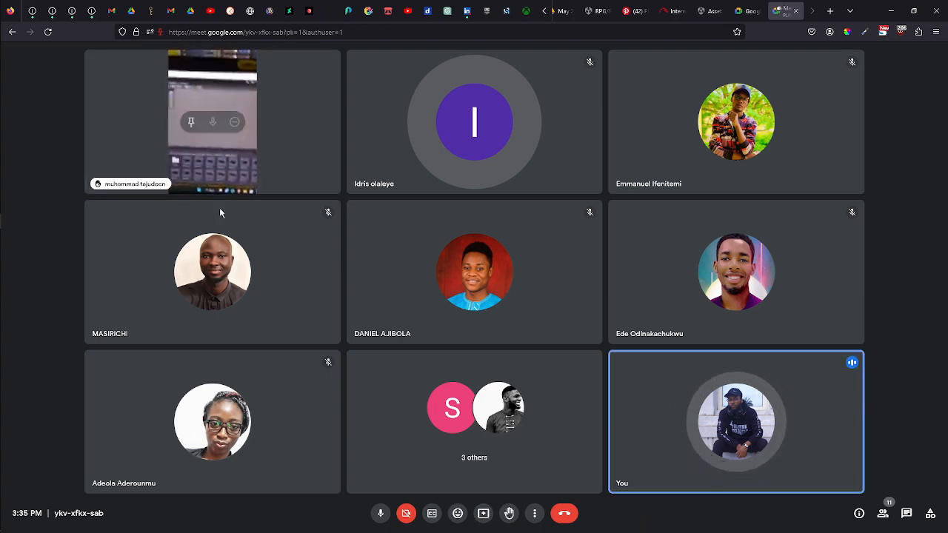
double_click(282, 140)
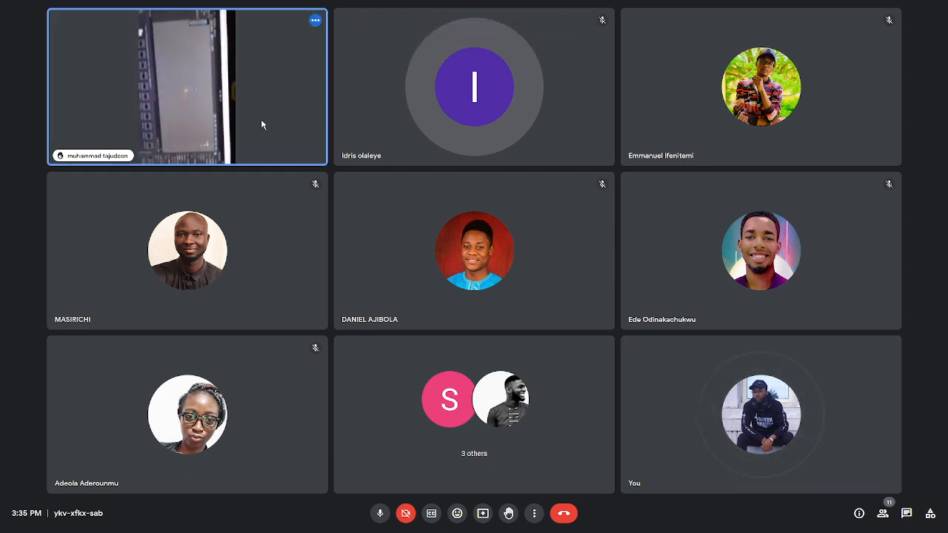
right_click(260, 120)
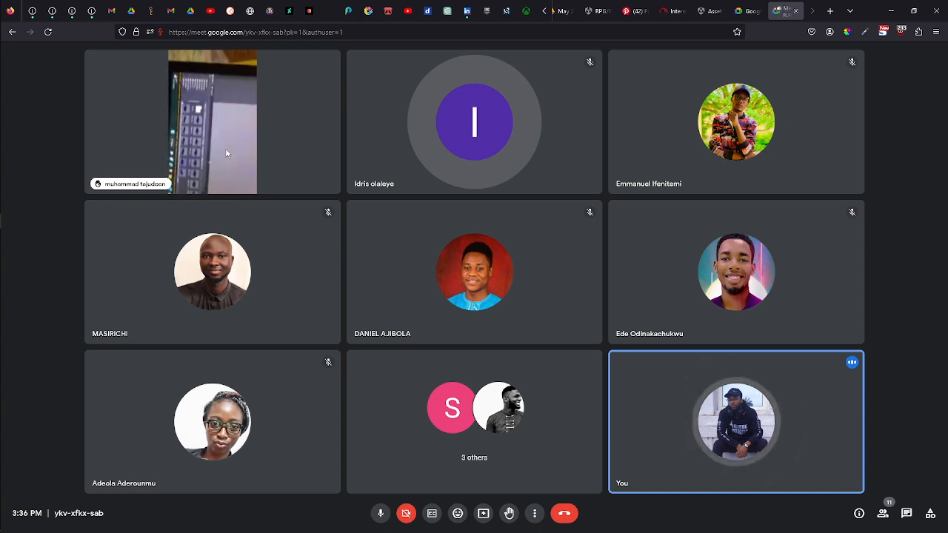
mouse_move(230, 112)
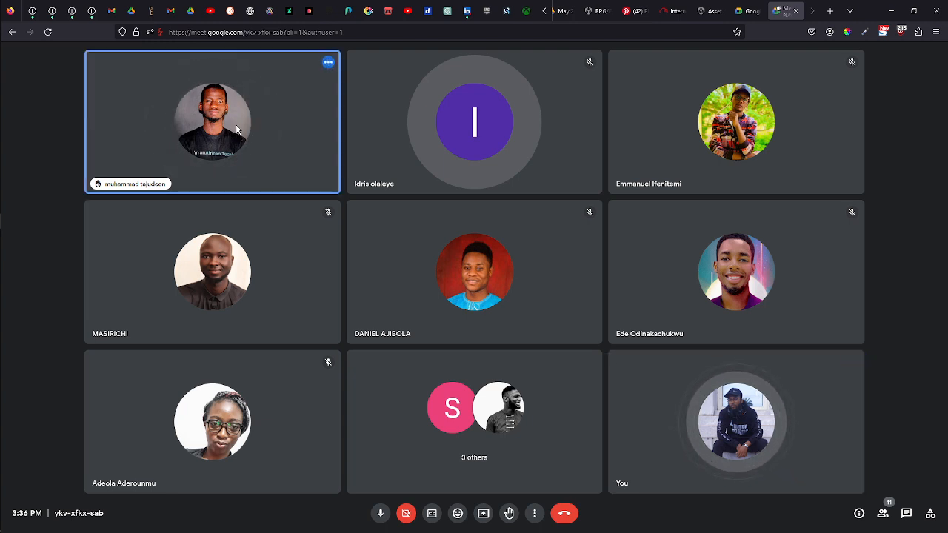
click(482, 515)
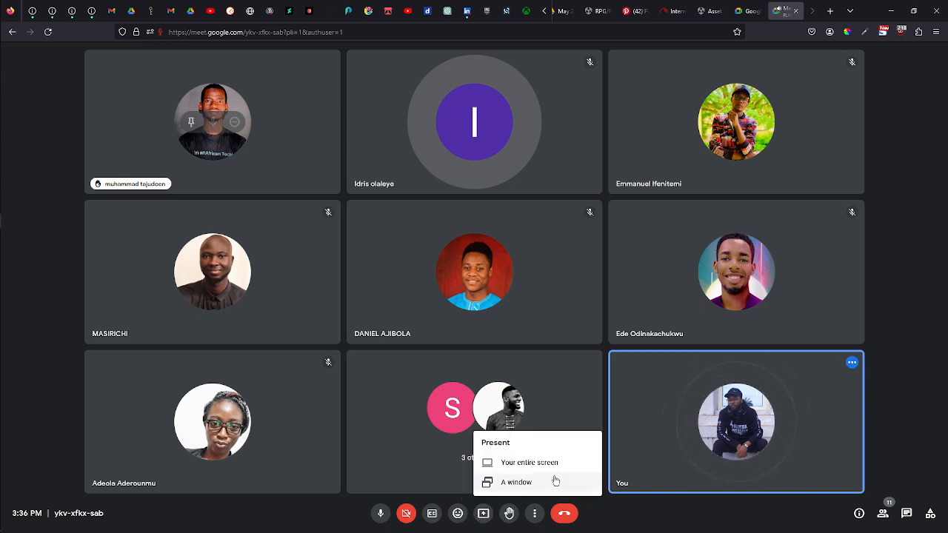
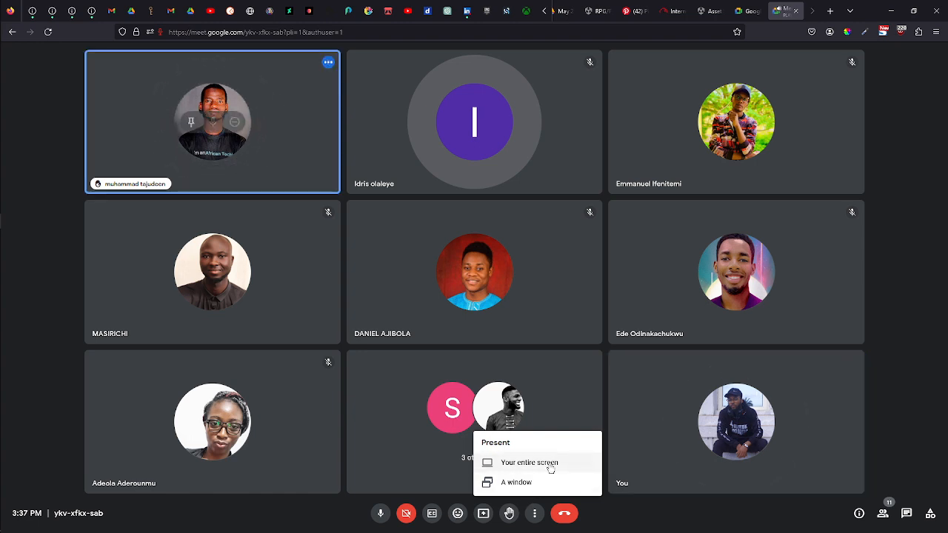
Share the entire screen in the Google Meet call and return to the Unity editor.
click(529, 462)
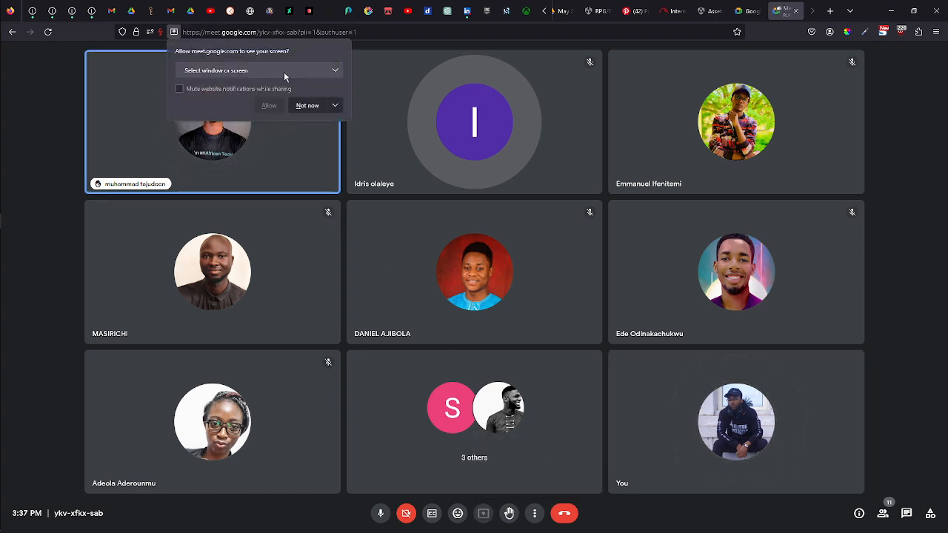
click(330, 70)
click(244, 178)
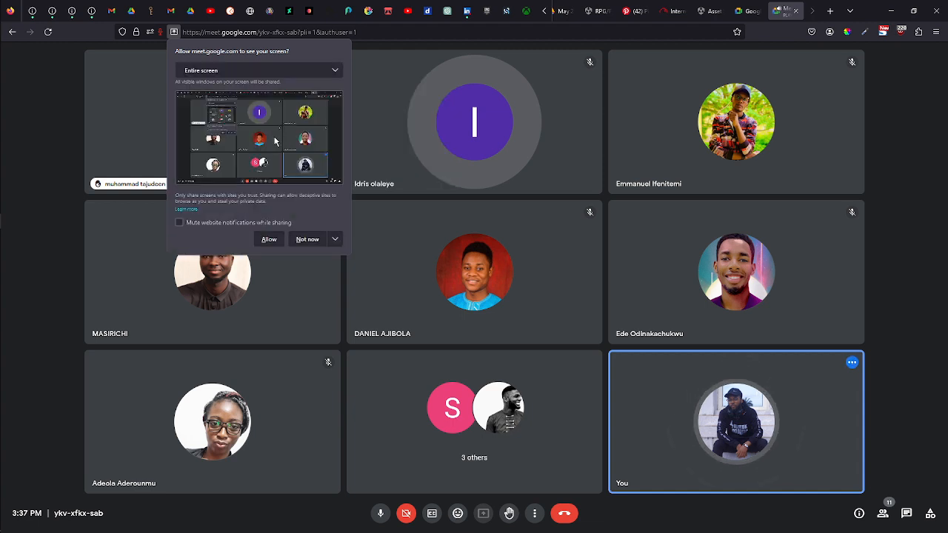
click(269, 238)
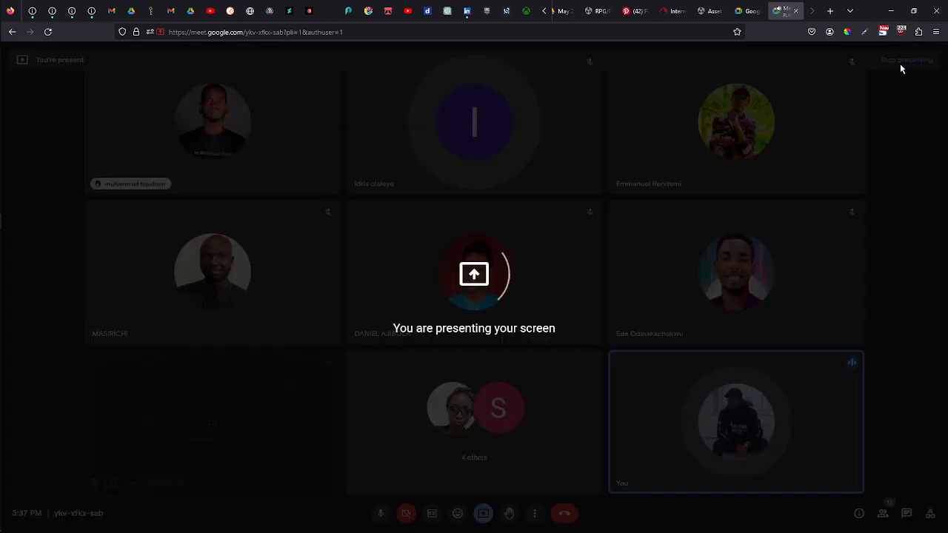
click(892, 15)
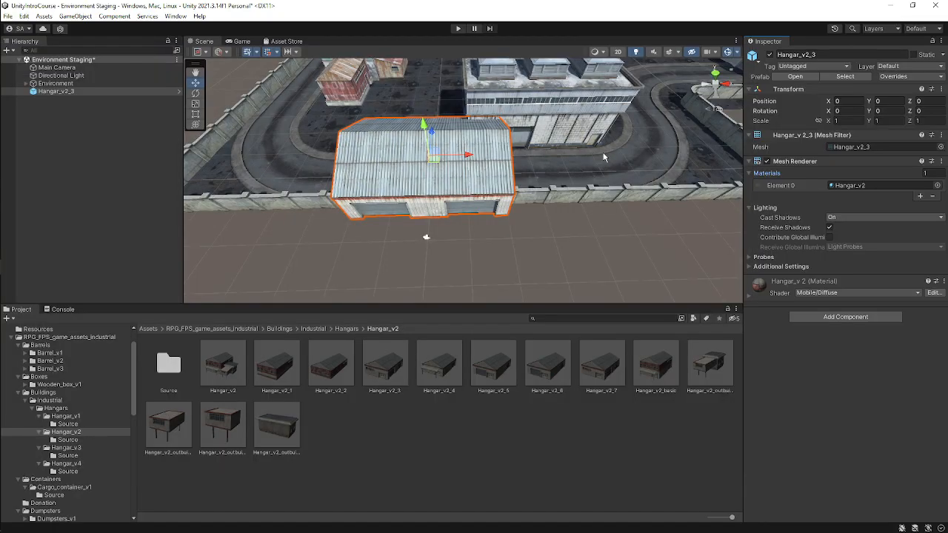
Delete the Hangar_v2_3 building placed in front of the main building from the scene.
scroll(489, 188, down, 3)
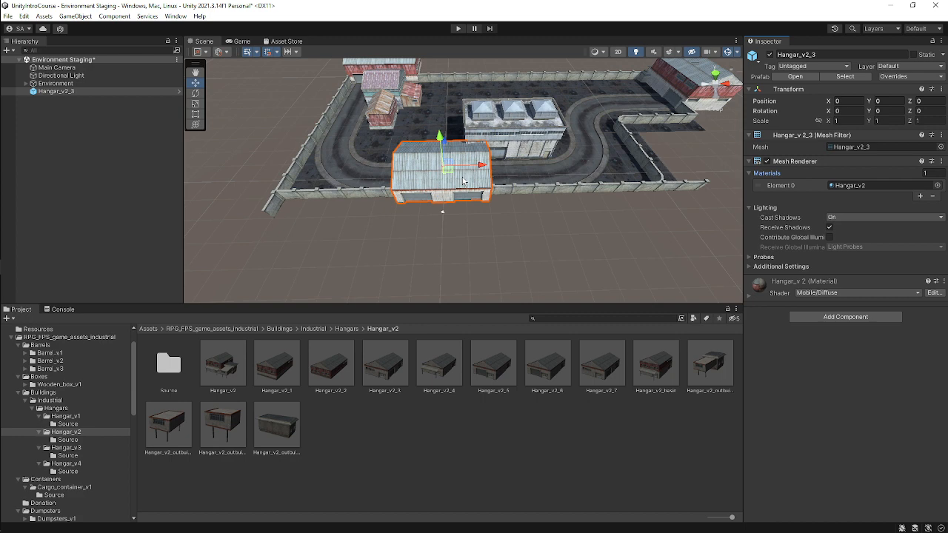
click(398, 453)
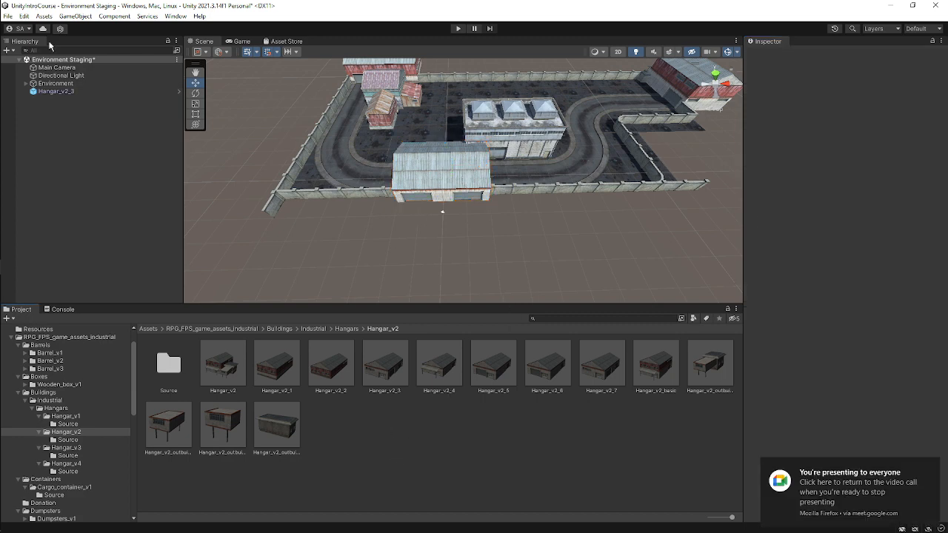
click(454, 175)
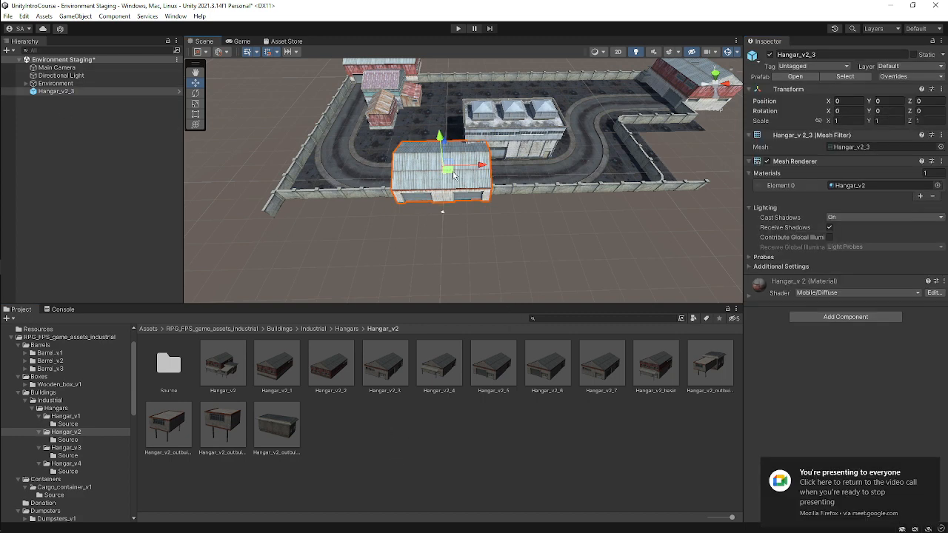
key(Delete)
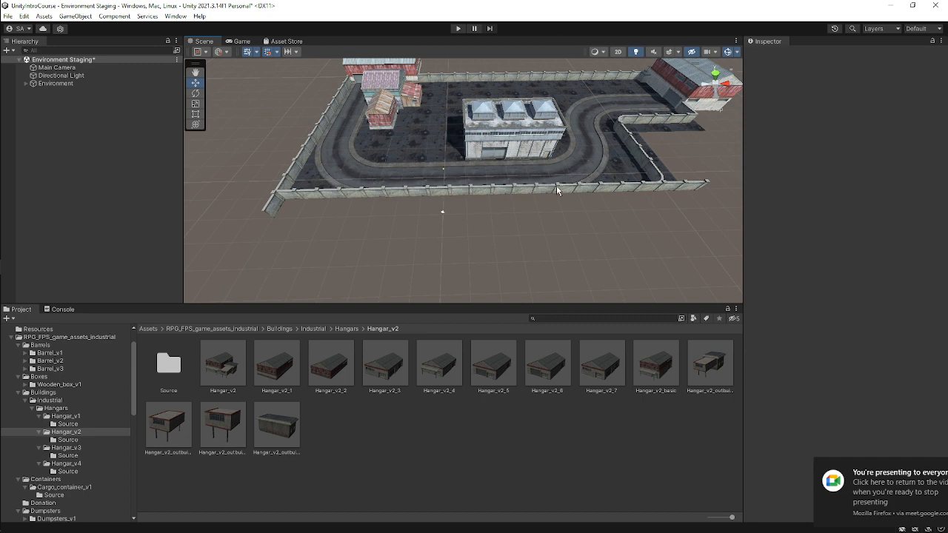
Orbit to the top view and zoom out to examine the whole environment layout.
scroll(587, 164, up, 3)
scroll(586, 159, up, 3)
right_drag(584, 148, 555, 67)
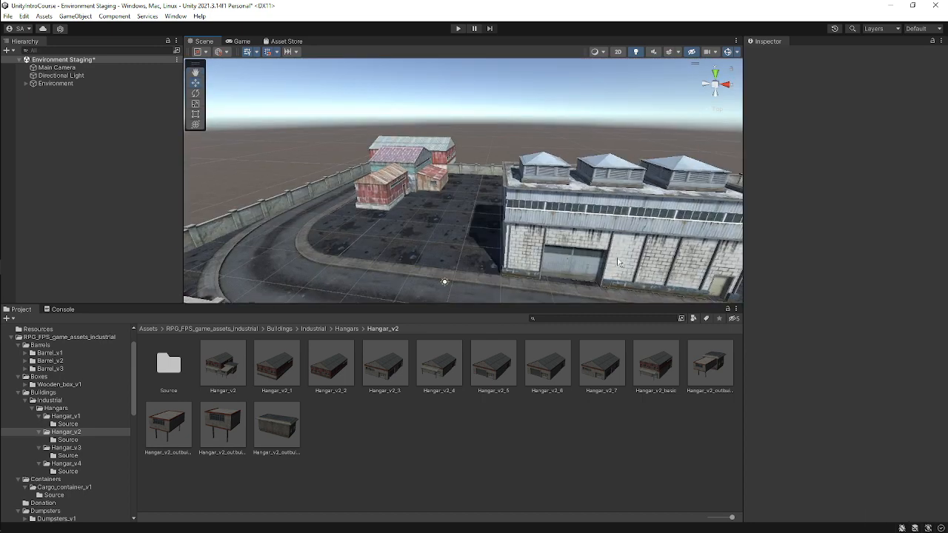
middle_drag(474, 252, 475, 203)
middle_drag(374, 220, 564, 248)
click(715, 75)
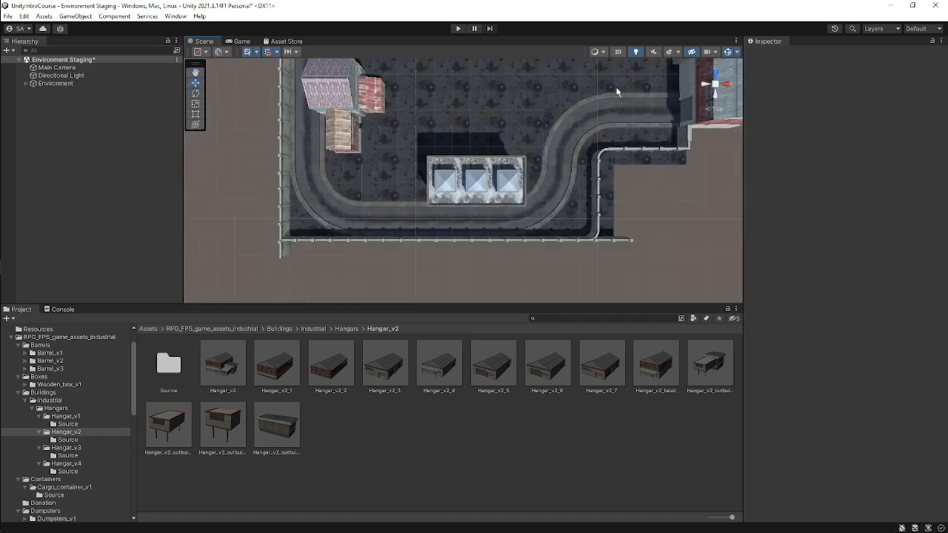
middle_drag(592, 179, 562, 194)
scroll(538, 154, down, 8)
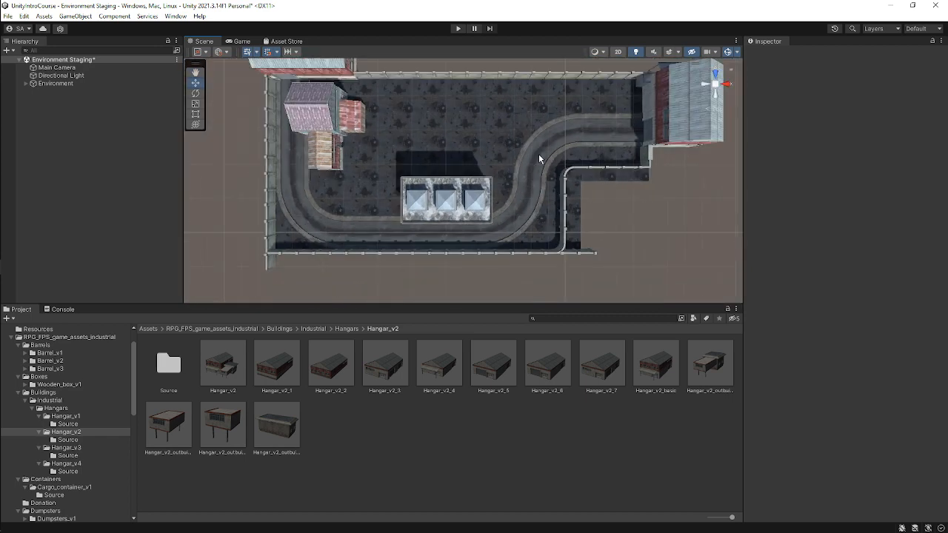
scroll(538, 155, down, 8)
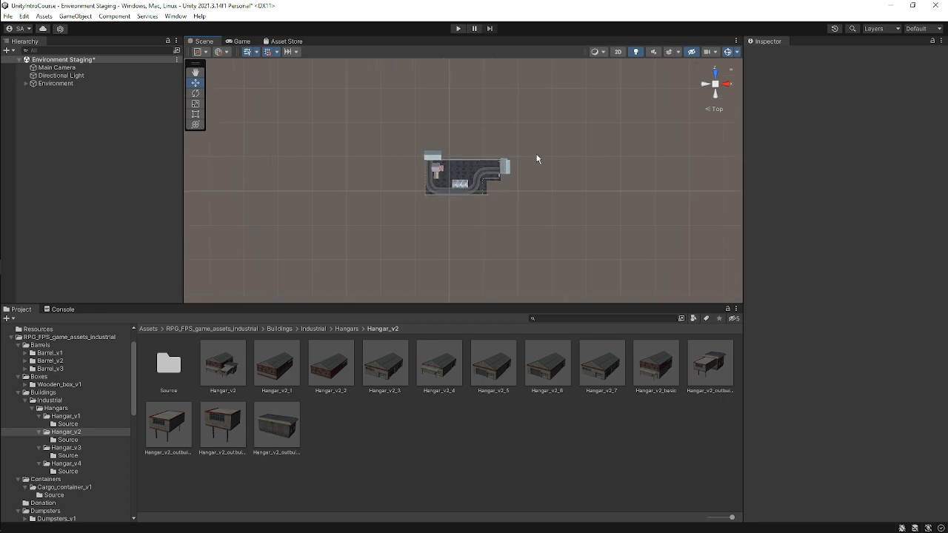
scroll(537, 158, down, 5)
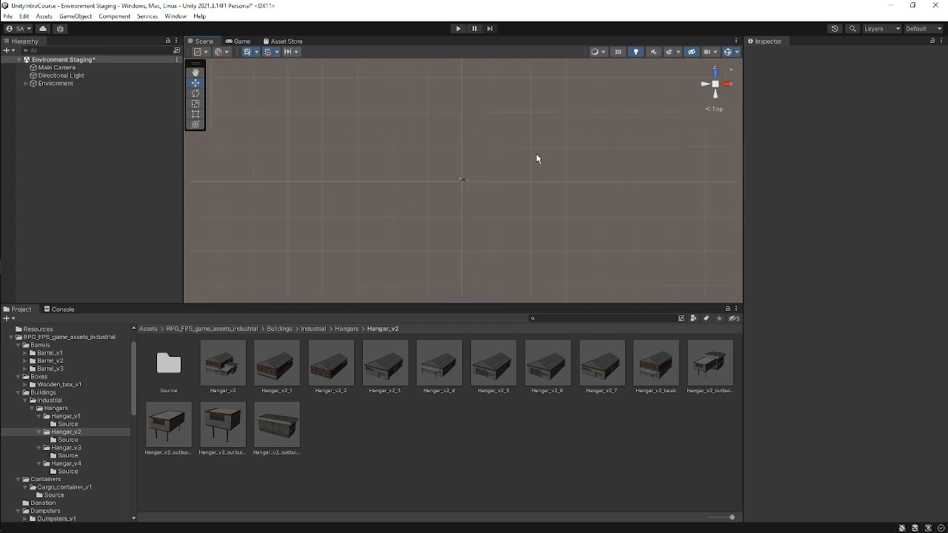
scroll(538, 159, down, 6)
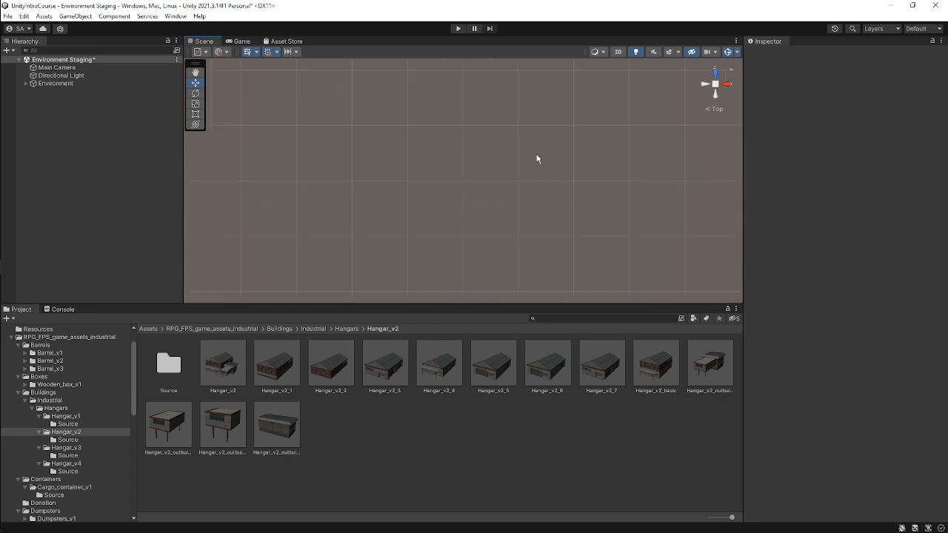
Select the Environment object and orbit around the level to inspect its layout.
click(53, 83)
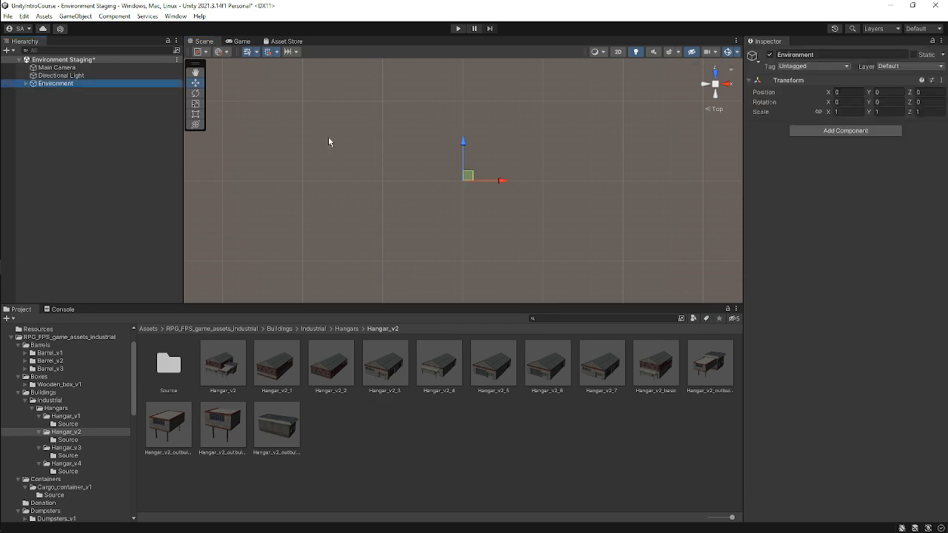
scroll(540, 174, up, 10)
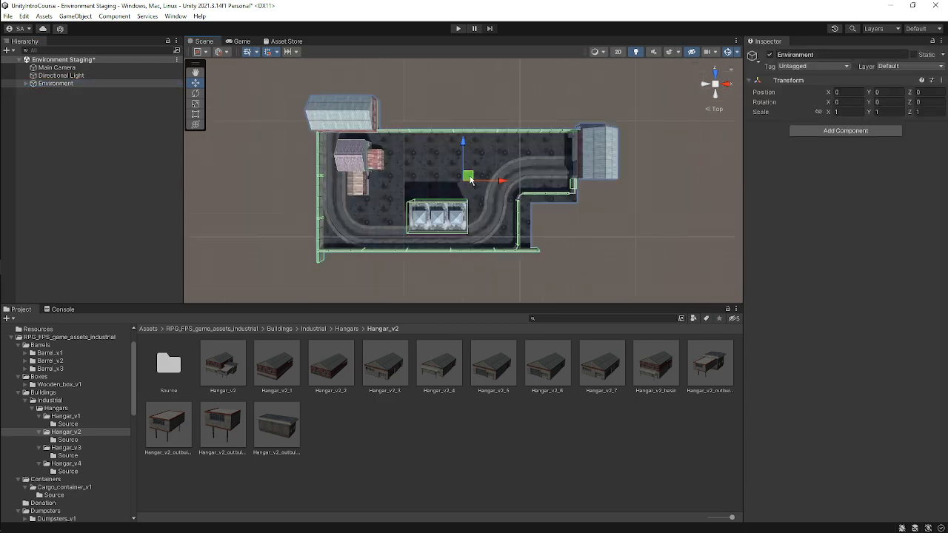
scroll(492, 211, up, 3)
middle_drag(501, 208, 545, 153)
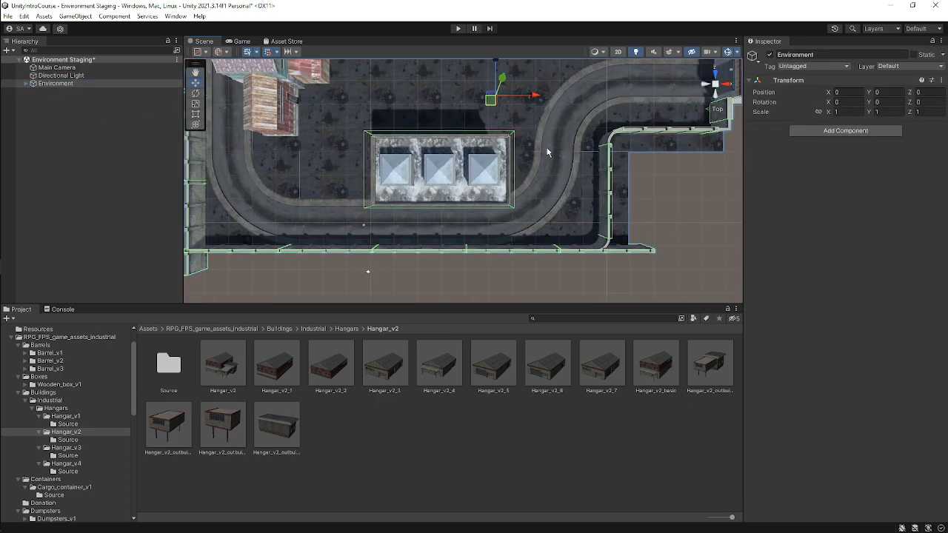
click(695, 222)
alt+drag(696, 222, 562, 73)
scroll(549, 173, down, 5)
right_drag(549, 174, 575, 145)
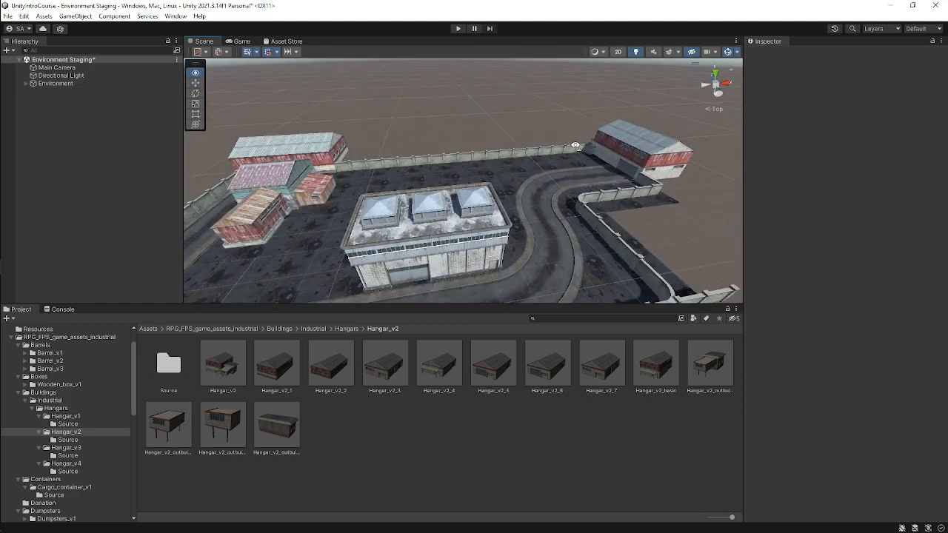
middle_drag(554, 176, 582, 127)
scroll(582, 129, down, 6)
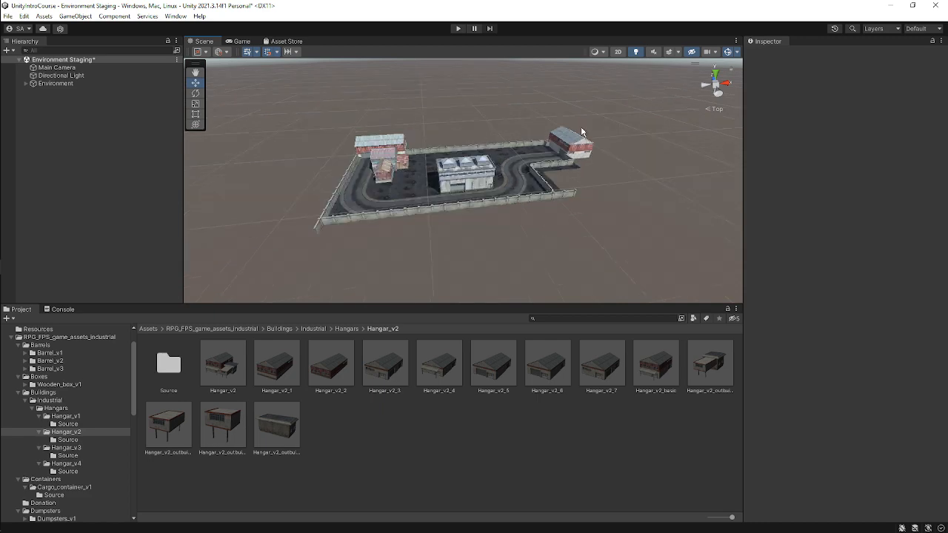
middle_drag(402, 203, 746, 171)
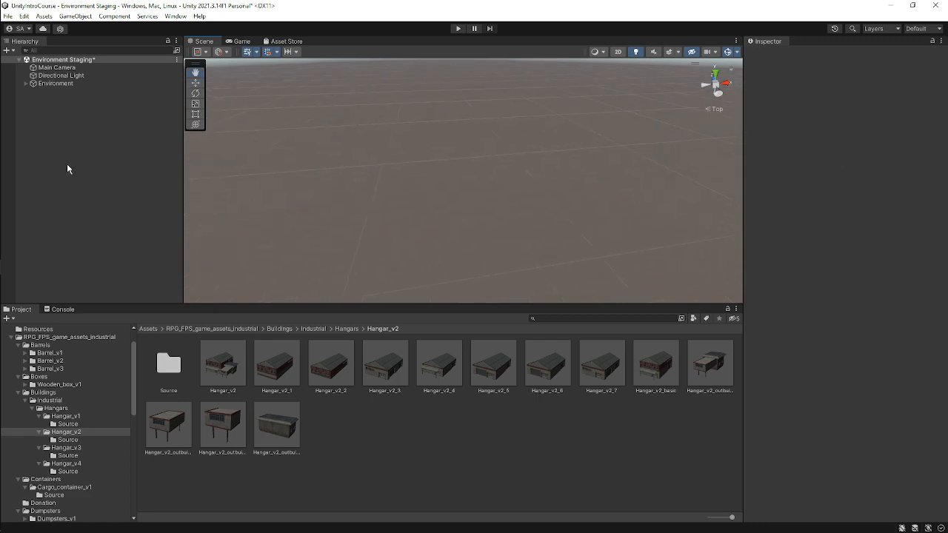
Frame the Environment object in the scene view, select a road bend piece, and save the scene.
click(56, 83)
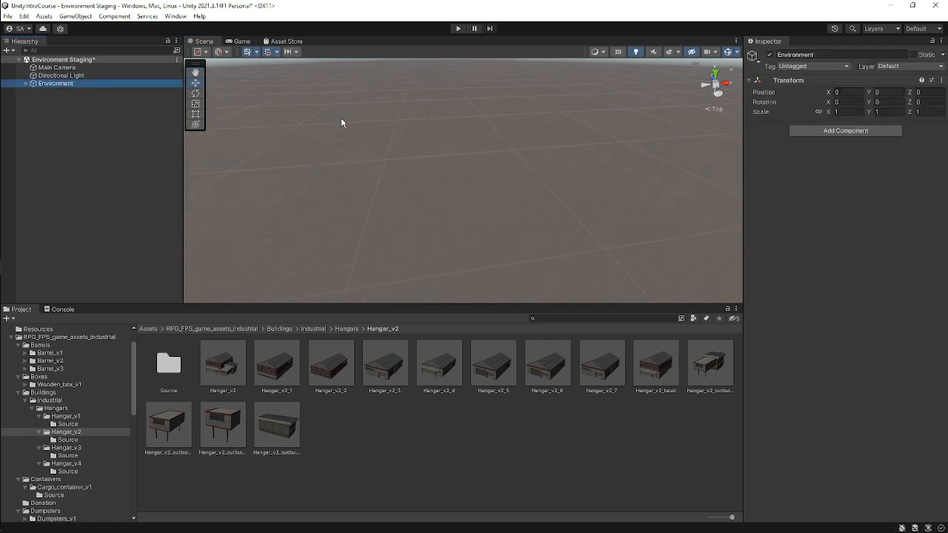
key(f)
scroll(510, 194, up, 2)
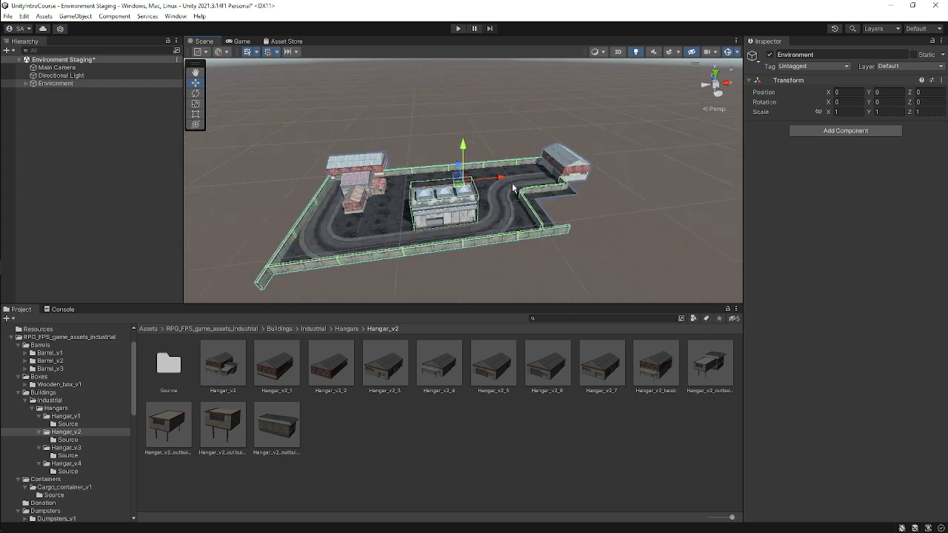
click(513, 198)
scroll(518, 186, down, 3)
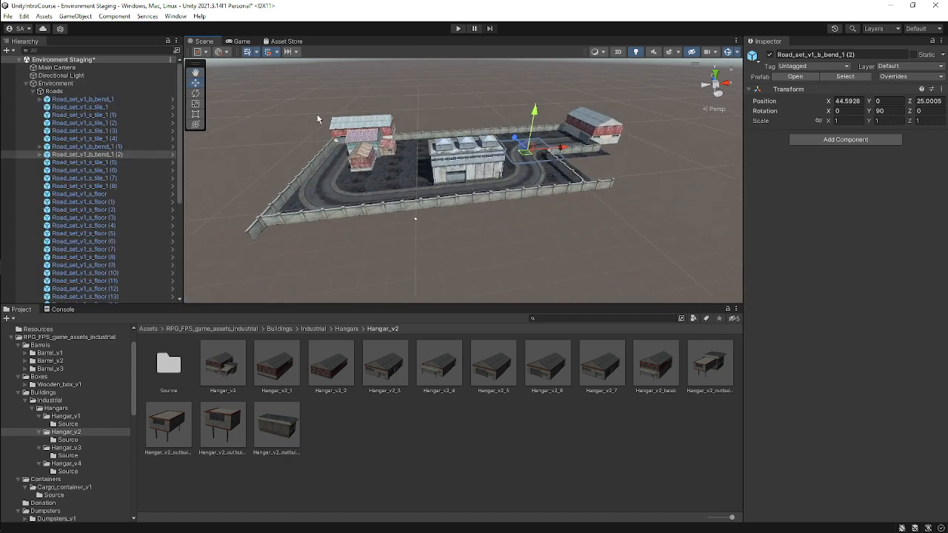
key(ctrl+s)
Zoom in on the fence corner in top view and select the curved concrete fence piece Concrete_fence_v1_c3.
alt+drag(543, 139, 552, 205)
middle_drag(619, 138, 544, 197)
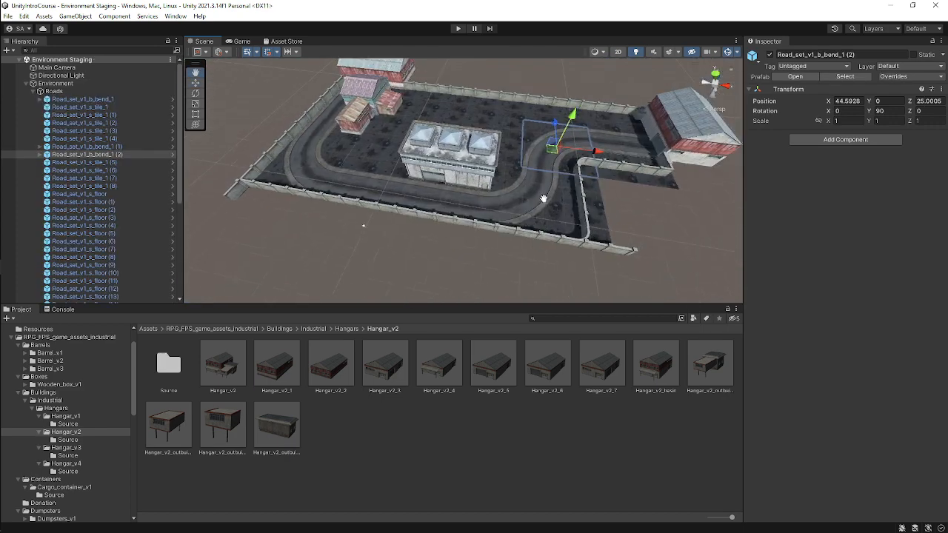
middle_drag(294, 173, 324, 256)
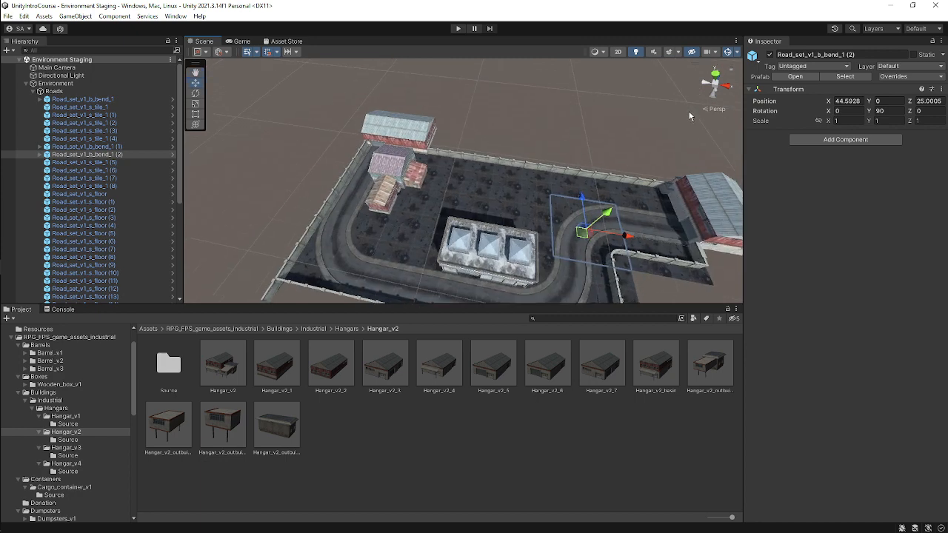
click(715, 77)
click(628, 194)
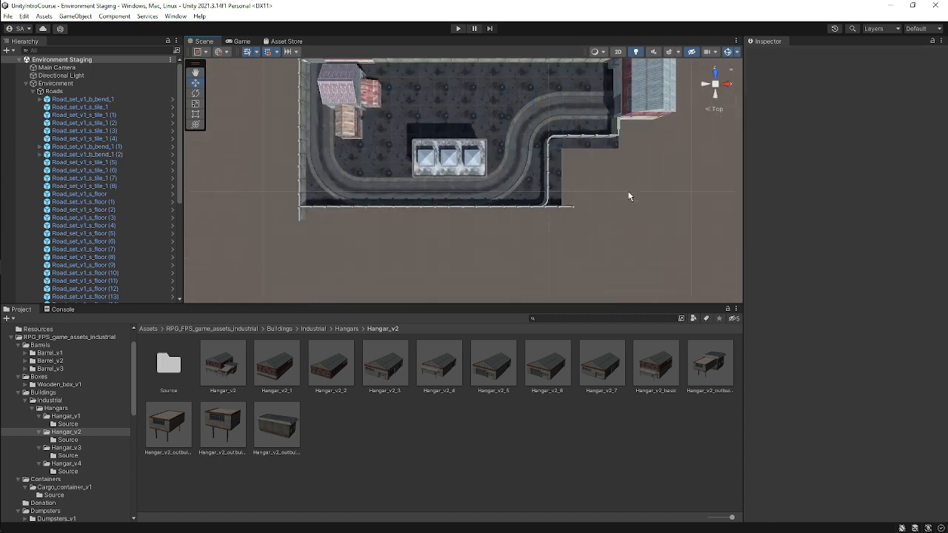
scroll(508, 187, up, 2)
scroll(508, 187, up, 6)
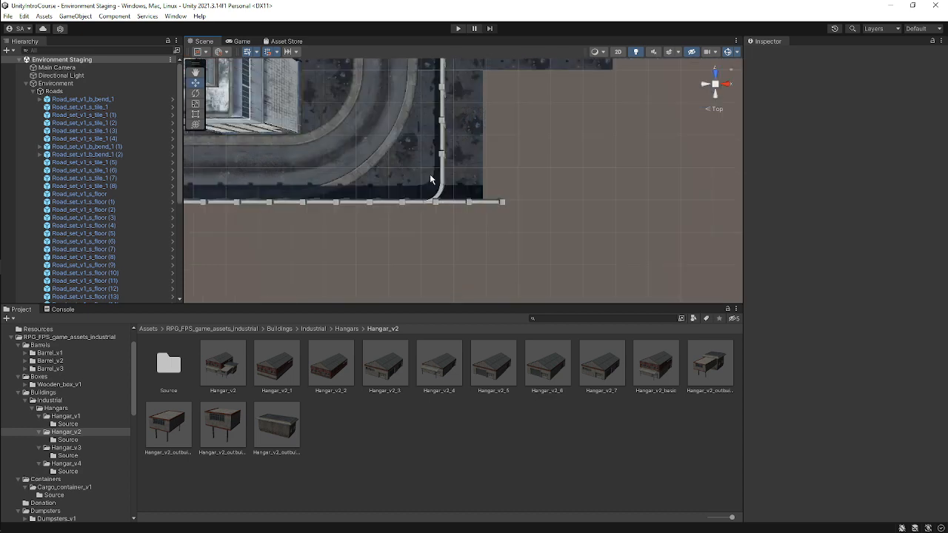
scroll(434, 188, up, 6)
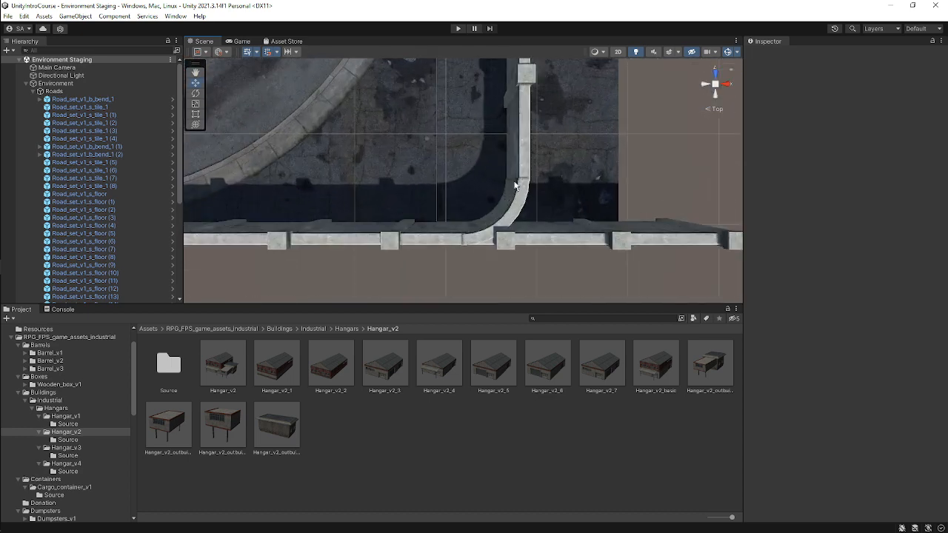
scroll(539, 197, up, 1)
click(550, 202)
scroll(551, 204, up, 3)
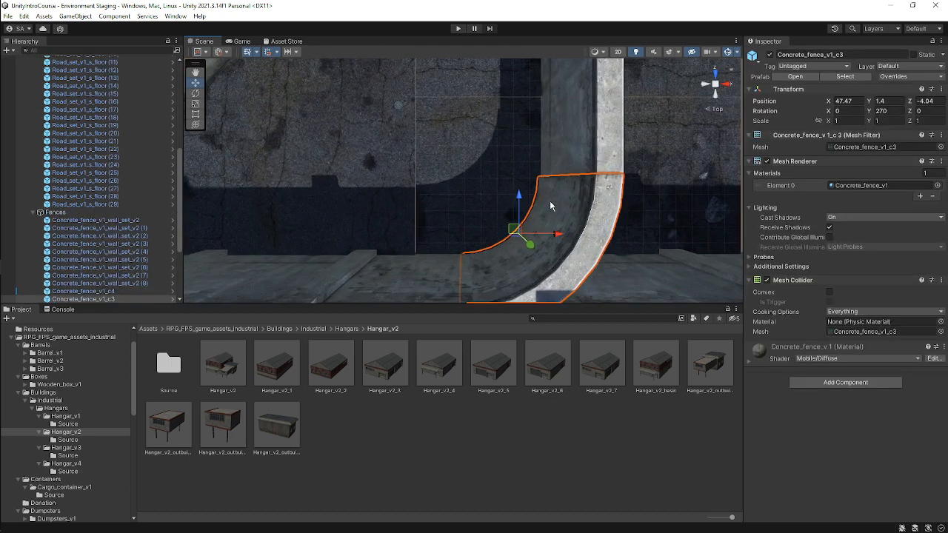
scroll(491, 222, down, 1)
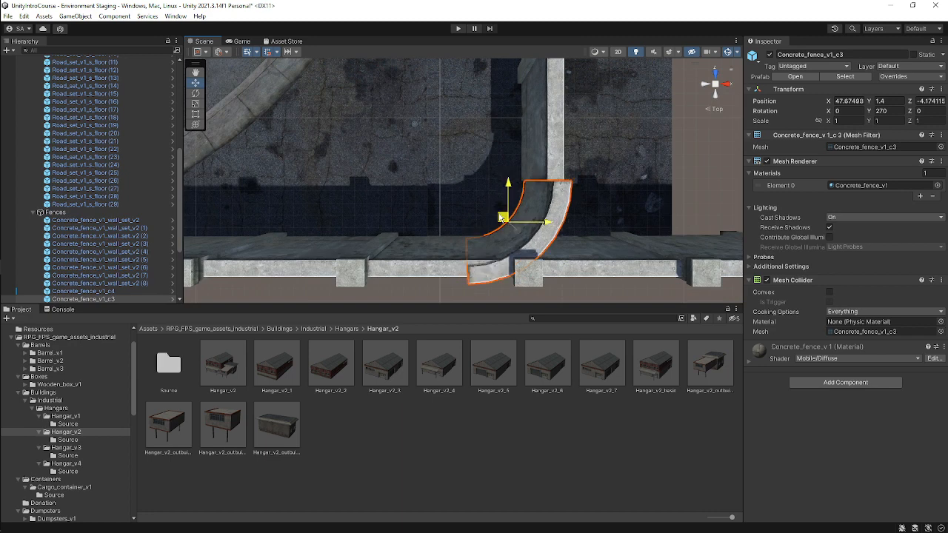
scroll(540, 201, down, 5)
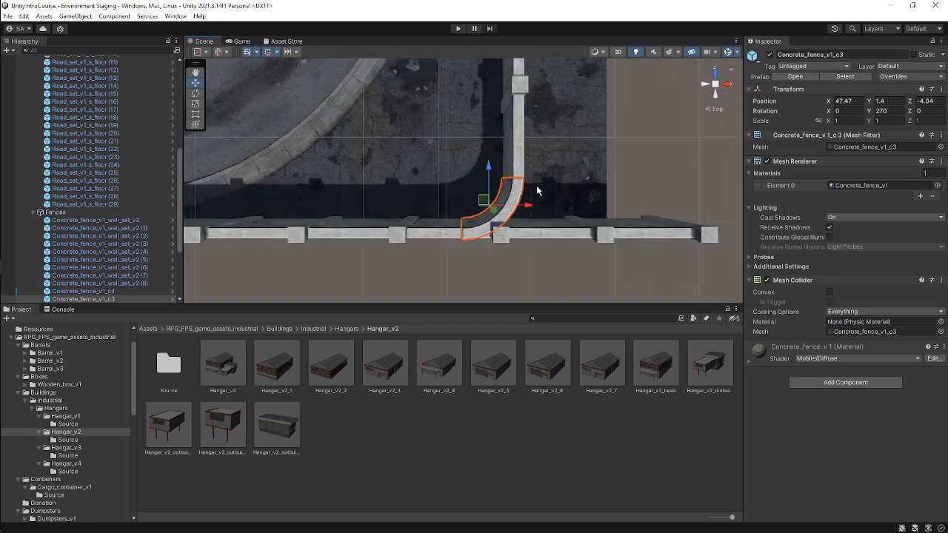
scroll(155, 152, up, 8)
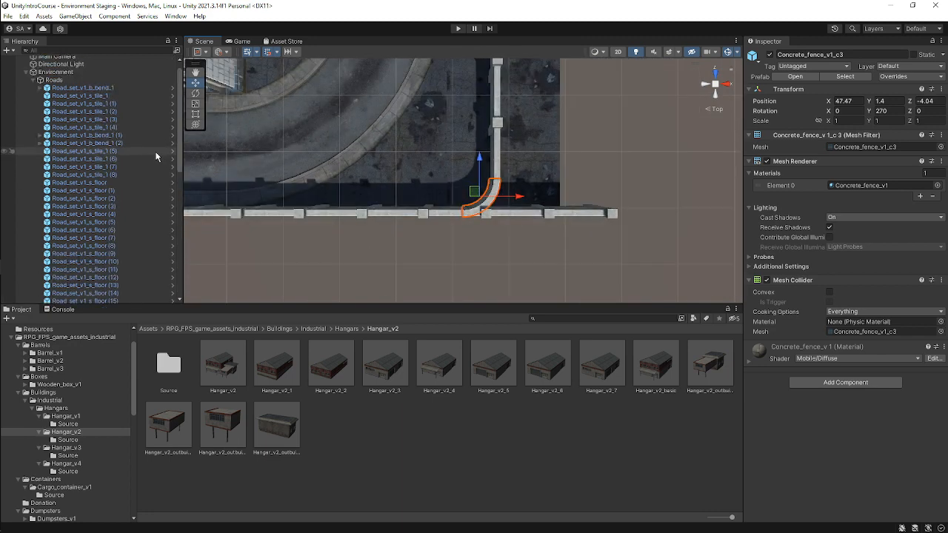
Collapse the Roads and Fences groups in the hierarchy and select the Fences object.
click(40, 80)
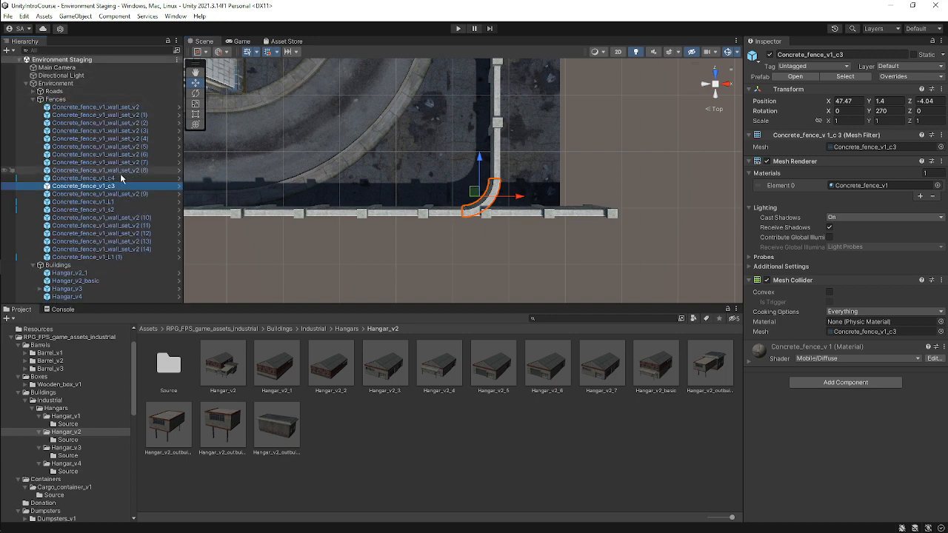
click(32, 99)
click(55, 99)
middle_drag(528, 112, 623, 147)
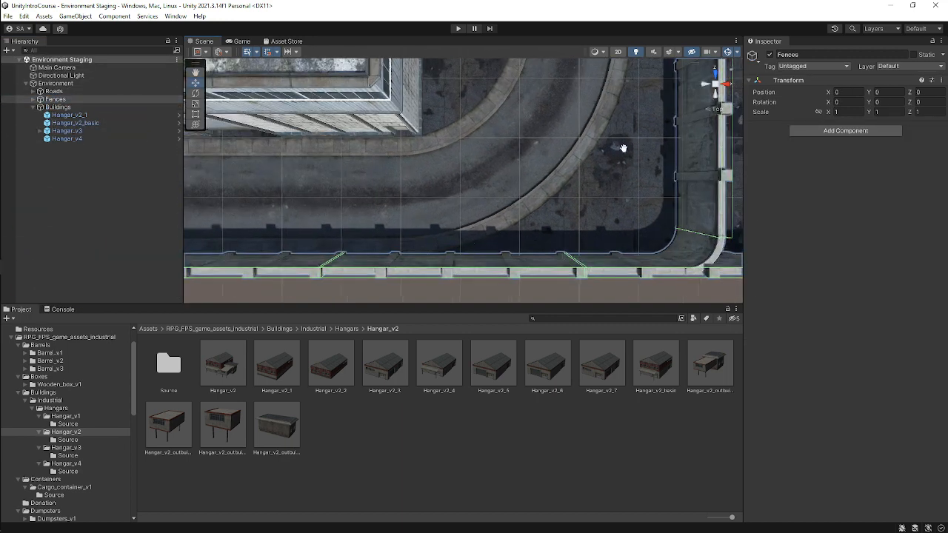
scroll(546, 140, down, 6)
middle_drag(422, 124, 648, 142)
scroll(517, 145, down, 1)
scroll(516, 145, down, 4)
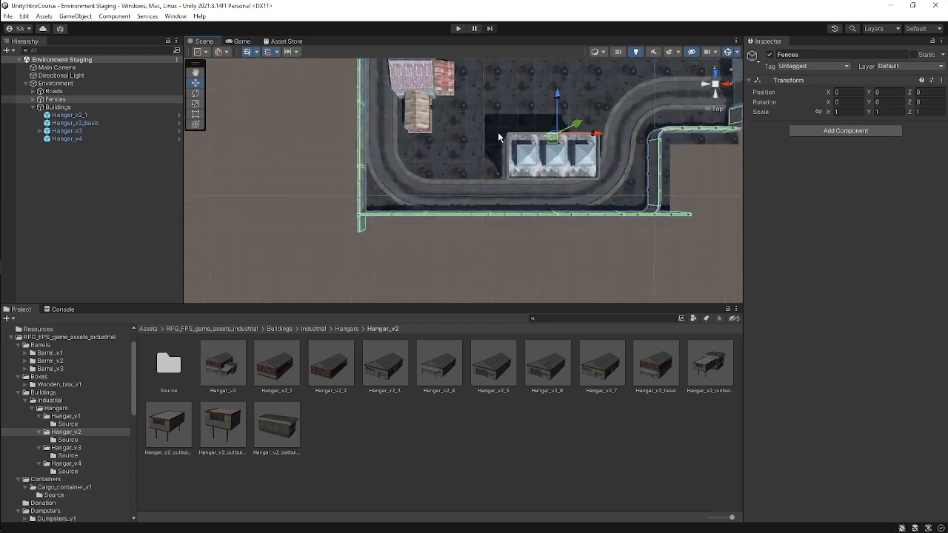
Preview the Hangar_v2 prefab variants, ending on Hangar_v2_outbuilding1 and rotating its preview.
click(225, 367)
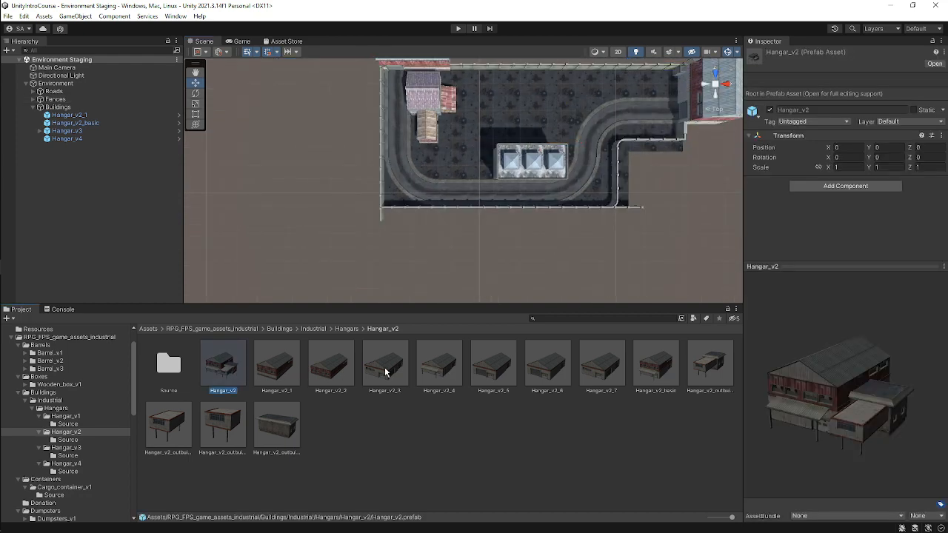
click(654, 366)
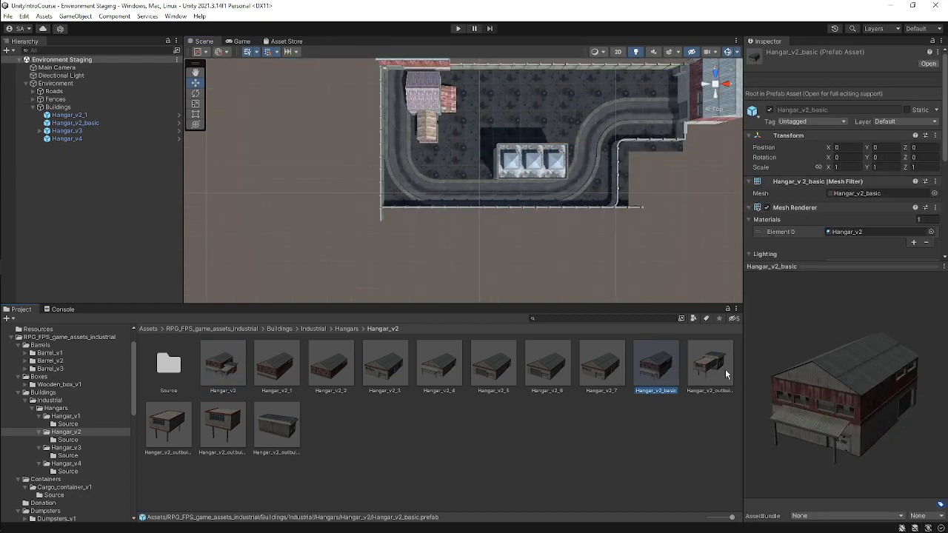
click(713, 367)
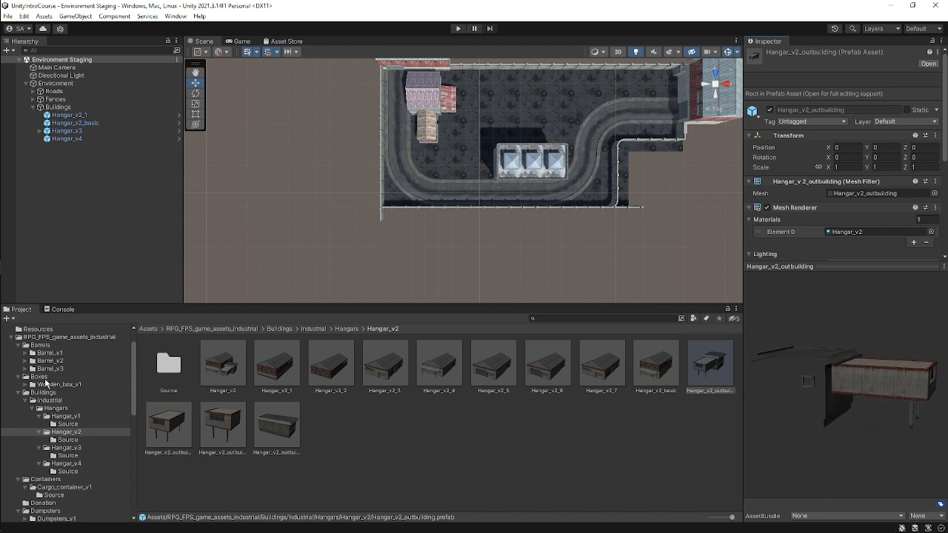
click(157, 424)
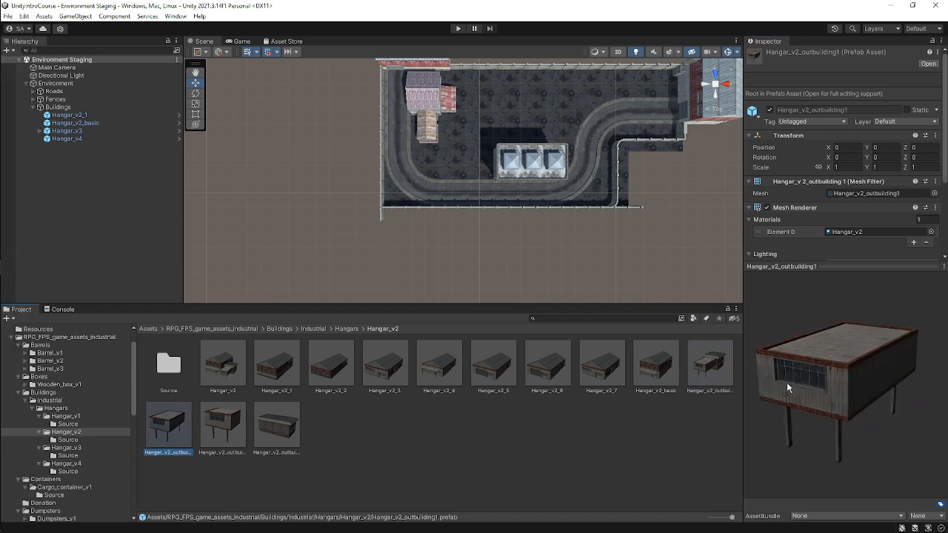
drag(786, 382, 800, 415)
Add Hangar_v2_outbuilding1 to the scene and move it into the courtyard inside the road bend.
drag(169, 427, 105, 105)
scroll(480, 136, down, 1)
scroll(479, 135, up, 3)
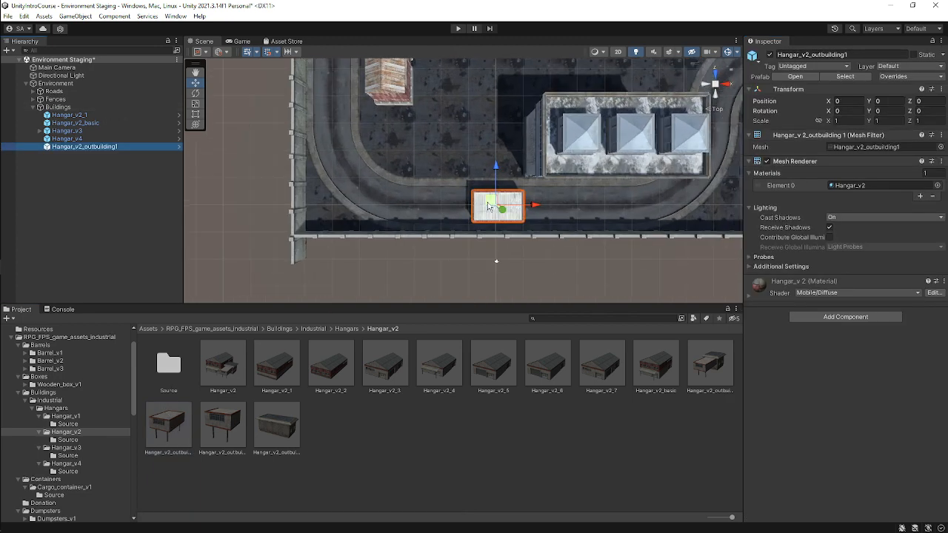
drag(494, 206, 408, 127)
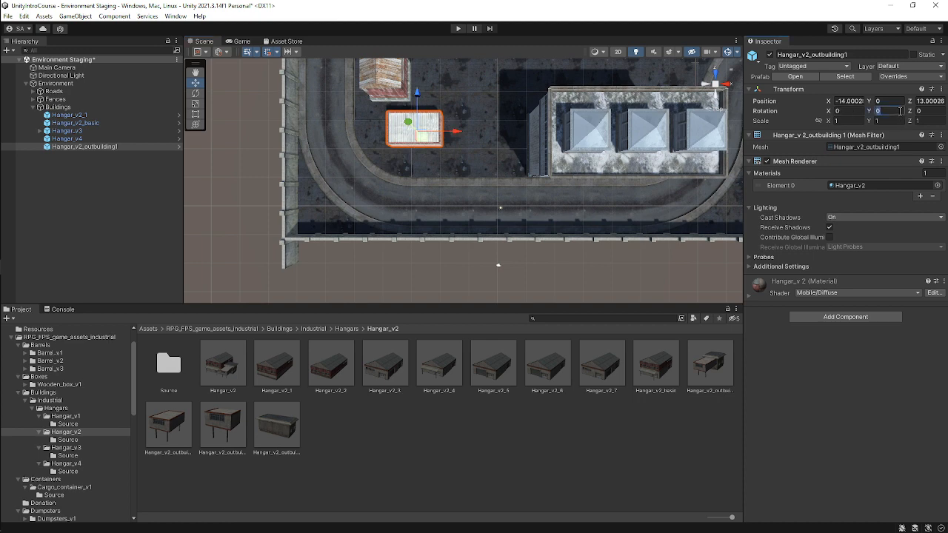
Rotate the outbuilding 30 on the Y axis and shift it closer to the road's curve.
text(30)
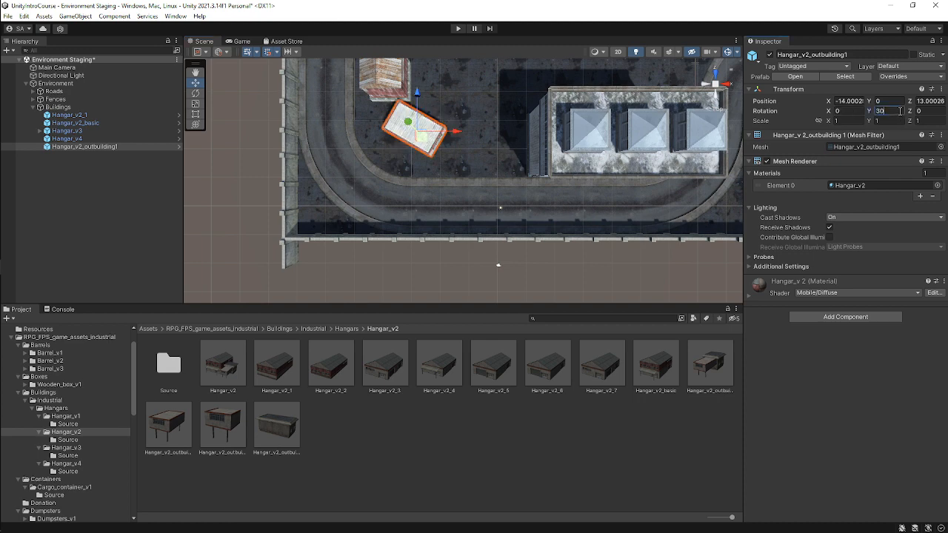
scroll(415, 135, up, 3)
middle_drag(500, 150, 620, 199)
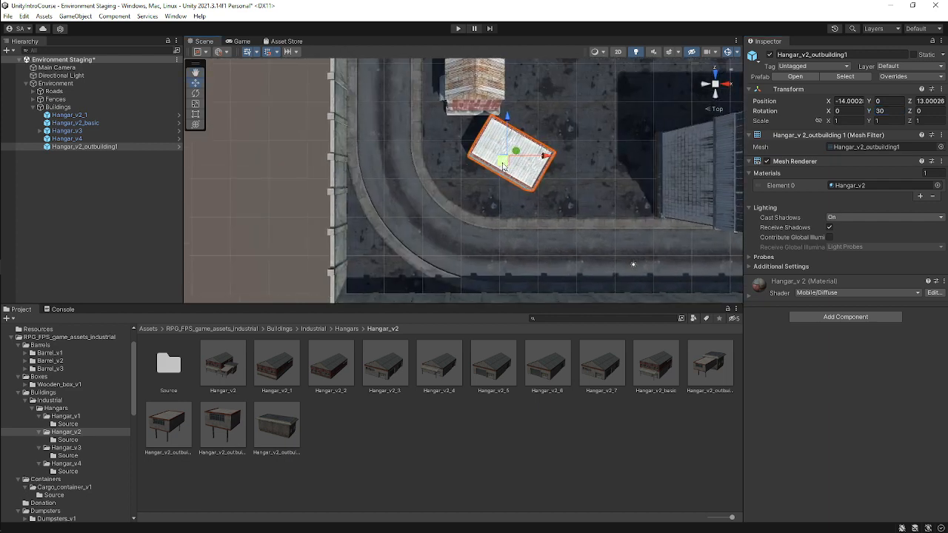
drag(503, 168, 476, 176)
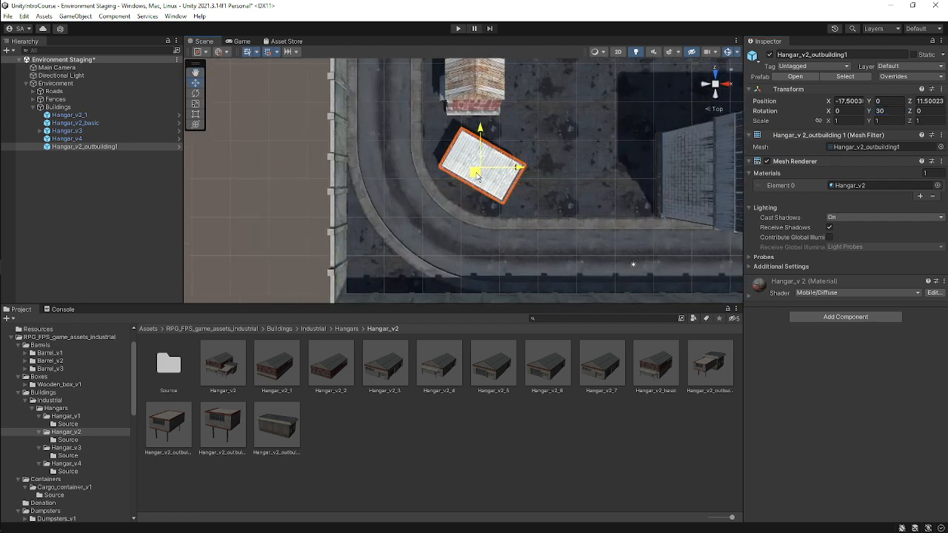
Raise the outbuilding to about 2 units high so its legs rest on the ground.
right_drag(455, 210, 633, 83)
middle_drag(554, 233, 530, 92)
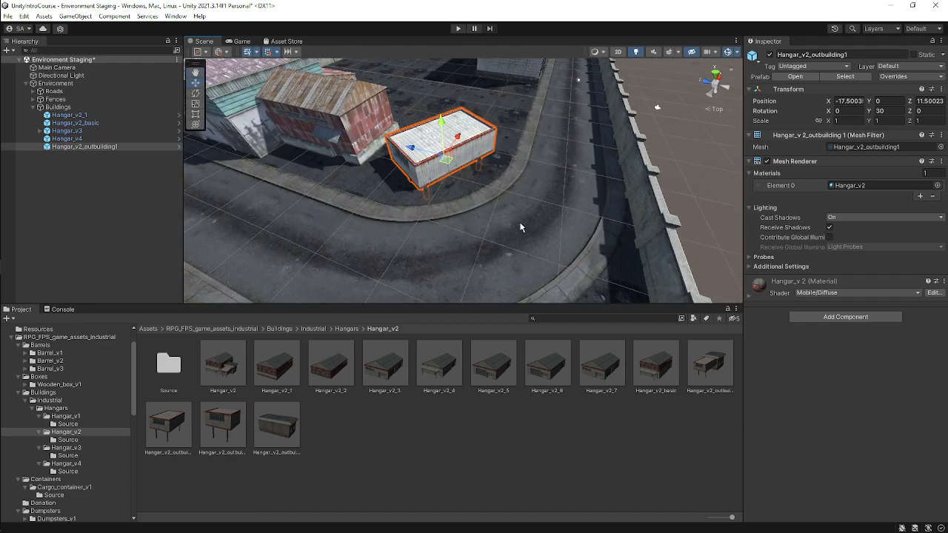
right_drag(521, 227, 481, 158)
drag(474, 230, 476, 215)
right_drag(544, 248, 733, 120)
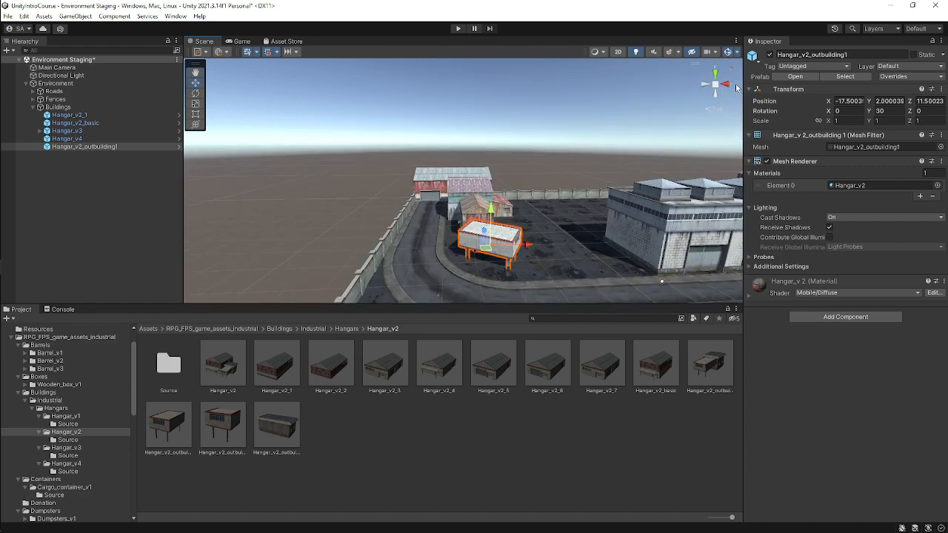
Set the outbuilding's Y rotation to 45, nudge it into place, and save the scene.
click(716, 74)
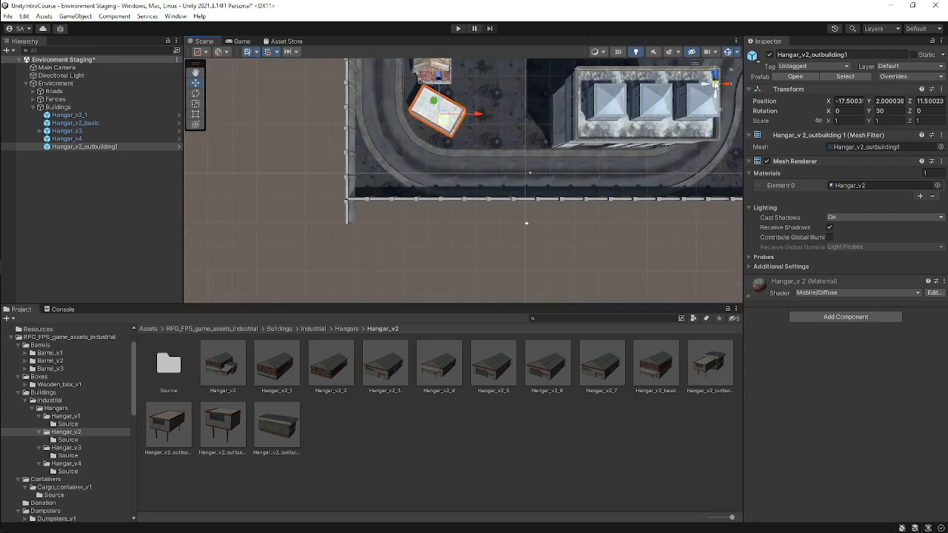
scroll(545, 148, up, 2)
middle_drag(546, 138, 479, 217)
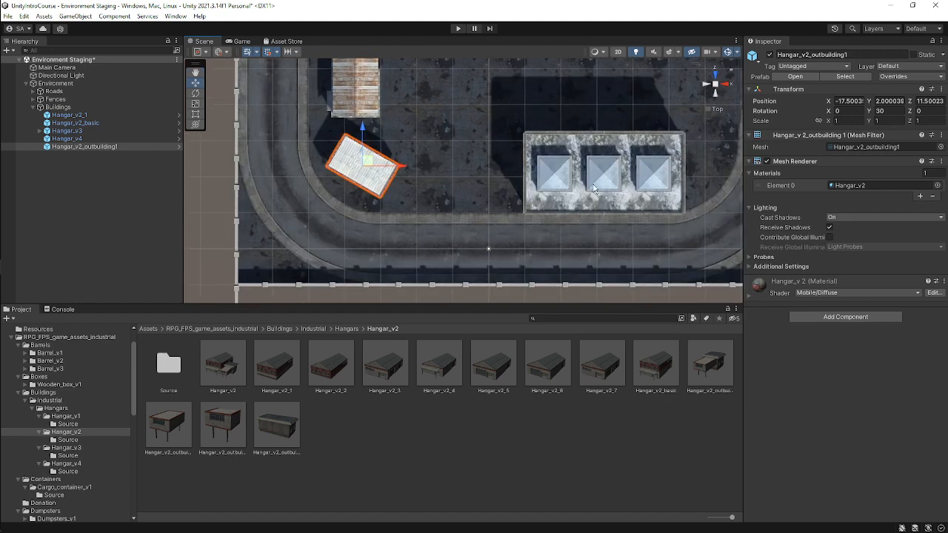
click(889, 111)
text(45)
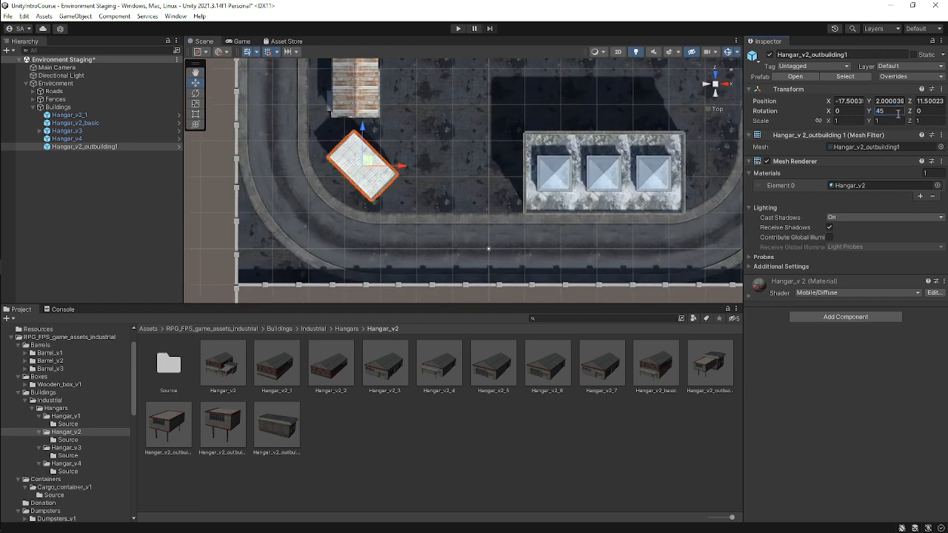
key(Return)
drag(366, 161, 380, 162)
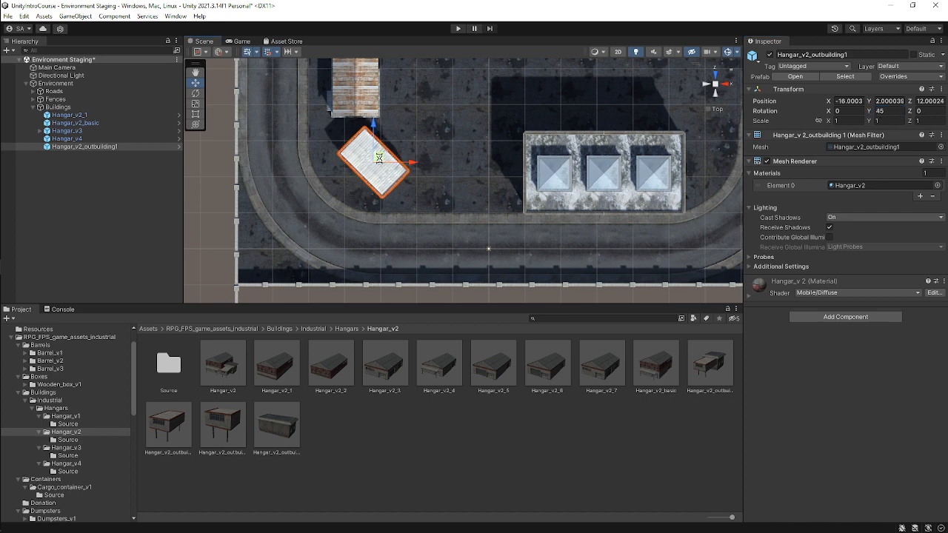
key(ctrl+s)
Browse the asset folders for hangars, barrels, boxes, cargo containers and dumpsters.
click(506, 372)
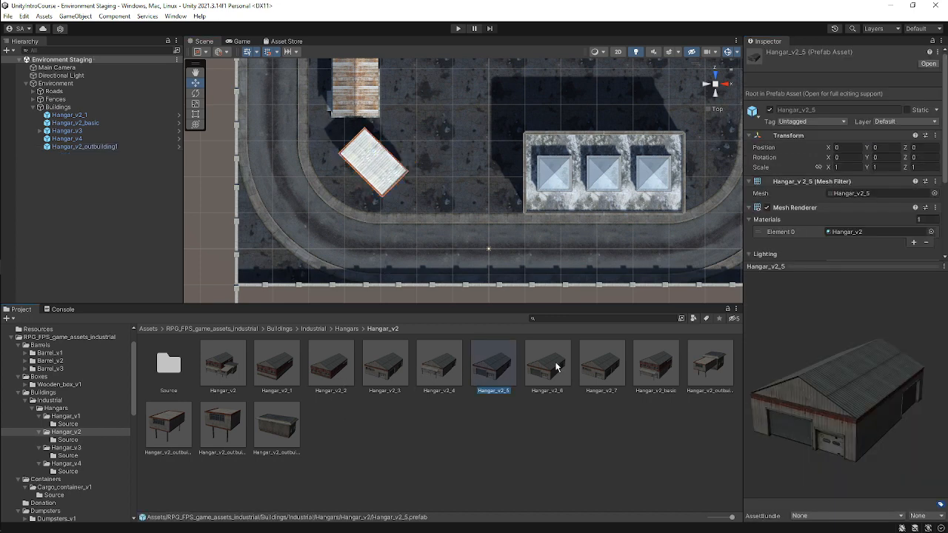
click(67, 417)
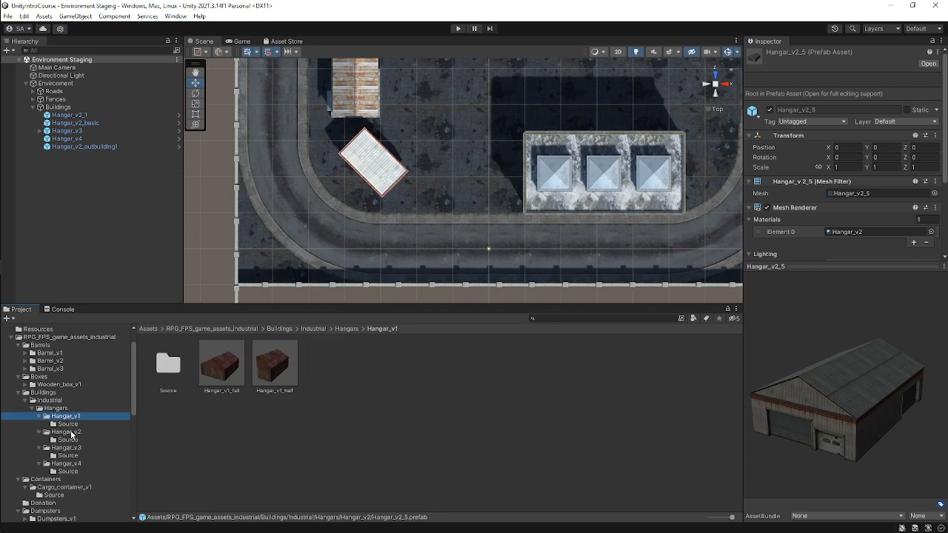
click(66, 432)
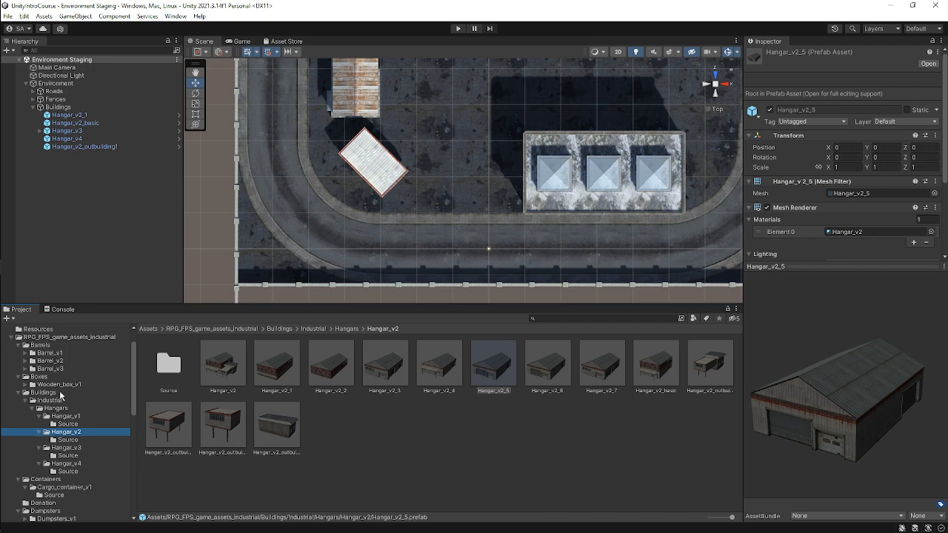
click(45, 346)
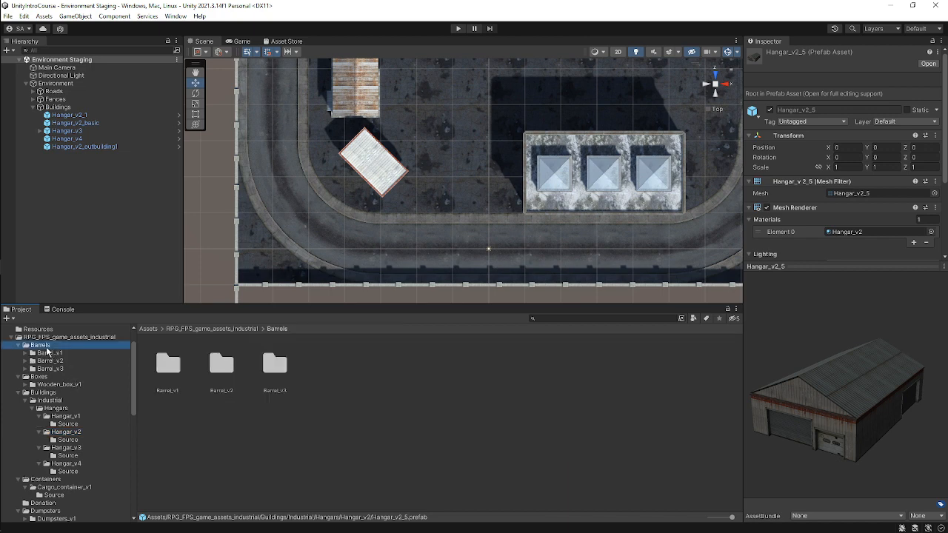
click(25, 353)
click(46, 354)
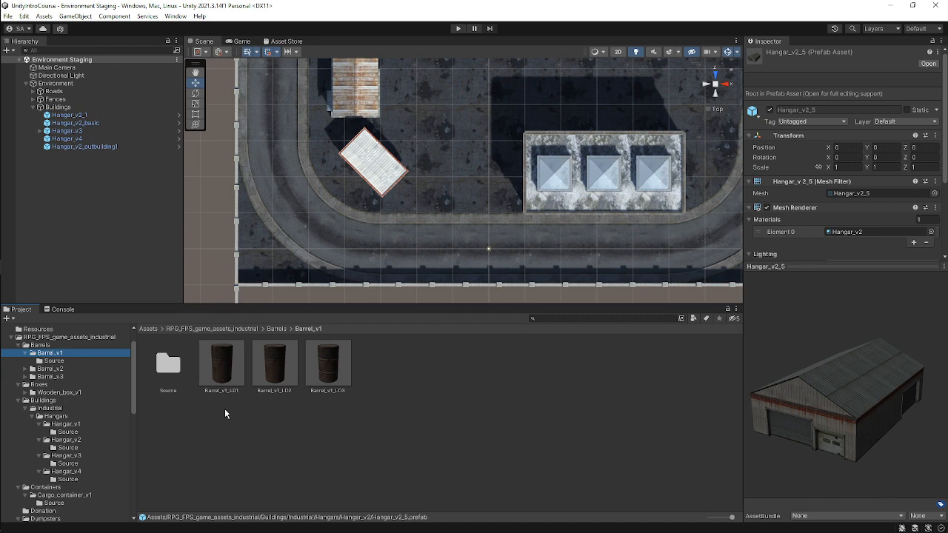
click(25, 393)
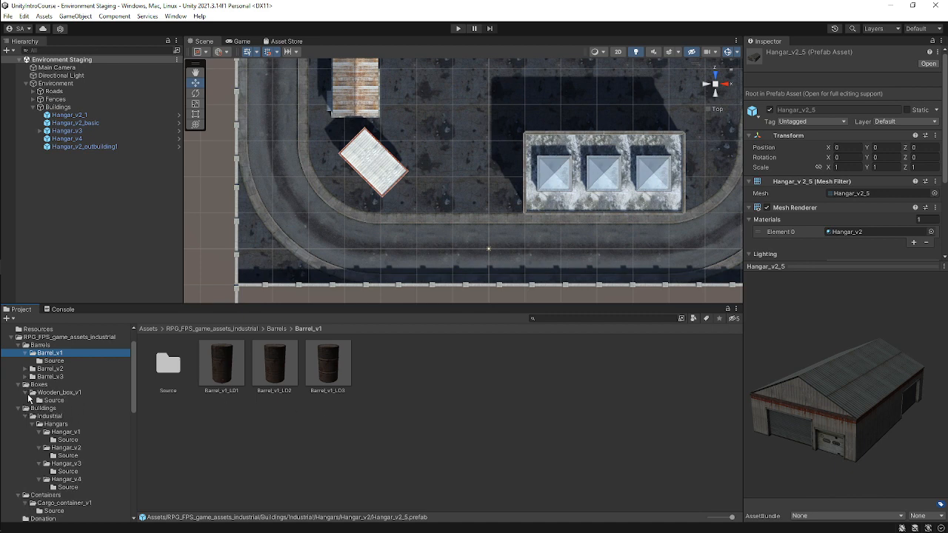
click(52, 392)
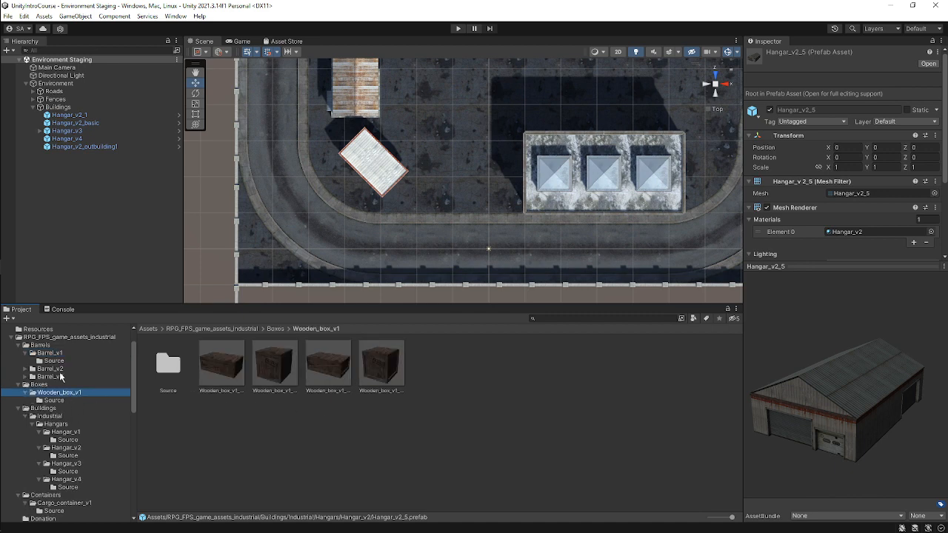
scroll(70, 420, down, 2)
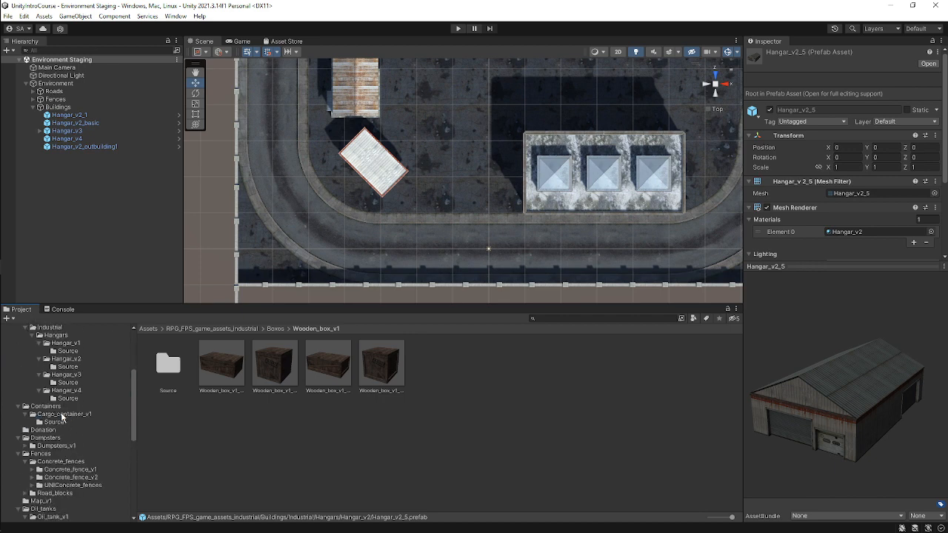
click(62, 414)
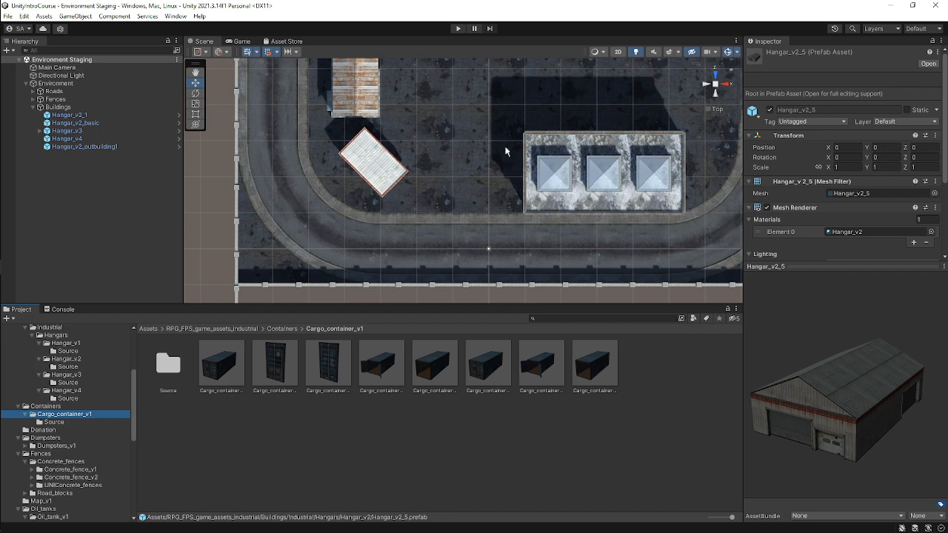
middle_drag(505, 151, 404, 202)
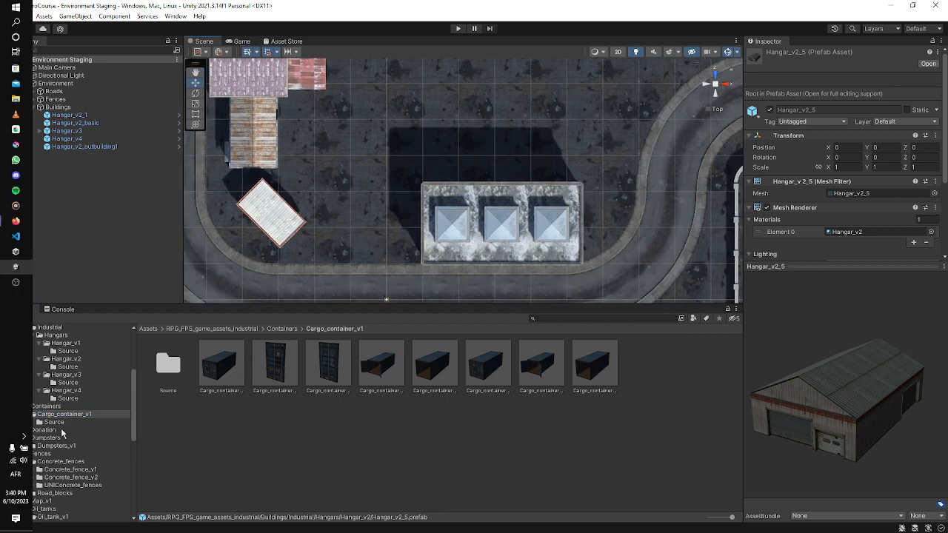
click(45, 438)
click(32, 446)
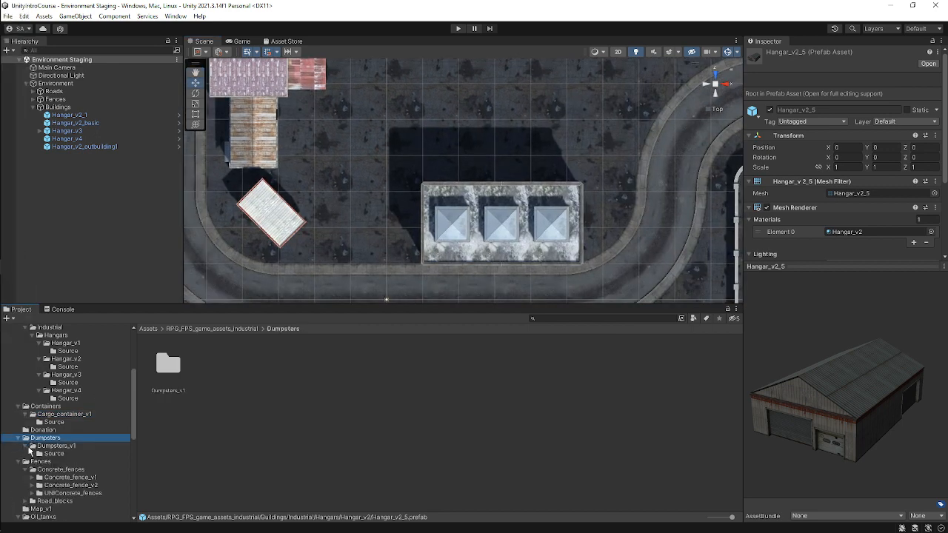
Try adding the Dumpsters_v1_garbage prefab at the scene root, then undo the addition.
click(56, 446)
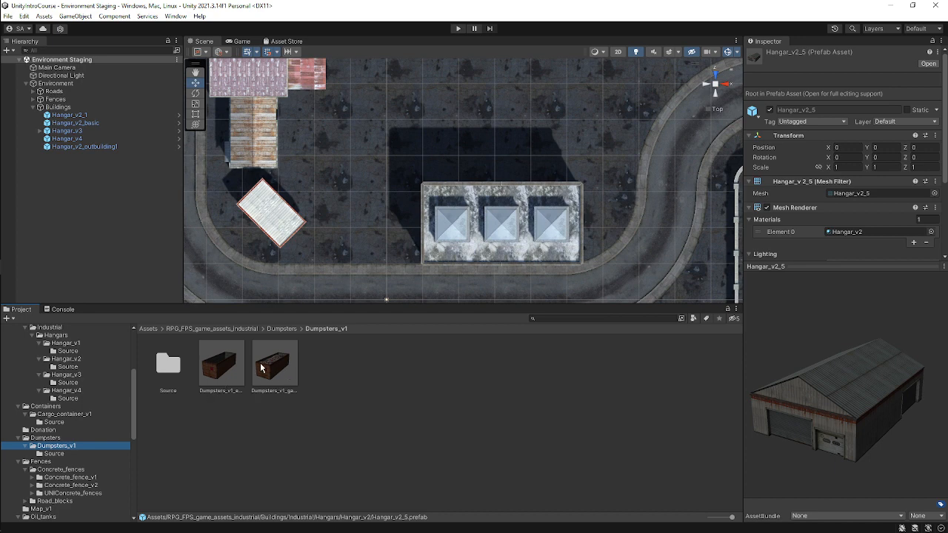
drag(281, 370, 97, 175)
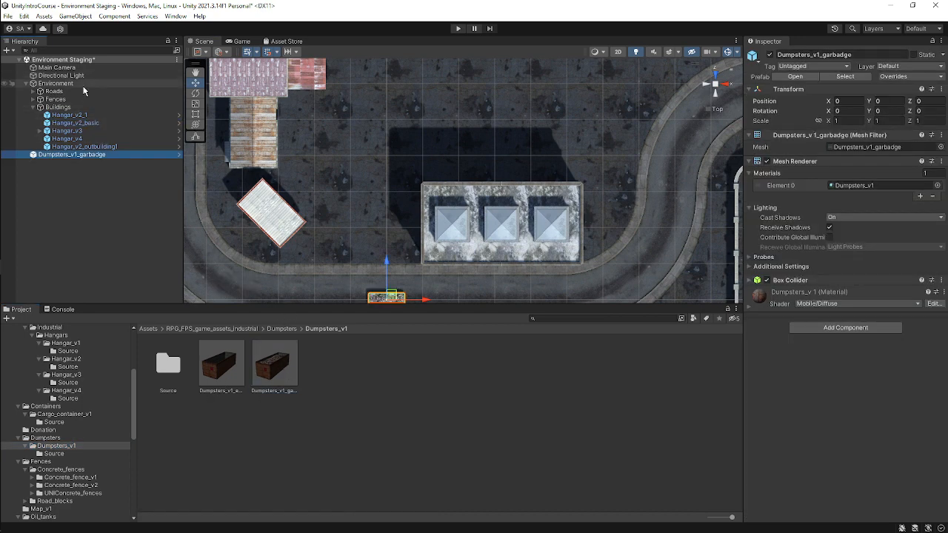
key(ctrl+z)
Create an empty child object named Others under Environment.
right_click(84, 89)
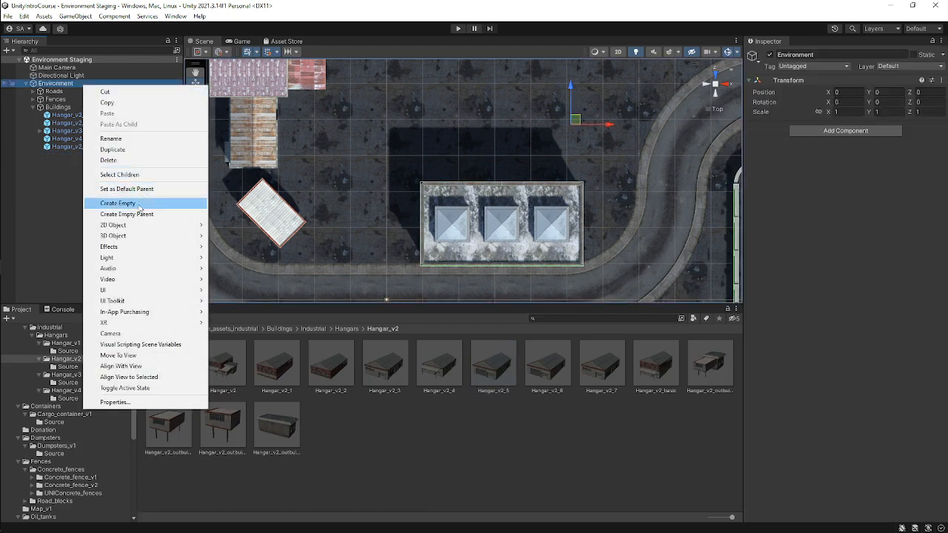
click(139, 203)
text(Others)
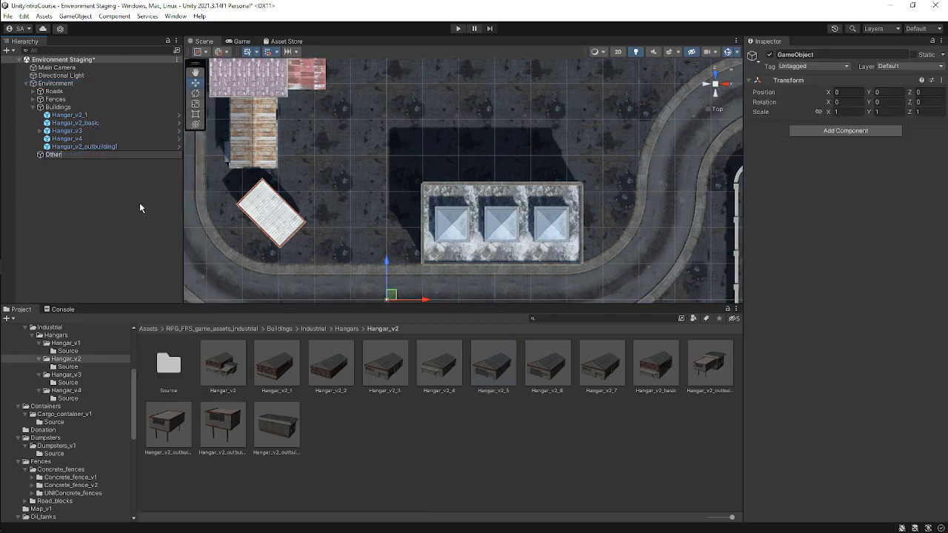
key(Return)
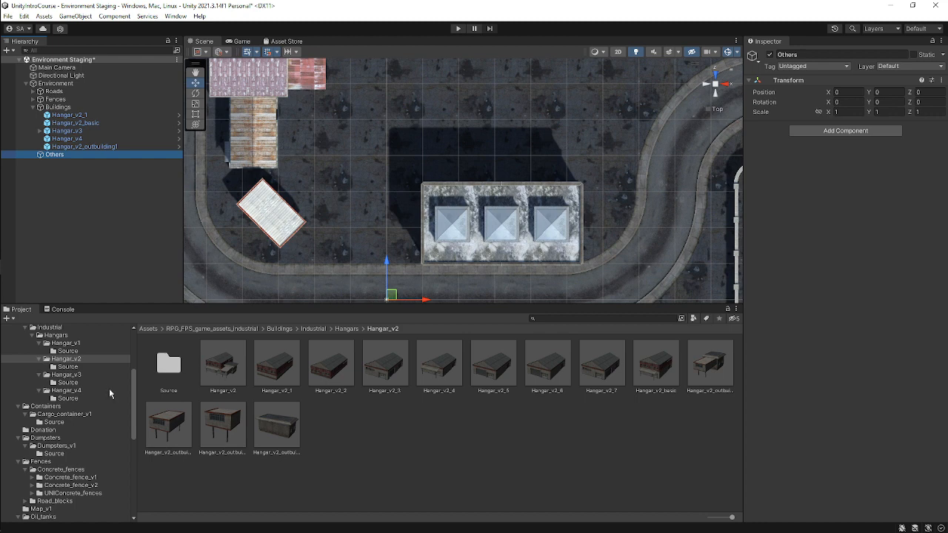
Add the Dumpsters_v1_garbage prefab inside the Others group.
click(57, 445)
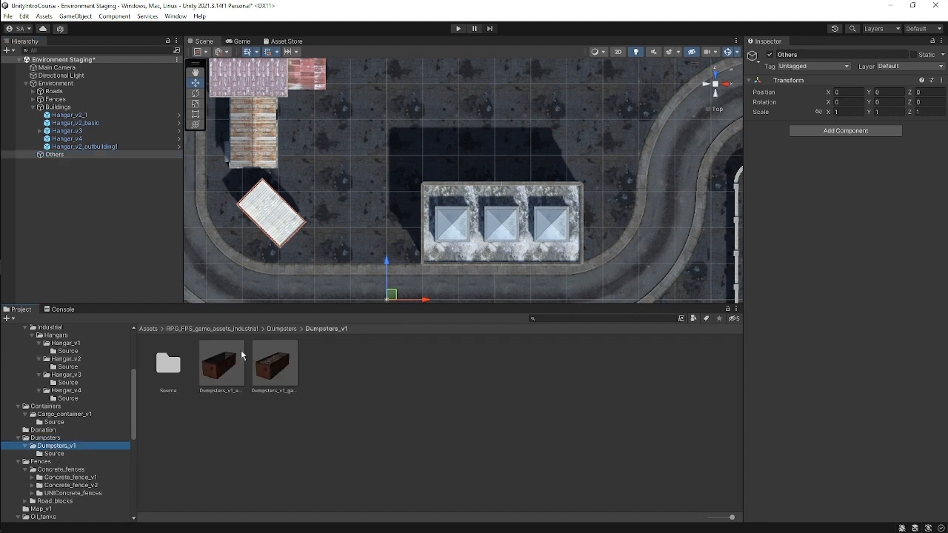
click(271, 373)
drag(271, 373, 127, 157)
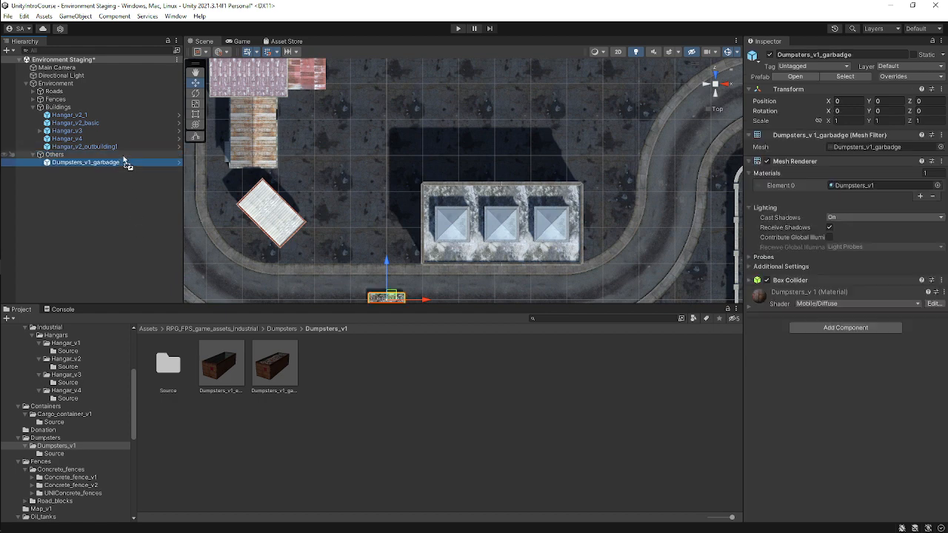
Move the garbage dumpster onto the ground beside the large three-skylight hangar.
scroll(421, 221, down, 1)
scroll(455, 216, up, 4)
middle_drag(427, 230, 457, 157)
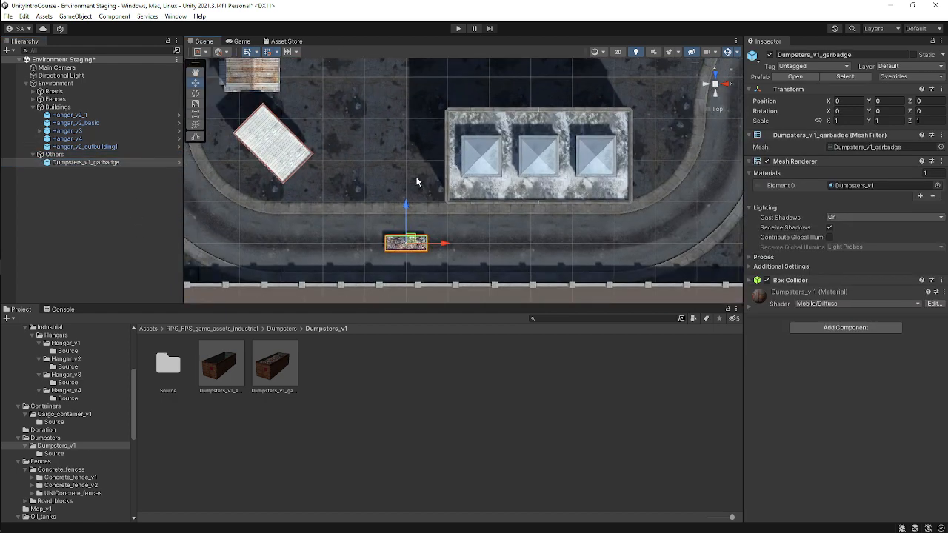
drag(411, 244, 448, 52)
scroll(465, 216, up, 3)
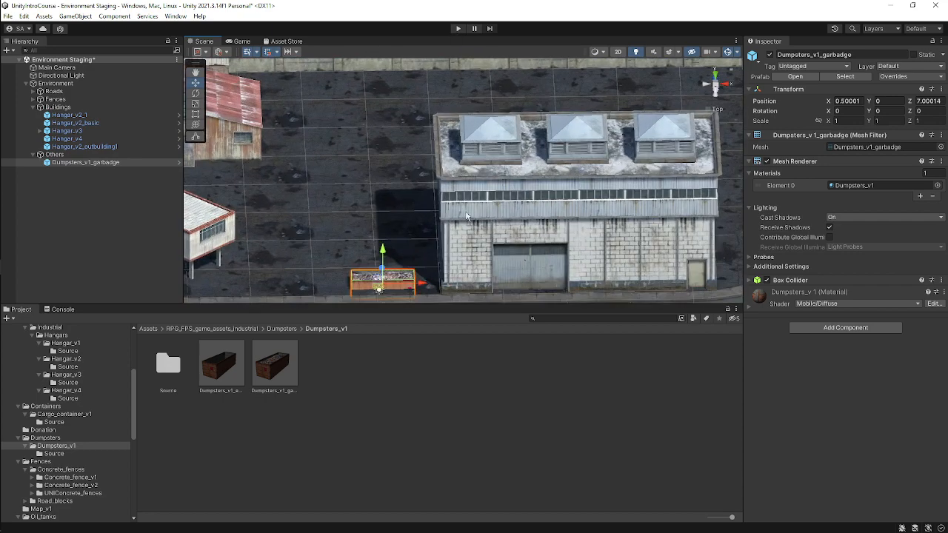
Try lowering the garbage dumpster onto the pavement, then undo the move.
key(f)
drag(463, 152, 465, 111)
alt+drag(533, 190, 542, 142)
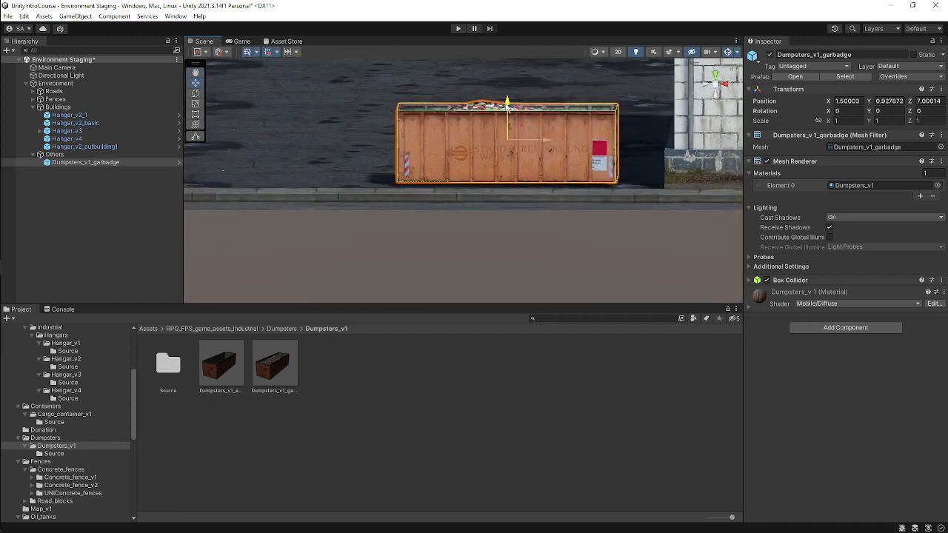
drag(507, 103, 508, 119)
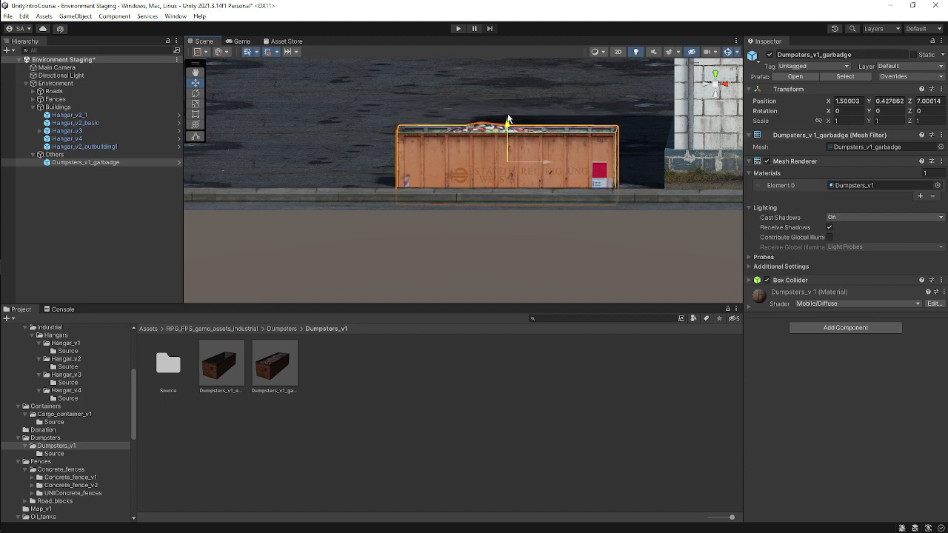
key(ctrl+z)
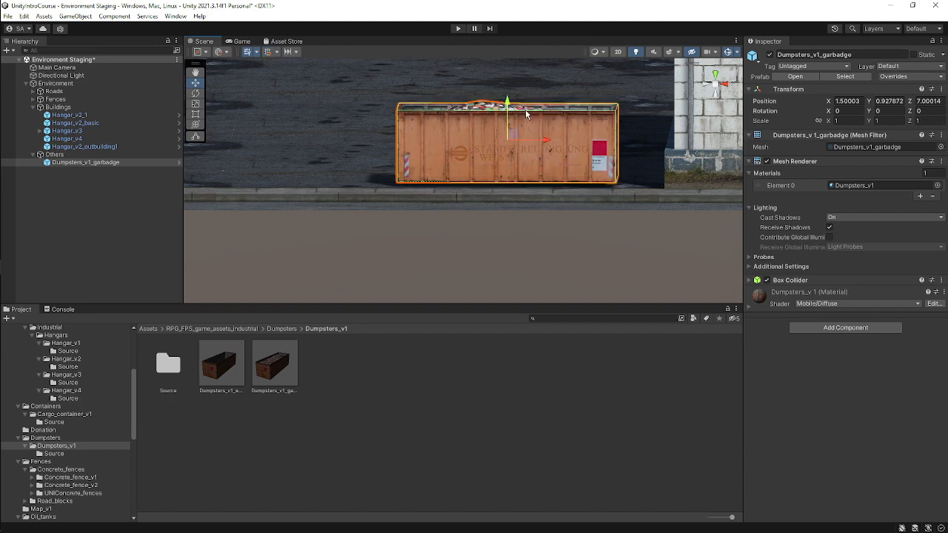
Adjust the garbage dumpster's height to about 0.78 so it rests on the ground.
drag(507, 106, 511, 107)
alt+drag(511, 107, 537, 129)
mouse_move(488, 108)
mouse_down()
mouse_move(486, 129)
mouse_move(482, 106)
mouse_up()
alt+drag(481, 107, 520, 190)
Add the Oil_tank_v1 prefab from the Oil_tanks folder into the Others group.
scroll(481, 140, down, 5)
scroll(496, 170, down, 3)
scroll(520, 190, down, 3)
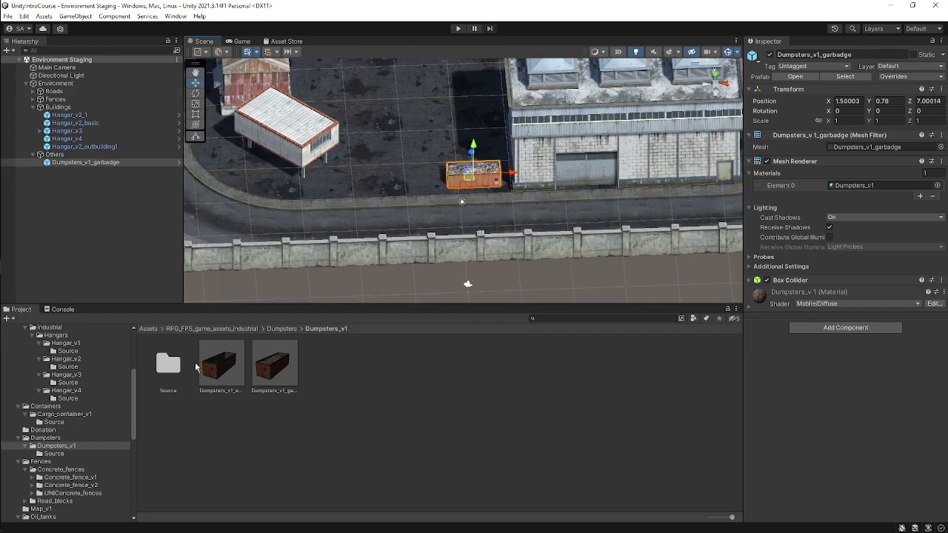
scroll(78, 454, down, 3)
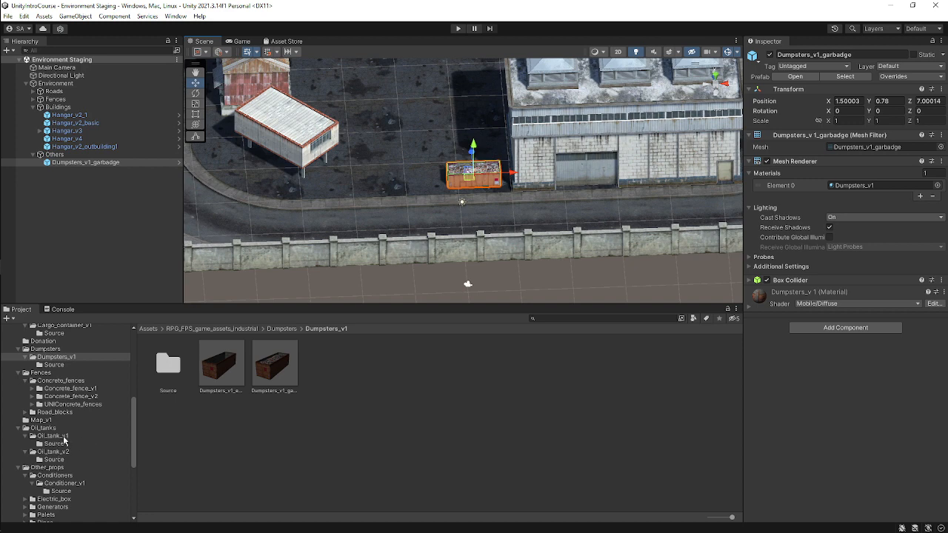
click(63, 437)
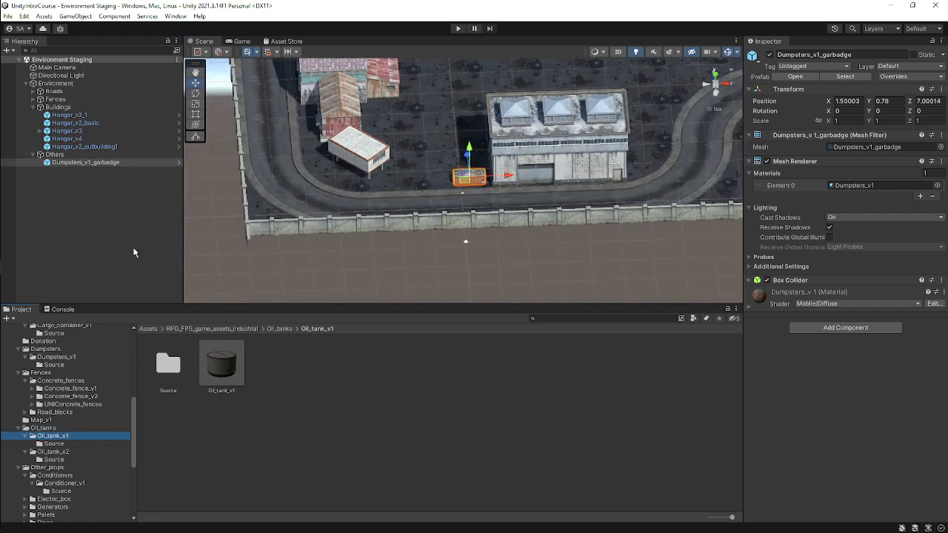
drag(220, 363, 78, 154)
Move the oil tank into the open yard north of the three-skylight hangar in top view.
scroll(473, 177, down, 2)
click(715, 74)
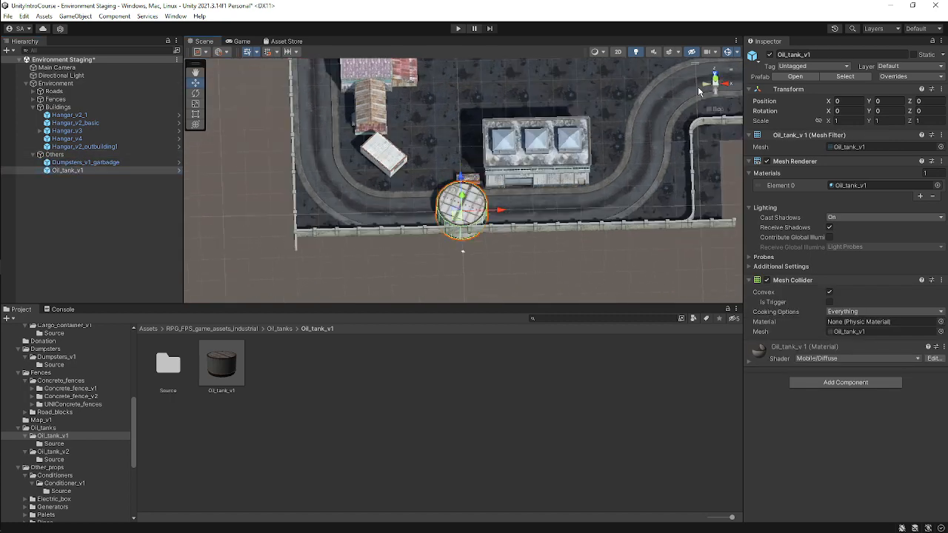
scroll(575, 183, down, 5)
middle_drag(573, 183, 498, 263)
drag(396, 286, 556, 143)
Duplicate the oil tank twice, arrange the three tanks in a triangular cluster, and save the scene.
key(ctrl+d)
key(ctrl+d)
click(523, 148)
click(508, 185)
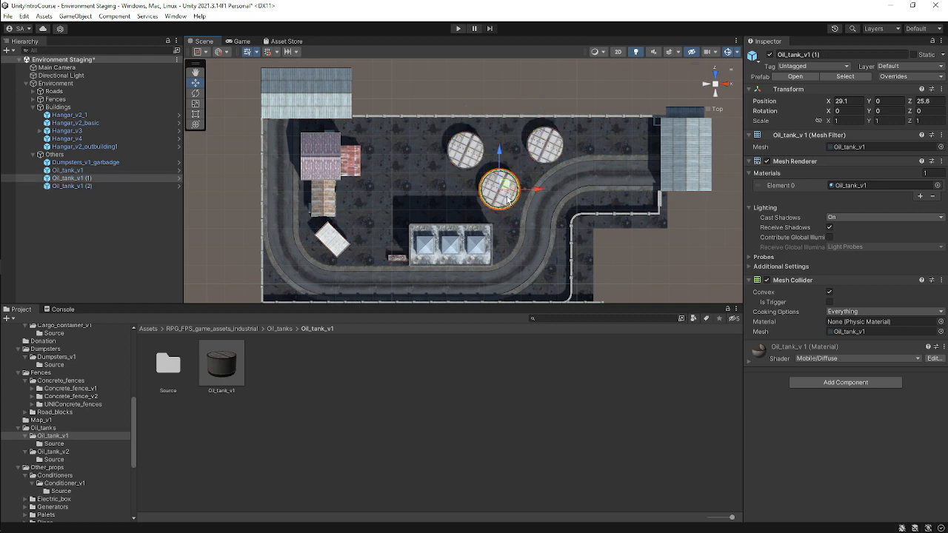
drag(508, 185, 518, 177)
click(475, 153)
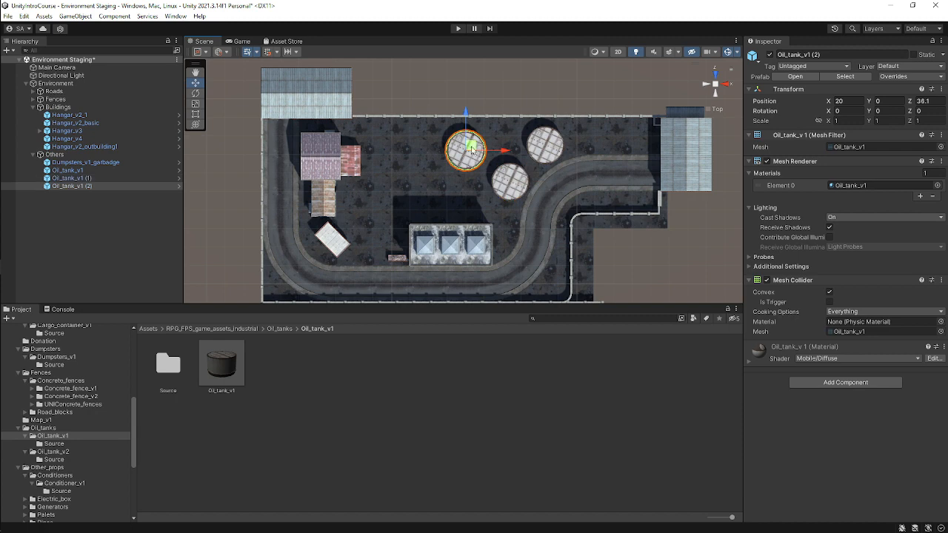
drag(468, 153, 491, 144)
key(ctrl+s)
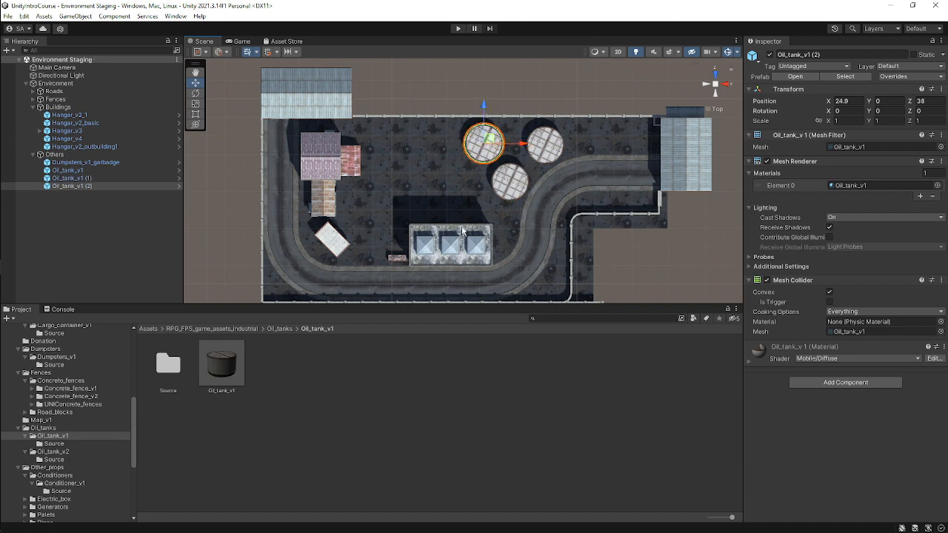
Select all three oil tanks, raise them to a height of about 3.11, and save the scene.
shift+click(513, 184)
shift+click(544, 145)
alt+drag(578, 208, 519, 87)
scroll(579, 243, up, 4)
scroll(581, 246, up, 1)
alt+drag(595, 247, 593, 212)
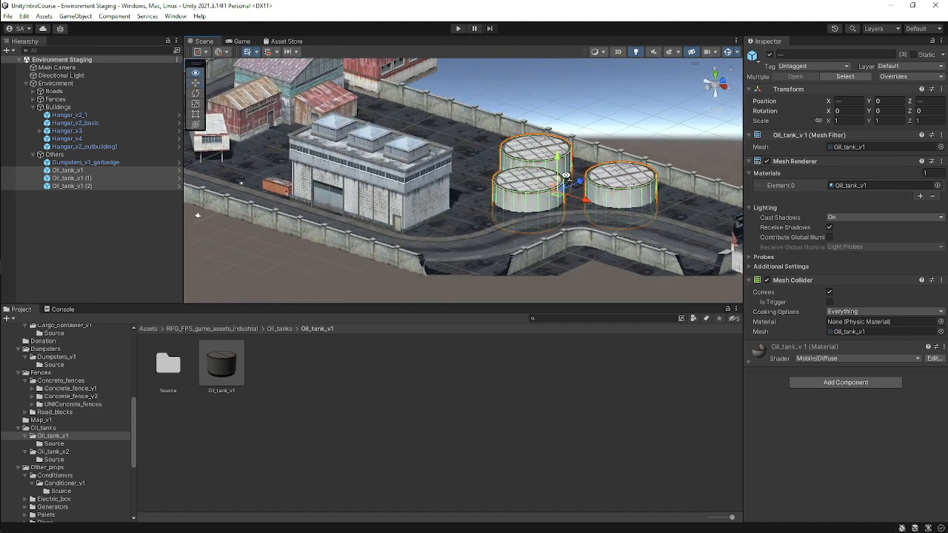
scroll(592, 208, up, 4)
middle_drag(590, 201, 509, 133)
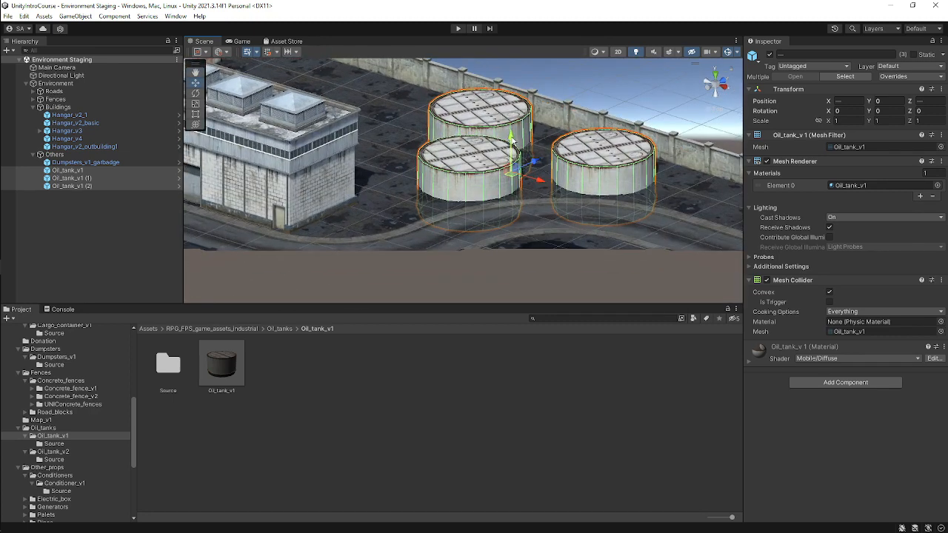
drag(512, 139, 440, 176)
key(ctrl+s)
Inspect the oil tank cluster and surrounding yard from several viewing angles.
scroll(440, 177, down, 3)
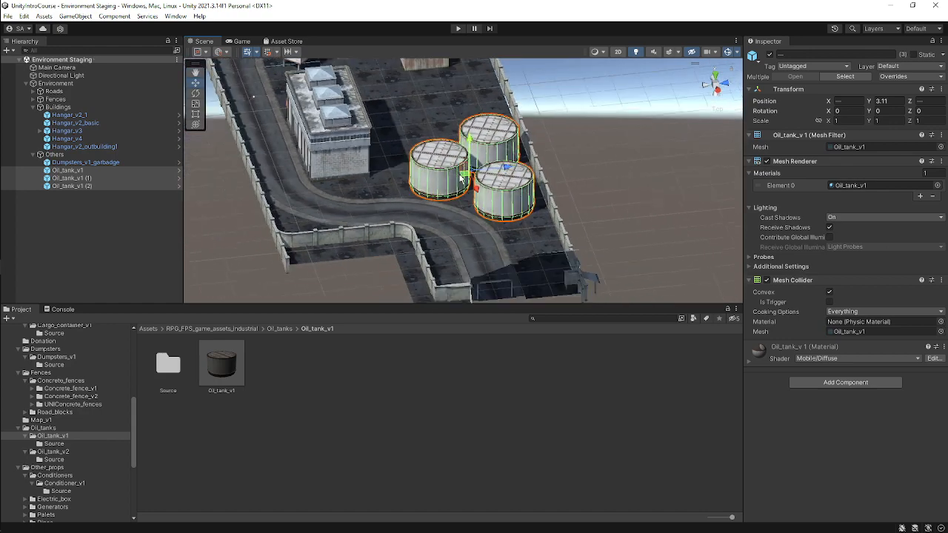
alt+drag(591, 193, 644, 158)
scroll(674, 158, down, 3)
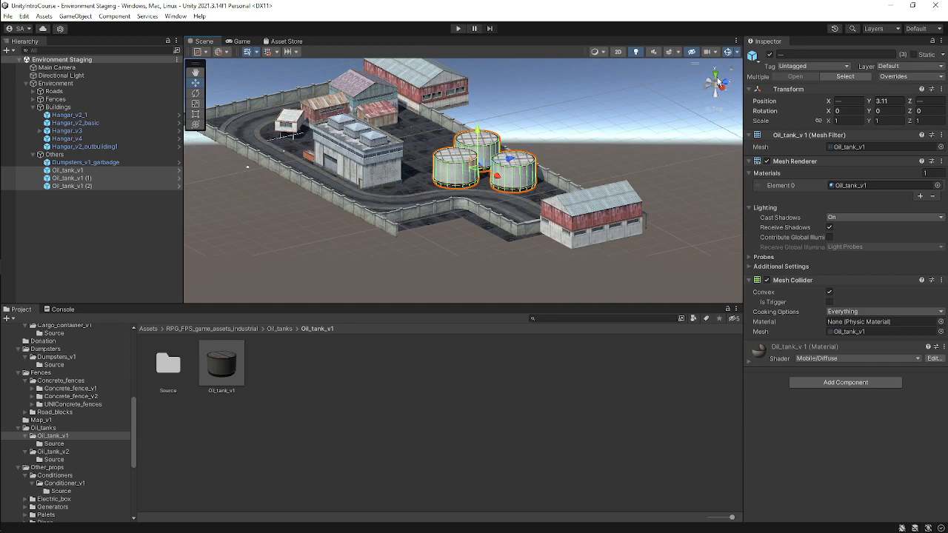
click(715, 72)
scroll(571, 181, up, 1)
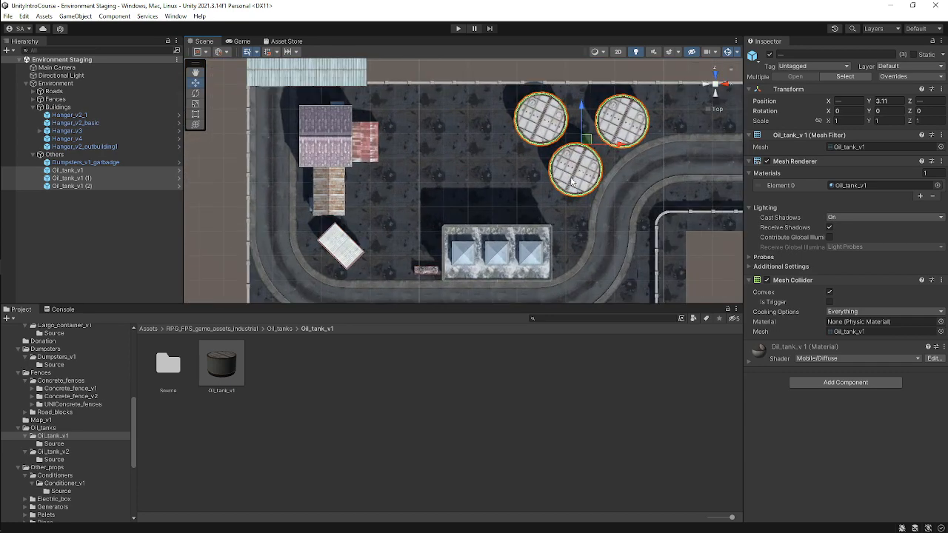
middle_drag(571, 179, 492, 142)
middle_drag(418, 169, 543, 175)
scroll(499, 175, up, 3)
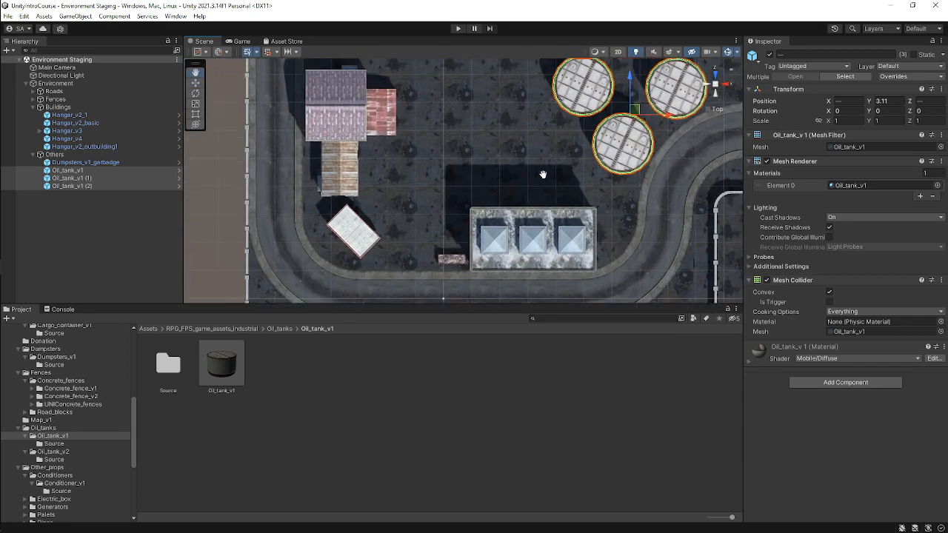
scroll(543, 174, up, 1)
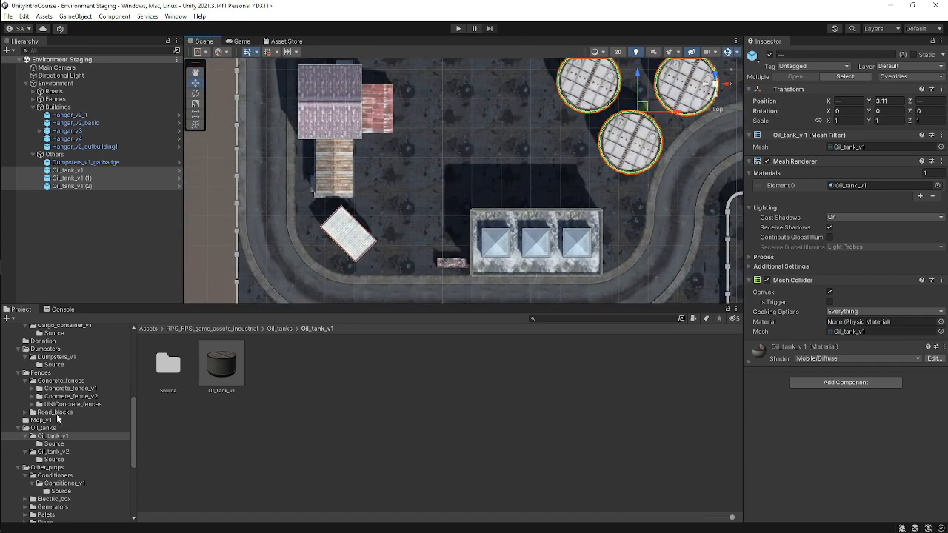
Add the Generator_v1 prefab from the Other_props Generators folder into the Others group.
click(68, 468)
click(71, 477)
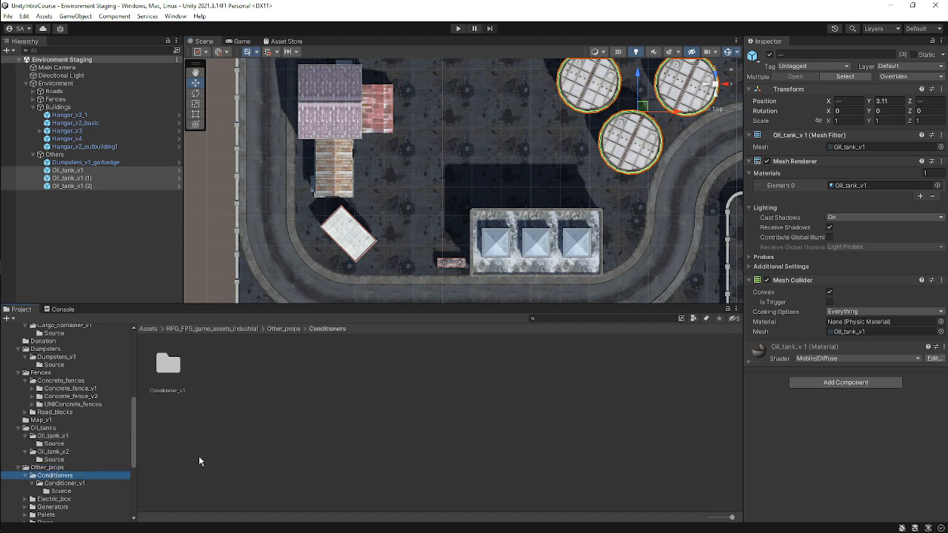
click(94, 484)
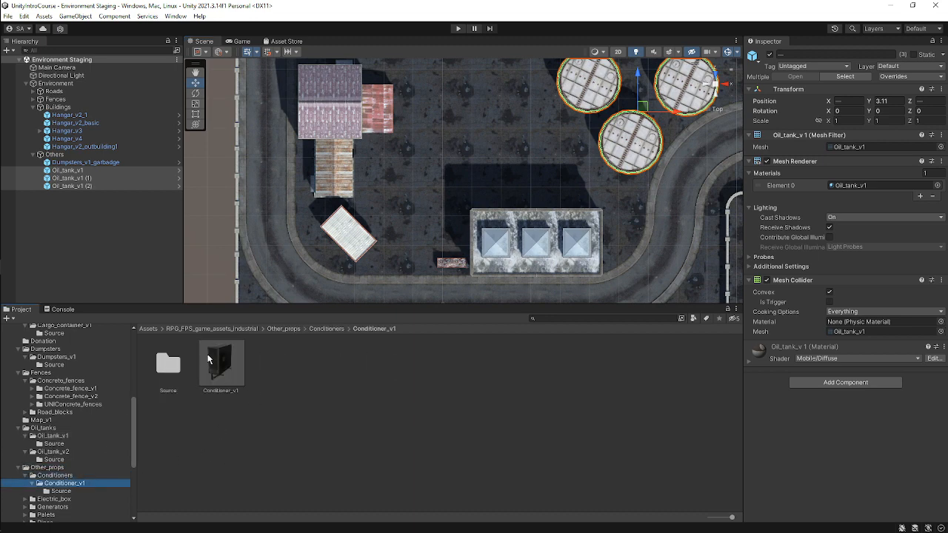
scroll(118, 470, down, 3)
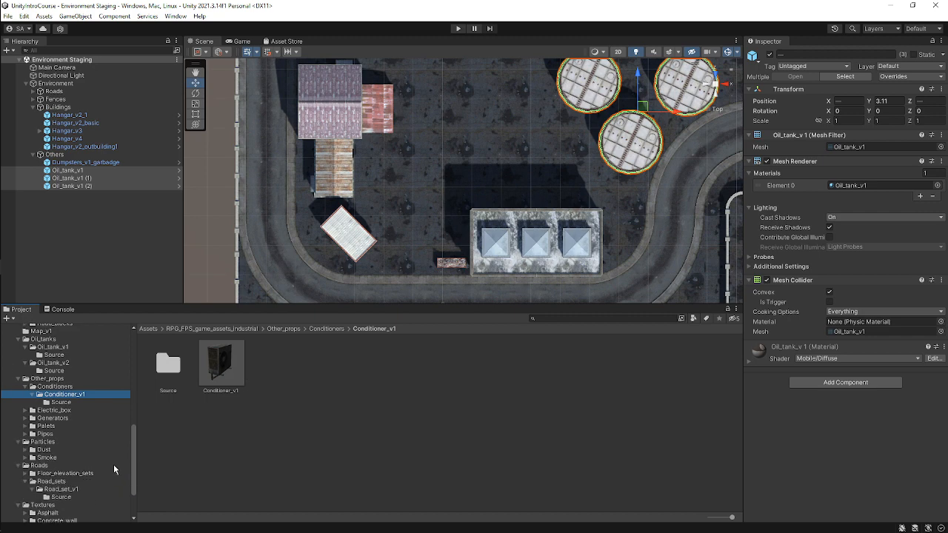
click(24, 419)
click(32, 427)
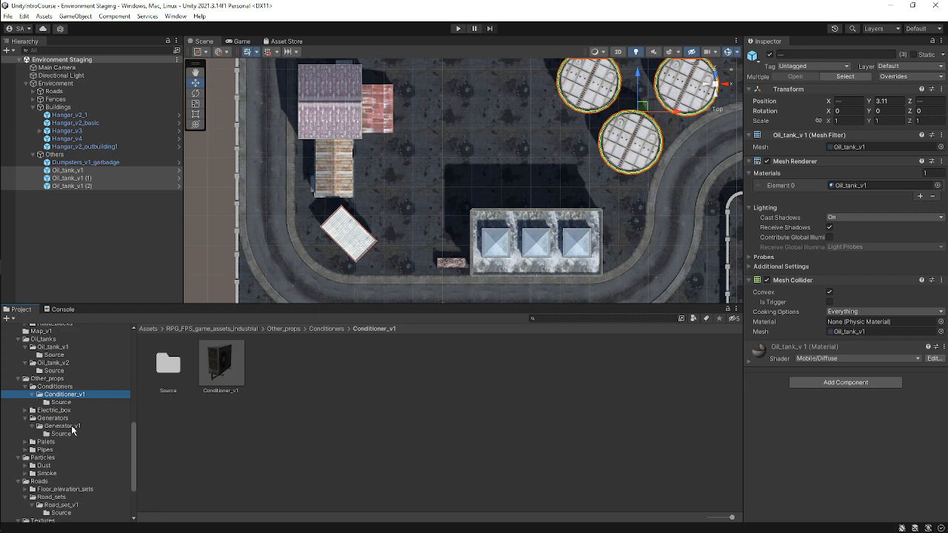
click(72, 427)
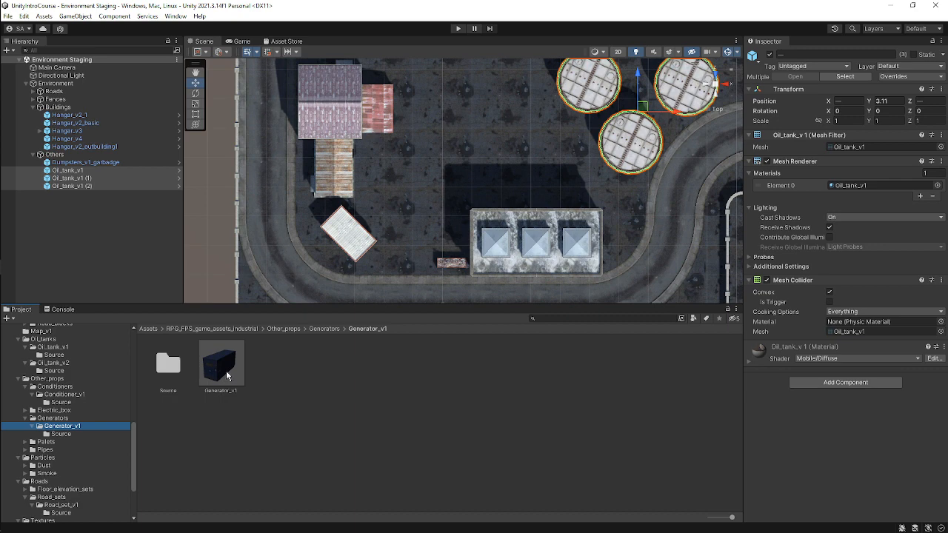
drag(227, 376, 120, 155)
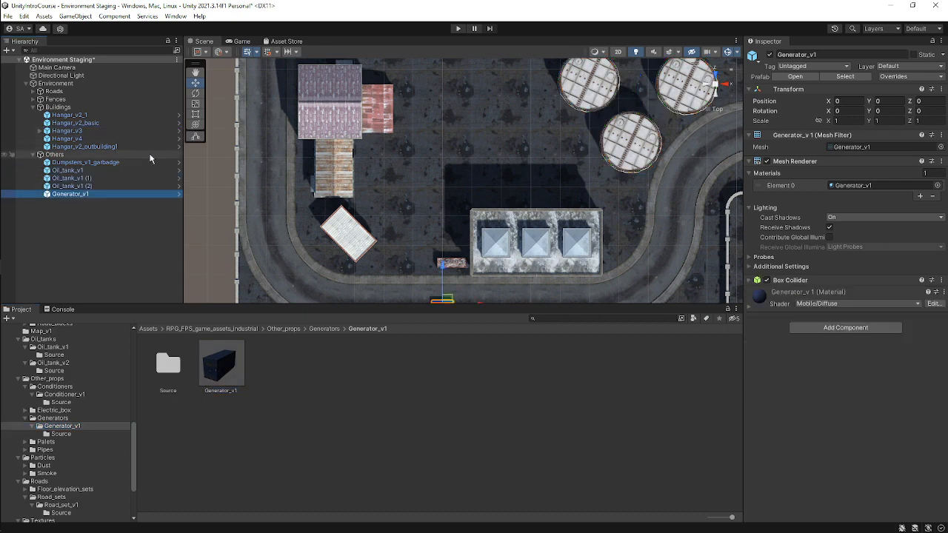
Place the generator beside the hangar's east end and set its Y rotation to 90.
scroll(460, 219, down, 2)
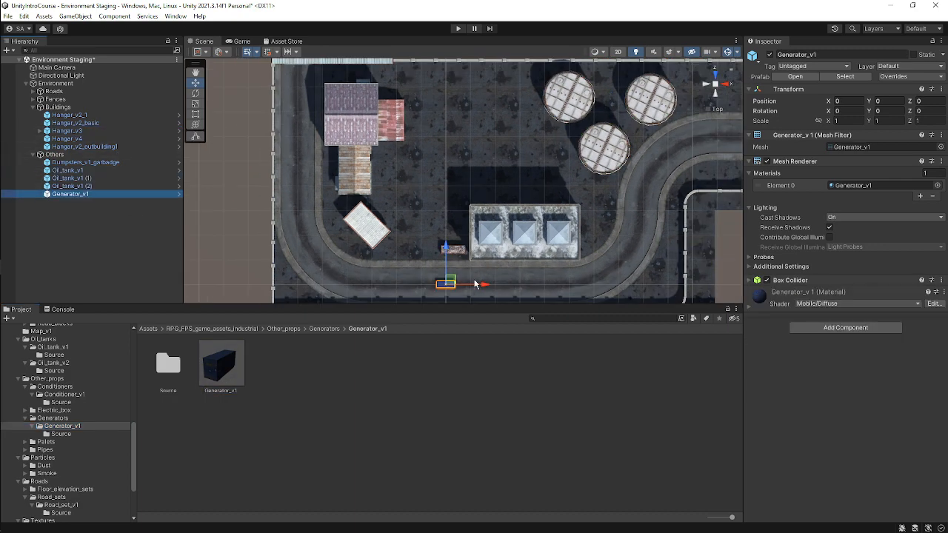
drag(476, 284, 622, 245)
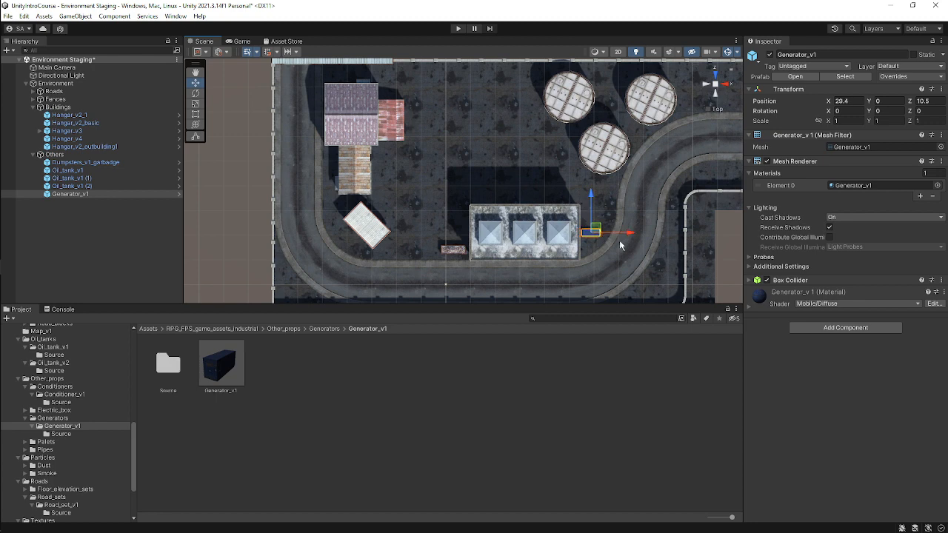
click(886, 111)
text(90)
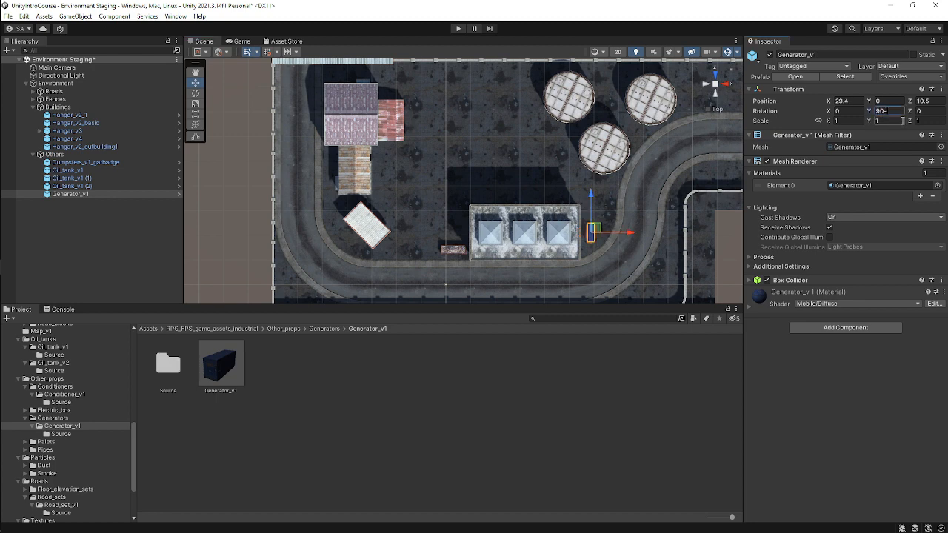
text(f)
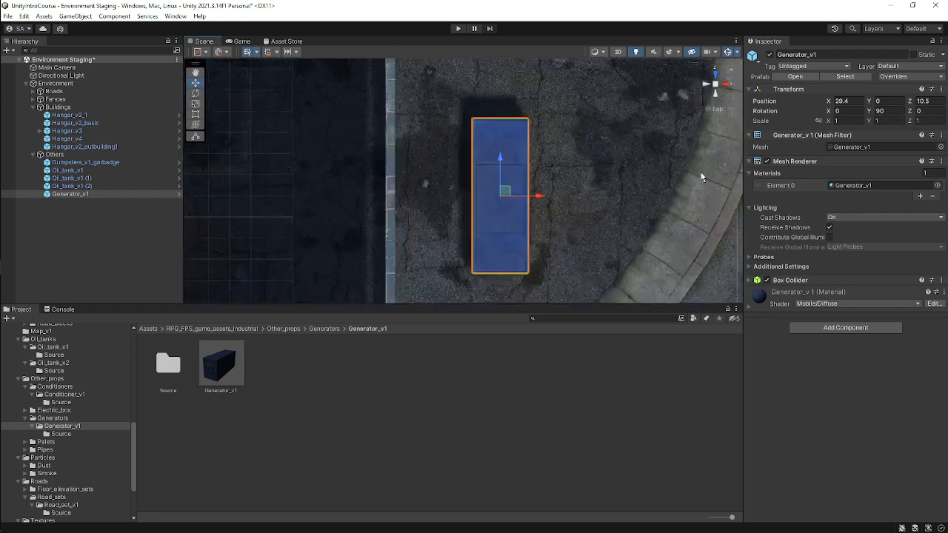
Position the generator against the hangar wall at about X 27.87, Y 1.09, Z 8.28 and save the scene.
alt+drag(544, 170, 311, 77)
scroll(502, 202, down, 3)
scroll(459, 178, down, 4)
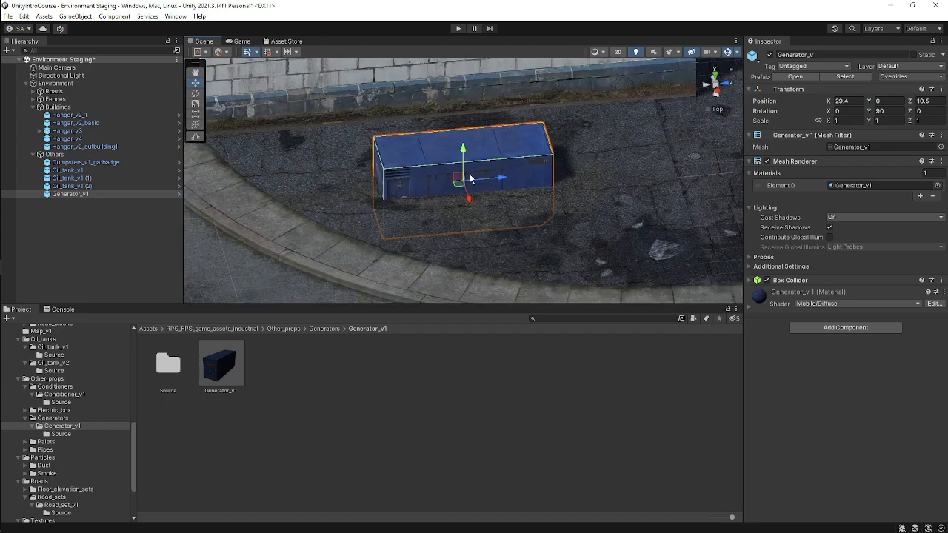
drag(465, 152, 471, 121)
mouse_move(437, 152)
alt+mouse_down()
mouse_move(530, 183)
mouse_move(446, 144)
alt+mouse_up()
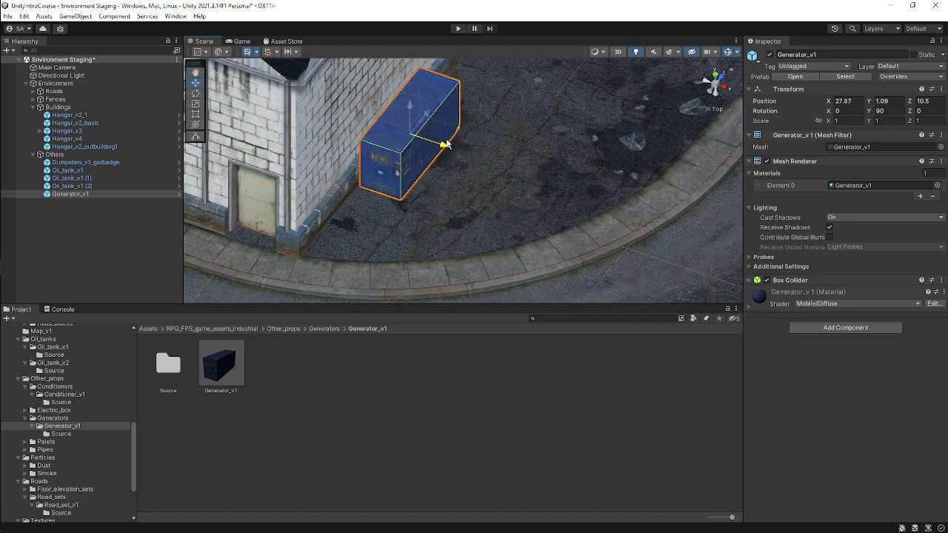
scroll(463, 175, down, 1)
alt+drag(462, 175, 437, 123)
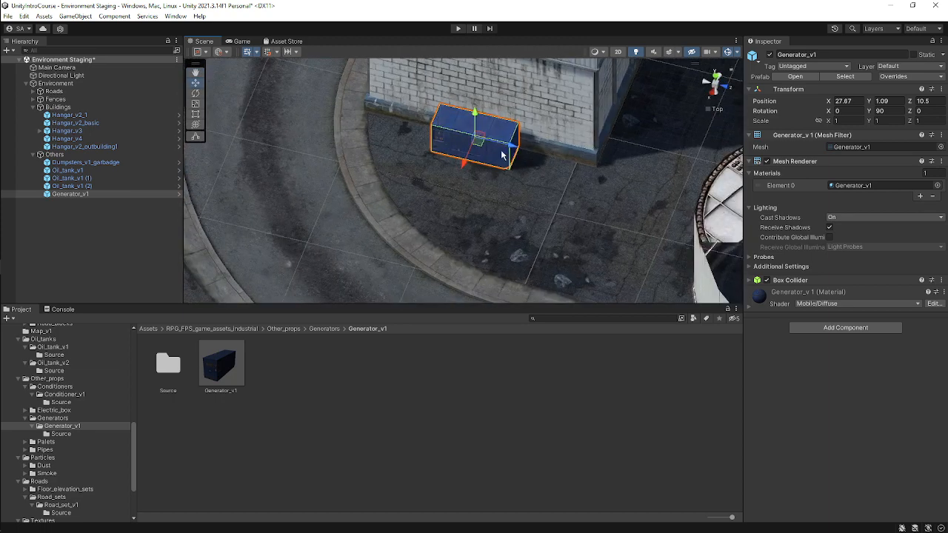
drag(501, 155, 464, 133)
scroll(454, 177, down, 1)
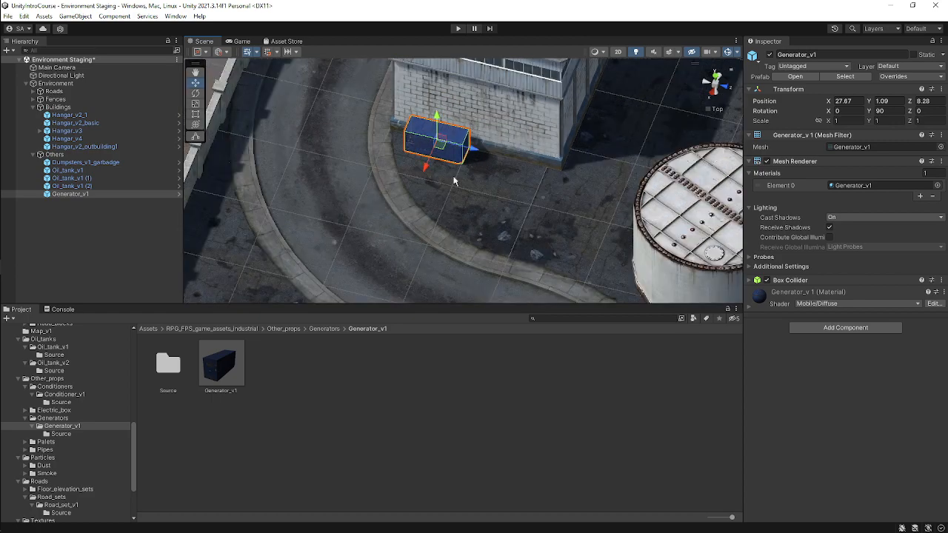
scroll(454, 180, down, 4)
alt+drag(455, 180, 669, 147)
key(ctrl+s)
Add the Industrial_pipe_v1 prefab from the Other_props Pipes Industrial_pipes folder into the Others group.
scroll(501, 218, down, 3)
middle_drag(454, 158, 550, 220)
scroll(61, 441, down, 3)
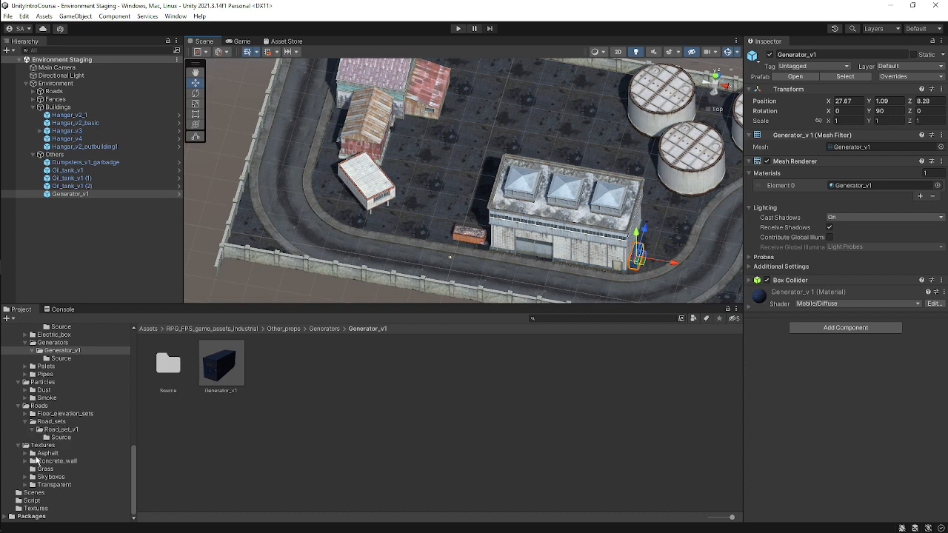
click(30, 414)
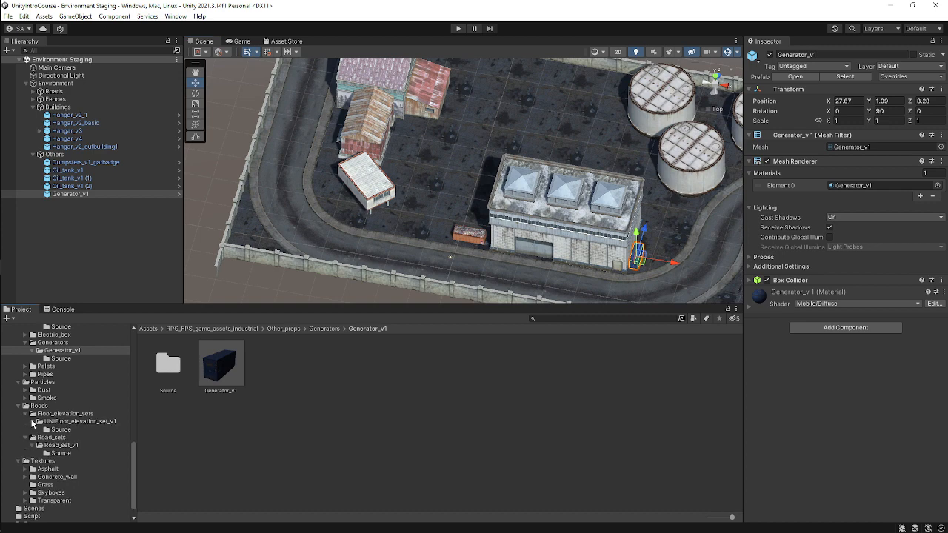
scroll(26, 390, up, 2)
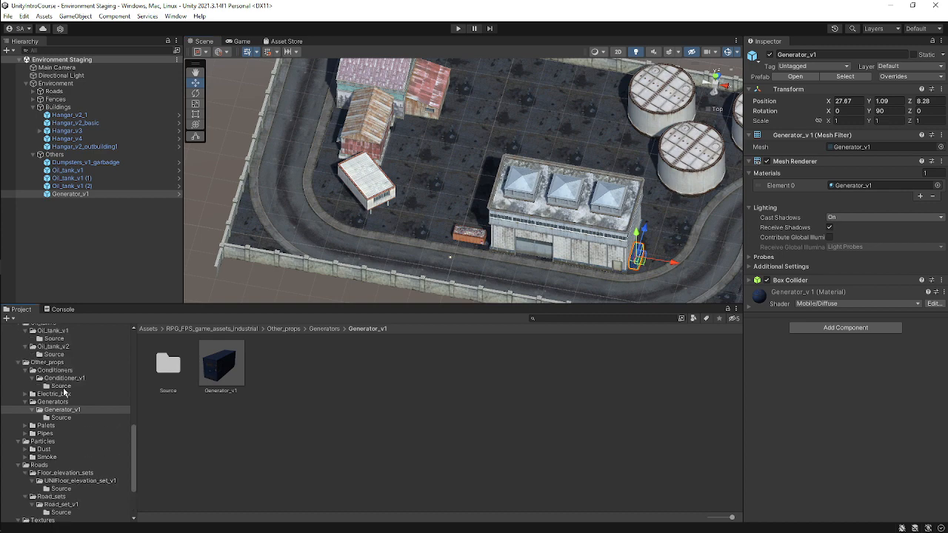
click(25, 433)
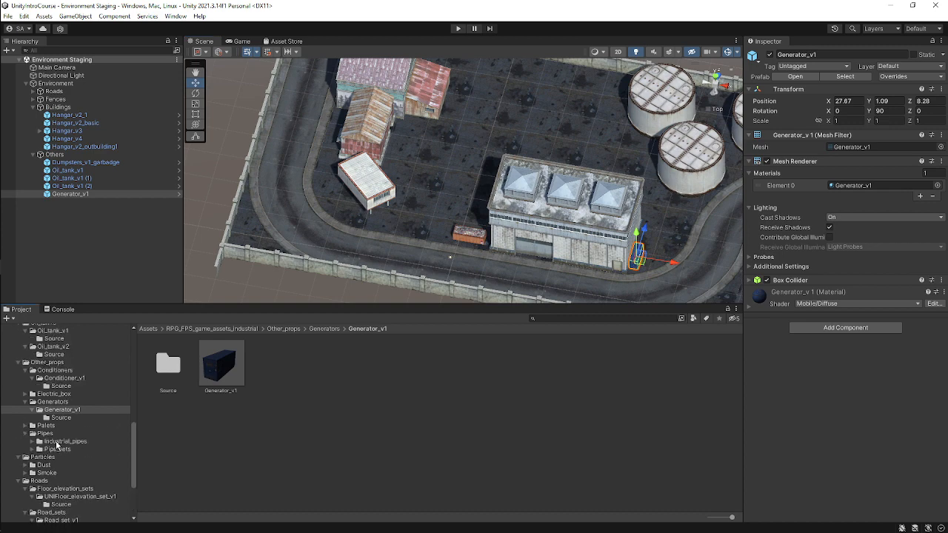
click(57, 442)
click(32, 441)
click(61, 449)
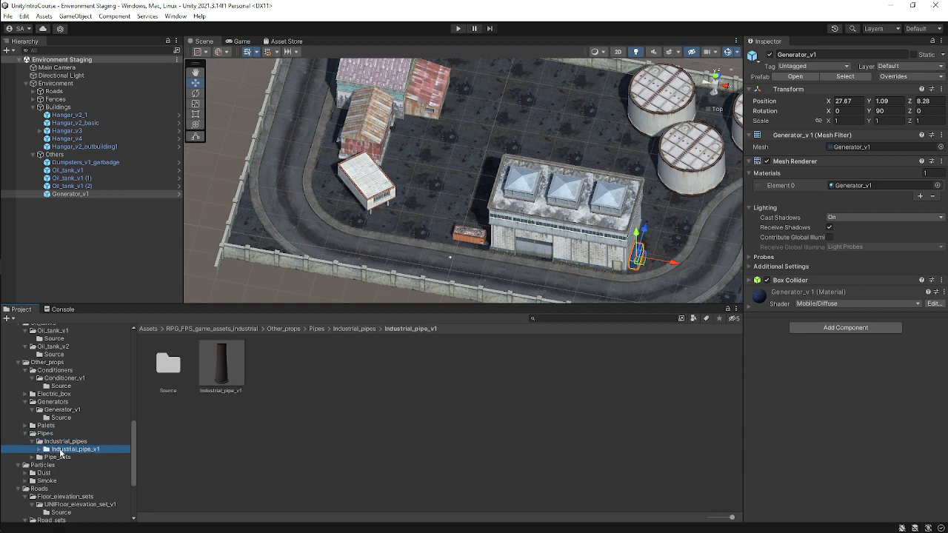
click(235, 373)
drag(231, 381, 108, 156)
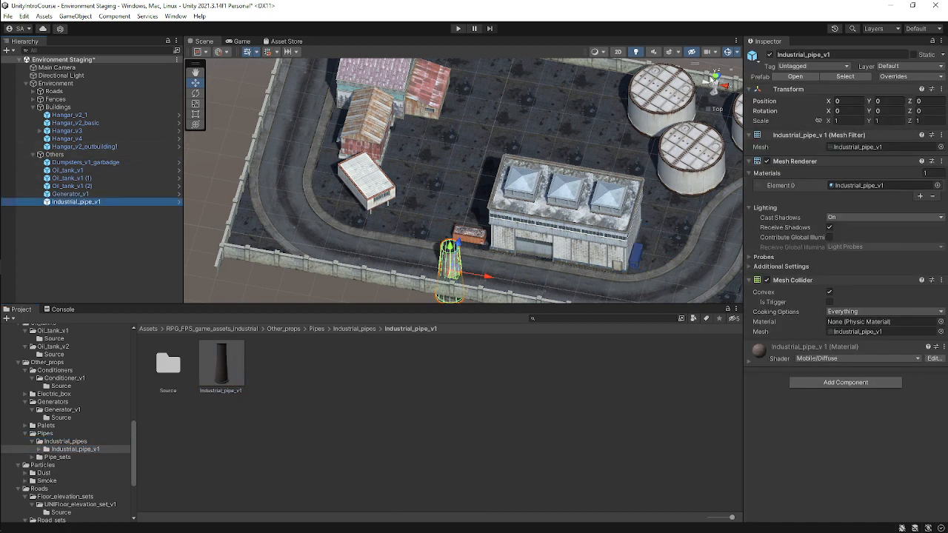
Switch to top view and move the industrial pipe beside the oil tanks on the west side.
click(713, 78)
middle_drag(492, 226, 412, 263)
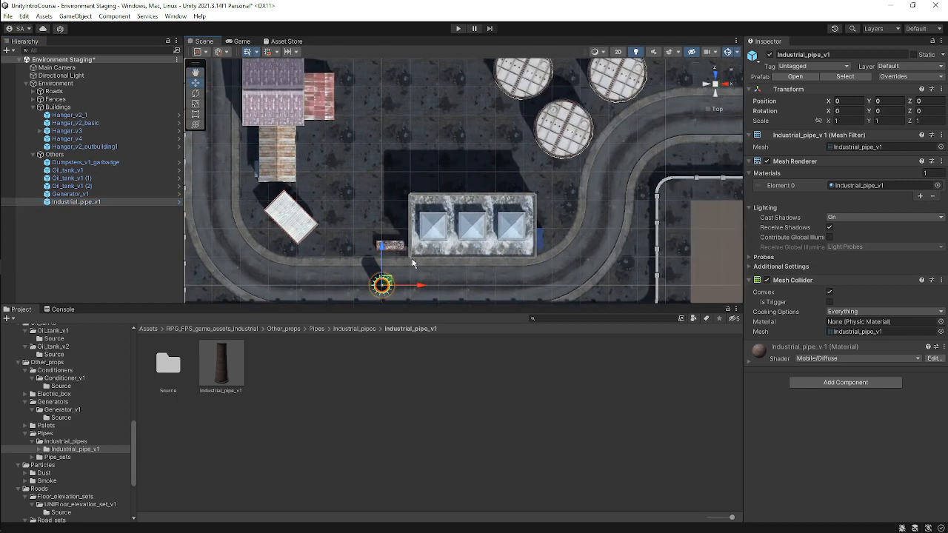
drag(387, 282, 469, 94)
key(f)
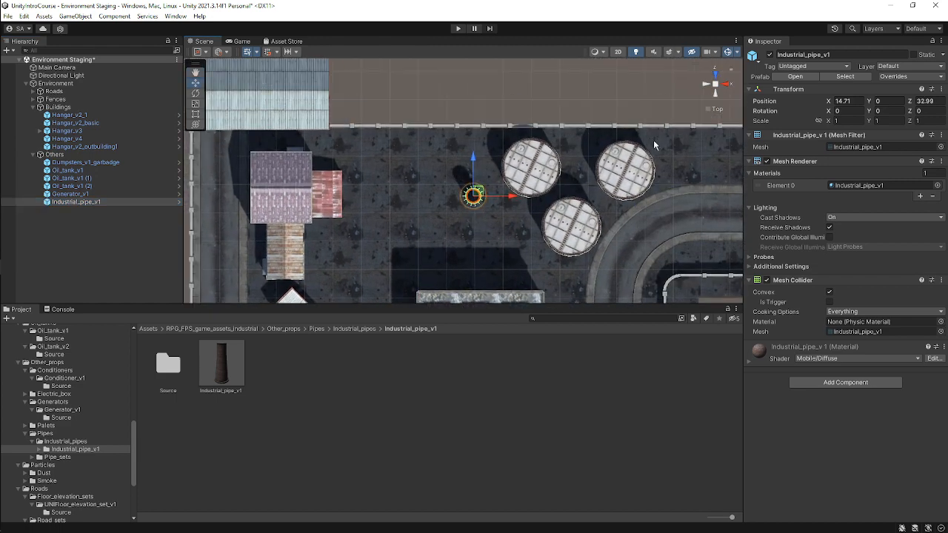
mouse_move(479, 194)
mouse_down()
mouse_move(468, 152)
mouse_move(467, 192)
mouse_move(471, 177)
mouse_up()
Duplicate the pipe twice and line the copies up in a column at about X 12.79, Z 34.21 and Z 27.25.
key(ctrl+d)
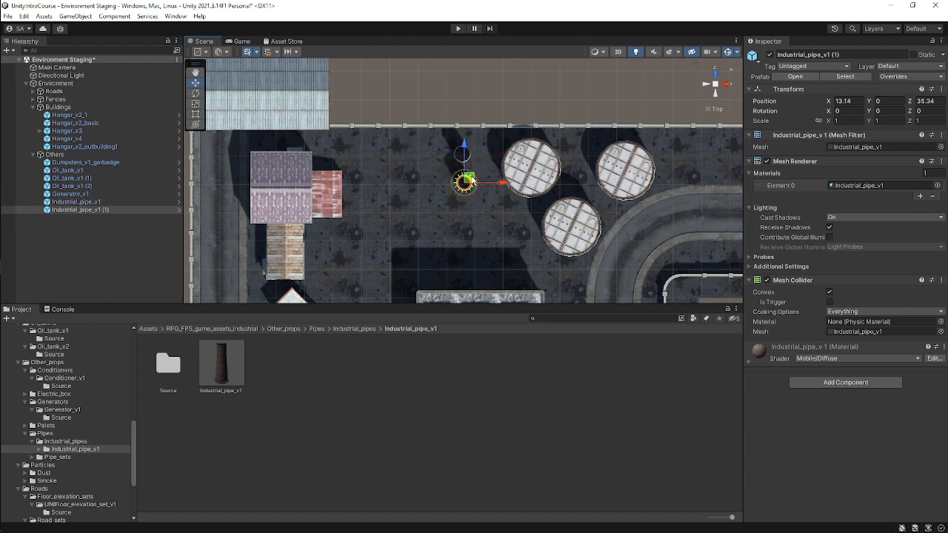
key(ctrl+z)
drag(462, 117, 468, 152)
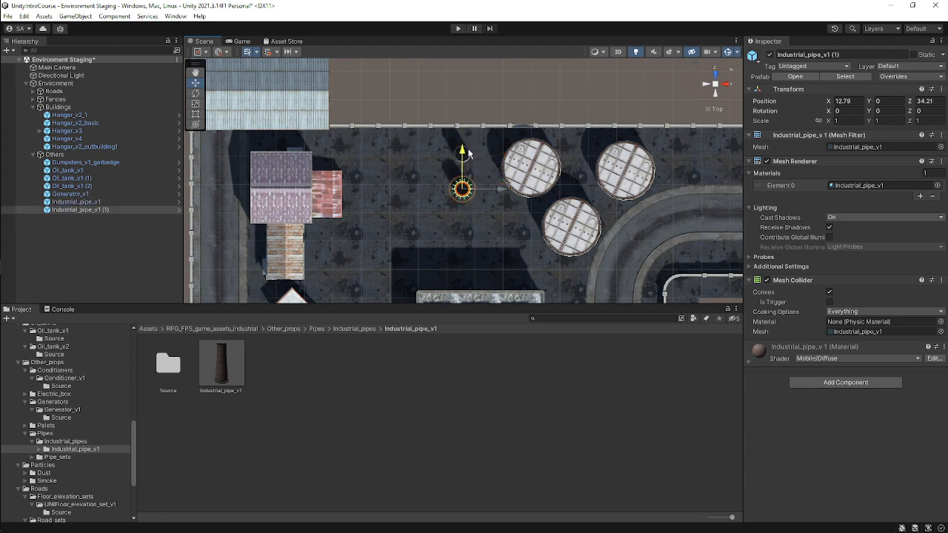
key(ctrl+d)
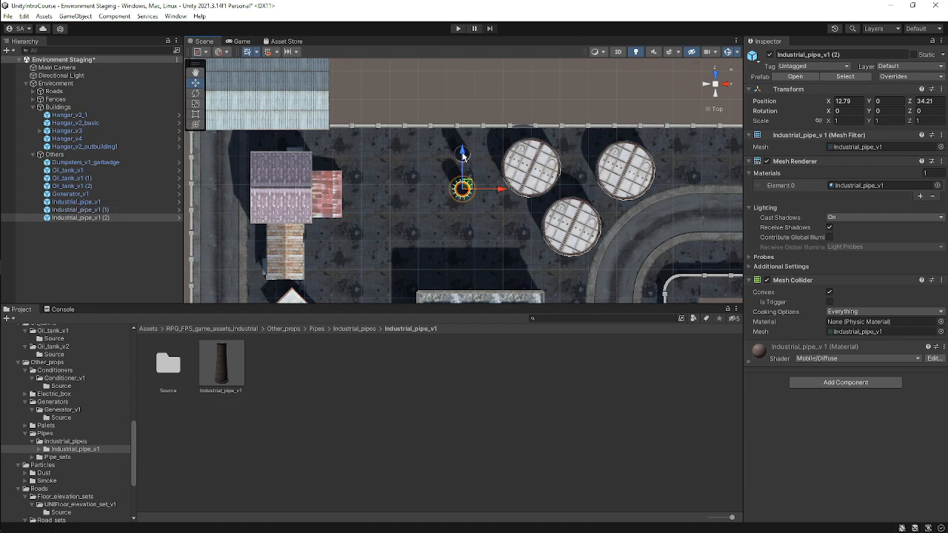
drag(463, 154, 463, 194)
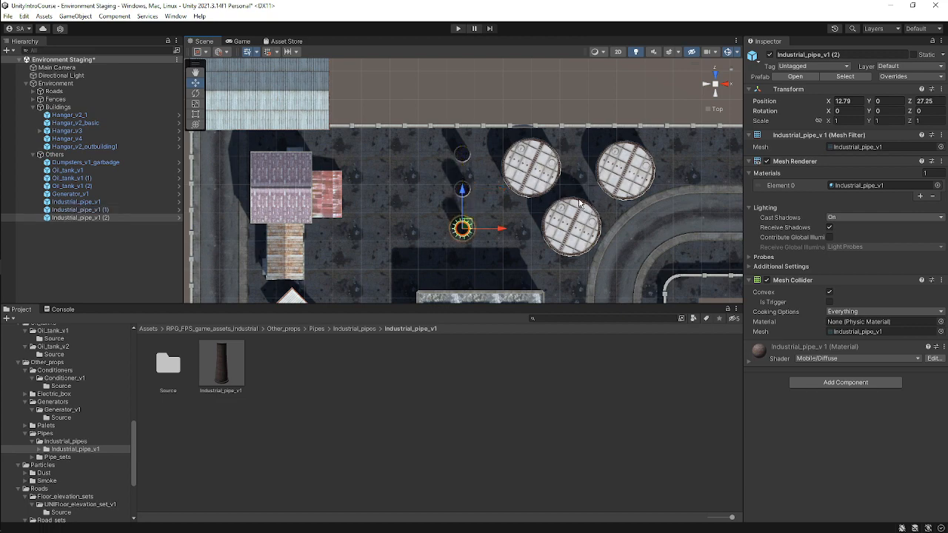
Select all three pipes and raise them to about Y 5.61.
alt+drag(580, 202, 468, 188)
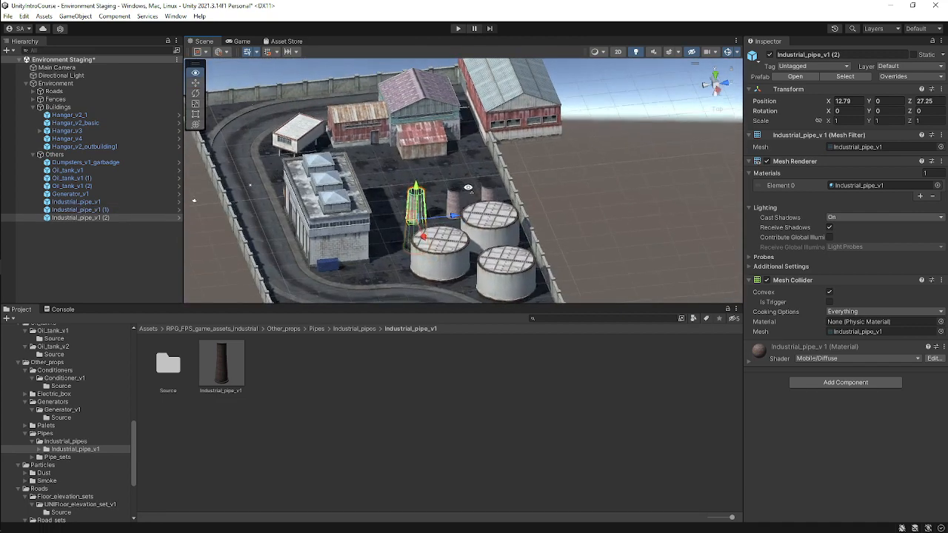
scroll(470, 207, up, 1)
shift+click(458, 198)
shift+click(491, 197)
scroll(488, 202, up, 5)
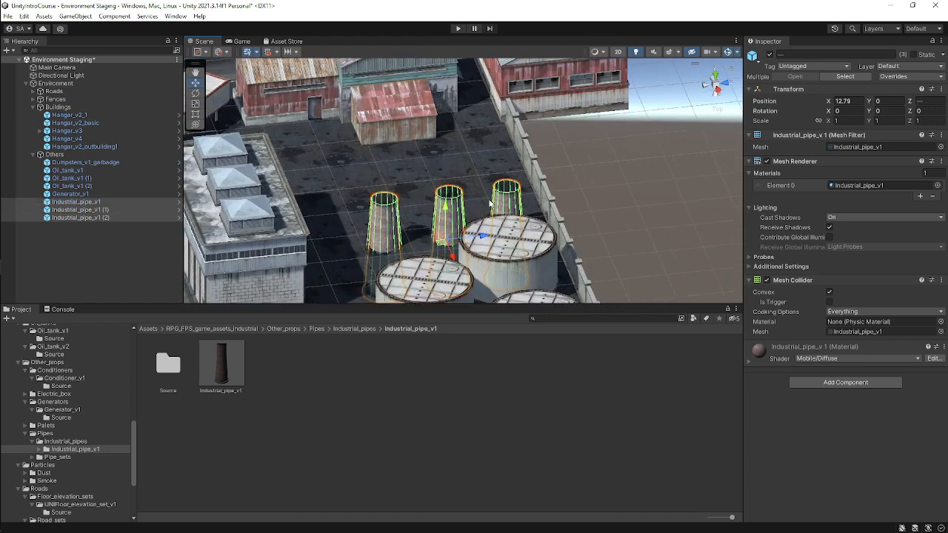
scroll(489, 202, up, 1)
drag(441, 229, 449, 161)
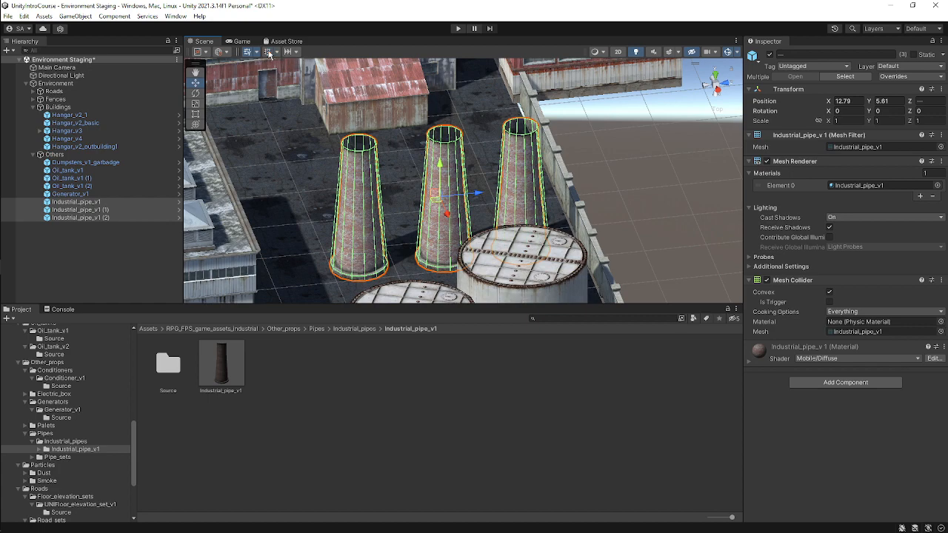
Reselect the three pipes, shift them along X to about 16.0, and save the scene.
alt+drag(279, 107, 573, 127)
scroll(573, 129, down, 5)
click(381, 124)
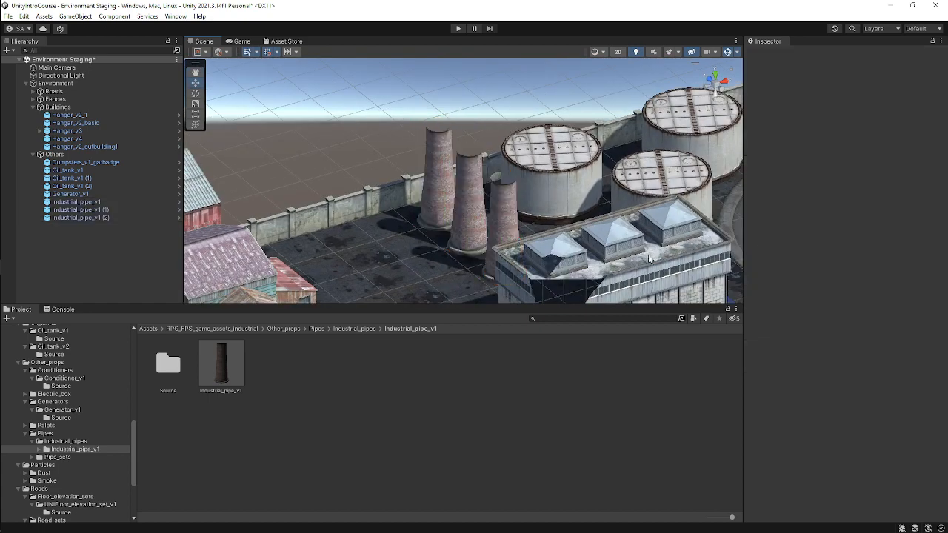
scroll(563, 216, down, 4)
alt+drag(563, 216, 548, 314)
click(469, 234)
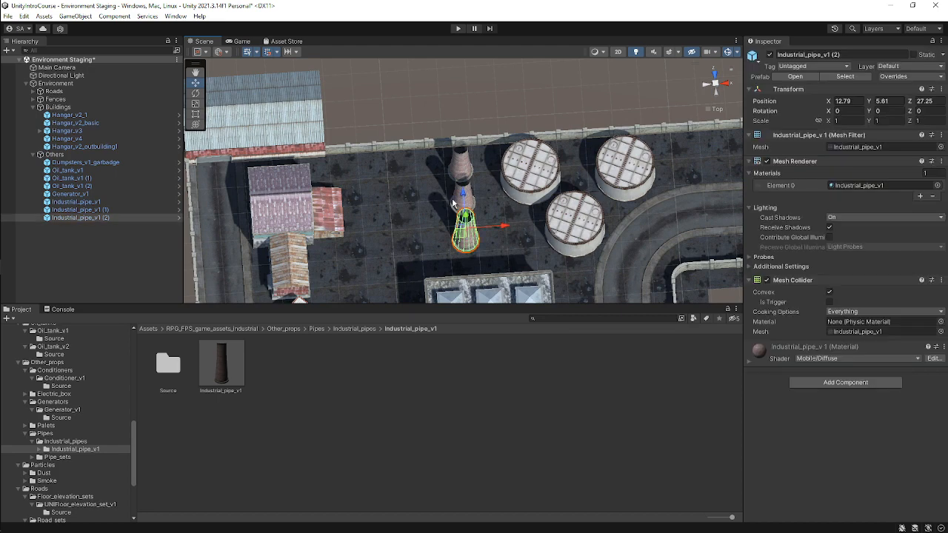
shift+click(459, 186)
shift+click(461, 164)
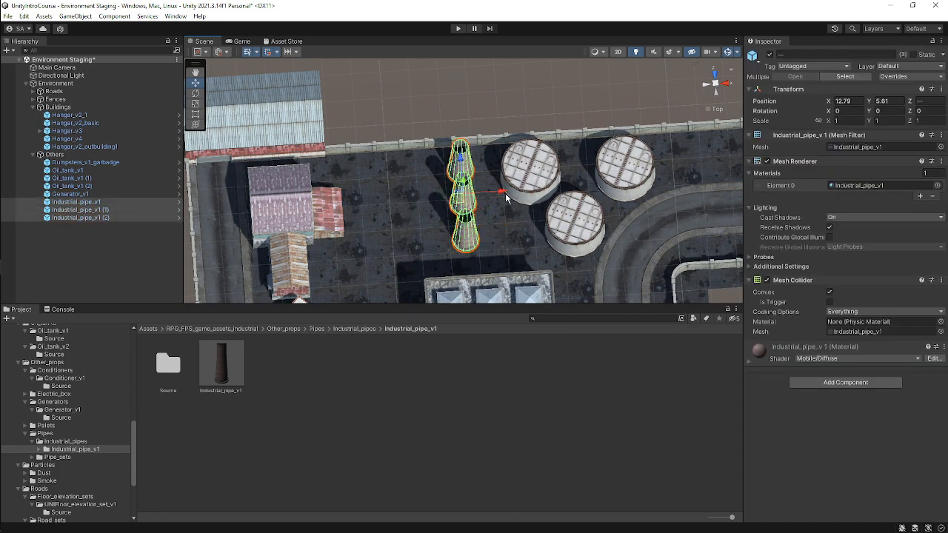
drag(506, 195, 521, 195)
key(ctrl+s)
Examine the pipe column and oil tanks from an isometric overview of the yard.
scroll(520, 196, down, 5)
alt+drag(586, 170, 542, 237)
scroll(542, 237, up, 3)
click(713, 87)
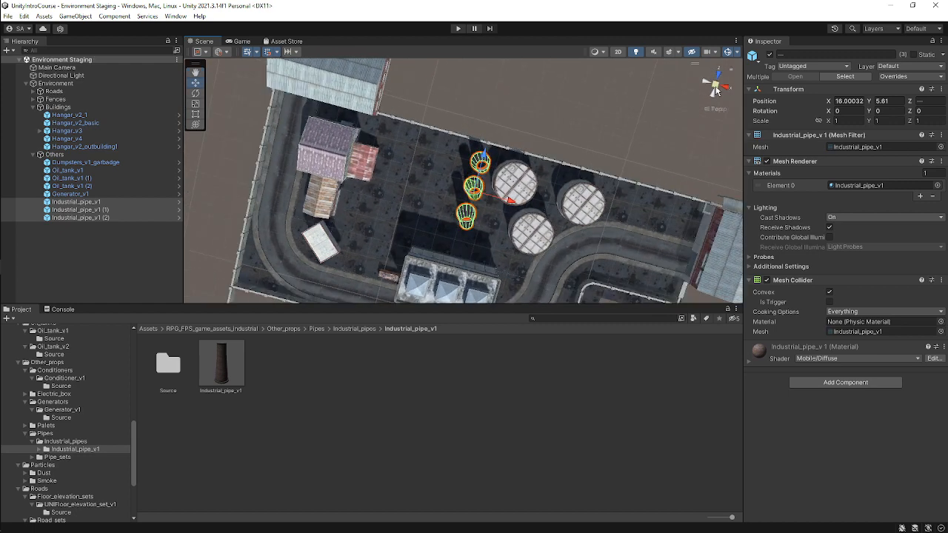
click(716, 87)
scroll(624, 192, down, 3)
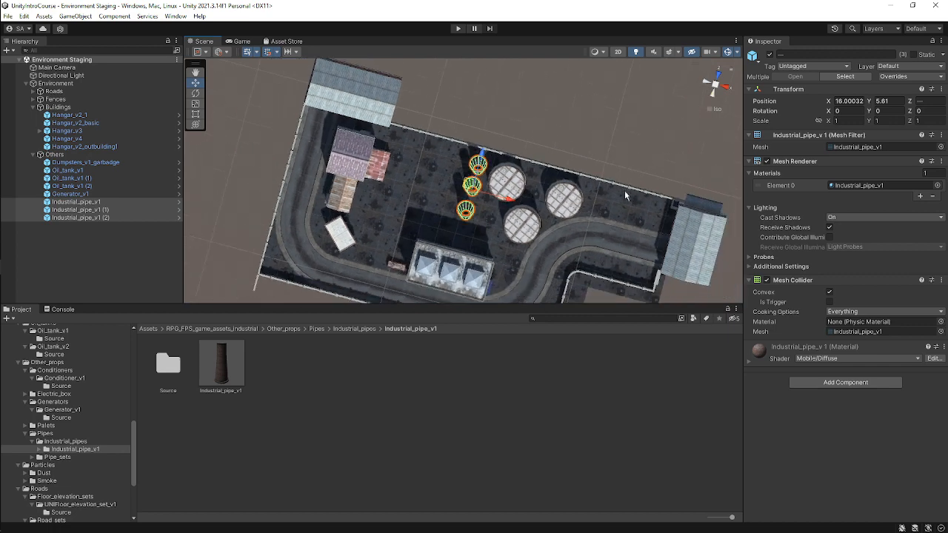
middle_drag(238, 245, 290, 191)
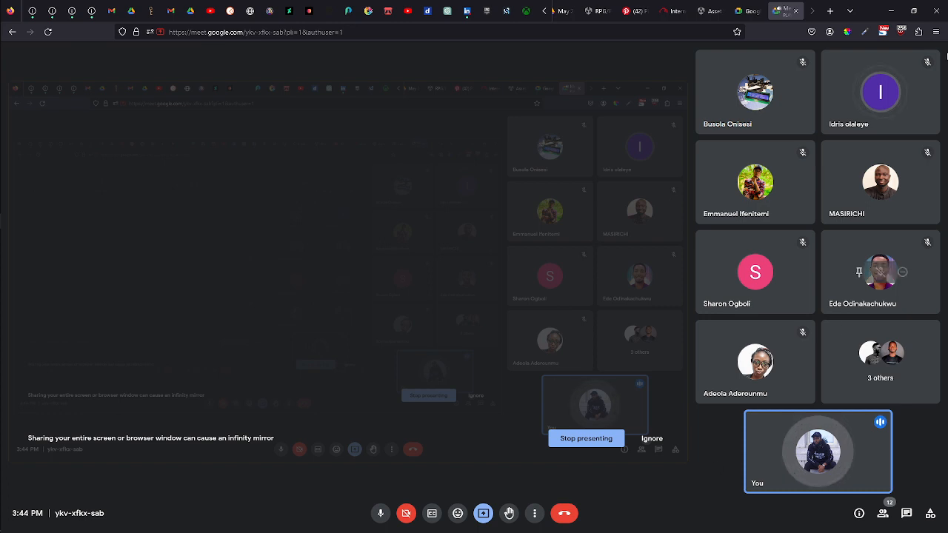
Return from the Meet window to Unity and examine the pipe column from several angles and top view.
click(892, 11)
right_drag(615, 220, 635, 61)
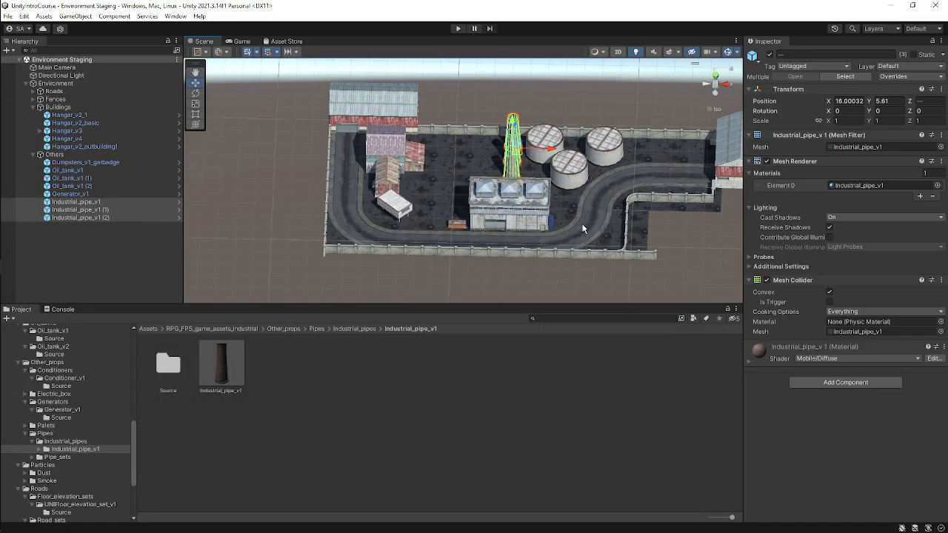
scroll(585, 162, up, 4)
middle_drag(559, 158, 524, 158)
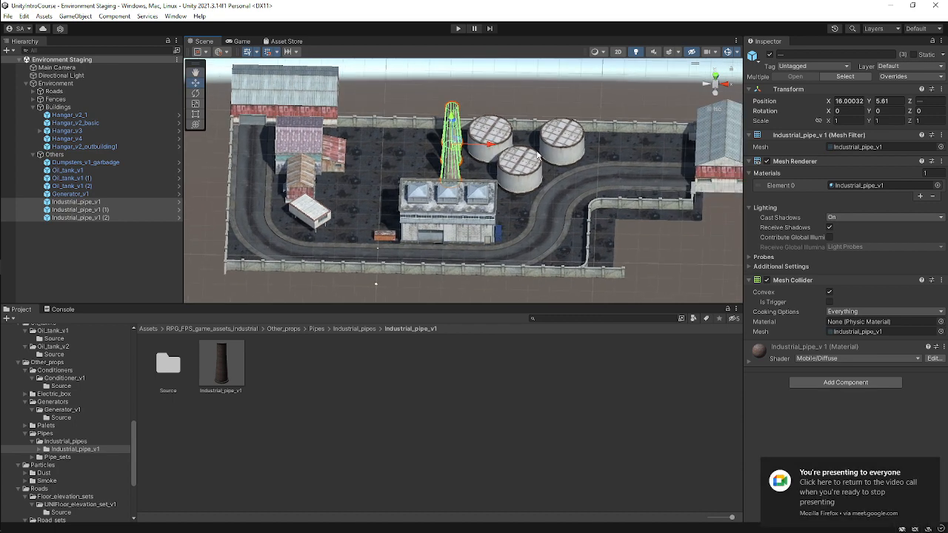
right_drag(538, 156, 541, 222)
middle_drag(502, 165, 531, 239)
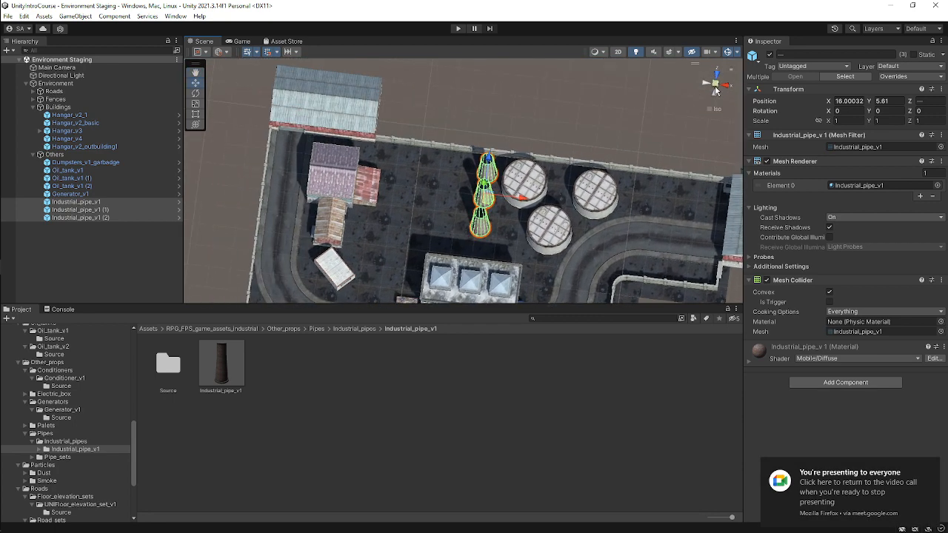
click(716, 85)
click(715, 85)
right_drag(690, 174, 712, 77)
click(715, 77)
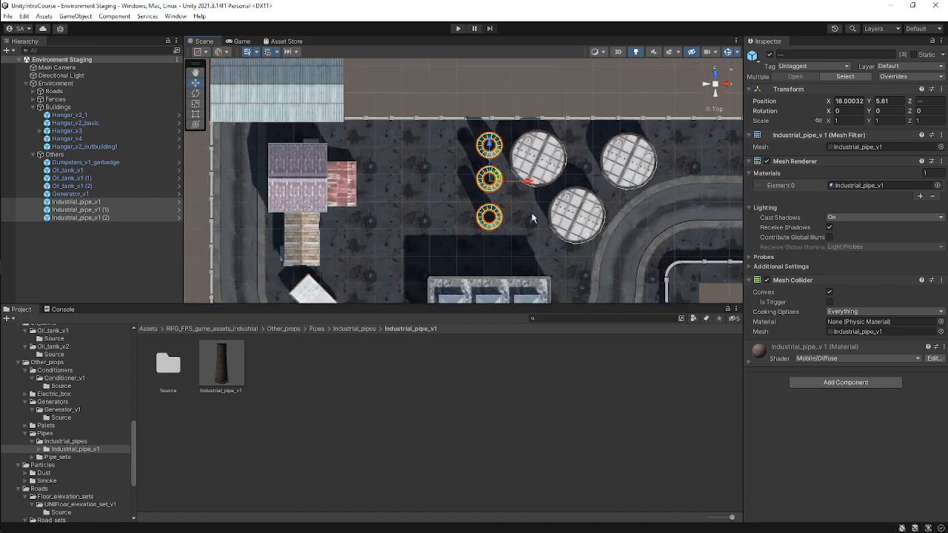
Duplicate the southernmost pipe and place the copy southeast of it at about X 22.5, Z 23.0.
middle_drag(492, 246, 459, 164)
scroll(460, 163, up, 4)
middle_drag(516, 131, 472, 204)
click(415, 197)
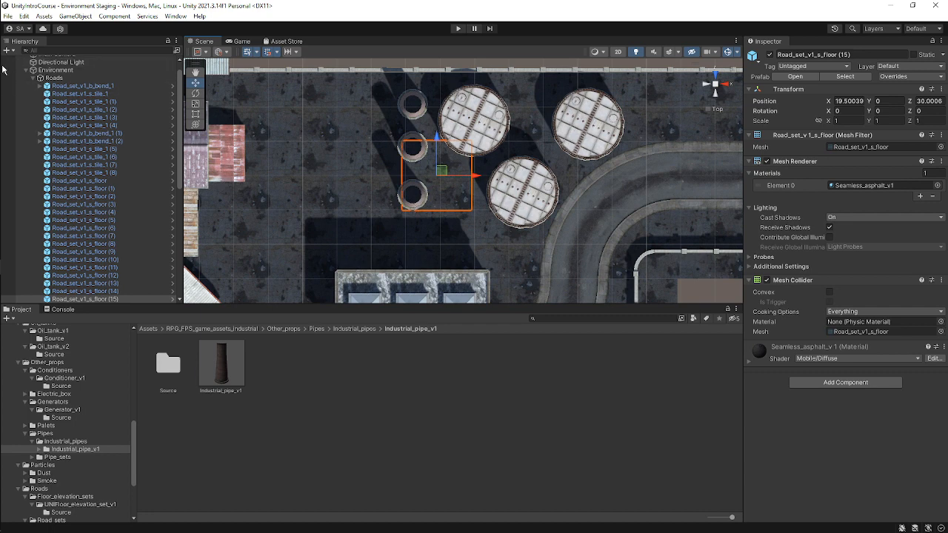
click(29, 78)
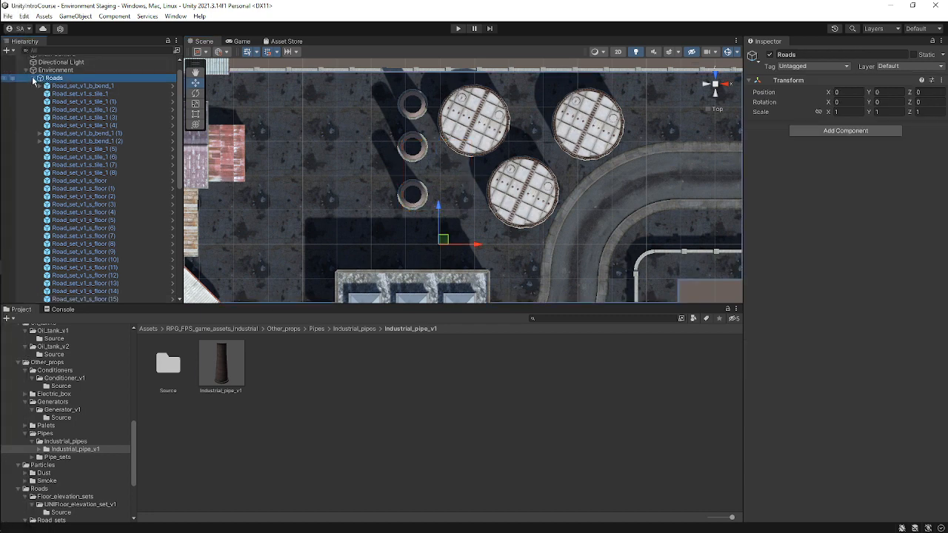
click(33, 79)
click(112, 215)
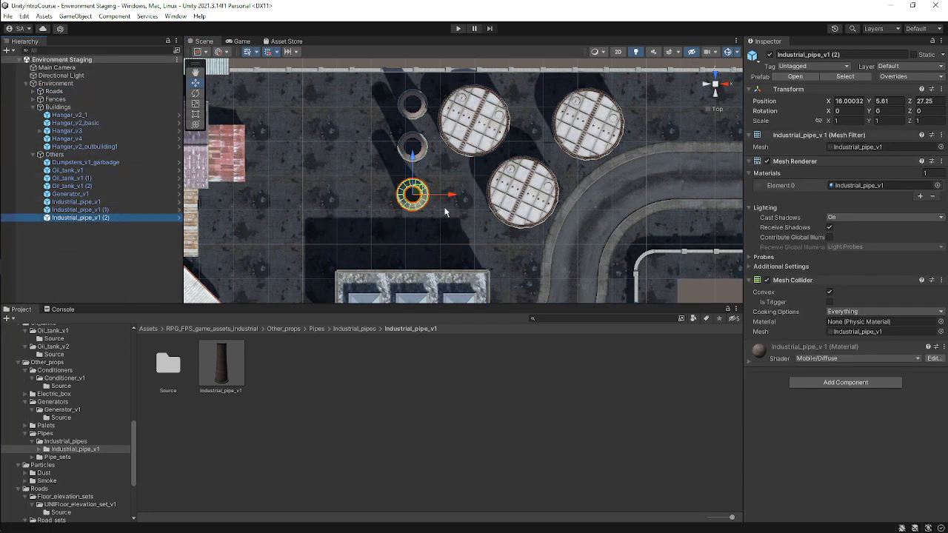
key(ctrl+d)
drag(419, 191, 463, 220)
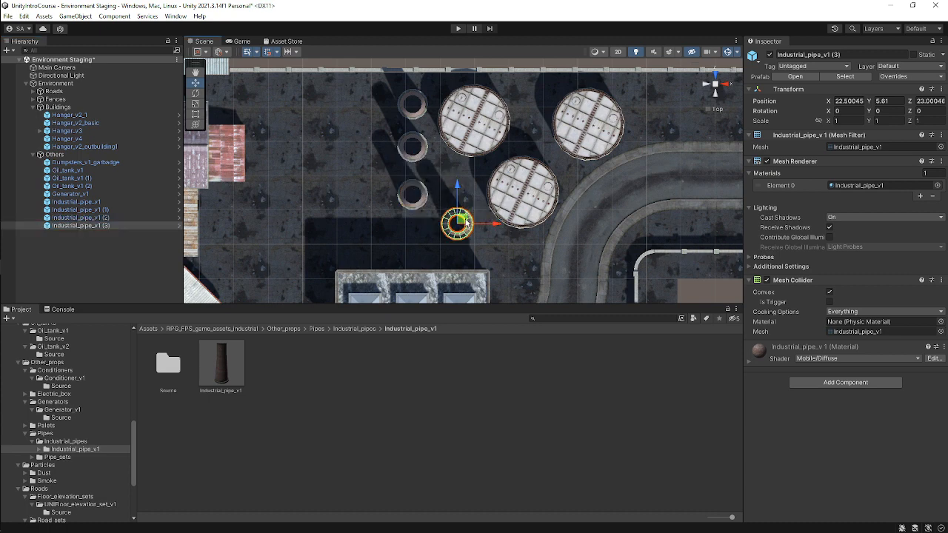
Survey the yard around the pipes and hangar from top view.
scroll(570, 214, down, 3)
middle_drag(570, 213, 579, 112)
click(681, 264)
alt+drag(542, 211, 584, 62)
alt+drag(588, 162, 582, 132)
alt+drag(475, 202, 367, 211)
click(716, 75)
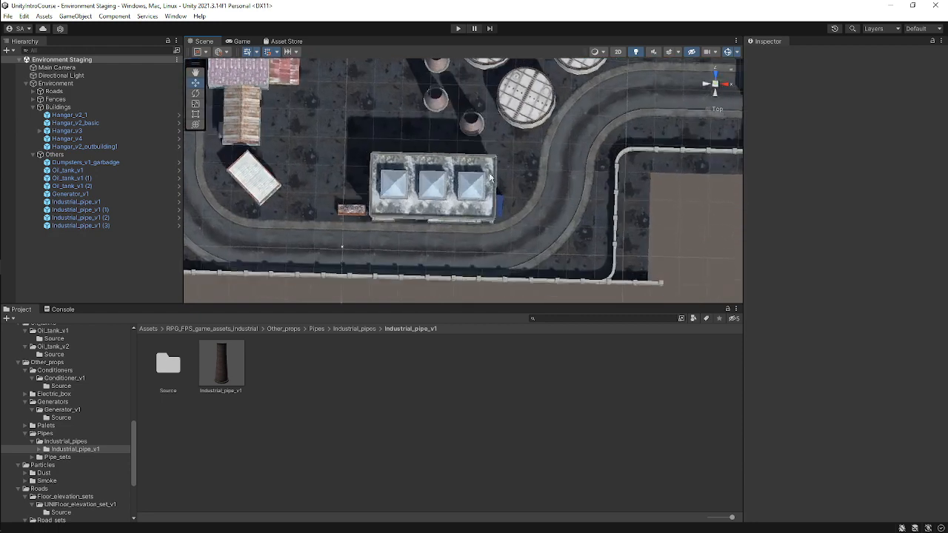
middle_drag(495, 171, 487, 219)
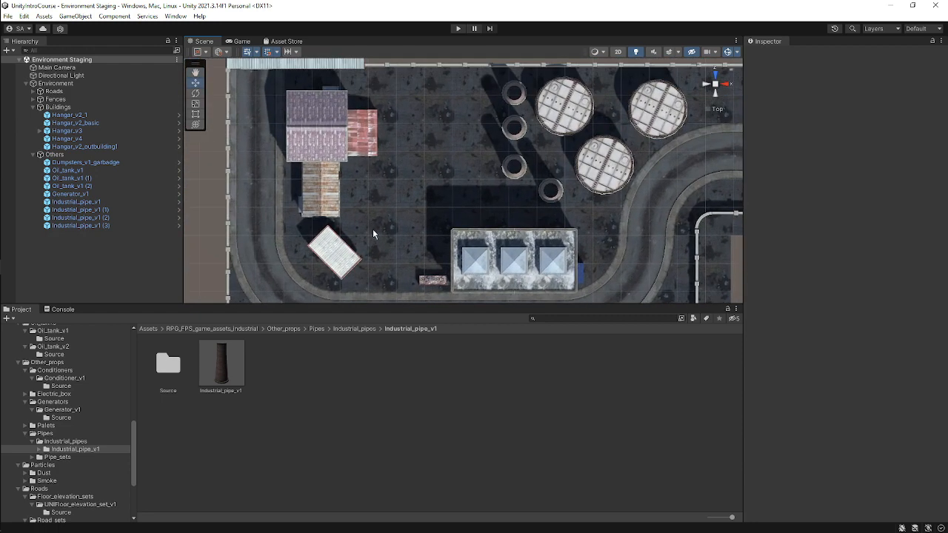
Browse the prop asset folders for generators, pallets, pipes, pipe sets and electric boxes.
click(62, 410)
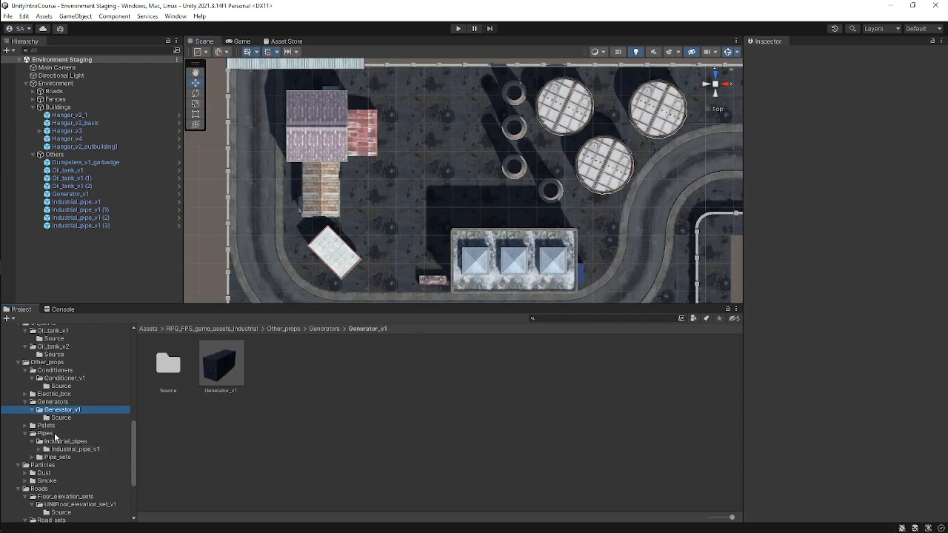
click(25, 428)
click(46, 435)
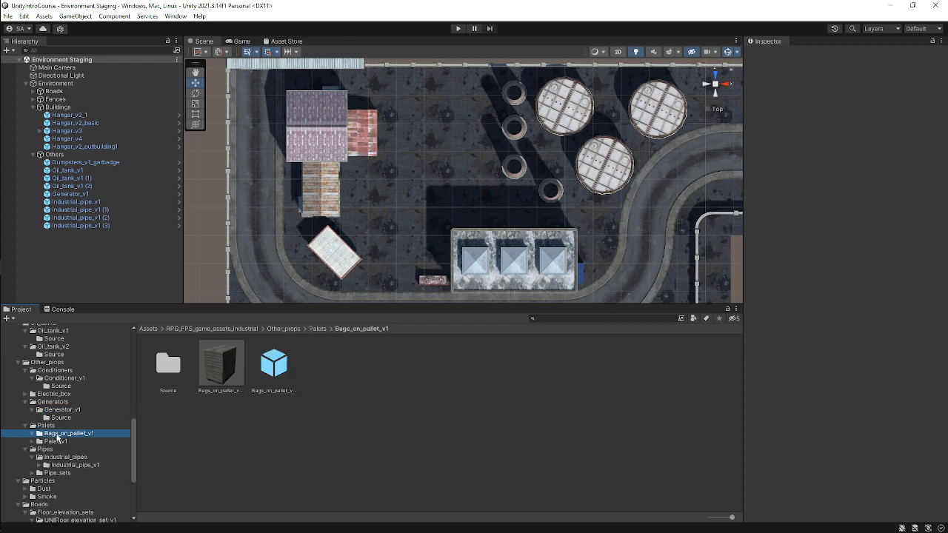
click(52, 442)
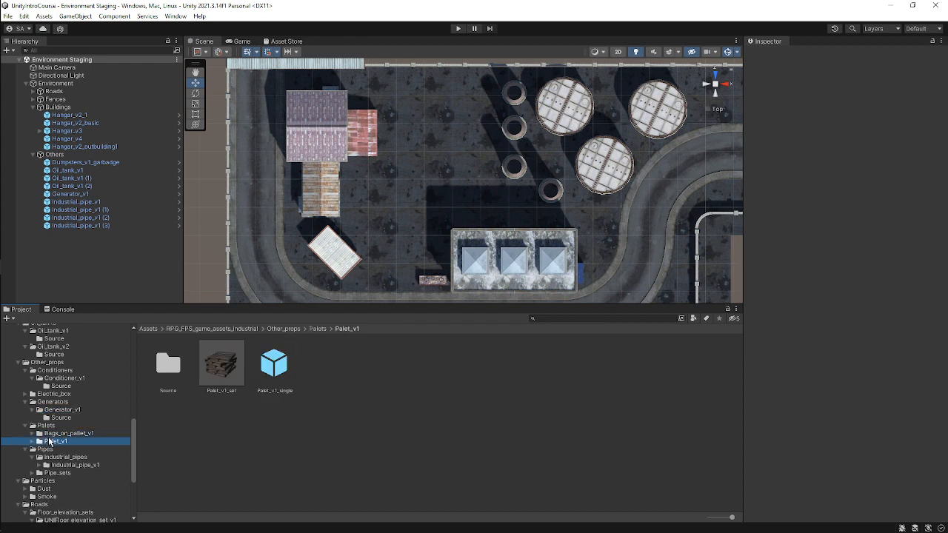
scroll(74, 432, down, 1)
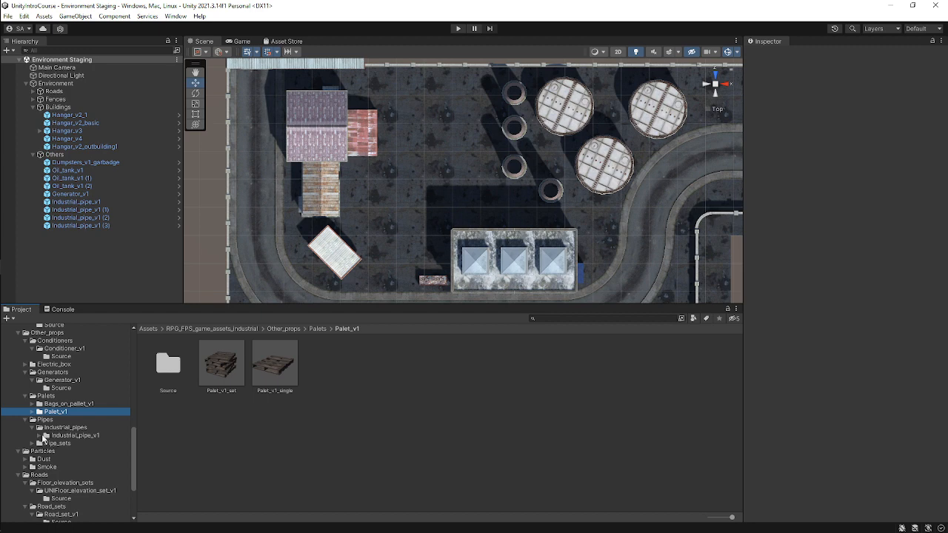
click(39, 435)
click(69, 436)
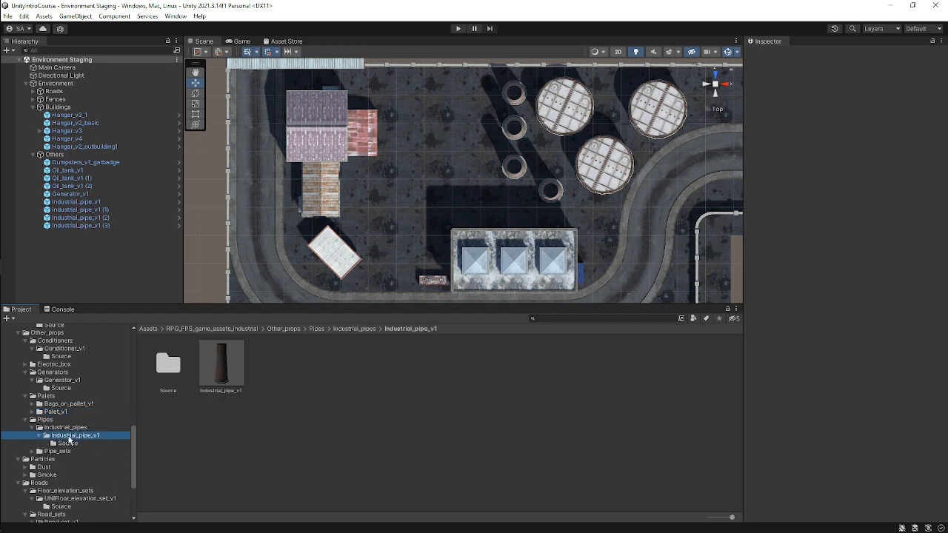
click(32, 451)
click(58, 451)
click(68, 459)
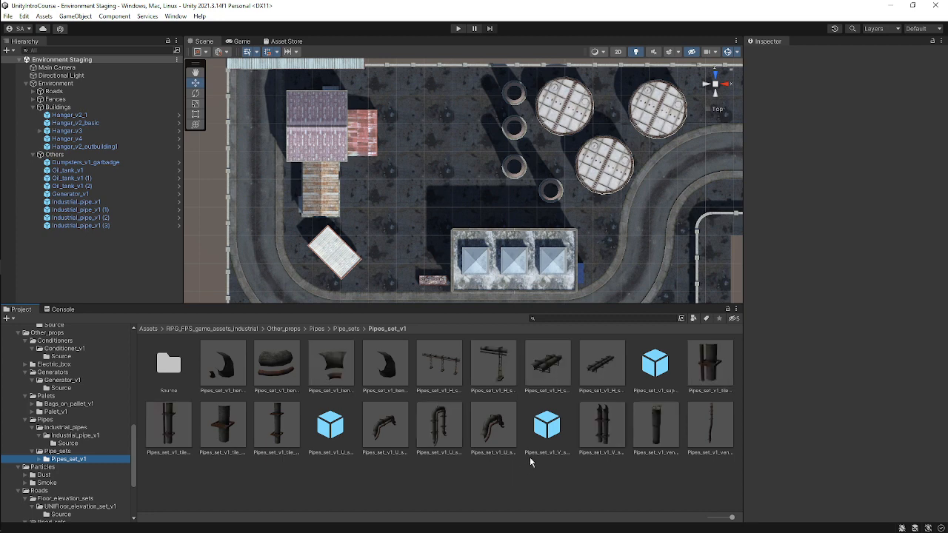
click(549, 366)
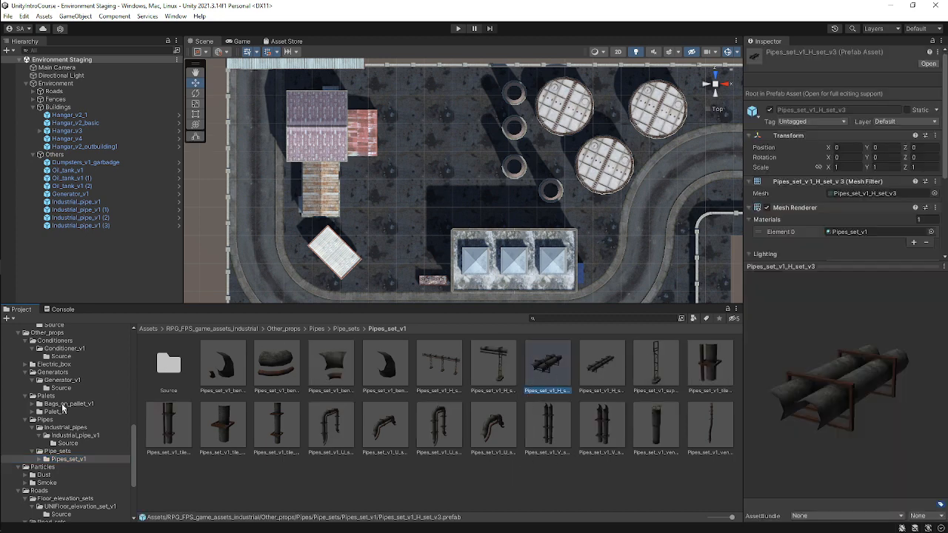
scroll(71, 403, up, 2)
click(74, 465)
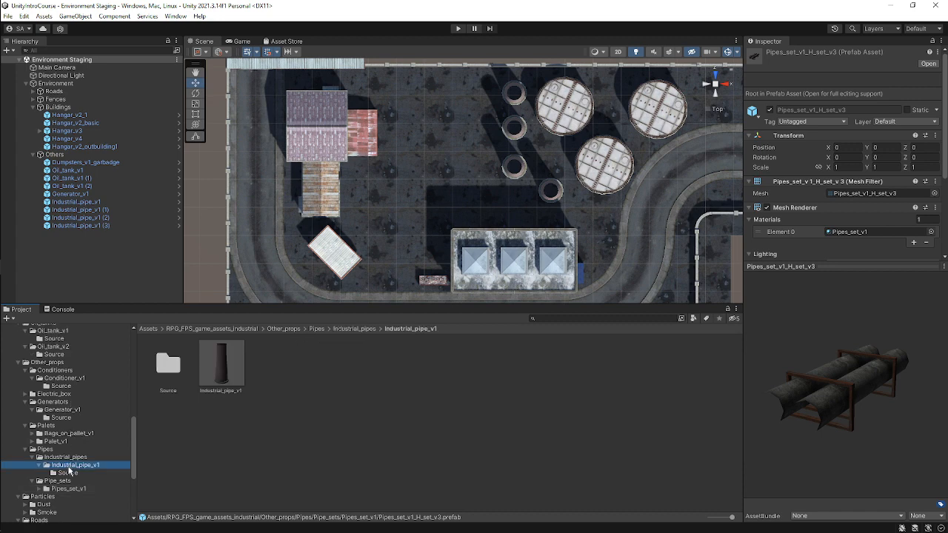
click(66, 441)
click(68, 427)
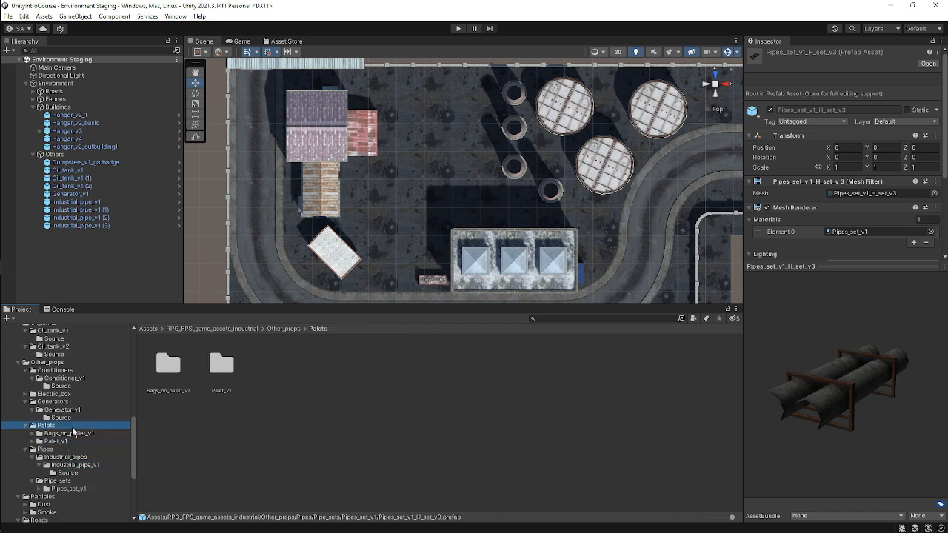
click(87, 434)
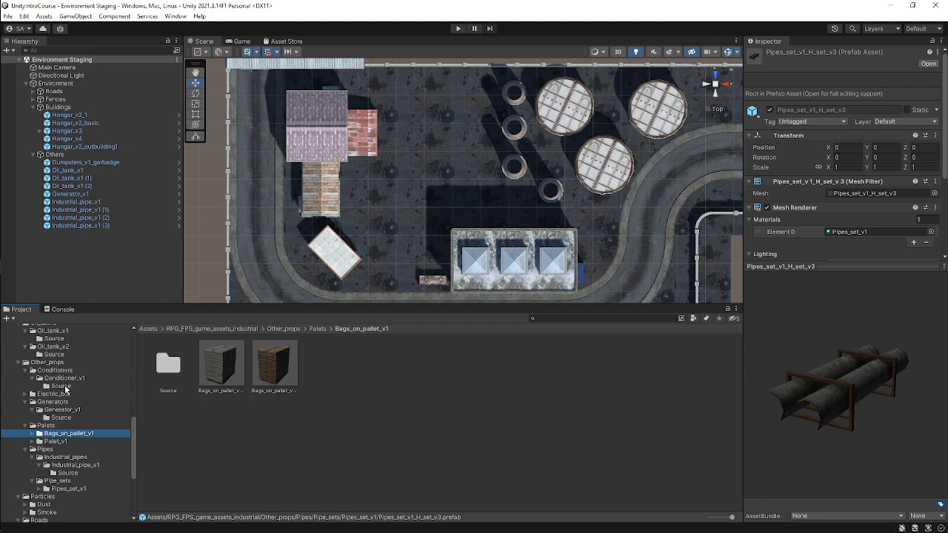
scroll(67, 393, down, 4)
scroll(72, 400, up, 4)
click(63, 409)
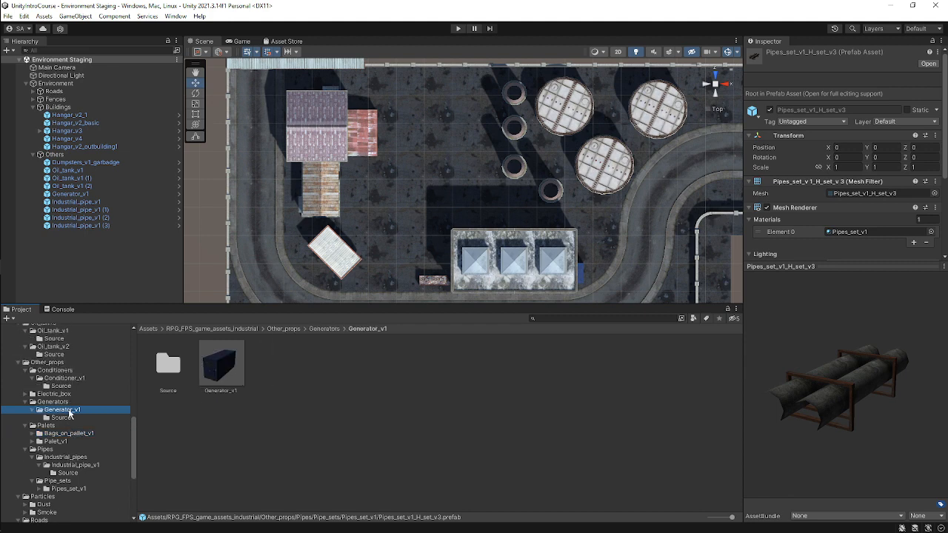
double_click(70, 394)
click(74, 402)
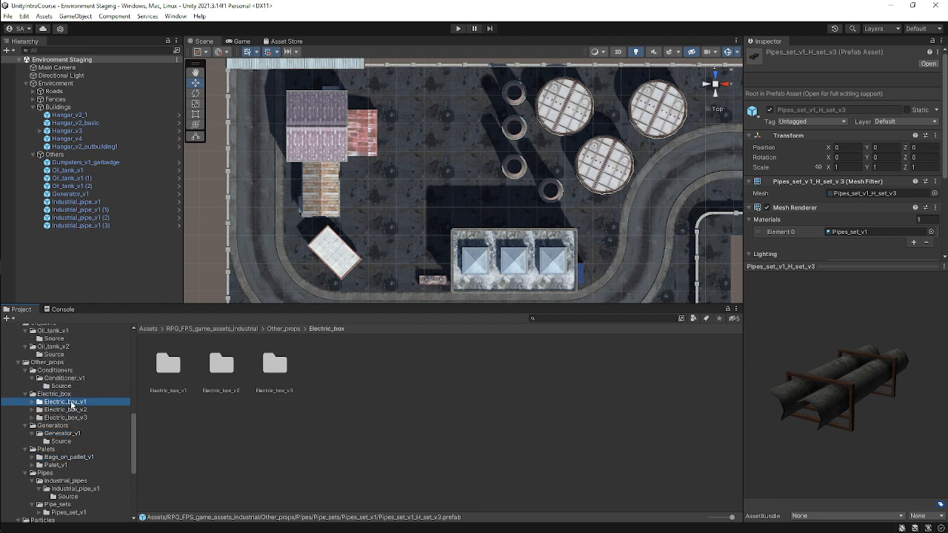
click(78, 410)
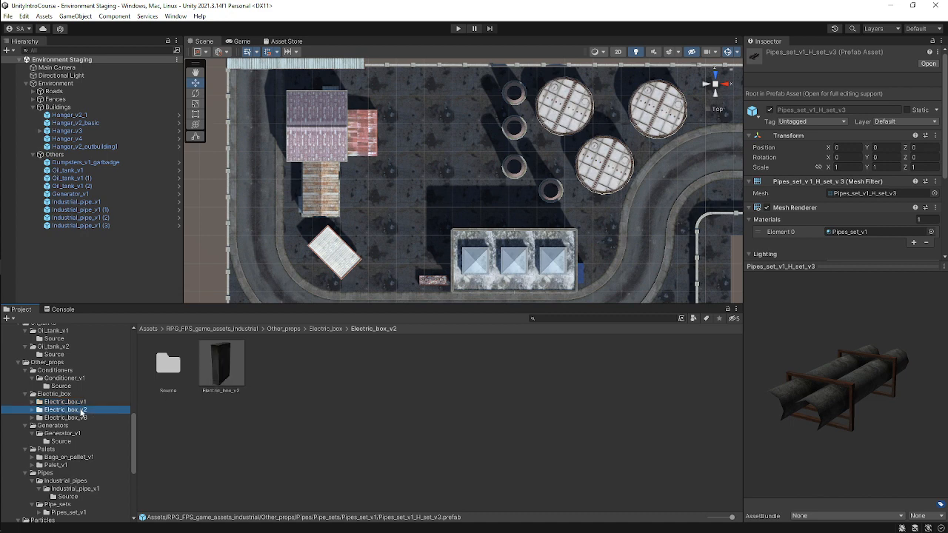
click(81, 418)
Add the Electric_box_v3 prefab to the Others group in the scene.
click(218, 366)
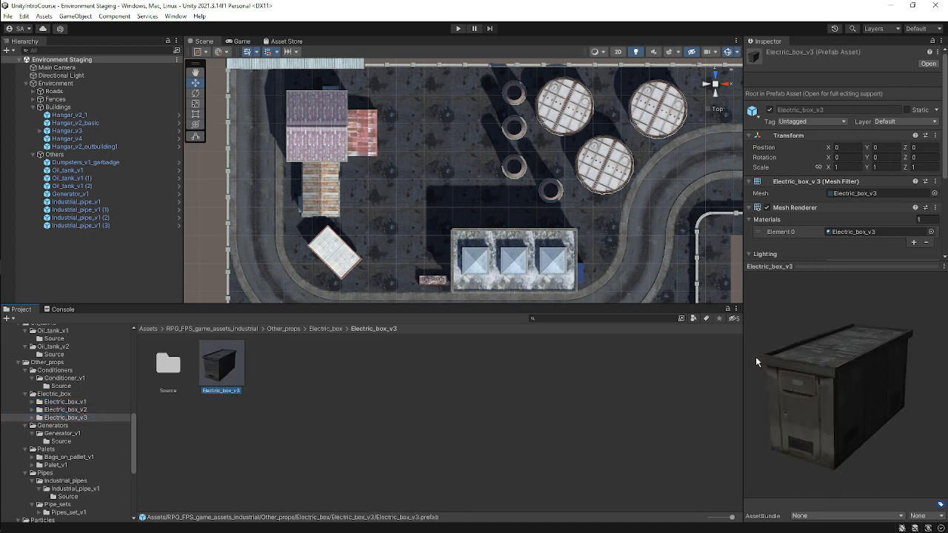
drag(755, 356, 578, 386)
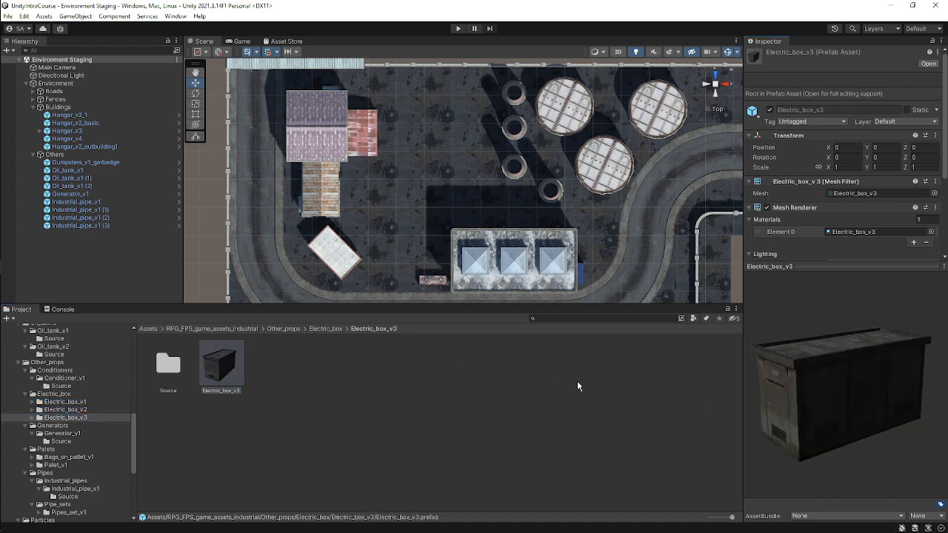
drag(200, 353, 102, 153)
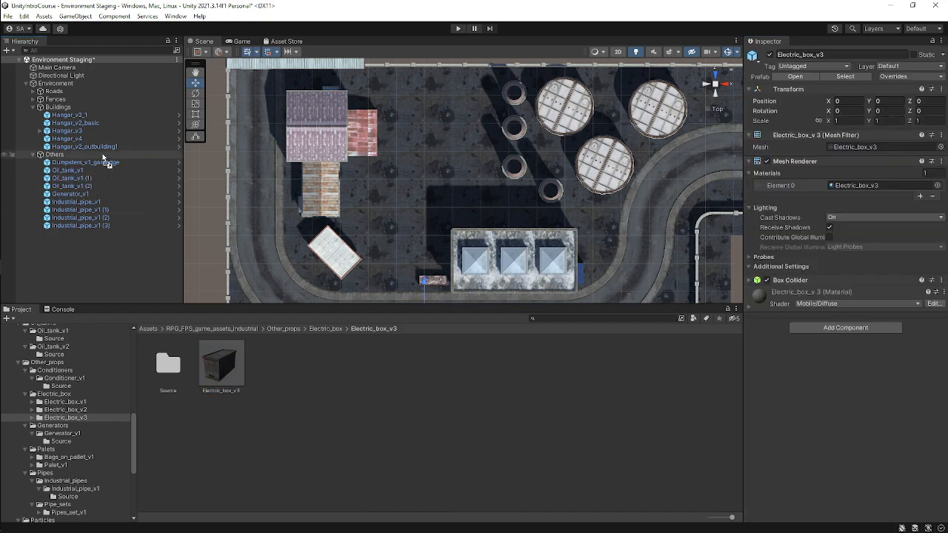
scroll(418, 212, down, 2)
alt+drag(489, 277, 474, 156)
scroll(485, 200, up, 5)
middle_drag(489, 211, 496, 164)
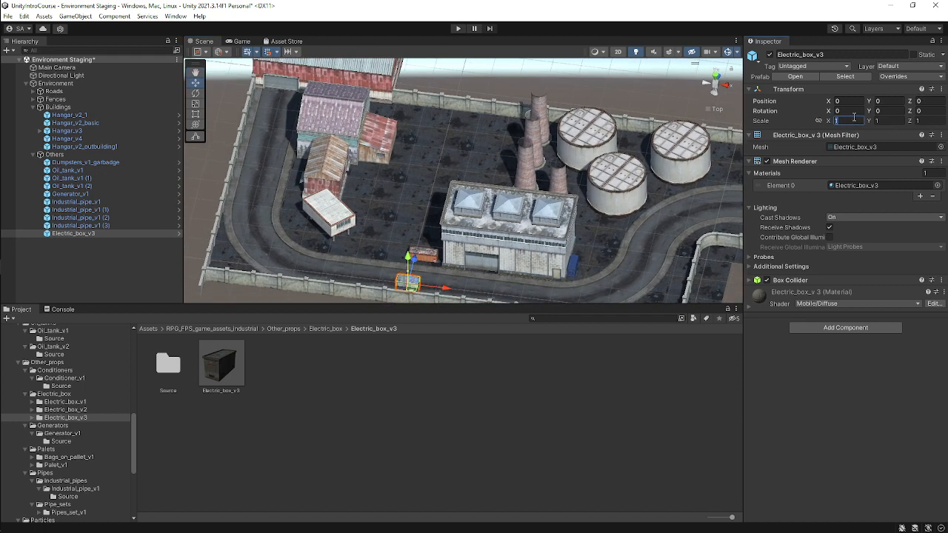
Scale the electric box to 5 on all three axes.
text(5)
key(Tab)
text(5)
key(Tab)
text(5)
Move the electric box north beside the hangar, then duplicate it and place the copy just south at about X 2.5, Z 21.5.
scroll(508, 160, down, 1)
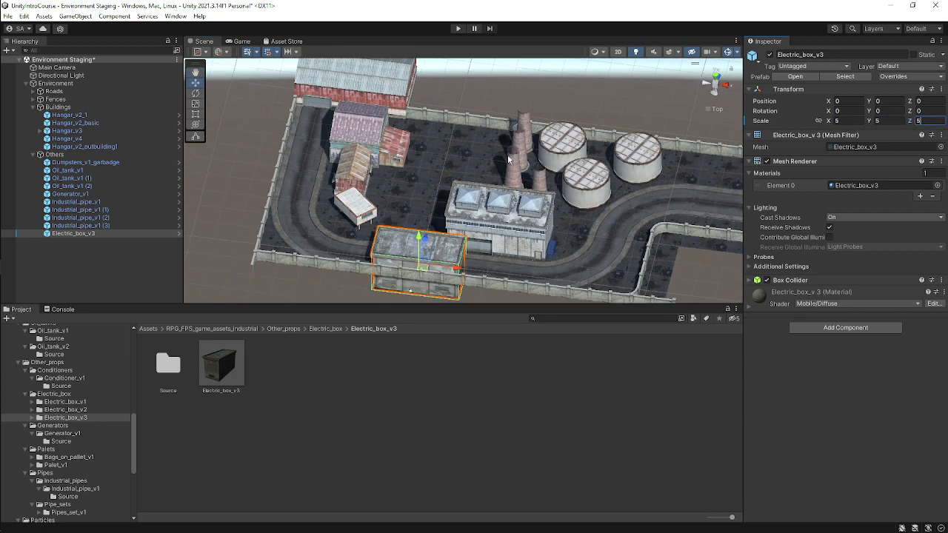
click(715, 81)
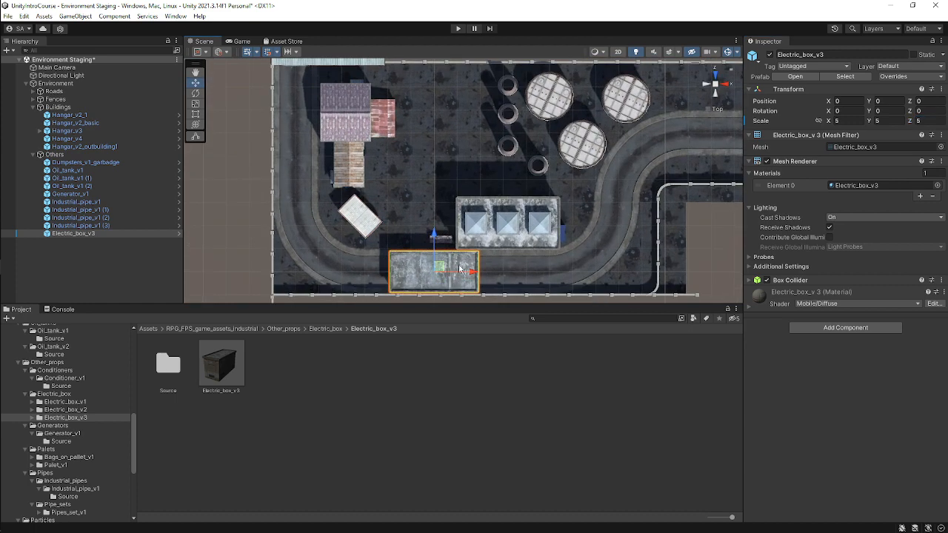
drag(436, 265, 452, 110)
key(ctrl+d)
drag(445, 76, 448, 137)
Add the Pipes_set_v1_H_set_v2 prefab and place it between the two electric boxes at about Z 27.5.
scroll(87, 433, down, 5)
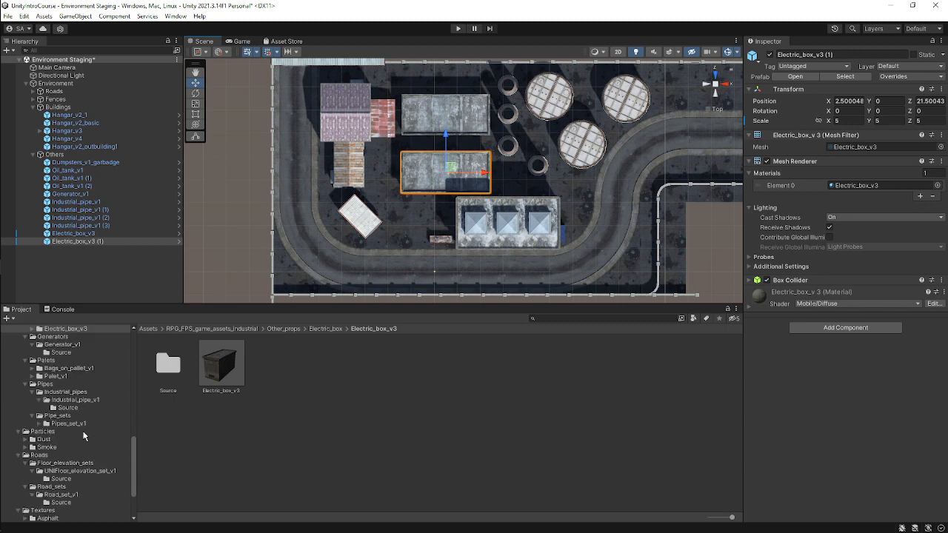
click(70, 394)
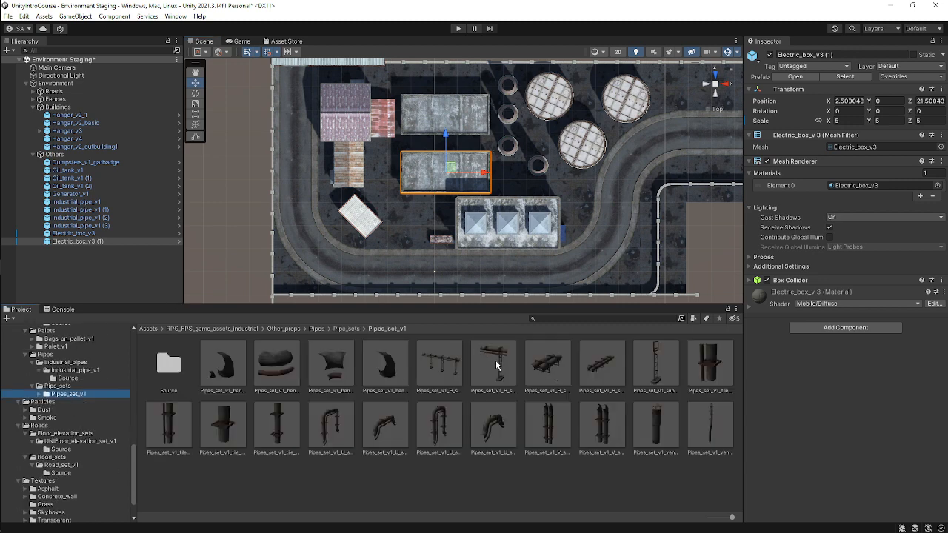
drag(496, 364, 85, 157)
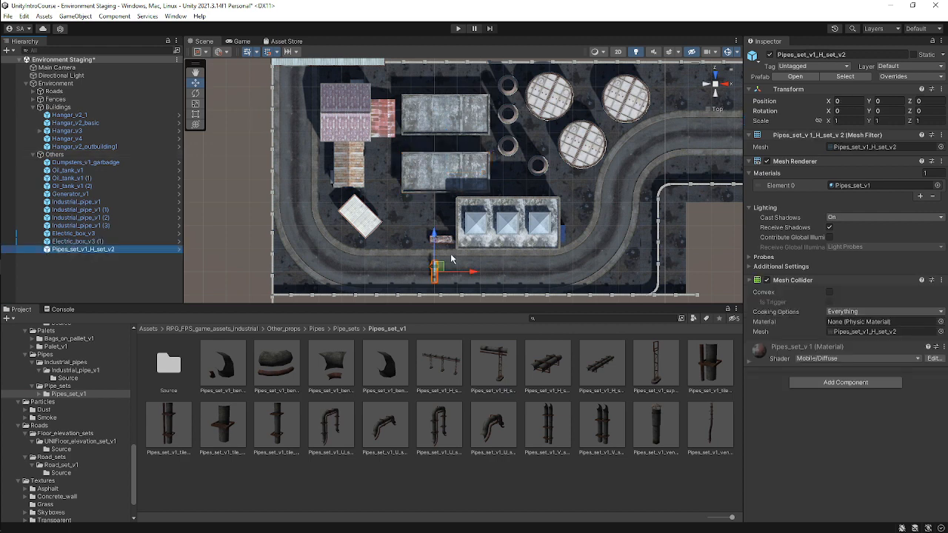
drag(435, 236, 456, 109)
key(f)
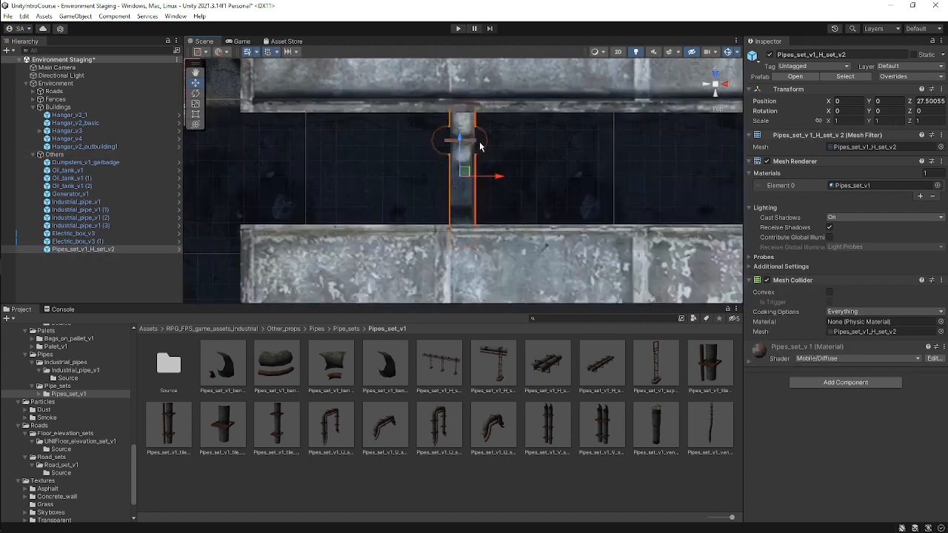
Select both electric boxes, raise them to about Y 2.5 and scale them to 3 on every axis.
alt+drag(480, 146, 761, 33)
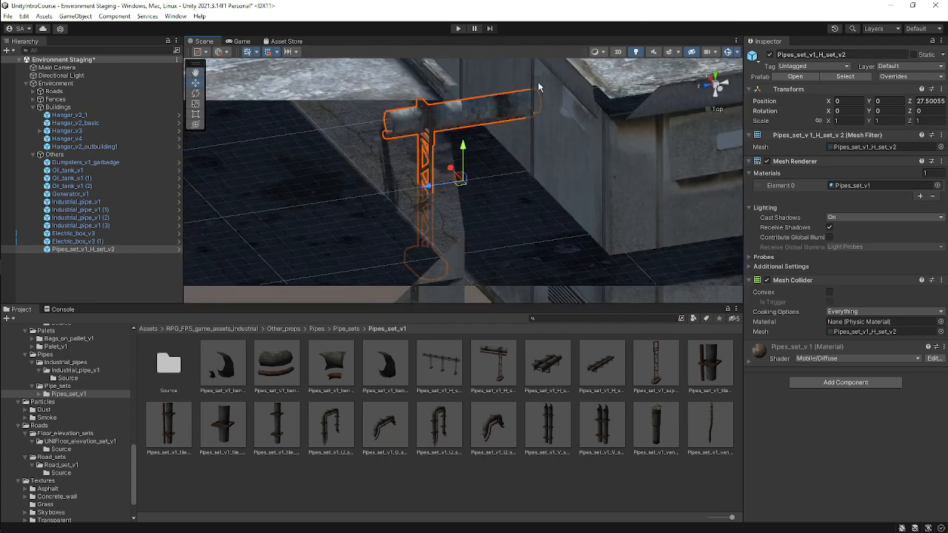
alt+drag(539, 87, 563, 143)
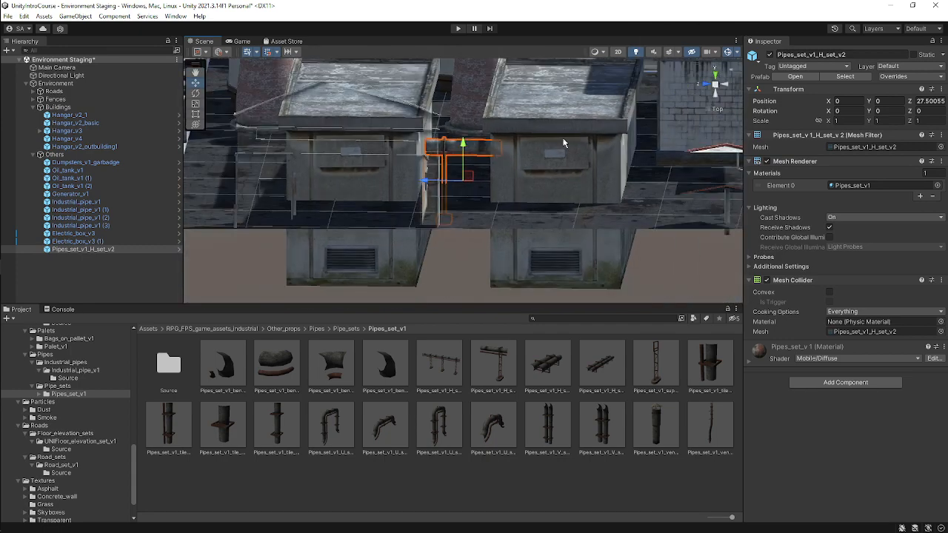
click(567, 133)
shift+click(363, 146)
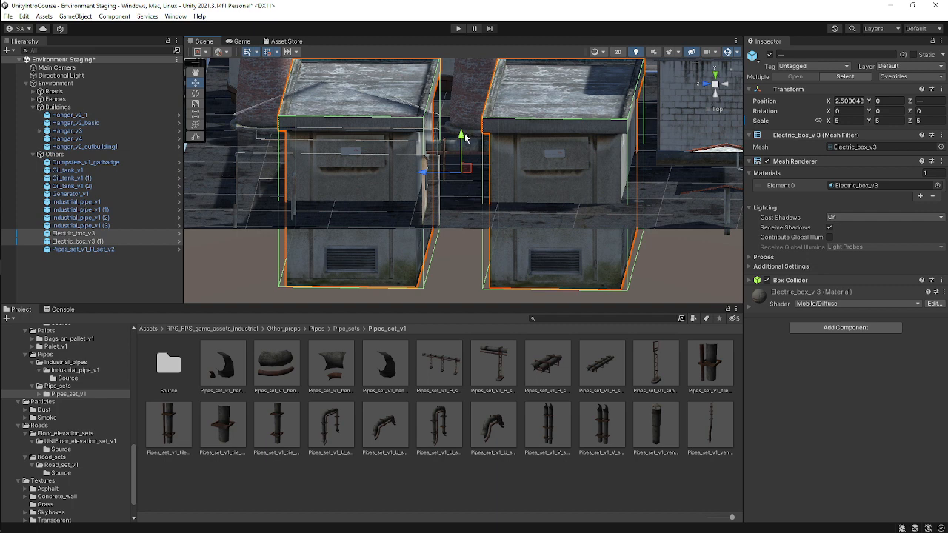
drag(460, 138, 461, 97)
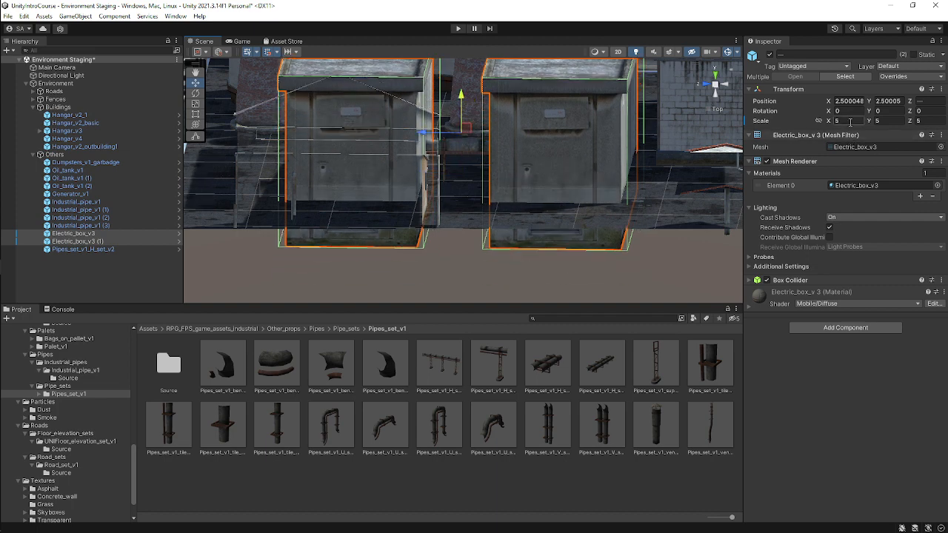
text(3)
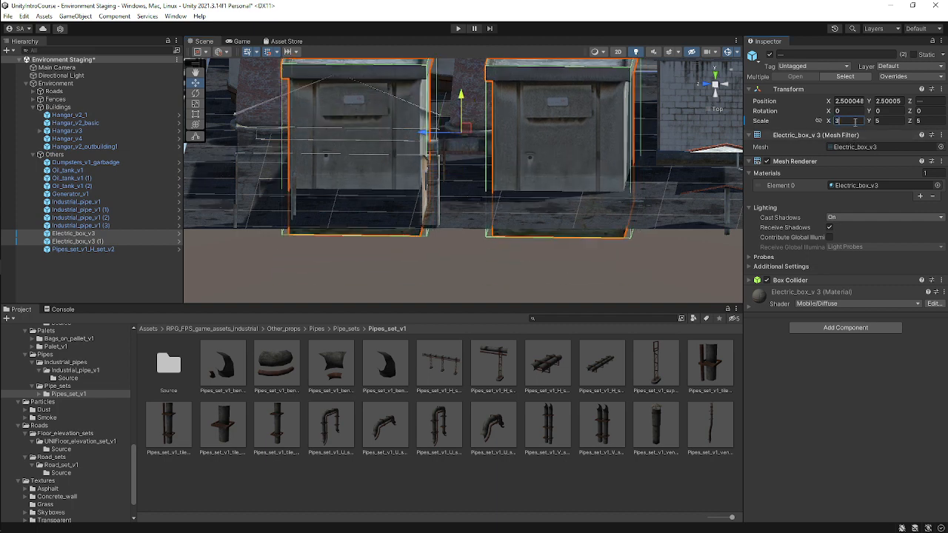
click(888, 121)
text(3)
click(922, 120)
text(3)
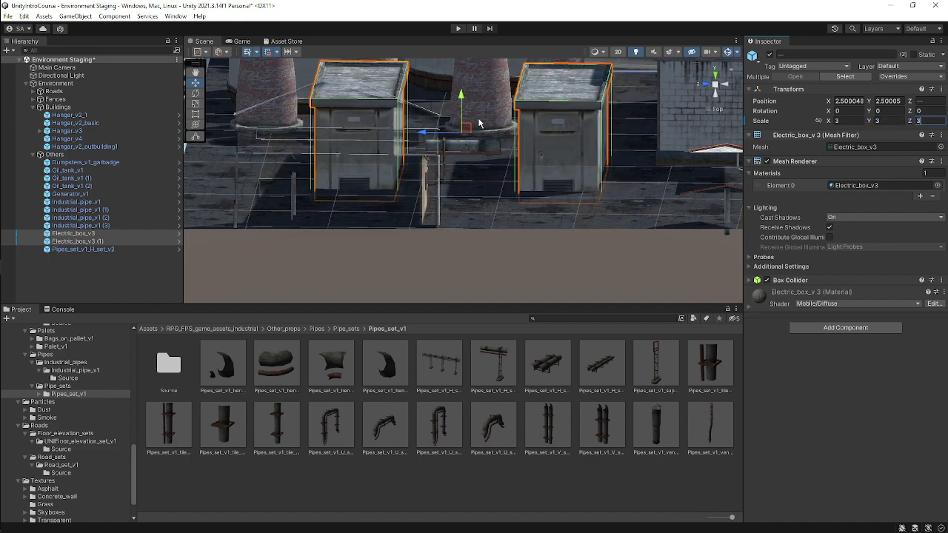
Raise both electric boxes to about Y 3.5.
scroll(483, 131, down, 2)
alt+drag(579, 117, 547, 159)
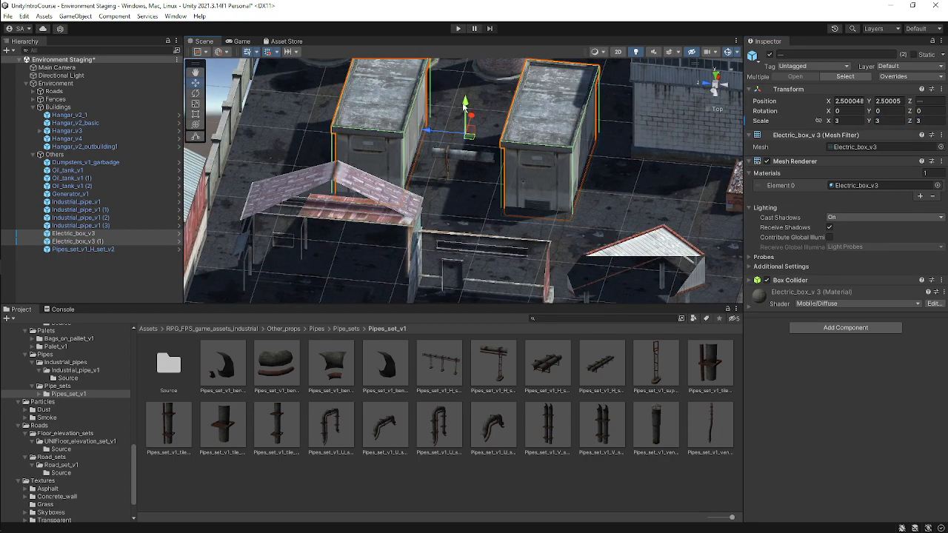
drag(464, 106, 465, 91)
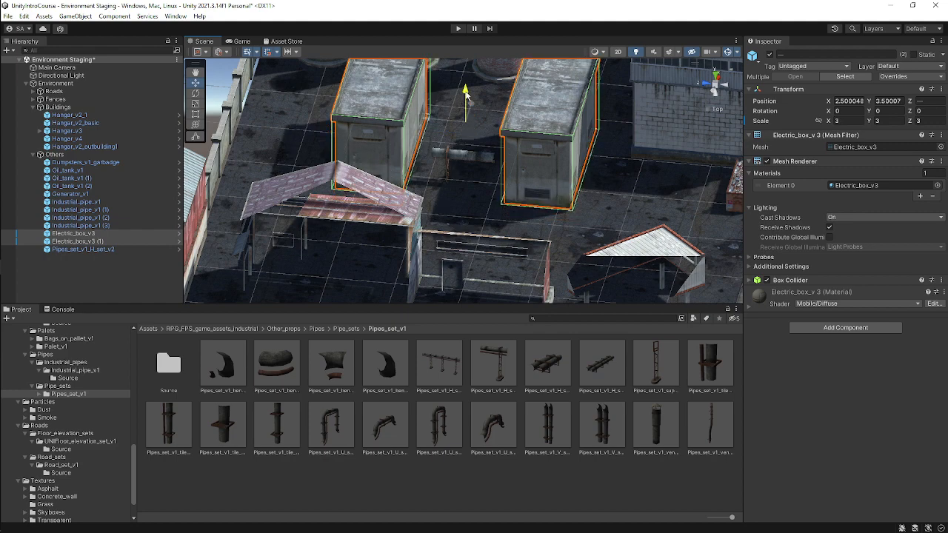
Select the pipe set and raise it to about Y 2.5.
scroll(576, 176, up, 3)
alt+drag(608, 189, 475, 157)
alt+drag(475, 145, 420, 280)
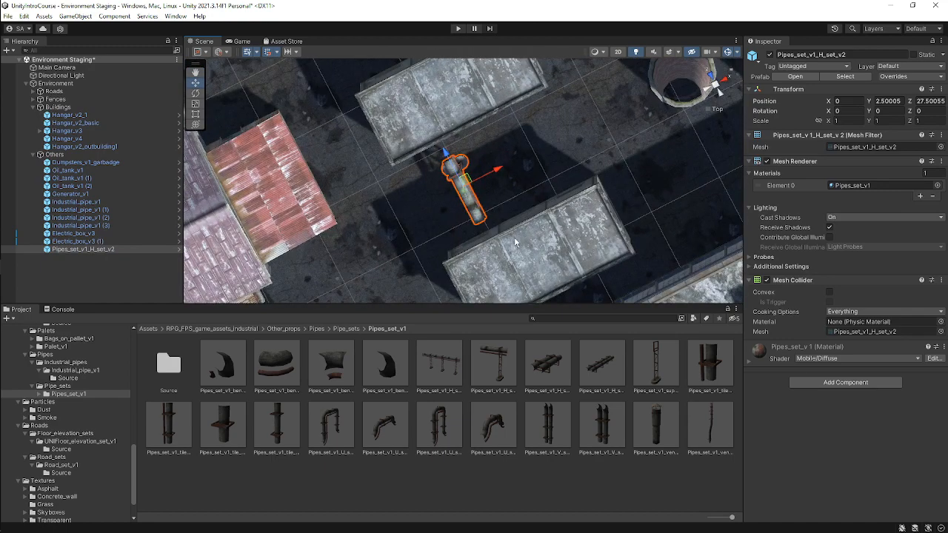
Switch to a top view and duplicate the pipe set between the electric boxes, with the copy at about Z 31.
alt+drag(516, 243, 667, 142)
mouse_move(711, 97)
alt+mouse_down()
mouse_move(715, 83)
mouse_move(708, 115)
alt+mouse_up()
click(715, 81)
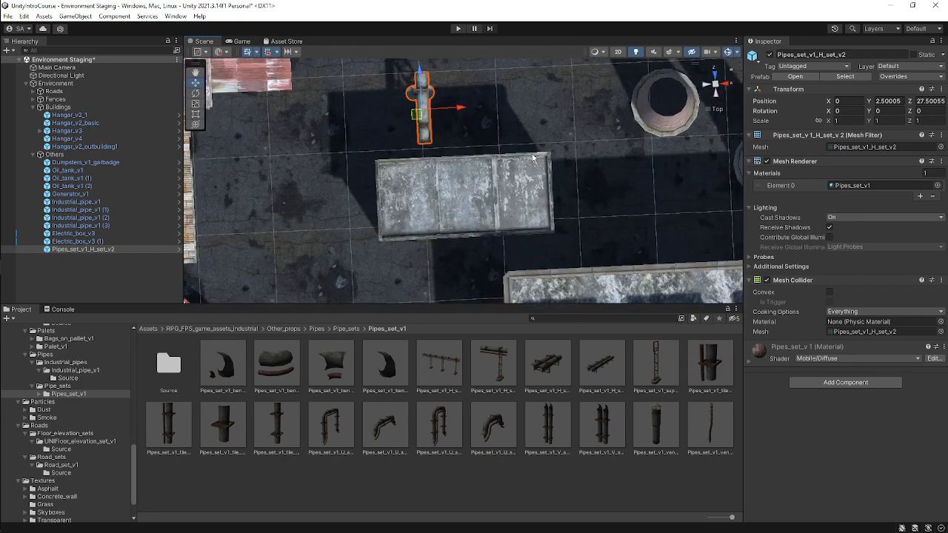
scroll(436, 187, down, 2)
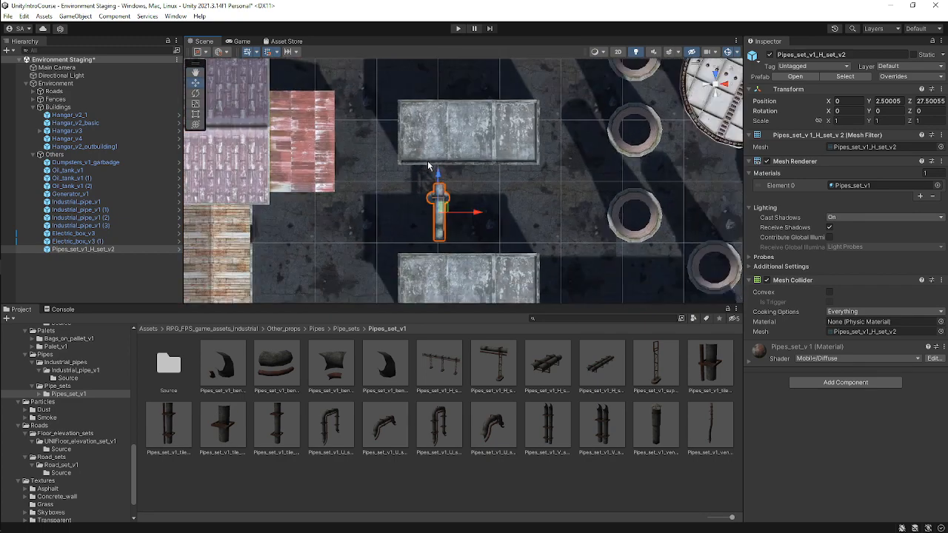
drag(435, 180, 451, 138)
key(ctrl+d)
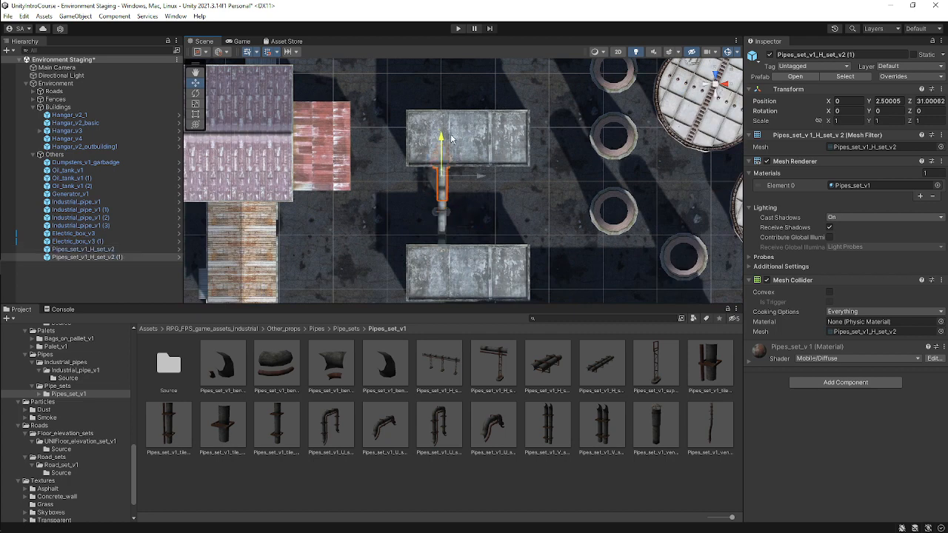
Move the first electric box outward to about Z 35.5.
click(457, 127)
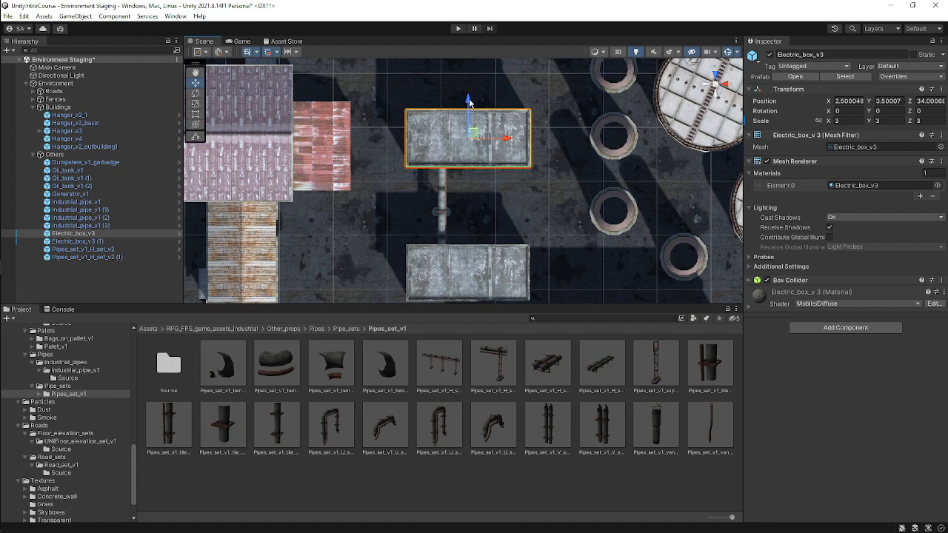
drag(468, 101, 473, 87)
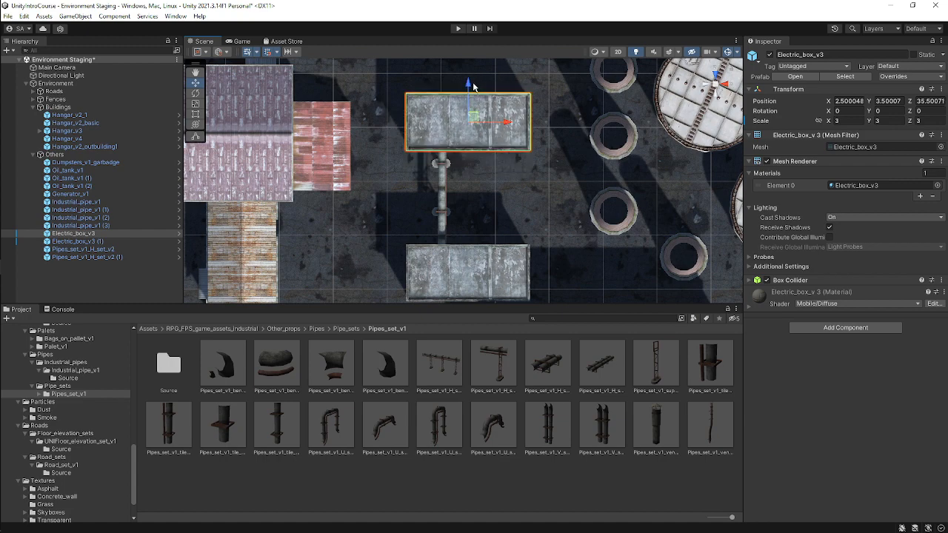
Move the duplicated pipe set to about Z 30.5 to close the gap.
click(442, 165)
alt+drag(461, 259, 462, 212)
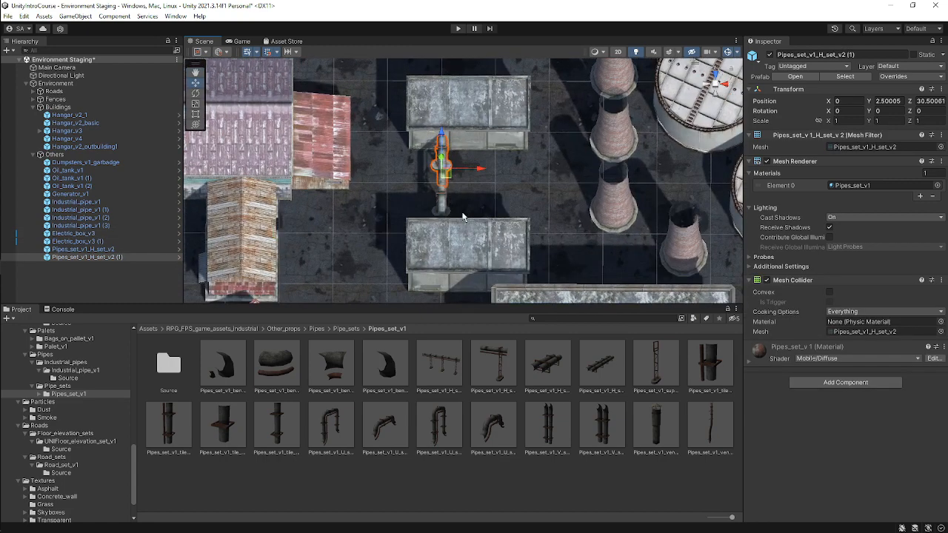
Select both pipe sets, duplicate them and move the copies sideways to about X 5.
shift+click(443, 206)
key(ctrl+d)
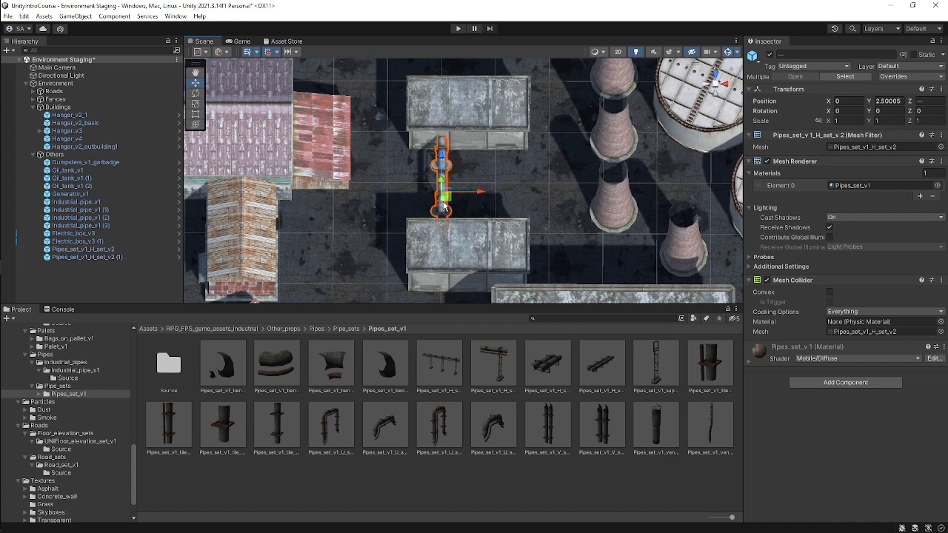
drag(481, 194, 534, 194)
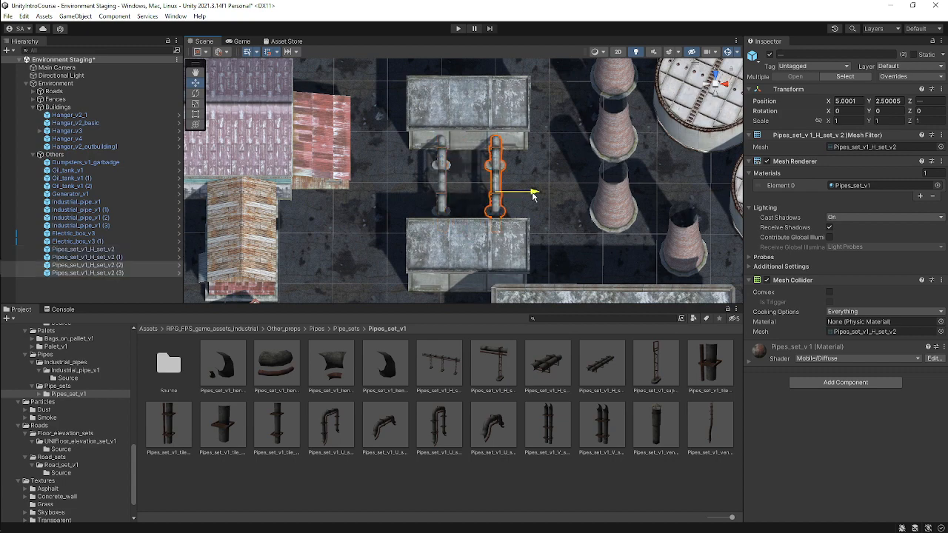
Add the Pipes_set_v1_U_set_v3 prefab to the scene.
alt+drag(469, 222, 577, 149)
scroll(477, 183, up, 3)
scroll(525, 194, down, 3)
scroll(526, 194, down, 2)
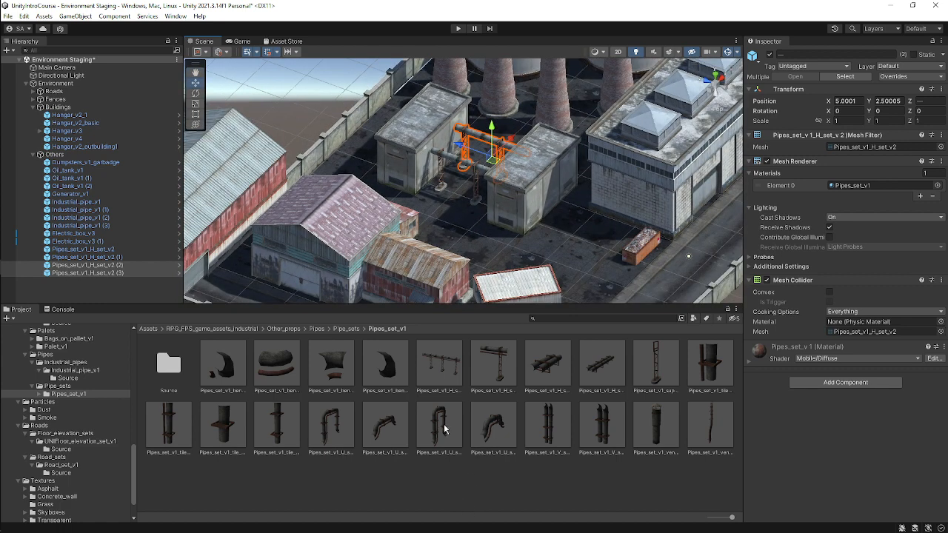
drag(445, 428, 90, 157)
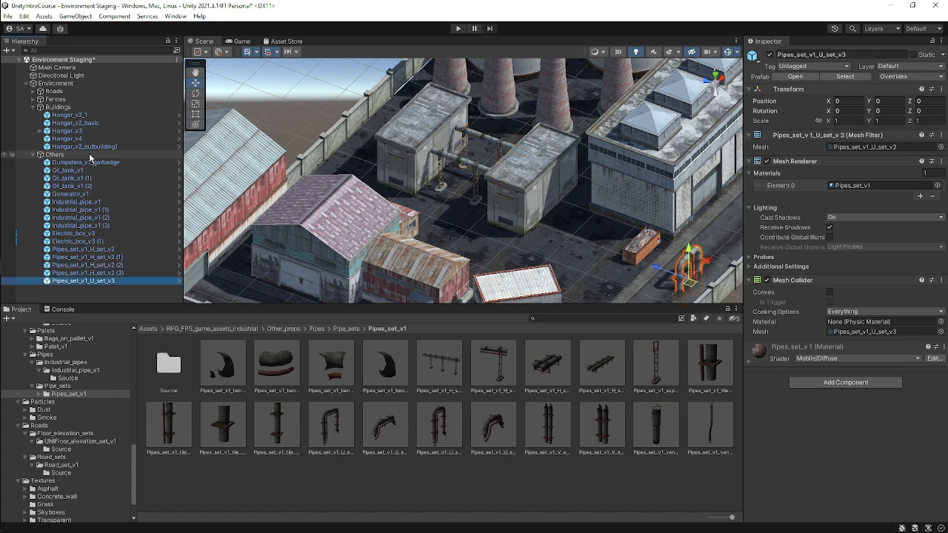
Place the U pipe set at about Z 17.5 and raise it to about Y 2.5.
scroll(683, 268, down, 3)
scroll(619, 257, up, 3)
drag(650, 268, 518, 210)
alt+drag(630, 225, 512, 208)
scroll(512, 209, up, 5)
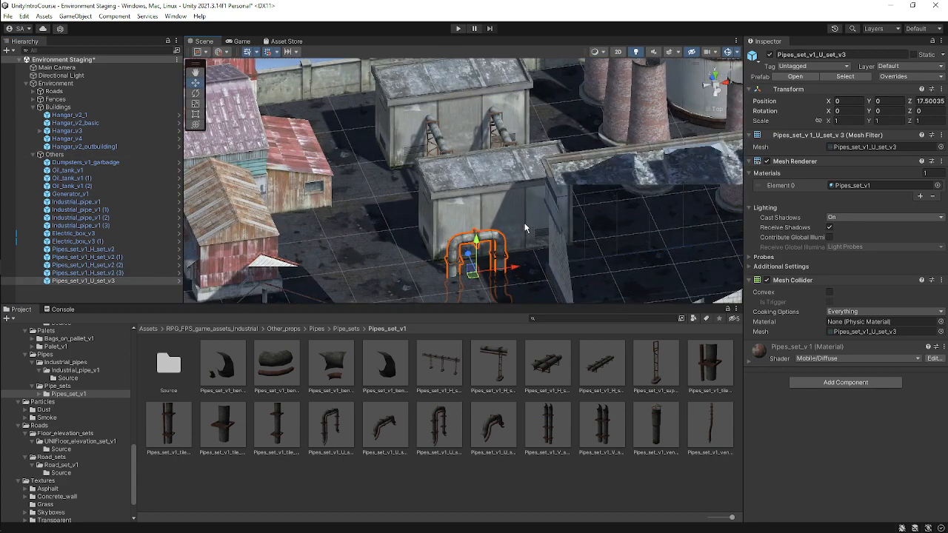
drag(448, 188, 456, 157)
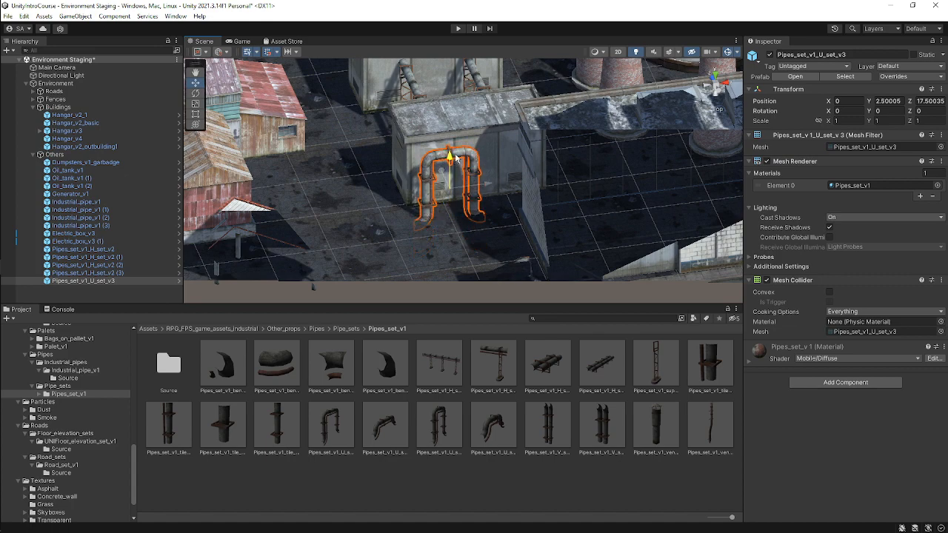
Rotate the U pipe set to 90° around Y.
alt+drag(423, 221, 456, 182)
scroll(470, 191, down, 5)
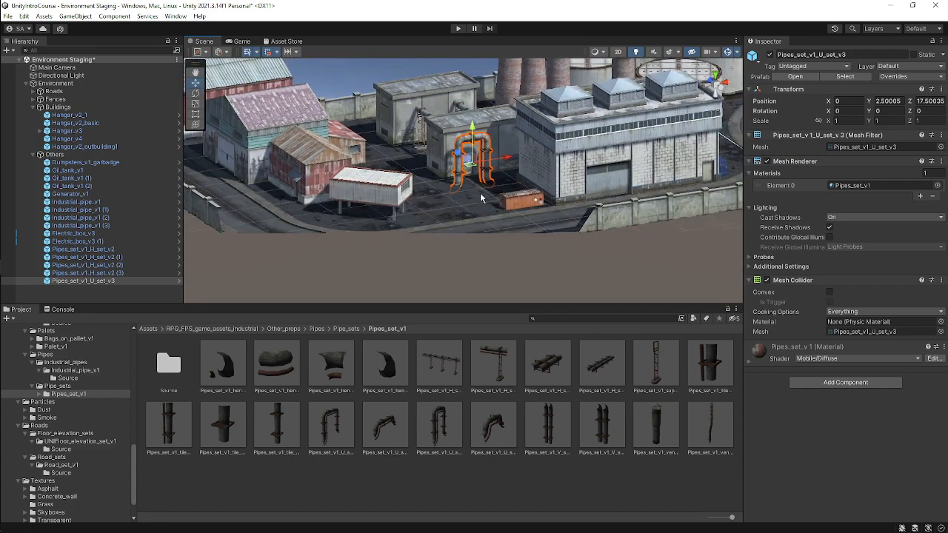
alt+drag(525, 124, 650, 234)
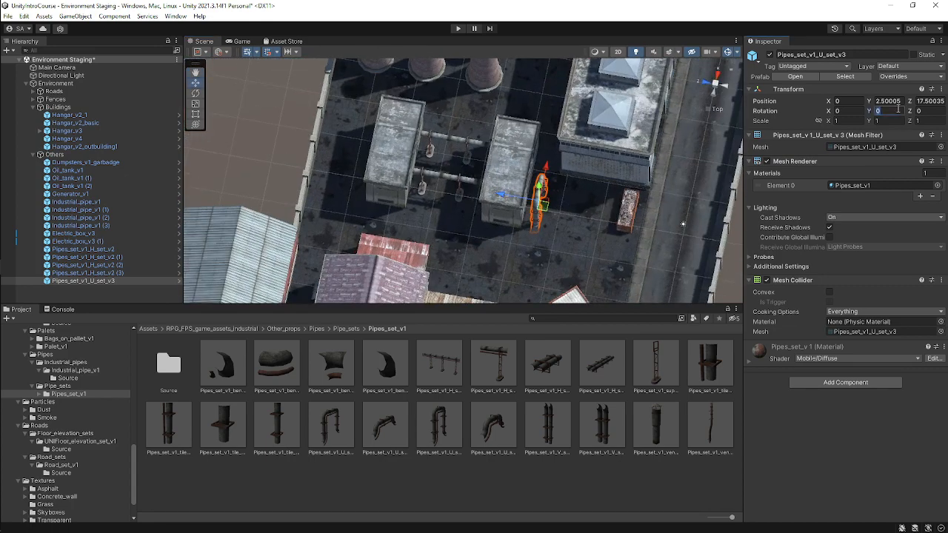
text(90)
key(Return)
Move the U pipe set to about X 6.5 beside the electric box.
scroll(607, 197, up, 2)
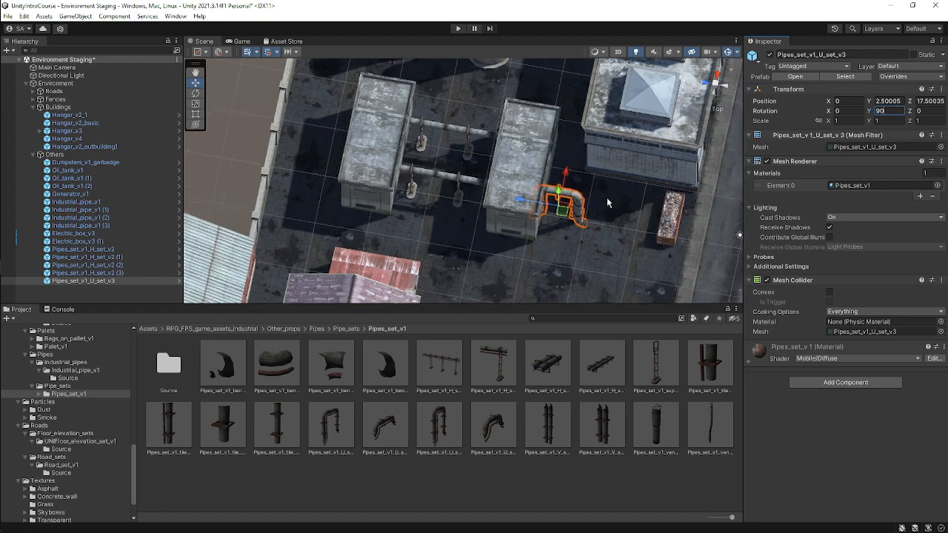
middle_drag(607, 197, 435, 241)
drag(428, 217, 427, 156)
alt+drag(524, 194, 559, 134)
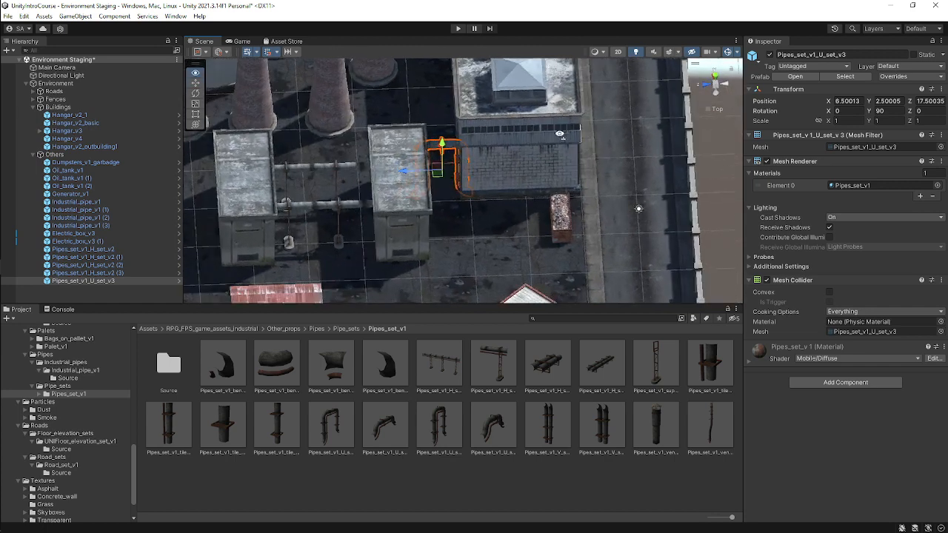
Nudge the U pipe set to about Z 18 against the second electric box.
click(394, 211)
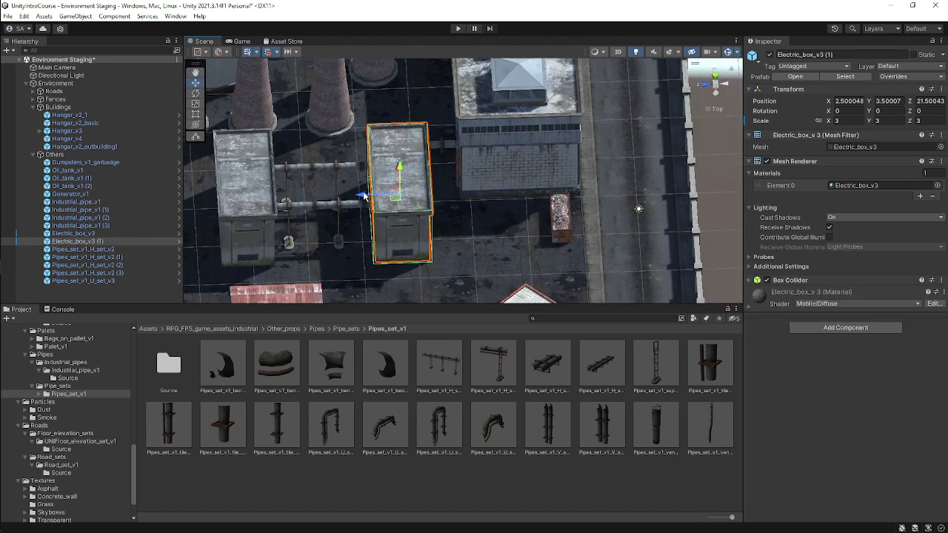
mouse_move(363, 197)
mouse_down()
mouse_move(355, 198)
mouse_move(366, 209)
mouse_up()
alt+drag(448, 187, 476, 137)
click(434, 118)
scroll(434, 144, down, 3)
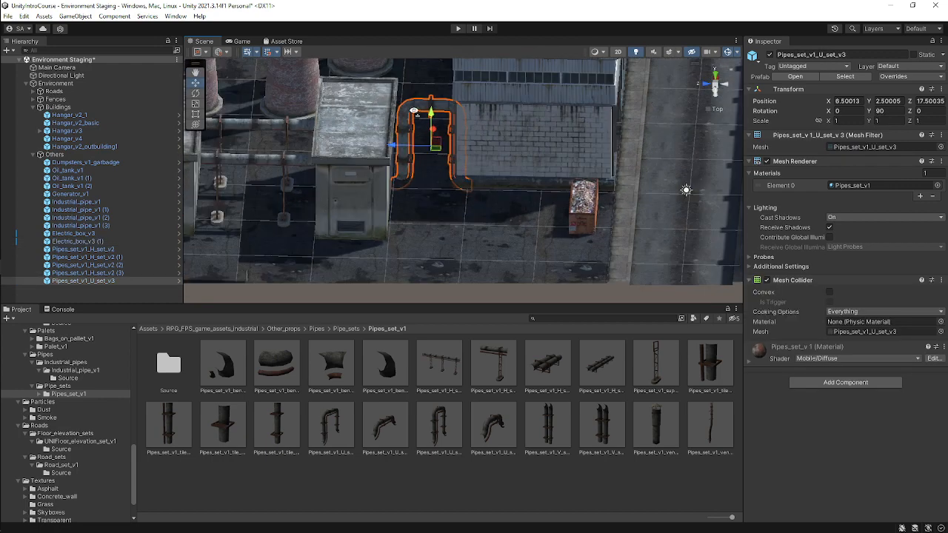
middle_drag(413, 110, 462, 178)
drag(439, 215, 429, 216)
alt+drag(573, 199, 568, 153)
drag(420, 194, 421, 194)
alt+drag(543, 147, 539, 215)
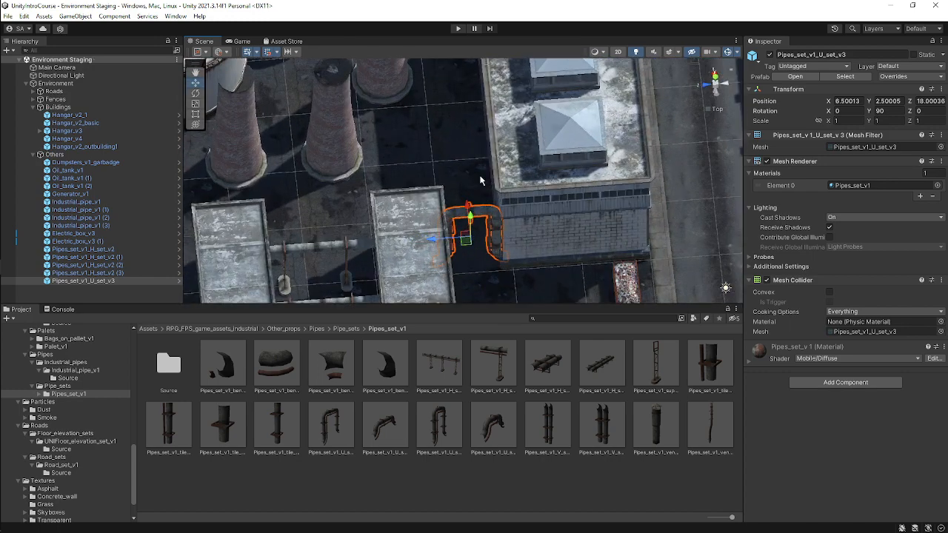
Rotate the U pipe set to about 65.7° around Y and save the scene.
scroll(486, 180, up, 4)
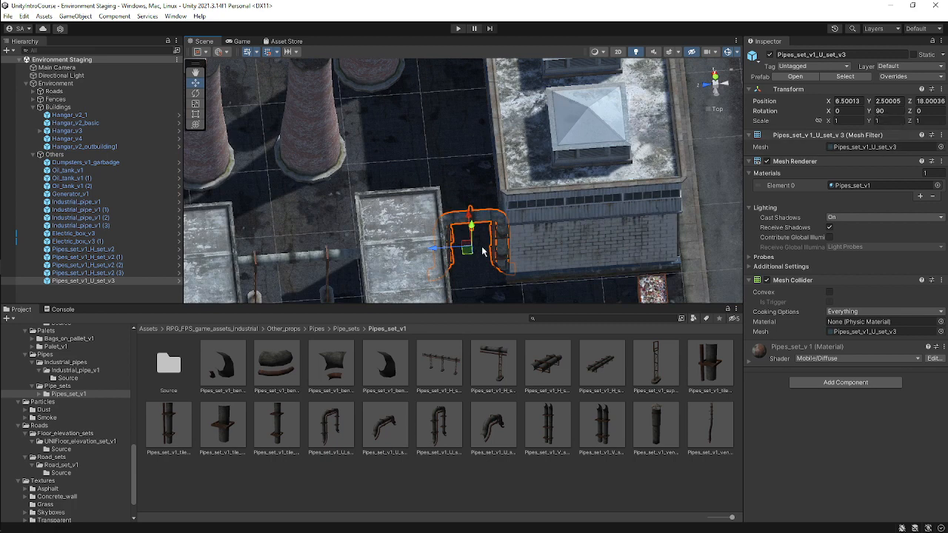
key(e)
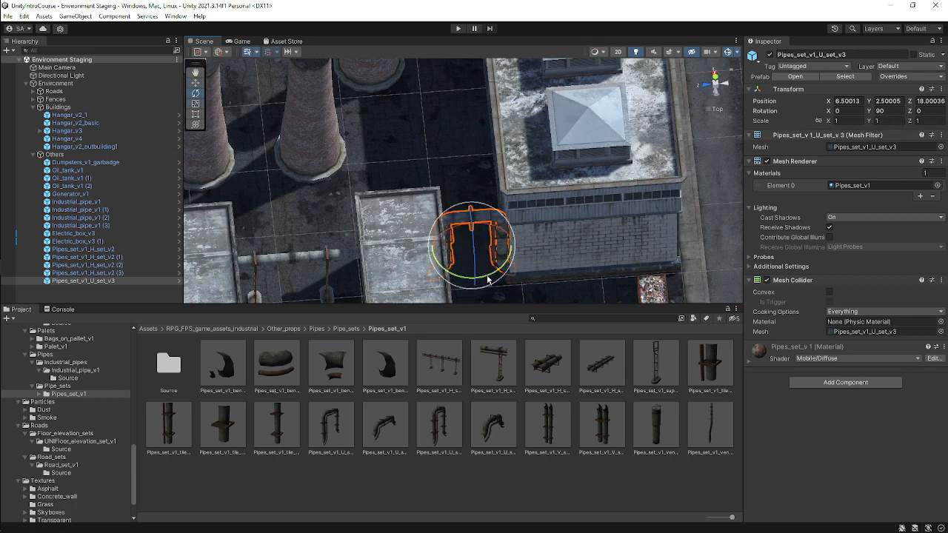
drag(487, 278, 516, 269)
scroll(514, 237, down, 3)
alt+drag(514, 237, 483, 266)
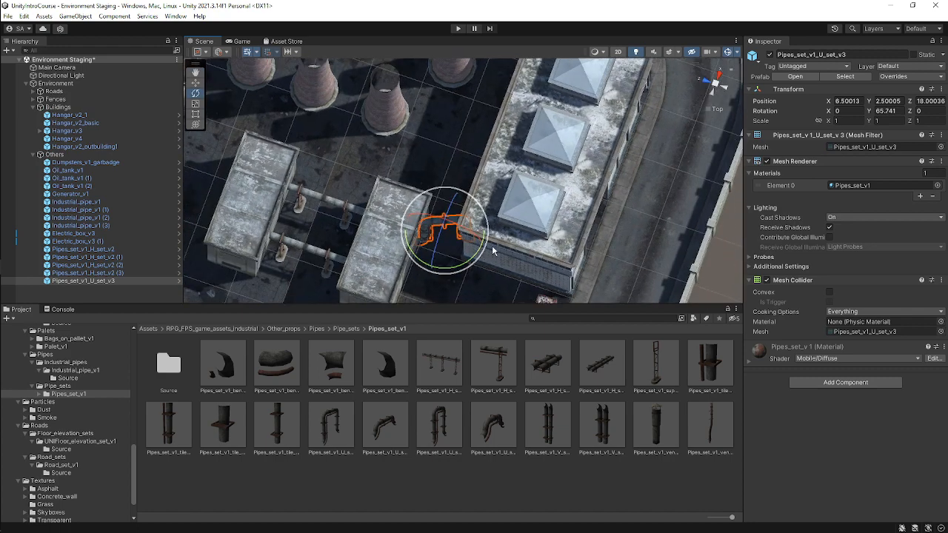
key(ctrl+s)
Add the Pipes_set_v1_H_set_v1 prefab to the scene.
scroll(493, 251, down, 5)
alt+drag(485, 191, 356, 171)
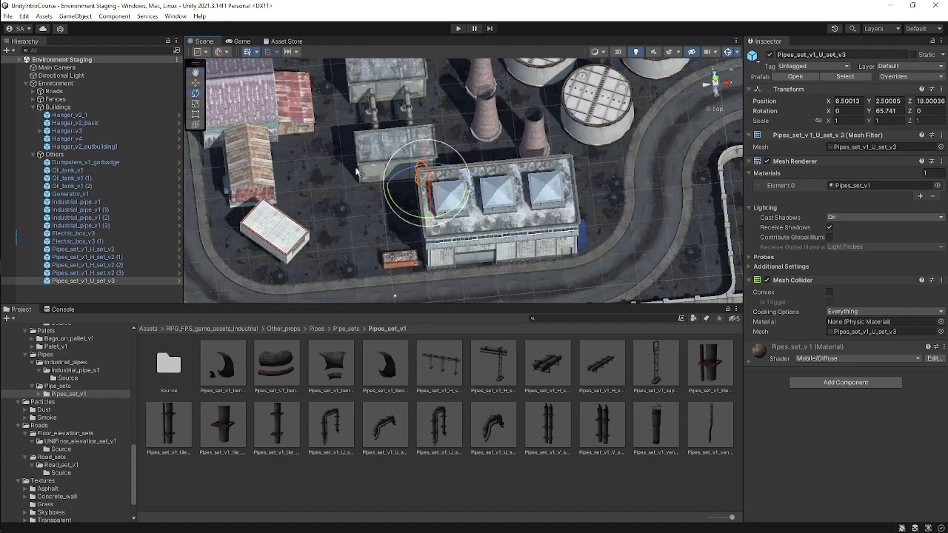
scroll(374, 163, up, 3)
middle_drag(372, 132, 565, 128)
scroll(551, 176, up, 3)
scroll(553, 192, up, 2)
scroll(564, 127, up, 1)
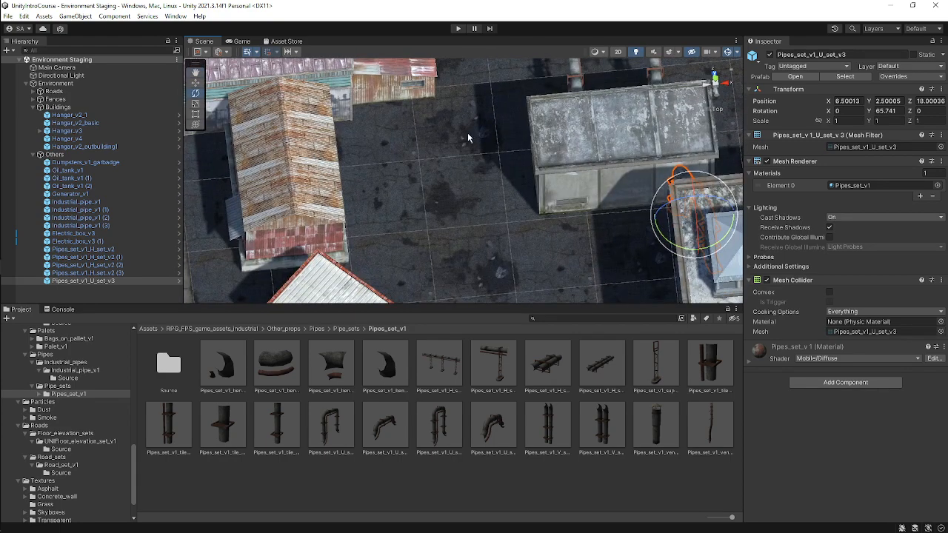
drag(433, 375, 132, 162)
scroll(400, 132, down, 6)
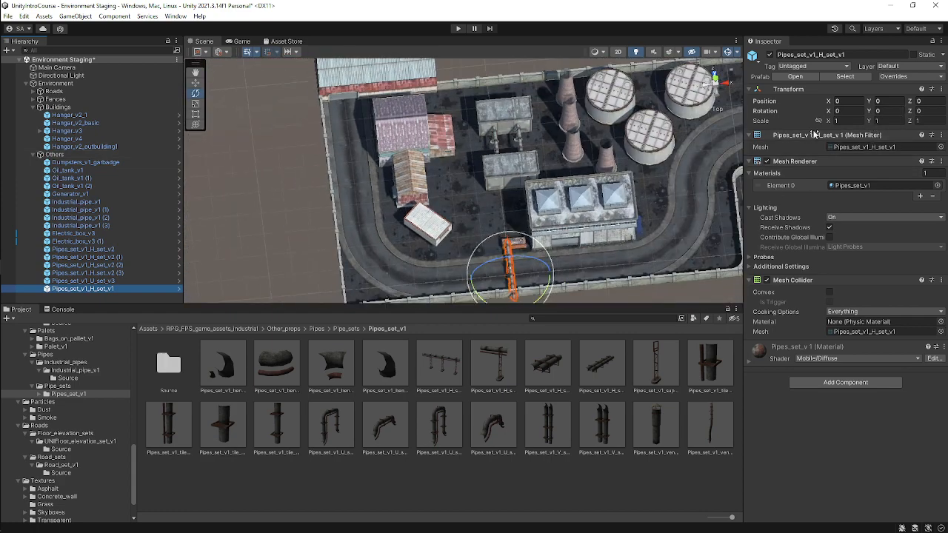
Rotate the H pipe set to 90° around Y.
click(891, 111)
text(90)
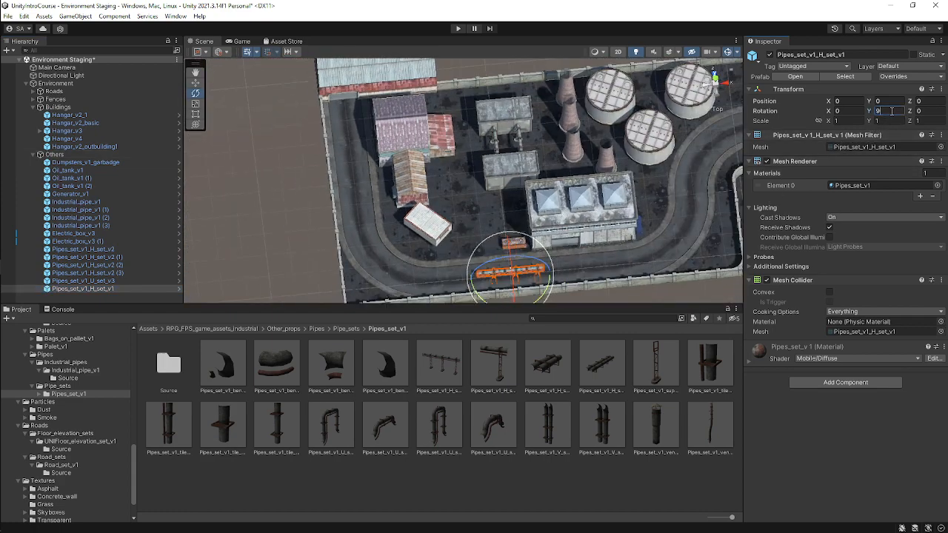
scroll(522, 270, up, 3)
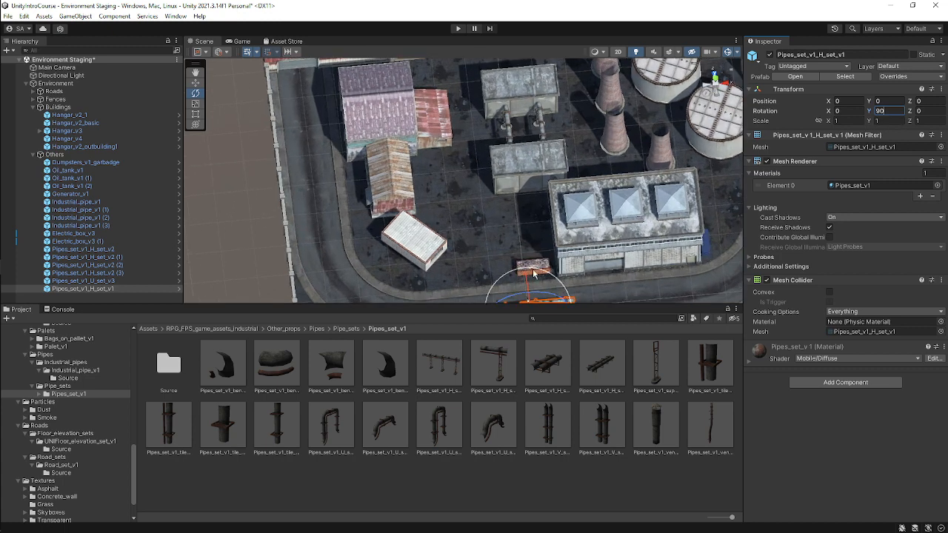
scroll(581, 213, down, 3)
key(w)
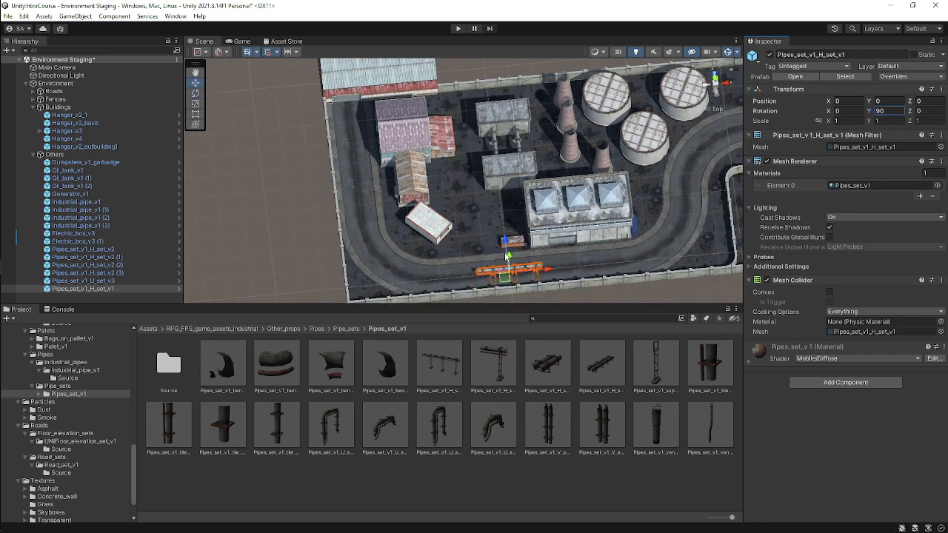
Move the H pipe set to about Z 21 and X -9.
drag(504, 244, 514, 178)
scroll(518, 181, up, 3)
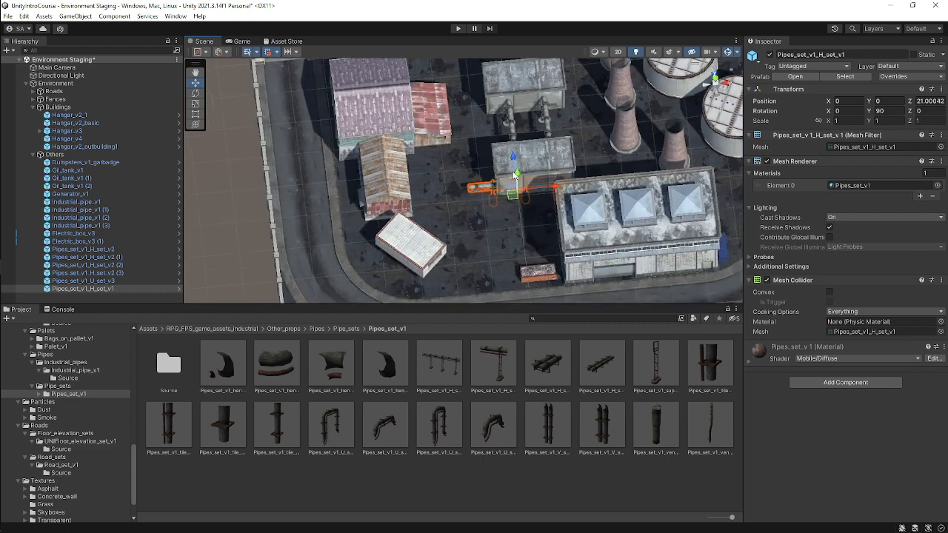
scroll(521, 185, up, 2)
drag(605, 196, 502, 195)
scroll(518, 196, up, 2)
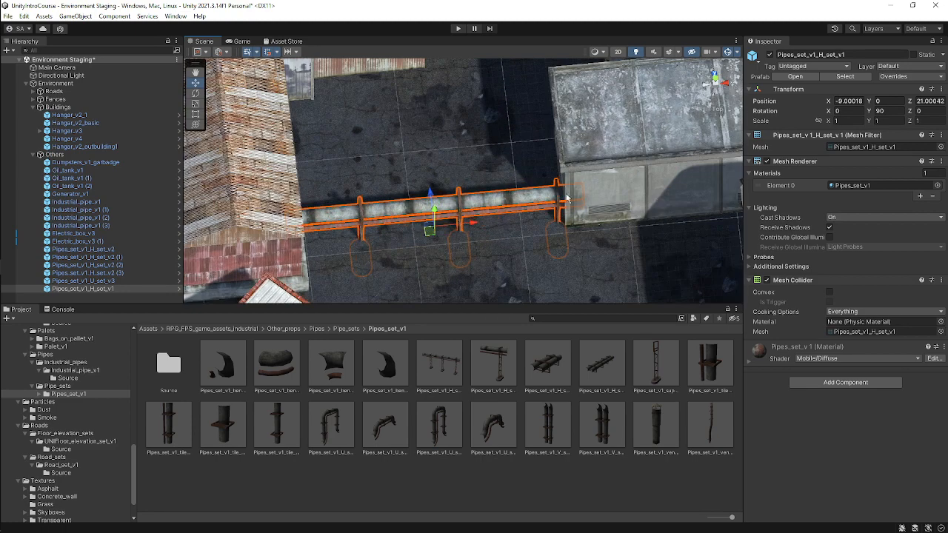
Switch to a side view and raise the H pipe set to about Y 2.5.
click(715, 97)
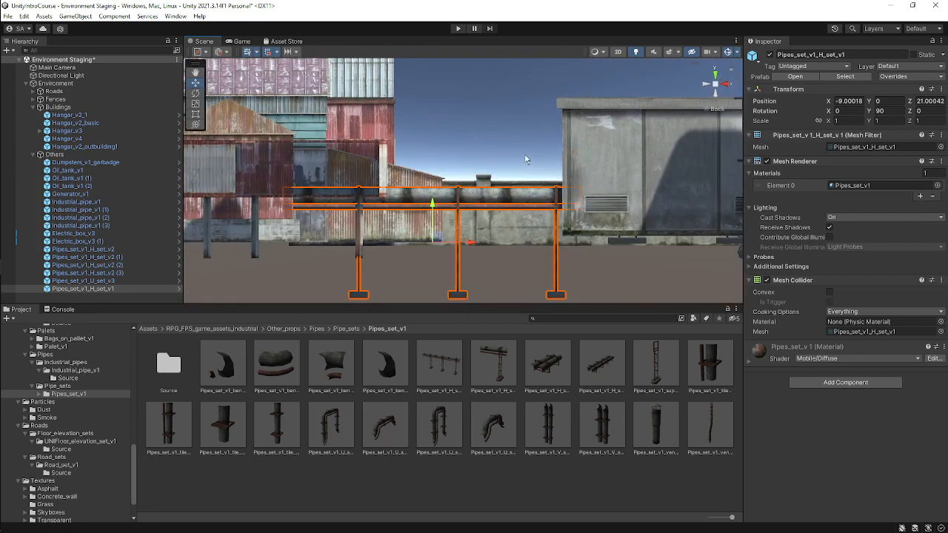
drag(433, 205, 446, 159)
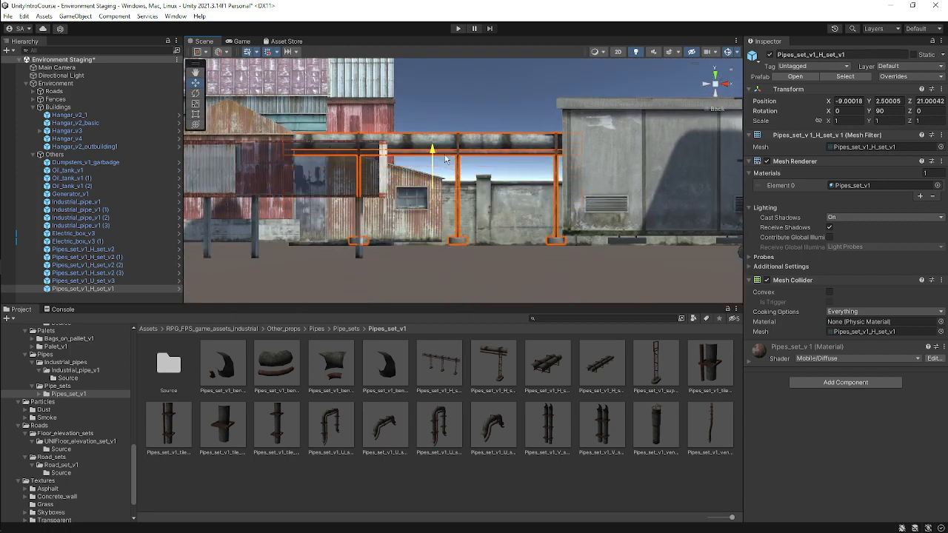
Shift the H pipe set to about X -10 and Z 22.5, then save the scene.
alt+drag(505, 171, 468, 237)
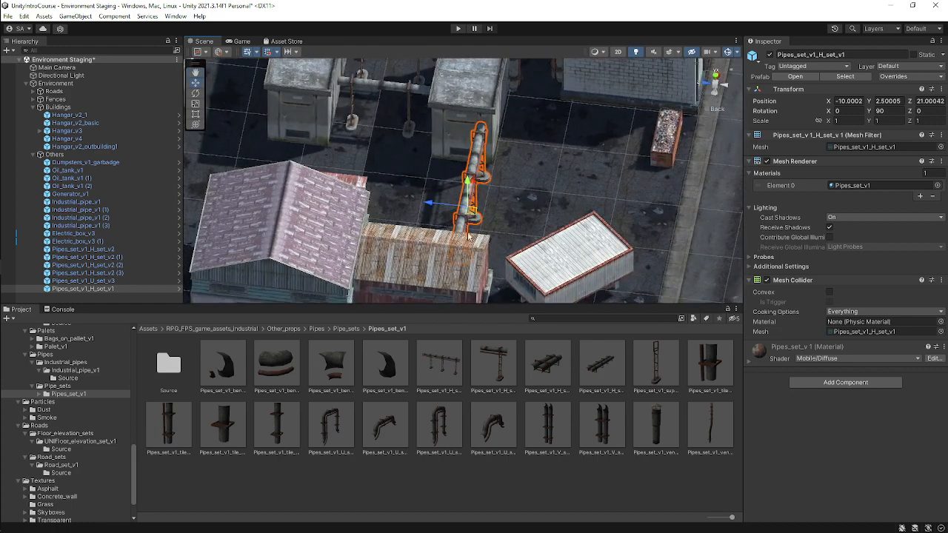
drag(431, 206, 386, 233)
scroll(386, 233, down, 6)
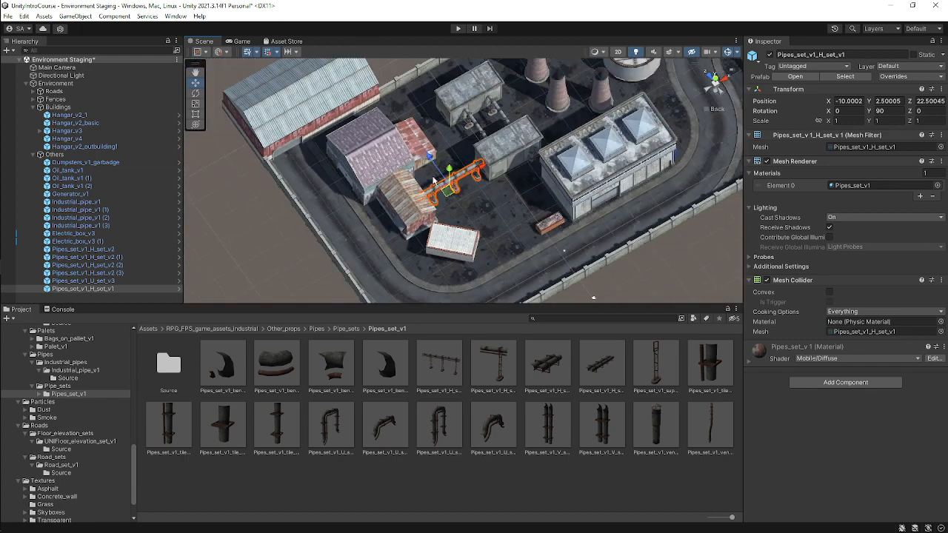
key(ctrl+s)
scroll(495, 181, down, 1)
alt+drag(541, 175, 480, 238)
scroll(504, 188, up, 4)
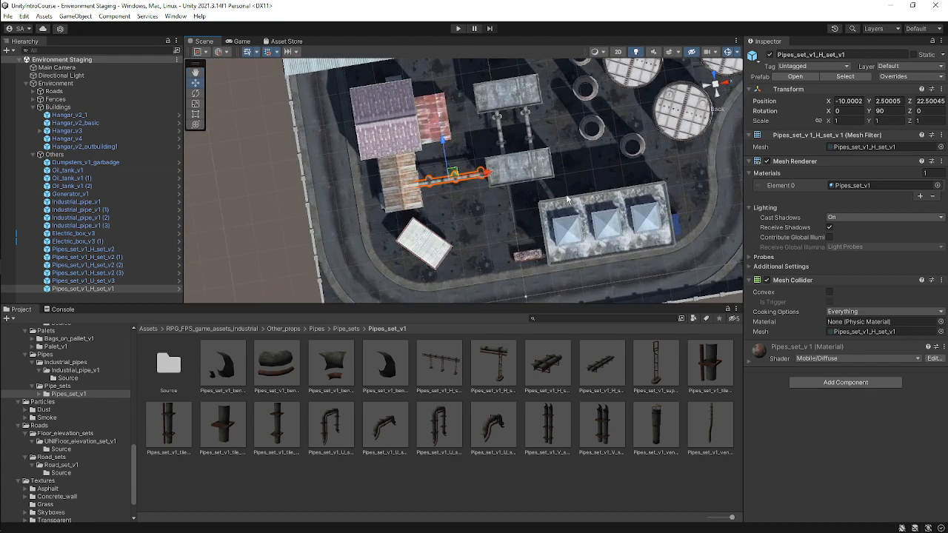
Add a Pipes_set_v1 tile prefab to the scene from the Pipe_sets asset folder.
scroll(566, 200, up, 3)
middle_drag(550, 194, 500, 137)
scroll(500, 140, up, 4)
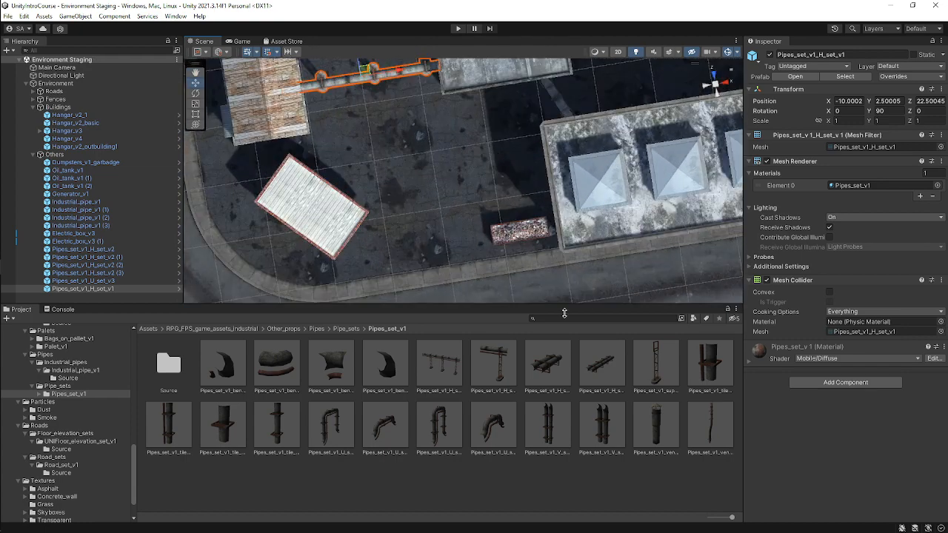
scroll(586, 231, down, 4)
middle_drag(630, 231, 526, 210)
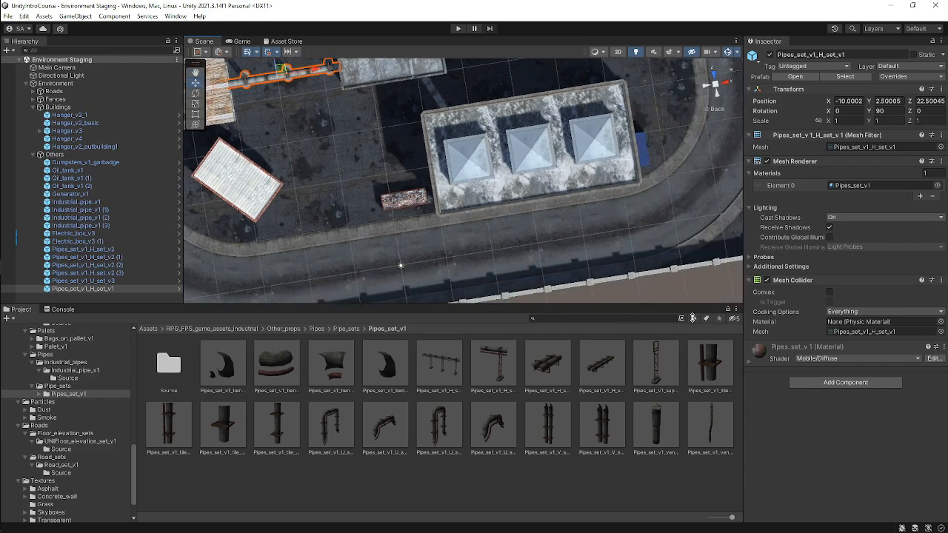
drag(711, 368, 89, 154)
scroll(474, 226, up, 3)
middle_drag(482, 229, 536, 96)
alt+drag(543, 133, 744, 38)
scroll(431, 207, up, 3)
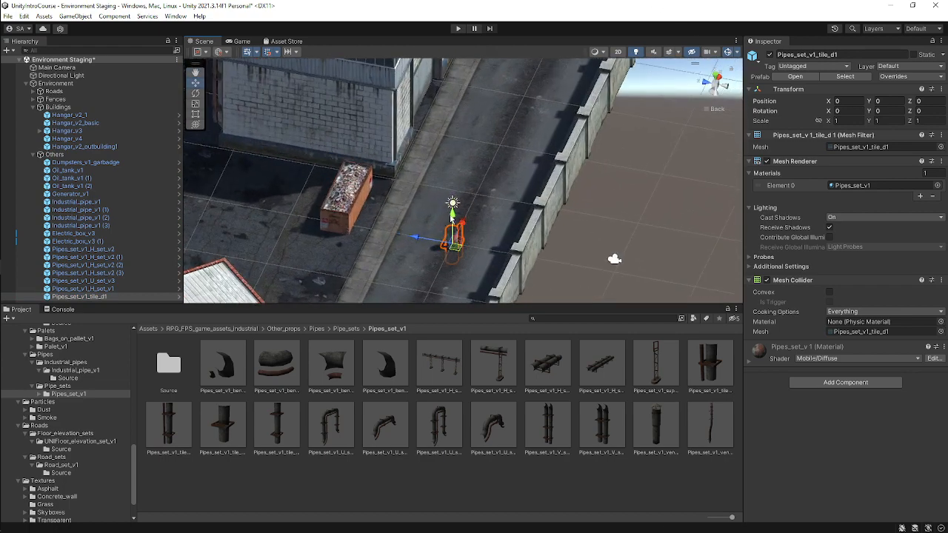
Position the pipe tile at about X -1, Y 1, Z 16.5 and set its scale to 2.
mouse_move(452, 219)
mouse_down()
mouse_move(458, 198)
mouse_move(457, 209)
mouse_up()
scroll(524, 211, down, 2)
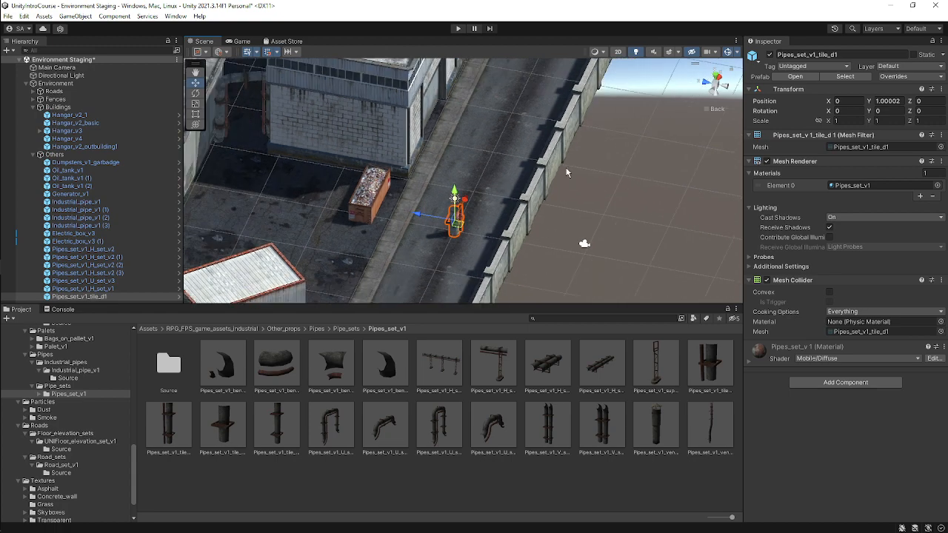
alt+drag(527, 220, 736, 100)
click(715, 76)
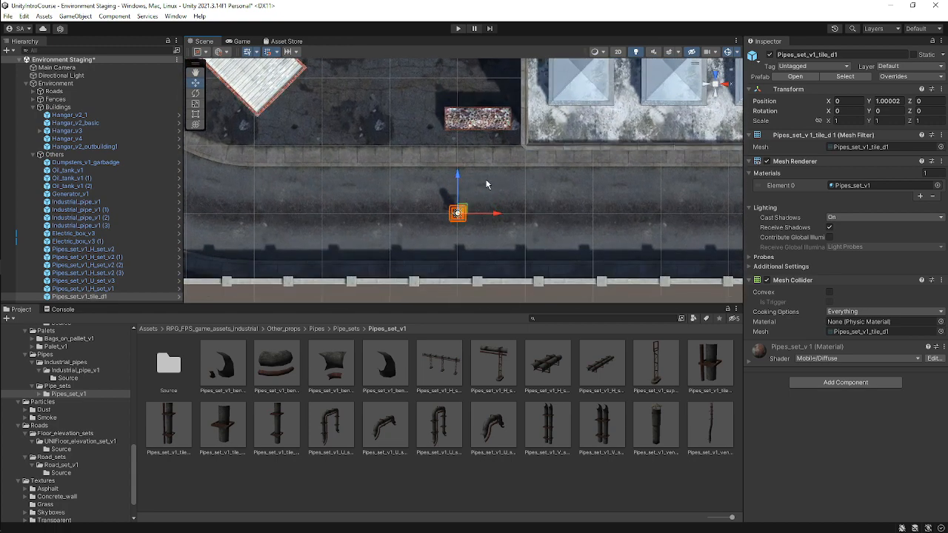
middle_drag(506, 256, 437, 265)
scroll(397, 287, down, 5)
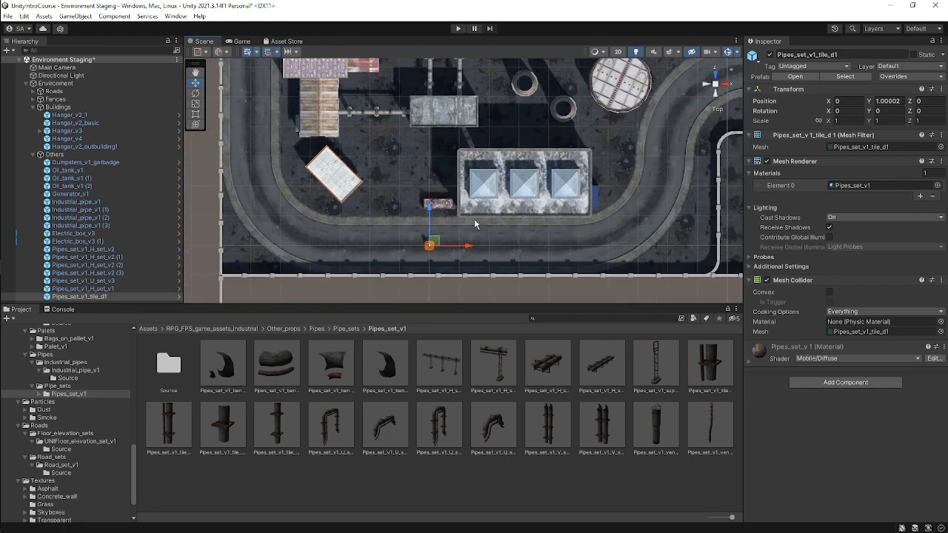
drag(397, 288, 392, 192)
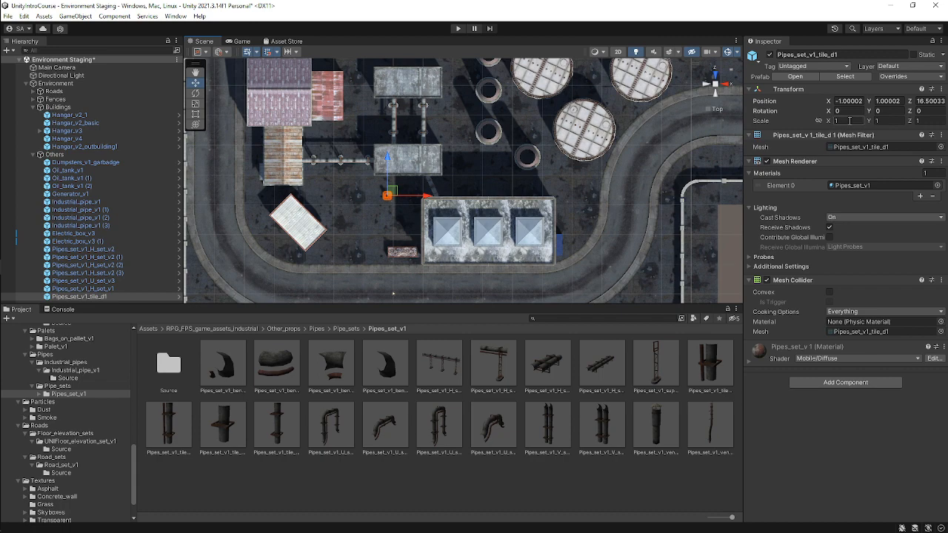
text(2)
click(887, 125)
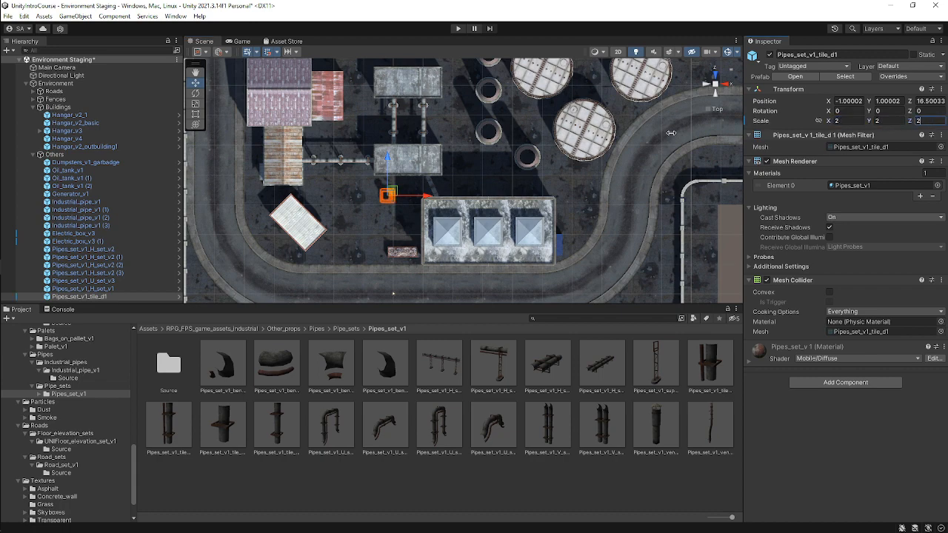
Move the pipe tile to about X -10.5, Y 2, Z 18 beside the H pipe set and duplicate it three times.
alt+drag(392, 198, 411, 161)
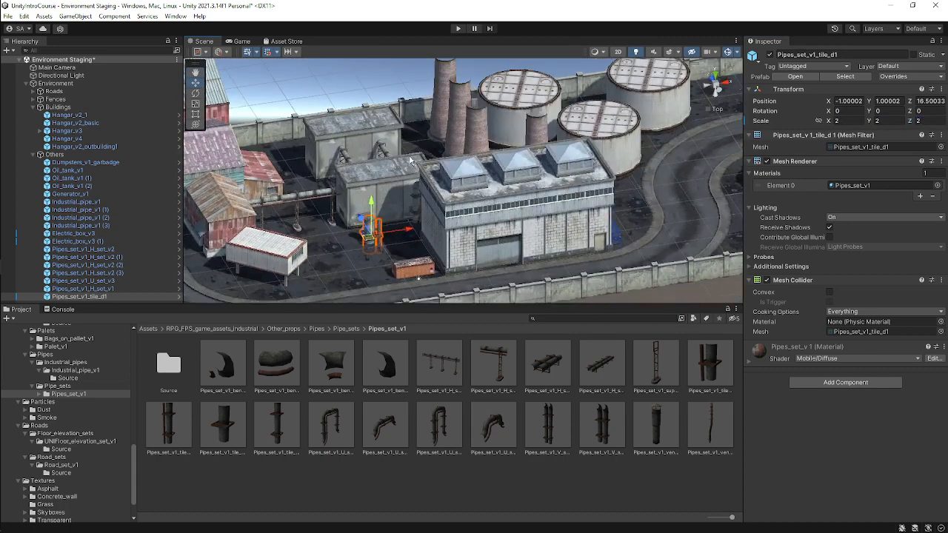
drag(372, 205, 373, 197)
alt+drag(634, 132, 595, 264)
alt+drag(690, 189, 449, 185)
key(ctrl+d)
key(ctrl+d)
key(ctrl+d)
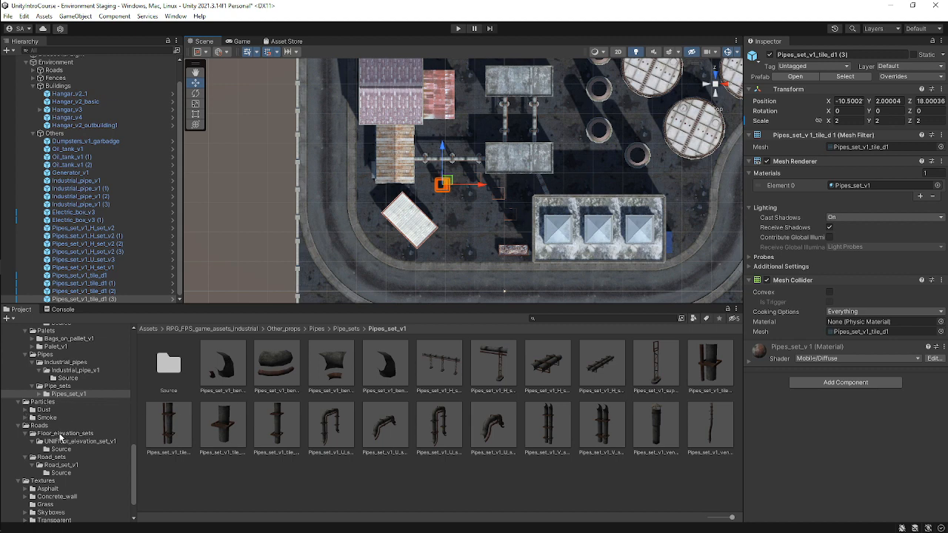
Add a Concrete_fence_v1_wall_set_v2 prefab from the Concrete_fences folder into the Fences group.
scroll(68, 424, up, 5)
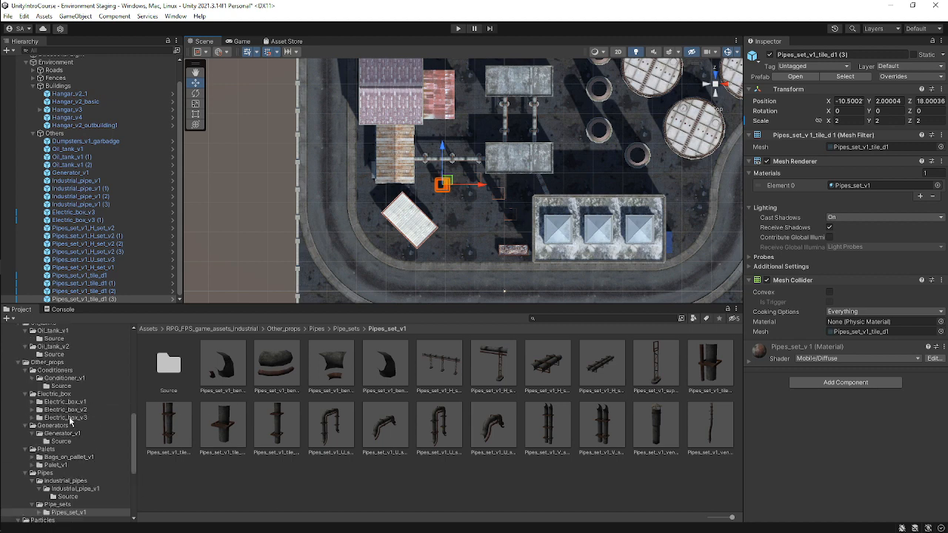
click(59, 362)
click(66, 379)
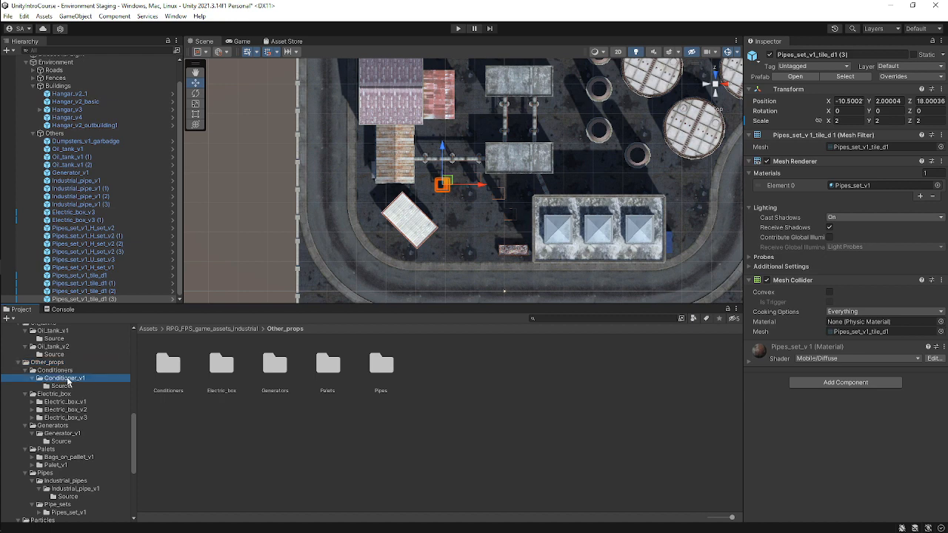
scroll(592, 238, down, 3)
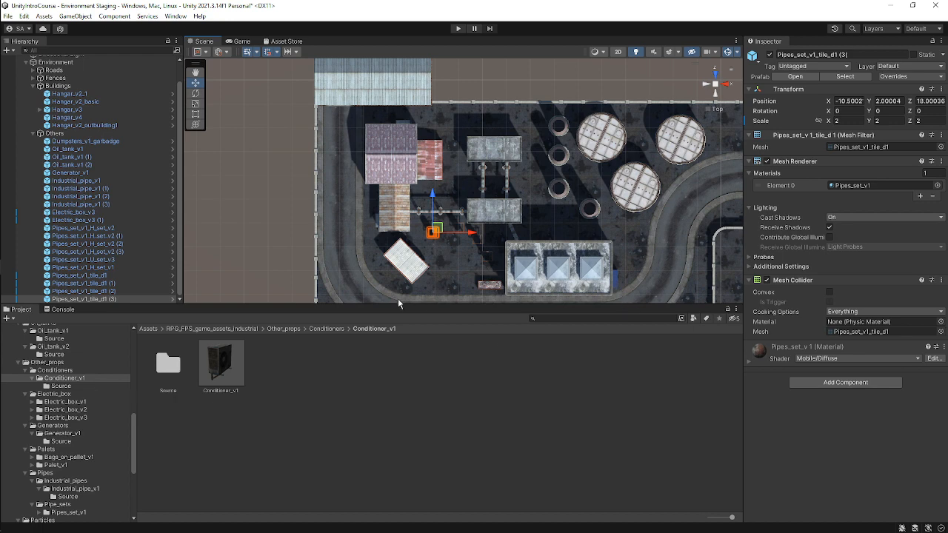
scroll(93, 390, up, 4)
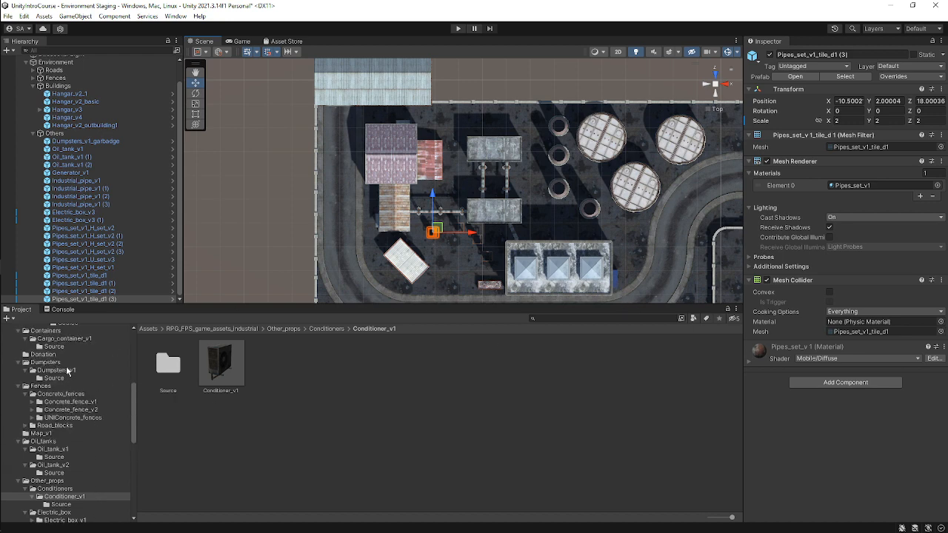
scroll(63, 366, up, 1)
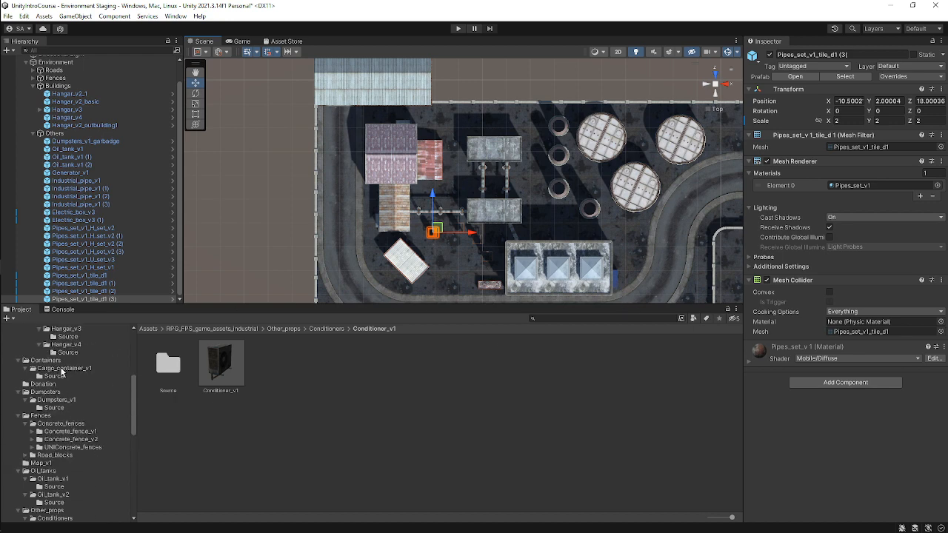
click(70, 432)
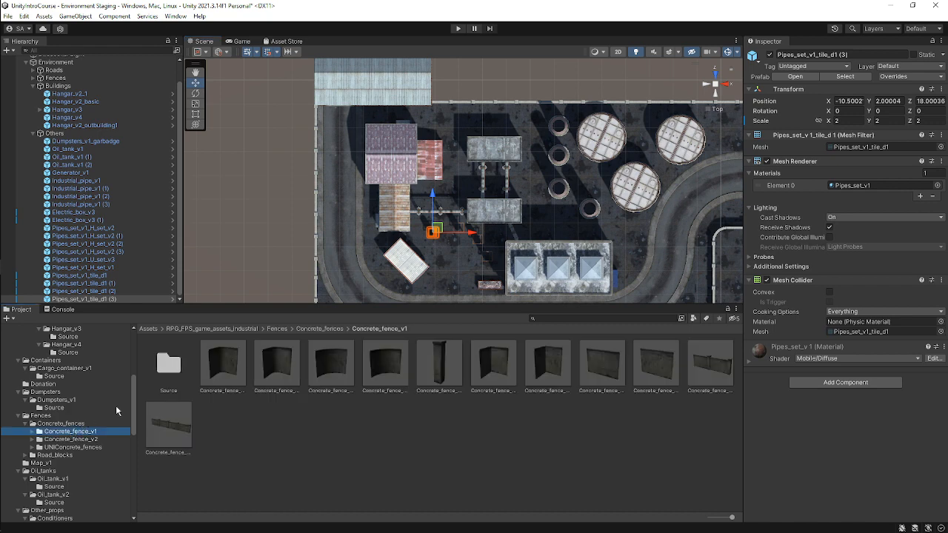
click(690, 367)
click(163, 428)
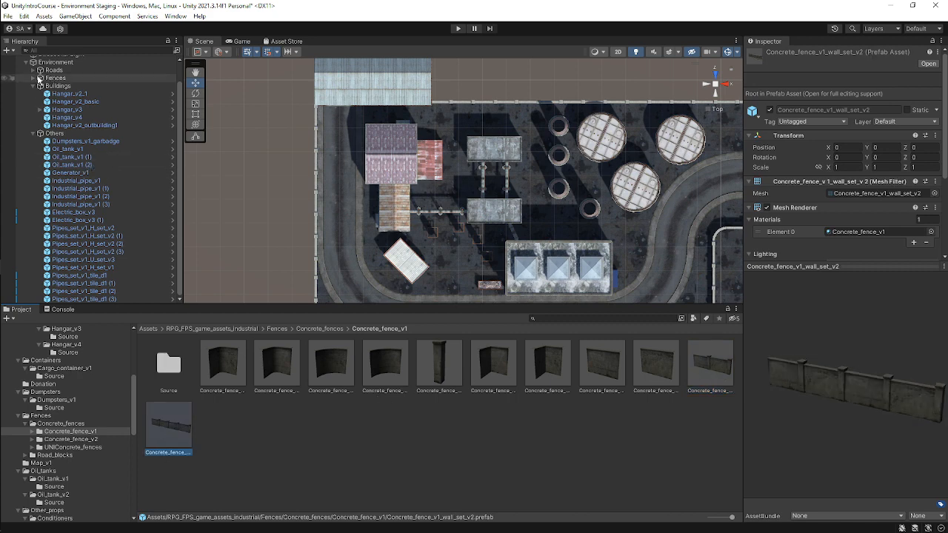
drag(165, 440, 81, 79)
Place the concrete fence at about X 11.5, Y 2, Z 25.5 between the generator buildings and the chimneys.
middle_drag(529, 266, 482, 220)
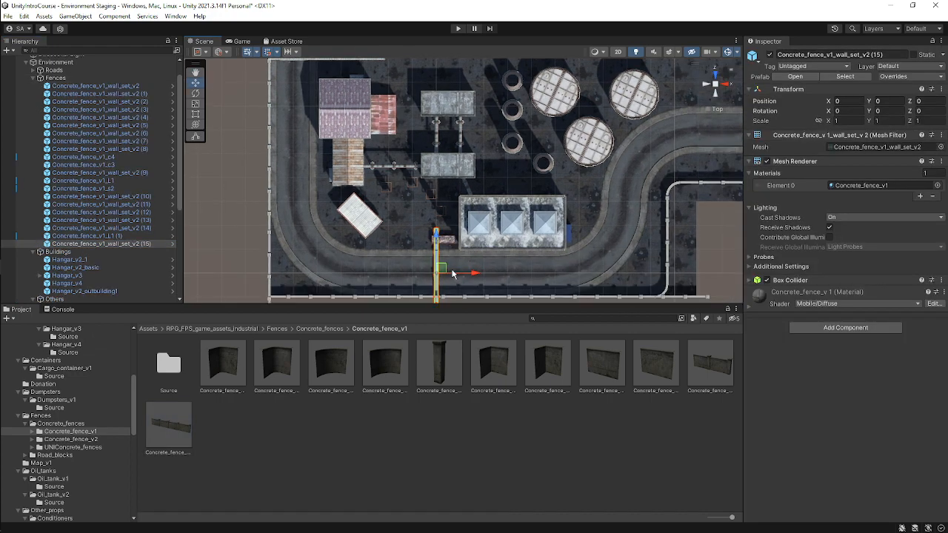
drag(440, 268, 498, 134)
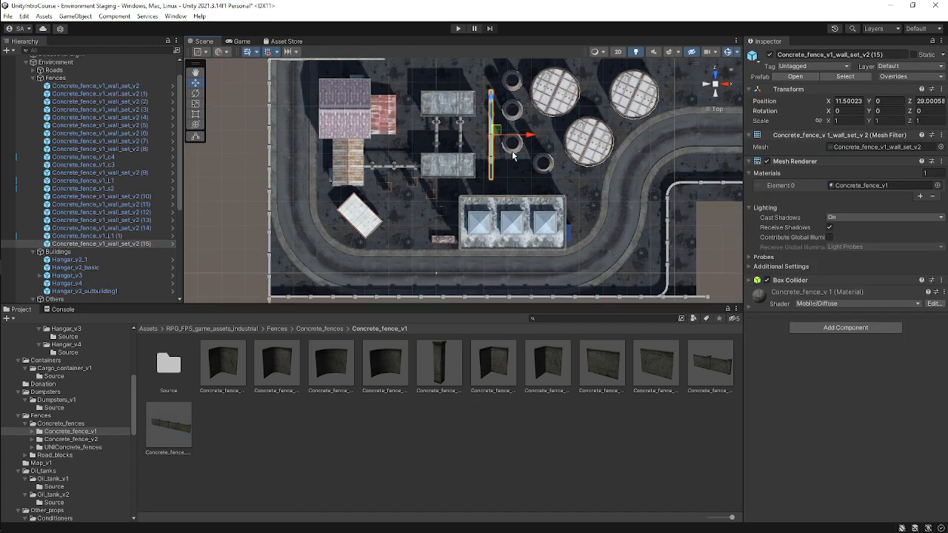
scroll(521, 151, up, 5)
alt+drag(555, 174, 451, 70)
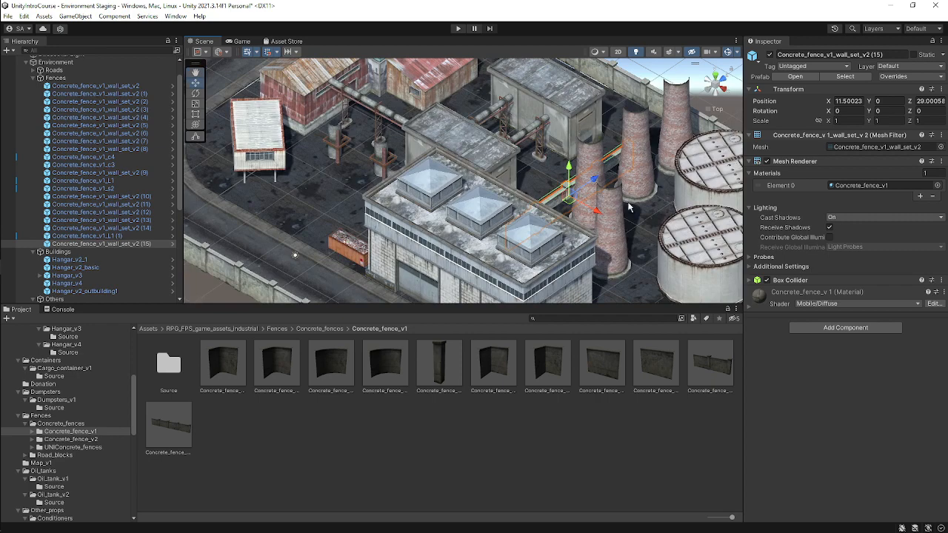
scroll(628, 207, up, 5)
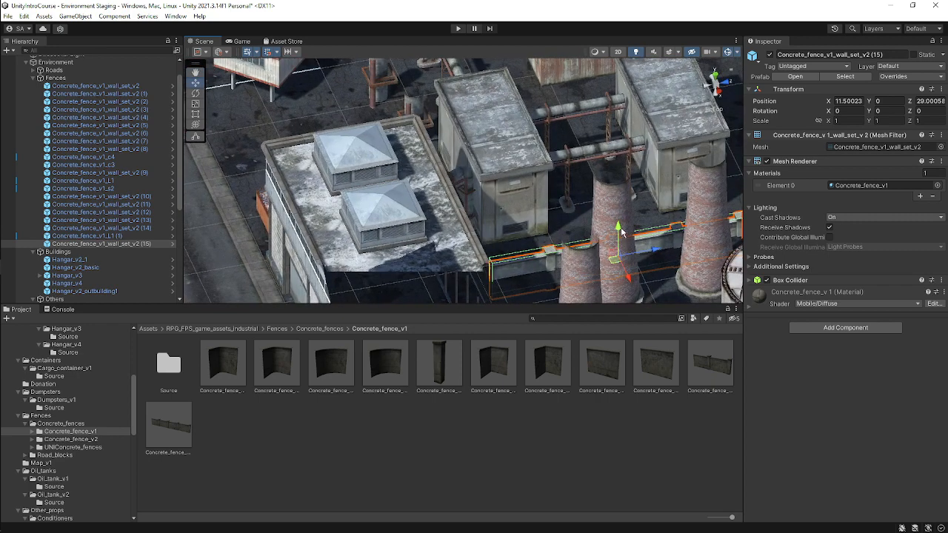
drag(619, 231, 624, 212)
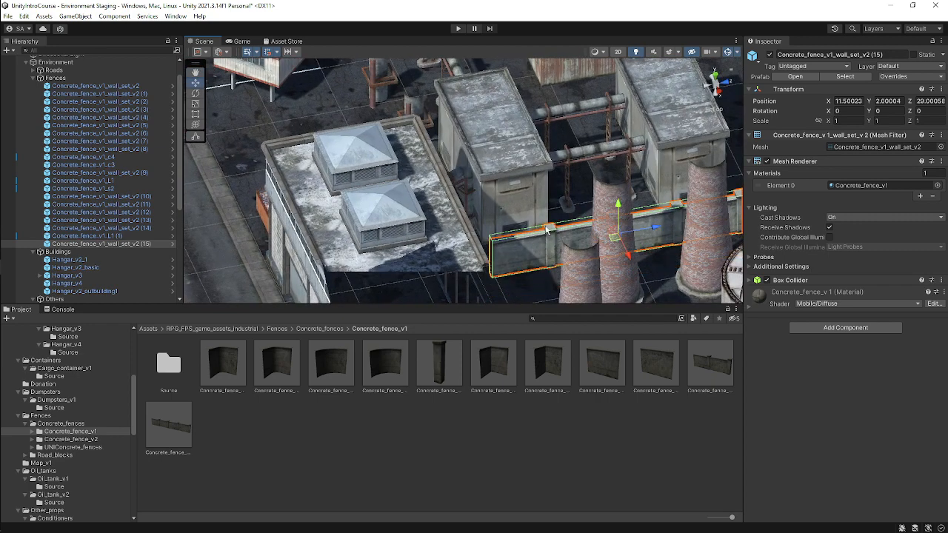
alt+drag(547, 230, 656, 360)
middle_drag(531, 202, 495, 255)
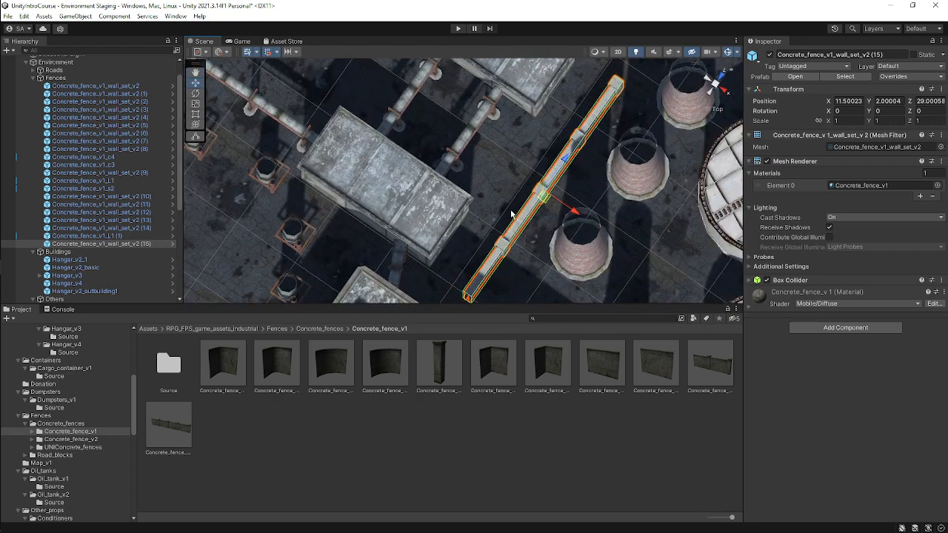
scroll(543, 214, down, 3)
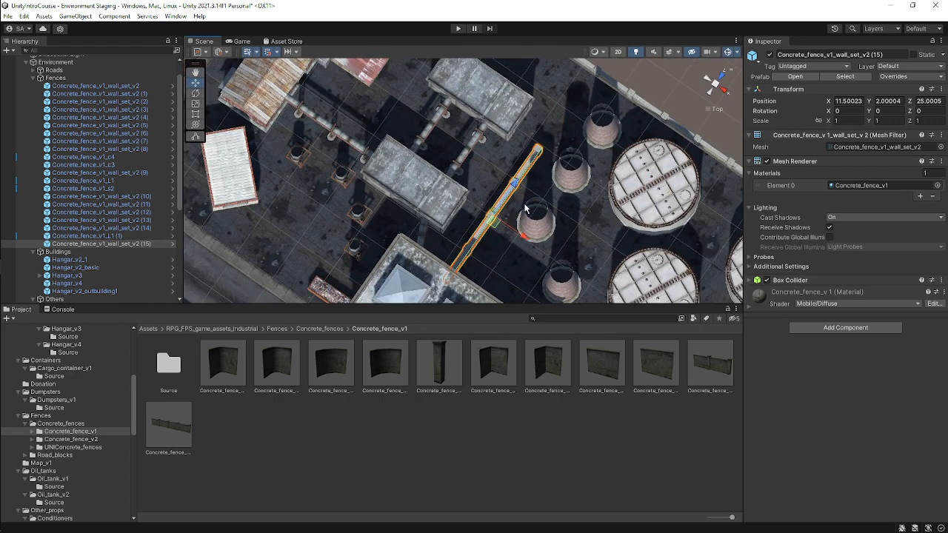
drag(518, 183, 521, 180)
mouse_move(1, 233)
click(86, 185)
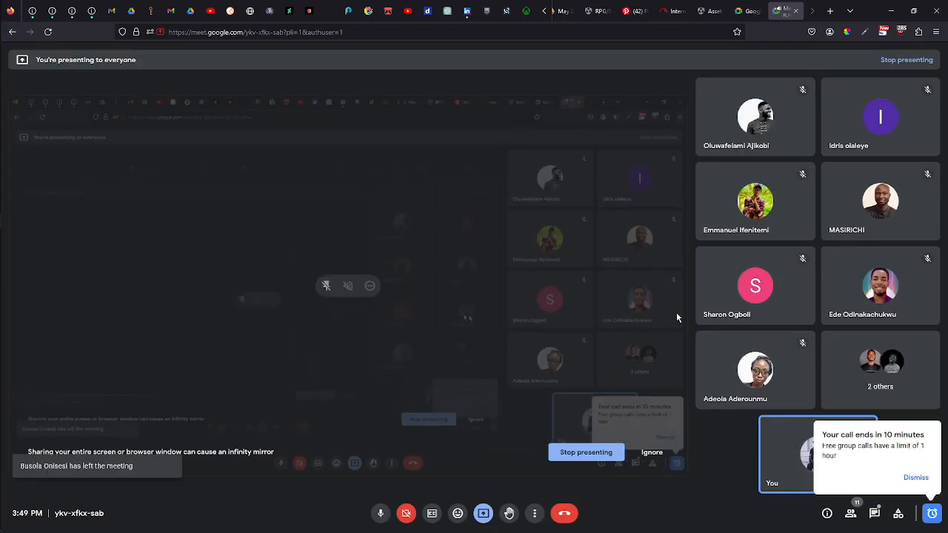
click(890, 11)
scroll(459, 191, down, 4)
alt+drag(458, 222, 575, 158)
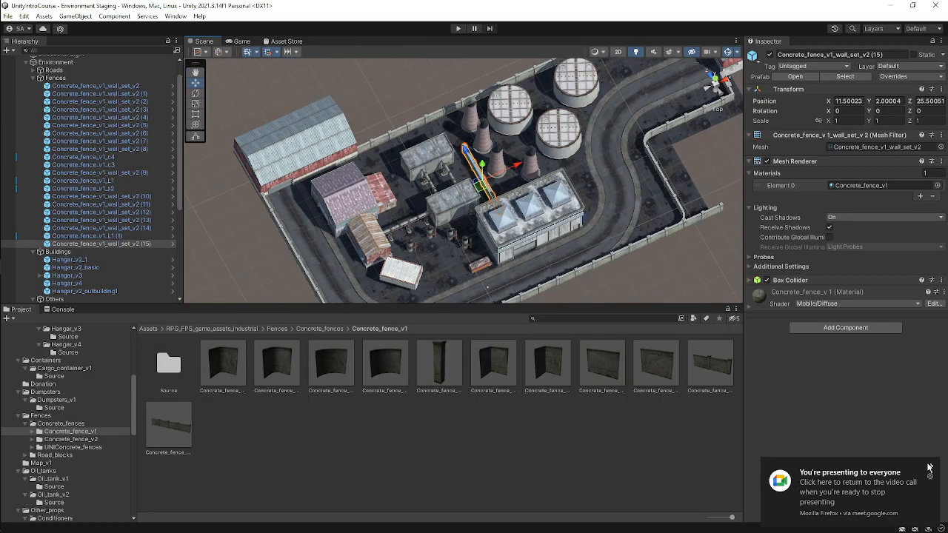
click(930, 467)
Move an industrial pipe to about X 44.5, Z 0.5 beside the curved road and save the scene.
middle_drag(542, 210, 446, 182)
scroll(468, 197, down, 3)
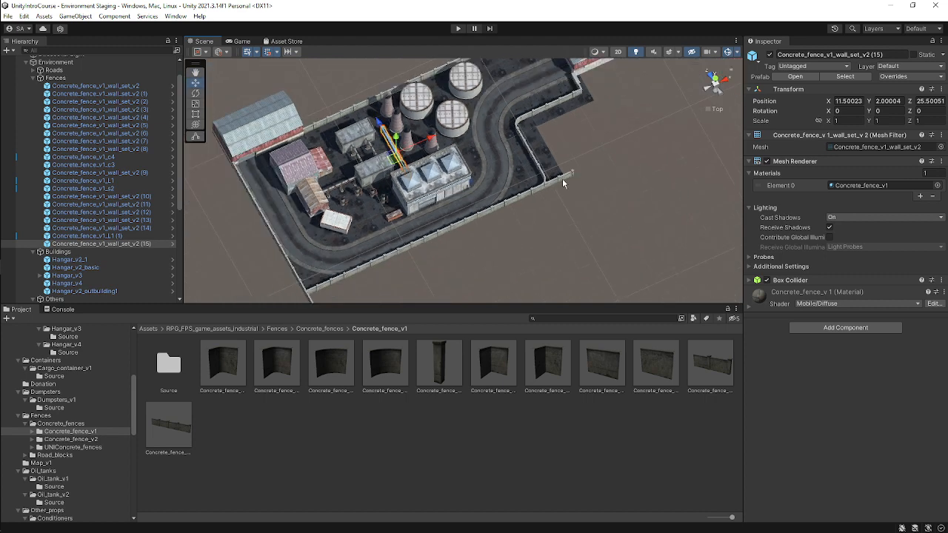
scroll(509, 130, up, 3)
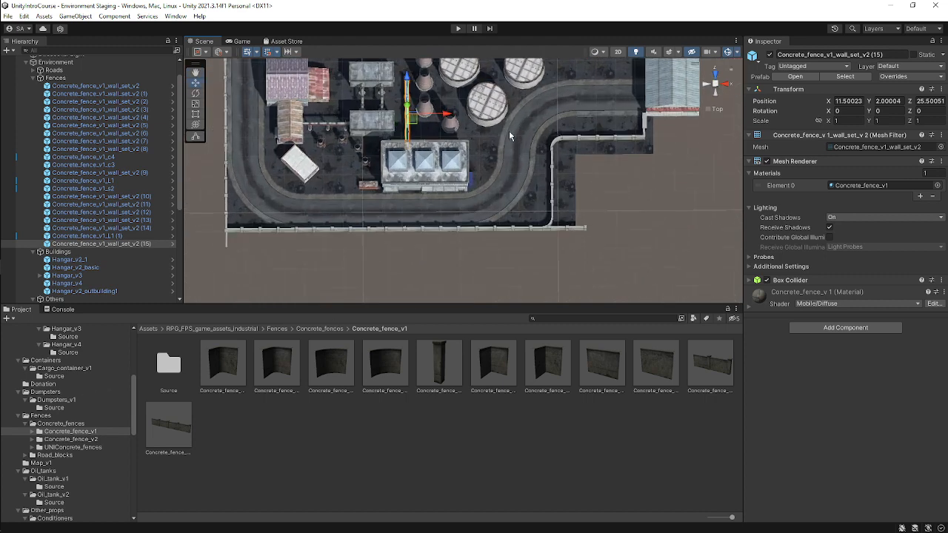
middle_drag(472, 120, 435, 143)
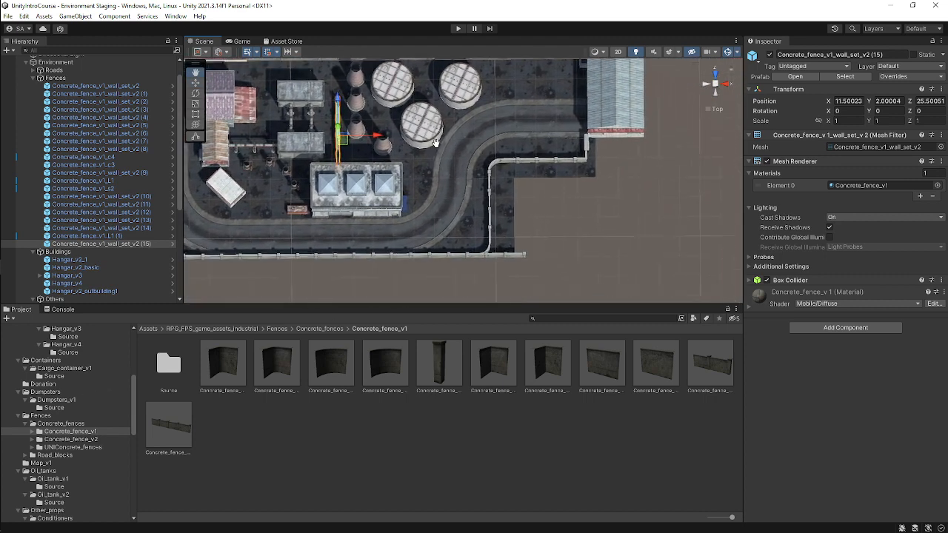
click(356, 105)
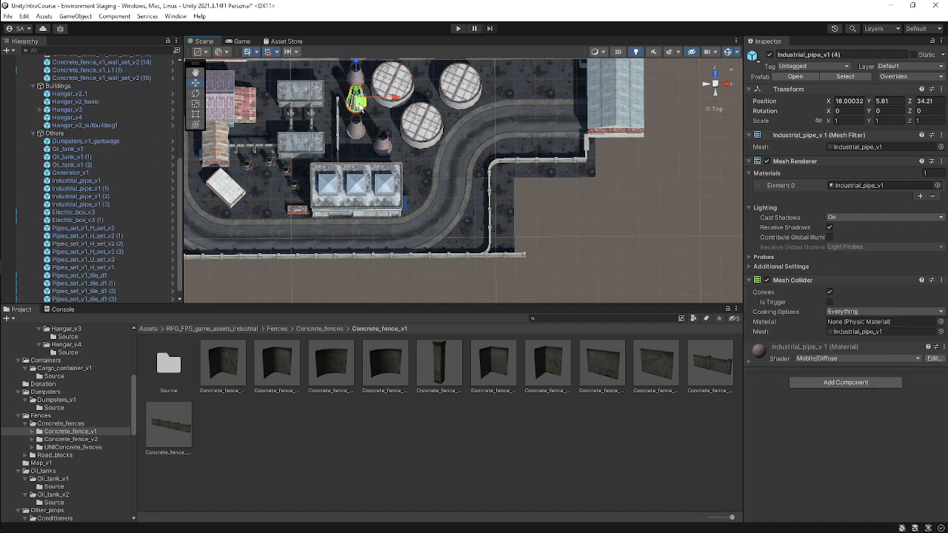
drag(359, 108, 476, 237)
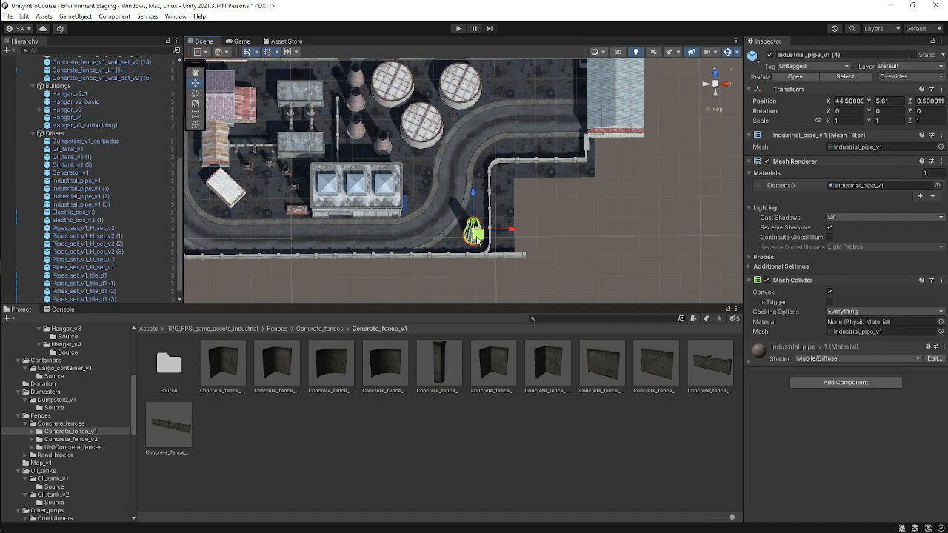
middle_drag(448, 178, 440, 244)
key(ctrl+s)
Duplicate the electric box and move the copy to about X 57.5 next to the far hangar.
middle_drag(298, 188, 311, 197)
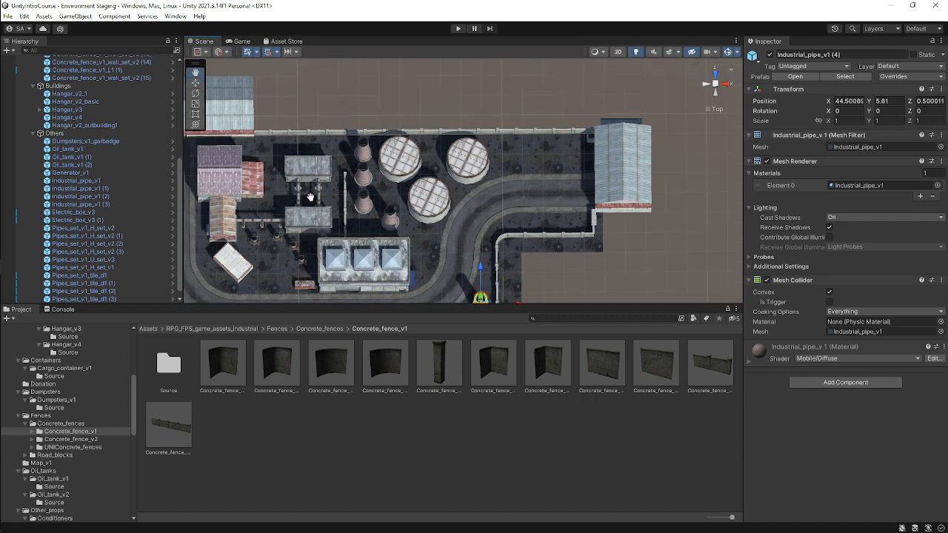
click(316, 165)
key(ctrl+d)
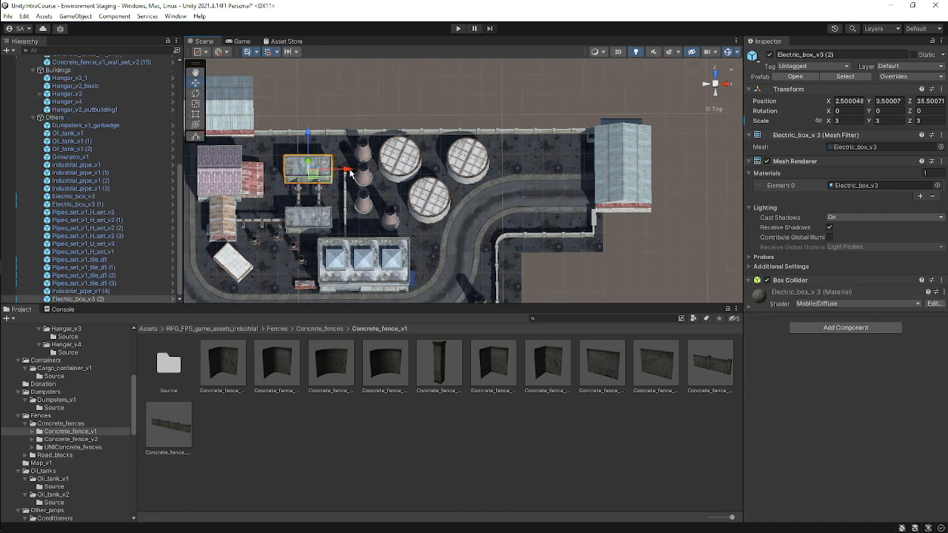
drag(350, 172, 549, 171)
click(716, 83)
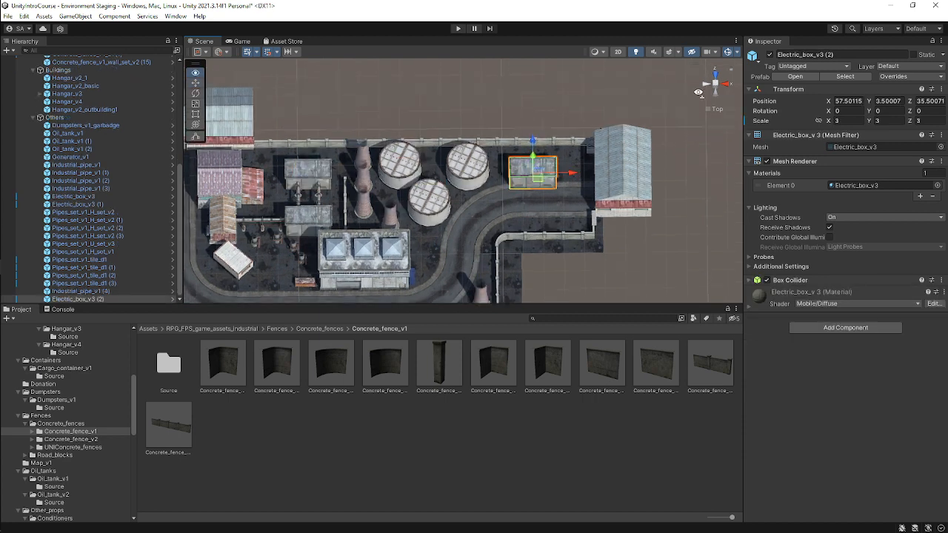
click(715, 83)
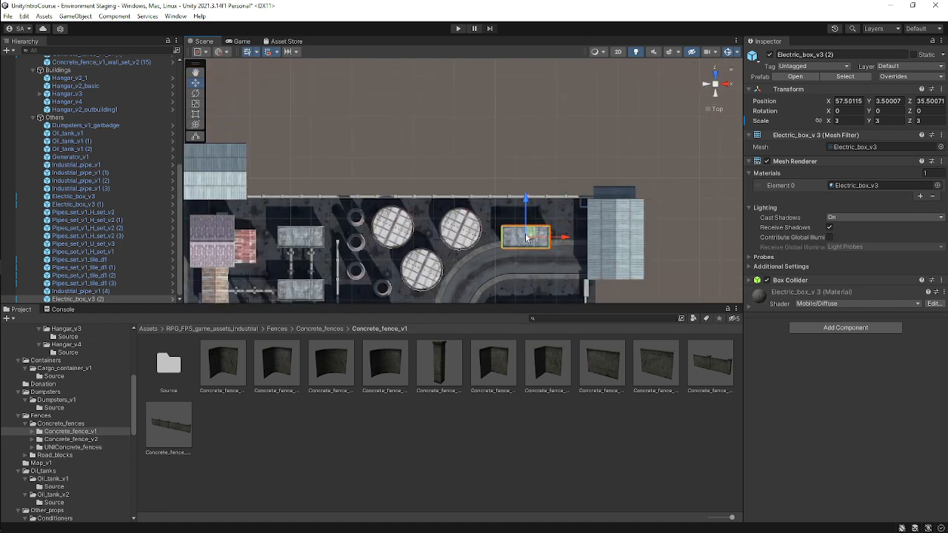
Move the electric box copy to about X 60.5, Z 40 beside the far hangar and save the scene.
drag(529, 216, 546, 215)
middle_drag(407, 242, 512, 191)
scroll(518, 203, down, 6)
key(ctrl+s)
scroll(576, 164, up, 10)
scroll(518, 186, up, 4)
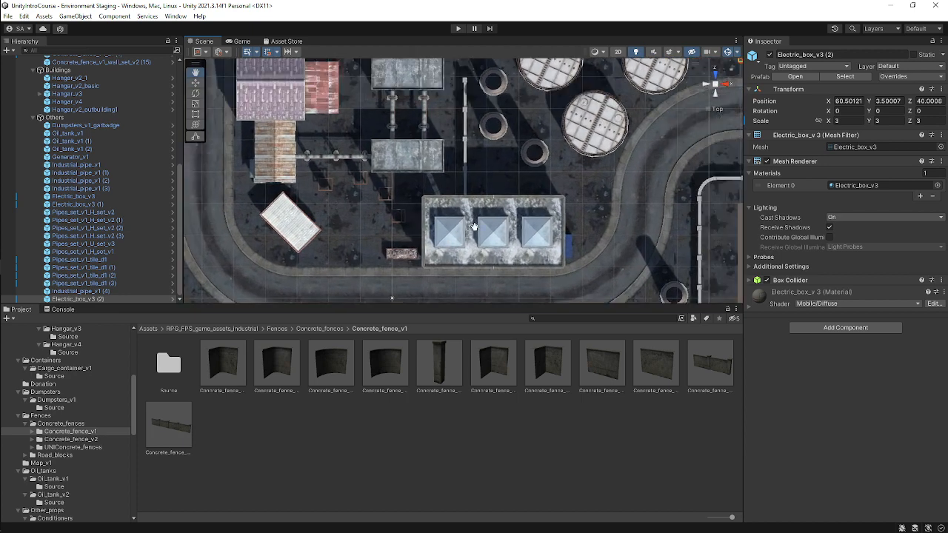
Add an Oil_tank_v2 prefab from the Oil_tanks folder into the scene's Others group.
middle_drag(494, 158, 502, 98)
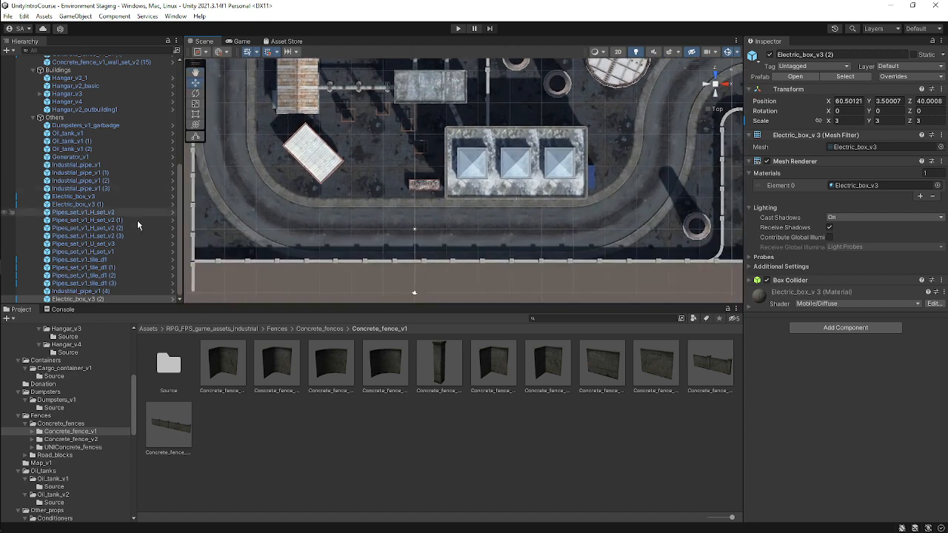
scroll(88, 442, down, 3)
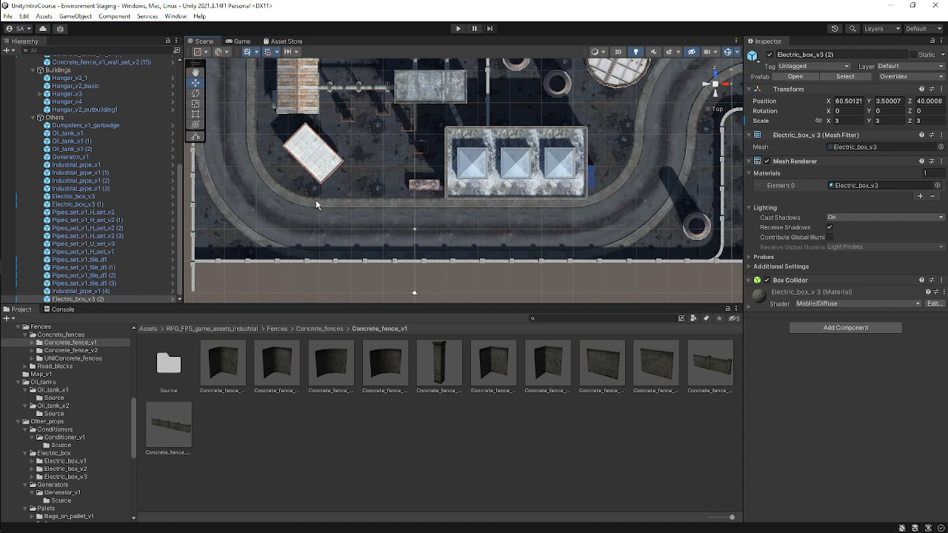
scroll(66, 404, up, 1)
click(64, 405)
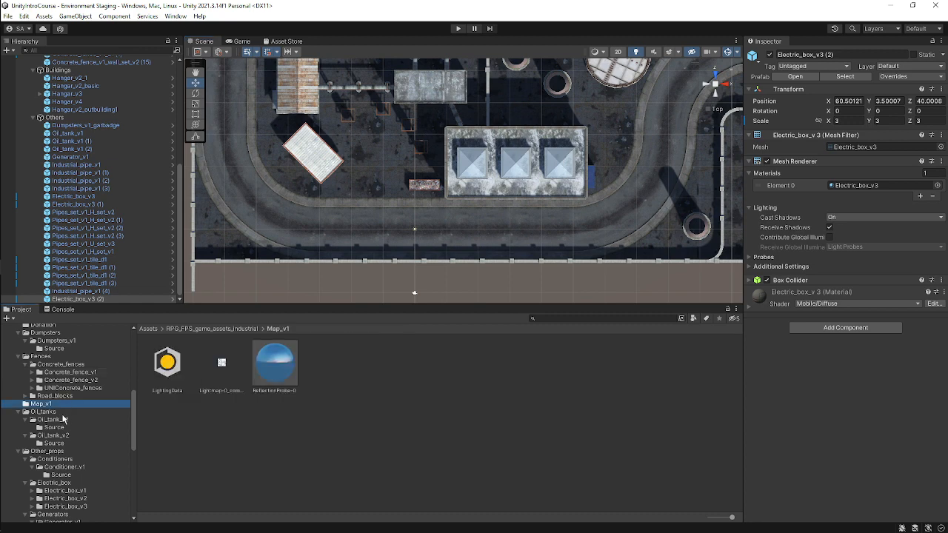
click(59, 420)
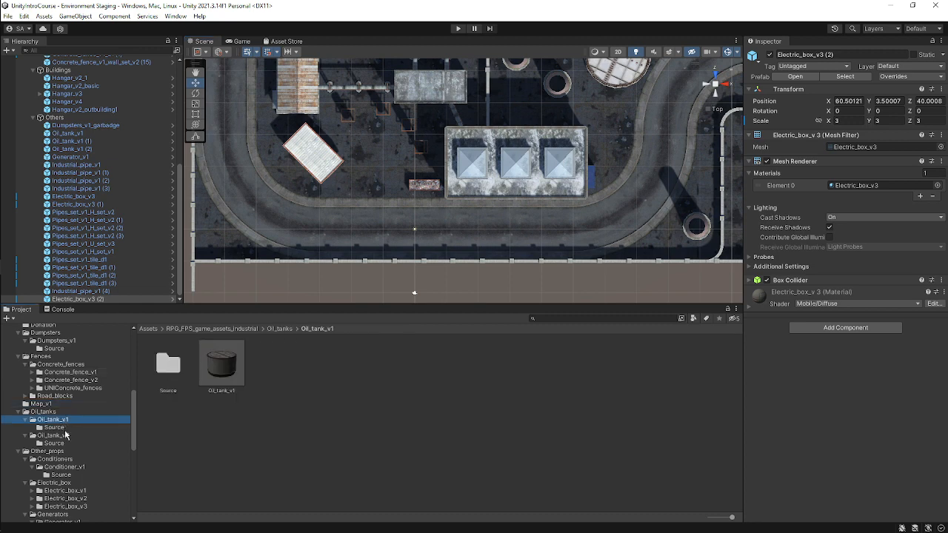
click(59, 435)
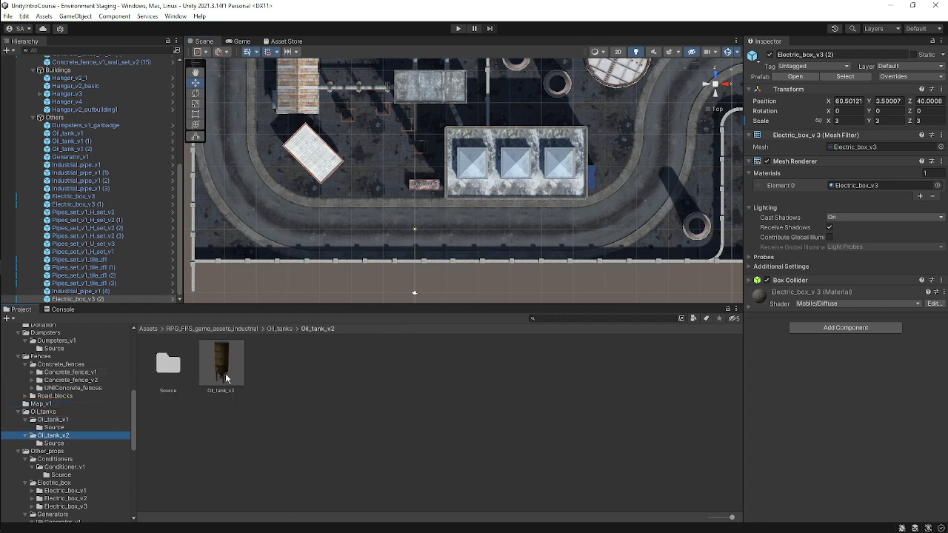
drag(226, 378, 117, 124)
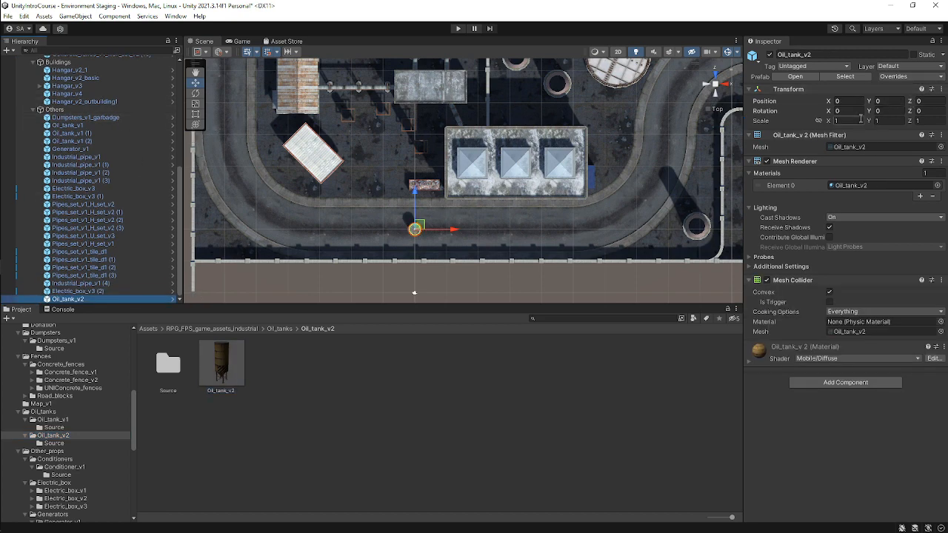
Set the oil tank's scale to 2 on X, Y and Z.
click(860, 120)
text(2)
click(896, 120)
text(2)
click(929, 121)
text(2)
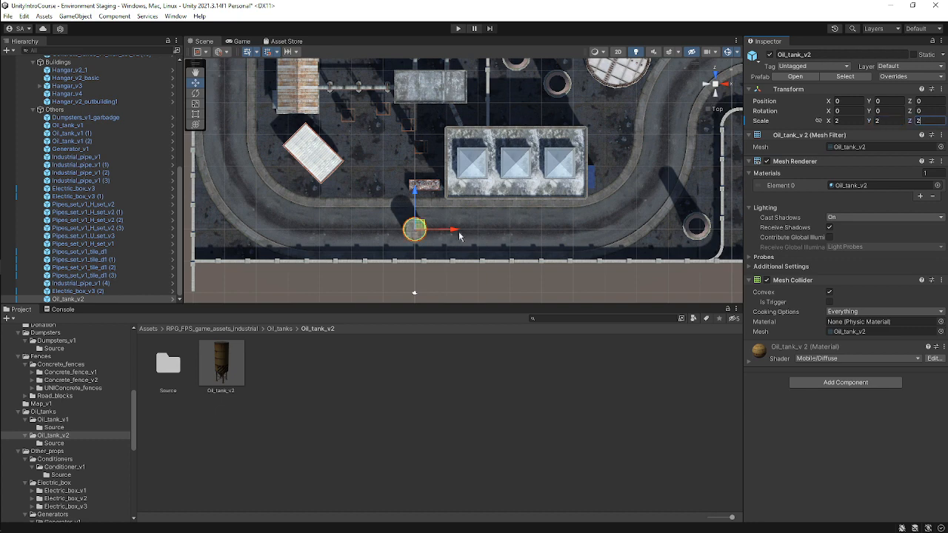
Place the oil tank at about X -4, Y 5, Z 9.5 beside the central building.
drag(416, 229, 390, 169)
alt+drag(604, 172, 576, 37)
scroll(374, 199, up, 3)
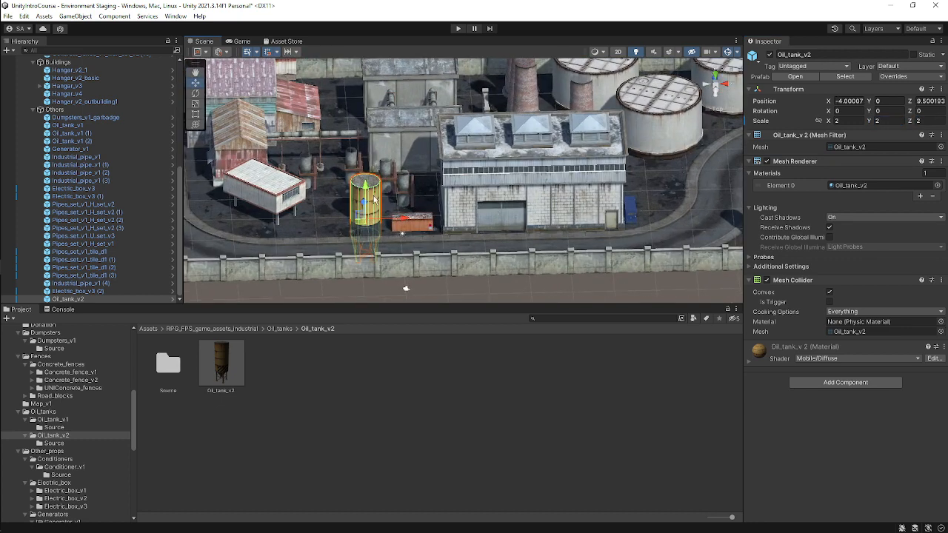
drag(358, 189, 385, 149)
scroll(481, 169, up, 2)
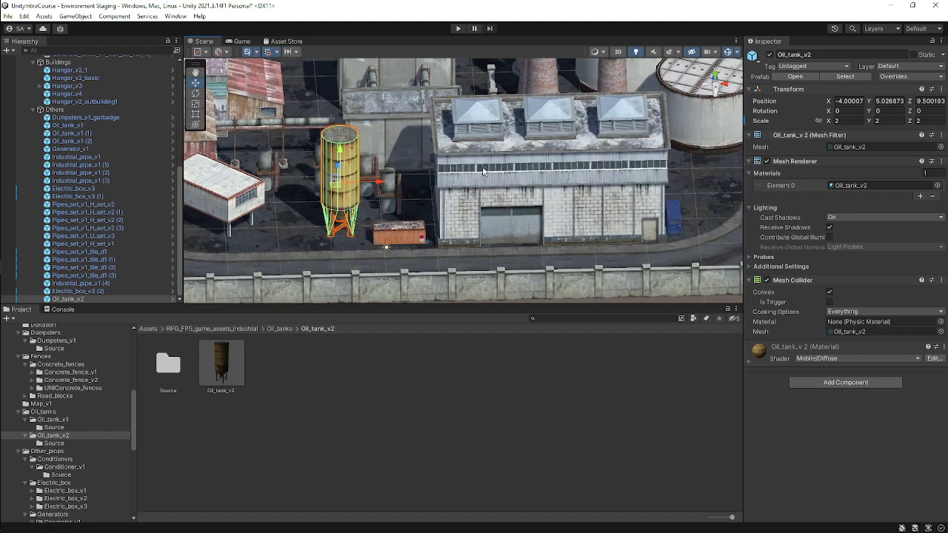
Duplicate the oil tank several times and arrange the copies in a cluster near the white building.
scroll(483, 170, down, 1)
click(718, 80)
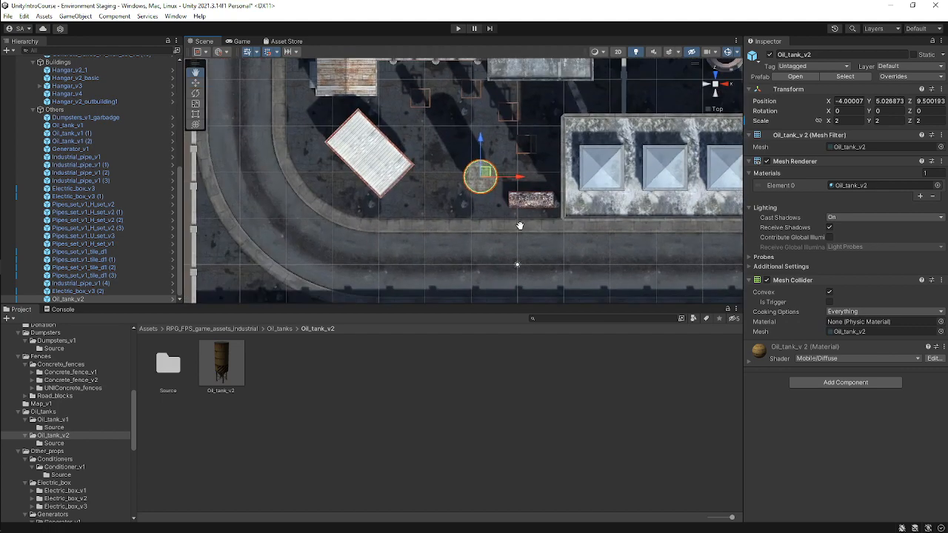
drag(487, 189, 443, 228)
key(ctrl+d)
key(ctrl+d)
key(ctrl+d)
alt+drag(521, 276, 712, 67)
alt+drag(689, 231, 555, 197)
key(ctrl+d)
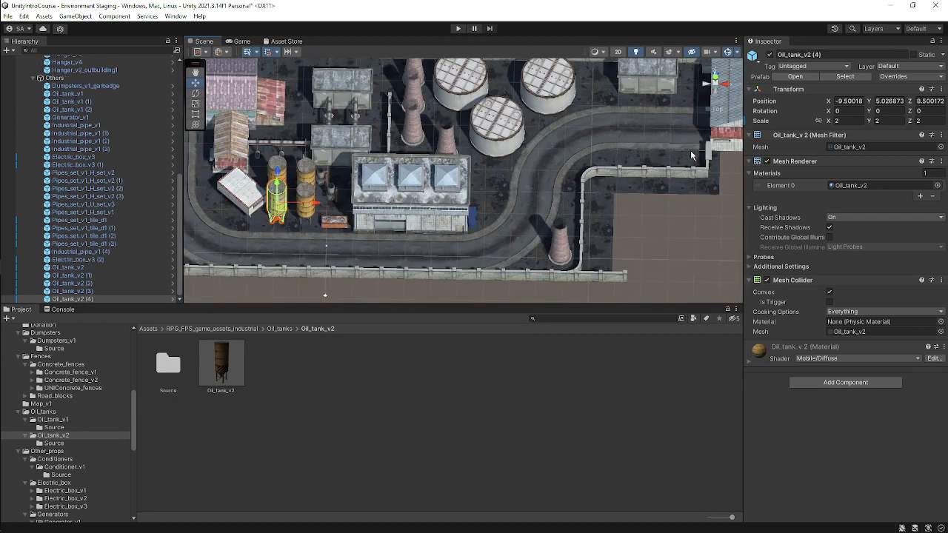
Move one oil tank copy to about X 30.5, Z 13 at the far corner of the central building.
click(716, 79)
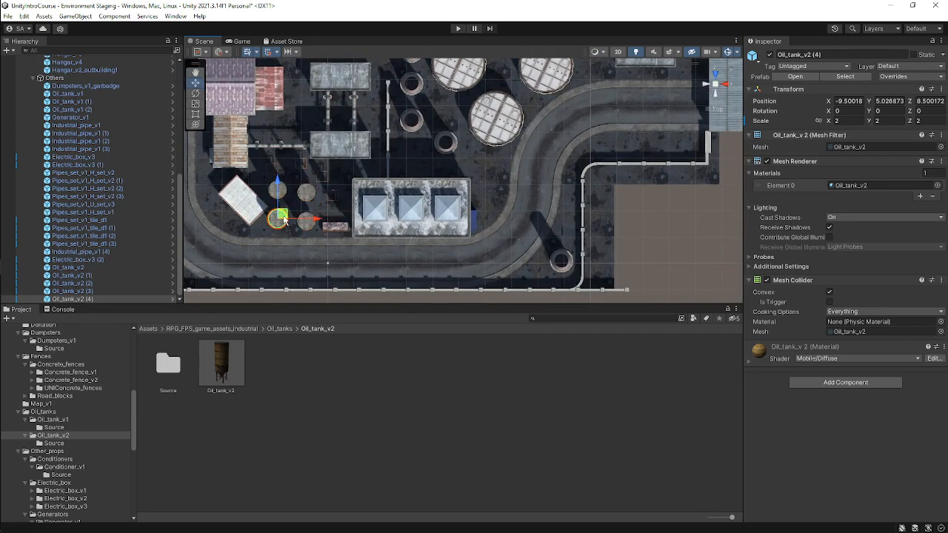
drag(284, 220, 496, 195)
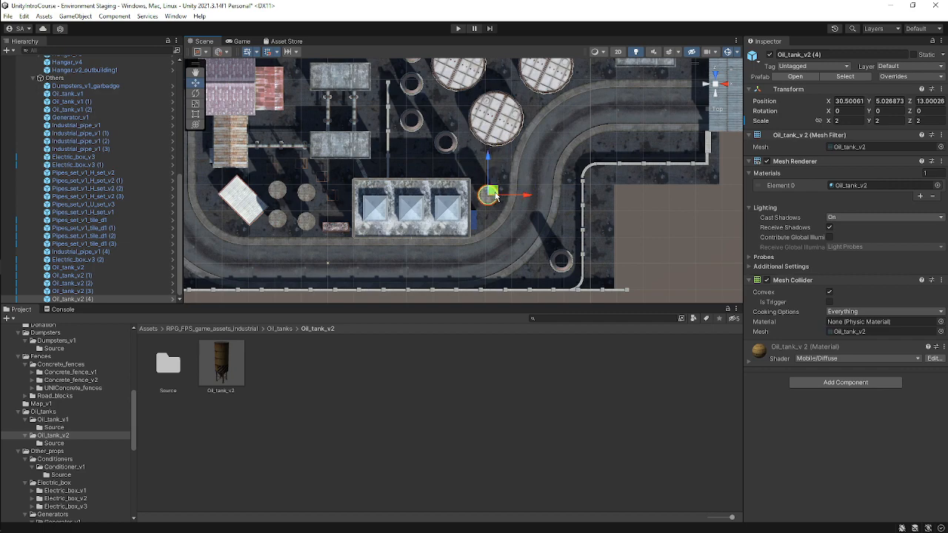
Orbit and zoom around the scene to inspect the placement of the oil tanks.
alt+drag(576, 219, 548, 18)
scroll(293, 176, up, 3)
middle_drag(355, 158, 563, 111)
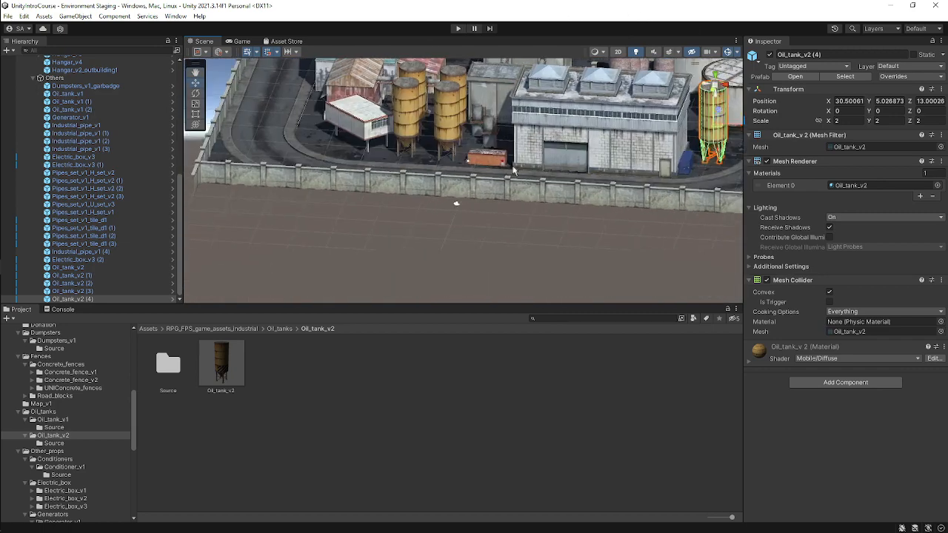
scroll(427, 138, up, 3)
alt+drag(427, 138, 360, 192)
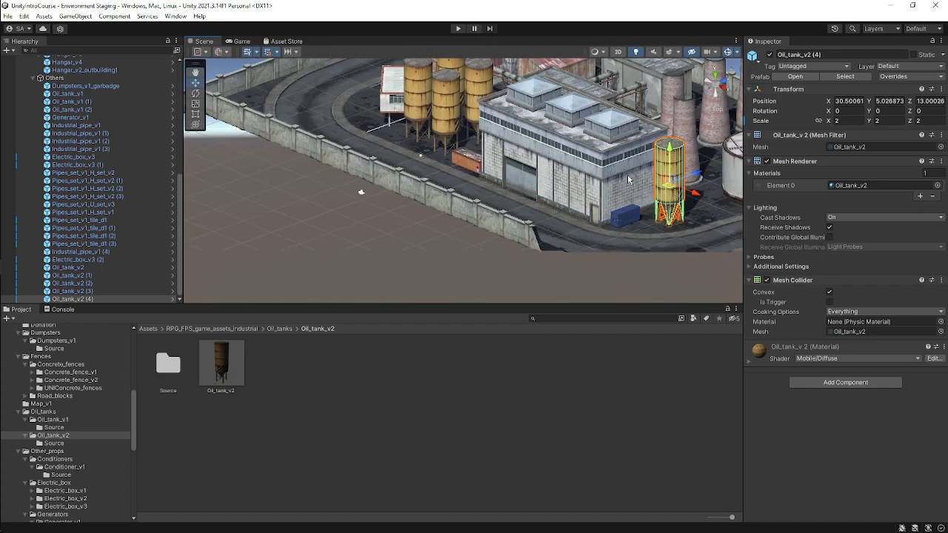
middle_drag(628, 179, 727, 212)
shift+click(503, 115)
shift+click(487, 112)
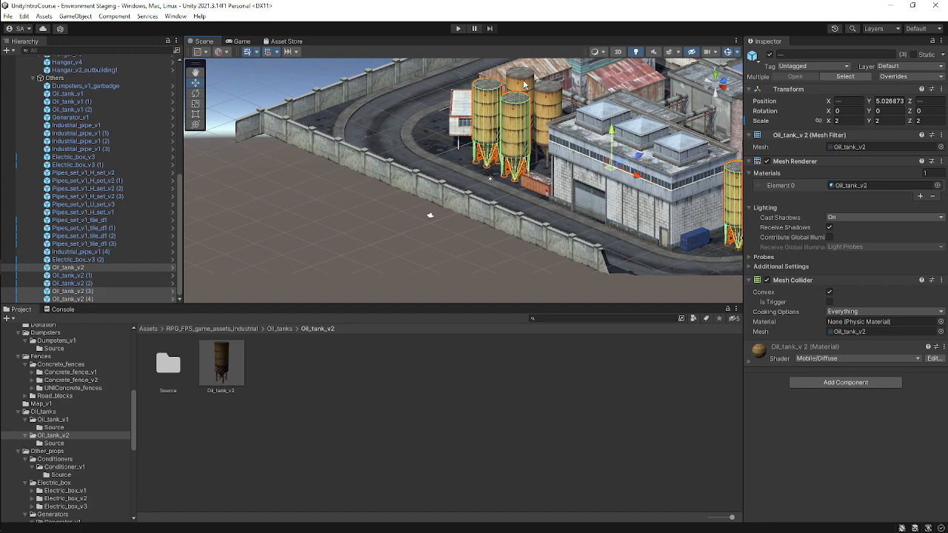
shift+click(520, 92)
shift+click(548, 111)
scroll(596, 134, up, 2)
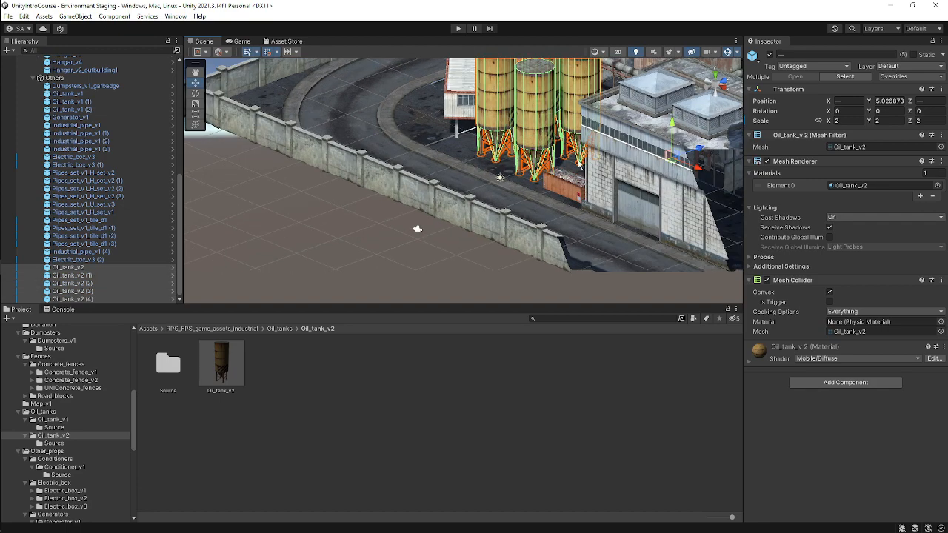
alt+drag(318, 186, 423, 146)
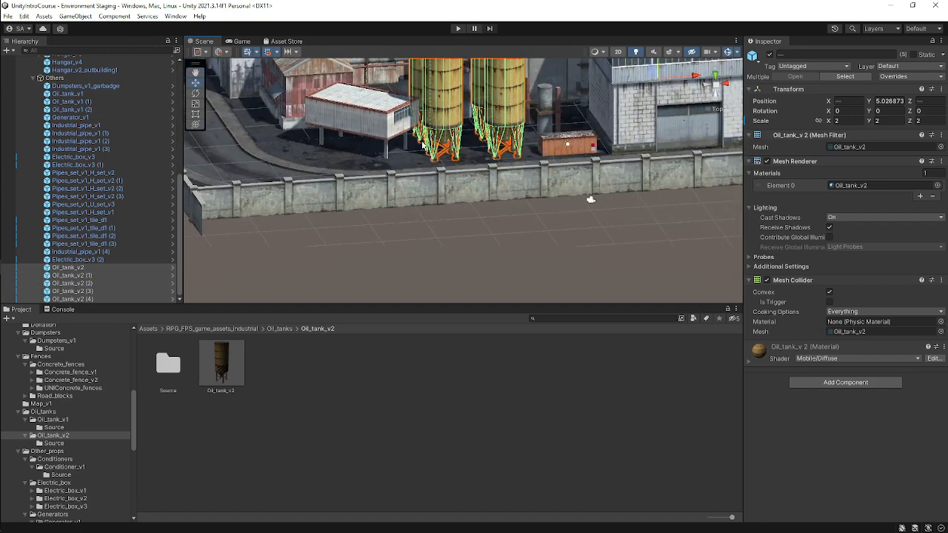
click(370, 155)
scroll(516, 139, down, 5)
alt+drag(527, 140, 563, 217)
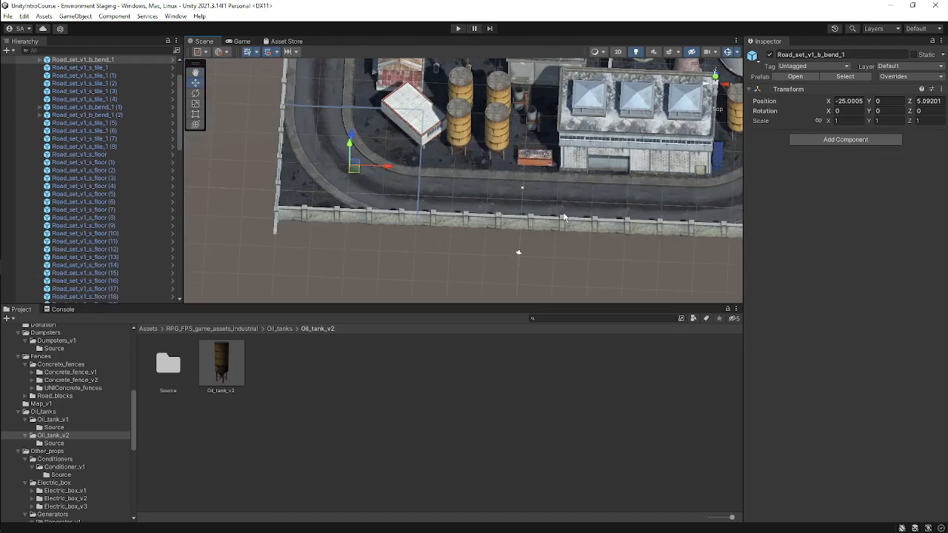
middle_drag(563, 217, 472, 291)
scroll(459, 191, down, 3)
middle_drag(565, 186, 488, 192)
scroll(488, 191, down, 2)
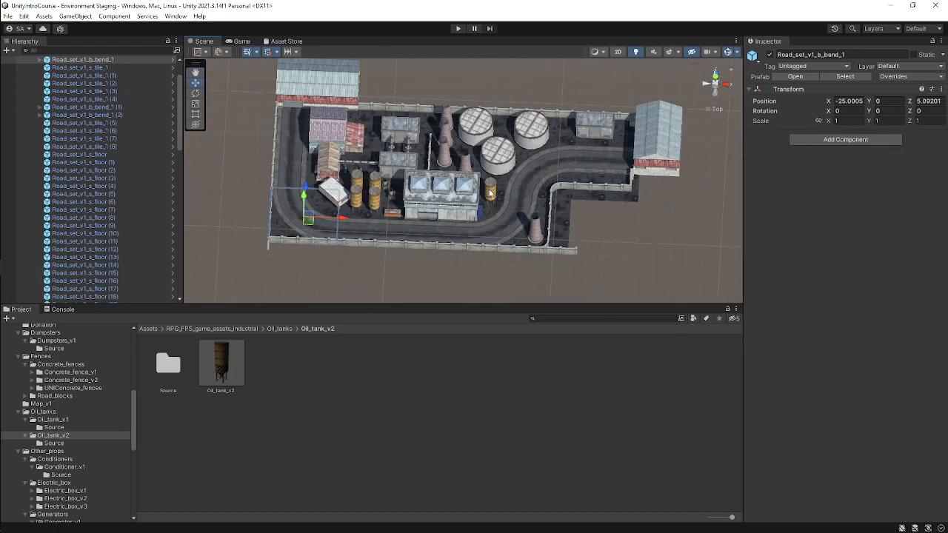
scroll(489, 191, up, 2)
click(715, 76)
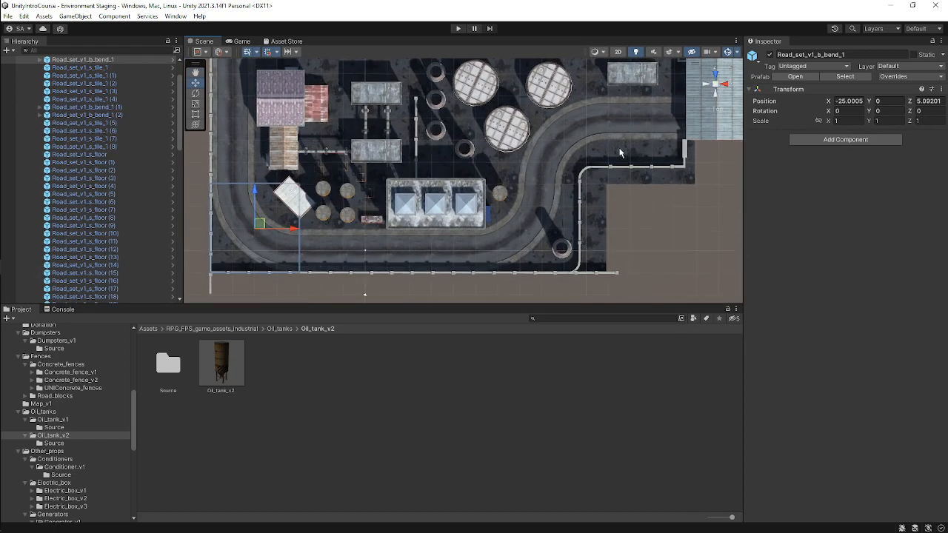
middle_drag(552, 191, 517, 159)
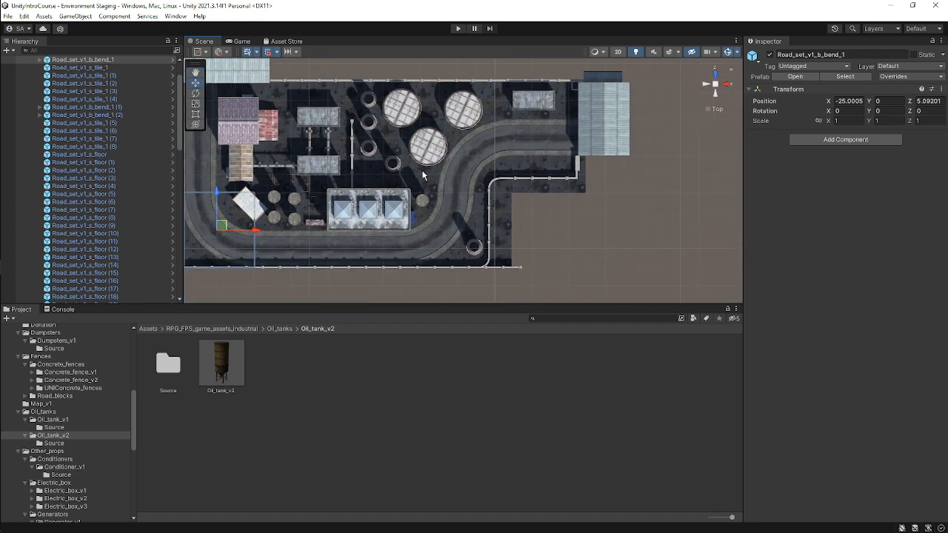
middle_drag(424, 176, 465, 166)
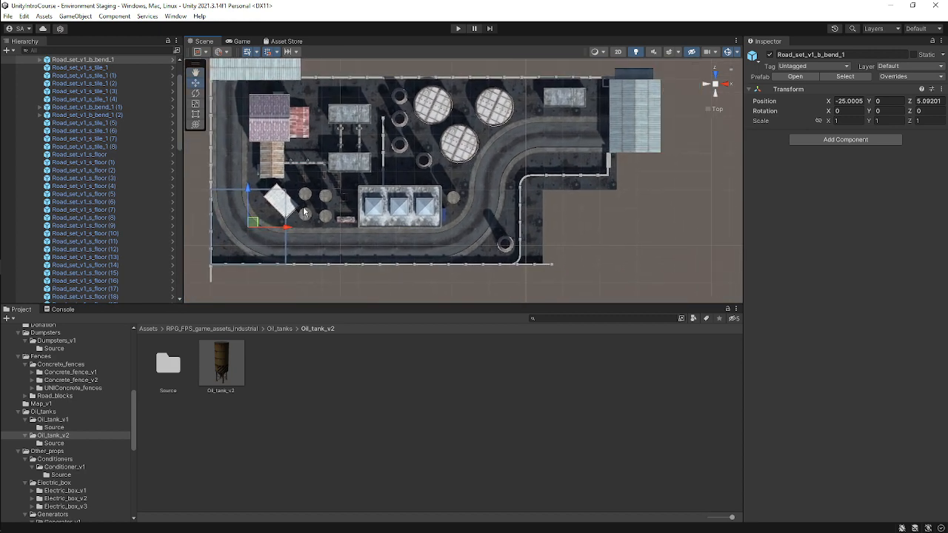
Move a generator to about X 65.5, Z 22.5 beside the far hangar and duplicate it.
click(566, 102)
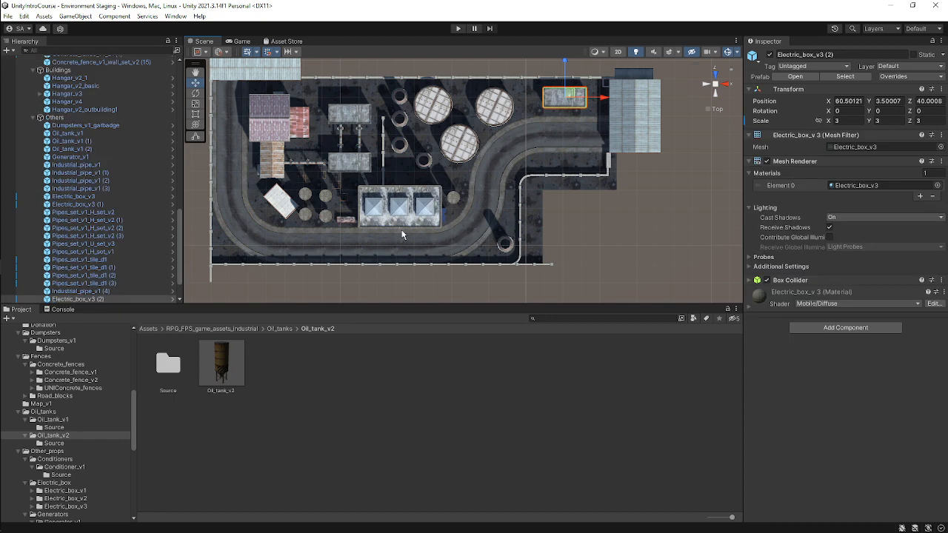
click(446, 208)
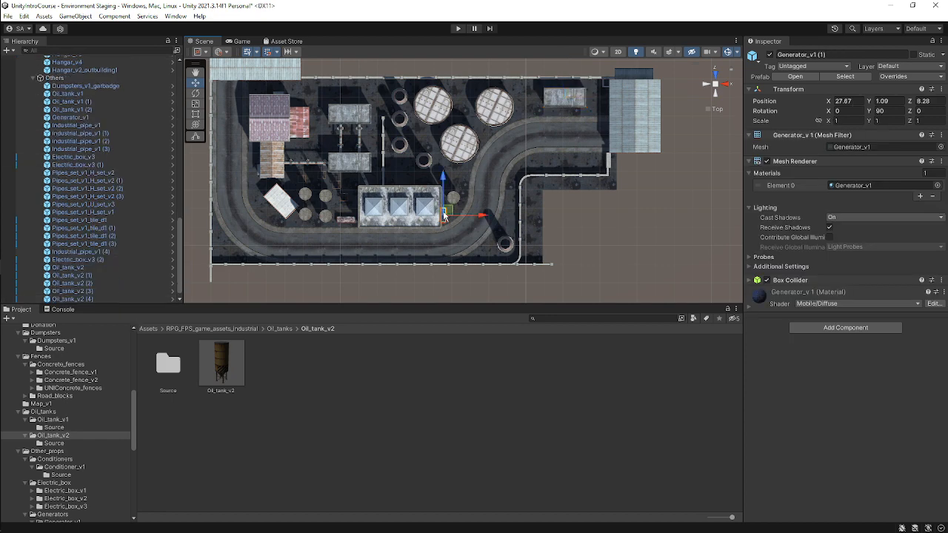
drag(447, 201, 622, 162)
key(ctrl+d)
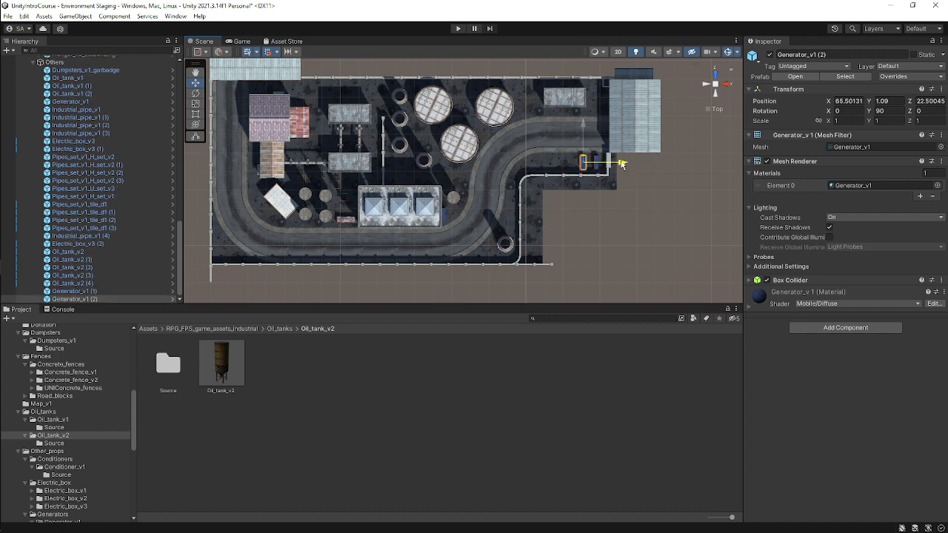
Duplicate the pair of generators, shift the copies along the row and save the scene.
shift+click(597, 168)
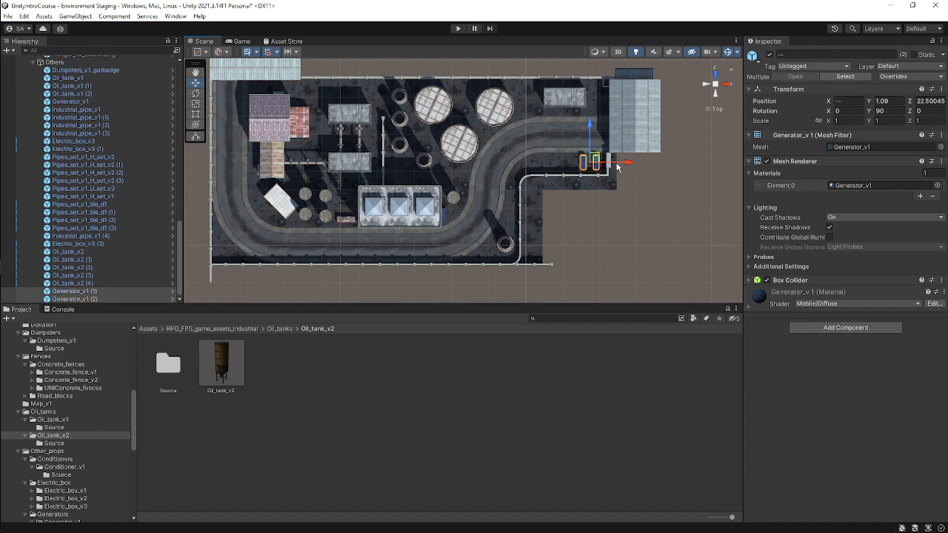
key(ctrl+d)
drag(619, 162, 596, 164)
key(ctrl+s)
Collapse the Fences and Roads groups in the hierarchy and clear the selection.
alt+drag(486, 238, 357, 137)
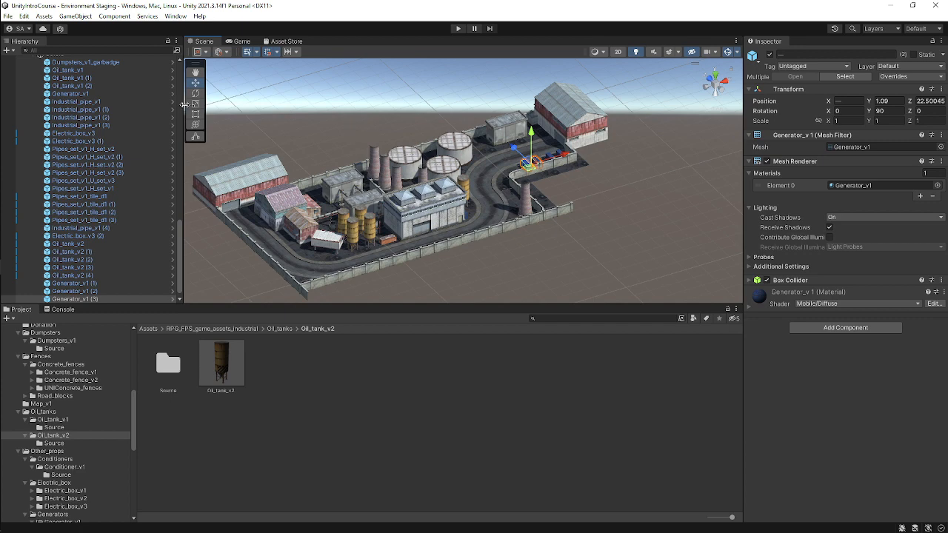
scroll(74, 178, up, 10)
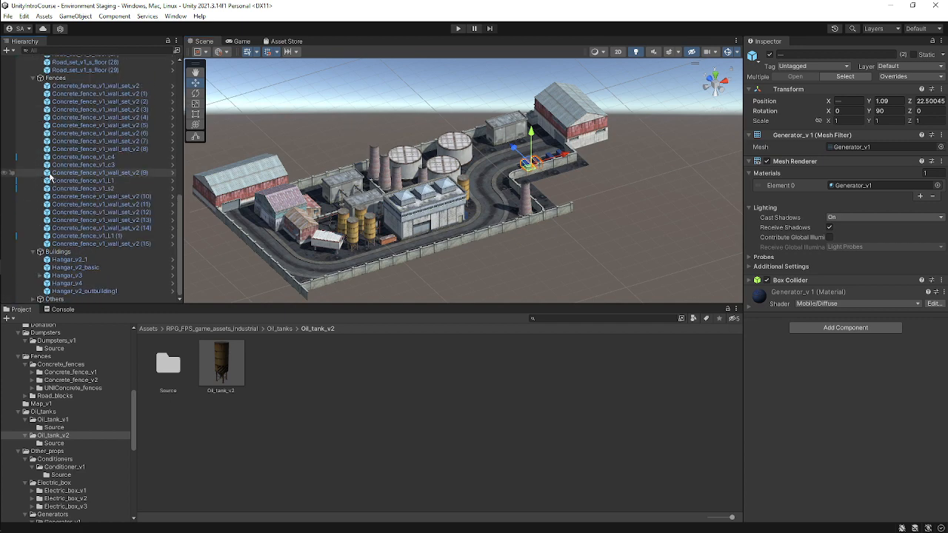
click(33, 252)
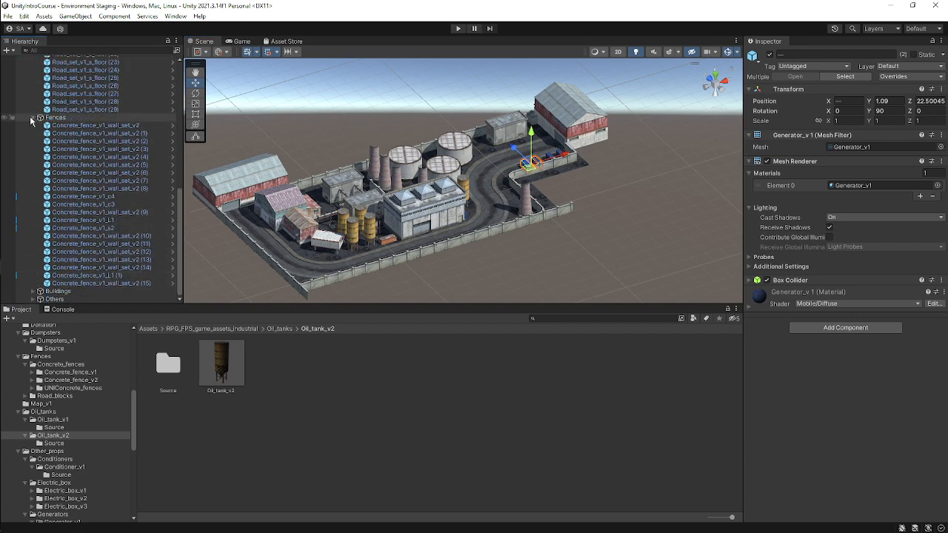
scroll(33, 111, up, 8)
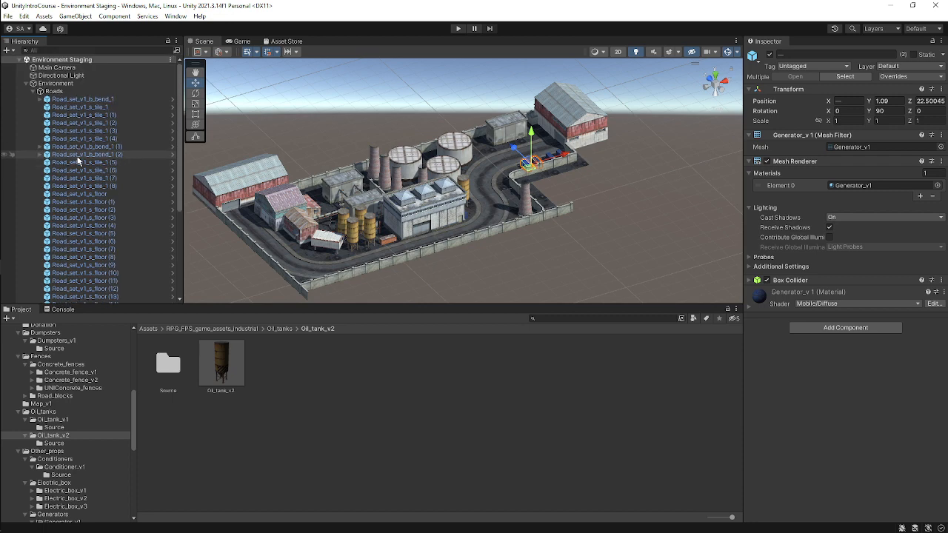
click(32, 91)
click(89, 172)
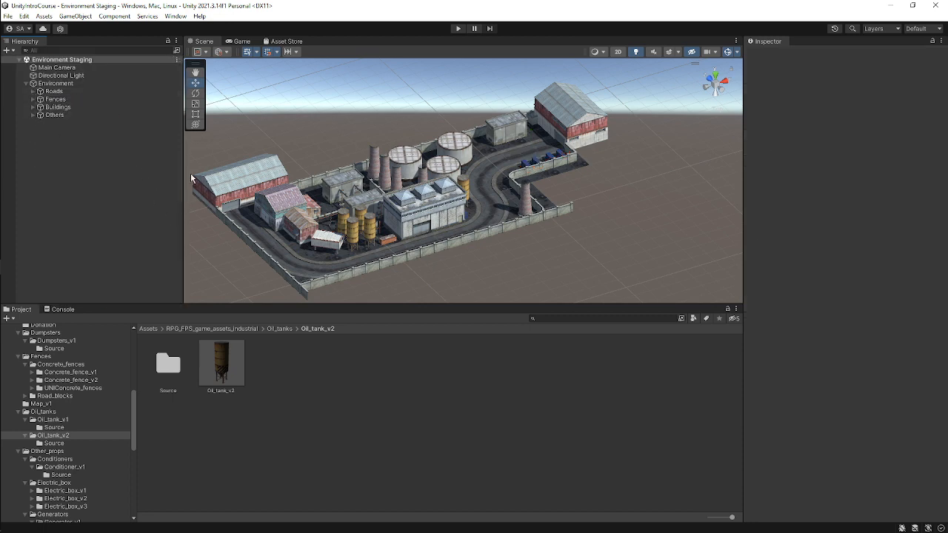
Collapse the Fences, Oil_tanks and Other_props folders in the project browser.
click(18, 356)
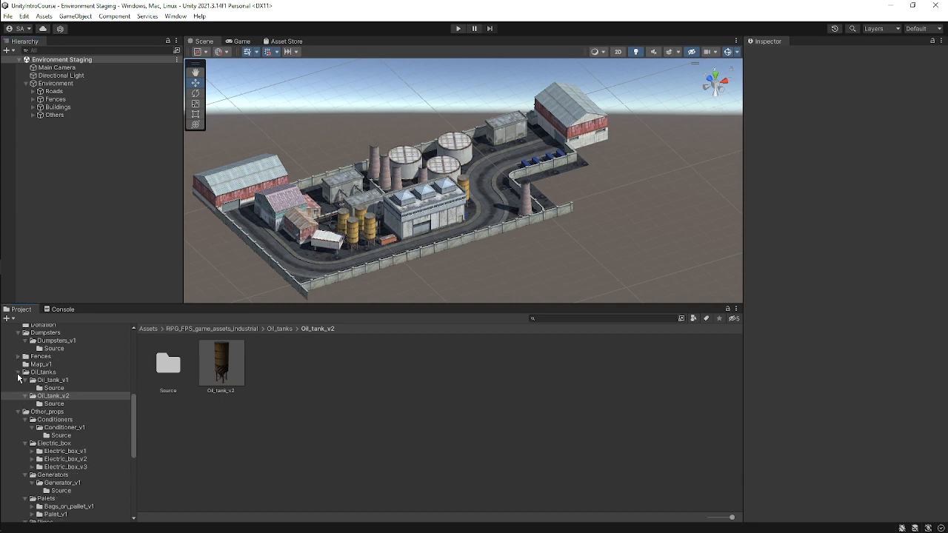
click(18, 372)
click(18, 379)
click(18, 388)
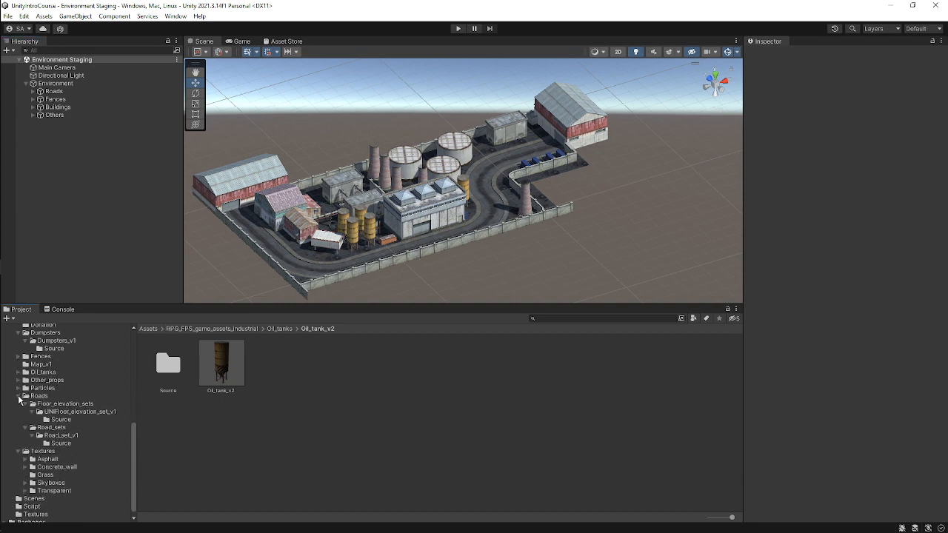
Collapse the asset pack's subfolders and the asset pack folder, and open the Scenes folder in the project browser.
click(18, 408)
click(18, 374)
scroll(27, 378, up, 5)
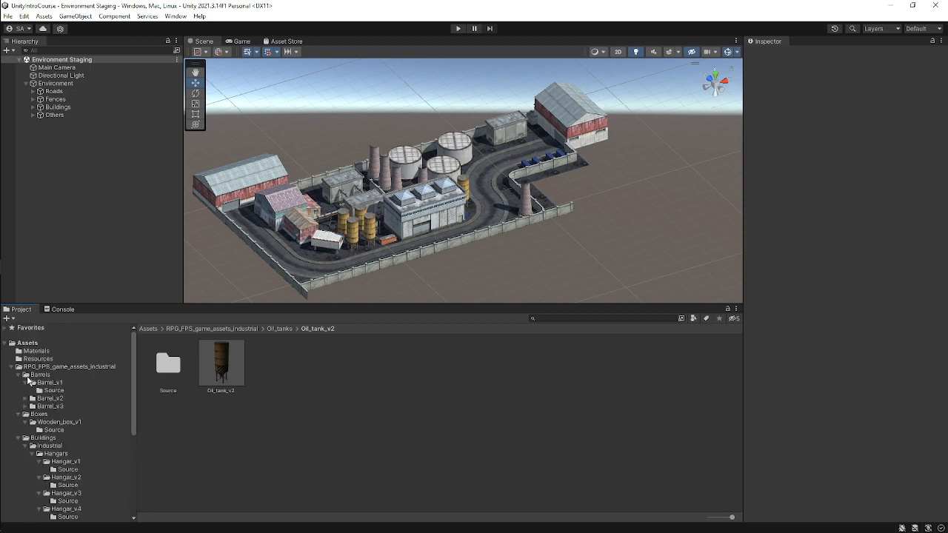
click(12, 368)
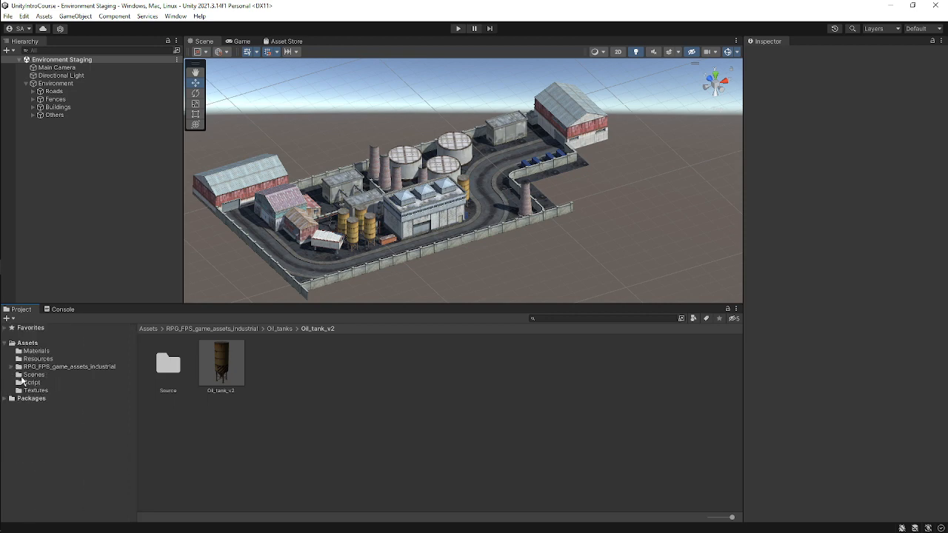
click(33, 375)
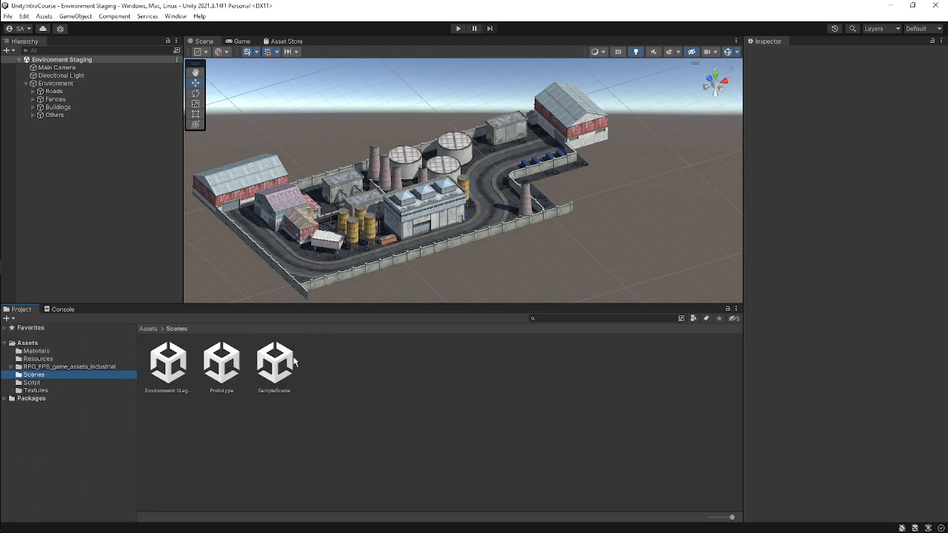
Open the SampleScene scene.
alt+drag(539, 178, 592, 192)
scroll(338, 185, up, 5)
middle_drag(335, 182, 516, 146)
scroll(541, 168, up, 5)
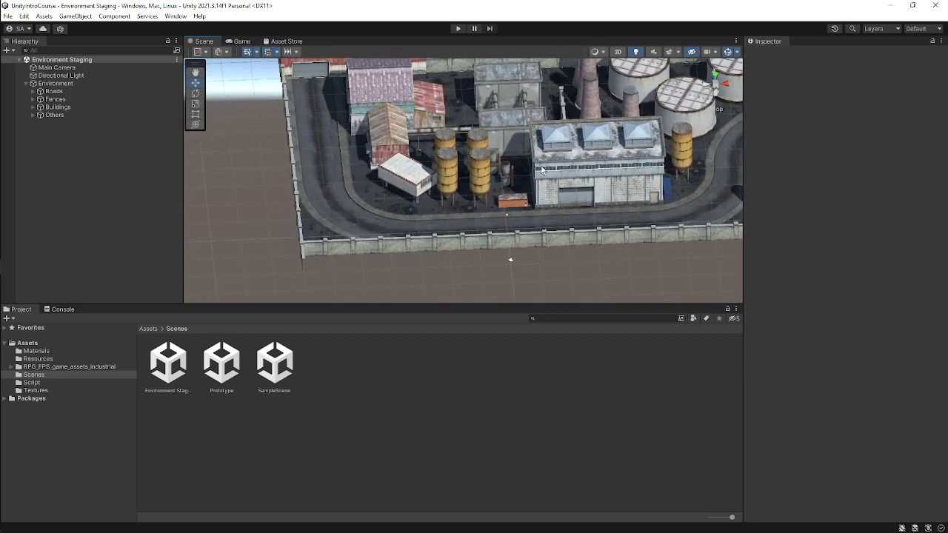
middle_drag(585, 179, 466, 177)
alt+drag(635, 182, 624, 153)
alt+drag(555, 112, 534, 174)
middle_drag(379, 176, 453, 154)
alt+drag(434, 147, 276, 172)
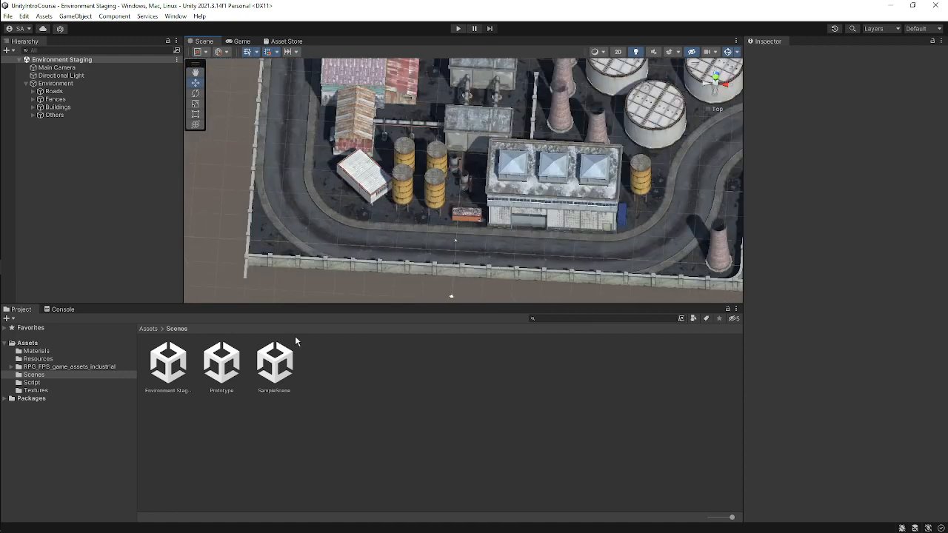
double_click(281, 374)
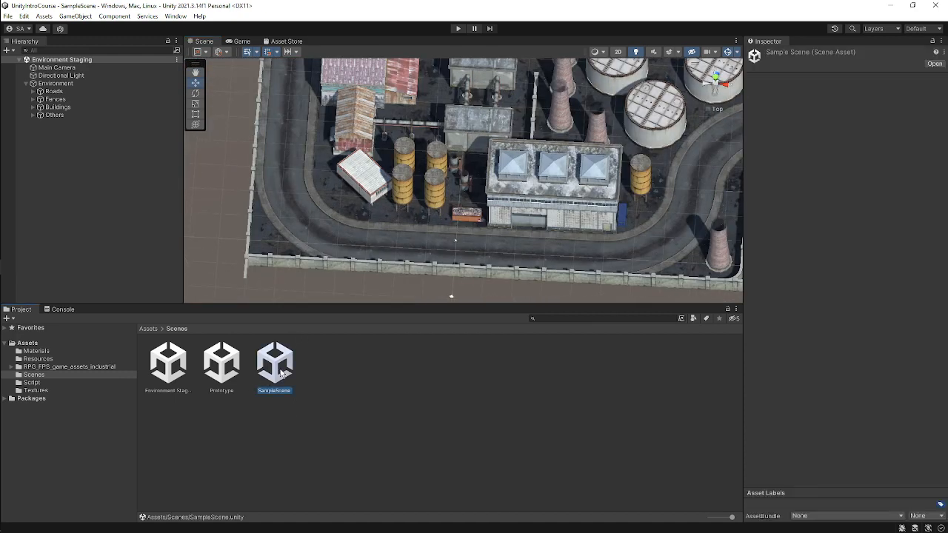
Select the Player object and collapse its Materials and Mesh Renderer sections in the inspector.
click(62, 84)
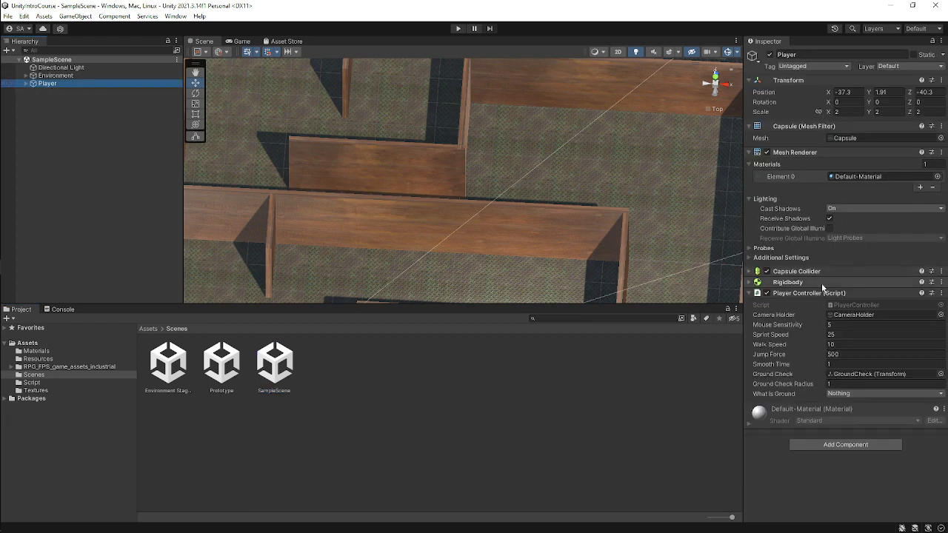
click(748, 163)
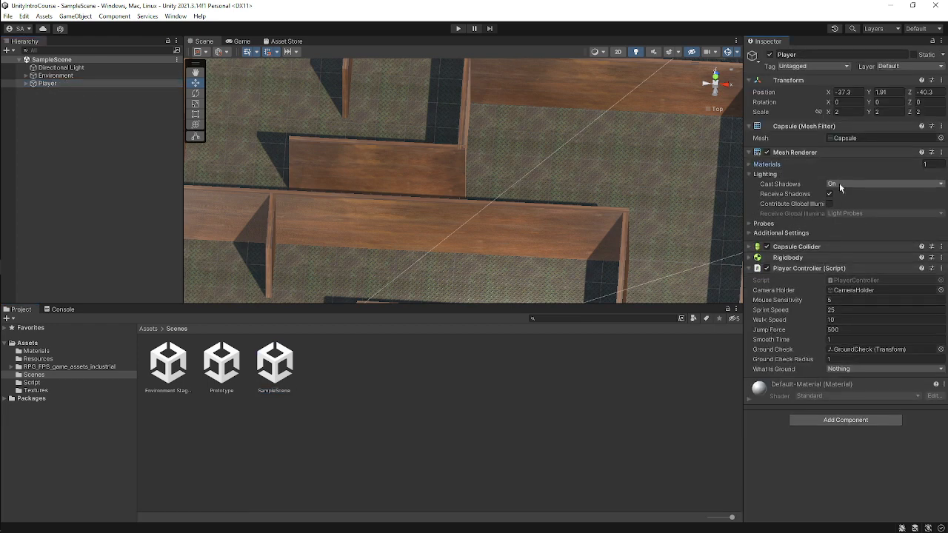
click(748, 153)
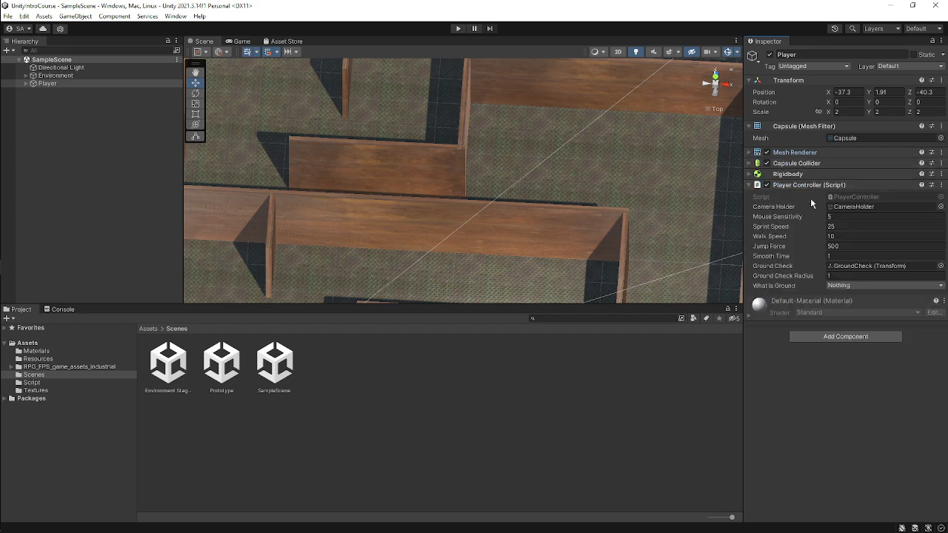
Widen the inspector panel and select the Player object to copy it.
click(86, 84)
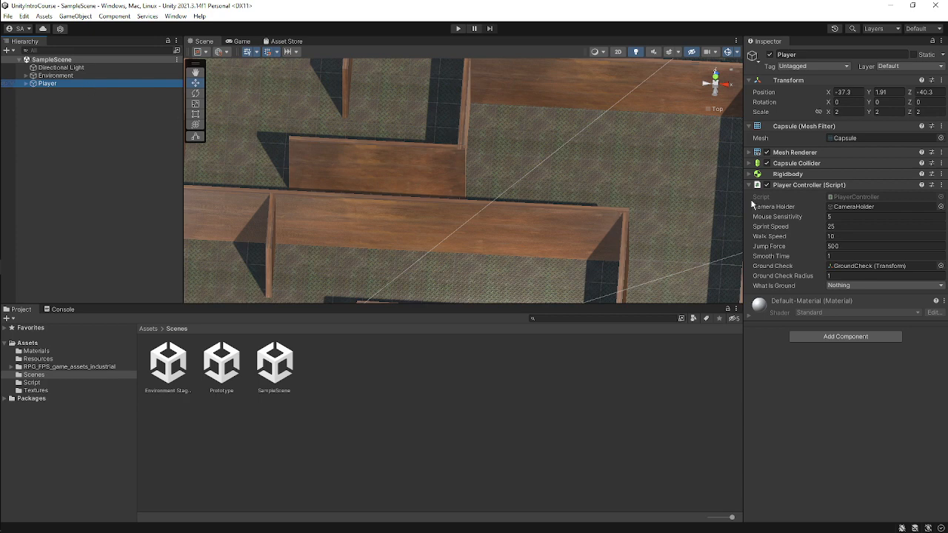
mouse_move(745, 195)
mouse_down()
mouse_move(617, 195)
mouse_move(756, 189)
mouse_up()
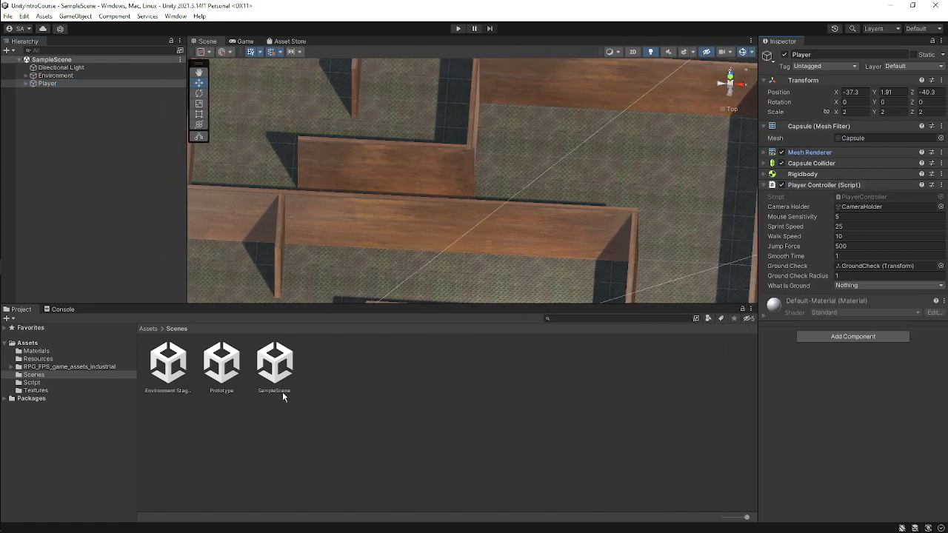
click(77, 84)
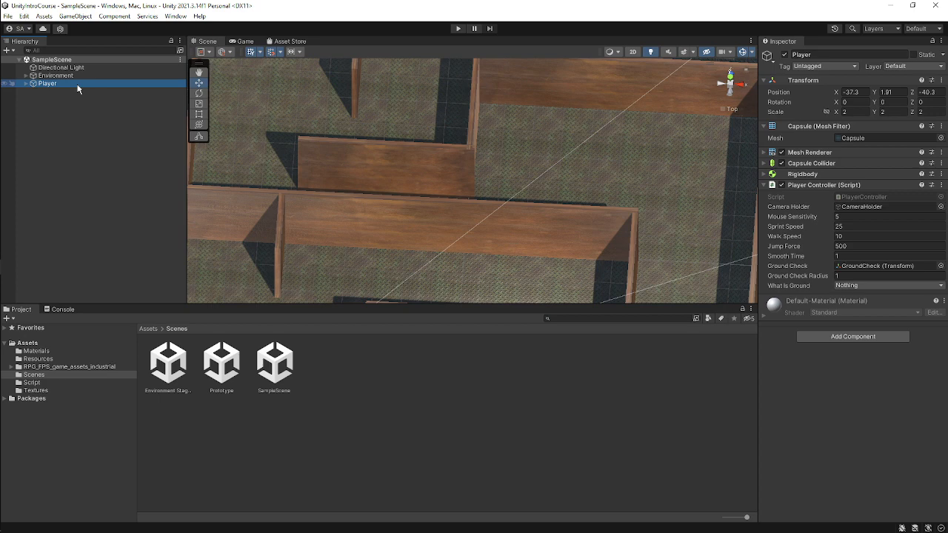
Open the Environment Staging scene and paste the Player object into its hierarchy.
double_click(168, 364)
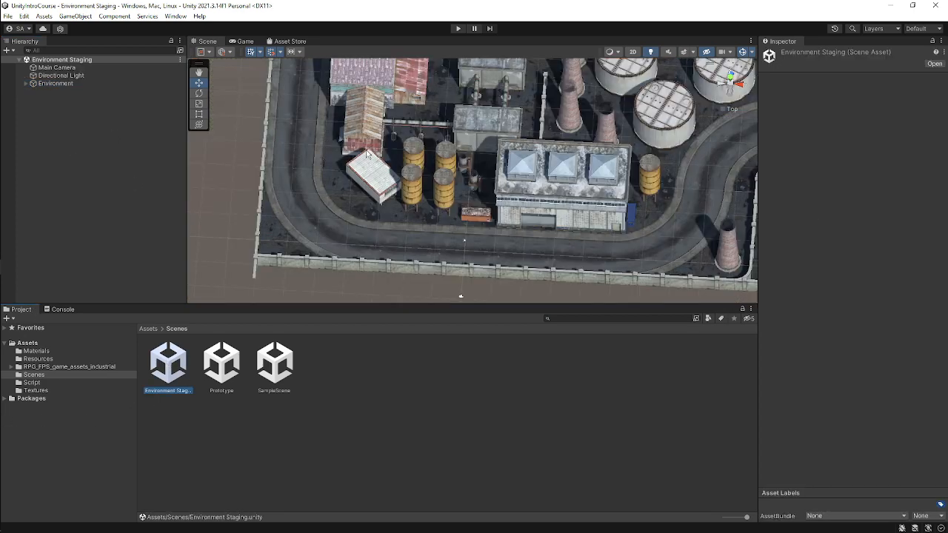
scroll(469, 157, down, 2)
middle_drag(468, 157, 497, 232)
right_click(89, 130)
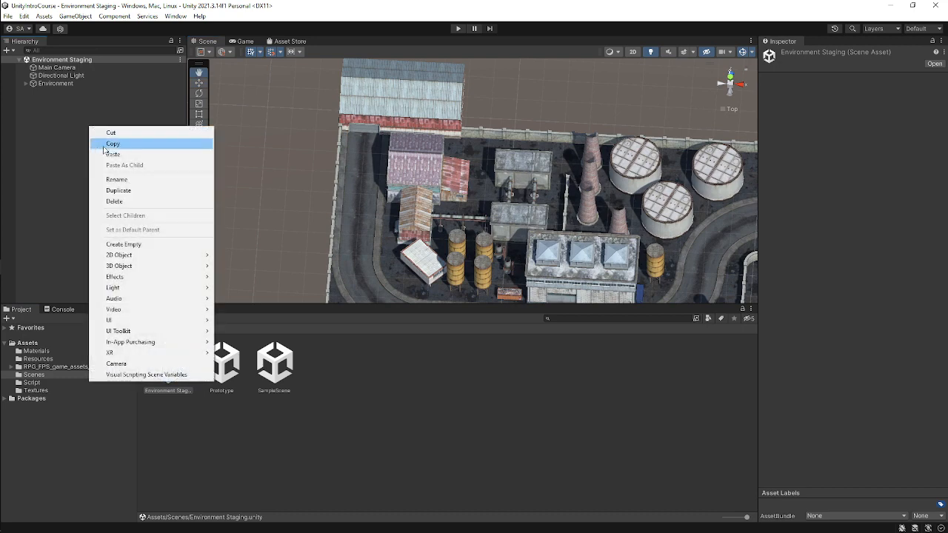
click(113, 154)
Move the Player in top view to about X -29.5, Z 36.6 beside the hangar near the road.
scroll(415, 128, down, 5)
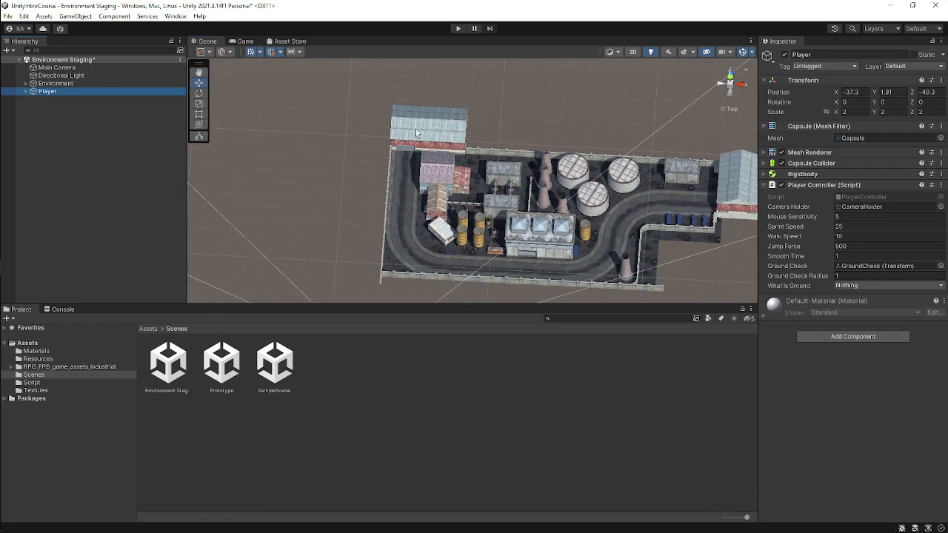
scroll(447, 191, down, 3)
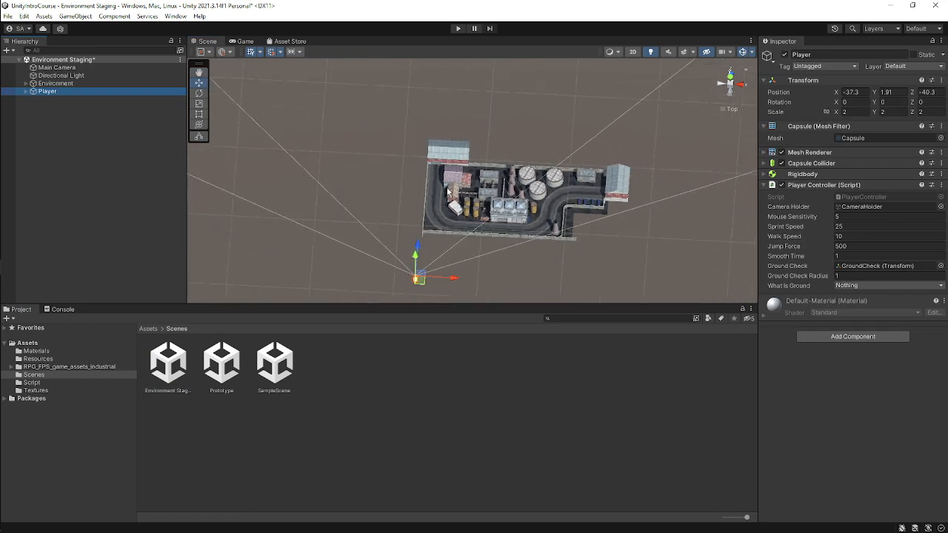
click(729, 77)
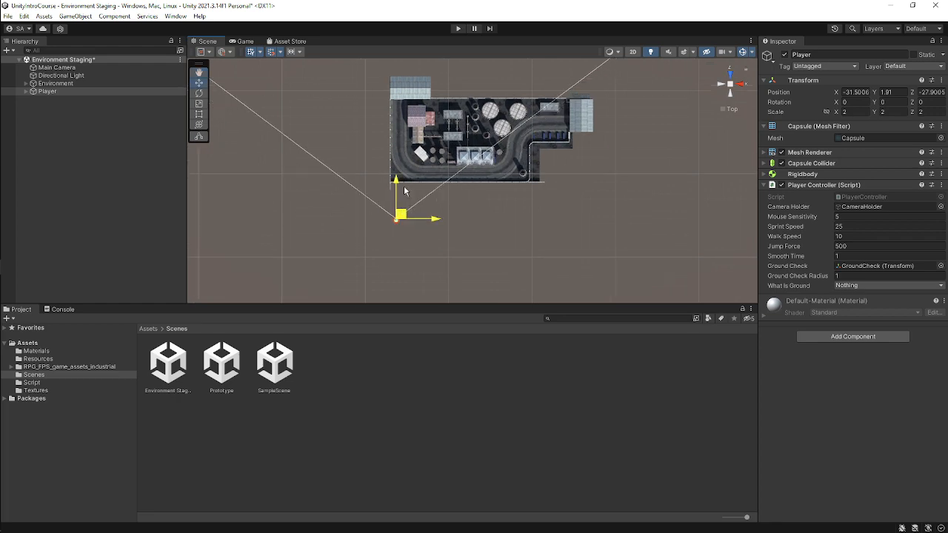
drag(404, 110, 404, 113)
scroll(415, 102, up, 5)
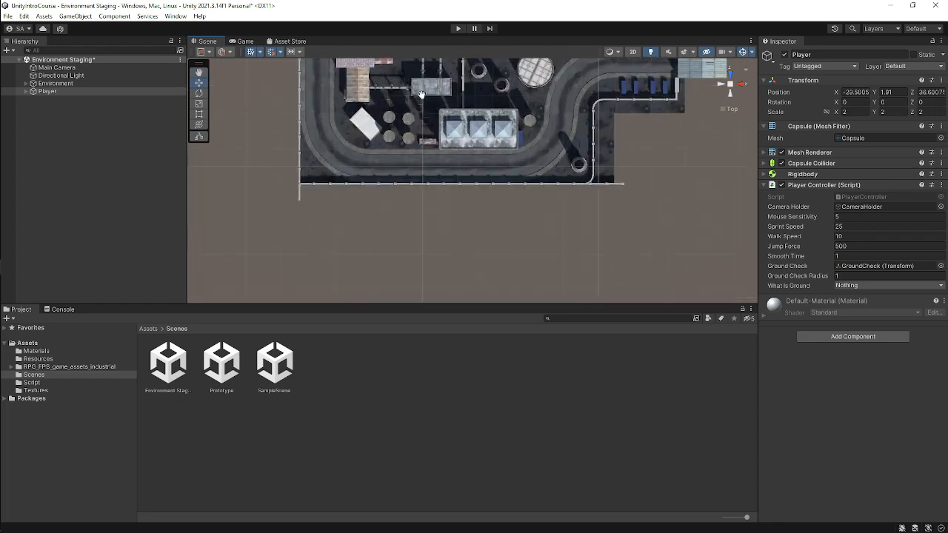
middle_drag(418, 92, 496, 224)
scroll(438, 208, up, 3)
Set the Player's scale to 1 on all three axes.
alt+drag(438, 204, 435, 43)
scroll(376, 145, up, 5)
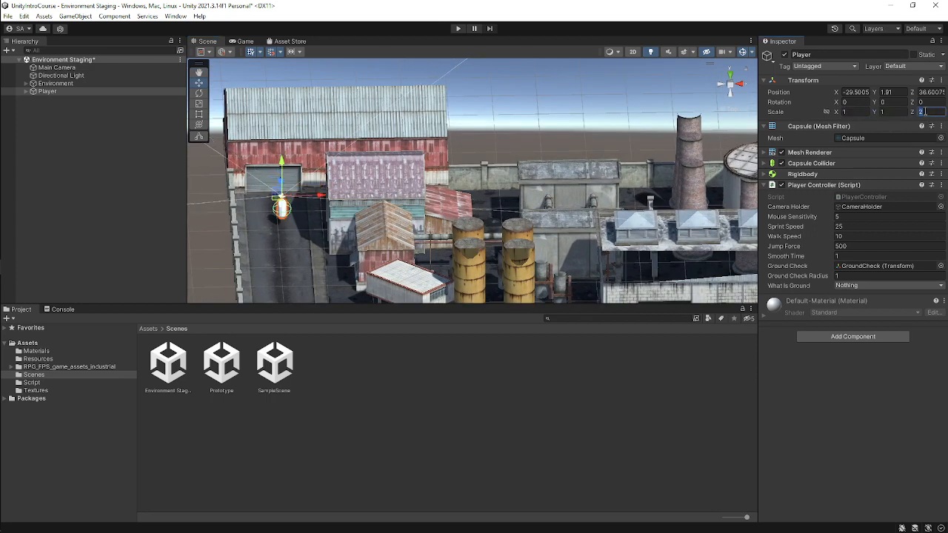
scroll(370, 231, up, 3)
middle_drag(313, 212, 462, 212)
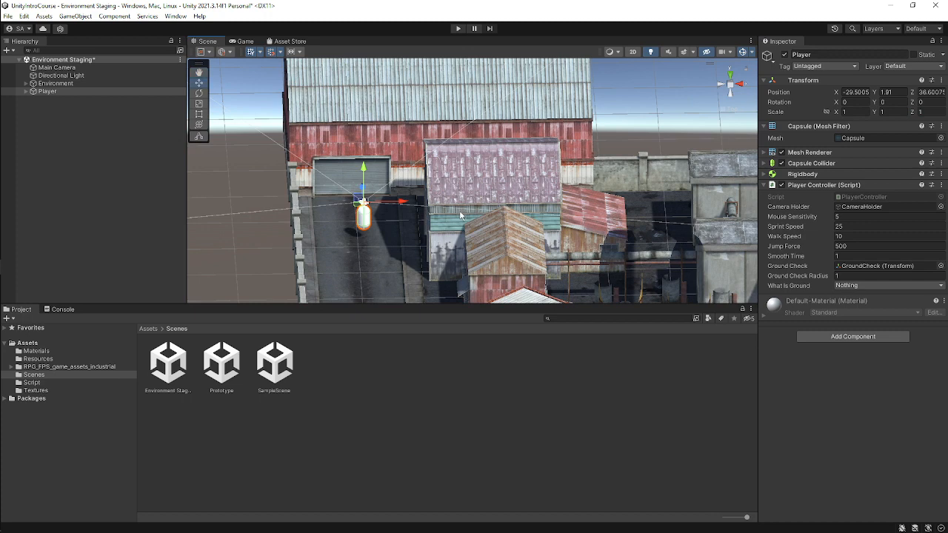
scroll(388, 209, up, 3)
middle_drag(377, 210, 450, 192)
scroll(450, 192, up, 2)
mouse_move(2, 253)
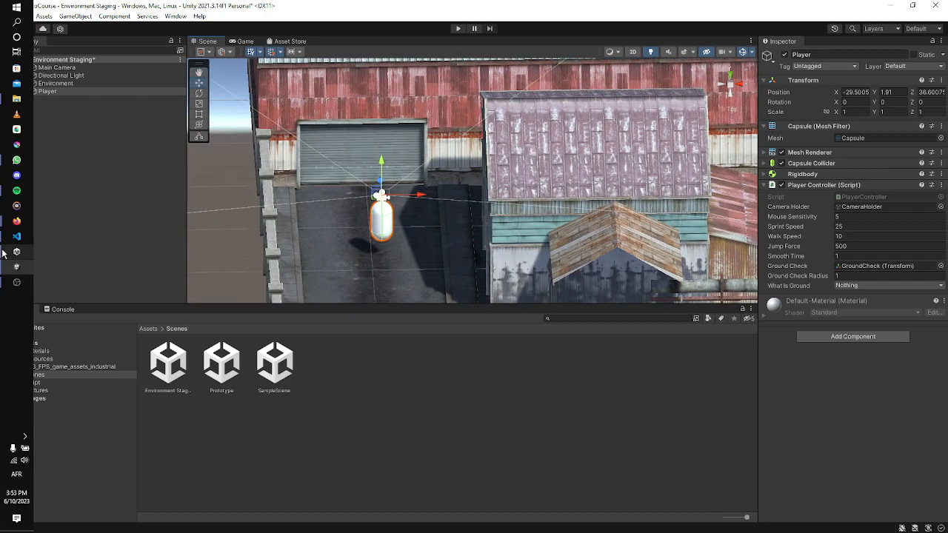
mouse_move(16, 223)
click(64, 194)
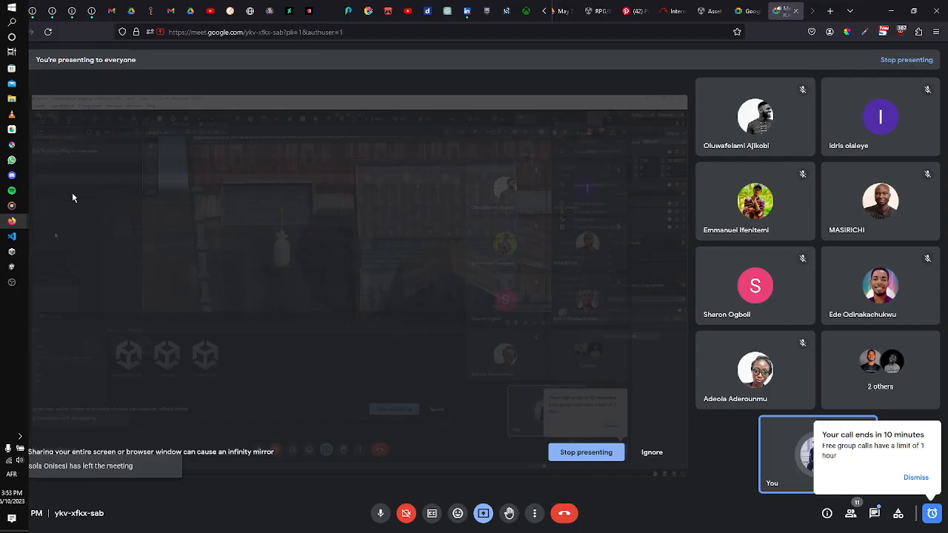
click(891, 11)
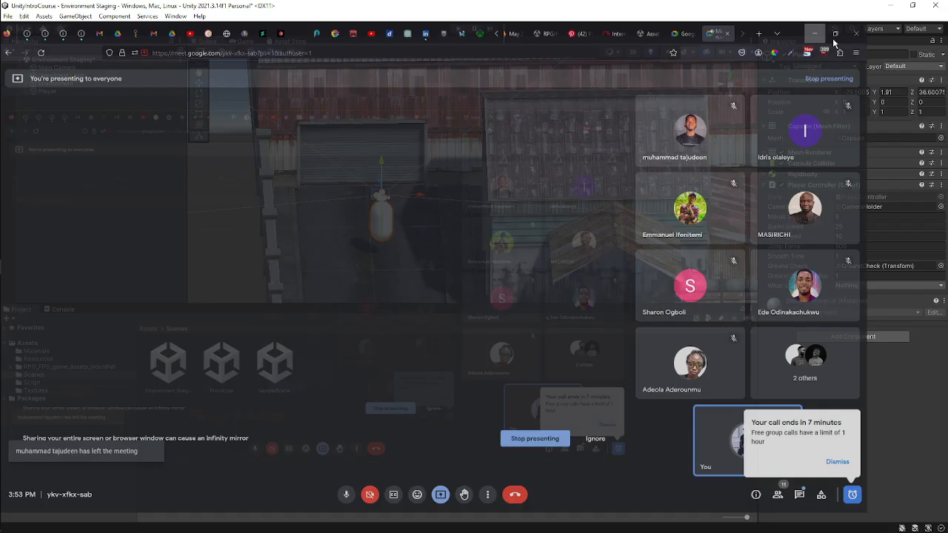
scroll(474, 91, down, 3)
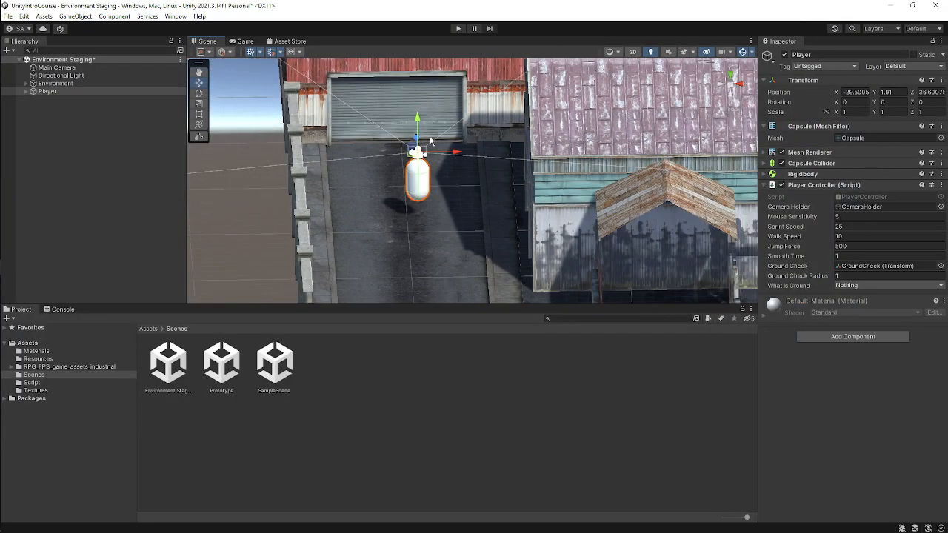
scroll(427, 163, up, 2)
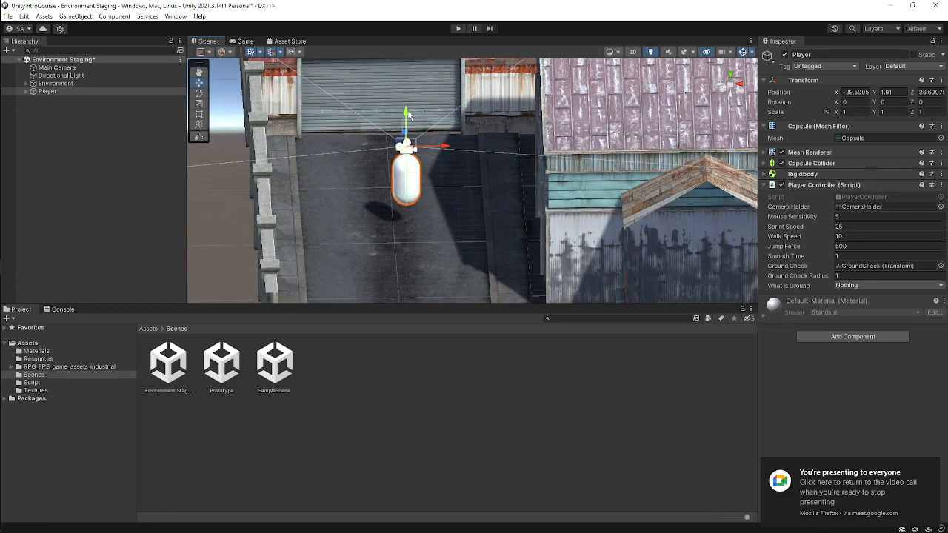
scroll(301, 143, down, 4)
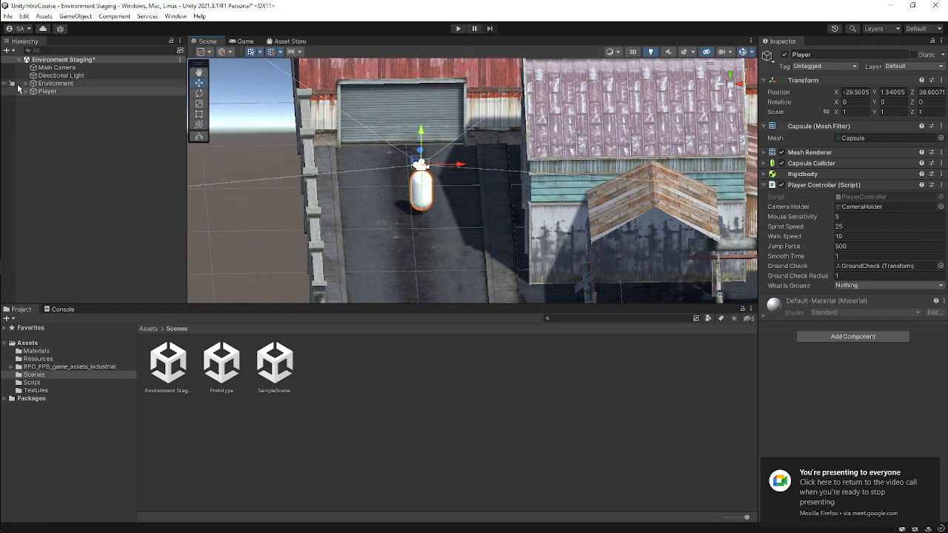
Open the Environment object's layer list, close it without changing, and reselect the Player.
click(52, 85)
click(915, 68)
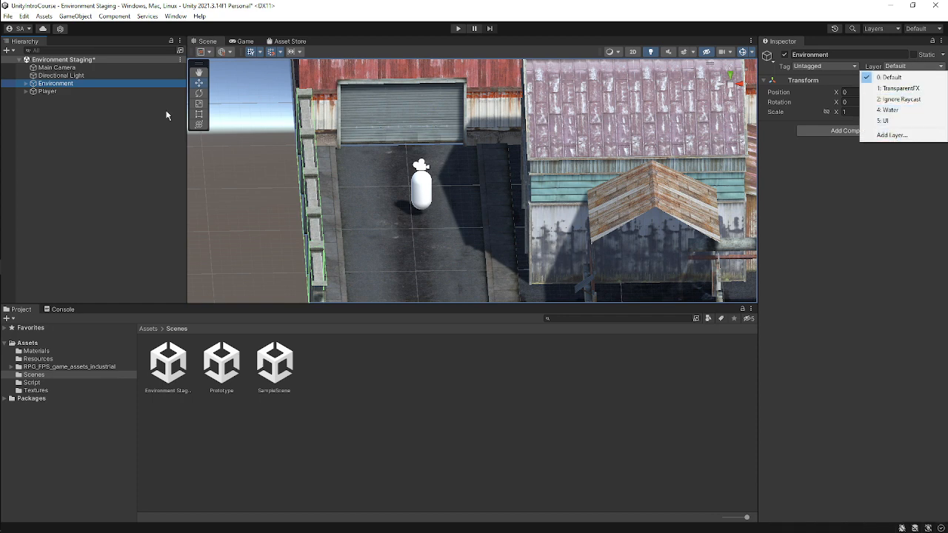
click(65, 94)
click(63, 91)
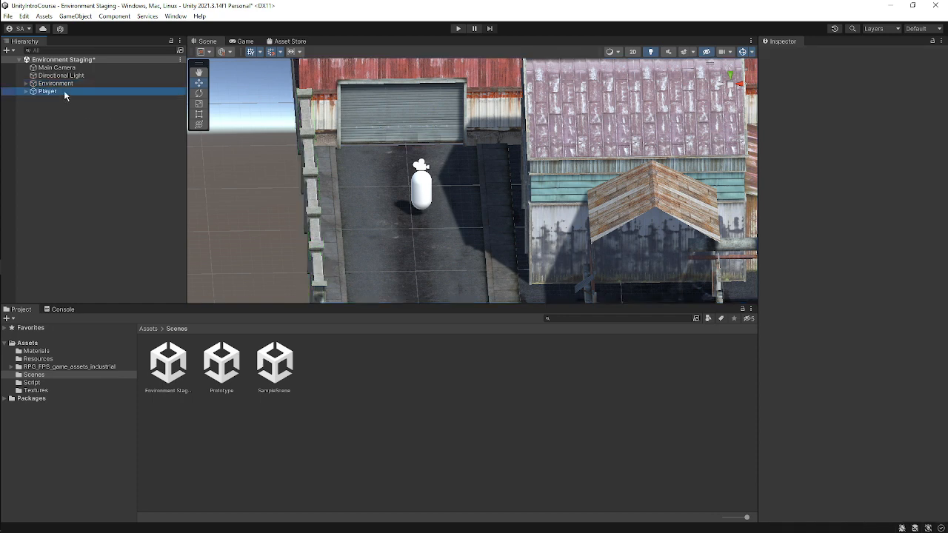
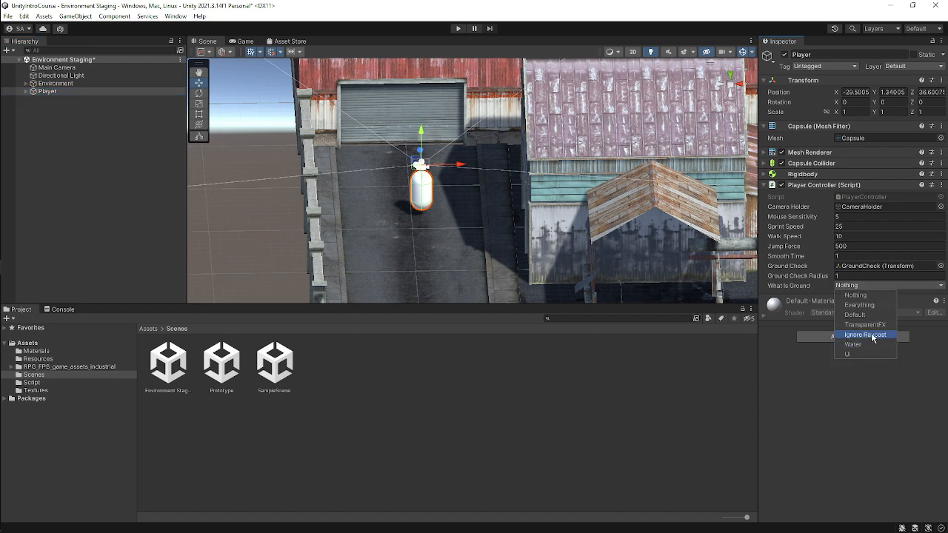
Set the Player Controller's What Is Ground layer to Default.
click(868, 316)
click(876, 384)
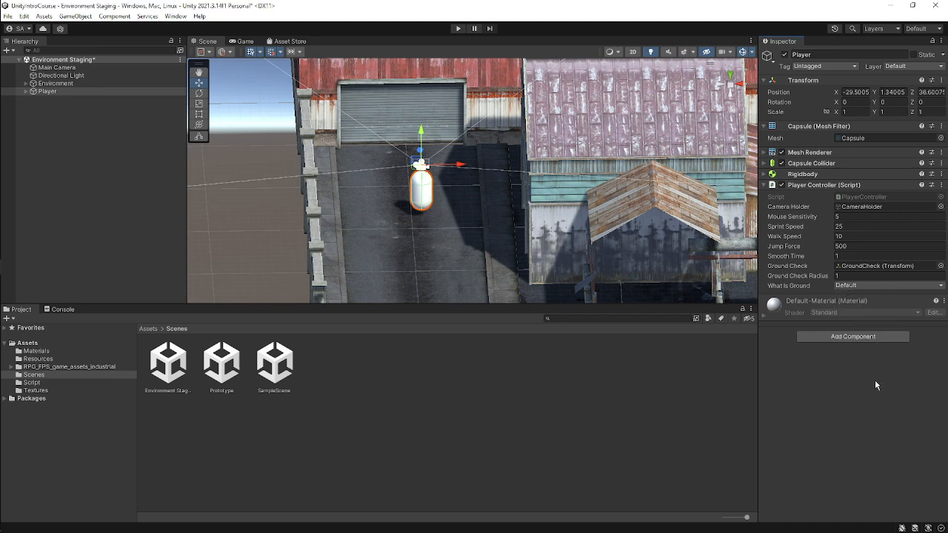
click(367, 246)
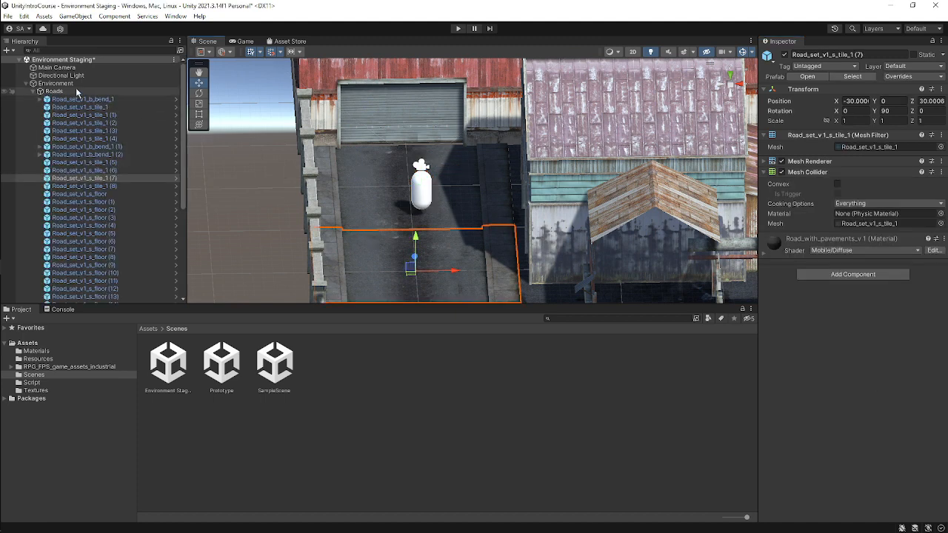
click(27, 86)
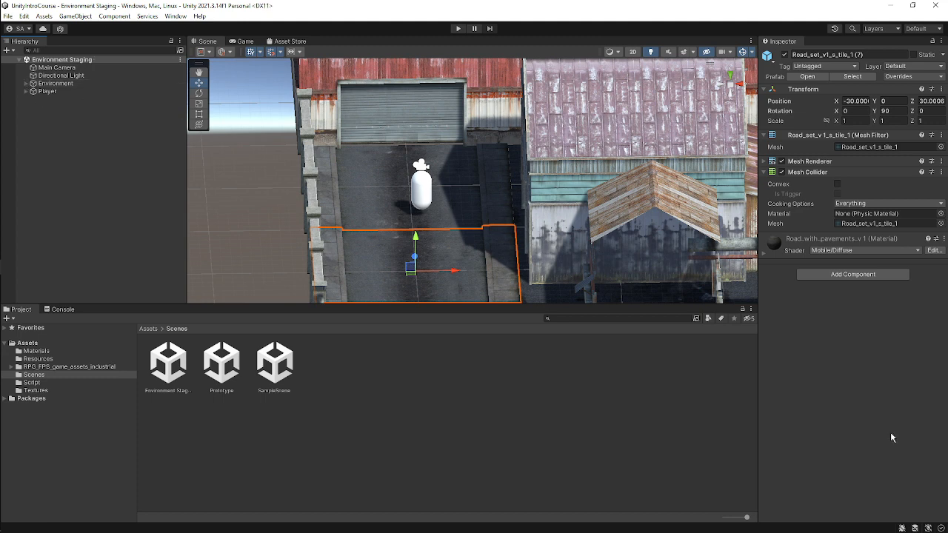
scroll(430, 181, down, 3)
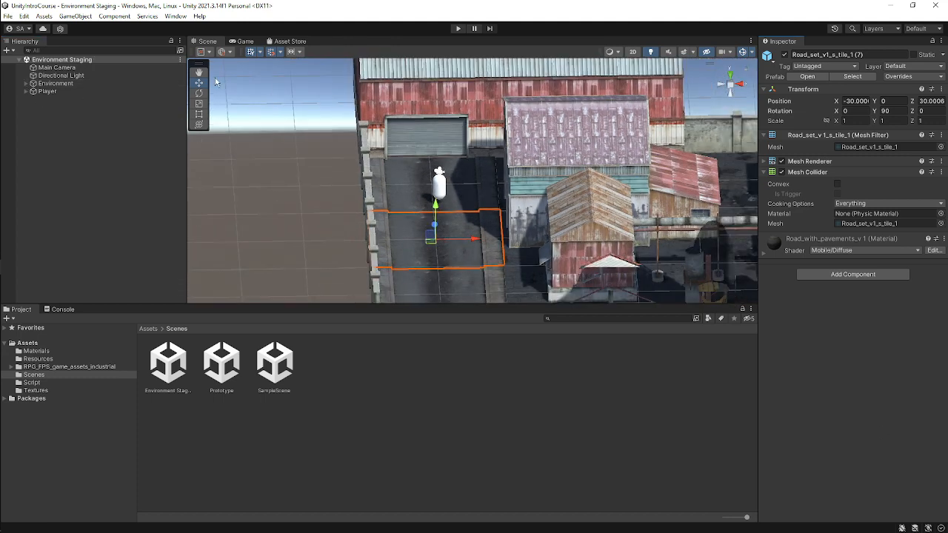
Switch to an enlarged Game view, select the Main Camera, and enter Play mode.
click(244, 41)
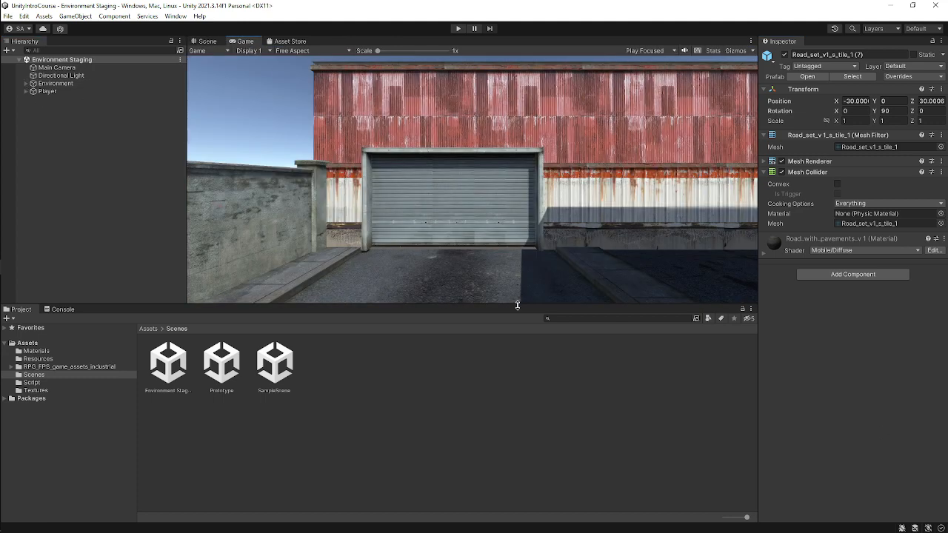
drag(518, 305, 518, 474)
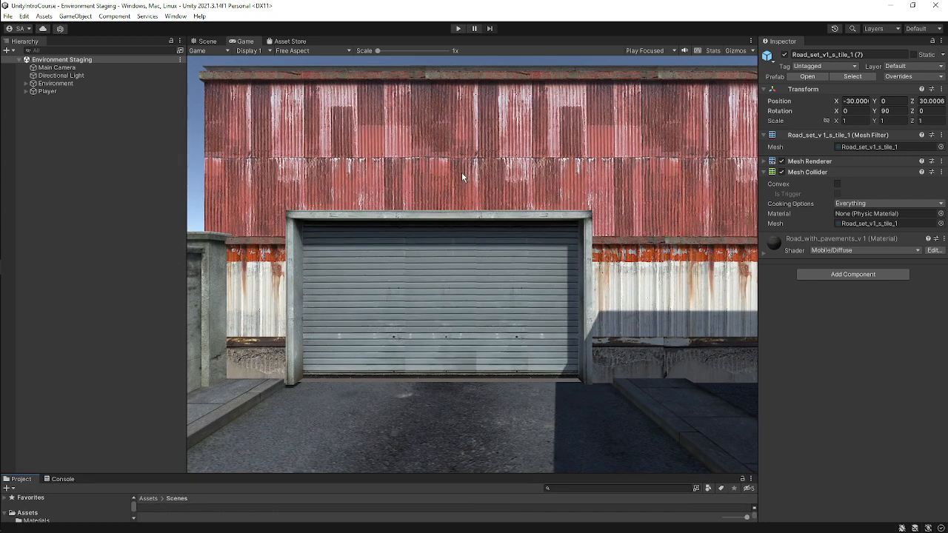
click(93, 66)
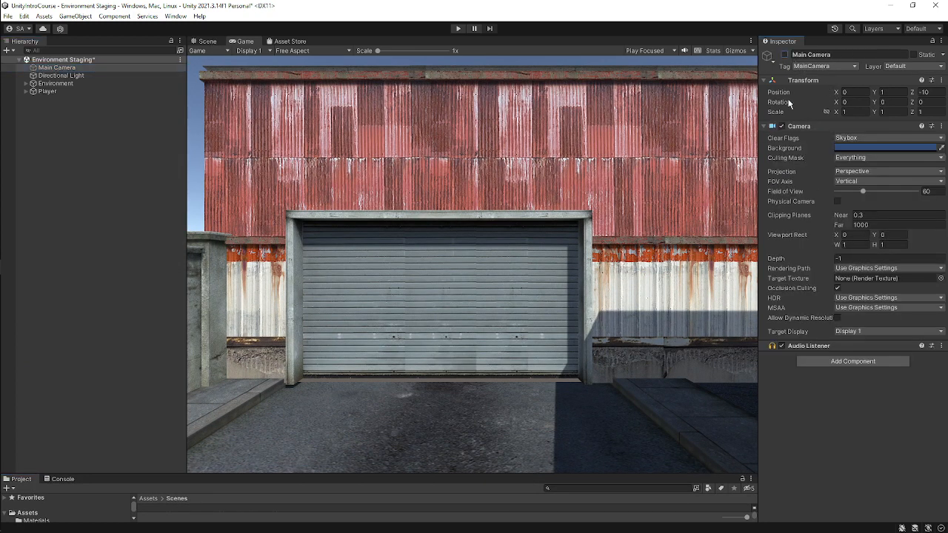
click(458, 29)
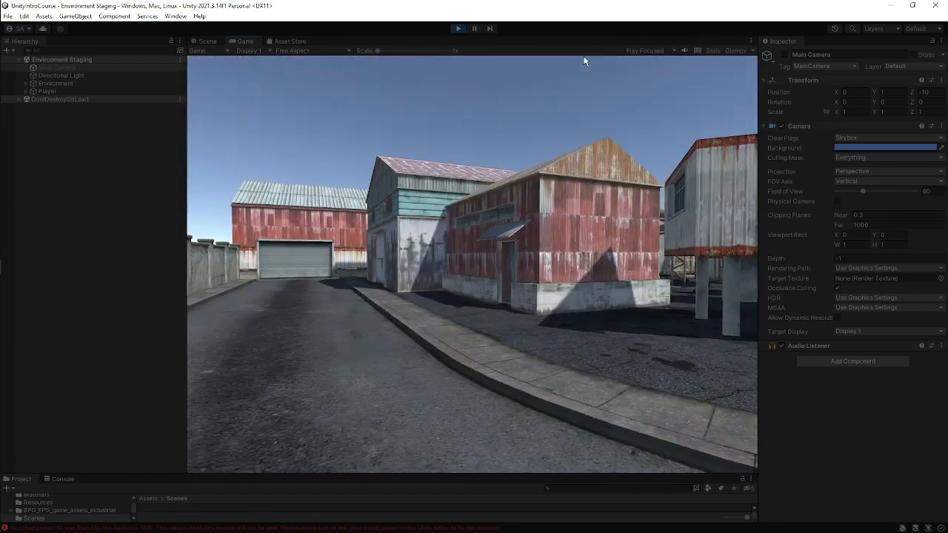
Walk the Player around the industrial environment in Play mode, testing movement along roads and past props.
key(w)
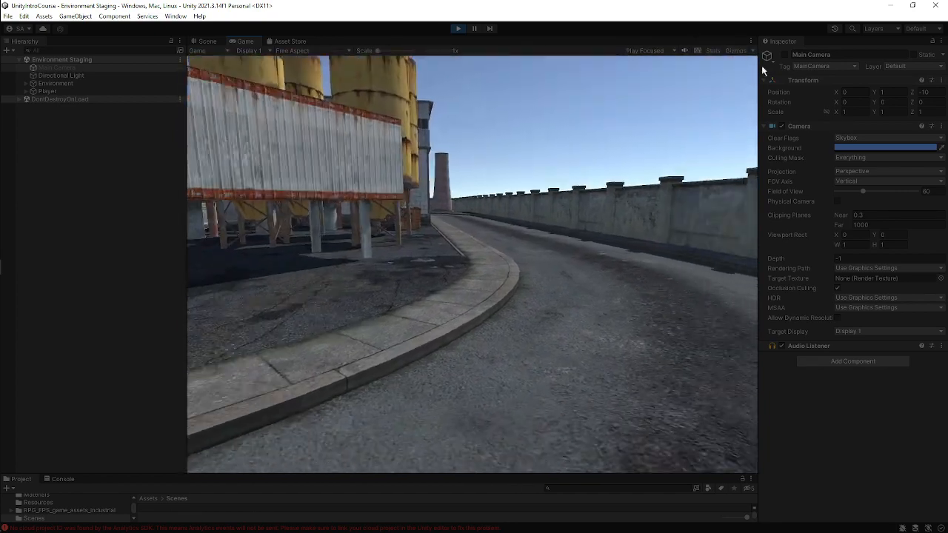
key(w)
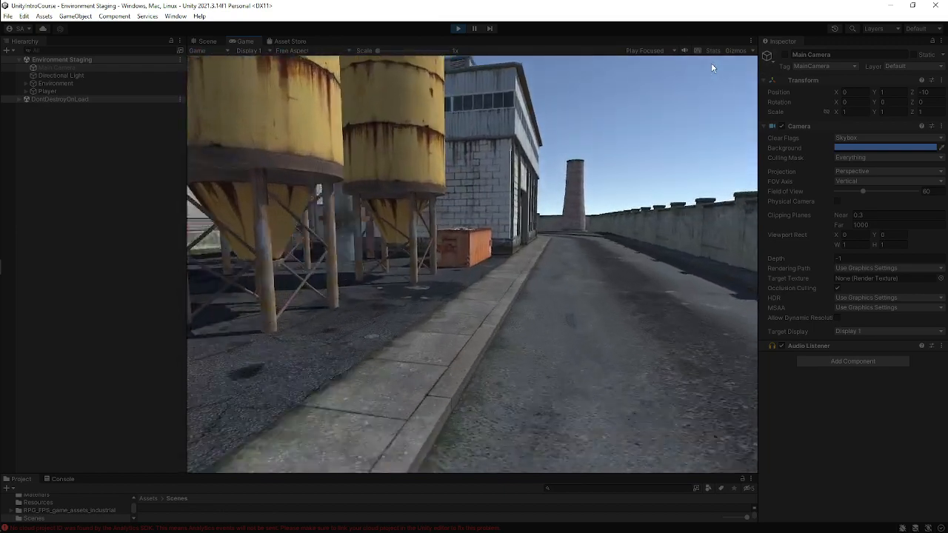
key(w)
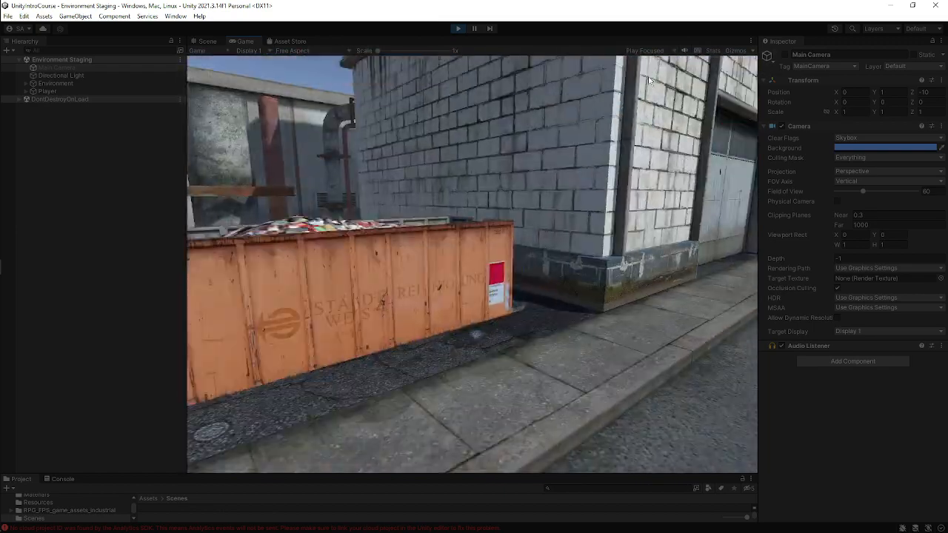
key(w)
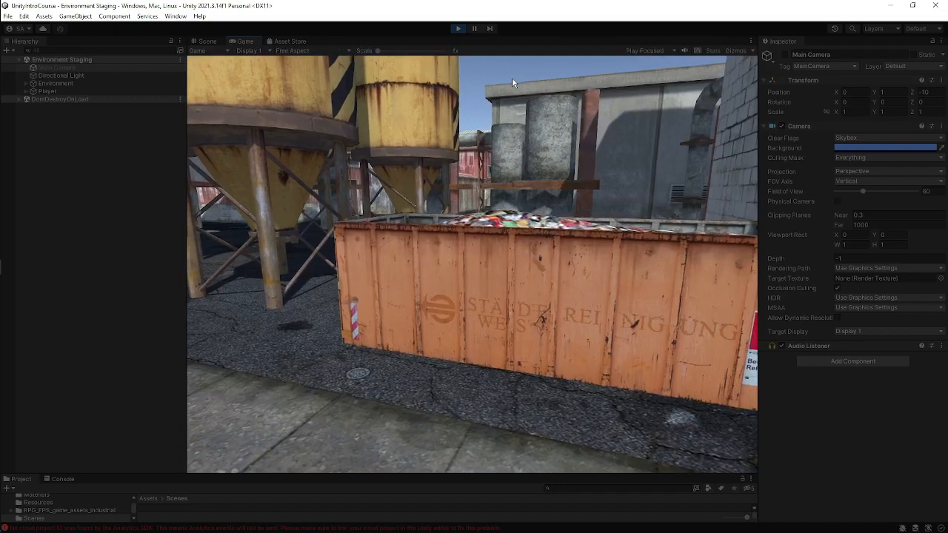
key(s)
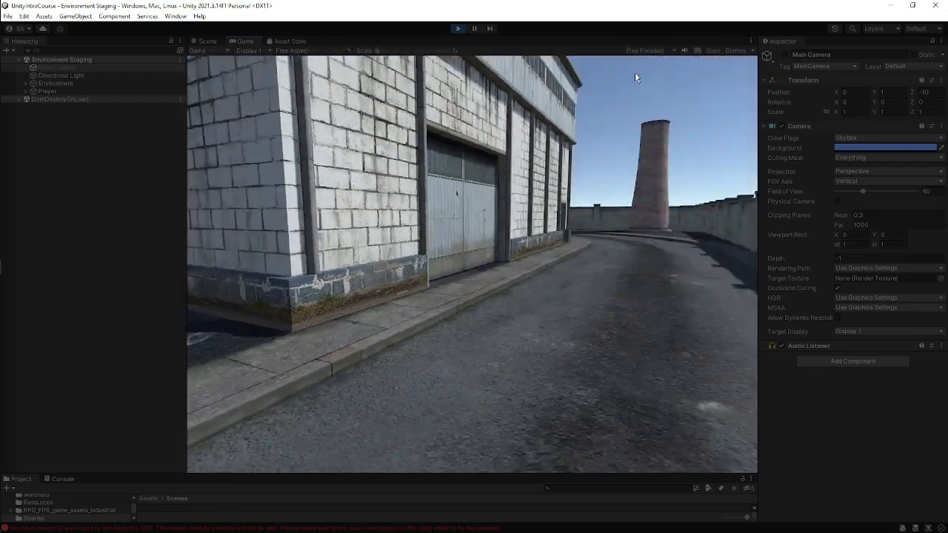
key(w)
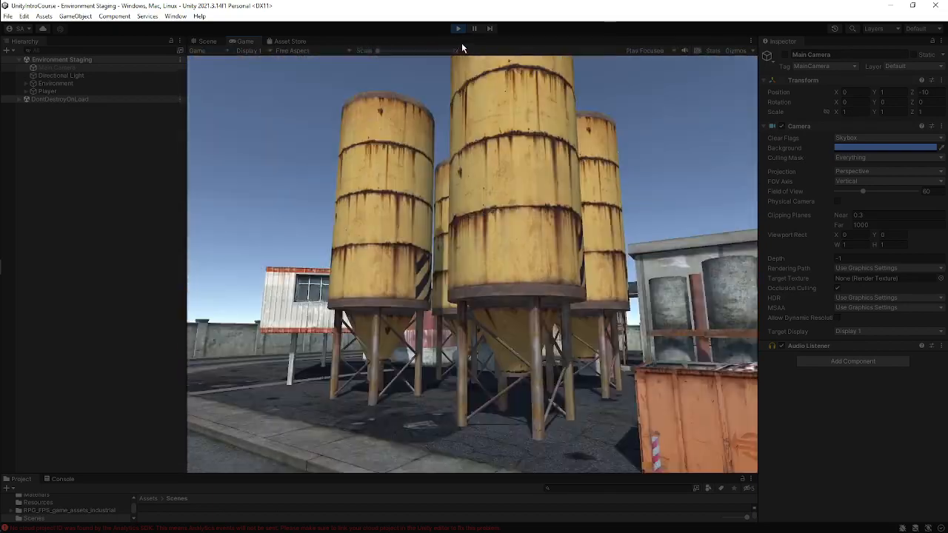
key(w)
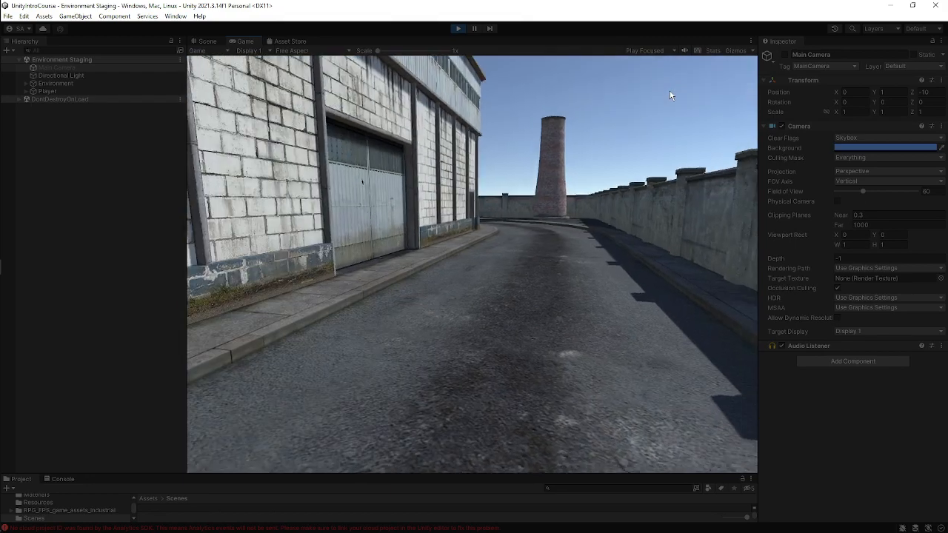
key(w)
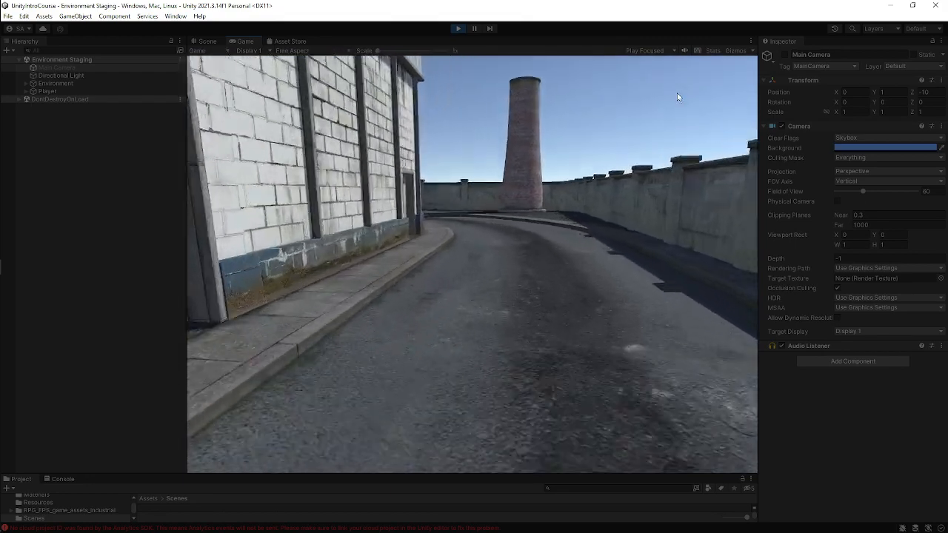
key(w)
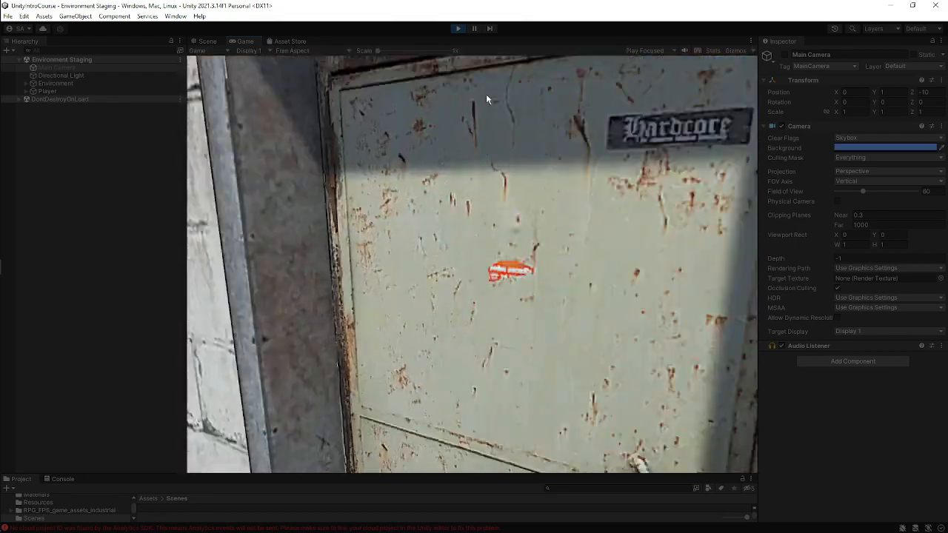
key(w)
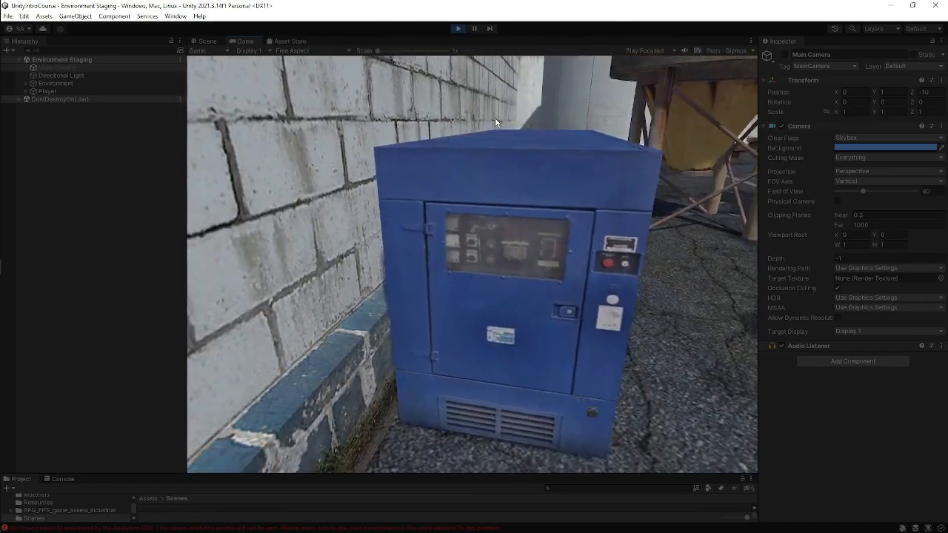
key(s)
key(d)
key(s)
key(d)
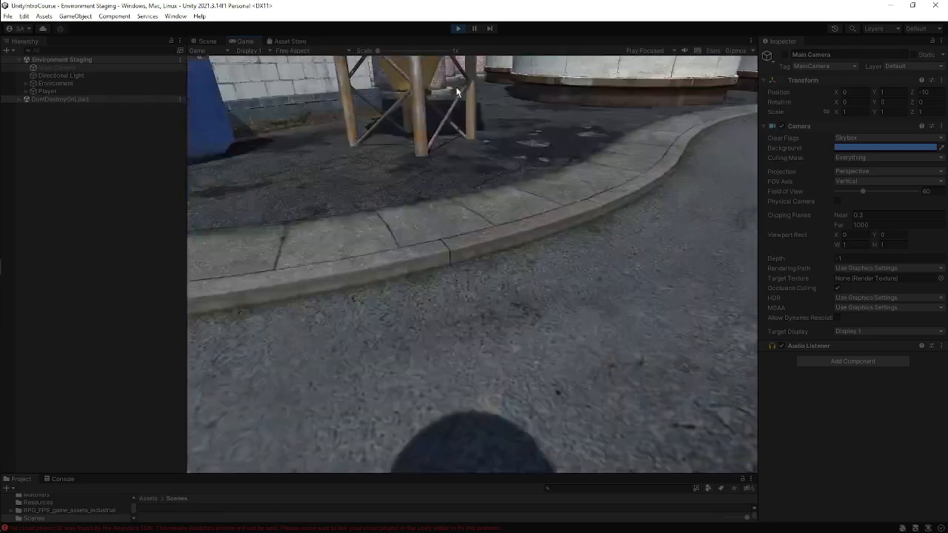
key(d)
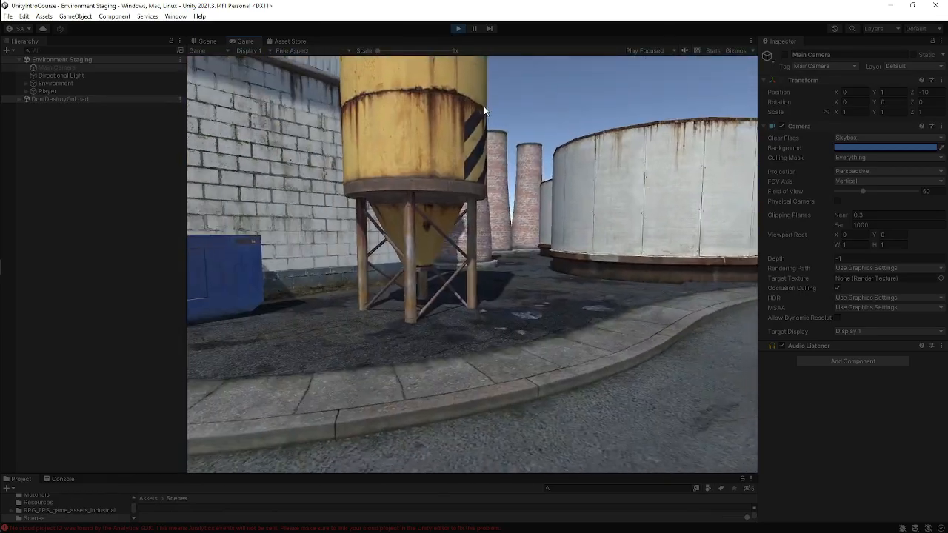
key(d)
key(d)
key(w)
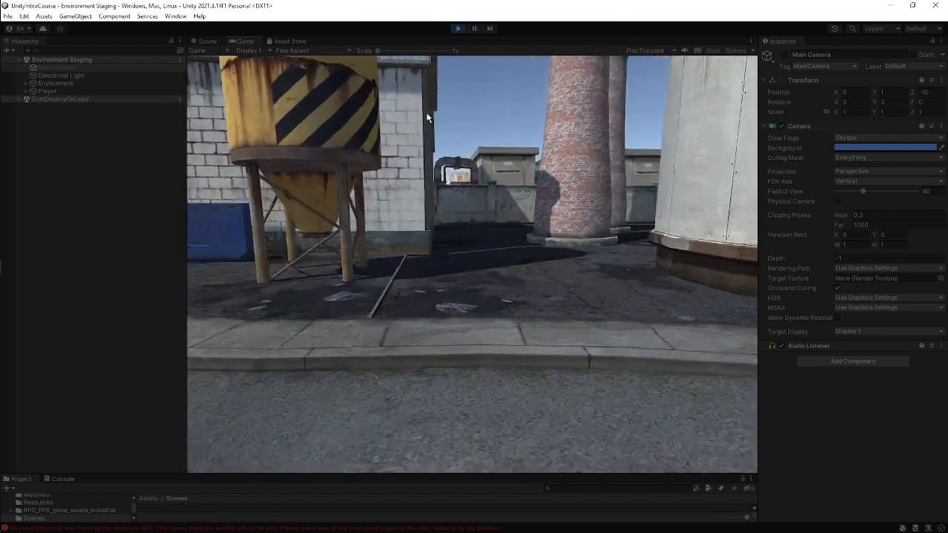
key(d)
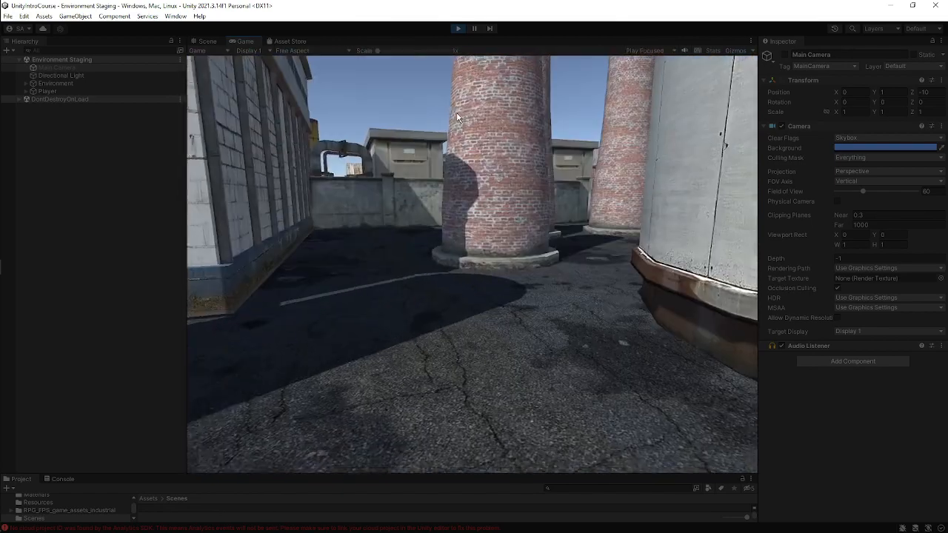
key(w)
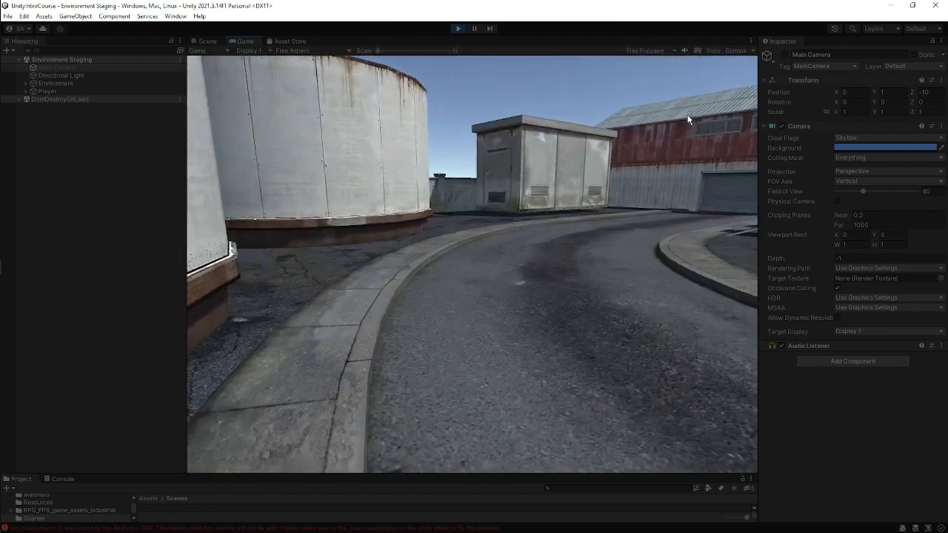
key(w)
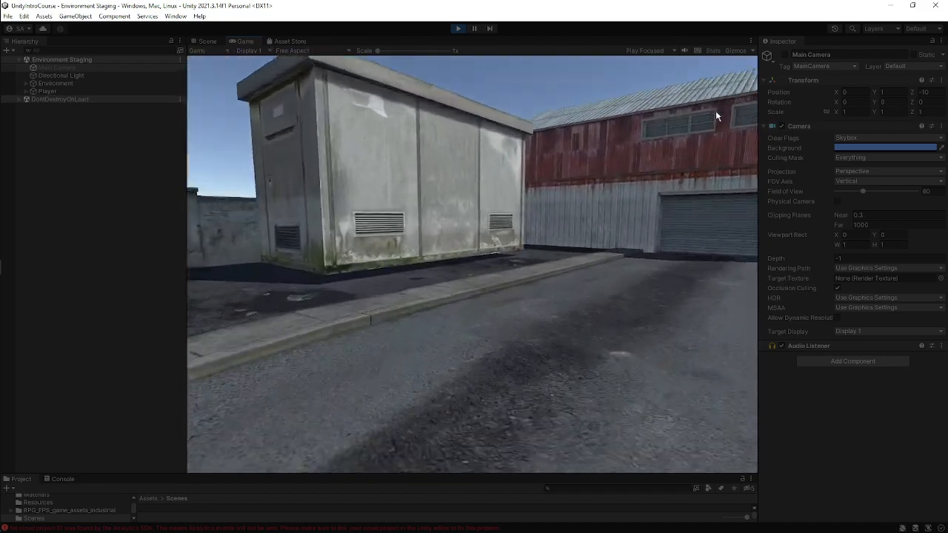
key(w)
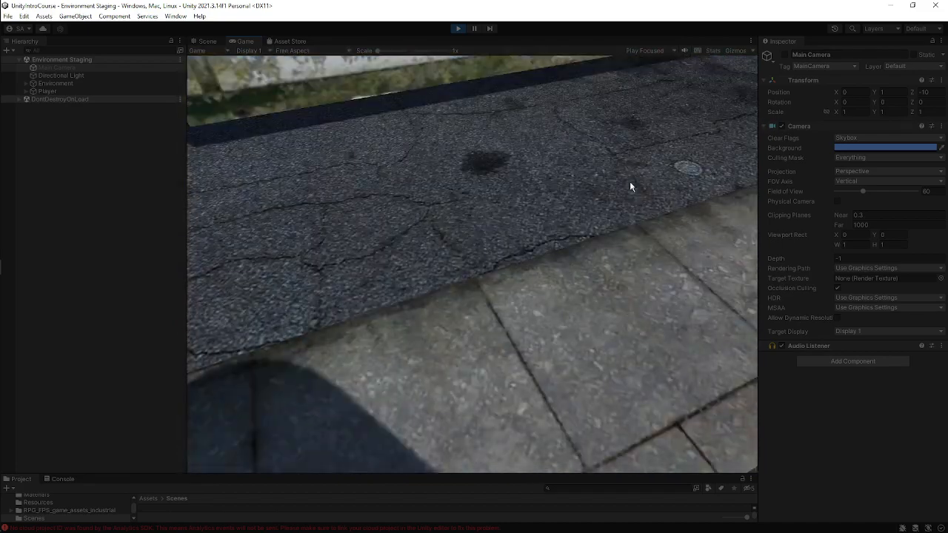
key(s)
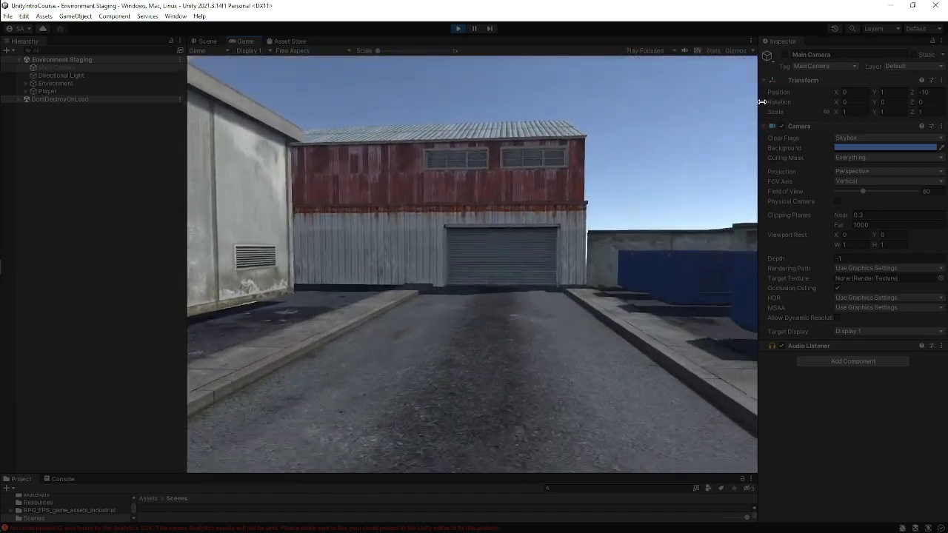
key(w)
key(w)
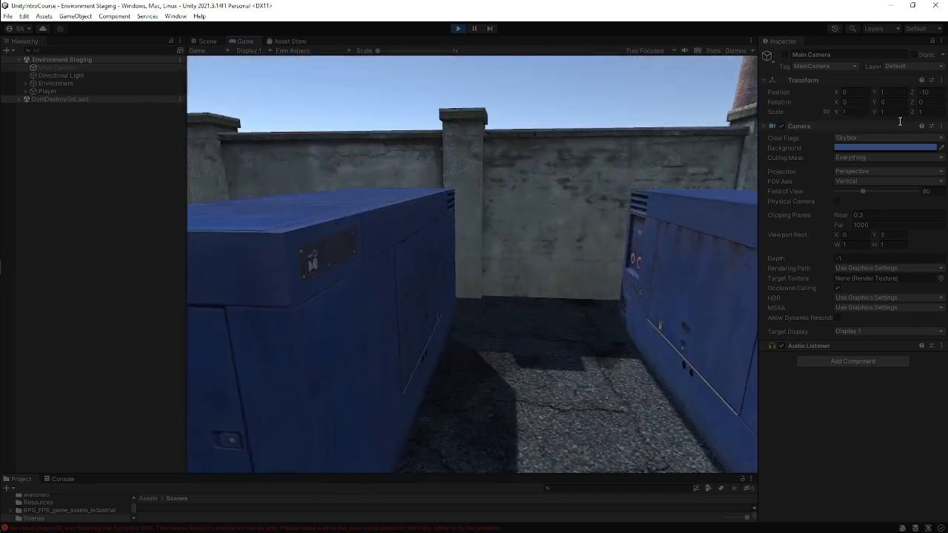
key(s)
key(s)
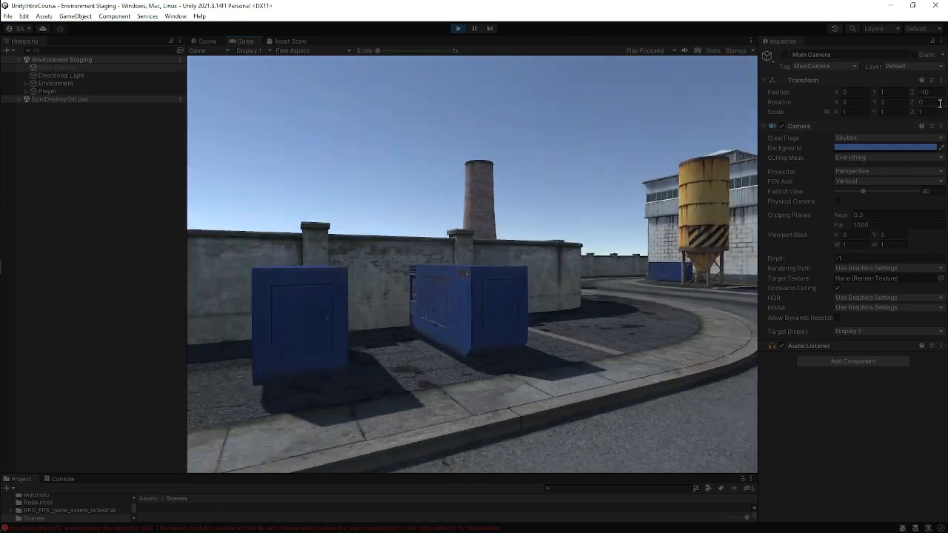
key(w)
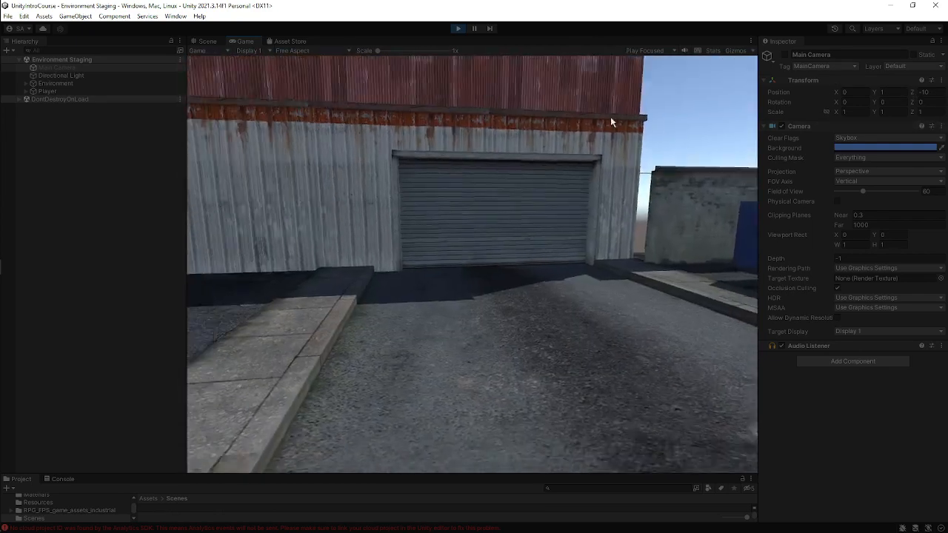
key(w)
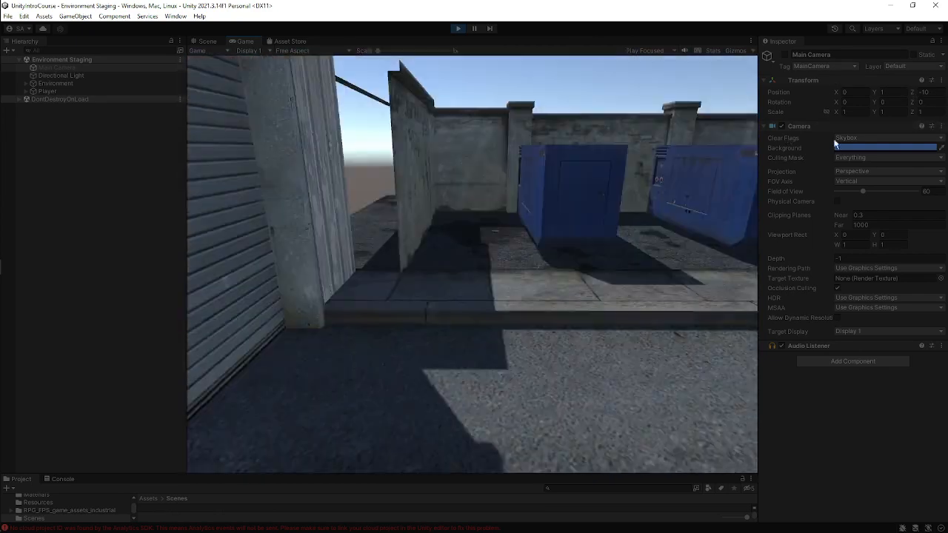
key(s)
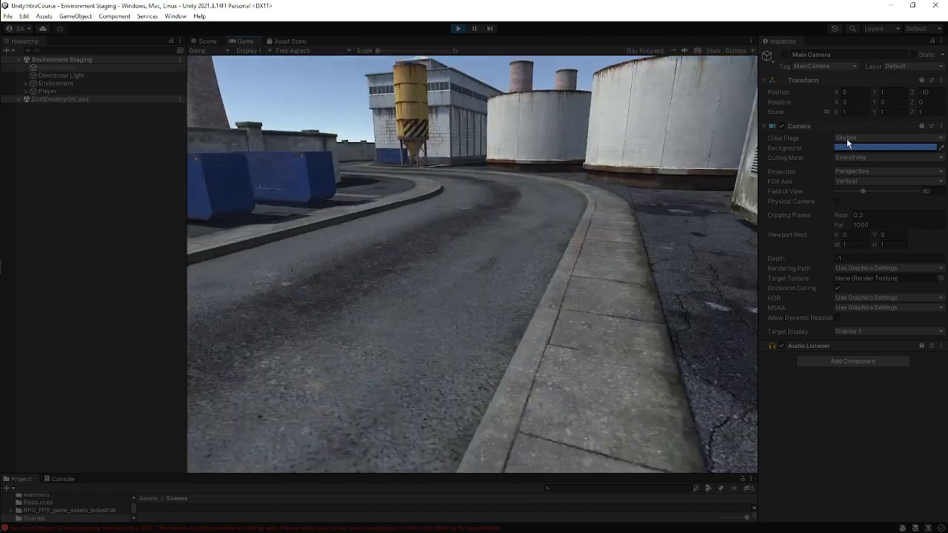
key(w)
key(w)
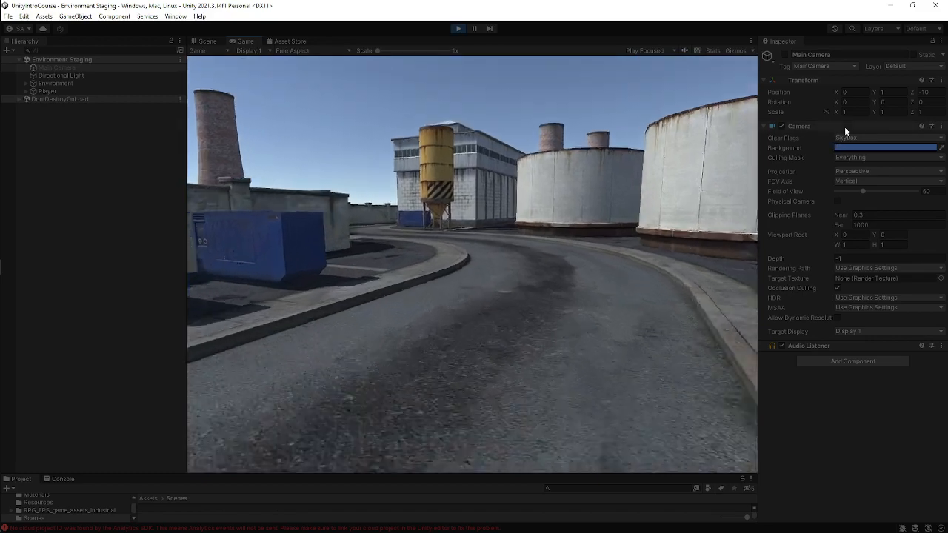
key(w)
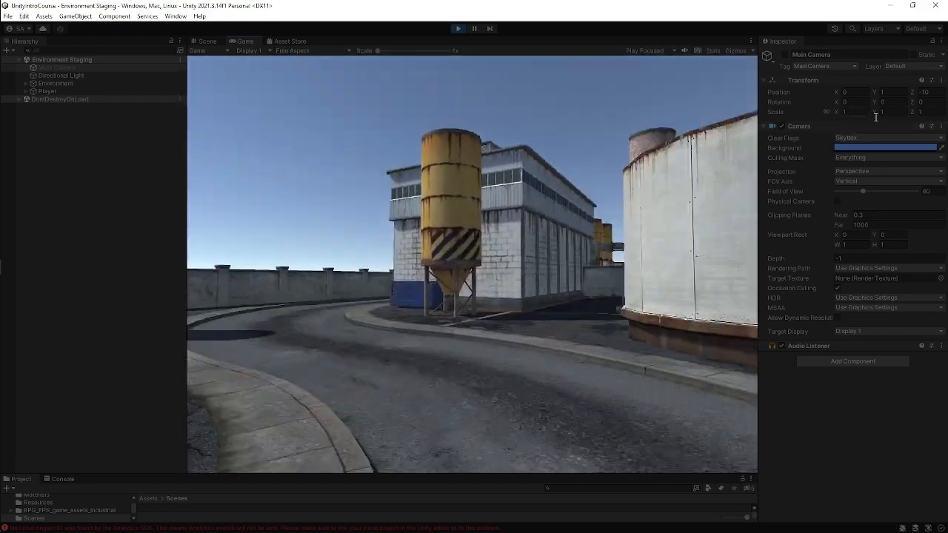
key(w)
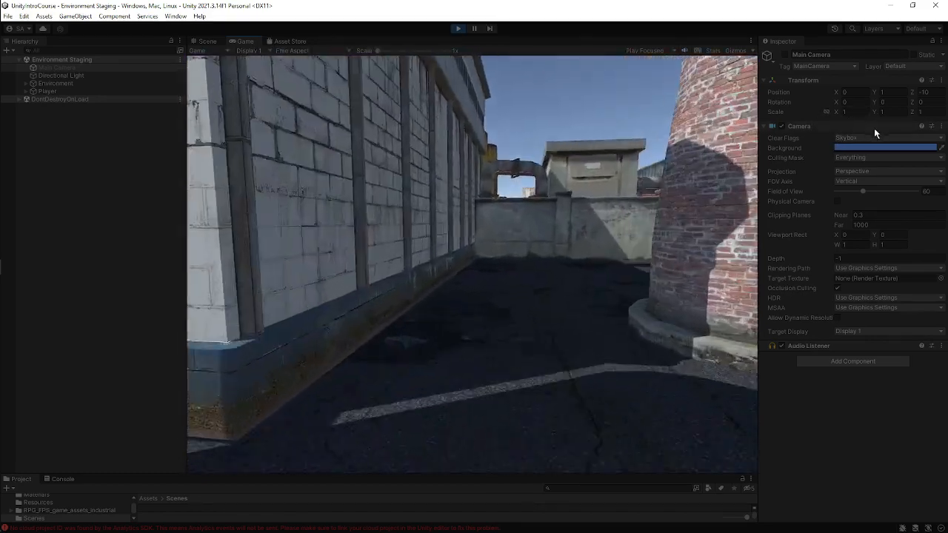
key(w)
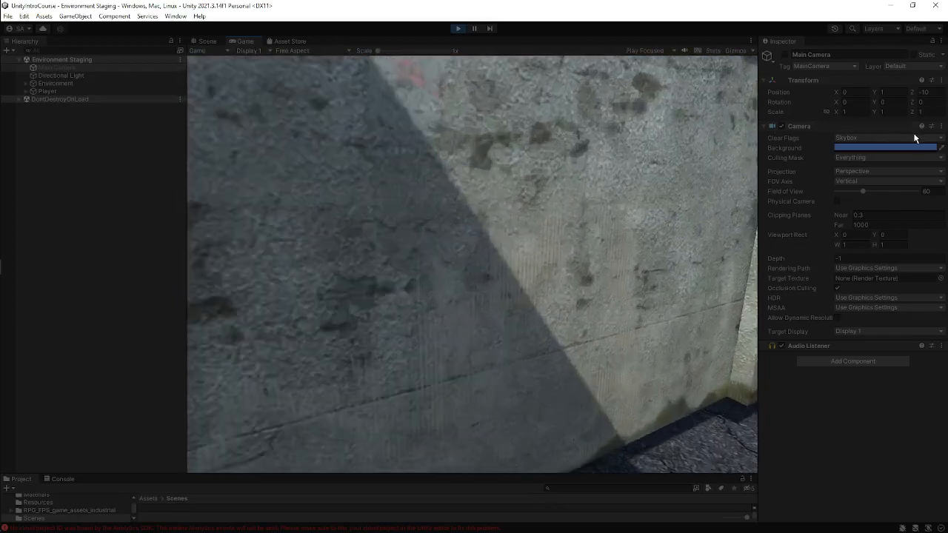
Keep walking the Player through the alleys between walls, warehouses, pipes and silos to test movement and collisions.
key(s)
key(s)
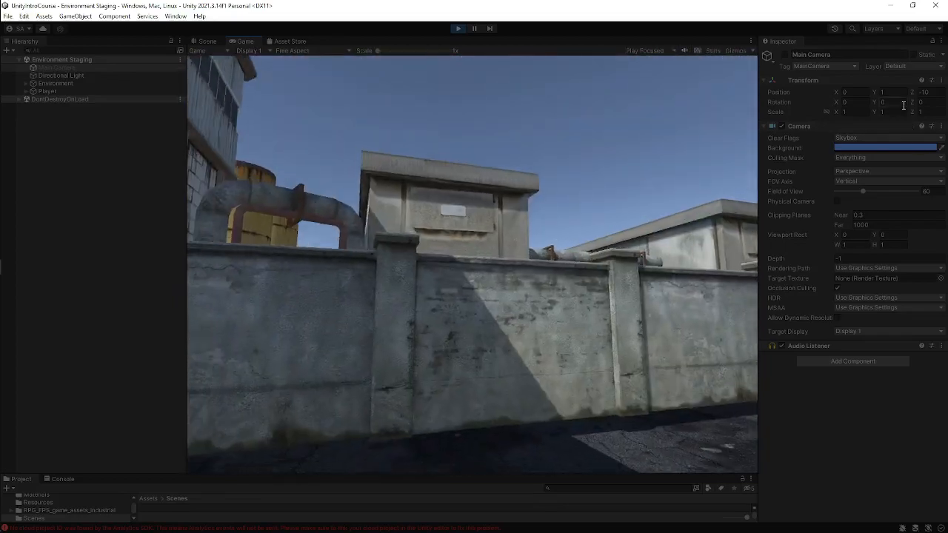
key(w)
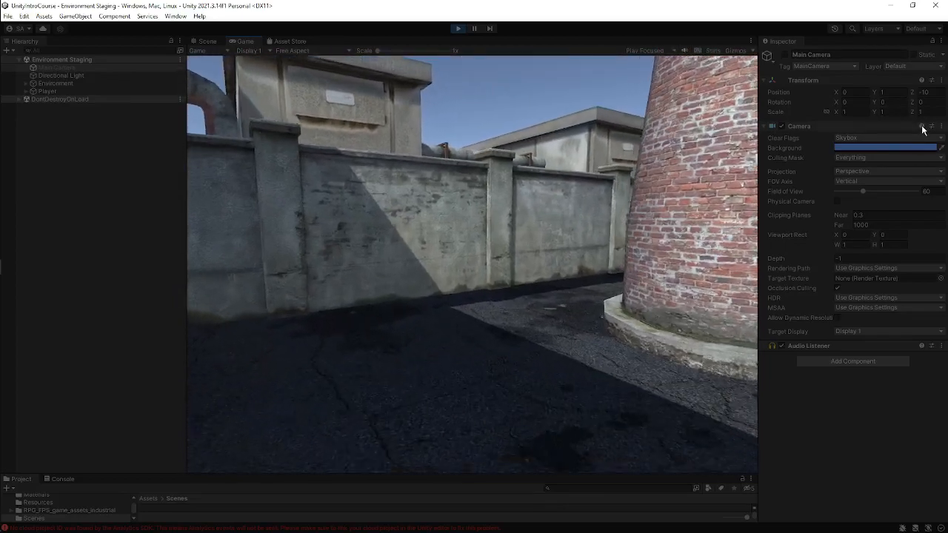
key(w)
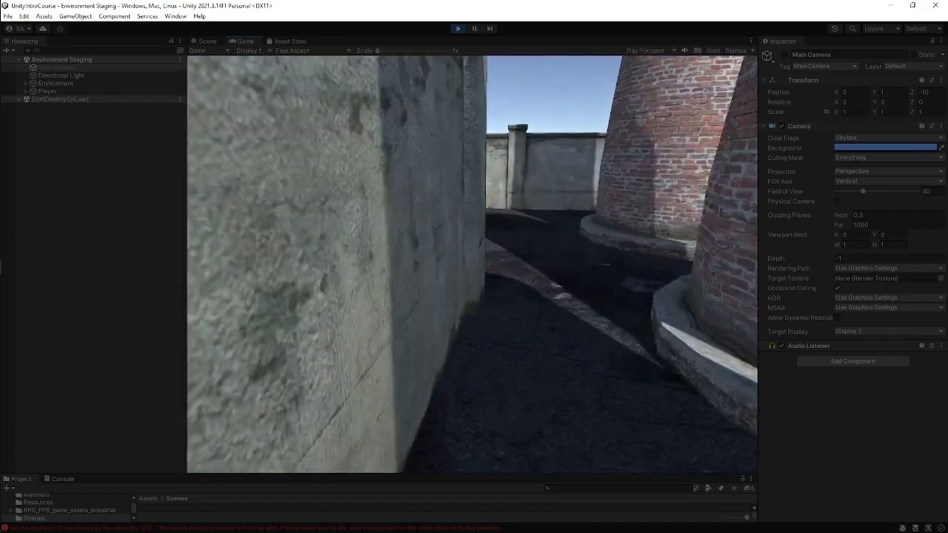
key(w)
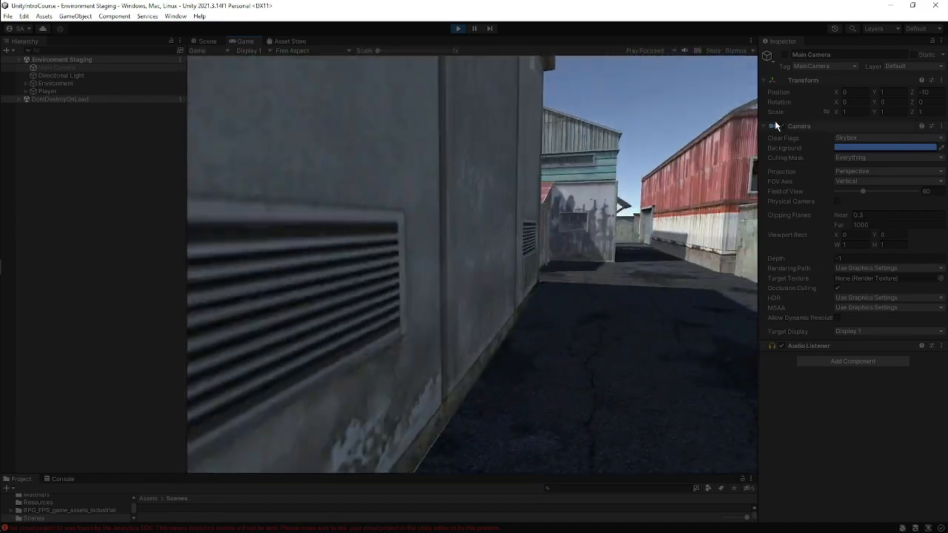
key(s)
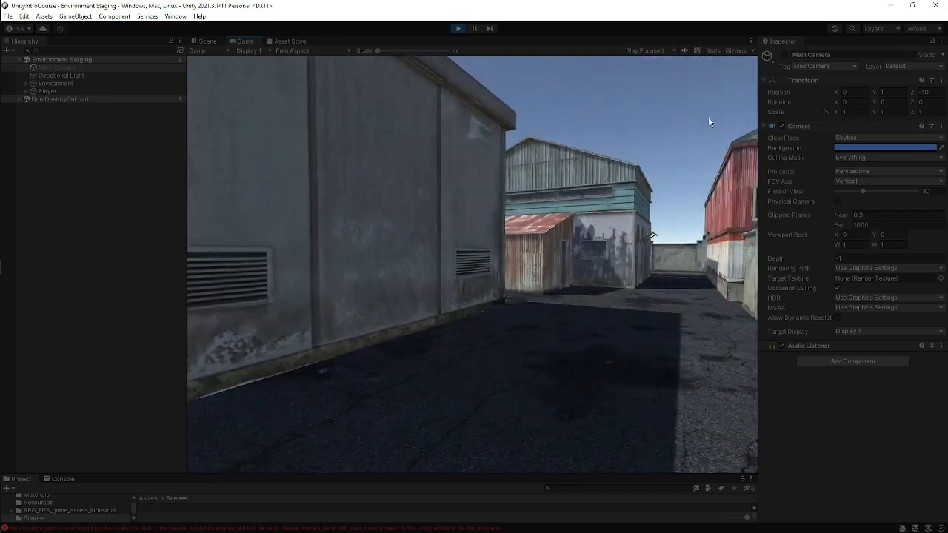
key(w)
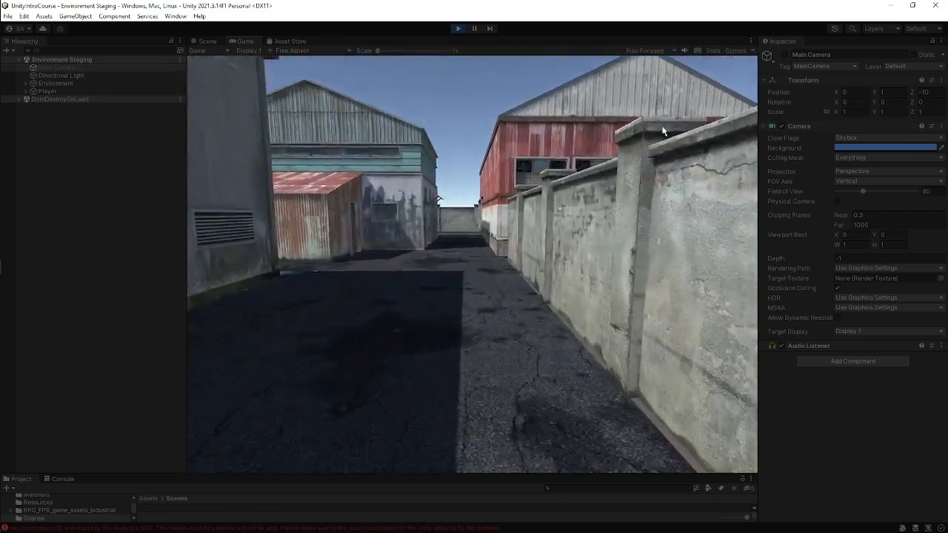
key(w)
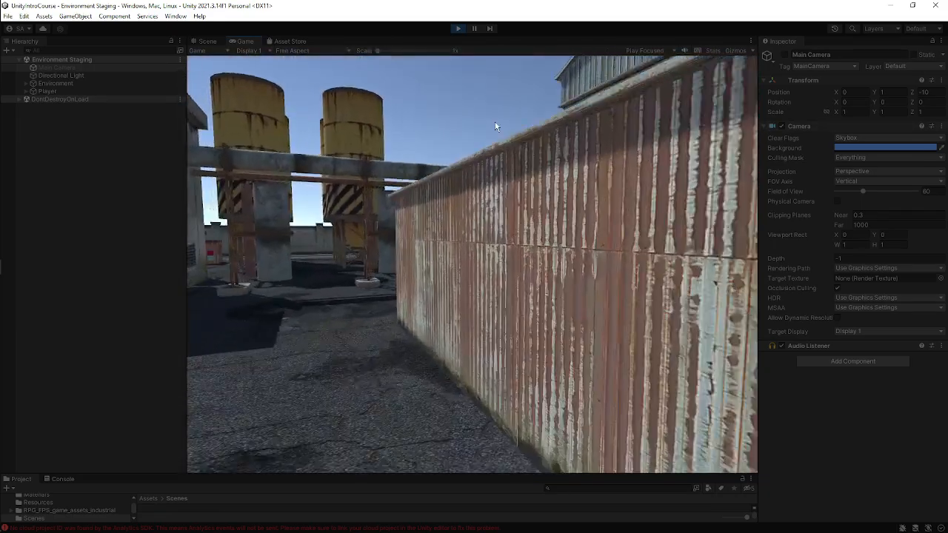
key(w)
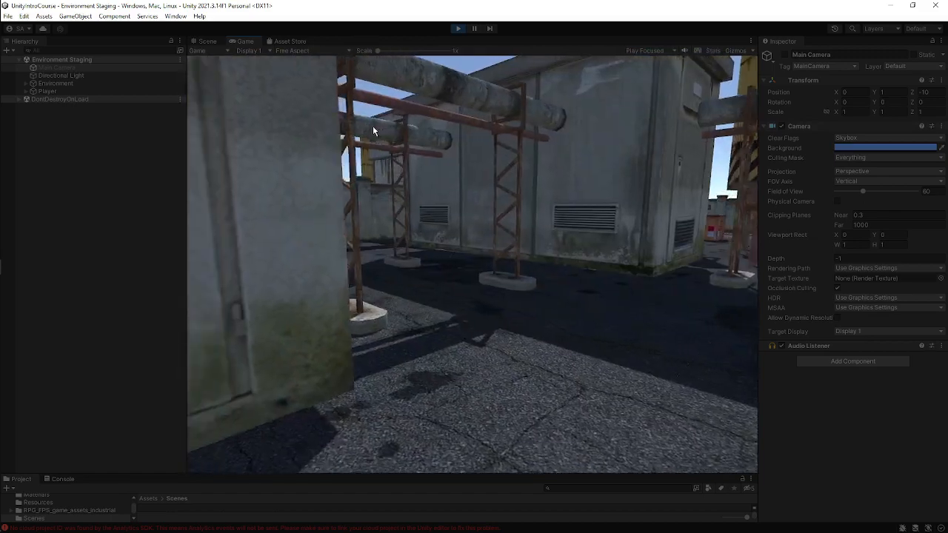
key(w)
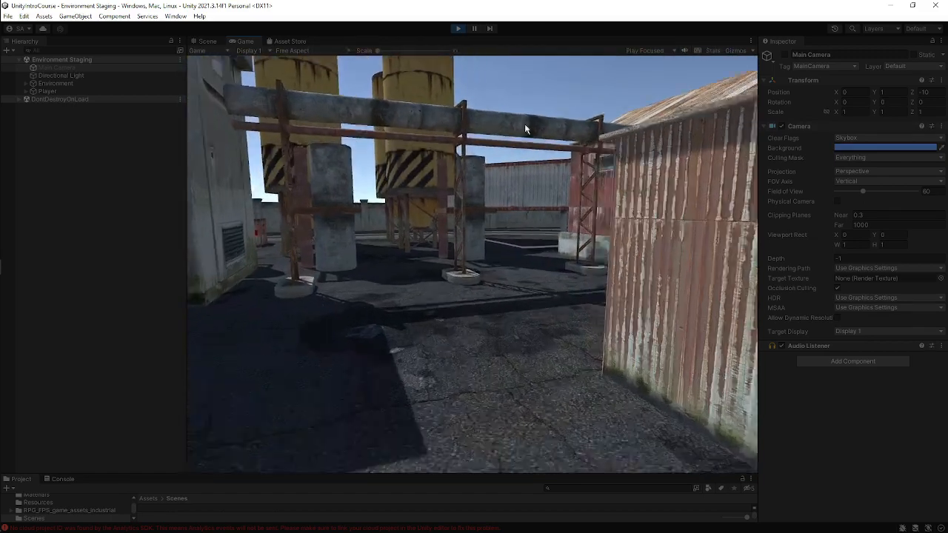
key(w)
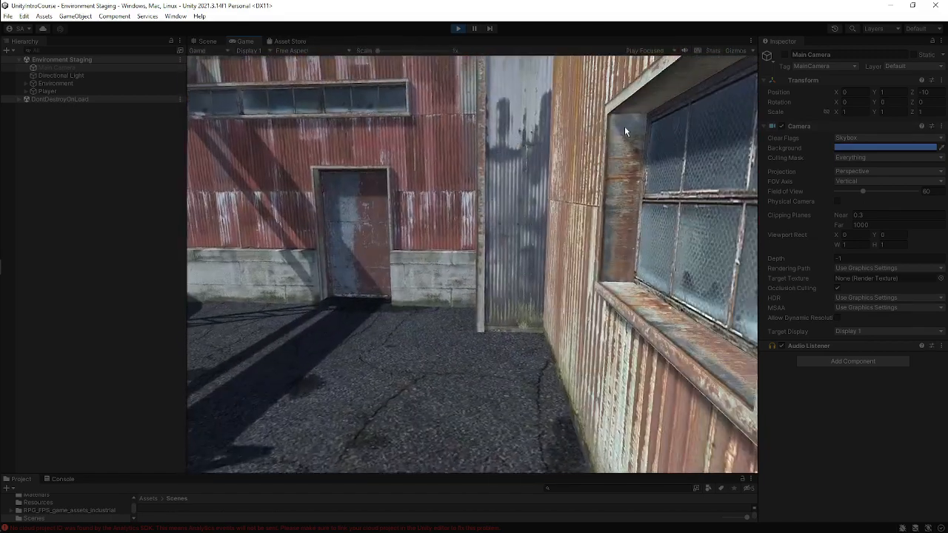
key(w)
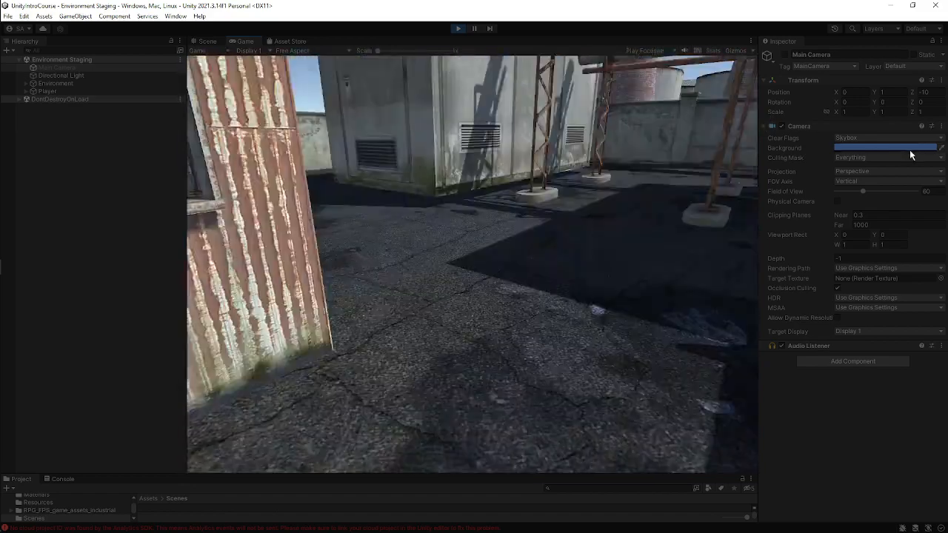
key(w)
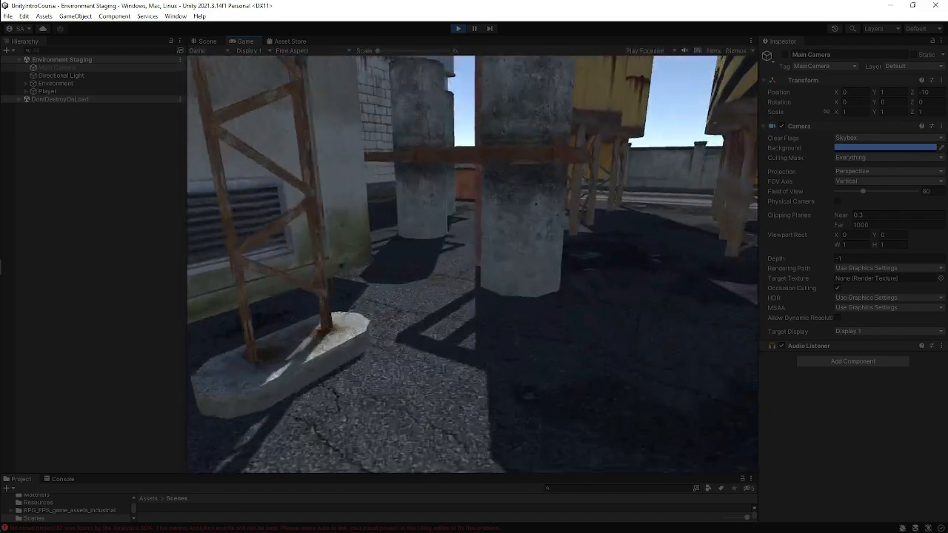
key(w)
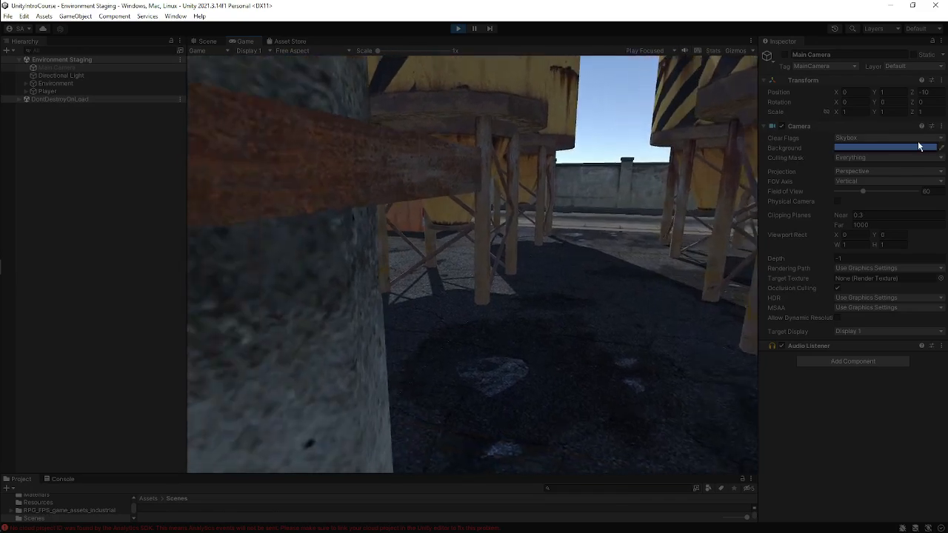
key(w)
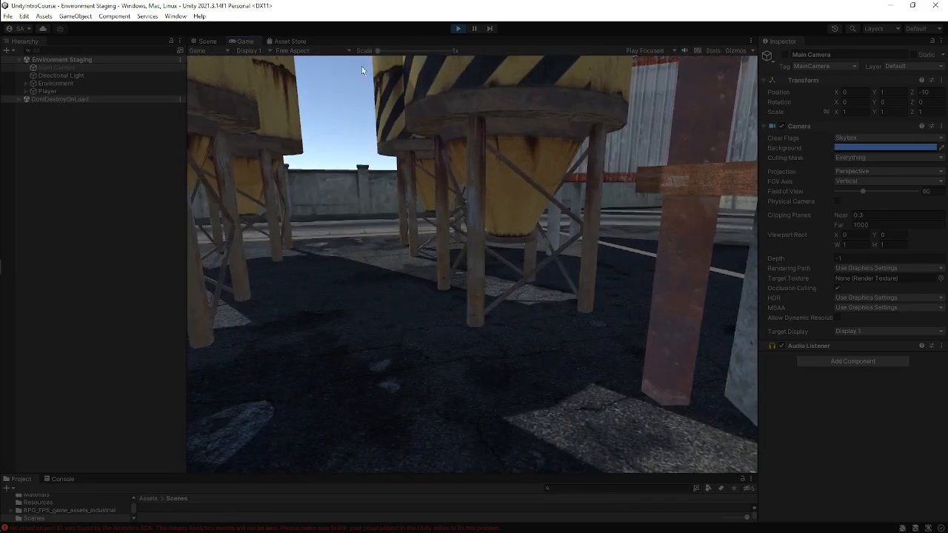
Pause Play mode and switch to the browser to dismiss the call notification before minimising it.
click(462, 28)
click(477, 31)
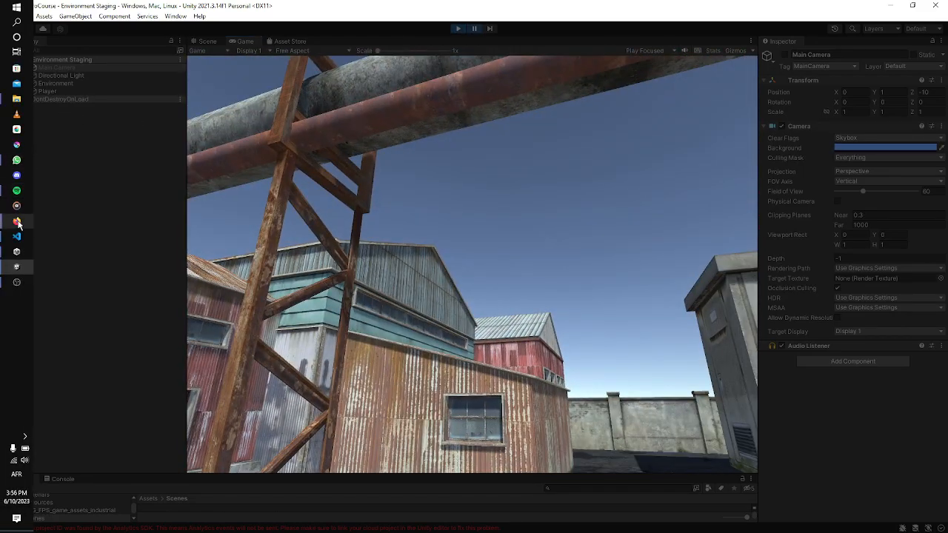
mouse_move(18, 223)
click(81, 192)
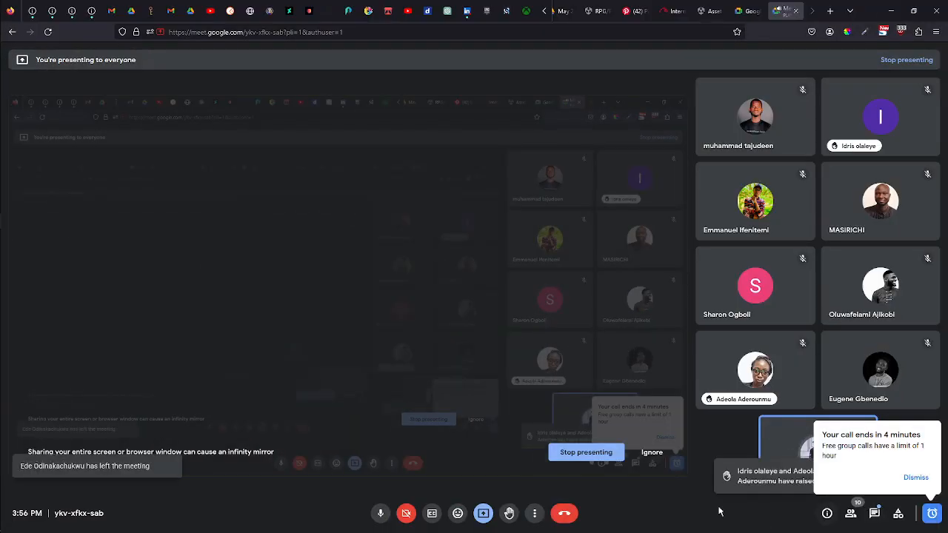
click(915, 478)
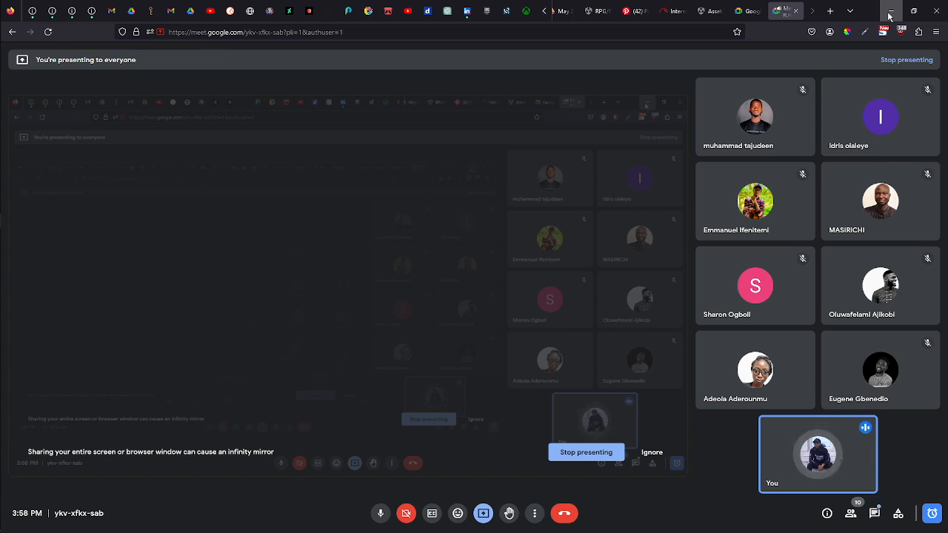
click(889, 12)
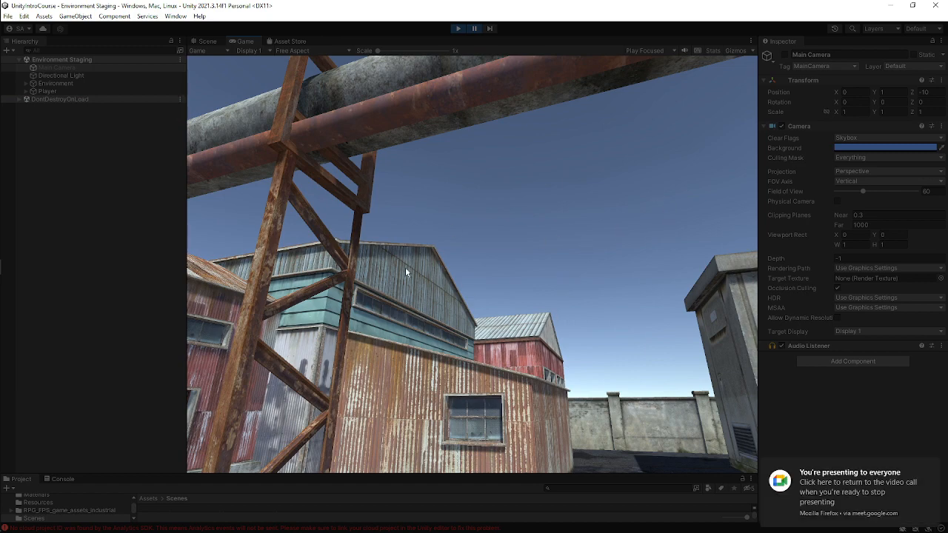
Resume Play mode and walk the Player past the silos, along the road and around the warehouses.
click(473, 31)
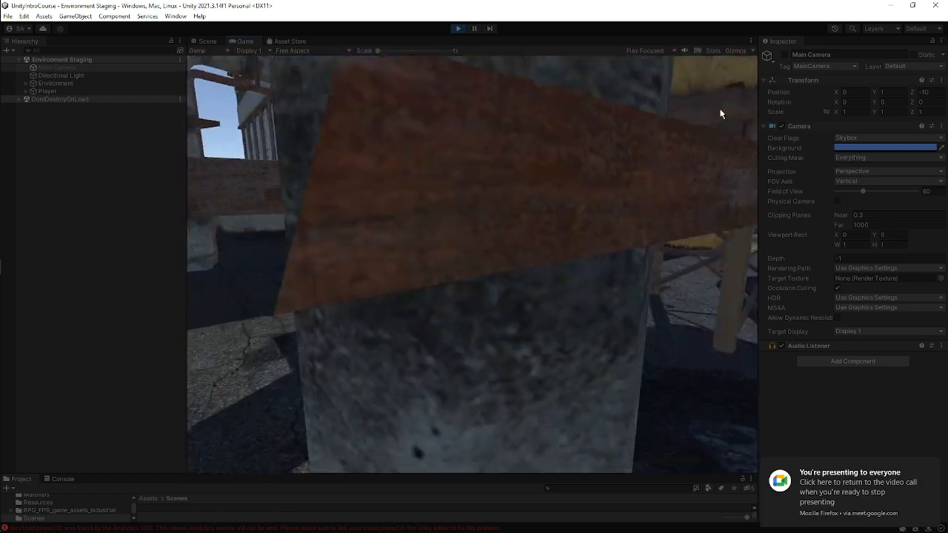
key(w)
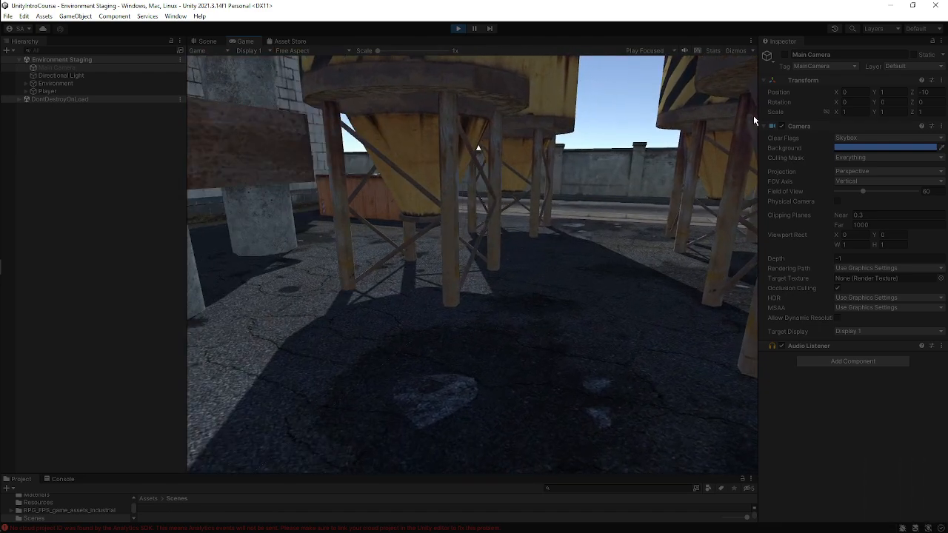
key(w)
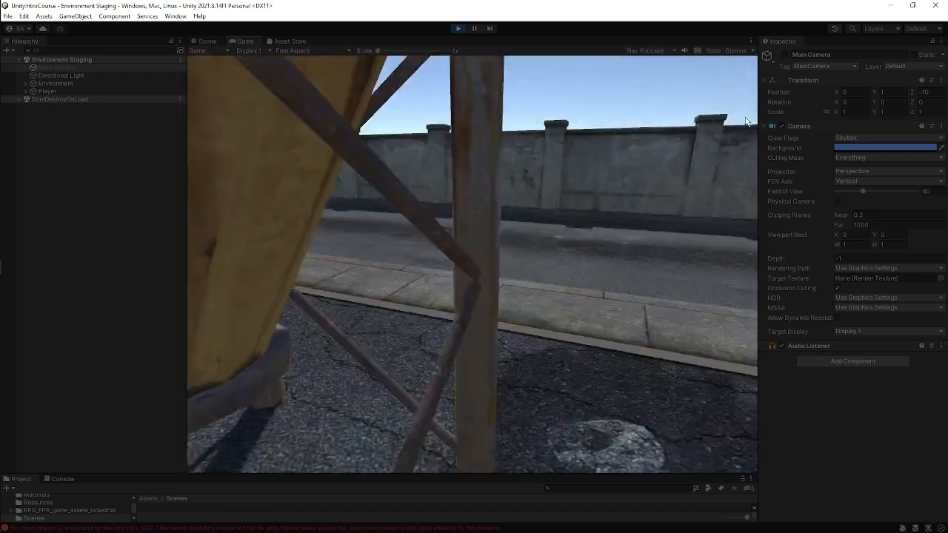
key(w)
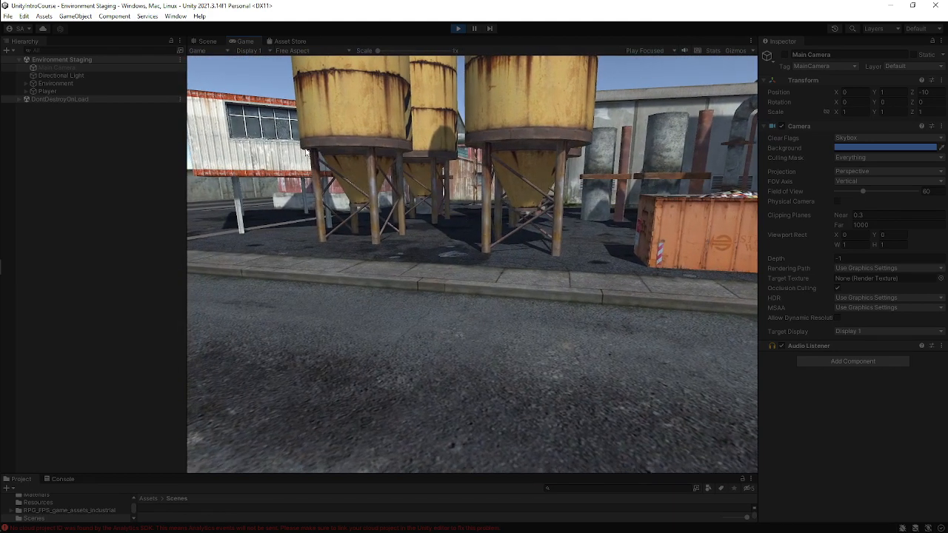
key(a)
key(w)
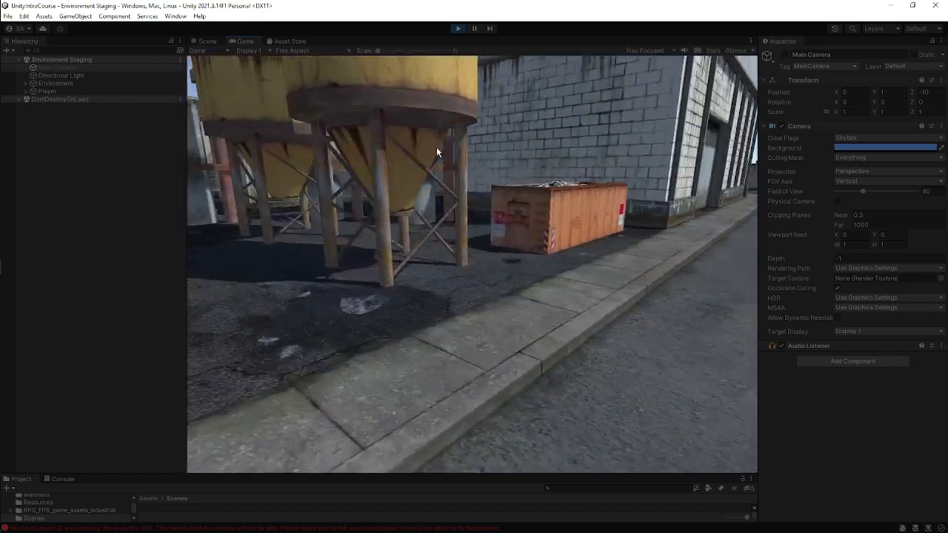
key(s)
key(s)
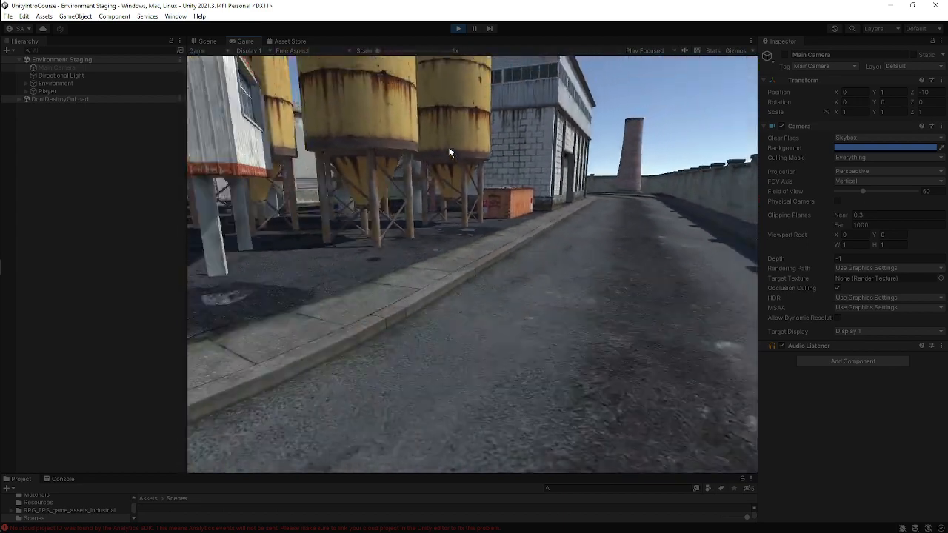
key(s)
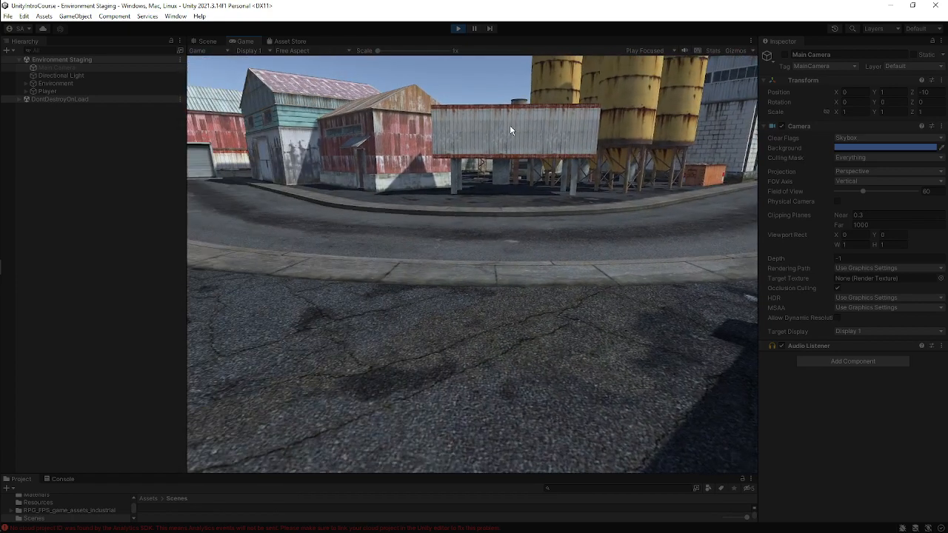
key(w)
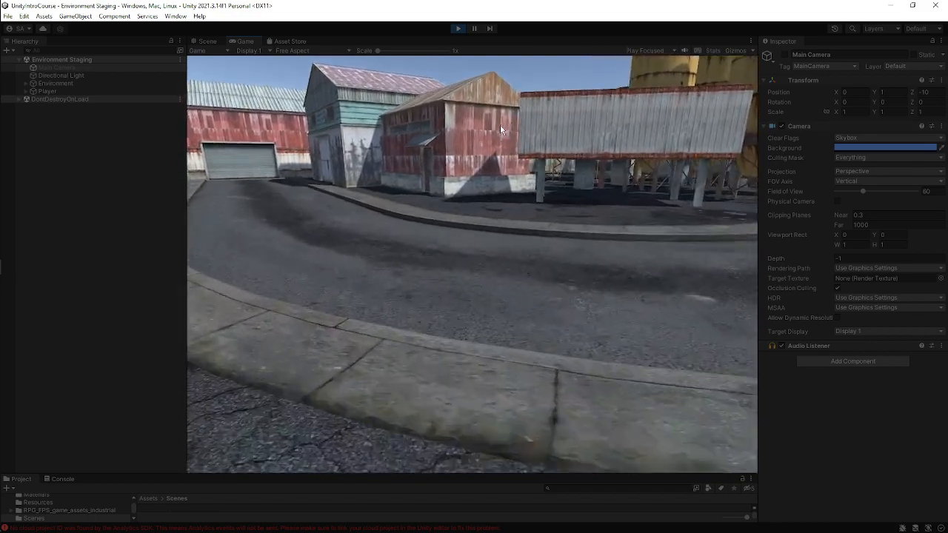
key(a)
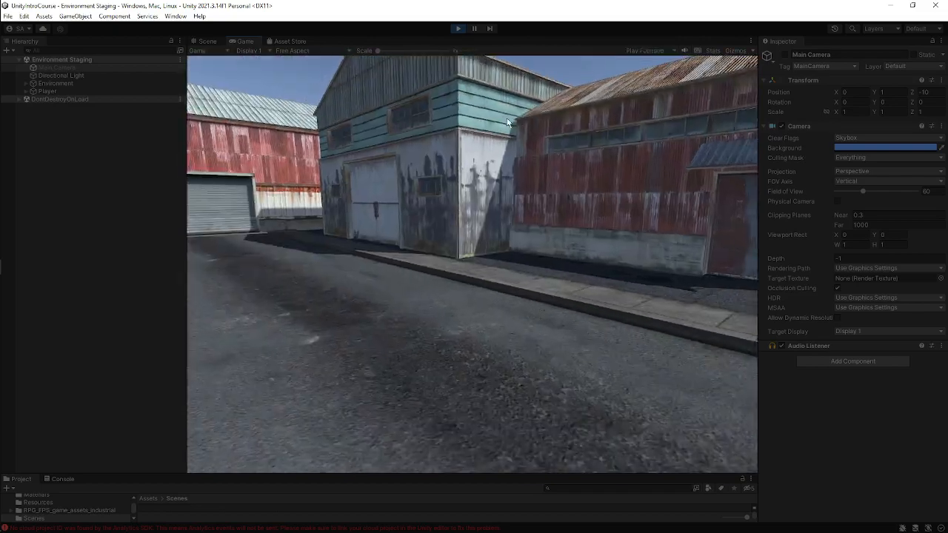
key(w)
key(w)
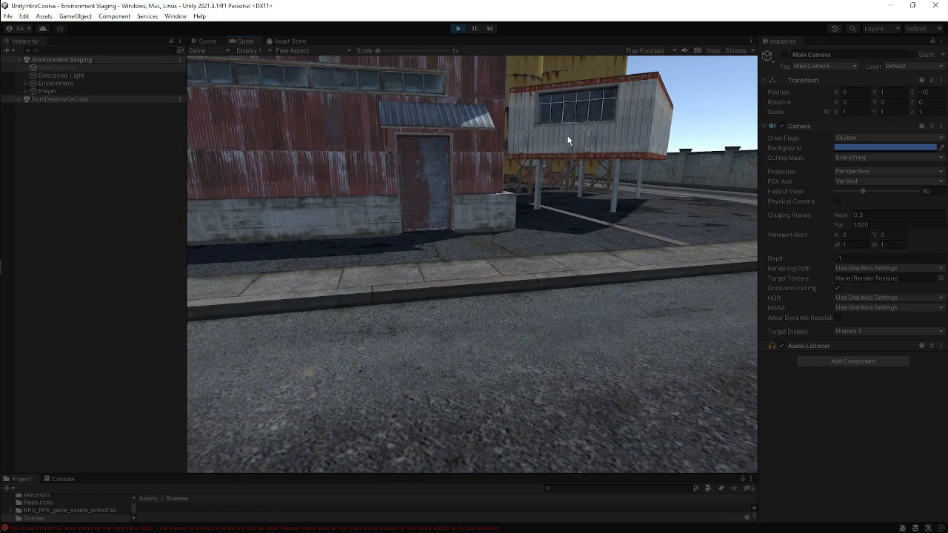
key(w)
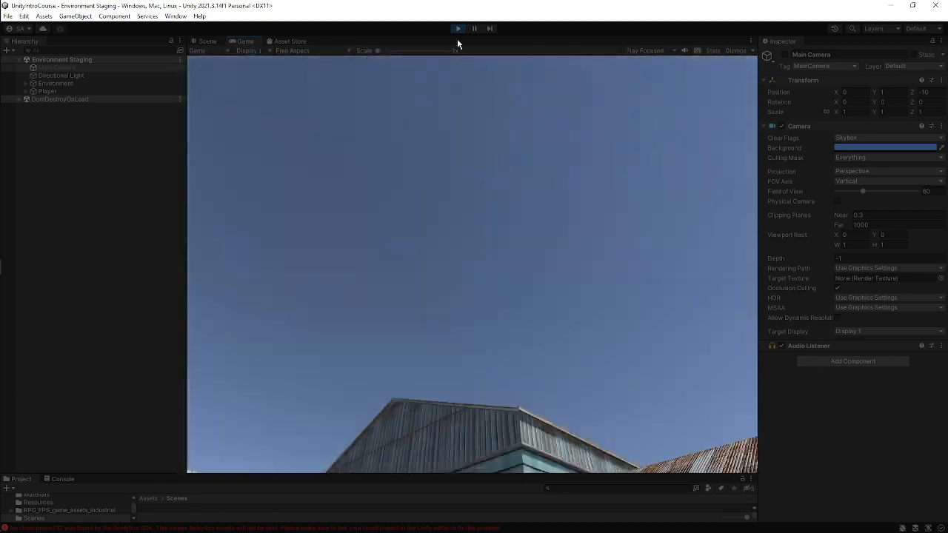
Exit Play mode, minimise the browser showing the ended meeting, and open the Console panel.
click(457, 29)
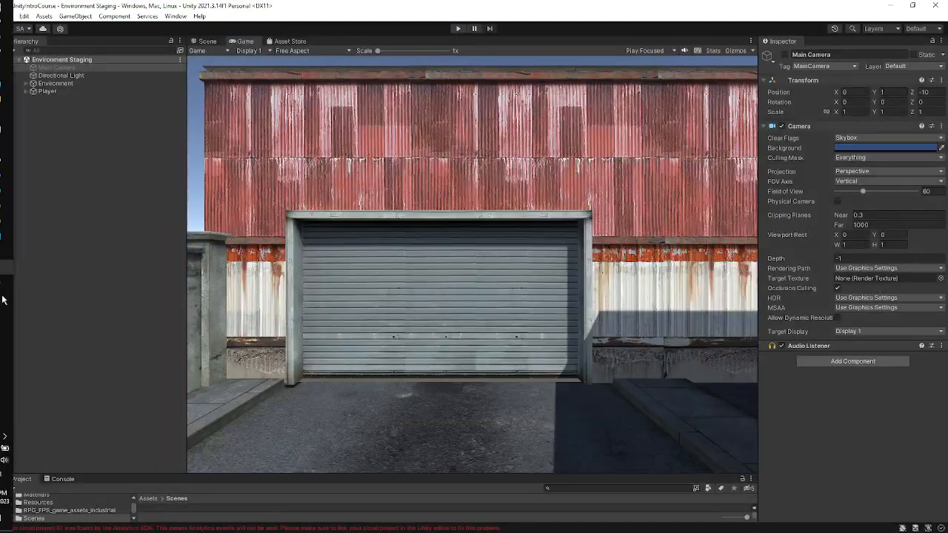
mouse_move(19, 252)
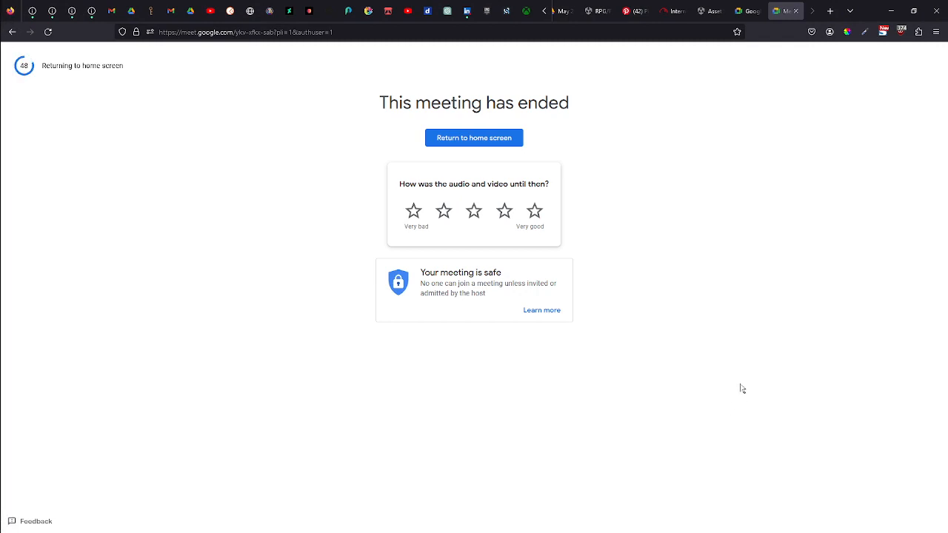
click(891, 10)
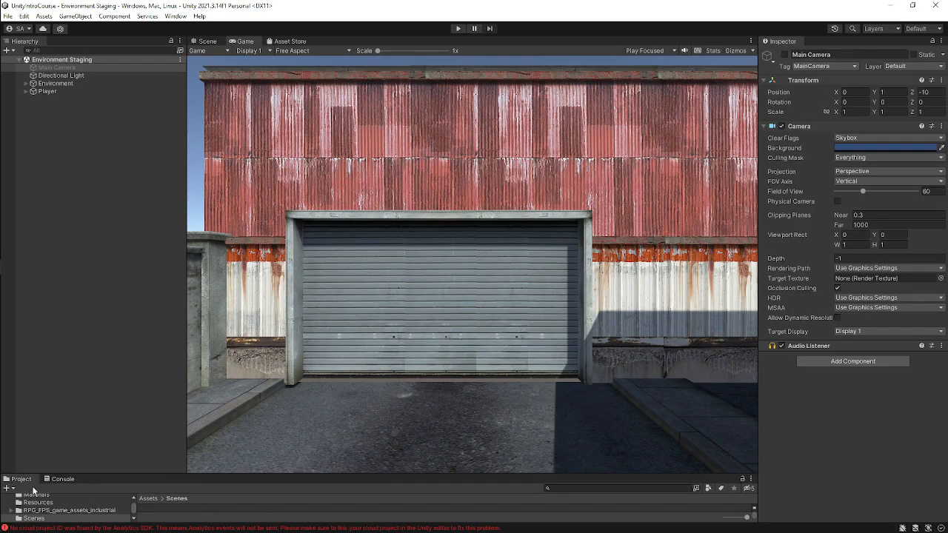
click(59, 479)
click(10, 489)
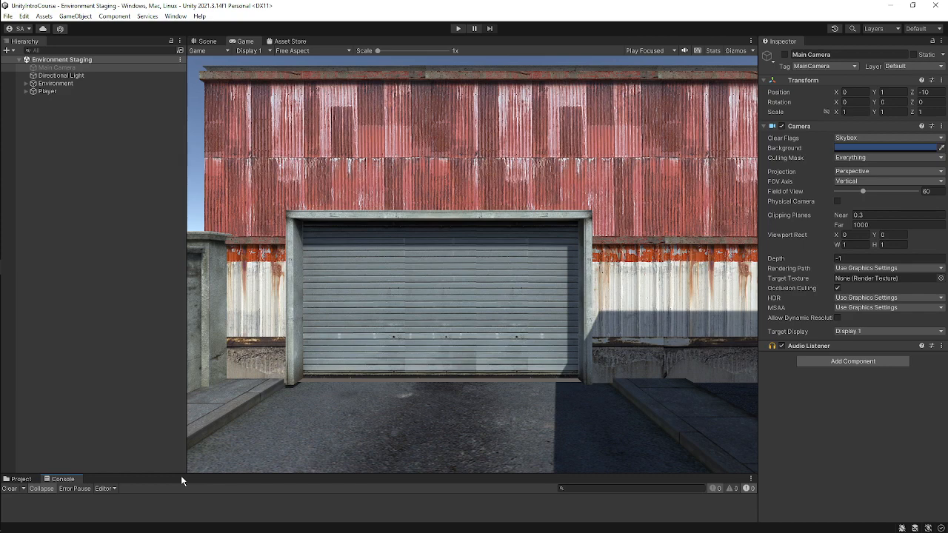
Switch to the WhatsApp desktop app.
mouse_move(1, 407)
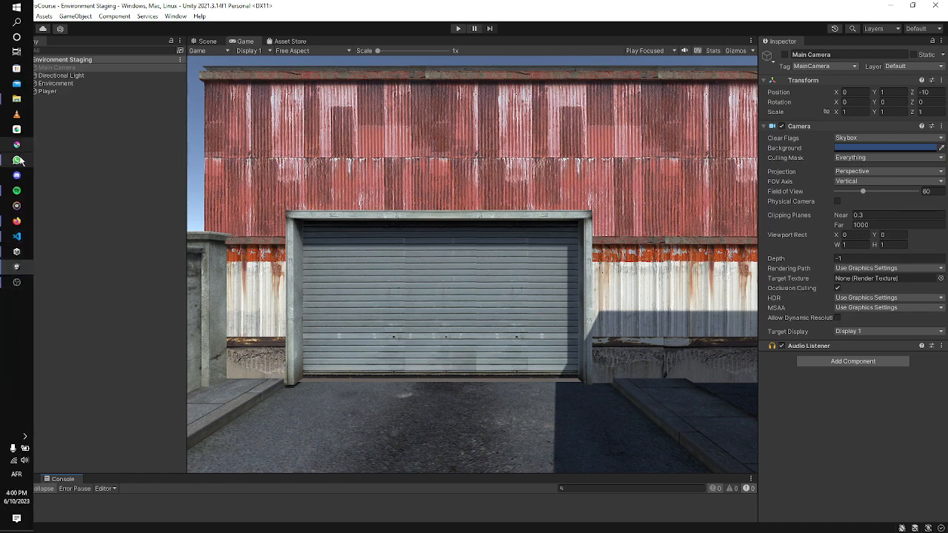
click(17, 159)
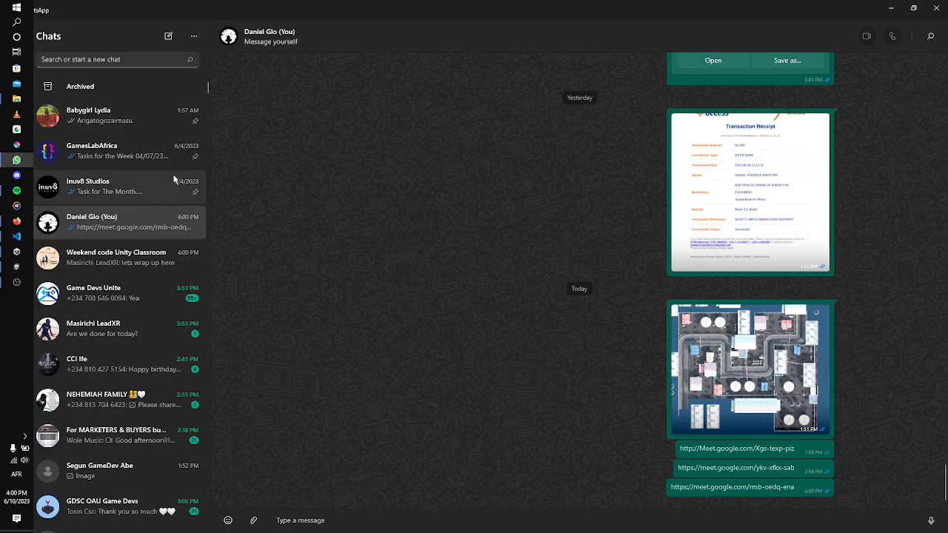
Join the Google Meet call from the chat link, switching to another Google account and turning the camera off.
click(695, 487)
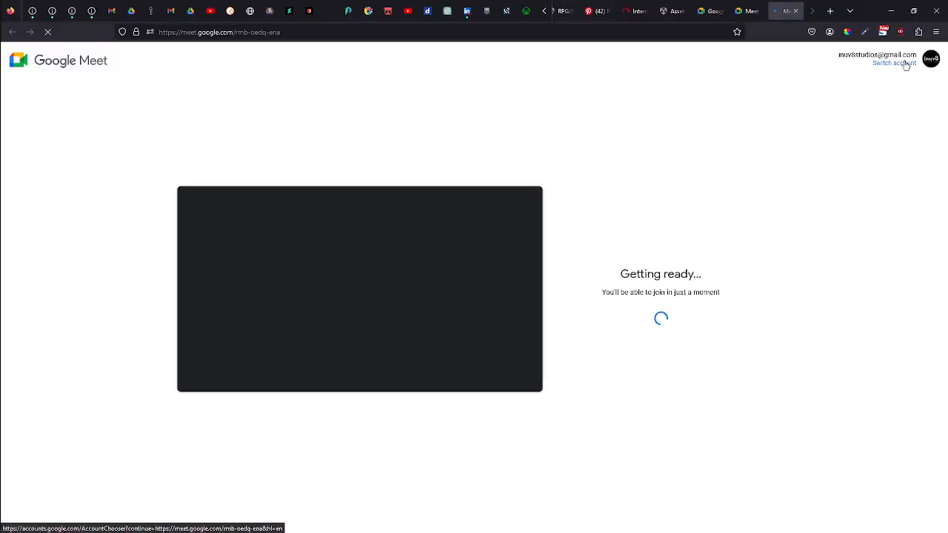
click(905, 63)
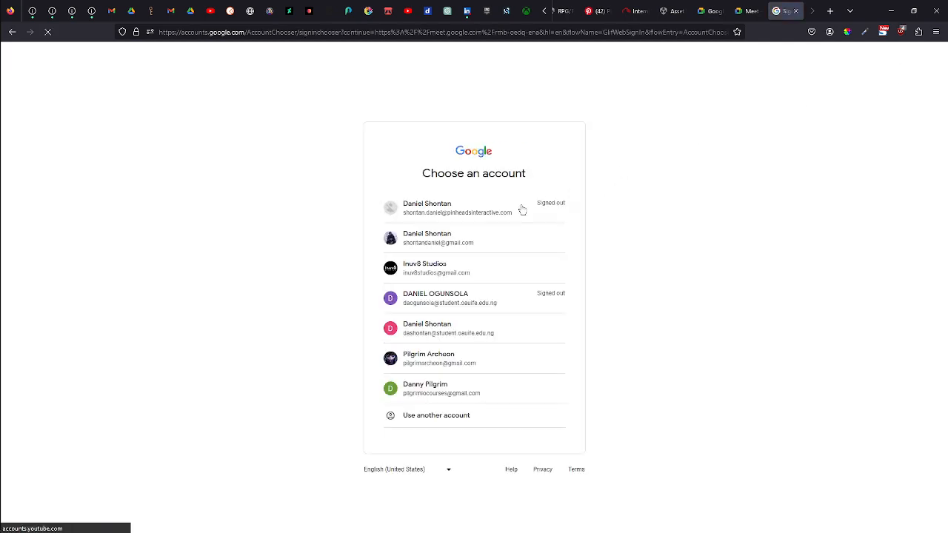
click(481, 239)
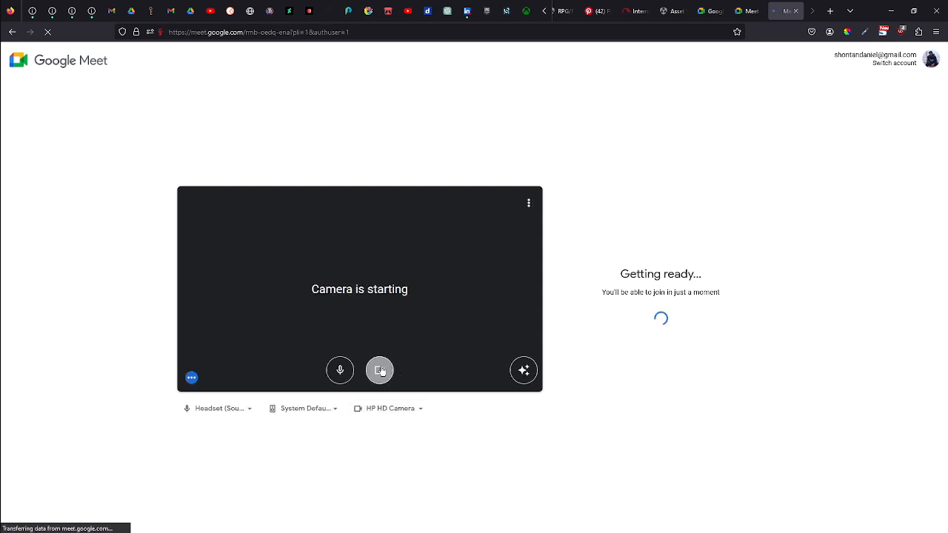
click(380, 371)
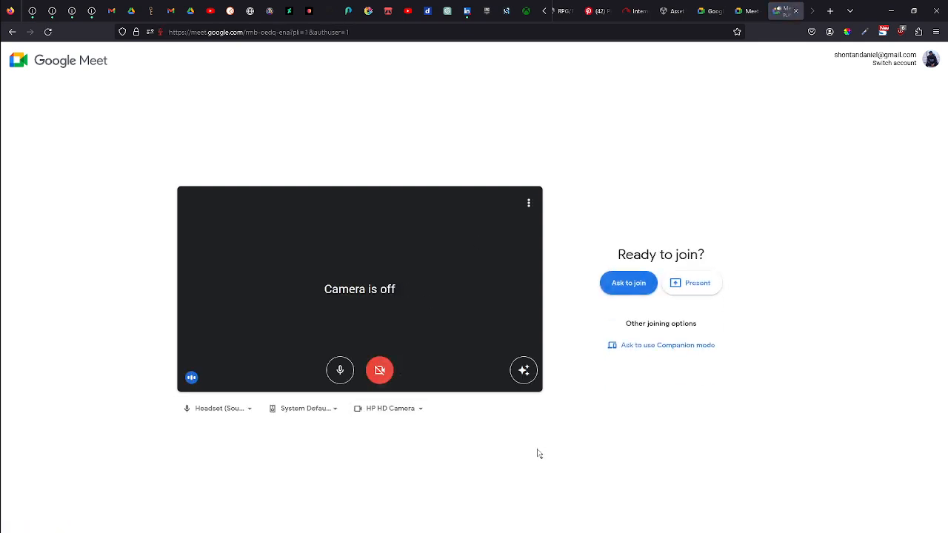
click(633, 282)
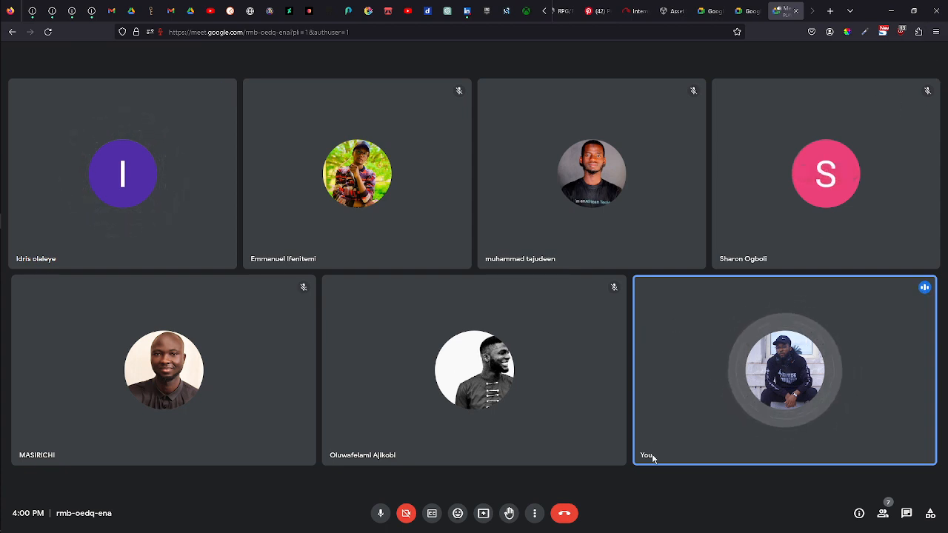
Present your entire screen in the meeting and allow the browser to share it.
click(482, 513)
click(530, 463)
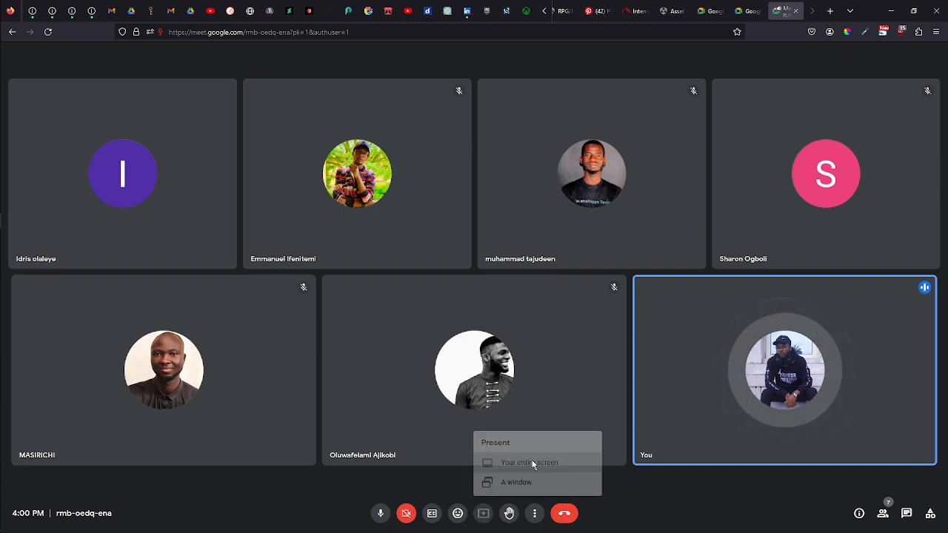
click(229, 71)
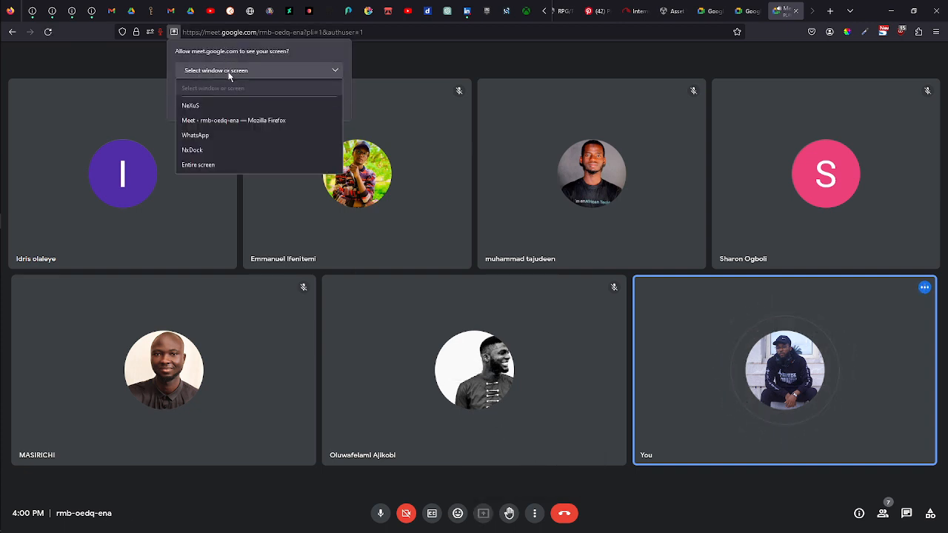
click(230, 162)
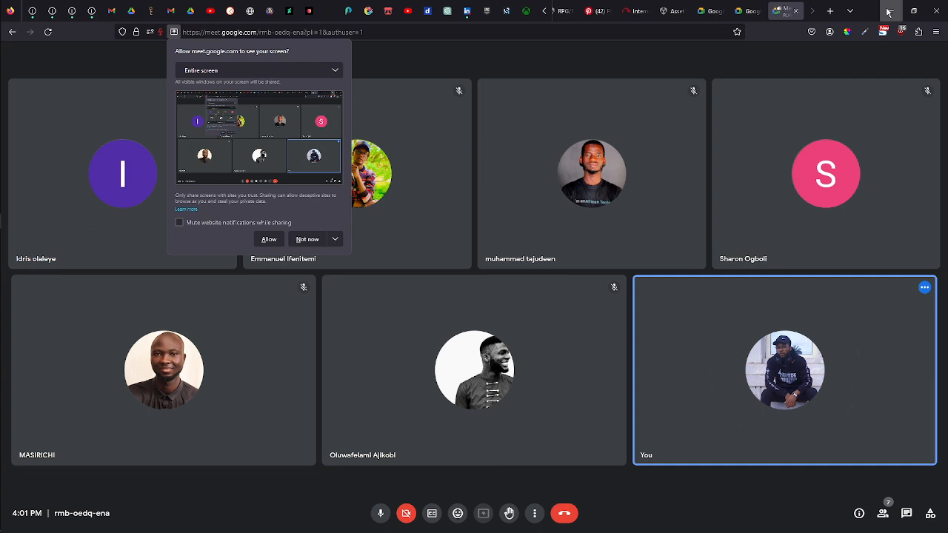
click(268, 240)
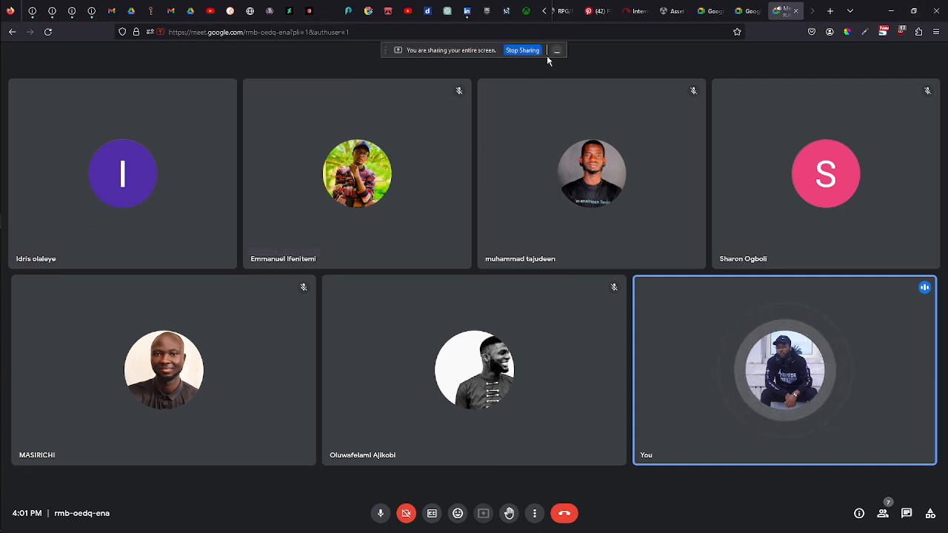
Minimise the browser and WhatsApp, select Environment in the Unity hierarchy, and switch to the Scene view.
click(889, 11)
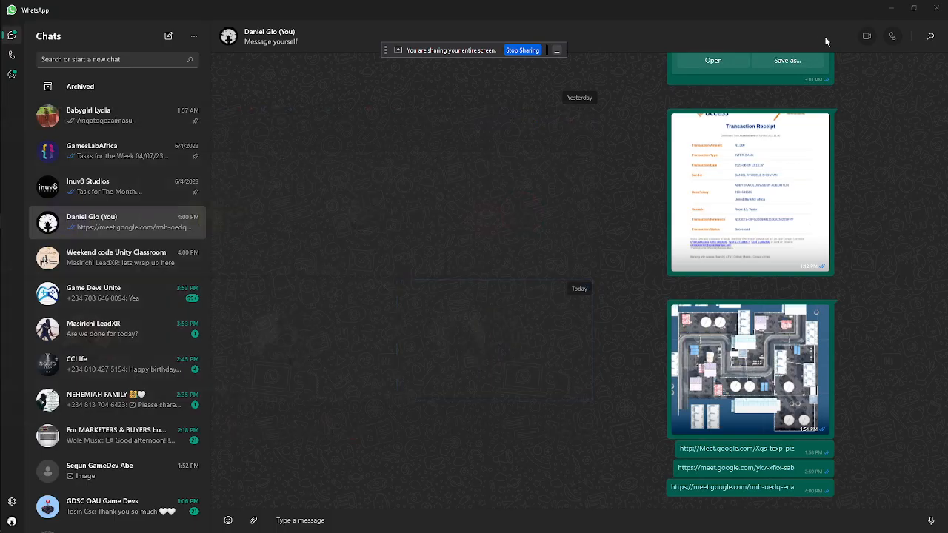
click(891, 9)
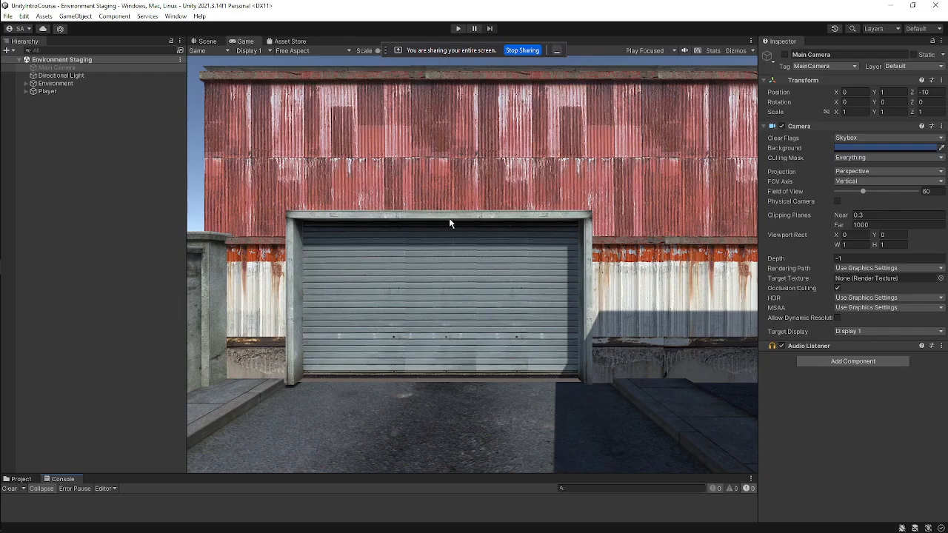
click(59, 84)
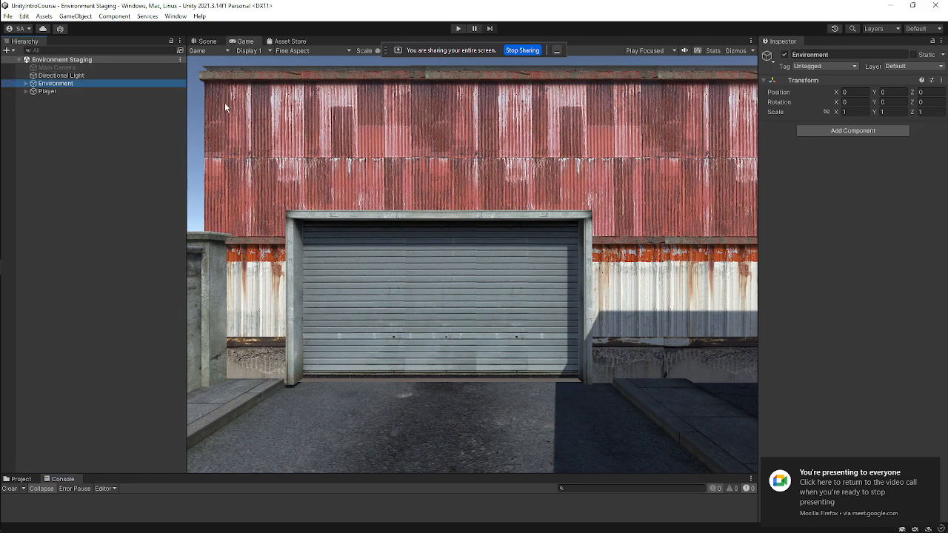
click(208, 42)
Examine the whole industrial environment layout from different angles and from the top.
scroll(512, 304, down, 6)
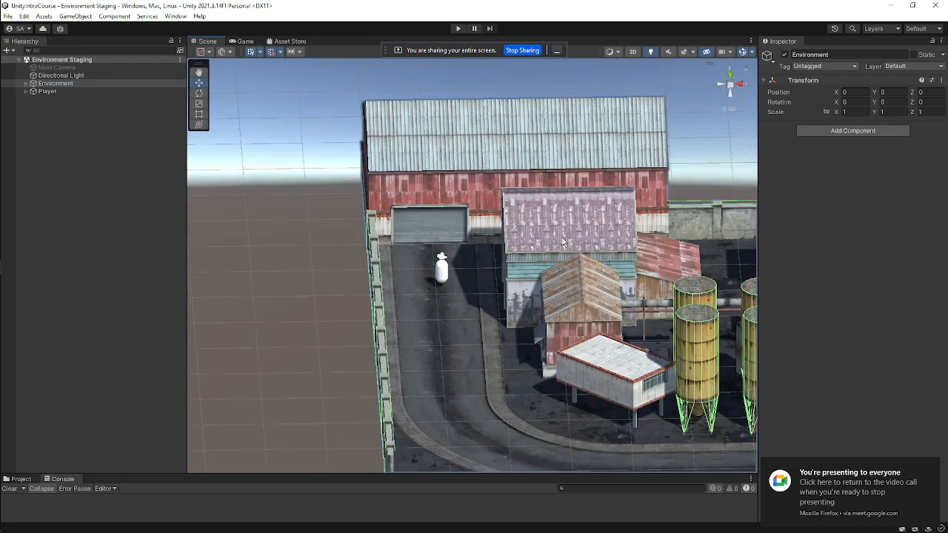
middle_drag(513, 304, 362, 270)
scroll(363, 270, down, 5)
right_drag(641, 235, 642, 279)
scroll(643, 279, down, 4)
right_drag(512, 277, 627, 308)
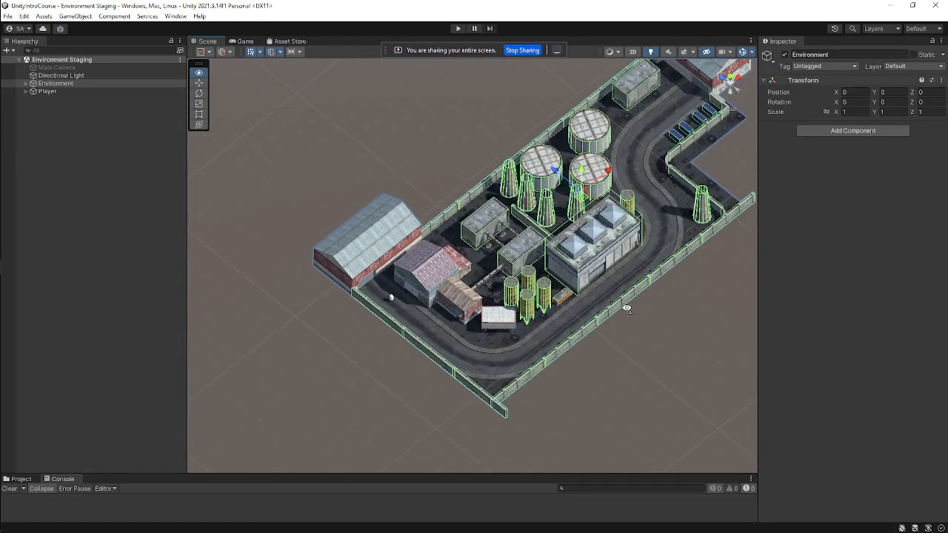
middle_drag(656, 224, 539, 276)
right_drag(588, 267, 438, 298)
scroll(452, 294, up, 4)
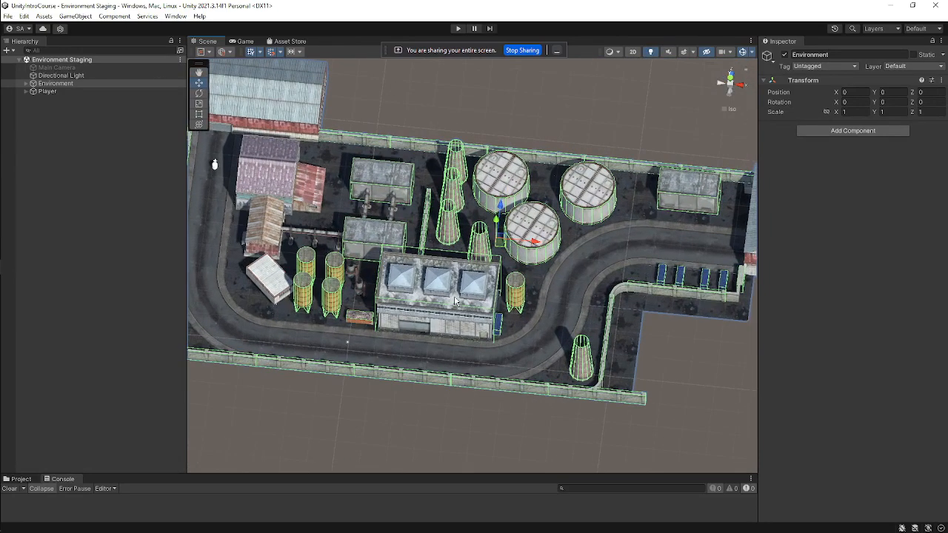
alt+drag(454, 295, 496, 276)
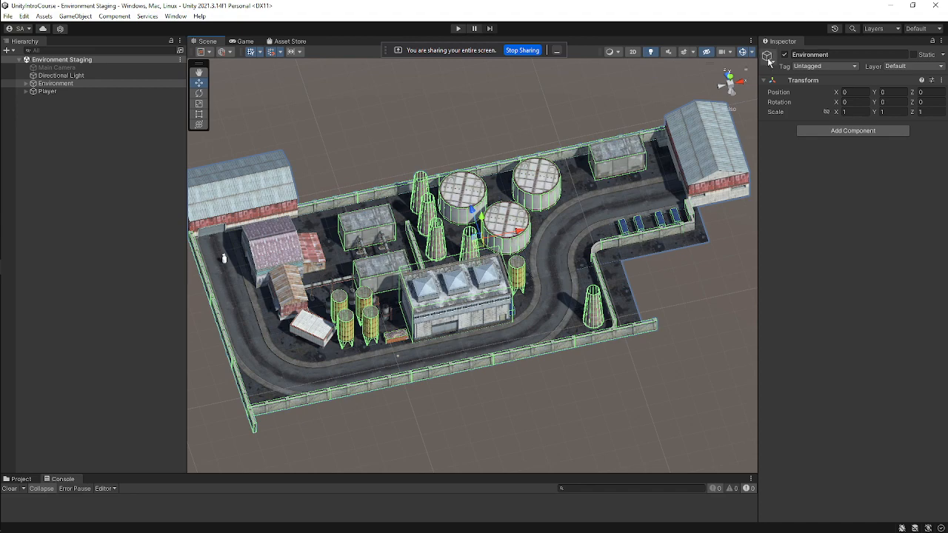
click(731, 83)
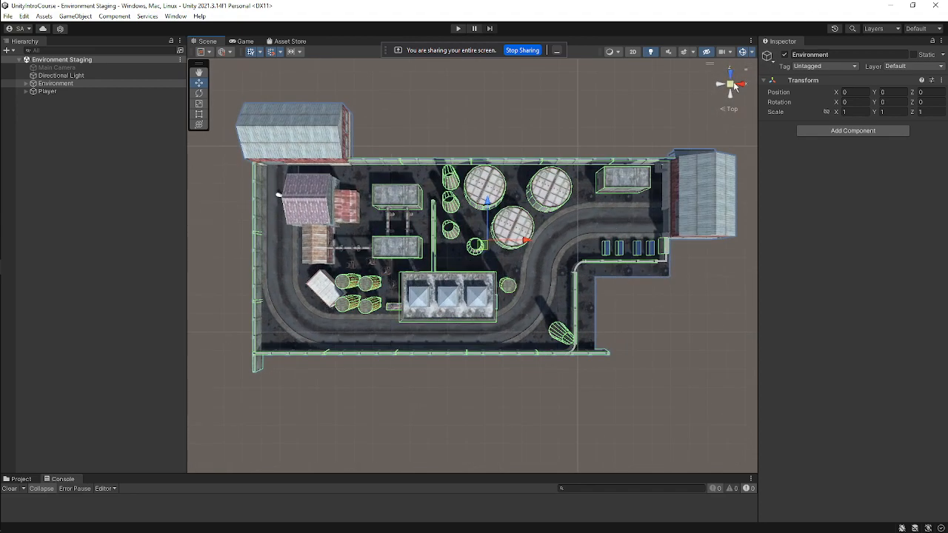
click(732, 85)
mouse_move(565, 208)
middle_down()
mouse_move(553, 170)
mouse_move(578, 208)
middle_up()
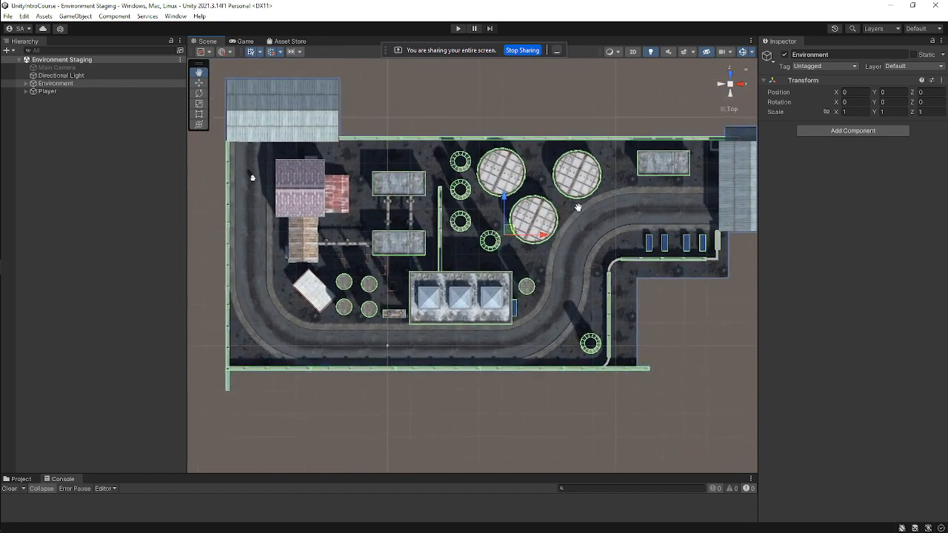
scroll(578, 208, down, 2)
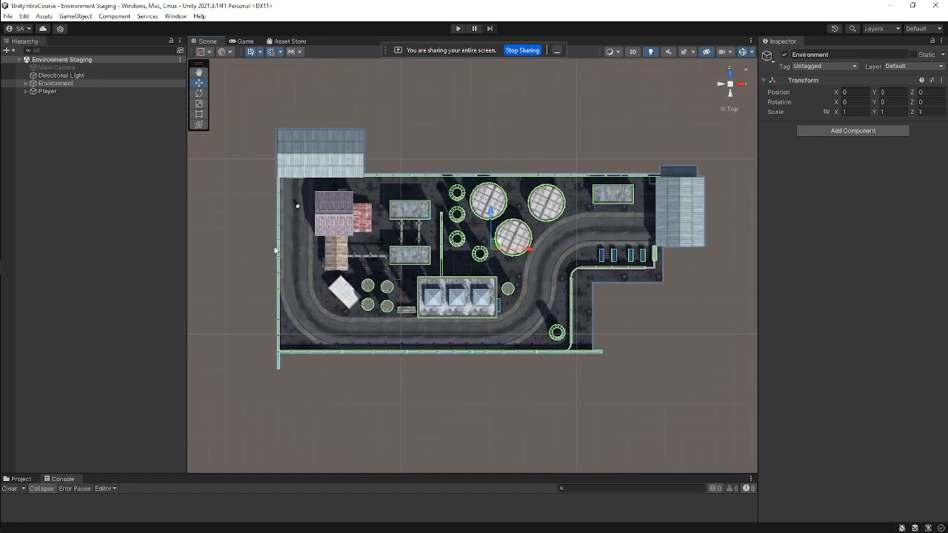
click(280, 97)
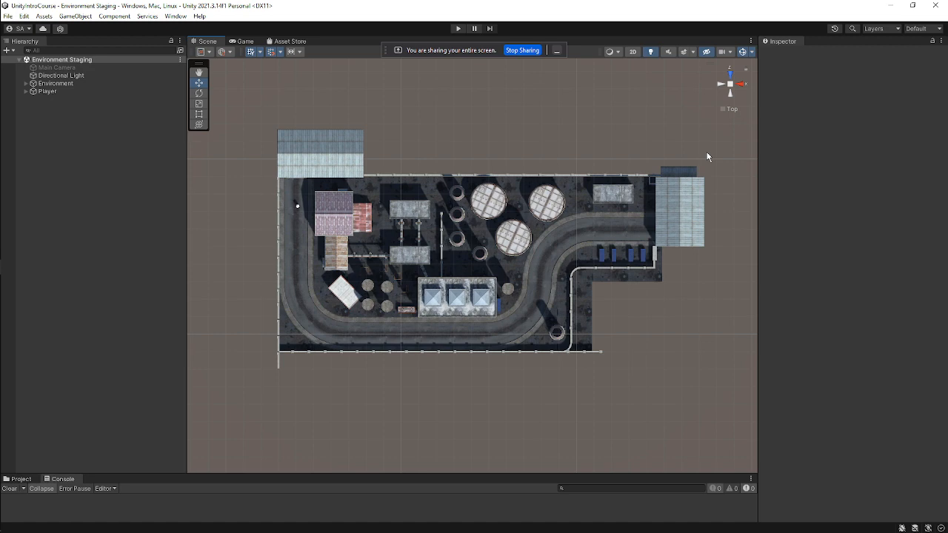
scroll(651, 185, up, 2)
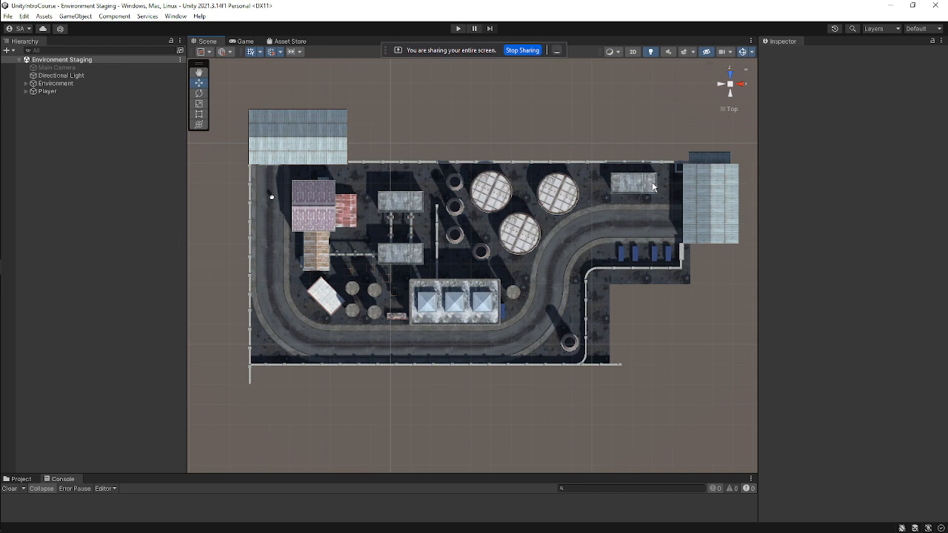
Take a full-screen snip of the top-down scene and save it as a PNG in Downloads.
key(super+shift+s)
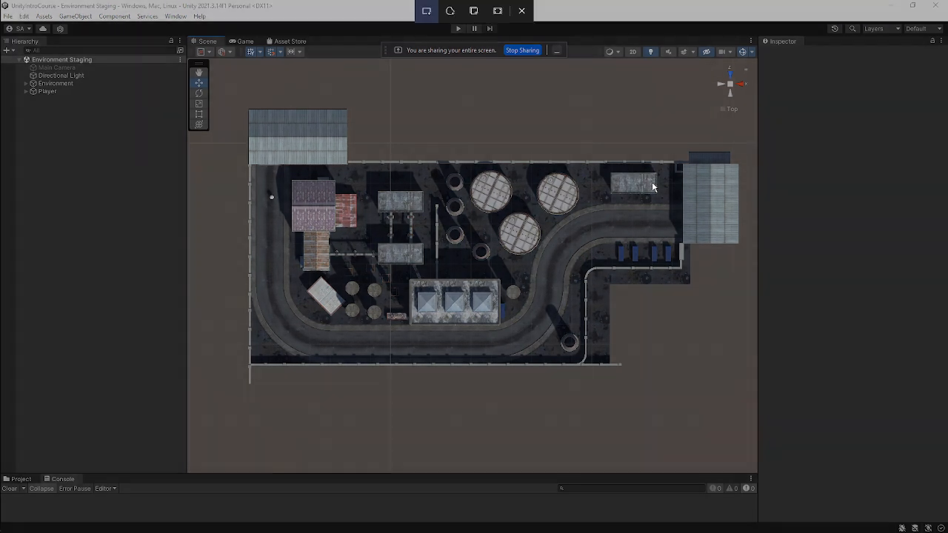
click(499, 14)
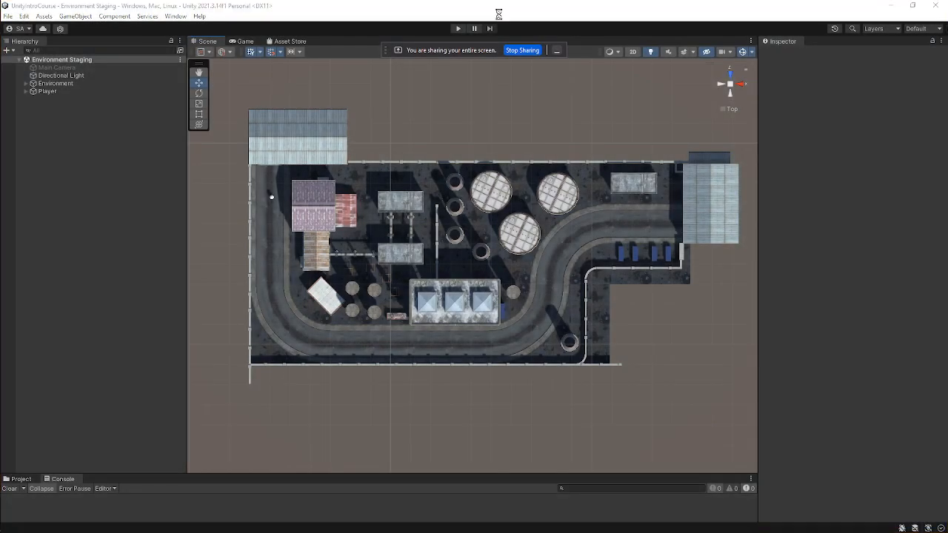
click(833, 444)
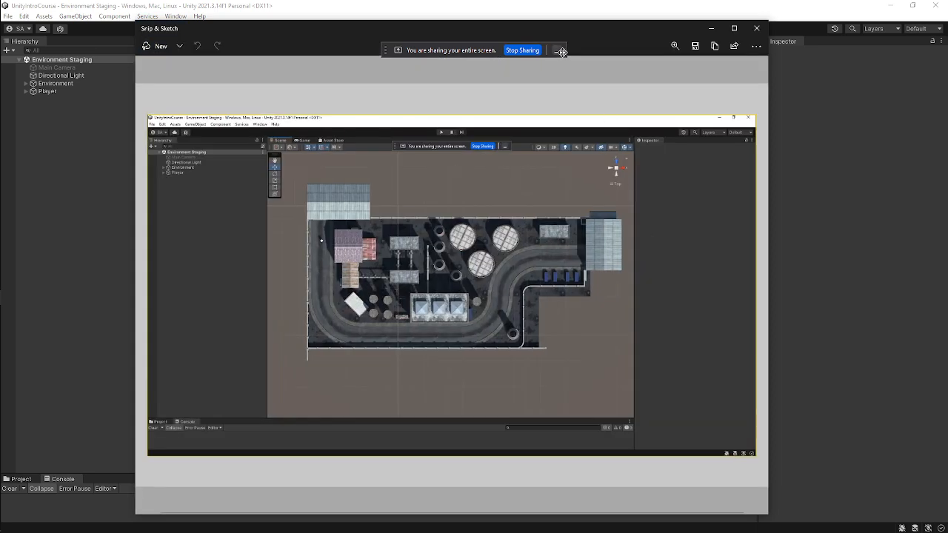
click(562, 51)
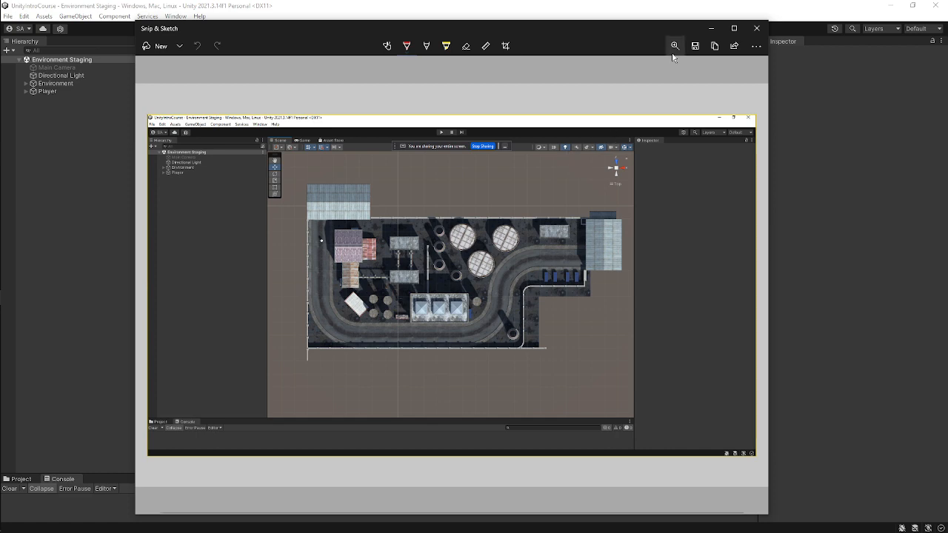
click(695, 46)
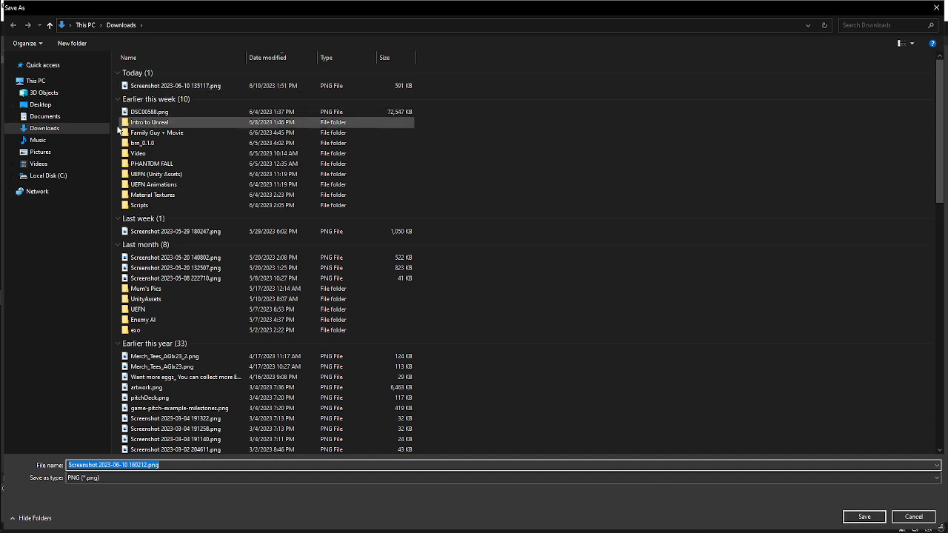
click(89, 128)
click(866, 516)
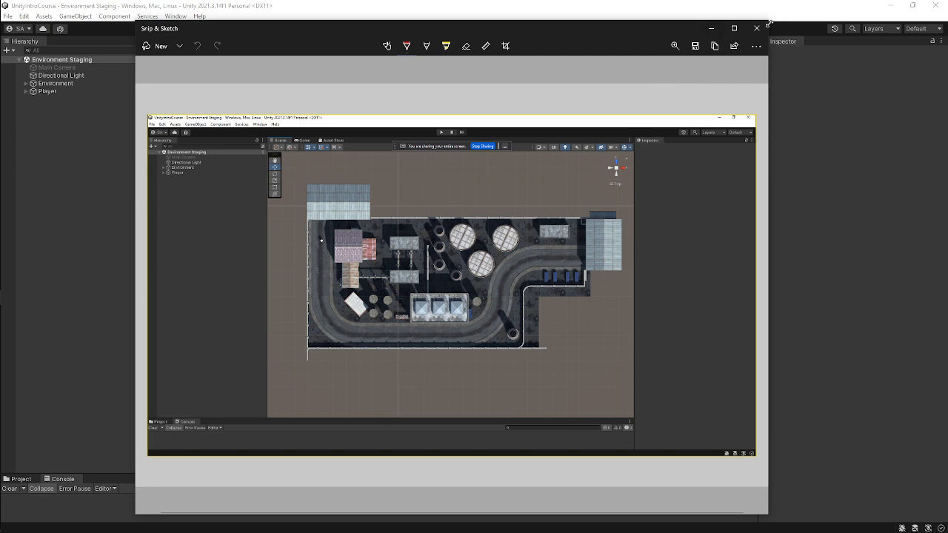
click(710, 29)
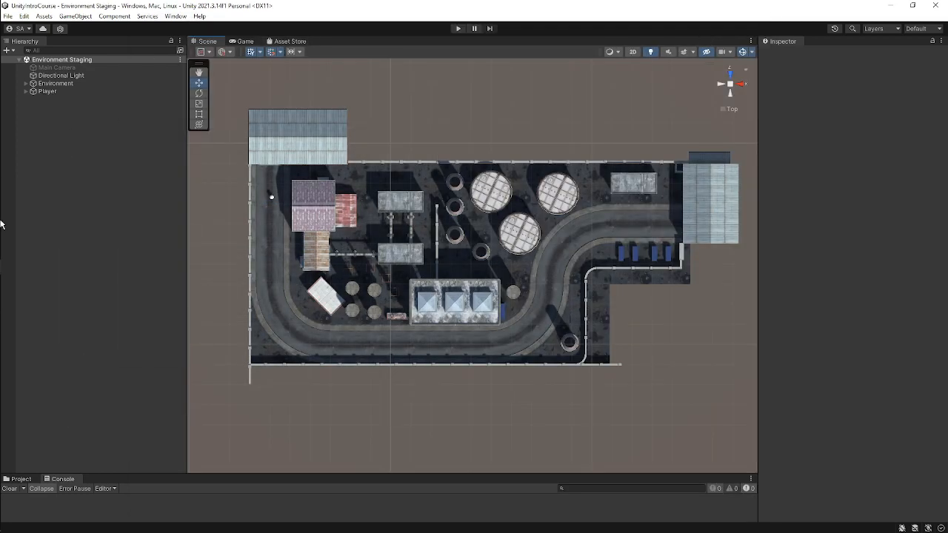
Check the meeting presentation in the browser and minimise it again.
mouse_move(16, 221)
click(78, 213)
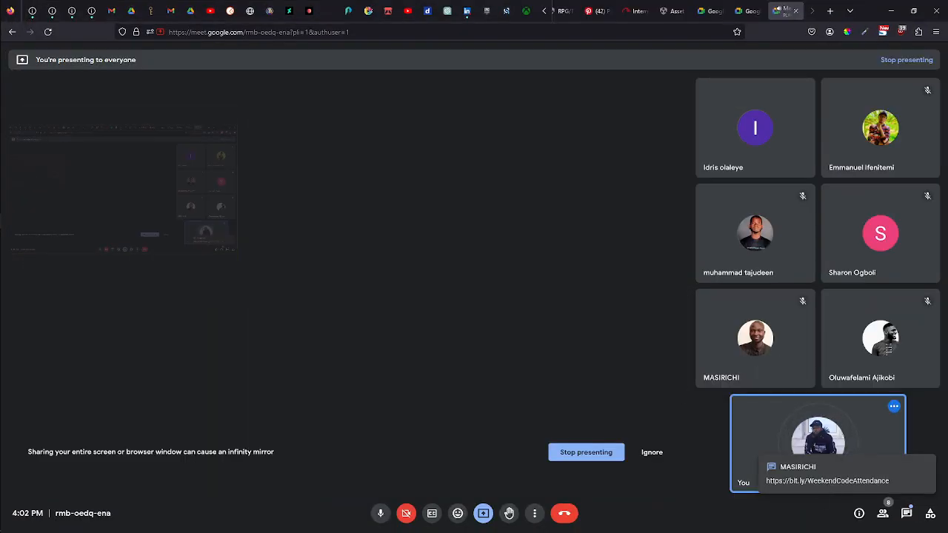
click(891, 13)
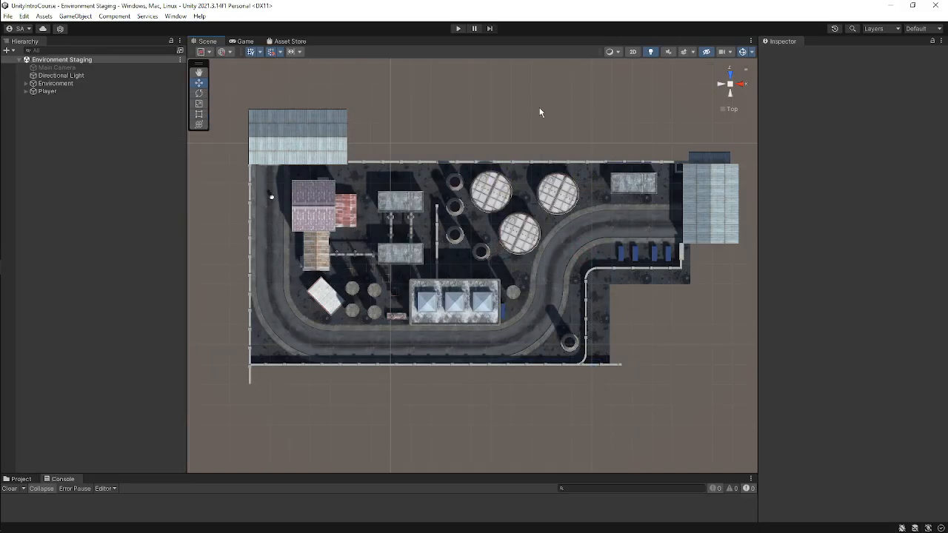
Switch to the Game view and enter Play mode.
click(245, 41)
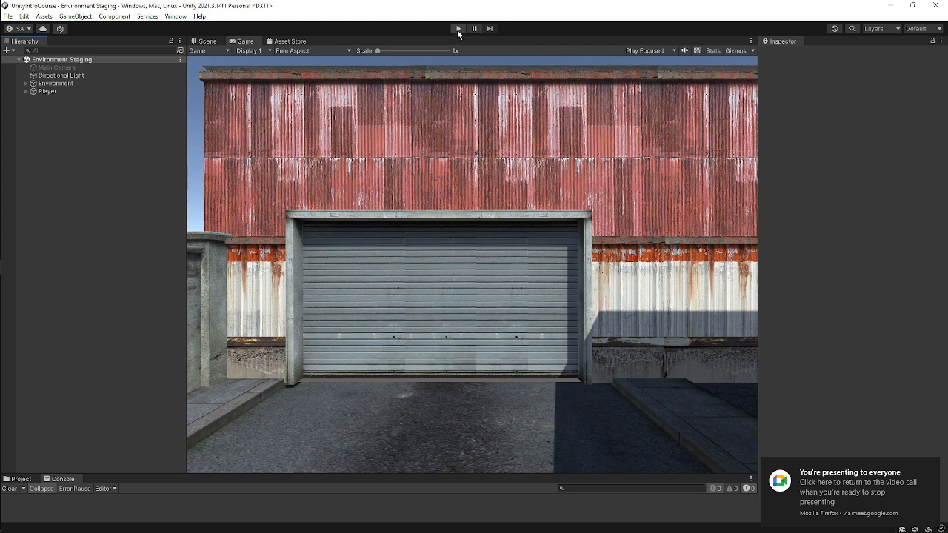
click(458, 29)
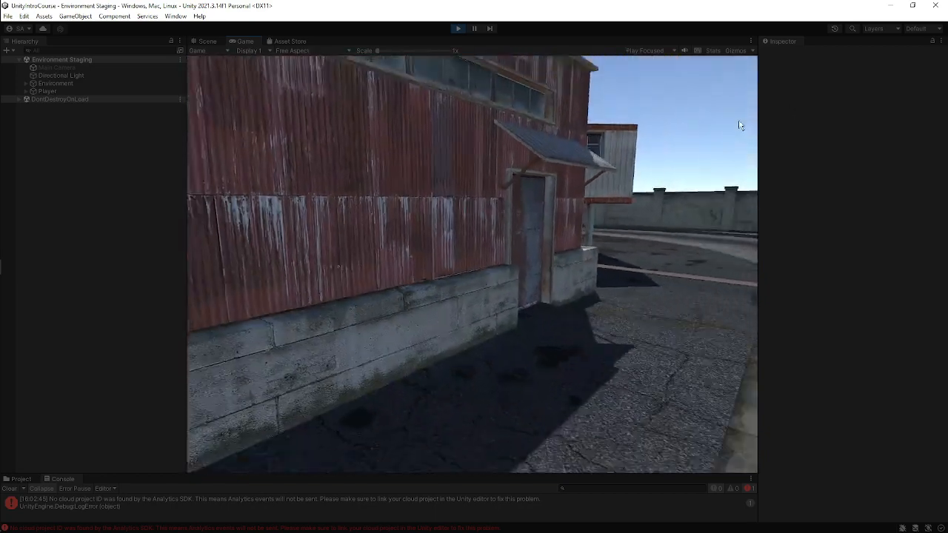
Walk the Player forward around the industrial environment's roads and tanks, and exit Play mode.
key(w)
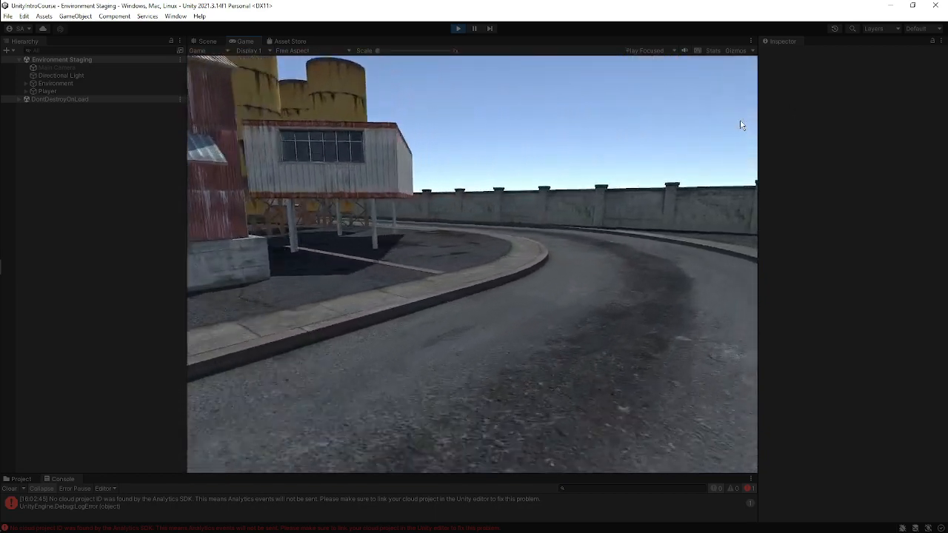
key(w)
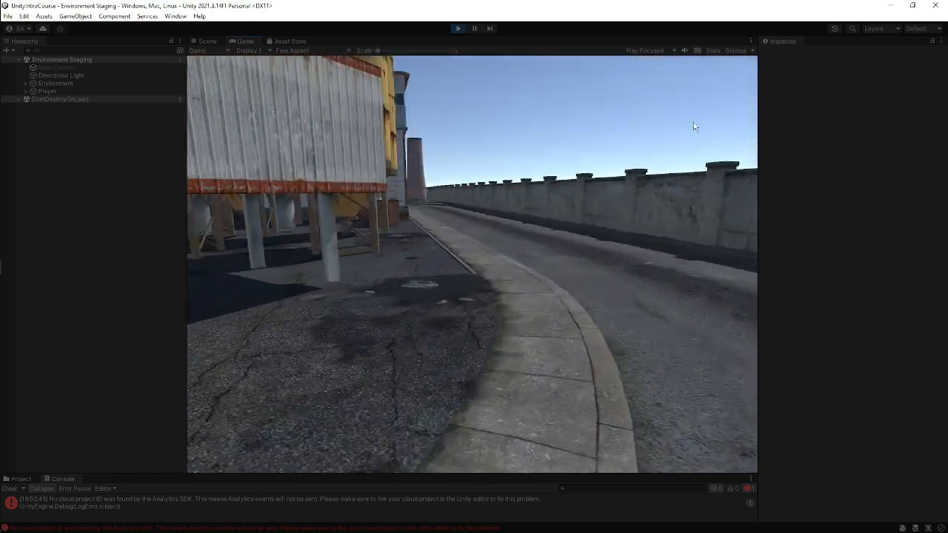
key(w)
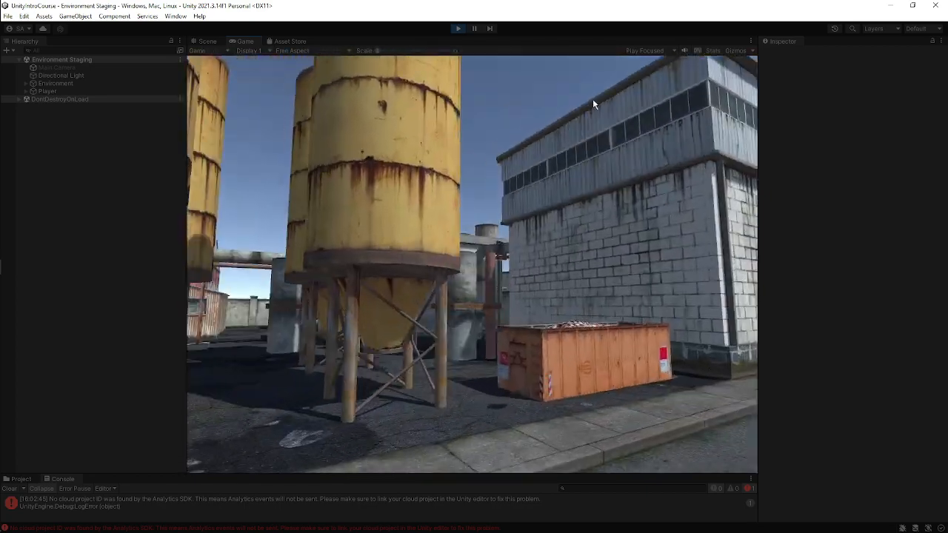
key(w)
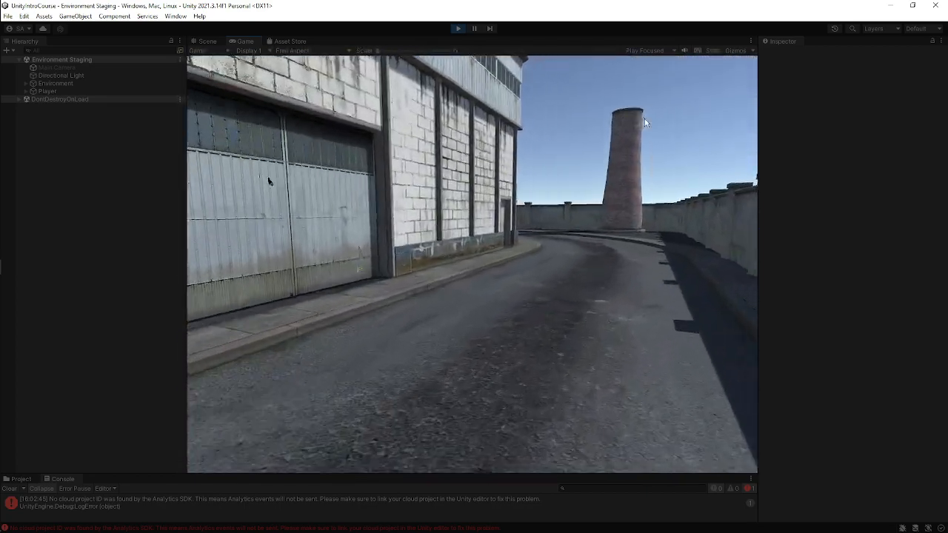
key(w)
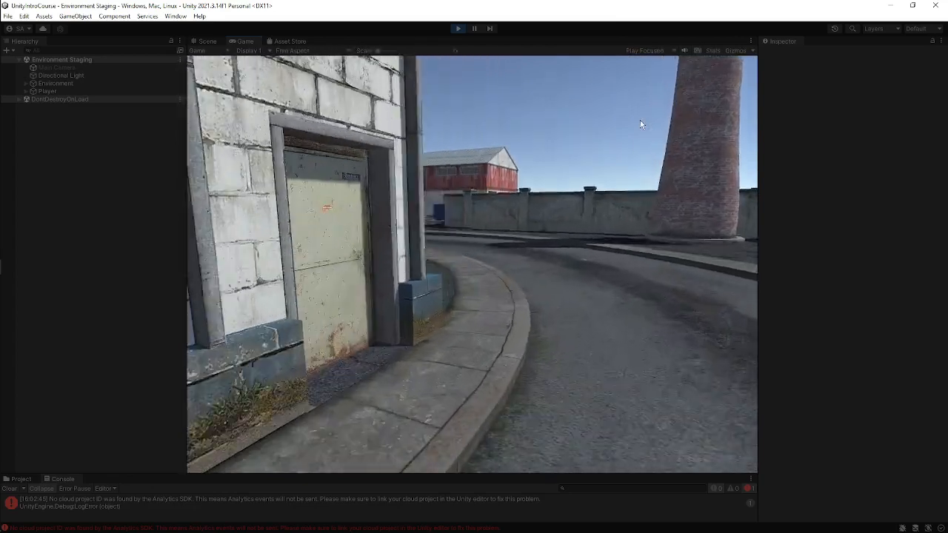
key(w)
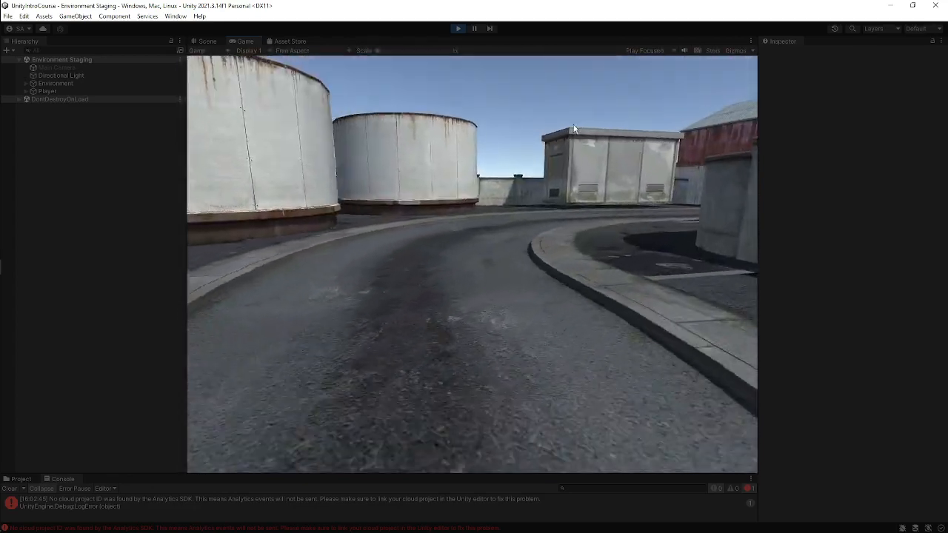
key(w)
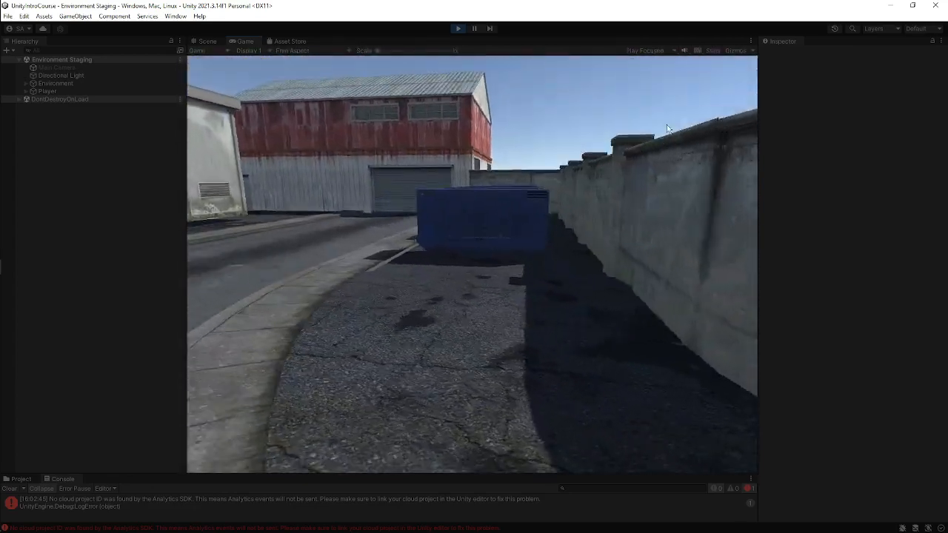
key(w)
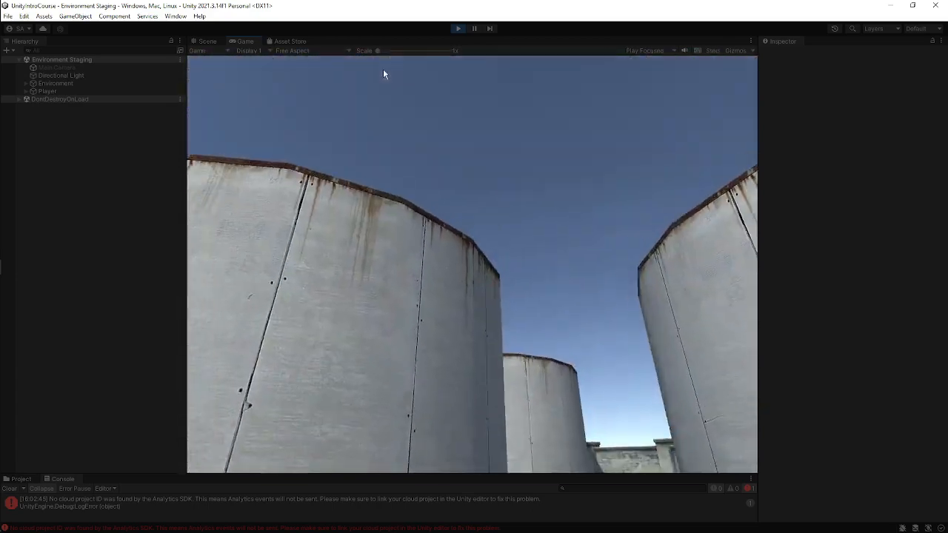
key(w)
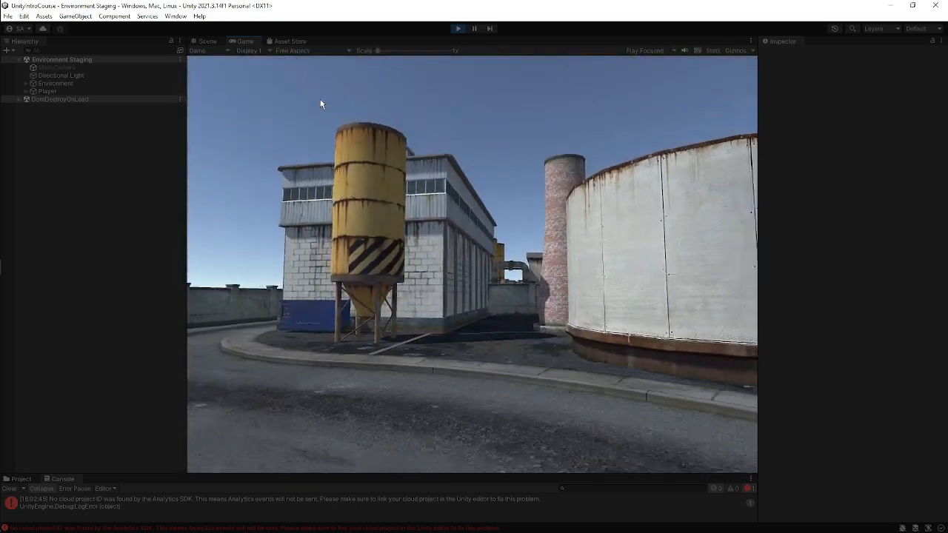
key(w)
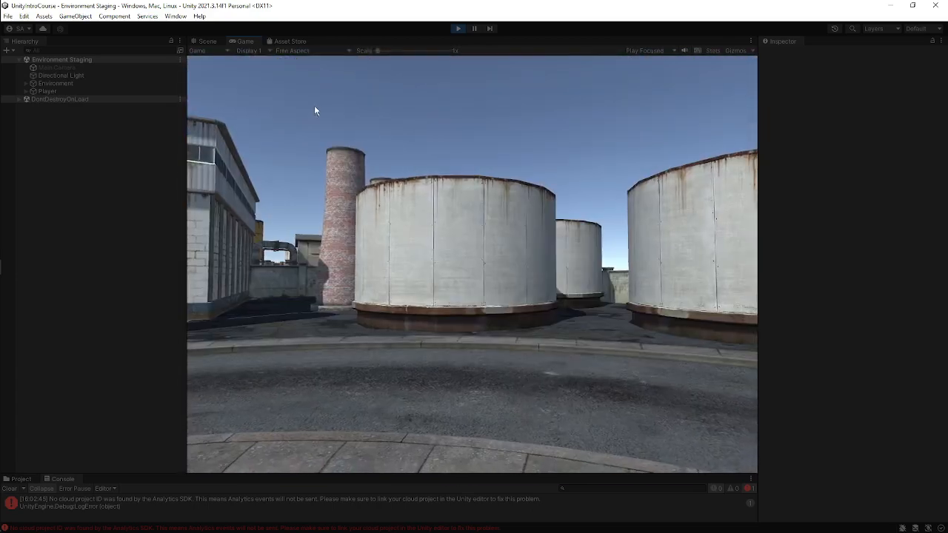
key(w)
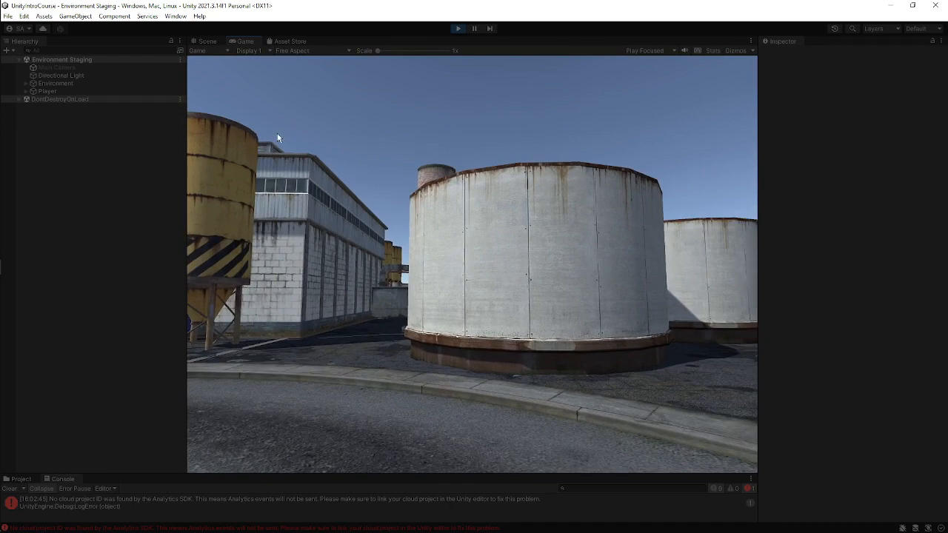
key(w)
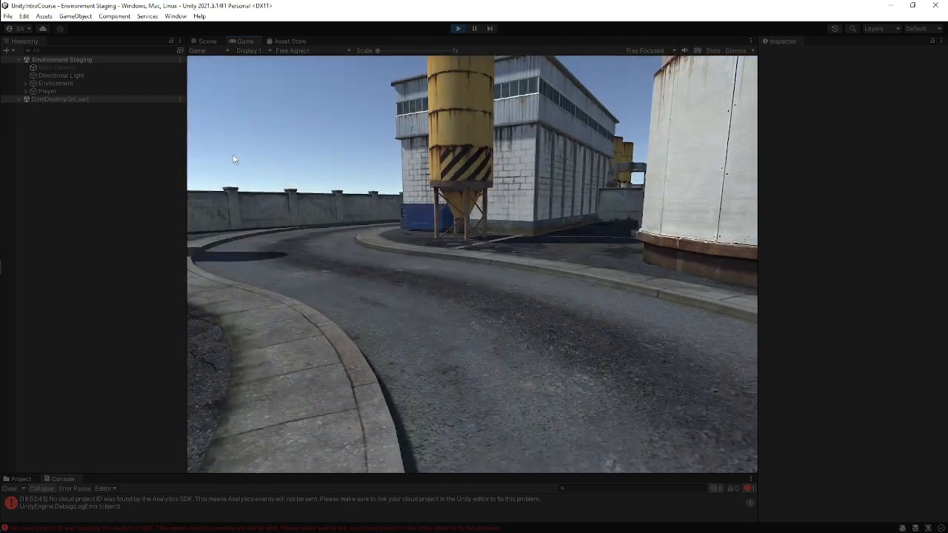
key(w)
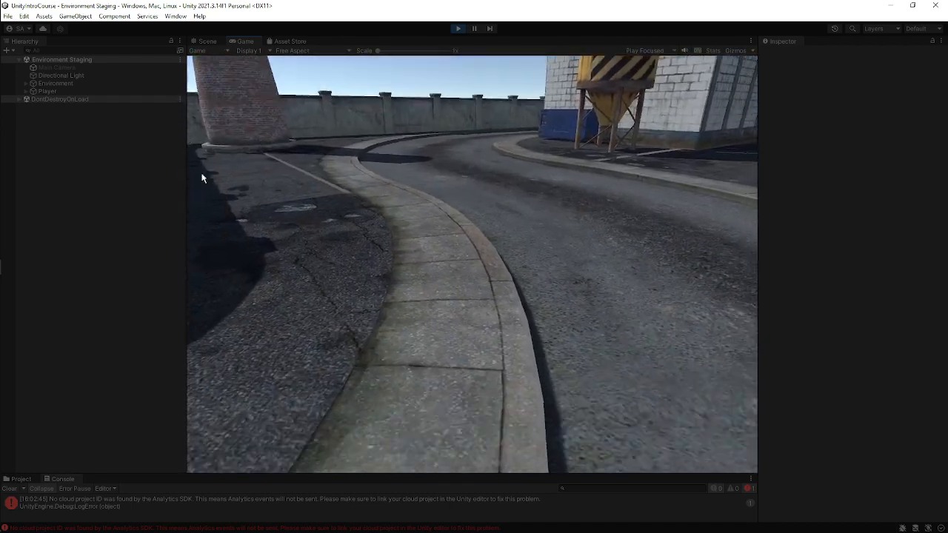
key(w)
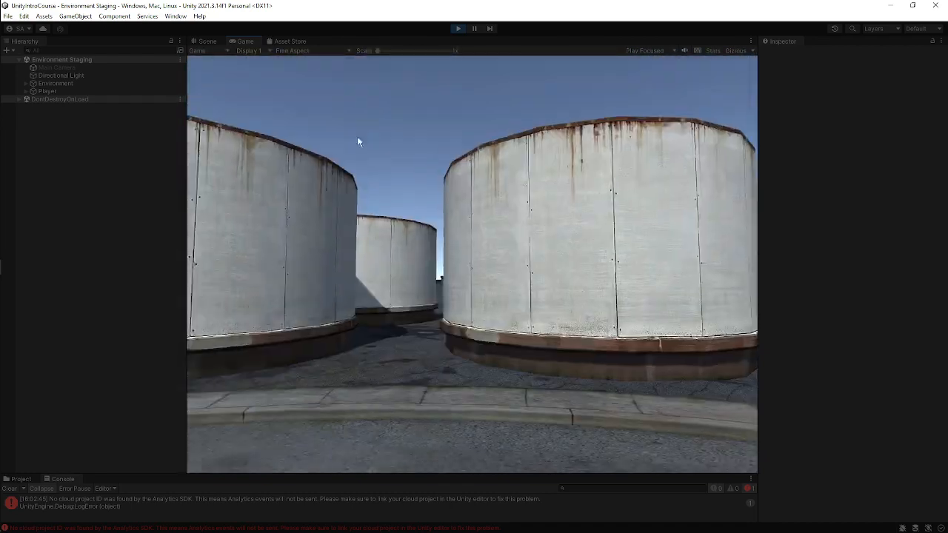
key(w)
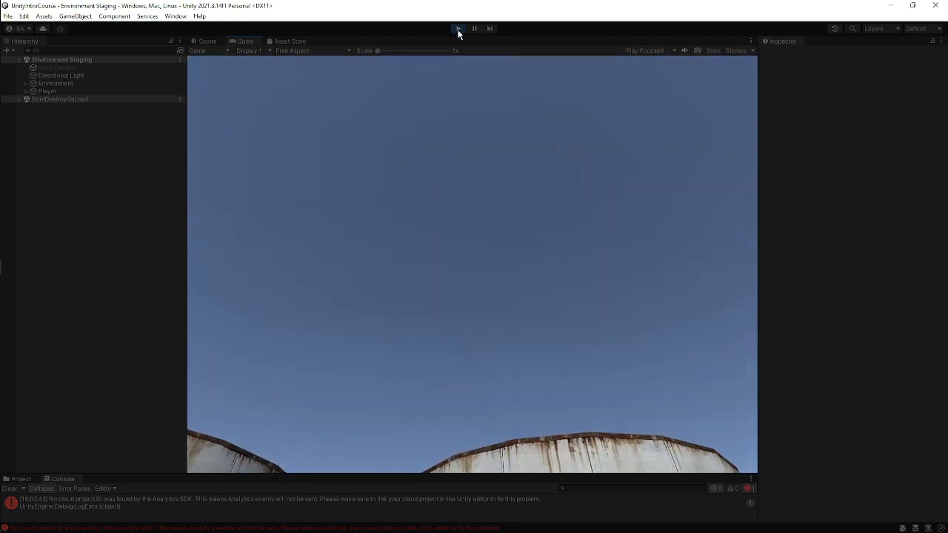
click(458, 28)
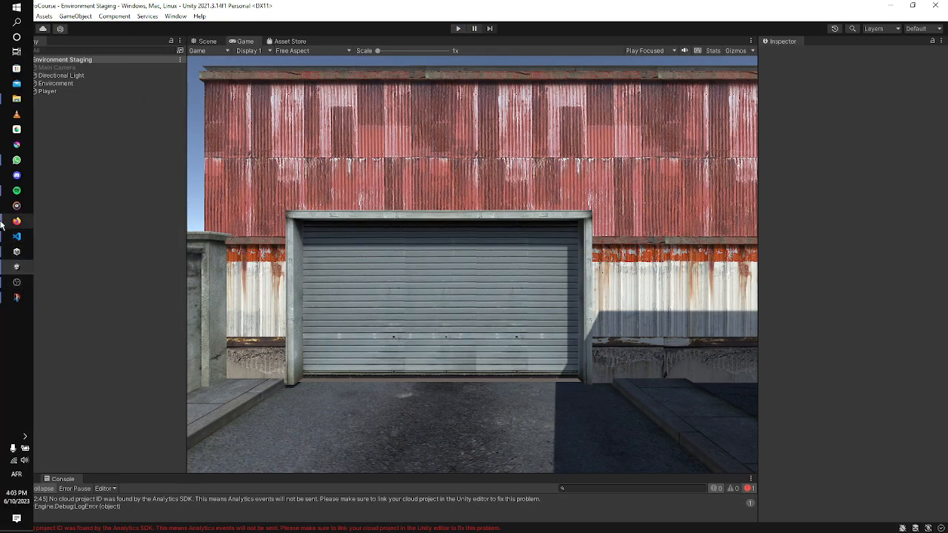
Switch to the Google Meet window in the browser and stop presenting the screen.
mouse_move(23, 168)
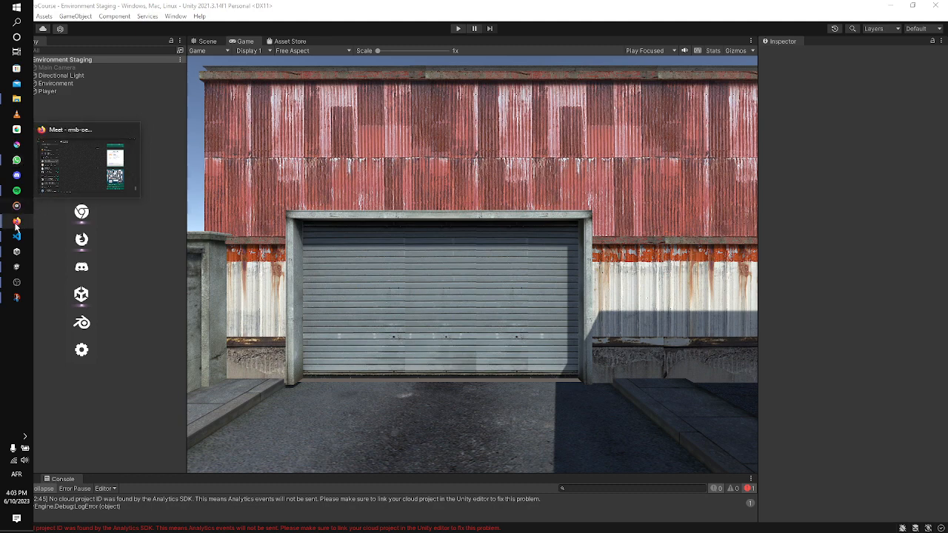
click(89, 219)
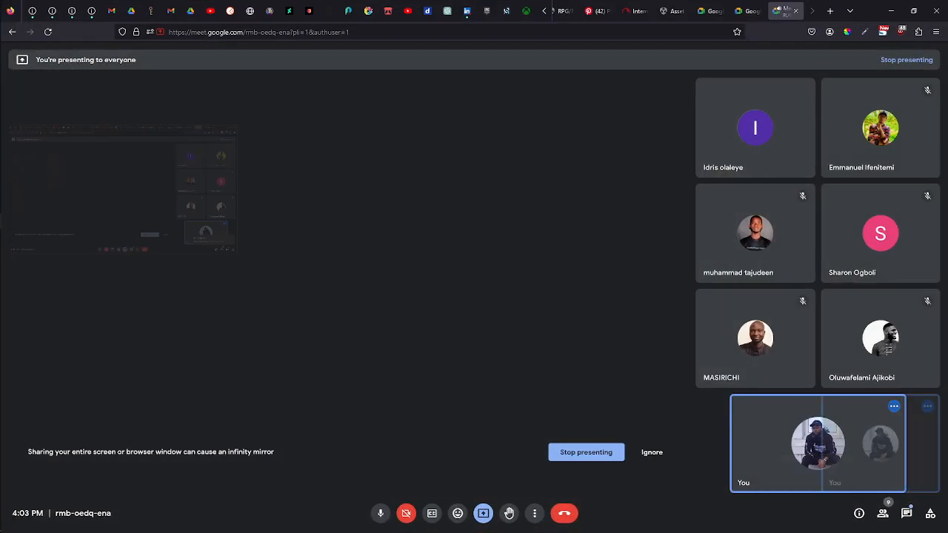
key(alt+Tab)
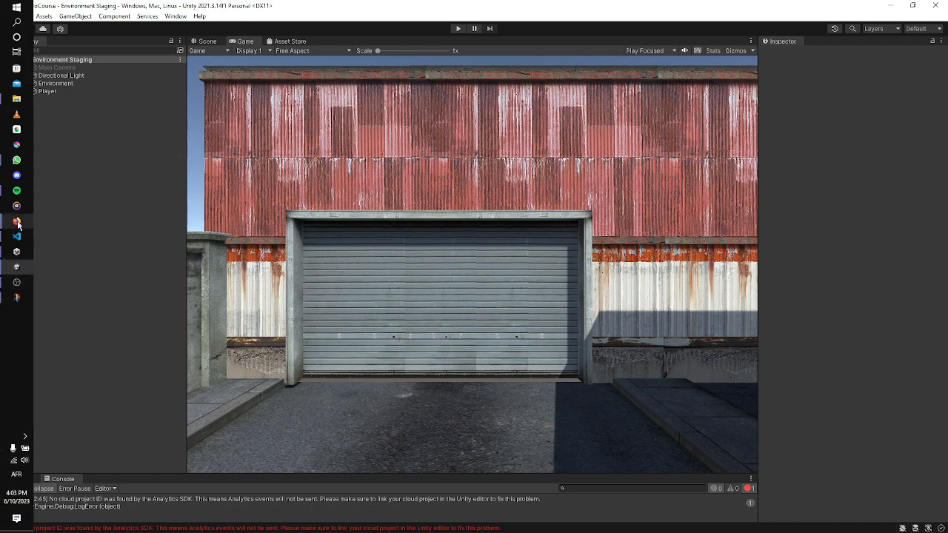
mouse_move(18, 224)
click(60, 212)
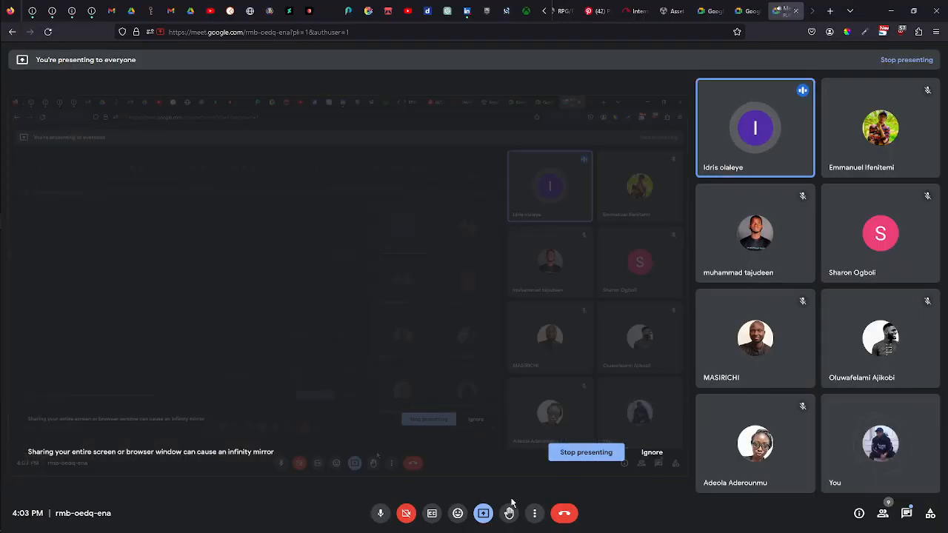
click(483, 514)
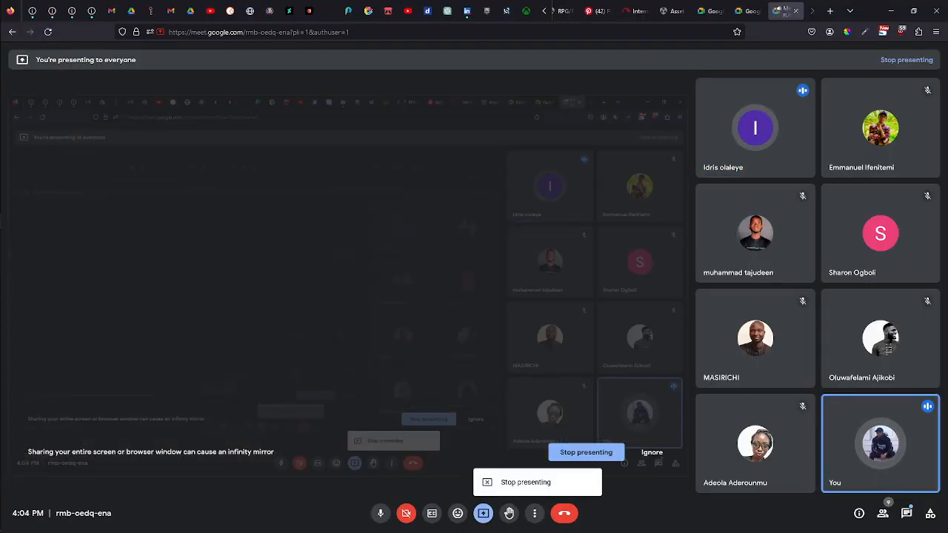
click(597, 453)
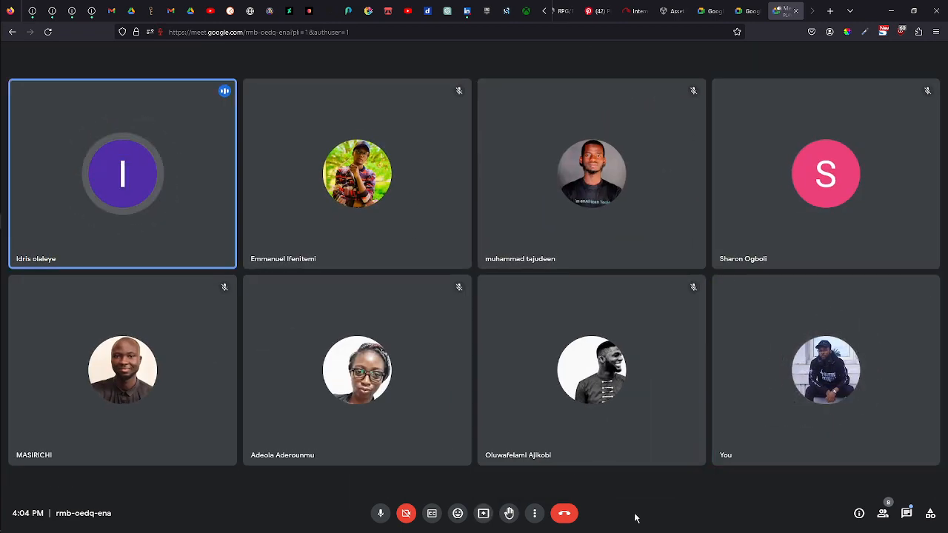
Open the in-call messages panel and mute the microphone.
click(908, 513)
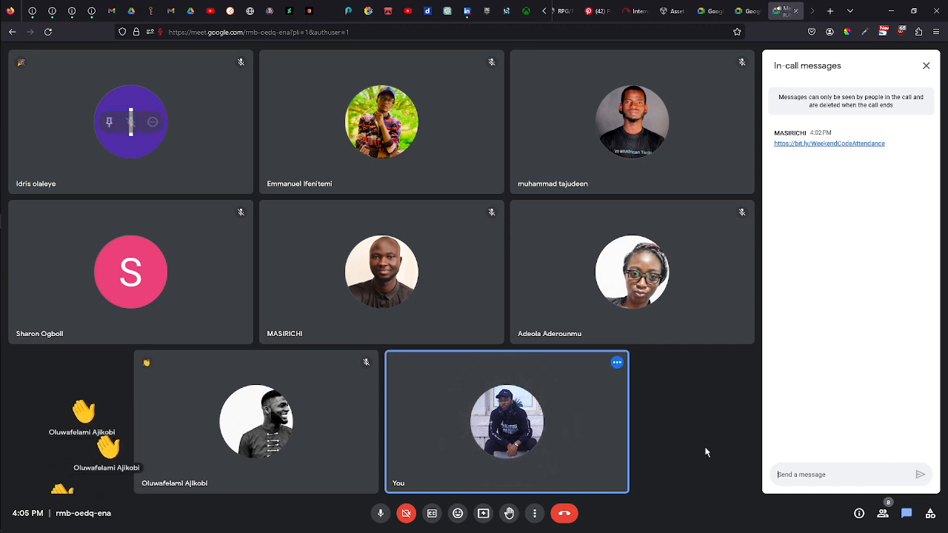
click(379, 513)
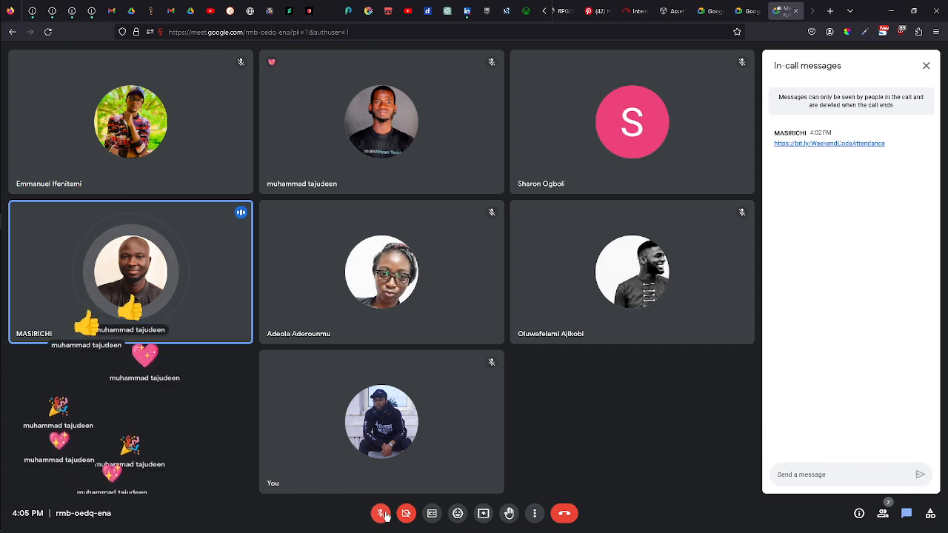
Take a full-screen snip of the meeting and open it in Snip & Sketch.
key(super+shift+s)
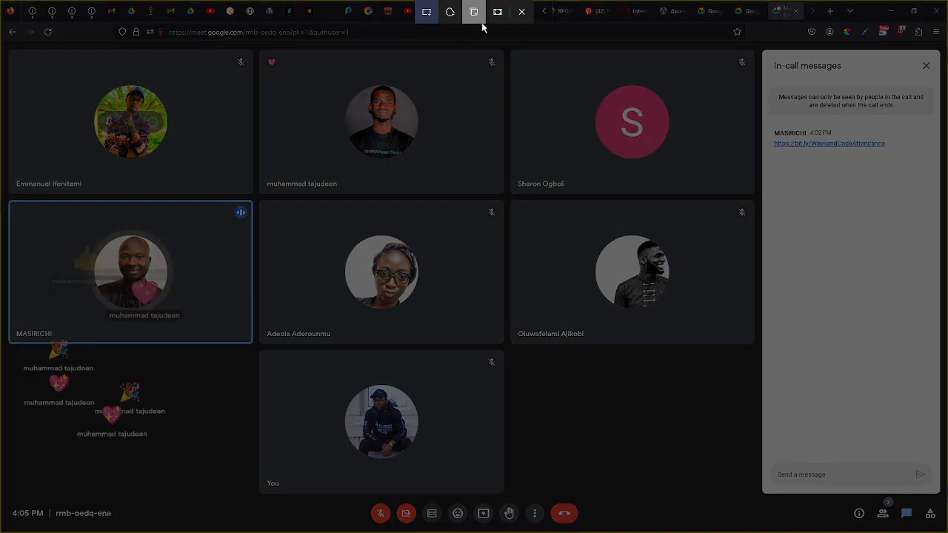
click(497, 11)
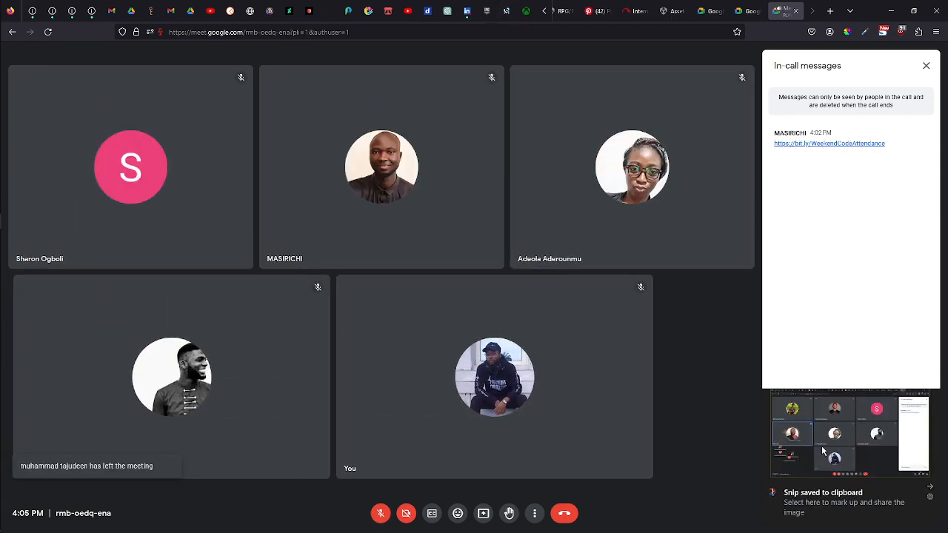
click(840, 443)
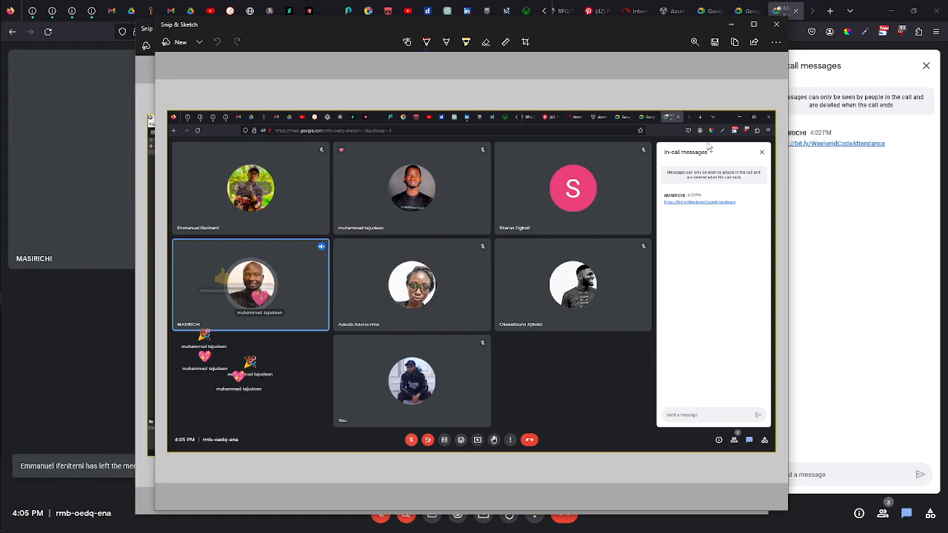
Try to save the meeting snip, dismiss the save dialog, and close the Snip & Sketch windows.
click(714, 43)
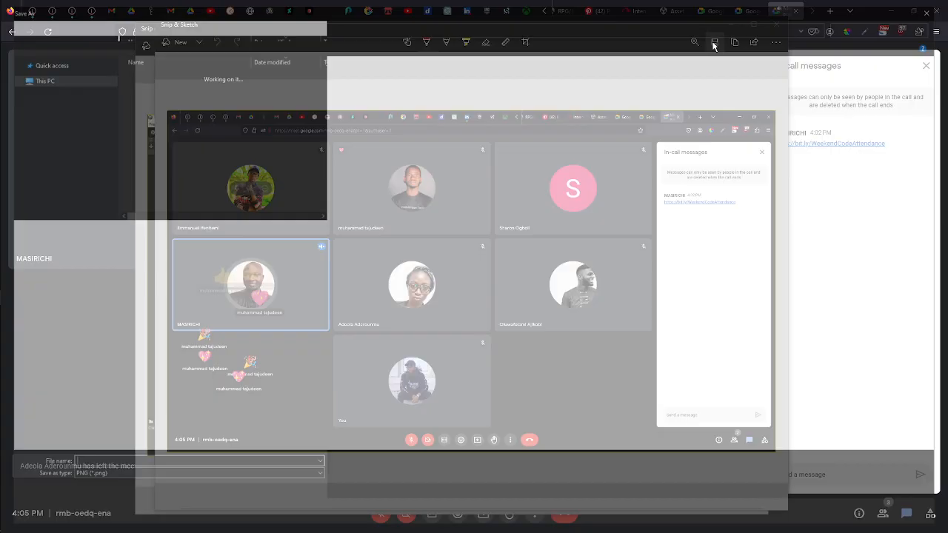
click(868, 517)
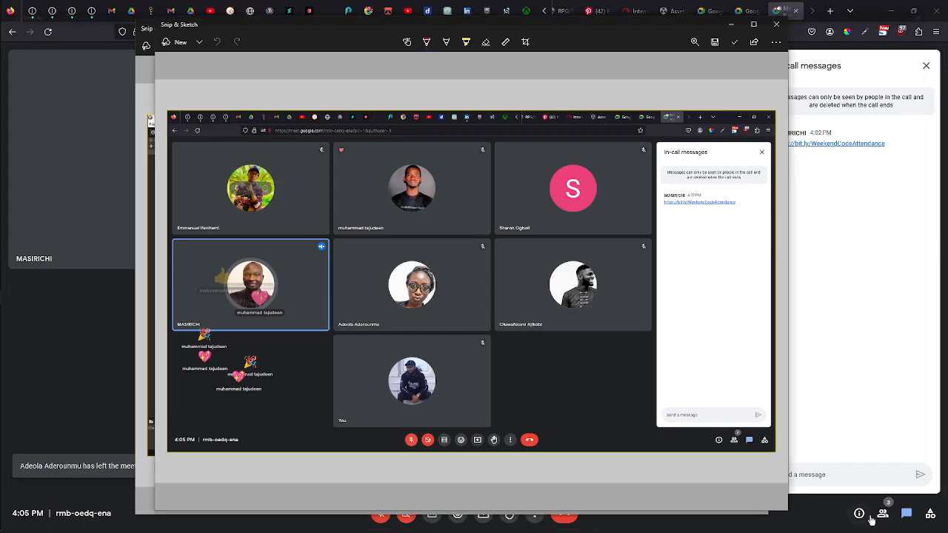
click(775, 26)
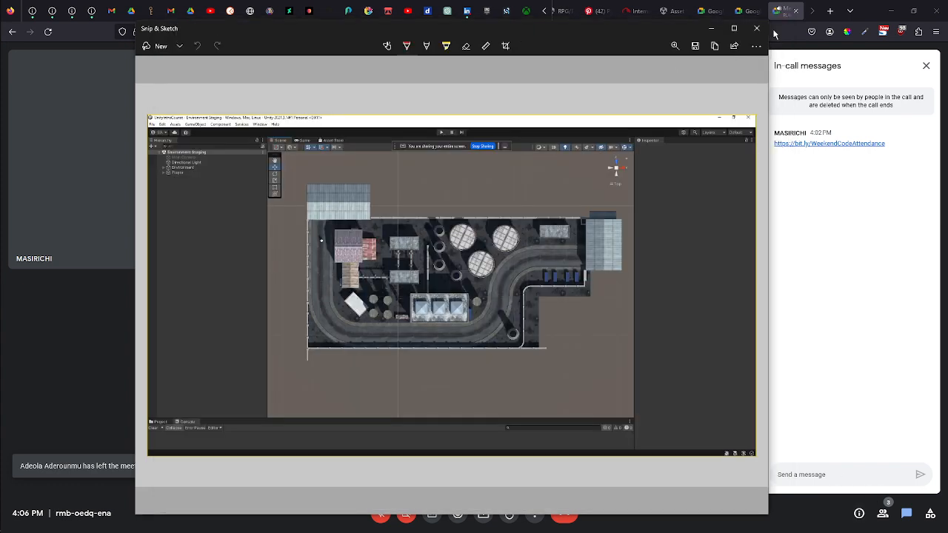
click(756, 28)
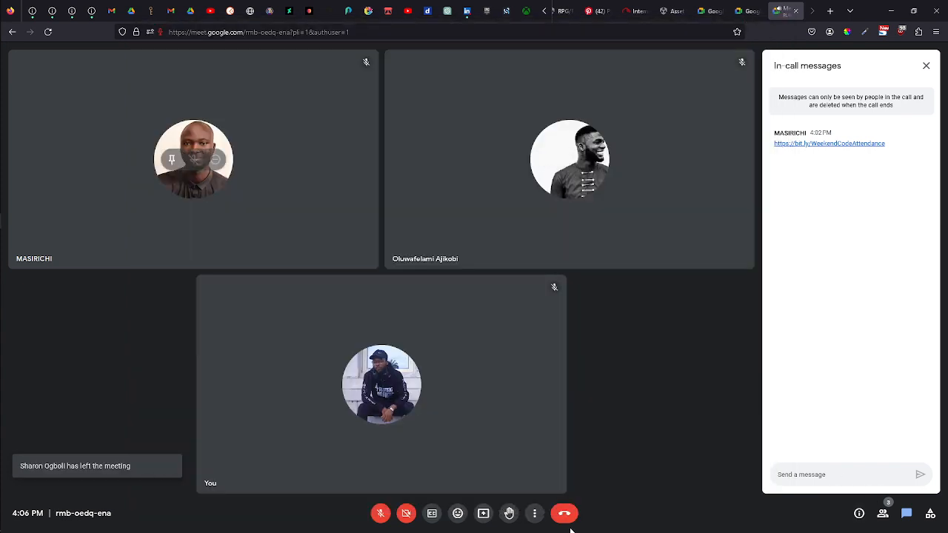
Leave the Google Meet call and stop the OBS screen recording.
click(565, 514)
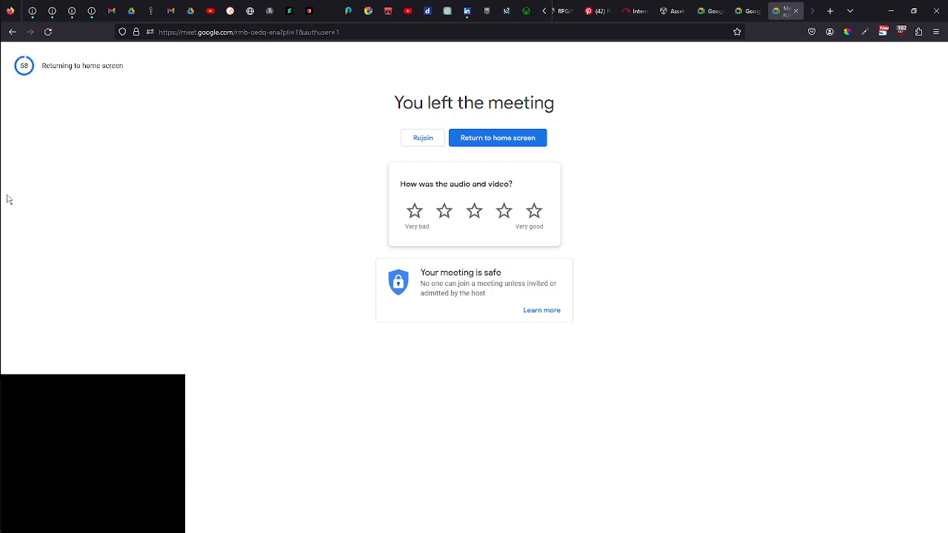
mouse_move(1, 259)
click(16, 284)
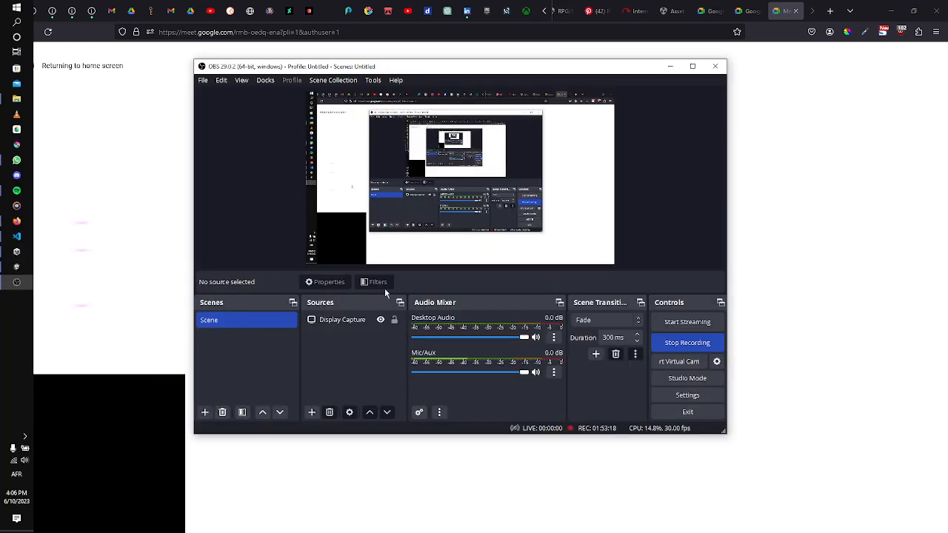
click(700, 339)
mouse_move(2, 343)
click(18, 284)
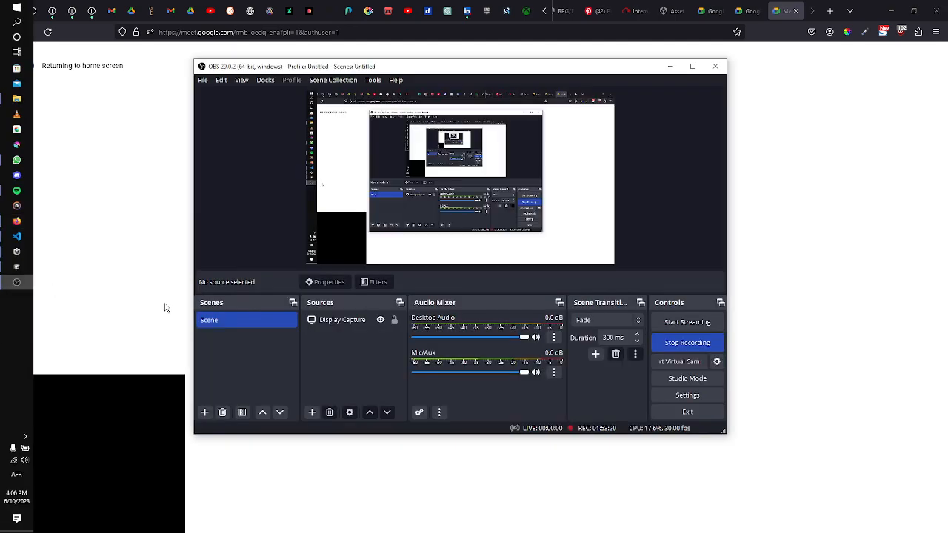